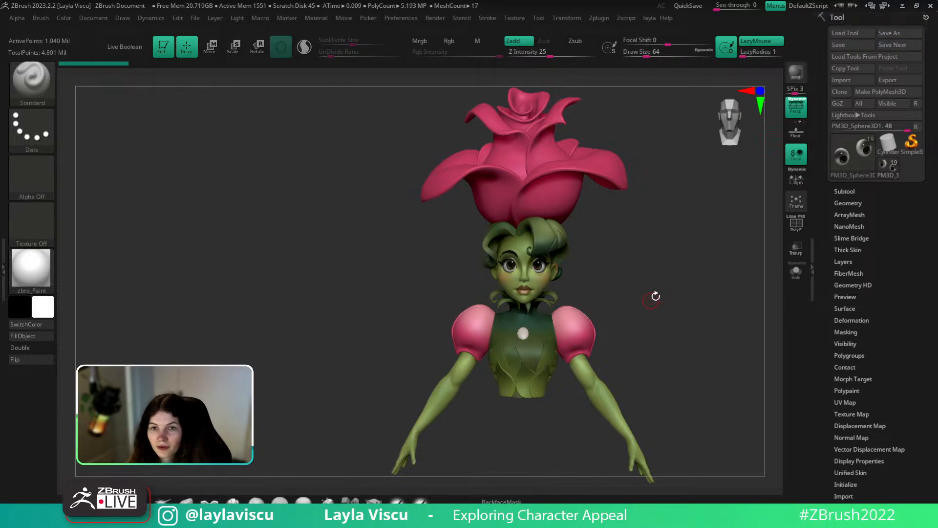
Load the rose character reference illustration from the texture library into Spotlight.
left_click_drag(656, 295, 704, 304)
mouse_move(697, 344)
left_mouse_down("alt")
mouse_move(694, 327)
mouse_move(689, 349)
left_mouse_up("alt")
left_click(515, 18)
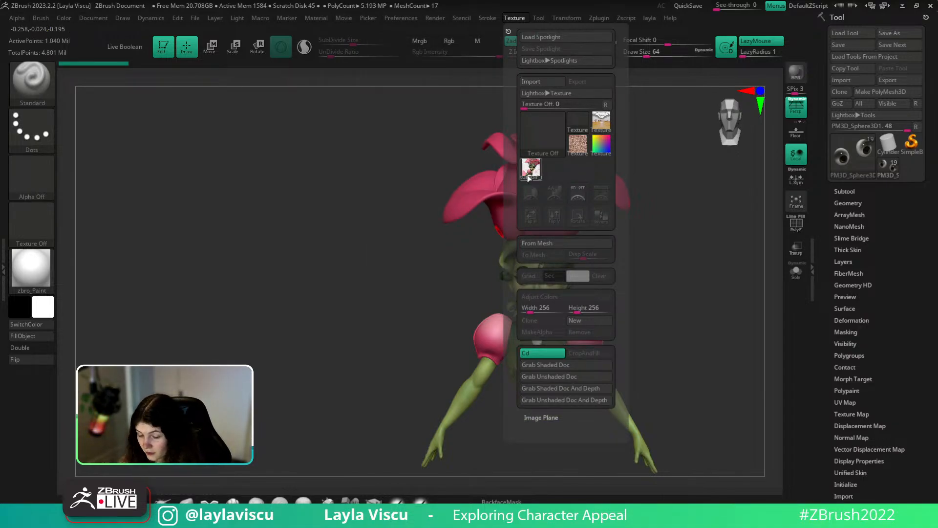
left_click(531, 173)
left_click(602, 193)
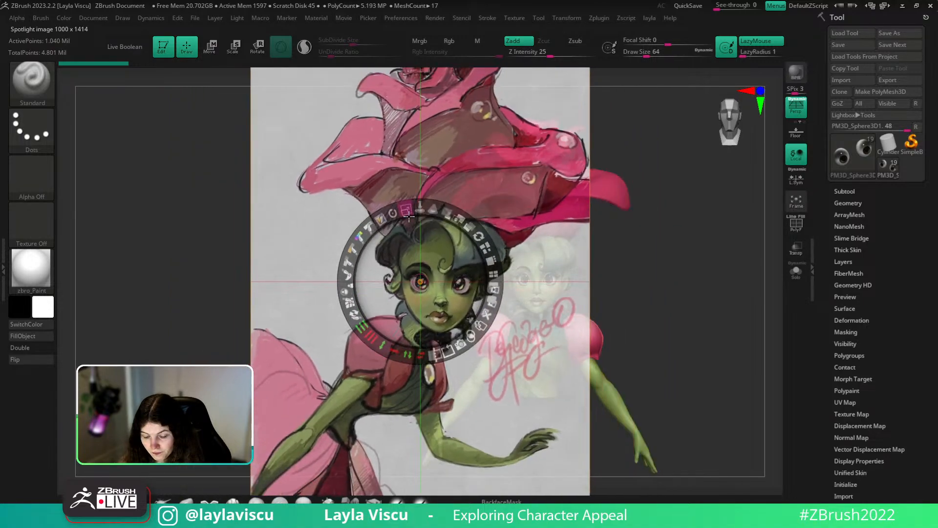
Shrink the reference illustration, place it beside the model along the left edge of the canvas, and leave Spotlight editing.
left_click_drag(476, 233, 482, 320)
left_click_drag(466, 281, 240, 154)
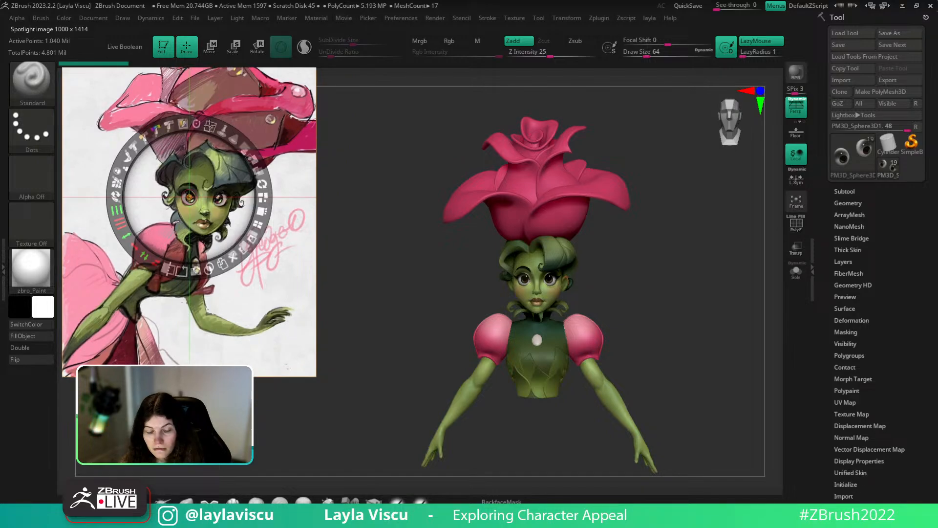
left_click_drag(210, 126, 192, 140)
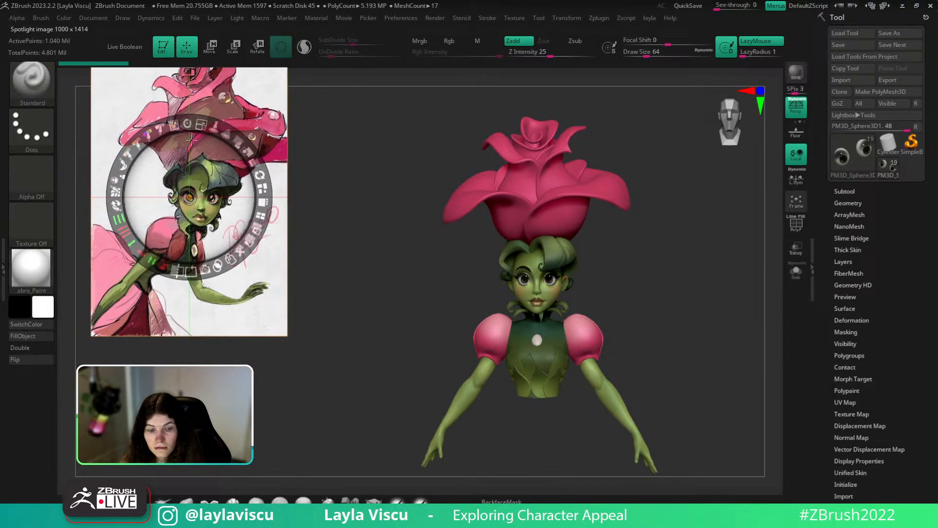
left_click_drag(212, 172, 197, 199)
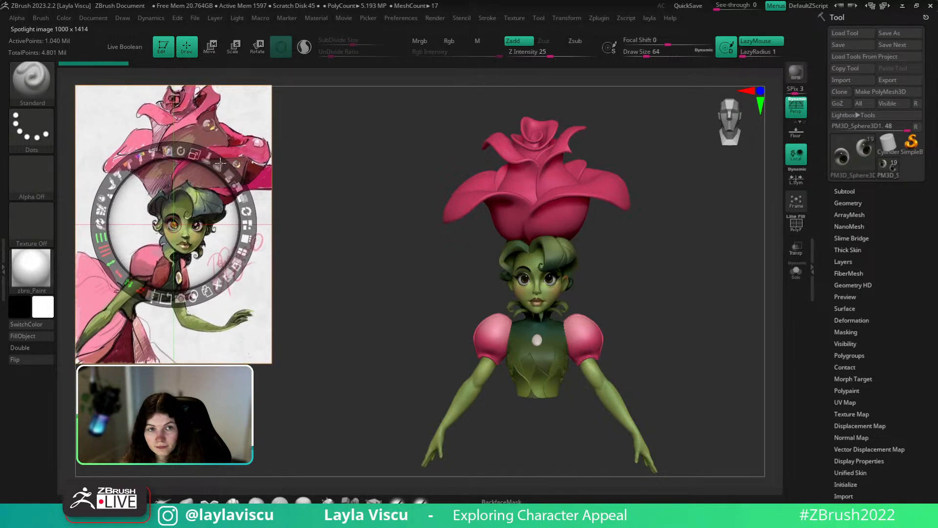
left_click_drag(219, 162, 210, 160)
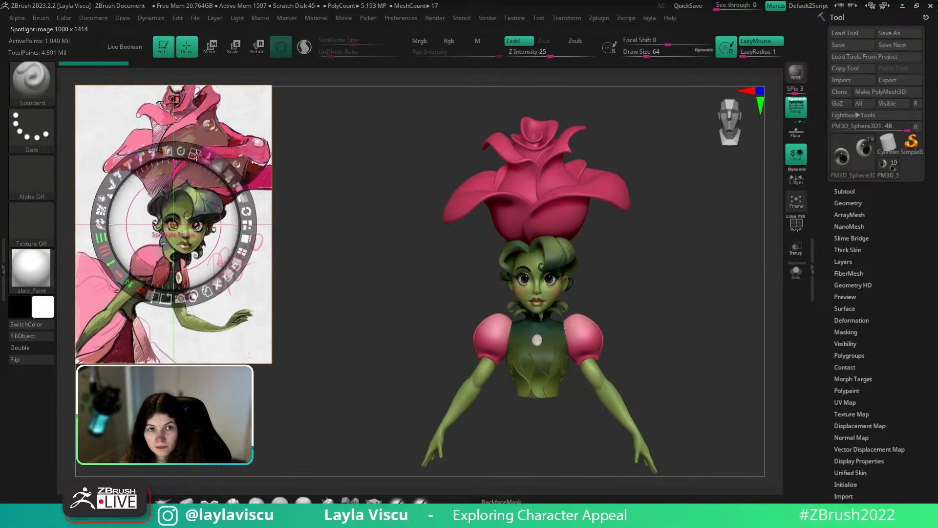
left_click_drag(193, 156, 188, 155)
left_click_drag(181, 228, 179, 224)
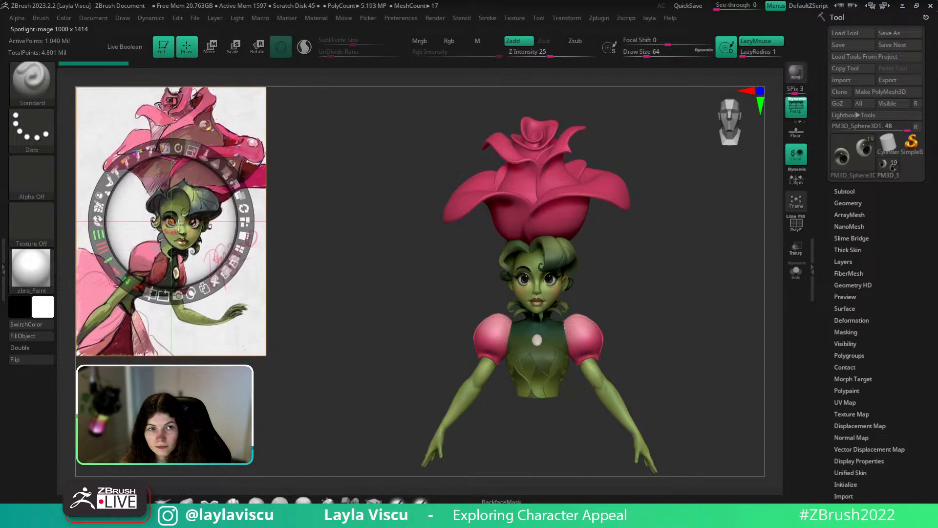
key("z")
Examine the character's rose hat, face, torso and arms from several distances and angles against the reference illustration.
left_click_drag(667, 482, 725, 380)
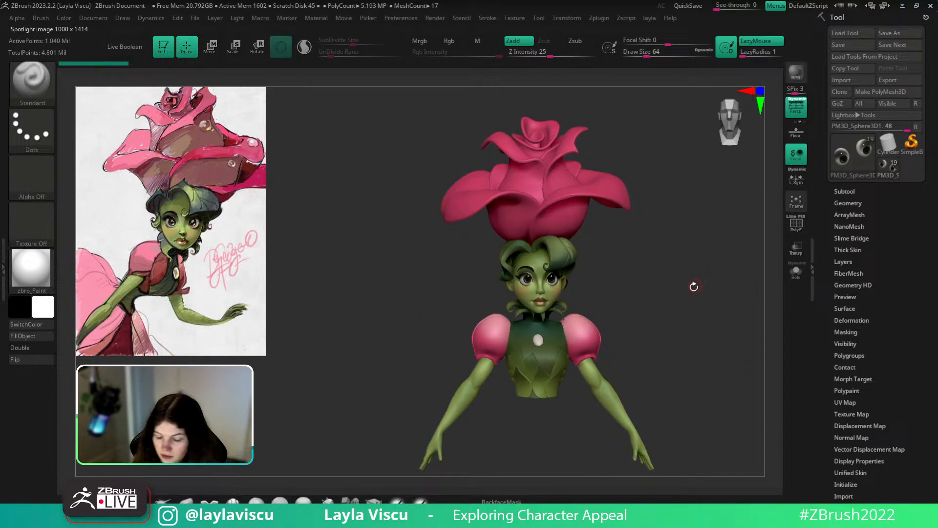
mouse_move(690, 321)
left_mouse_down("alt")
mouse_move(691, 302)
mouse_move(697, 306)
left_mouse_up("alt")
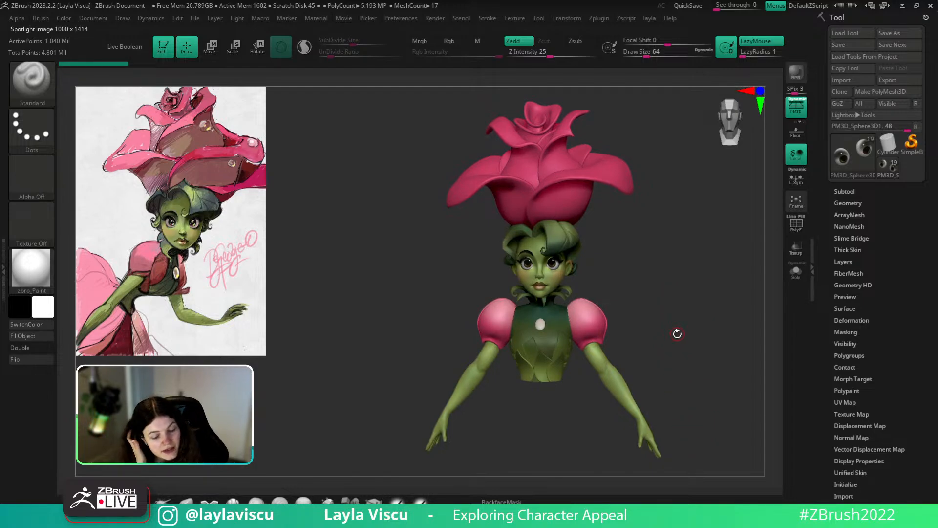
mouse_move(676, 333)
left_mouse_down()
mouse_move(680, 321)
mouse_move(656, 318)
mouse_move(677, 325)
left_mouse_up()
left_click_drag(640, 281, 703, 323, "alt")
left_click_drag(652, 341, 702, 319, "alt")
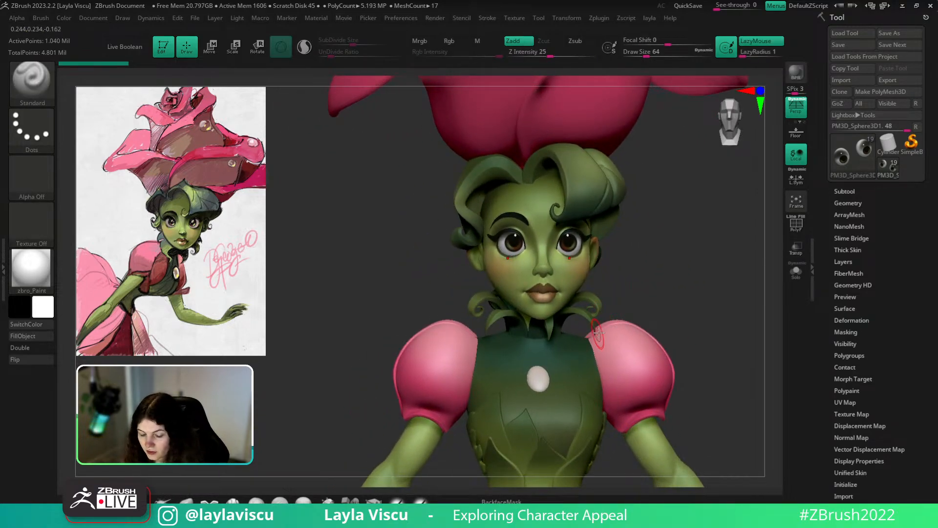
right_click_drag(672, 335, 663, 251, "ctrl")
mouse_move(663, 250)
left_mouse_down()
mouse_move(659, 280)
mouse_move(632, 302)
mouse_move(658, 284)
left_mouse_up()
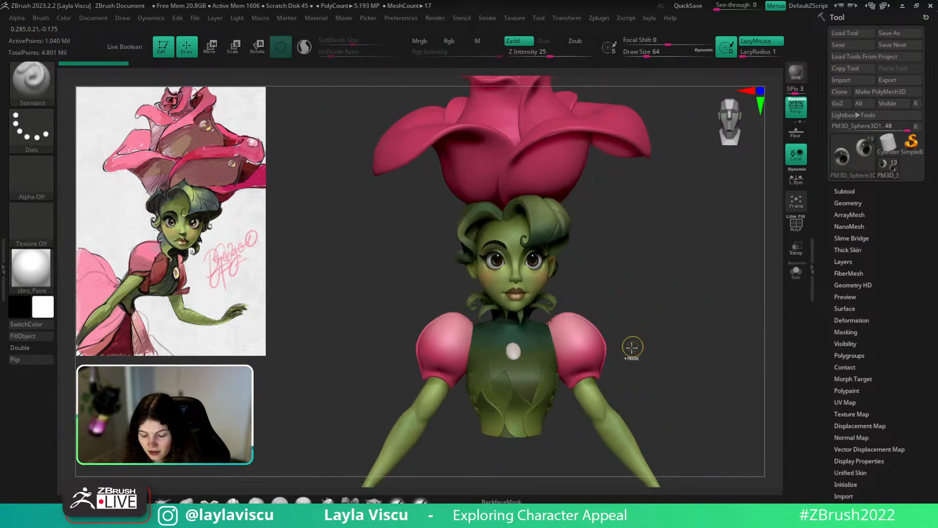
right_click_drag(632, 348, 619, 319, "ctrl")
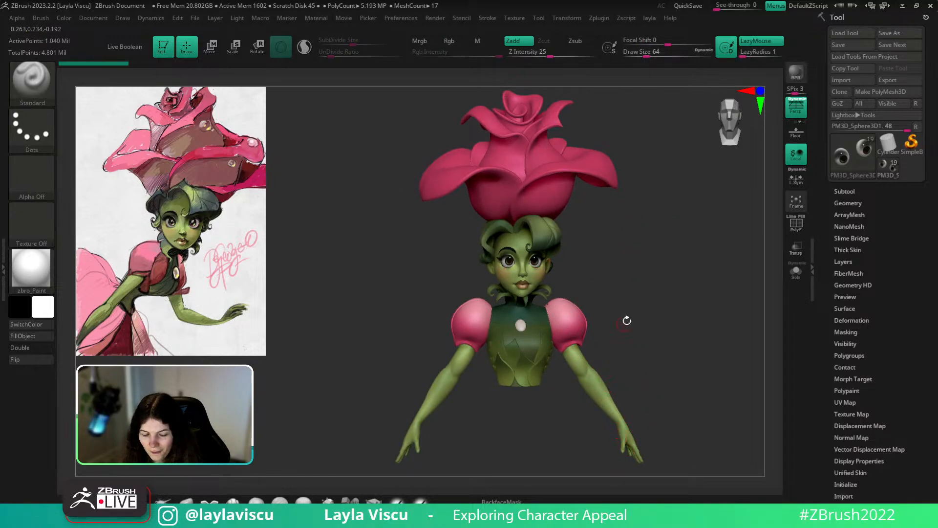
left_click_drag(627, 320, 620, 341)
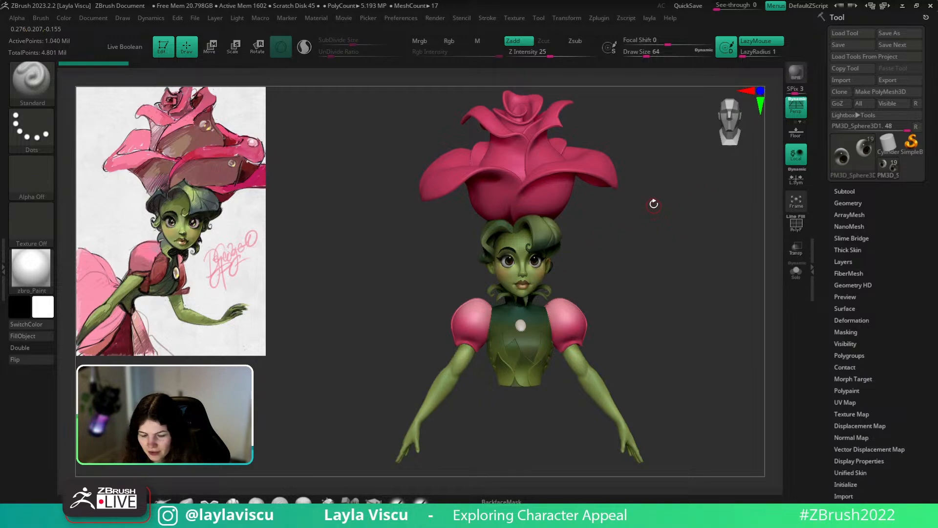
left_click_drag(653, 203, 637, 287)
left_click(549, 262, "alt")
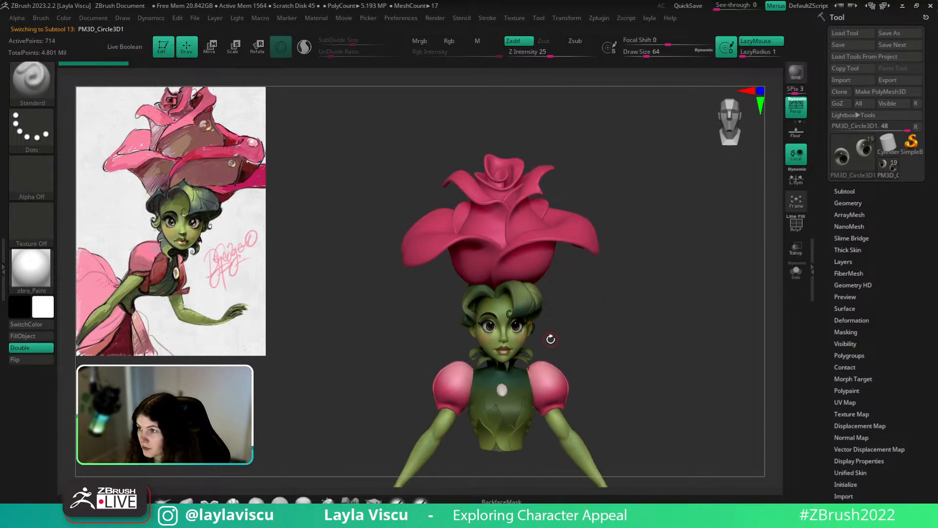
left_click_drag(679, 318, 675, 322)
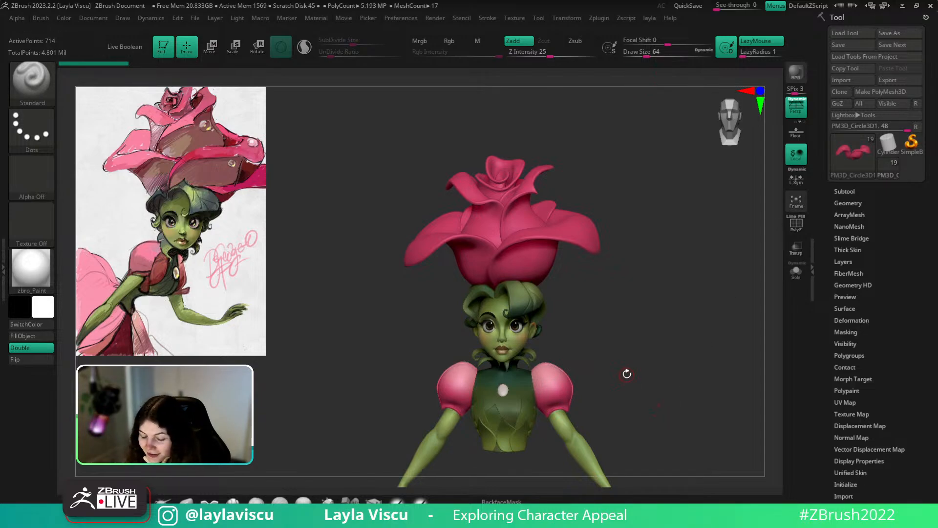
left_click_drag(626, 374, 639, 372)
left_click_drag(644, 322, 679, 258, "alt")
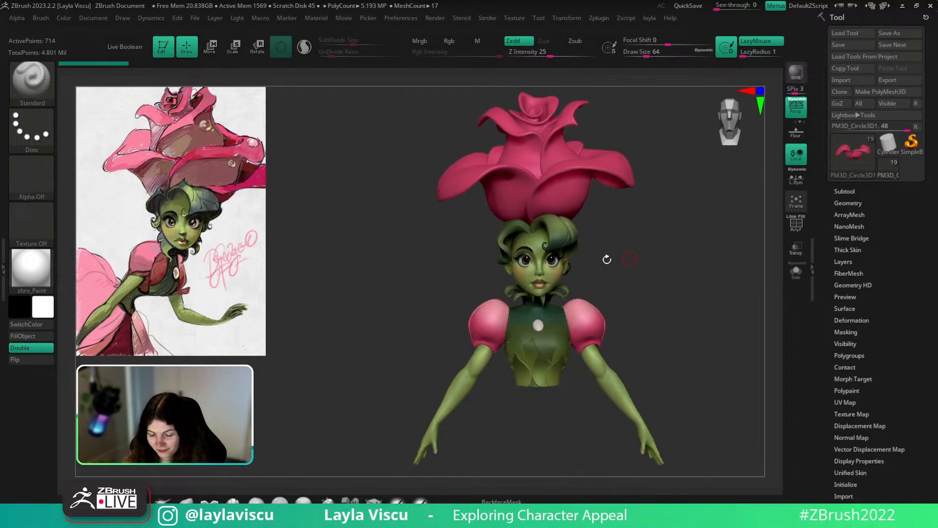
Make the hair subtool active and sample a light green from the reference illustration in Spotlight.
left_click(517, 238, "alt")
key("z")
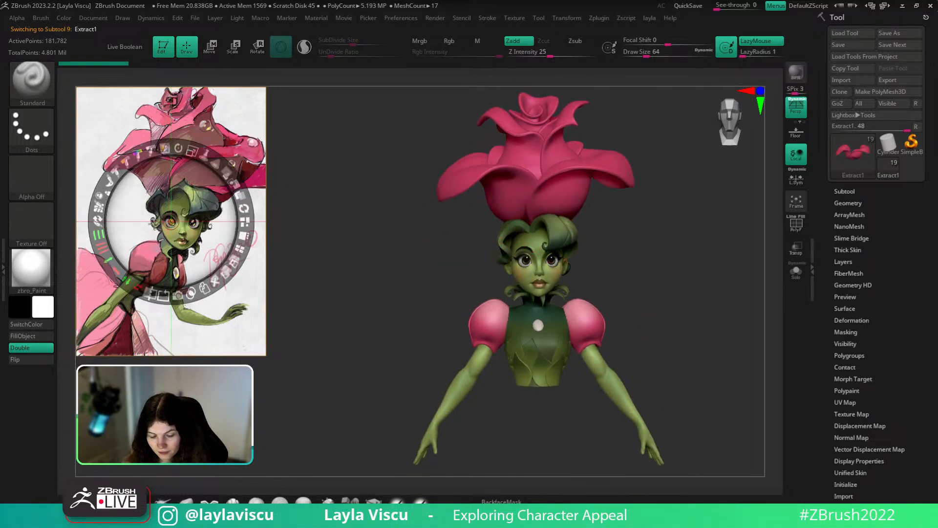
key("c")
key("z")
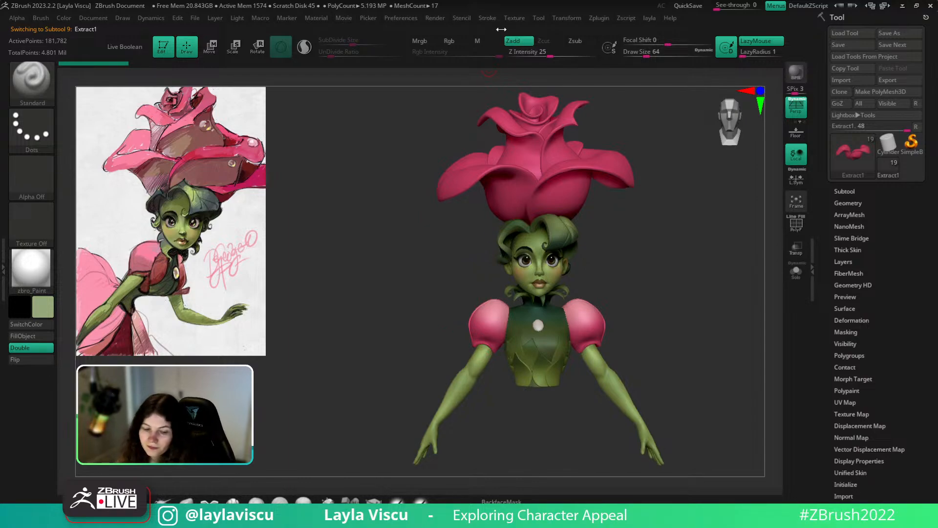
left_click(514, 18)
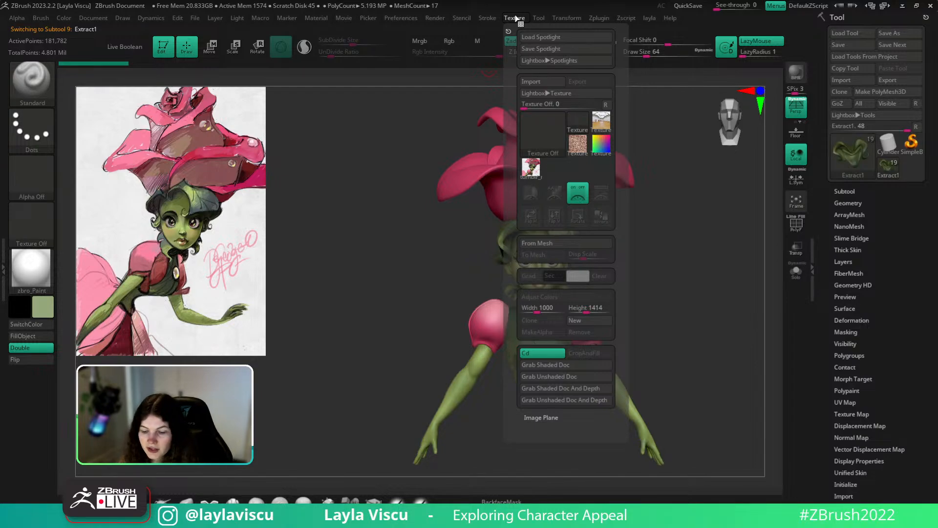
left_click(515, 19)
left_click(521, 22)
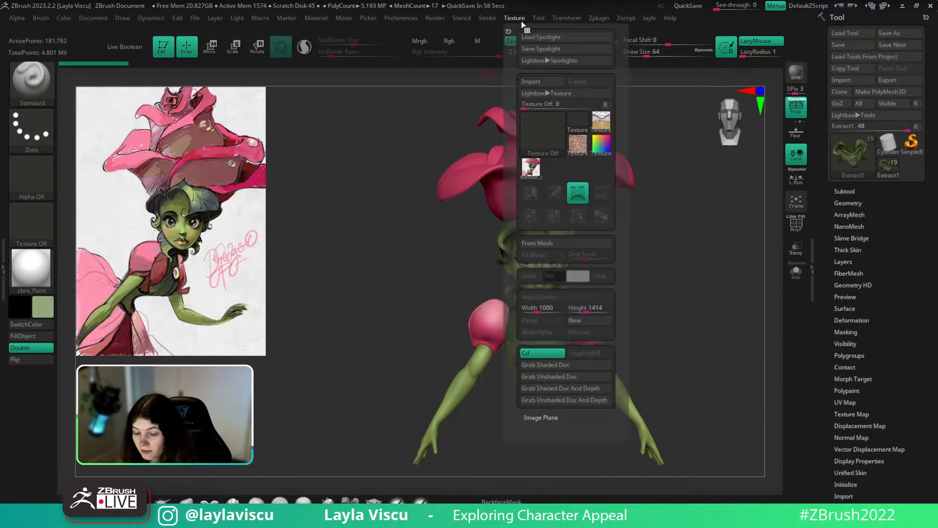
left_click(535, 82)
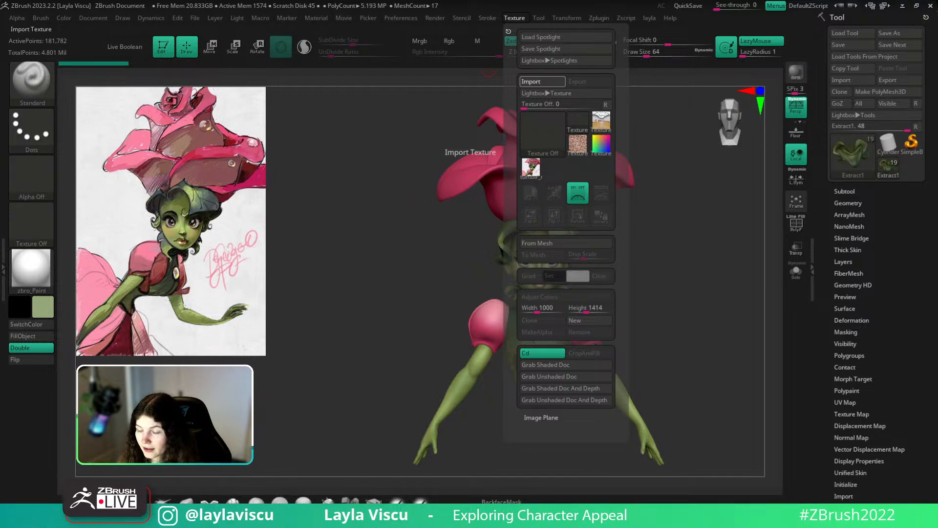
left_click(515, 18)
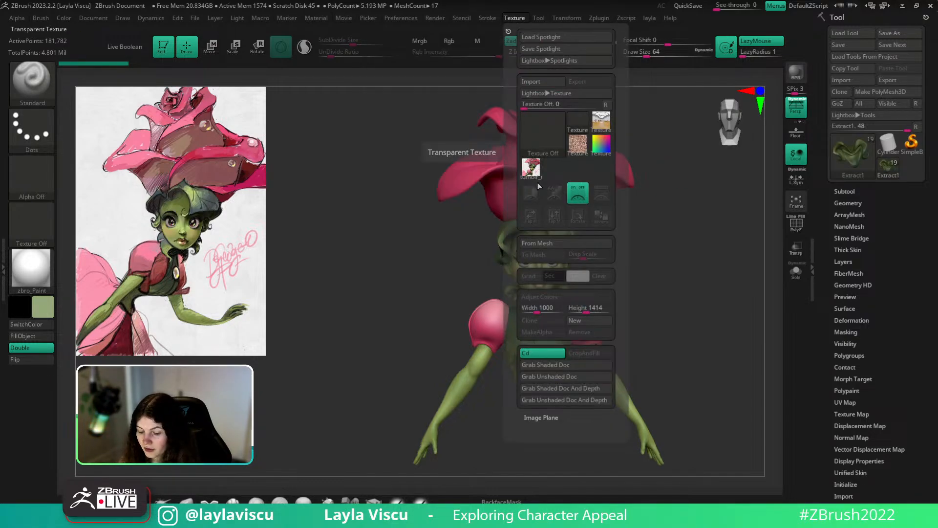
mouse_move(534, 177)
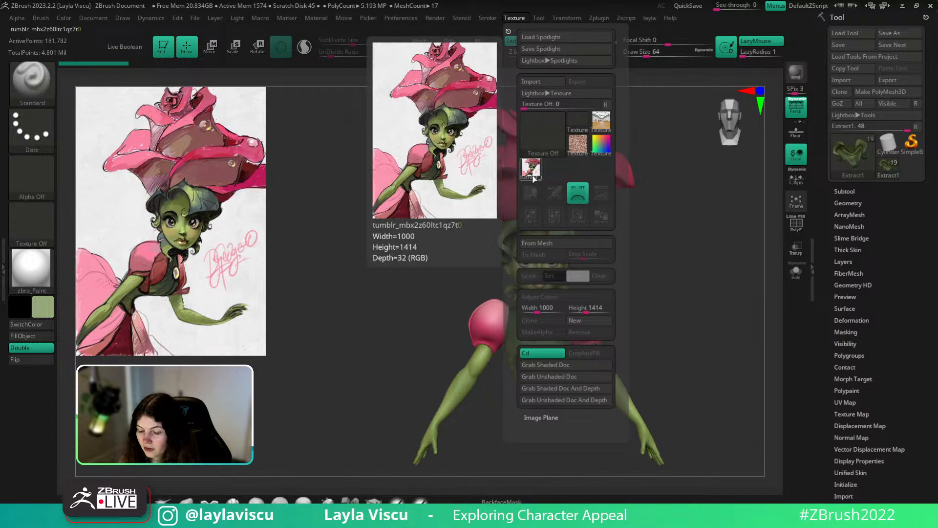
left_click(599, 190)
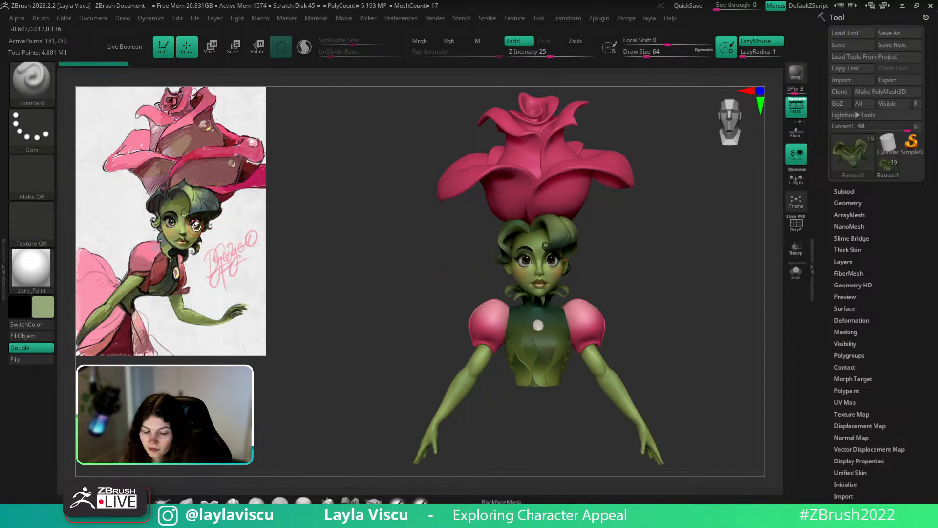
key("z")
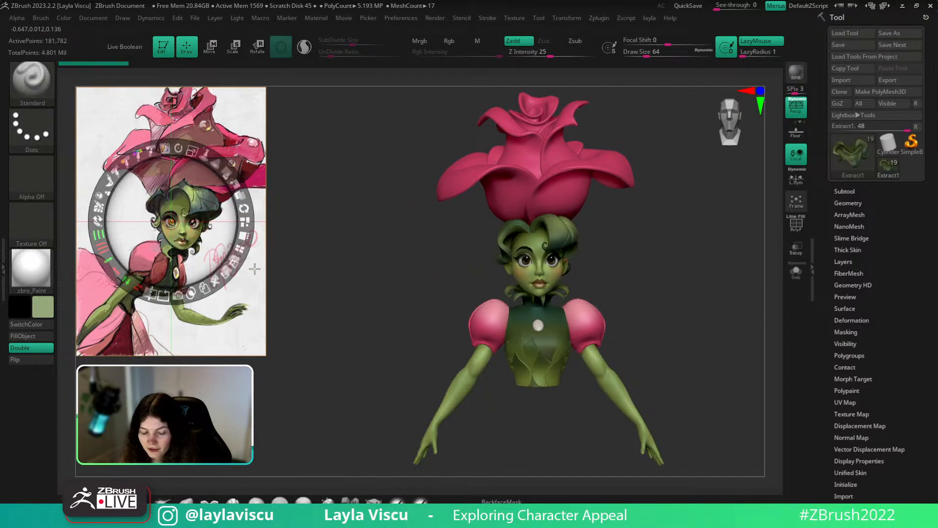
key("z")
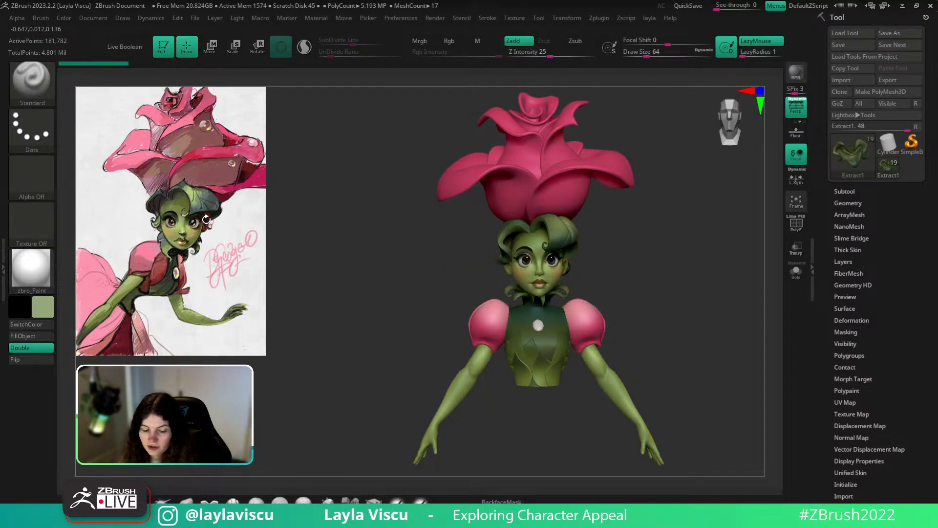
key("z")
key("z")
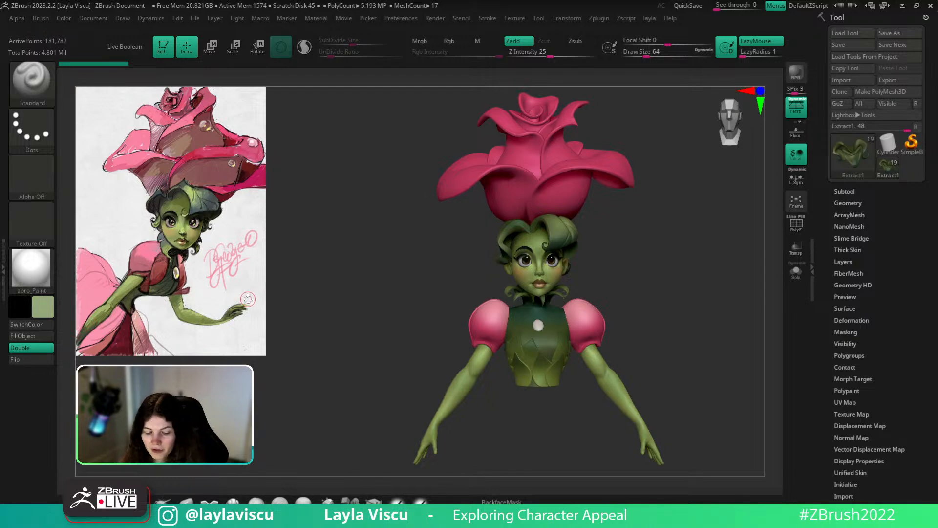
Centre the Spotlight dial on the illustrated hand, sample several colours across the illustration ending with pink, and leave Spotlight editing.
key("z")
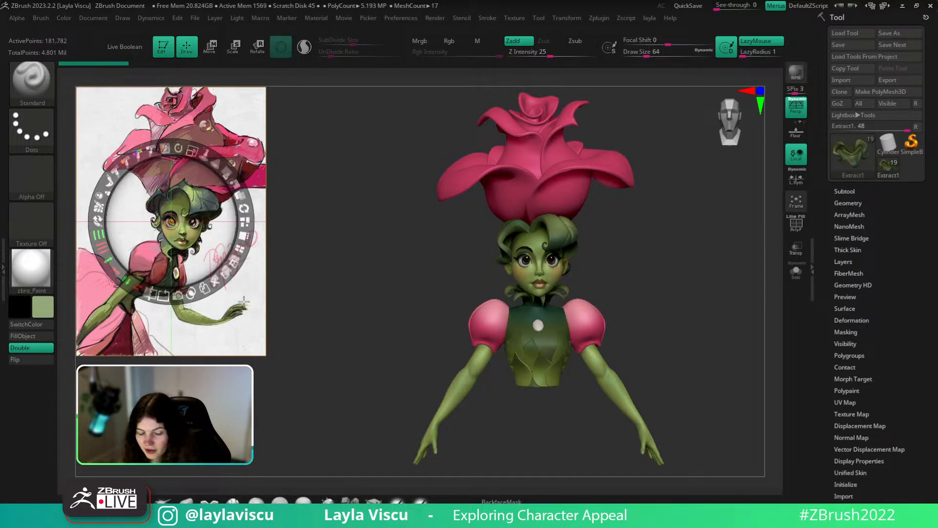
left_click(244, 302)
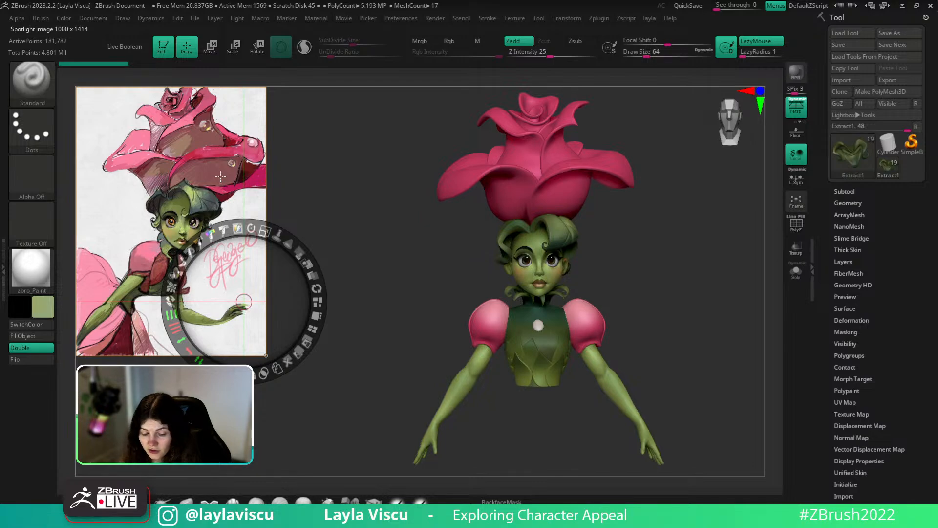
key("c")
key("c")
key("c")
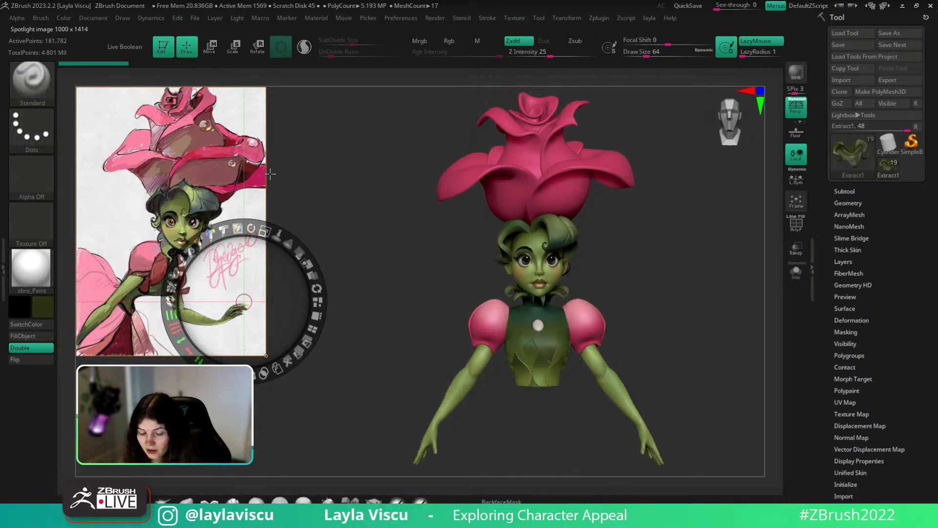
key("c")
key("c")
key("c")
key("c")
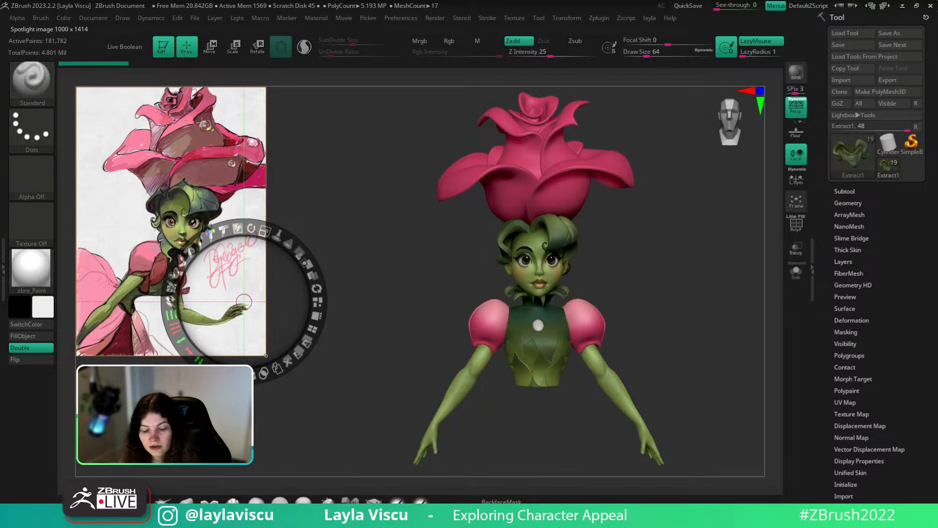
key("c")
key("c")
key("c")
key("c")
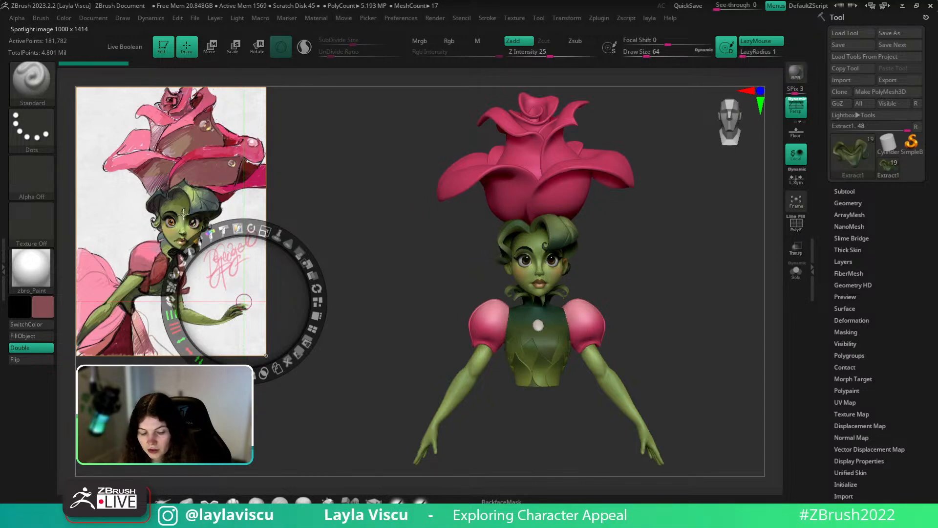
key("c")
key("c")
key("c")
key("z")
key("space")
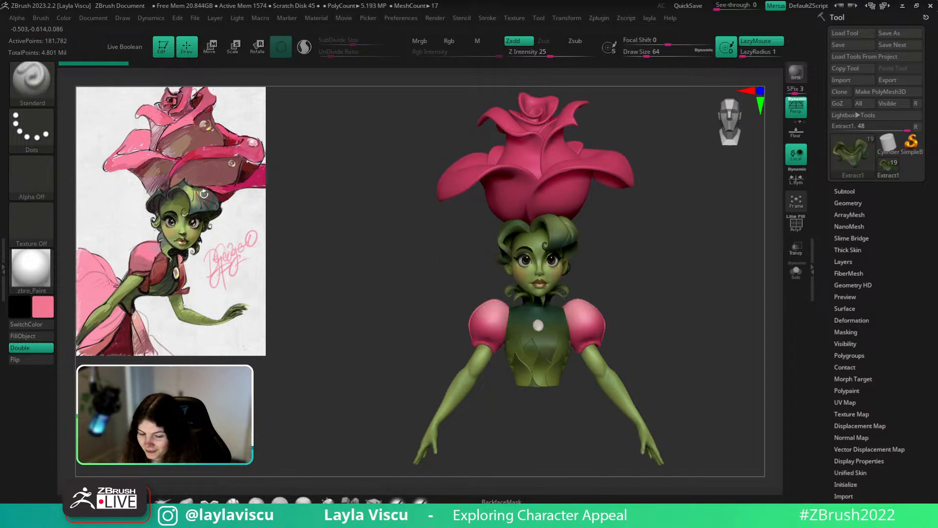
Return to Spotlight editing and sample a muted green from the illustrated character's head as the main colour.
key("shift+z")
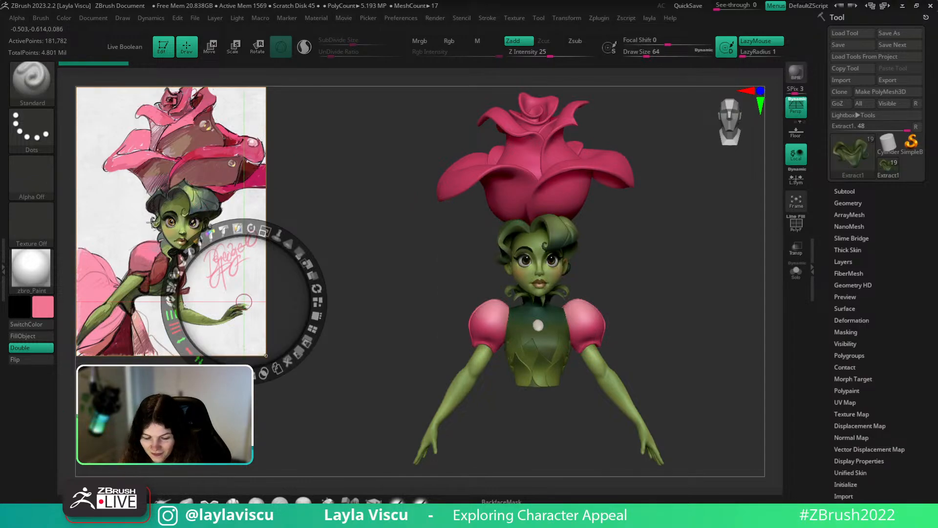
key("c")
key("c")
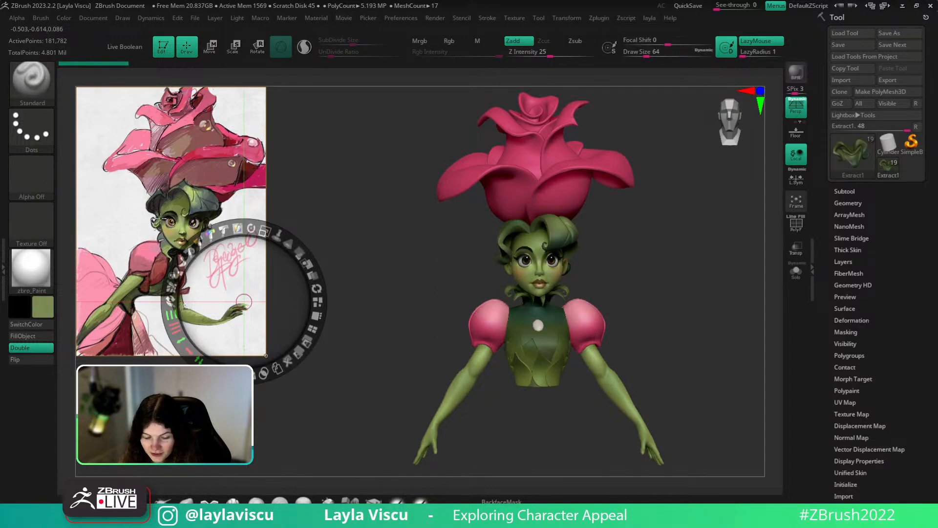
Leave Spotlight editing, choose the SoftP_3DCW paint brush and set its Rgb Intensity to 12.
key("z")
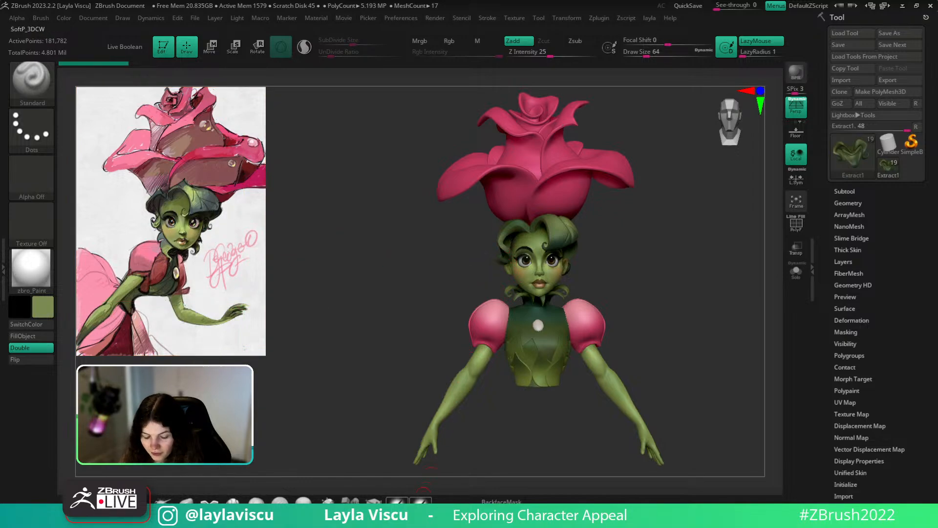
left_click(421, 501)
left_click(489, 52)
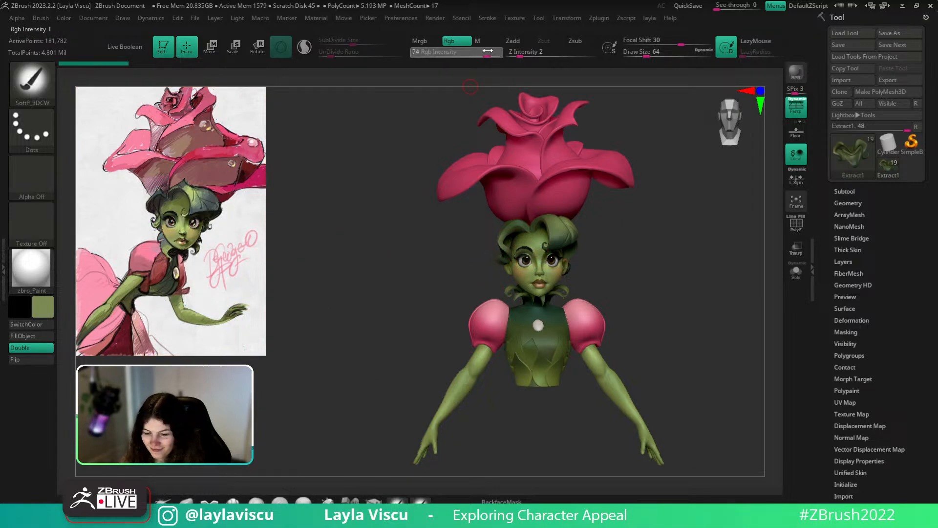
type("1")
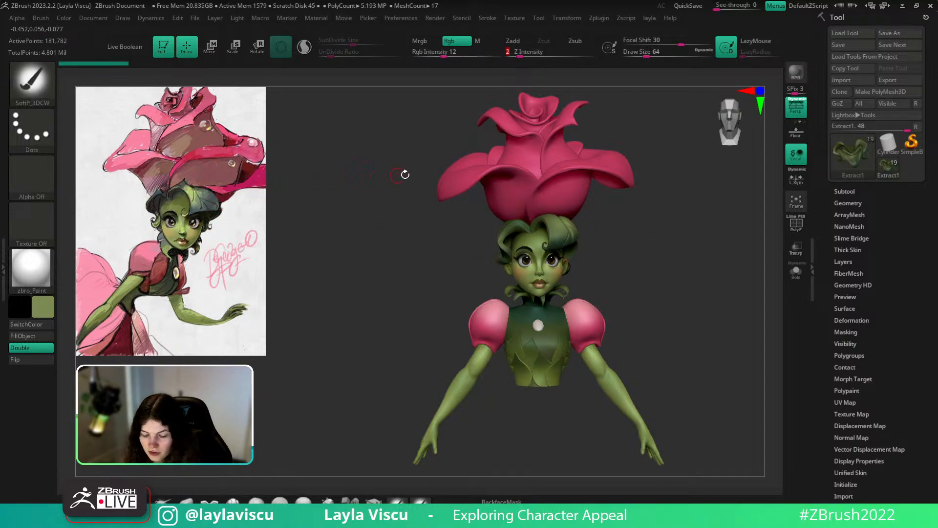
type("2")
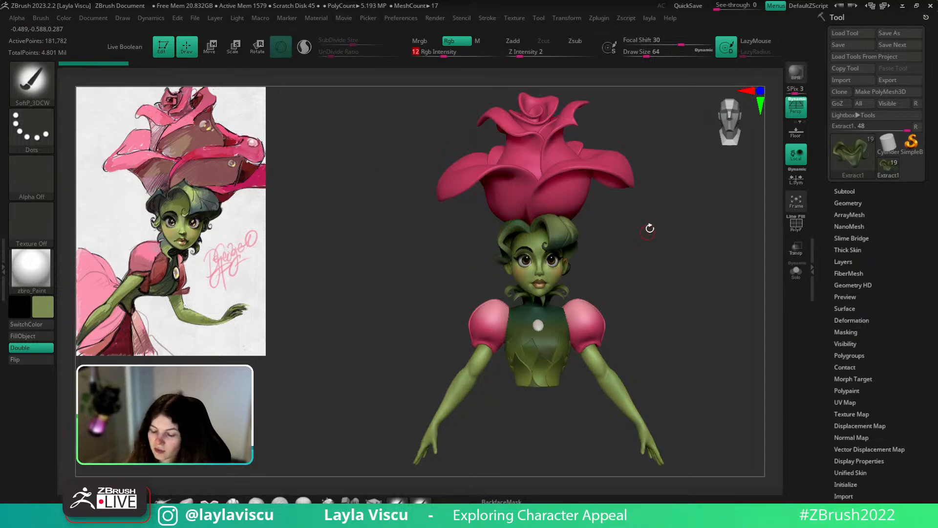
key("Return")
key("space")
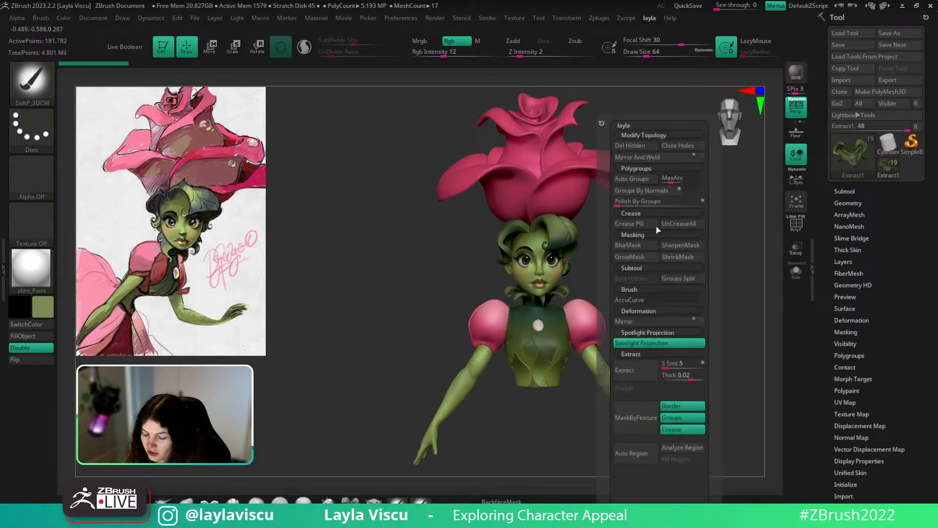
left_click(652, 354)
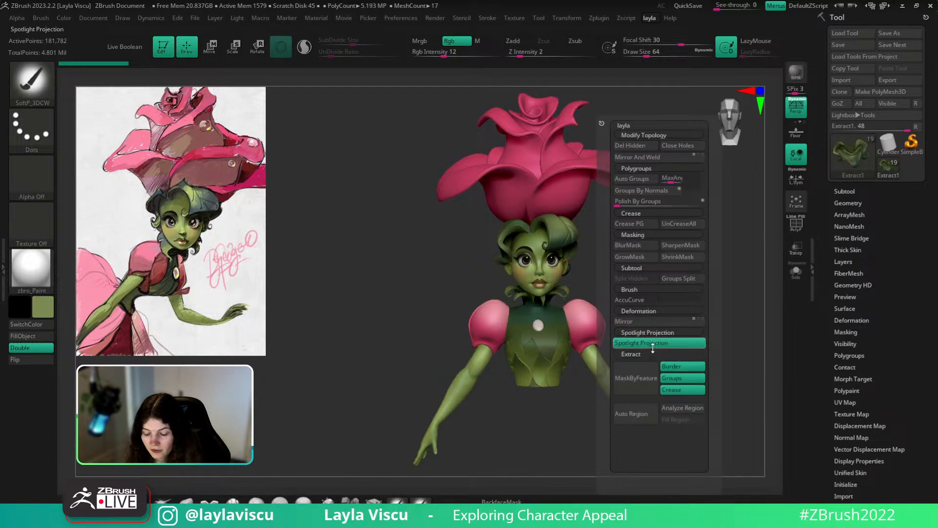
left_click(651, 354)
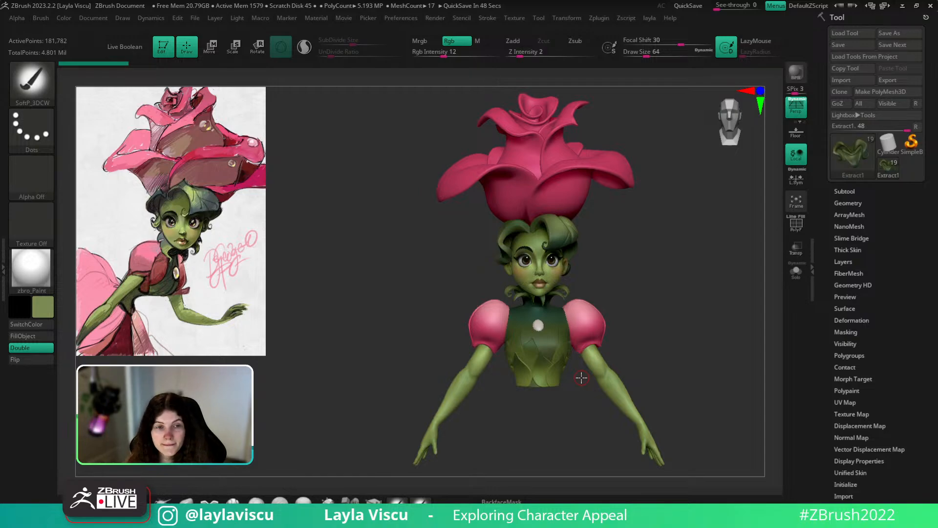
left_click_drag(706, 308, 697, 352)
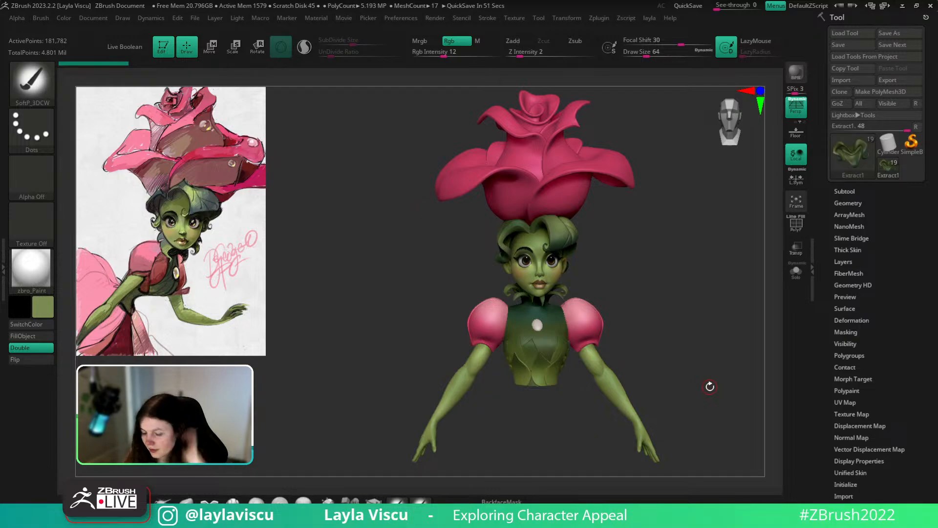
left_click_drag(710, 278, 706, 292)
Sample a dark red from the illustrated rose in Spotlight, leave Spotlight editing and make the hat's outer petal subtool active.
key("z")
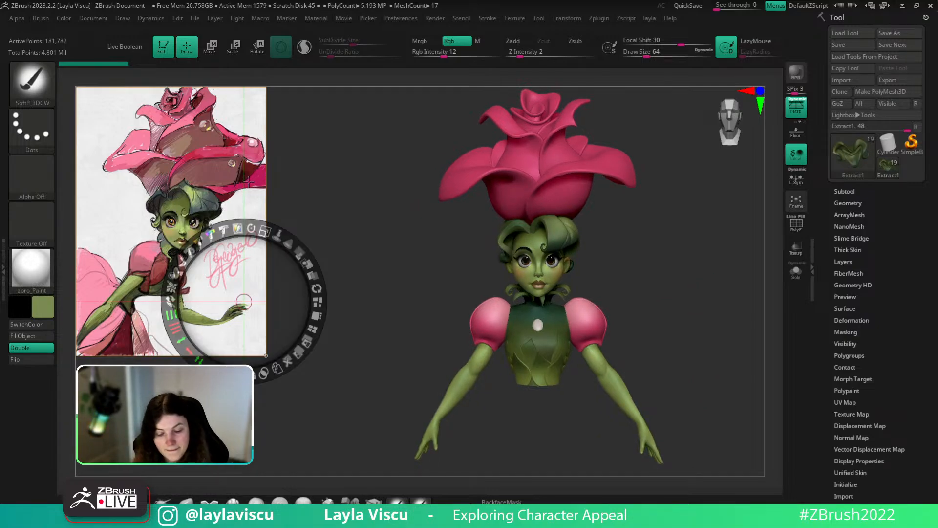
key("c")
key("z")
left_click(574, 204, "alt")
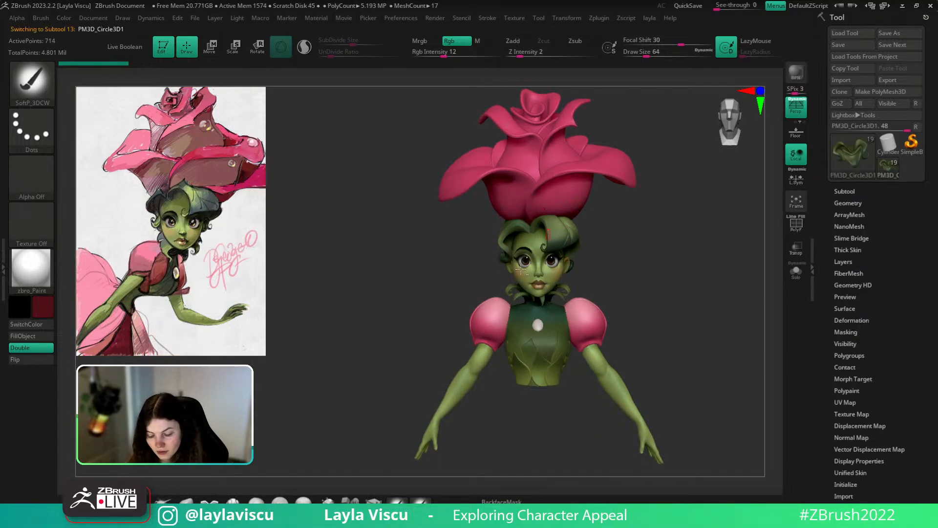
Enlarge the brush to a draw size of about 386 and sample a muted red from the illustration in Spotlight.
key("b")
key("s")
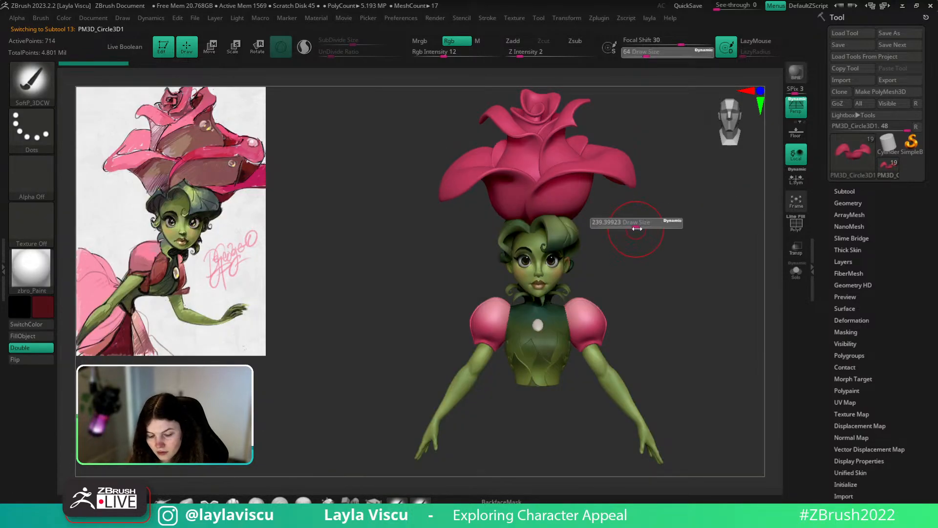
mouse_move(637, 228)
left_mouse_down()
mouse_move(646, 229)
mouse_move(570, 199)
left_mouse_up()
key("z")
key("c")
key("z")
key("shift+f")
key("shift+f")
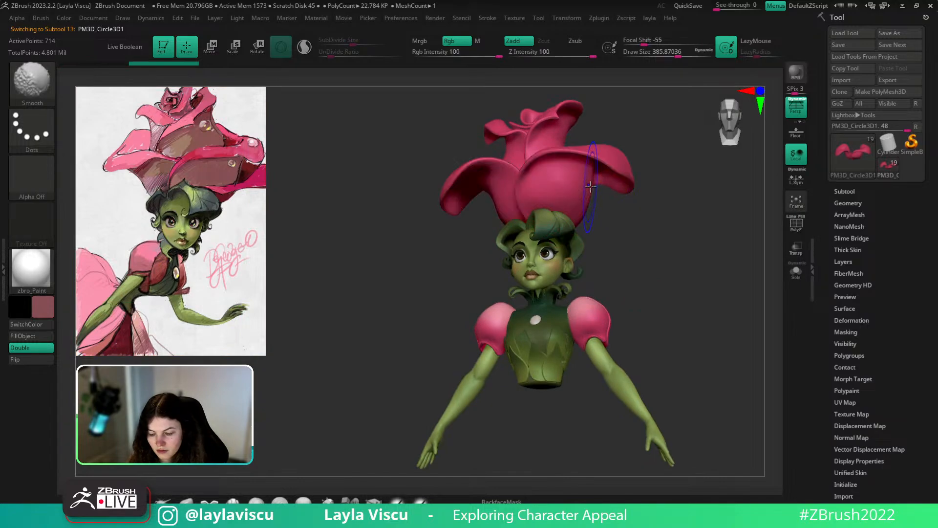
Set the Dynamic Subdiv thickness of the rose hat's outer petals to about 0.023.
left_click(848, 203)
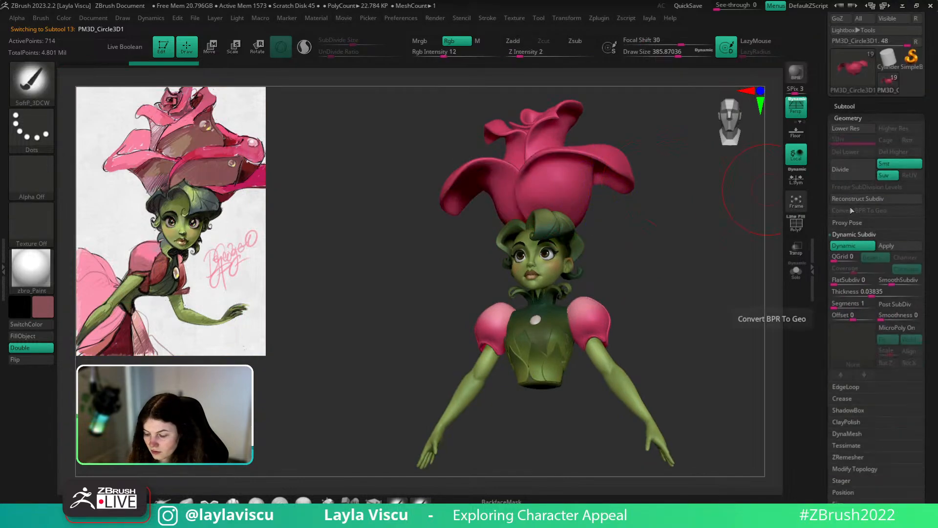
left_click_drag(772, 247, 713, 281)
left_click(844, 245)
left_click_drag(872, 293, 867, 292)
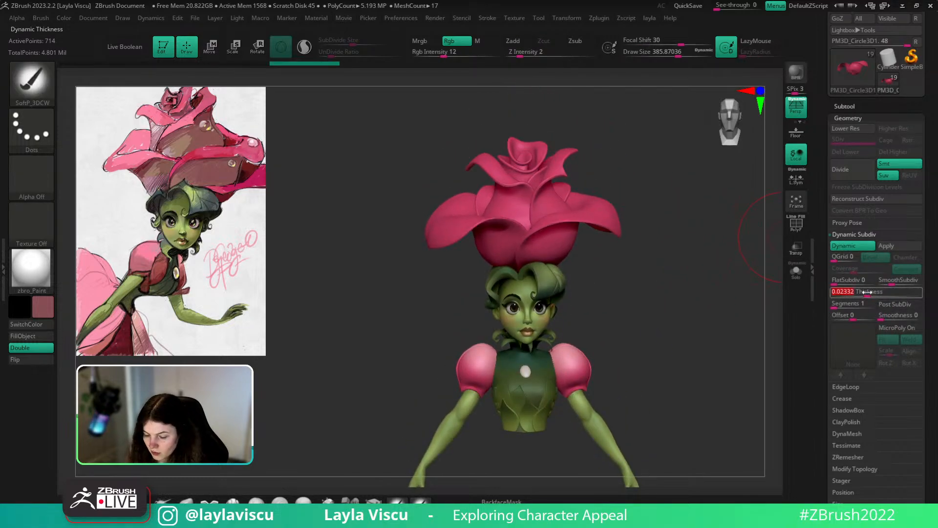
Set the Dynamic Subdiv thickness to about 0.0195 on the hat's middle petals and about 0.0141 on the central bud.
right_click_drag(559, 210, 582, 224, "alt")
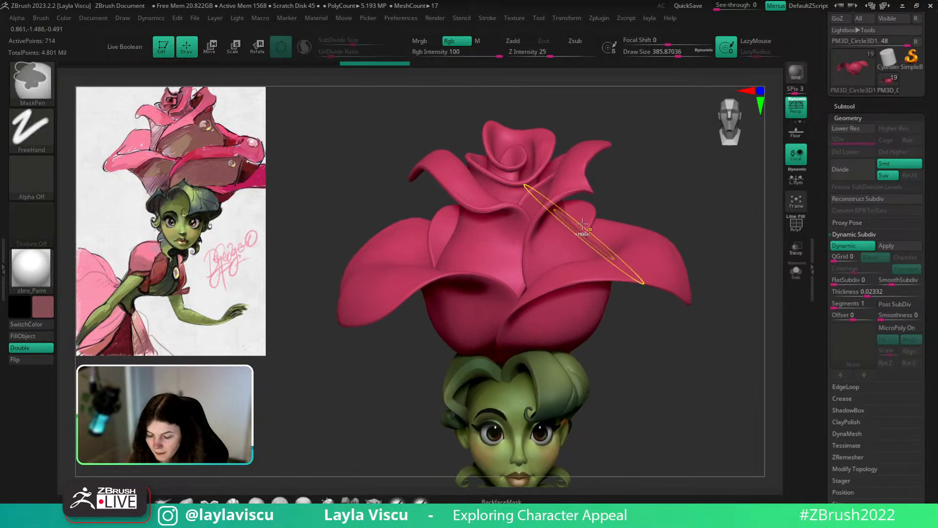
left_click(583, 224, "alt")
left_click_drag(867, 293, 866, 294)
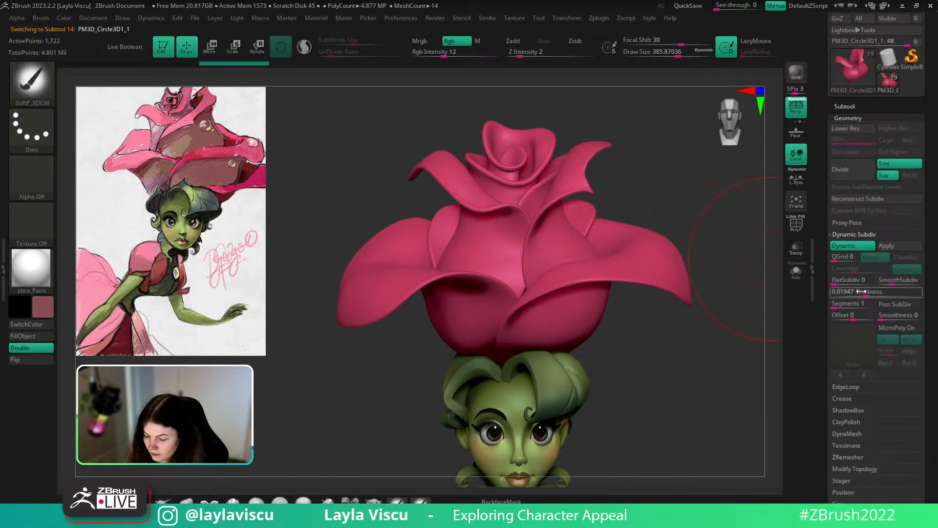
left_click(538, 161, "alt")
left_click(863, 295)
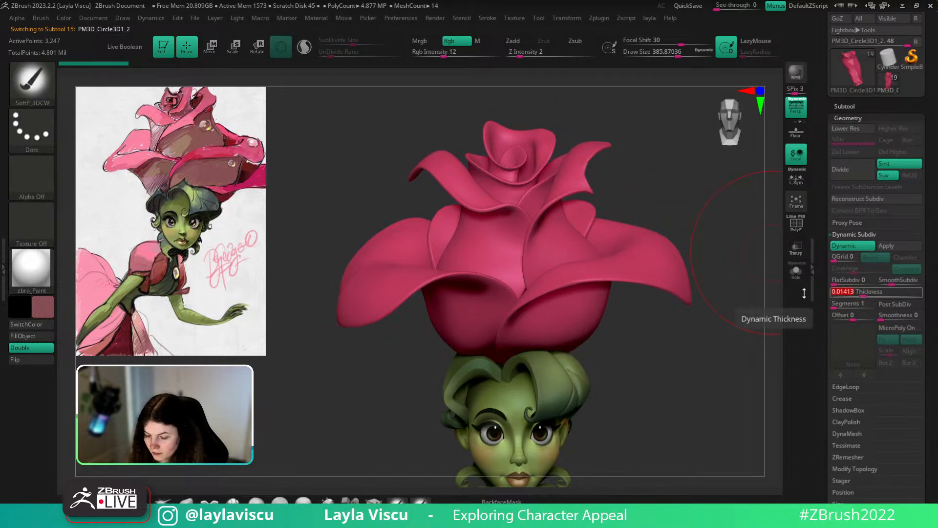
Set the Dynamic Subdiv thickness to about 0.0151 on the small rear petals and about 0.0172 on the middle petals.
left_click(584, 215, "alt")
left_click(864, 293)
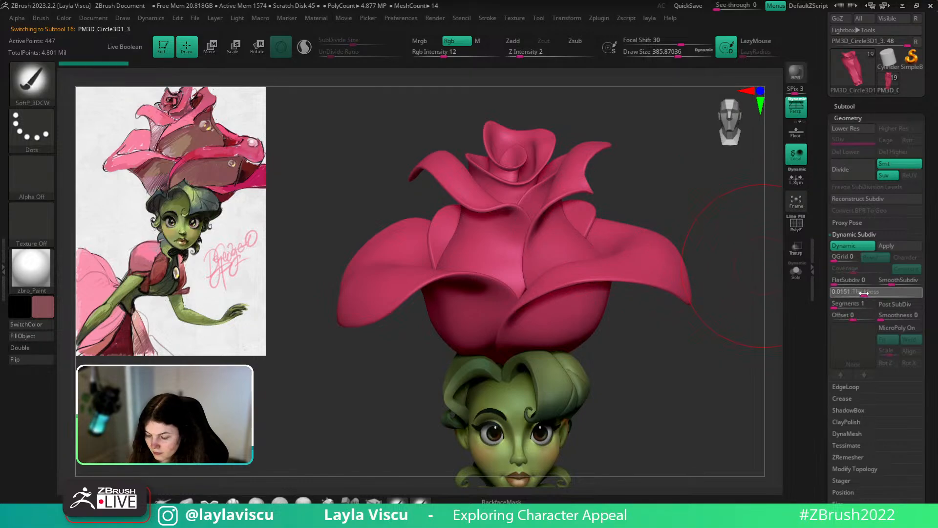
left_click(607, 255, "alt")
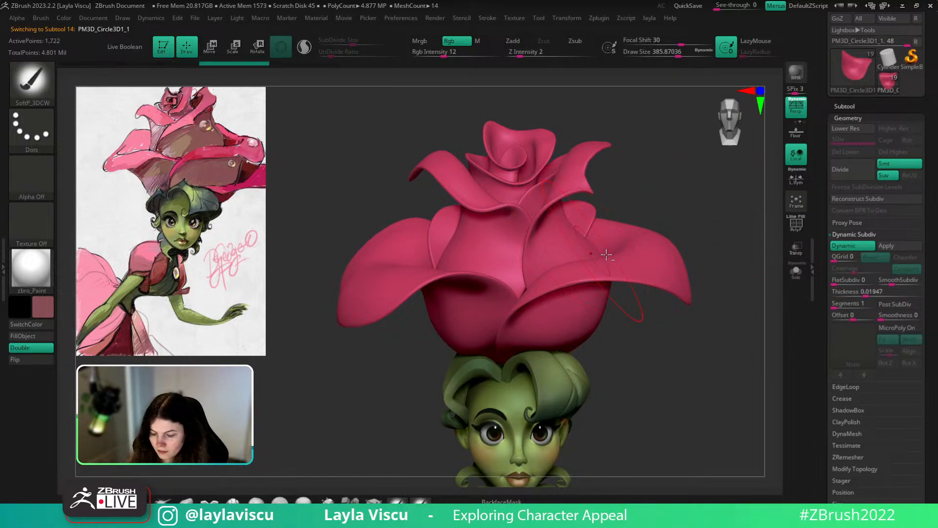
left_click(866, 295)
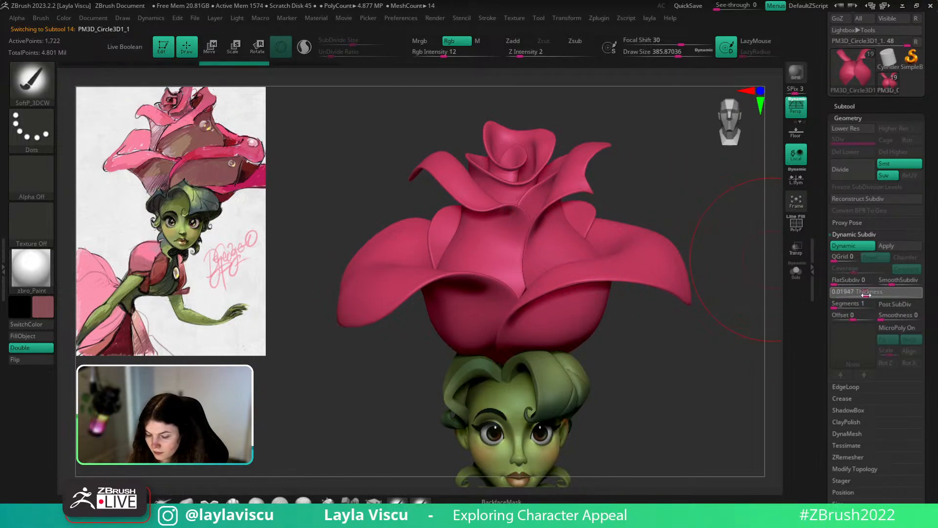
left_click(865, 294)
Make the bodice subtool active and choose the Move brush with a draw size of about 202.
right_click_drag(657, 310, 652, 356, "ctrl")
mouse_move(683, 327)
right_mouse_down()
mouse_move(618, 337)
mouse_move(652, 346)
mouse_move(682, 334)
mouse_move(676, 379)
mouse_move(669, 337)
mouse_move(654, 335)
mouse_move(655, 300)
mouse_move(656, 314)
right_mouse_up()
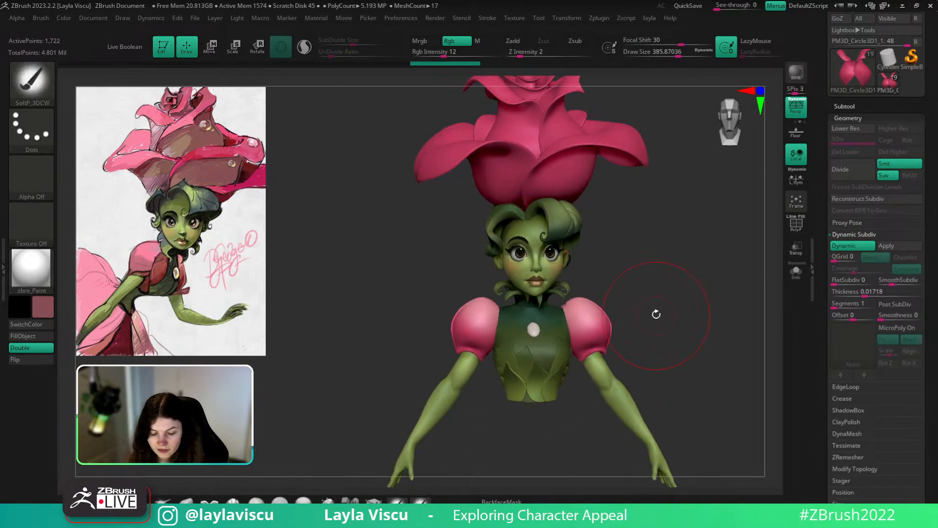
left_click(604, 311, "alt")
key("b")
key("m")
key("v")
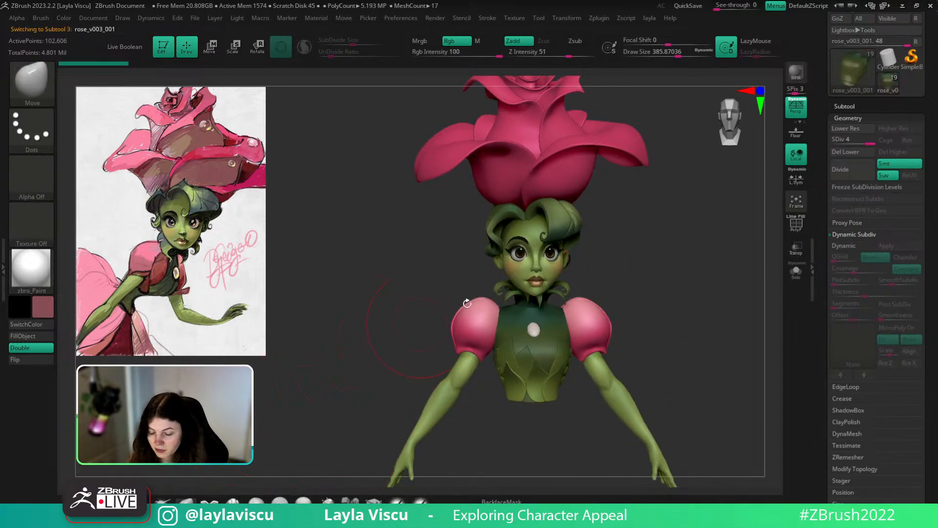
key("s")
left_click_drag(574, 296, 561, 297)
Isolate the bodice, examine its neckline and armholes from the front and above, and show the whole character again.
left_click(795, 278)
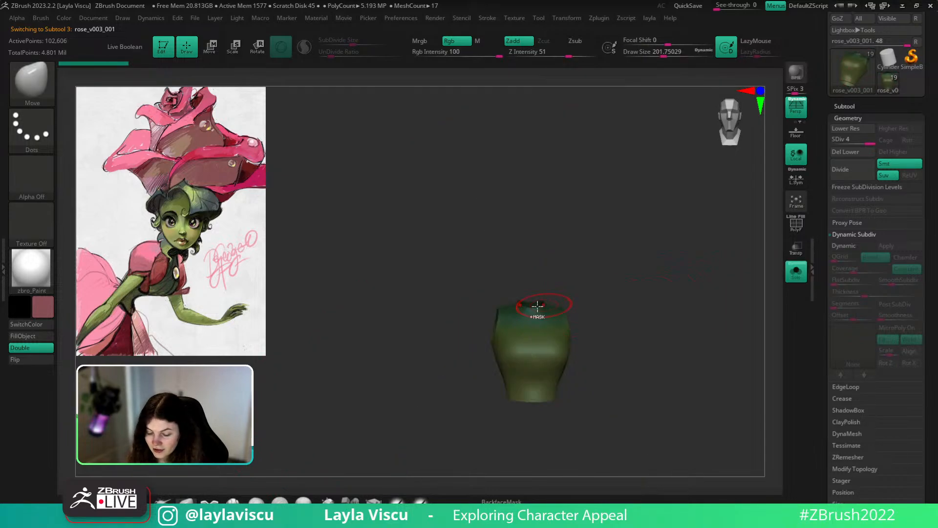
right_click_drag(537, 305, 555, 293, "ctrl")
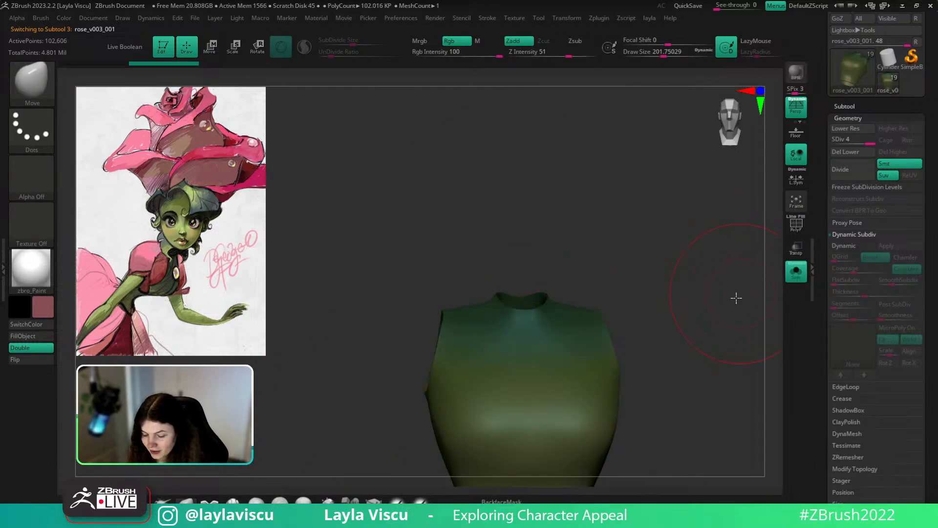
left_click_drag(736, 298, 573, 287)
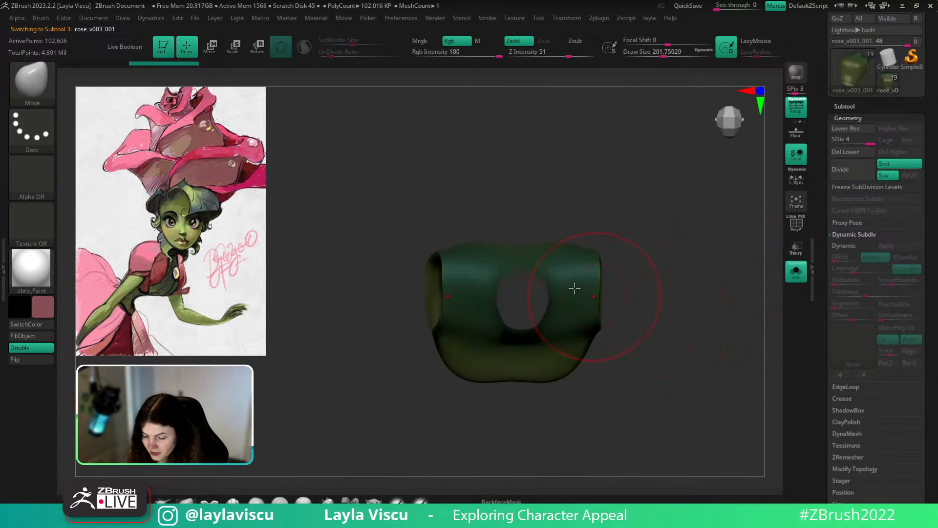
left_click(802, 269)
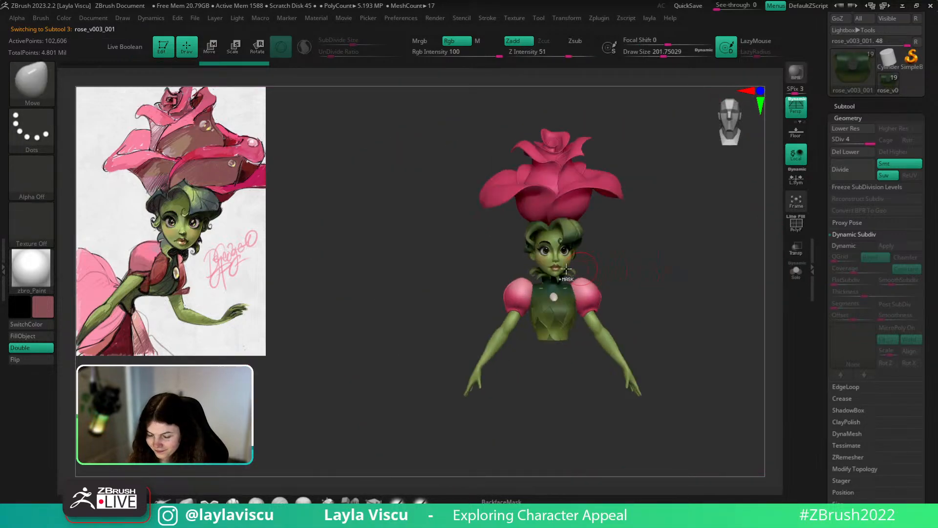
Make the leafy collar around the character's neck the active subtool.
right_click_drag(566, 268, 590, 335, "ctrl")
left_click(586, 298, "alt")
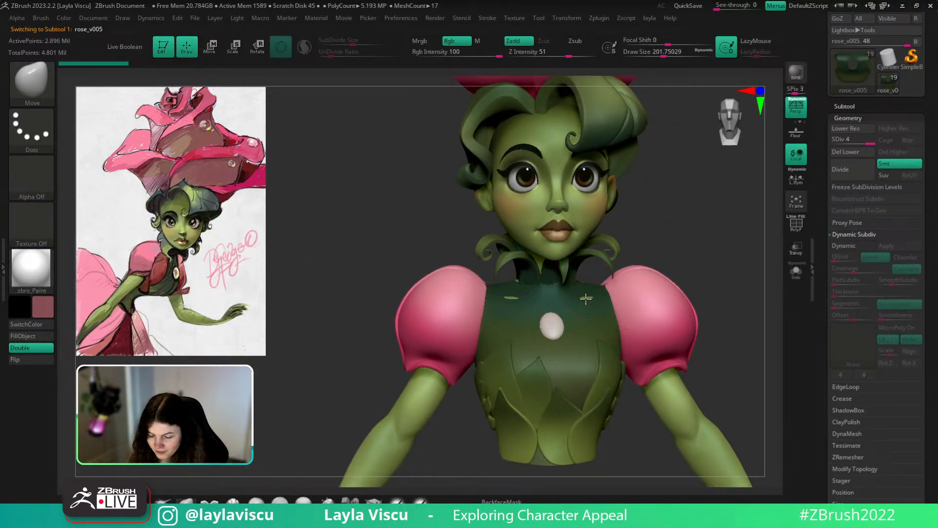
left_click(530, 279, "alt")
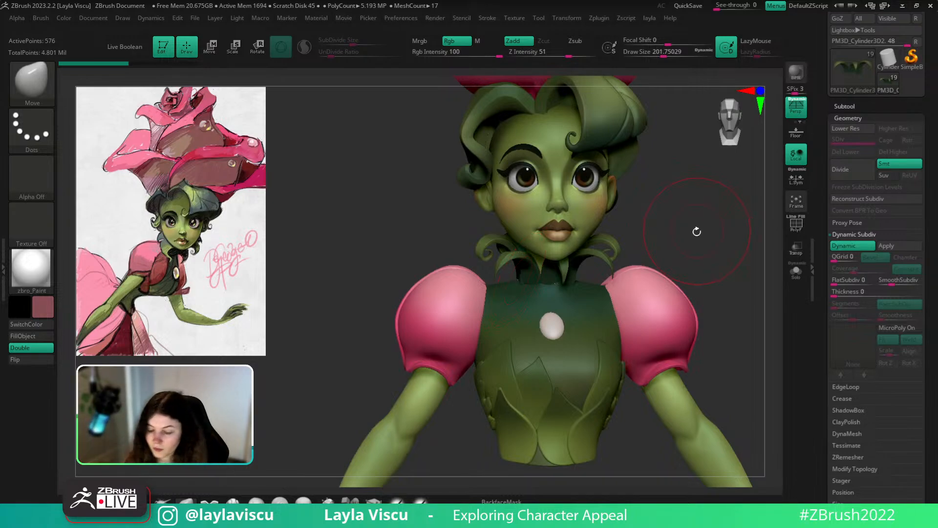
left_click_drag(698, 230, 702, 237)
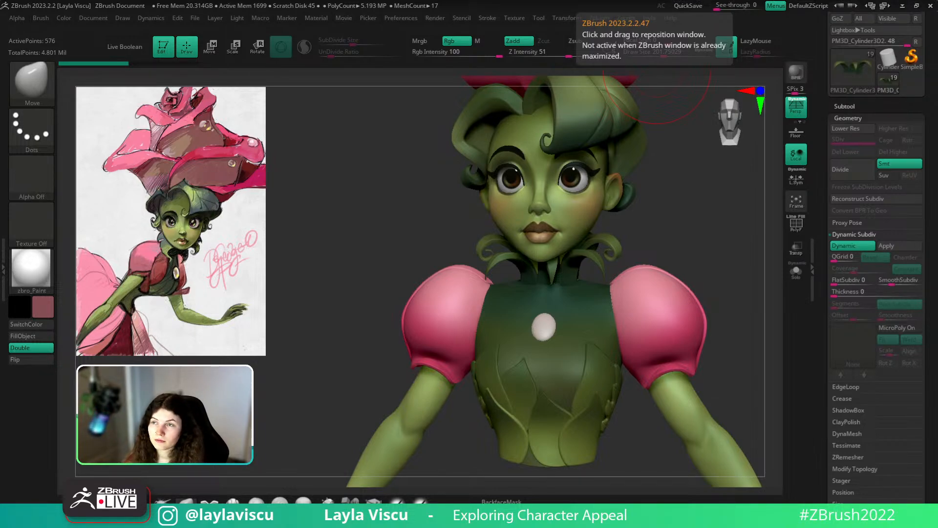
Switch to the Chrome browser, examine the image results for Lenneth from Valkyrie Profile including the four-view DeviantArt render, and return to ZBrush.
left_click_drag(721, 1, 368, 191)
double_click(367, 191)
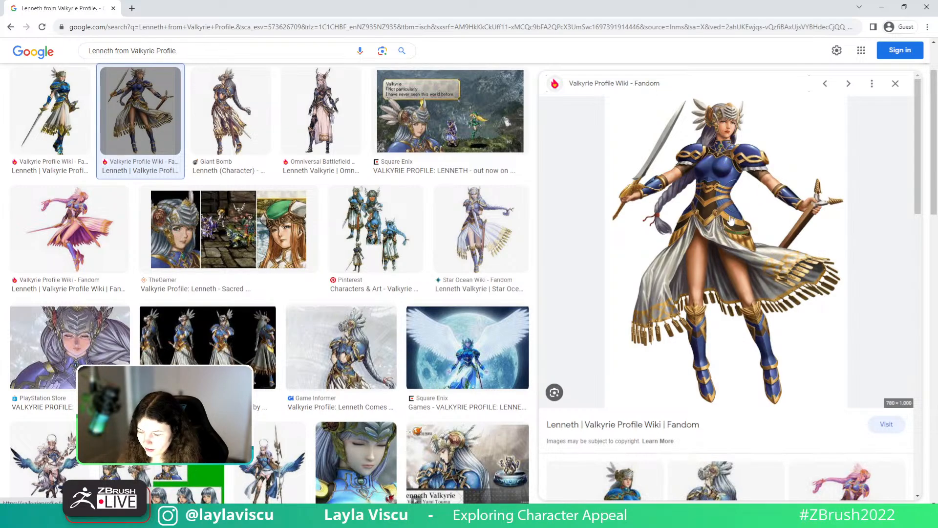
scroll(716, 255, "down", 1)
scroll(715, 255, "down", 1)
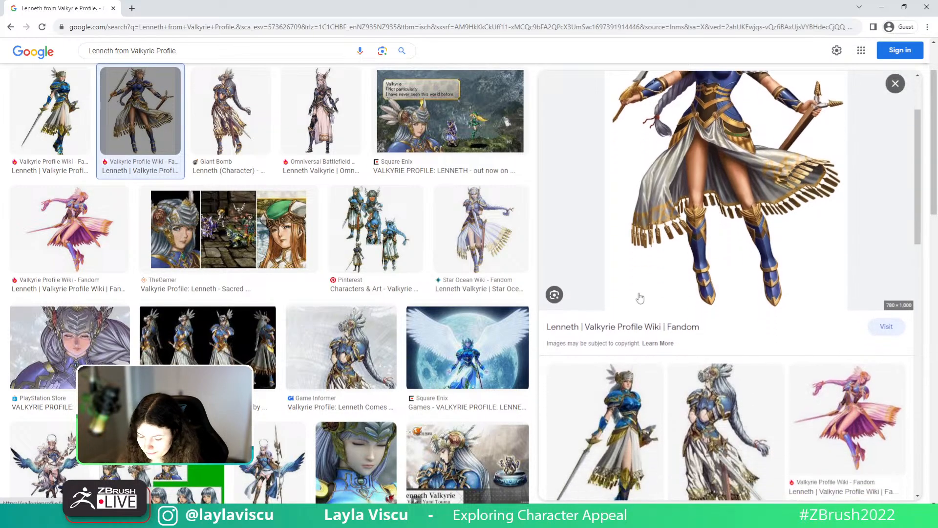
scroll(694, 273, "up", 2)
left_click(224, 319)
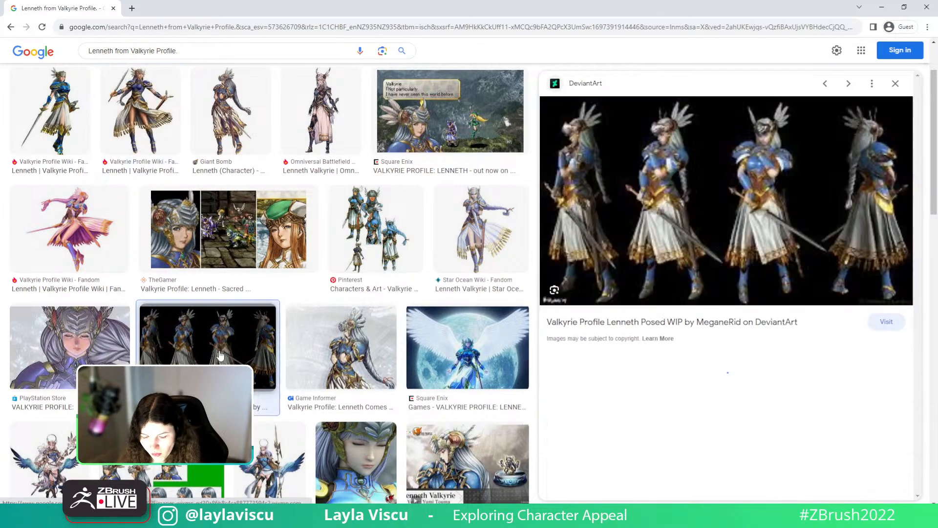
left_click(882, 6)
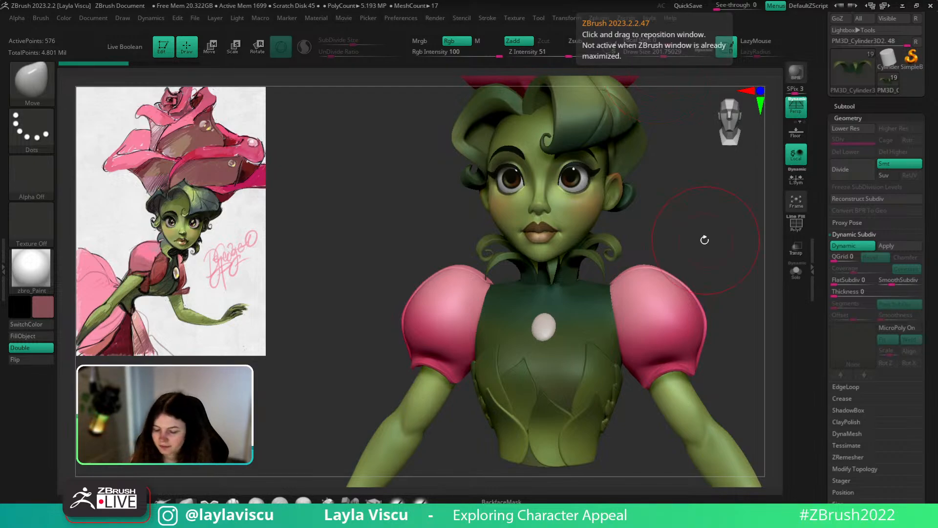
Nudge the leafy collar's front leaf with the Move brush and reduce the draw size to about 74.
mouse_move(711, 224)
left_mouse_down()
mouse_move(719, 226)
mouse_move(702, 203)
mouse_move(697, 247)
mouse_move(725, 291)
left_mouse_up()
key("s")
left_click(564, 268)
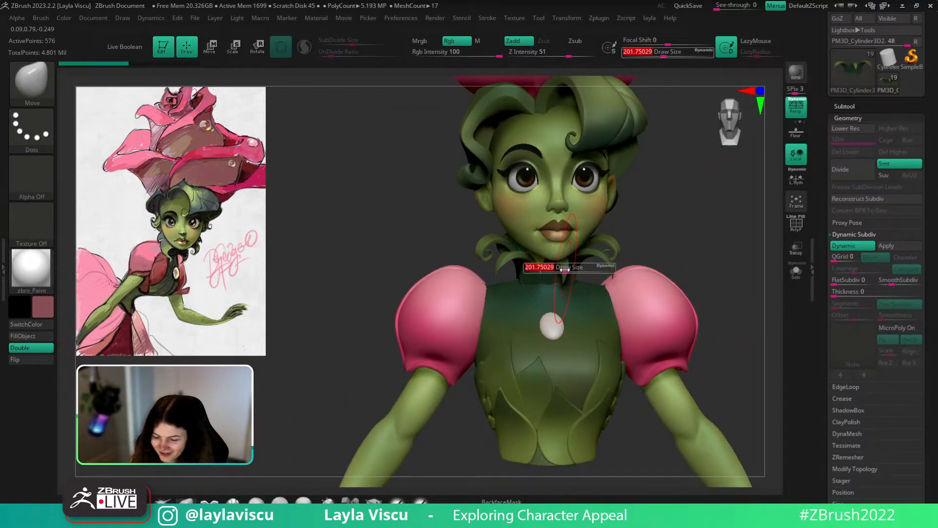
key("s")
left_click(571, 271)
left_click_drag(563, 277, 565, 268)
left_click_drag(675, 233, 653, 252, "alt")
key("s")
left_click(589, 298)
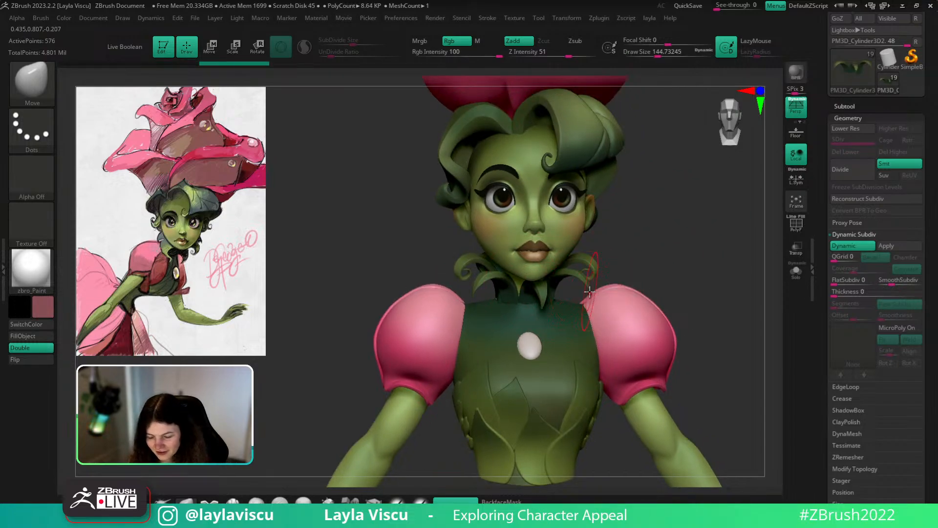
key("s")
left_click(584, 293)
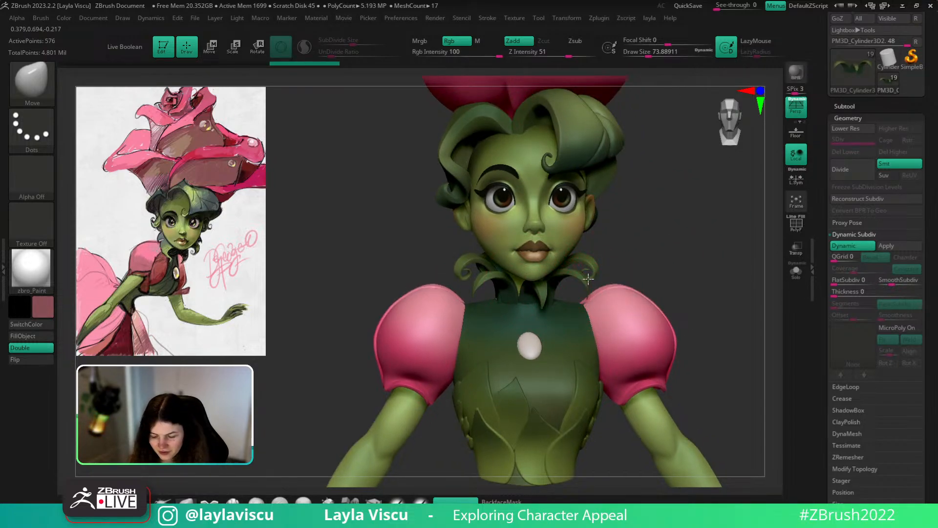
Isolate the leafy collar and set the brush draw size to about 116 for its outer leaf tip.
left_click_drag(647, 236, 624, 290)
left_click(798, 279)
left_click_drag(544, 333, 566, 343)
right_click_drag(567, 342, 579, 321, "ctrl")
key("s")
left_click(567, 296)
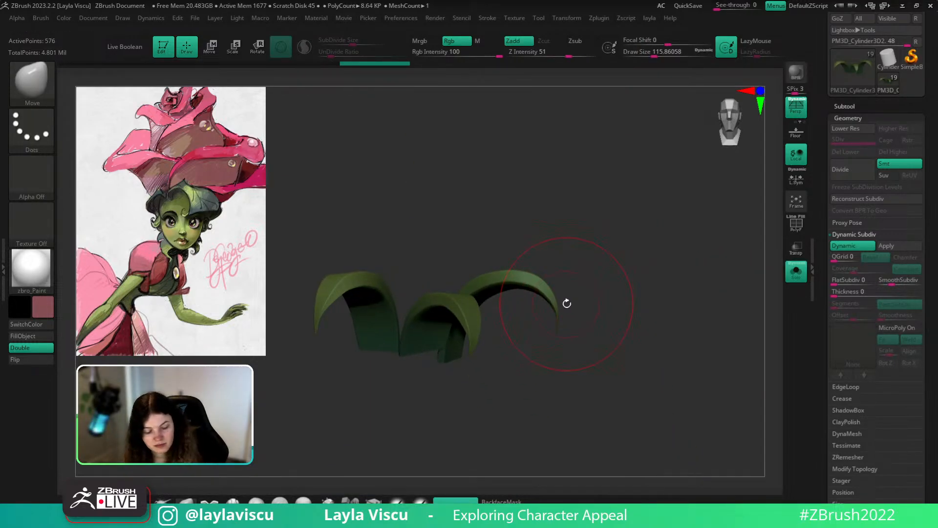
Try to curl the tip of the collar's outer leaf with the Spiral brush.
key("b")
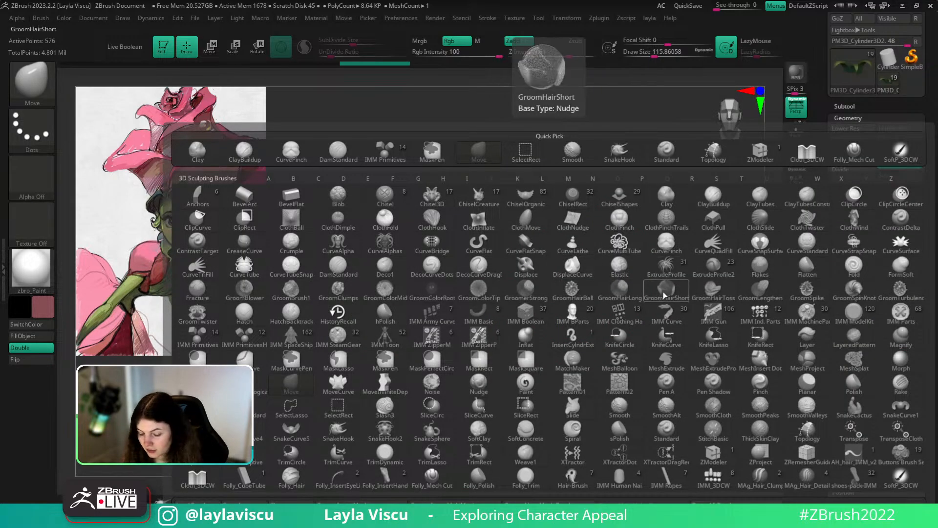
key("s")
left_click(573, 429)
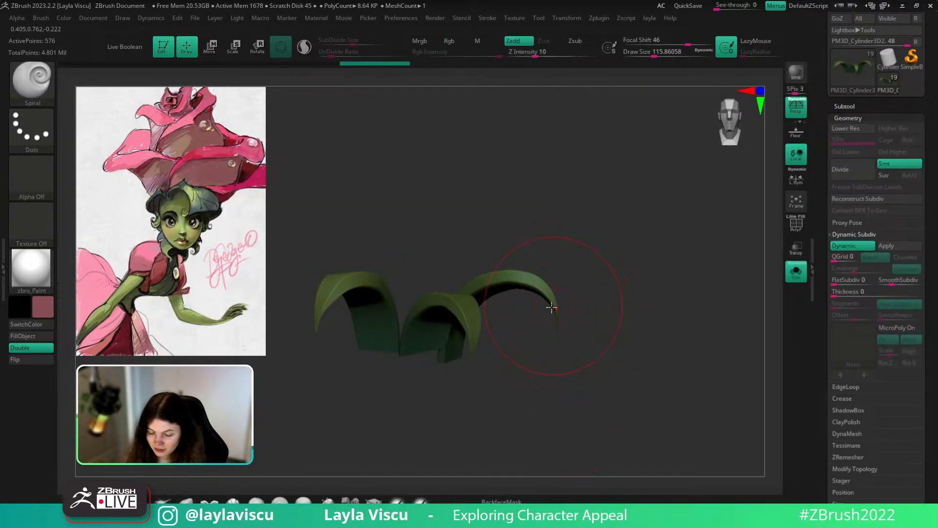
key("s")
left_click(556, 299)
left_click_drag(548, 298, 536, 342)
key("ctrl+z")
mouse_move(537, 288)
left_mouse_down()
mouse_move(557, 324)
mouse_move(529, 338)
mouse_move(553, 293)
mouse_move(536, 333)
mouse_move(551, 306)
mouse_move(543, 316)
left_mouse_up()
key("ctrl+z")
Curl the outer collar leaf's tip inward using the Move brush at a draw size of about 71.
left_click(187, 505)
key("s")
left_click(560, 304)
key("ctrl+z")
key("s")
left_click(551, 306)
key("s")
left_click(529, 281)
left_click_drag(531, 277, 530, 285)
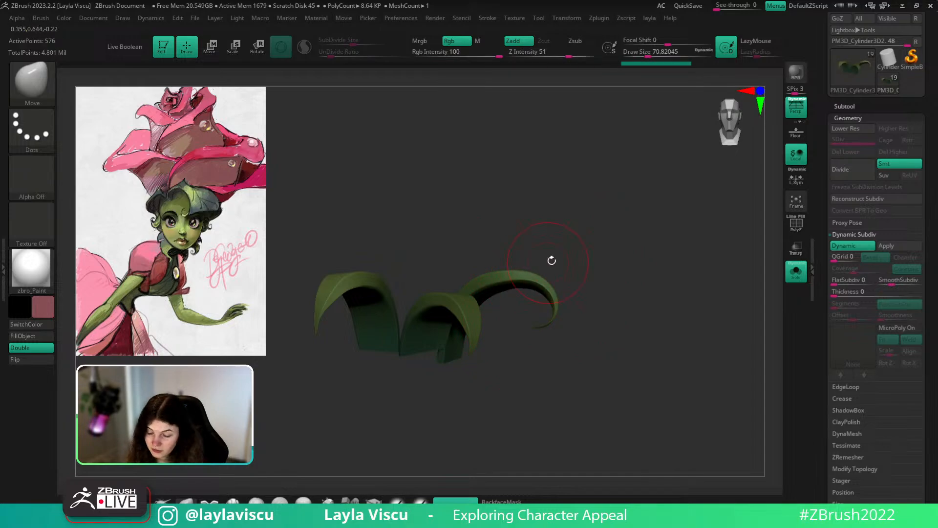
Check the collar on the whole character, setting the draw size to about 77, and isolate the collar again.
left_click(800, 277)
mouse_move(693, 267)
right_mouse_down("ctrl")
mouse_move(689, 234)
mouse_move(699, 266)
mouse_move(673, 213)
mouse_move(767, 280)
right_mouse_up("ctrl")
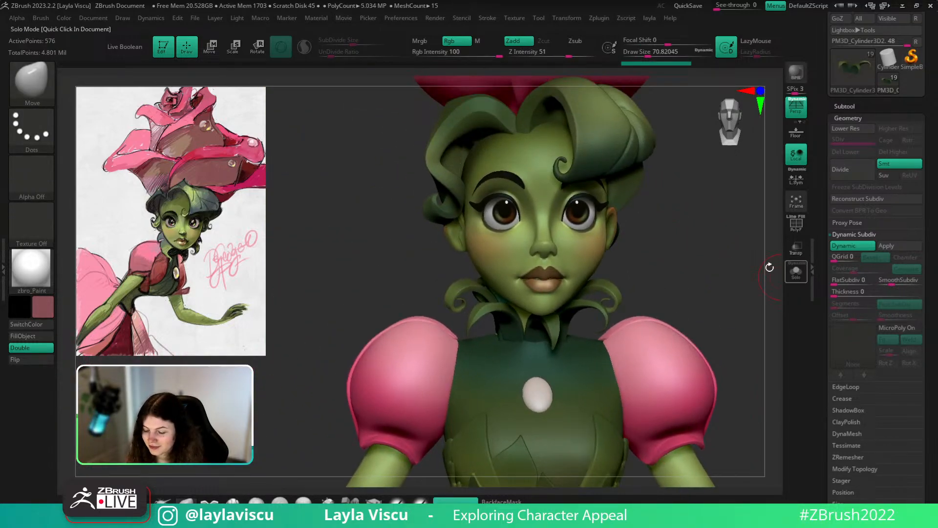
key("s")
left_click(588, 305)
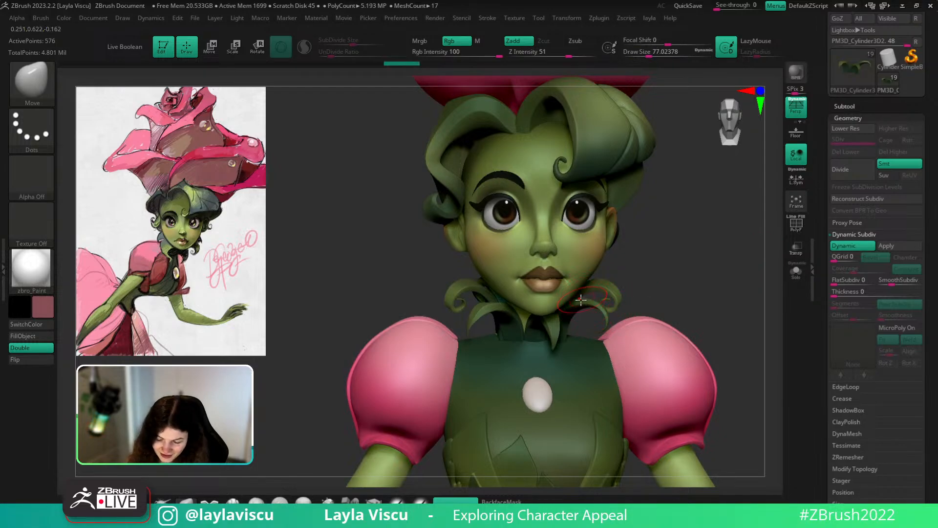
left_click(796, 270)
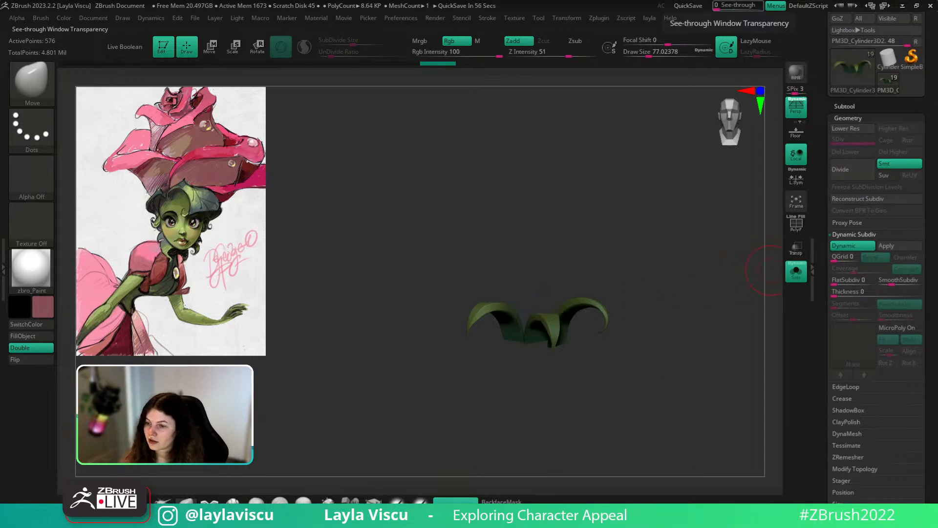
Switch to the Chrome browser, examine Lenneth's full-body image from the Valkyrie Profile Wiki and its related images, and return to ZBrush.
key("alt+Tab")
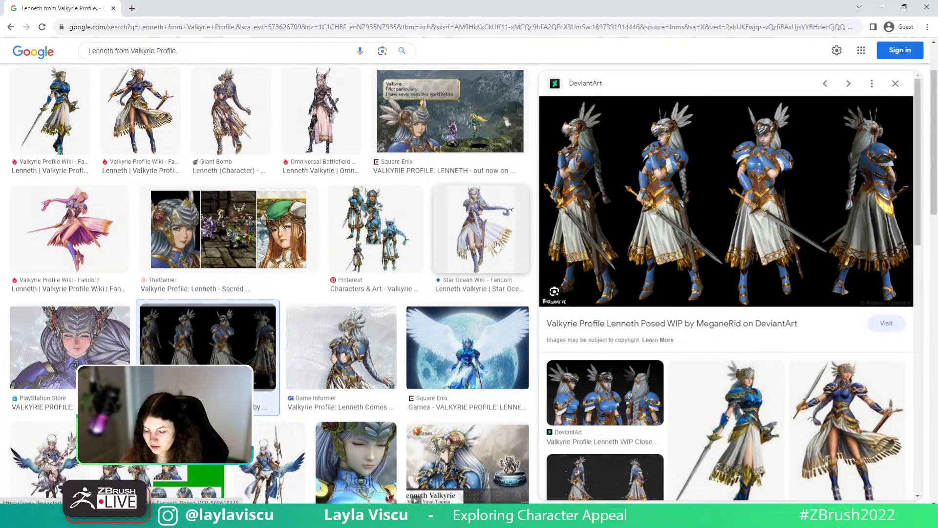
scroll(313, 292, "up", 2)
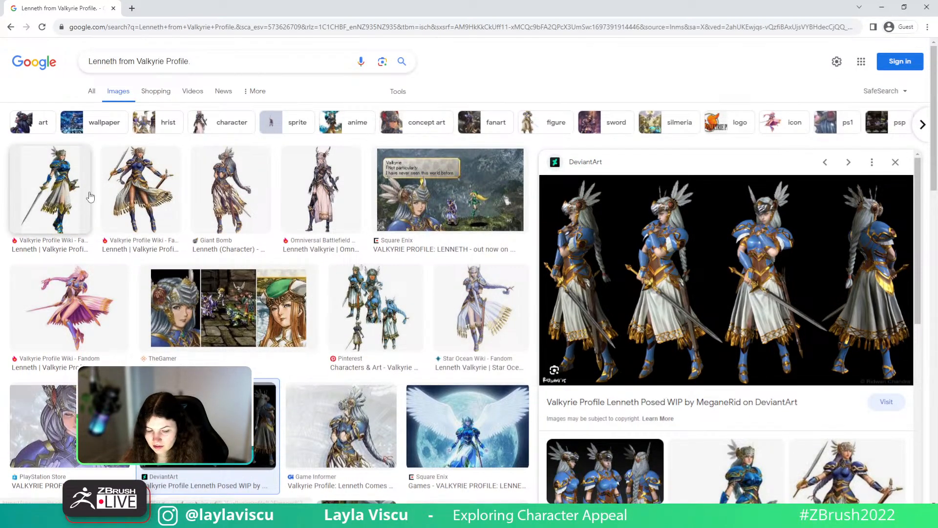
left_click(61, 192)
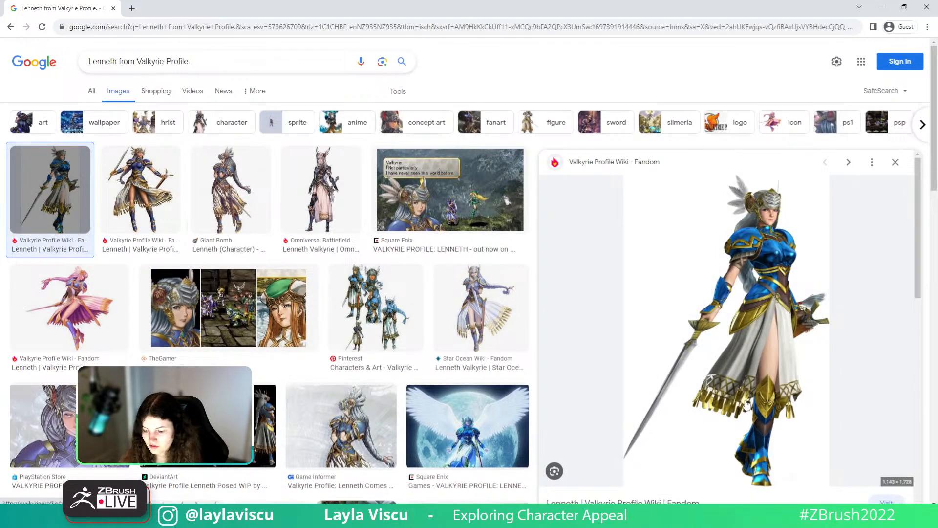
scroll(726, 407, "down", 3)
scroll(726, 407, "up", 3)
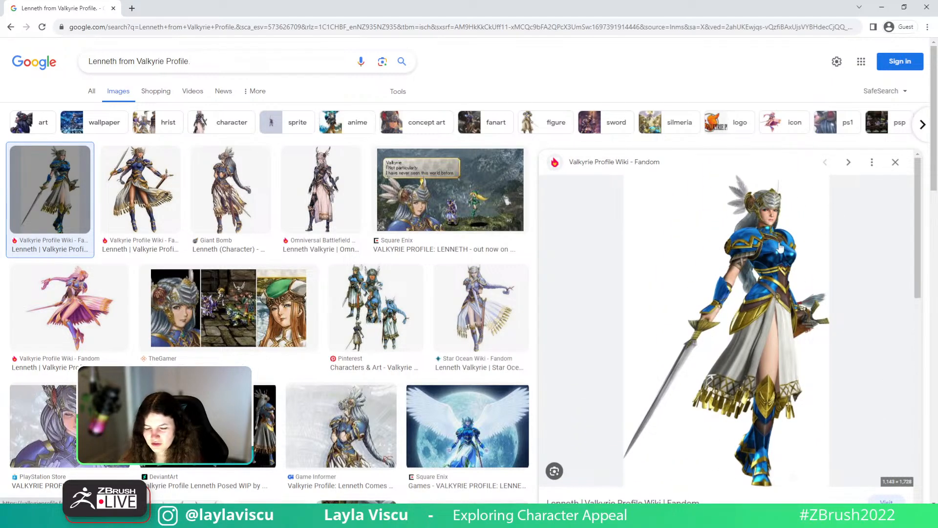
scroll(281, 288, "down", 5)
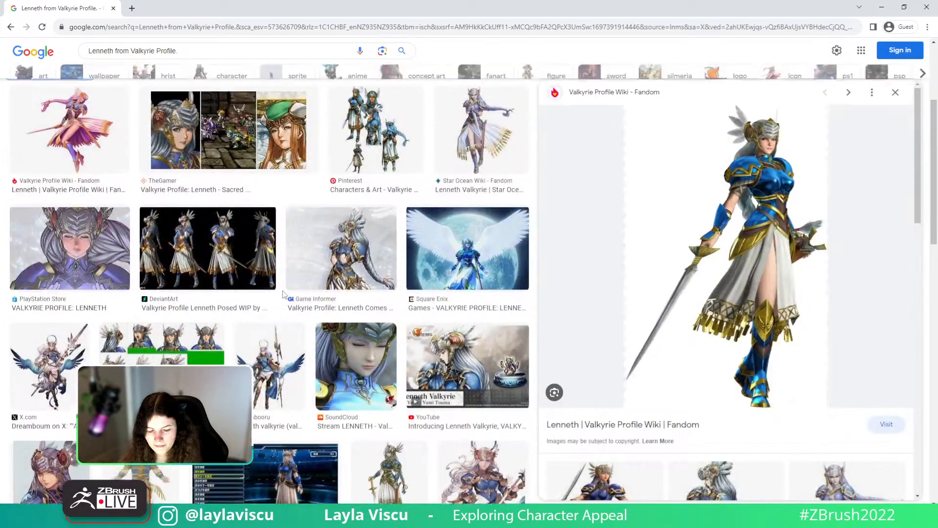
scroll(283, 291, "up", 5)
scroll(860, 366, "down", 4)
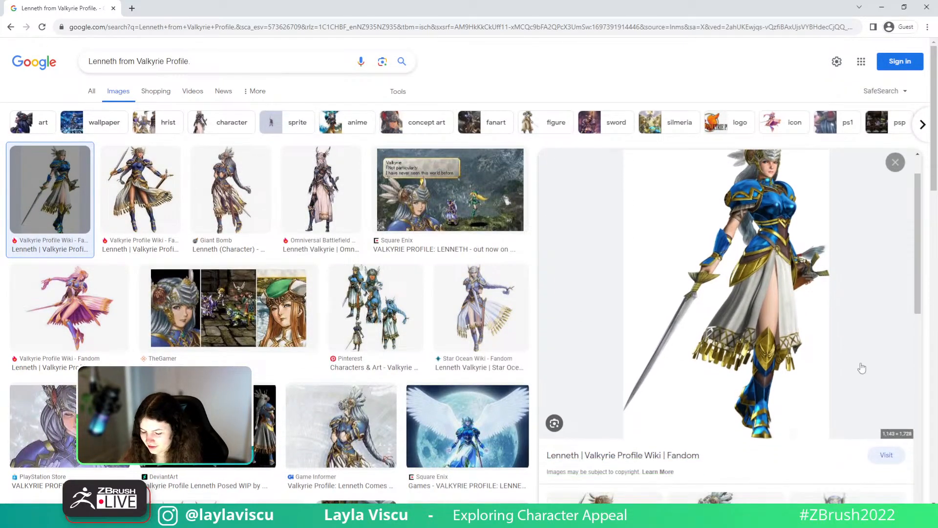
scroll(861, 365, "down", 1)
scroll(865, 342, "up", 1)
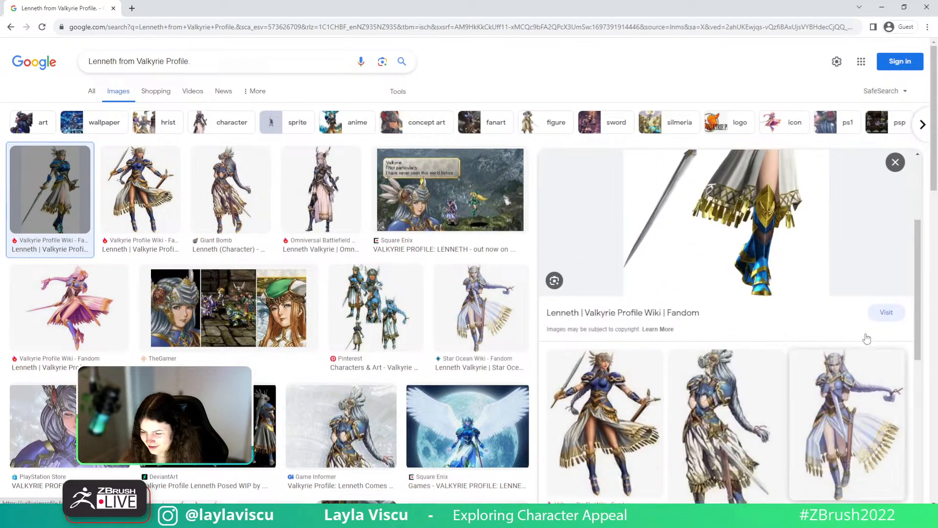
scroll(865, 337, "down", 3)
left_click(881, 7)
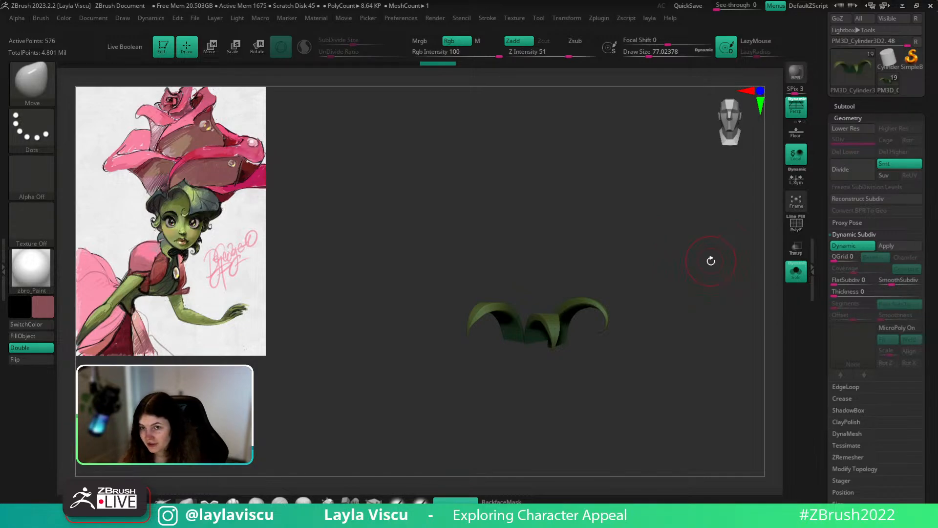
Show the whole character, make the body the active subtool and set the Move draw size to about 33.
left_click(796, 270)
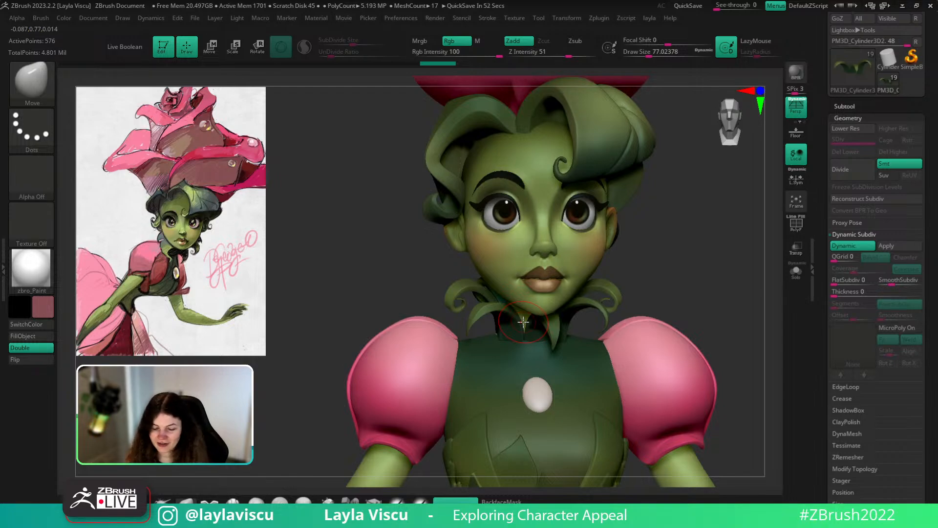
left_click(528, 274, "alt")
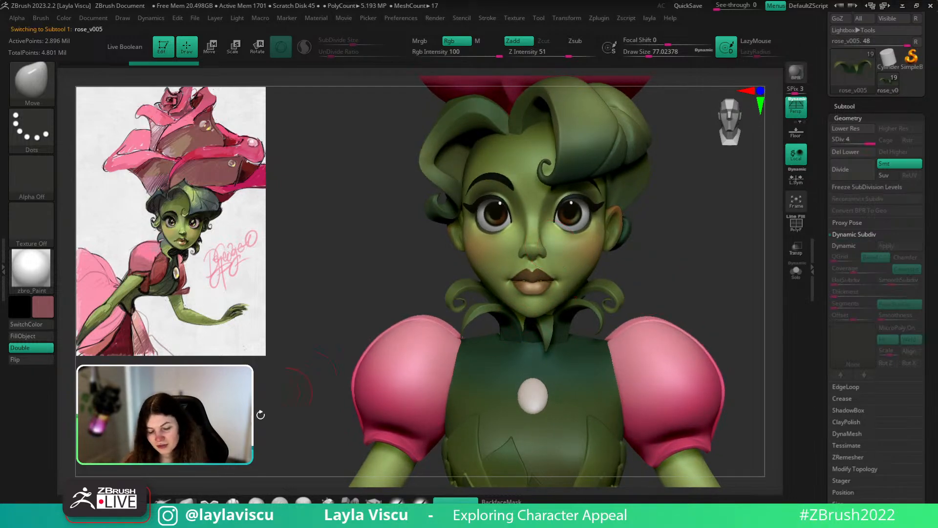
right_click_drag(572, 208, 574, 229, "ctrl")
key("s")
left_click_drag(562, 227, 555, 238)
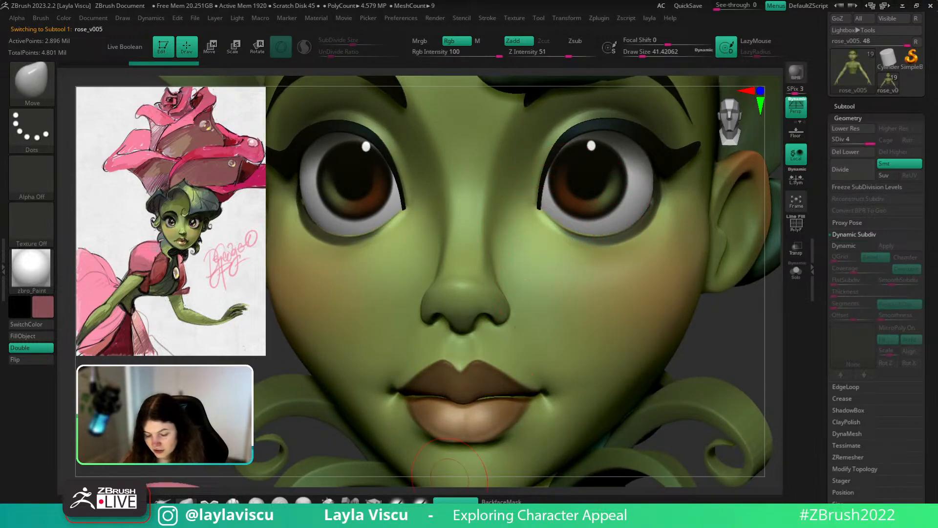
key("s")
mouse_move(579, 221)
left_mouse_down()
mouse_move(562, 225)
mouse_move(600, 234)
left_mouse_up()
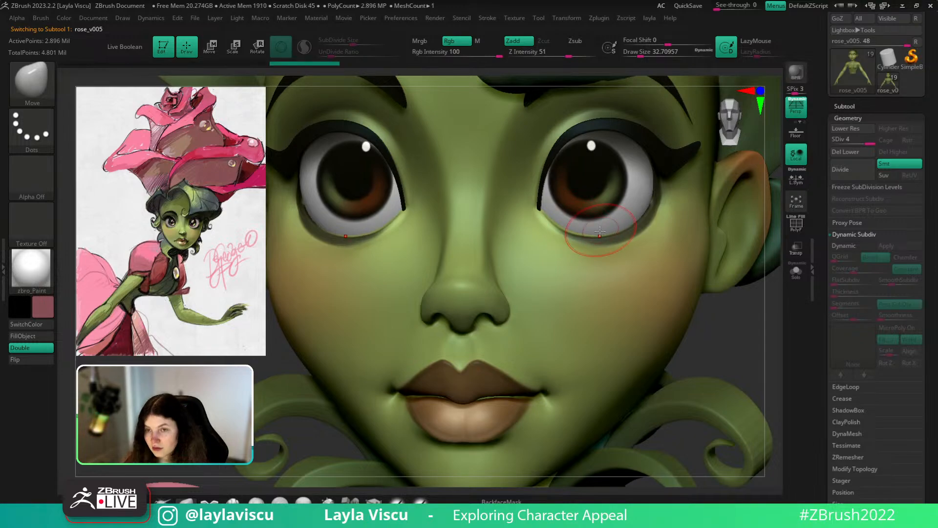
right_click_drag(593, 235, 430, 176, "ctrl")
mouse_move(719, 239)
right_mouse_down()
mouse_move(733, 245)
mouse_move(636, 215)
right_mouse_up()
right_click_drag(709, 270, 666, 214, "alt")
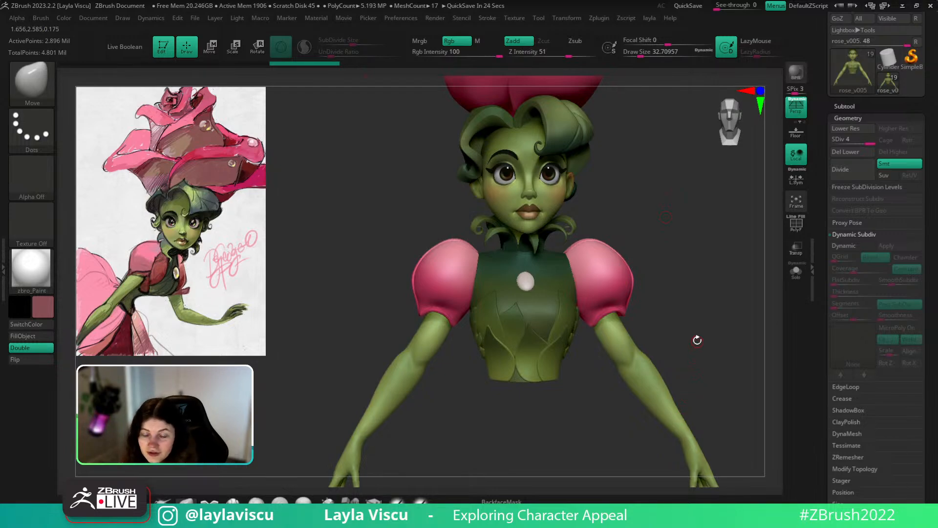
left_click_drag(696, 316, 697, 320)
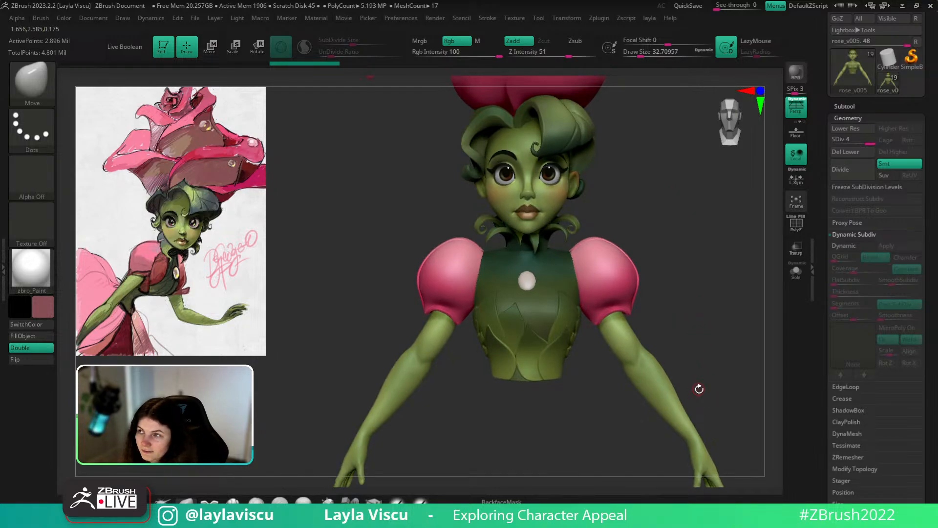
Switch to the Chrome browser, search the web for zwrap and open the R3DS ZWrap plugin page in a smaller window.
left_click(601, 19)
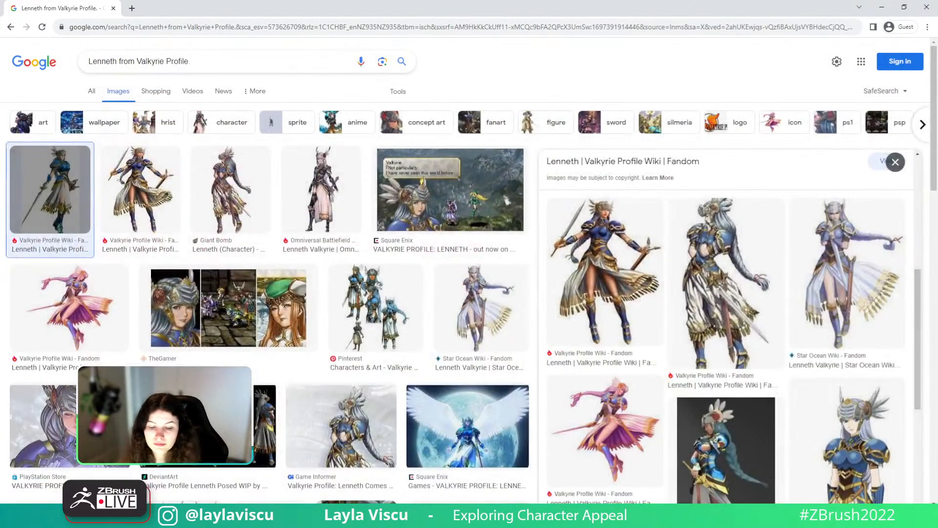
left_click(206, 28)
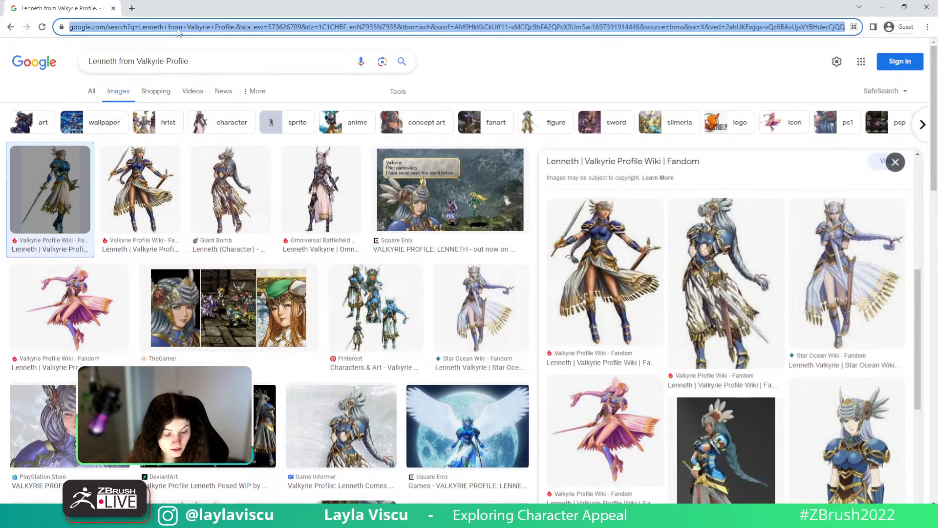
type("zwrap")
key("Return")
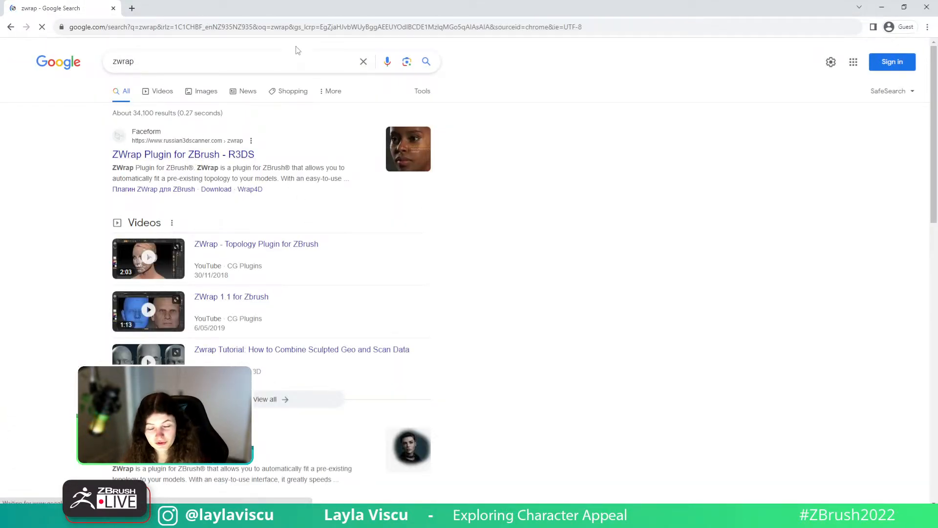
double_click(279, 11)
left_click_drag(286, 37, 307, 30)
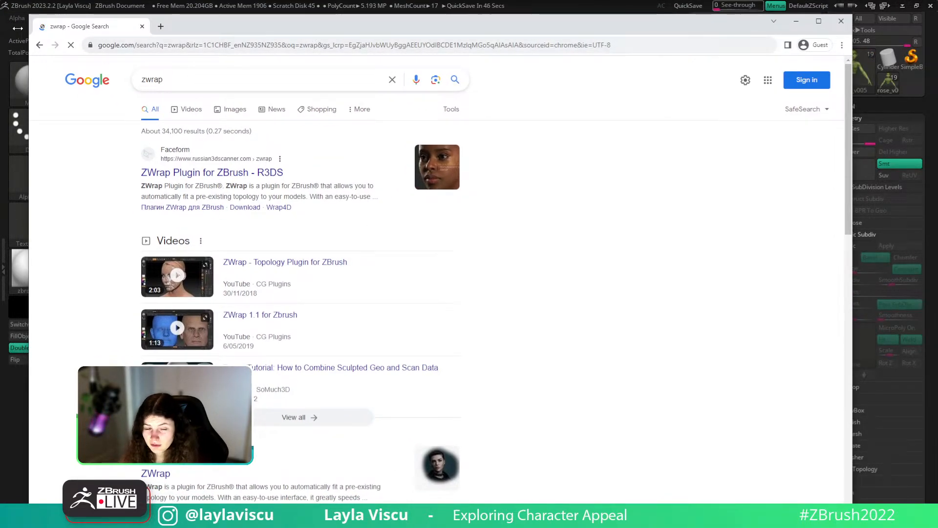
left_click_drag(29, 15, 173, 72)
left_click_drag(361, 82, 337, 38)
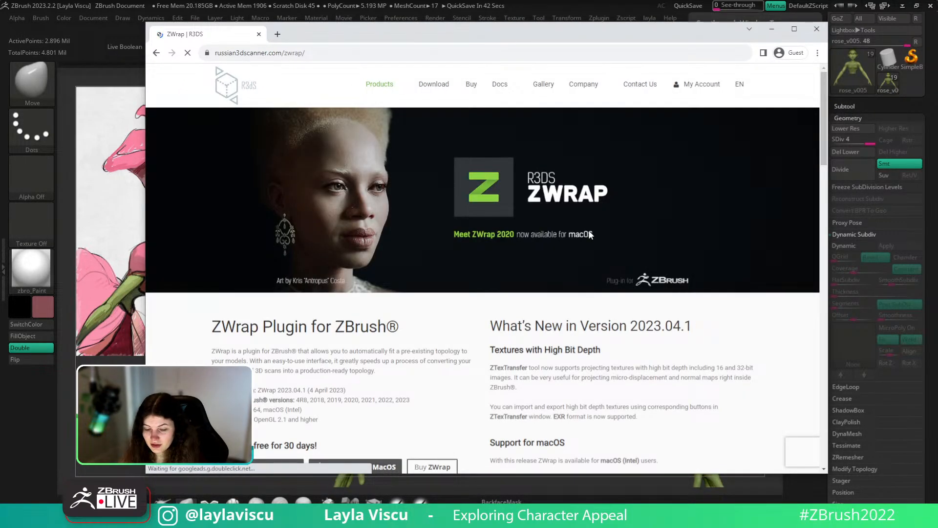
Examine the ZWrap plugin page's feature notes and video section, and close the browser.
scroll(591, 229, "down", 3)
scroll(589, 225, "down", 6)
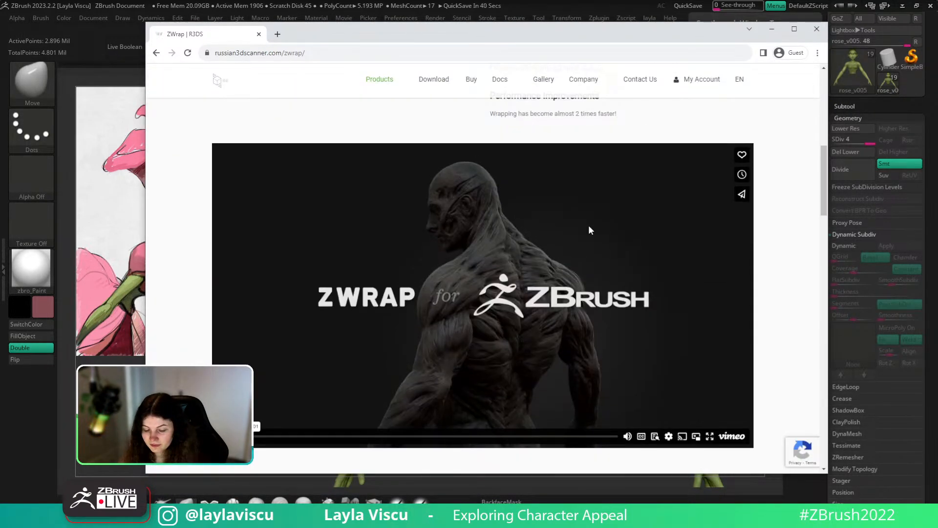
scroll(589, 225, "down", 1)
scroll(591, 225, "up", 4)
scroll(593, 222, "up", 6)
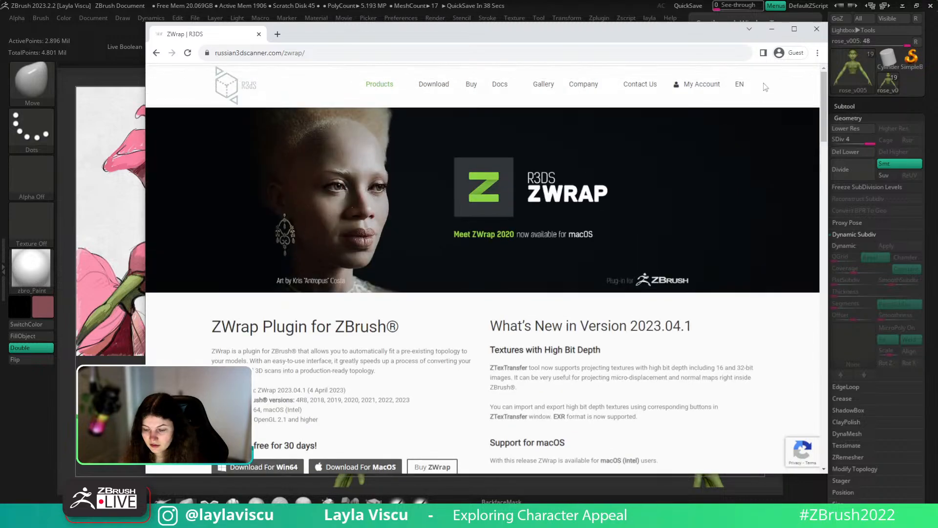
left_click(817, 29)
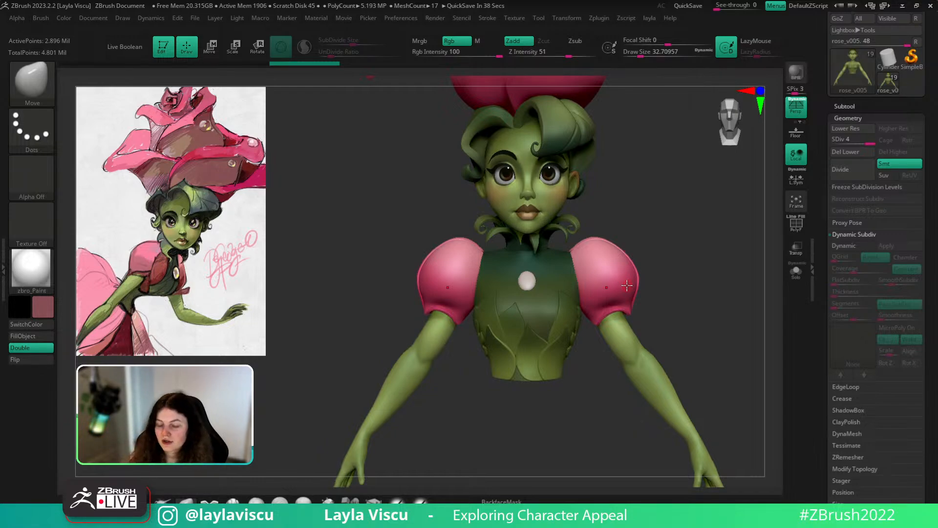
left_click_drag(701, 299, 715, 377, "shift")
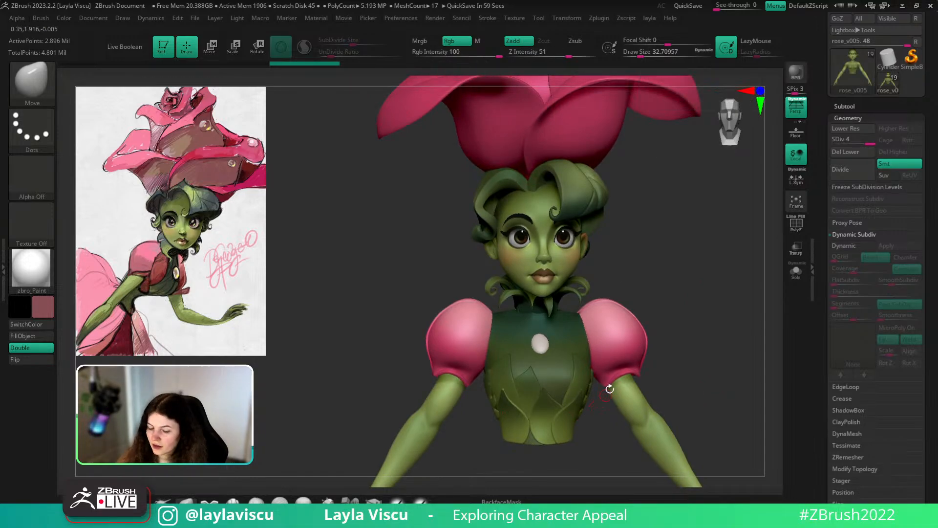
left_click_drag(699, 332, 681, 337)
left_click_drag(935, 161, 935, 241)
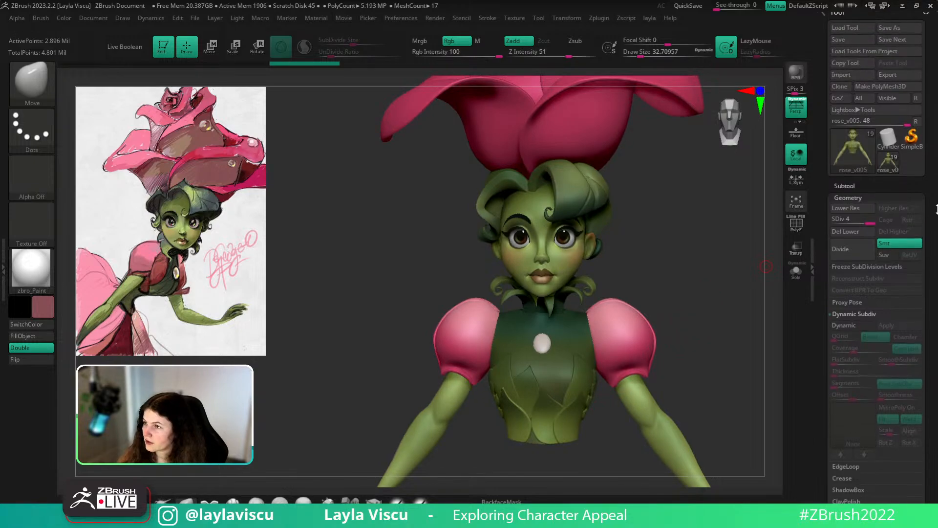
left_click_drag(640, 293, 601, 272)
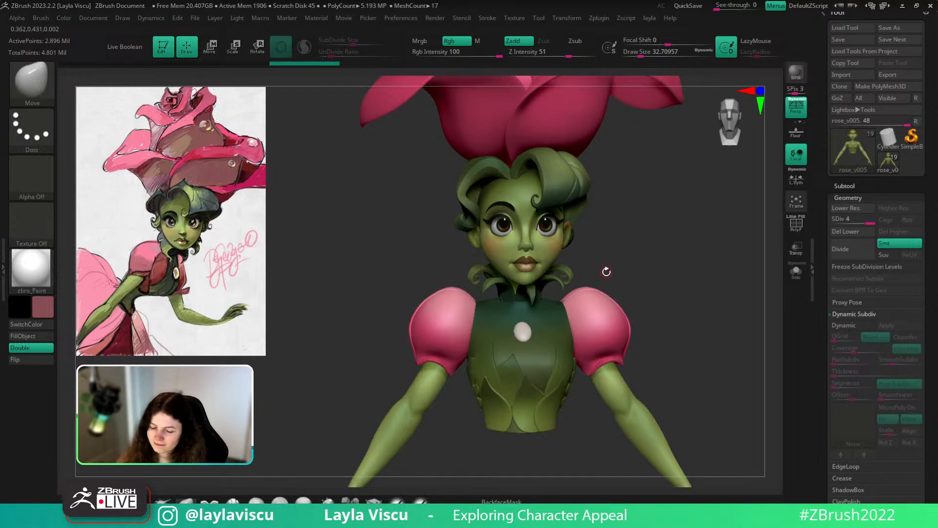
Carve the corner of the mouth with the DamStandard brush at a draw size of about 10.5, smoothing the crease.
left_click_drag(601, 268, 604, 266)
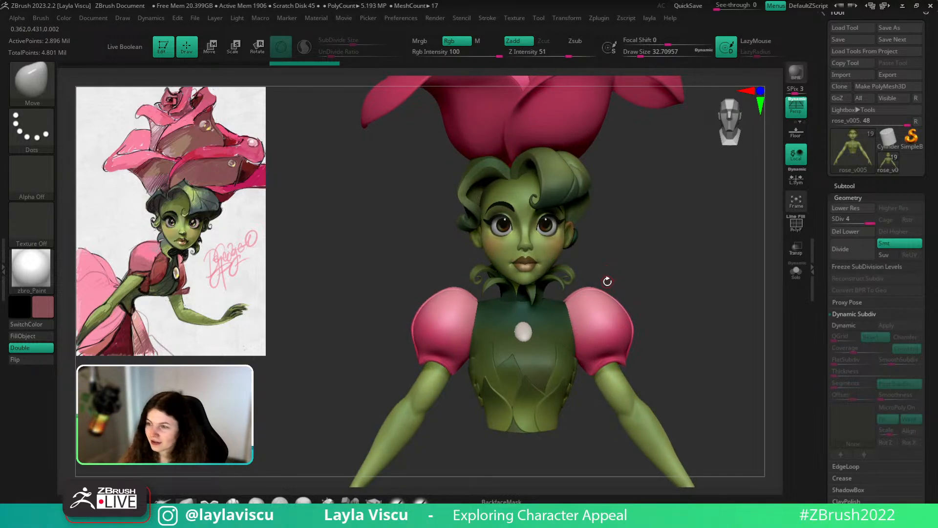
key("shift+z")
key("z")
right_click_drag(509, 254, 577, 266, "ctrl")
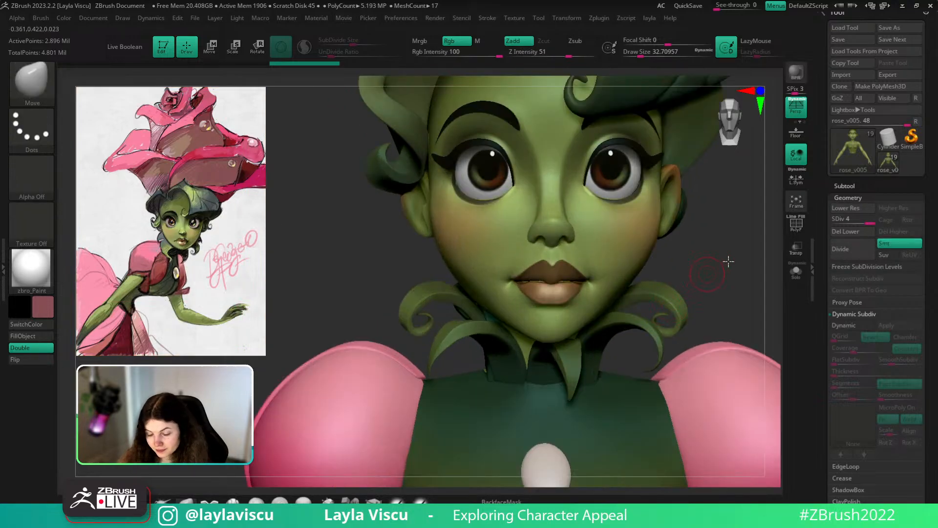
left_click_drag(727, 262, 712, 264)
key("b")
key("s")
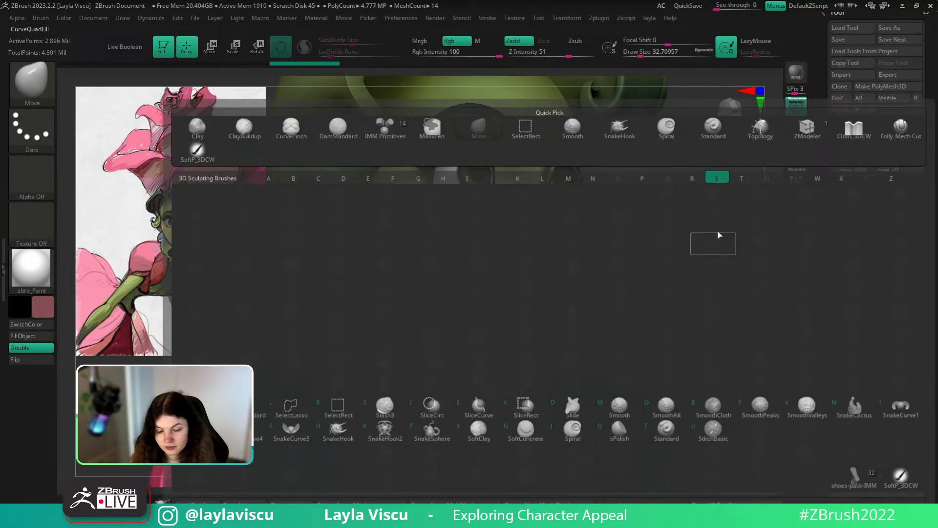
key("Escape")
key("b")
key("d")
key("s")
mouse_move(685, 253)
left_mouse_down()
mouse_move(683, 245)
mouse_move(565, 257)
left_mouse_up()
left_click_drag(446, 359, 547, 362)
right_click_drag(547, 361, 542, 425, "ctrl")
key("s")
left_click_drag(520, 288, 510, 288)
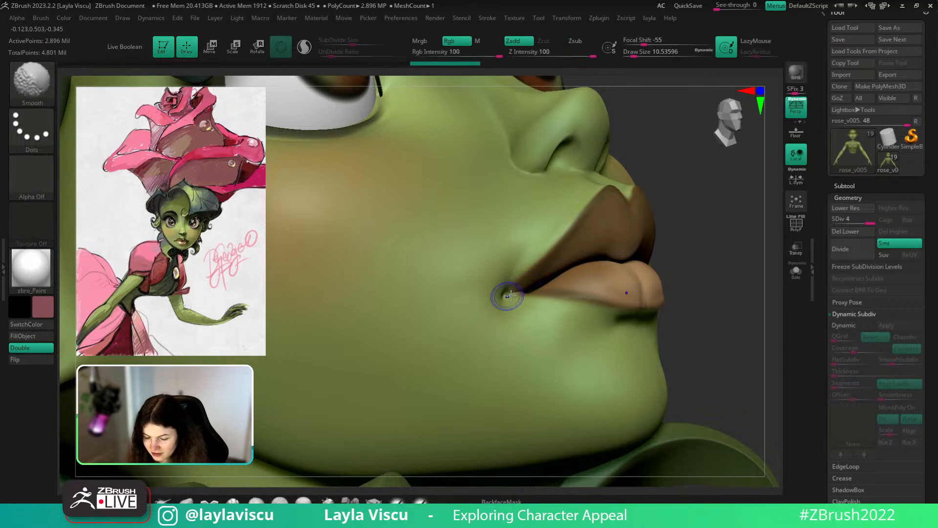
Paint the mouth's corner brown with the SoftP_3DCW brush, using Rgb Intensity 100 and a draw size of about 6.6.
key("c")
left_click(421, 501)
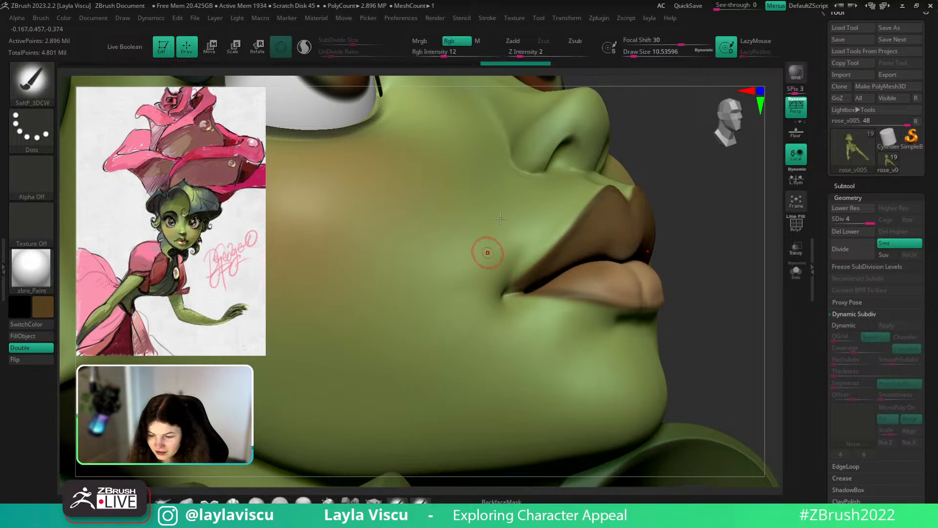
left_click(499, 53)
key("s")
left_click_drag(559, 269, 557, 270)
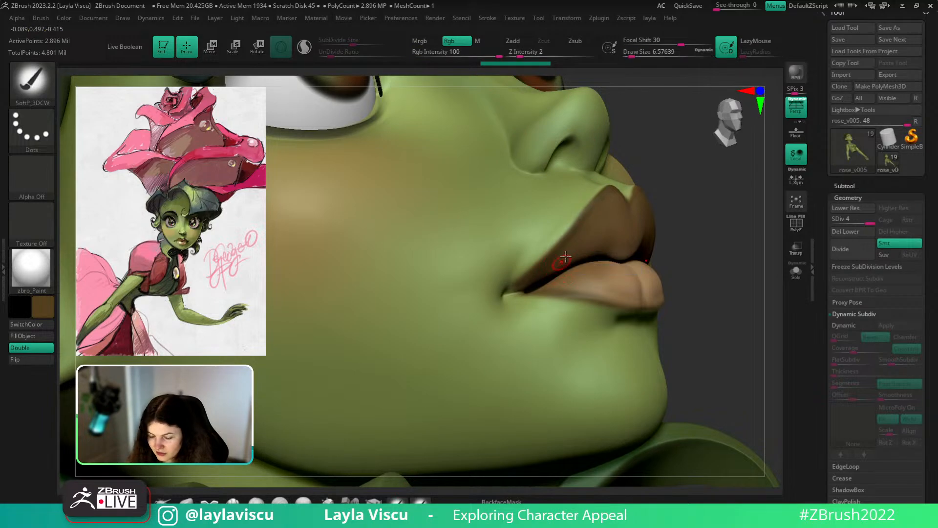
mouse_move(712, 229)
right_mouse_down()
mouse_move(628, 254)
mouse_move(530, 333)
right_mouse_up()
left_click_drag(488, 310, 503, 285)
right_click_drag(562, 200, 529, 230, "ctrl")
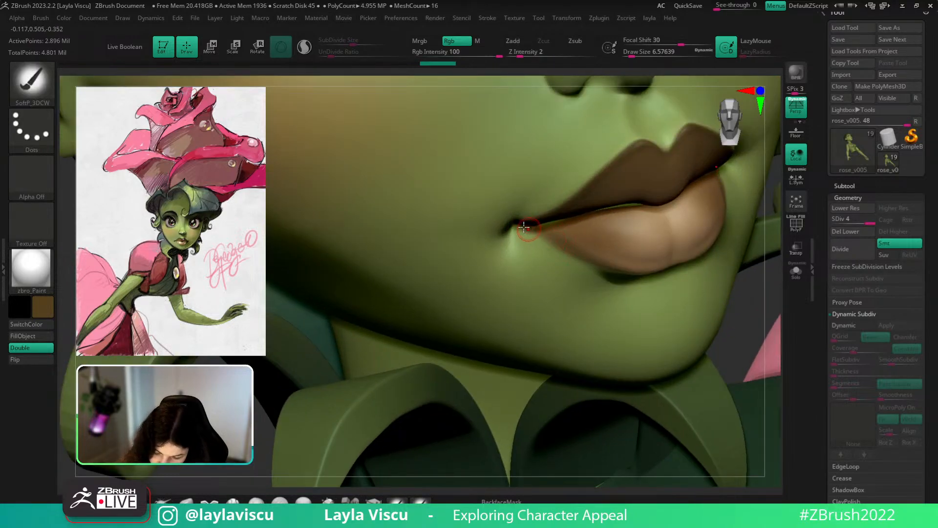
right_click_drag(608, 266, 667, 285, "ctrl")
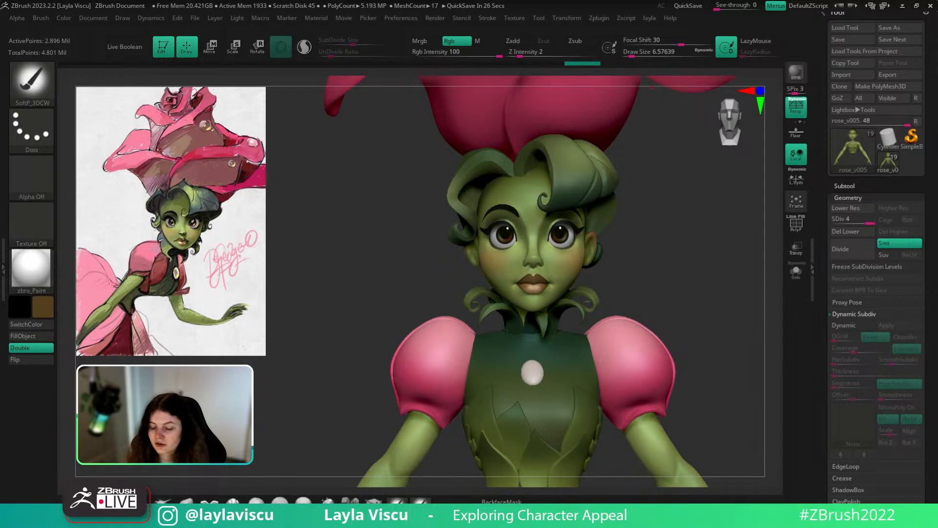
Make the front collar leaves the active subtool, isolate them and hide all but one curved side leaf.
right_click_drag(628, 293, 613, 337, "ctrl")
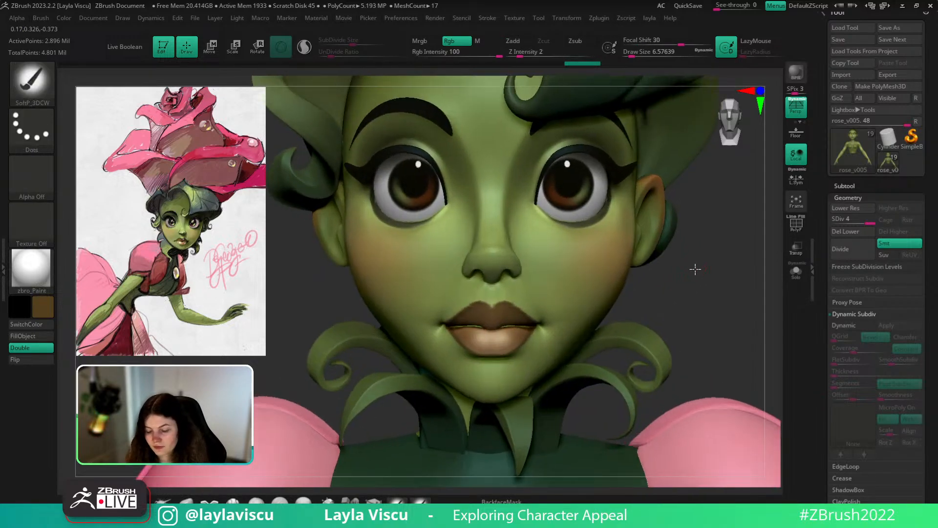
mouse_move(696, 268)
right_mouse_down()
mouse_move(659, 300)
mouse_move(691, 321)
mouse_move(637, 214)
right_mouse_up()
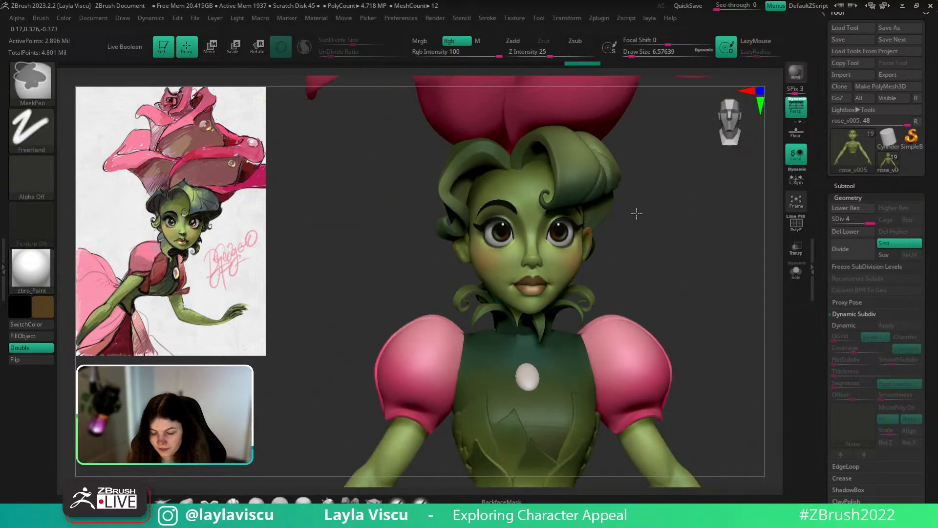
right_click_drag(672, 305, 675, 275, "alt")
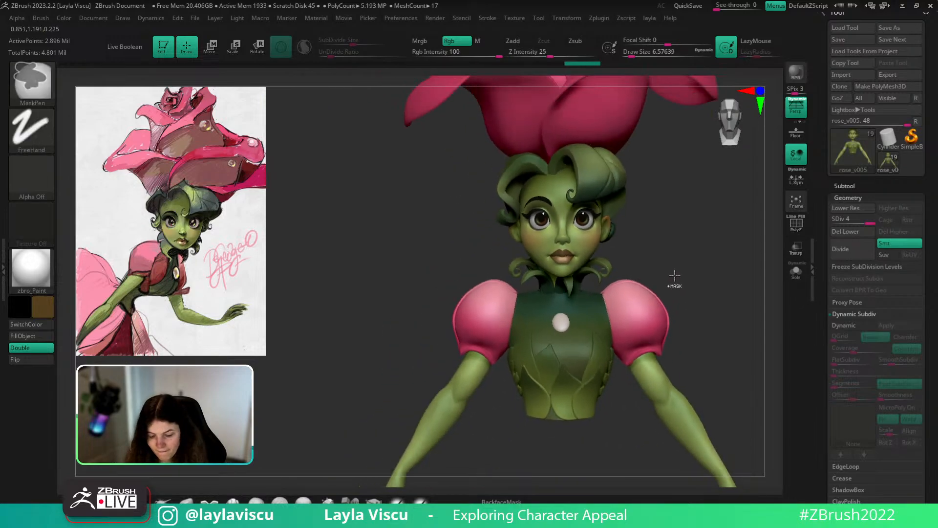
right_click_drag(636, 244, 597, 278, "ctrl")
left_click(524, 271, "alt")
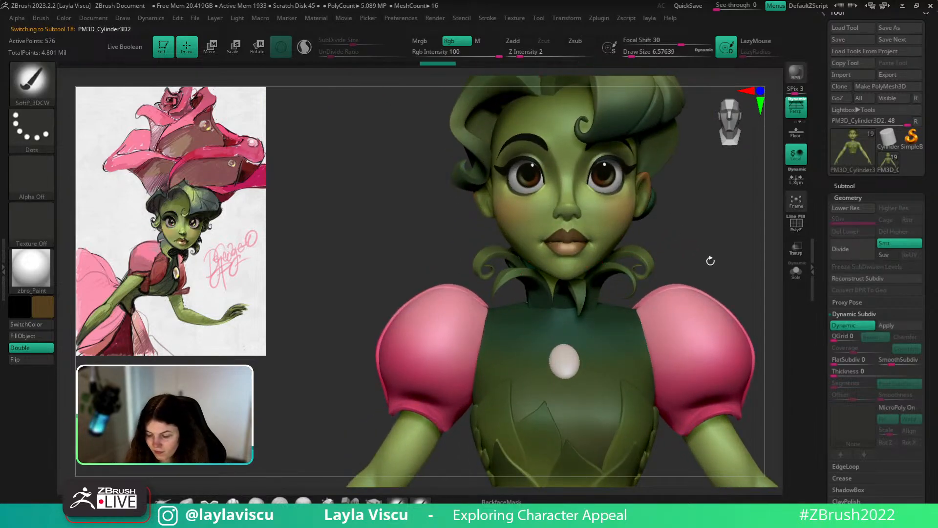
right_click_drag(771, 270, 714, 276)
left_click(802, 270)
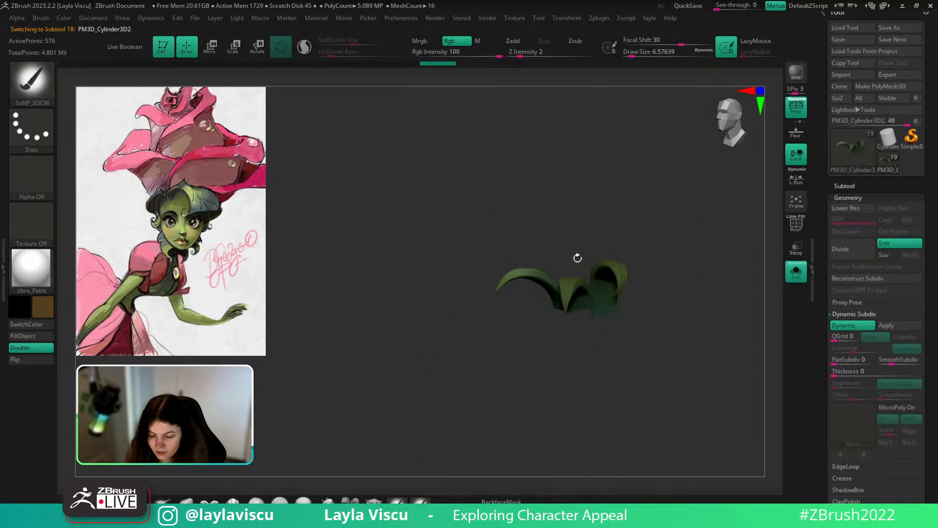
left_click_drag(521, 255, 487, 337, "ctrl+shift")
key("ctrl+shift+a")
right_click_drag(539, 257, 542, 312, "ctrl")
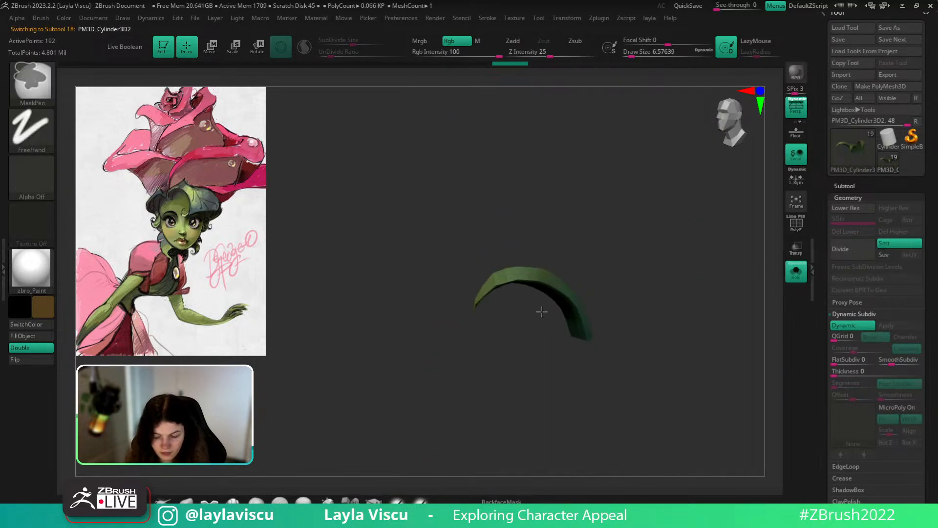
Bend the isolated leaf's tip with the Move brush at a draw size of about 87, and show the whole character.
key("s")
left_click_drag(539, 282, 516, 283)
left_click(186, 501)
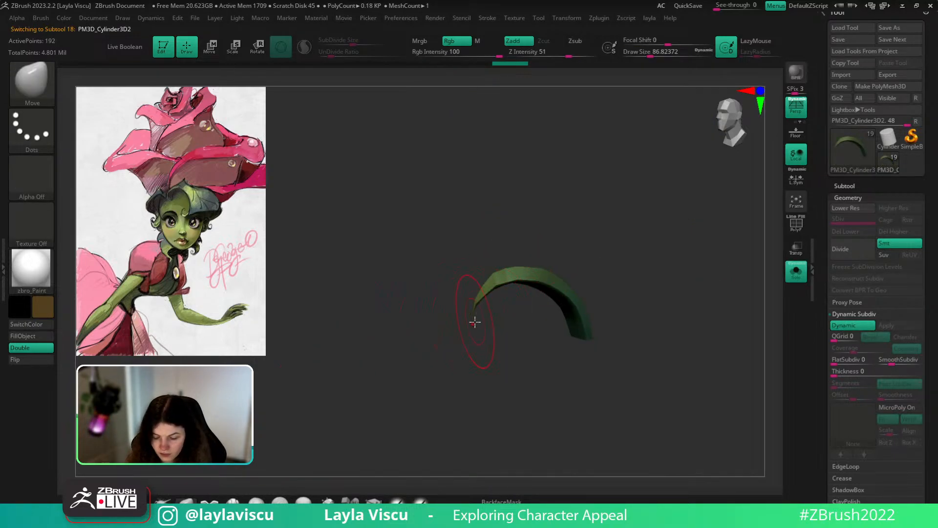
mouse_move(475, 322)
left_mouse_down()
mouse_move(502, 329)
mouse_move(474, 299)
mouse_move(503, 272)
left_mouse_up()
left_click(601, 256, "ctrl+shift")
right_click_drag(599, 251, 552, 170, "ctrl")
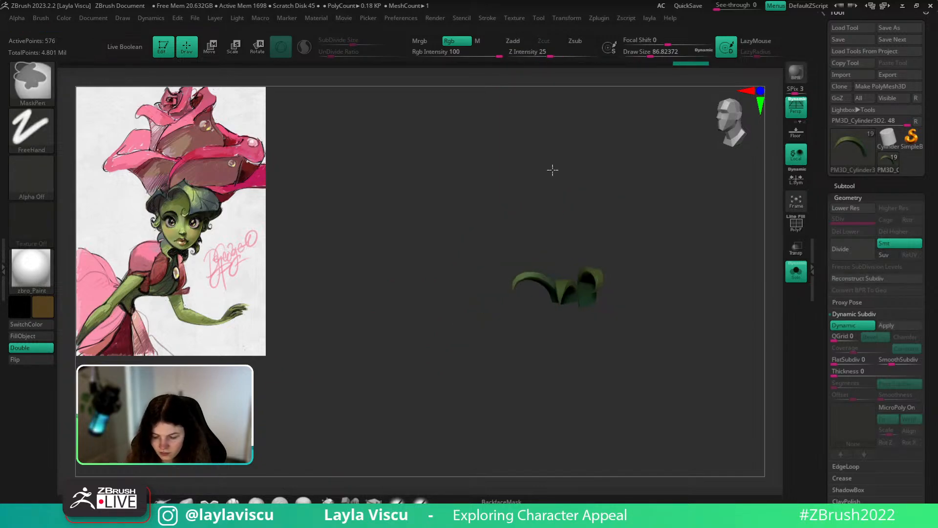
left_click(797, 276)
right_click_drag(695, 278, 714, 158, "ctrl")
Undo the last two edits, rework the collar leaf with the Move brush at a draw size of about 149, and show all collar leaves.
key("ctrl+z")
key("ctrl+z")
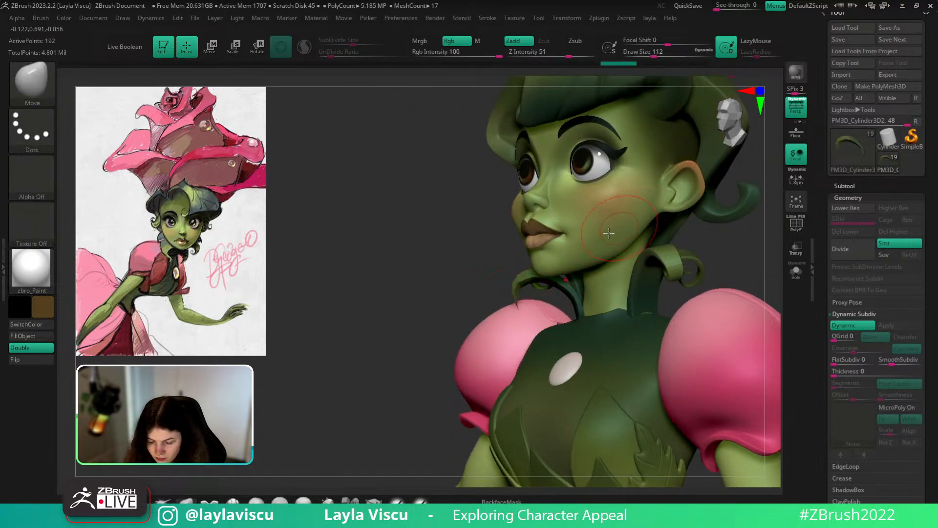
key("s")
left_click_drag(511, 288, 525, 296)
right_click_drag(684, 171, 698, 217, "ctrl")
mouse_move(699, 218)
right_mouse_down()
mouse_move(753, 229)
mouse_move(735, 245)
mouse_move(731, 277)
mouse_move(699, 302)
mouse_move(699, 278)
right_mouse_up()
key("ctrl+shift+z")
left_click(796, 271)
right_click_drag(625, 266, 604, 316, "ctrl")
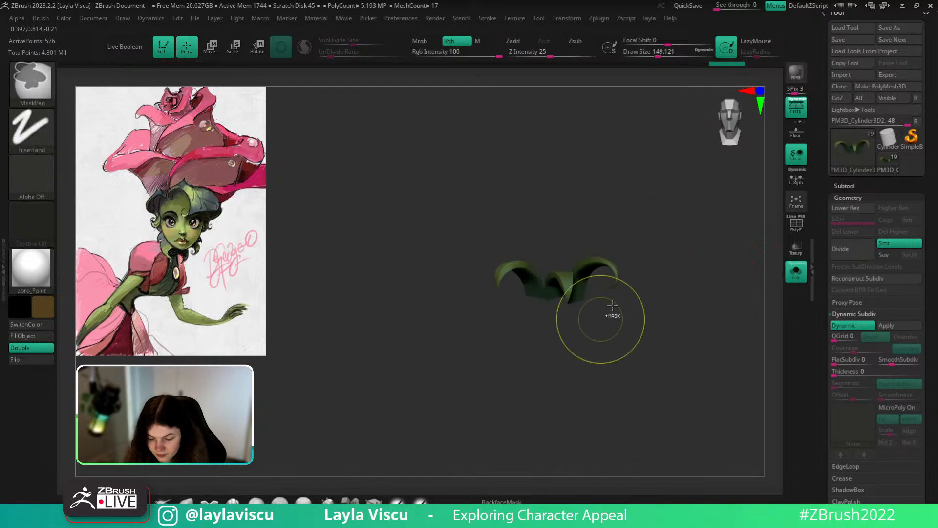
left_click(796, 271)
Select the PM3D_Cylinder3D1 collar subtool and merge it down with PM3D_Cylinder3D2, accepting the merge.
left_click(849, 185)
left_click(910, 206)
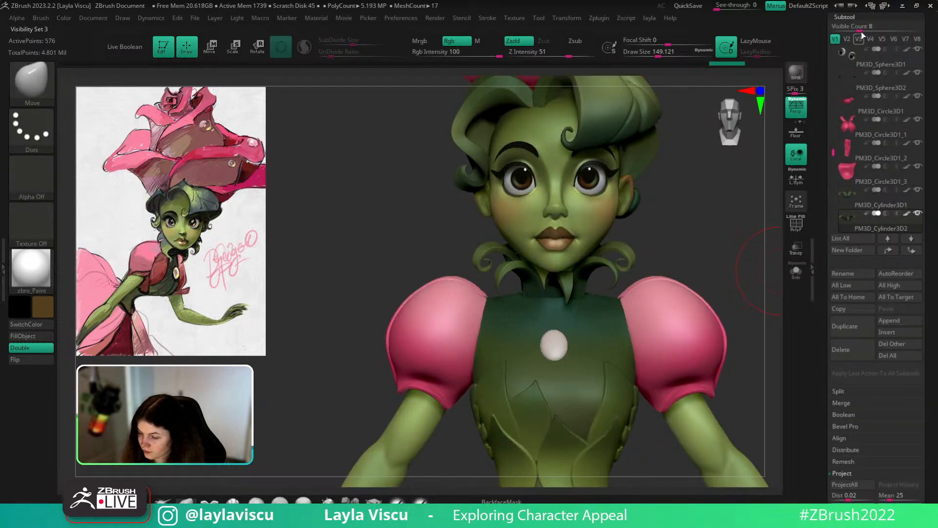
left_click(853, 397)
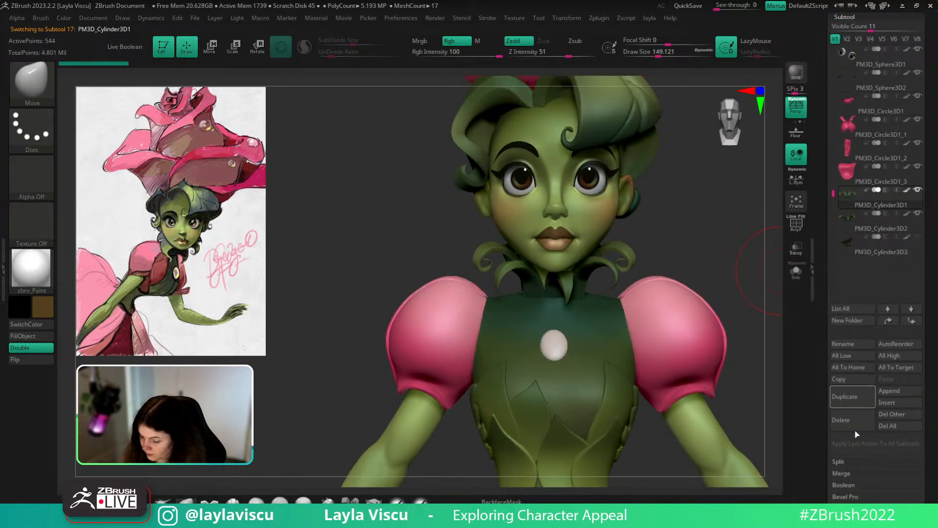
left_click(842, 473)
left_click(848, 484)
key("Return")
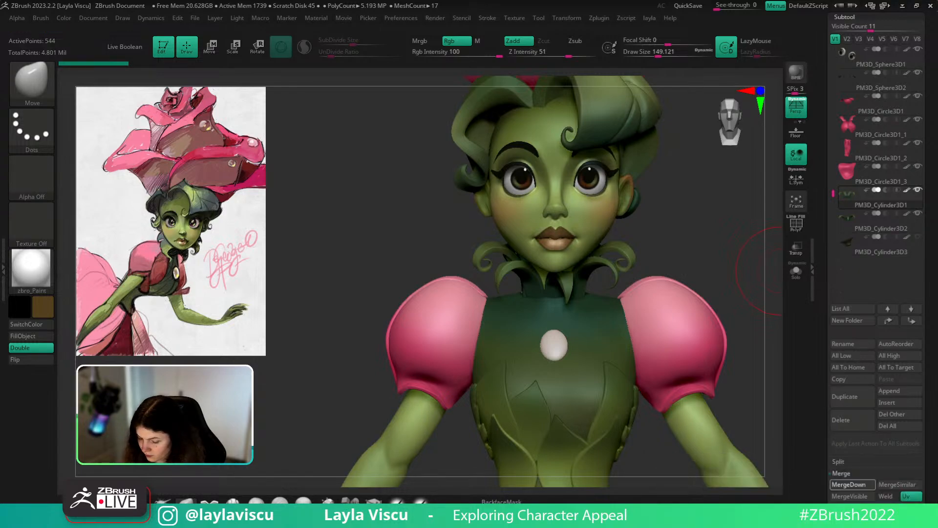
Isolate the merged collar, adjust its leaves with the Move brush at a draw size of about 149, and show the whole character.
key("shift+f")
mouse_move(760, 405)
left_mouse_down()
mouse_move(694, 410)
mouse_move(762, 414)
left_mouse_up()
key("shift+f")
left_click(796, 276)
left_click_drag(751, 319, 751, 317)
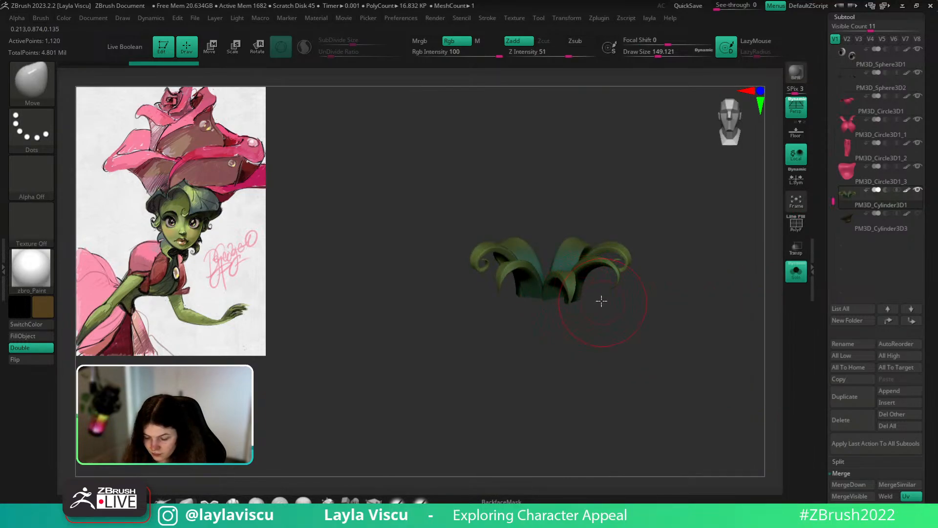
left_click_drag(602, 301, 665, 296)
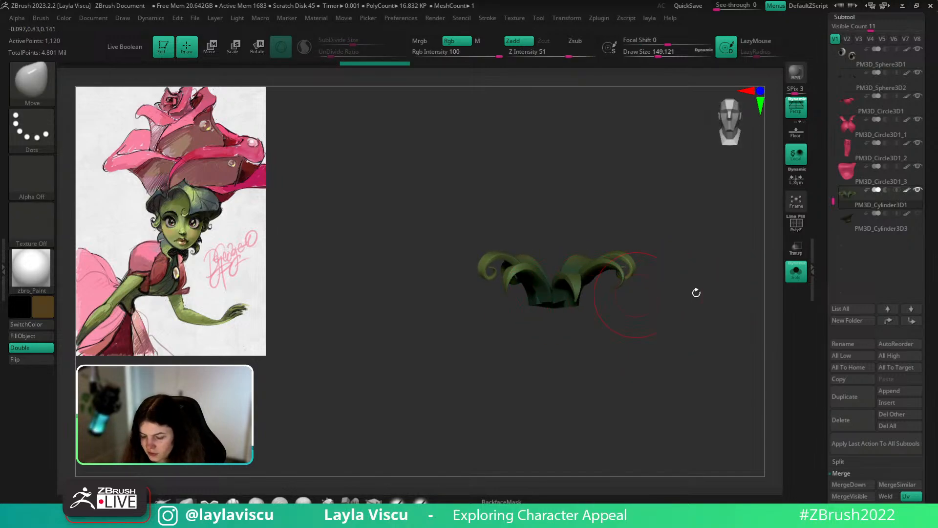
left_click(794, 274)
right_click_drag(690, 288, 676, 243, "ctrl")
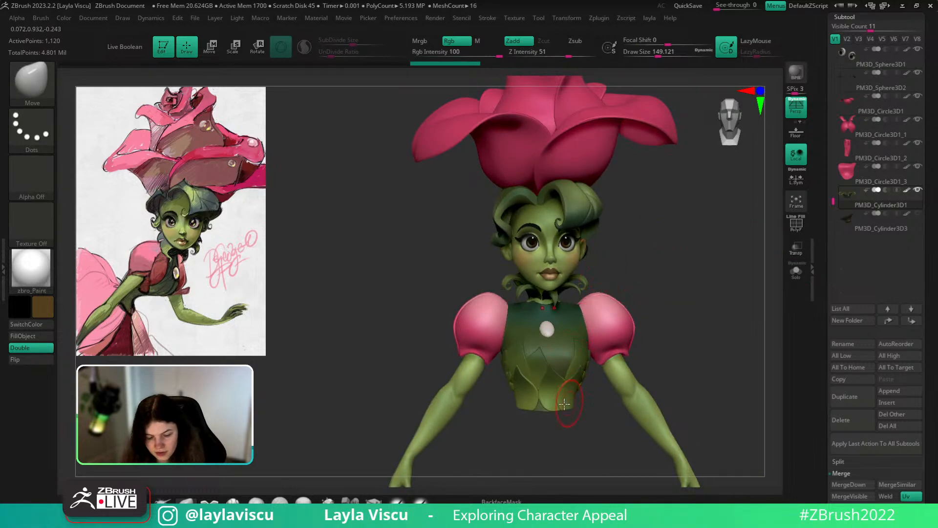
Make the body rose_v005 the active subtool, isolate it and lower its subdivision by three levels.
left_click(546, 304, "alt")
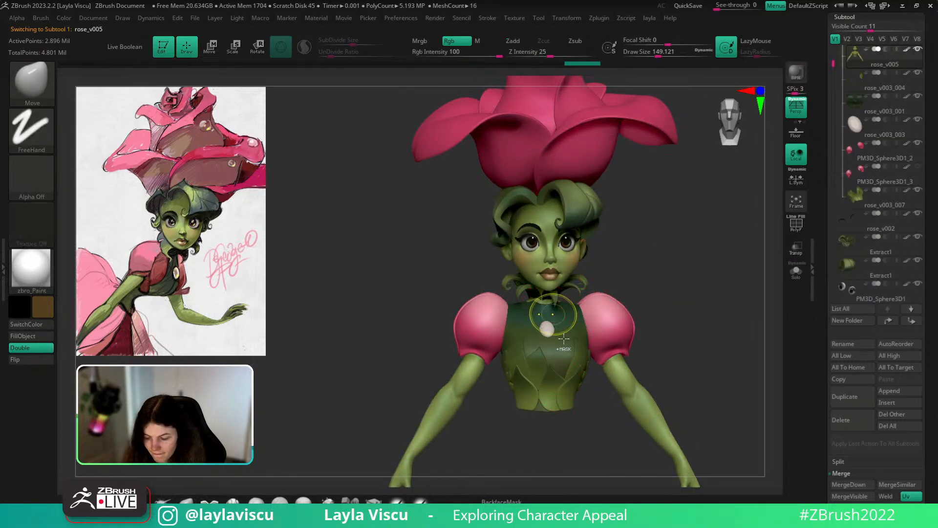
right_click_drag(557, 318, 577, 359, "ctrl")
left_click(794, 272)
key("ctrl+shift+z")
key("ctrl+shift+z")
key("ctrl+shift+z")
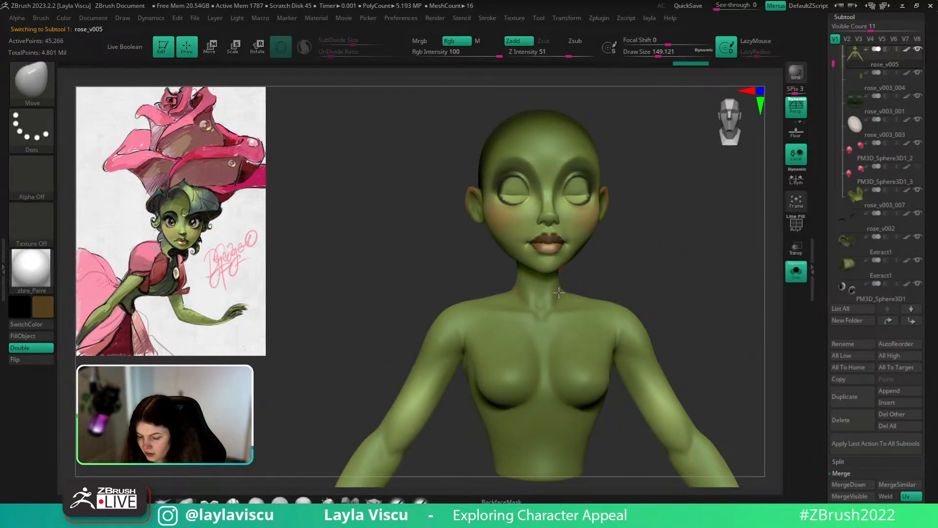
Refine the body's neck from the side, back and front with the Move brush, enlarging the draw size to about 197.
right_click_drag(556, 287, 617, 256, "shift")
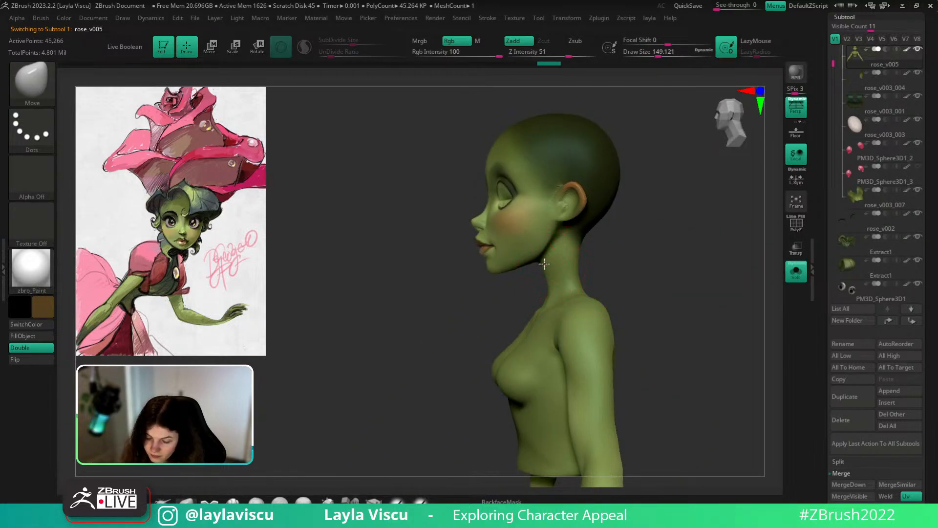
mouse_move(593, 237)
right_mouse_down("shift")
mouse_move(652, 272)
mouse_move(583, 245)
right_mouse_up("shift")
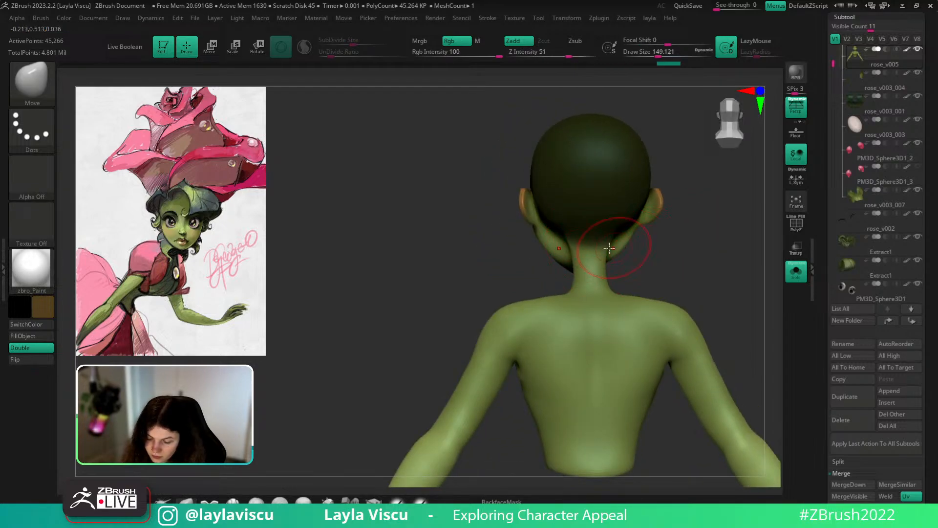
mouse_move(643, 232)
right_mouse_down()
mouse_move(791, 236)
mouse_move(782, 239)
right_mouse_up()
mouse_move(712, 249)
right_mouse_down("ctrl")
mouse_move(706, 262)
mouse_move(636, 276)
right_mouse_up("ctrl")
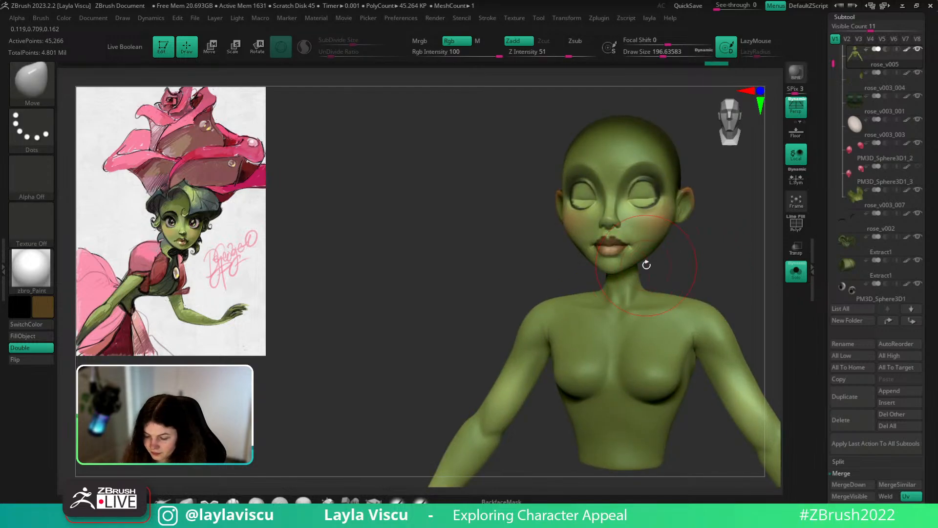
left_click(796, 271)
Show the whole character, make the bodice rose_v003_001 the active subtool and refine its neckline from several angles with the Move brush.
right_click_drag(762, 322, 677, 262, "ctrl")
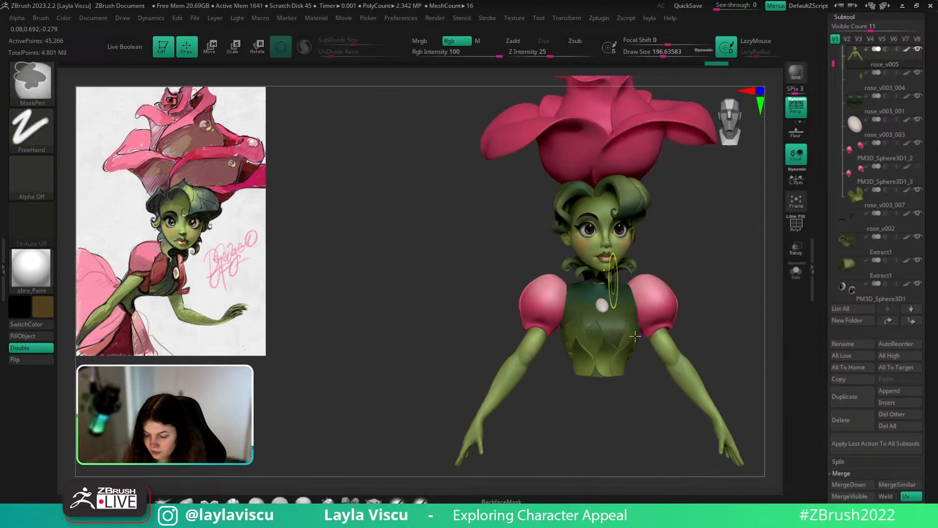
right_click_drag(634, 335, 581, 293, "ctrl")
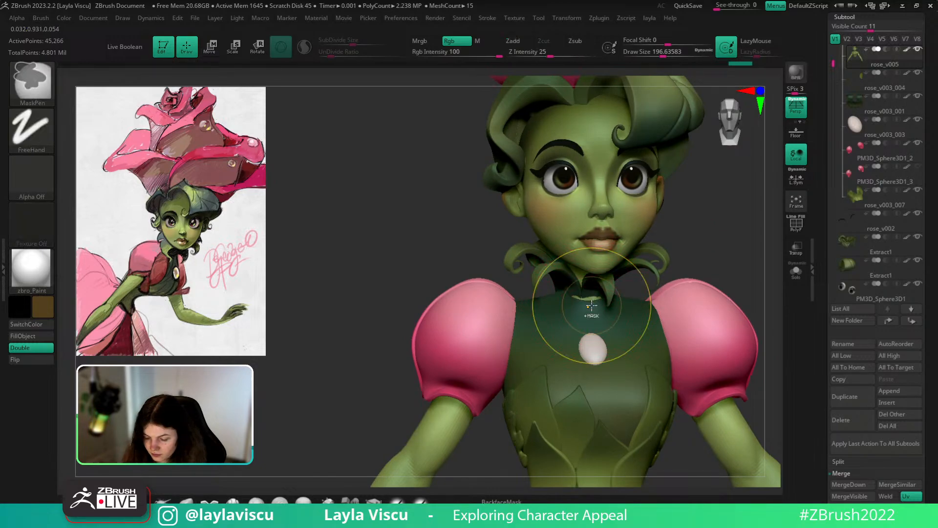
left_click(590, 301, "alt")
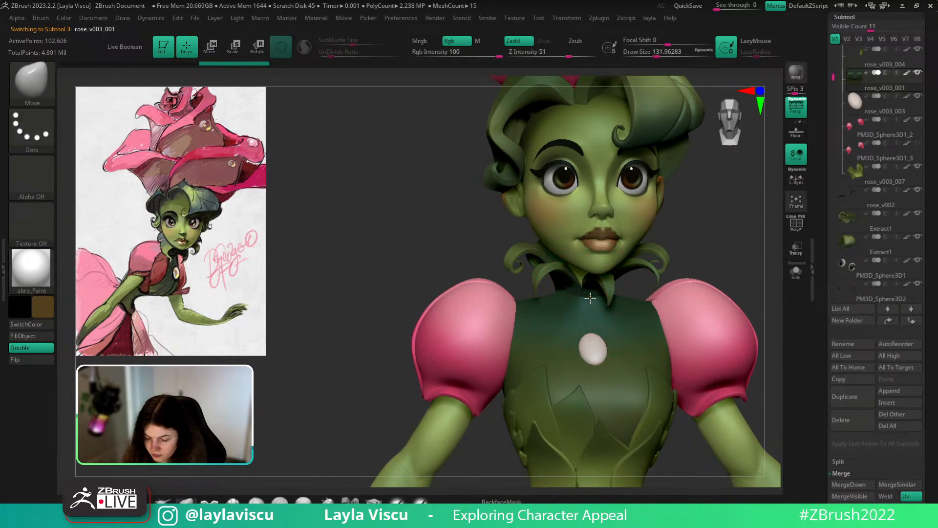
right_click_drag(704, 266, 597, 299)
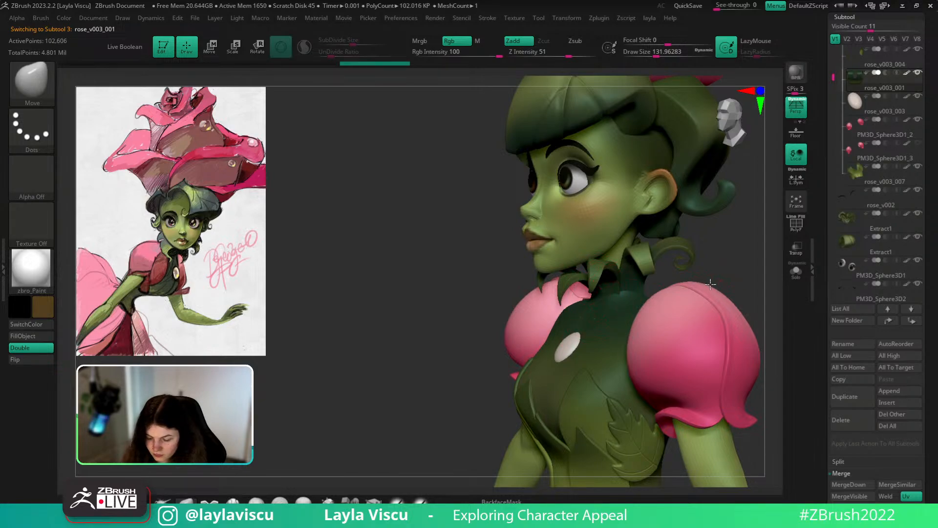
left_click_drag(726, 269, 769, 263)
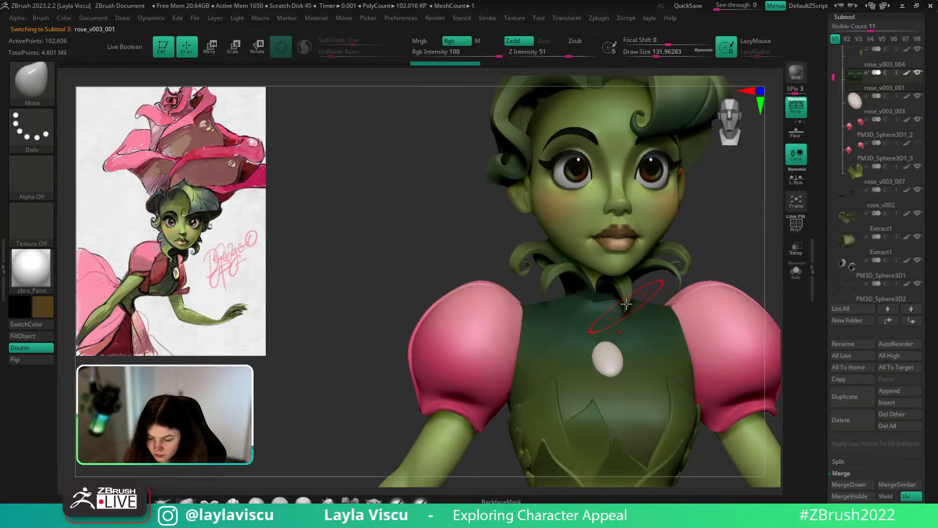
right_click_drag(619, 322, 816, 249)
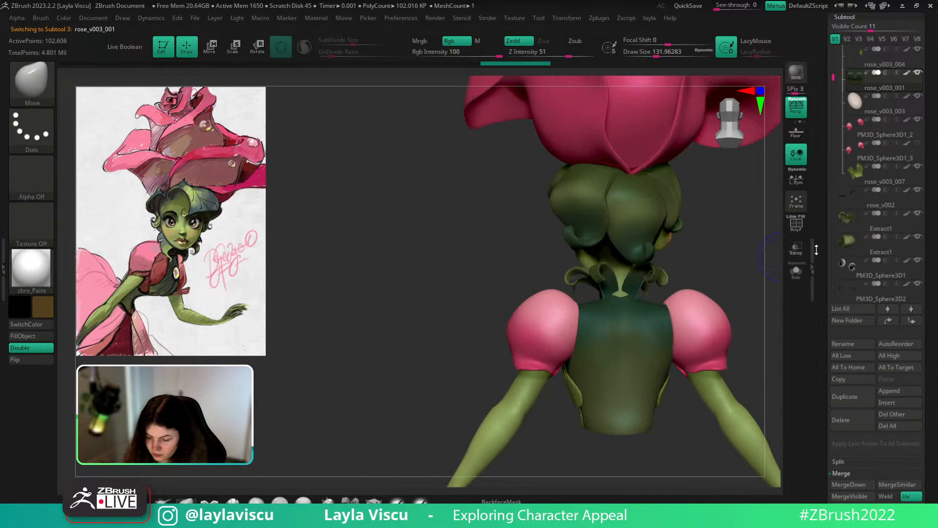
Make the collar PM3D_Cylinder3D1 the active subtool and adjust its back leaves with the Move brush, starting at a draw size of about 74.
left_click(635, 285, "alt")
right_click_drag(631, 311, 628, 347, "ctrl")
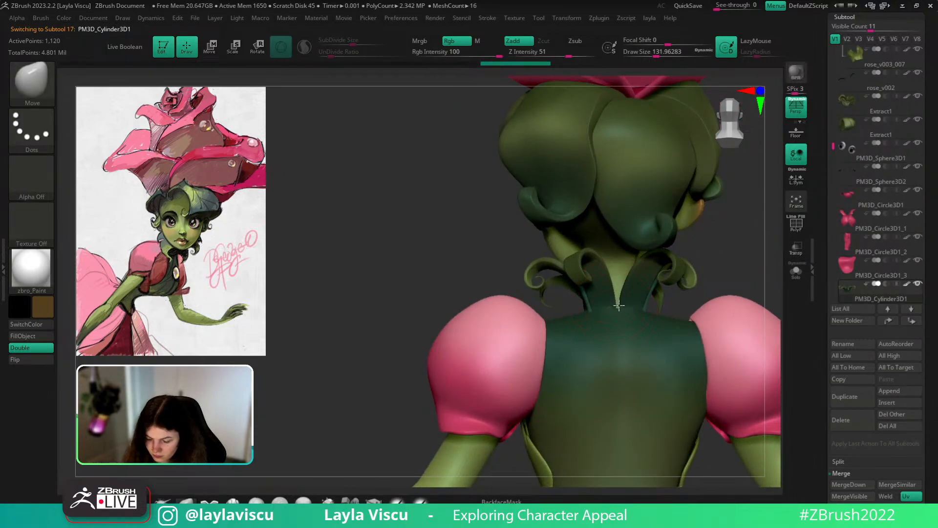
right_click_drag(731, 268, 589, 318)
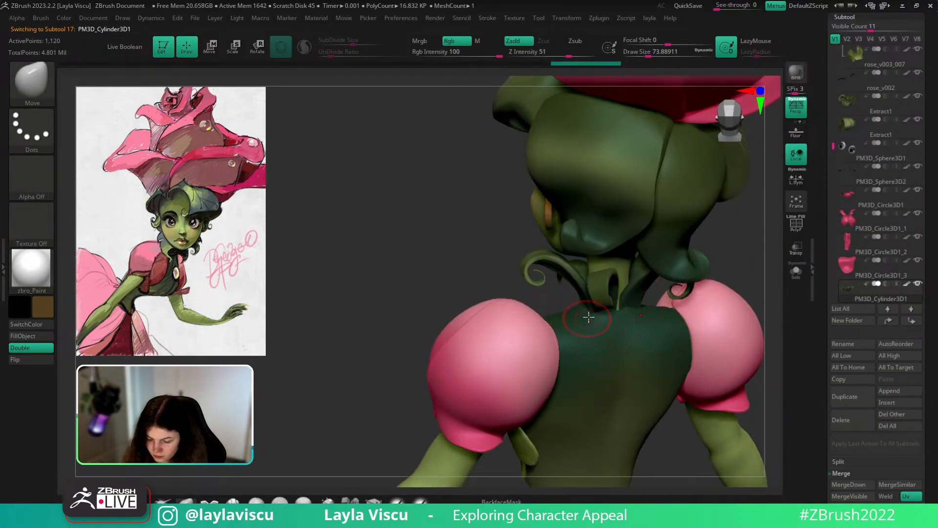
right_click_drag(752, 257, 735, 266)
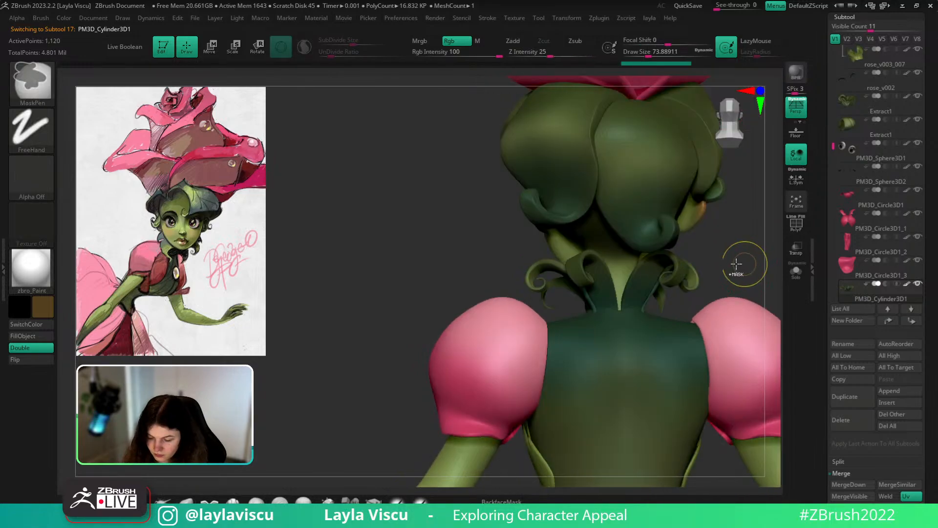
right_click_drag(645, 254, 655, 282)
mouse_move(735, 253)
right_mouse_down("ctrl")
mouse_move(712, 222)
mouse_move(700, 255)
mouse_move(731, 266)
mouse_move(734, 280)
mouse_move(691, 255)
mouse_move(650, 264)
mouse_move(684, 266)
mouse_move(661, 277)
mouse_move(616, 253)
right_mouse_up("ctrl")
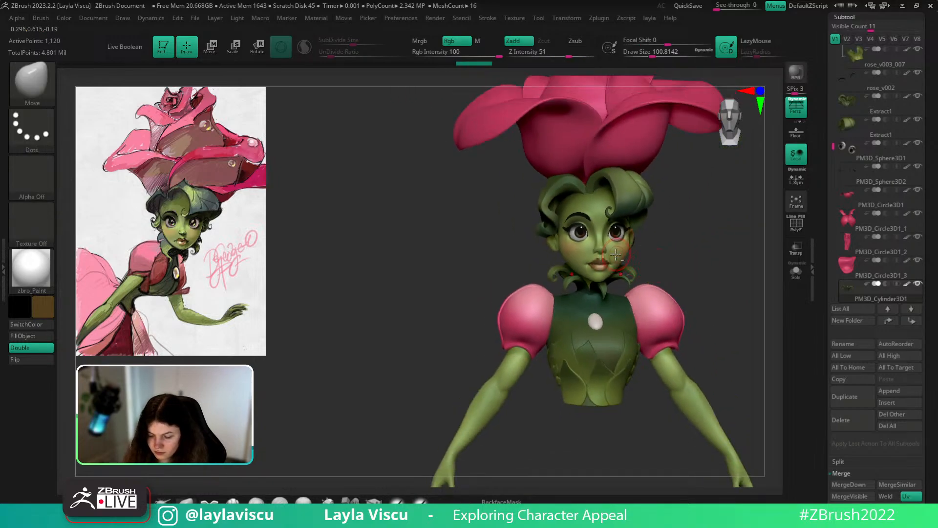
Make the body rose_v005 the active subtool and raise its subdivision again.
left_click(619, 257, "alt")
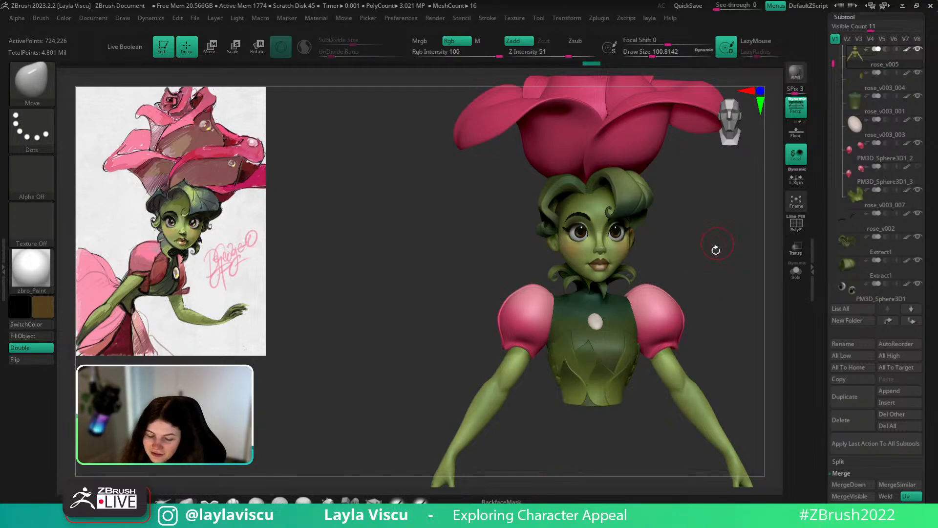
left_click_drag(716, 250, 712, 256)
Sample a light green from the reference illustration, choose the SoftP_3DCW brush and isolate the front hair piece Extract1.
key("z")
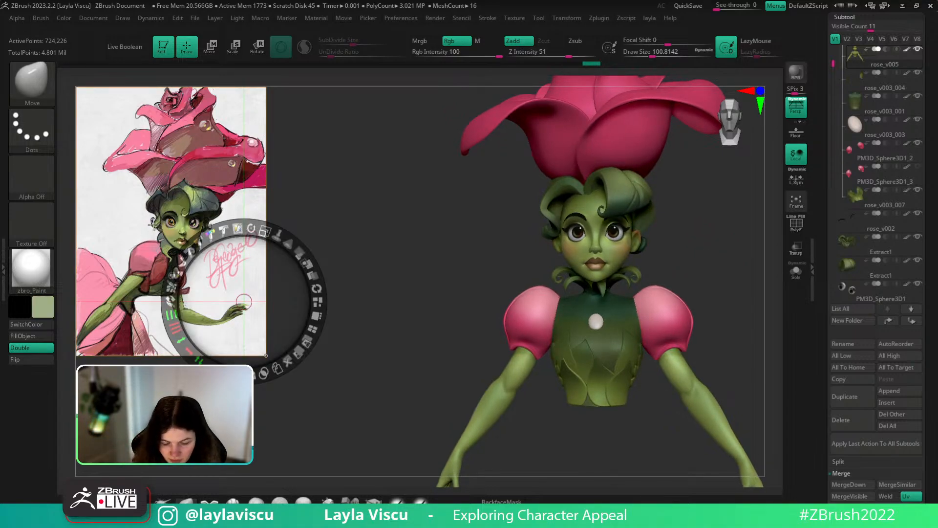
key("z")
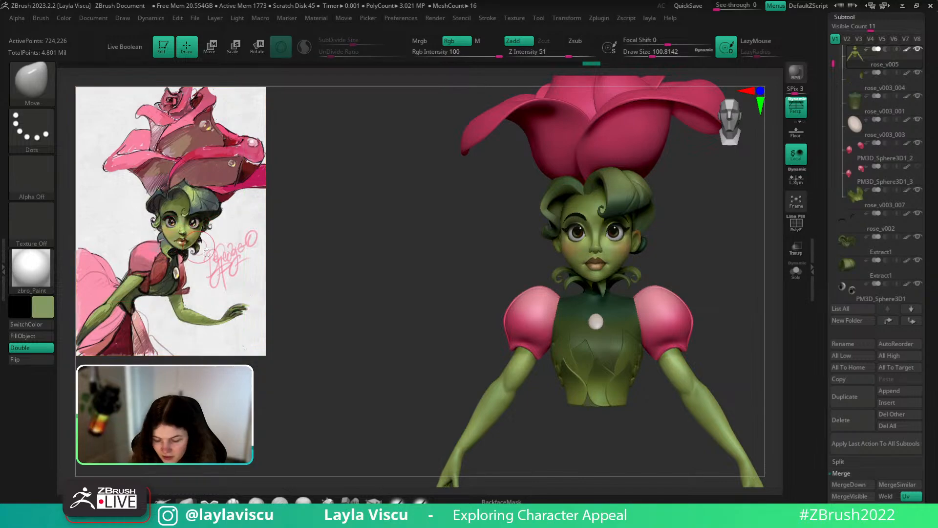
left_click(402, 500)
left_click(558, 220, "alt")
key("s")
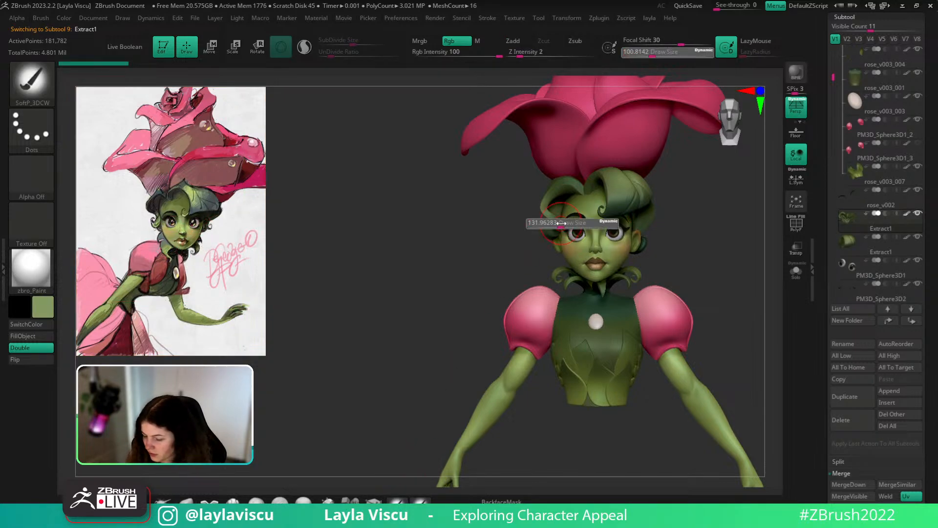
left_click_drag(557, 223, 556, 237)
left_click(797, 271)
key("s")
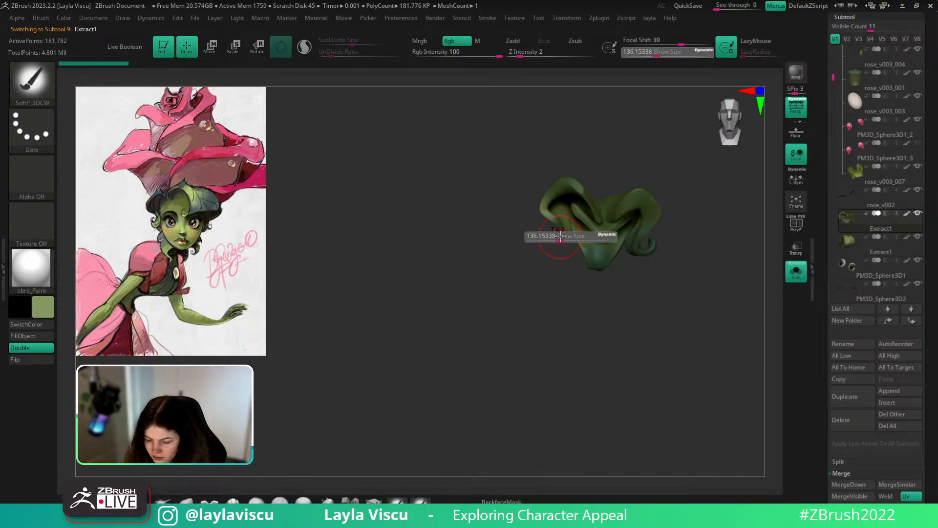
Paint the sampled green softly onto the curls of the isolated hair at a draw size of about 140.
scroll(556, 238, "up", 3)
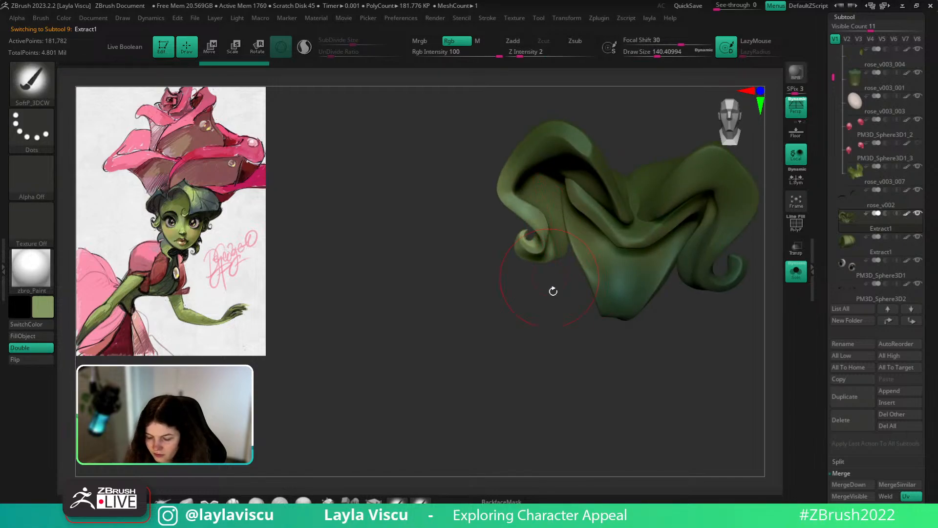
scroll(566, 248, "up", 2)
left_click_drag(585, 262, 575, 247)
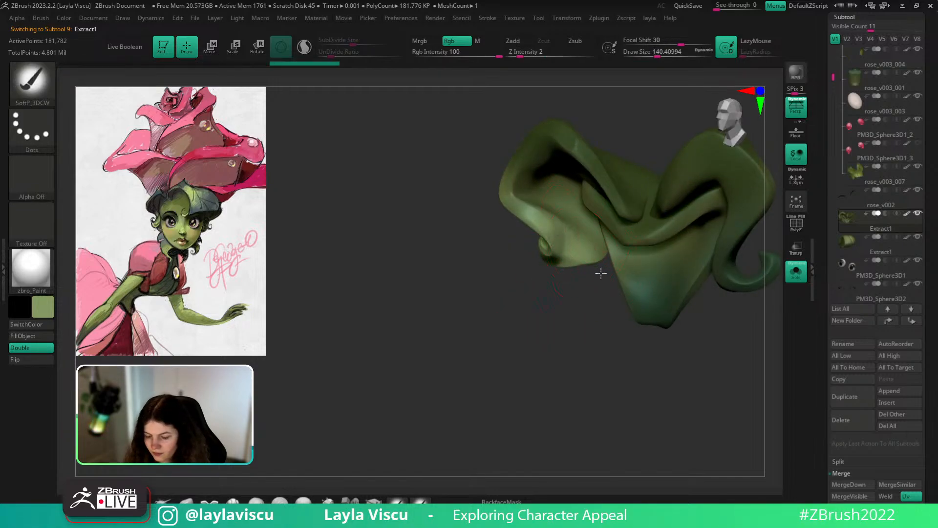
right_click_drag(601, 273, 607, 183, "ctrl")
right_click_drag(662, 302, 739, 302, "shift")
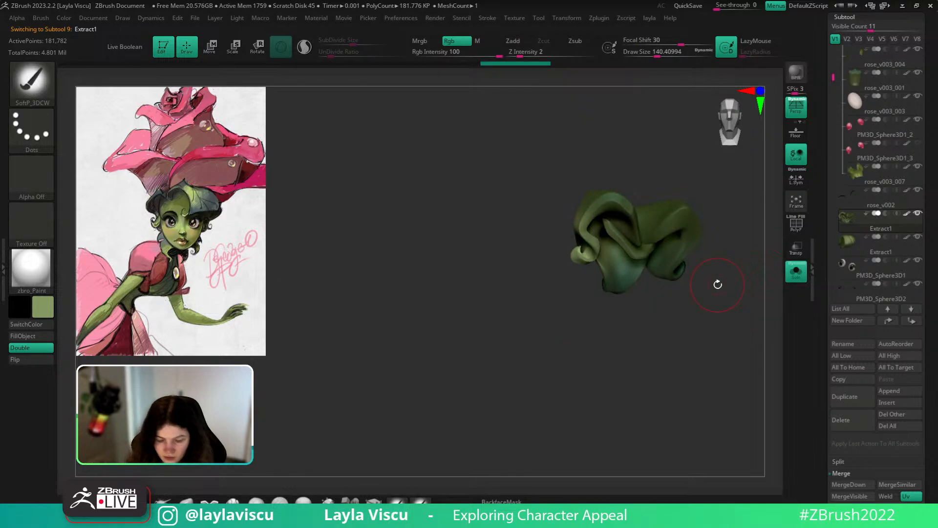
Sample darker greens from the reference hair, paint them softly onto the hair locks and show the whole character.
key("z")
key("c")
key("z")
key("z")
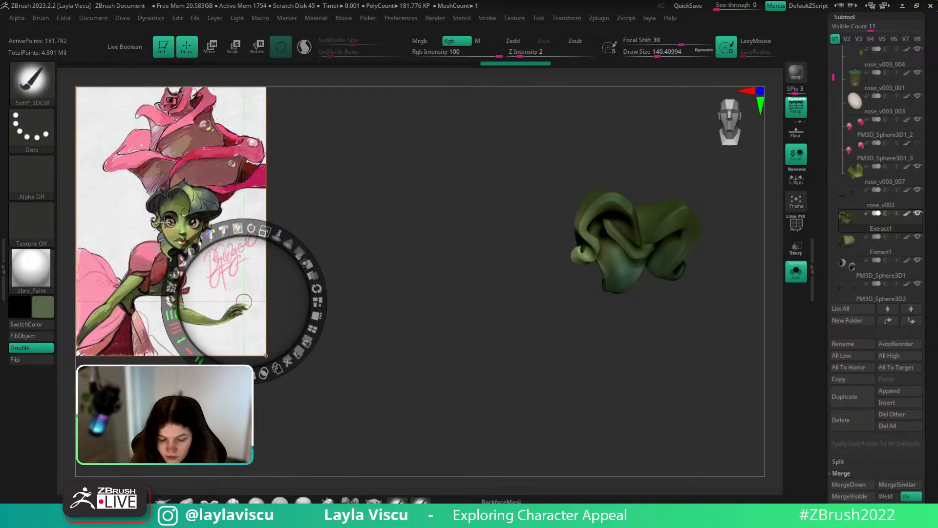
key("z")
key("c")
right_click_drag(631, 308, 601, 313)
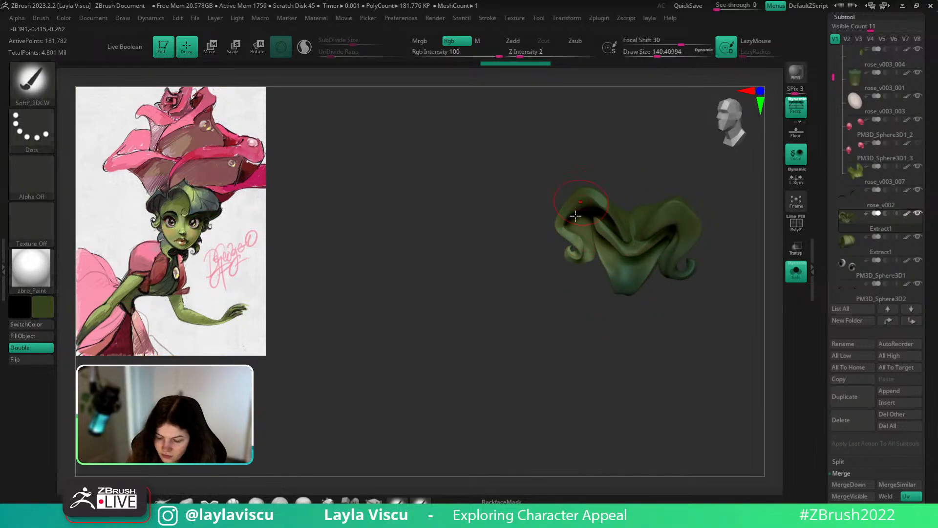
left_click_drag(576, 216, 580, 248)
left_click(797, 271)
mouse_move(757, 335)
right_mouse_down("ctrl")
mouse_move(731, 274)
mouse_move(740, 317)
mouse_move(715, 301)
mouse_move(686, 307)
right_mouse_up("ctrl")
right_click_drag(701, 344, 695, 317, "ctrl")
right_click_drag(638, 292, 645, 318, "ctrl")
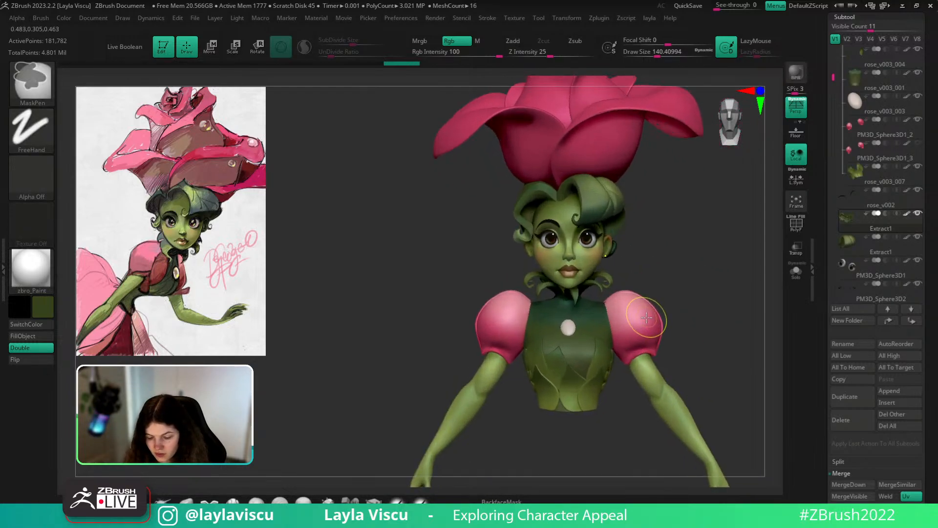
Make the collar PM3D_Cylinder3D1 the active subtool, isolate it and display its polygroup wireframe as seen from above.
left_click(592, 284, "alt")
left_click(797, 272)
mouse_move(731, 291)
right_mouse_down()
mouse_move(721, 314)
mouse_move(660, 338)
right_mouse_up()
mouse_move(636, 332)
right_mouse_down("ctrl")
mouse_move(590, 352)
mouse_move(577, 376)
right_mouse_up("ctrl")
right_click_drag(562, 342, 536, 367)
key("shift+f")
right_click_drag(539, 332, 538, 332)
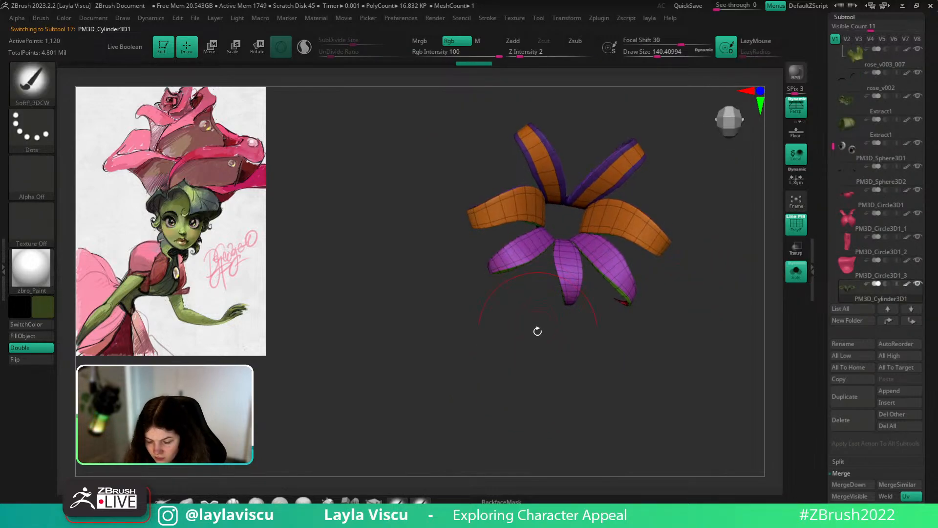
Set Mask By Polygroups to 100 for the Move brush and try reshaping a front collar leaf at a draw size of about 145.
key("b")
key("m")
key("v")
left_click(49, 18)
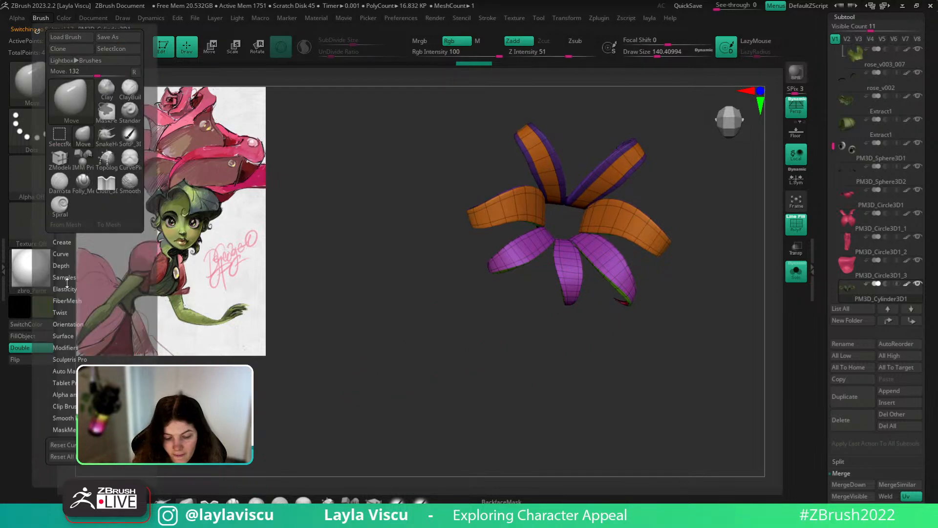
left_click_drag(119, 380, 141, 380)
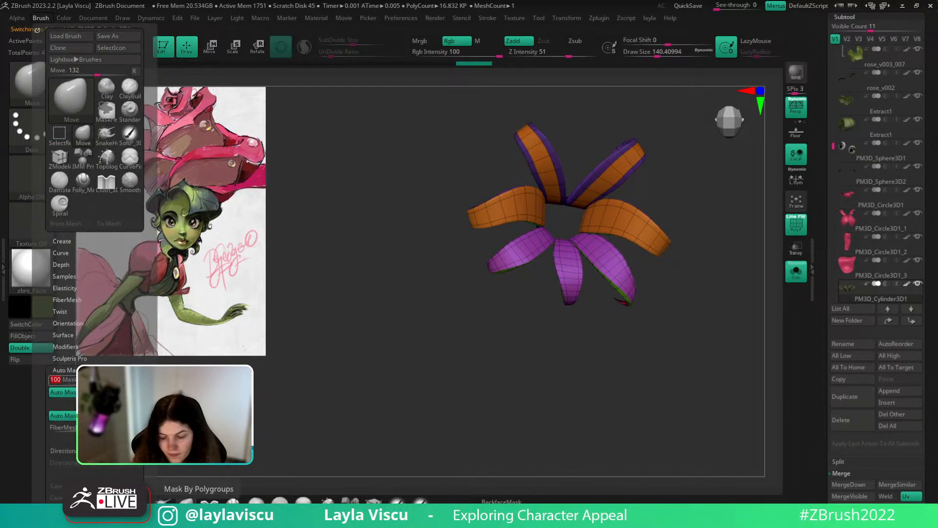
key("s")
left_click(521, 266)
left_click_drag(503, 269, 513, 285)
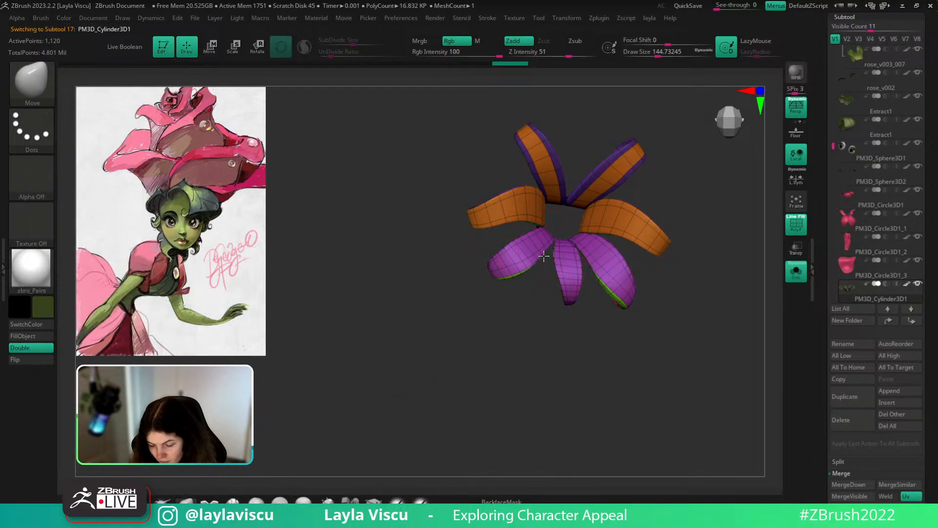
Isolate the purple polygroup of the three front collar leaves and regroup it so every leaf has its own polygroups.
left_click(533, 268, "ctrl+shift")
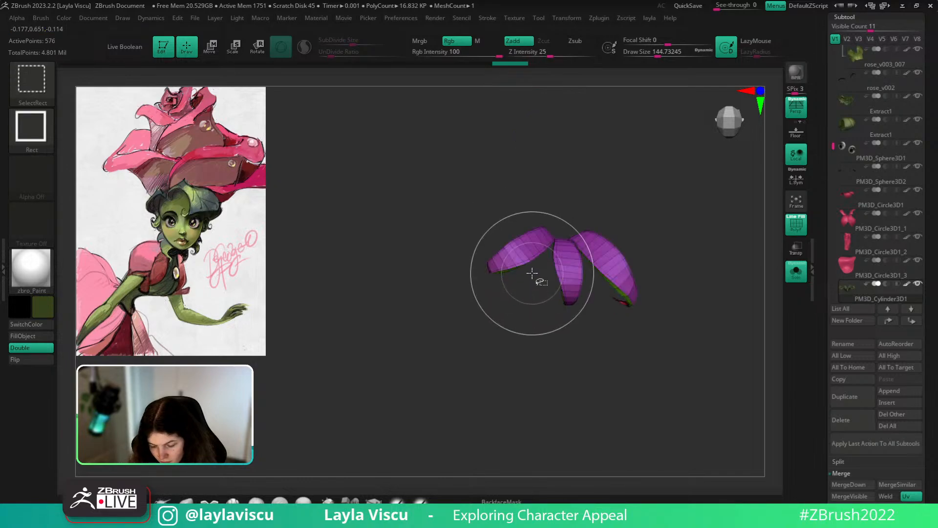
key("1")
left_click(656, 179)
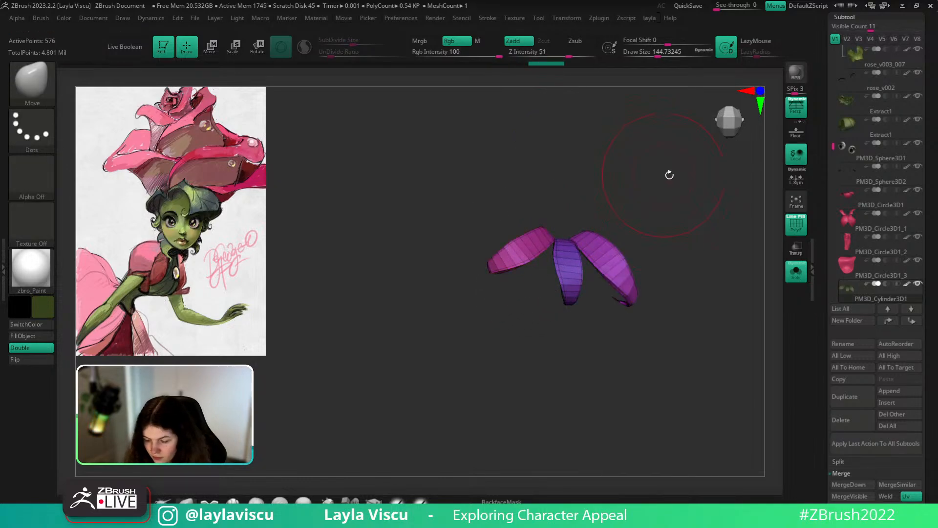
key("1")
left_click(673, 192)
left_click_drag(531, 328, 563, 255)
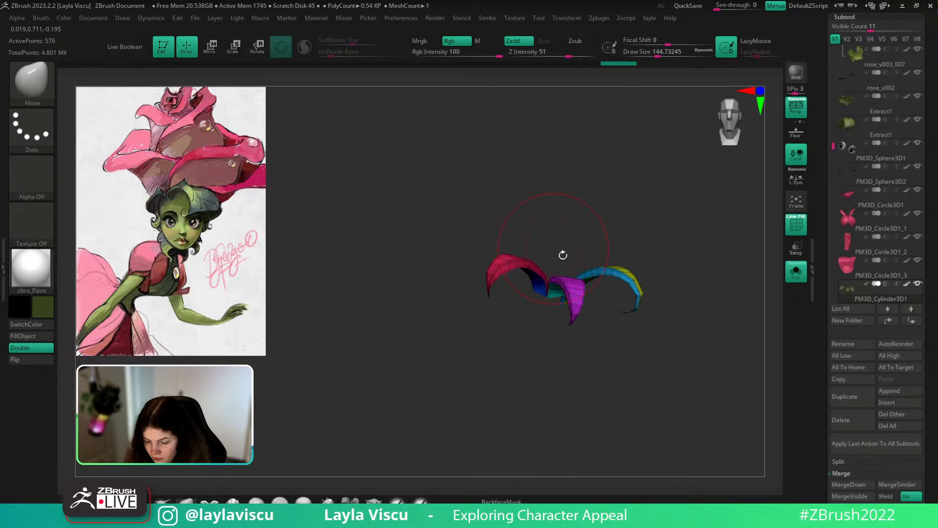
Switch to the ZModeler brush and set its polygon action to PolyGroup with Polyloop as the target.
mouse_move(571, 245)
right_mouse_down("ctrl")
mouse_move(614, 274)
mouse_move(660, 237)
mouse_move(658, 312)
right_mouse_up("ctrl")
left_click(374, 500)
key("space")
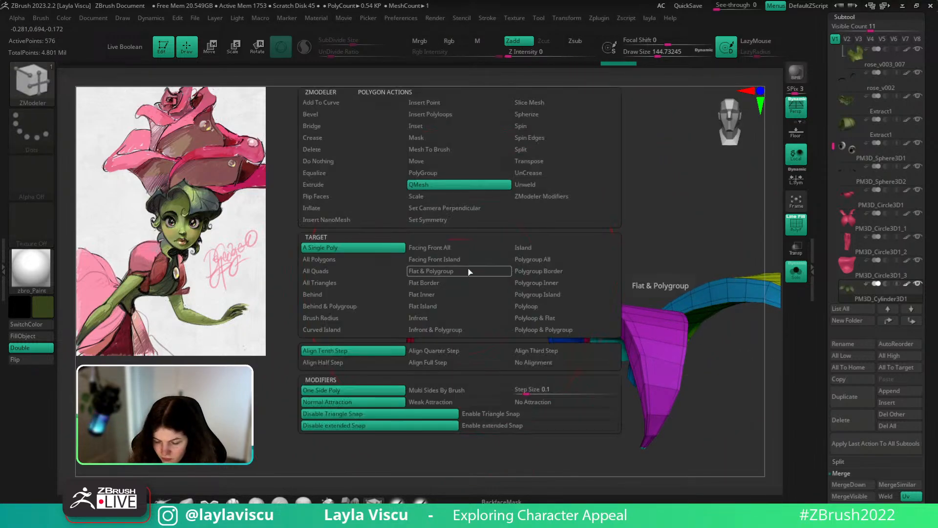
left_click(423, 173)
left_click(533, 295)
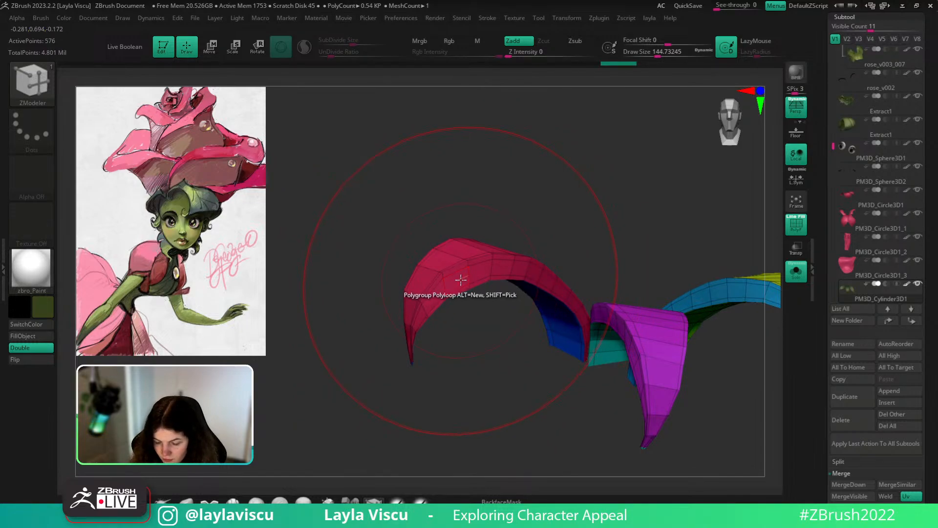
Assign the loops of polygons along the side of the red front leaf to a single green polygroup.
right_click_drag(471, 295, 450, 293, "ctrl")
left_click(459, 280)
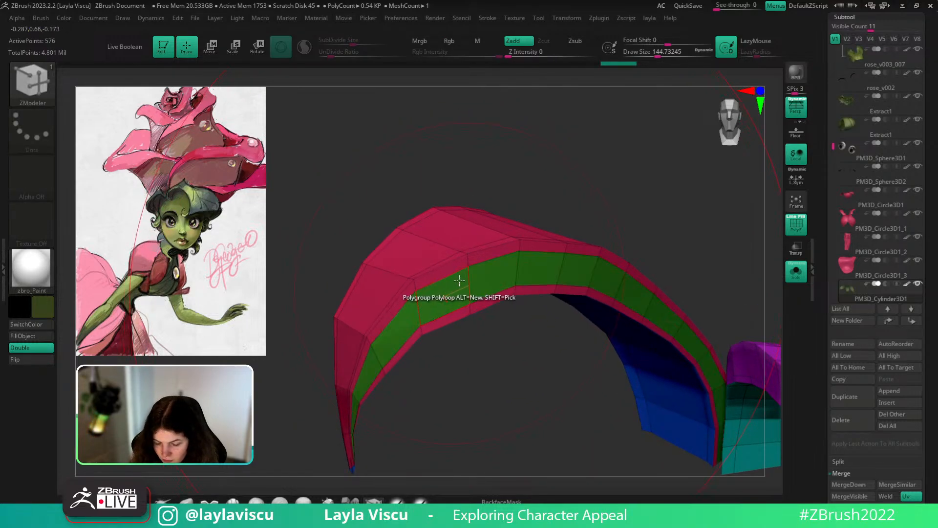
left_click(458, 261)
left_click(456, 314)
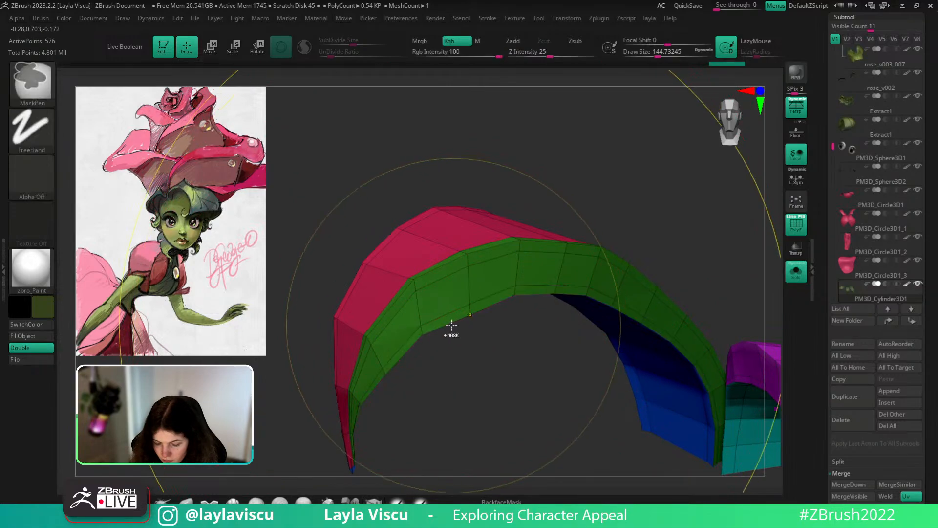
Assign the side polyloops of the middle front leaf to the green polygroup, separate from its purple face.
right_click_drag(451, 325, 544, 391, "ctrl")
left_click(513, 362)
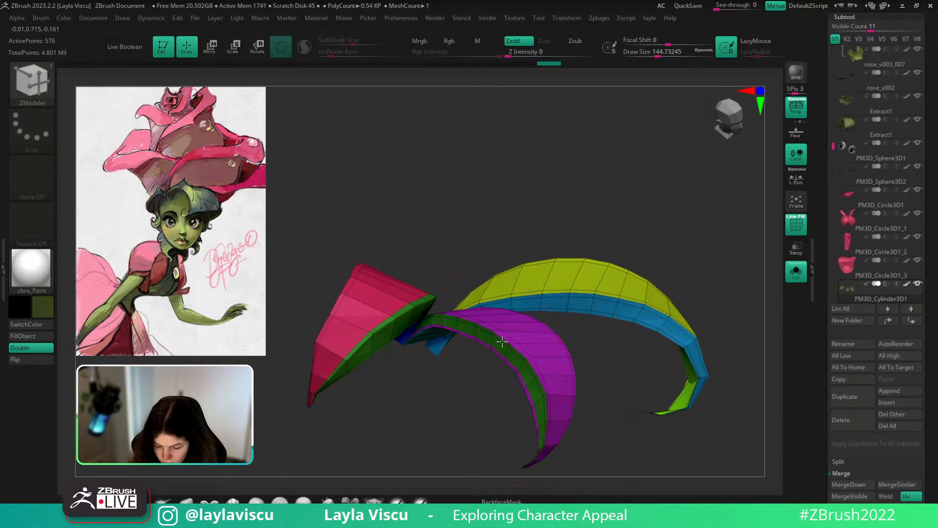
right_click_drag(503, 341, 544, 430, "ctrl")
left_click(488, 366)
right_click_drag(488, 367, 581, 186, "ctrl")
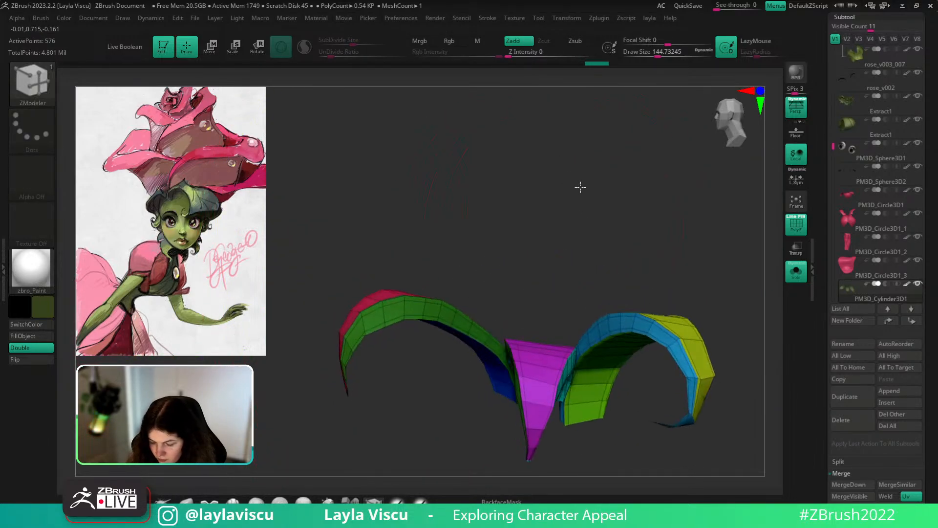
Bring the collar's hidden leaves back into view alongside the regrouped front leaves.
left_click(405, 312, "ctrl+shift")
key("space")
left_click(610, 191, "ctrl+shift")
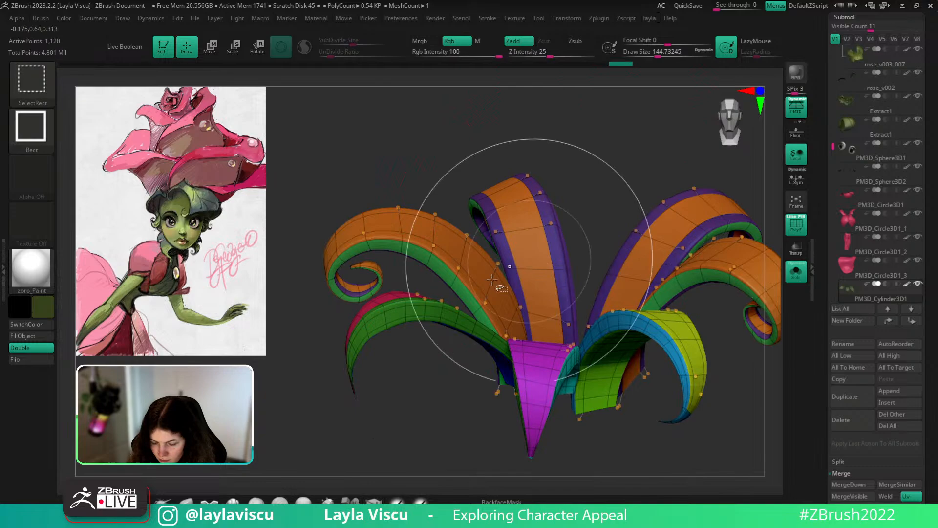
Isolate the side strips of the front collar leaves, give them a blue polygroup, and bring the rest of the collar back.
left_click(407, 301, "ctrl+shift")
key("space")
left_click(580, 190)
left_click(507, 245, "ctrl+shift")
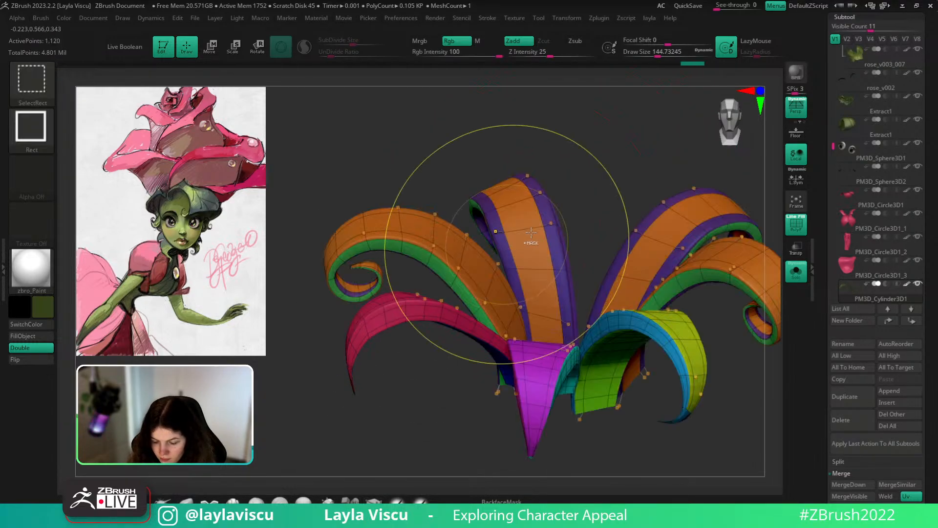
right_click_drag(532, 233, 624, 203, "ctrl")
left_click(543, 328, "ctrl+shift")
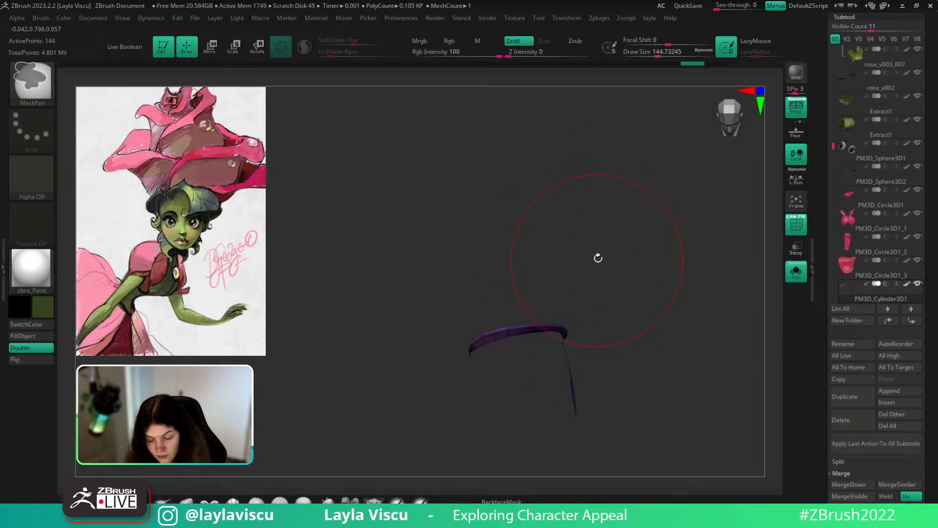
key("space")
left_click(579, 180)
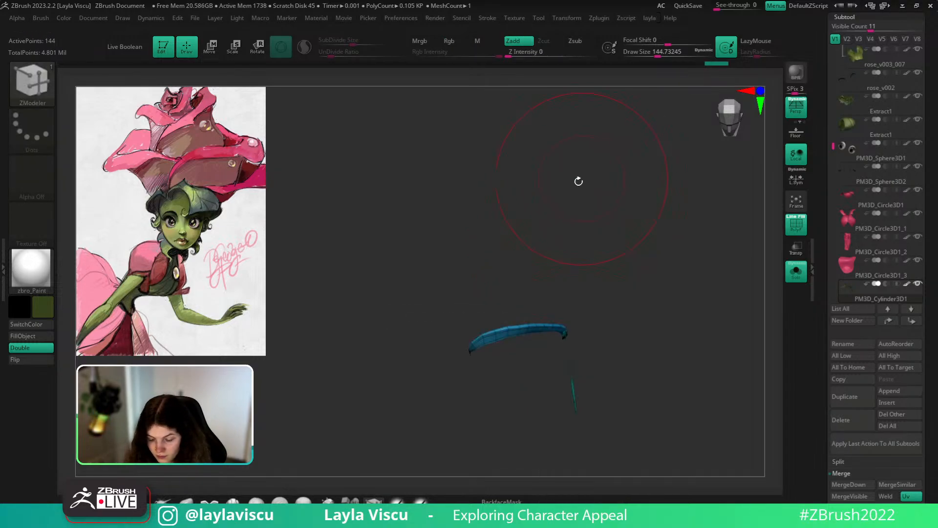
mouse_move(513, 240)
right_mouse_down()
mouse_move(578, 225)
mouse_move(589, 209)
right_mouse_up()
left_click(588, 212, "ctrl+shift")
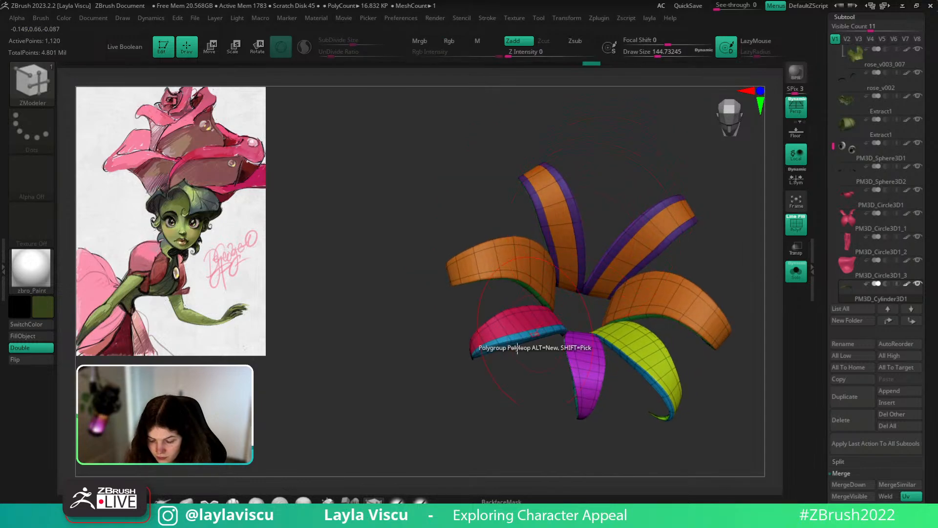
Switch to the Move brush, turn off the polyframe display, and reduce the draw size to about 51.
left_click(186, 502)
right_click_drag(391, 409, 398, 444)
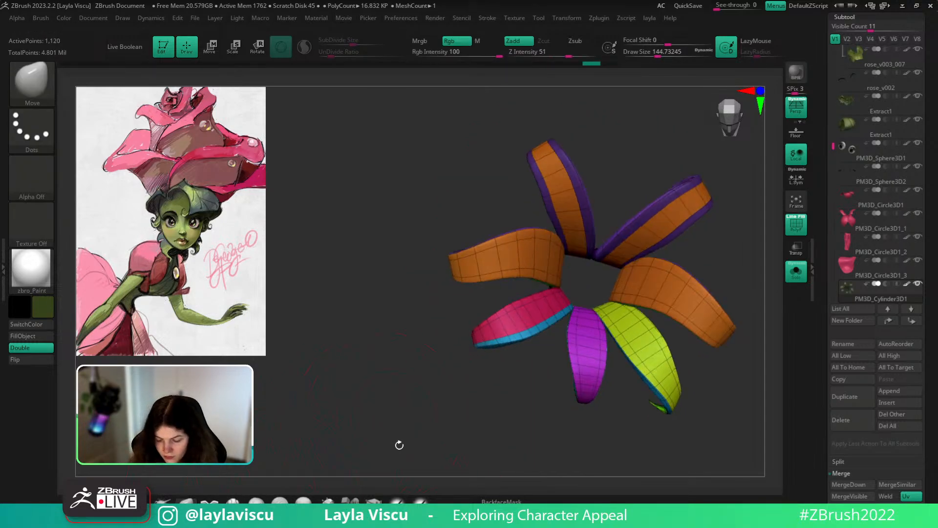
key("s")
left_click(544, 331)
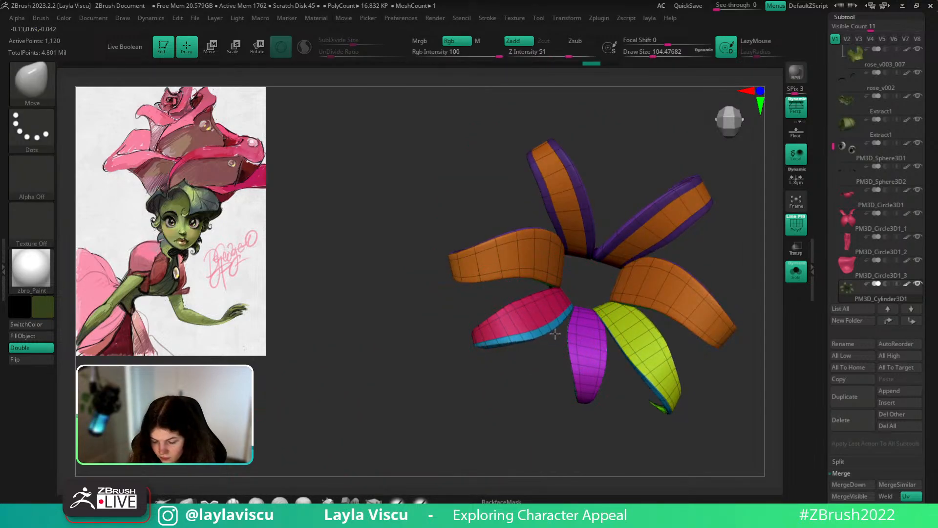
left_click(796, 225)
mouse_move(576, 380)
right_mouse_down()
mouse_move(525, 410)
mouse_move(536, 342)
right_mouse_up()
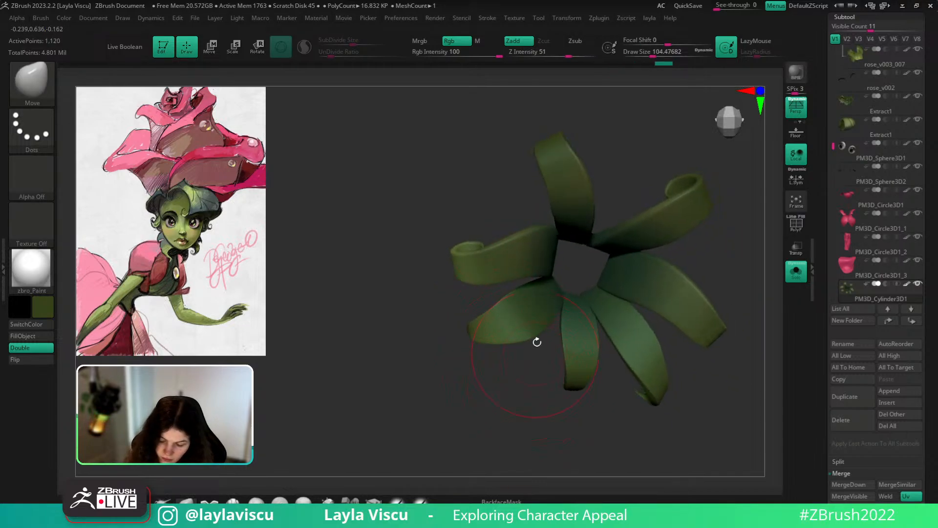
key("s")
left_click(509, 342)
Adjust the shape of the front collar leaf on the character's right, raising the Move brush size to about 77.
mouse_move(562, 376)
right_mouse_down()
mouse_move(532, 370)
mouse_move(700, 287)
right_mouse_up()
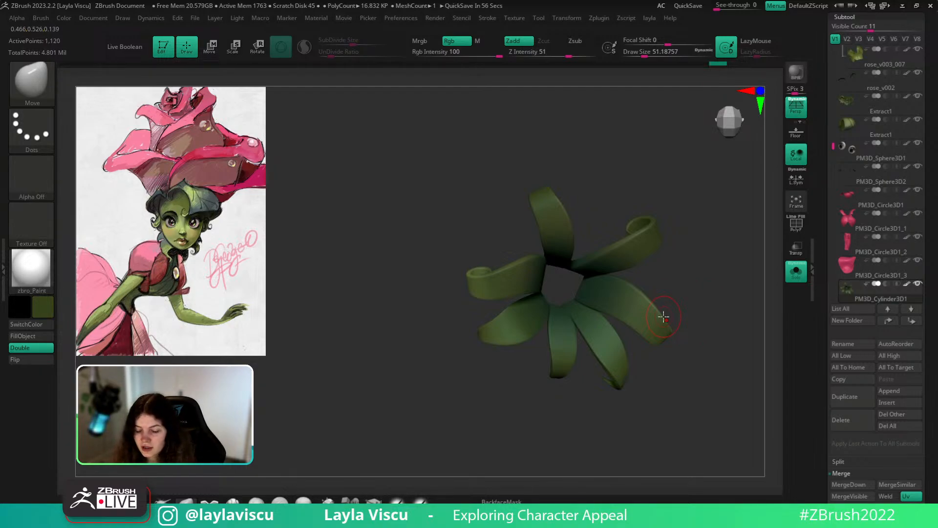
right_click_drag(701, 309, 704, 287)
right_click_drag(519, 303, 531, 301, "ctrl")
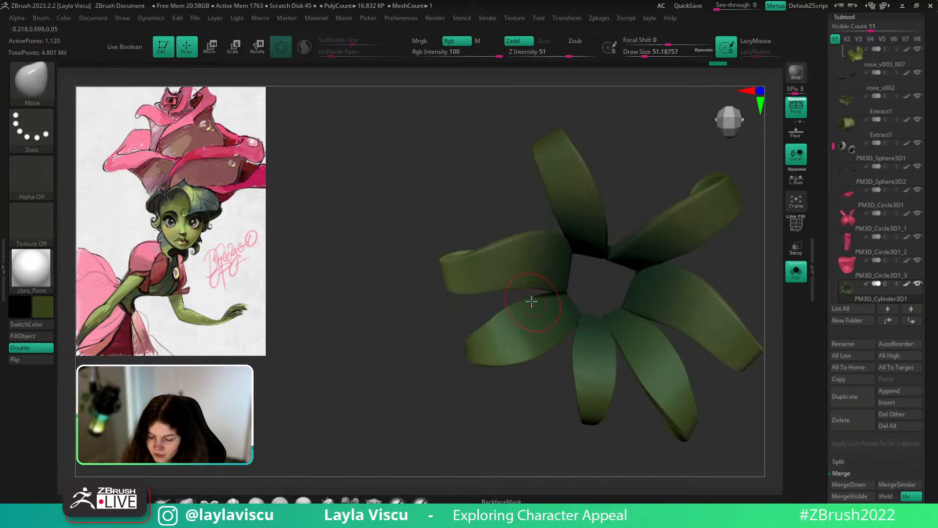
key("s")
left_click_drag(532, 301, 536, 299)
right_click_drag(560, 327, 553, 280, "ctrl")
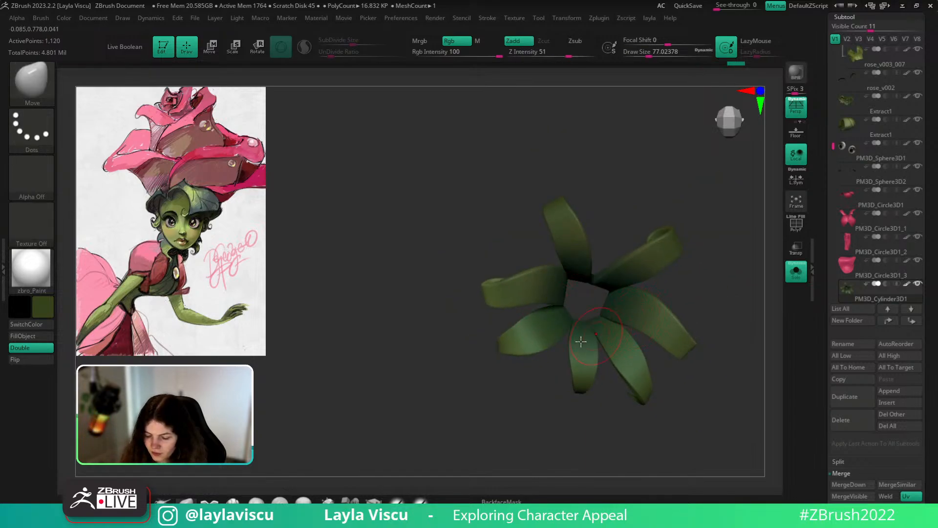
Broaden the base of the middle front leaf using a larger Move brush, and check the collar against the full character.
key("s")
left_click_drag(575, 341, 578, 341)
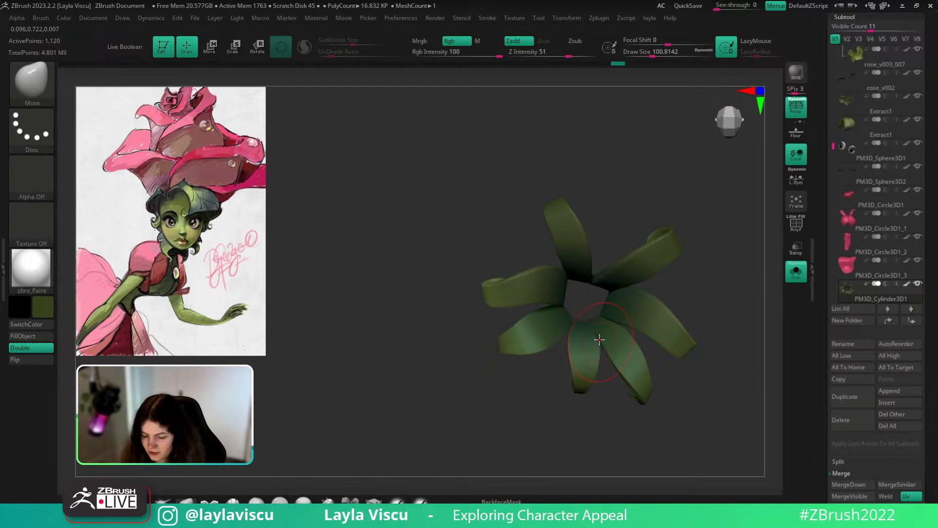
left_click_drag(715, 289, 689, 287)
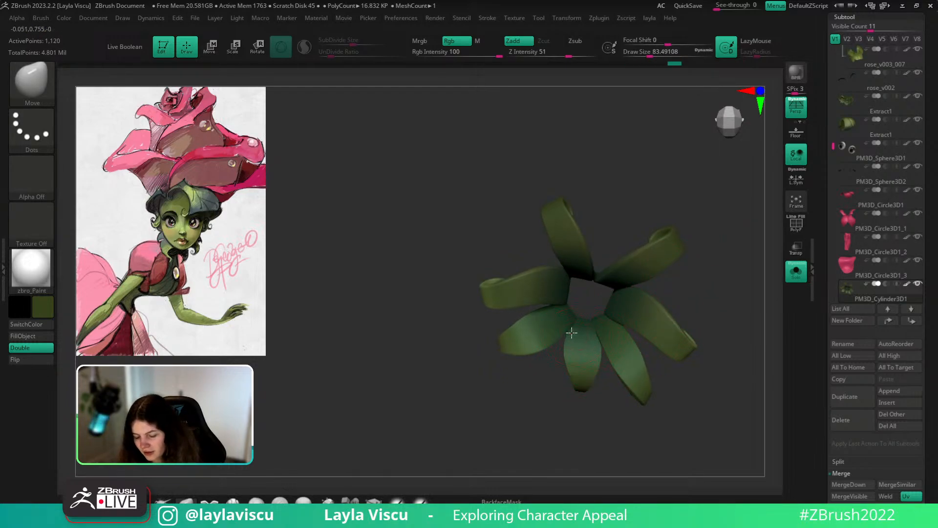
left_click_drag(715, 235, 746, 292)
left_click(793, 274)
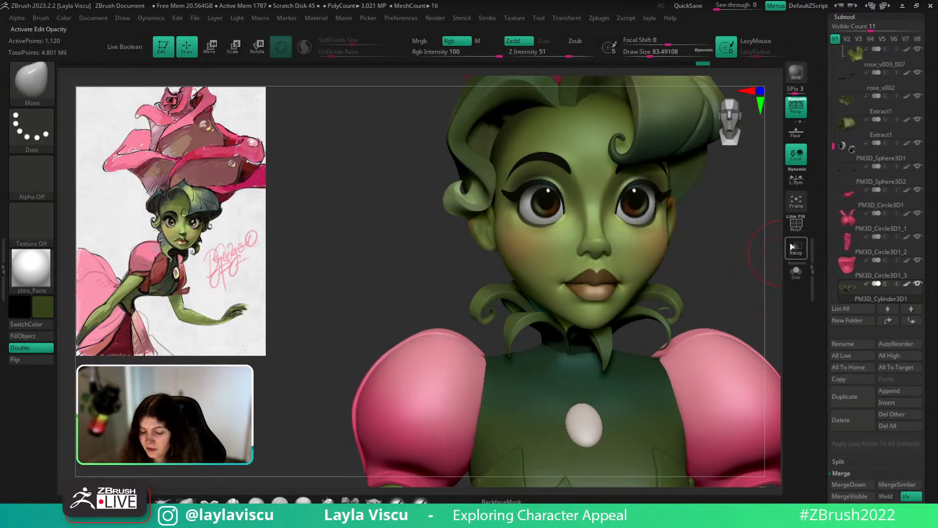
left_click(795, 271)
Widen the lower half of the middle front leaf with the Move brush at a draw size of about 77.
key("z")
key("s")
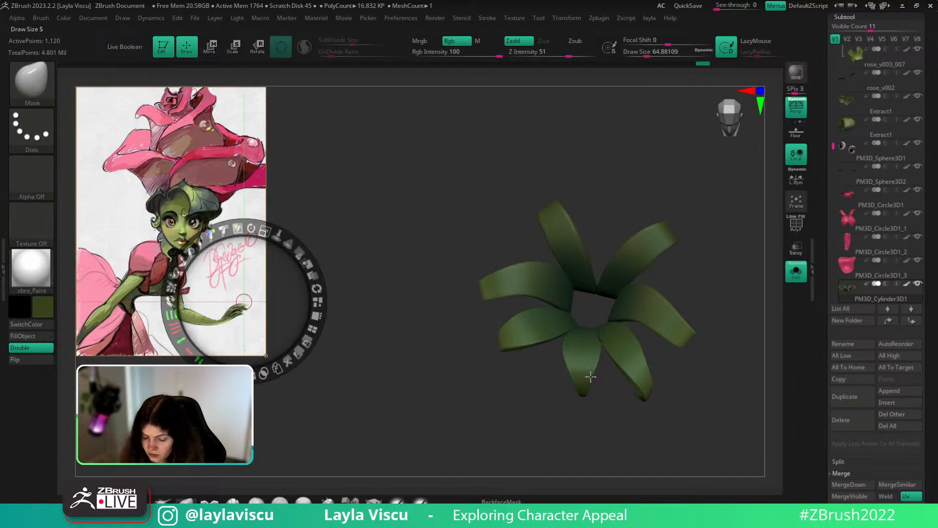
key("z")
key("s")
left_click_drag(596, 373, 566, 374)
key("s")
left_click_drag(733, 302, 725, 318)
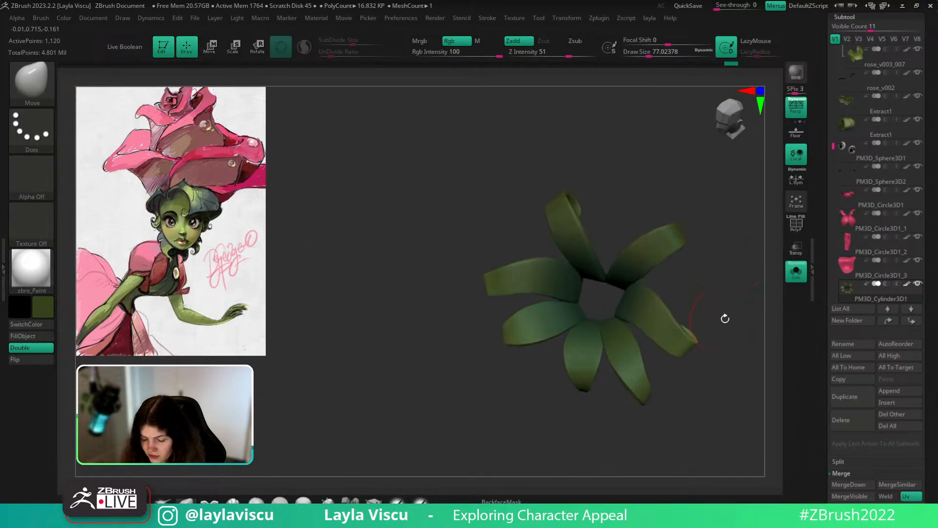
Broaden the front leaf on the character's left with the Move brush at draw sizes of about 108 and 90.
key("s")
left_click_drag(627, 349, 635, 349)
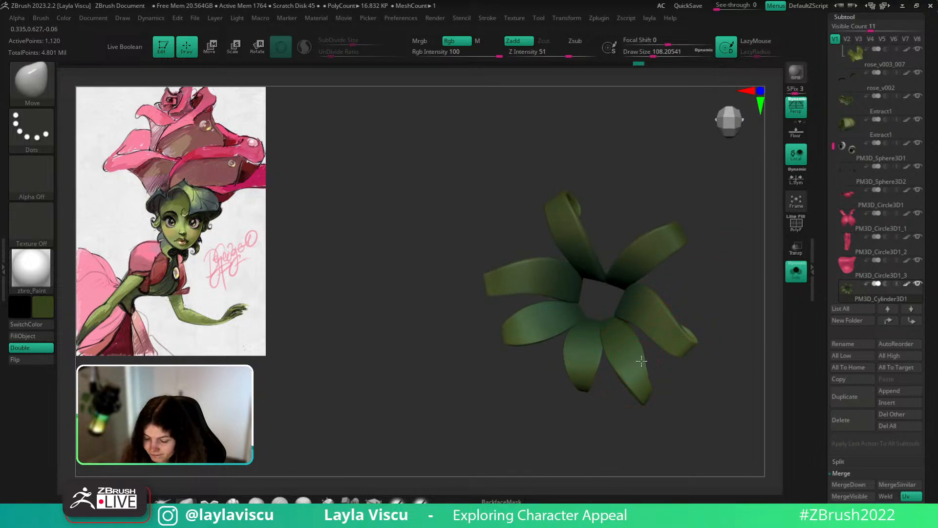
key("s")
left_click_drag(624, 374, 621, 374)
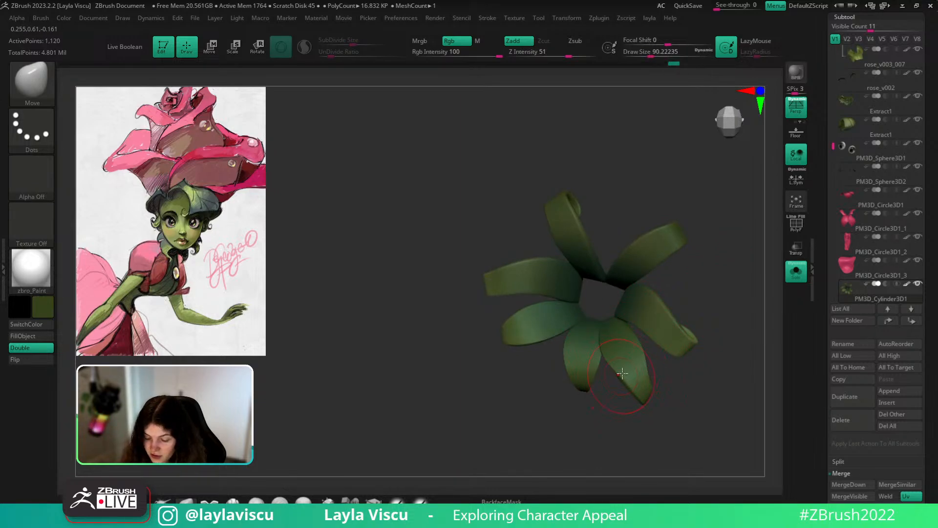
right_click_drag(715, 356, 718, 240, "shift")
mouse_move(720, 293)
right_mouse_down("ctrl")
mouse_move(687, 306)
mouse_move(587, 299)
right_mouse_up("ctrl")
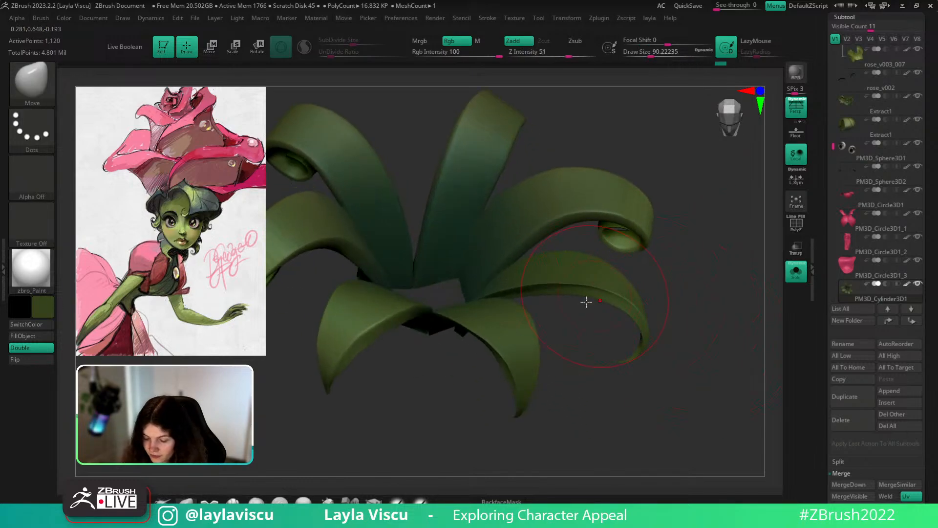
Isolate the side strip of the front leaf on the character's left, smooth it, and restore the whole collar.
key("shift+f")
key("shift+f")
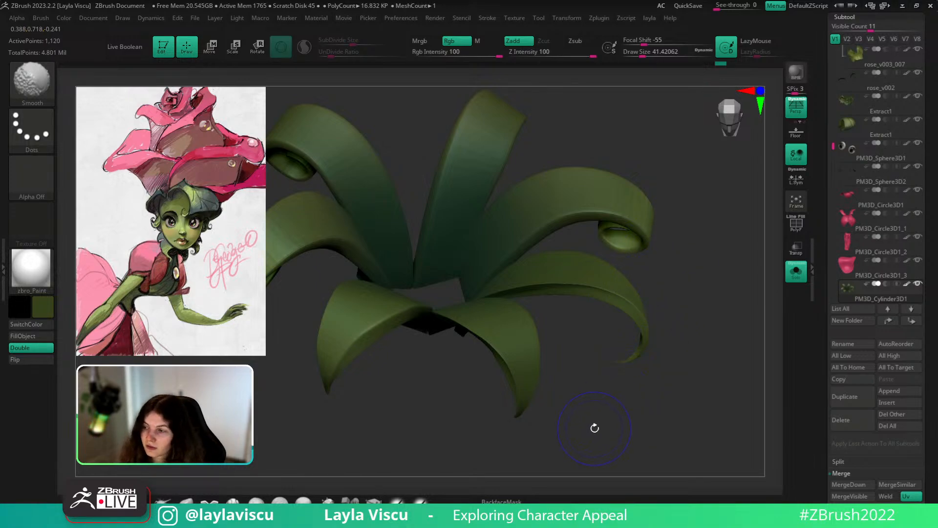
left_click(621, 300, "ctrl+shift")
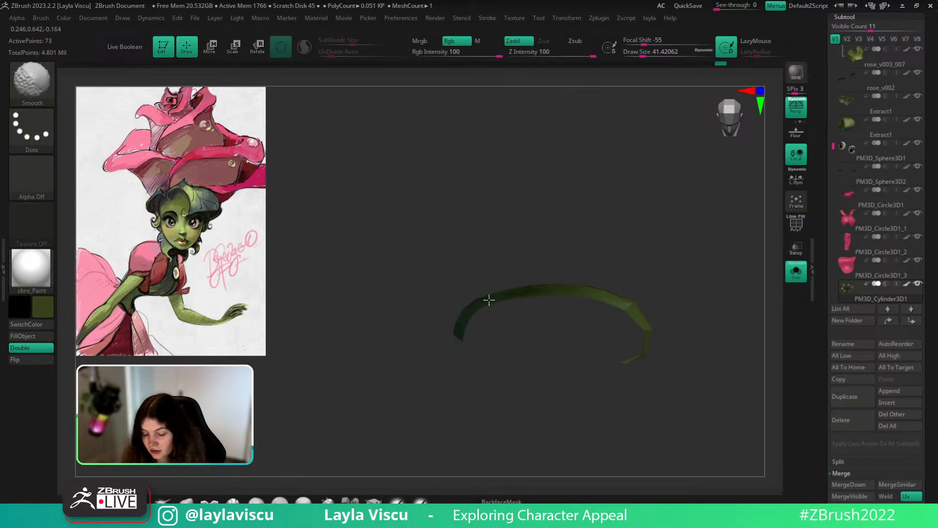
left_click_drag(518, 291, 493, 294, "shift")
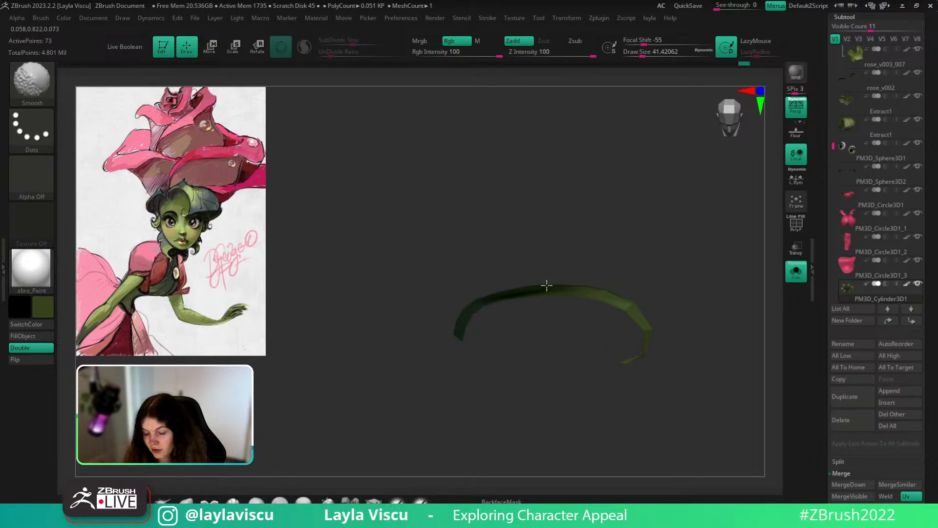
left_click(704, 251, "ctrl+shift")
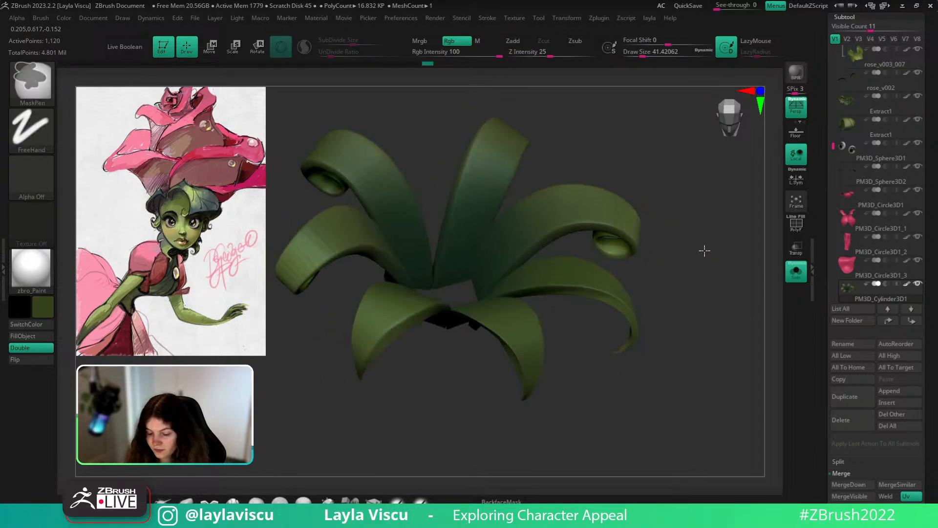
right_click_drag(643, 307, 684, 304, "shift")
Examine the collar leaves from several angles, both isolated and on the full character.
left_click(797, 277)
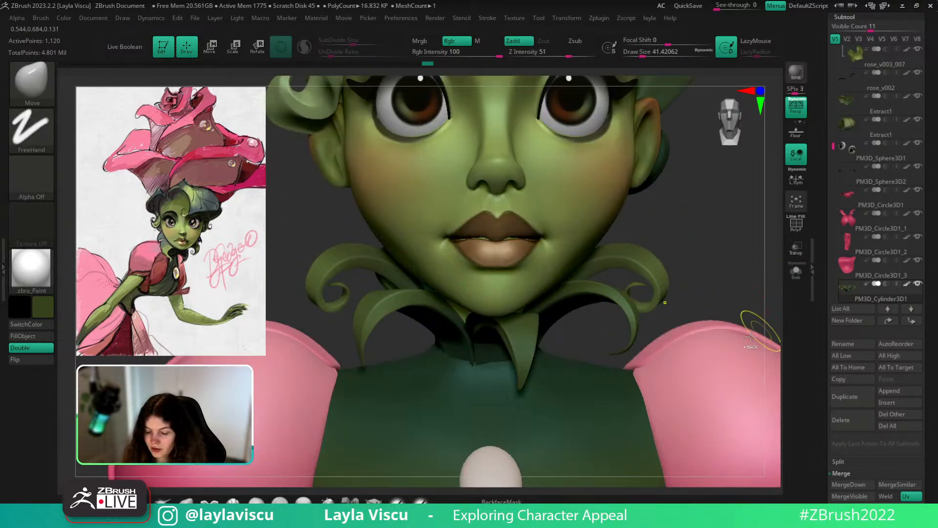
right_click_drag(779, 302, 699, 254, "ctrl")
mouse_move(648, 280)
right_mouse_down("ctrl")
mouse_move(715, 267)
mouse_move(720, 256)
right_mouse_up("ctrl")
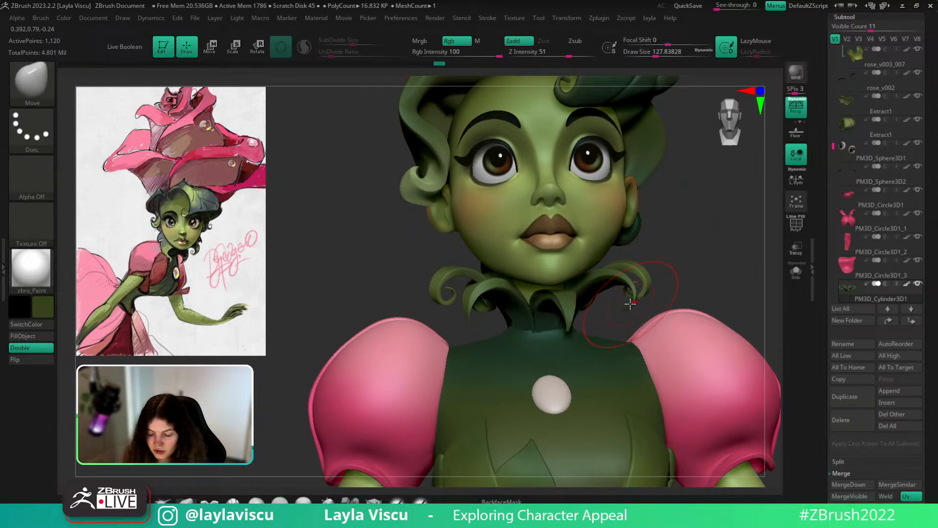
right_click_drag(720, 236, 702, 243)
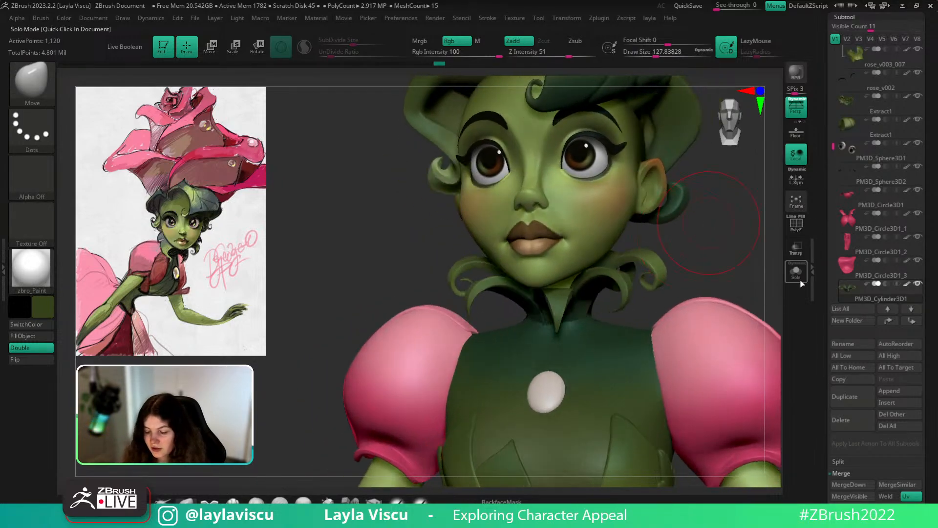
left_click(798, 276)
right_click_drag(507, 340, 511, 329)
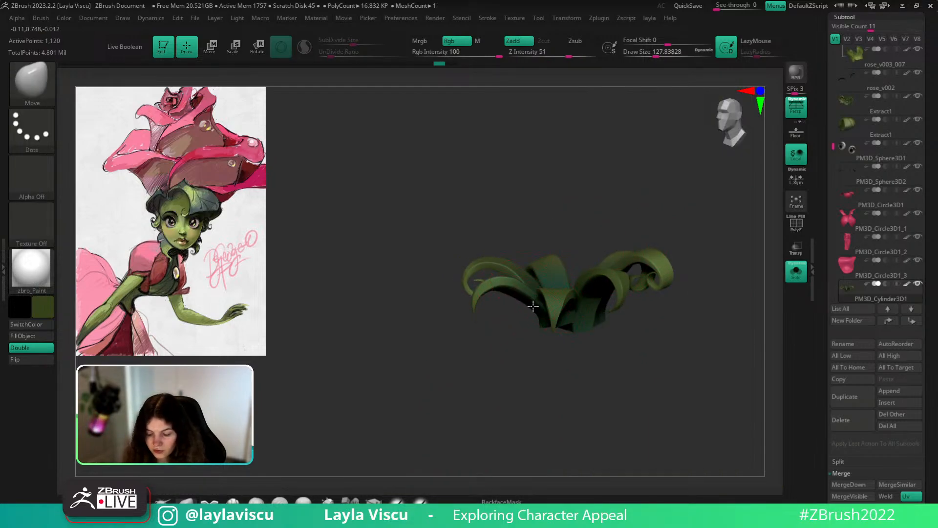
left_click(796, 272)
right_click_drag(735, 280, 710, 268, "ctrl")
right_click_drag(710, 268, 587, 307, "shift")
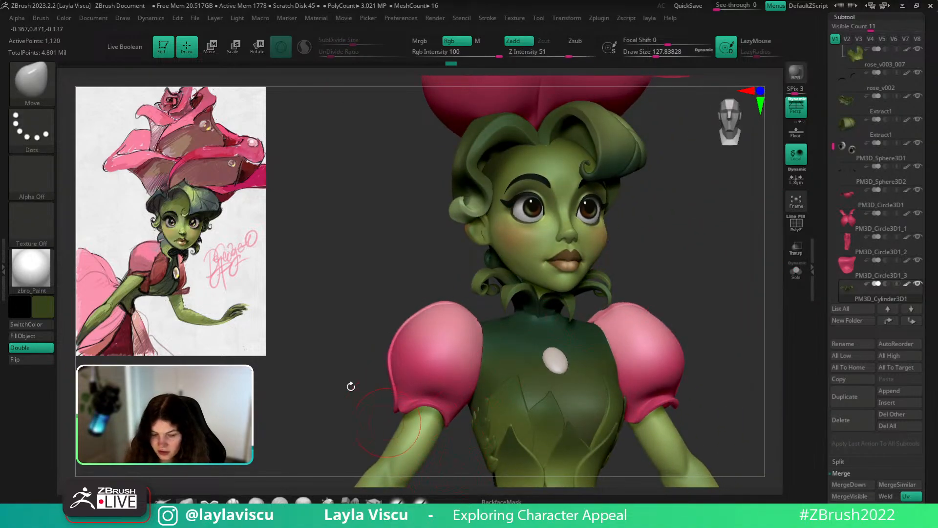
Adjust the collar leaves on the character's left with the Move brush at a draw size of about 136.
left_click(41, 18)
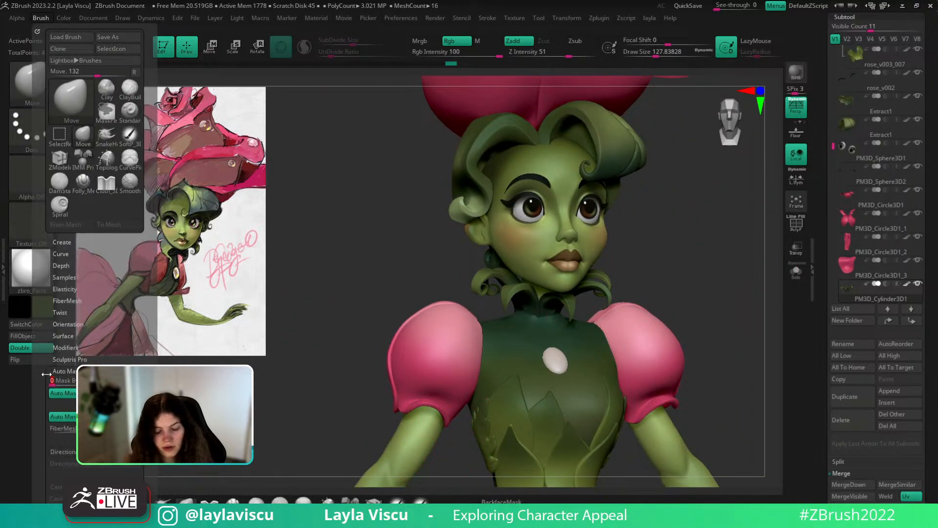
right_click_drag(666, 254, 690, 281, "ctrl")
key("s")
left_click_drag(660, 306, 660, 305)
left_click_drag(650, 297, 641, 307)
right_click_drag(647, 300, 660, 208, "ctrl")
right_click_drag(733, 278, 711, 281)
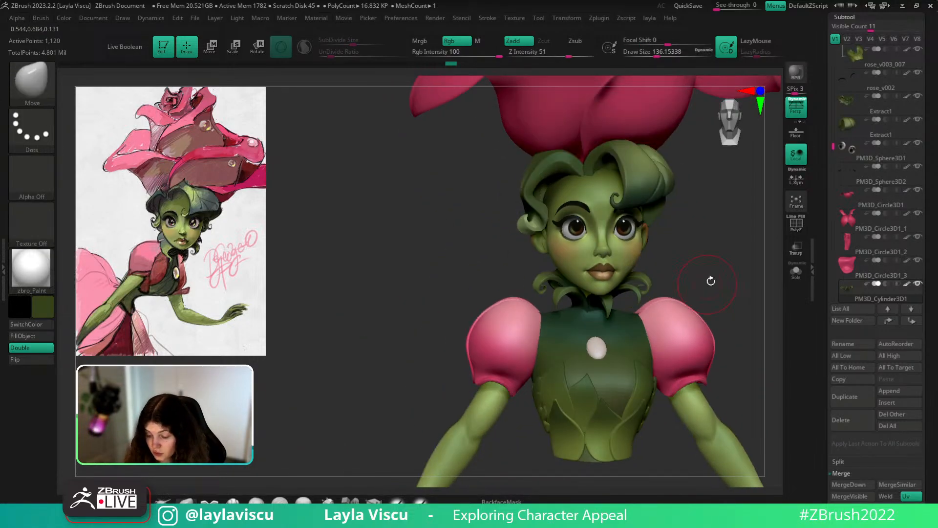
Refine the curve of the side collar leaf below the jaw with the Move brush at draw sizes 112 and about 158.
right_click_drag(637, 277, 622, 291, "ctrl")
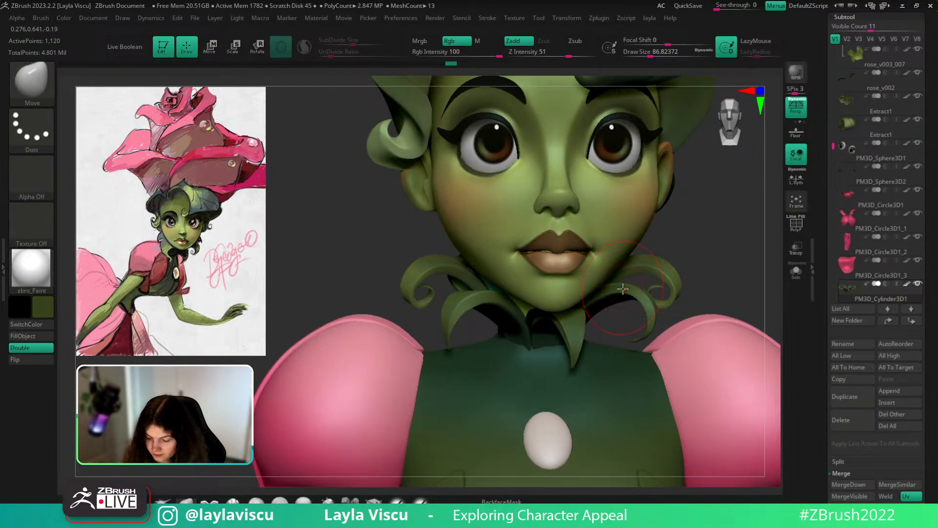
key("s")
left_click_drag(623, 289, 626, 289)
right_click_drag(733, 262, 721, 236, "ctrl")
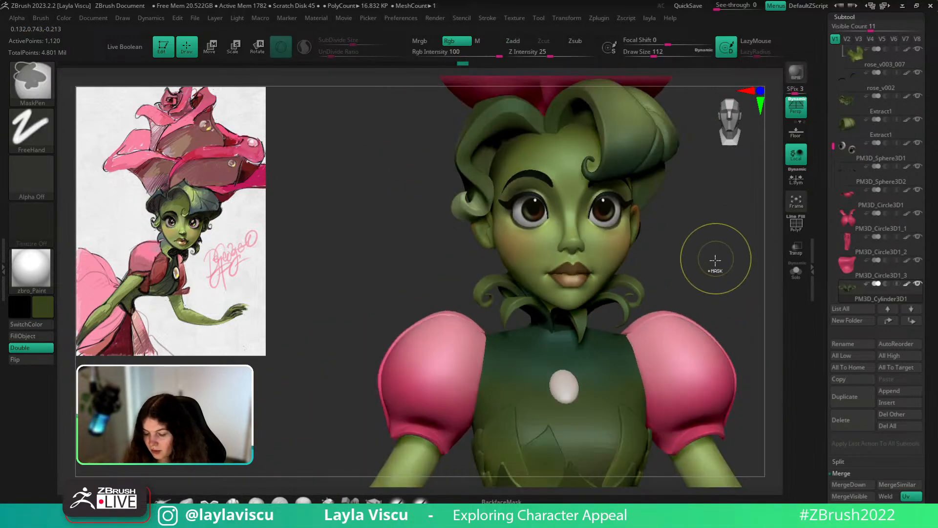
key("s")
left_click_drag(624, 304, 622, 308)
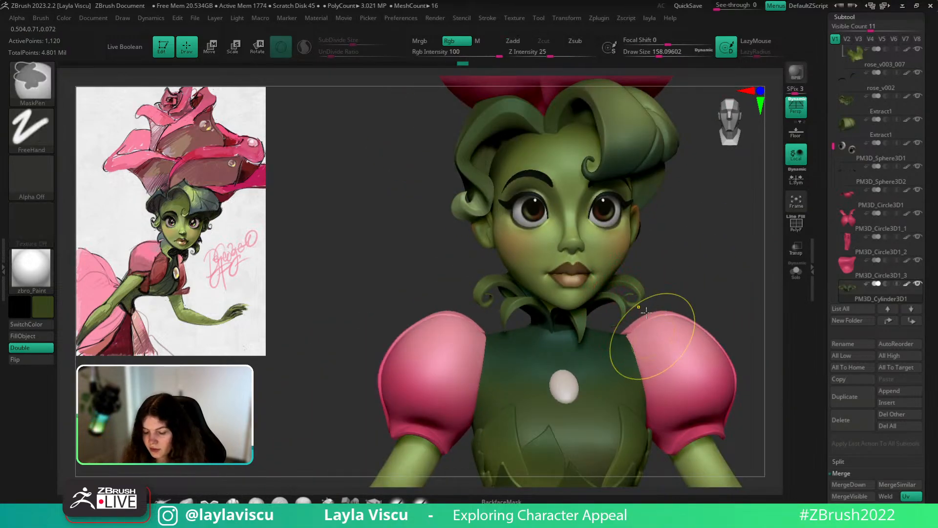
Reshape the curling side leaves of the isolated collar with the Move brush at draw sizes of about 87 and 46.
mouse_move(666, 329)
right_mouse_down("ctrl")
mouse_move(676, 272)
mouse_move(652, 264)
right_mouse_up("ctrl")
left_click(796, 272)
key("f")
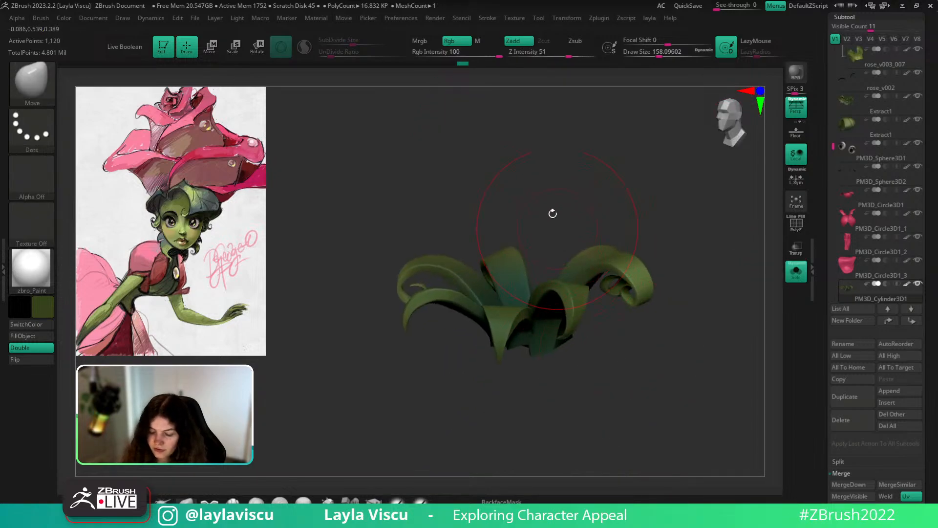
right_click_drag(551, 211, 669, 247)
key("s")
left_click_drag(638, 300, 629, 300)
right_click_drag(635, 241, 651, 299)
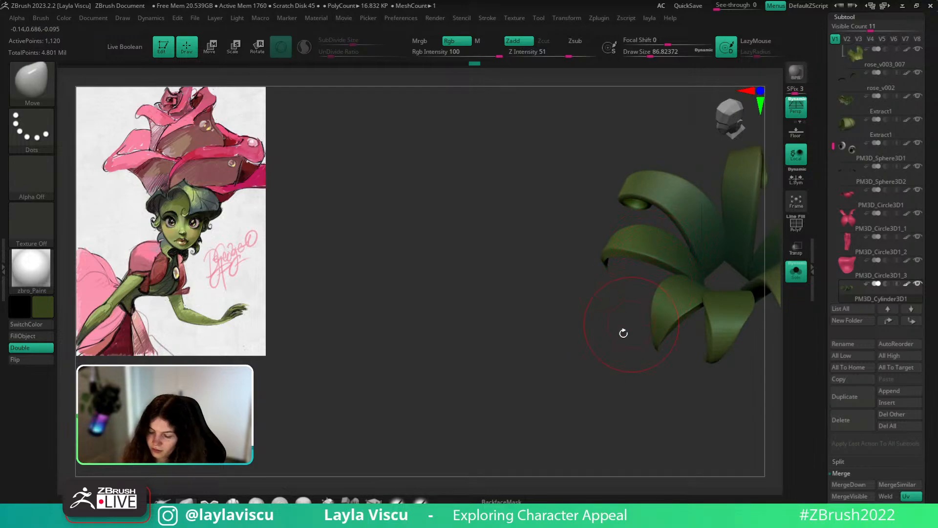
mouse_move(623, 332)
right_mouse_down()
mouse_move(728, 194)
mouse_move(623, 280)
right_mouse_up()
key("s")
left_click_drag(552, 307, 544, 308)
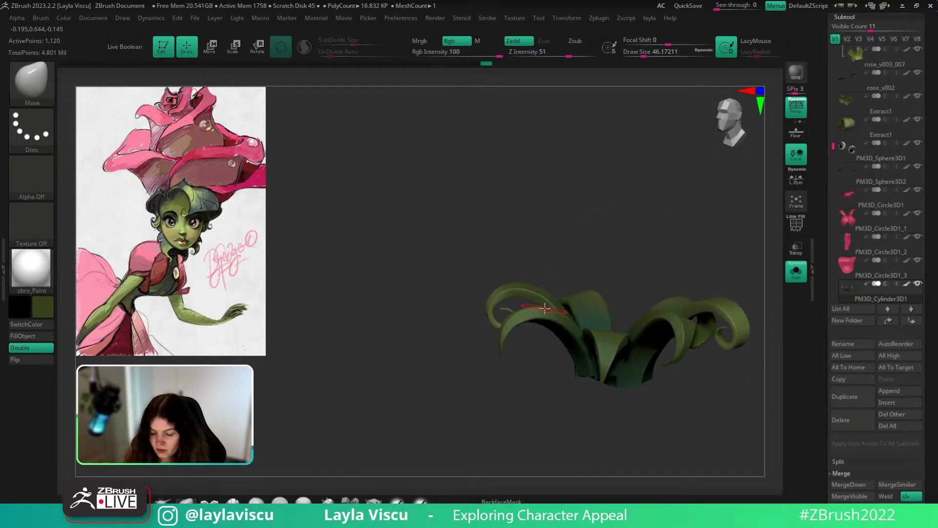
left_click(796, 272)
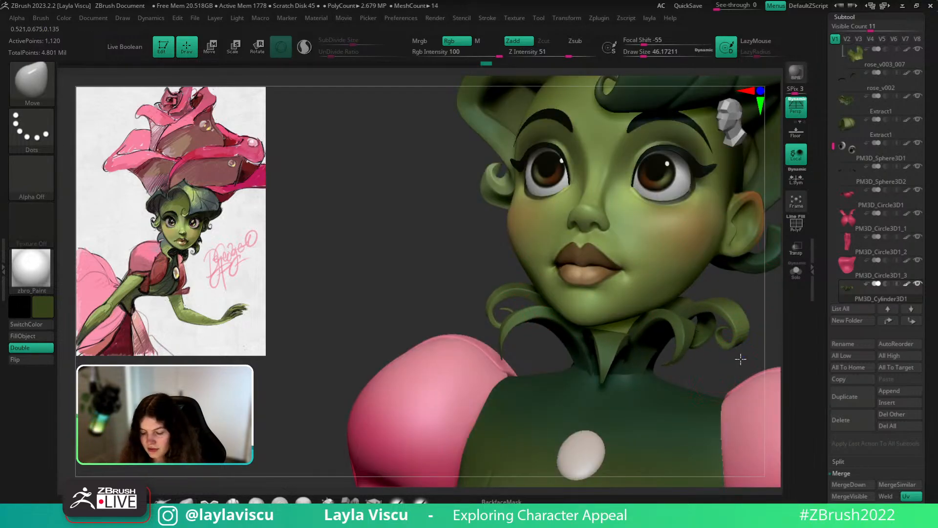
Examine the adjusted collar on the full character from the front, back and side.
right_click_drag(756, 353, 760, 356, "shift")
right_click_drag(760, 356, 688, 307, "alt")
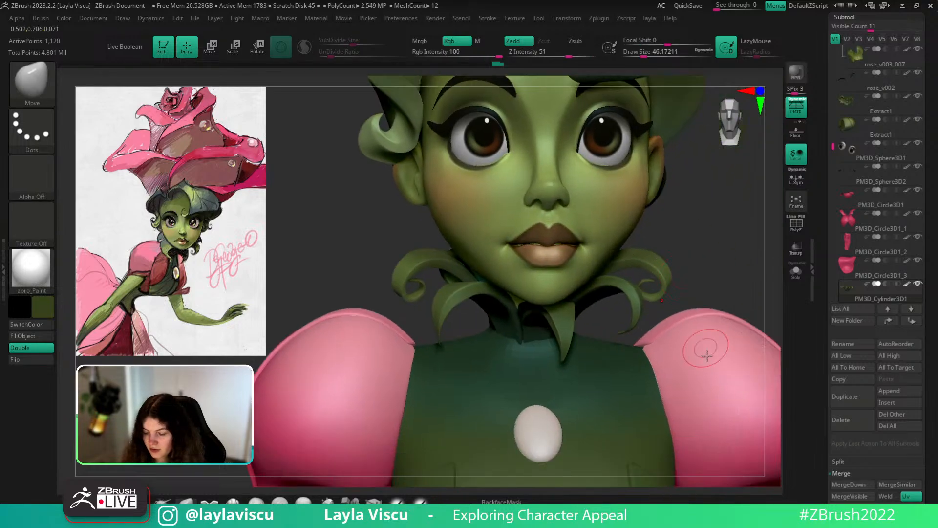
mouse_move(706, 350)
right_mouse_down("ctrl")
mouse_move(703, 292)
mouse_move(689, 295)
right_mouse_up("ctrl")
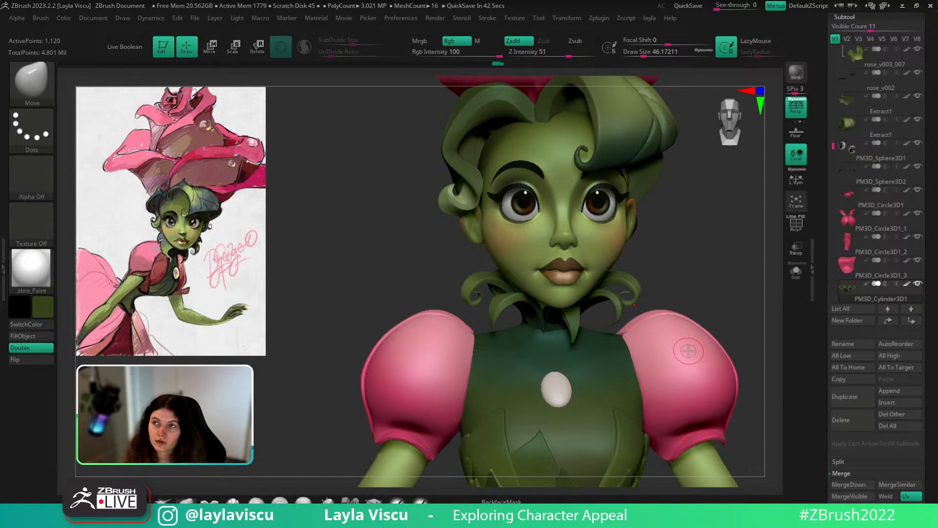
left_click_drag(698, 270, 469, 276)
right_click_drag(589, 327, 598, 278, "ctrl")
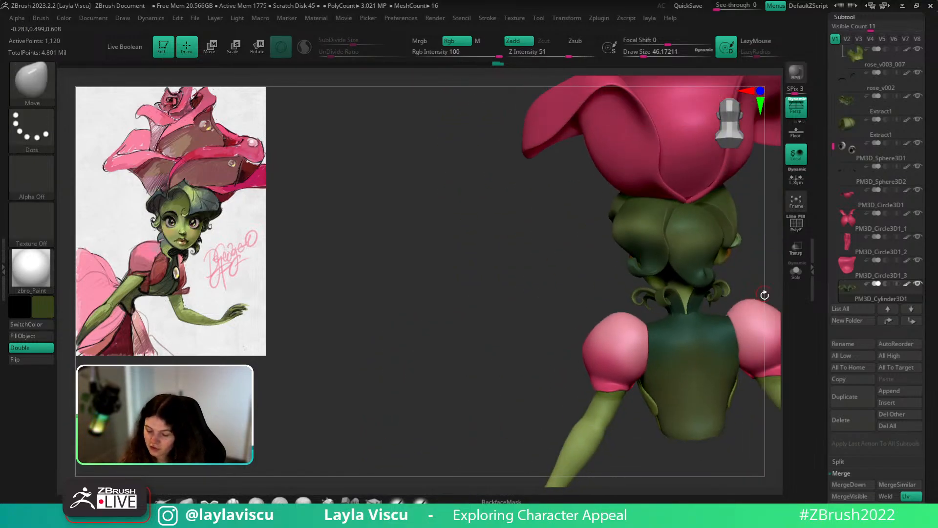
mouse_move(743, 269)
left_mouse_down()
mouse_move(681, 266)
mouse_move(725, 277)
mouse_move(658, 287)
mouse_move(653, 308)
mouse_move(683, 281)
left_mouse_up()
mouse_move(650, 294)
right_mouse_down("ctrl")
mouse_move(634, 348)
mouse_move(667, 290)
right_mouse_up("ctrl")
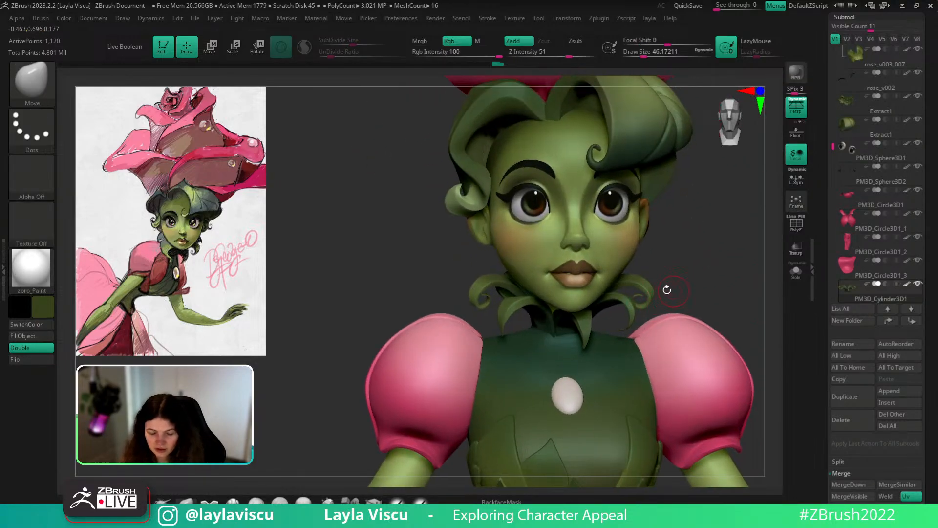
right_click_drag(635, 352, 676, 293, "ctrl")
left_click_drag(682, 292, 720, 275)
Refine the tip of the curved side leaf on the isolated collar with the Move brush at draw size 28.75.
key("s")
left_click_drag(634, 324, 639, 322)
left_click(797, 272)
right_click_drag(625, 351, 637, 358, "ctrl")
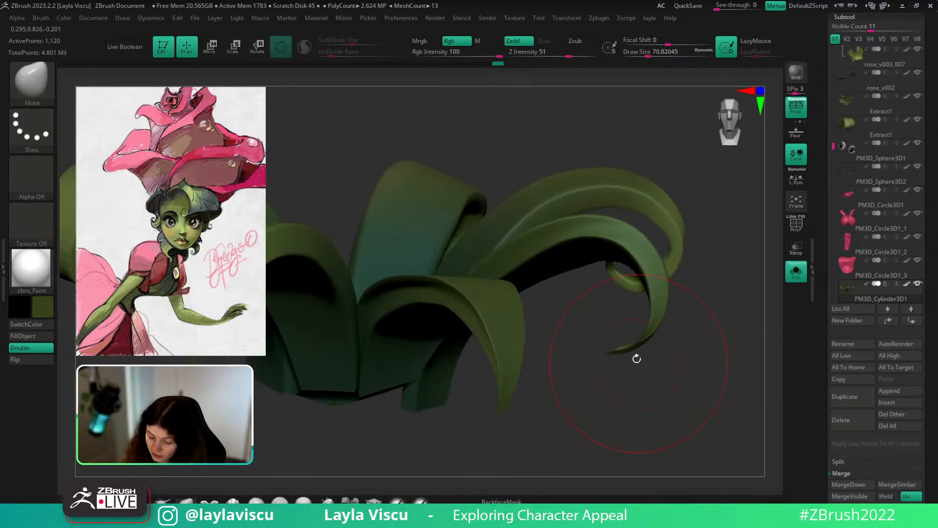
key("s")
mouse_move(634, 358)
left_mouse_down()
mouse_move(626, 358)
mouse_move(646, 330)
mouse_move(635, 341)
left_mouse_up()
key("ctrl+z")
key("ctrl+z")
mouse_move(604, 358)
right_mouse_down()
mouse_move(648, 311)
mouse_move(650, 237)
right_mouse_up()
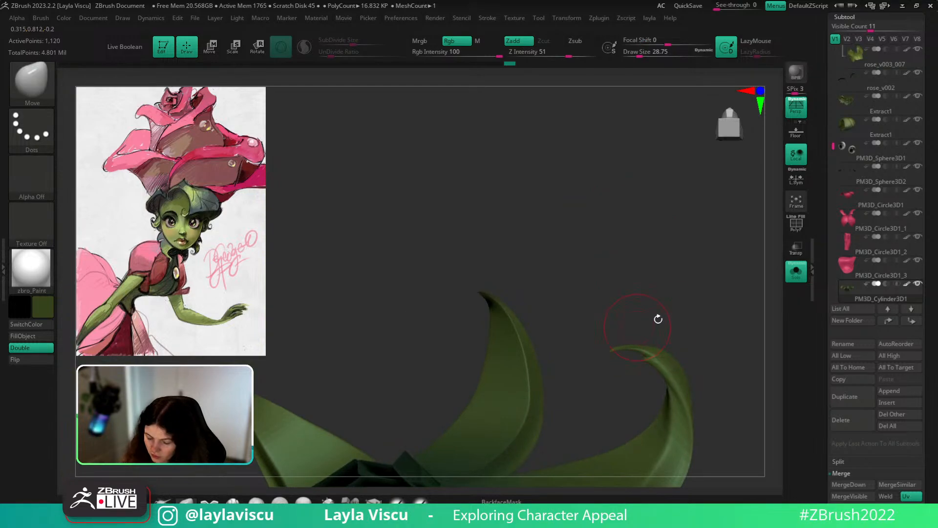
right_click_drag(658, 319, 733, 328)
left_click(796, 272)
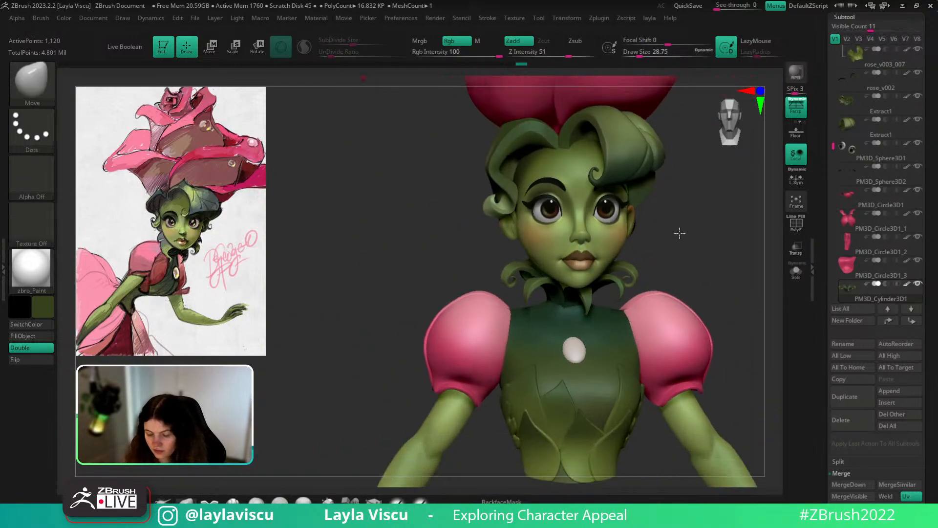
Inspect the green torso in isolation and its geometry settings, and show the polyframe on the bodice leaves.
left_click(611, 331, "alt")
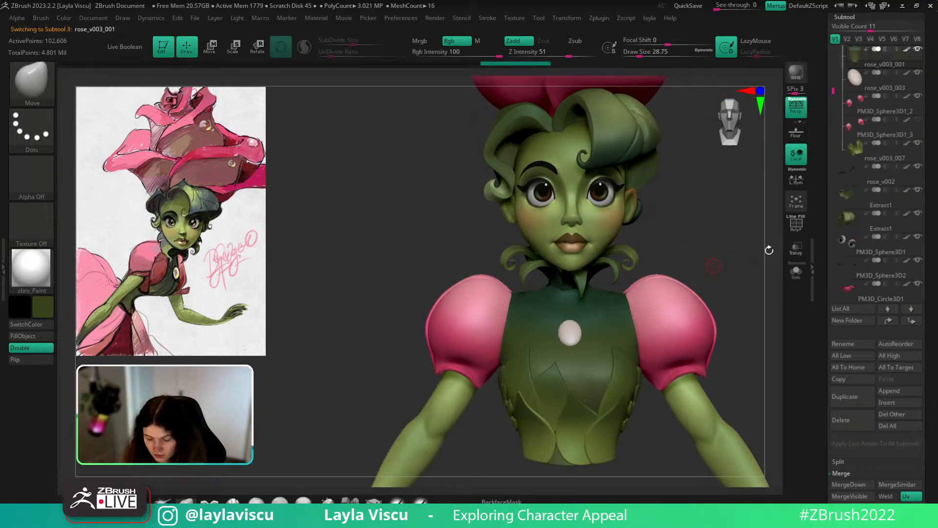
key("s")
left_click_drag(620, 334, 643, 334)
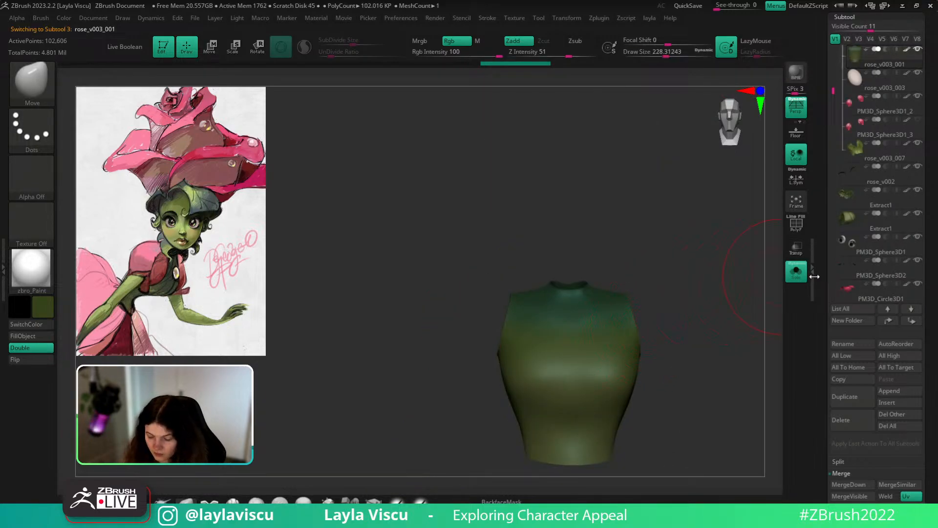
left_click(799, 274)
scroll(860, 343, "down", 5)
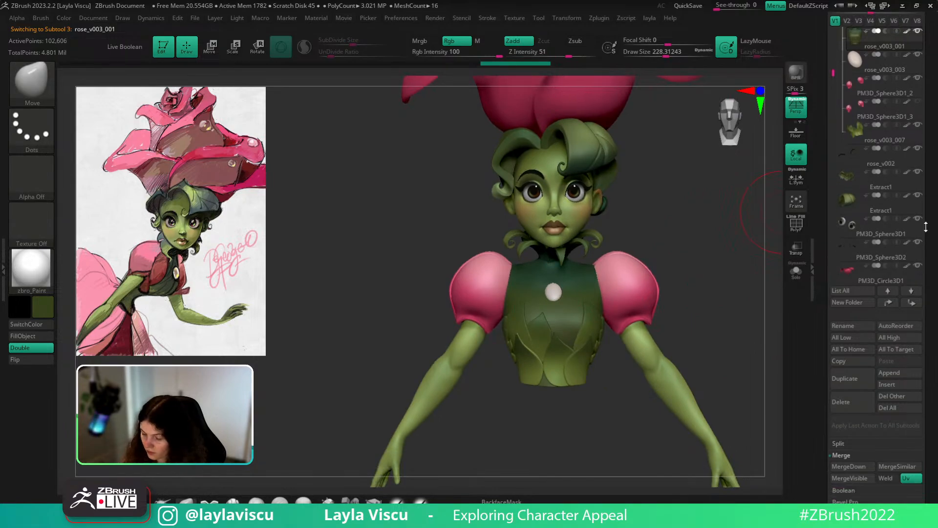
left_click(848, 398)
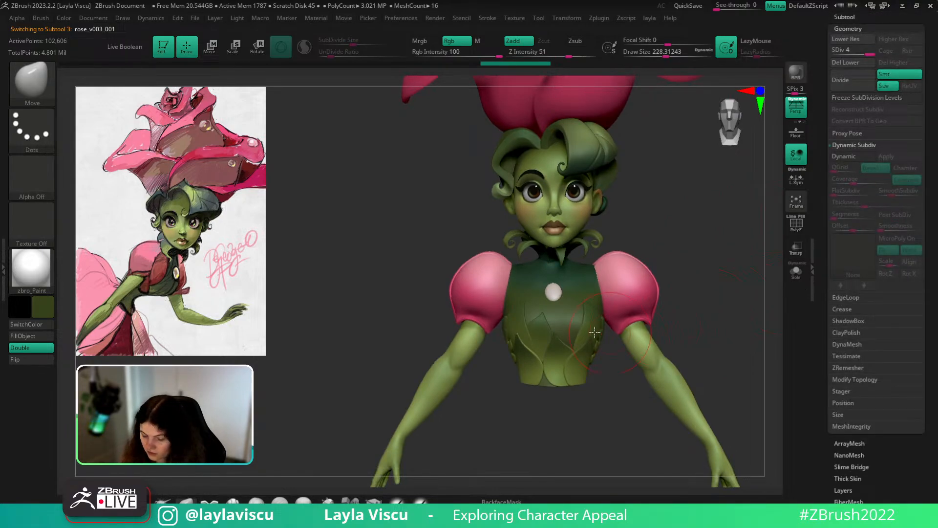
left_click_drag(619, 344, 593, 347)
key("shift+f")
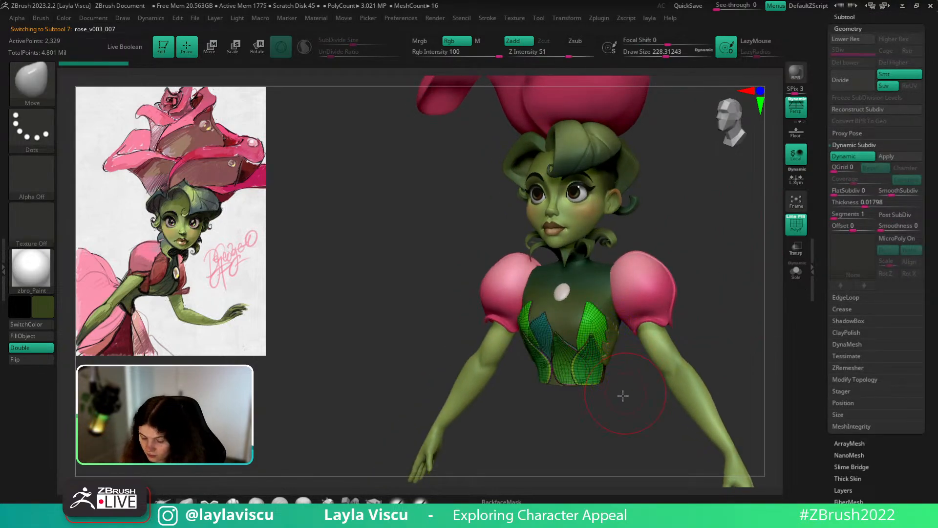
Select the bodice leaves rose_v003_007 and subdivide them to subdivision level 4.
left_click_drag(622, 394, 618, 371)
left_click(621, 347, "alt")
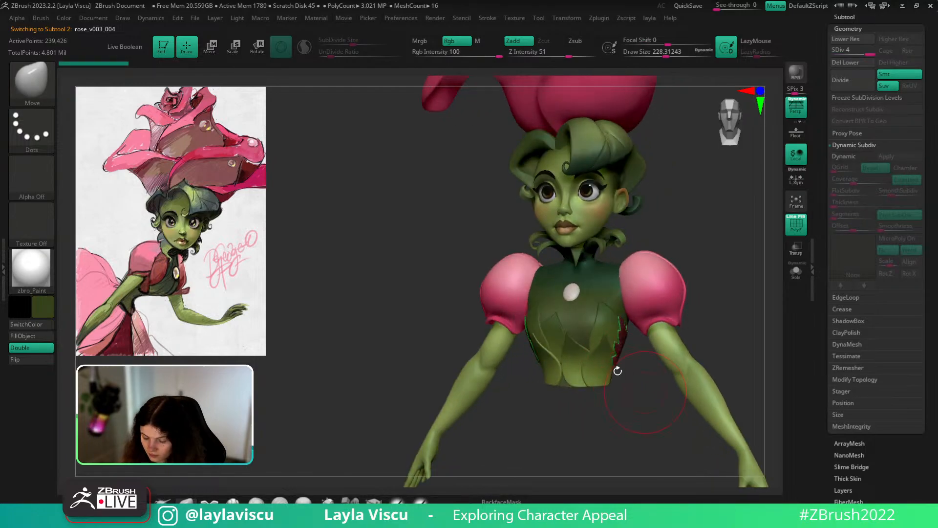
left_click(602, 376, "alt")
key("ctrl")
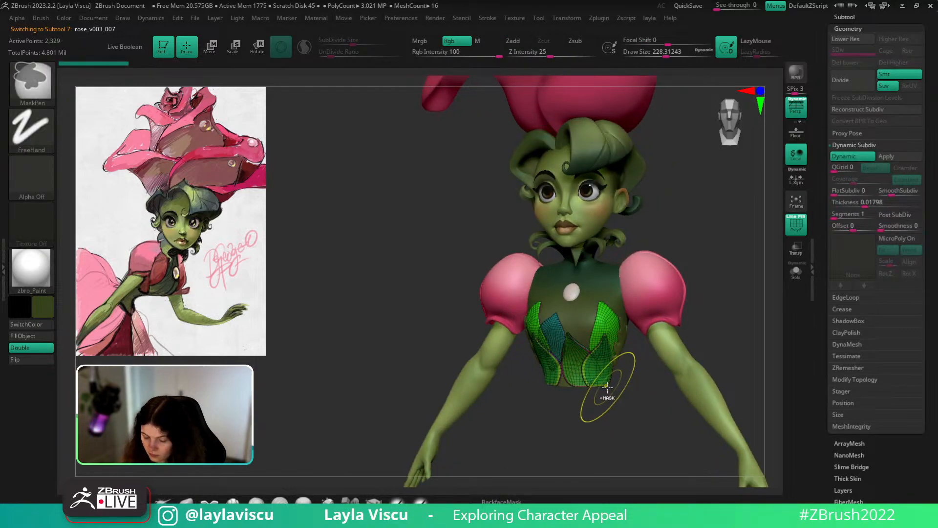
key("ctrl+d")
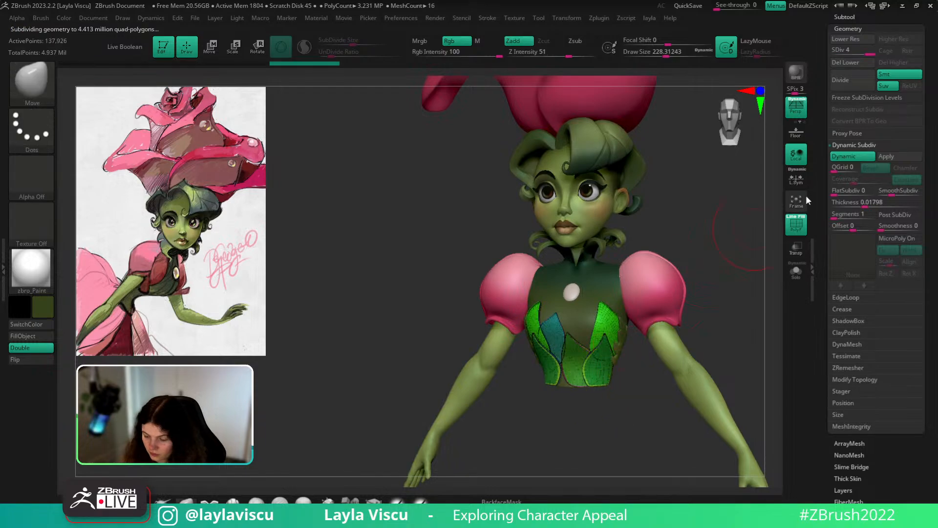
key("ctrl+d")
Place the torso rose_v003_001 directly above the bodice leaves rose_v003_007 and merge the two subtools.
left_click(844, 16)
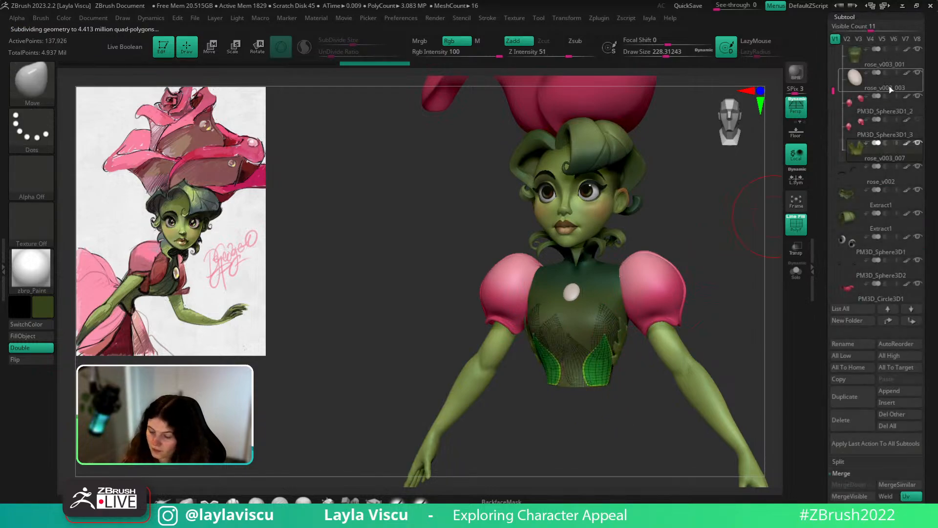
left_click(882, 57)
scroll(905, 177, "down", 4)
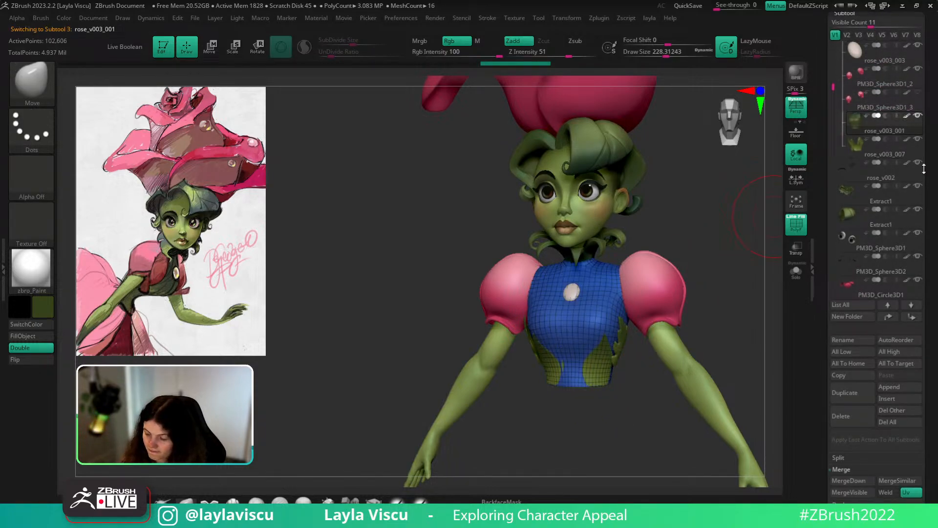
left_click(848, 383)
left_click(765, 398)
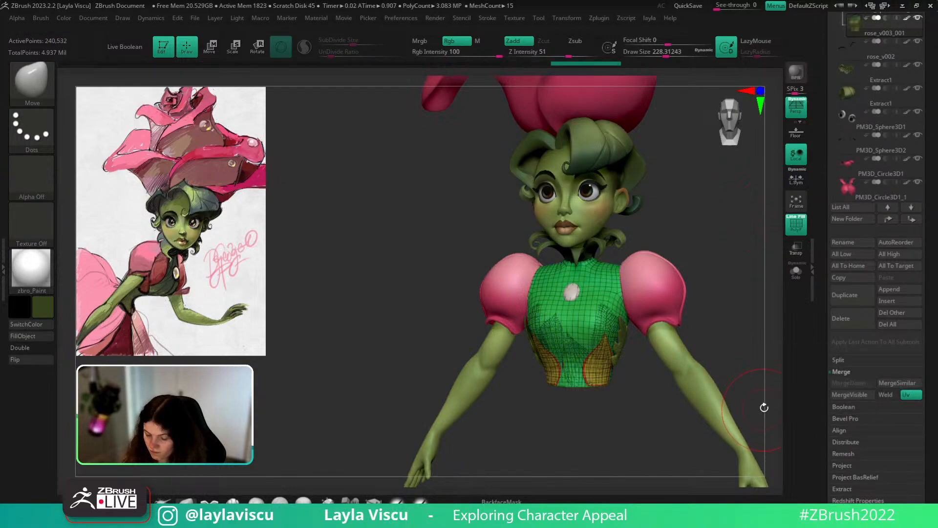
key("shift+f")
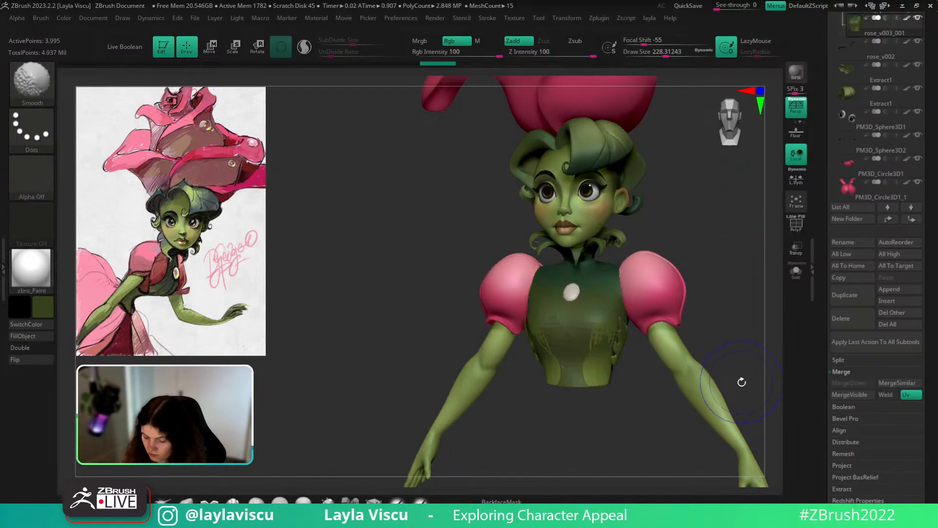
Reorder the subtools so rose_v003_004 sits below the merged torso rose_v003_001, and merge it into the torso.
left_click(886, 34)
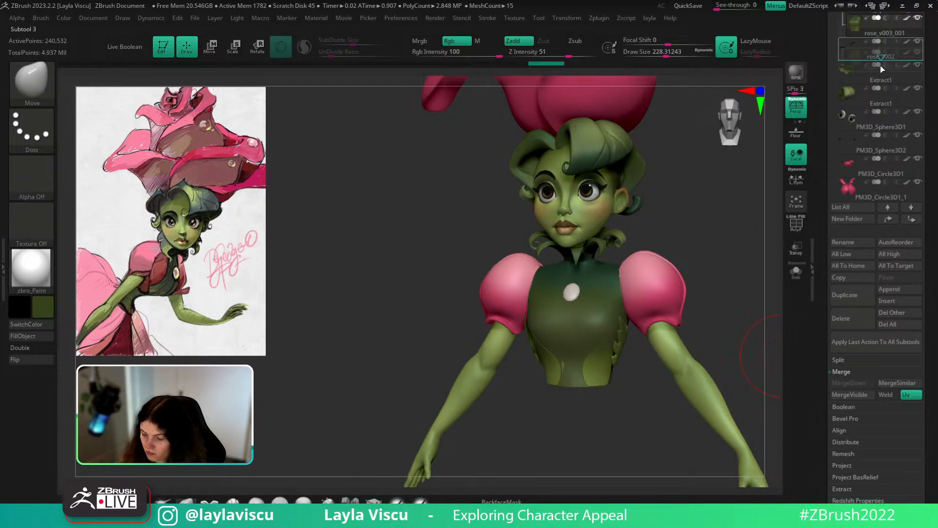
left_click(874, 80)
left_click_drag(924, 62, 913, 131)
key("shift+f")
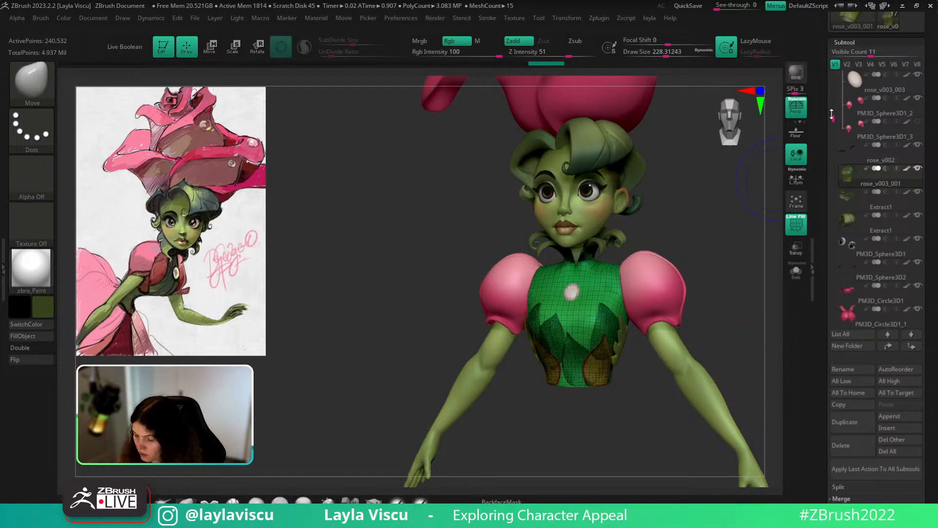
left_click_drag(834, 118, 835, 66)
left_click_drag(883, 154, 929, 161)
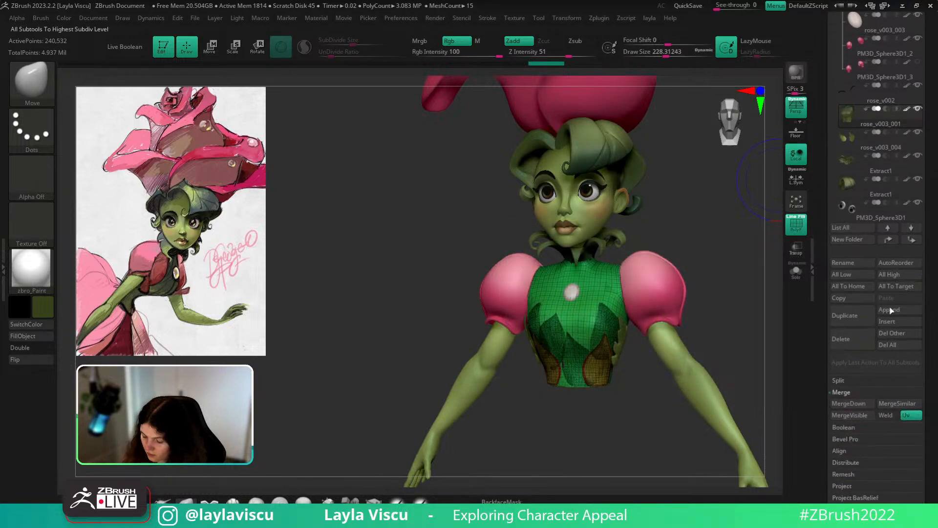
left_click(857, 405)
left_click(764, 425)
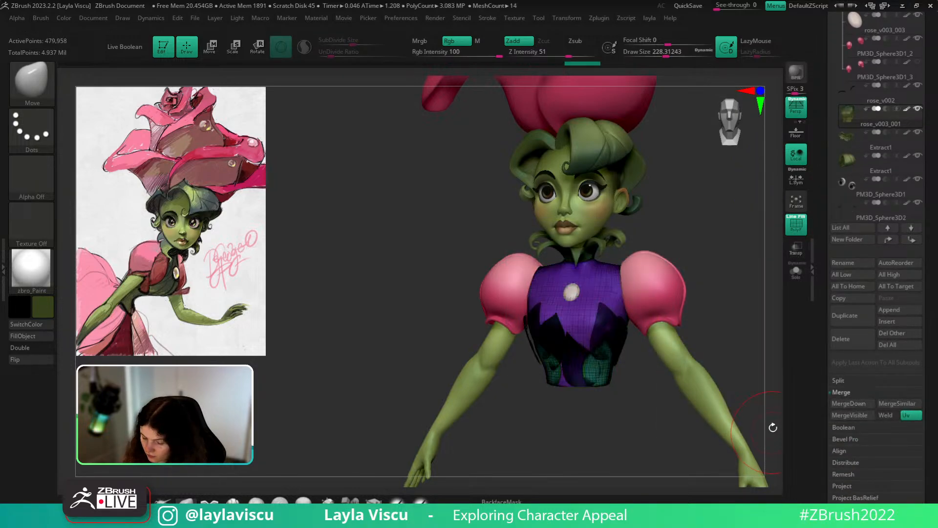
Isolate the merged bodice with its polyframe shown and check the leaf polygroups by temporarily hiding the torso shell.
key("shift+f")
left_click(797, 275)
right_click_drag(623, 342, 645, 381, "ctrl")
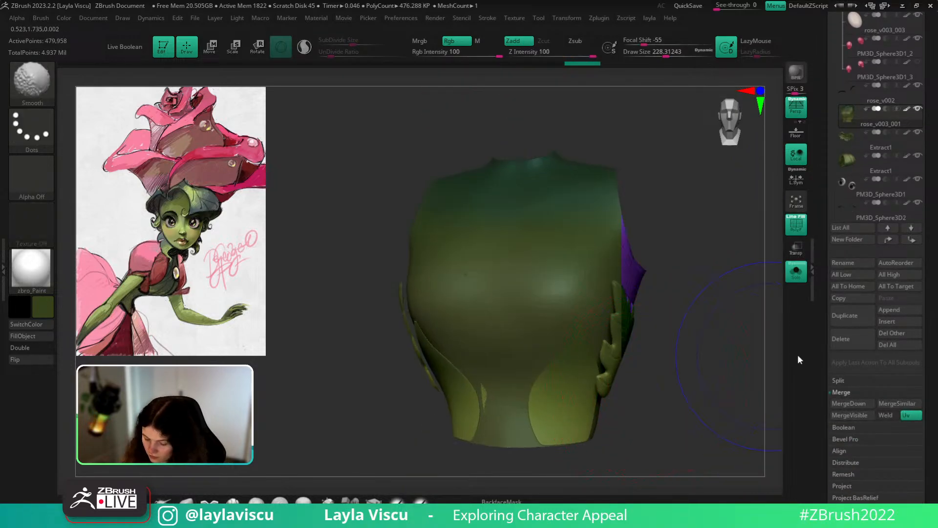
key("shift+f")
left_click_drag(933, 358, 903, 280)
left_click(851, 249)
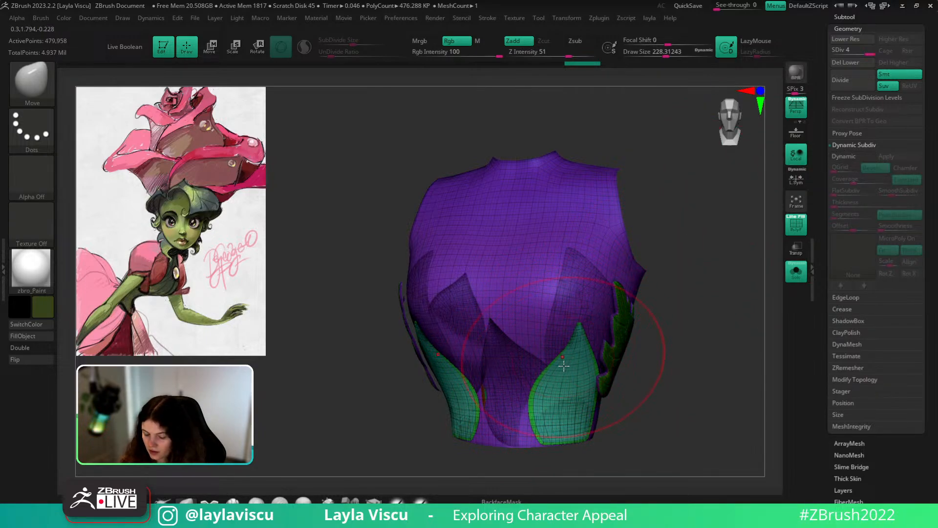
left_click(526, 253, "ctrl+shift")
left_click(526, 254, "ctrl+shift")
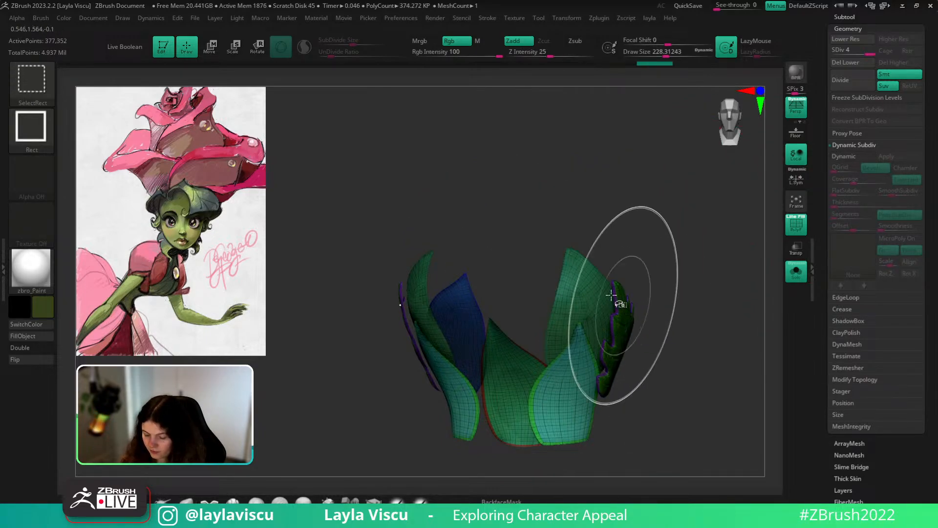
left_click(666, 247, "ctrl+shift")
Turn on double-sided display for the merged bodice and check its leaves from the side and front.
left_click_drag(733, 284, 672, 289)
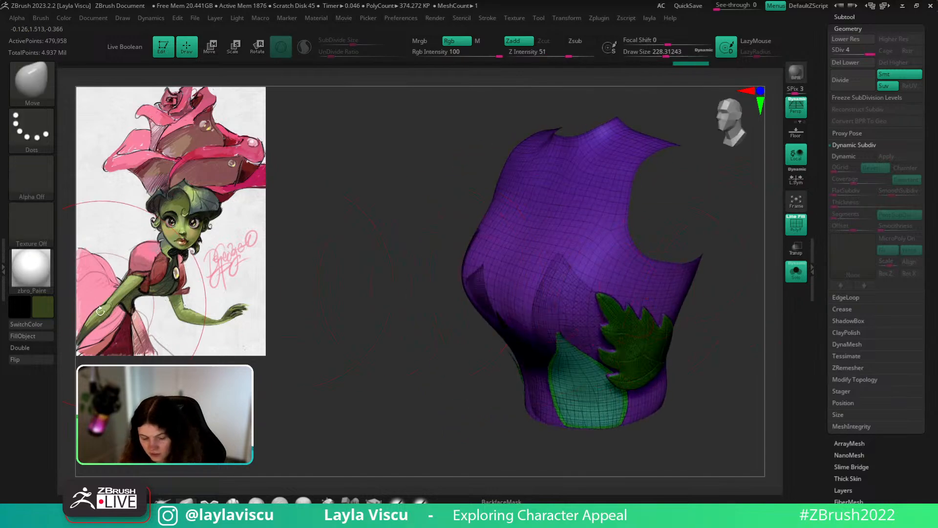
left_click(37, 349)
left_click_drag(721, 370, 587, 367)
right_click_drag(490, 204, 492, 331, "ctrl")
left_click_drag(562, 293, 656, 282)
right_click_drag(656, 282, 656, 348, "ctrl")
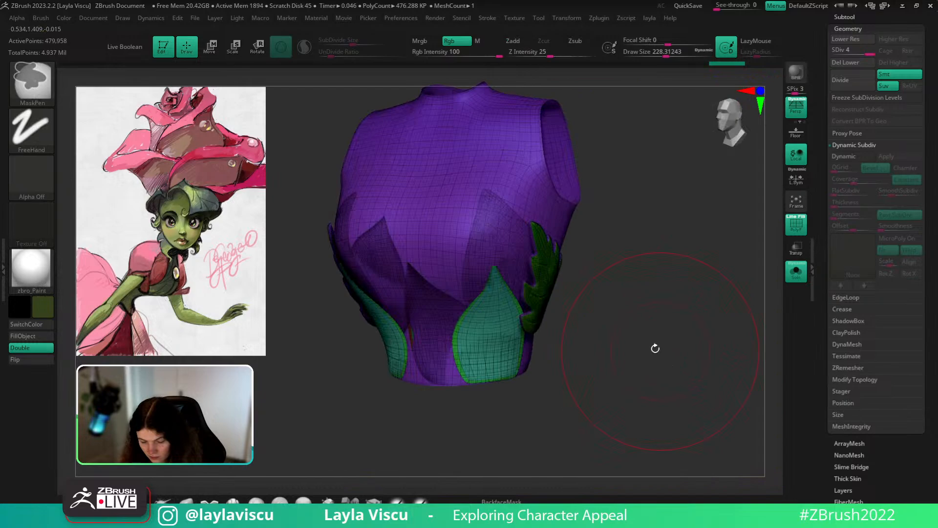
Isolate the jagged side leaves, delete their lower subdivision levels, and split the hidden bodice geometry into a separate subtool.
left_click(550, 280, "ctrl+shift")
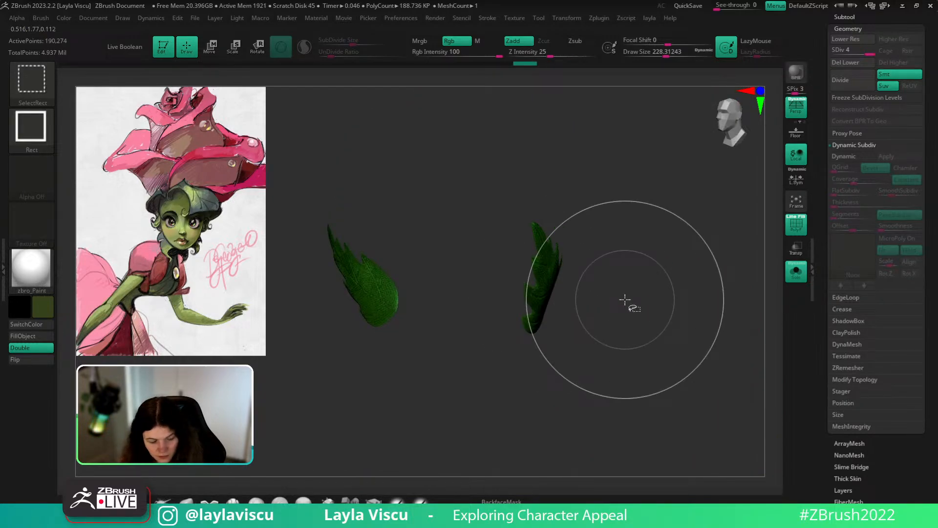
key("ctrl+shift+x")
key("1")
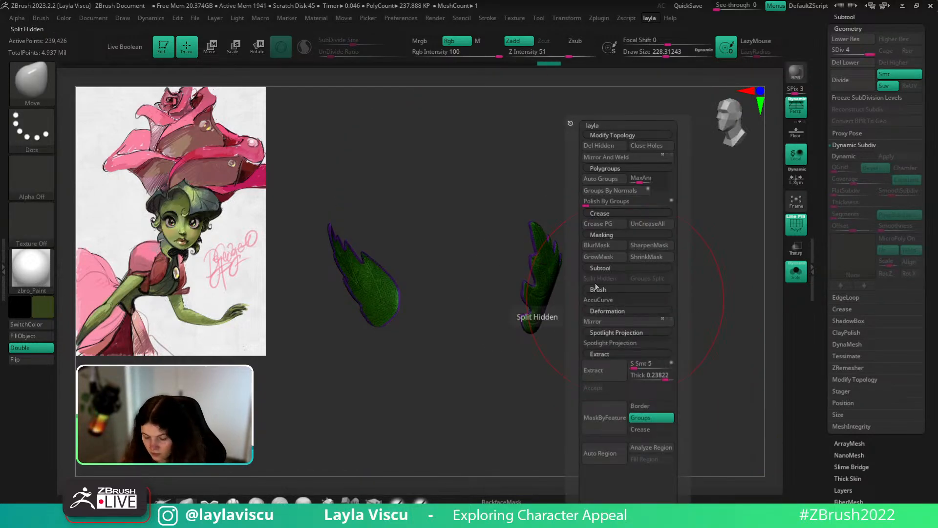
left_click(846, 64)
key("1")
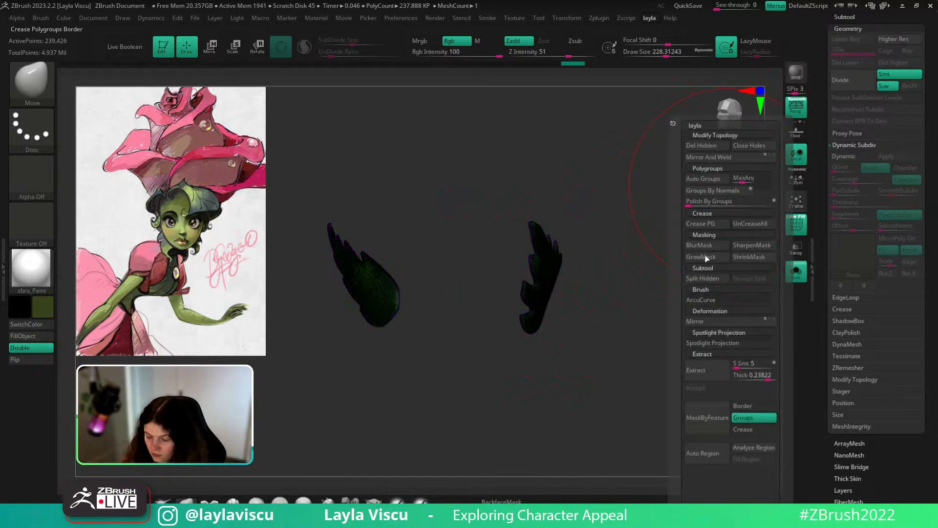
left_click(701, 286)
Select and isolate the remaining bodice rose_v003_002, and reconstruct its lower subdivision levels as far as possible.
left_click(795, 272)
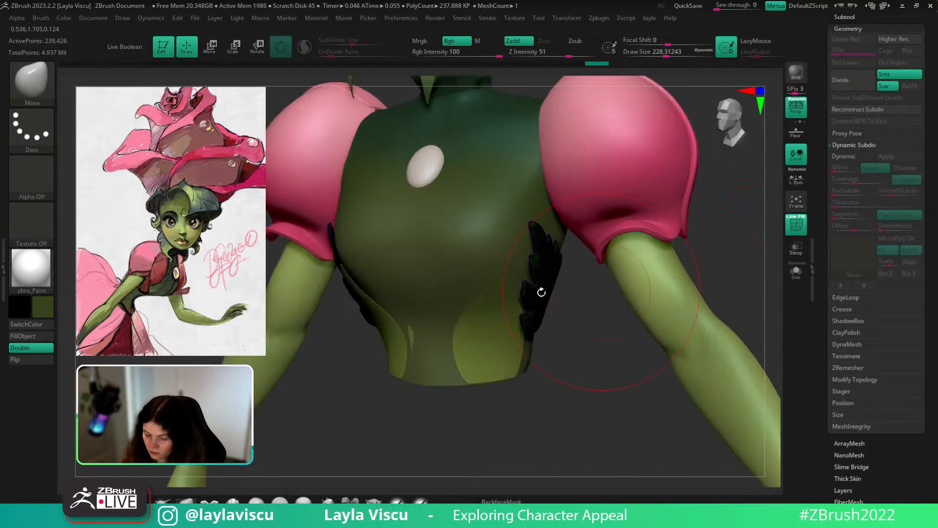
left_click(480, 294, "alt")
left_click(795, 272)
right_click_drag(552, 249, 597, 224, "ctrl")
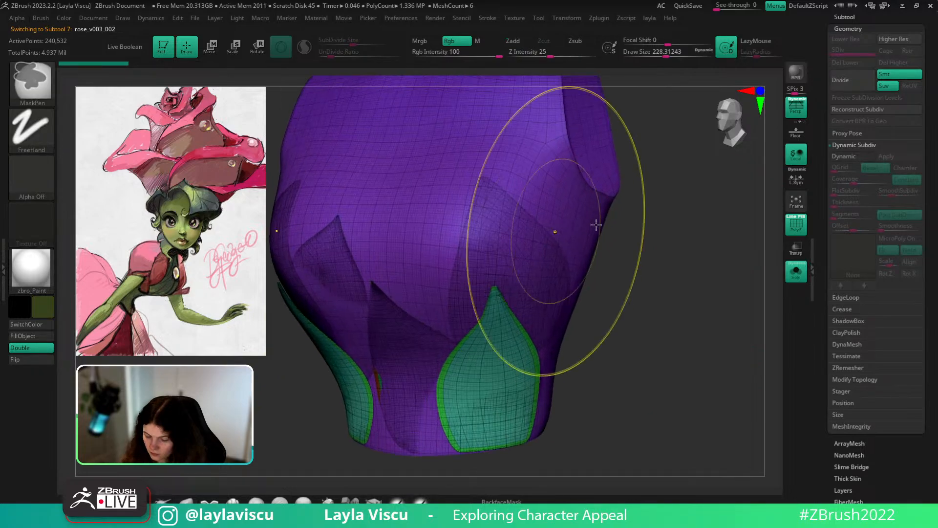
left_click(853, 110)
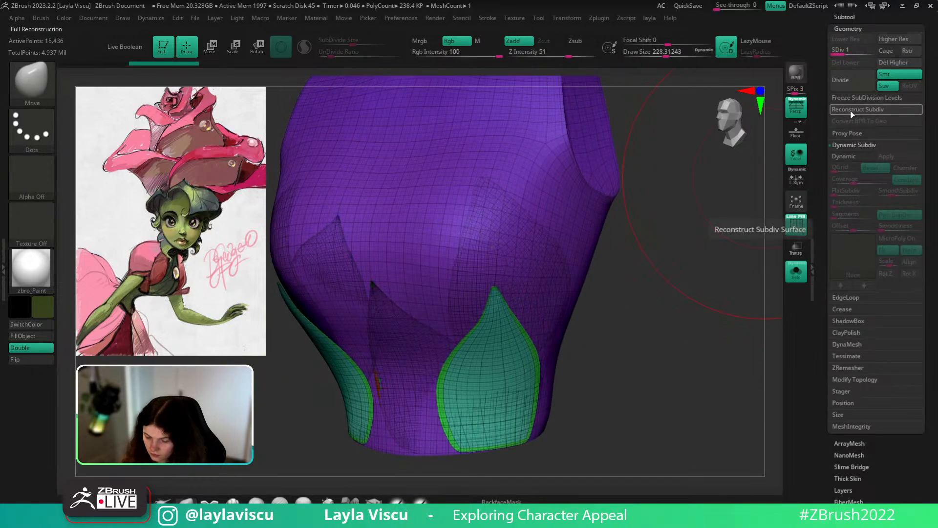
left_click(852, 111)
left_click(852, 110)
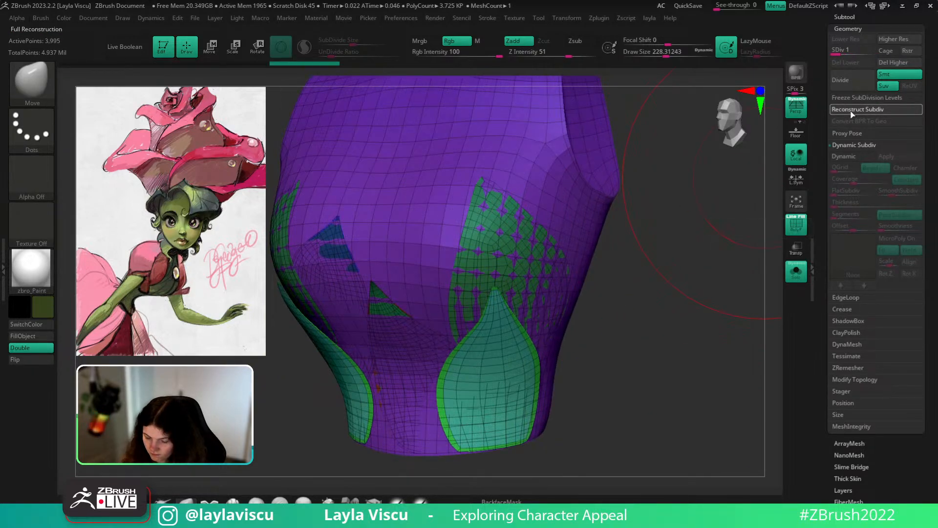
Compare the reconstructed bodice with and without polyframe, and delete its higher subdivision levels.
right_click_drag(681, 254, 576, 251, "ctrl")
key("shift+f")
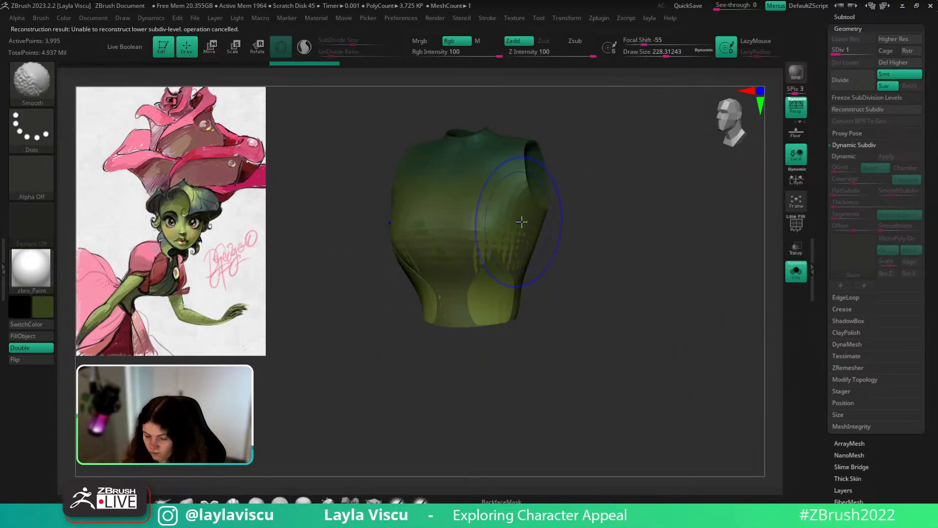
key("shift+f")
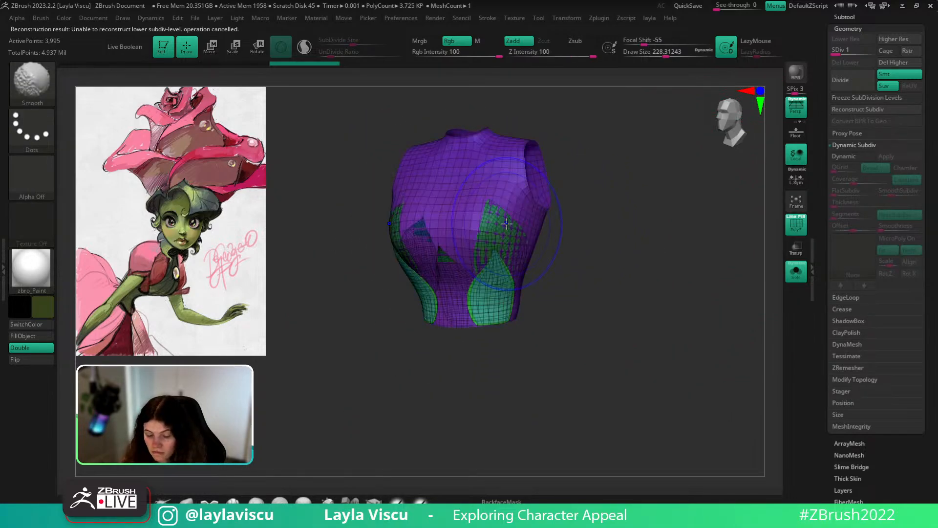
left_click(892, 62)
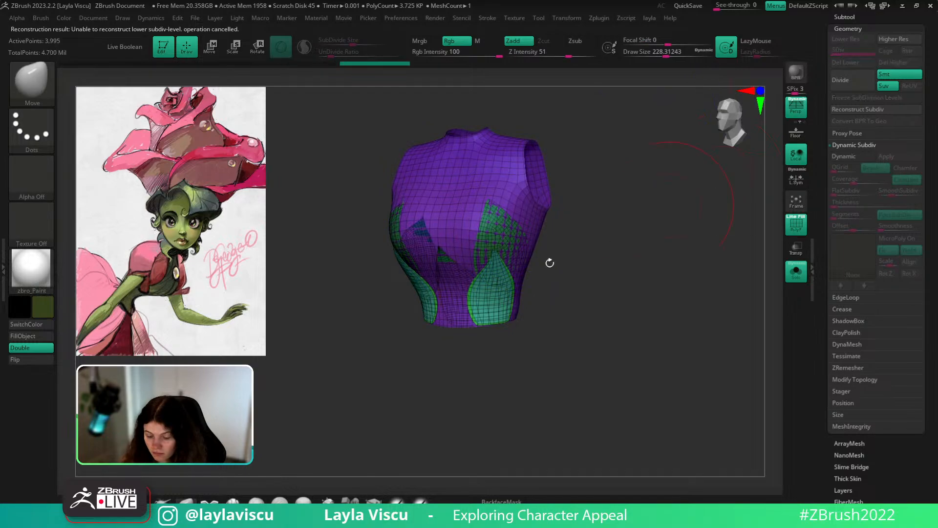
Isolate the bodice leaves by hiding the torso shell, and assign them all to one new polygroup.
left_click(457, 210, "ctrl+shift")
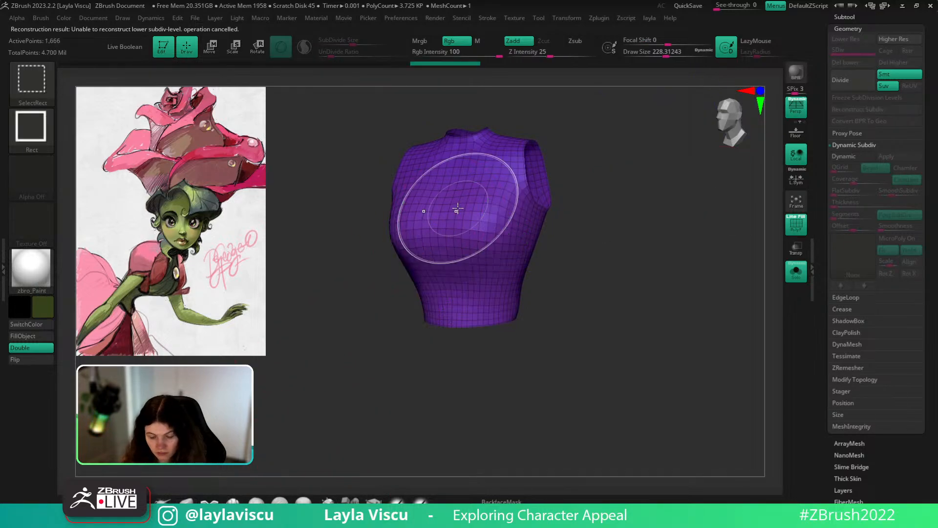
left_click_drag(602, 224, 610, 245, "ctrl+shift")
key("ctrl+w")
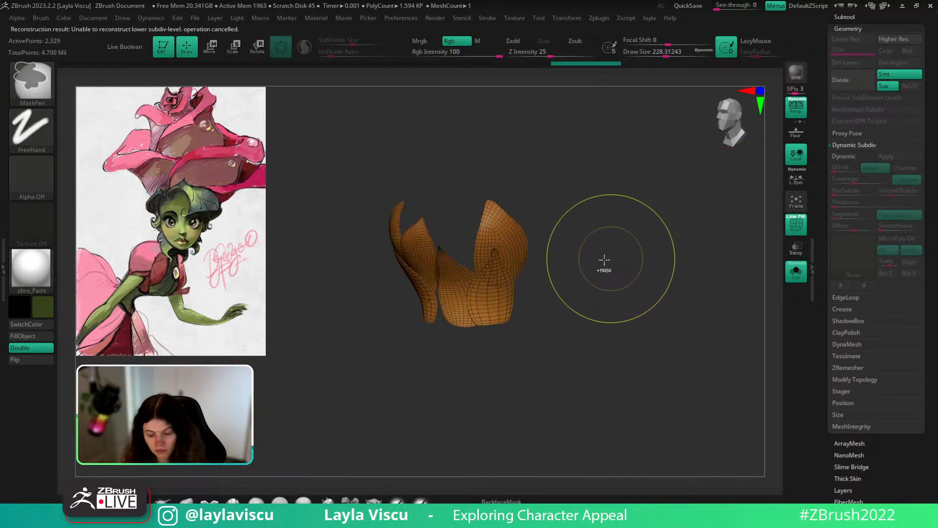
Unhide the torso and thicken all bodice leaves outward with the ZModeler polygon action Extrude targeting Polygroup All.
left_click(383, 503)
right_click_drag(484, 235, 648, 371, "ctrl")
left_click(648, 372, "ctrl+shift")
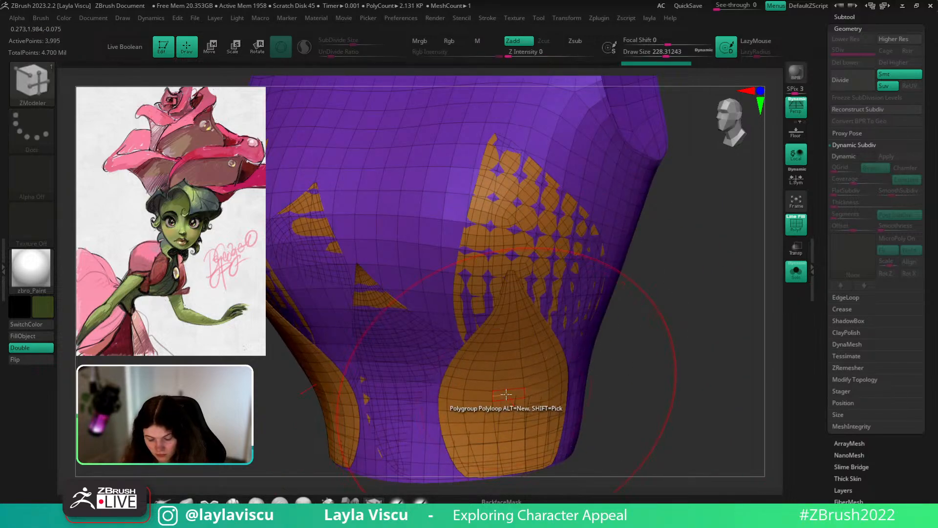
key("space")
left_click(362, 182)
left_click(589, 260)
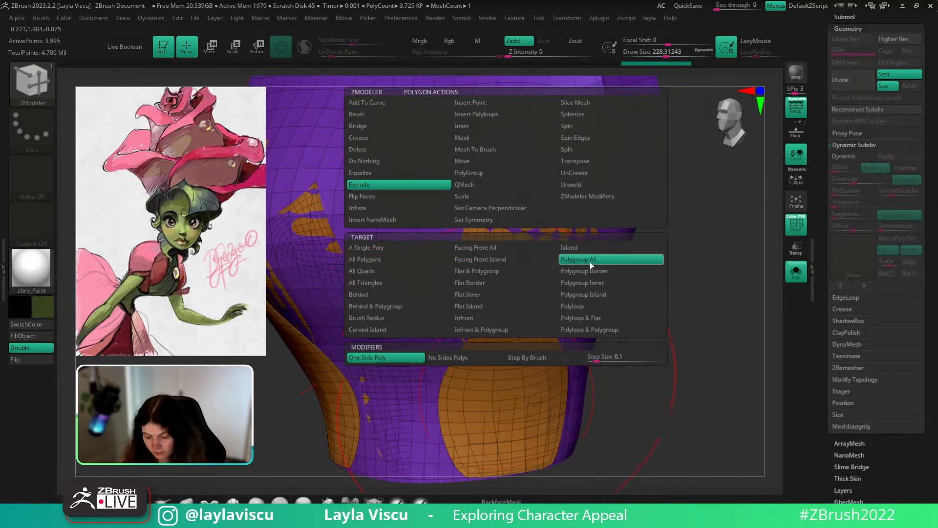
left_click_drag(542, 286, 553, 292)
key("ctrl+z")
left_click_drag(513, 372, 512, 365)
Insert ZModeler edge loops along the extruded thickness of the side leaves on the bodice.
right_click_drag(512, 365, 589, 266, "ctrl")
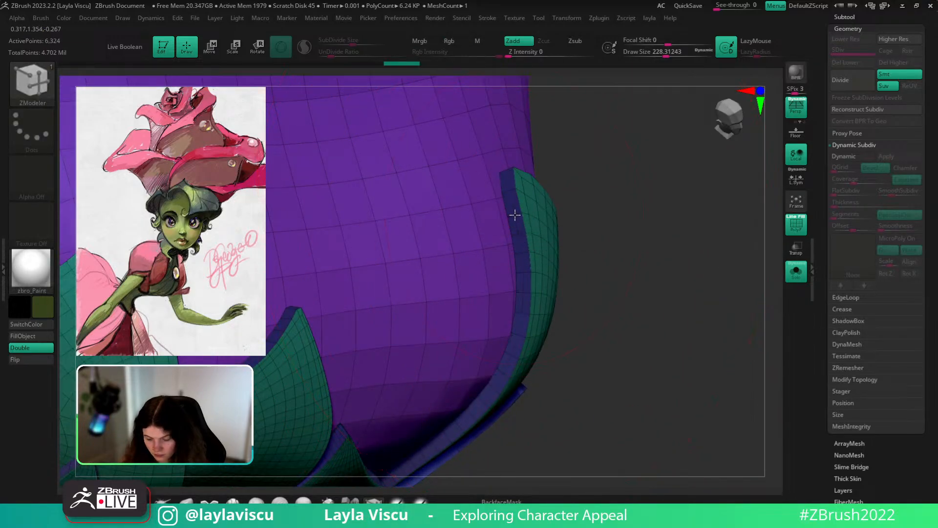
right_click_drag(620, 338, 670, 259)
right_click_drag(469, 269, 494, 317, "ctrl")
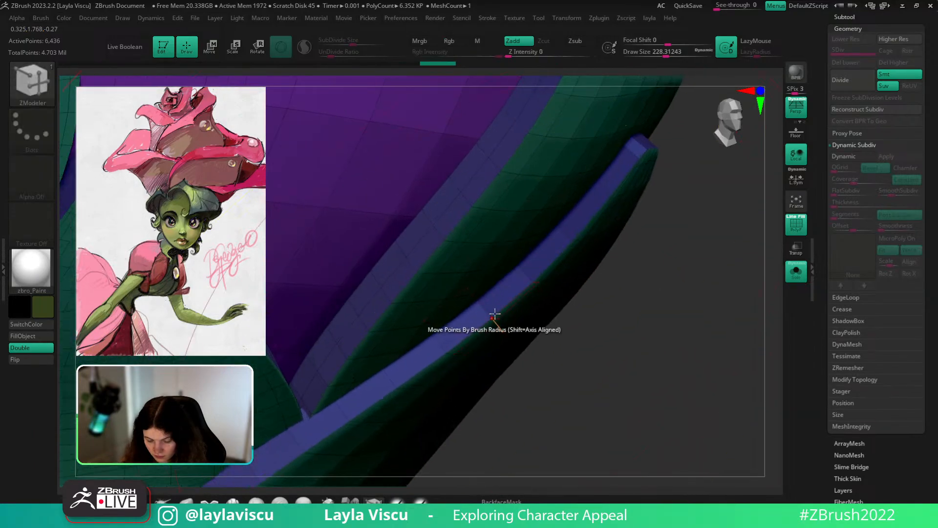
right_click_drag(572, 327, 557, 266, "ctrl")
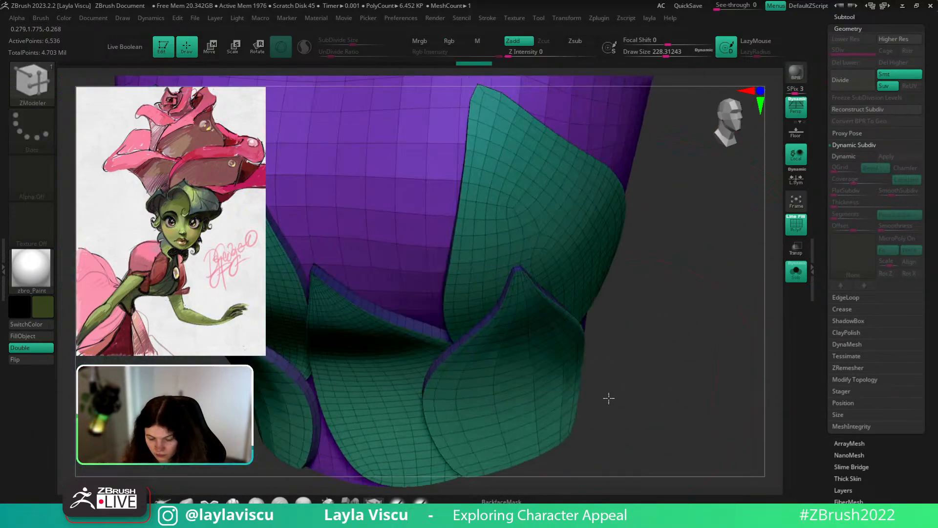
right_click_drag(608, 398, 627, 440)
mouse_move(397, 306)
right_mouse_down("ctrl")
mouse_move(391, 366)
mouse_move(356, 300)
right_mouse_up("ctrl")
right_click_drag(626, 370, 603, 410)
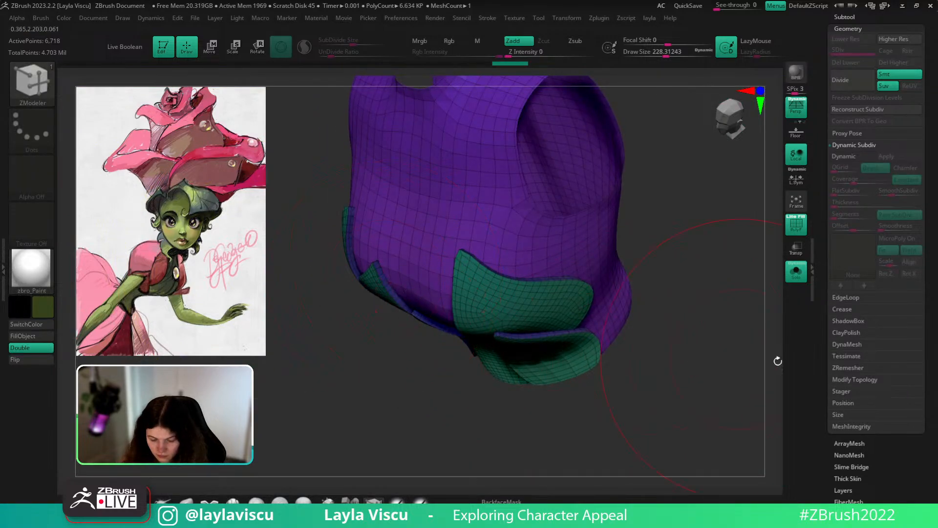
Undo the last edge loop, and insert edge loops along the thickness of the front lower leaves.
right_click_drag(777, 360, 764, 316)
key("ctrl+z")
mouse_move(707, 322)
right_mouse_down()
mouse_move(715, 306)
mouse_move(683, 331)
mouse_move(677, 379)
mouse_move(643, 367)
right_mouse_up()
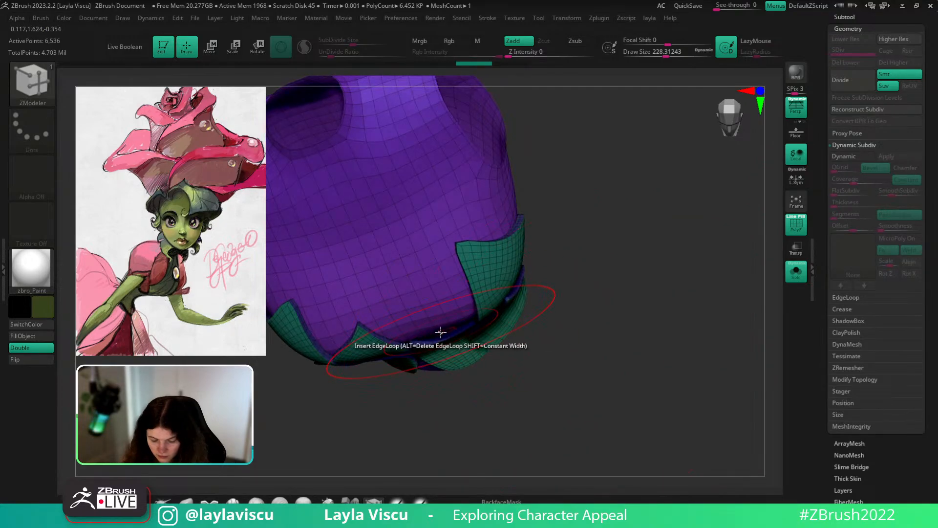
right_click_drag(428, 348, 658, 467, "ctrl")
left_click(409, 332)
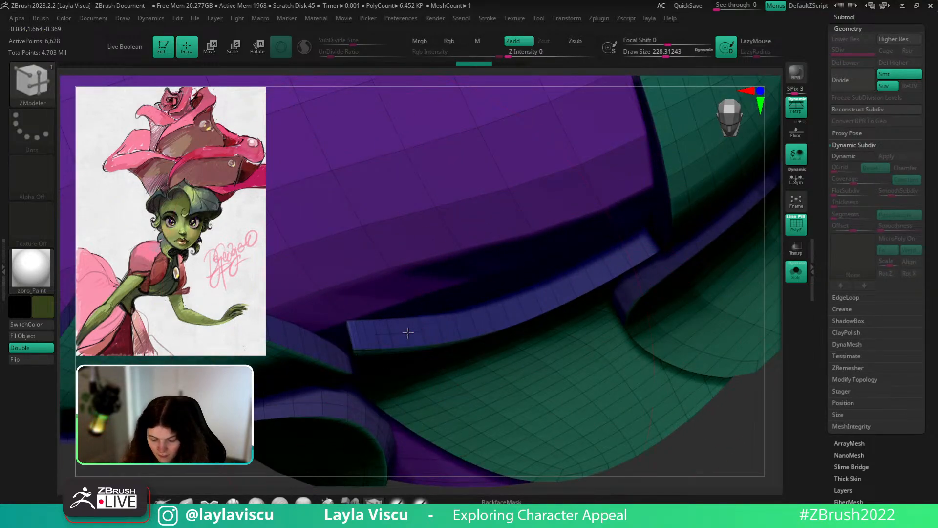
left_click(300, 341)
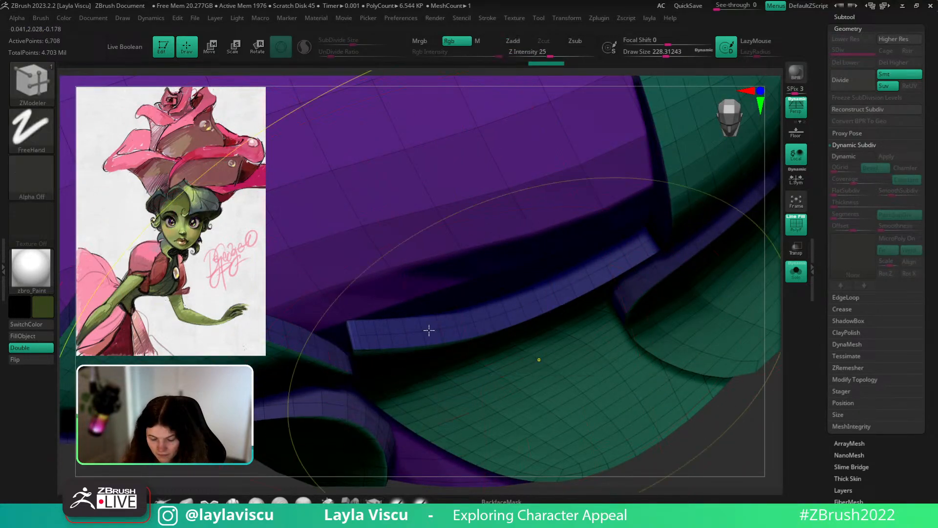
Turn on dynamic subdivision for the bodice and bring the rest of the character back into view.
right_click_drag(429, 328, 795, 285, "ctrl")
left_click(841, 159)
left_click(796, 274)
key("shift+f")
key("shift+f")
key("shift+f")
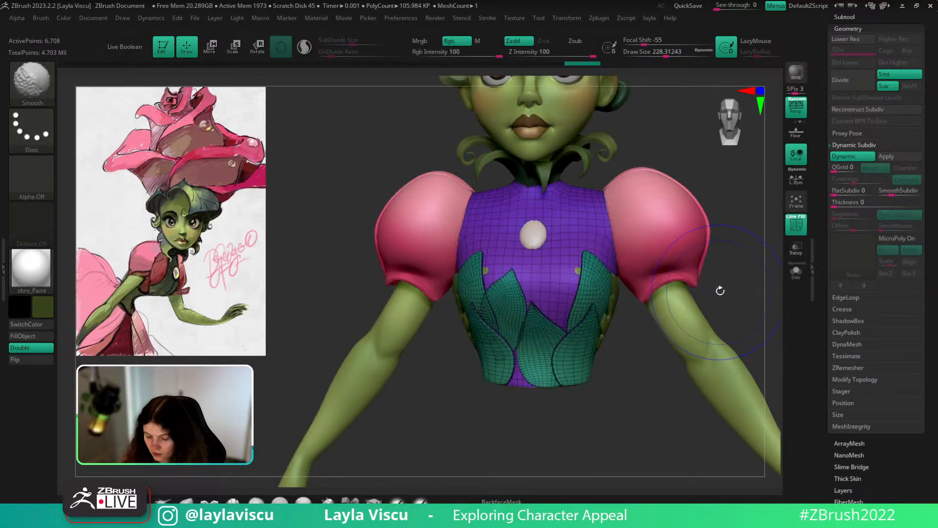
Turn off the polyframe, hide the side leaves subtool rose_v003_001, and reselect the bodice rose_v003_002.
left_click(855, 16)
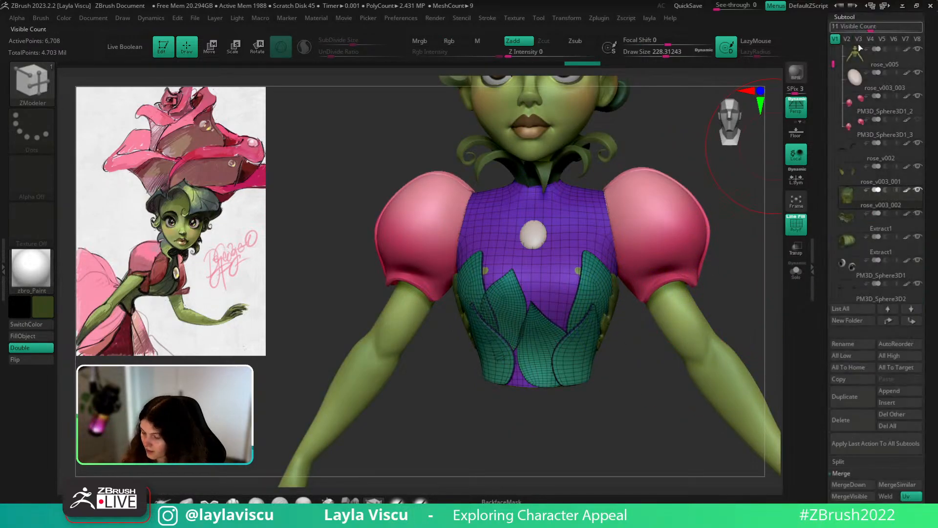
left_click_drag(635, 378, 570, 371)
key("shift+f")
left_click(920, 168)
left_click(909, 159)
right_click_drag(569, 371, 526, 362, "ctrl")
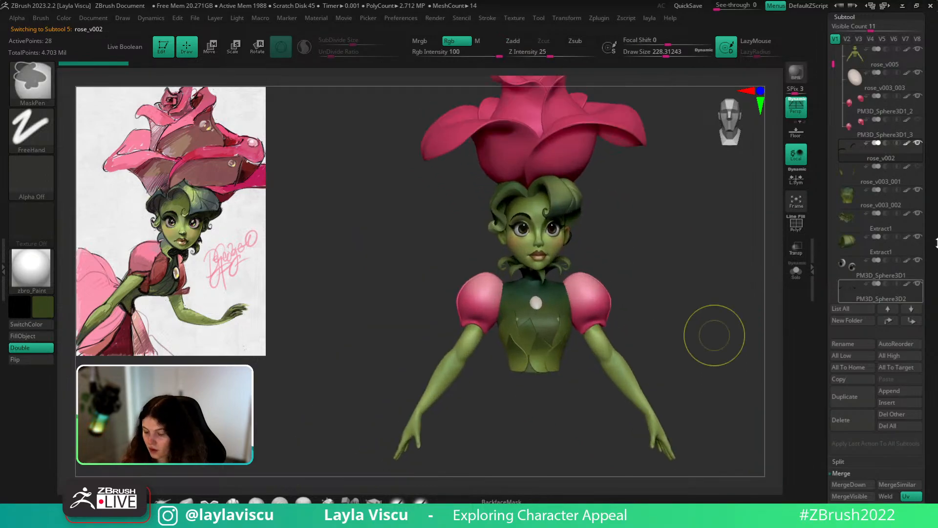
left_click(904, 202)
Reshape the bodice leaves around the waist using the Move brush at a draw size of about 311.
left_click_drag(722, 329, 634, 424)
left_click(187, 500)
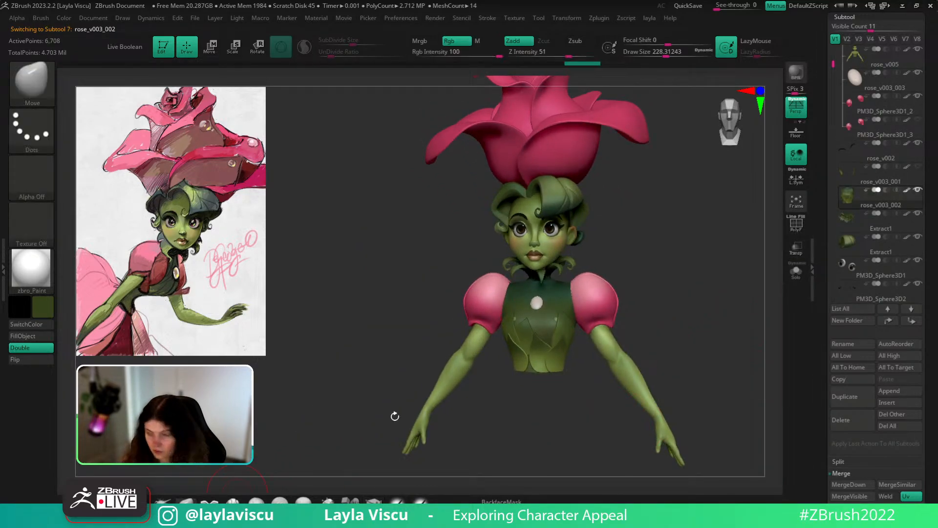
right_click_drag(509, 379, 548, 387, "ctrl")
key("s")
left_click(524, 375)
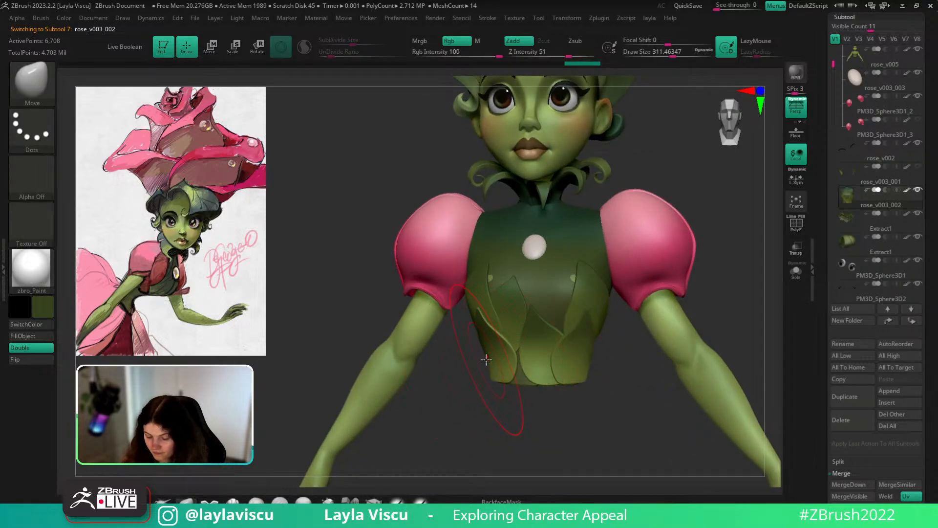
Select the body rose_v005 and adjust its waist beneath the bodice using the Move brush at about 212 draw size.
left_click(488, 362, "alt")
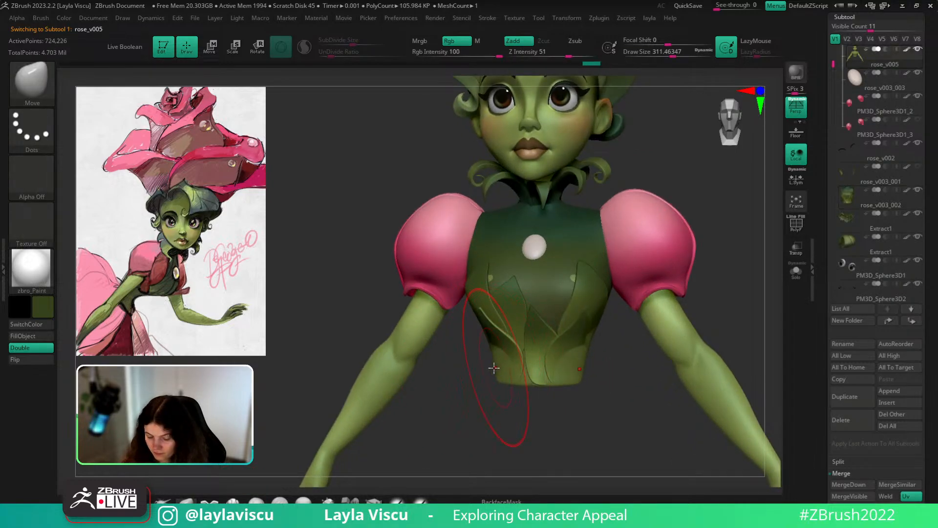
mouse_move(617, 426)
left_mouse_down()
mouse_move(583, 388)
mouse_move(562, 288)
left_mouse_up()
key("s")
left_click(536, 385)
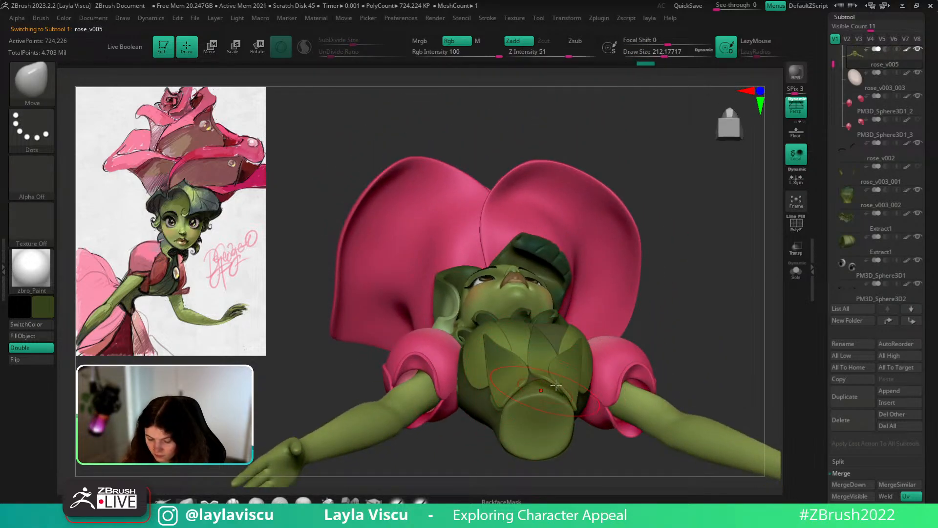
left_click(795, 279)
left_click_drag(711, 304, 695, 341)
left_click(795, 279)
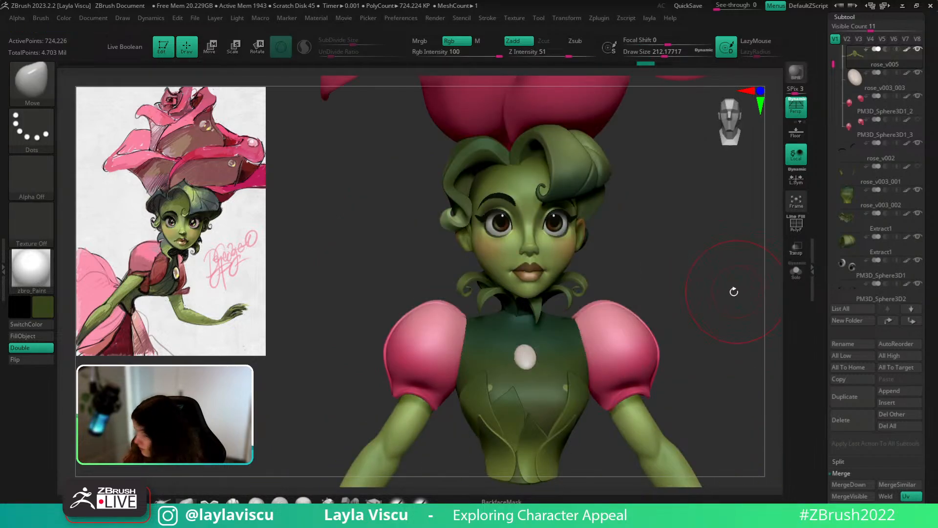
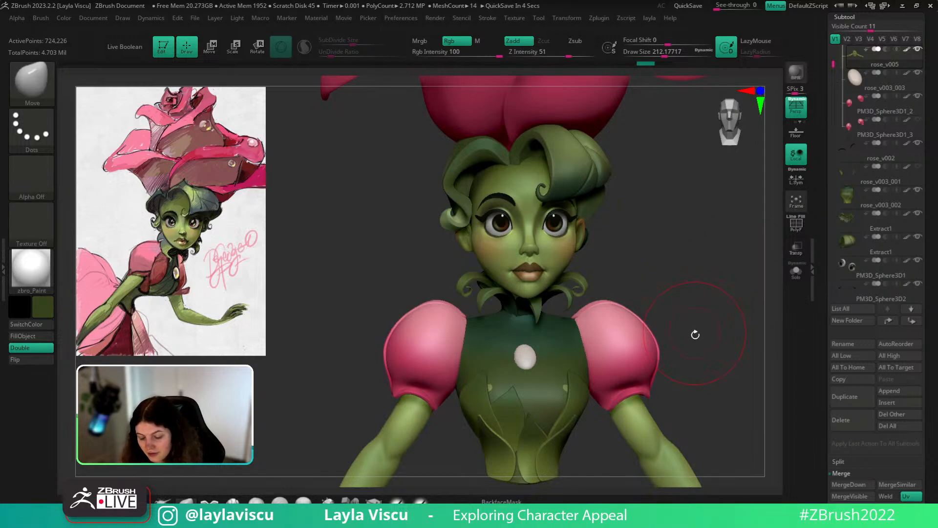
Select the bodice rose_v003_002 and move its chest surface over the light patches of skin poking through.
left_click_drag(696, 336, 699, 272, "alt")
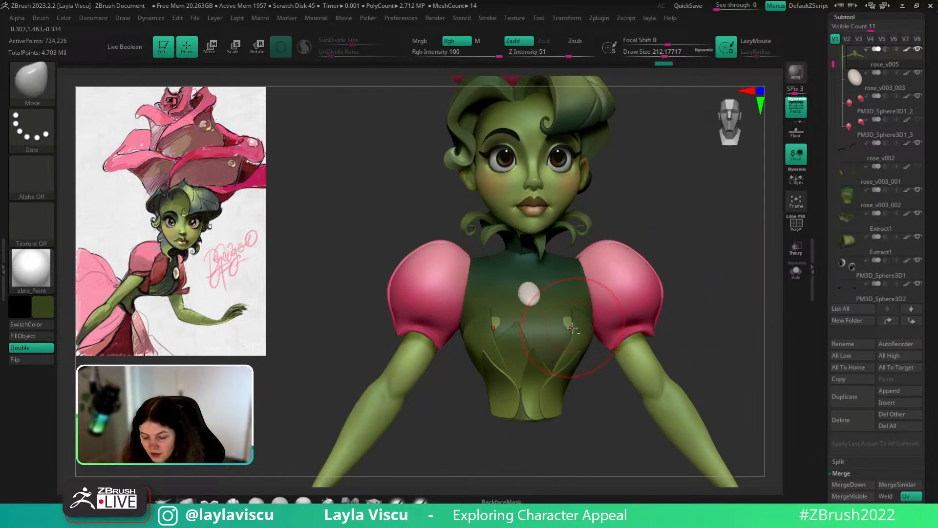
left_click(574, 327, "alt")
left_click_drag(579, 330, 570, 322)
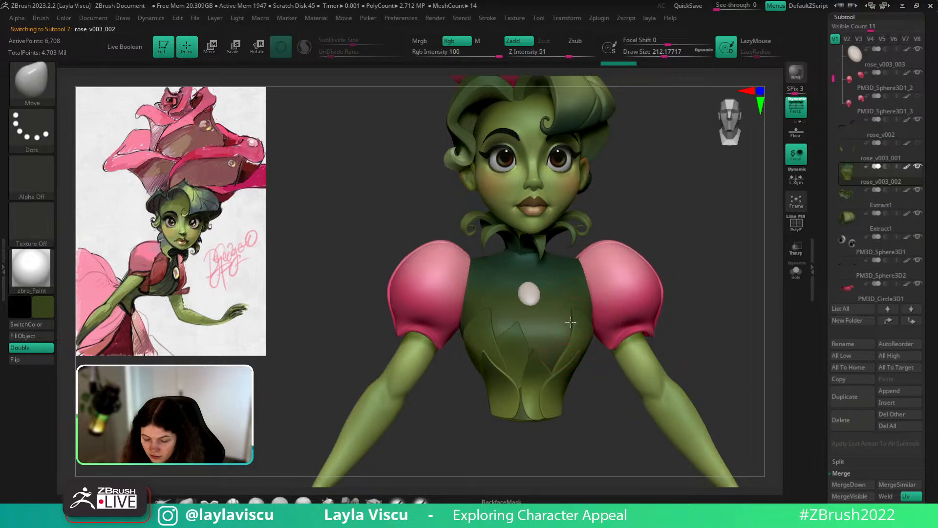
mouse_move(724, 348)
right_mouse_down("ctrl")
mouse_move(715, 277)
mouse_move(741, 273)
right_mouse_up("ctrl")
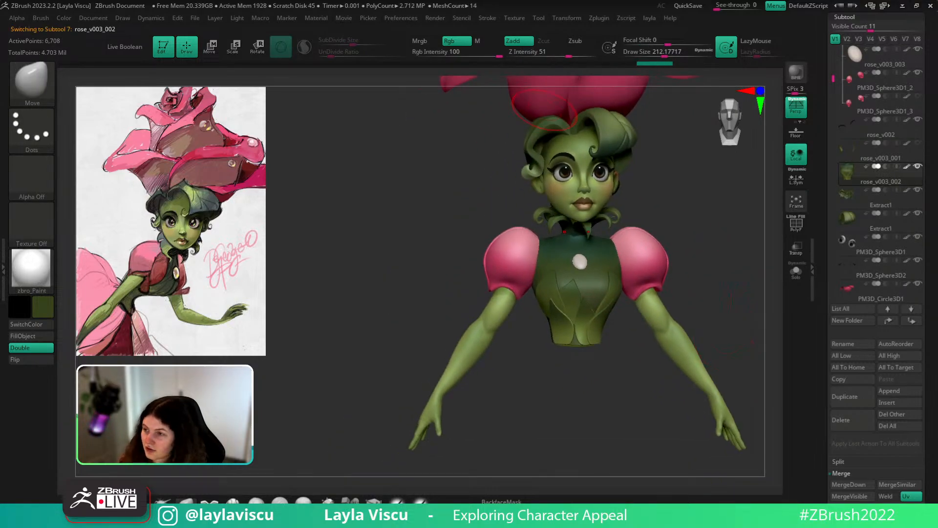
Reshape the bodice leaves from the side and below using the Move brush at a draw size of about 163.
mouse_move(626, 399)
right_mouse_down()
mouse_move(567, 403)
mouse_move(576, 401)
right_mouse_up()
right_click_drag(601, 337, 638, 371, "ctrl")
key("s")
left_click_drag(639, 371, 633, 372)
mouse_move(573, 394)
right_mouse_down()
mouse_move(553, 306)
mouse_move(541, 294)
right_mouse_up()
left_click_drag(662, 390, 668, 393)
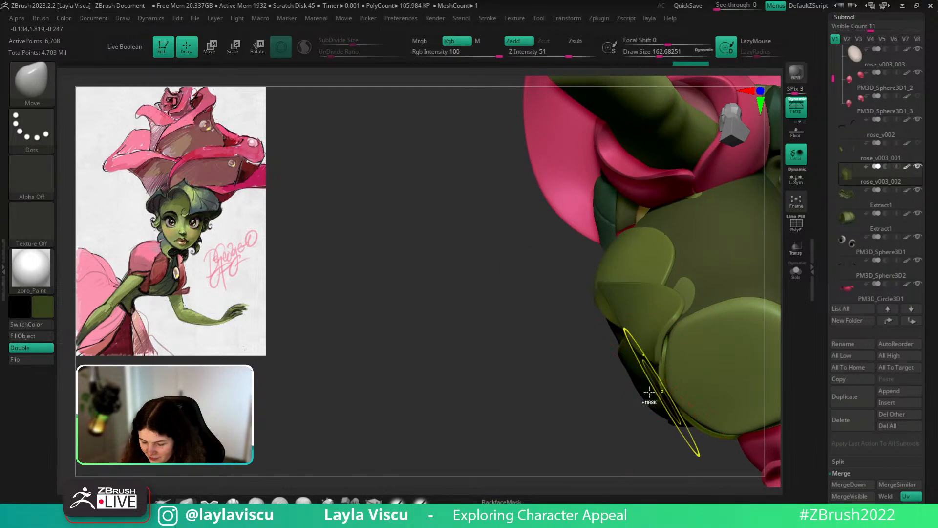
right_click_drag(649, 392, 654, 352, "ctrl")
left_click_drag(660, 351, 667, 349)
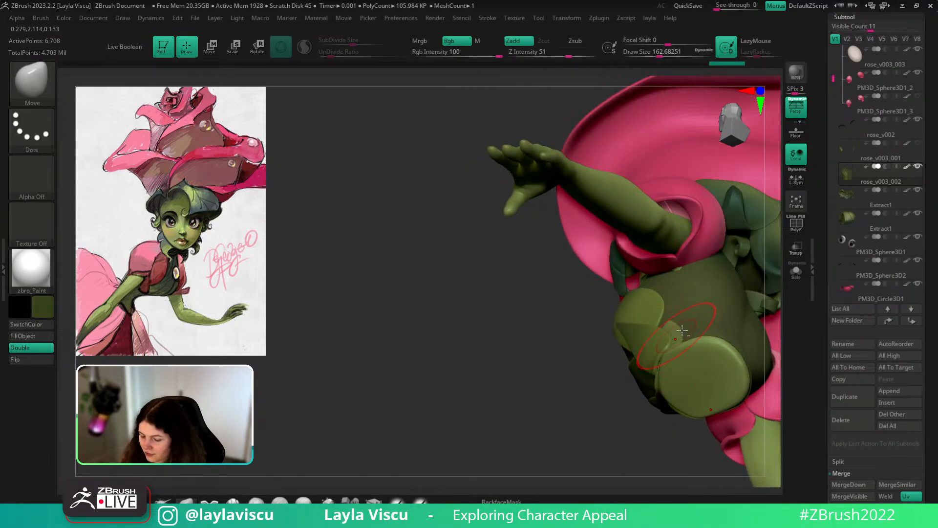
Adjust the bodice leaves from below using the Move brush and set the draw size to about 192.
key("shift+f")
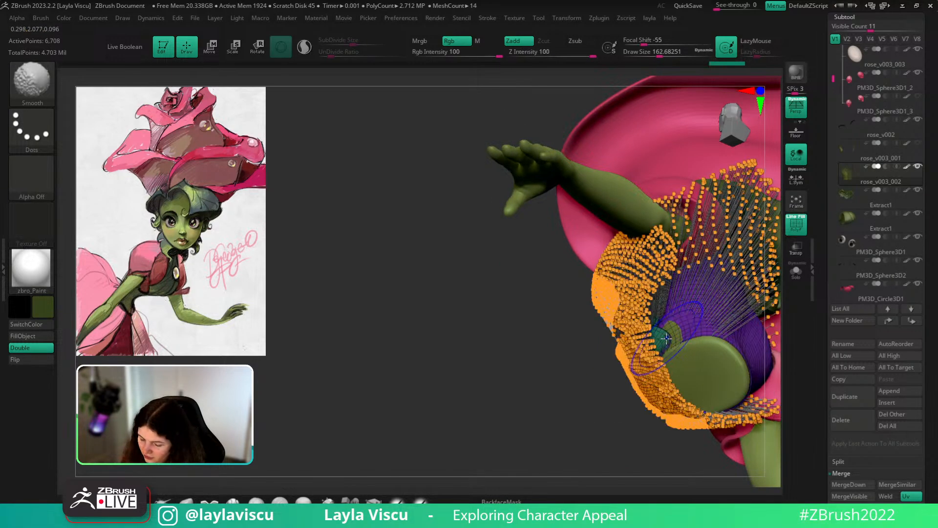
key("shift+f")
left_click_drag(673, 328, 677, 331)
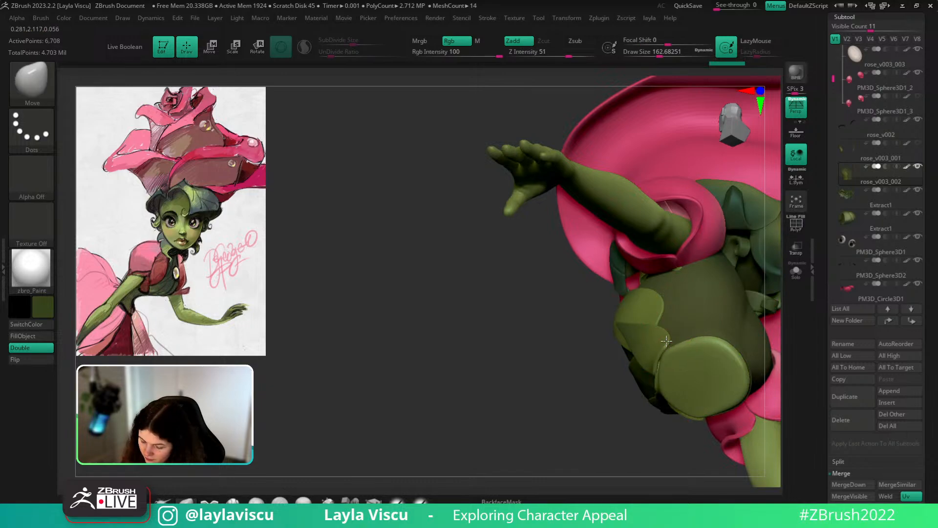
mouse_move(666, 341)
right_mouse_down("ctrl")
mouse_move(578, 329)
mouse_move(607, 411)
mouse_move(770, 308)
mouse_move(670, 369)
mouse_move(655, 416)
right_mouse_up("ctrl")
key("s")
left_click_drag(628, 356, 635, 358)
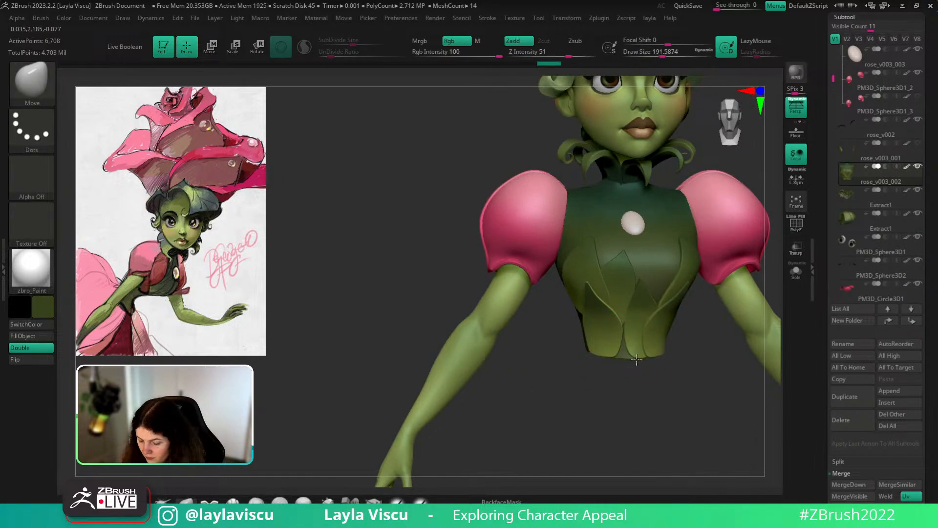
Inspect the bodice's fit from the front and back, setting the draw size to about 163.
right_click_drag(622, 360, 621, 399, "ctrl")
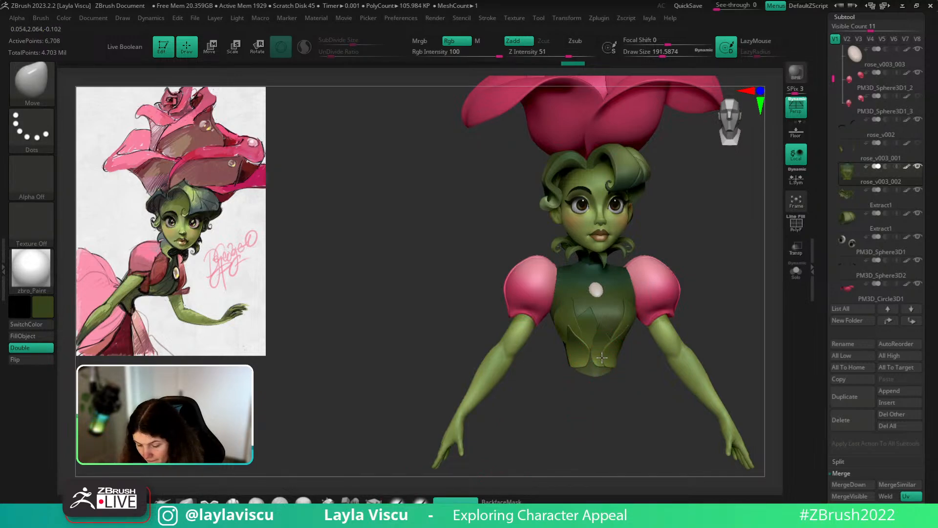
right_click_drag(631, 390, 592, 382, "ctrl")
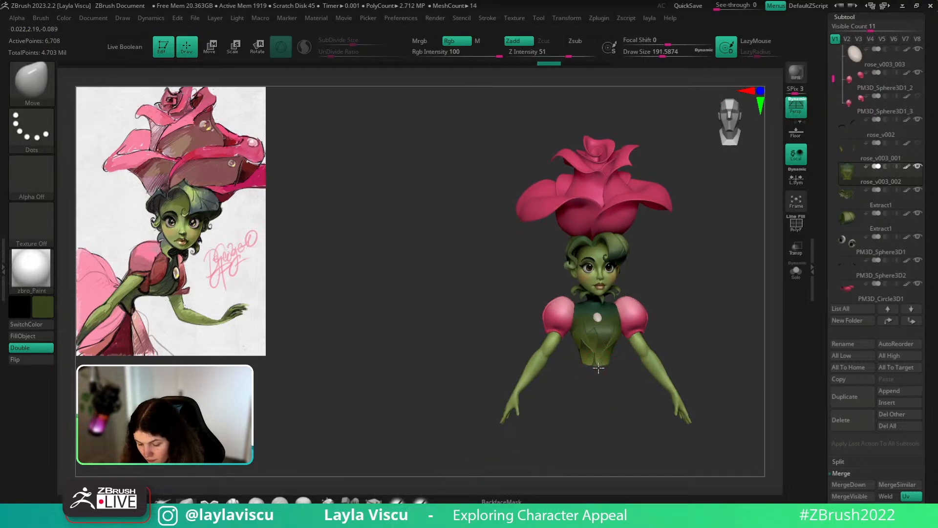
mouse_move(618, 387)
right_mouse_down("ctrl")
mouse_move(709, 342)
mouse_move(667, 326)
mouse_move(616, 326)
right_mouse_up("ctrl")
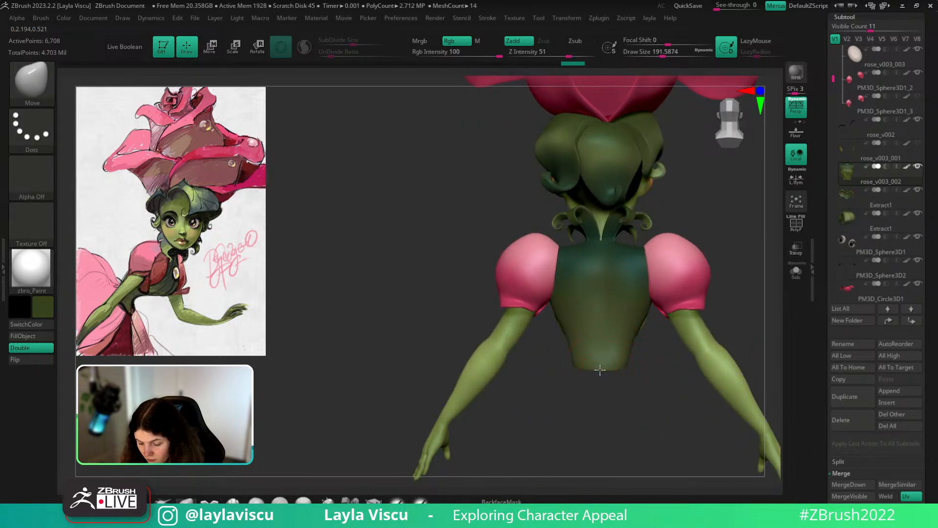
right_click_drag(600, 370, 635, 366)
key("s")
left_click_drag(624, 360, 621, 359)
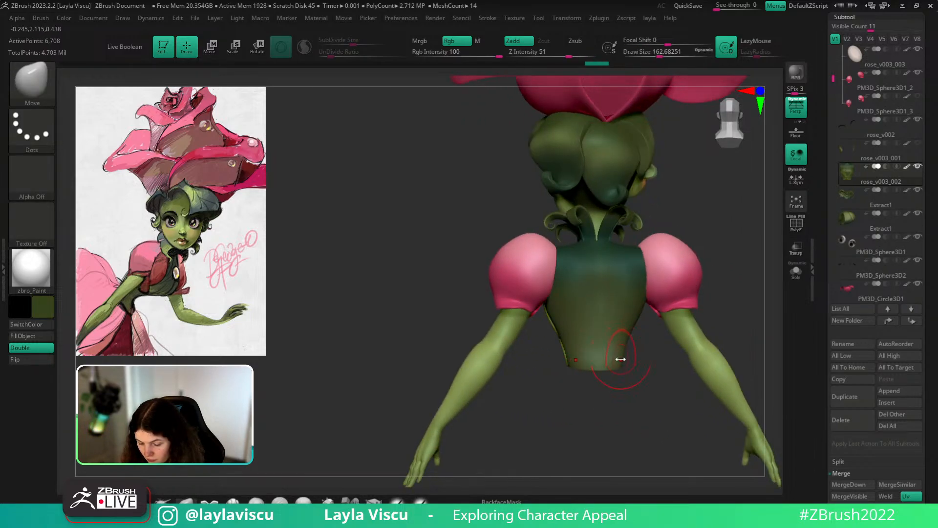
right_click_drag(643, 366, 668, 275)
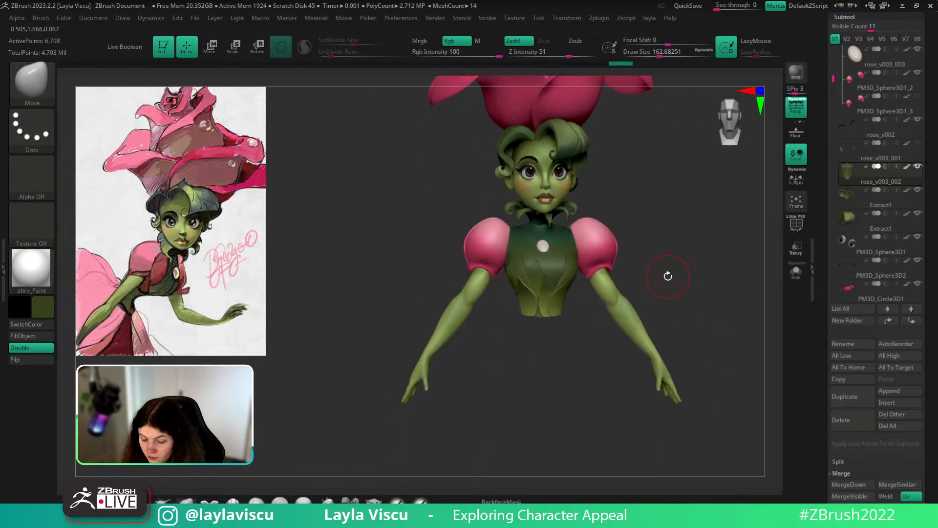
Select the body rose_v005, isolate it, and mask its head and torso while leaving both arms unmasked.
left_click(466, 301, "alt")
left_click(796, 271)
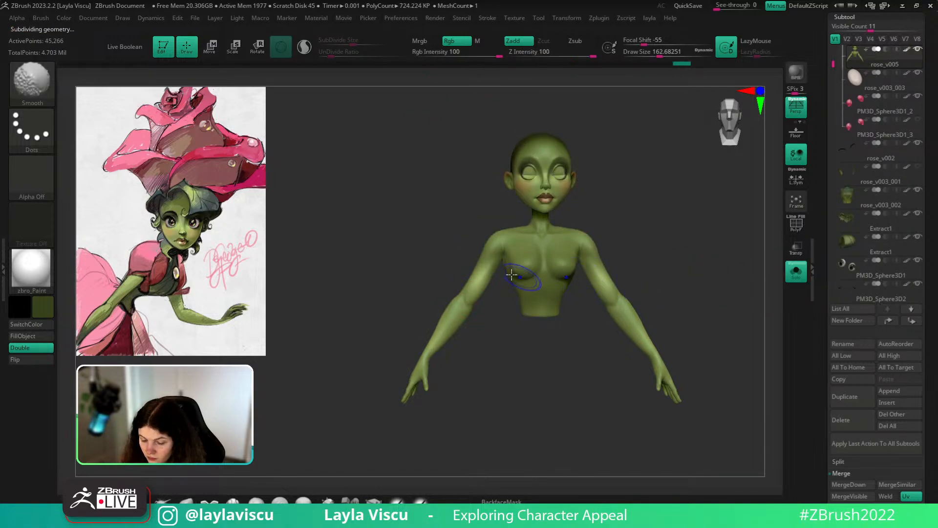
key("shift+f")
key("w")
left_click(490, 253)
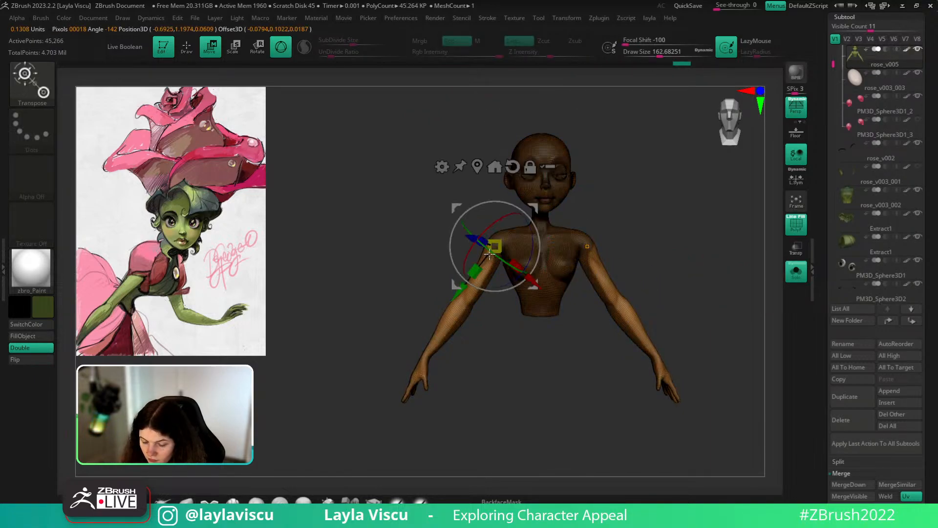
left_click_drag(490, 253, 491, 258, "ctrl")
key("q")
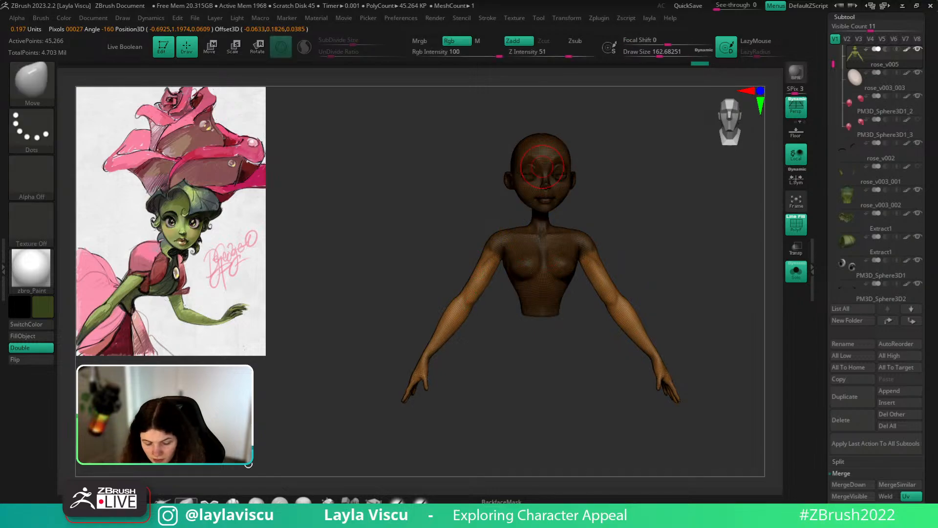
key("ctrl")
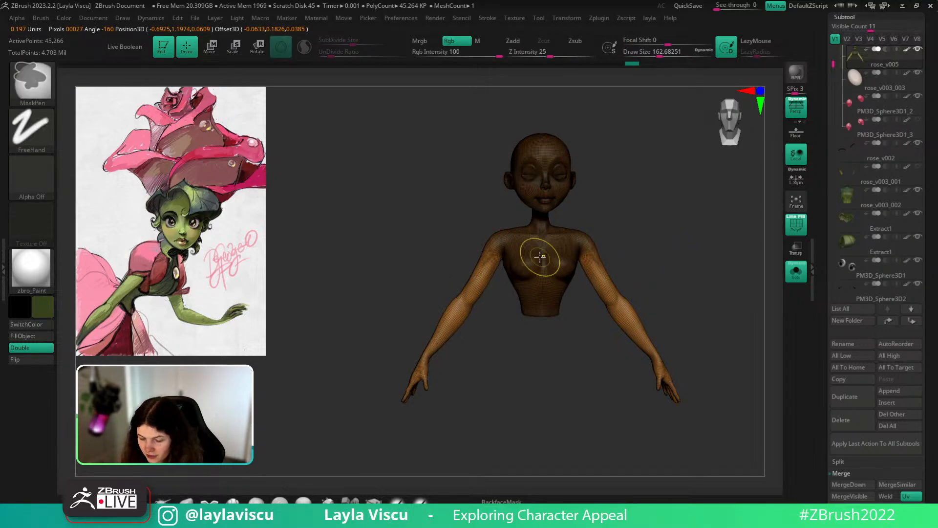
left_click(796, 272)
Scale the unmasked arms slightly with the gizmo and clear the body's mask.
key("w")
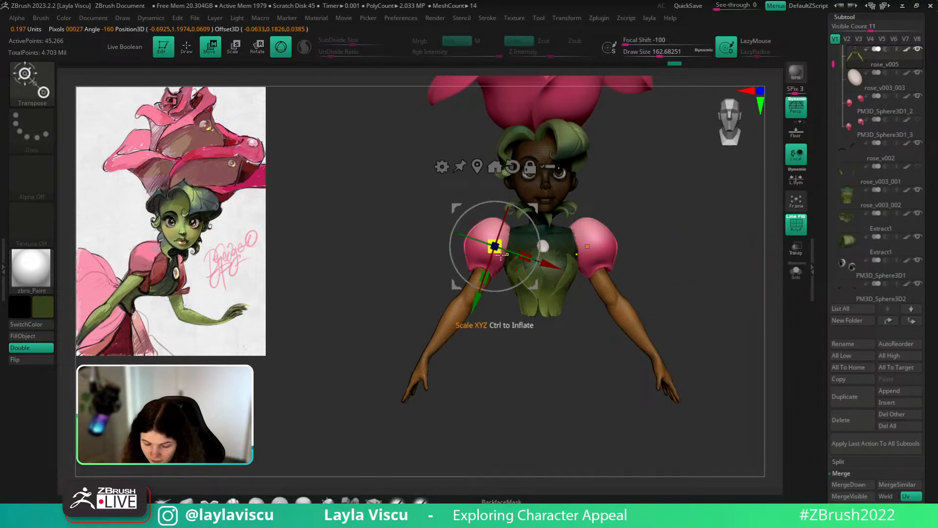
left_click_drag(502, 254, 494, 252)
key("q")
key("shift+f")
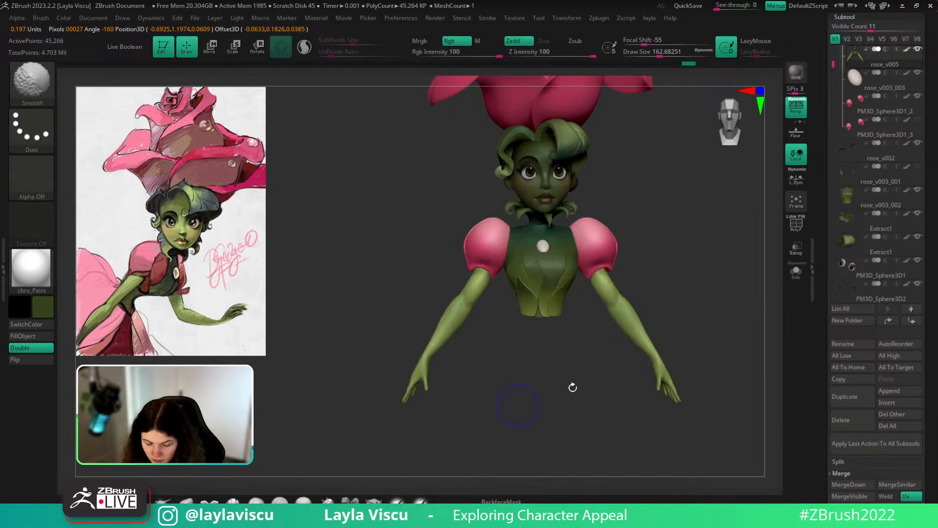
left_click_drag(570, 374, 584, 396, "ctrl")
mouse_move(586, 402)
left_mouse_down()
mouse_move(519, 404)
mouse_move(576, 400)
mouse_move(591, 386)
left_mouse_up()
Raise the body by three subdivision levels and check it on its own.
left_click_drag(654, 283, 650, 370, "alt")
key("d")
key("d")
key("d")
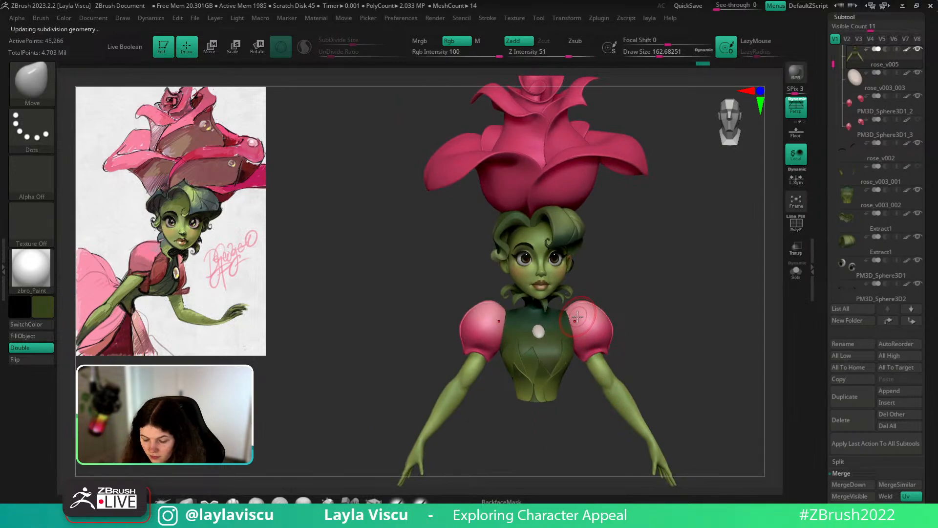
left_click(796, 273)
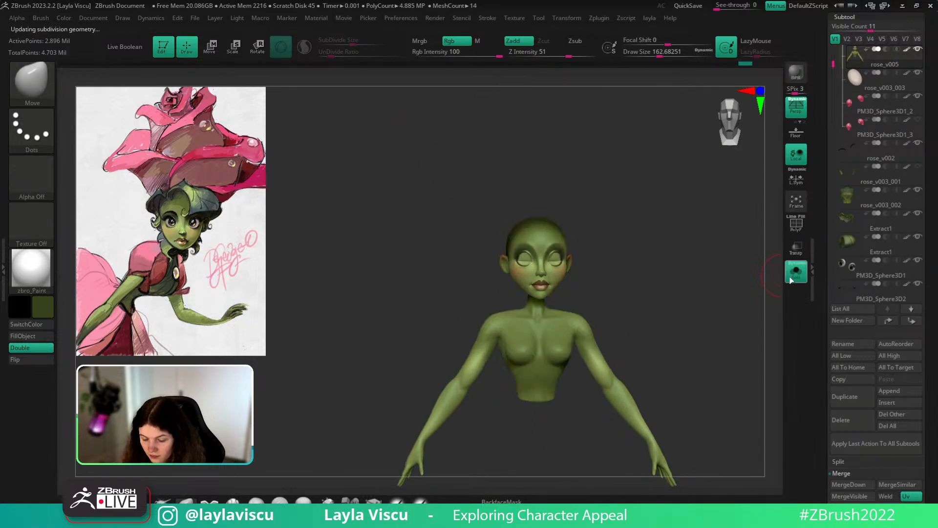
left_click(796, 276)
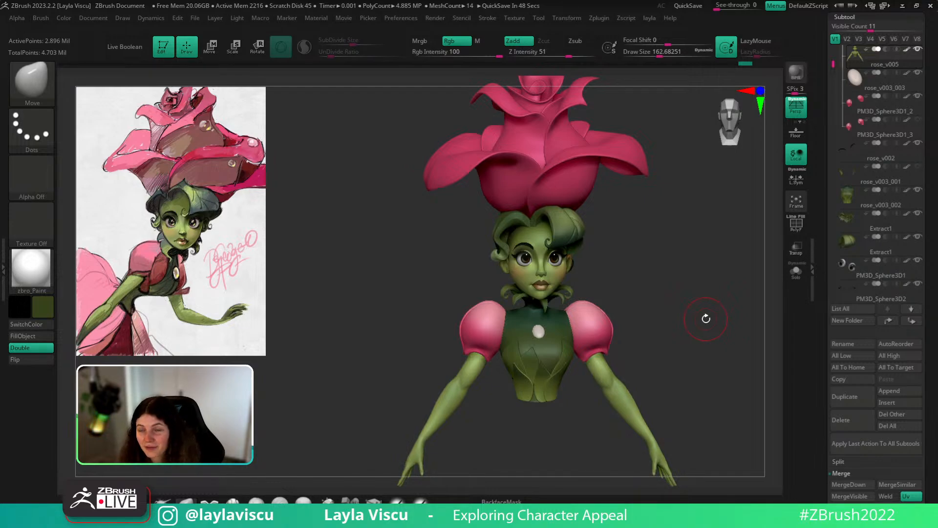
Switch to the PureRef board rose.pur and examine the rose, dress and stylized character references.
mouse_move(879, 57)
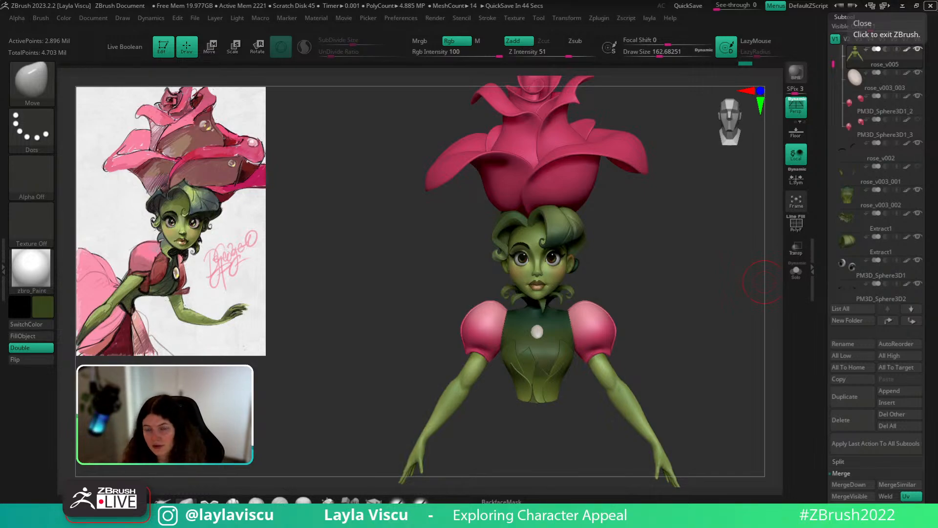
right_click_drag(931, 3, 553, 200)
scroll(417, 443, "up", 2)
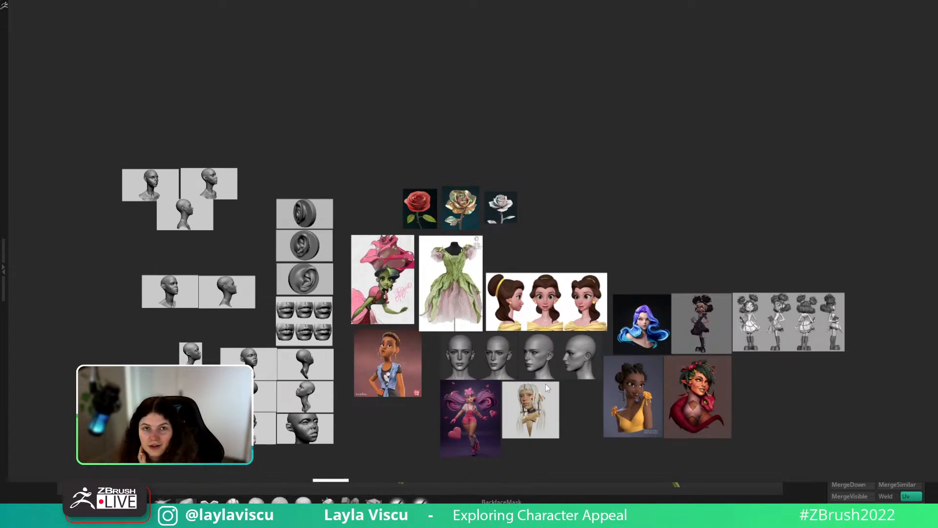
scroll(545, 412, "up", 2)
scroll(550, 404, "down", 1)
middle_click_drag(413, 297, 449, 298)
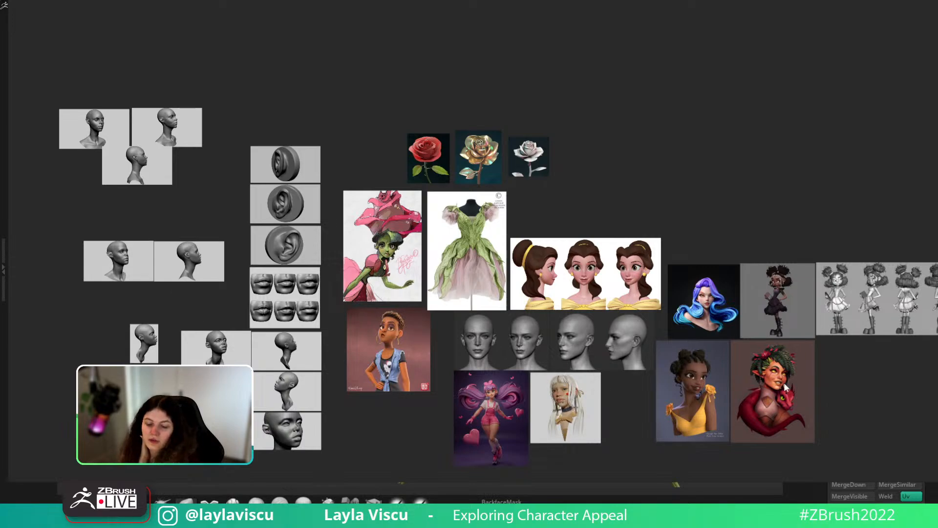
right_click_drag(424, 345, 921, 1)
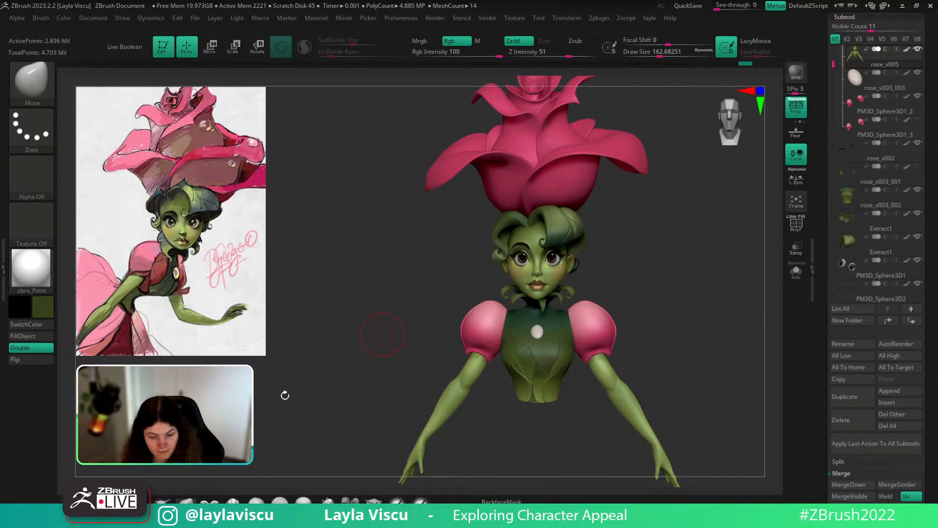
left_click(917, 8)
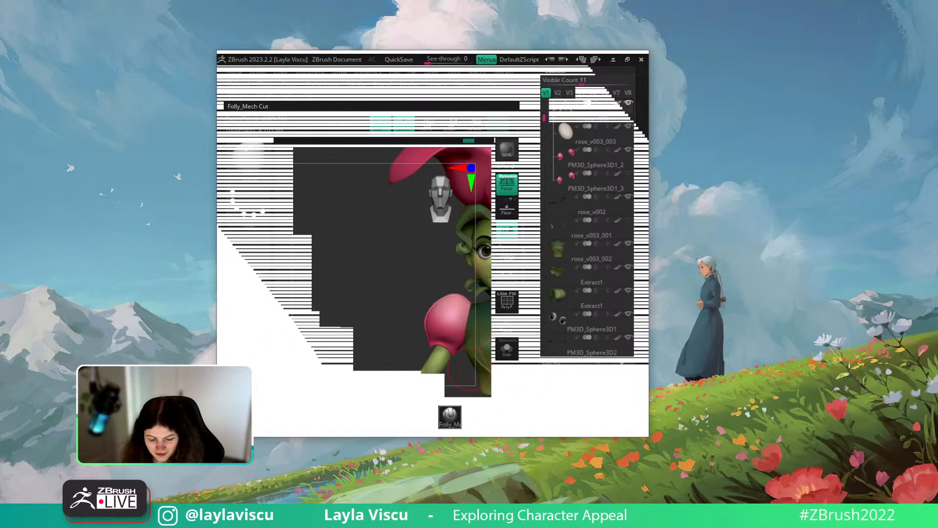
mouse_move(155, 516)
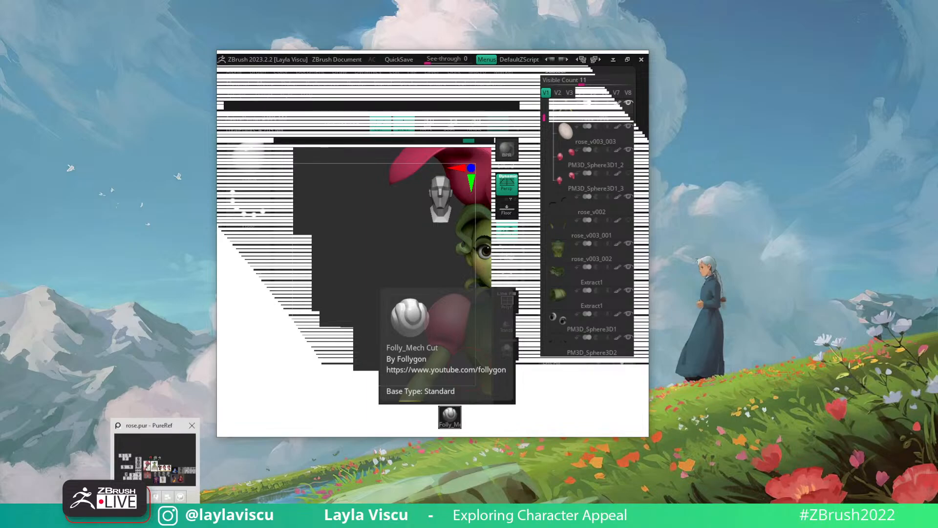
left_click(628, 59)
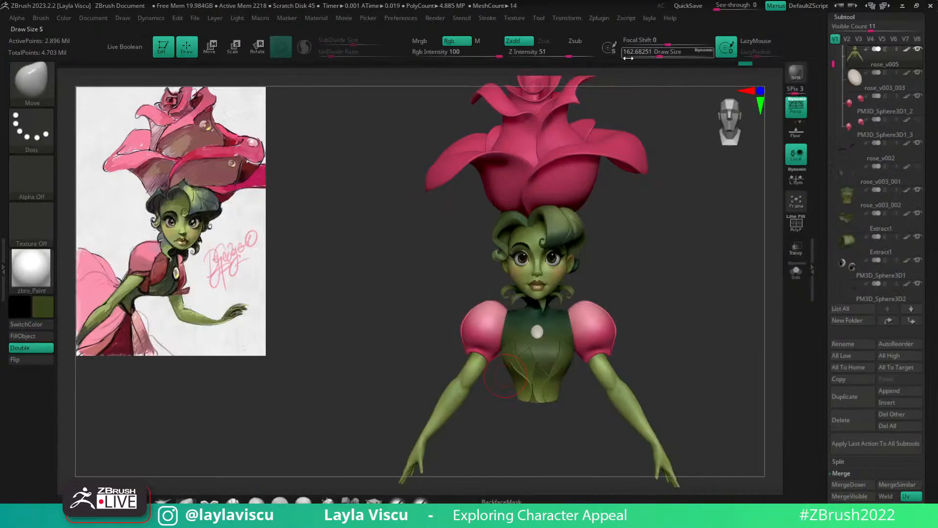
Examine the whole character from the front and at slight angles against the reference illustration.
right_click_drag(720, 239, 694, 222, "ctrl")
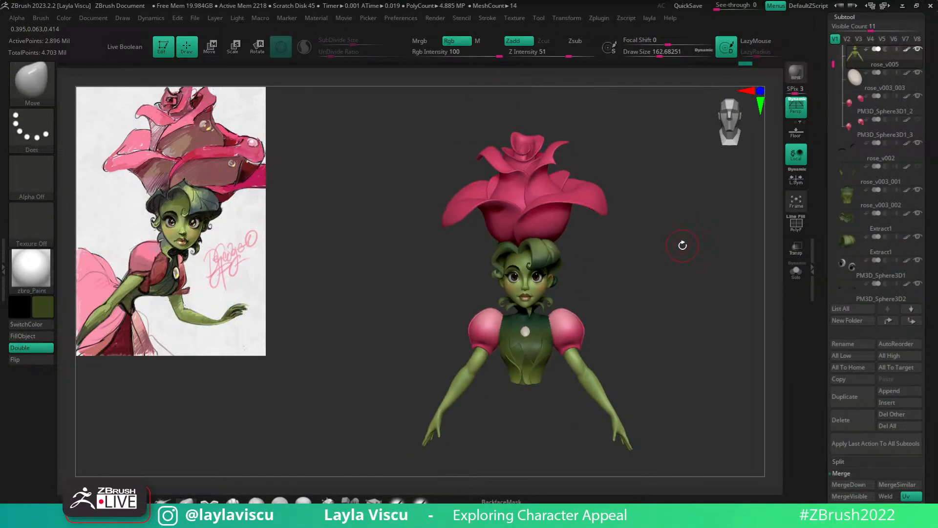
right_click_drag(611, 307, 543, 353)
right_click_drag(706, 312, 679, 296)
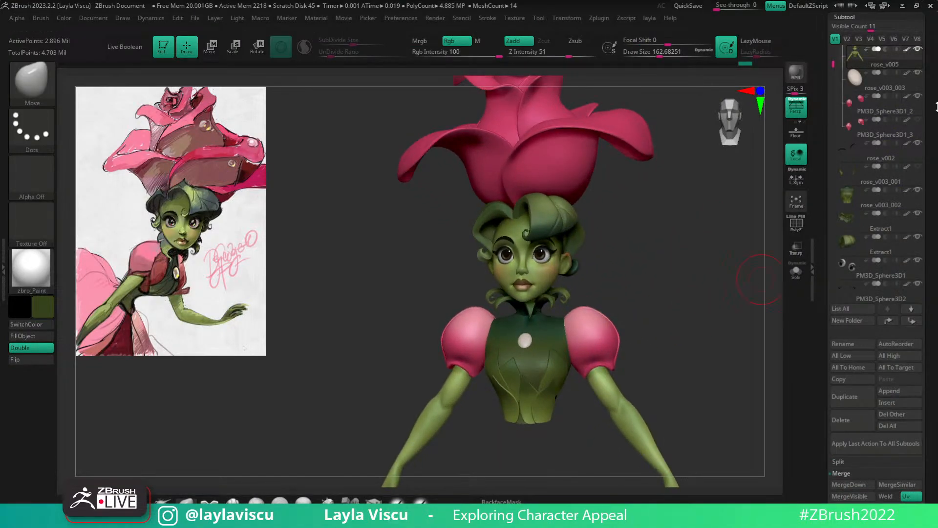
left_click_drag(932, 78, 937, 185)
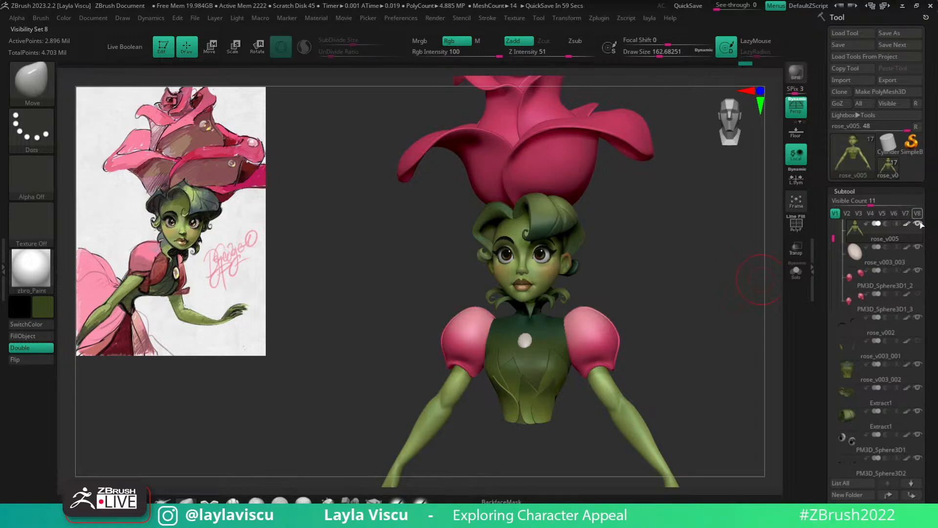
right_click_drag(702, 262, 714, 231)
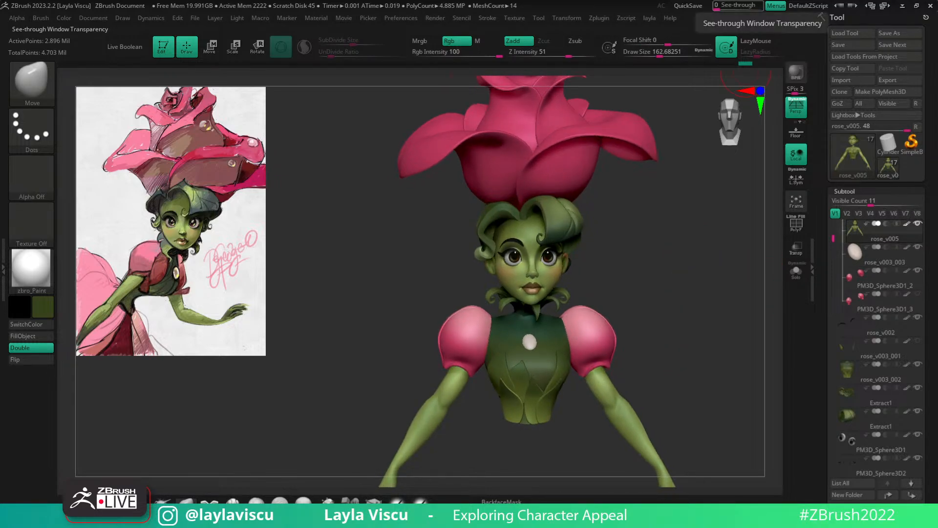
right_click_drag(727, 340, 711, 288)
Isolate the chest brooch rose_v003_003 with its wireframe shown and set the draw size to about 22.
mouse_move(549, 252)
right_mouse_down("ctrl")
mouse_move(532, 316)
mouse_move(594, 379)
mouse_move(592, 369)
right_mouse_up("ctrl")
left_click(531, 317, "alt")
left_click(797, 271)
key("shift+f")
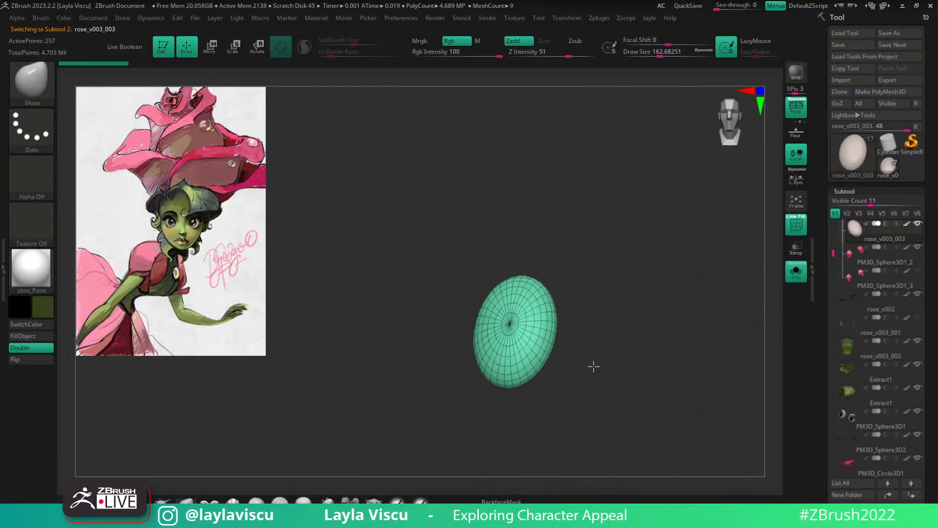
key("s")
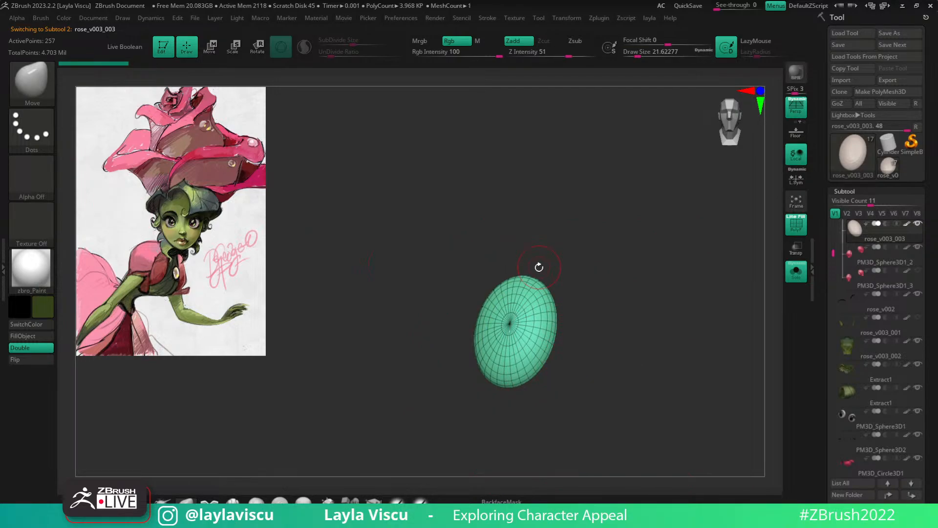
Choose the ExtrudeProfile brush and frame the brooch mesh with a curve along its border only, excluding polygroups and creased edges.
key("b")
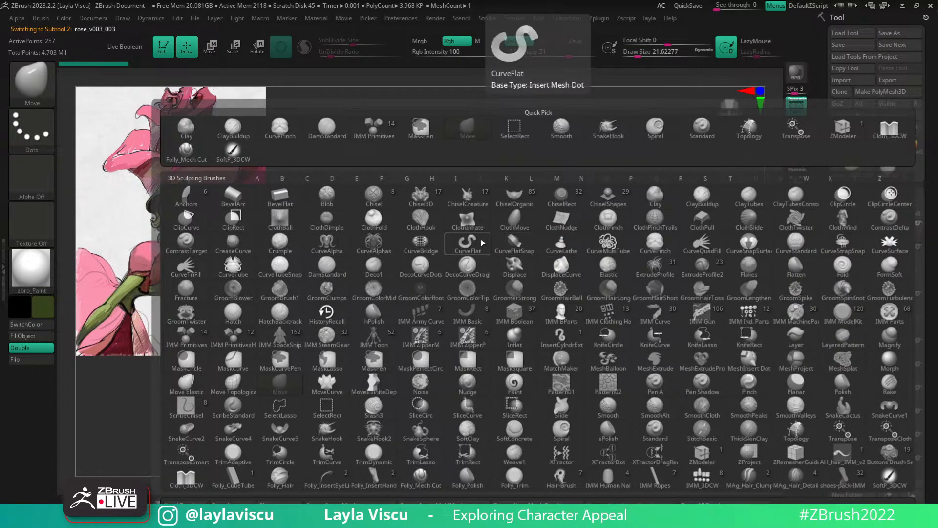
left_click(659, 267)
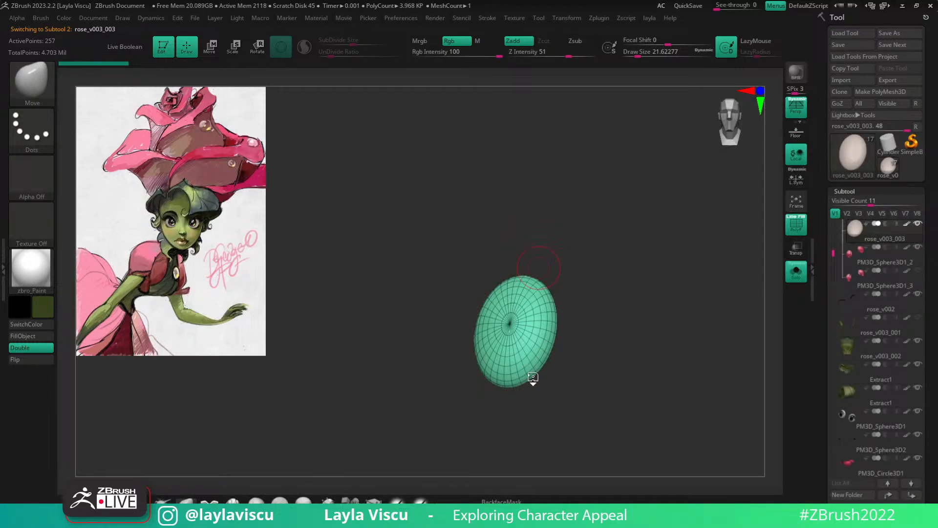
left_click_drag(593, 342, 581, 255)
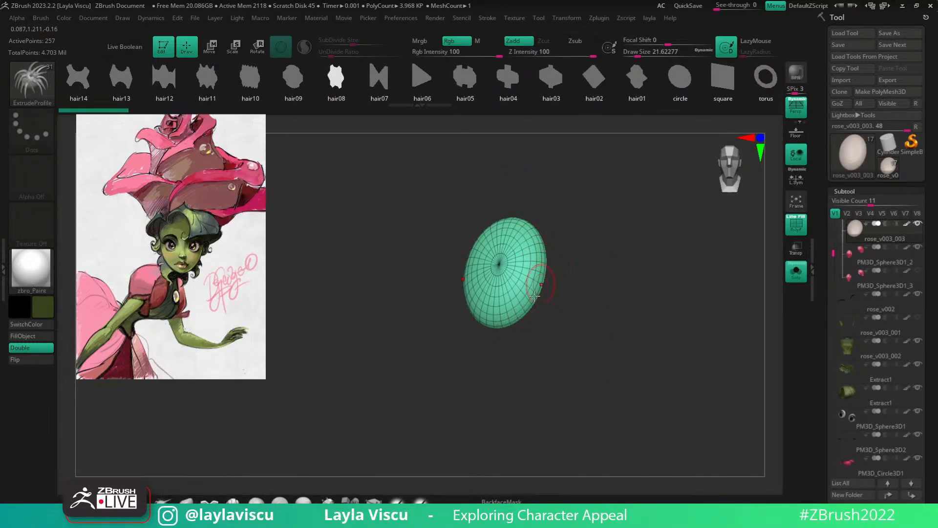
mouse_move(547, 215)
left_mouse_down()
mouse_move(544, 253)
mouse_move(590, 256)
mouse_move(556, 257)
mouse_move(561, 250)
left_mouse_up()
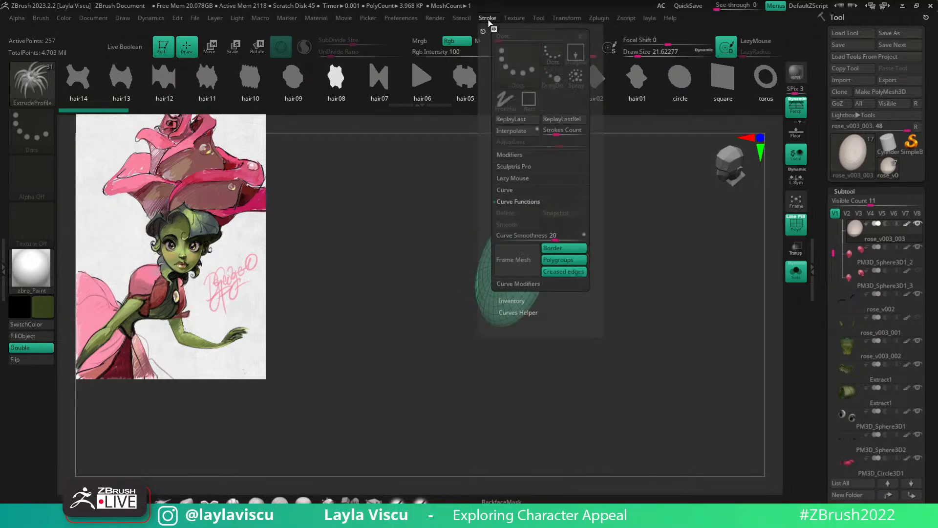
mouse_move(375, 237)
left_mouse_down()
mouse_move(320, 245)
mouse_move(479, 264)
left_mouse_up()
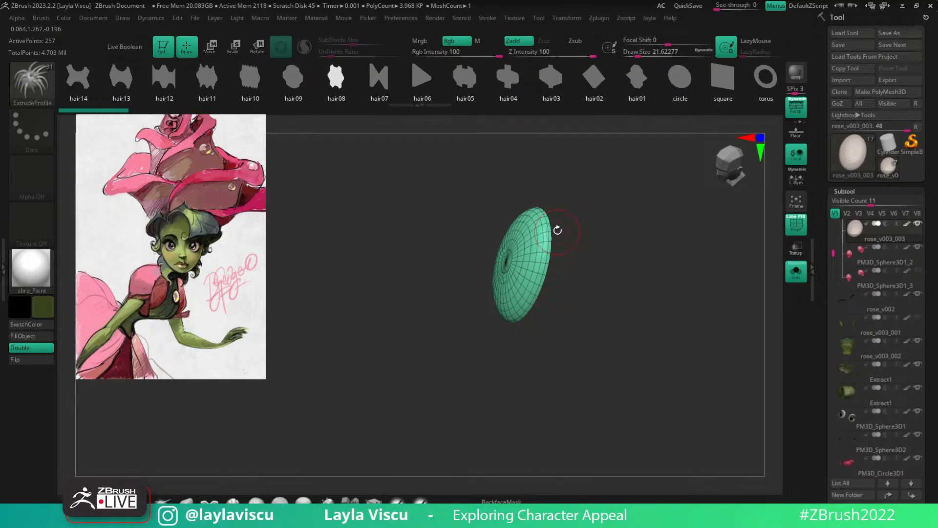
left_click_drag(567, 251, 529, 316)
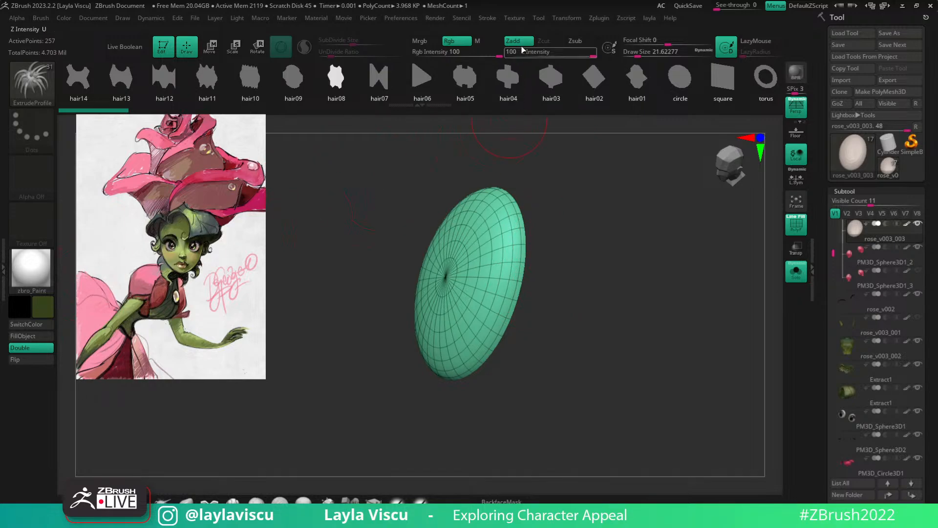
left_click(487, 18)
left_click(564, 271)
left_click(563, 260)
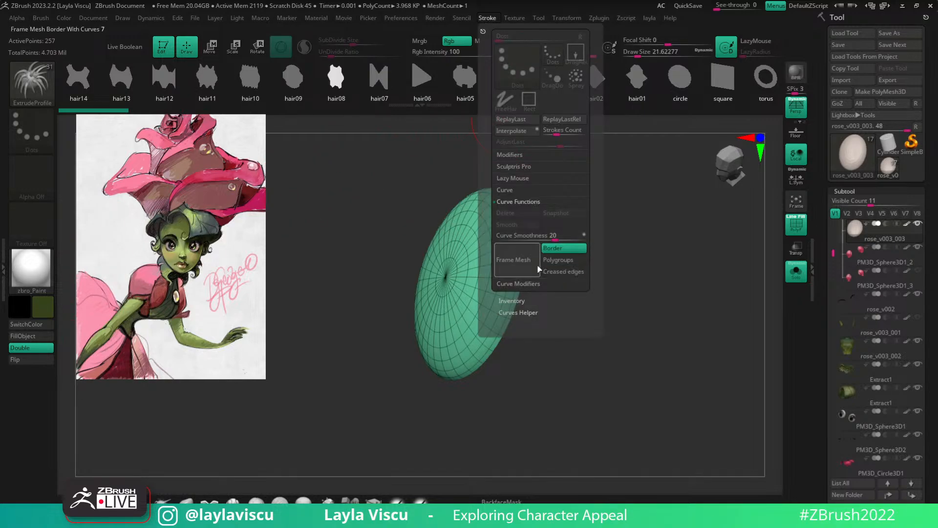
left_click(528, 265)
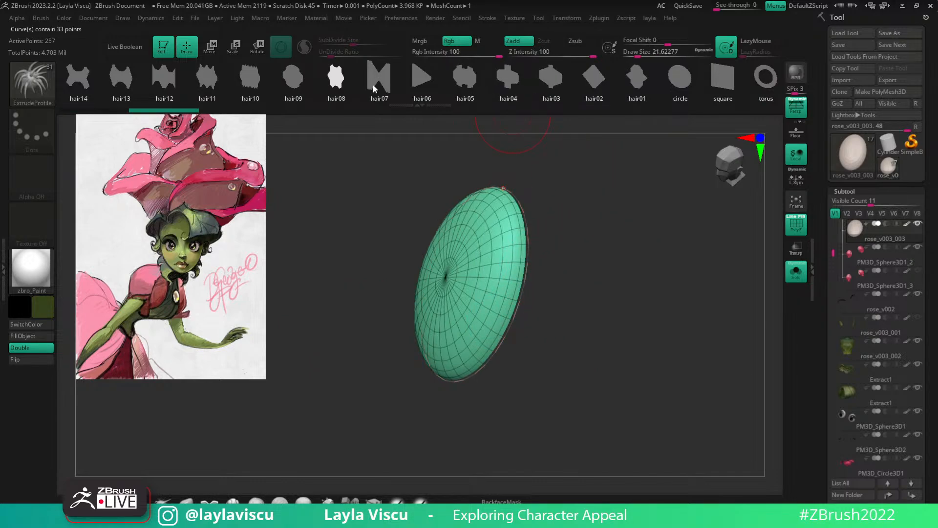
Turn off the Size curve modifier for the ExtrudeProfile brush.
key("b")
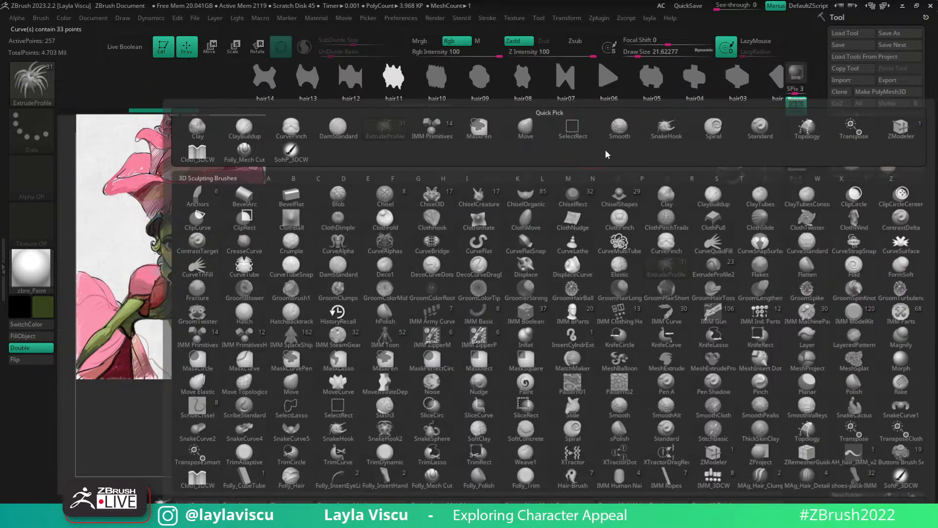
left_click(669, 273)
left_click(487, 18)
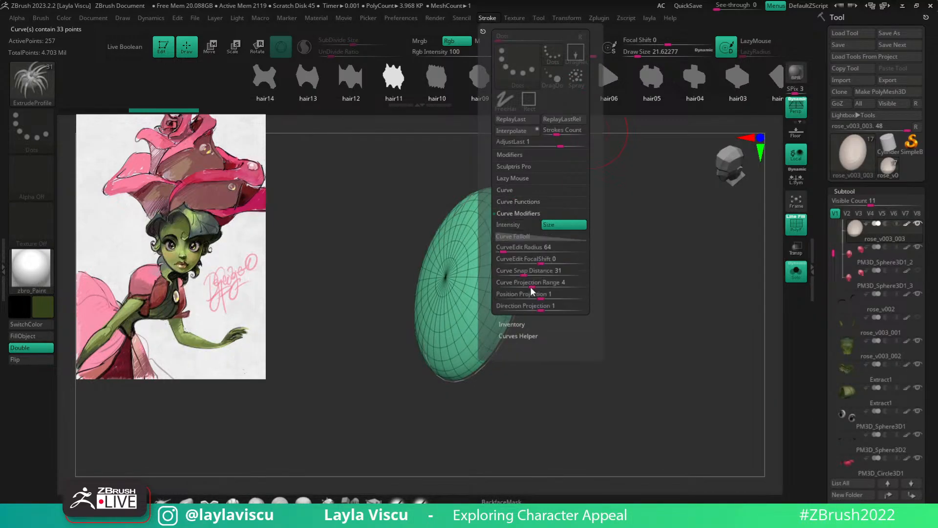
left_click(561, 228)
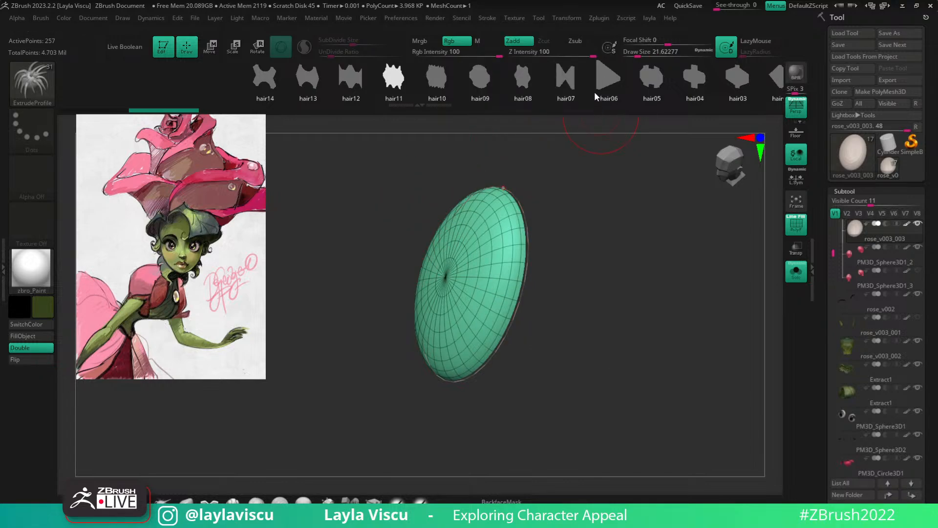
Extrude the t shape profile along the brooch's border curve.
left_click_drag(594, 92, 399, 97)
left_click_drag(559, 81, 510, 80)
left_click_drag(588, 81, 362, 88)
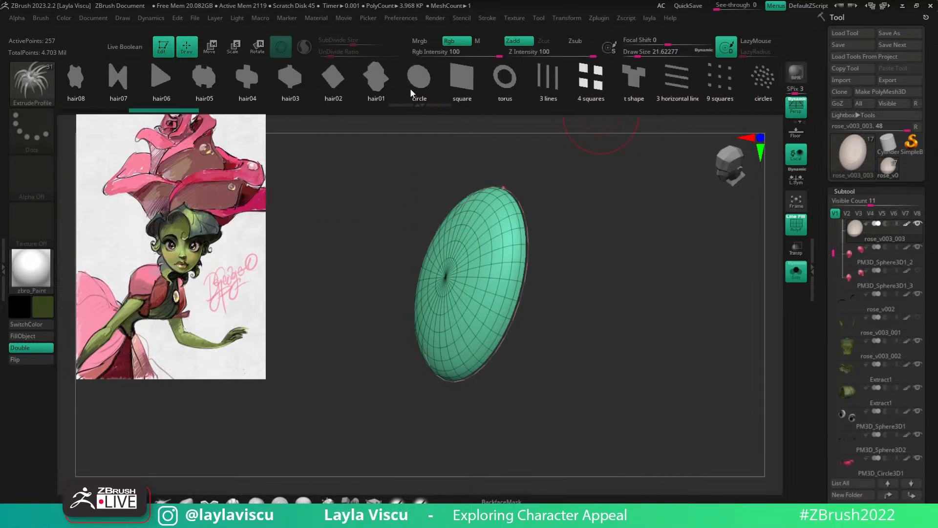
left_click(634, 78)
left_click(528, 241)
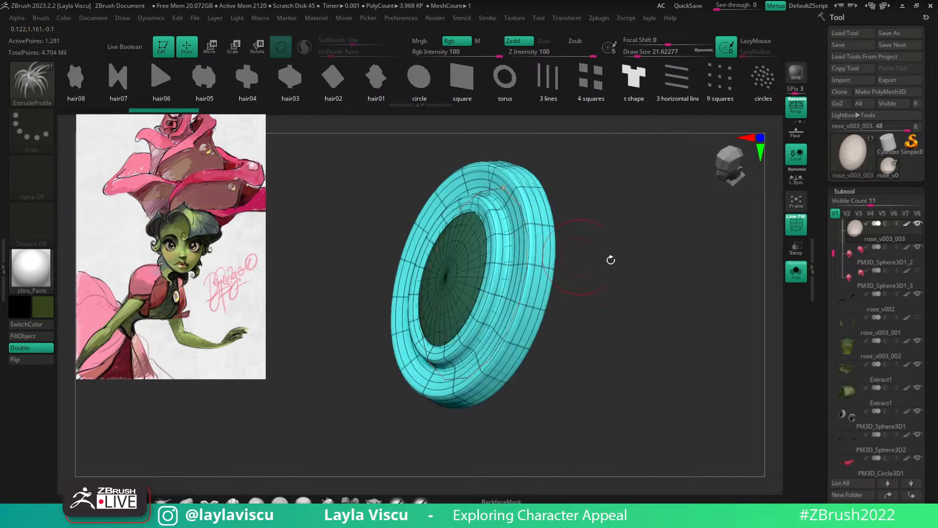
Hide the wireframe, undo the oversized frame and rebuild it at a draw size of about 13.
key("shift+f")
key("ctrl+z")
key("ctrl+z")
key("ctrl+z")
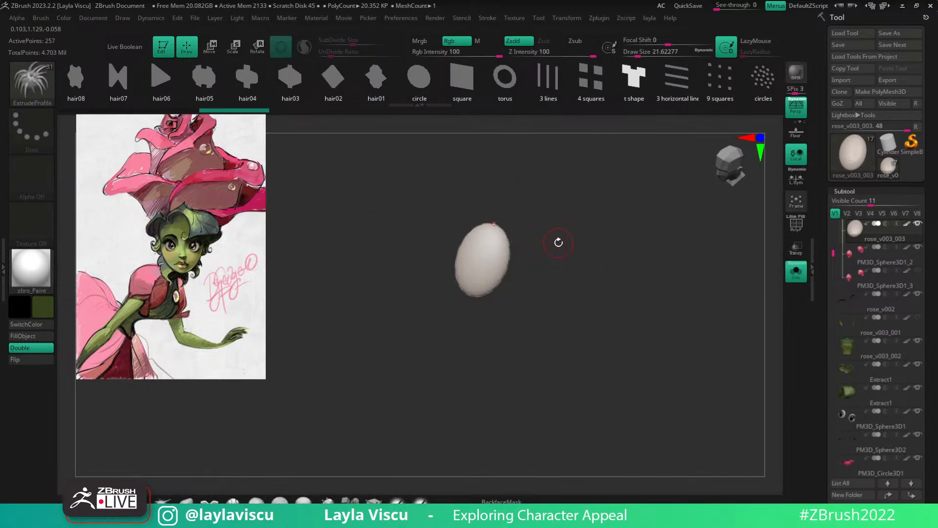
key("s")
left_click(511, 251)
mouse_move(552, 232)
left_mouse_down()
mouse_move(571, 211)
mouse_move(704, 263)
left_mouse_up()
Examine the framed brooch on the whole character and isolated, from the front and at slight angles.
right_click_drag(630, 231, 628, 277)
right_click_drag(521, 249, 576, 275, "ctrl")
mouse_move(576, 275)
right_mouse_down()
mouse_move(562, 287)
mouse_move(582, 290)
right_mouse_up()
left_click(796, 271)
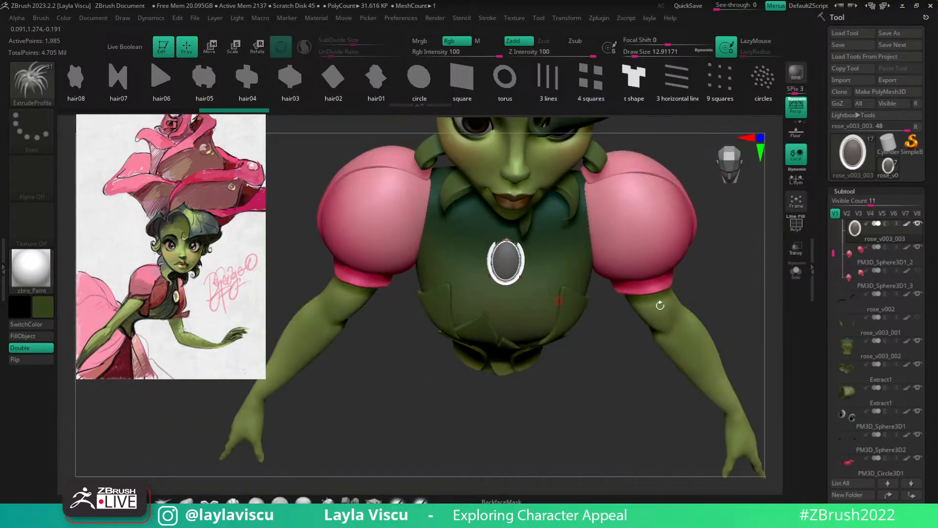
right_click_drag(746, 277, 674, 269)
left_click(797, 273)
right_click_drag(529, 264, 560, 290, "ctrl")
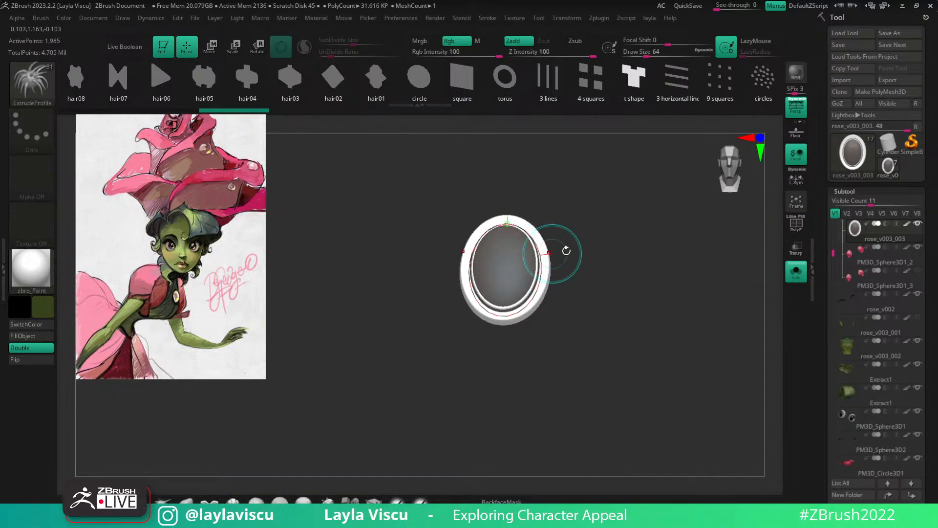
right_click_drag(564, 251, 531, 262)
key("f")
key("shift+f")
key("shift+f")
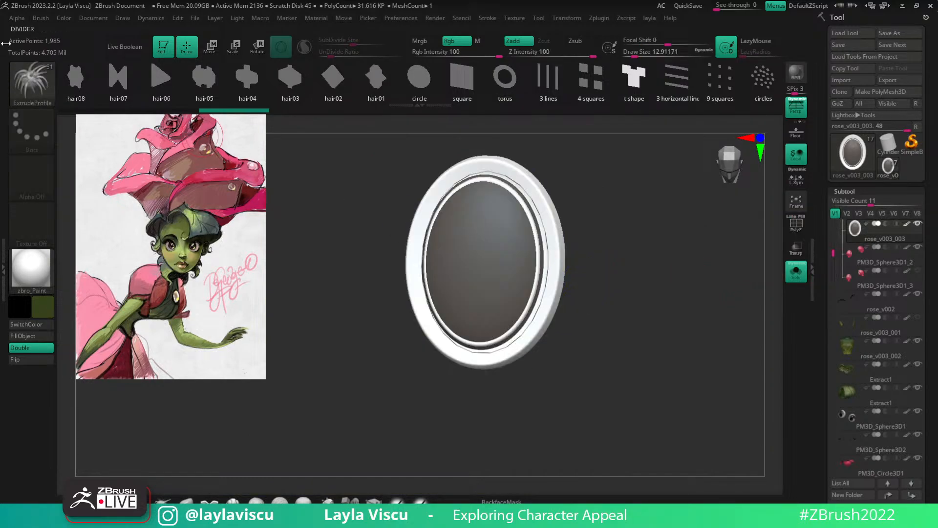
Dock the Brush settings beside the canvas, set the brush Imbed to 41 and rebuild the brooch frame with it.
left_click(41, 20)
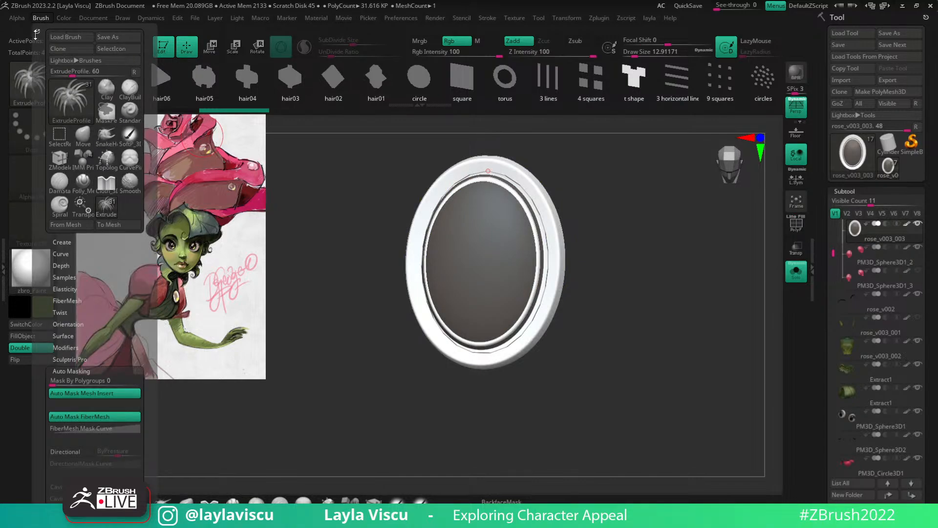
left_click_drag(36, 29, 34, 30)
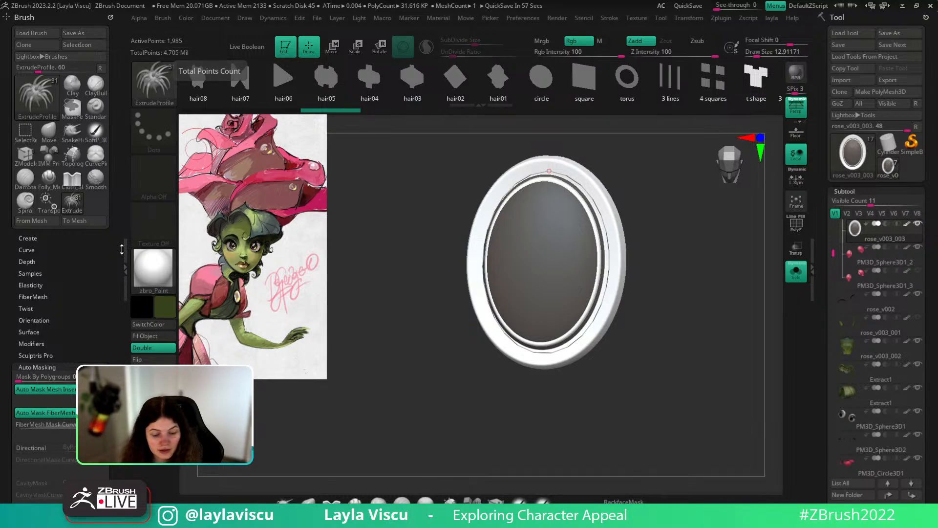
left_click_drag(30, 275, 30, 131)
left_click(24, 117)
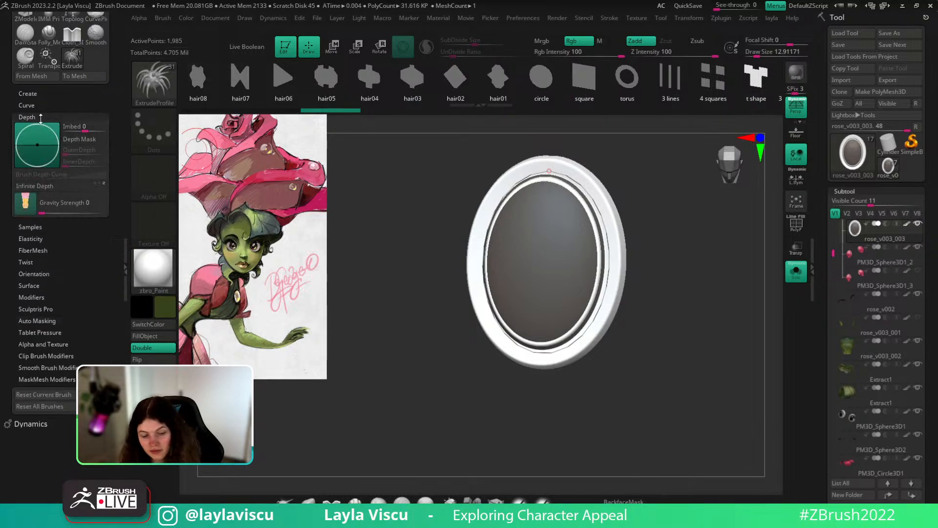
left_click_drag(88, 128, 97, 129)
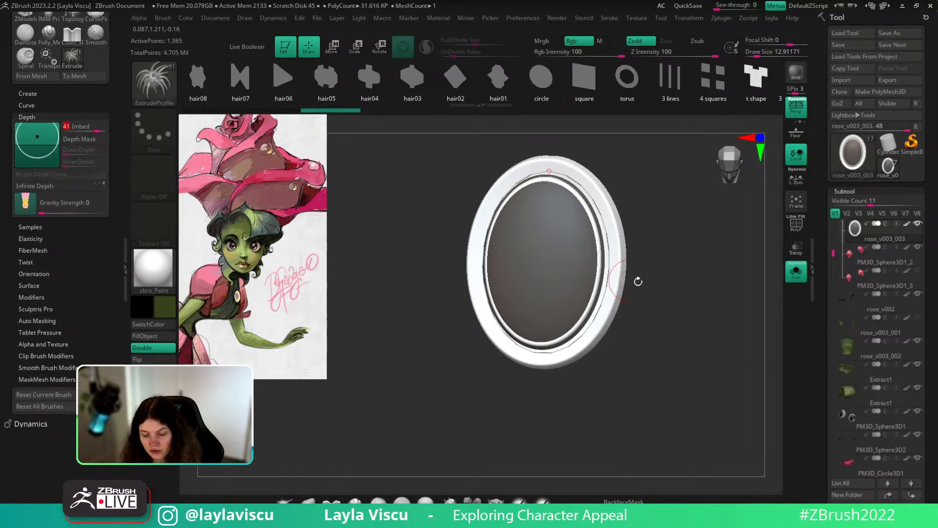
mouse_move(640, 254)
left_mouse_down("shift")
mouse_move(685, 260)
mouse_move(702, 303)
mouse_move(643, 314)
mouse_move(670, 333)
mouse_move(648, 315)
left_mouse_up("shift")
left_click(617, 268)
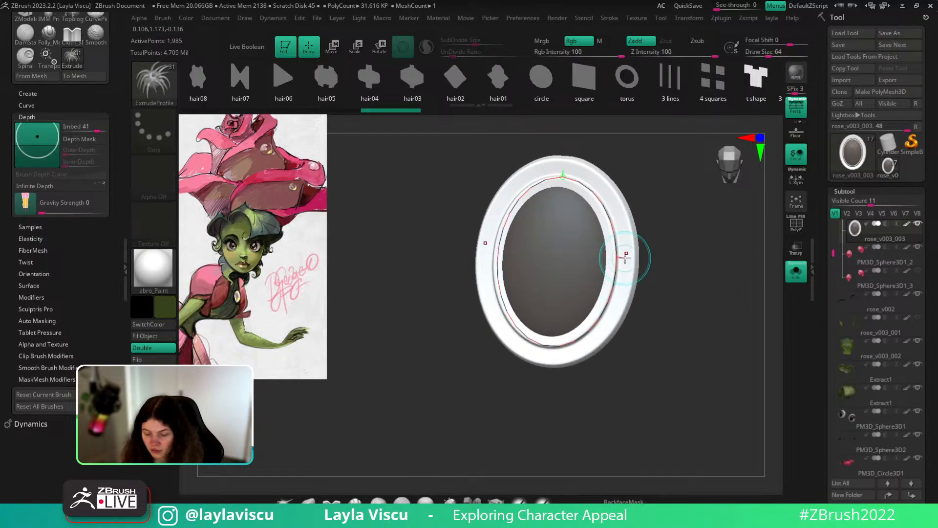
Try Imbed values of -4 and 70 on the brooch frame.
left_click(79, 129)
left_click(615, 236)
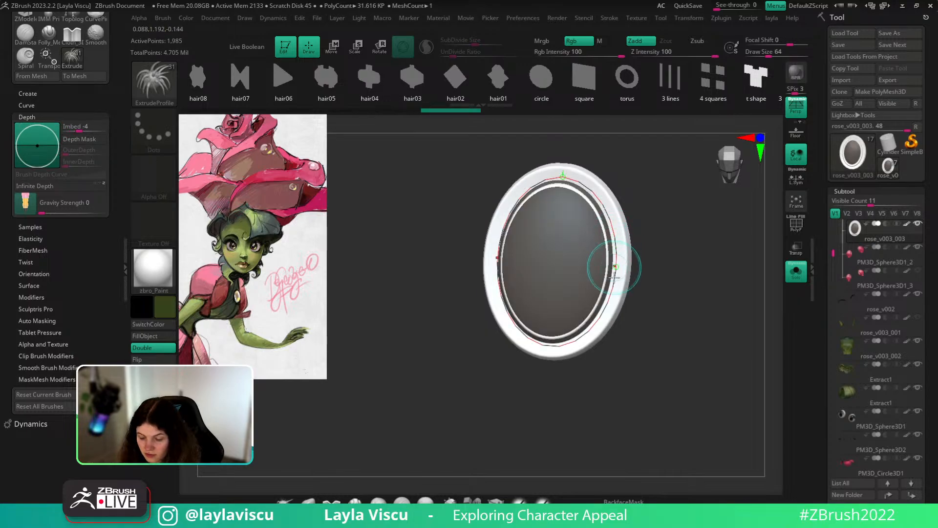
left_click_drag(84, 130, 100, 131)
left_click(612, 219)
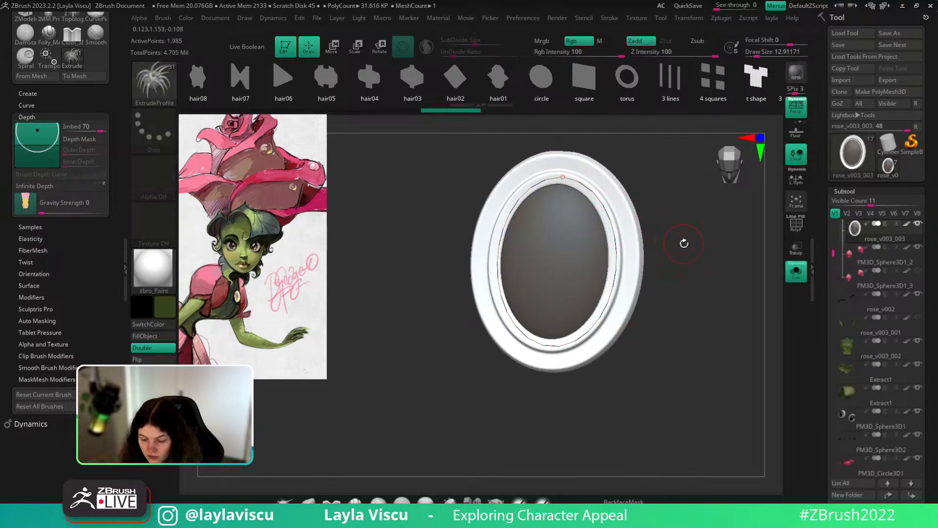
Reduce the draw size to about 9 and rebuild the brooch frame with a thinner profile.
key("s")
left_click_drag(696, 244, 686, 244)
left_click(616, 249)
right_click_drag(704, 255, 674, 288)
mouse_move(675, 288)
right_mouse_down("ctrl")
mouse_move(624, 254)
mouse_move(684, 252)
right_mouse_up("ctrl")
key("s")
left_click_drag(689, 252, 693, 252)
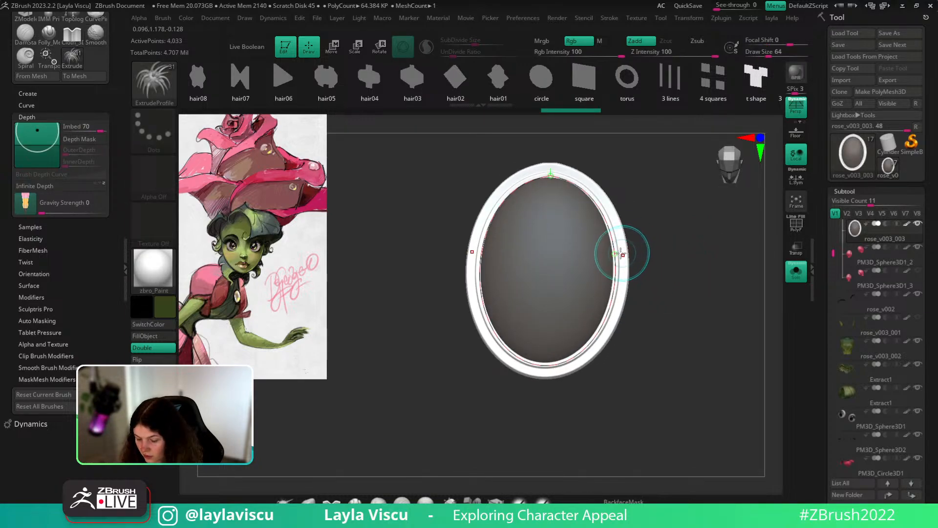
left_click(606, 251)
Show the whole character, replace the frame's profile with hair01 and isolate the brooch again.
left_click(797, 273)
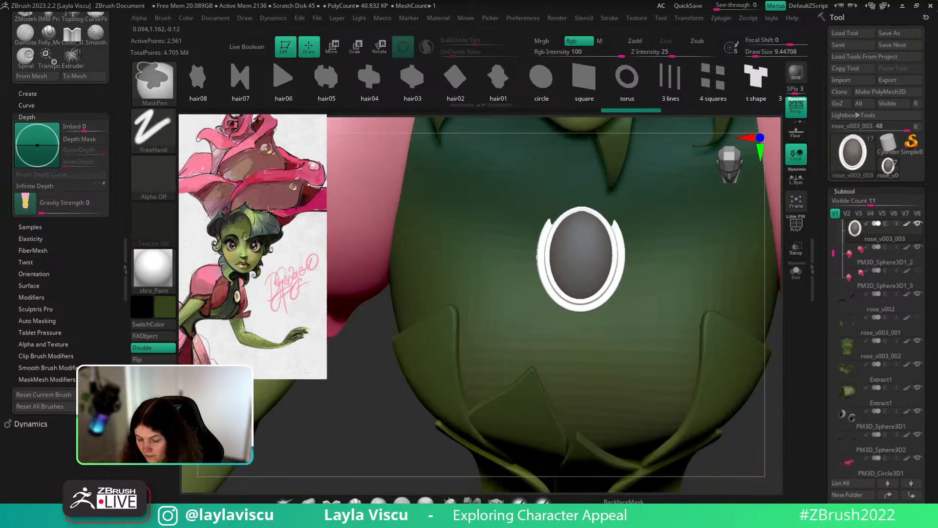
right_click_drag(764, 285, 748, 357, "ctrl")
left_click(498, 81)
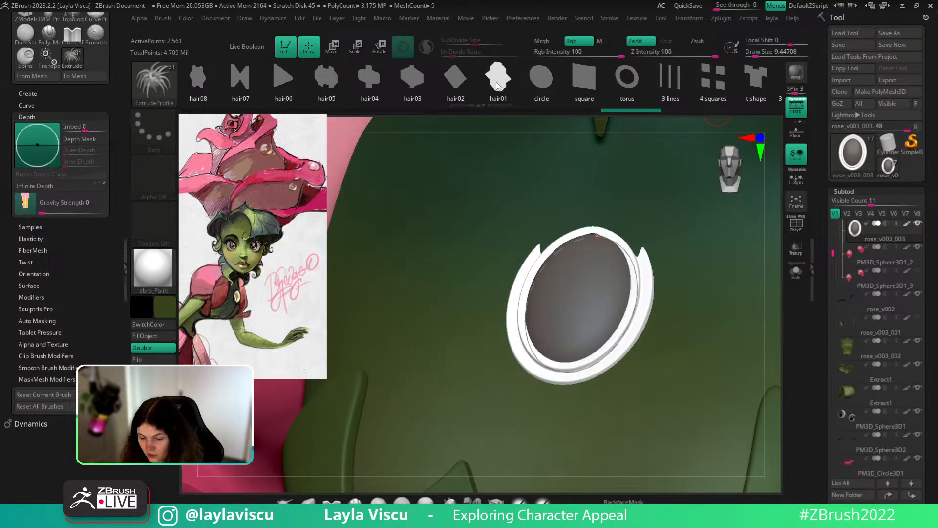
left_click(543, 254)
key("ctrl+z")
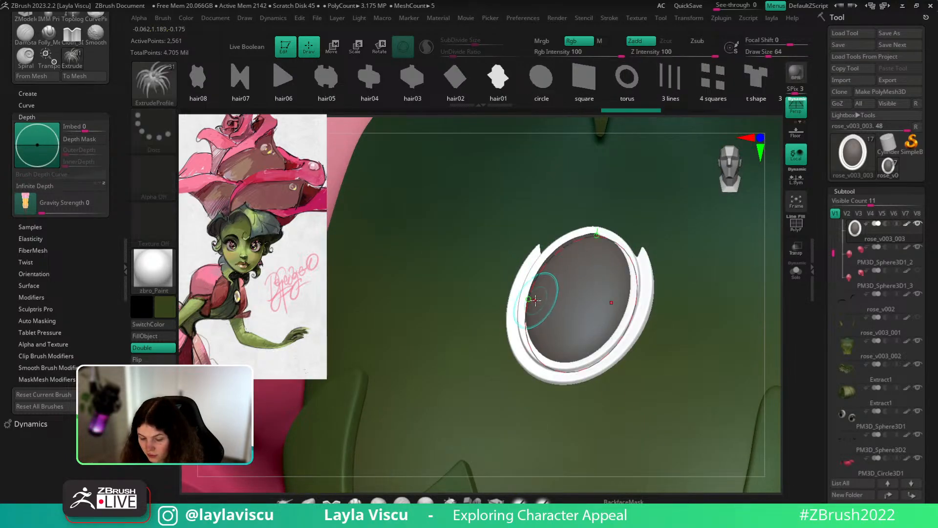
left_click(537, 300)
left_click(796, 273)
right_click_drag(747, 319, 737, 339)
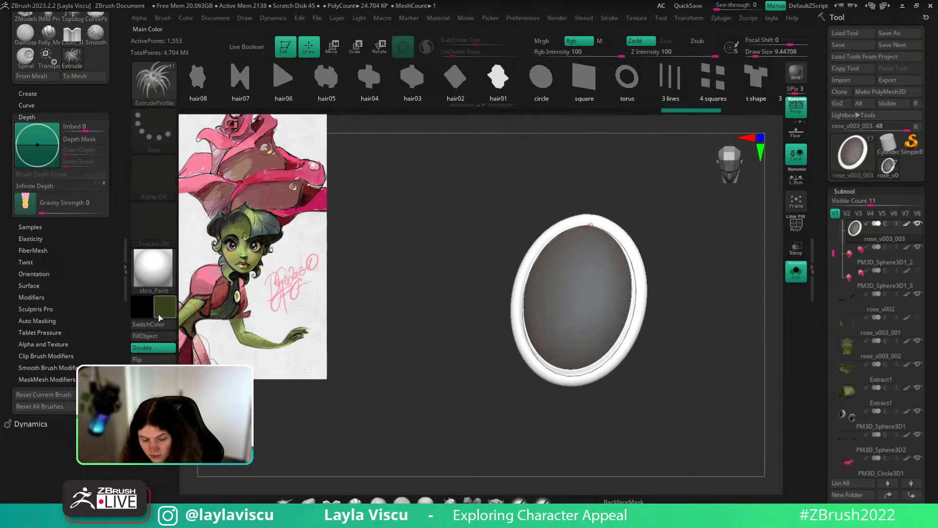
Change the display material to BasicMaterial and check the shading of the brooch frame.
left_click(155, 273)
left_click(250, 303)
left_click_drag(713, 309, 675, 315)
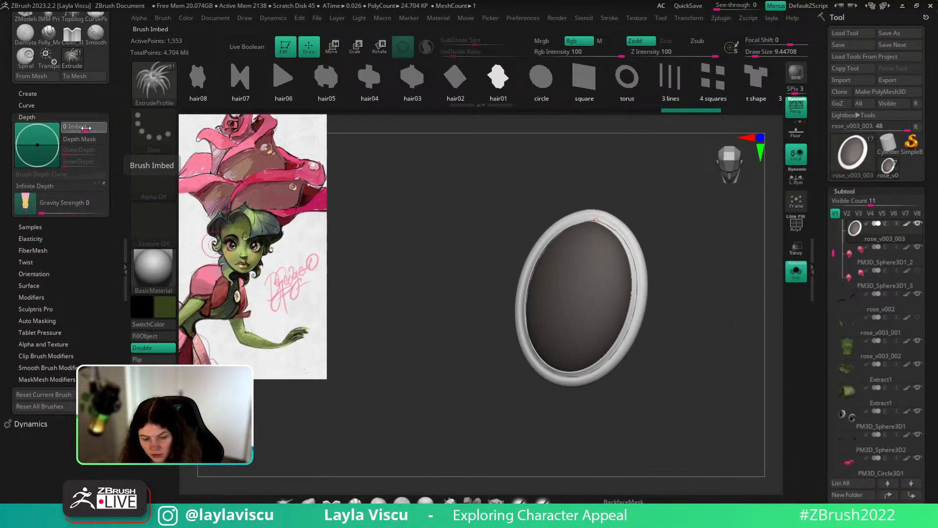
Try an Imbed of 10 on the brooch frame and return it to 0.
left_click_drag(82, 127, 91, 127)
left_click(608, 224)
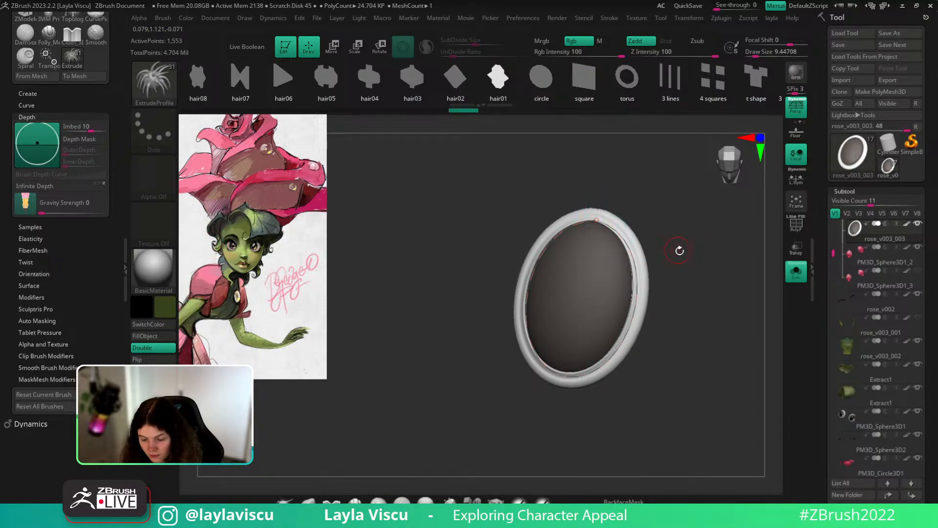
mouse_move(677, 249)
left_mouse_down()
mouse_move(693, 274)
mouse_move(685, 267)
left_mouse_up()
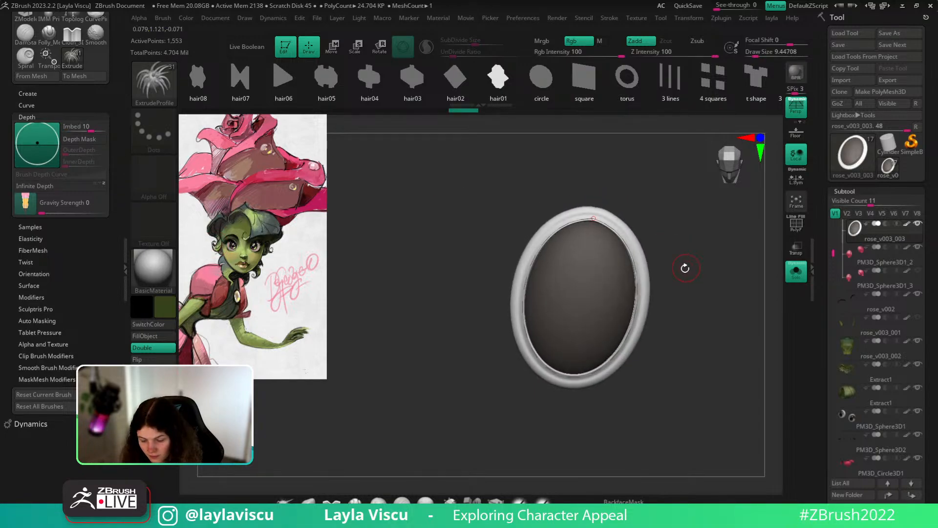
left_click(83, 127)
type("0")
left_click(592, 219)
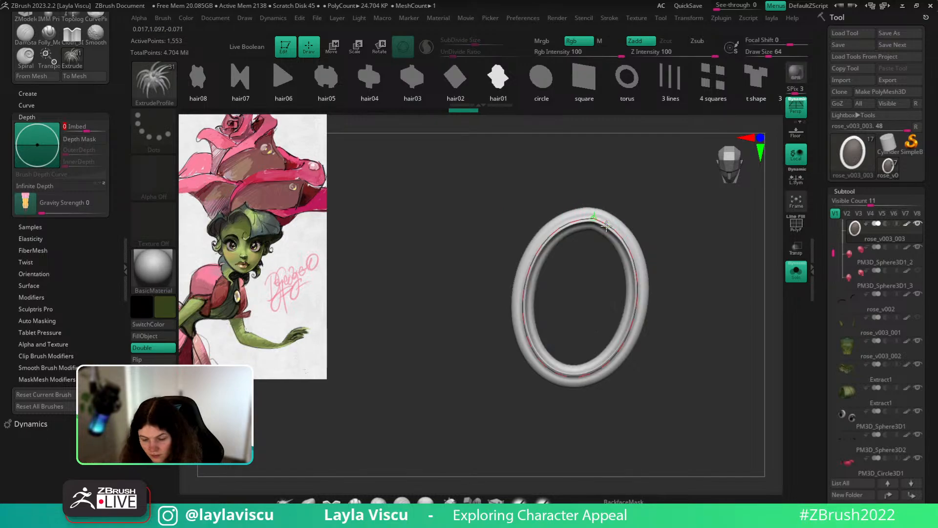
Try the hair03 profile on the brooch frame and switch it back to hair01.
left_click(615, 234)
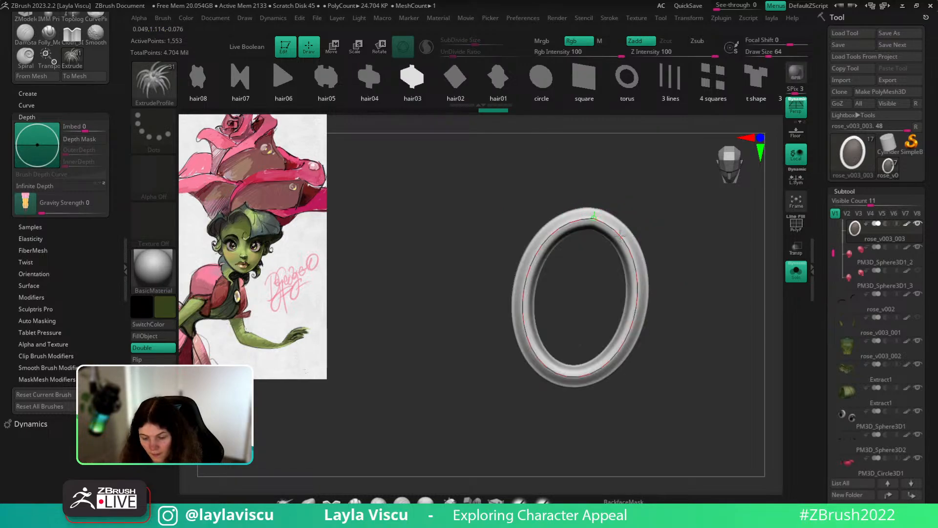
left_click_drag(668, 283, 729, 375)
left_click(500, 83)
left_click(563, 247)
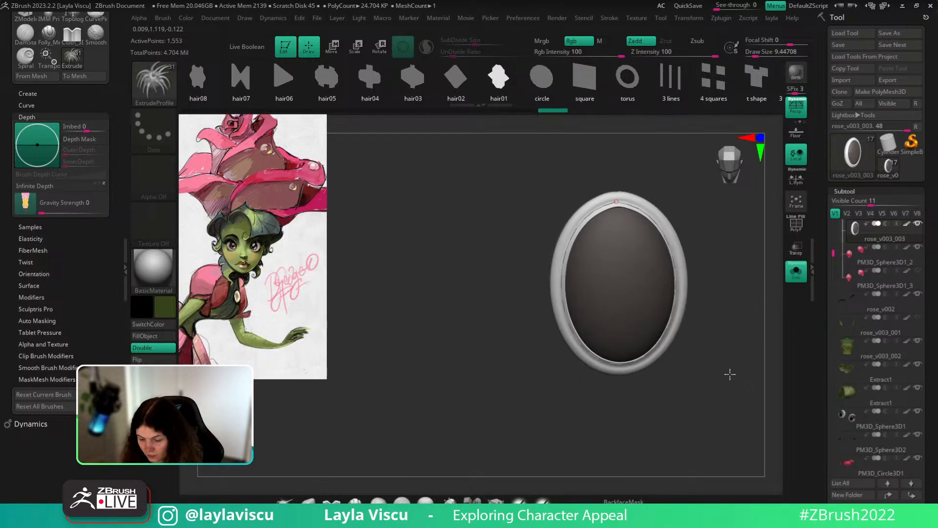
Show the whole character and examine the brooch frame from several distances.
left_click(796, 272)
right_click_drag(494, 279, 457, 183, "ctrl")
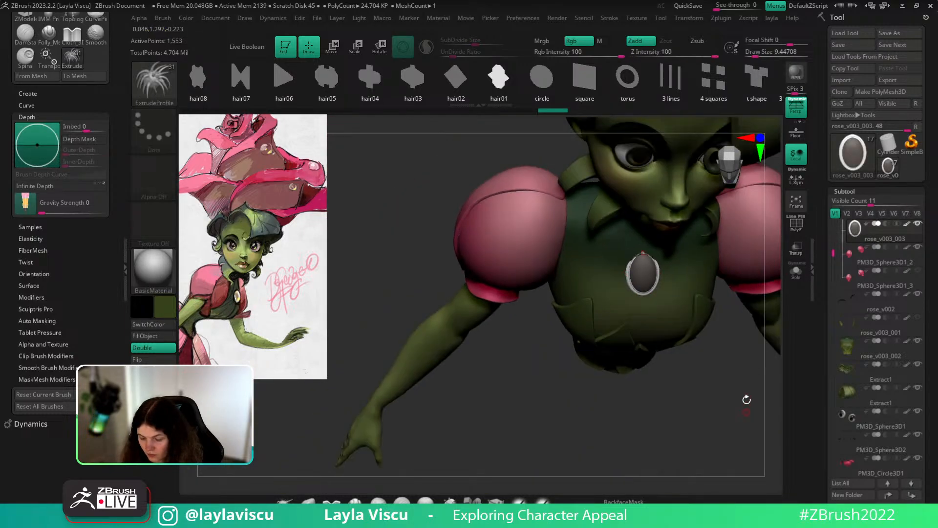
left_click_drag(746, 399, 744, 357)
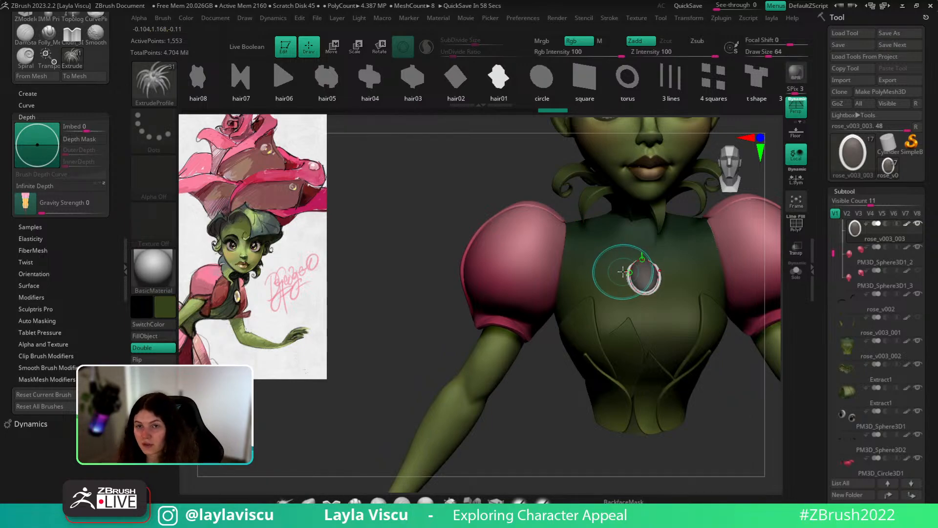
right_click_drag(610, 270, 610, 212, "ctrl")
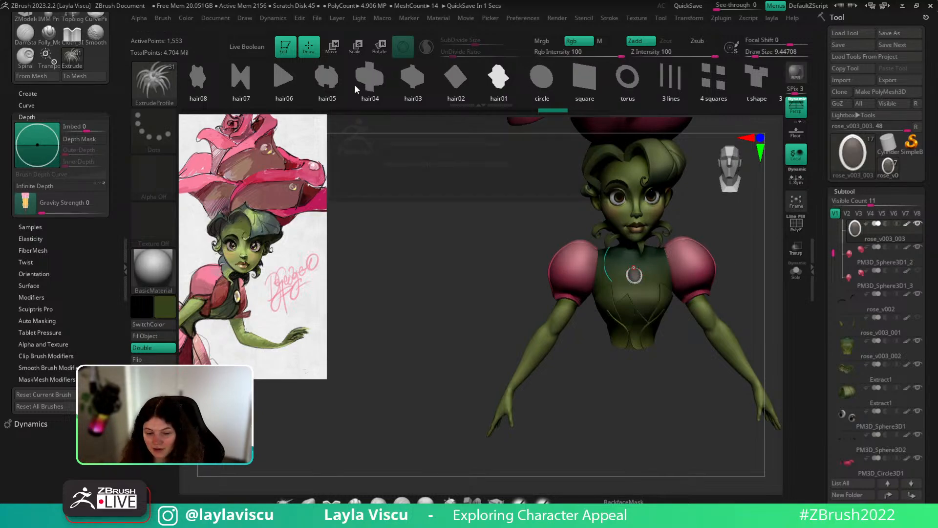
key("Escape")
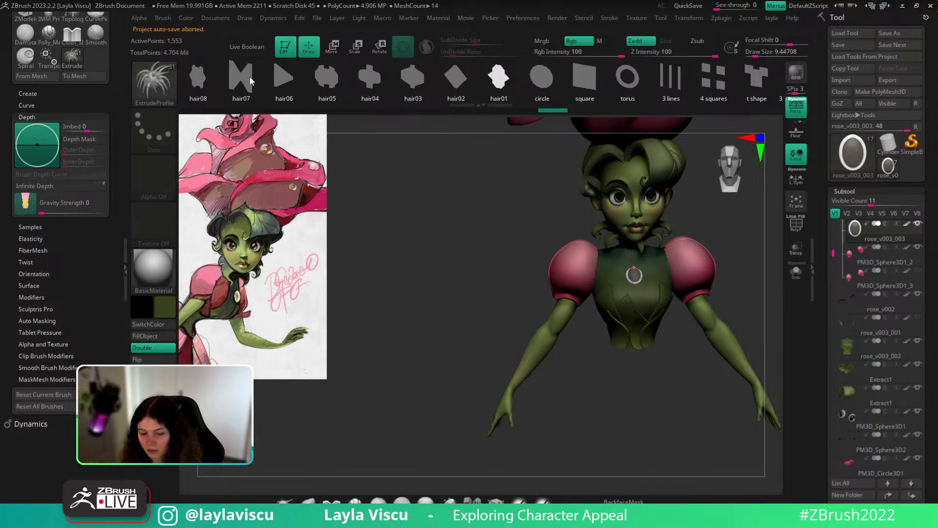
Try the hair08 profile on the brooch frame, isolate the brooch and check the frame from the side.
left_click(198, 79)
left_click(639, 273)
mouse_move(639, 274)
right_mouse_down("ctrl")
mouse_move(840, 364)
mouse_move(742, 277)
right_mouse_up("ctrl")
key("alt+s")
right_click_drag(642, 266, 597, 303, "ctrl")
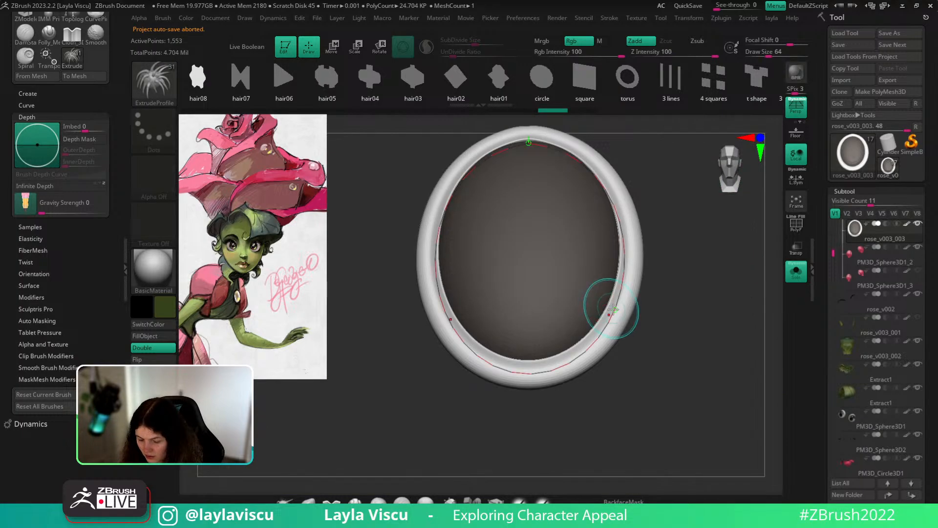
left_click_drag(719, 287, 768, 284)
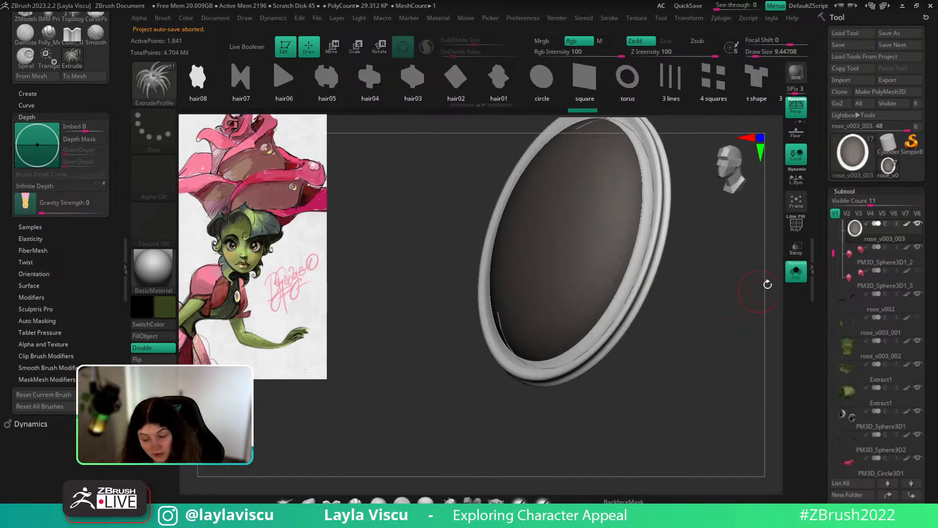
Show the whole character again, try the hair07 profile on the brooch frame and undo it.
left_click(796, 272)
right_click_drag(740, 276, 524, 312, "ctrl")
mouse_move(445, 327)
left_mouse_down()
mouse_move(604, 372)
mouse_move(465, 429)
mouse_move(613, 296)
left_mouse_up()
left_click(615, 294)
left_click_drag(758, 461, 737, 471)
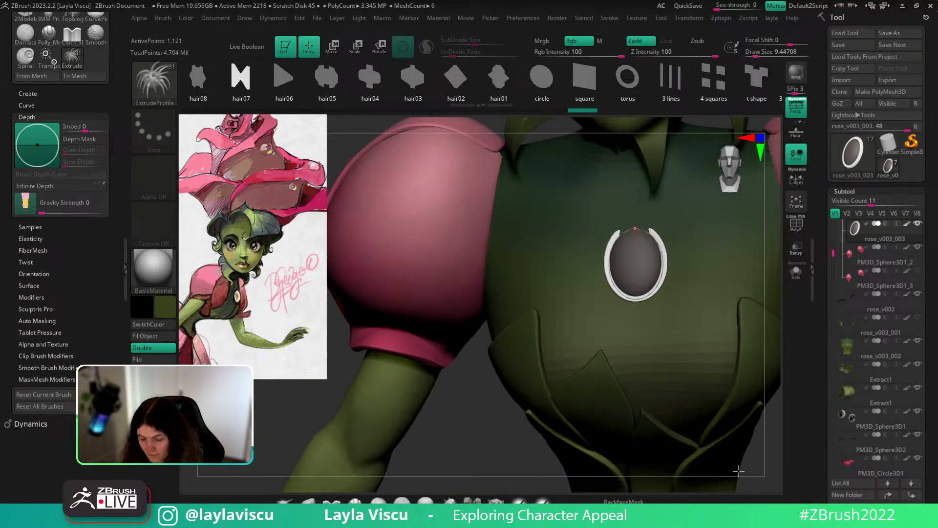
key("ctrl+z")
Apply the hair05 profile to the brooch frame and isolate the brooch in view.
left_click(323, 78)
left_click(619, 293)
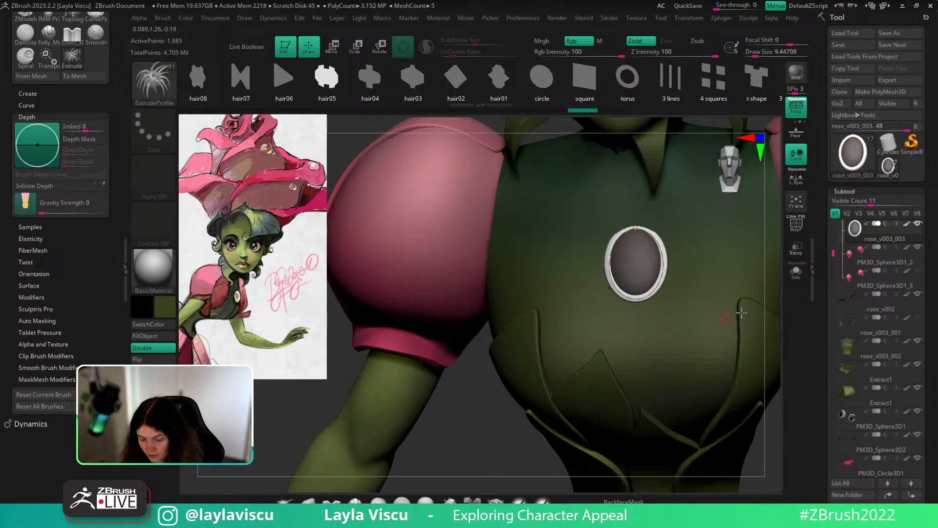
left_click(793, 278)
key("f")
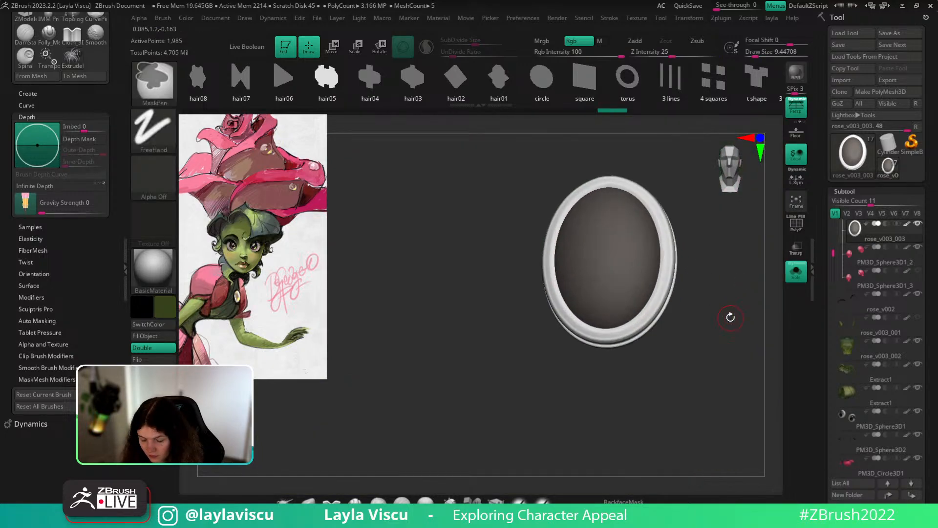
Turn on the polyframe display and hide everything except the brooch's outer frame ring.
key("shift+f")
key("shift+f")
key("shift+f")
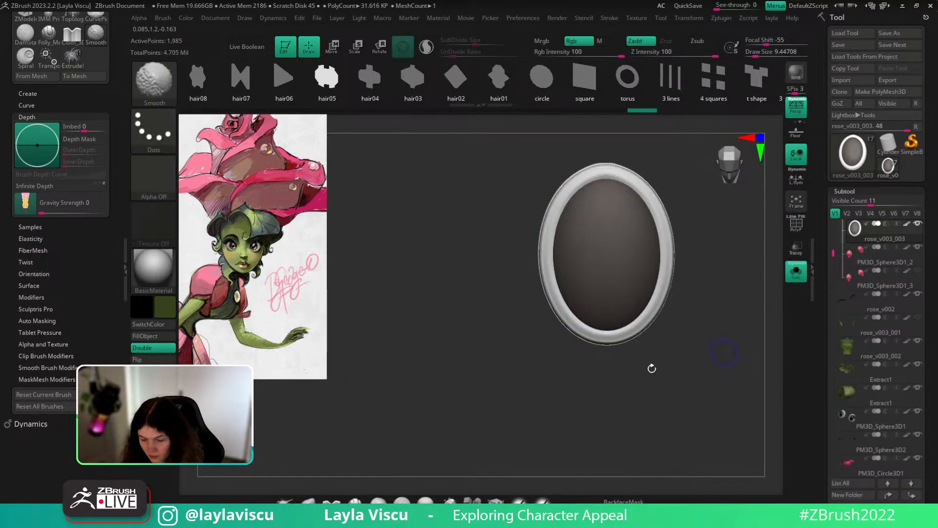
left_click_drag(754, 266, 725, 377)
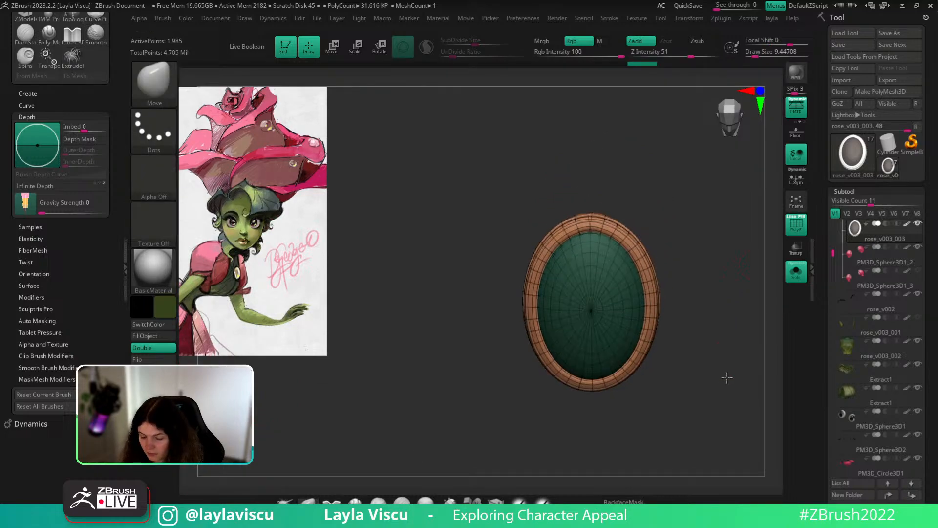
left_click(606, 220, "ctrl+shift")
right_click_drag(593, 191, 621, 223, "ctrl")
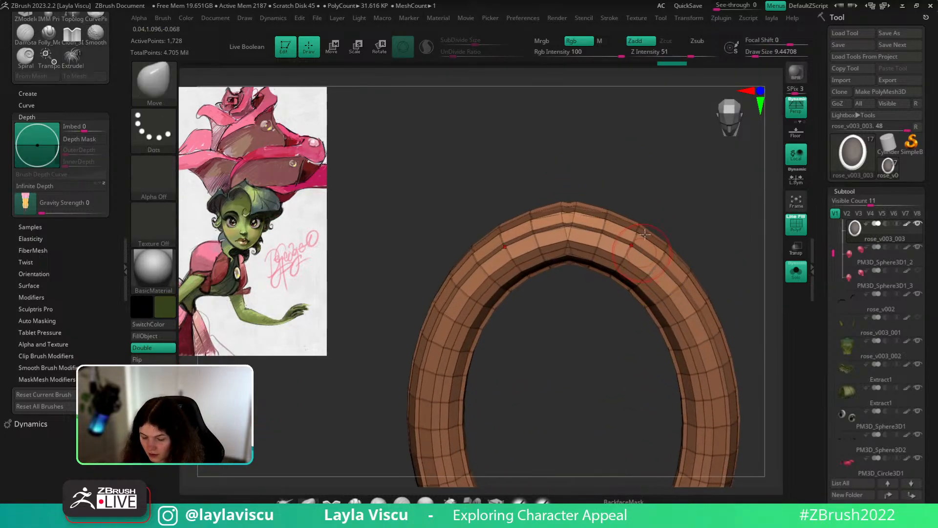
mouse_move(653, 168)
right_mouse_down()
mouse_move(666, 214)
mouse_move(656, 153)
mouse_move(656, 205)
right_mouse_up()
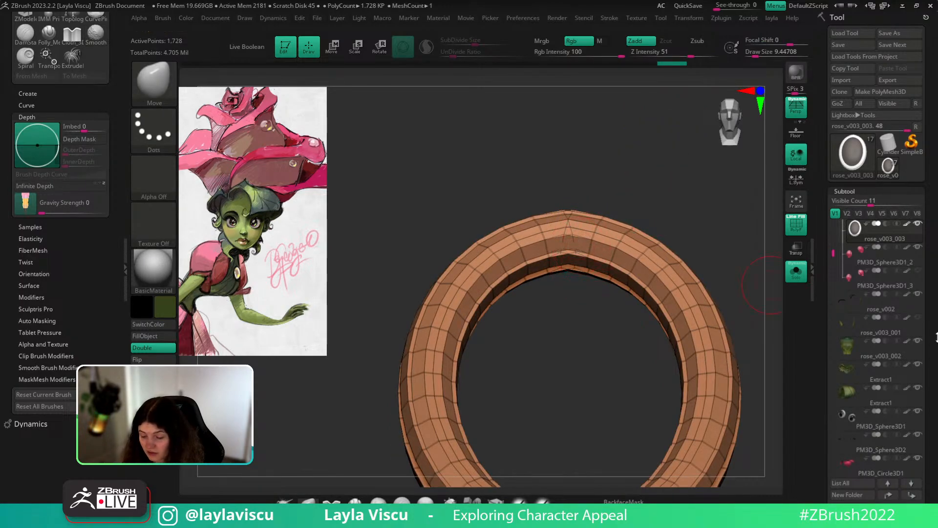
Open the Geometry settings for the isolated frame ring.
left_click_drag(937, 337, 931, 240)
right_click_drag(699, 332, 718, 386, "ctrl")
left_click_drag(927, 471, 926, 357)
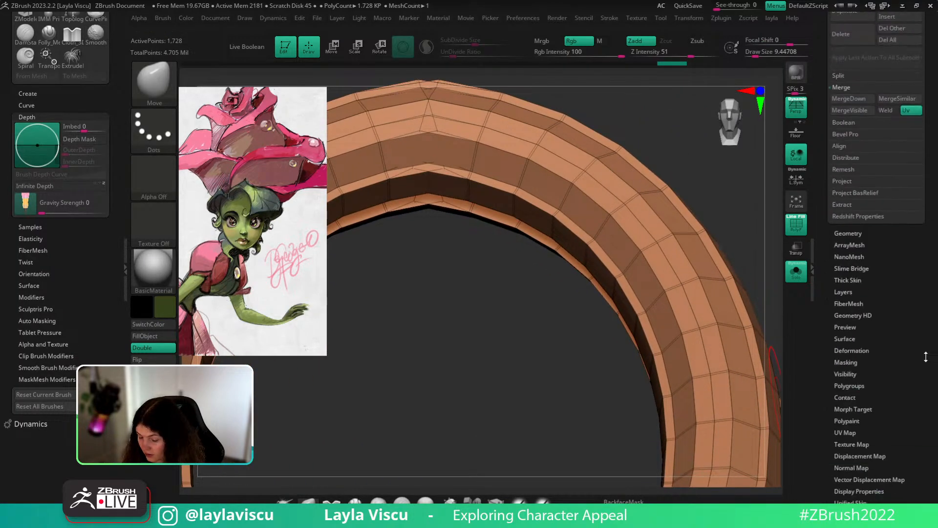
left_click(854, 234)
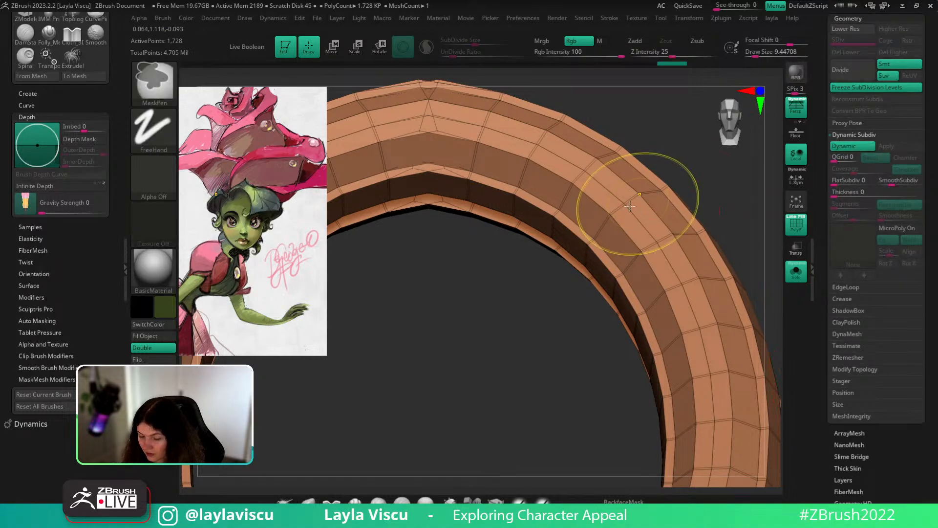
Separate the frame ring with Auto Groups and delete one of its two overlapping shells.
right_click_drag(639, 203, 593, 213, "ctrl")
key("space")
left_click(605, 181)
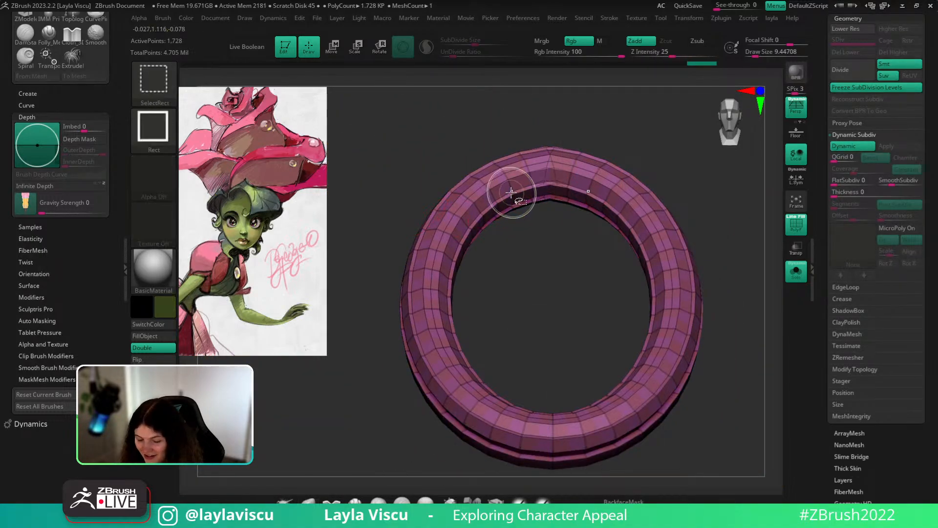
key("space")
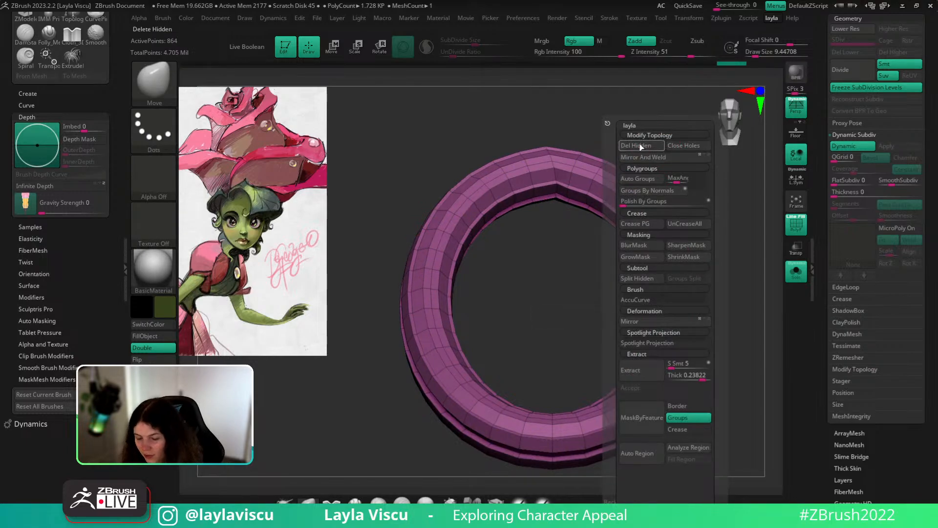
Delete the hidden geometry of the isolated oval ring and turn off its Dynamic Subdiv preview, keeping the wireframe shown.
left_click(641, 147)
key("shift+f")
key("shift+d")
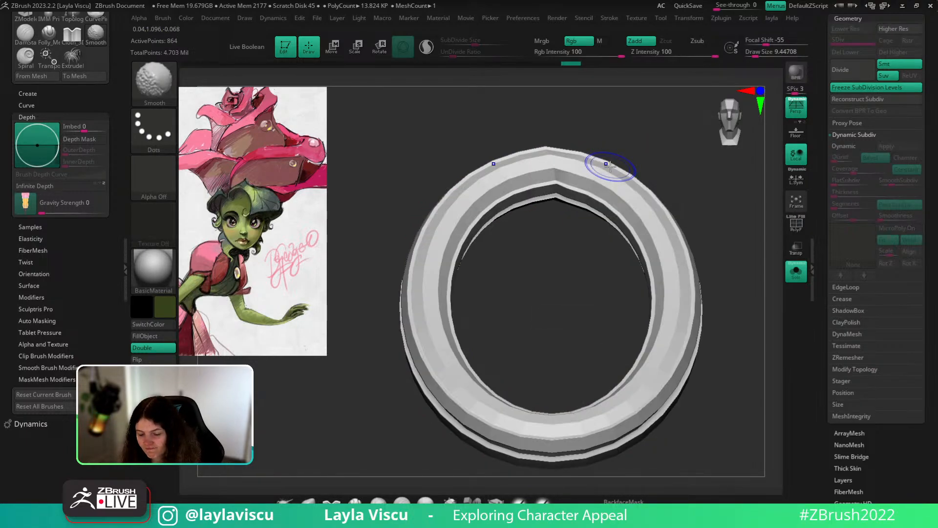
key("shift+f")
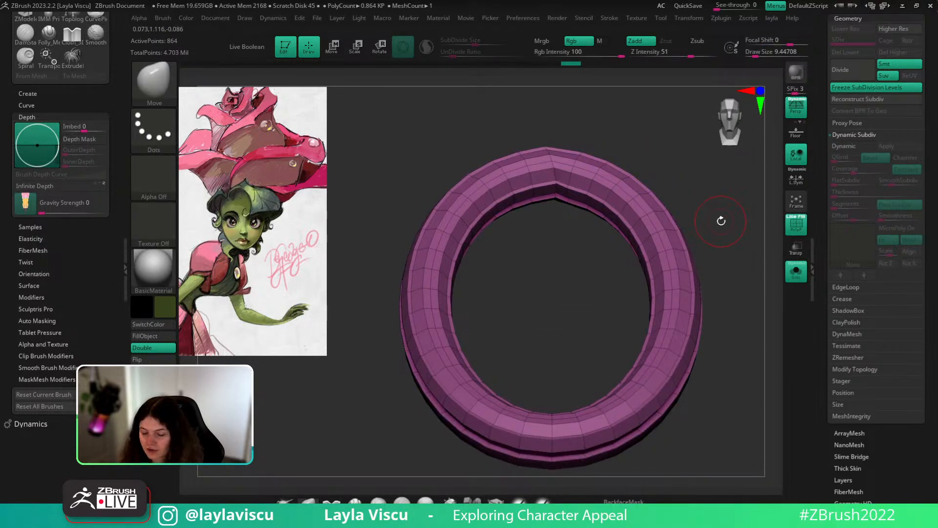
Try Mirror And Weld on the oval ring, and undo it.
right_click_drag(578, 154, 594, 236, "ctrl")
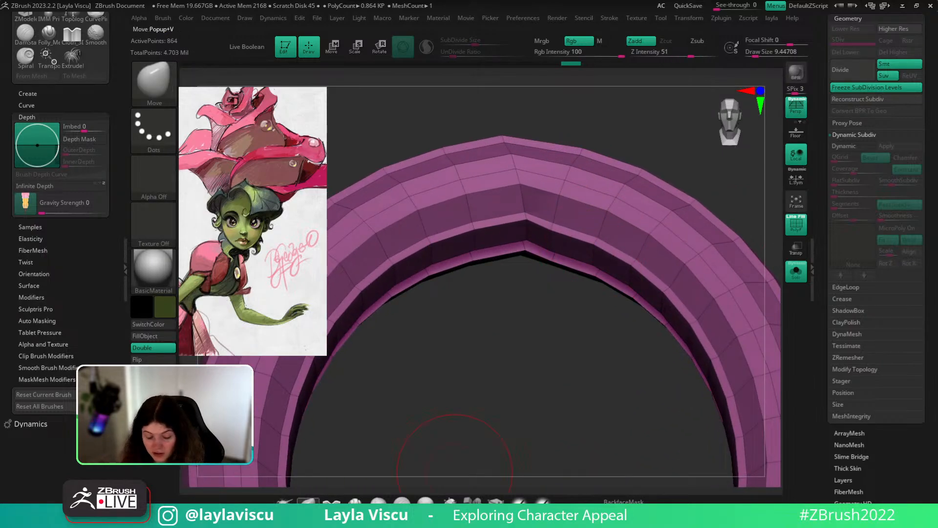
left_click(495, 501)
key("space")
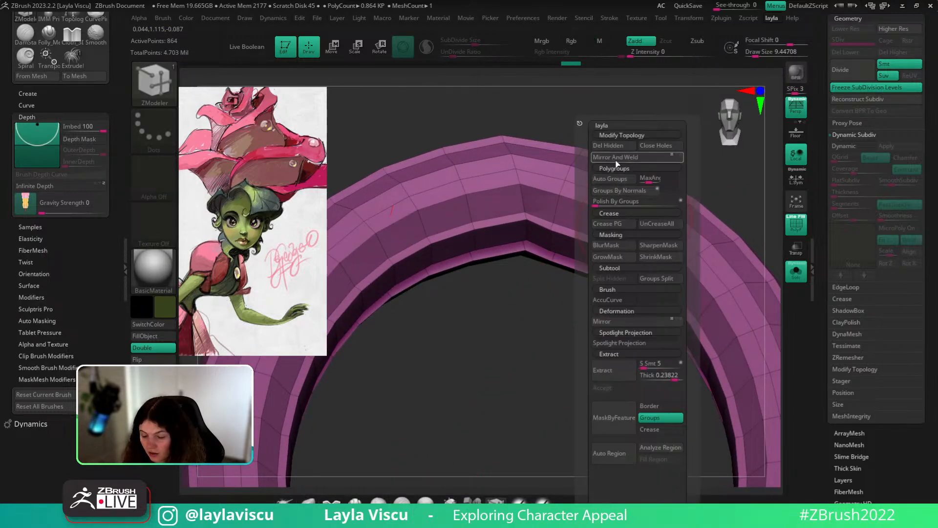
left_click(616, 160)
key("ctrl+z")
key("shift+d")
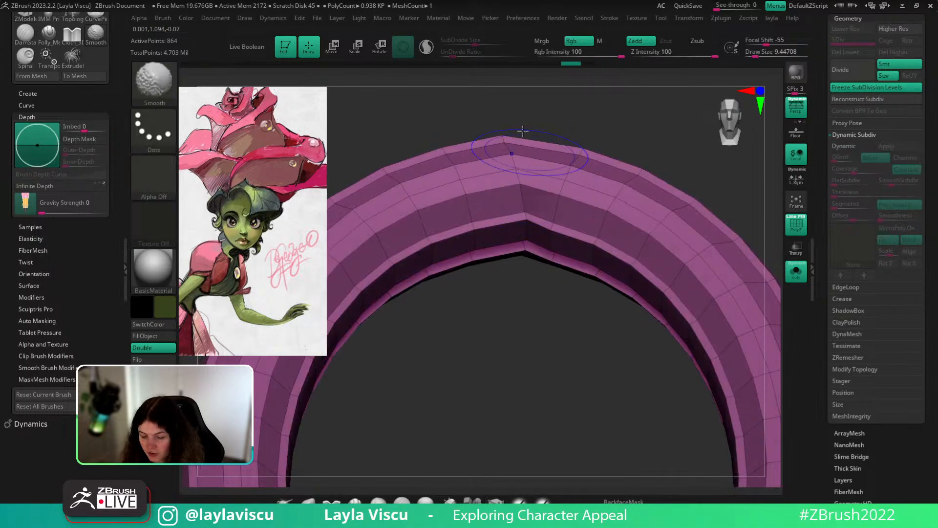
Hide the pinched segment at the top of the oval ring and delete the hidden polygons.
left_click_drag(487, 115, 568, 386, "ctrl+shift")
right_click_drag(668, 164, 623, 153, "ctrl")
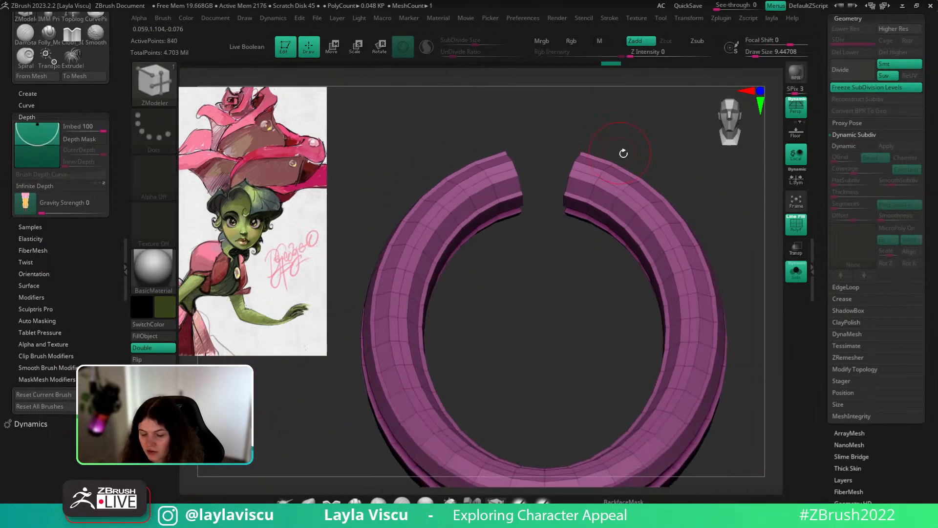
key("space")
left_click(600, 147)
key("f")
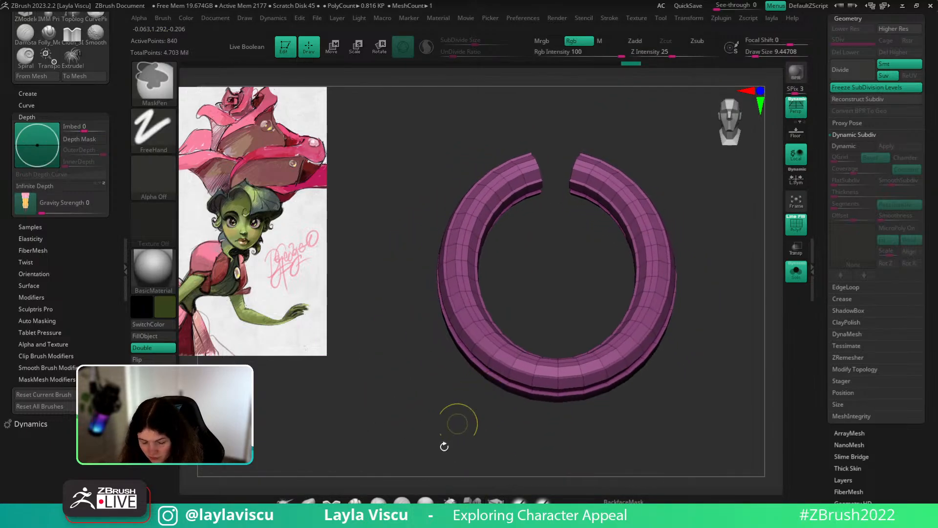
Set the ZModeler edge action to Bridge with the Two Holes target and try it on the ring's gap, undoing the attempt.
left_click(496, 501)
key("Escape")
mouse_move(594, 188)
right_mouse_down("ctrl")
mouse_move(736, 350)
mouse_move(748, 379)
right_mouse_up("ctrl")
right_click_drag(470, 307, 612, 262)
key("space")
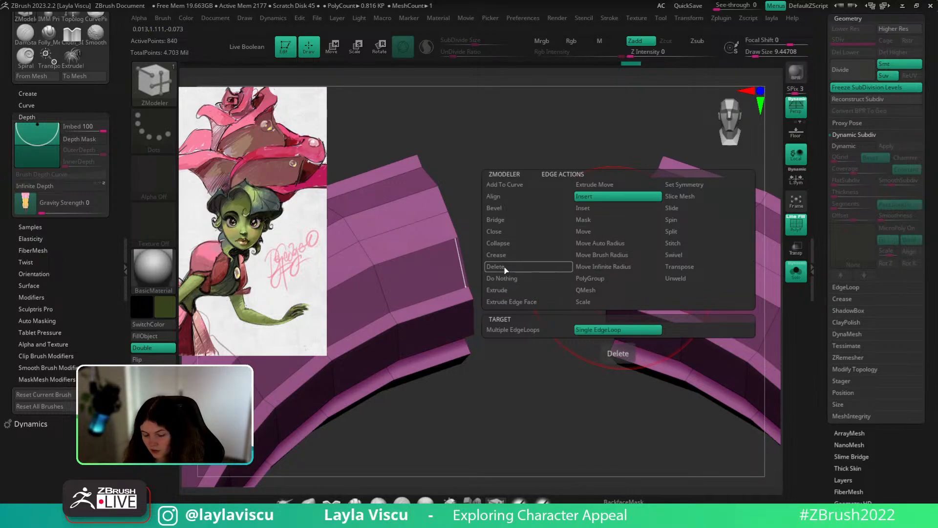
left_click(513, 219)
mouse_move(648, 331)
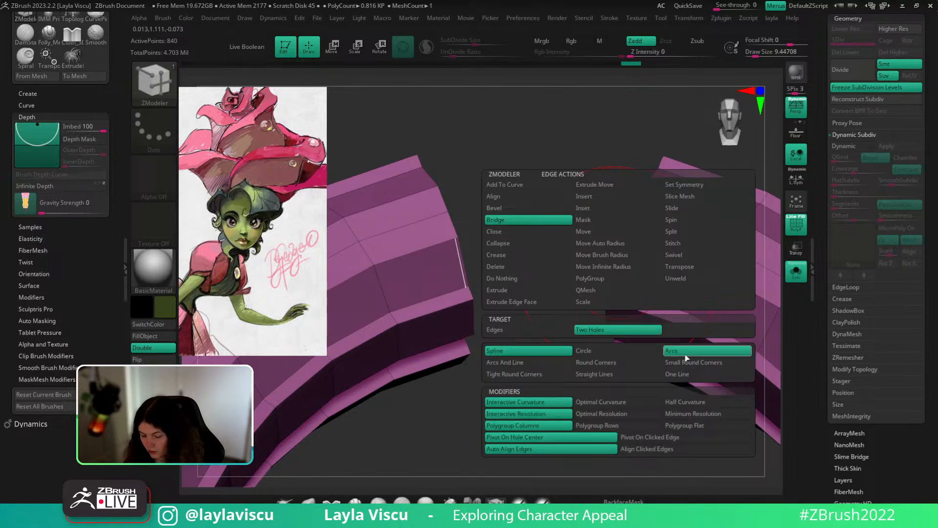
left_click(465, 269)
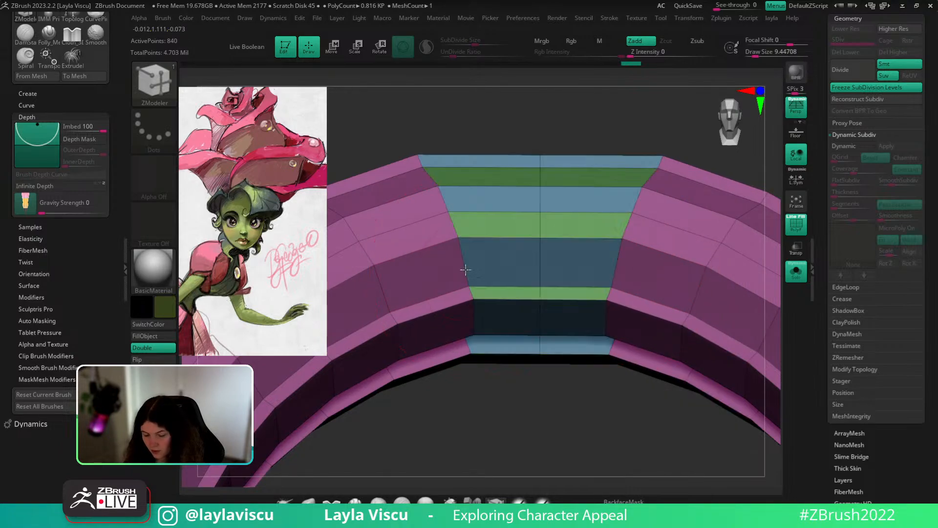
key("ctrl+z")
Bridge the two open ends at the top of the ring and assign the whole ring to one polygroup.
left_click(611, 270)
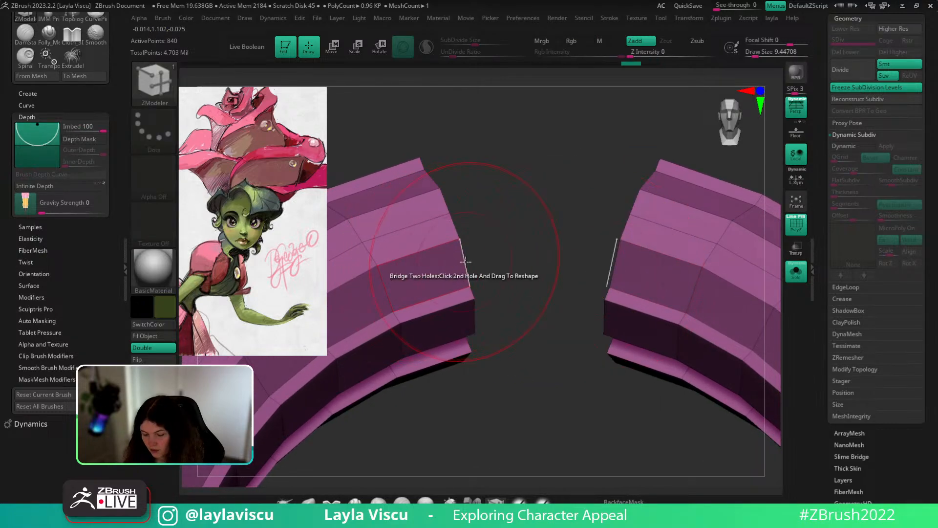
left_click(463, 262)
mouse_move(463, 271)
left_mouse_down()
mouse_move(463, 281)
mouse_move(463, 270)
left_mouse_up()
right_click_drag(464, 281, 323, 271, "ctrl")
key("ctrl+w")
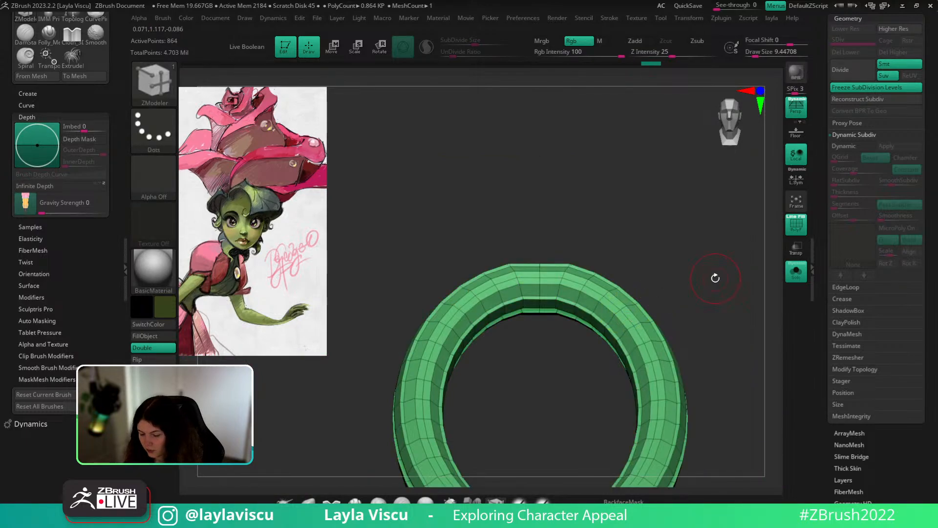
Mask the middle of the bridged segment at the ring's top and invert the mask.
left_click_drag(732, 244, 731, 277)
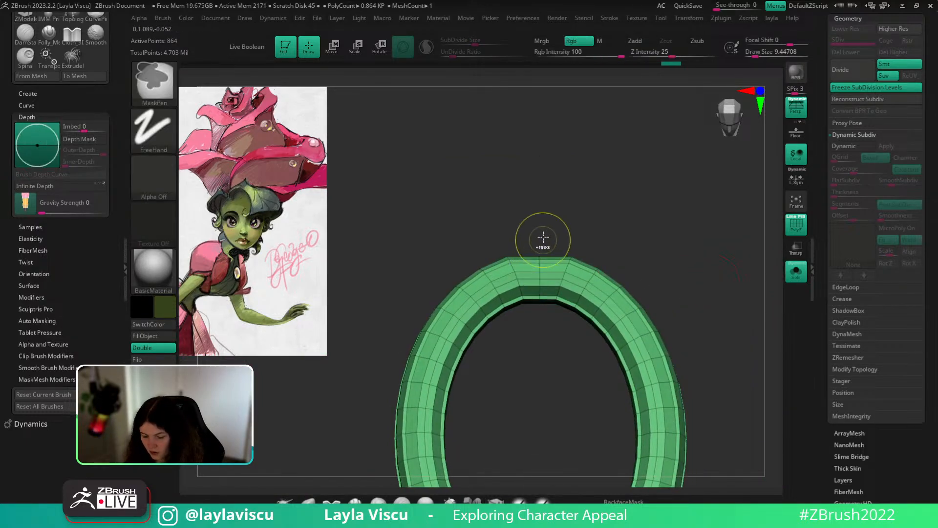
left_click_drag(545, 239, 530, 348, "ctrl")
left_click(534, 356, "ctrl")
Place the transform gizmo on the unmasked top section of the ring and tilt it to match the ring's angle.
key("w")
right_click_drag(630, 224, 630, 214, "alt")
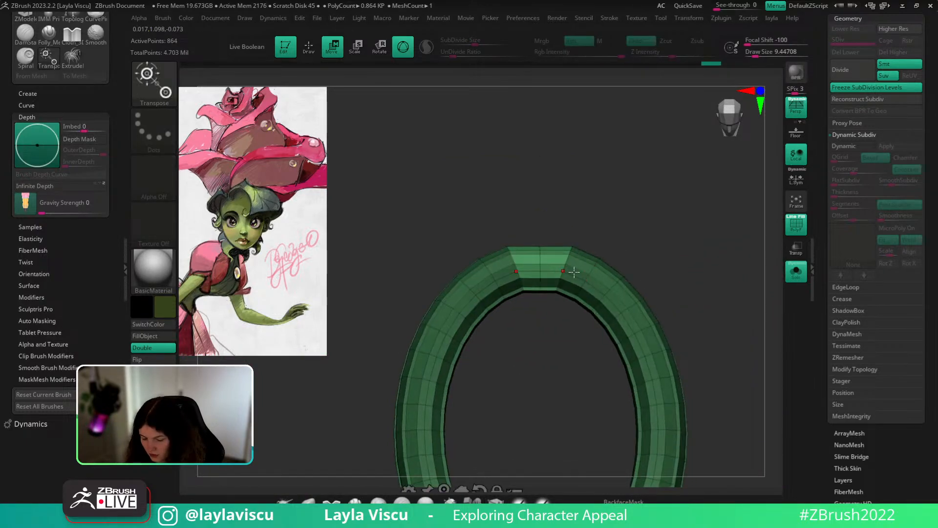
right_click_drag(695, 251, 559, 274, "ctrl")
right_click_drag(595, 345, 625, 159, "alt")
left_click_drag(492, 379, 494, 314, "alt")
right_click_drag(499, 313, 603, 254, "ctrl")
right_click_drag(614, 295, 449, 225)
left_click(439, 219, "alt")
right_click_drag(725, 226, 597, 221)
left_click_drag(478, 222, 478, 223, "alt")
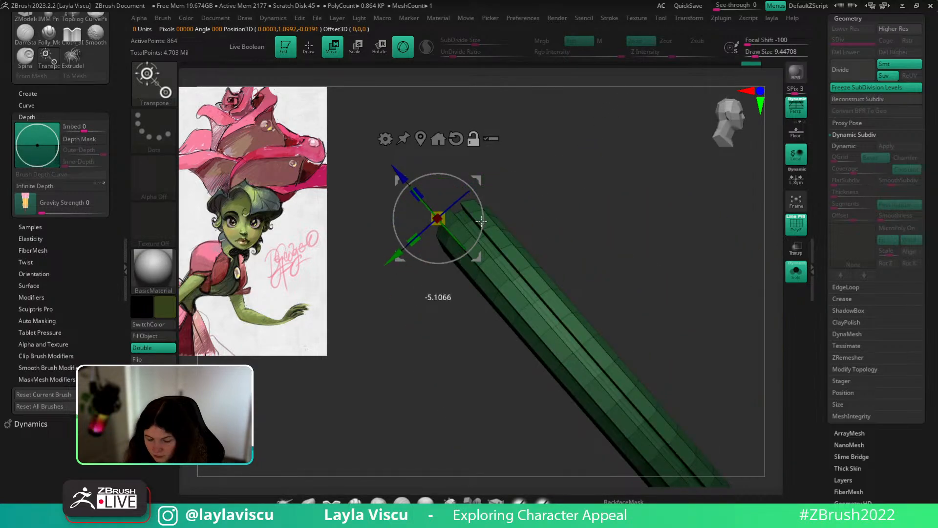
Move the unmasked top section upward so the bridged segment follows the ring's curve.
right_click_drag(676, 220, 602, 227)
left_click_drag(434, 161, 434, 157)
key("q")
right_click_drag(640, 215, 680, 195, "alt")
key("w")
left_click_drag(474, 140, 474, 139)
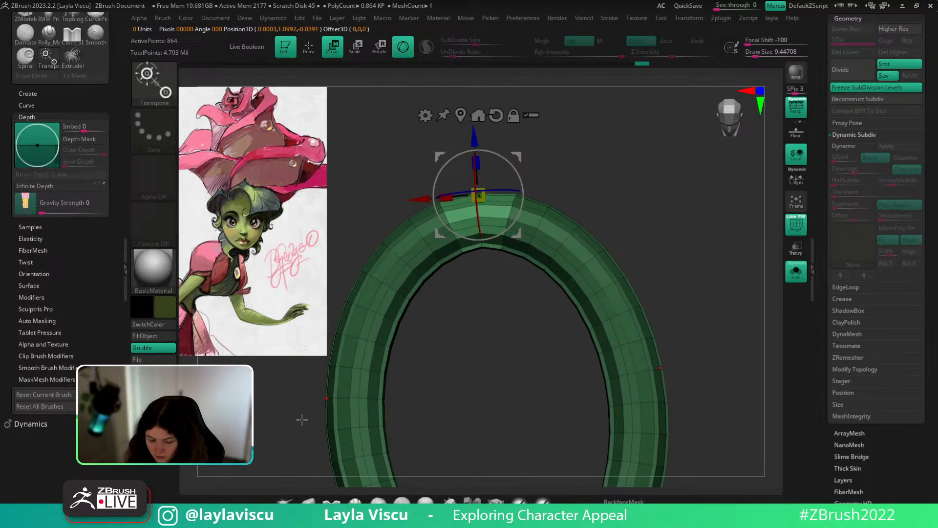
Clear the mask on the ring and leave Solo mode to show the full character.
key("q")
left_click_drag(688, 196, 714, 239, "ctrl")
left_click(796, 276)
right_click_drag(685, 254, 360, 188, "ctrl")
Duplicate the oval ring subtool.
left_click_drag(830, 274, 830, 429)
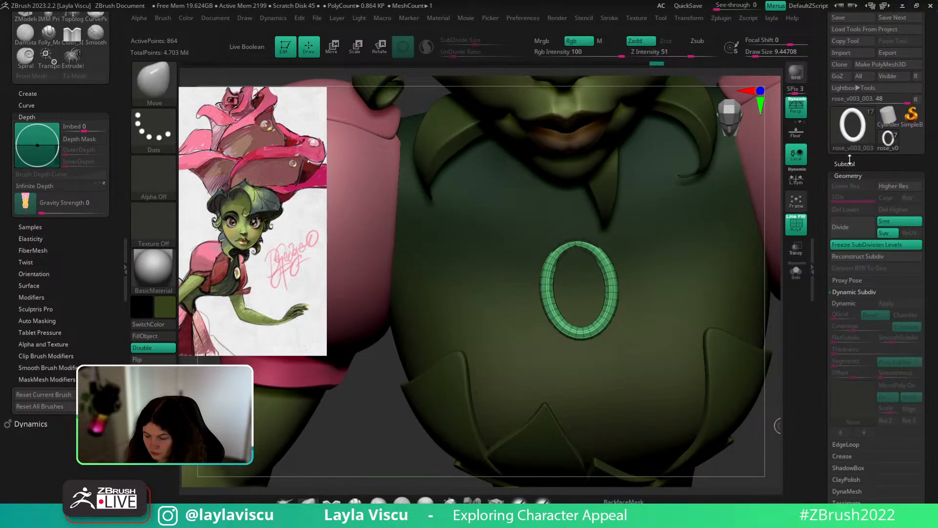
left_click(851, 164)
left_click_drag(833, 88, 833, 49)
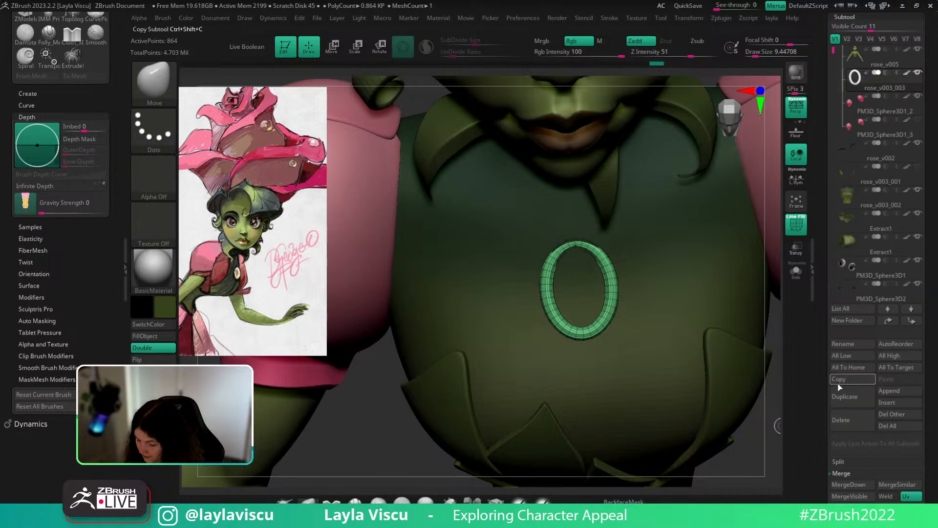
left_click(854, 394)
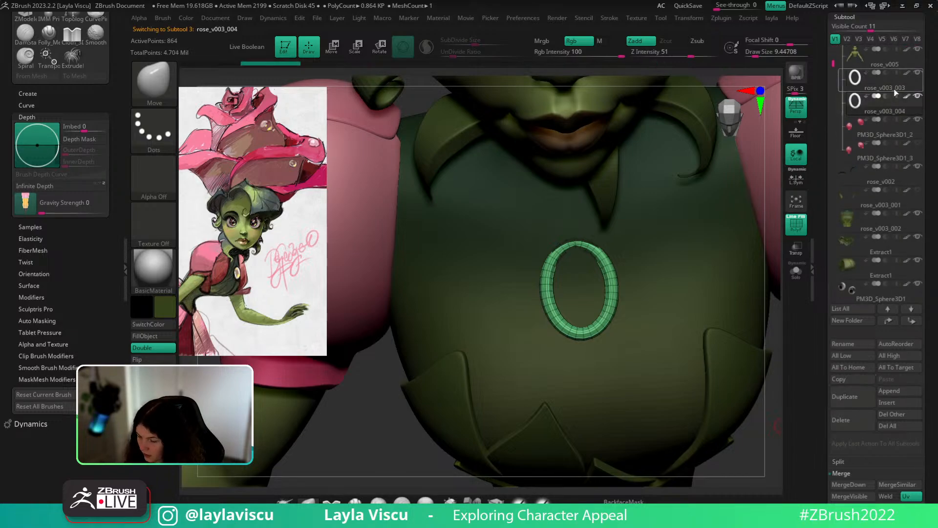
Isolate the original ring subtool and turn it into a filled oval gem inside the duplicated ring.
left_click(797, 272)
left_click_drag(440, 63, 188, 63)
left_click(796, 274)
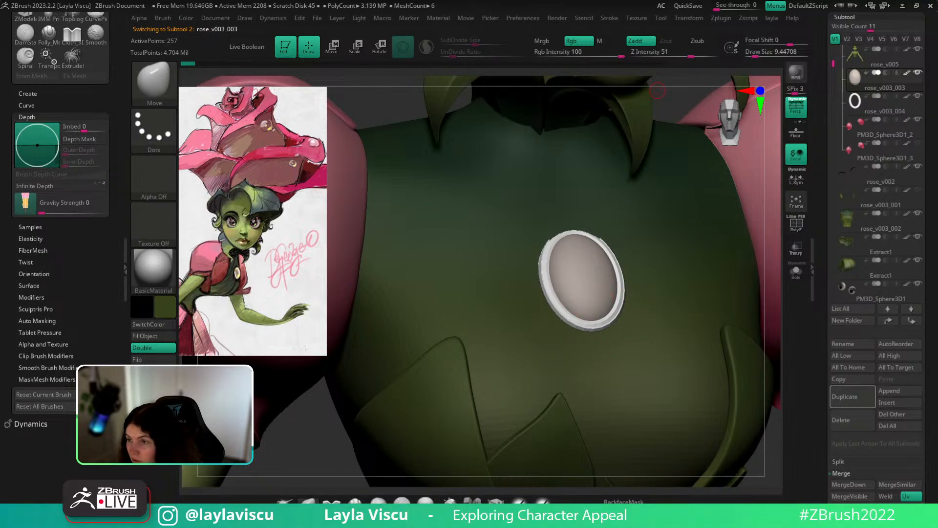
Sample the dark green of the bodice and fill the brooch's outer ring subtool with it.
key("ctrl")
right_click_drag(525, 300, 542, 220, "ctrl")
key("c")
left_click(559, 310, "alt")
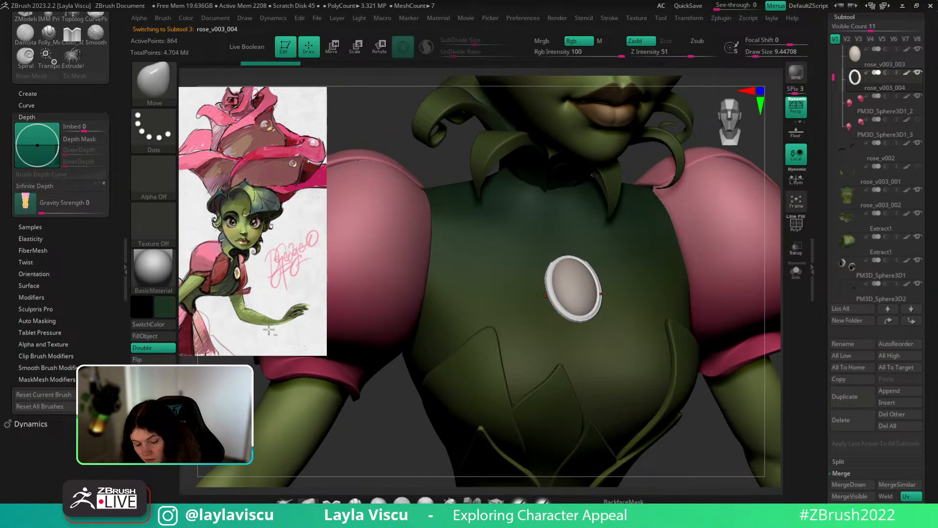
left_click(158, 335)
Try adjusting the outer ring's rotation around the gem with the transform gizmo.
right_click_drag(542, 303, 577, 206, "ctrl")
left_click_drag(722, 289, 734, 287)
right_click_drag(585, 337, 586, 416, "ctrl")
mouse_move(714, 195)
left_mouse_down()
mouse_move(748, 206)
mouse_move(711, 204)
mouse_move(756, 214)
left_mouse_up()
left_click_drag(614, 289, 589, 293)
right_click_drag(603, 308, 605, 362, "ctrl")
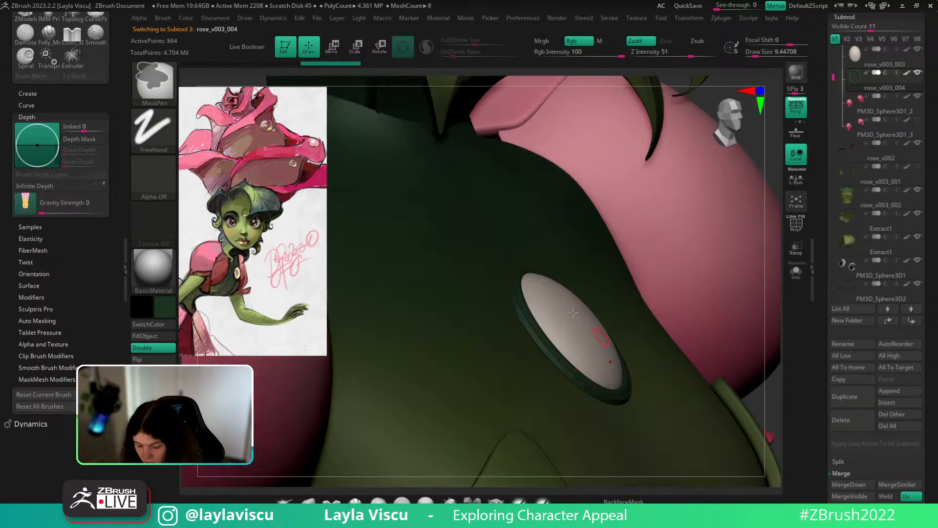
key("w")
left_click(584, 330)
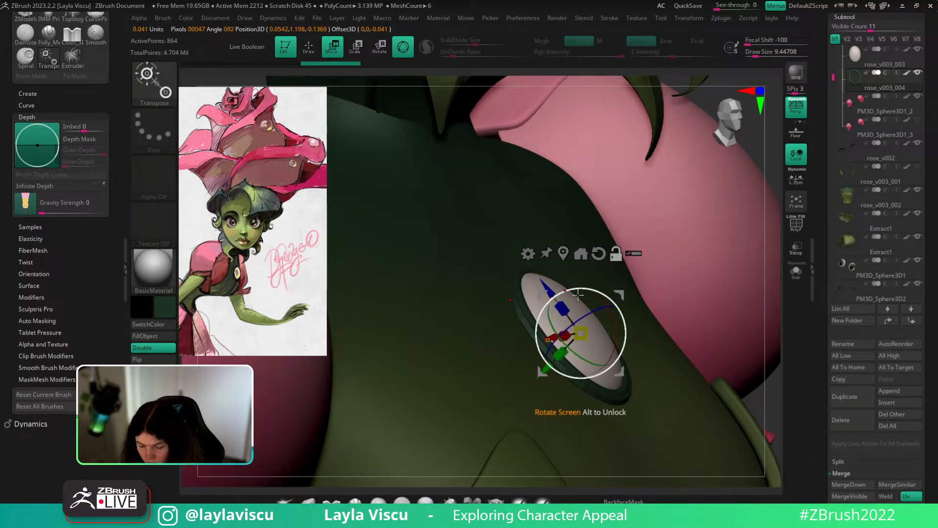
left_click_drag(614, 323, 615, 324)
Merge the gem subtool down with the outer ring subtool and accept the merge.
left_click(883, 64)
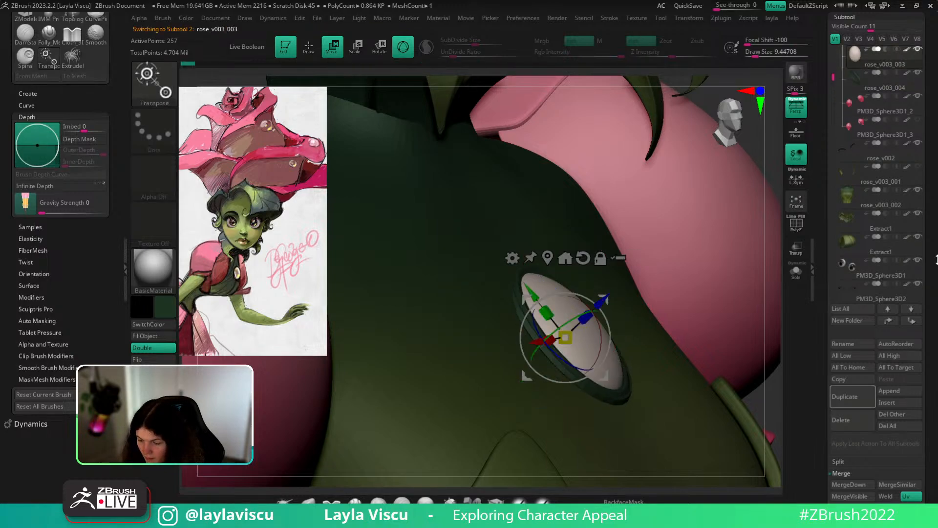
left_click(850, 487)
left_click(728, 508)
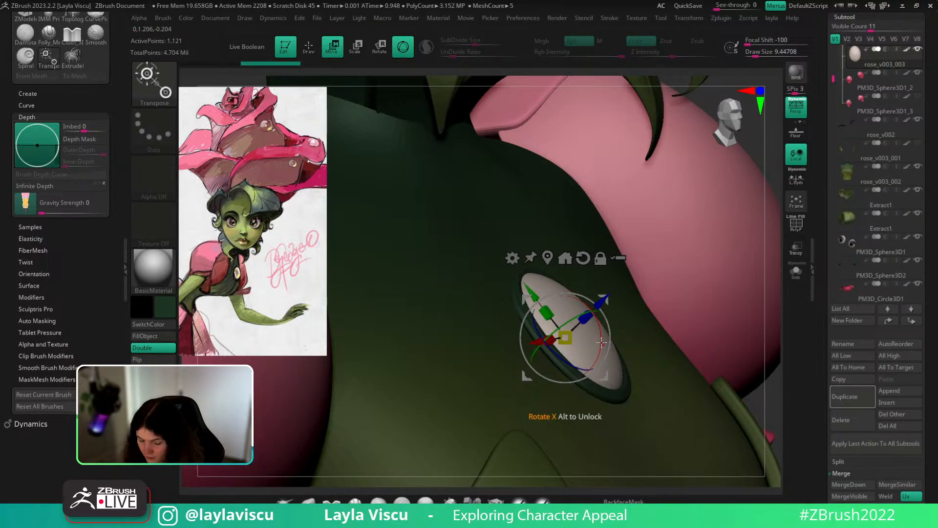
Rotate and shift the merged brooch slightly so it sits against the chest.
left_click_drag(602, 342, 602, 343)
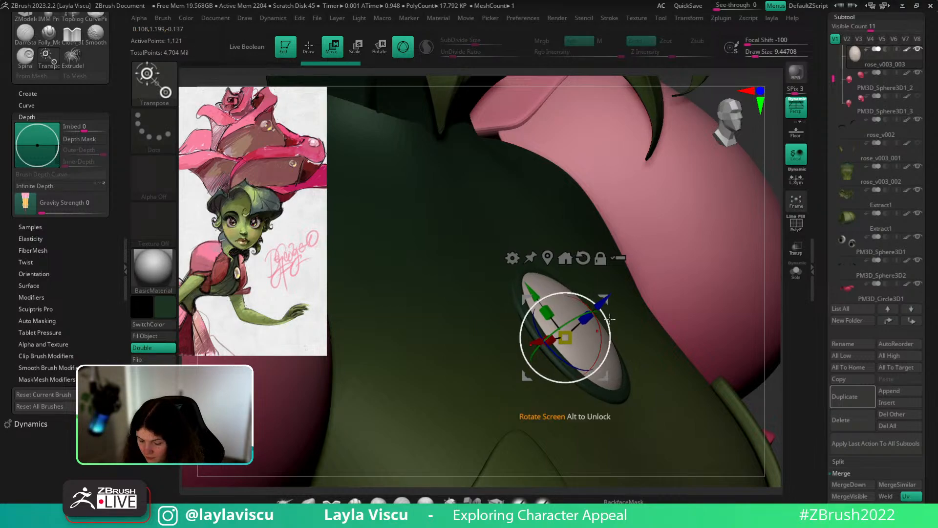
left_click_drag(606, 304, 606, 303)
key("q")
right_click_drag(333, 482, 645, 294, "ctrl")
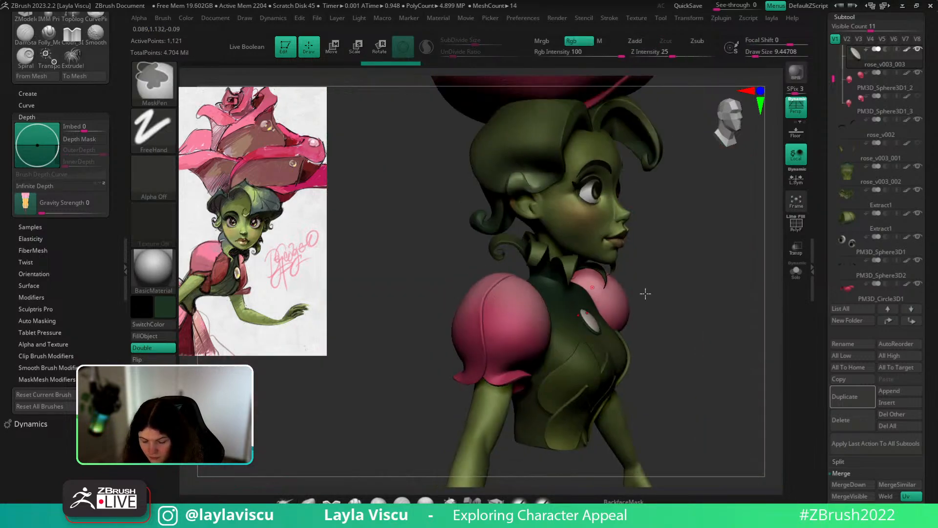
mouse_move(753, 313)
right_mouse_down()
mouse_move(685, 341)
mouse_move(725, 262)
mouse_move(668, 274)
mouse_move(627, 299)
mouse_move(606, 374)
right_mouse_up()
Switch the display material to zbro_Paint.
left_click(155, 284)
left_click(338, 266)
right_click_drag(606, 373, 593, 413)
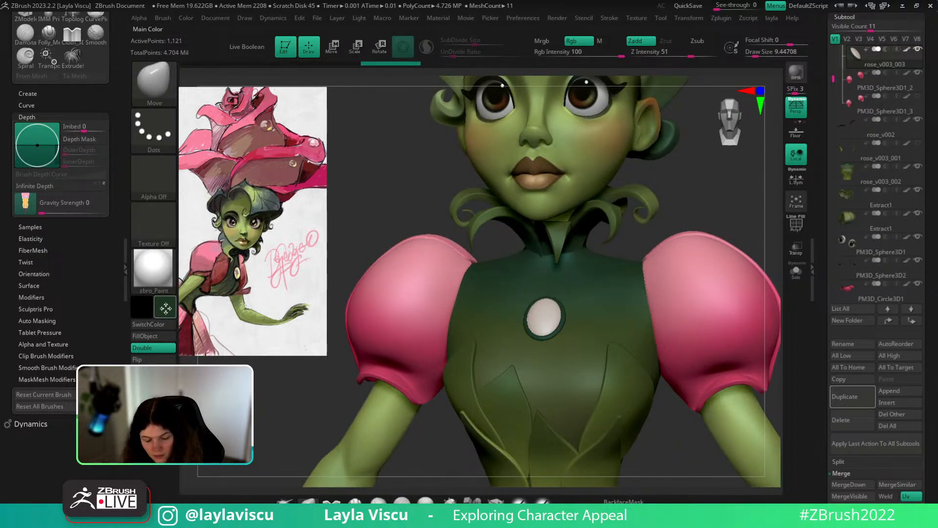
Choose a pale cream colour, isolate the brooch's ring polygroup and fill it with that colour.
left_click(166, 307)
left_click(160, 224)
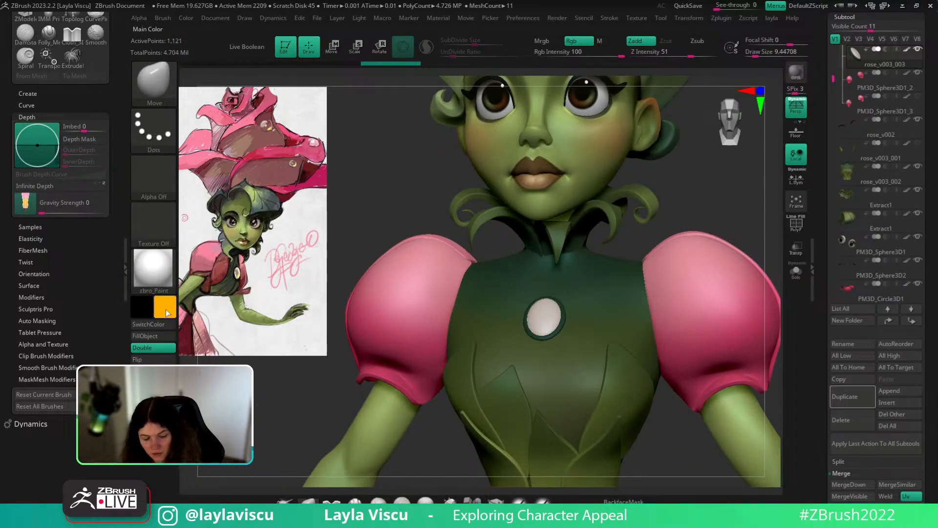
left_click(168, 304)
left_click(175, 235)
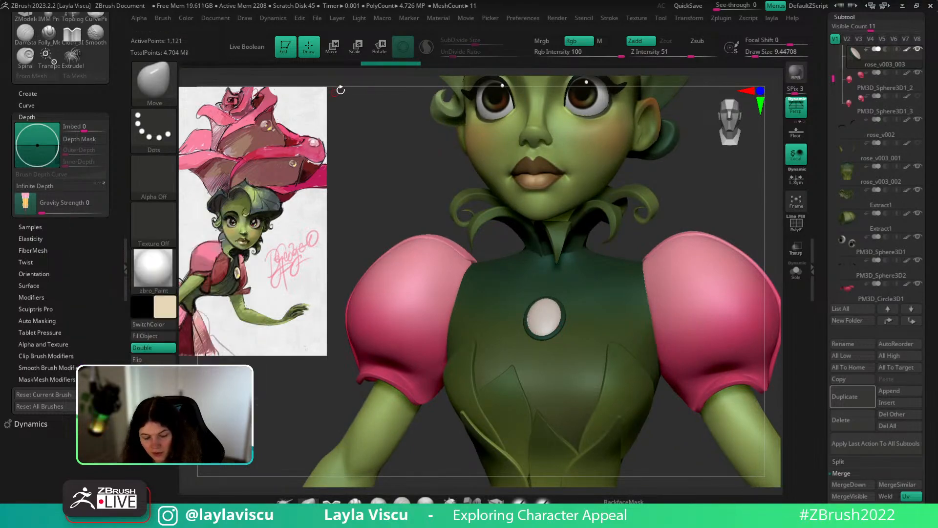
left_click(549, 338, "ctrl+shift")
left_click(153, 336)
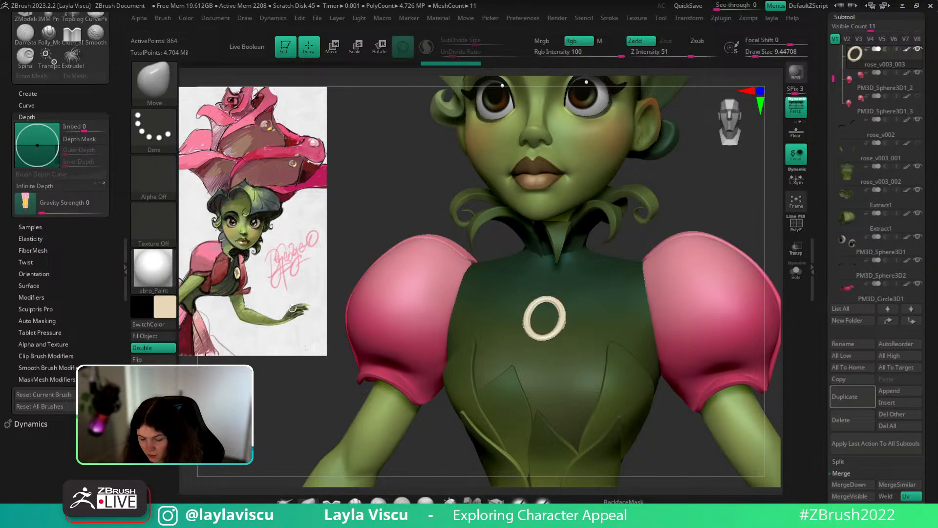
Apply the Gold material to the isolated brooch ring using the material-only channel.
left_click(153, 268)
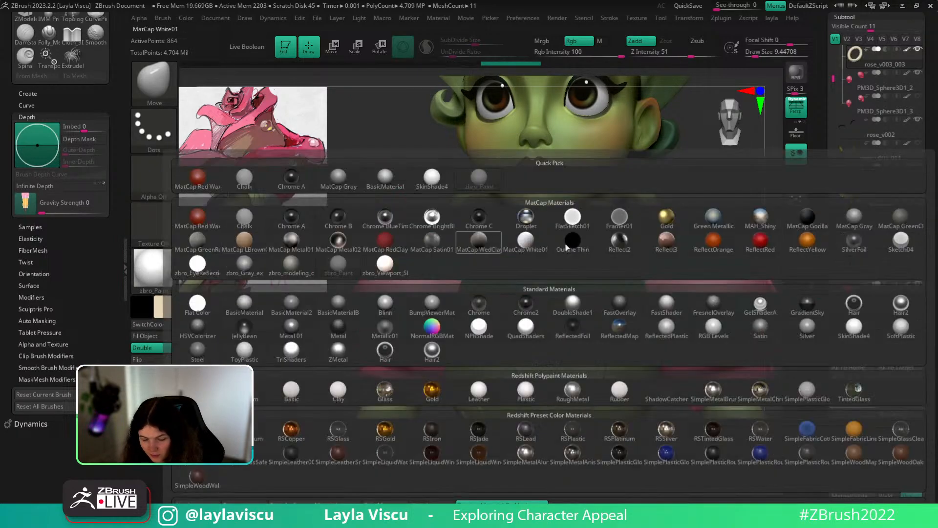
left_click(662, 223)
left_click(600, 41)
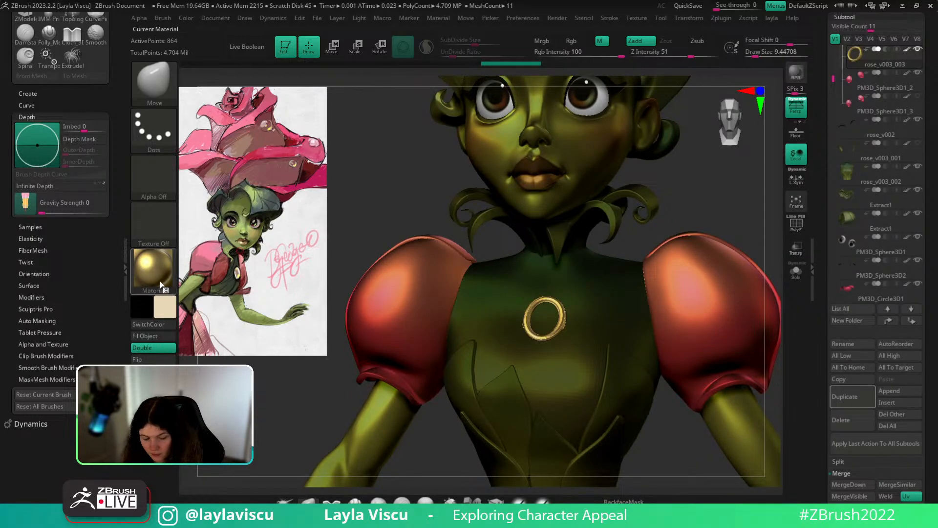
Set the display material to BasicMaterial and unhide the gem inside the gold ring.
left_click(153, 268)
left_click(244, 303)
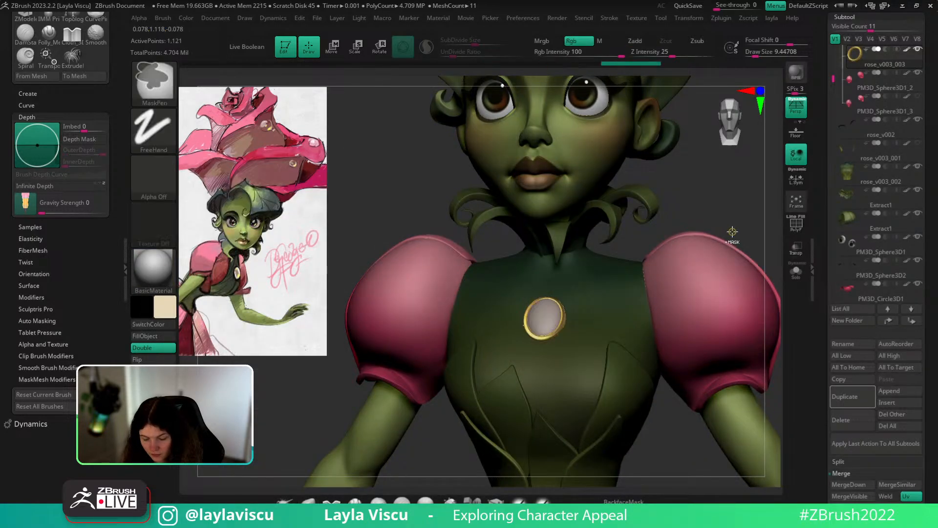
mouse_move(644, 303)
left_mouse_down()
mouse_move(655, 274)
mouse_move(670, 276)
mouse_move(651, 286)
left_mouse_up()
Switch the display material back to zbro_Paint and view the brooch on the whole upper body.
left_click(153, 268)
left_click(662, 278)
right_click_drag(651, 287, 670, 234, "ctrl")
mouse_move(677, 215)
left_mouse_down()
mouse_move(718, 214)
mouse_move(695, 218)
left_mouse_up()
right_click_drag(696, 218, 624, 206, "ctrl")
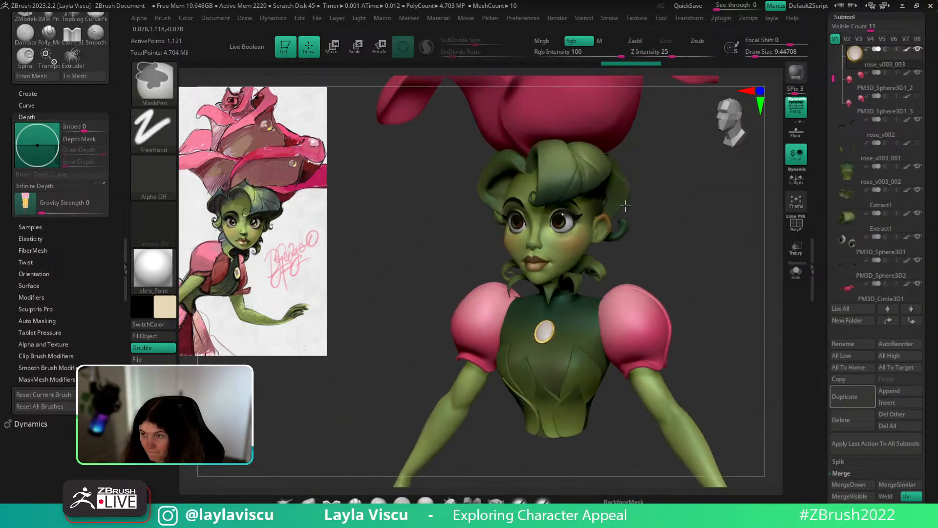
Select the leafy collar and adjust its base along the bodice neckline with the Move brush at a Draw Size of about 59.
mouse_move(662, 249)
left_mouse_down("shift")
mouse_move(673, 272)
mouse_move(696, 277)
left_mouse_up("shift")
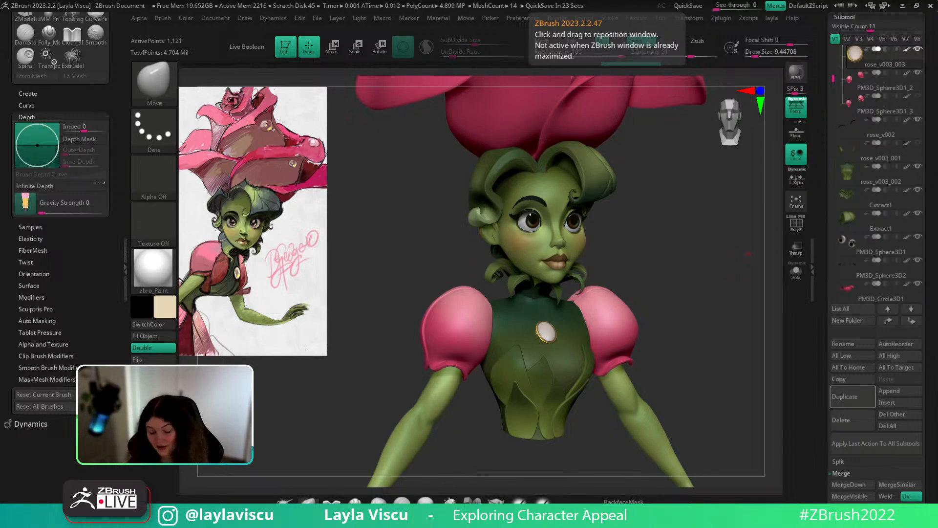
left_click_drag(733, 352, 692, 346)
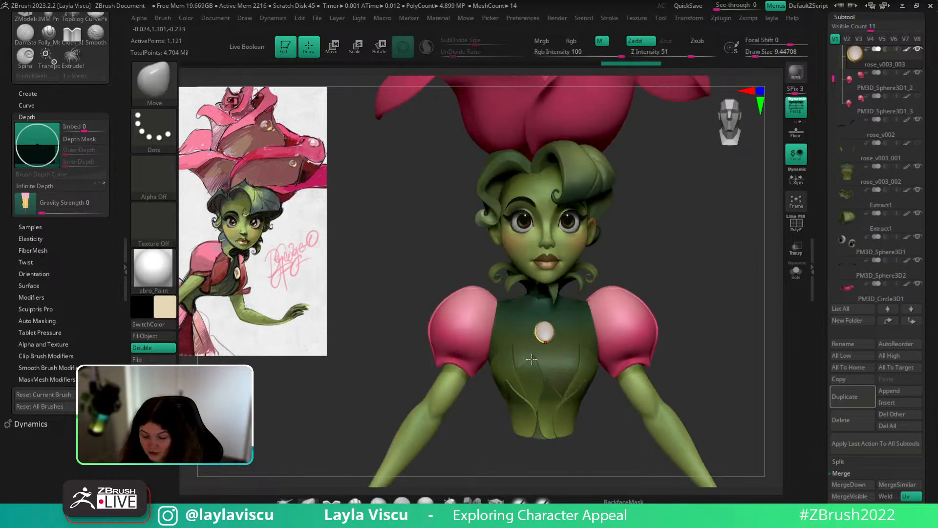
left_click(554, 320, "alt")
right_click_drag(531, 308, 607, 352, "ctrl")
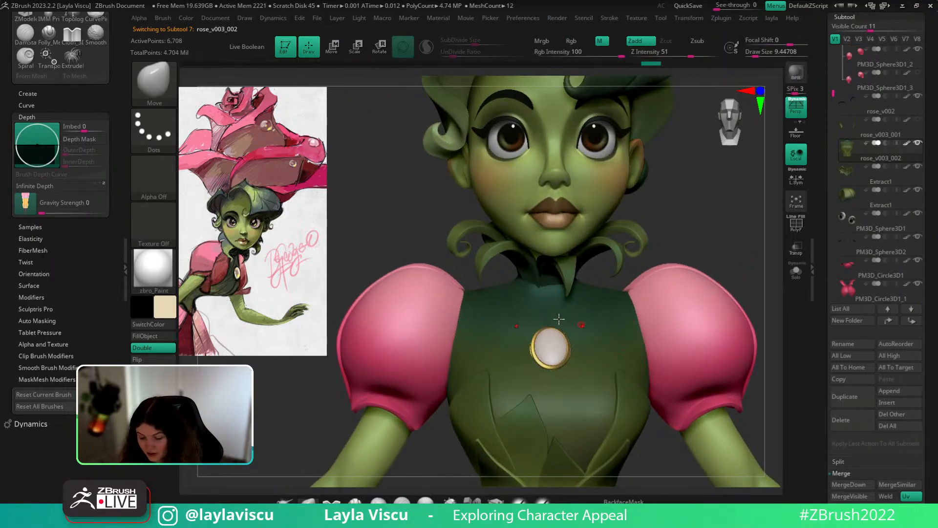
right_click_drag(540, 291, 544, 325, "ctrl")
key("s")
mouse_move(544, 293)
left_mouse_down()
mouse_move(511, 294)
mouse_move(540, 301)
left_mouse_up()
left_click(530, 285, "alt")
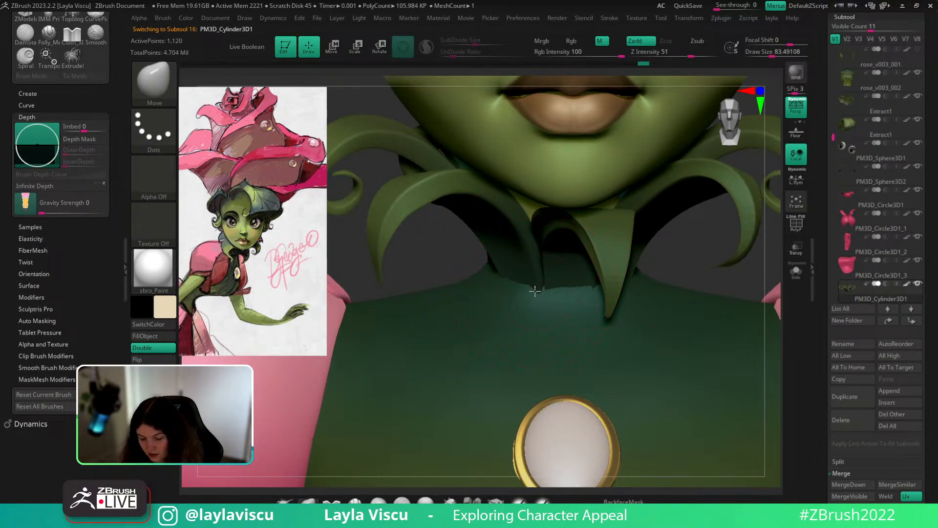
key("s")
left_click_drag(566, 283, 582, 287)
key("s")
left_click_drag(735, 279, 584, 289)
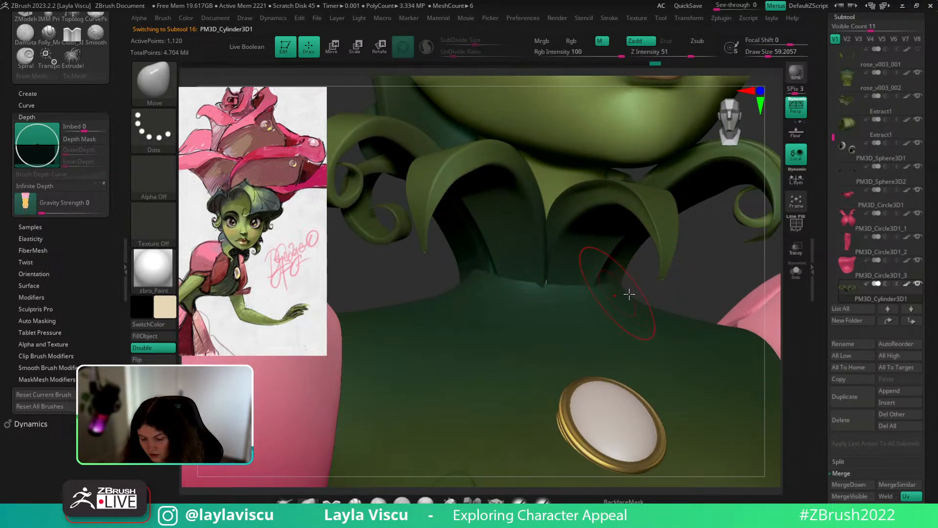
right_click_drag(630, 294, 608, 196, "ctrl")
Collapse the side tray with the brush settings and view the whole character beside the concept art.
left_click_drag(738, 275, 739, 306, "shift")
mouse_move(748, 297)
right_mouse_down("ctrl")
mouse_move(684, 248)
mouse_move(691, 281)
mouse_move(667, 262)
mouse_move(710, 279)
right_mouse_up("ctrl")
key("z")
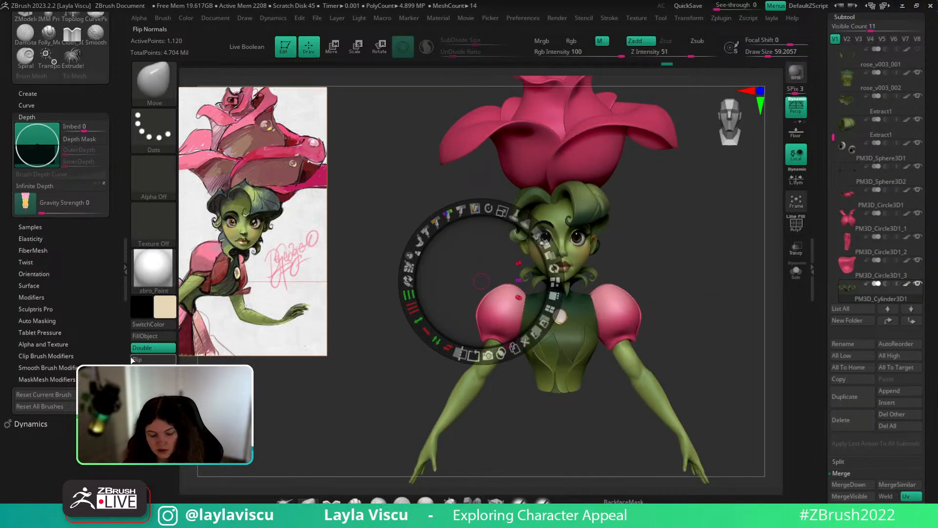
left_click(126, 269)
key("z")
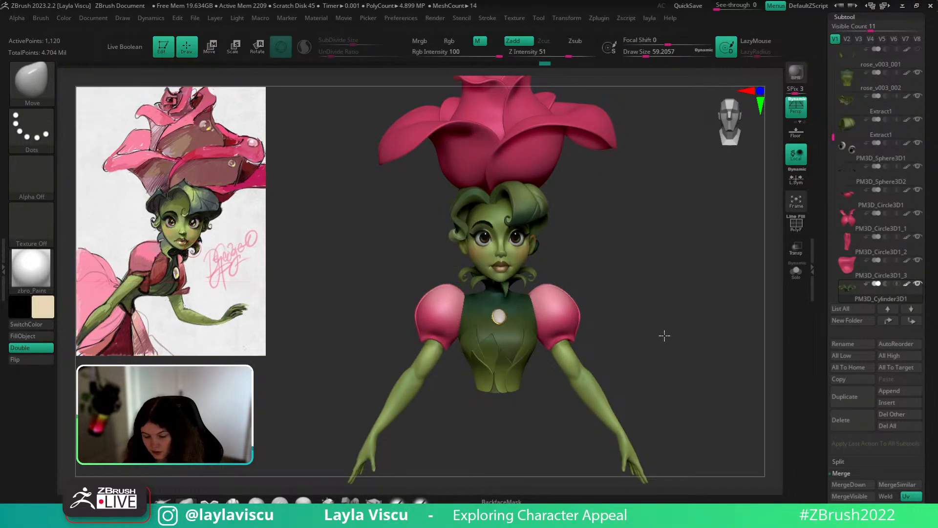
right_click_drag(682, 278, 664, 275, "ctrl")
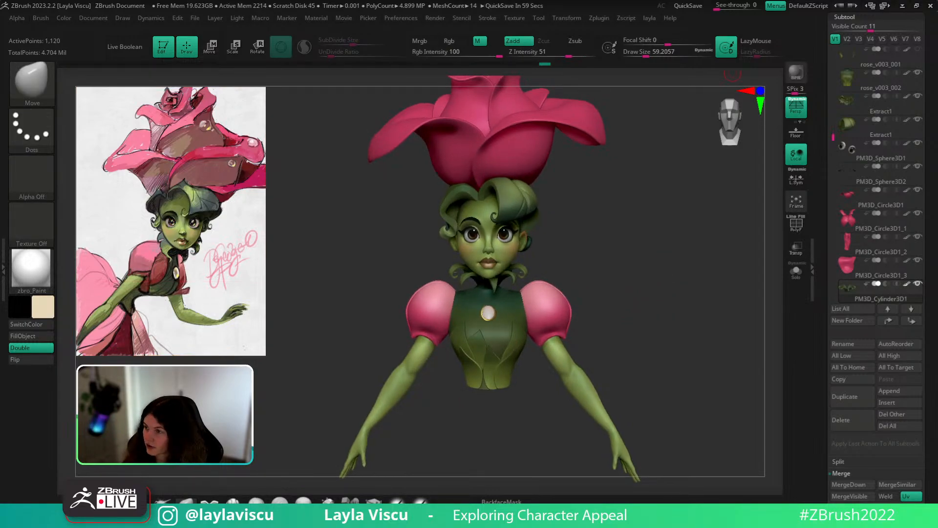
mouse_move(681, 247)
left_mouse_down()
mouse_move(670, 274)
mouse_move(688, 254)
left_mouse_up()
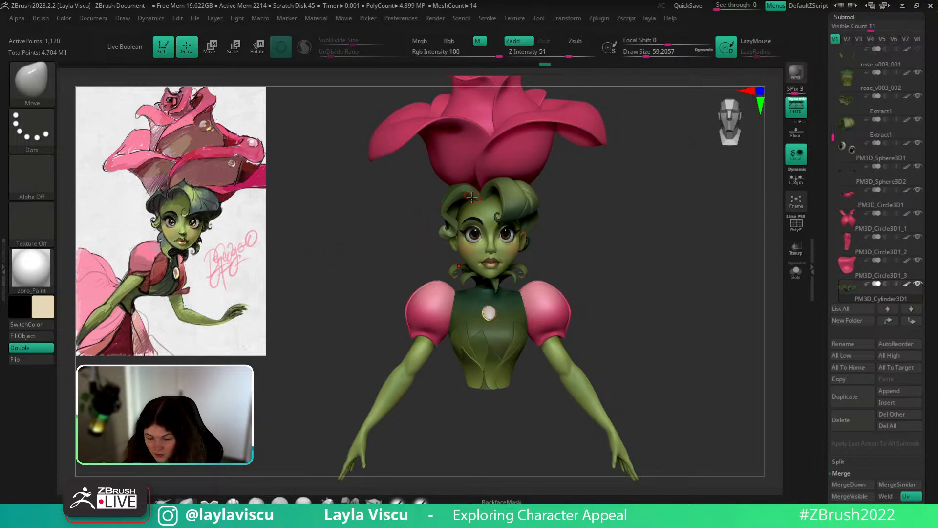
Choose a dark green colour and the SoftP_3DCW brush with a Draw Size of about 202, and select the larger hair piece.
left_click(43, 306)
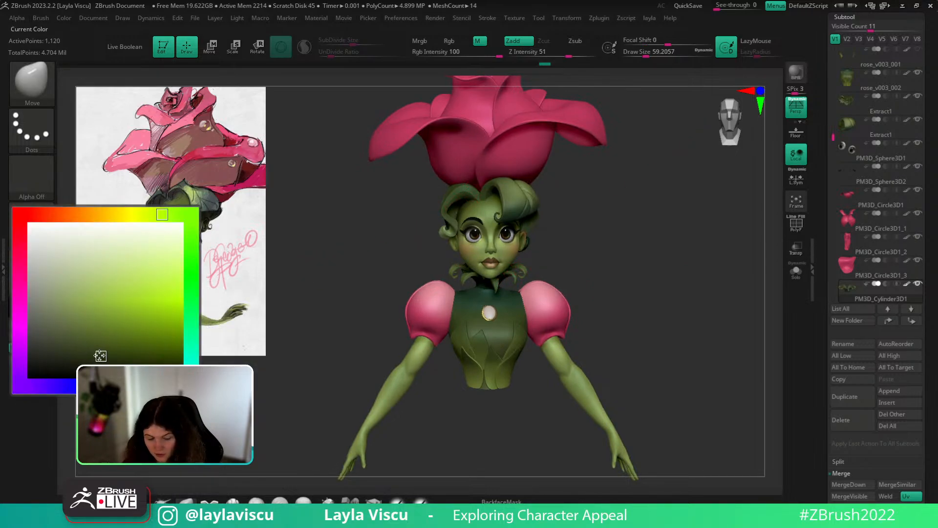
mouse_move(169, 217)
left_mouse_down()
mouse_move(191, 214)
mouse_move(191, 318)
mouse_move(192, 278)
left_mouse_up()
left_click(44, 307)
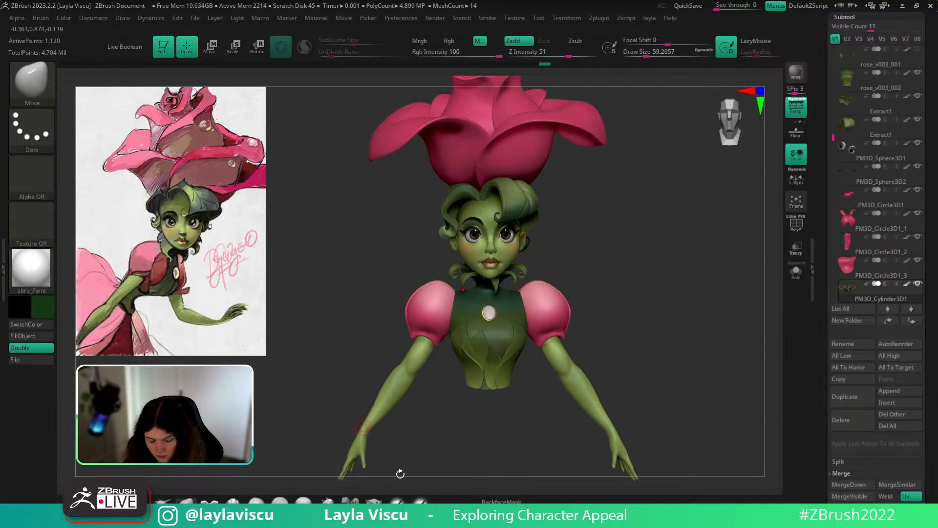
left_click(398, 501)
key("s")
left_click_drag(463, 273, 480, 273)
left_click(477, 193, "alt")
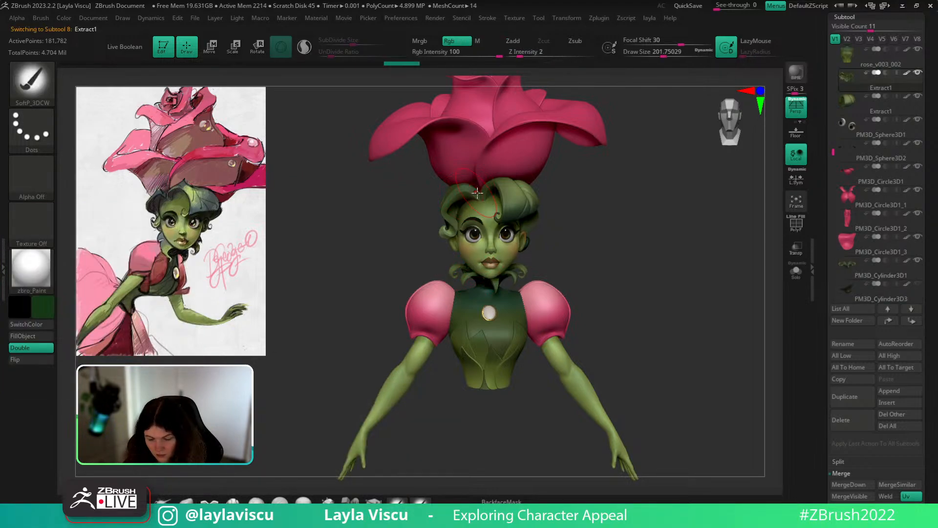
Try dark green on the hair roots beneath the rose, undo the first stroke, and check the hair's polygroups and back.
mouse_move(477, 193)
left_mouse_down()
mouse_move(487, 187)
mouse_move(466, 190)
mouse_move(463, 180)
left_mouse_up()
key("ctrl+z")
left_click_drag(596, 229, 571, 220)
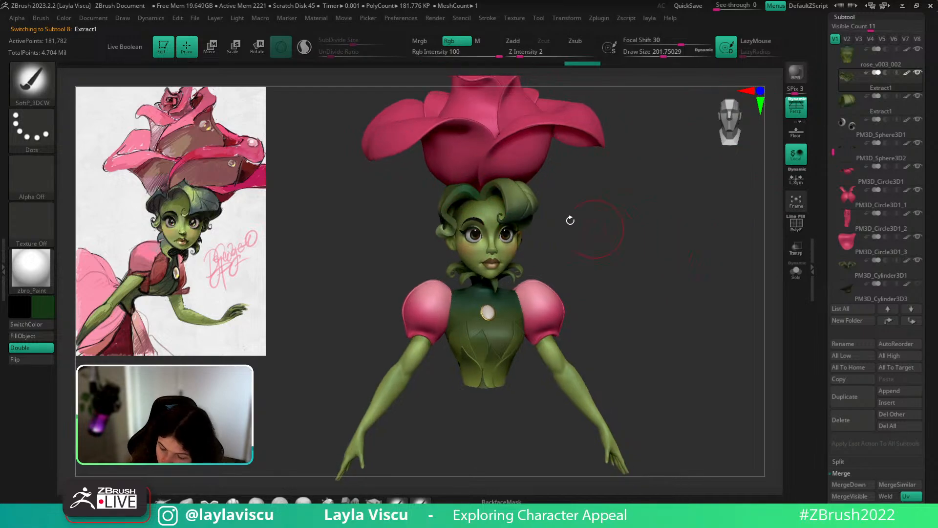
left_click_drag(483, 196, 488, 186)
key("shift+f")
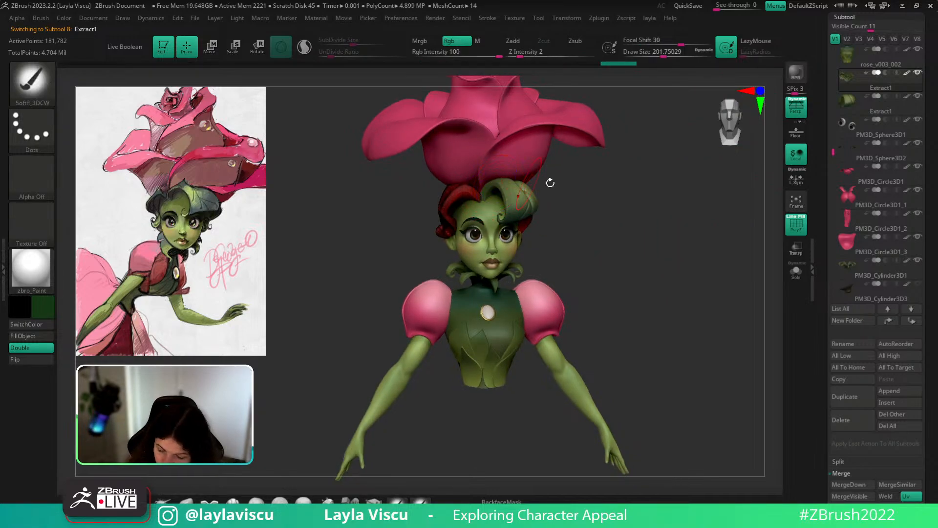
left_click_drag(551, 183, 516, 205)
key("shift+f")
left_click_drag(605, 188, 562, 190)
mouse_move(540, 182)
left_mouse_down()
mouse_move(523, 178)
mouse_move(536, 180)
left_mouse_up()
left_click_drag(675, 171, 576, 167)
left_click_drag(656, 141, 750, 295)
left_click_drag(723, 287, 712, 291)
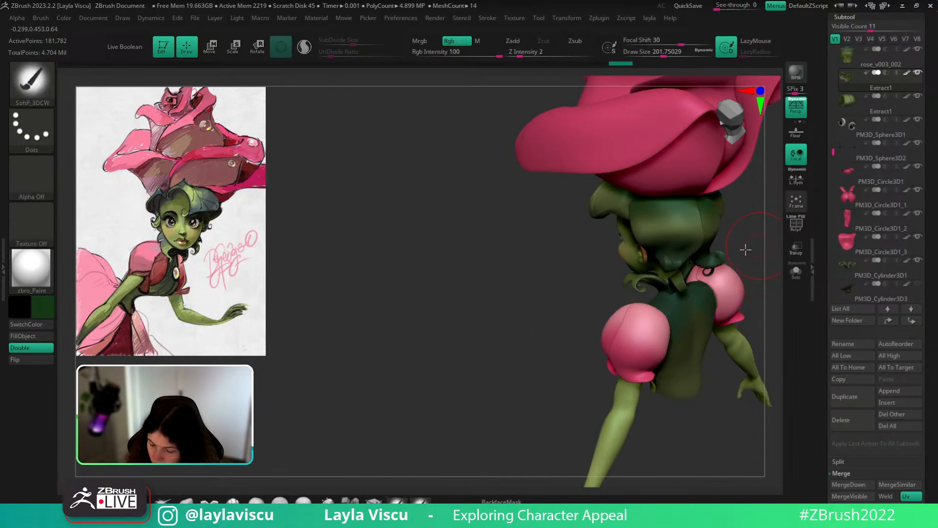
Isolate the larger hair piece and paint dark green over its crown and back.
left_click_drag(746, 249, 613, 246)
mouse_move(633, 324)
left_mouse_down()
mouse_move(587, 369)
mouse_move(660, 342)
mouse_move(760, 269)
mouse_move(718, 283)
mouse_move(753, 309)
mouse_move(756, 289)
mouse_move(694, 312)
left_mouse_up()
key("alt+s")
left_click_drag(587, 237, 589, 277)
left_click_drag(640, 317, 684, 293)
left_click_drag(597, 233, 587, 243)
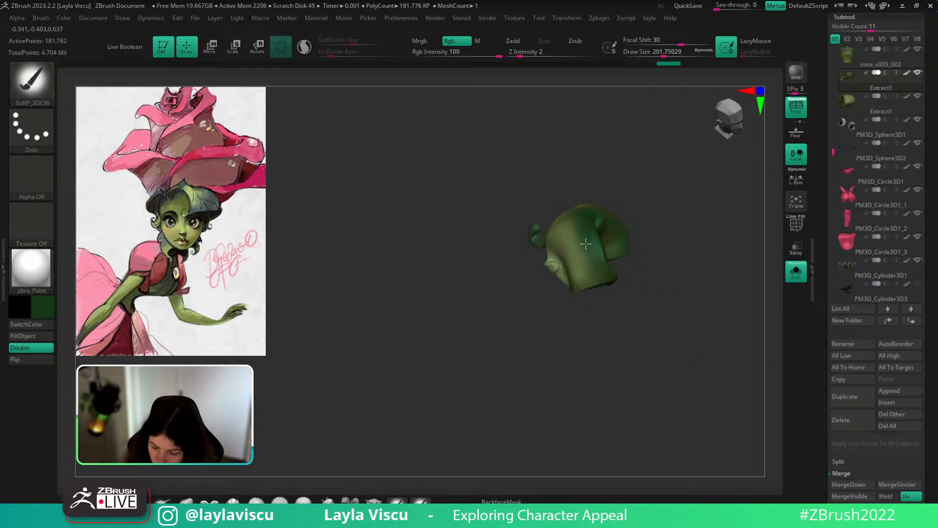
mouse_move(680, 288)
left_mouse_down()
mouse_move(645, 222)
mouse_move(691, 188)
mouse_move(636, 201)
left_mouse_up()
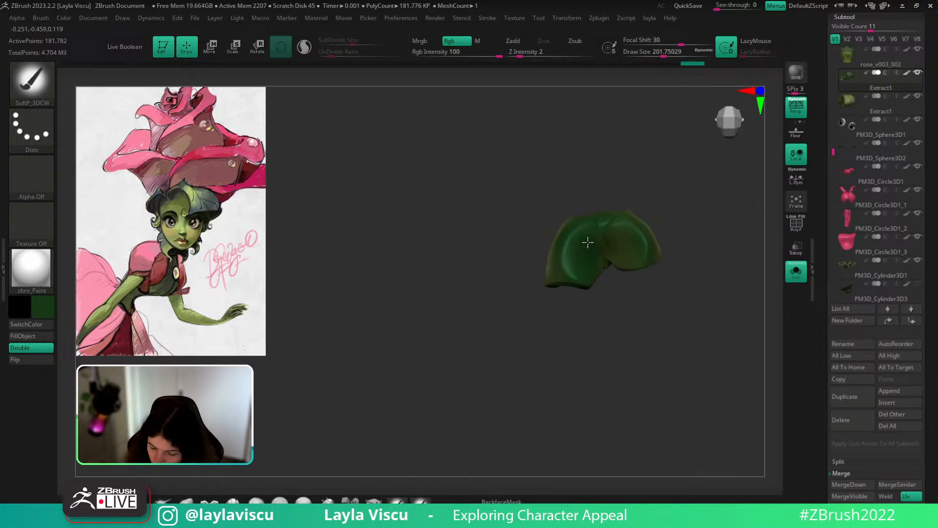
key("alt+s")
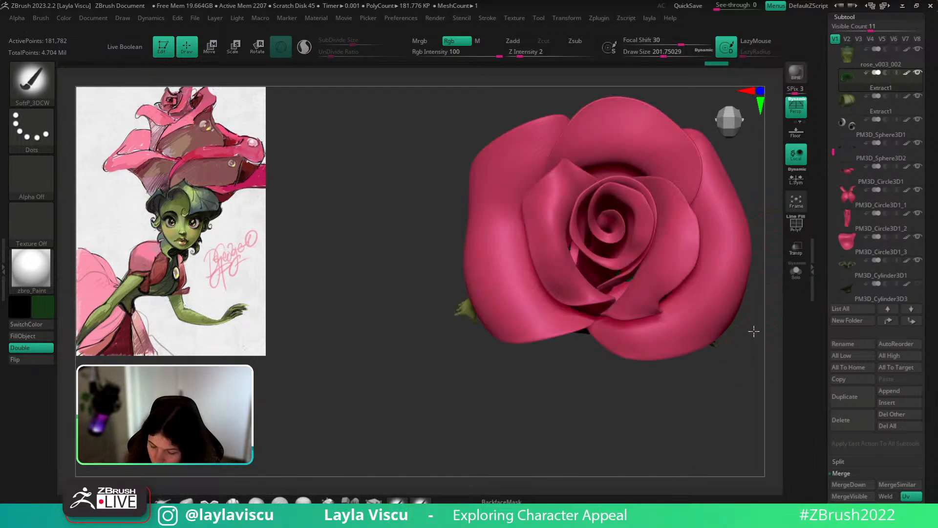
Select the swept front hair piece, isolate it and paint dark green over its root.
left_click_drag(754, 332, 748, 293)
left_click(628, 260, "alt")
left_click_drag(702, 266, 750, 265)
left_click(796, 270)
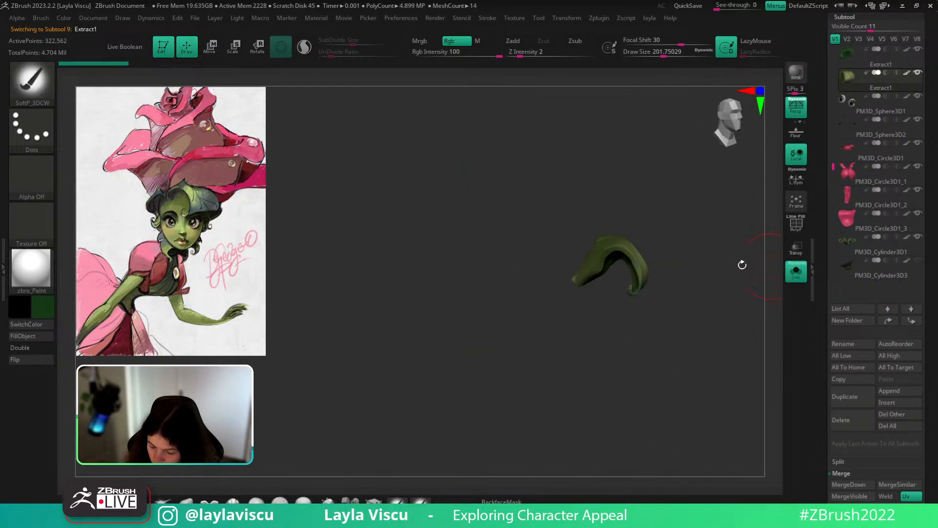
left_click_drag(596, 253, 603, 232)
left_click(796, 271)
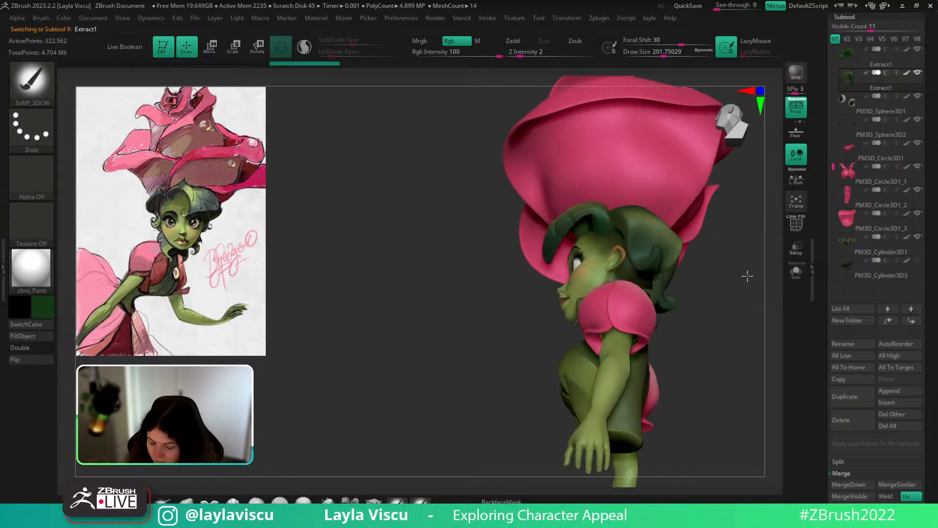
Select the larger hair piece again and deepen the dark green along its front parting.
mouse_move(748, 272)
left_mouse_down()
mouse_move(728, 241)
mouse_move(679, 234)
mouse_move(671, 241)
mouse_move(693, 280)
left_mouse_up()
mouse_move(693, 280)
right_mouse_down("ctrl")
mouse_move(666, 231)
mouse_move(631, 283)
right_mouse_up("ctrl")
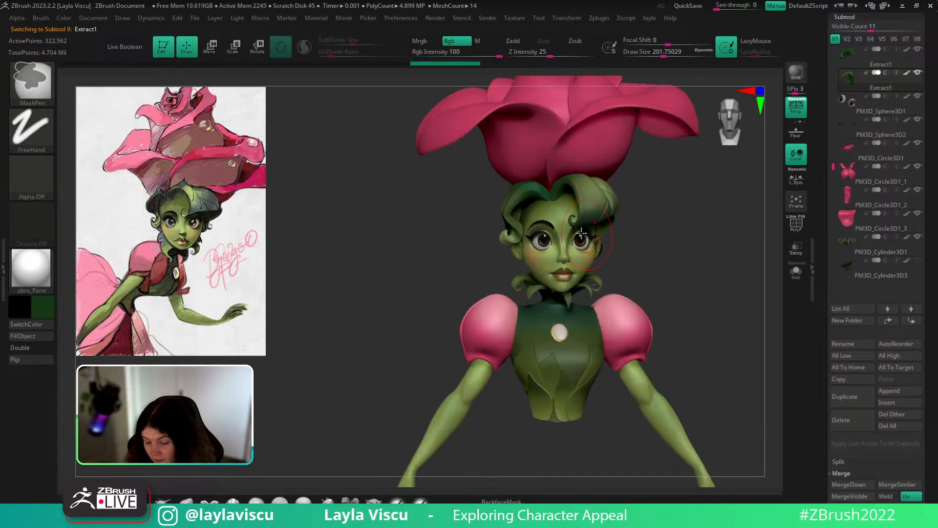
right_click_drag(536, 176, 533, 204, "ctrl")
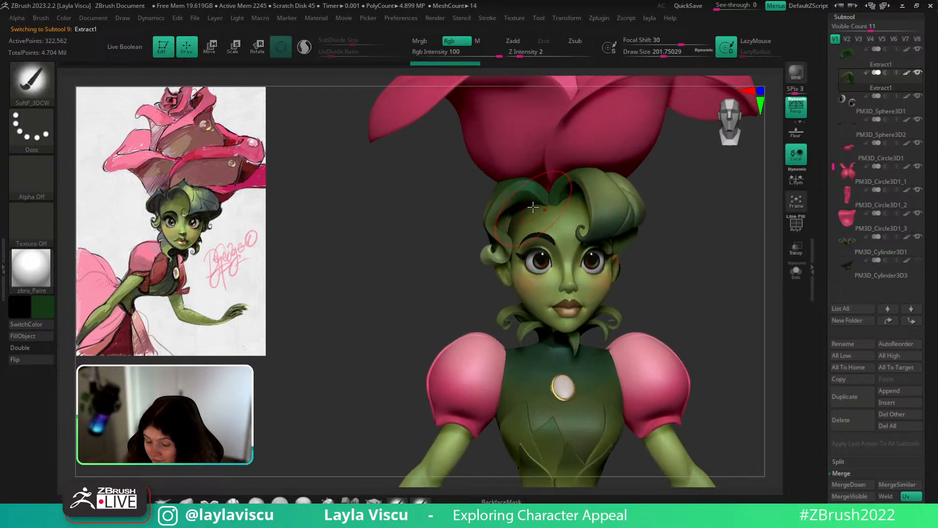
left_click(519, 188, "alt")
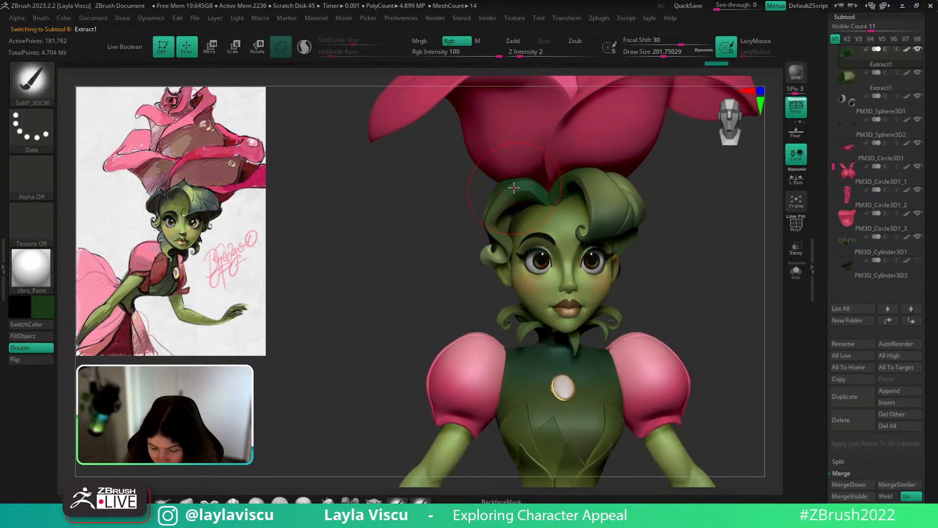
left_click_drag(514, 186, 493, 211)
Isolate the swept front hair piece again and shade its root and inner side with dark green.
right_click_drag(623, 183, 709, 196, "ctrl")
left_click(594, 196, "alt")
left_click(797, 271)
right_click_drag(740, 234, 691, 256)
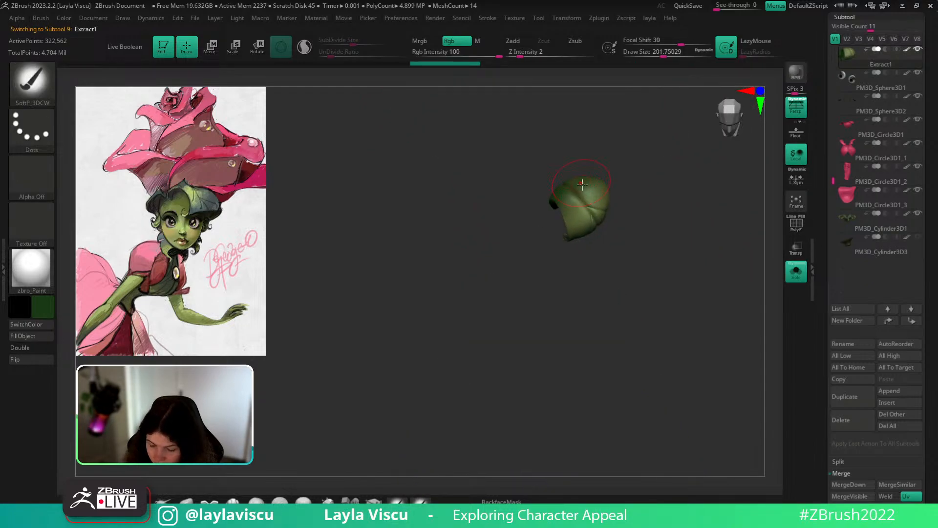
left_click_drag(583, 187, 559, 213)
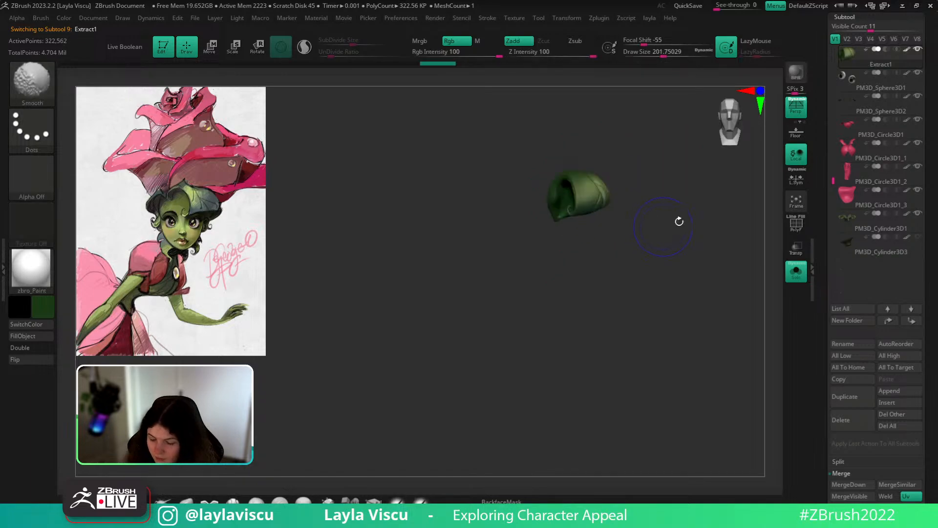
left_click(796, 271)
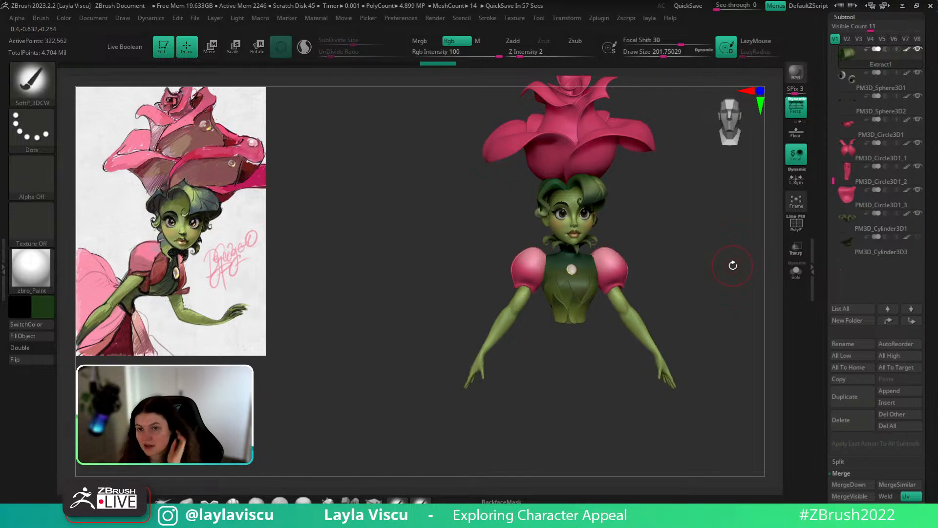
Select the winged upper lash line and adjust its outer tip with the Move brush at a Draw Size of about 31.
right_click_drag(605, 220, 635, 286, "ctrl")
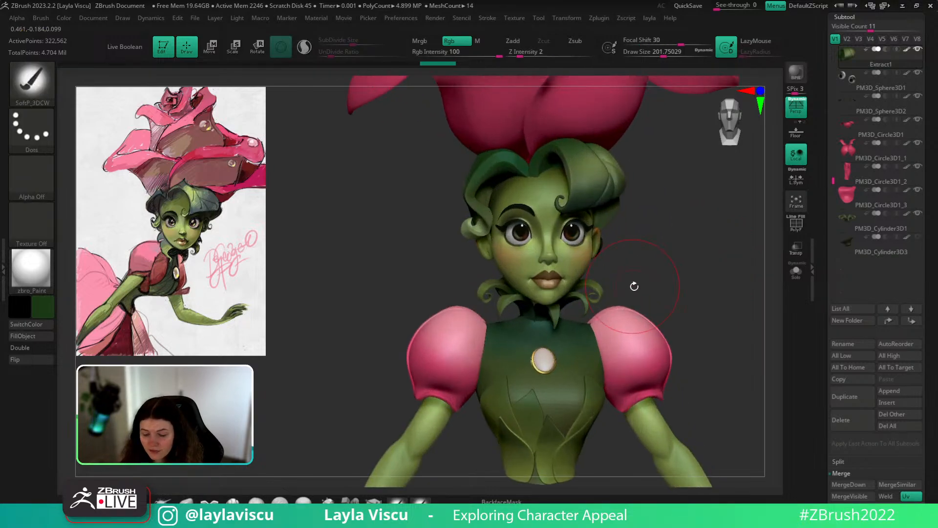
left_click_drag(696, 281, 740, 284)
mouse_move(506, 210)
right_mouse_down("ctrl")
mouse_move(512, 256)
mouse_move(488, 267)
mouse_move(506, 274)
right_mouse_up("ctrl")
left_click(511, 255, "alt")
key("b")
key("m")
key("v")
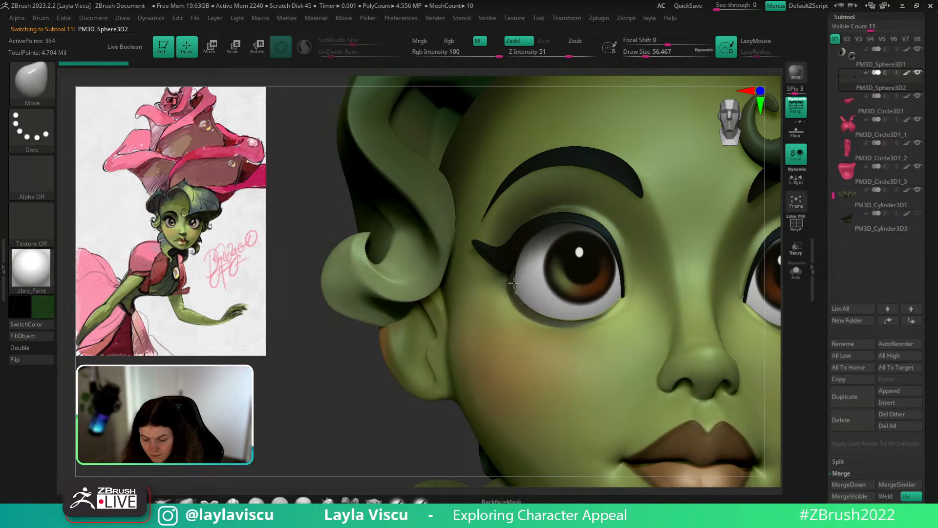
key("s")
mouse_move(473, 255)
left_mouse_down()
mouse_move(460, 256)
mouse_move(488, 243)
left_mouse_up()
key("s")
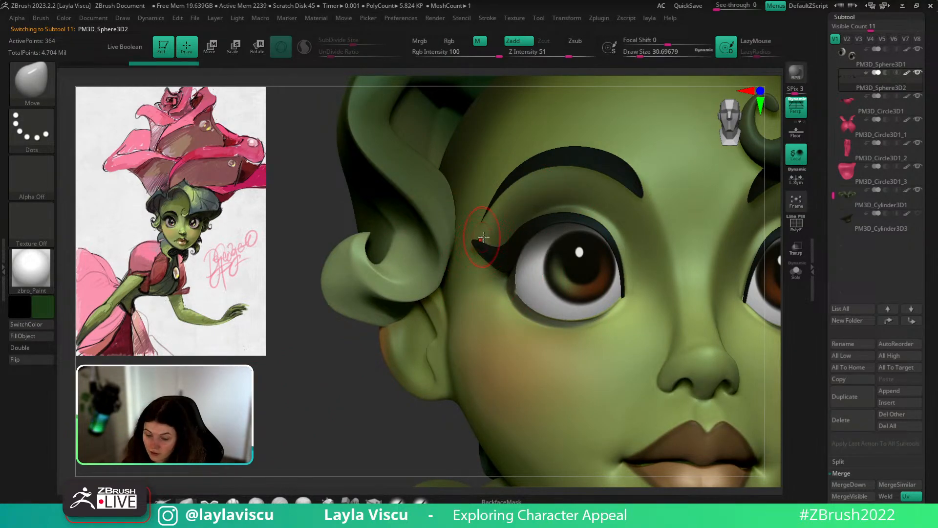
Isolate the lash line mesh and smooth the underside of its outer wing.
right_click_drag(357, 413, 696, 316)
left_click(797, 271)
mouse_move(511, 245)
right_mouse_down()
mouse_move(482, 224)
mouse_move(487, 264)
right_mouse_up()
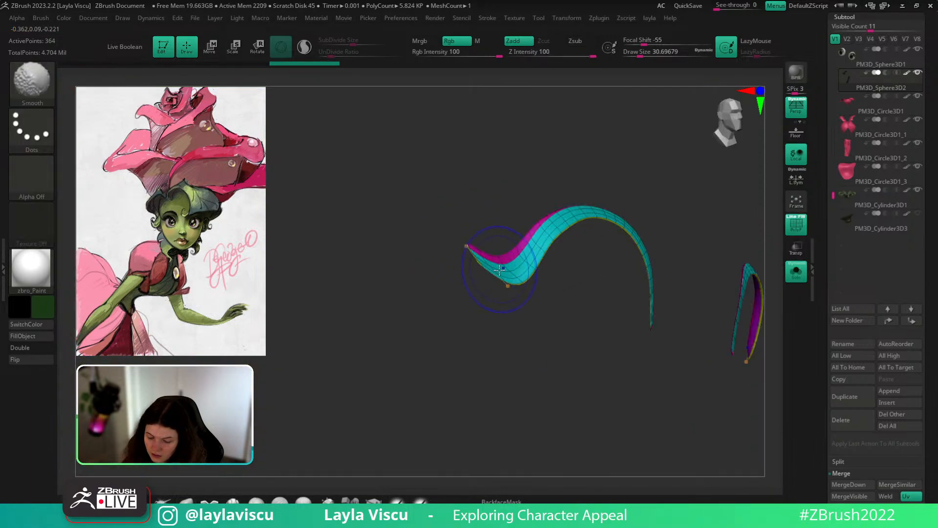
left_click(796, 272)
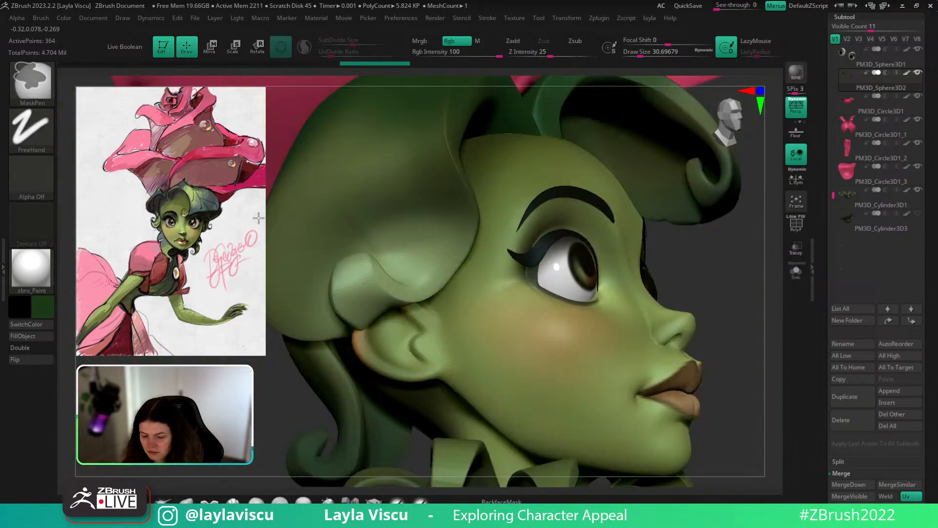
Toggle BackfaceMask for the Move brush and reshape the upper lash line above the eye.
right_click_drag(514, 317, 665, 381)
left_click(519, 500)
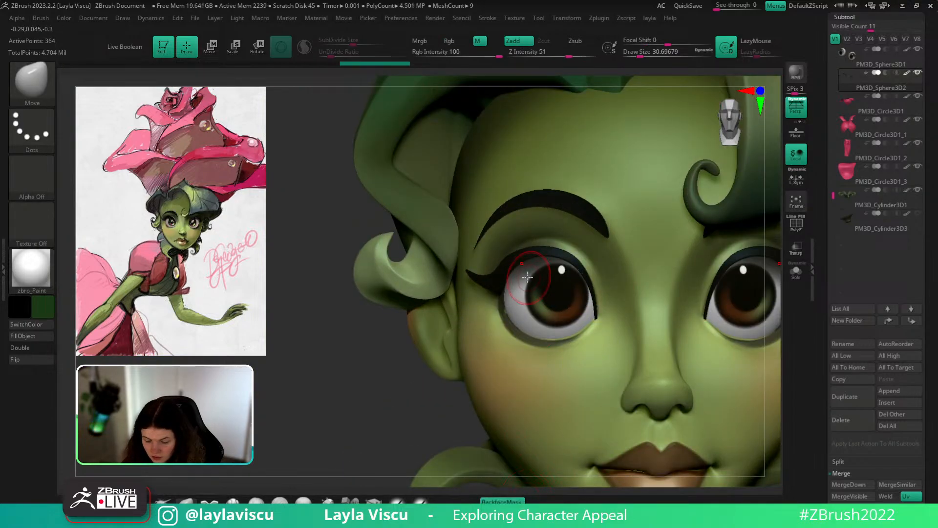
mouse_move(518, 249)
left_mouse_down()
mouse_move(517, 236)
mouse_move(550, 249)
left_mouse_up()
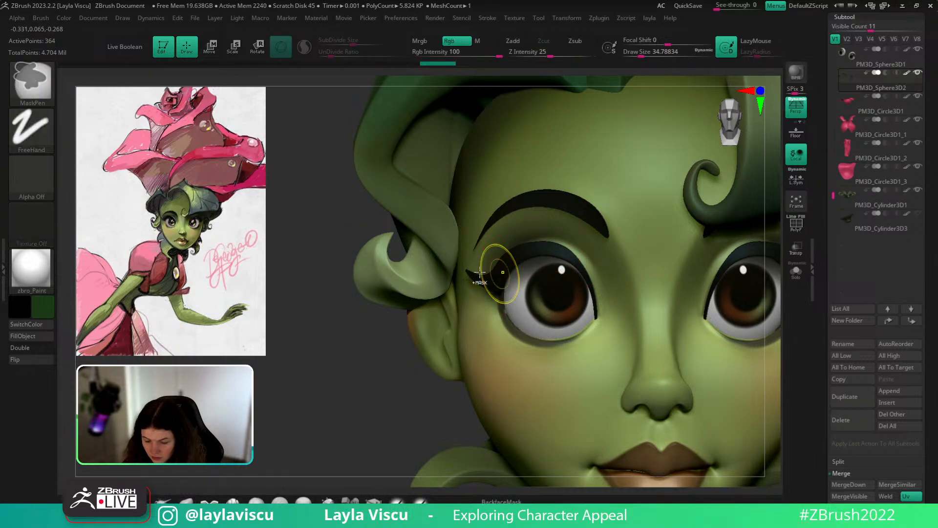
Select the head mesh, isolate it and switch to the DamStandard brush with a Draw Size of about 12.
right_click_drag(502, 274, 556, 329, "ctrl")
mouse_move(523, 297)
right_mouse_down("ctrl")
mouse_move(379, 378)
mouse_move(449, 328)
right_mouse_up("ctrl")
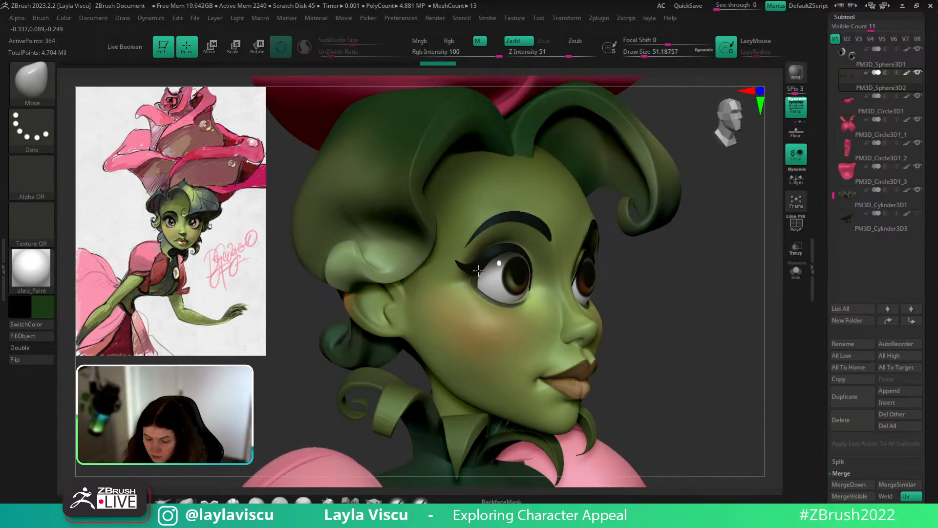
key("ctrl")
right_click_drag(299, 248, 489, 262, "ctrl")
mouse_move(684, 266)
right_mouse_down()
mouse_move(649, 277)
mouse_move(620, 312)
mouse_move(617, 271)
mouse_move(528, 285)
mouse_move(525, 309)
right_mouse_up()
right_click_drag(516, 248, 518, 299, "ctrl")
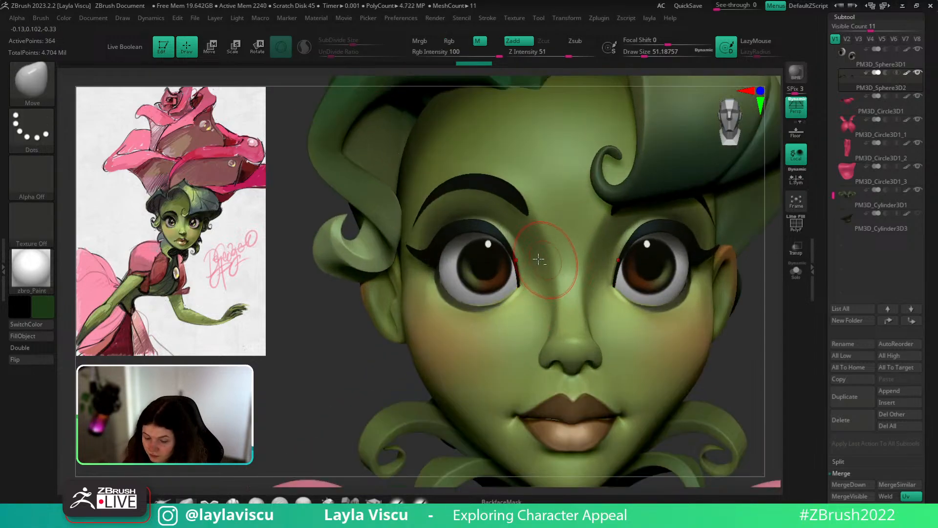
left_click(561, 283, "alt")
key("b")
key("d")
key("s")
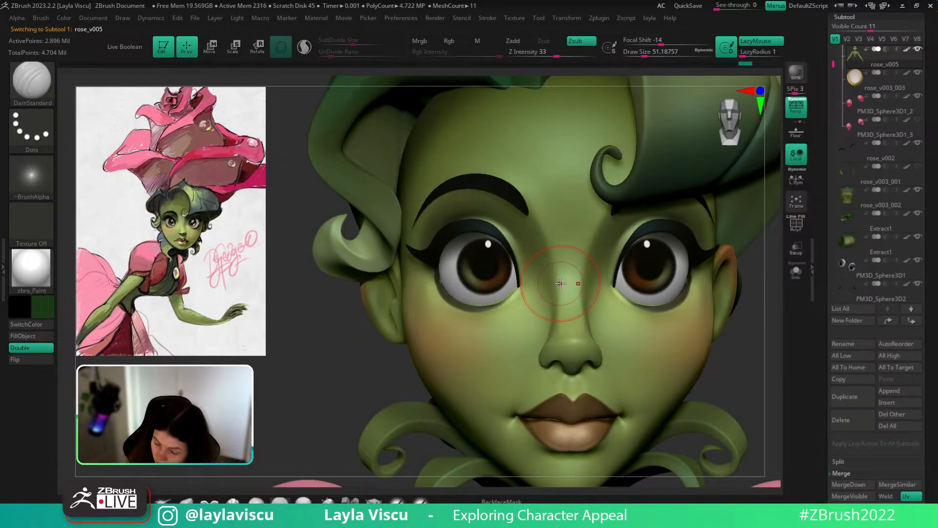
left_click(796, 272)
key("s")
left_click_drag(506, 237, 491, 221)
key("s")
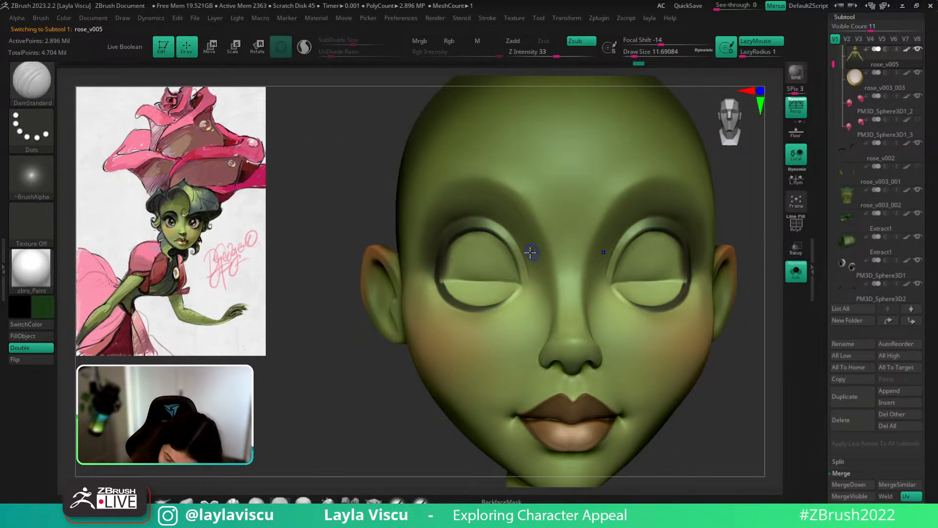
Bring back the full character and try to carve the inner upper eyelid edge with DamStandard.
key("shift")
left_click(796, 273)
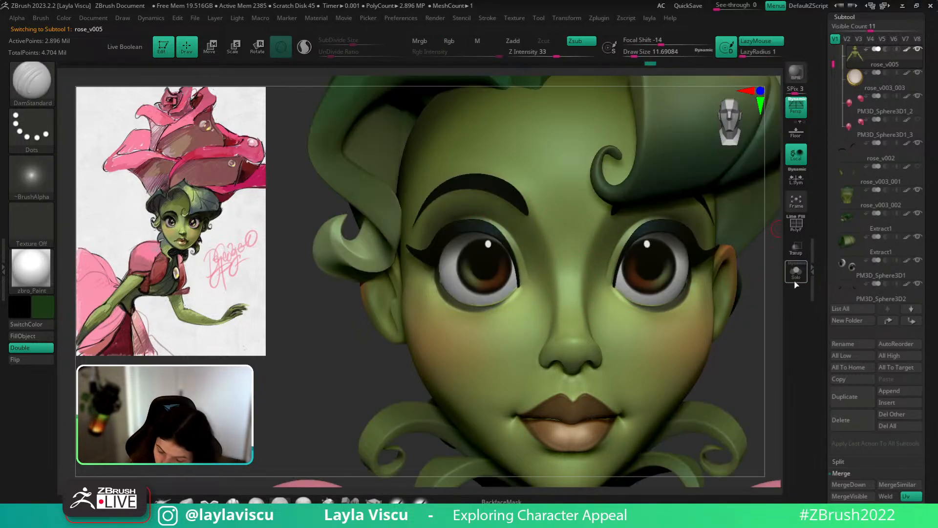
right_click_drag(527, 261, 528, 297, "ctrl")
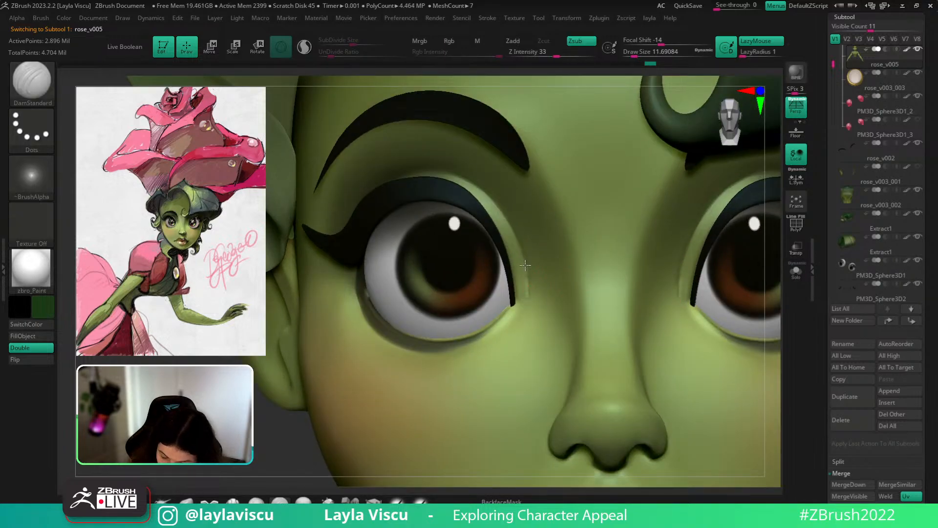
mouse_move(530, 299)
left_mouse_down()
mouse_move(522, 257)
mouse_move(490, 192)
left_mouse_up()
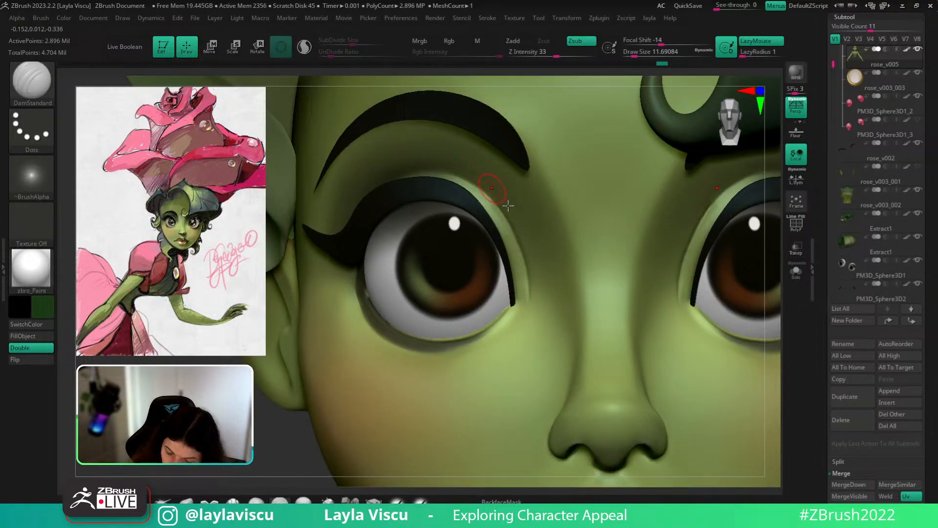
key("shift")
key("ctrl+z")
Cut along the inner upper eyelid rim with the Folly_Mech Cut brush at a LazyRadius of 17.
left_click(234, 502)
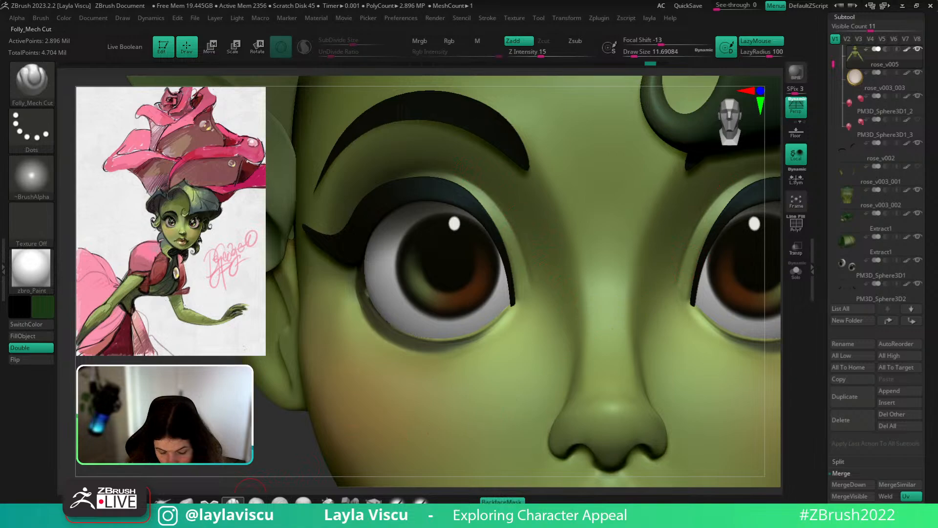
left_click(754, 53)
mouse_move(528, 298)
left_mouse_down()
mouse_move(516, 239)
mouse_move(494, 200)
left_mouse_up()
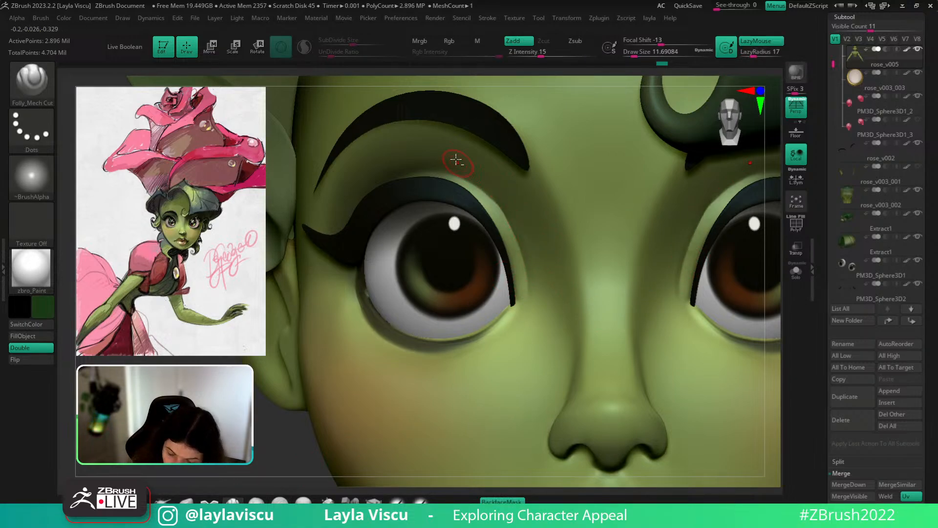
mouse_move(527, 299)
left_mouse_down()
mouse_move(500, 211)
mouse_move(481, 191)
left_mouse_up()
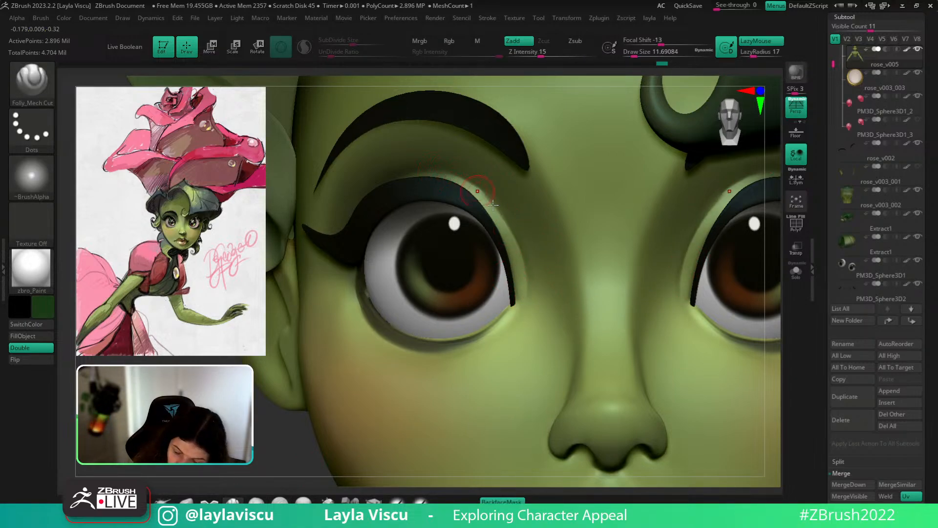
mouse_move(527, 299)
left_mouse_down()
mouse_move(507, 219)
mouse_move(475, 186)
left_mouse_up()
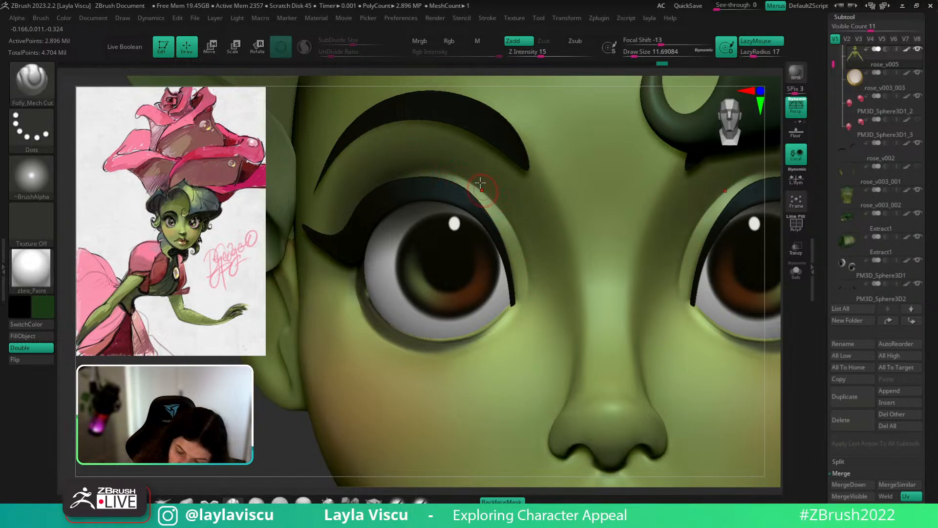
Isolate the head and refine the top of the upper eyelid rim with the same cutting brush.
left_click(796, 274)
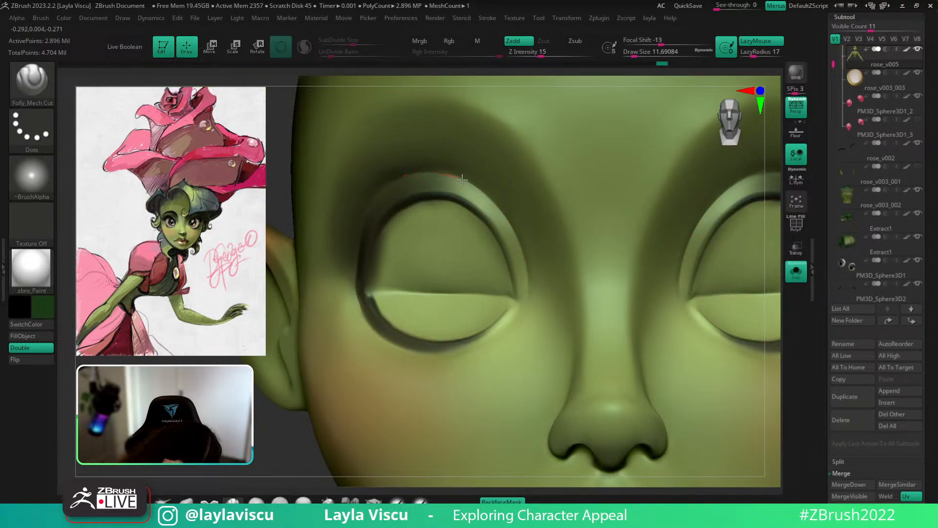
left_click_drag(455, 177, 476, 192)
key("ctrl+z")
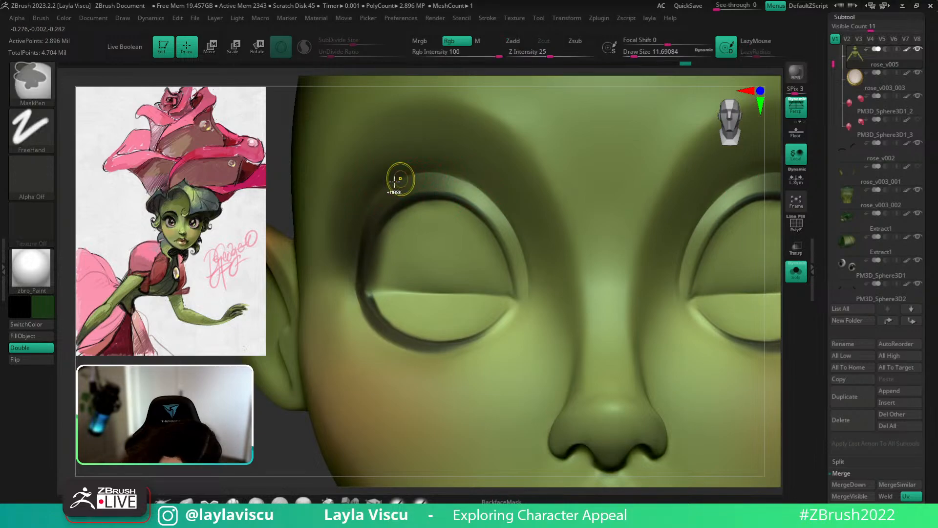
left_click_drag(401, 178, 452, 173)
mouse_move(386, 181)
left_mouse_down()
mouse_move(467, 181)
mouse_move(513, 206)
left_mouse_up()
mouse_move(440, 172)
right_mouse_down("ctrl")
mouse_move(442, 161)
mouse_move(508, 137)
right_mouse_up("ctrl")
left_click(796, 271)
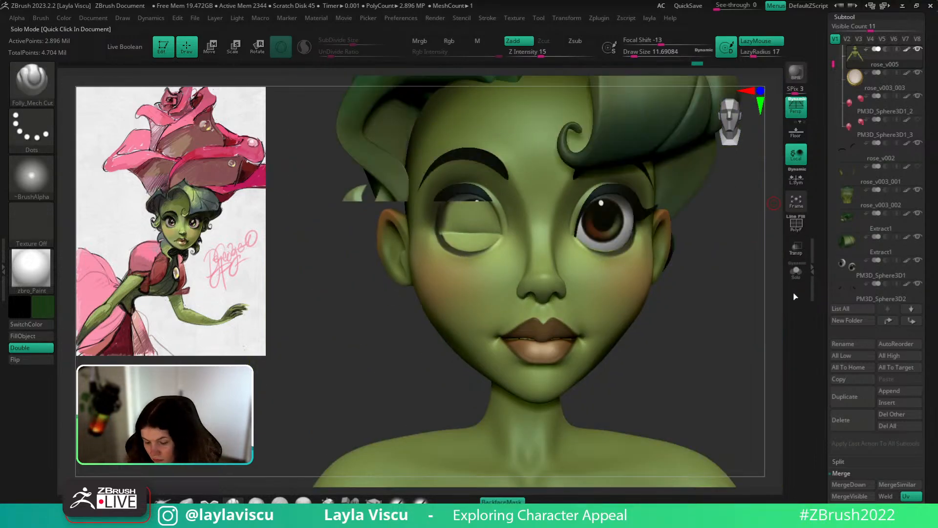
Isolate the head and reshape the inner and upper eyelid contour using the Move brush at a Draw Size of about 27.
right_click_drag(729, 276, 773, 313, "alt")
key("b")
key("m")
key("v")
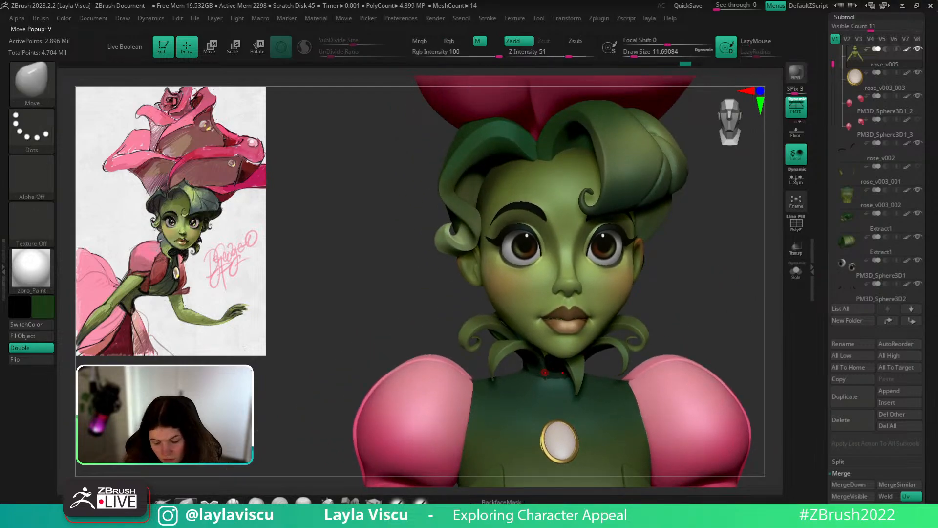
left_click(796, 271)
right_click_drag(578, 244, 553, 277, "ctrl")
key("s")
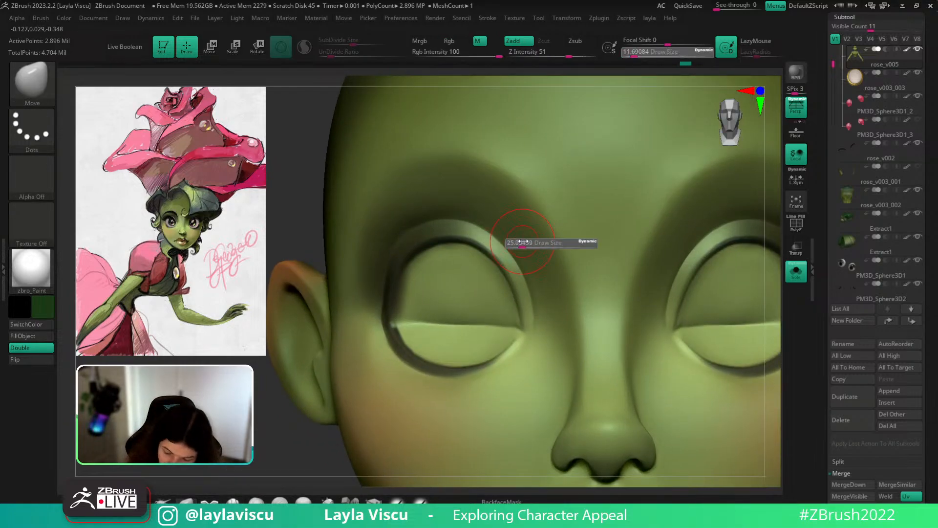
left_click(522, 244)
left_click_drag(503, 236, 517, 249)
left_click_drag(479, 226, 484, 223)
left_click_drag(535, 273, 545, 317)
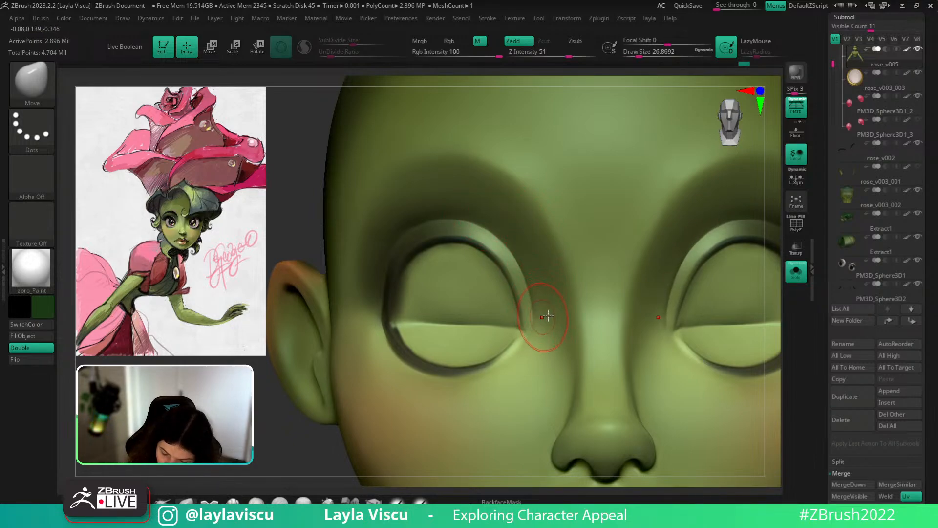
left_click(804, 276)
Sample an olive green as the painting colour for the arms.
right_click_drag(569, 274, 552, 196, "ctrl")
mouse_move(733, 337)
right_mouse_down("alt")
mouse_move(714, 306)
mouse_move(726, 321)
right_mouse_up("alt")
right_click_drag(711, 259, 704, 220, "ctrl")
mouse_move(694, 279)
right_mouse_down("alt")
mouse_move(658, 268)
mouse_move(670, 307)
mouse_move(706, 271)
mouse_move(704, 241)
mouse_move(708, 261)
mouse_move(697, 279)
mouse_move(699, 258)
right_mouse_up("alt")
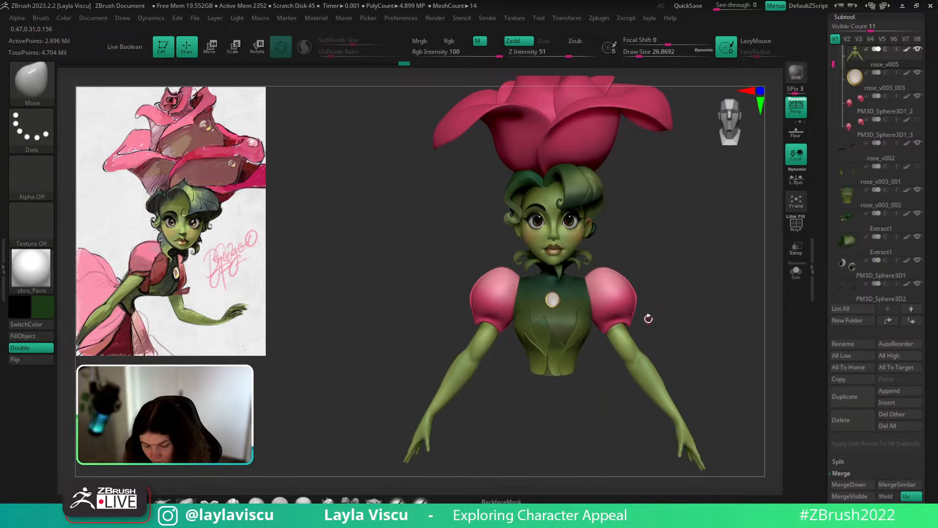
key("c")
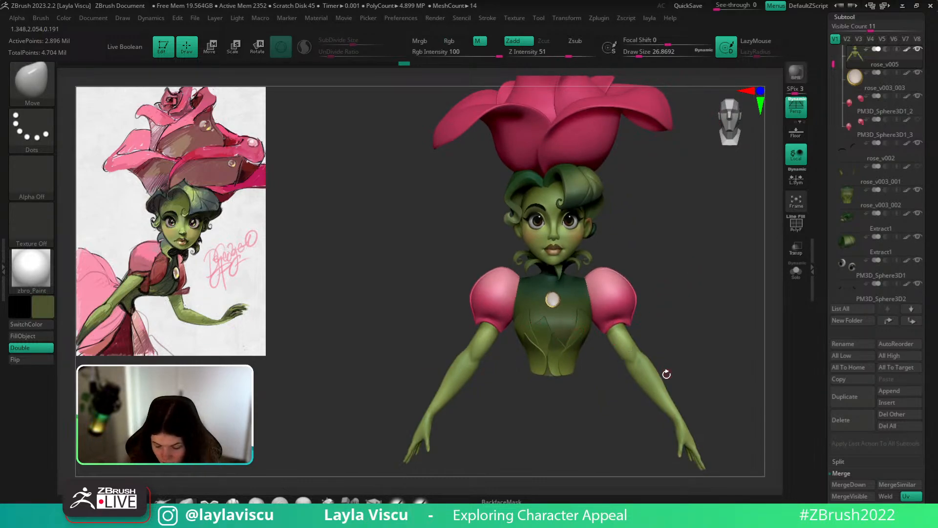
key("c")
key("c")
Paint the hands and forearms olive green with the SoftP_3DCW brush at a Draw Size of about 453.
mouse_move(657, 380)
left_mouse_down()
mouse_move(693, 384)
mouse_move(686, 401)
left_mouse_up()
key("s")
key("s")
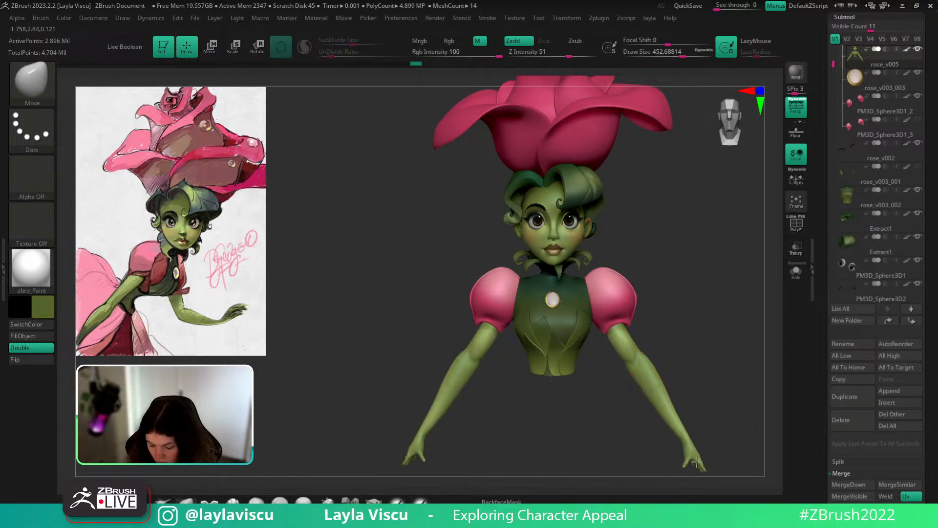
key("ctrl+z")
left_click(400, 503)
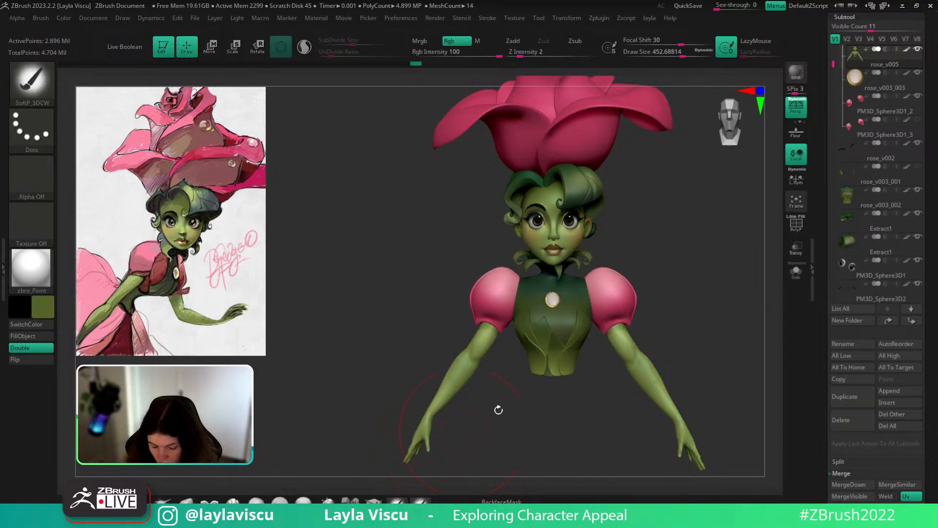
left_click_drag(688, 433, 707, 481)
mouse_move(666, 374)
left_mouse_down()
mouse_move(657, 370)
mouse_move(671, 408)
left_mouse_up()
mouse_move(738, 411)
left_mouse_down()
mouse_move(685, 417)
mouse_move(681, 387)
left_mouse_up()
left_click_drag(680, 440, 711, 378)
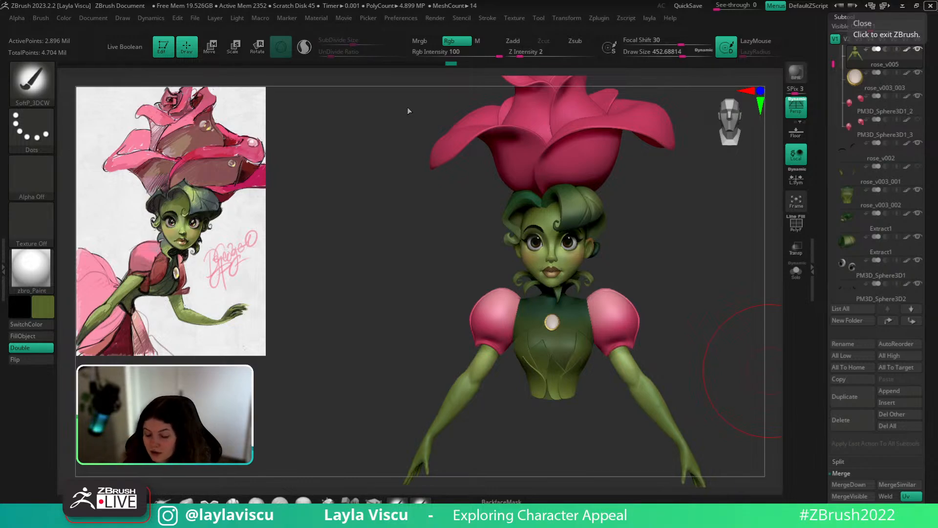
Select the pink puff sleeves and set up the Move brush with BackfaceMask enabled and a Draw Size of about 299.
left_click_drag(693, 306, 702, 341)
left_click(622, 322, "alt")
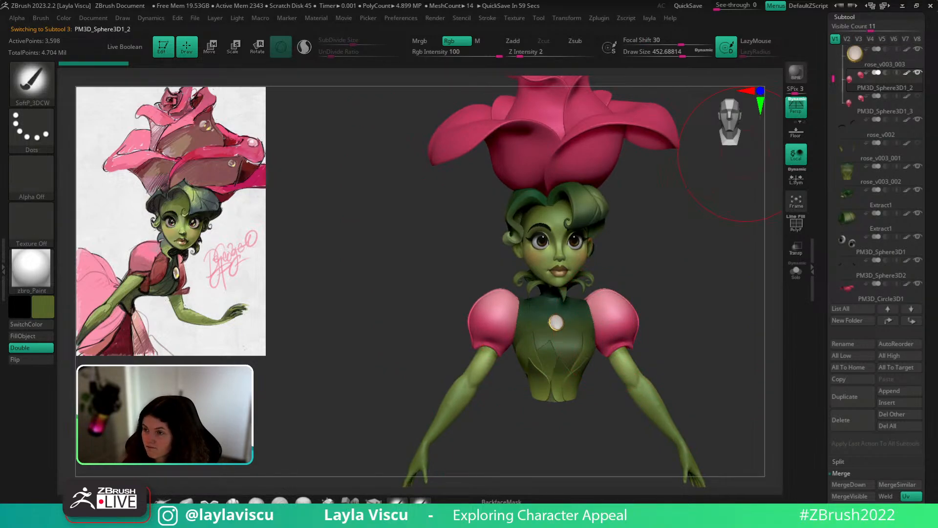
mouse_move(742, 237)
left_mouse_down("shift")
mouse_move(727, 291)
mouse_move(668, 359)
mouse_move(684, 385)
left_mouse_up("shift")
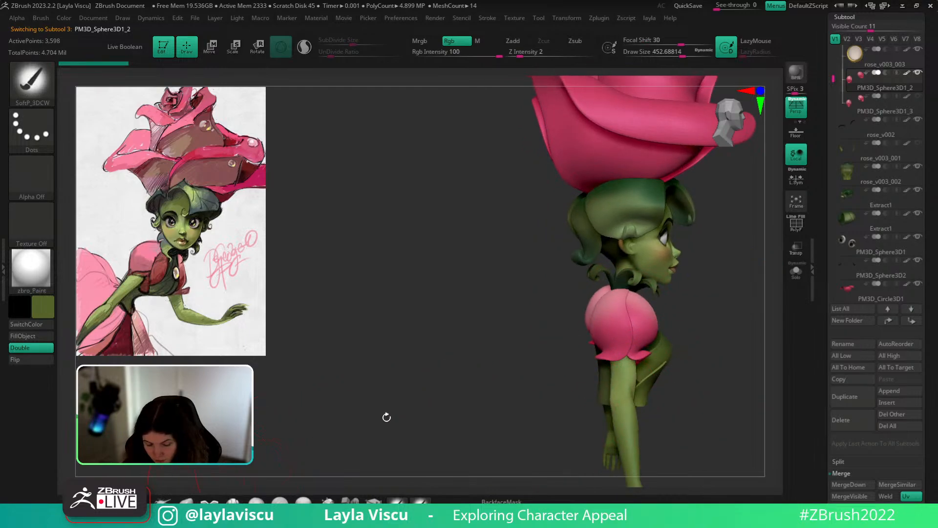
key("shift+f")
key("shift+f")
left_click(463, 500)
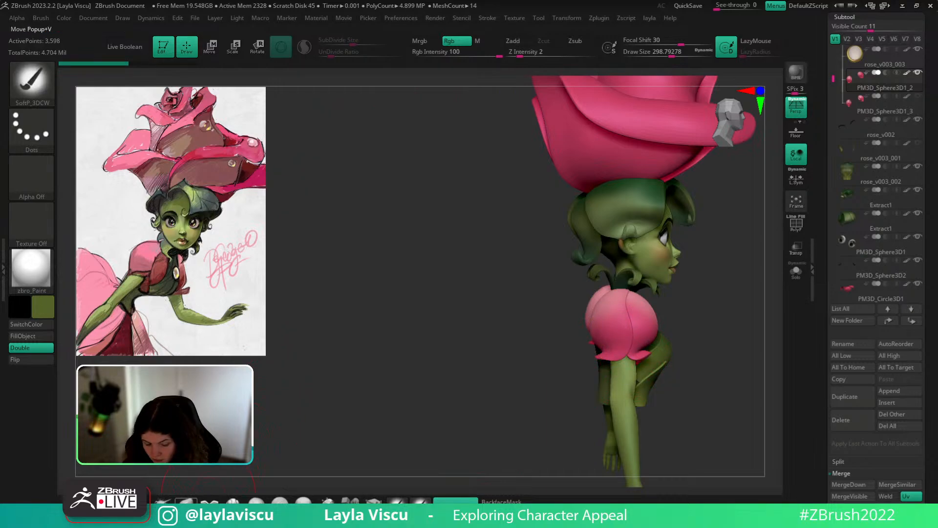
left_click(187, 500)
left_click(457, 500)
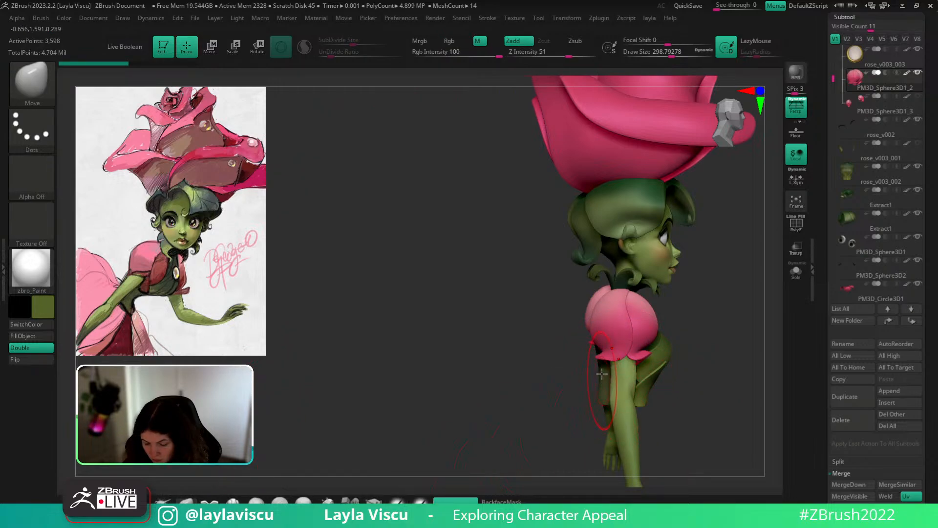
Adjust the puff sleeve's lower edge and rounded top from the side with progressively smaller Move brush sizes.
left_click_drag(616, 358, 614, 362)
right_click_drag(613, 361, 631, 314, "ctrl")
key("bracketleft")
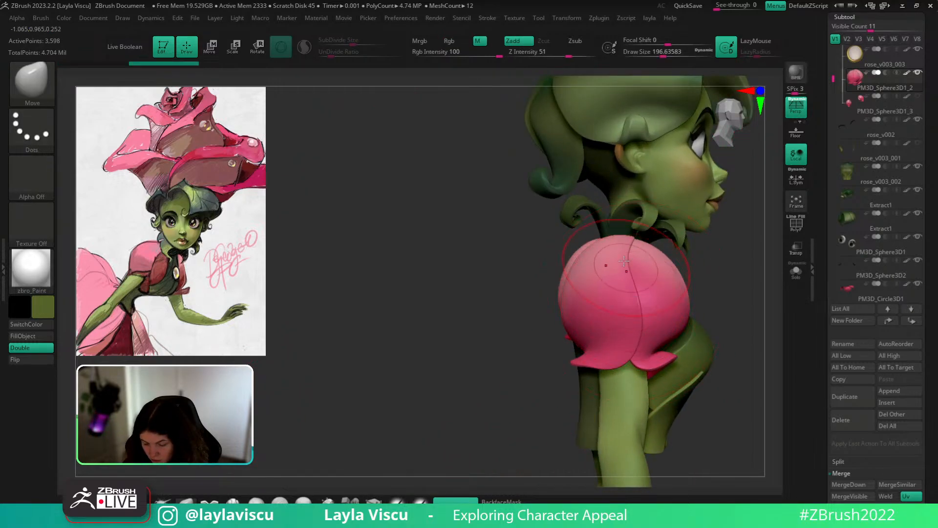
key("bracketleft")
key("bracketleft")
left_click_drag(625, 255, 628, 257)
Reshape the back of the sleeve hem using the Move brush at a Draw Size of about 77.
left_click_drag(754, 308, 710, 272, "alt")
mouse_move(682, 318)
left_mouse_down()
mouse_move(749, 326)
mouse_move(740, 327)
left_mouse_up()
key("bracketleft")
key("bracketleft")
key("bracketleft")
key("bracketleft")
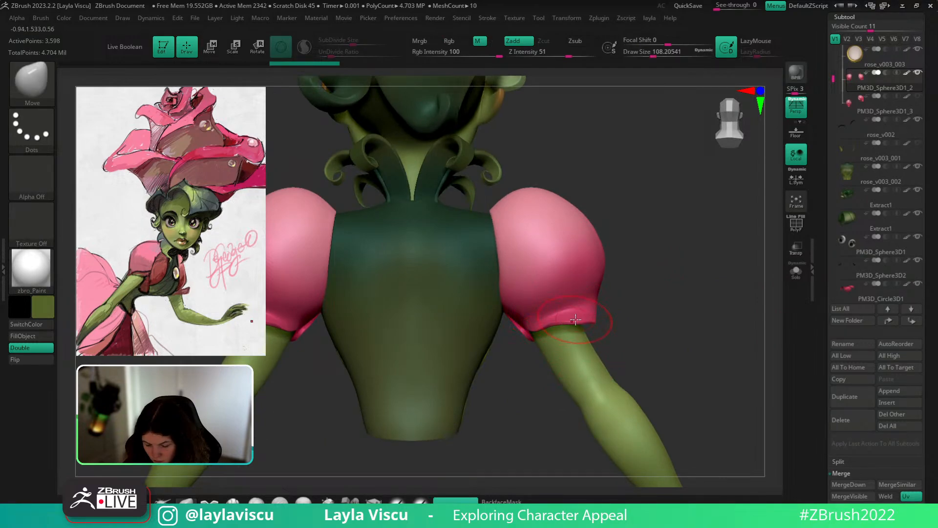
key("s")
left_click_drag(576, 323, 574, 317)
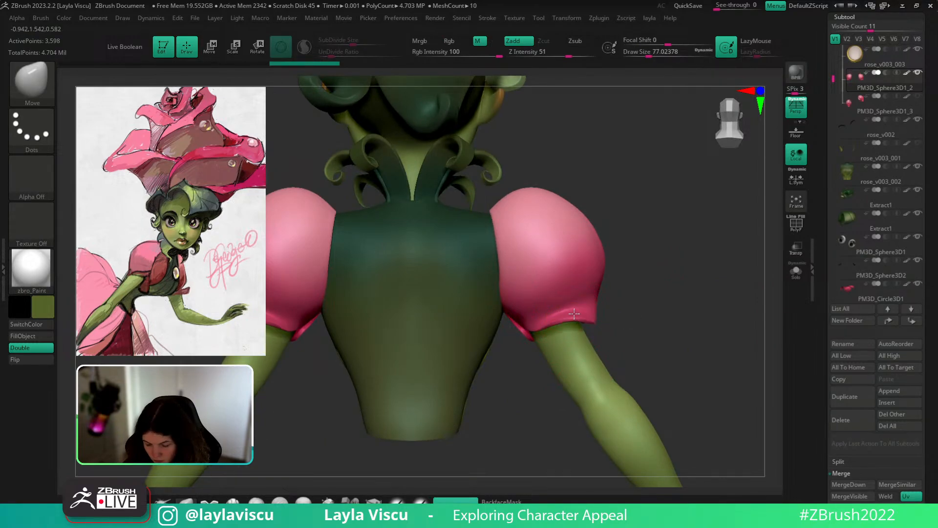
Carve a crease above the back of the sleeve hem with the DamStandard brush.
key("b")
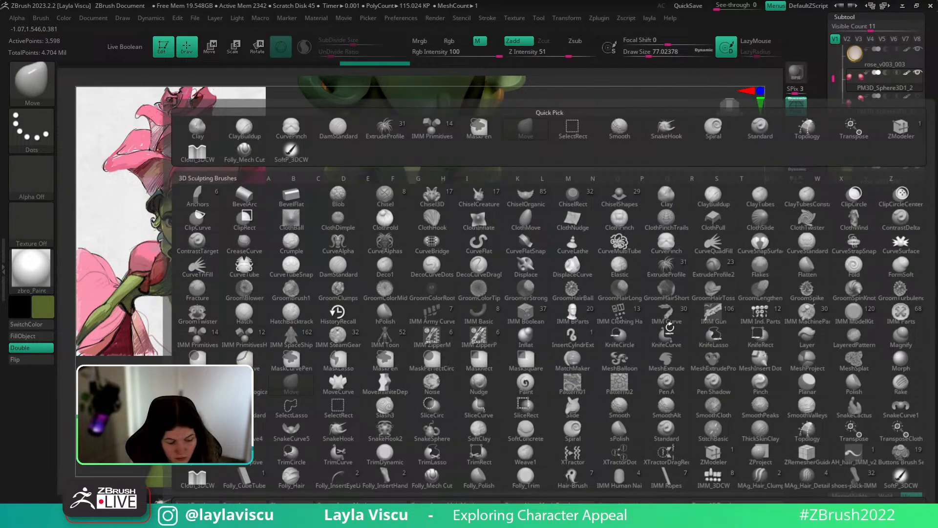
key("d")
key("s")
left_click_drag(530, 325, 599, 308)
key("ctrl+z")
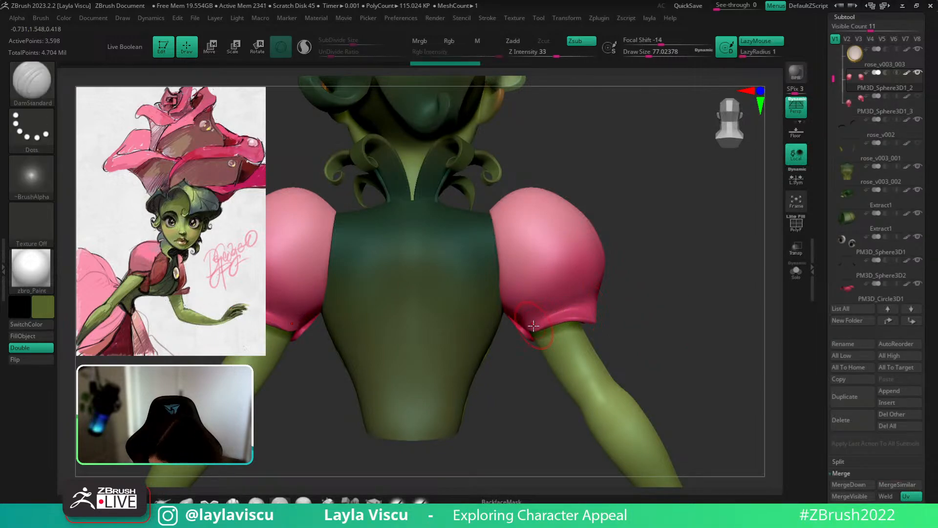
left_click_drag(530, 325, 601, 310)
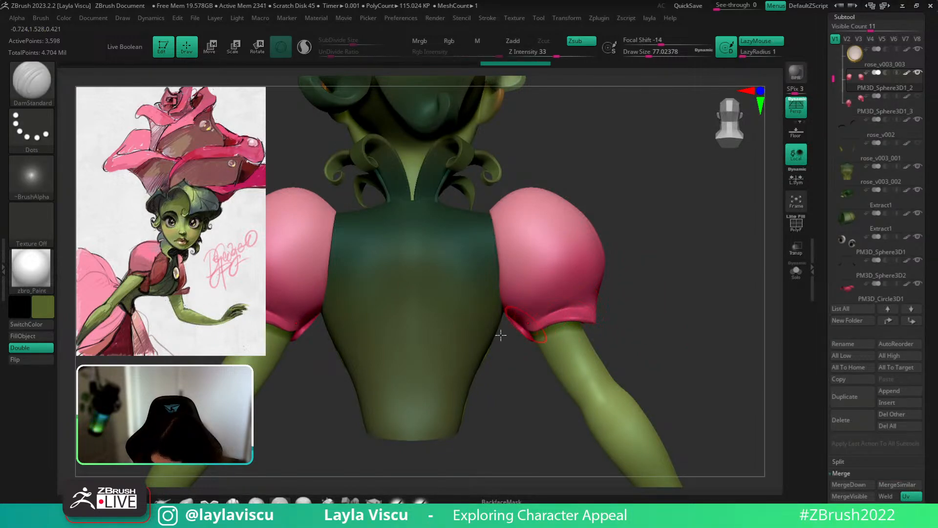
Return to the Move brush and pull the creased back edge of the sleeve hem into shape.
key("b")
key("m")
key("v")
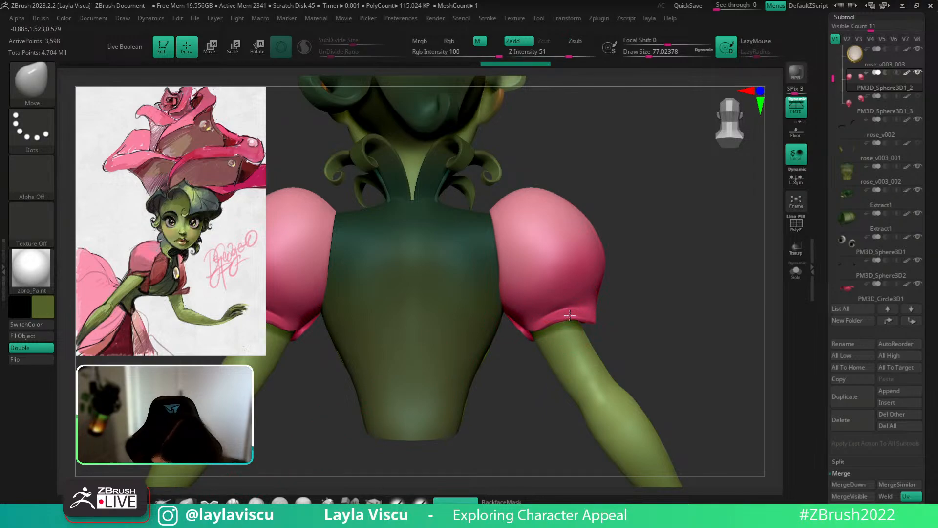
left_click_drag(570, 315, 599, 299)
Adjust the flared sleeve hem from the side with the Move brush at a Draw Size of about 62.
mouse_move(655, 274)
left_mouse_down("alt")
mouse_move(694, 259)
mouse_move(591, 281)
left_mouse_up("alt")
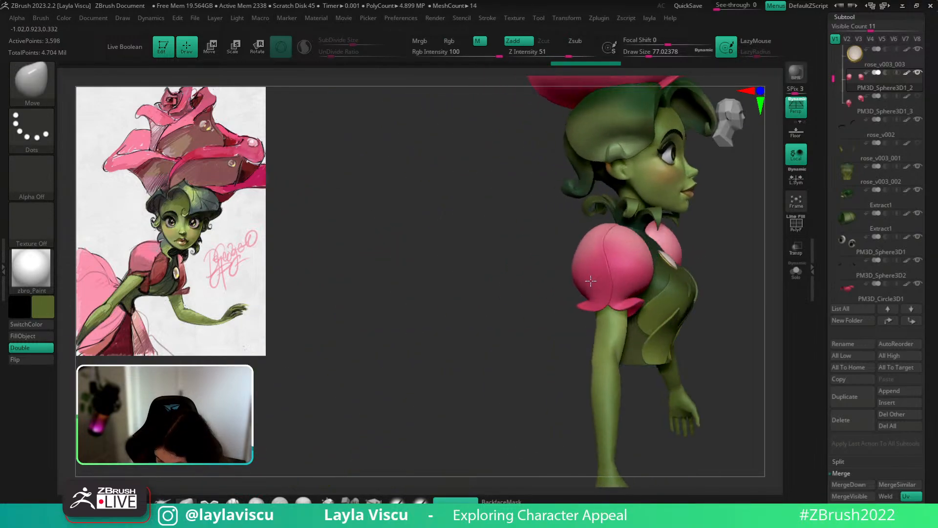
mouse_move(591, 281)
right_mouse_down()
mouse_move(708, 270)
mouse_move(672, 300)
mouse_move(652, 337)
right_mouse_up()
key("s")
left_click_drag(589, 312, 574, 309)
right_click_drag(601, 276, 562, 206, "ctrl")
mouse_move(719, 331)
right_mouse_down()
mouse_move(667, 380)
mouse_move(666, 409)
mouse_move(566, 386)
right_mouse_up()
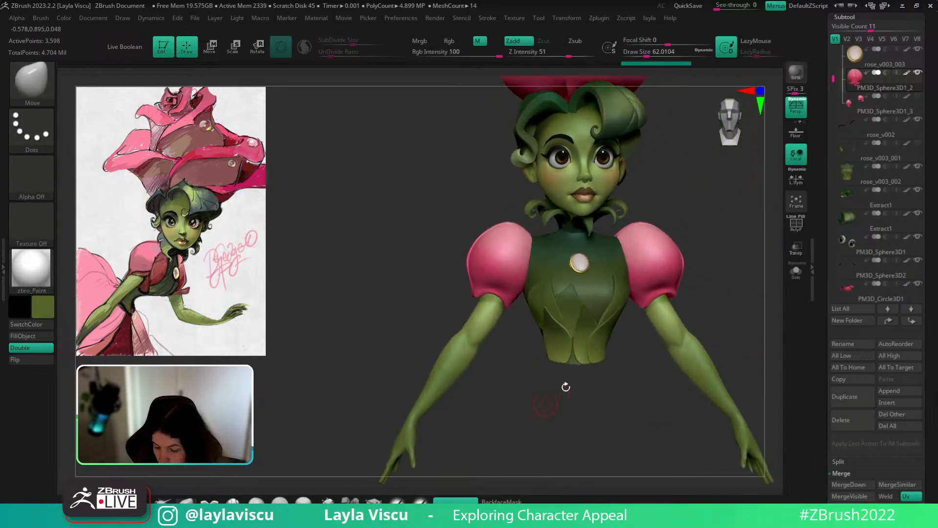
left_click(799, 277)
right_click_drag(743, 296, 719, 287)
left_click(805, 275)
right_click_drag(719, 287, 727, 310, "alt")
right_click_drag(563, 386, 593, 357, "ctrl")
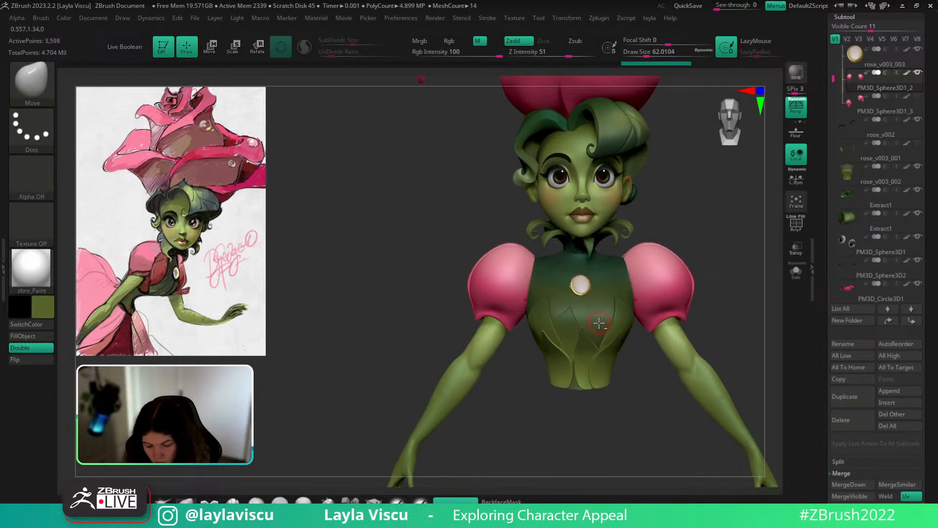
Select the green bodice, set the Draw Size to about 22 and duplicate the bodice subtool.
left_click(614, 321, "alt")
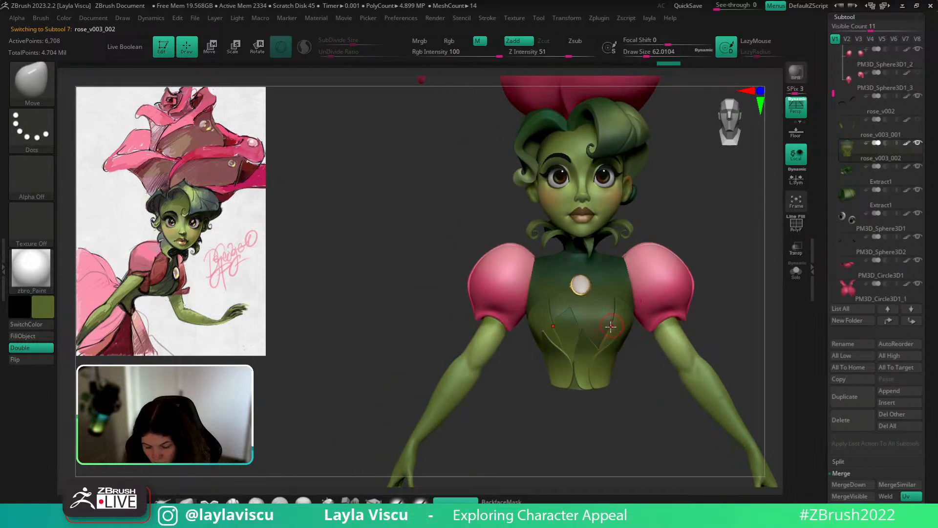
right_click_drag(611, 321, 601, 323, "ctrl")
key("s")
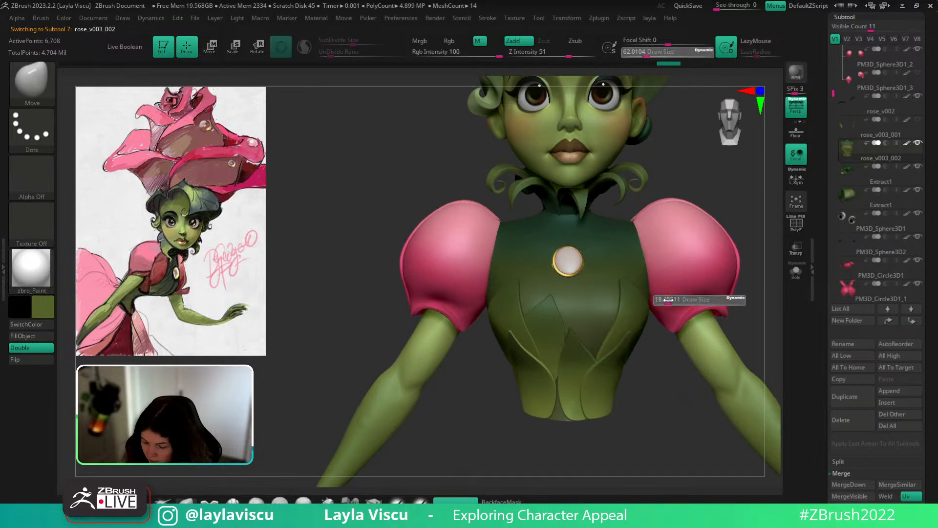
left_click_drag(678, 302, 670, 302)
key("shift+f")
key("shift+f")
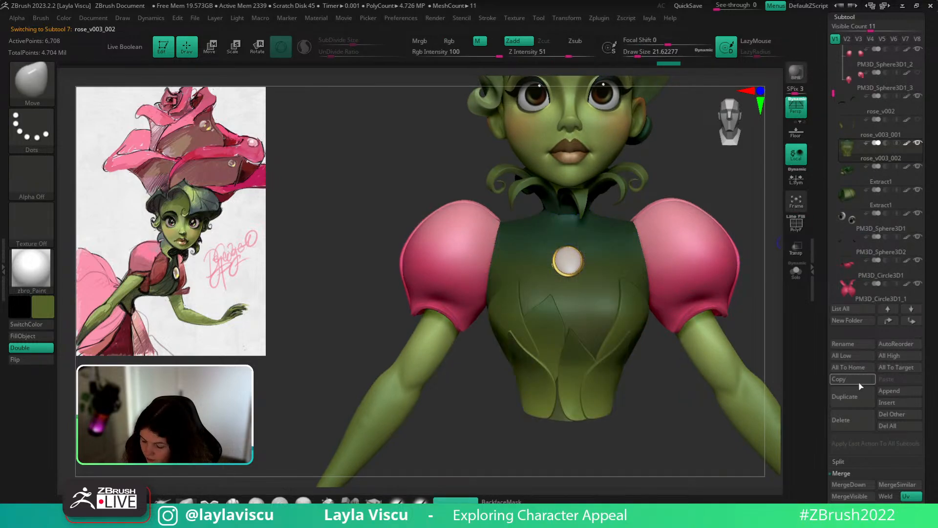
left_click(846, 396)
Isolate the plain torso shell in the duplicated bodice and delete its hidden geometry.
scroll(838, 373, "down", 5)
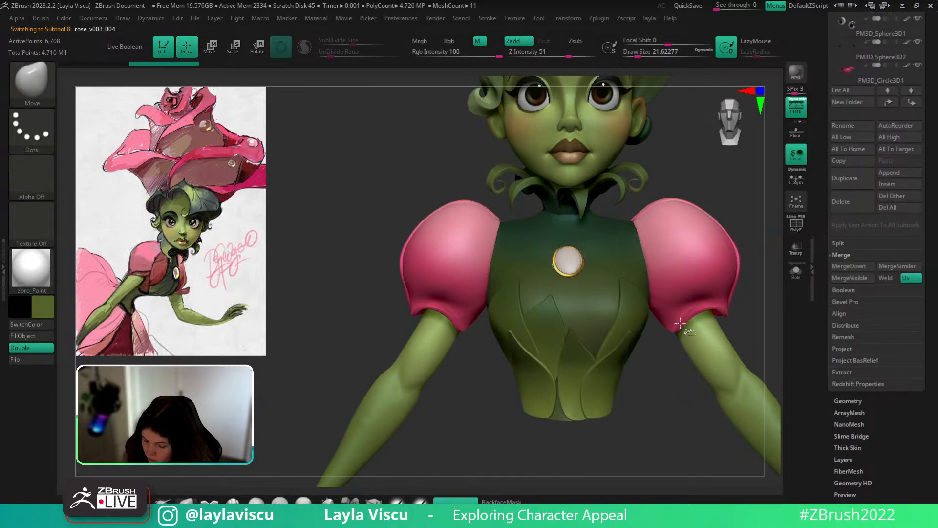
left_click(845, 399)
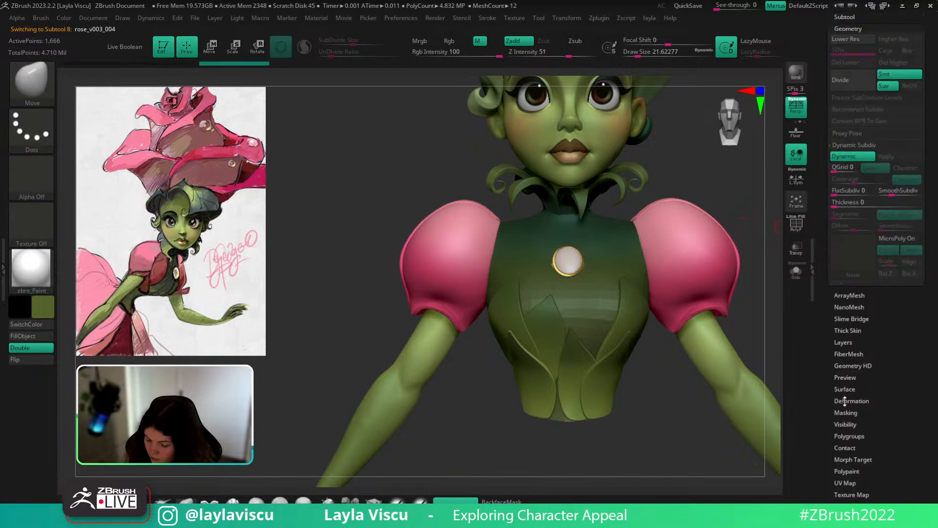
left_click(797, 275)
key("2")
left_click(718, 146)
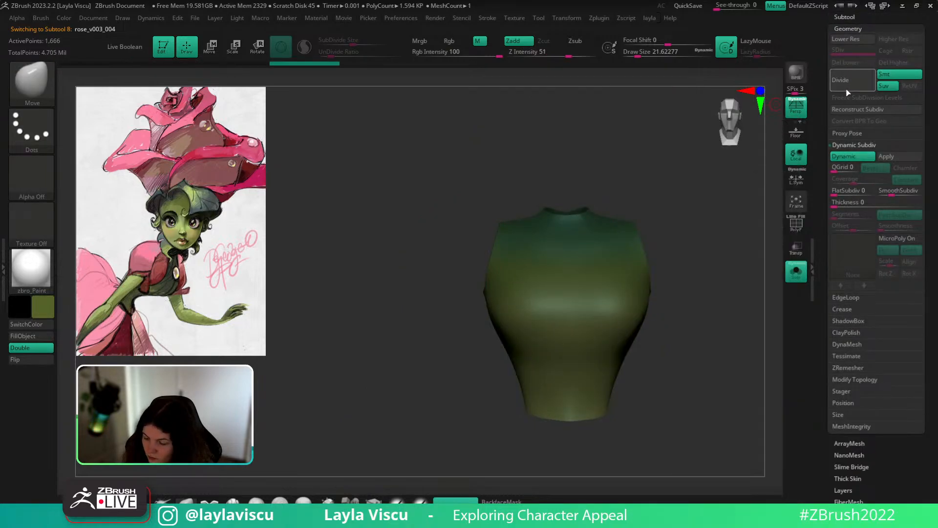
Subdivide the torso shell three times to subdivision level 4 and switch to the DamStandard brush.
key("ctrl+d")
key("ctrl+d")
key("ctrl+d")
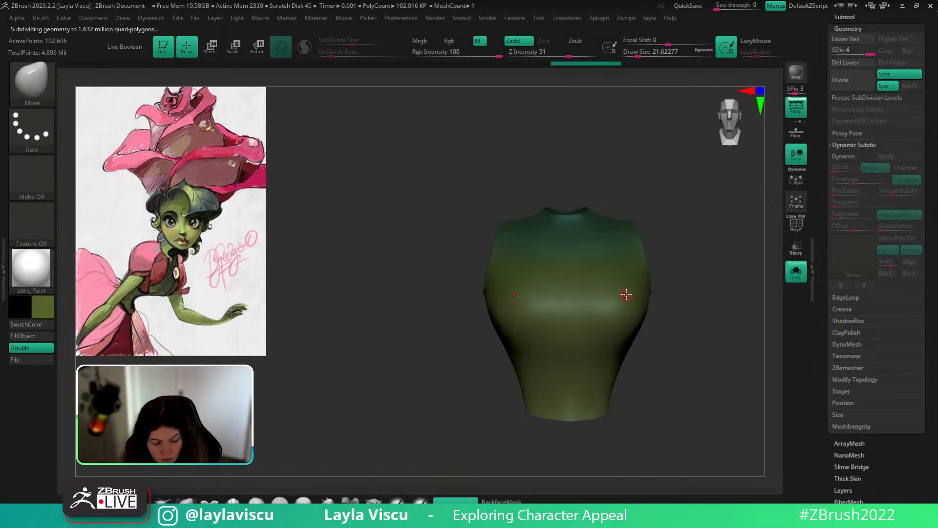
key("b")
key("d")
key("s")
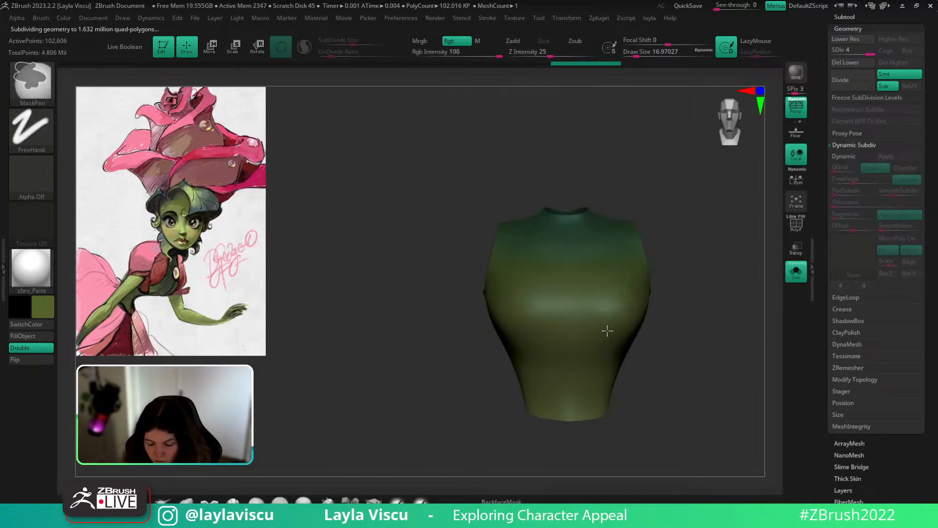
Start masking mirrored petal outlines on the front of the torso shell with MaskPen at a Draw Size of about 17.
mouse_move(617, 337)
left_mouse_down("ctrl")
mouse_move(621, 274)
mouse_move(622, 342)
left_mouse_up("ctrl")
key("f")
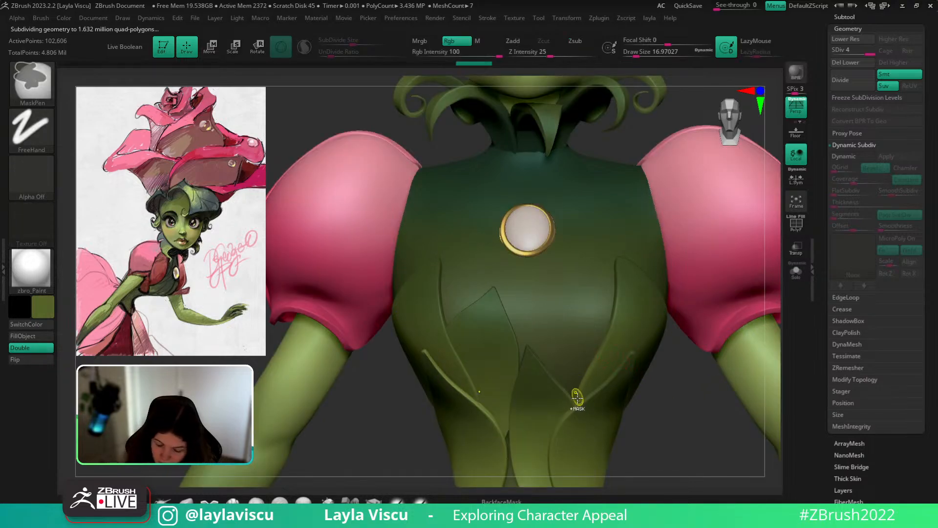
left_click(795, 273)
left_click(796, 273)
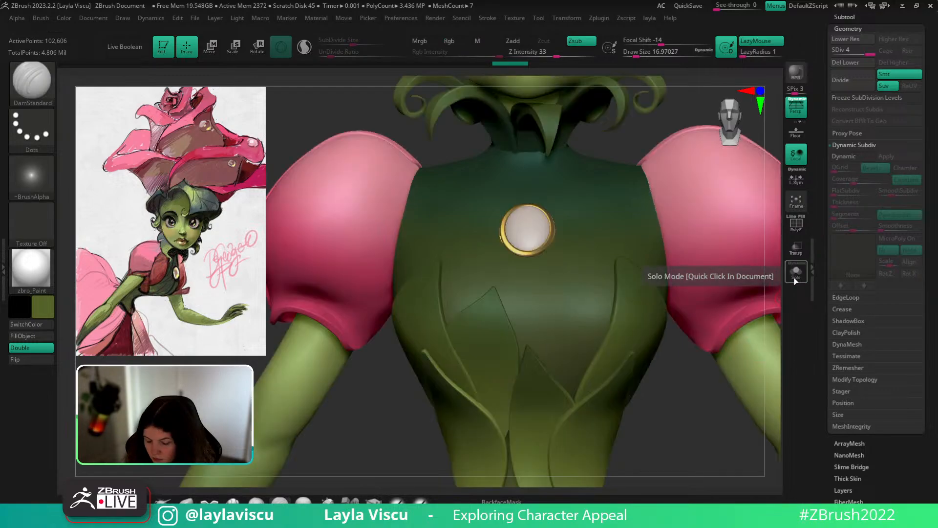
left_click(795, 274)
Close the outer sides of both masked petal outlines and fill them with Mask Region's Auto Region.
left_click_drag(936, 330, 930, 235)
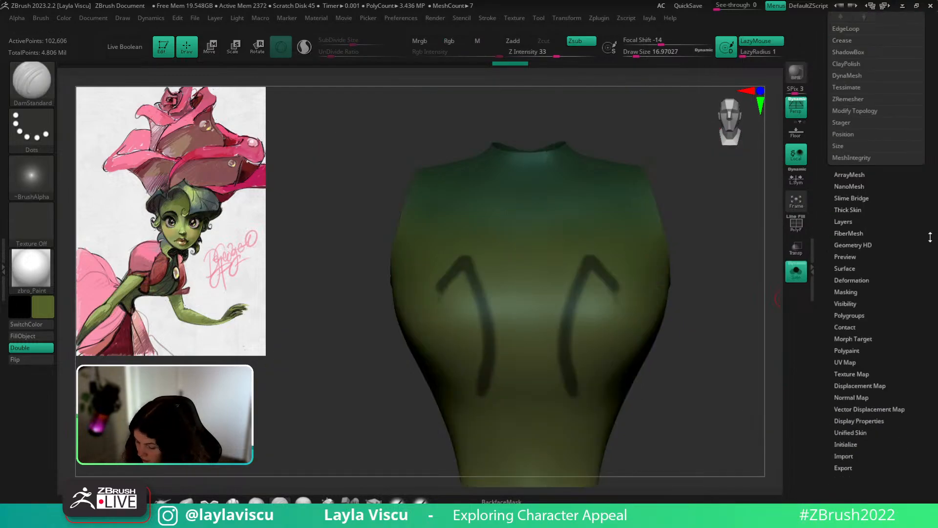
left_click(855, 293)
scroll(846, 159, "down", 1)
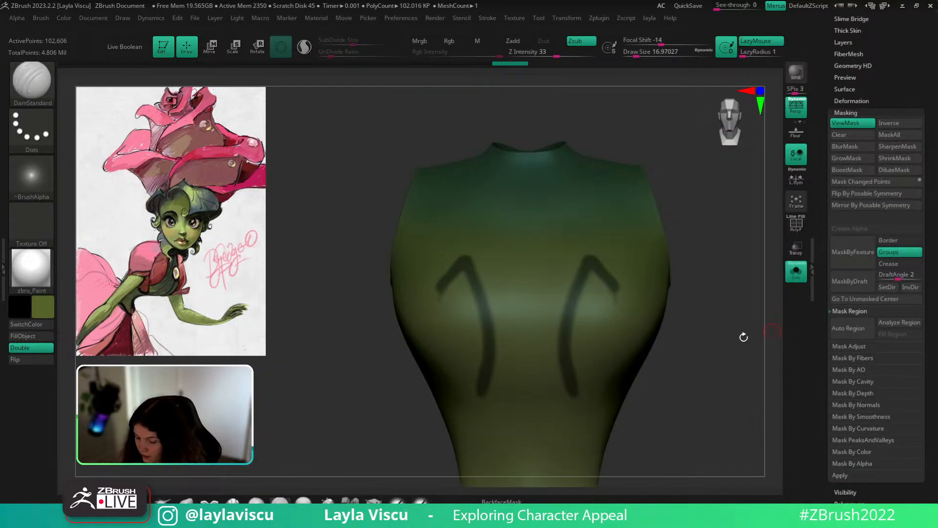
mouse_move(618, 288)
left_mouse_down("ctrl")
mouse_move(605, 346)
mouse_move(577, 393)
left_mouse_up("ctrl")
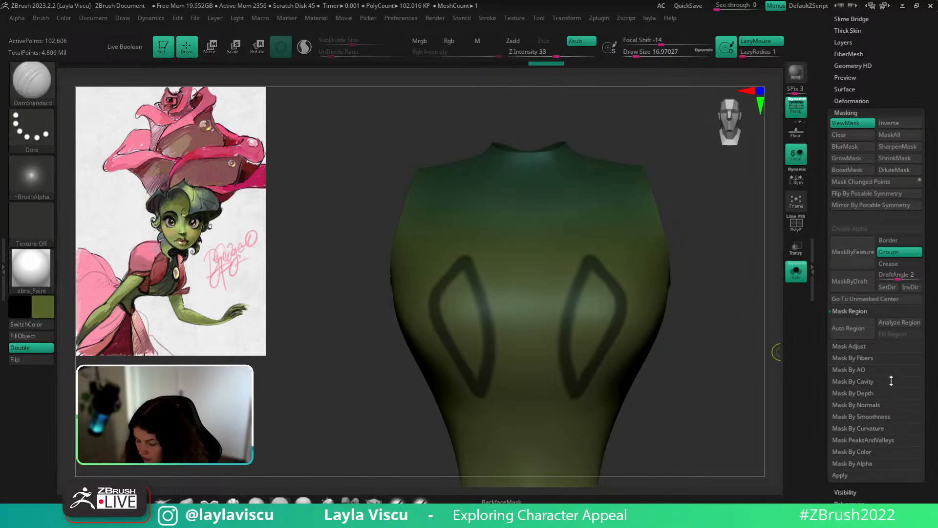
left_click(849, 328)
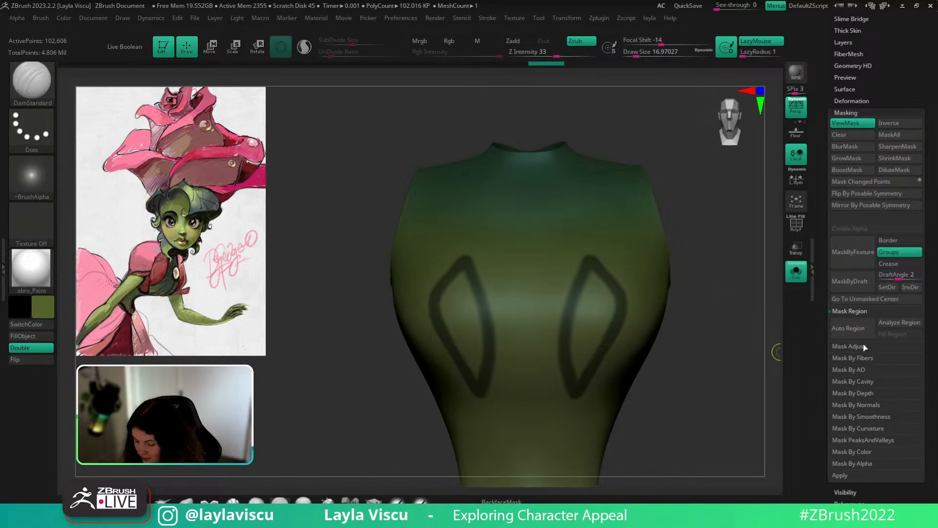
Sharpen the upper tips and refine the inner edges of the petal masks with MaskPen at a Draw Size of about 7.5.
key("ctrl")
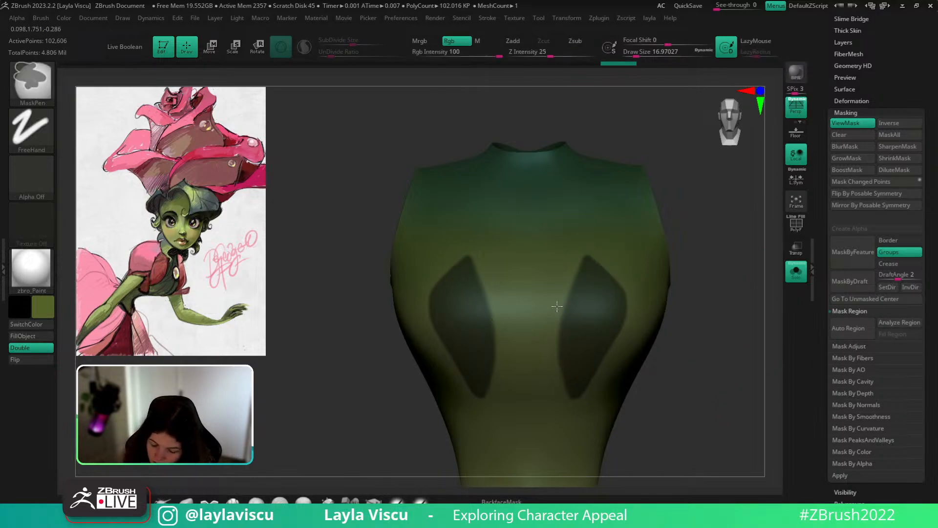
left_click_drag(572, 280, 588, 249, "ctrl+alt")
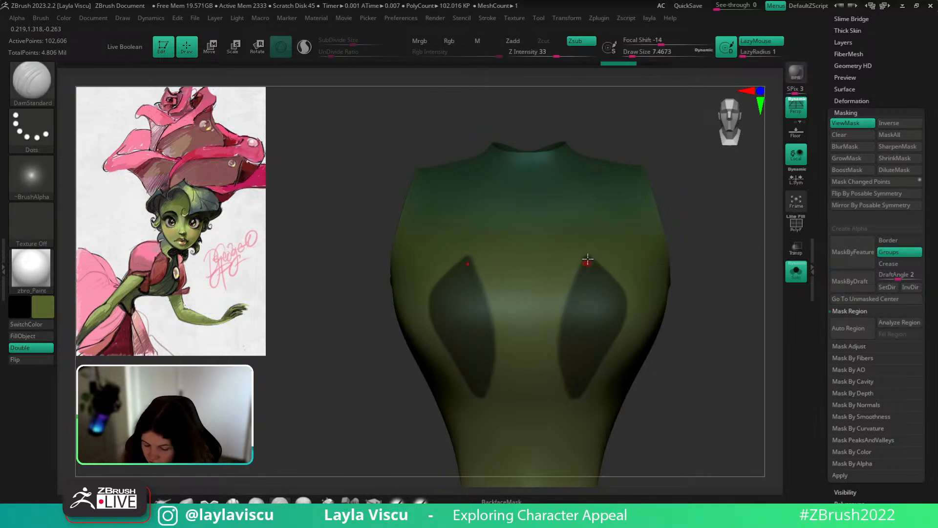
key("ctrl")
mouse_move(590, 249)
left_mouse_down("ctrl")
mouse_move(593, 262)
mouse_move(566, 304)
mouse_move(563, 369)
left_mouse_up("ctrl")
mouse_move(569, 310)
left_mouse_down("ctrl")
mouse_move(560, 327)
mouse_move(570, 383)
left_mouse_up("ctrl")
left_click_drag(561, 334, 567, 386, "ctrl")
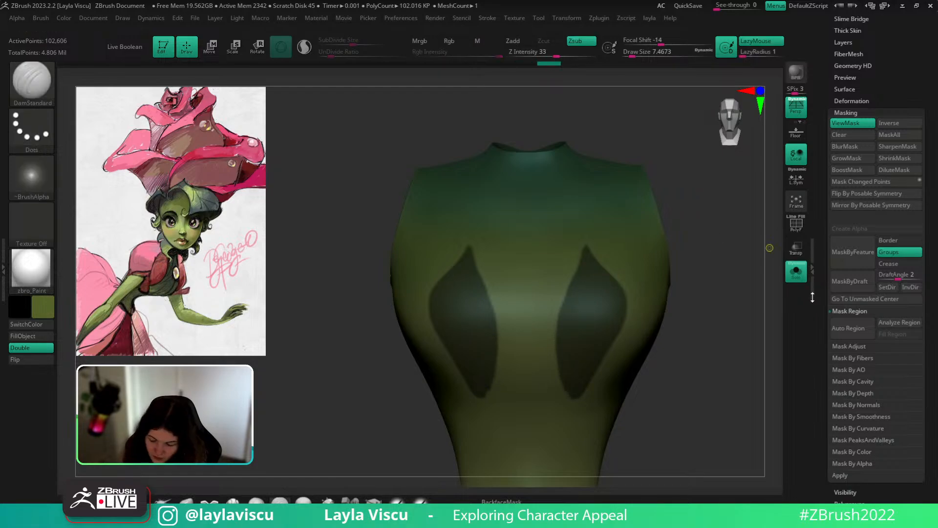
left_click_drag(587, 236, 616, 266, "ctrl")
left_click_drag(588, 237, 568, 291, "ctrl")
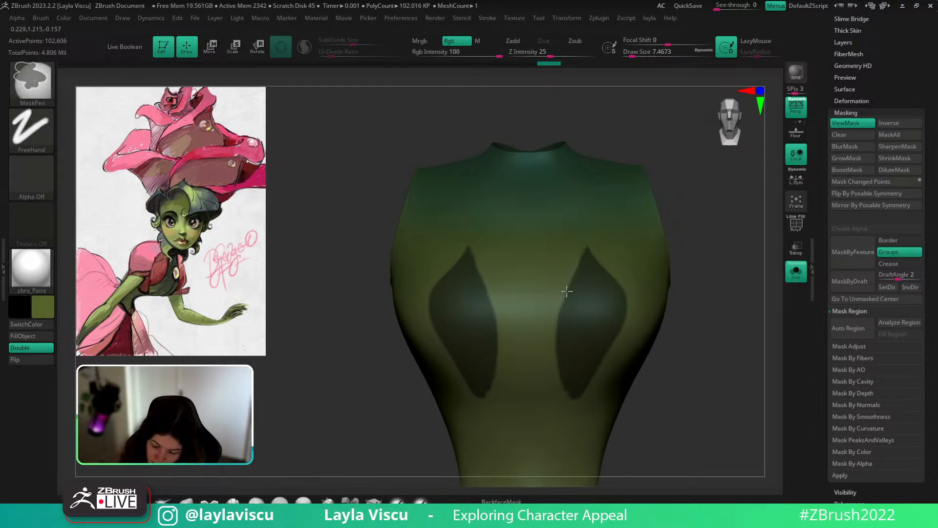
Compare the petal masks with the full character, widen their side edges into fuller curves and fill them with Auto Region.
right_click_drag(568, 288, 566, 188, "ctrl")
left_click(796, 271)
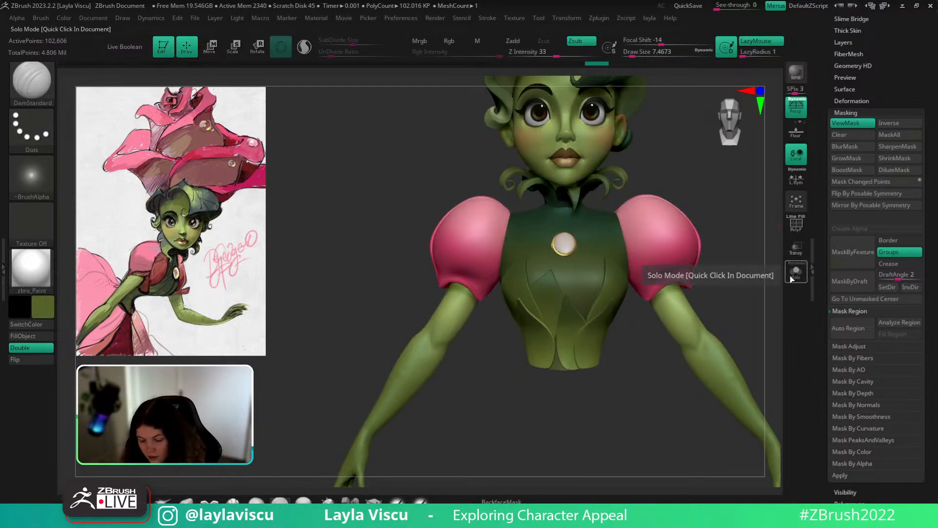
left_click(796, 271)
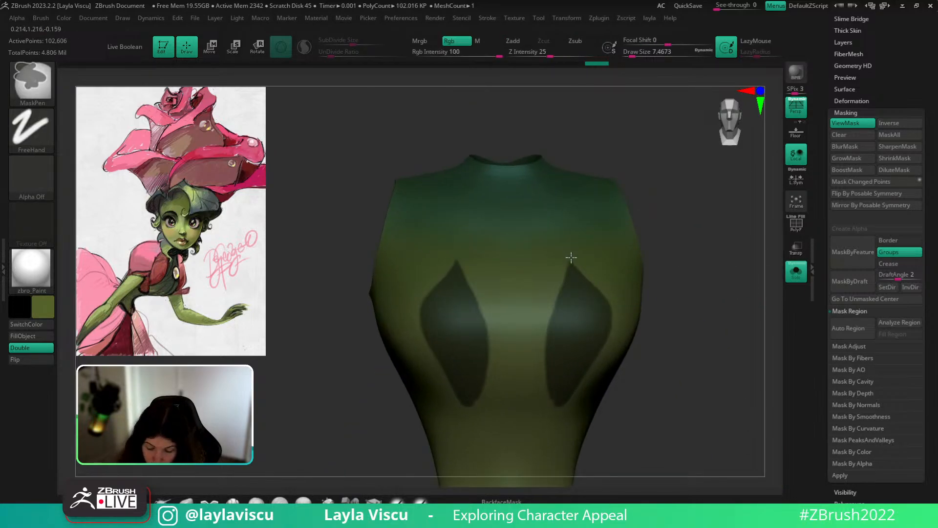
right_click_drag(619, 291, 584, 248, "ctrl")
right_click_drag(575, 356, 584, 375, "ctrl")
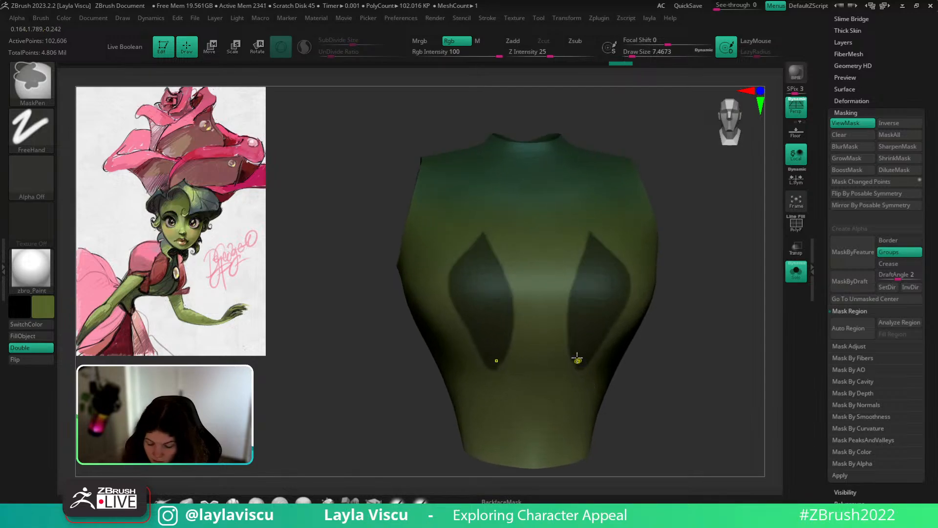
left_click(577, 360, "ctrl")
mouse_move(575, 364)
left_mouse_down("ctrl")
mouse_move(564, 342)
mouse_move(590, 260)
left_mouse_up("ctrl")
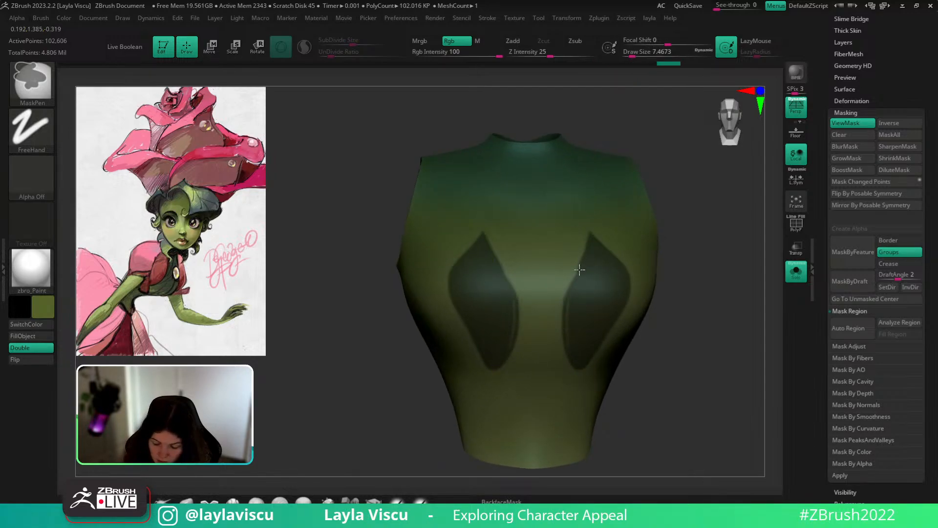
mouse_move(693, 283)
left_mouse_down()
mouse_move(671, 282)
mouse_move(592, 369)
mouse_move(587, 362)
left_mouse_up()
left_click(841, 322)
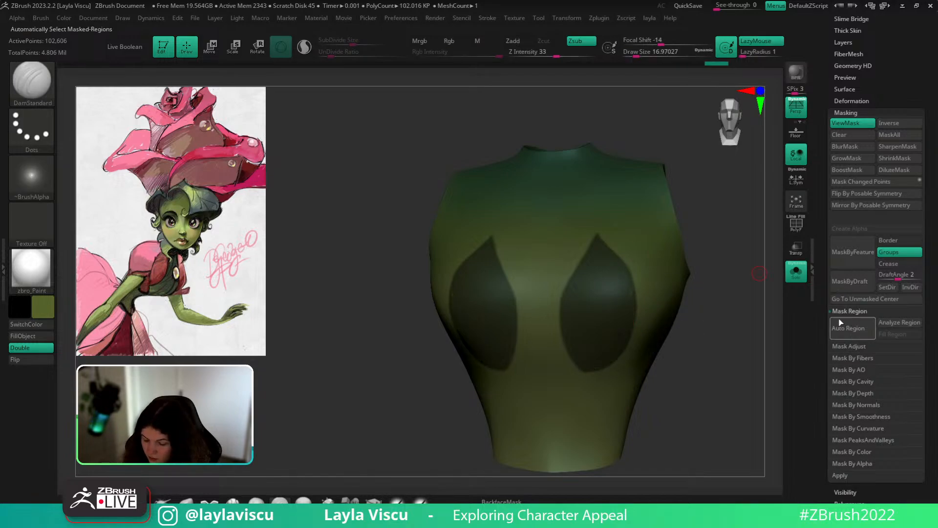
Trim the lower edges of both petal masks into rounded teardrop bottoms by unmasking at a Draw Size of about 17.
key("ctrl")
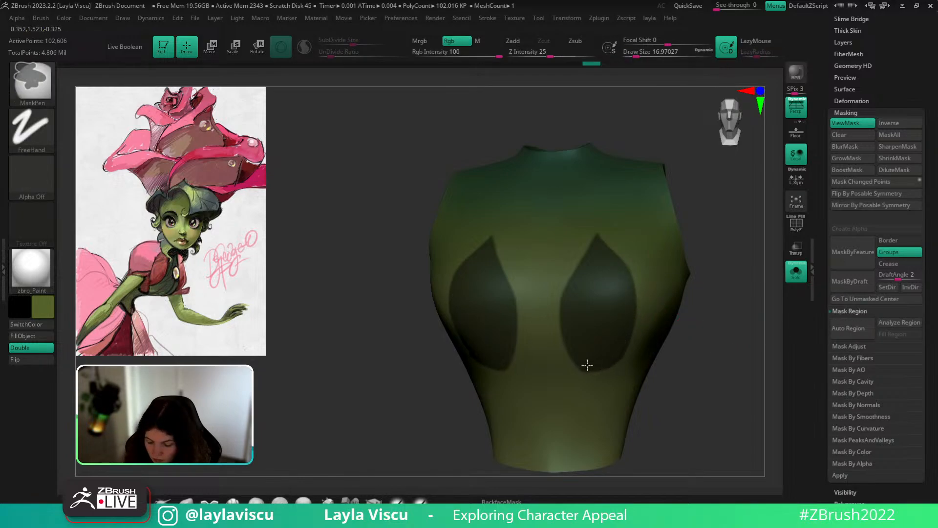
mouse_move(556, 318)
left_mouse_down("ctrl+alt")
mouse_move(574, 365)
mouse_move(630, 354)
mouse_move(637, 339)
mouse_move(623, 357)
mouse_move(569, 354)
mouse_move(617, 369)
left_mouse_up("ctrl+alt")
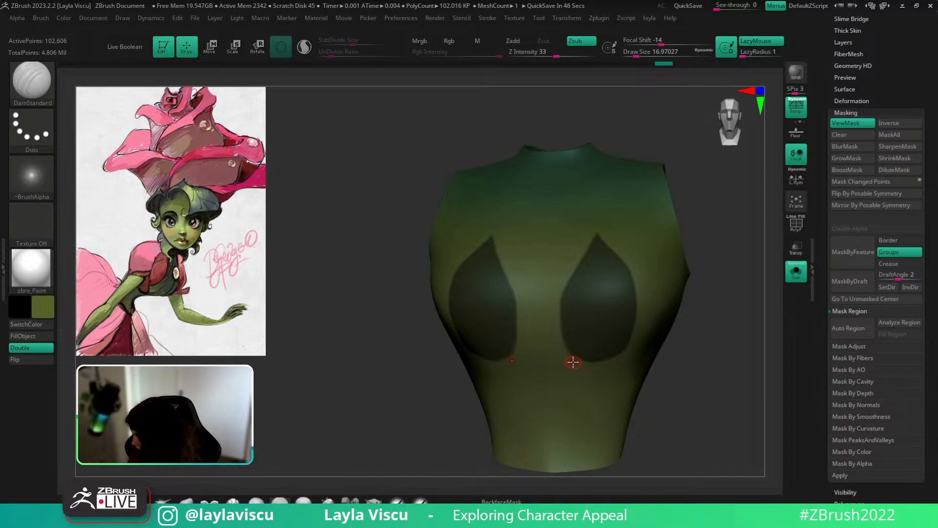
mouse_move(694, 364)
left_mouse_down()
mouse_move(707, 365)
mouse_move(505, 299)
left_mouse_up()
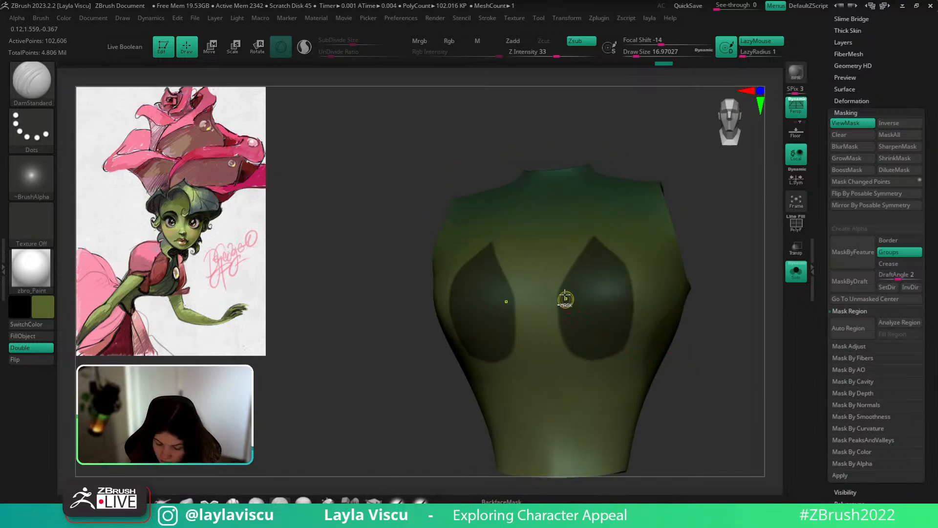
key("ctrl")
left_click_drag(554, 333, 619, 349, "ctrl+alt")
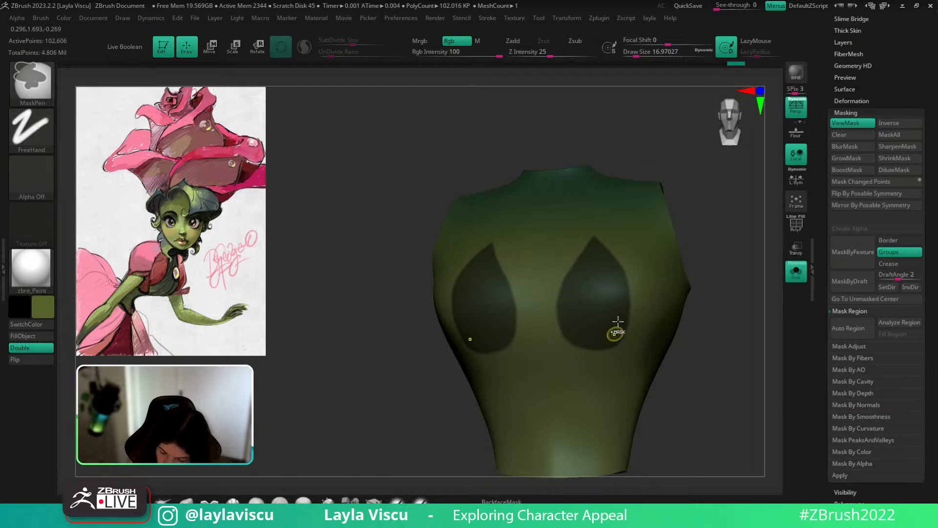
mouse_move(618, 321)
right_mouse_down()
mouse_move(643, 320)
mouse_move(624, 313)
right_mouse_up()
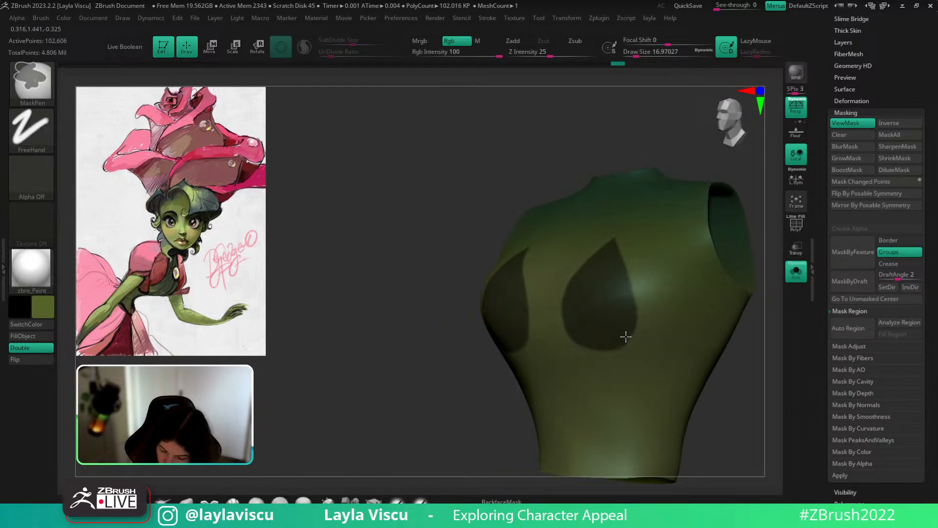
mouse_move(759, 355)
right_mouse_down()
mouse_move(728, 380)
mouse_move(721, 341)
mouse_move(717, 366)
right_mouse_up()
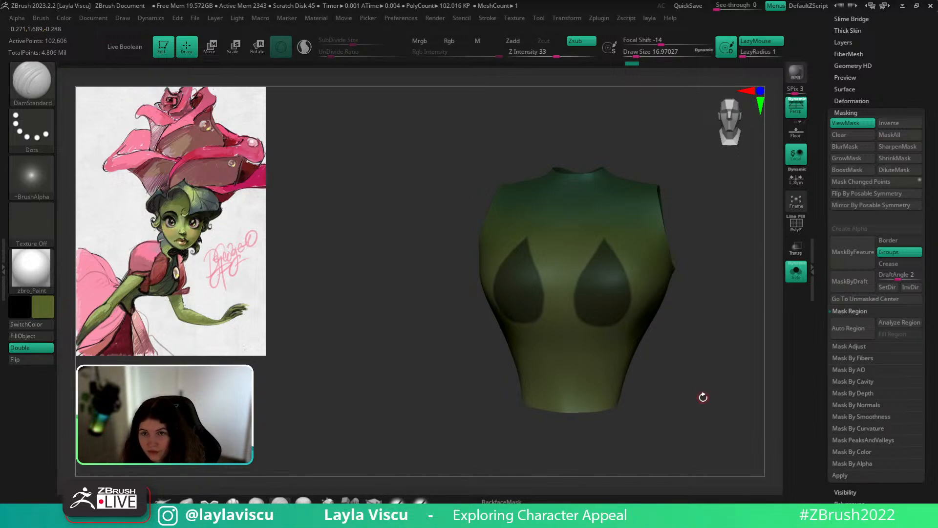
right_click_drag(715, 303, 726, 360)
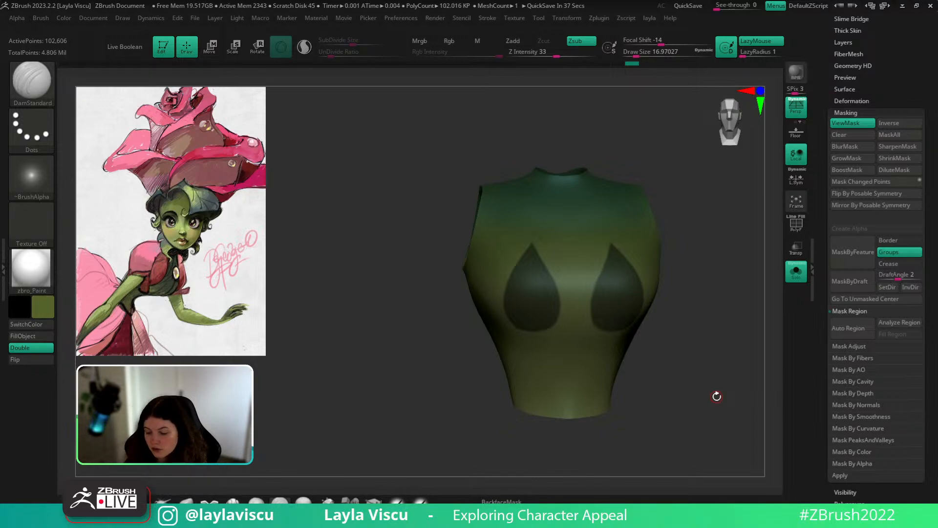
Split the masked petal shapes from the torso as their own group and isolate them by hiding the rest.
mouse_move(774, 280)
left_mouse_down()
mouse_move(754, 293)
mouse_move(756, 305)
left_mouse_up()
key("ctrl")
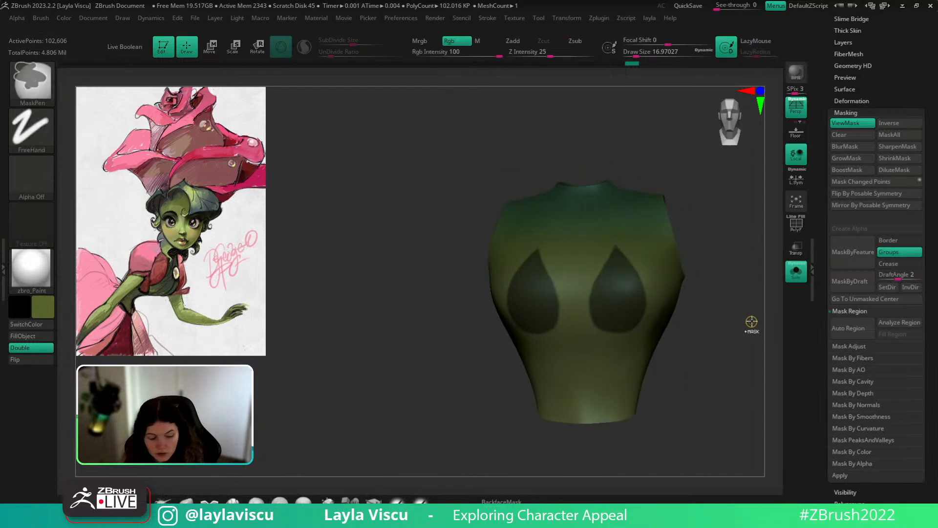
left_click(650, 313, "ctrl+shift")
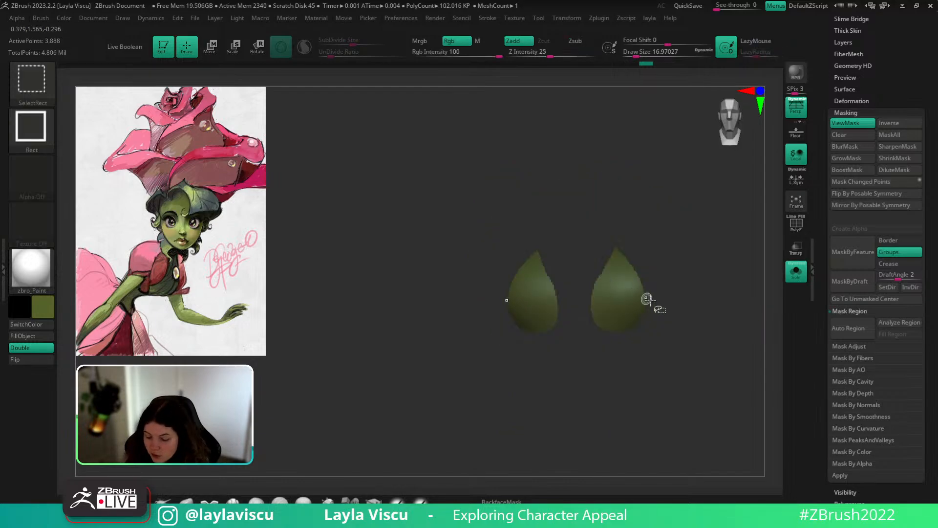
left_click(717, 279, "ctrl+shift")
left_click(633, 291, "ctrl+shift")
key("1")
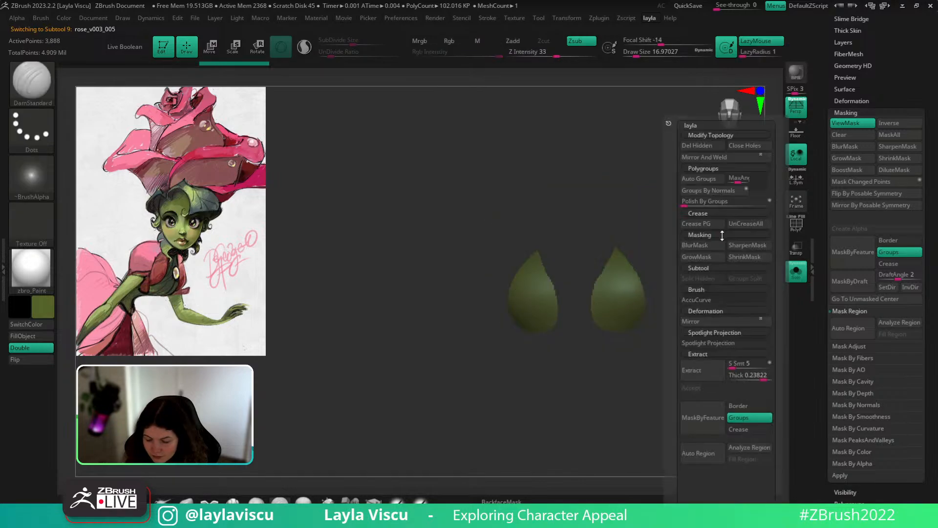
Delete the petal mesh's lower subdivision levels and permanently remove the hidden torso geometry.
scroll(867, 94, "up", 3)
key("1")
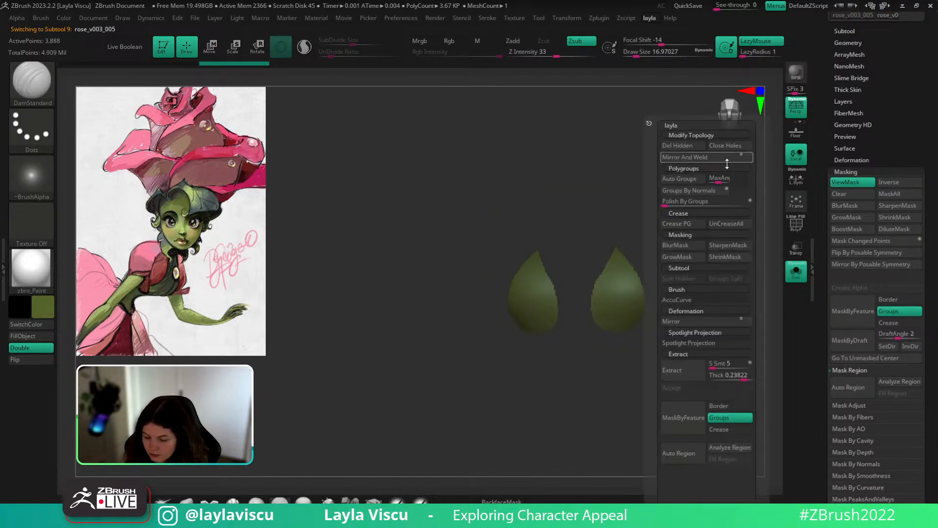
left_click(848, 43)
left_click(848, 58)
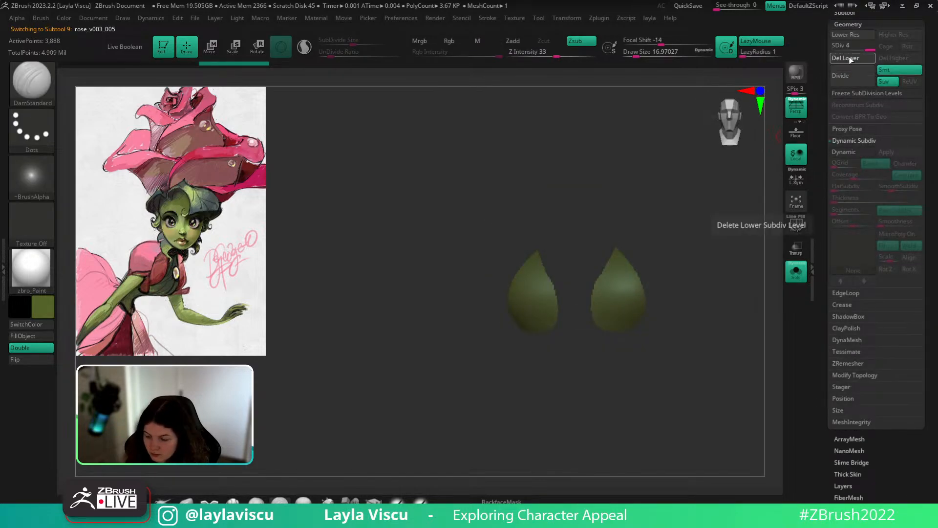
key("1")
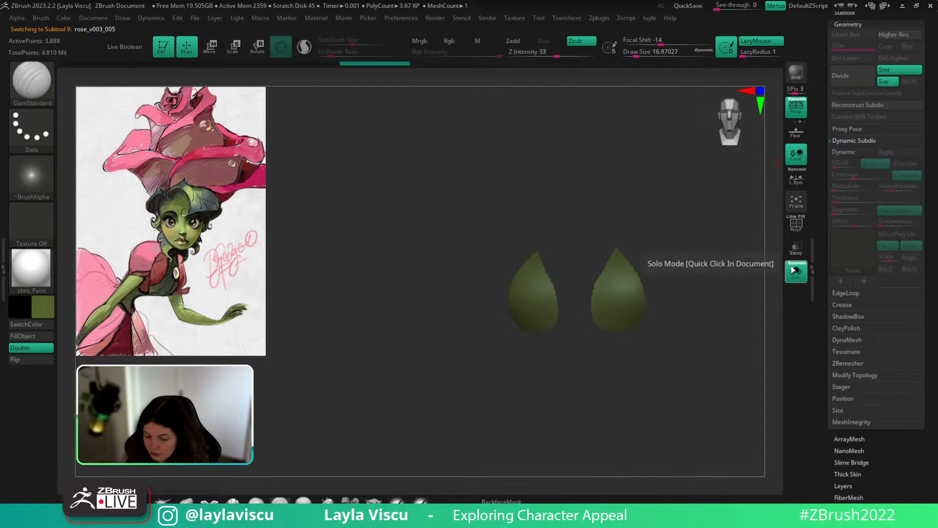
scroll(831, 460, "down", 5)
key("1")
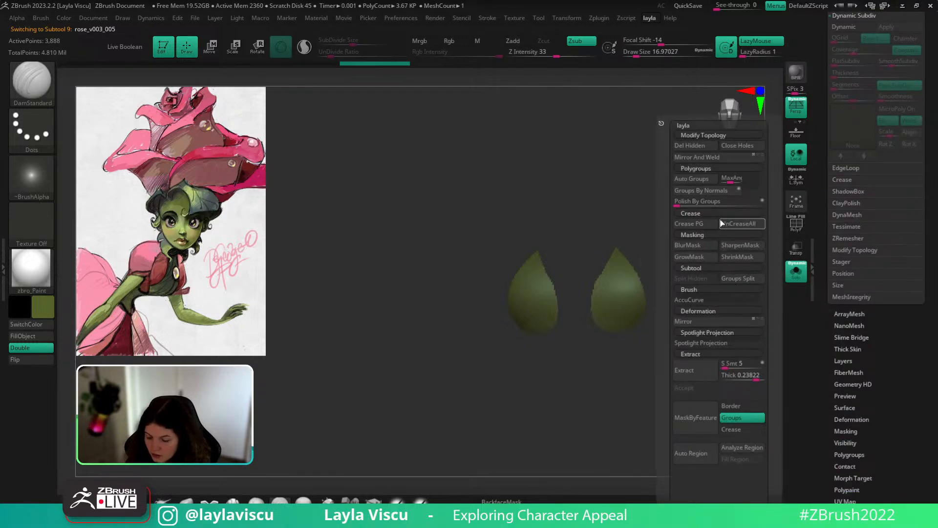
Smooth the jagged petal borders with Polish By Groups and remesh both petals with ZRemesher at a target count of 0.74673.
left_click(737, 202)
right_click_drag(658, 269, 663, 354, "ctrl")
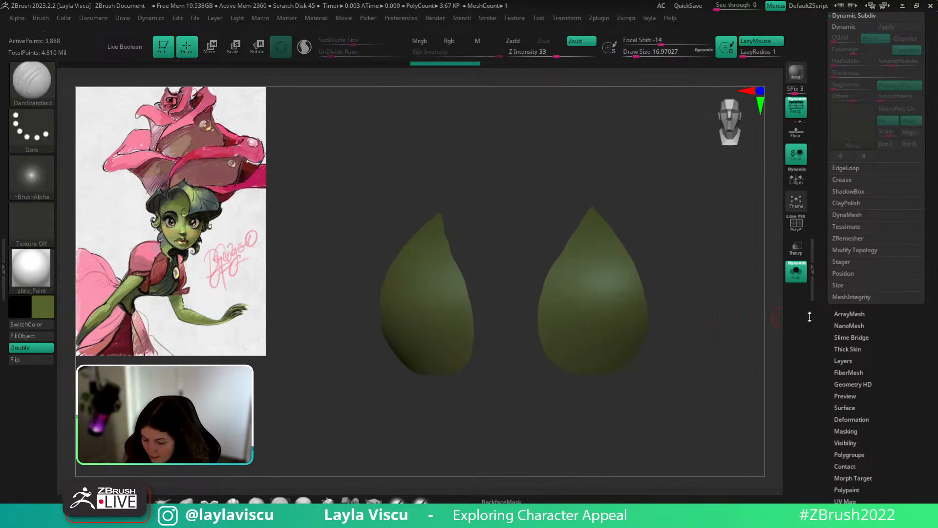
left_click(850, 238)
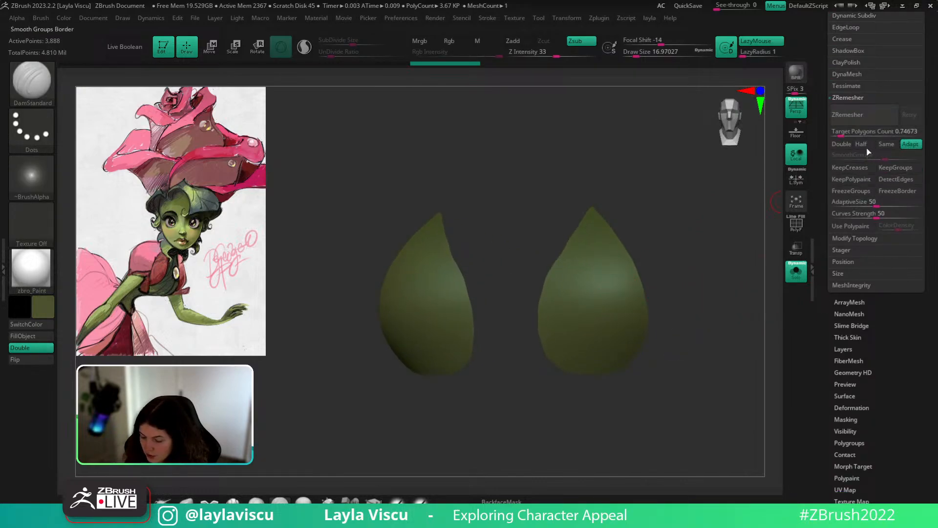
left_click(853, 117)
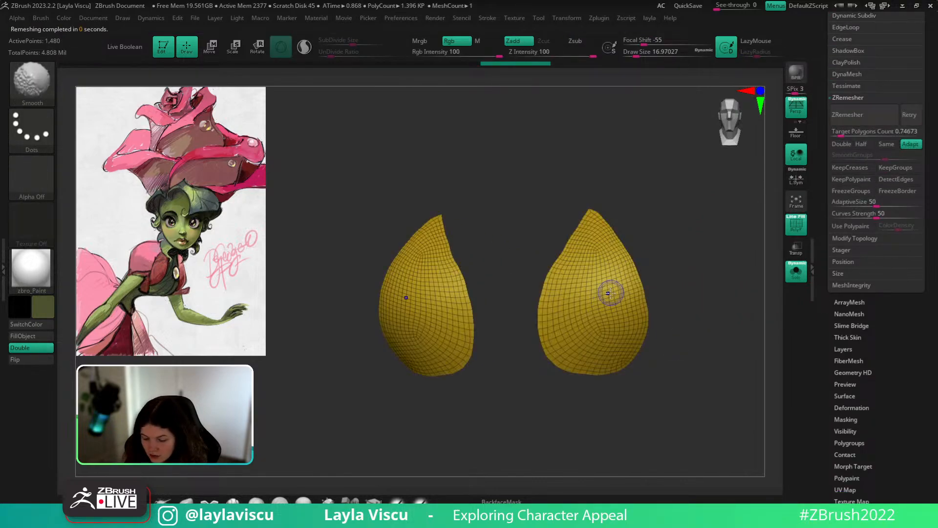
key("shift+f")
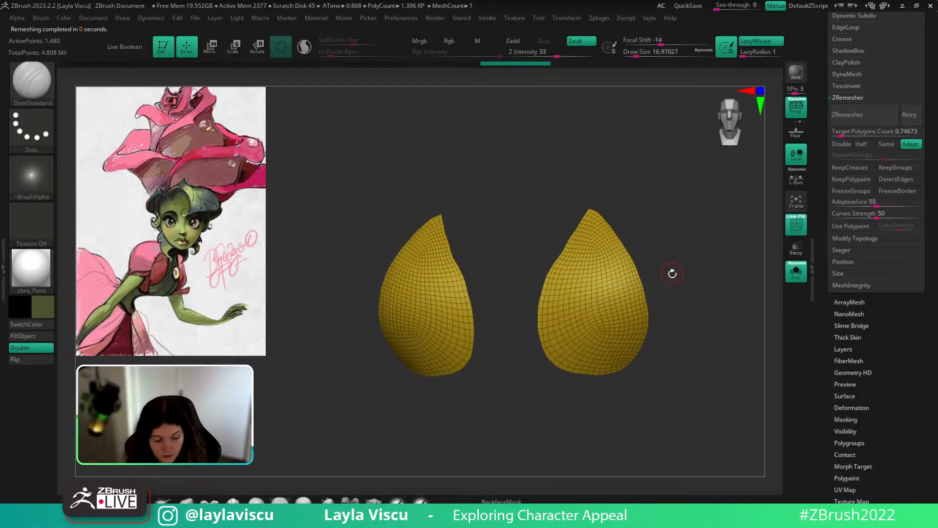
Draw a ZRemesher guide down the petal's centre from tip to base and remesh at a target count of about 0.13.
key("b")
left_click(806, 452)
mouse_move(589, 213)
left_mouse_down()
mouse_move(559, 369)
mouse_move(602, 375)
left_mouse_up()
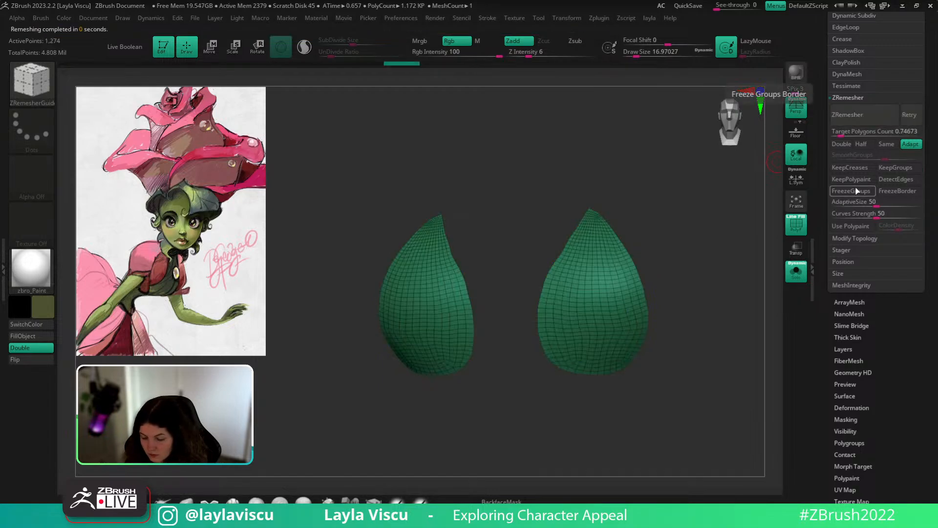
left_click(842, 132)
left_click_drag(842, 134, 835, 133)
left_click(848, 114)
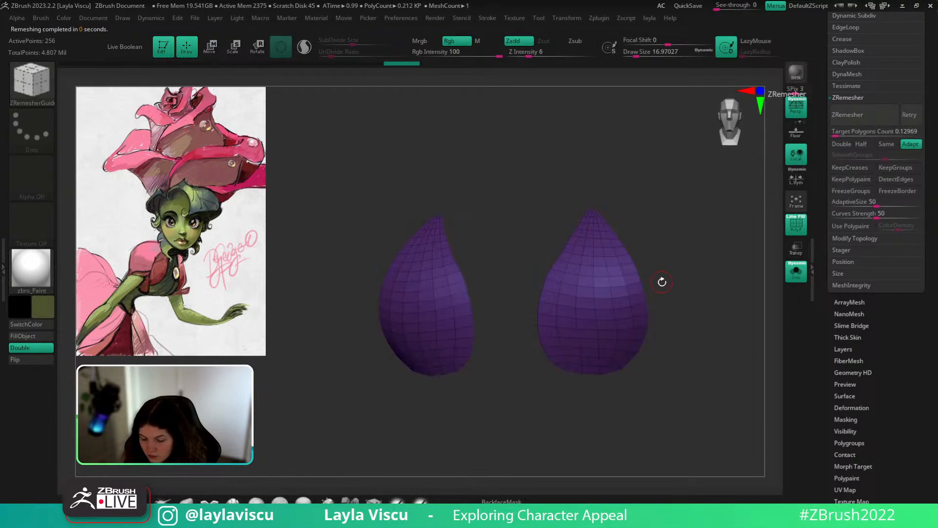
Hide the wireframe and shift the petal pair about 0.03 units with the gizmo to fit the bodice.
left_click_drag(752, 274, 726, 291)
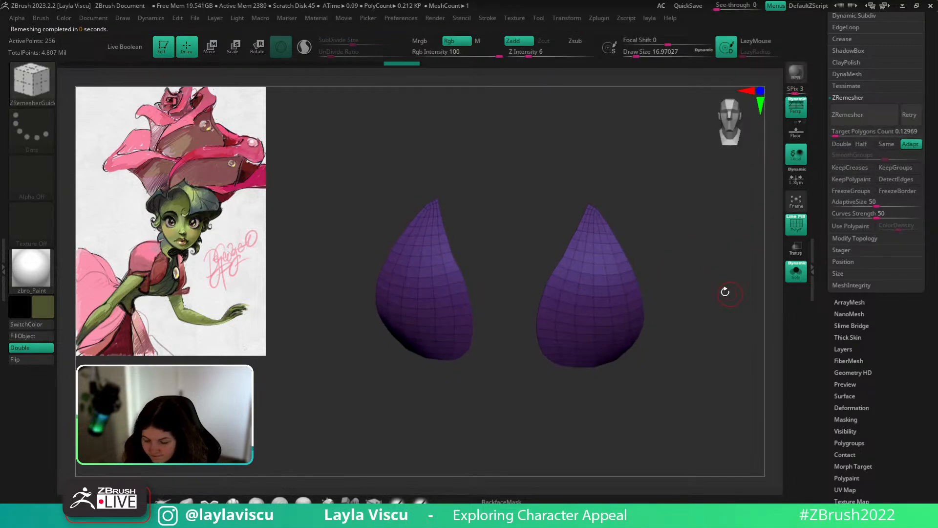
left_click(374, 501)
mouse_move(654, 250)
left_mouse_down()
mouse_move(651, 174)
mouse_move(654, 240)
mouse_move(704, 243)
mouse_move(723, 268)
left_mouse_up()
key("shift+f")
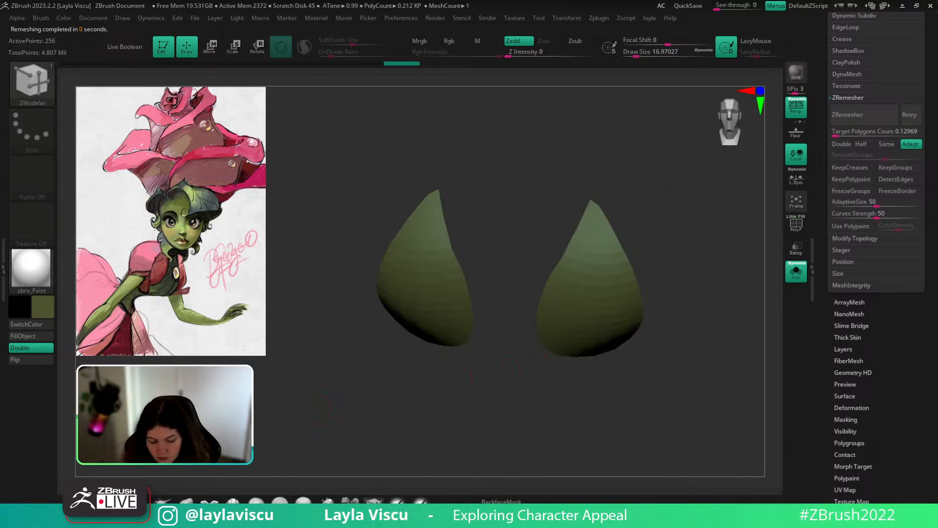
left_click(797, 272)
right_click_drag(764, 337, 699, 330, "ctrl")
key("w")
left_click(796, 272)
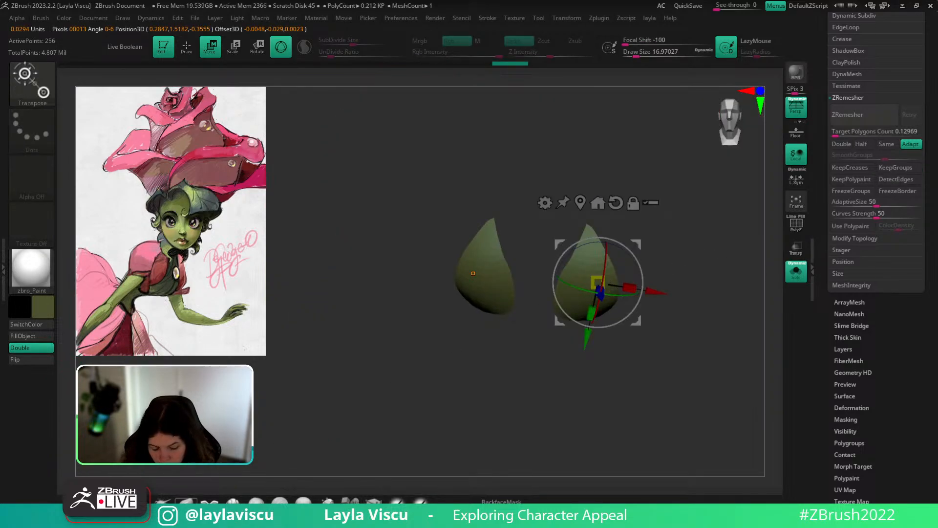
Show the full character, reset the petal pieces' material with Flat Color and the material channel, and return to zbro_Paint.
left_click(186, 501)
left_click(796, 272)
left_click_drag(924, 145, 924, 205)
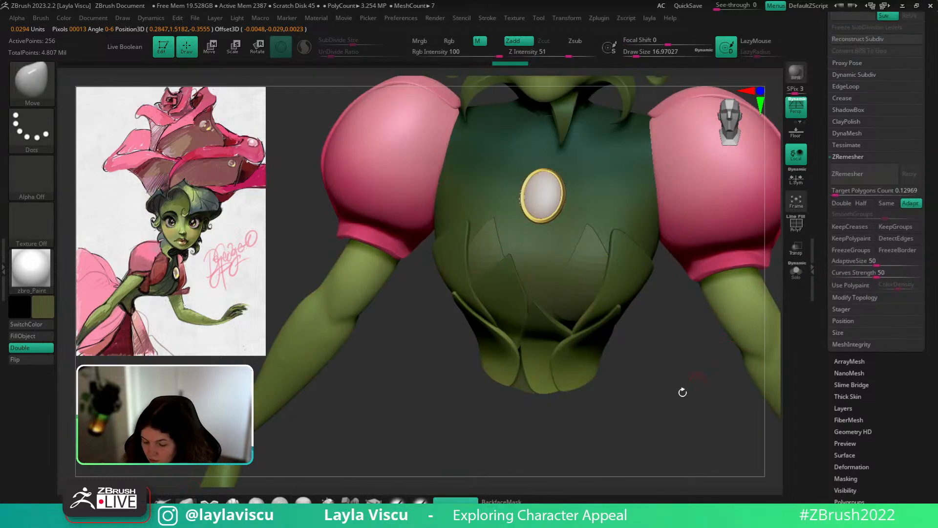
right_click_drag(681, 391, 739, 277)
right_click_drag(644, 382, 649, 429, "alt")
left_click(36, 337)
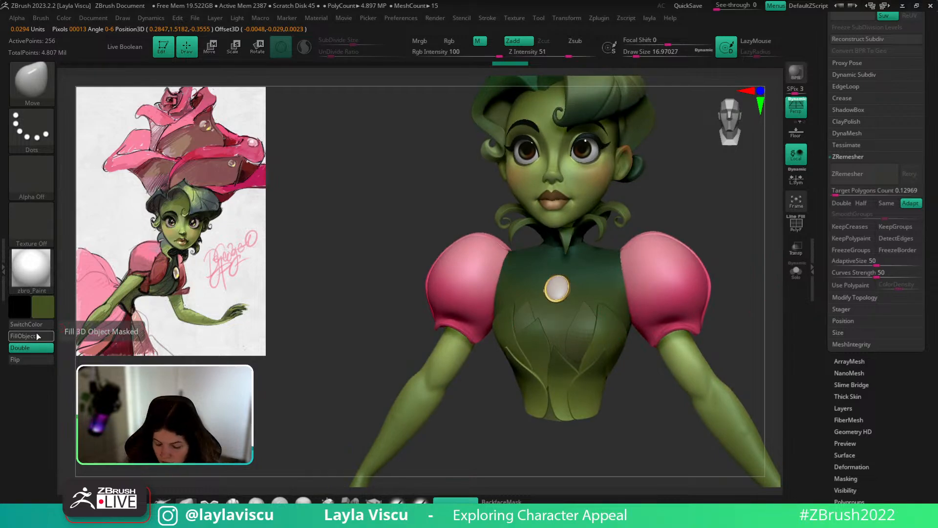
left_click(452, 42)
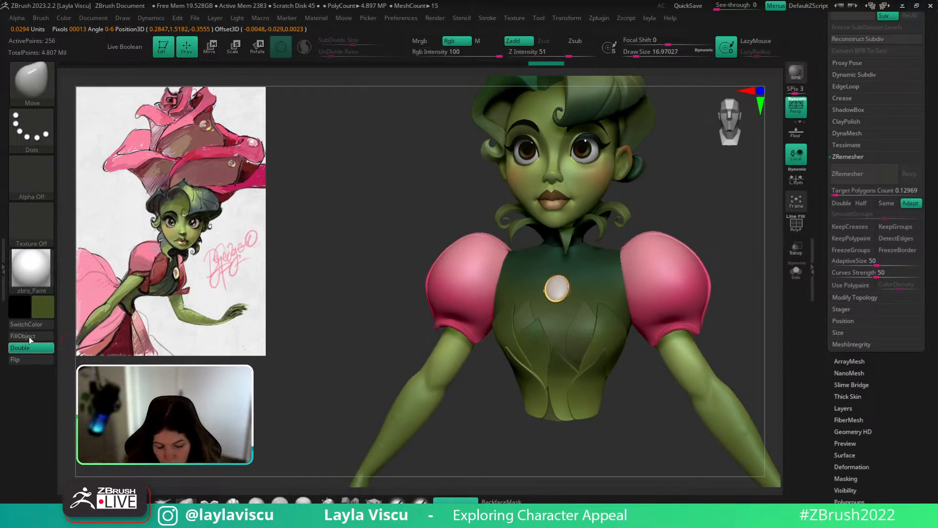
left_click(42, 267)
left_click(153, 351)
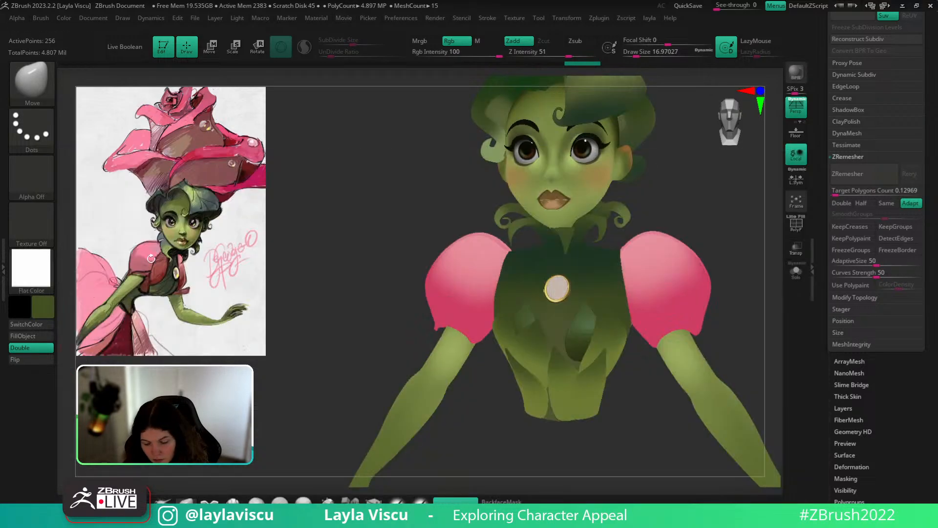
left_click(478, 42)
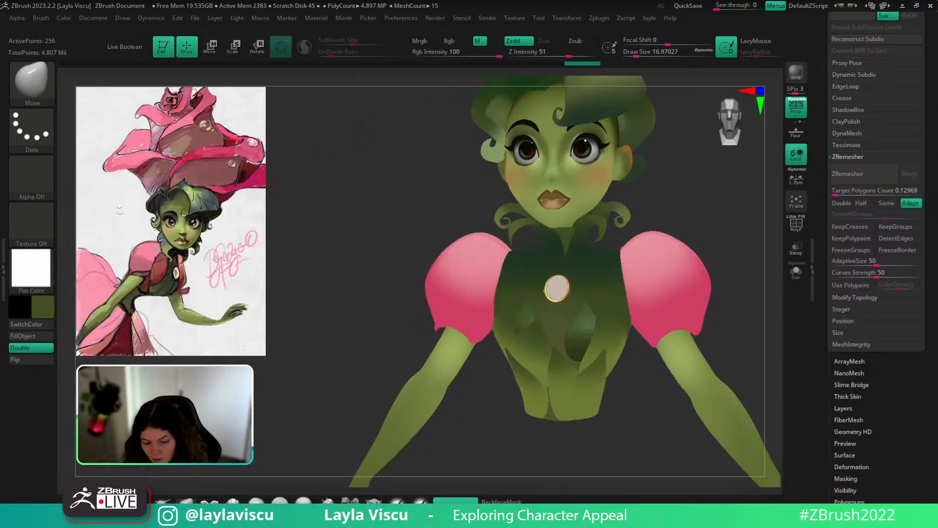
left_click(30, 267)
left_click(293, 288)
Reshape the chest petals over the bodice with the Move brush at a Draw Size of about 140.
mouse_move(627, 397)
left_mouse_down()
mouse_move(626, 423)
mouse_move(576, 364)
left_mouse_up()
key("s")
left_click(599, 365)
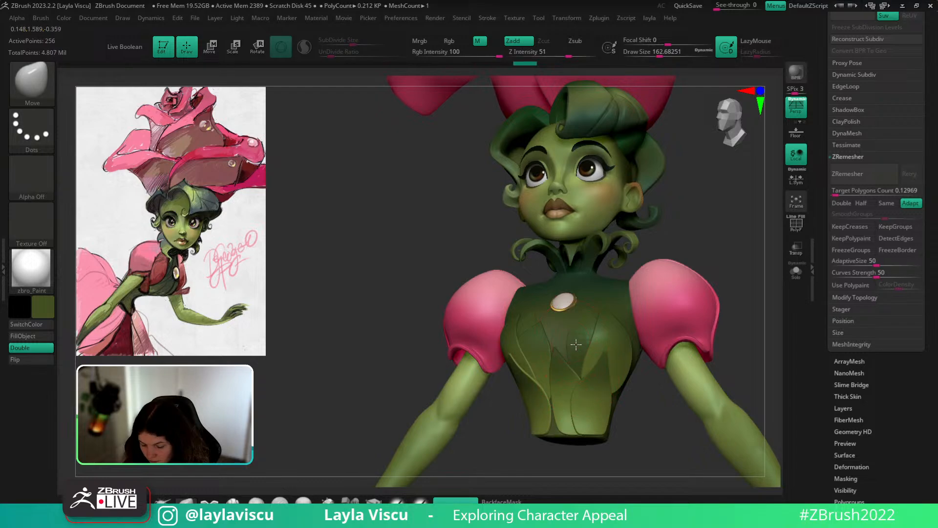
left_click_drag(641, 424, 663, 456)
key("s")
left_click_drag(572, 359, 568, 359)
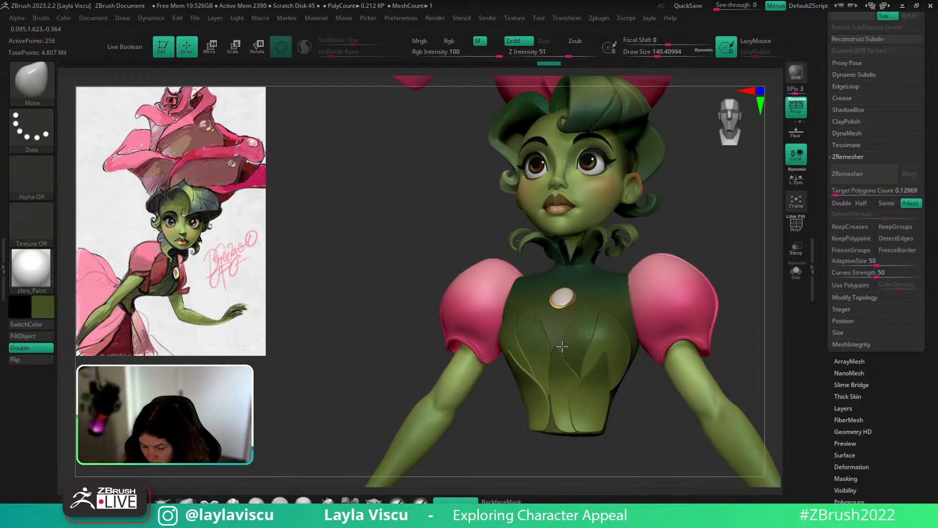
mouse_move(643, 425)
left_mouse_down("shift")
mouse_move(645, 462)
mouse_move(635, 455)
left_mouse_up("shift")
Select the lower bodice leaves and adjust how their inner edges overlap the chest petals with the Move brush.
mouse_move(634, 456)
right_mouse_down("ctrl")
mouse_move(578, 408)
mouse_move(590, 386)
mouse_move(647, 442)
mouse_move(593, 379)
right_mouse_up("ctrl")
left_click(547, 336, "alt")
key("s")
left_click_drag(547, 333, 536, 332)
mouse_move(550, 415)
right_mouse_down()
mouse_move(549, 364)
mouse_move(537, 360)
right_mouse_up()
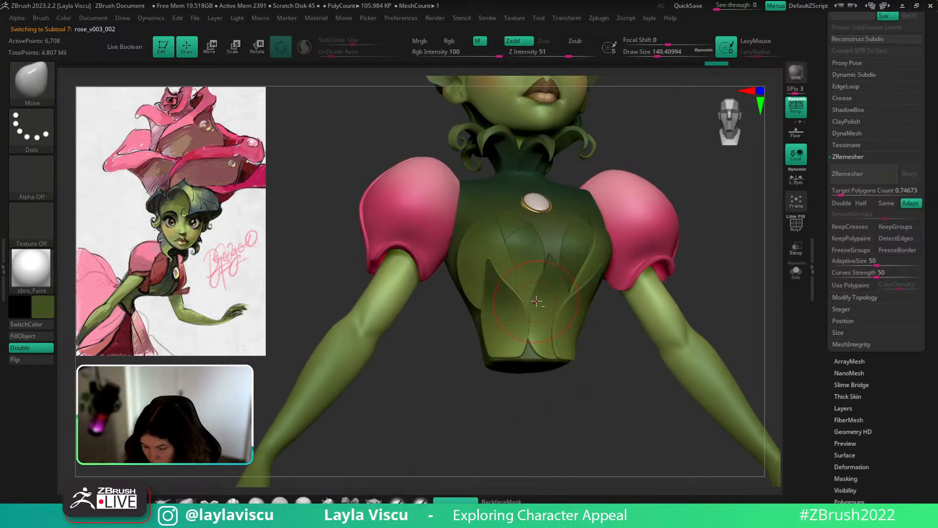
right_click_drag(542, 286, 549, 361)
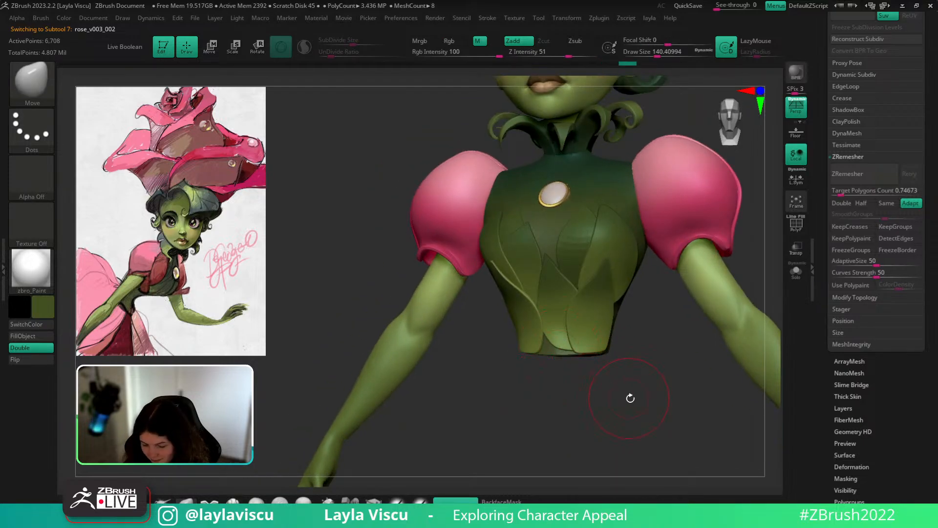
right_click_drag(630, 398, 652, 402)
right_click_drag(588, 402, 584, 369, "ctrl")
right_click_drag(584, 369, 572, 349)
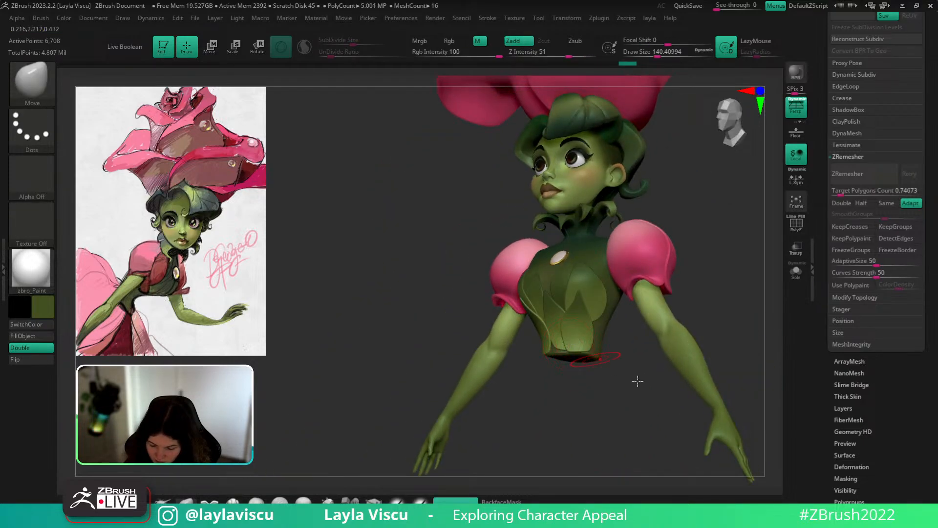
Adjust the overlapping leaf shapes at the front centre of the waist with the Move brush at a Draw Size of about 83.
right_click_drag(638, 381, 672, 379)
left_click(537, 322, "alt")
right_click_drag(545, 325, 562, 376, "ctrl")
key("s")
left_click_drag(578, 371, 570, 368)
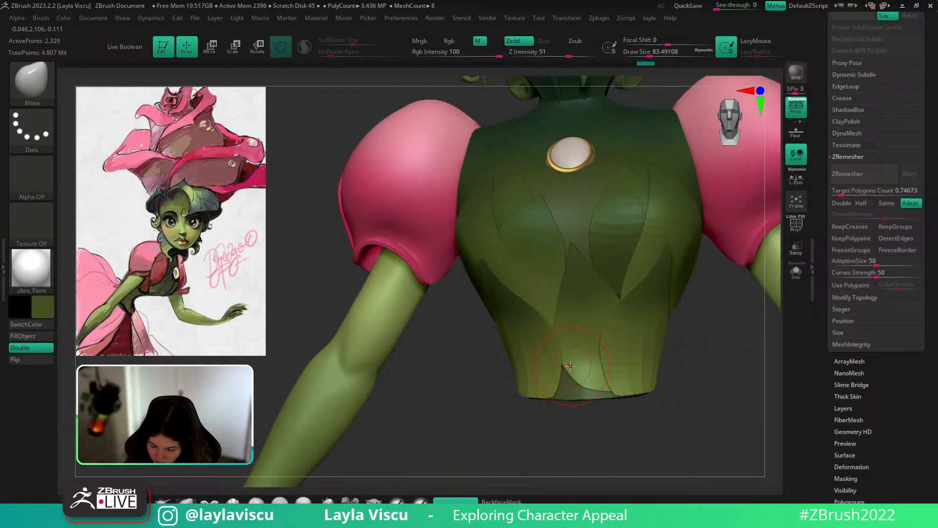
left_click(569, 376, "alt")
right_click_drag(633, 434, 633, 453, "ctrl")
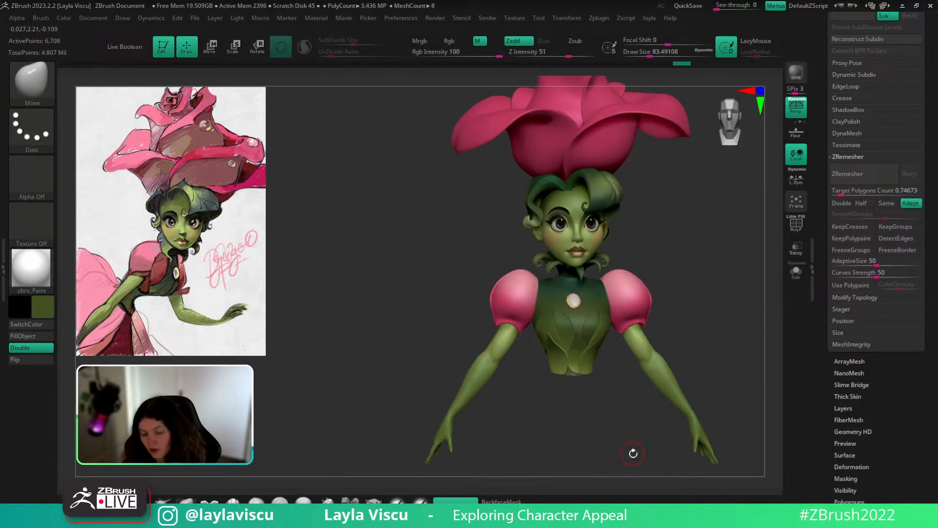
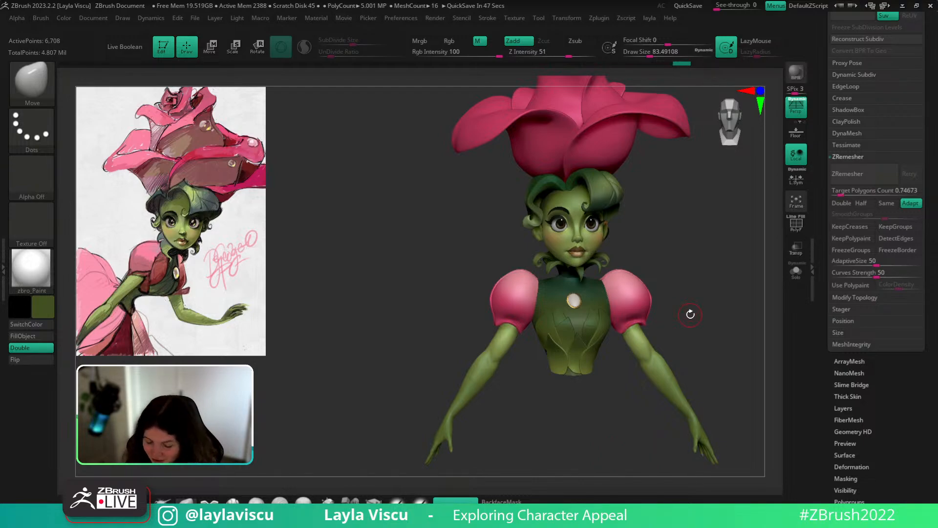
Select the chest petals, show their wireframe and apply GroupsLoops with 1 loop and GPolish 0.
left_click_drag(691, 315, 683, 317)
right_click_drag(587, 328, 671, 317, "ctrl")
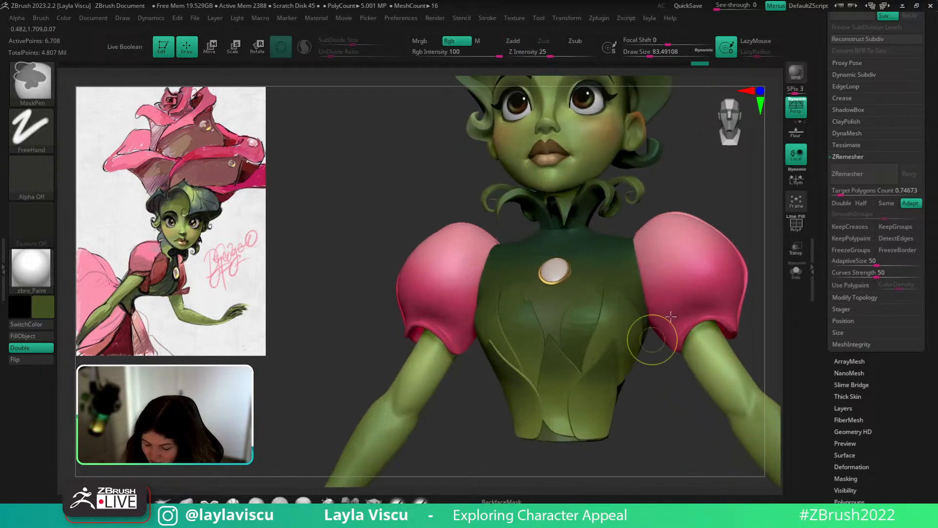
key("shift+f")
left_click(580, 320, "alt")
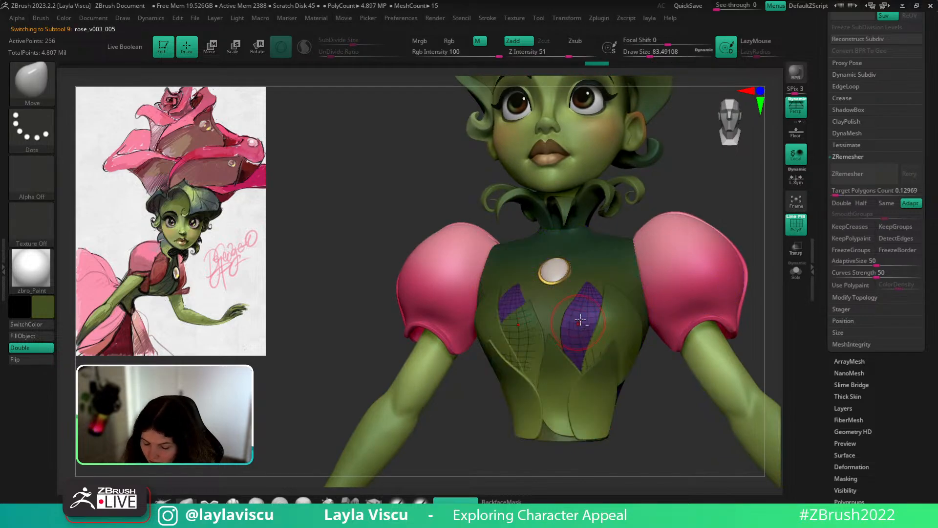
left_click_drag(657, 383, 656, 406)
left_click(849, 88)
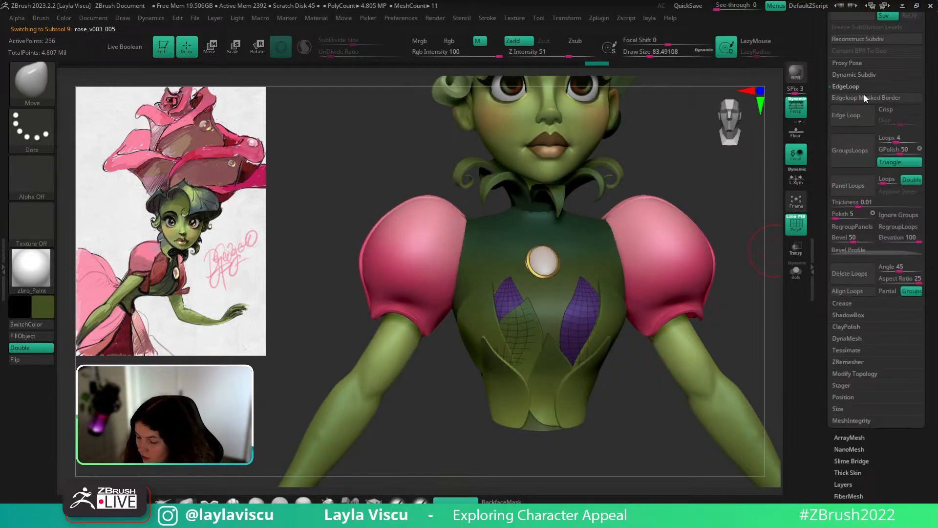
left_click_drag(888, 153, 876, 153)
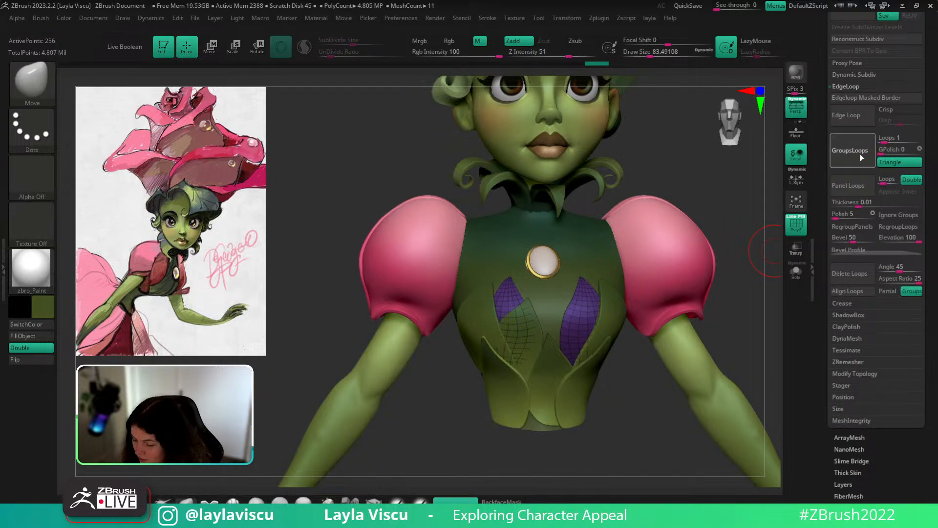
left_click(859, 156)
Isolate the petal pair, refine the upper tips with Move at a Draw Size of about 37, and check them on the character.
left_click_drag(738, 298, 756, 293)
left_click(797, 274)
right_click_drag(640, 301, 623, 342, "ctrl")
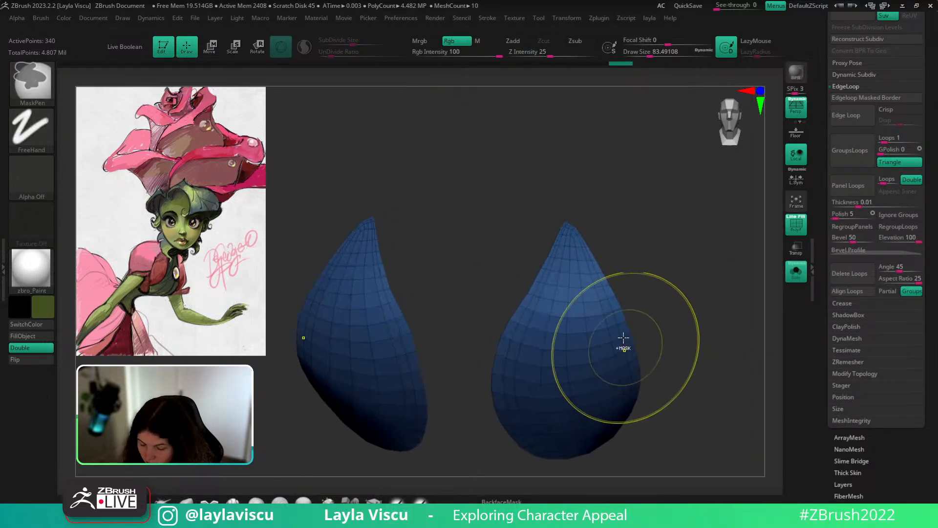
key("s")
left_click_drag(578, 245, 565, 225)
right_click_drag(611, 280, 589, 210, "ctrl")
left_click(795, 277)
right_click_drag(742, 318, 728, 274, "ctrl")
right_click_drag(728, 274, 719, 342, "shift")
key("shift+f")
right_click_drag(607, 306, 626, 300)
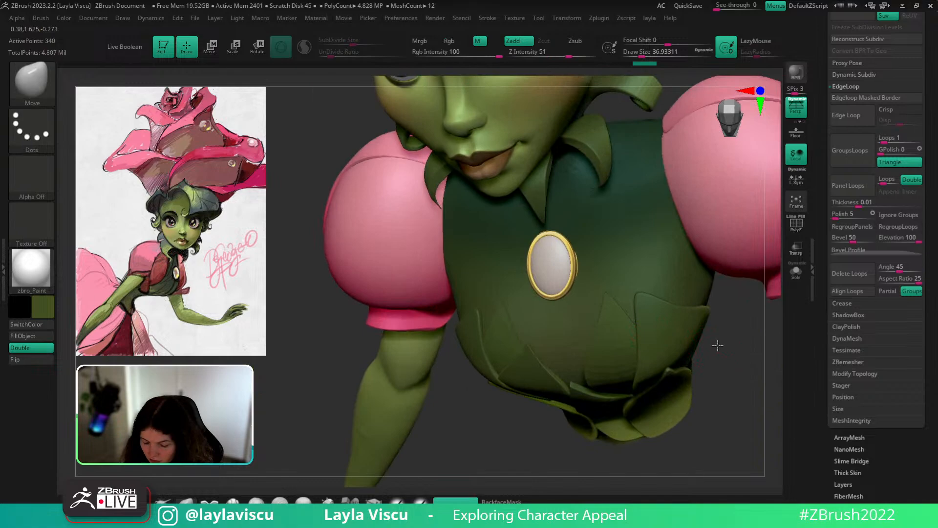
Adjust the inner edges of the chest petals with the Move brush at a Draw Size of about 37.
right_click_drag(718, 341, 620, 295)
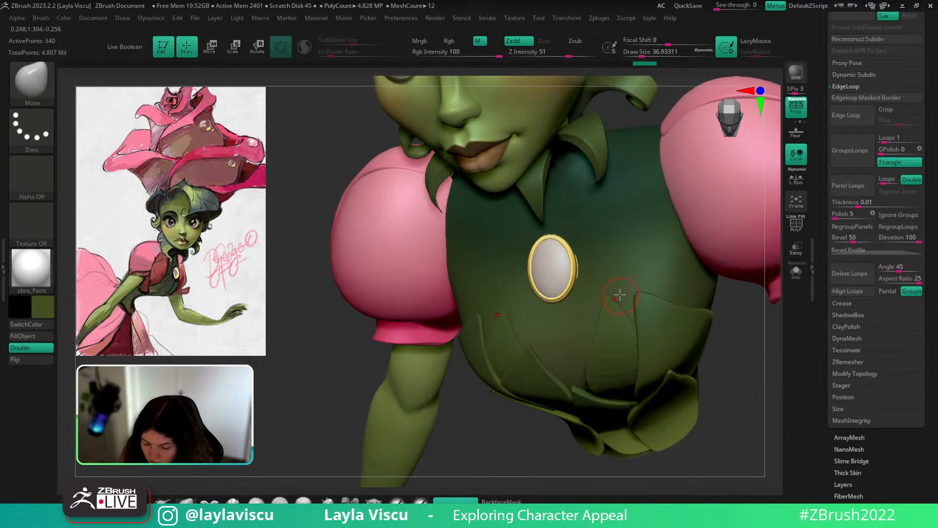
left_click_drag(622, 308, 632, 310)
mouse_move(718, 323)
right_mouse_down()
mouse_move(745, 293)
mouse_move(748, 260)
right_mouse_up()
Select the lower bodice leaves and adjust the side leaf's outer edge with Move at a Draw Size of about 65.
mouse_move(662, 303)
right_mouse_down("alt")
mouse_move(644, 251)
mouse_move(600, 337)
mouse_move(587, 275)
right_mouse_up("alt")
key("s")
left_click(590, 323)
mouse_move(679, 337)
right_mouse_down()
mouse_move(685, 376)
mouse_move(676, 336)
mouse_move(641, 309)
mouse_move(636, 325)
mouse_move(664, 341)
mouse_move(668, 366)
mouse_move(611, 323)
mouse_move(616, 349)
right_mouse_up()
left_click(608, 323, "alt")
key("s")
left_click_drag(616, 317, 628, 316)
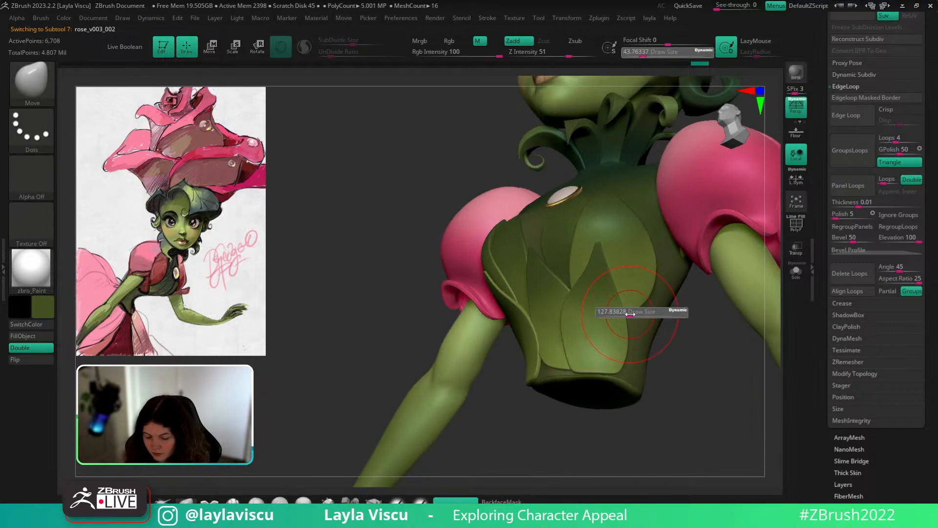
key("s")
mouse_move(569, 339)
left_mouse_down()
mouse_move(559, 358)
mouse_move(577, 370)
mouse_move(583, 361)
left_mouse_up()
key("s")
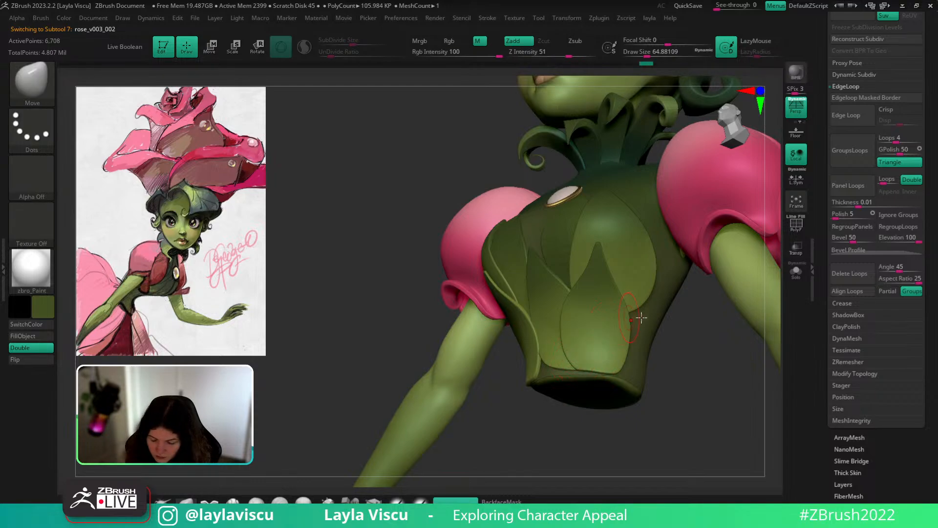
left_click_drag(672, 373, 621, 360)
Refine the side leaf's lower outline with Move at a Draw Size of about 104 and check it from the front.
key("s")
left_click_drag(620, 360, 597, 356)
key("s")
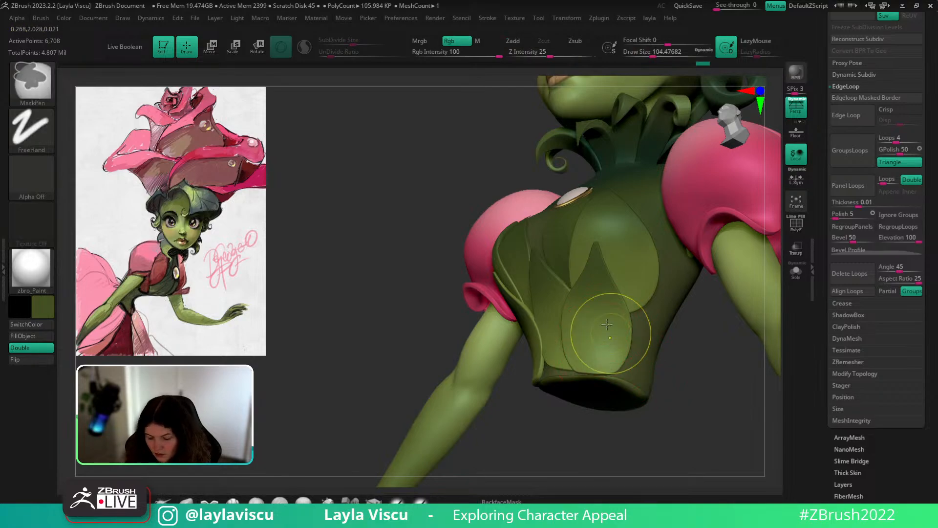
right_click_drag(607, 325, 668, 389, "ctrl")
left_click_drag(669, 389, 661, 415, "shift")
left_click_drag(717, 282, 715, 316, "alt")
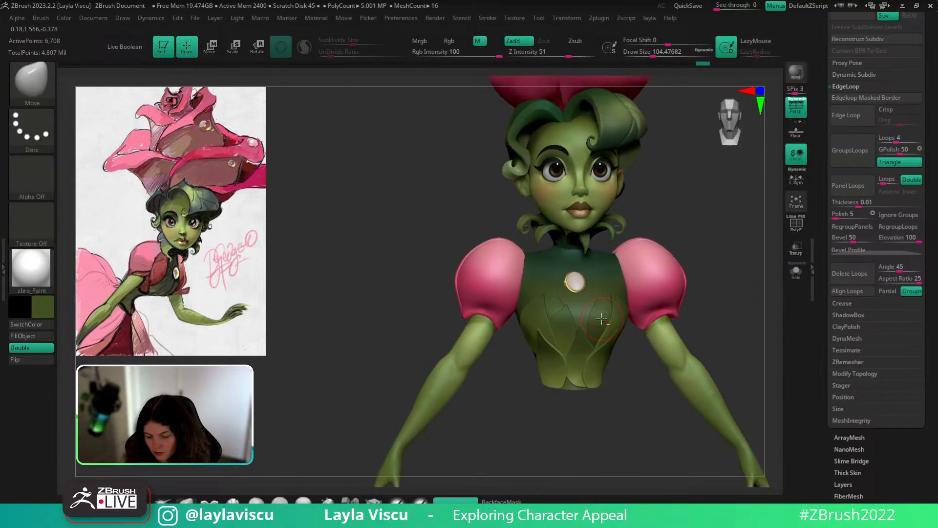
Select the chest petals, show their wireframe and switch to the ZModeler brush.
left_click(606, 317, "alt")
right_click_drag(605, 314, 624, 314, "ctrl")
key("shift+f")
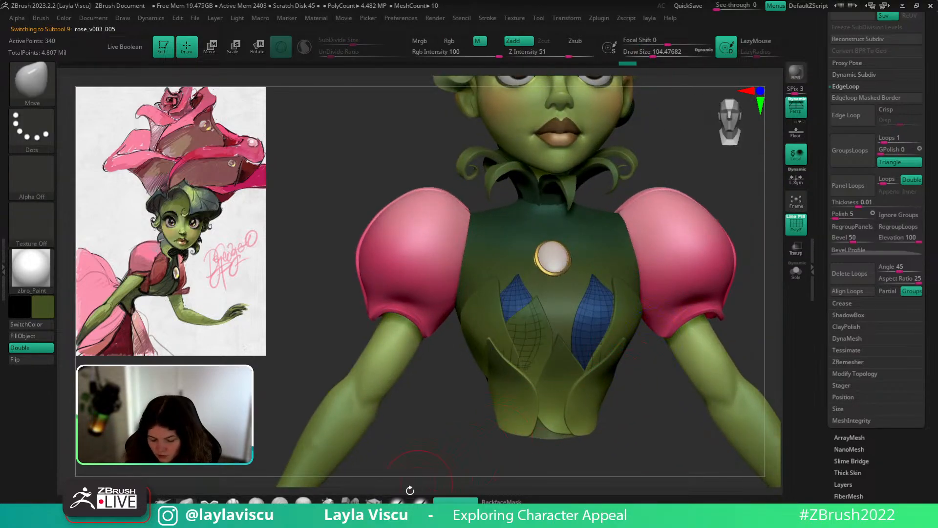
left_click(375, 501)
mouse_move(676, 364)
right_mouse_down("ctrl")
mouse_move(688, 414)
mouse_move(717, 396)
right_mouse_up("ctrl")
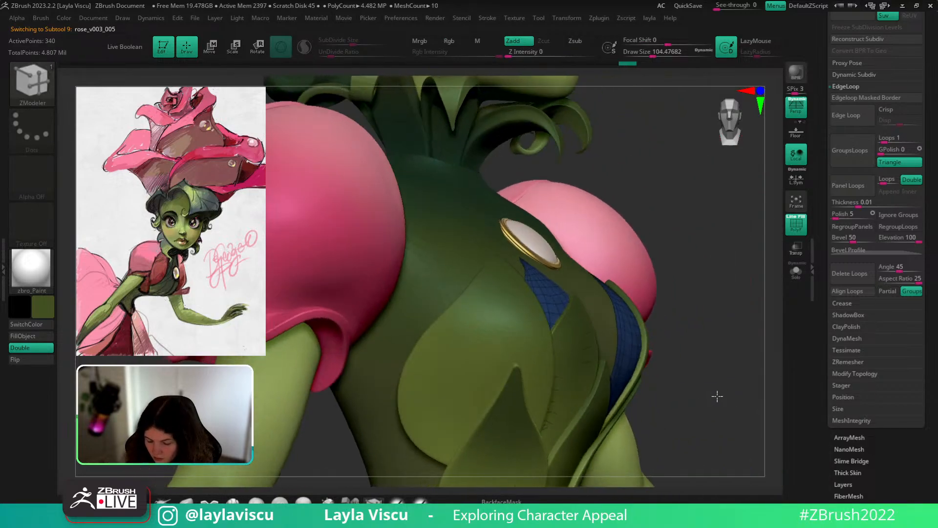
right_click_drag(618, 325, 582, 198, "ctrl")
Try to give the chest petals thickness with a ZModeler extrusion.
left_click(639, 363)
right_click_drag(708, 375, 675, 342)
right_click_drag(675, 342, 704, 415, "ctrl")
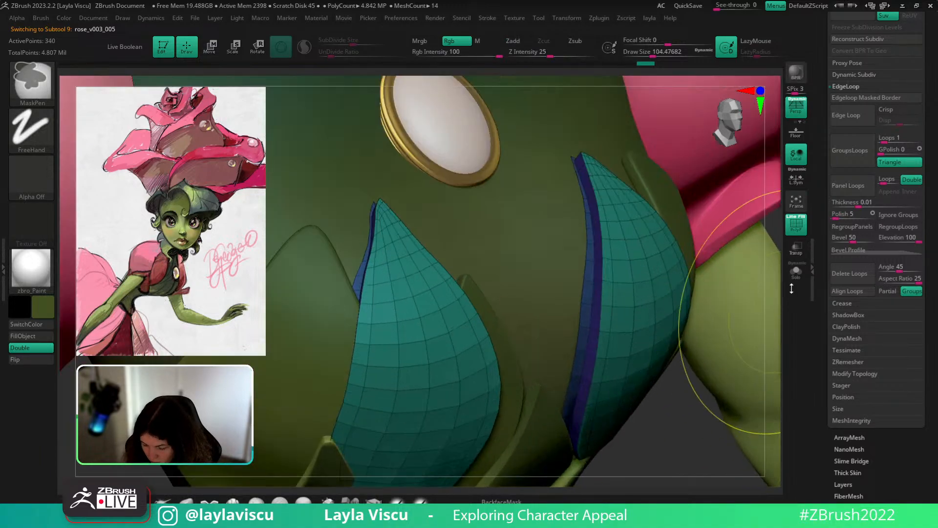
key("ctrl+z")
Isolate the chest petals, put them in one polygroup, extrude them to add thickness, and check them on the character.
left_click(796, 272)
key("ctrl+w")
left_click(636, 313)
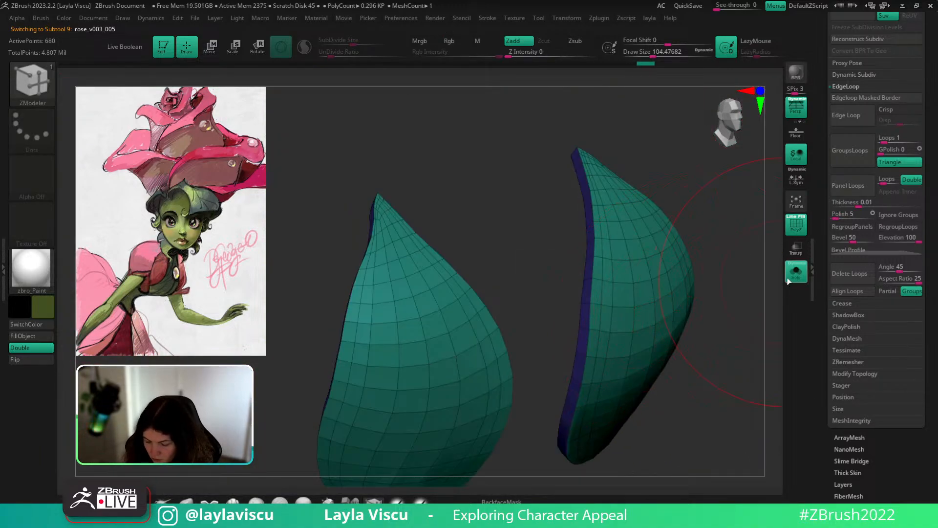
left_click(793, 276)
right_click_drag(728, 381, 689, 284, "ctrl")
mouse_move(677, 436)
right_mouse_down()
mouse_move(693, 466)
mouse_move(689, 421)
mouse_move(656, 418)
mouse_move(688, 442)
right_mouse_up()
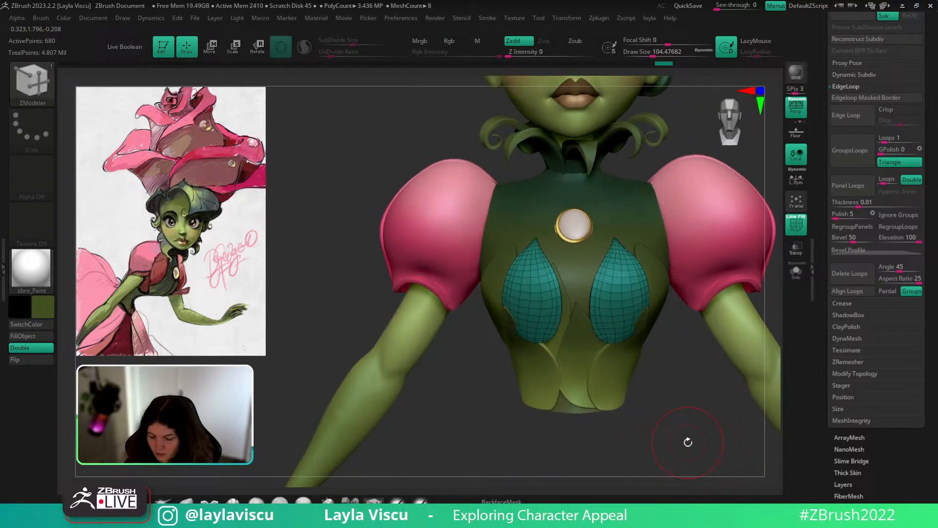
Hide the wireframe and fit the lower part of the chest petals with Move at a Draw Size of about 268.
key("shift+f")
left_click(186, 502)
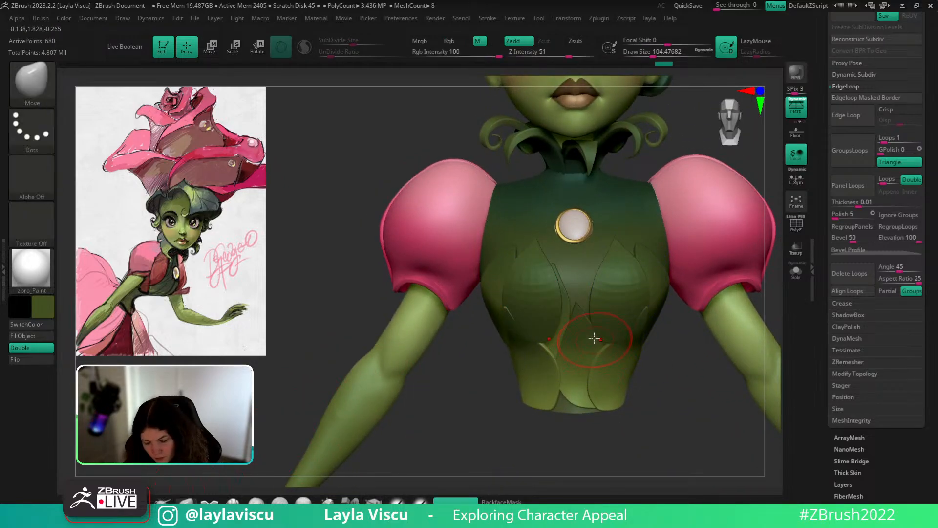
key("s")
left_click_drag(594, 338, 614, 338)
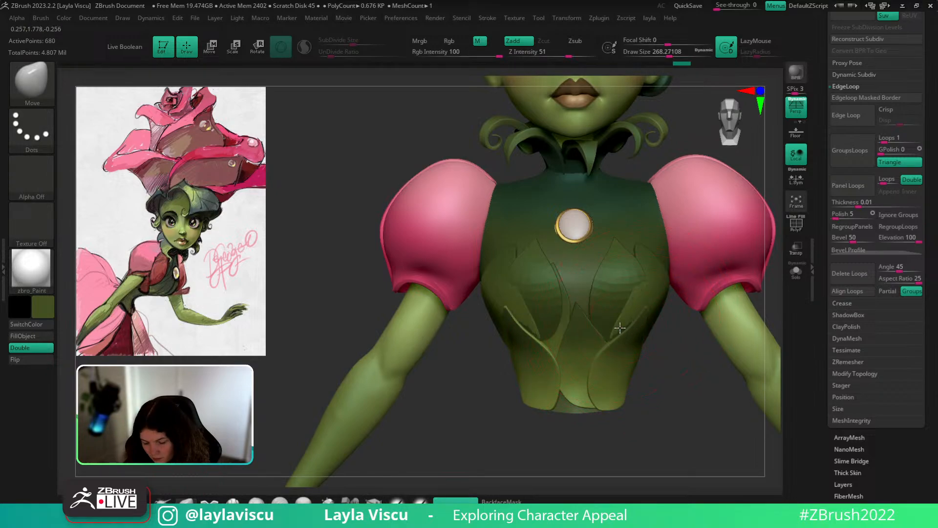
Turn on Dynamic Subdiv for the chest petals and check the smoothed shape from the side.
left_click(857, 73)
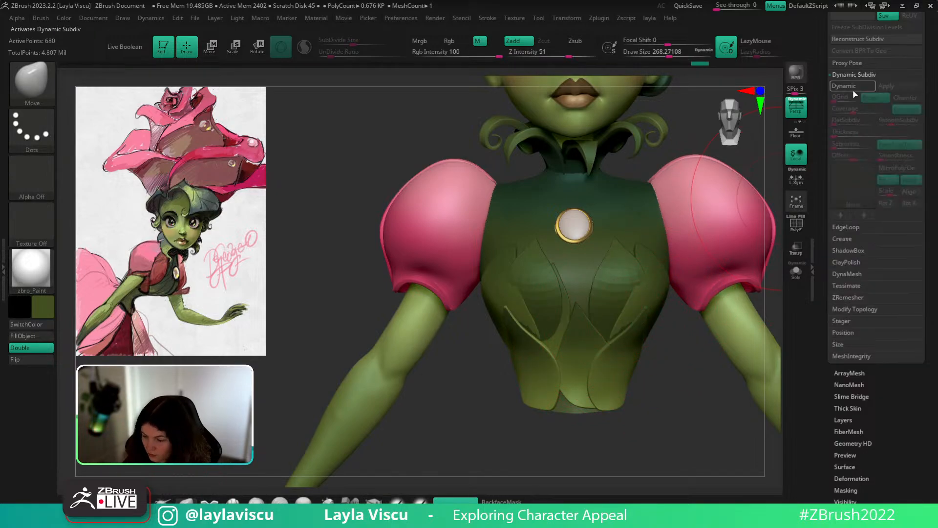
left_click(846, 85)
left_click_drag(653, 369, 699, 354)
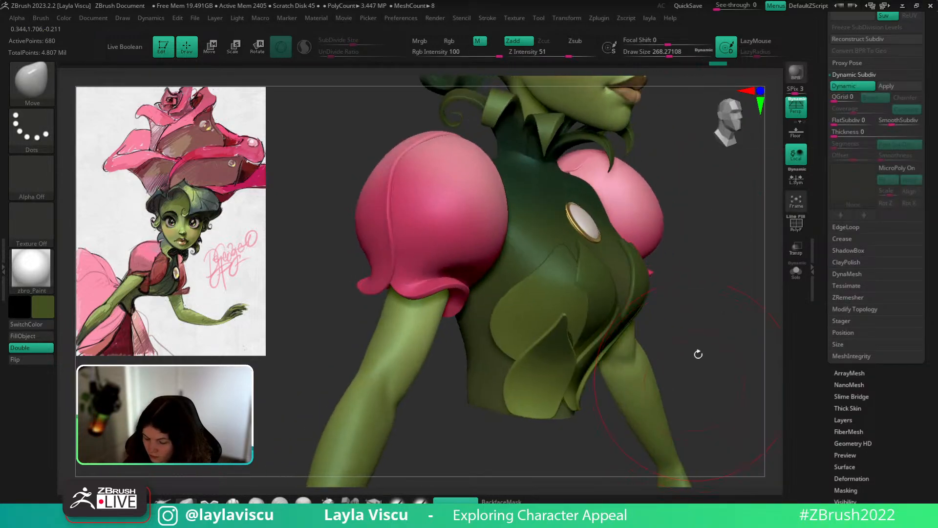
Isolate the chest petals and insert an edge loop around their side thickness with ZModeler.
left_click(796, 273)
key("shift+f")
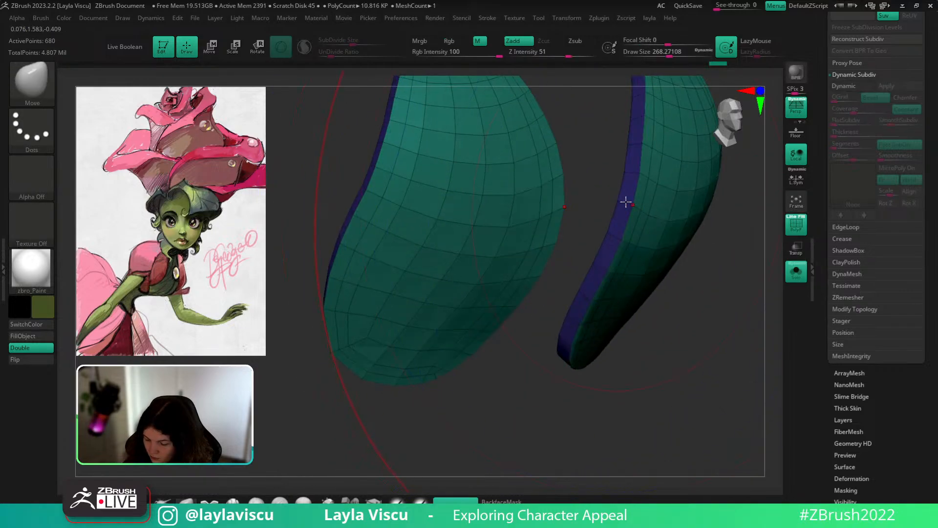
key("b")
key("z")
key("m")
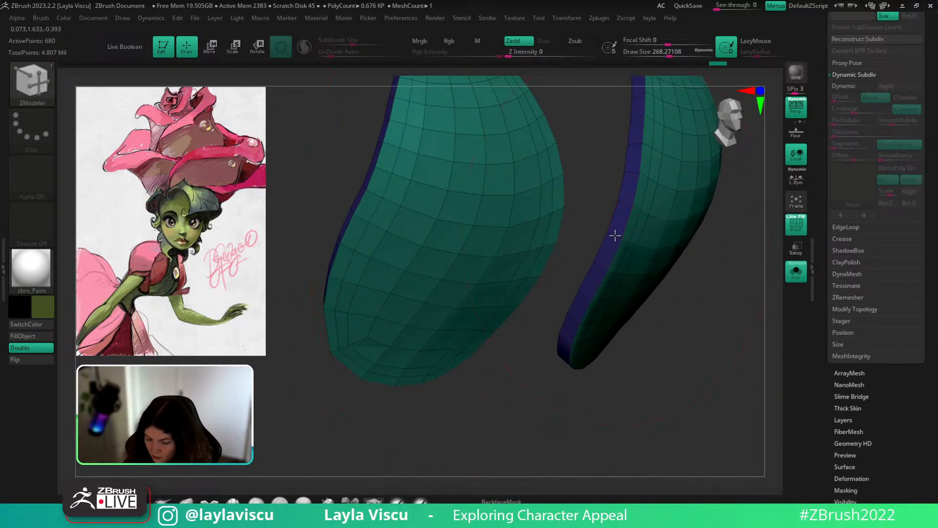
key("space")
left_click(584, 200)
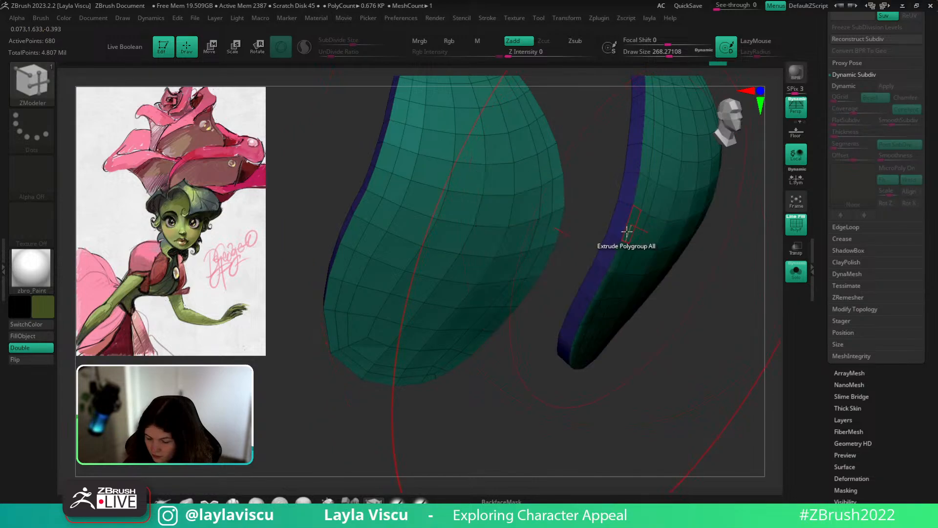
left_click(614, 235)
right_click_drag(651, 273, 652, 353, "ctrl")
left_click(652, 353, "ctrl+shift")
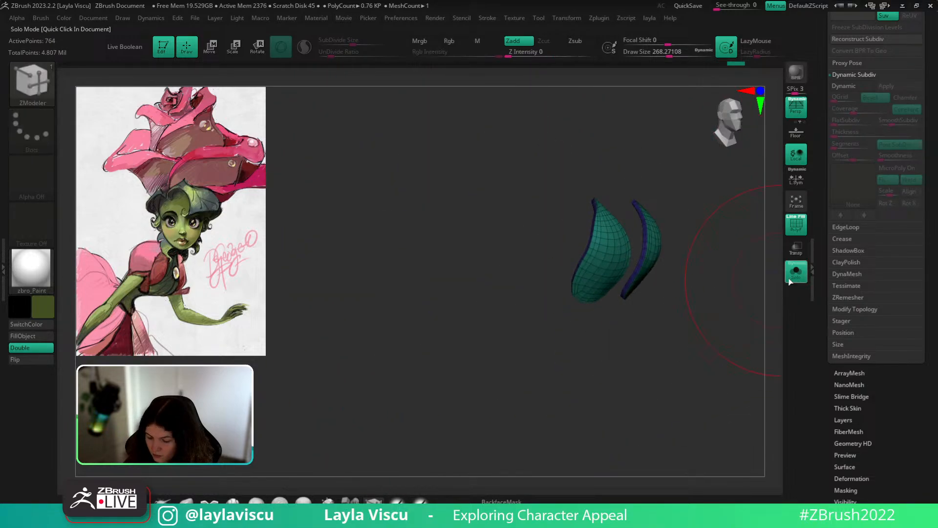
Select the lower bodice leaves and reorder their subtool, rose_v003_002, to sit directly above rose_v003_005.
left_click(628, 344, "alt")
right_click_drag(642, 424, 578, 515, "alt")
key("shift+f")
left_click_drag(928, 62, 924, 100)
scroll(858, 64, "up", 3)
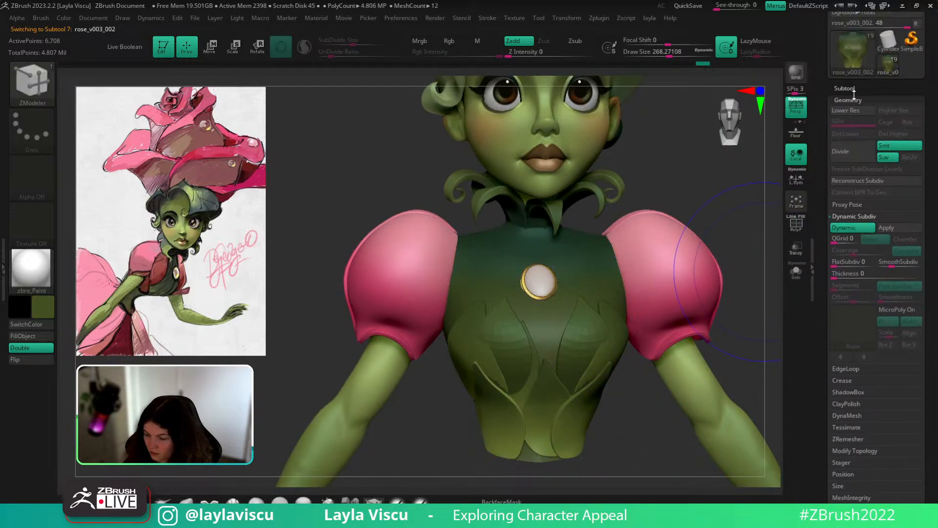
left_click(845, 88)
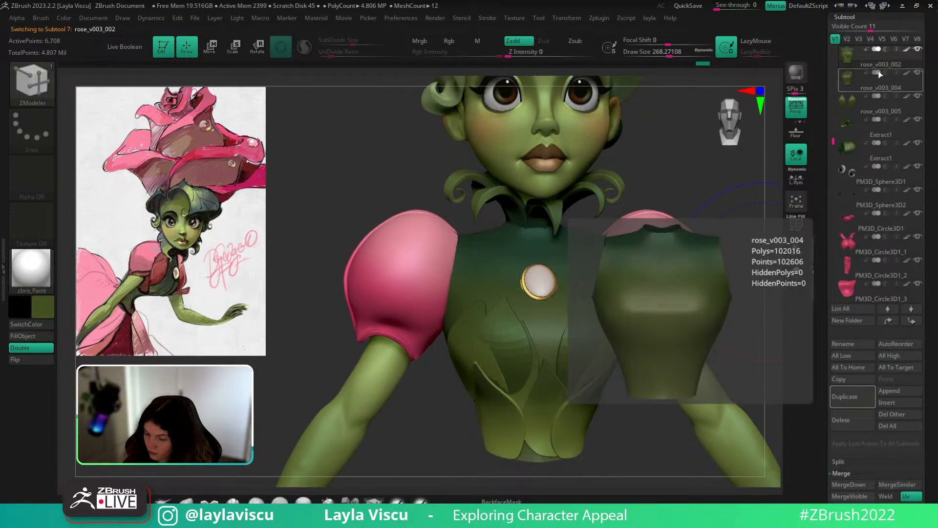
left_click_drag(874, 64, 876, 93)
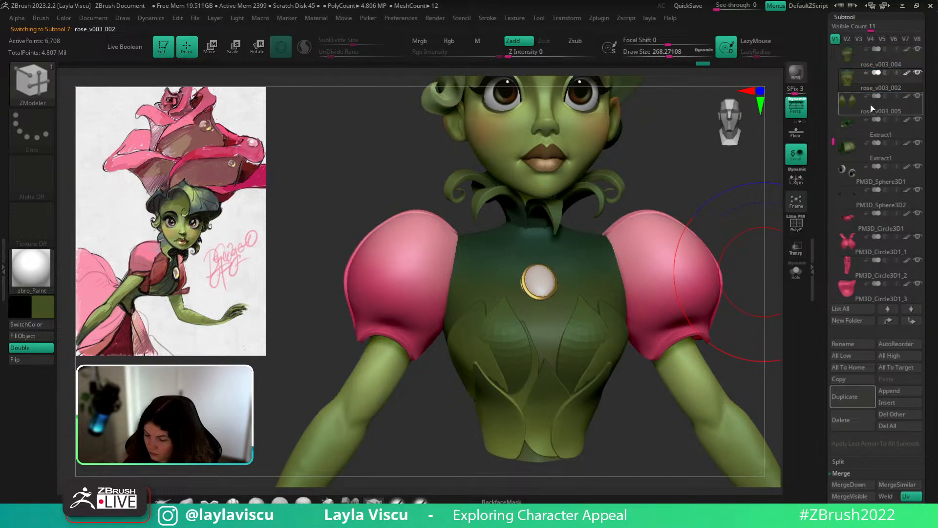
Merge the rose_v003_002 leaves down with the rose_v003_005 chest petals.
left_click(873, 109)
left_click(874, 92)
key("shift+f")
scroll(890, 320, "down", 5)
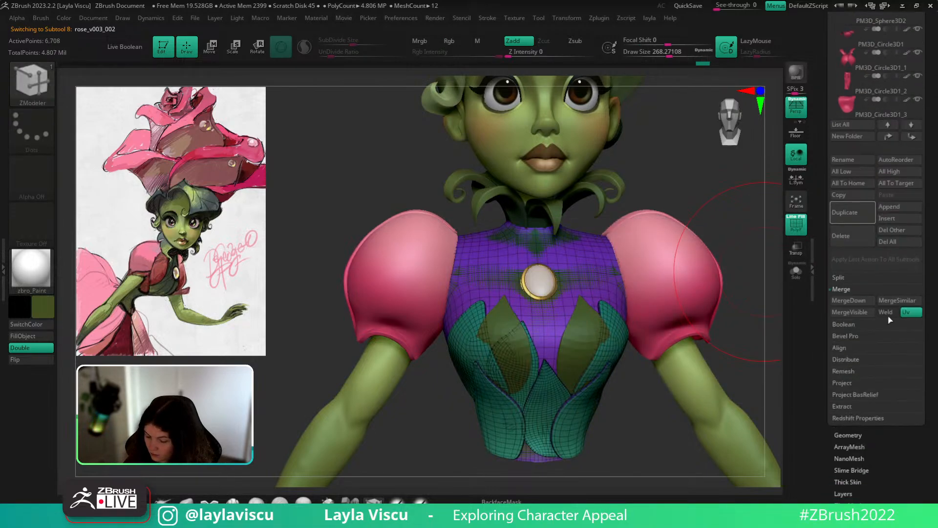
left_click(845, 299)
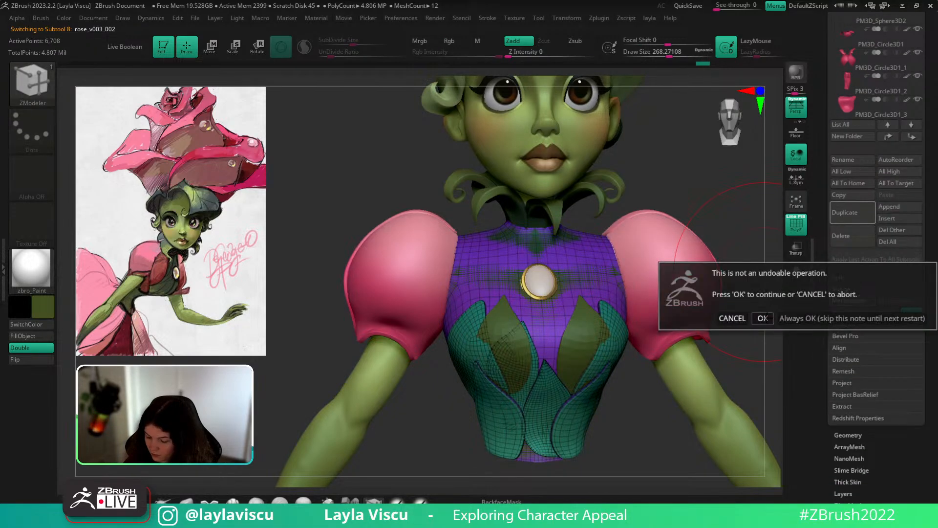
left_click(763, 318)
Reshape the chest petals within the merged leaves using Move at a Draw Size of about 268.
key("b")
key("m")
key("v")
key("shift+f")
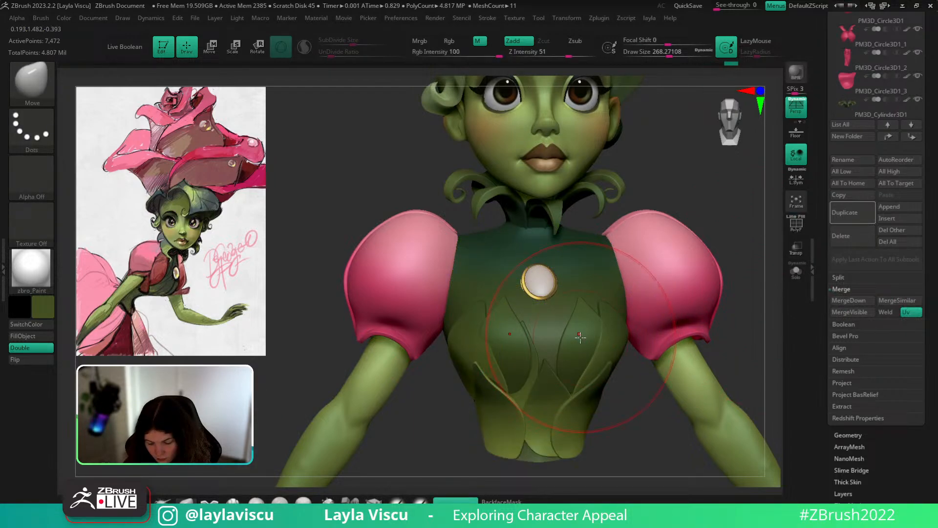
left_click_drag(594, 337, 587, 337)
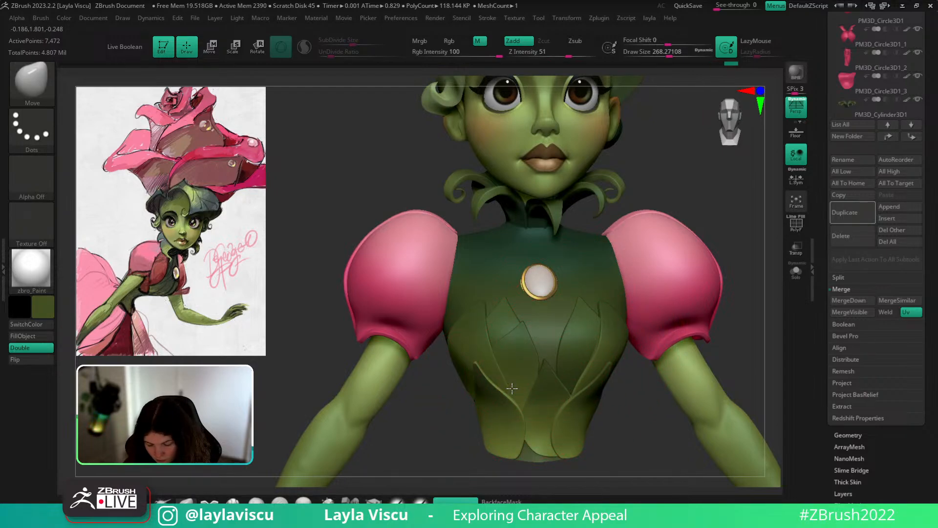
left_click_drag(643, 406, 652, 423)
Refine the front leaves and petal tips with Move at a Draw Size of about 202 and check the whole figure.
key("s")
left_click_drag(571, 370, 566, 371)
left_click_drag(669, 416, 690, 457)
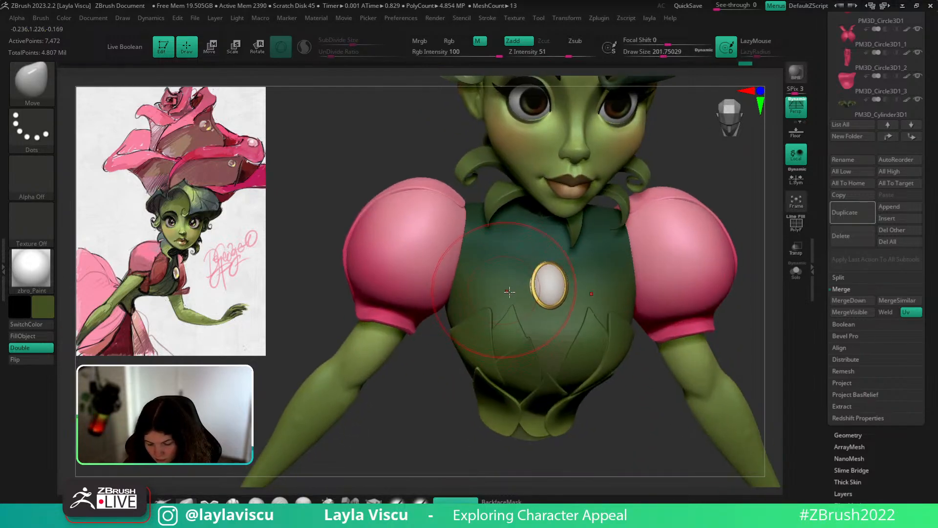
left_click(529, 340, "alt")
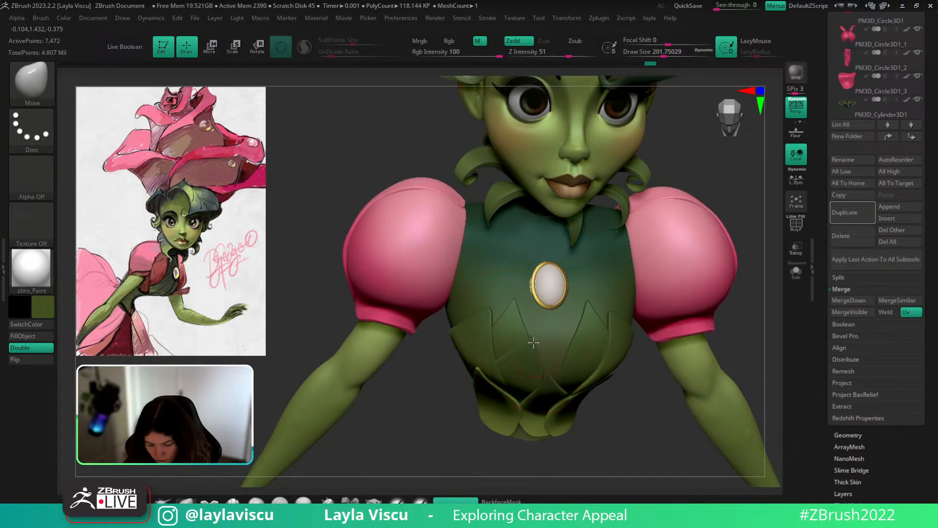
mouse_move(624, 407)
left_mouse_down()
mouse_move(643, 394)
mouse_move(641, 475)
mouse_move(647, 394)
mouse_move(675, 374)
mouse_move(666, 320)
mouse_move(637, 316)
mouse_move(676, 327)
left_mouse_up()
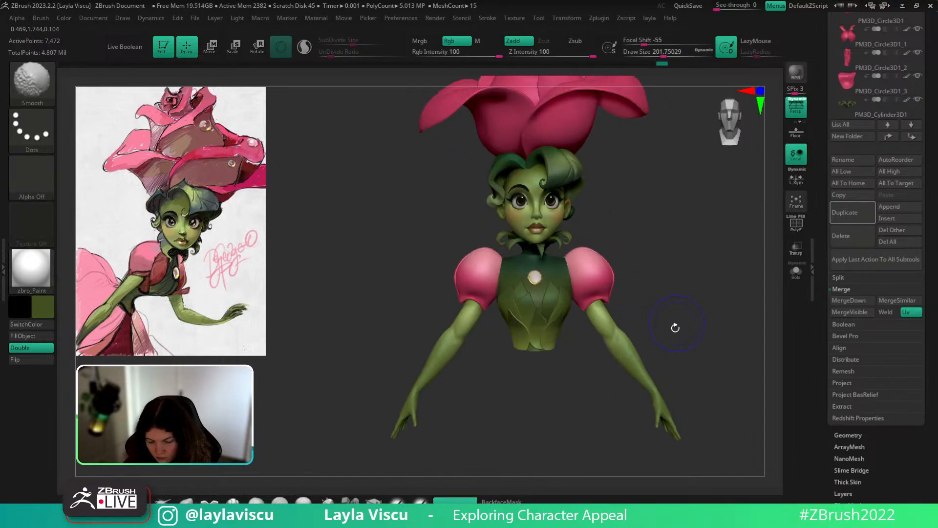
right_click_drag(535, 315, 572, 412, "ctrl")
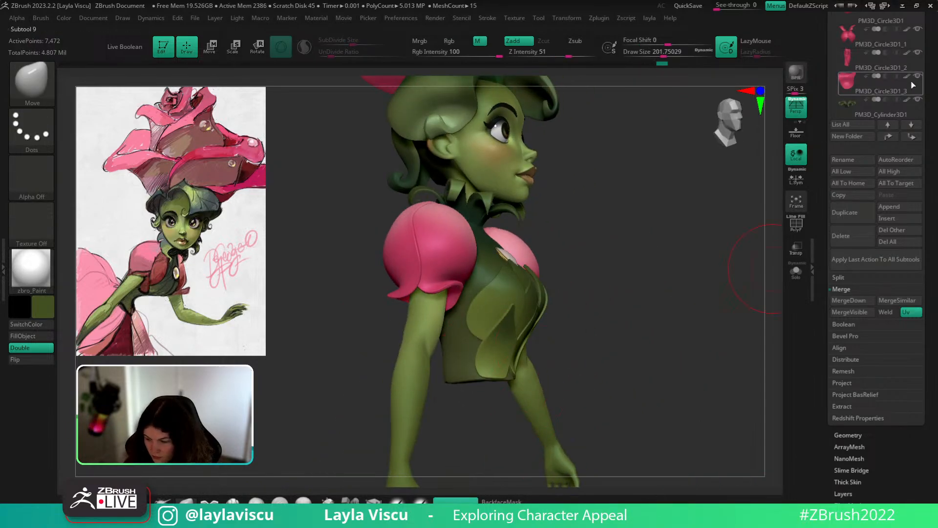
Select the base bodice subtool rose_v003_004 and isolate it in side view.
left_click_drag(930, 86, 929, 433)
left_click(866, 222)
left_click_drag(738, 310, 777, 288)
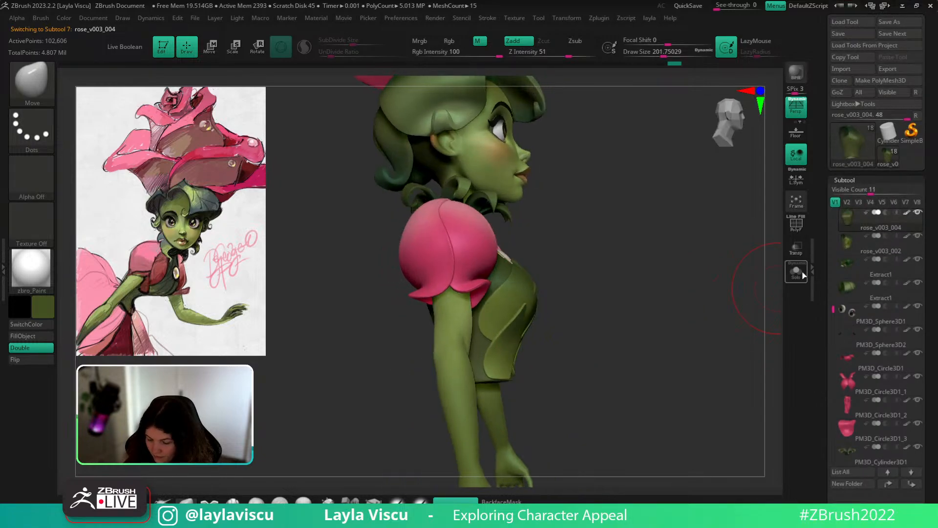
left_click(803, 275)
Mask a teardrop petal shape on the side of the bodice with MaskPen at a Draw Size of about 17.
key("s")
left_click_drag(544, 328, 526, 328)
left_click_drag(610, 299, 658, 290, "alt")
key("s")
left_click_drag(549, 295, 539, 295)
left_click(796, 271)
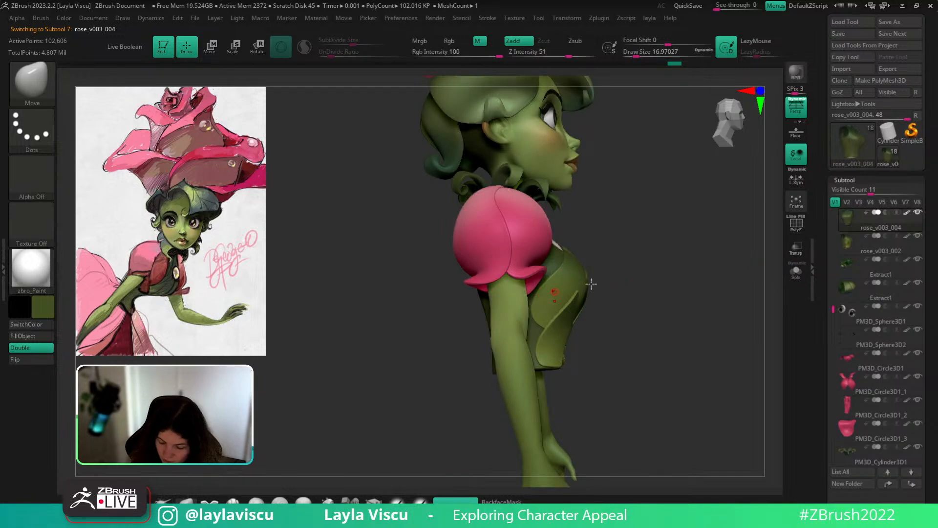
left_click(797, 271)
key("ctrl")
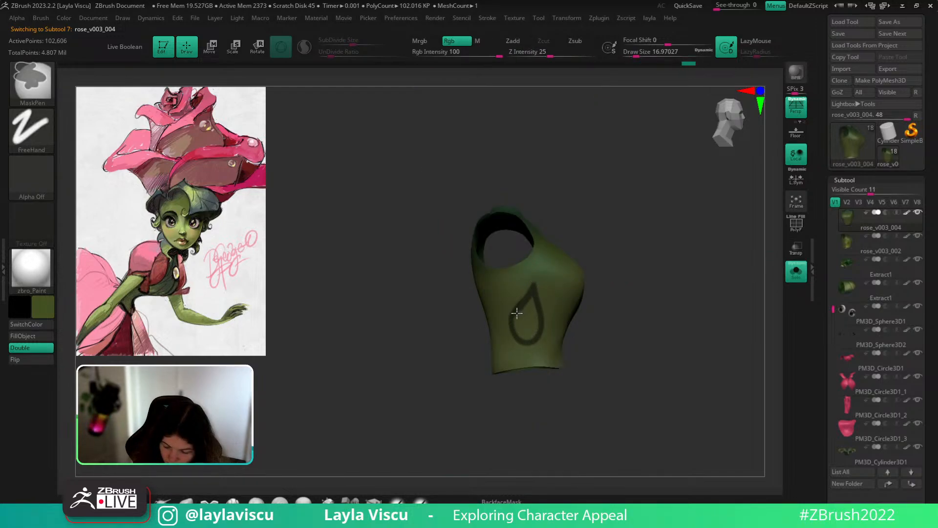
right_click_drag(521, 333, 550, 358, "ctrl")
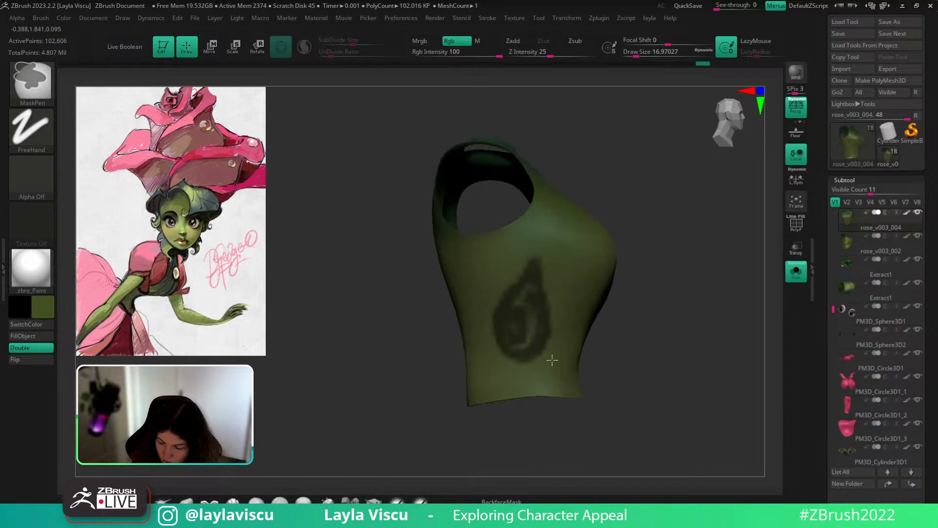
Fill and clean up the teardrop mask at a Draw Size of about 13, and check it against the leaves.
key("s")
mouse_move(529, 310)
left_mouse_down()
mouse_move(517, 305)
mouse_move(532, 283)
left_mouse_up()
key("s")
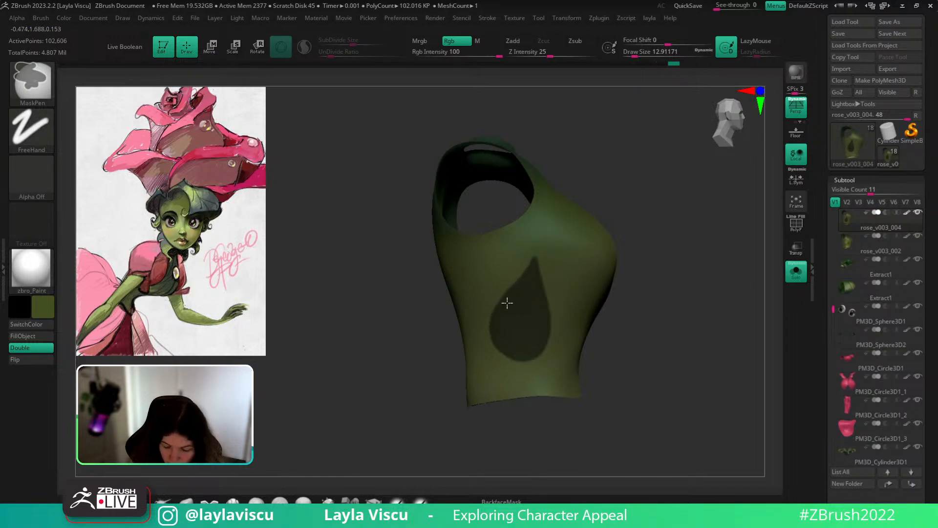
left_click(796, 272)
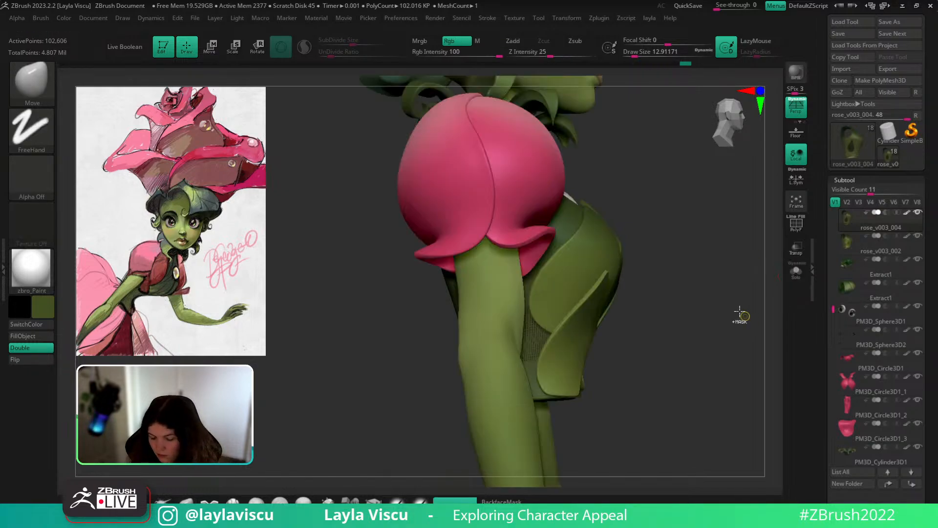
Convert the teardrop mask on the isolated base bodice into its own polygroup and work on a duplicate subtool with polygroups displayed.
left_click(796, 272)
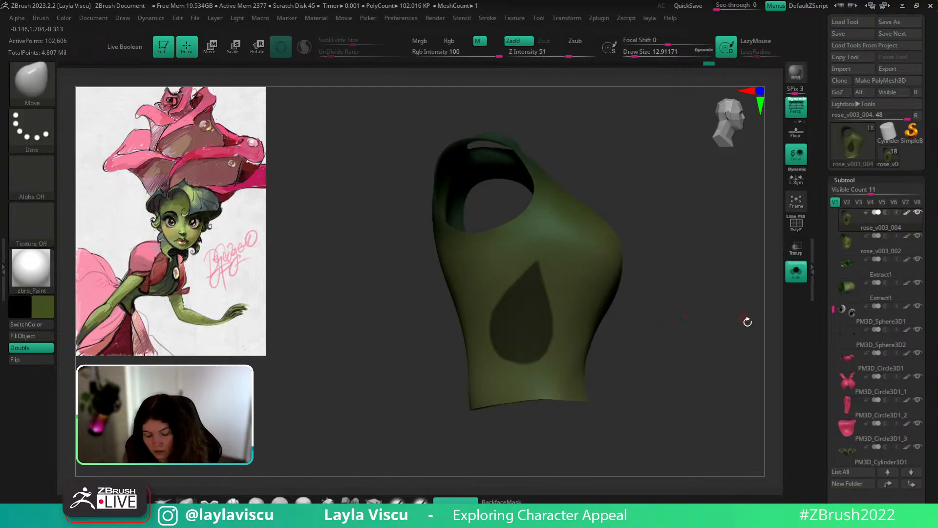
left_click(744, 341, "ctrl")
scroll(878, 456, "down", 5)
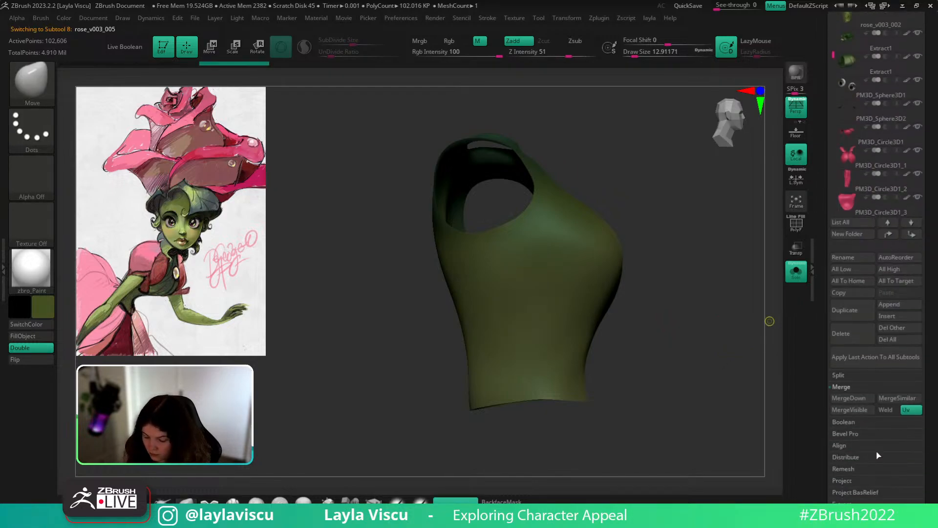
scroll(879, 455, "down", 1)
key("shift")
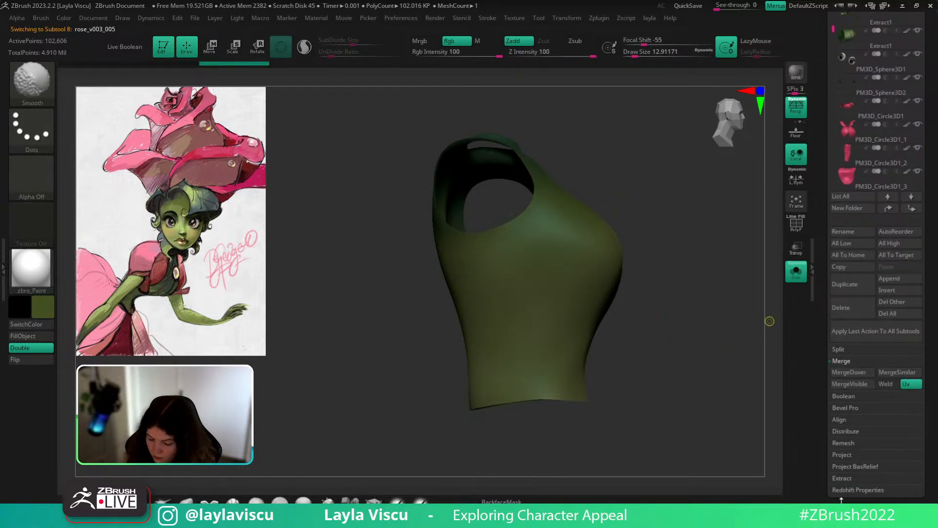
scroll(840, 454, "down", 6)
key("shift+f")
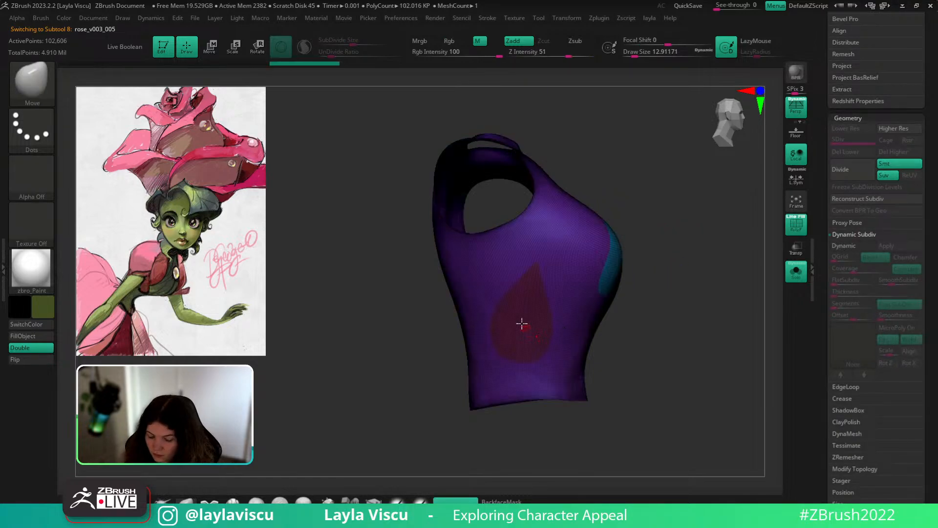
Isolate the teardrop polygroup, delete the hidden bodice geometry and smooth the petals' outline with Polish By Groups.
left_click(522, 323, "ctrl+shift")
key("1")
left_click(670, 146)
key("1")
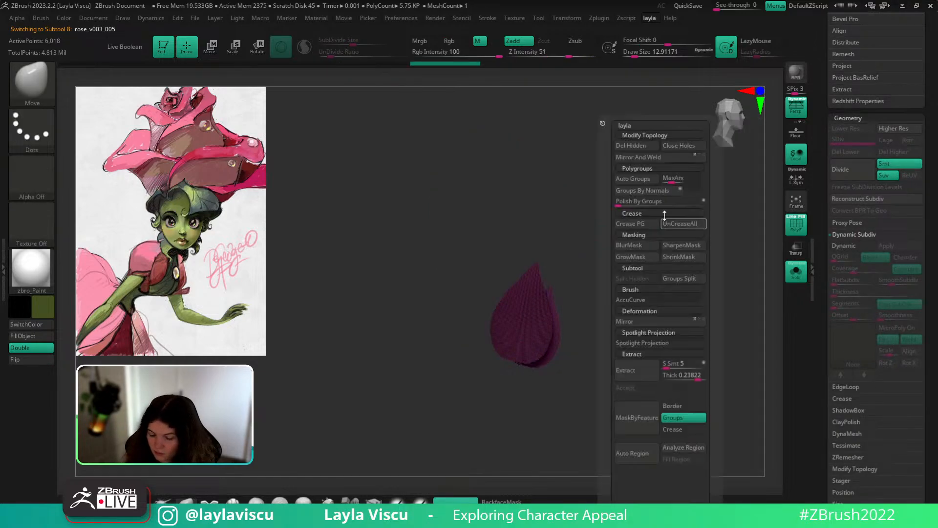
left_click(647, 194)
left_click_drag(649, 201, 682, 225)
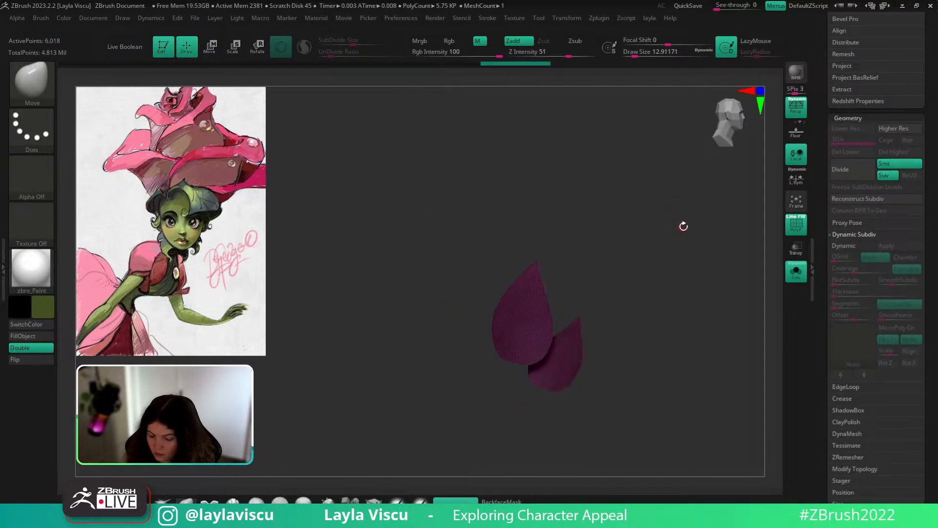
key("1")
Try to remesh the petals with ZRemesher at a Target Polygons Count of 0.74673.
left_click(851, 455)
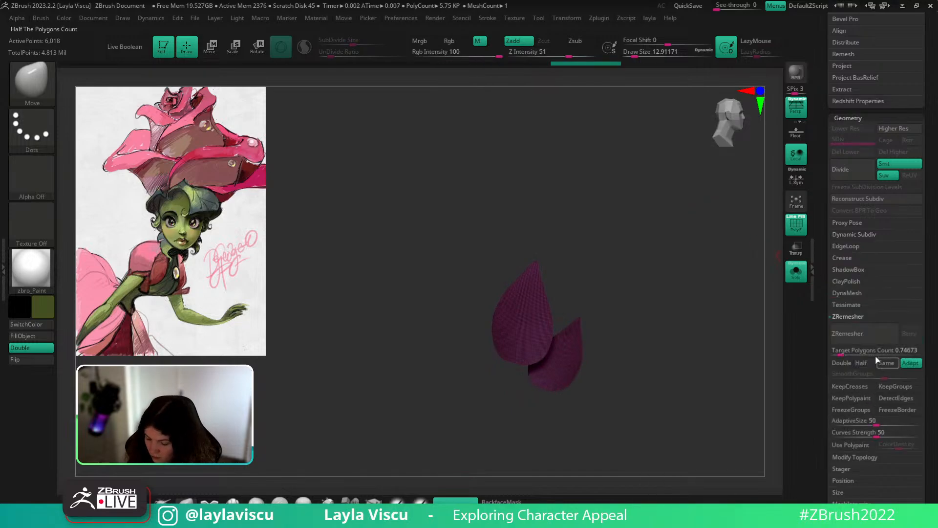
left_click(848, 333)
key("ctrl+d")
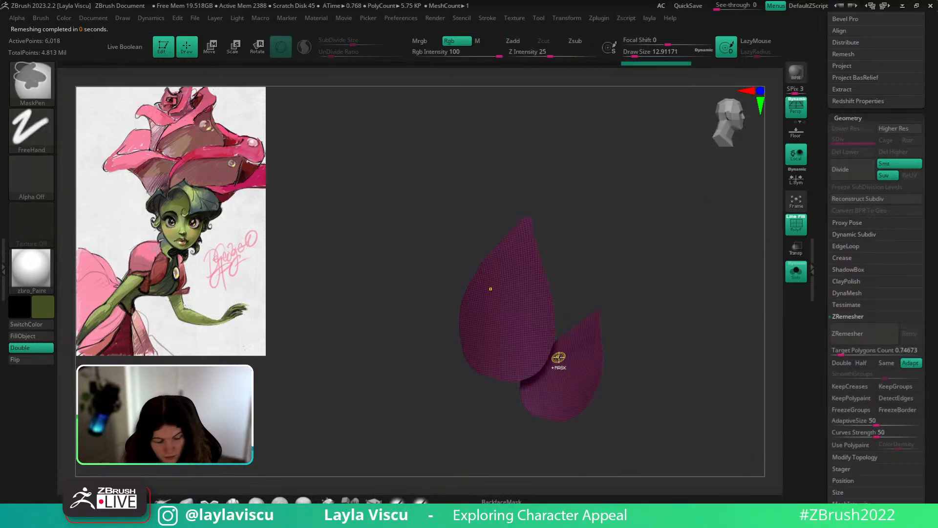
Draw lengthwise ZRemesher guides along the petal and remesh both petals at a Target Polygons Count of 0.26168.
key("b")
key("z")
left_click(807, 454)
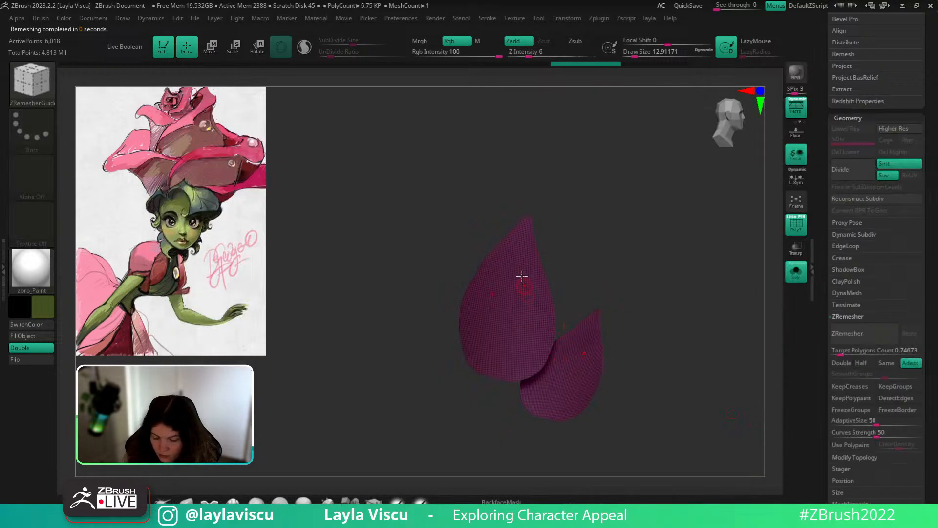
left_click_drag(520, 227, 492, 372)
left_click(853, 333)
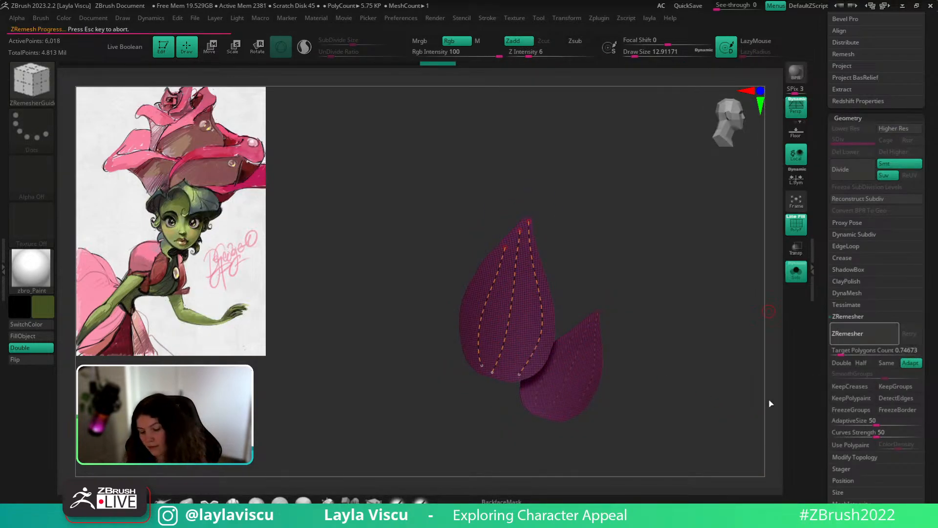
key("ctrl+z")
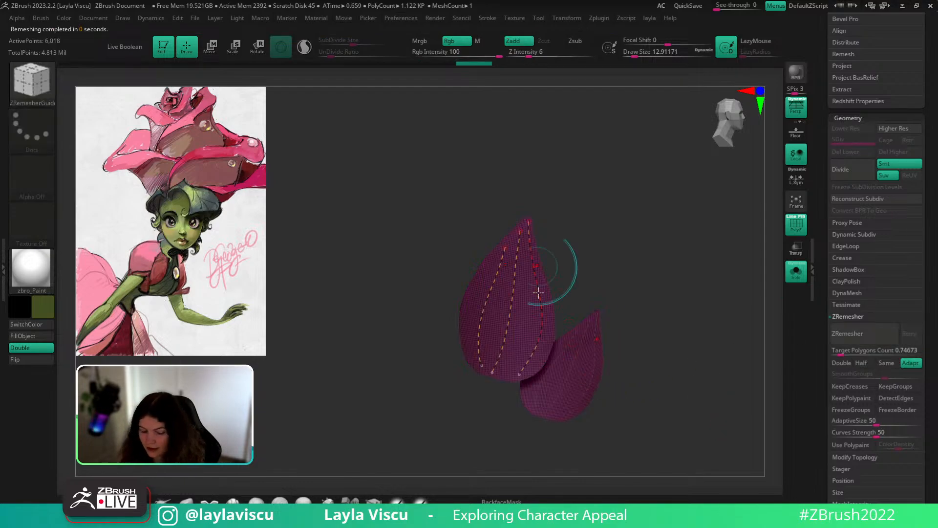
left_click_drag(861, 358, 843, 355)
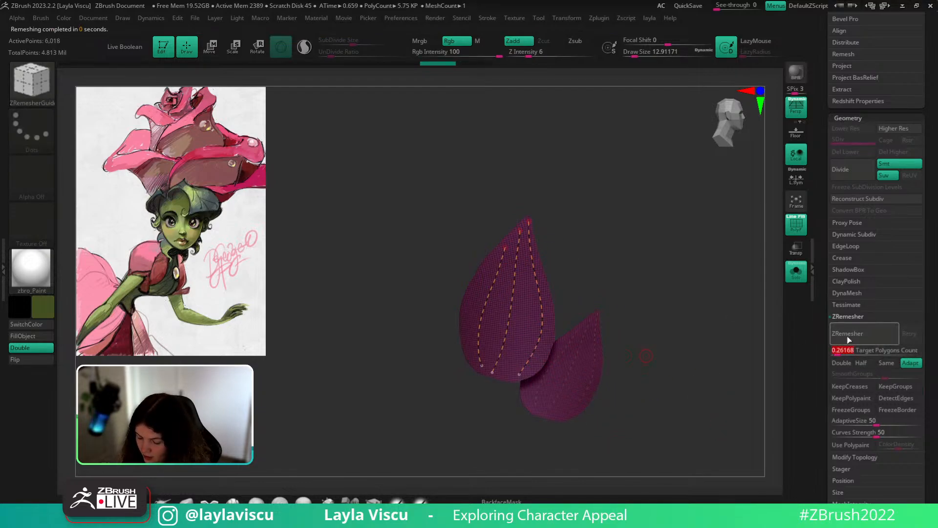
left_click(847, 334)
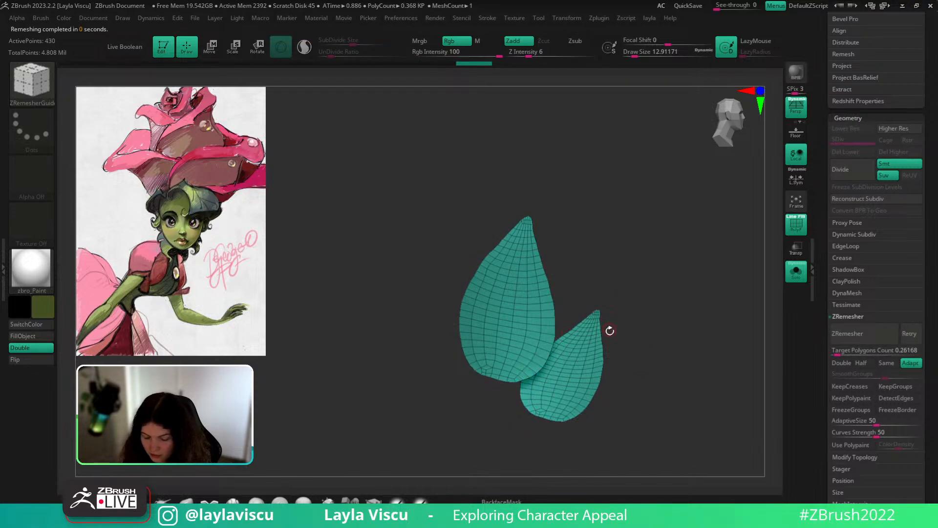
Set the ZModeler point action to Stitch for cleaning up the stray points at the large petal's rounded end.
right_click_drag(500, 358, 536, 427, "ctrl")
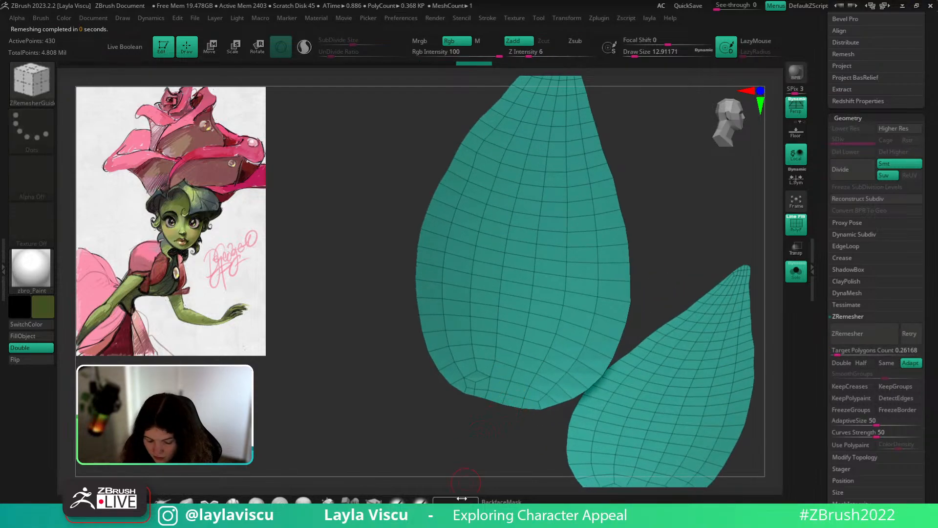
left_click(373, 501)
right_click_drag(402, 450, 526, 298, "ctrl")
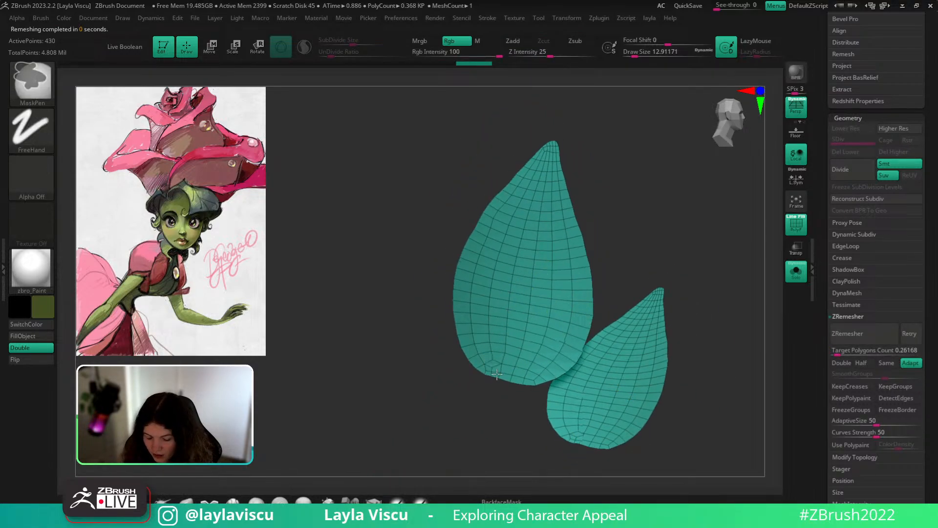
right_click_drag(509, 359, 547, 425, "ctrl")
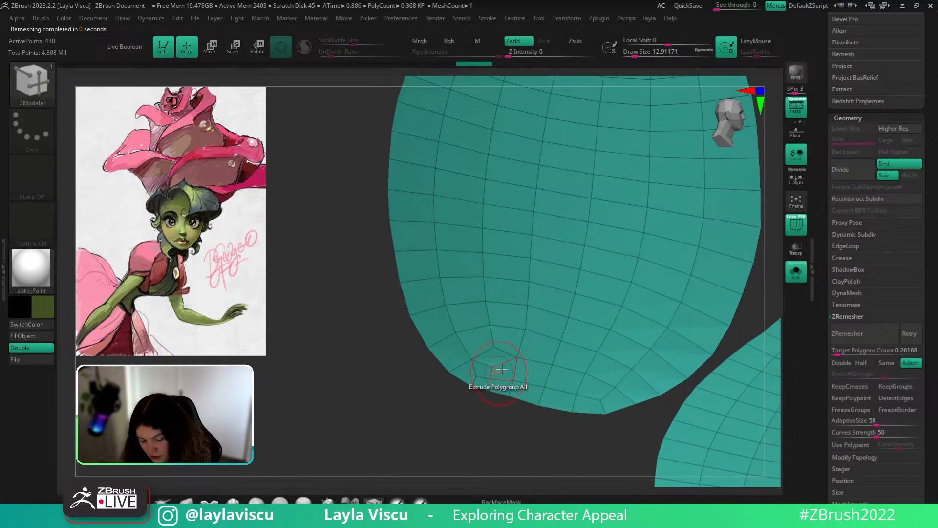
key("space")
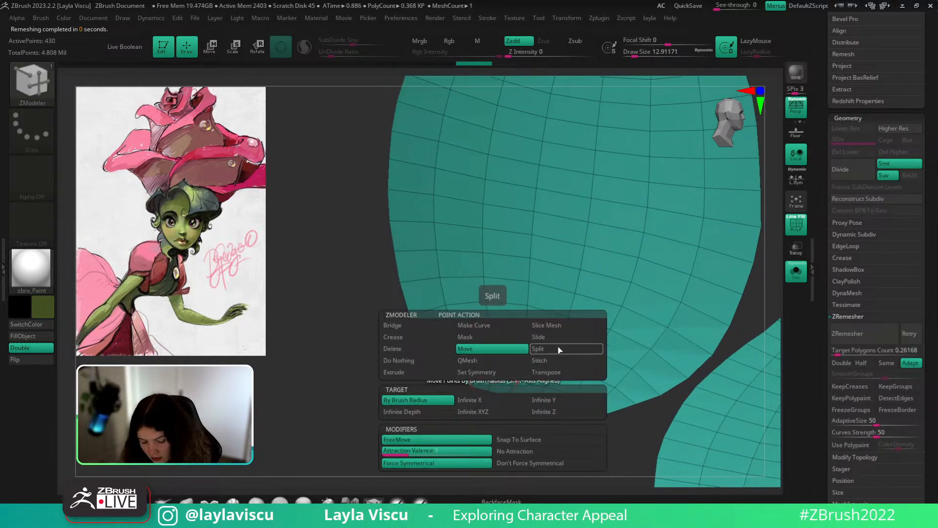
left_click(547, 361)
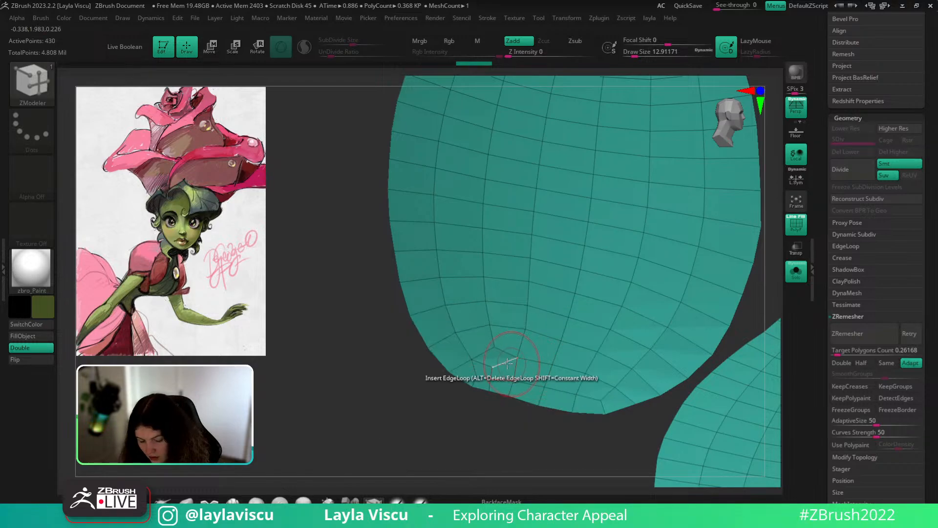
Clean up and smooth the rounded end of the petal, using Move at a Draw Size of about 22.
key("s")
left_click_drag(498, 358, 492, 358)
mouse_move(497, 356)
right_mouse_down("ctrl")
mouse_move(500, 384)
mouse_move(515, 345)
mouse_move(528, 374)
right_mouse_up("ctrl")
left_click(480, 338)
left_click_drag(477, 364, 471, 359, "shift")
mouse_move(440, 352)
right_mouse_down("ctrl")
mouse_move(431, 312)
mouse_move(440, 291)
right_mouse_up("ctrl")
right_click_drag(639, 362, 658, 298, "ctrl")
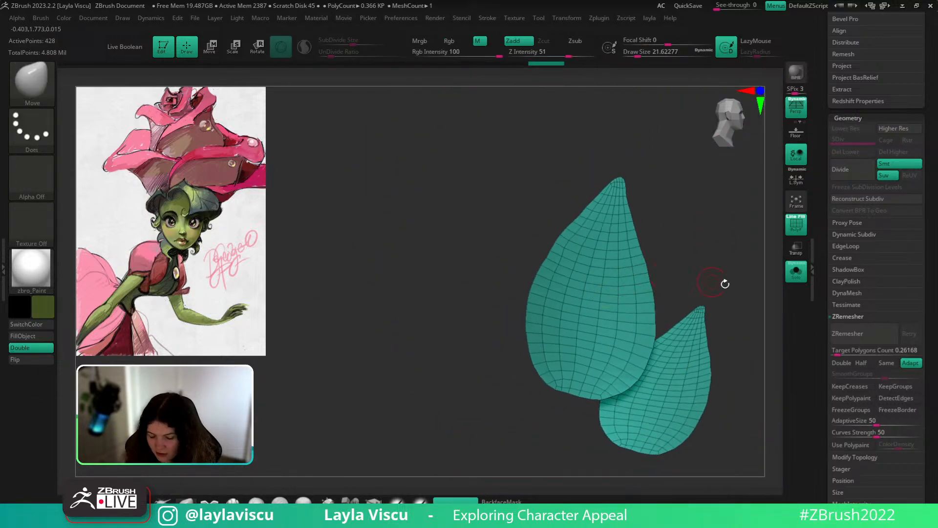
mouse_move(725, 283)
right_mouse_down("alt")
mouse_move(637, 239)
mouse_move(697, 341)
right_mouse_up("alt")
mouse_move(549, 230)
right_mouse_down("ctrl")
mouse_move(567, 274)
mouse_move(561, 230)
right_mouse_up("ctrl")
right_click_drag(612, 280, 612, 205, "alt")
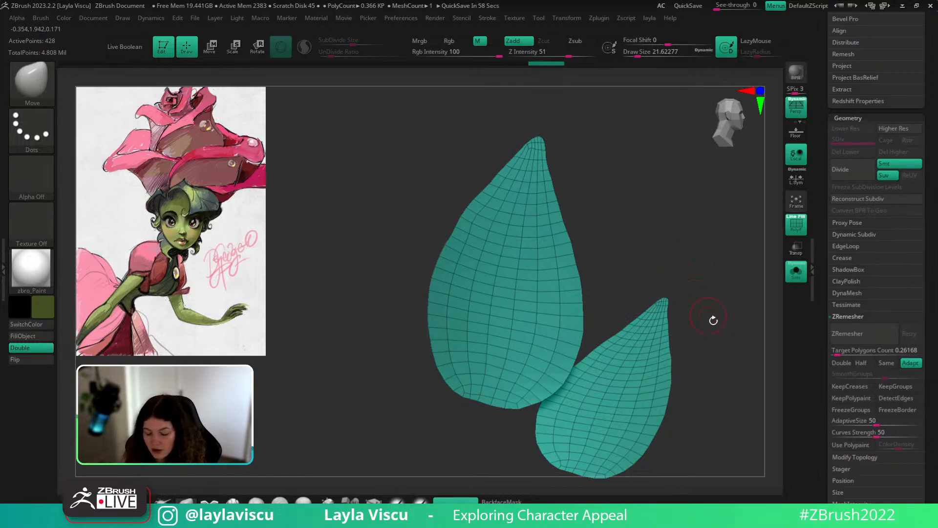
right_click_drag(718, 323, 610, 264)
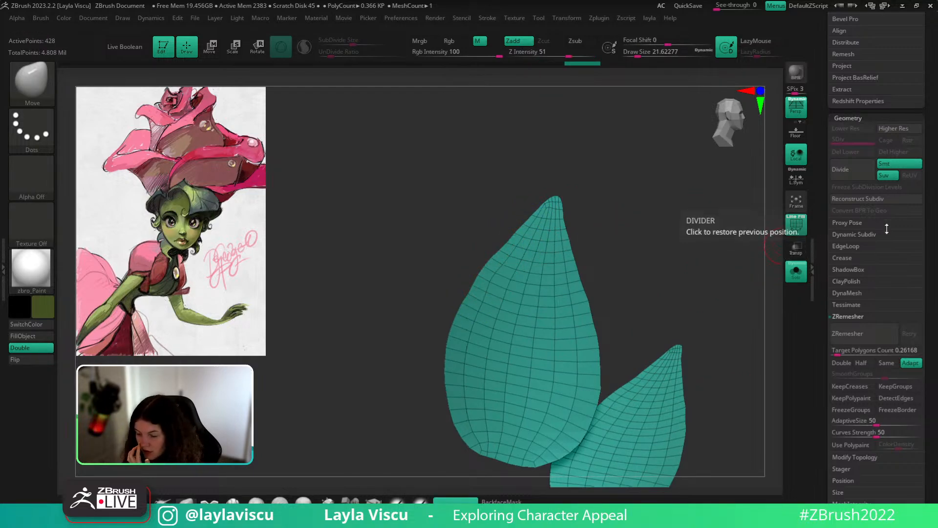
Show the full figure without the wireframe, sample the leaf's light green and fill the new petals with it in Rgb mode.
scroll(935, 274, "up", 5)
scroll(924, 298, "up", 15)
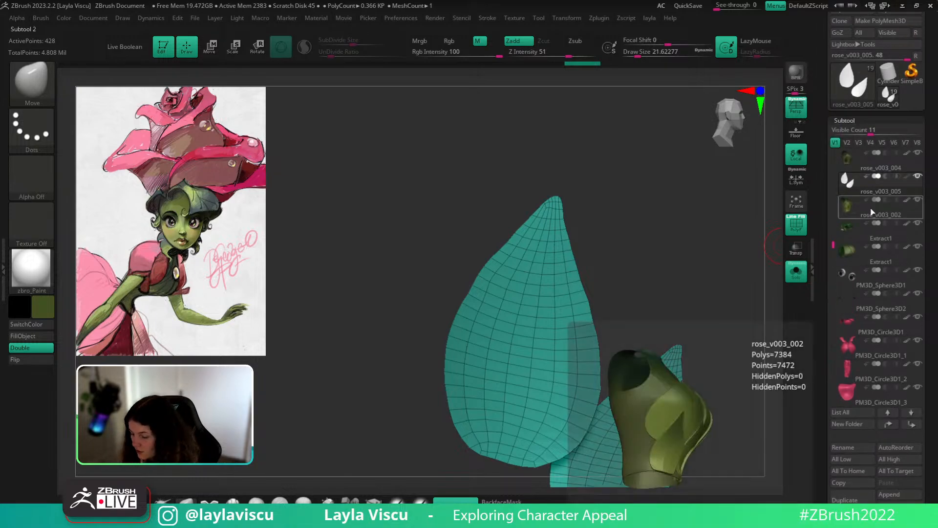
left_click_drag(834, 244, 835, 222)
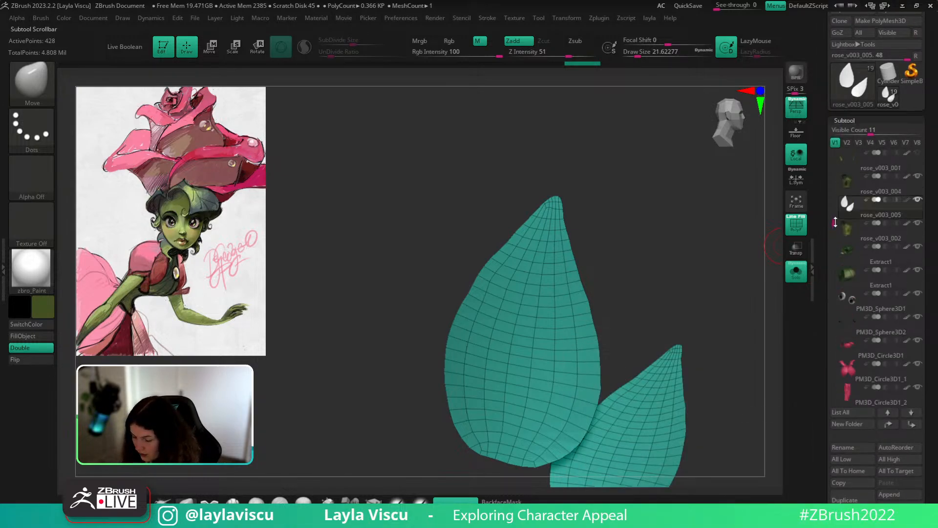
left_click(796, 224)
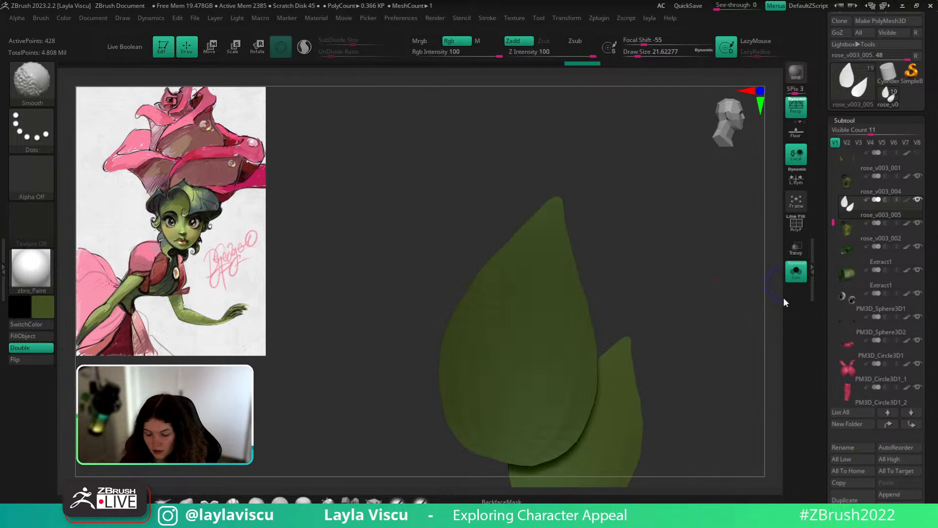
left_click(796, 271)
key("c")
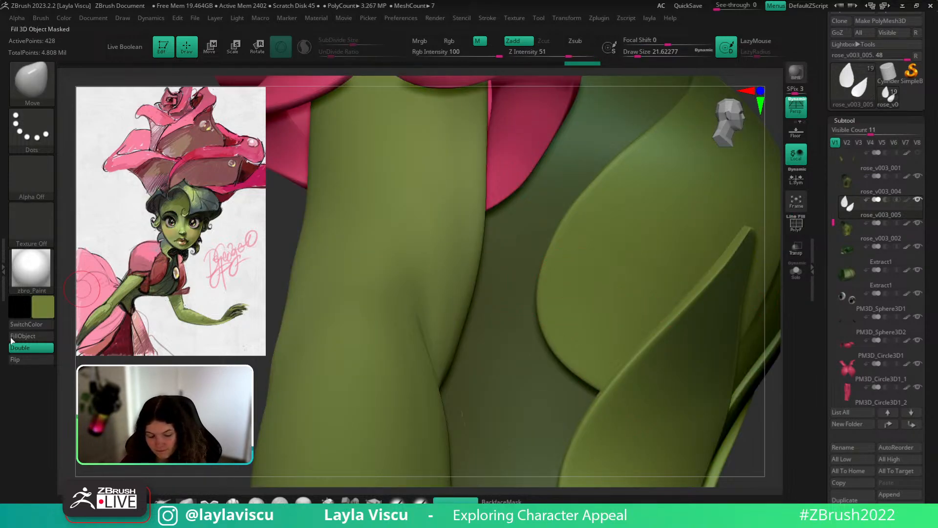
left_click(13, 338)
right_click_drag(582, 293, 749, 281, "ctrl")
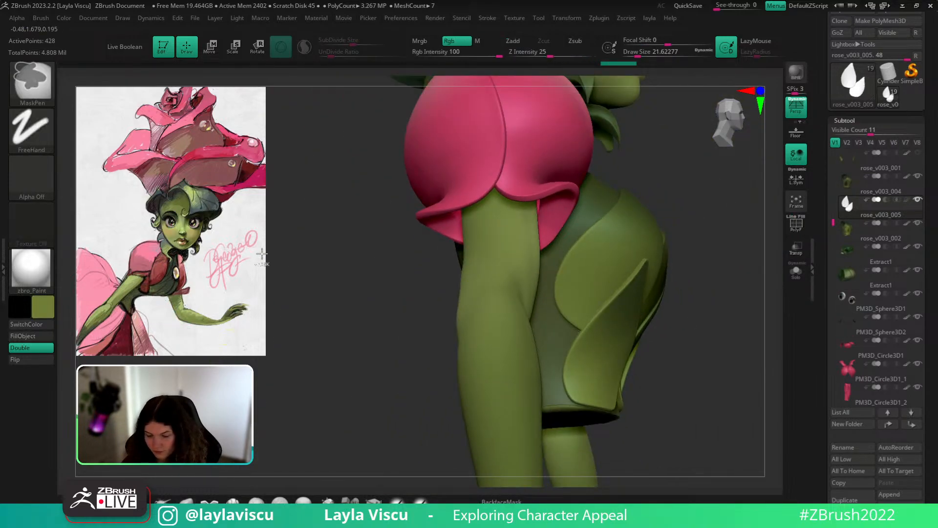
key("ctrl+z")
left_click(450, 41)
left_click(29, 338)
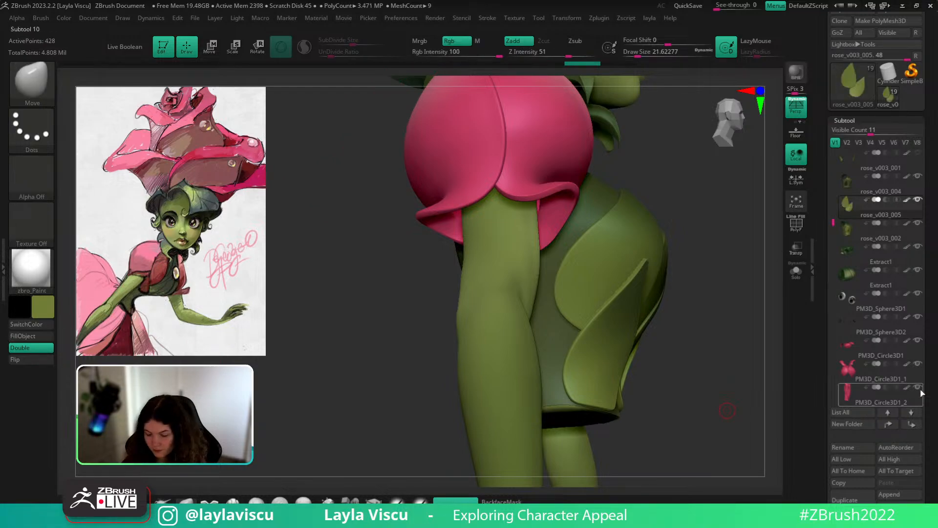
Isolate the petals with their wireframe and extrude the whole polygroup with ZModeler to give them thickness.
left_click(796, 271)
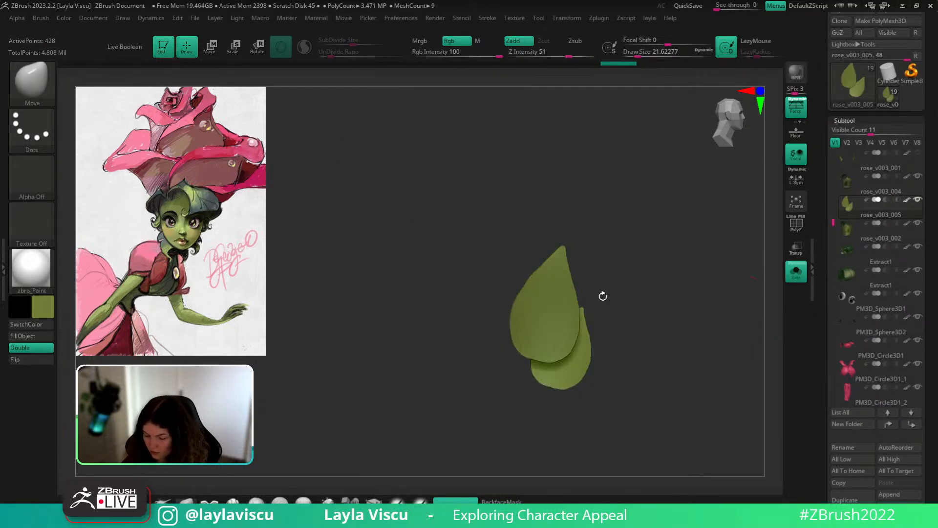
key("shift+f")
key("b")
key("z")
key("m")
right_click_drag(546, 310, 541, 349, "ctrl")
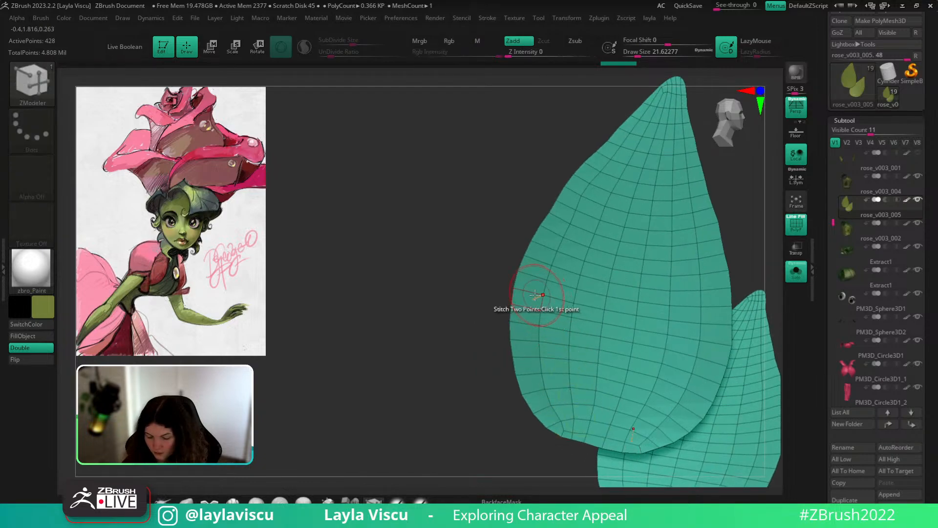
mouse_move(466, 313)
left_mouse_down()
mouse_move(520, 316)
mouse_move(539, 298)
left_mouse_up()
left_click_drag(577, 334, 556, 331)
left_click(526, 300)
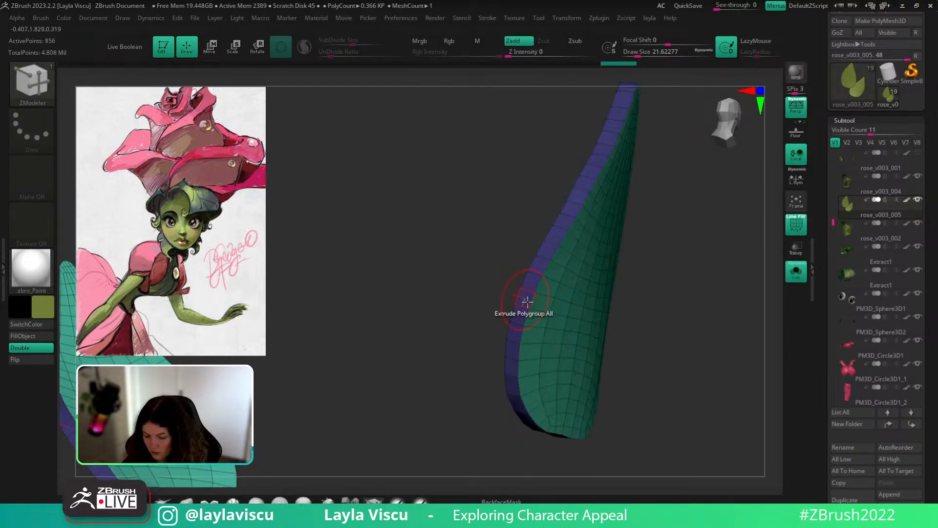
Insert an edge loop around the petals' thin rim with ZModeler and bring back the full figure.
left_click_drag(674, 344, 628, 390)
left_click(538, 316)
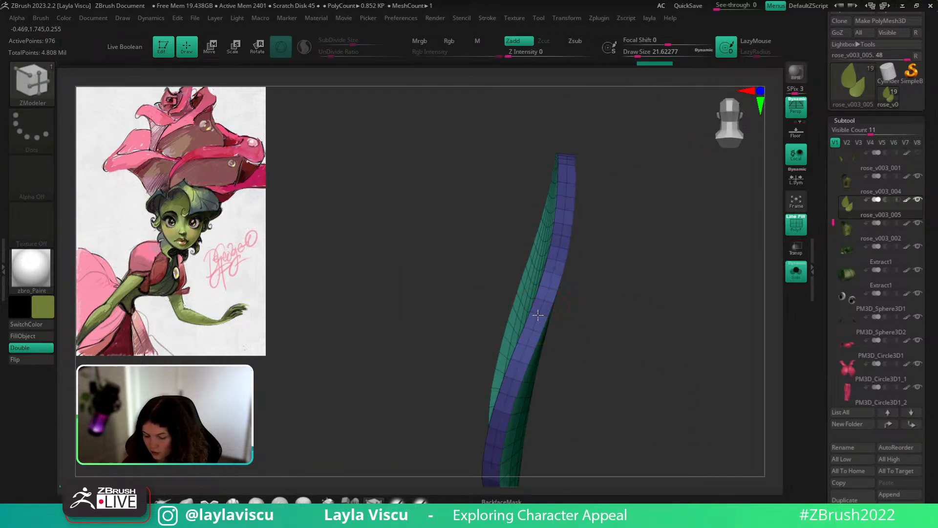
right_click_drag(538, 317, 532, 332, "ctrl")
left_click_drag(534, 332, 569, 354)
left_click(794, 273)
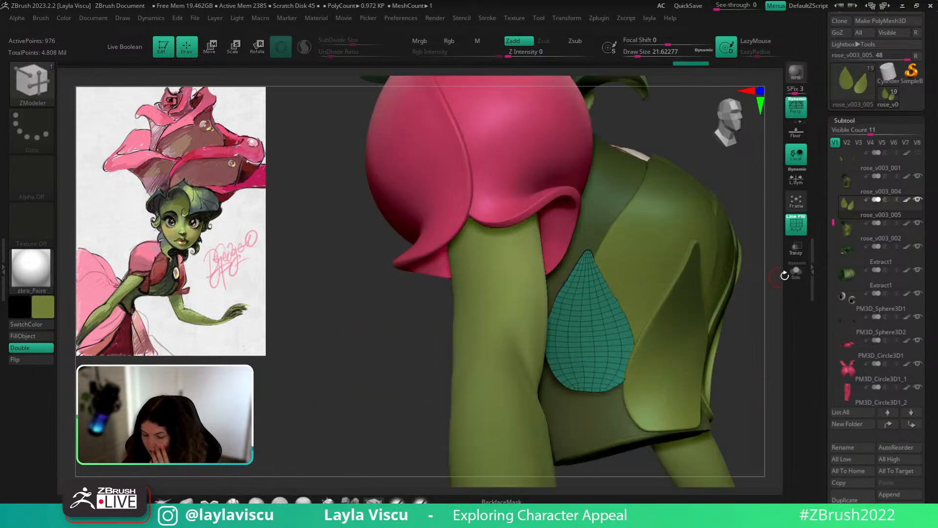
Check the new side petal from the front and move its subtool below rose_v003_002 in the subtool order.
left_click_drag(752, 351, 696, 363)
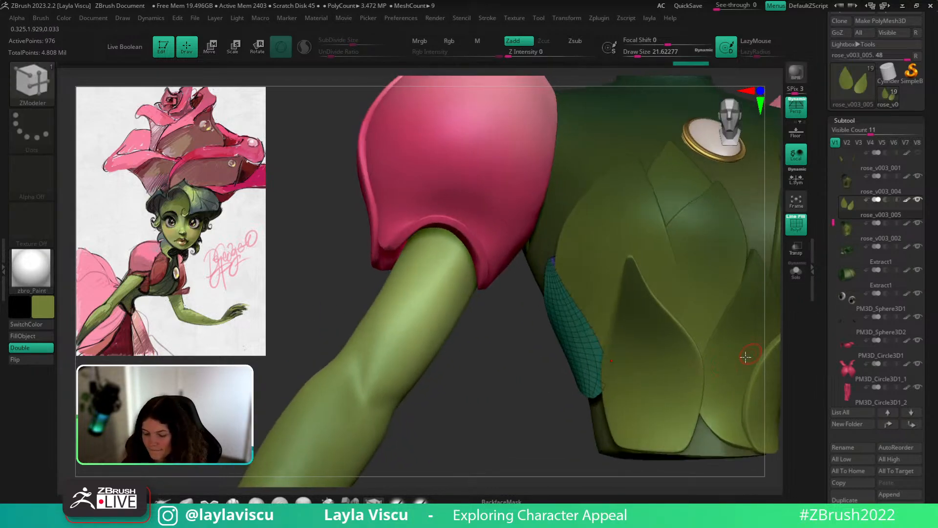
left_click_drag(543, 422, 432, 369, "alt")
left_click(887, 175)
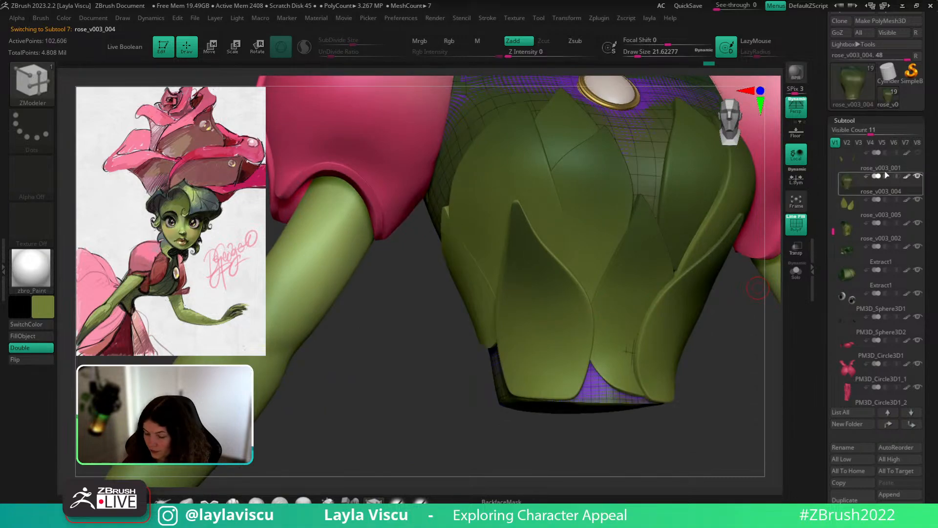
left_click(888, 218)
left_click_drag(884, 218, 890, 244)
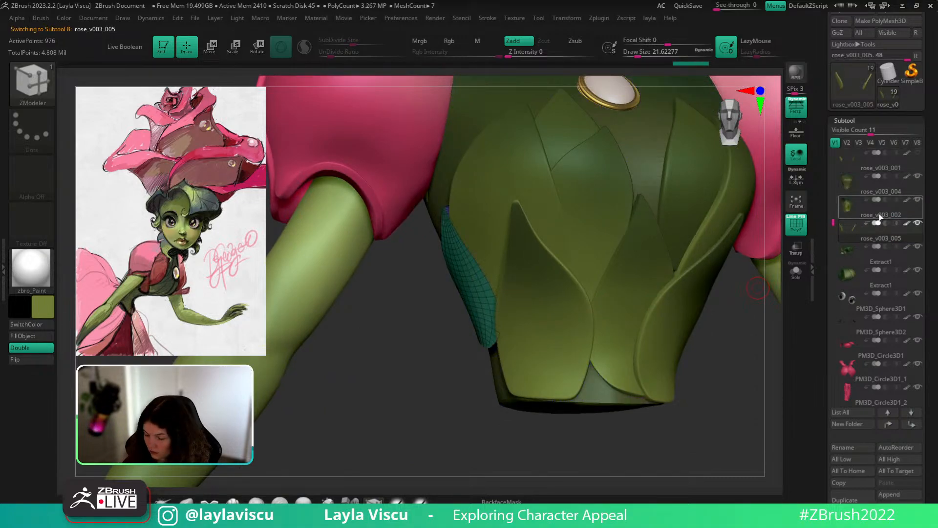
Merge rose_v003_002 down with the side petal subtool rose_v003_005 and hide the wireframe.
left_click(880, 217)
left_click_drag(937, 288, 937, 168)
left_click(849, 469)
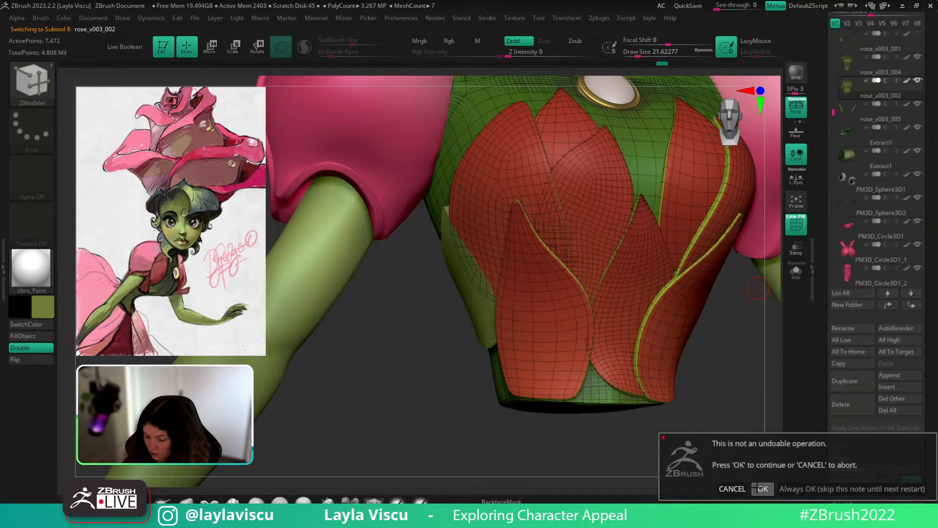
left_click(787, 493)
left_click_drag(367, 436, 509, 449)
key("shift+f")
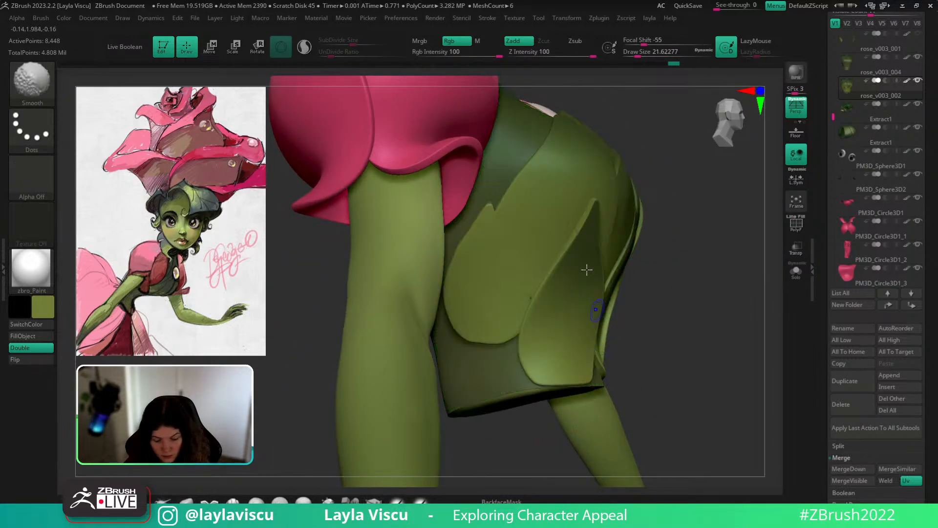
Reshape the side petal with the Move brush so its inner edge tucks beneath the neighbouring upper leaf.
key("b")
key("m")
key("v")
key("s")
left_click_drag(508, 200, 510, 201)
left_click_drag(639, 314, 624, 305)
key("s")
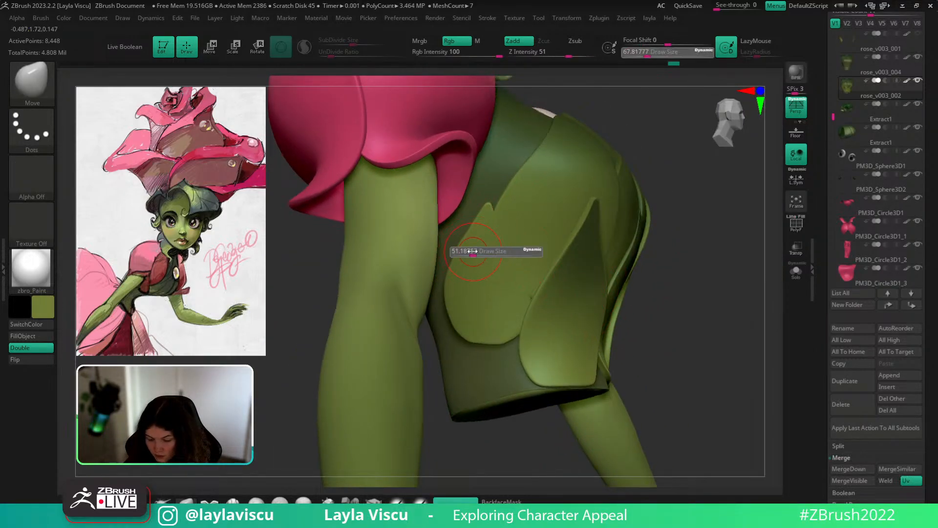
left_click_drag(470, 251, 472, 251)
key("s")
left_click_drag(473, 310, 493, 320)
key("s")
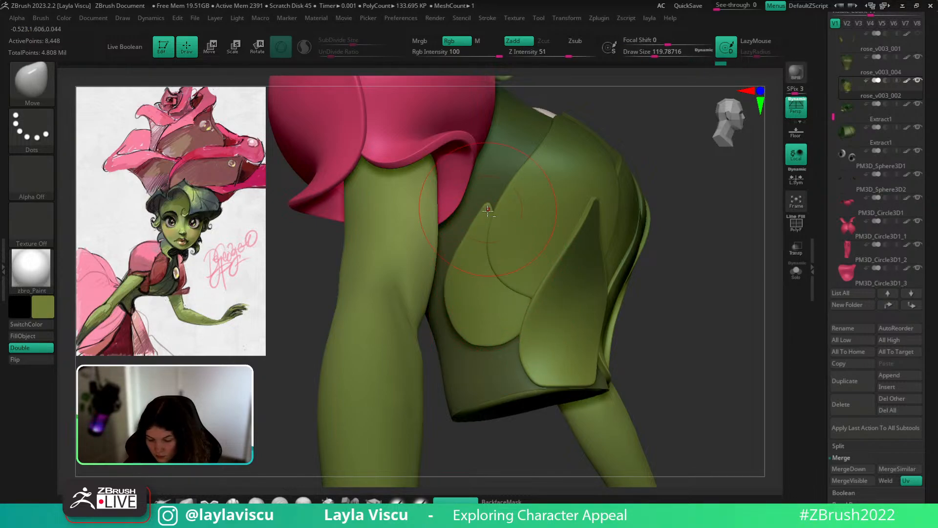
Examine the bodice leaves on the full figure from the front, from below and from above.
mouse_move(509, 275)
right_mouse_down("ctrl")
mouse_move(647, 329)
mouse_move(552, 331)
mouse_move(636, 329)
mouse_move(548, 326)
mouse_move(793, 291)
right_mouse_up("ctrl")
right_click_drag(514, 317, 590, 429)
right_click_drag(745, 296, 701, 308, "alt")
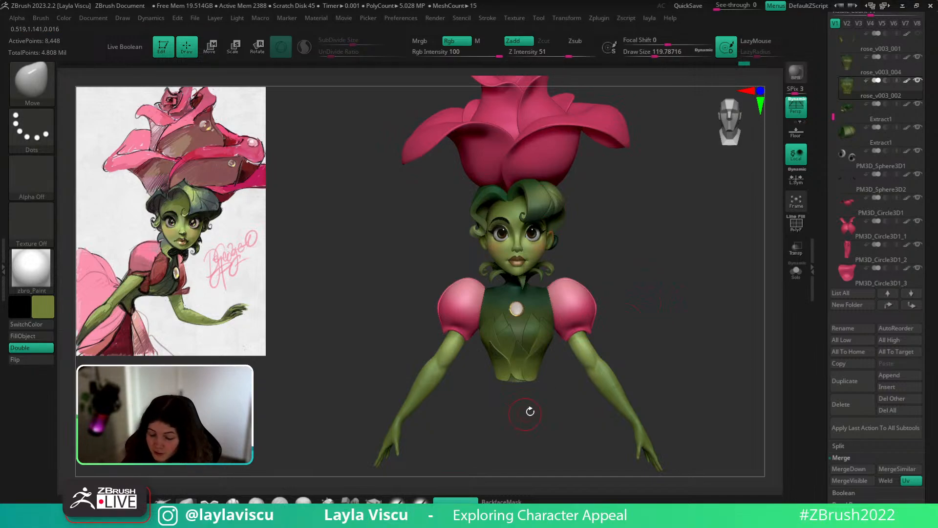
right_click_drag(594, 421, 586, 375, "ctrl")
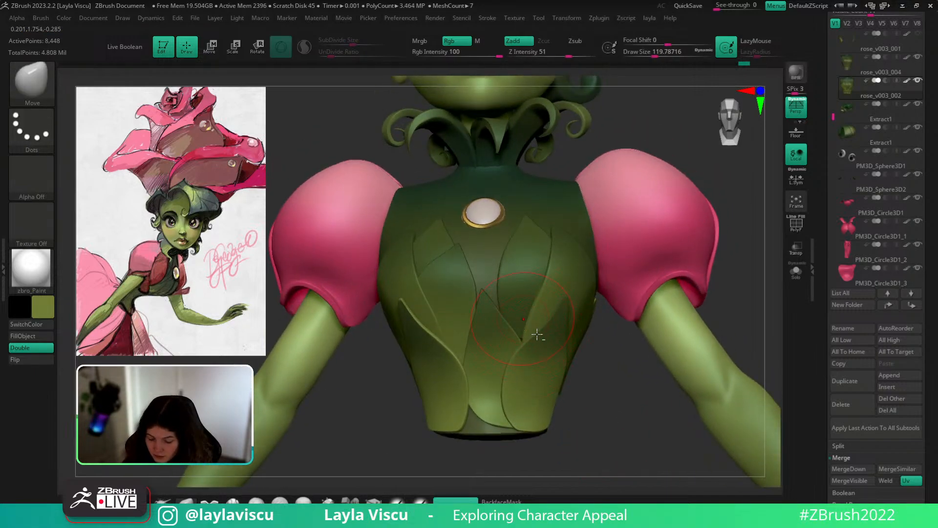
mouse_move(537, 336)
right_mouse_down()
mouse_move(543, 307)
mouse_move(524, 324)
right_mouse_up()
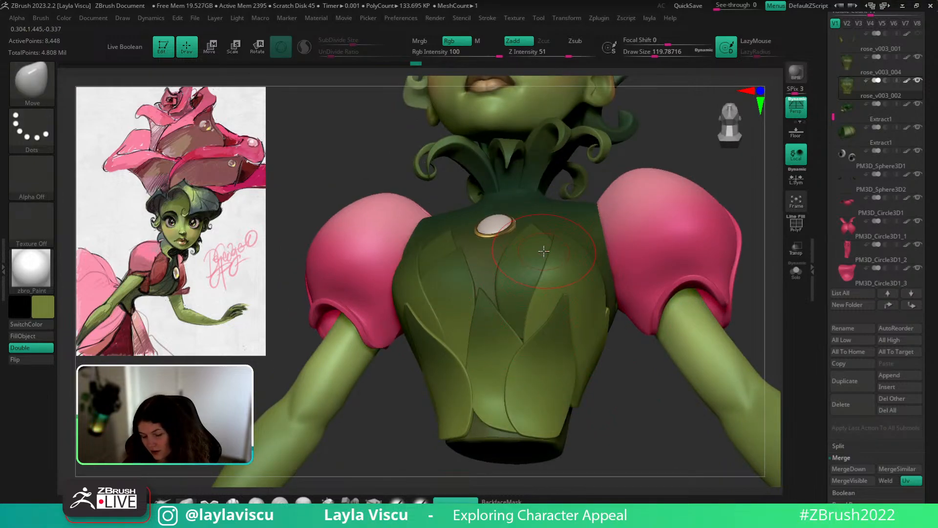
right_click_drag(635, 370, 567, 347)
right_click_drag(468, 263, 461, 243, "ctrl")
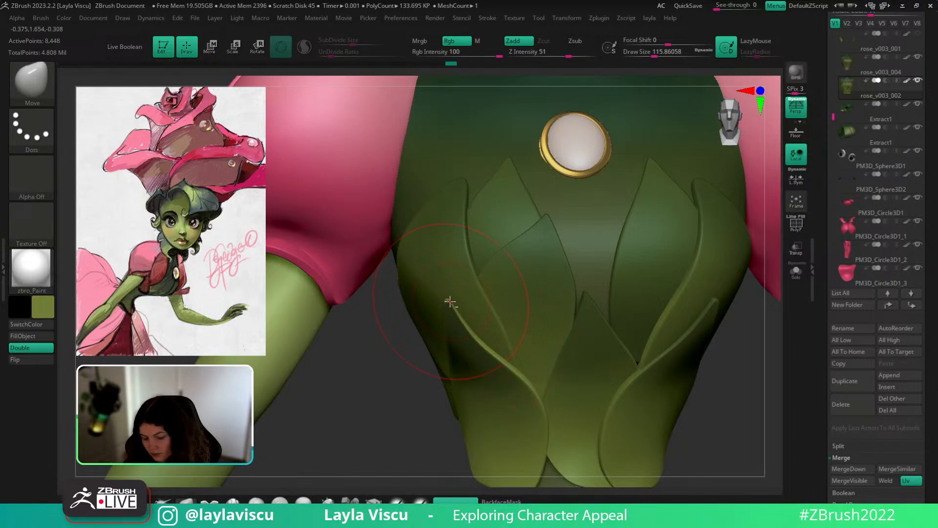
right_click_drag(454, 309, 597, 348, "ctrl")
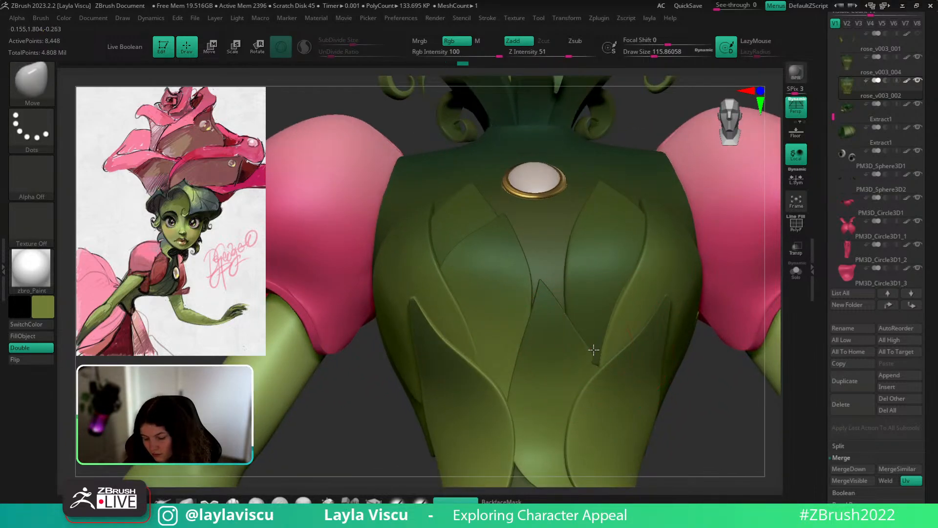
right_click_drag(596, 355, 656, 477, "ctrl")
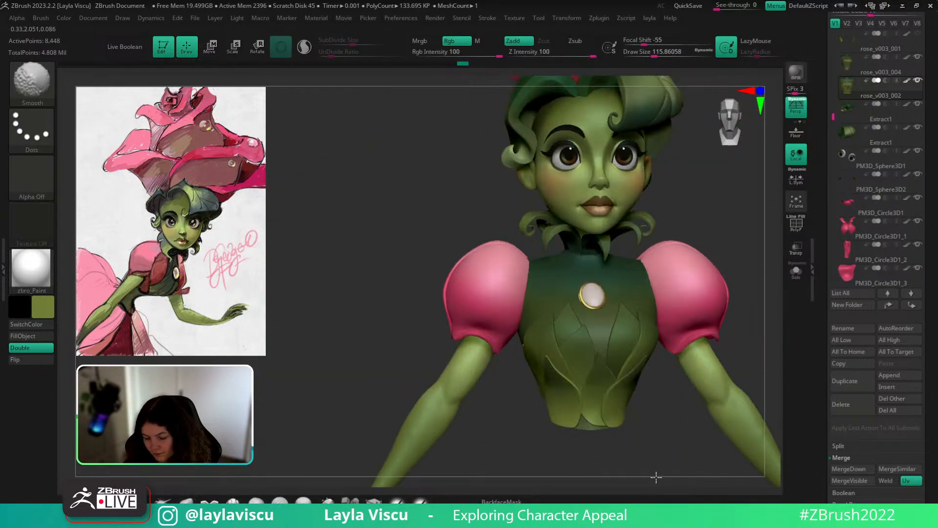
right_click_drag(635, 408, 574, 374, "alt")
mouse_move(575, 374)
right_mouse_down("ctrl")
mouse_move(644, 303)
mouse_move(646, 464)
right_mouse_up("ctrl")
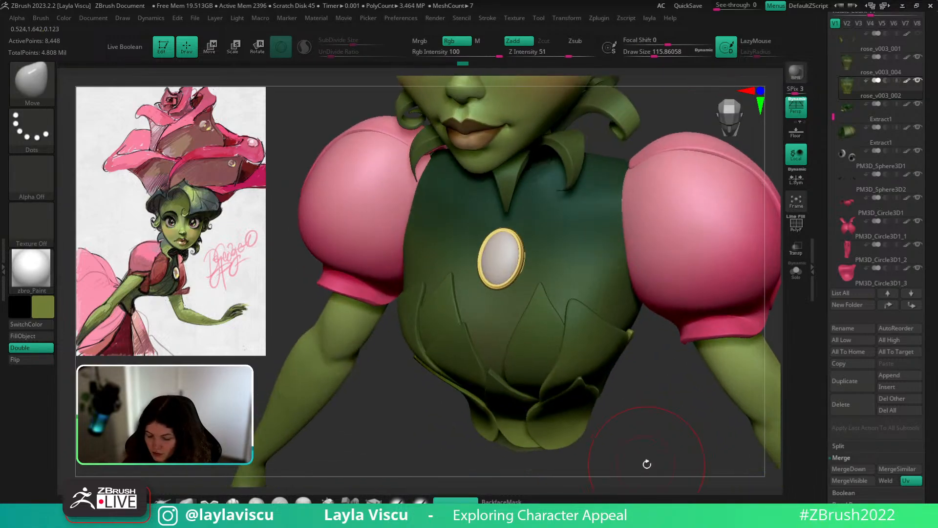
key("space")
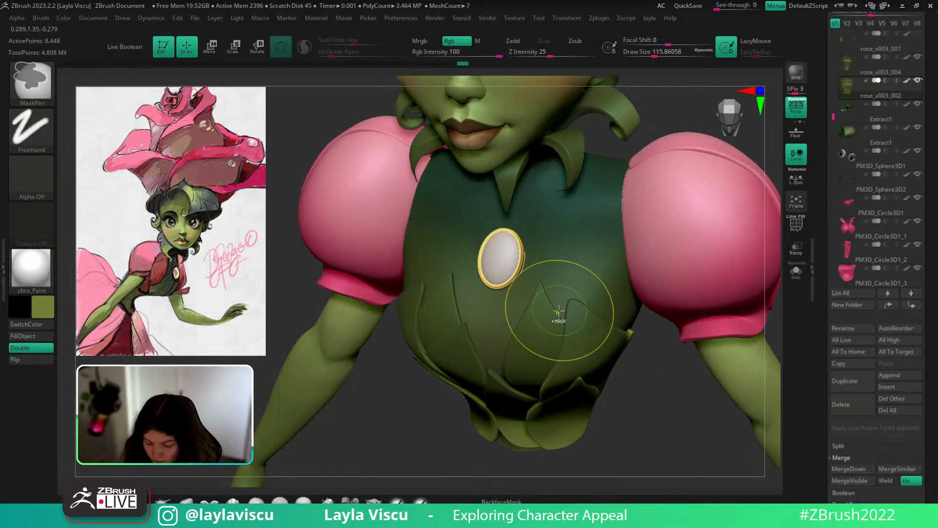
Reduce the brush size for the upper leaf tips, then isolate the bodice subtool with its wireframe shown.
right_click_drag(565, 377, 552, 328, "ctrl")
key("bracketleft")
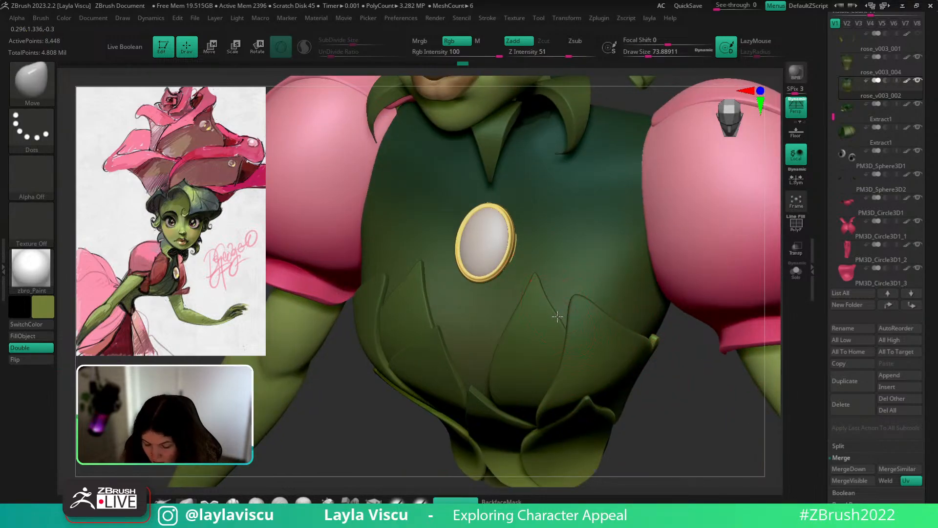
mouse_move(585, 286)
right_mouse_down("ctrl")
mouse_move(651, 394)
mouse_move(647, 433)
mouse_move(649, 398)
mouse_move(664, 386)
mouse_move(605, 332)
mouse_move(604, 313)
right_mouse_up("ctrl")
left_click(794, 274)
key("shift+f")
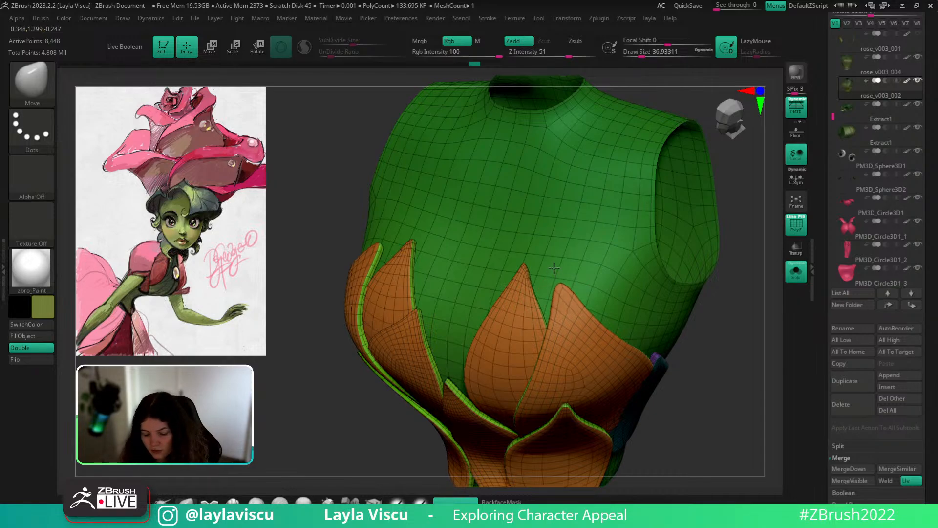
Isolate the leaves from the base bodice and sharpen the upper leaf tips with the Pinch brush.
key("b")
key("m")
key("t")
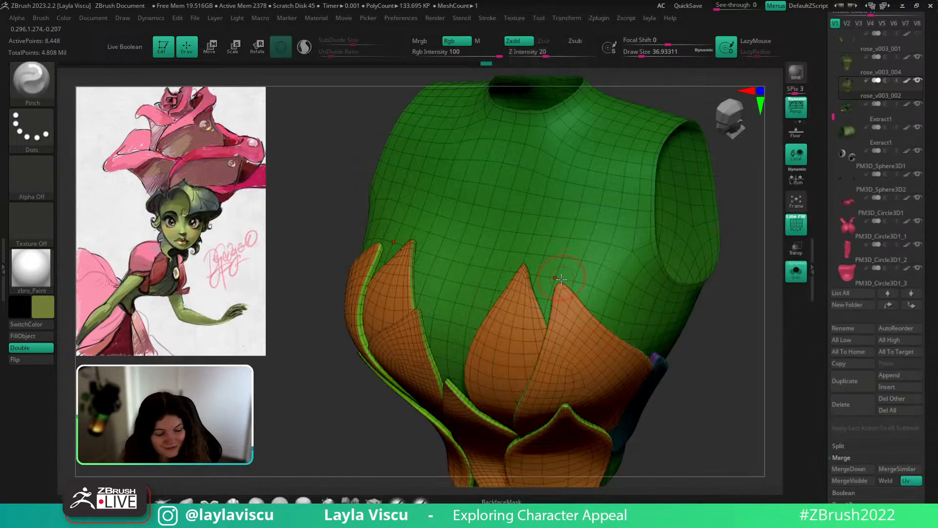
left_click(560, 295, "ctrl+shift")
key("ctrl+shift+x")
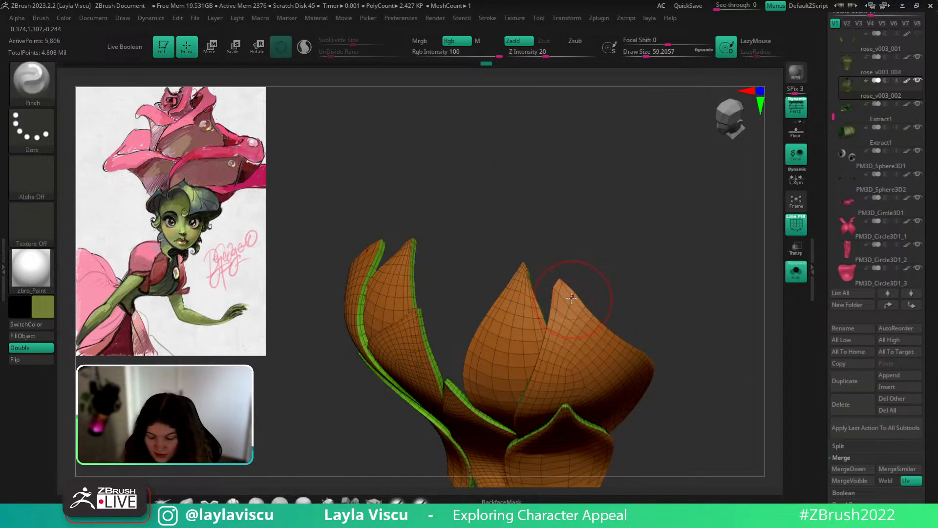
key("s")
left_click_drag(571, 305, 567, 305)
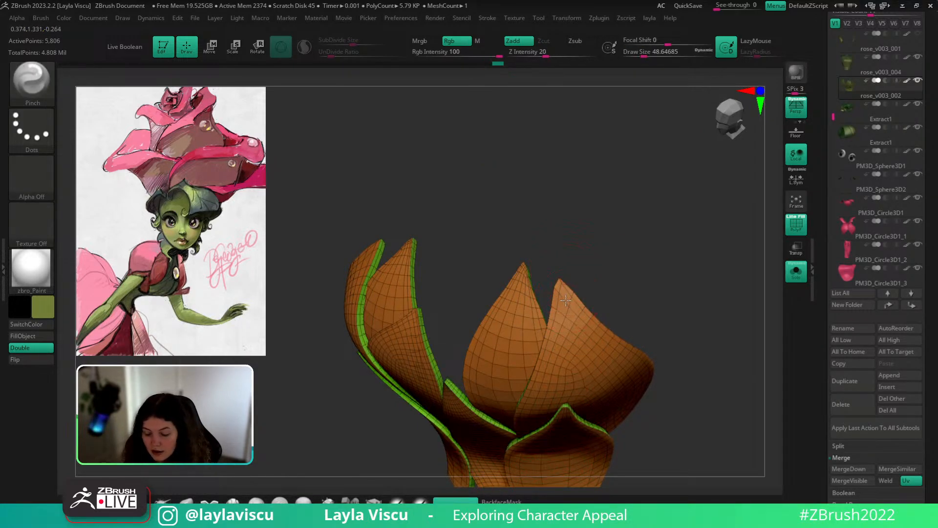
Unhide the base bodice and bring back the full figure without the wireframe.
left_click(647, 251, "ctrl+shift")
right_click_drag(652, 242, 723, 300, "ctrl")
key("shift+f")
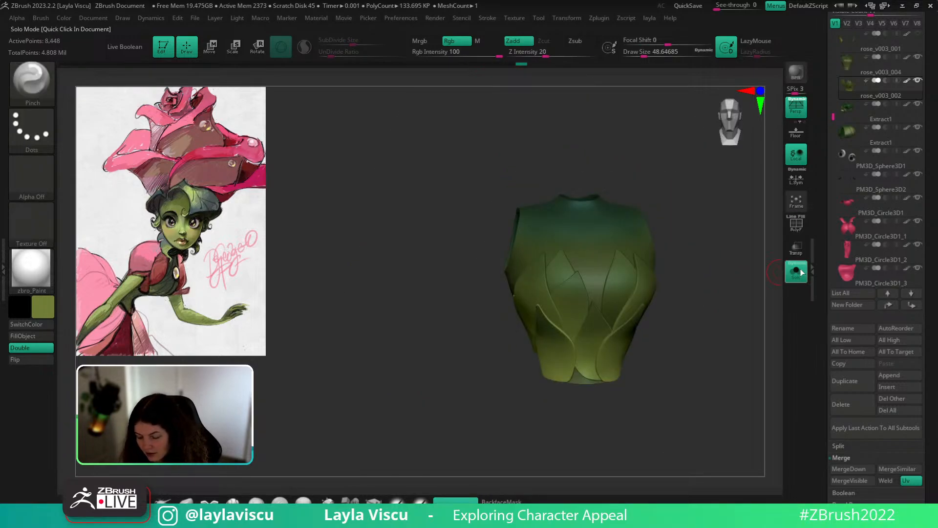
left_click(796, 271)
Adjust the tips of the outer upper leaves with the Move brush at a draw size of about 77.
left_click(194, 490)
right_click_drag(693, 416, 617, 402, "alt")
mouse_move(580, 258)
right_mouse_down("ctrl")
mouse_move(710, 192)
mouse_move(769, 182)
right_mouse_up("ctrl")
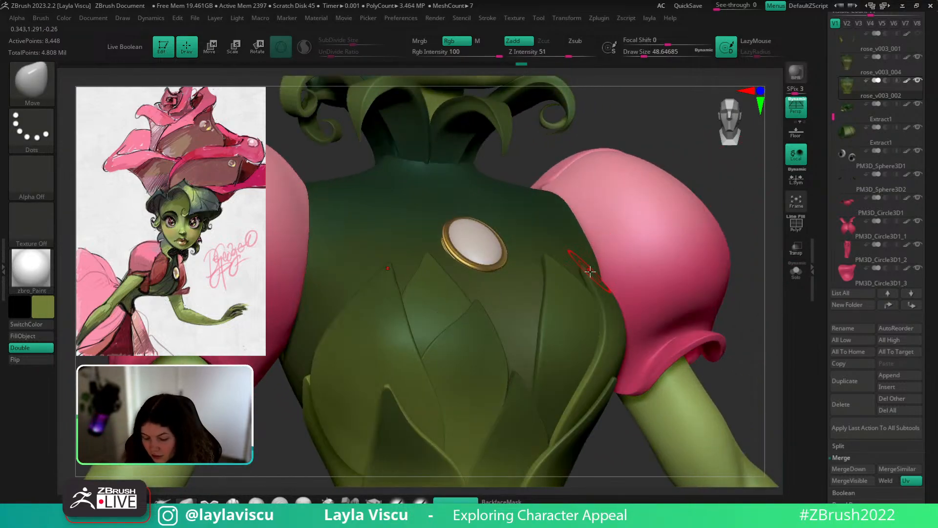
key("s")
left_click_drag(588, 272, 592, 272)
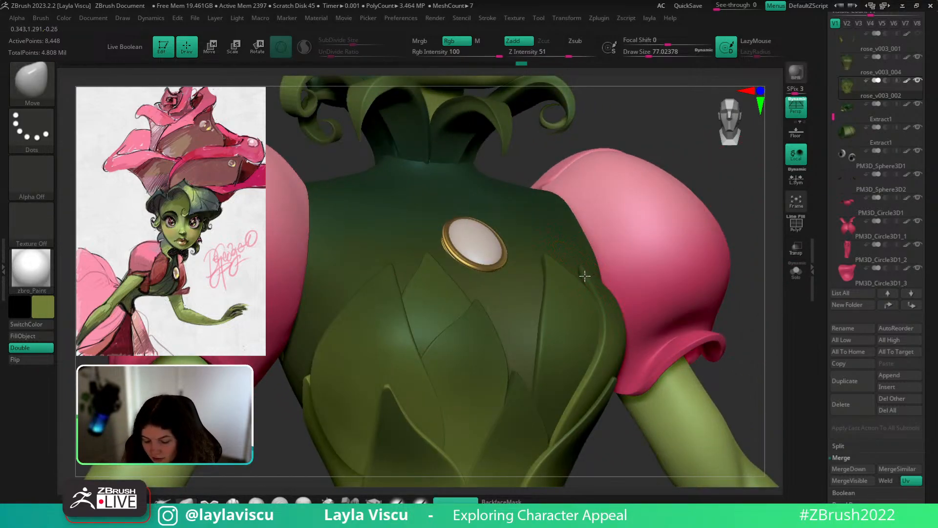
right_click_drag(608, 262, 637, 387, "ctrl")
right_click_drag(637, 387, 590, 286, "ctrl")
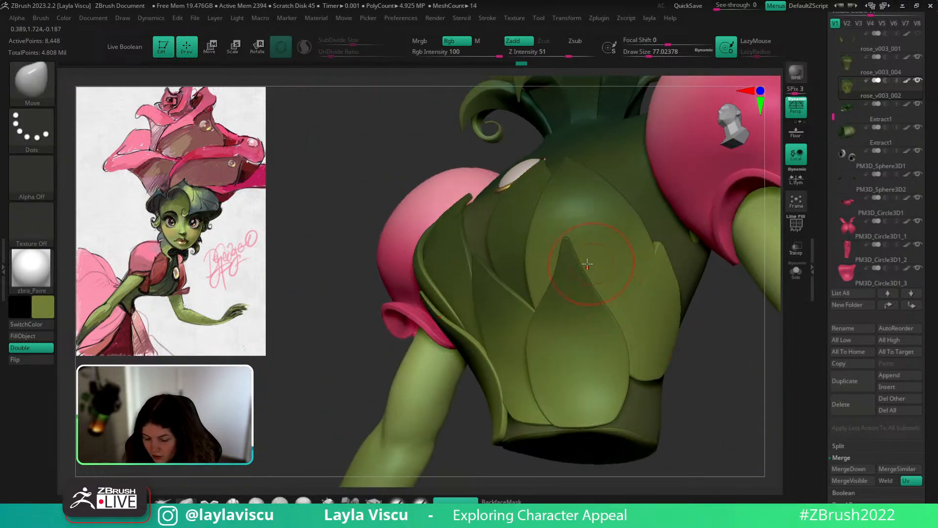
Refine the outlines of the side petal and the adjacent leaves with the Move brush, varying its size.
key("s")
left_click_drag(593, 297, 604, 297)
right_click_drag(695, 411, 660, 315)
key("s")
left_click_drag(661, 314, 664, 314)
mouse_move(664, 314)
right_mouse_down("ctrl")
mouse_move(615, 221)
mouse_move(728, 357)
mouse_move(743, 356)
mouse_move(691, 383)
mouse_move(648, 303)
mouse_move(687, 331)
mouse_move(666, 296)
right_mouse_up("ctrl")
key("s")
left_click_drag(666, 296, 671, 296)
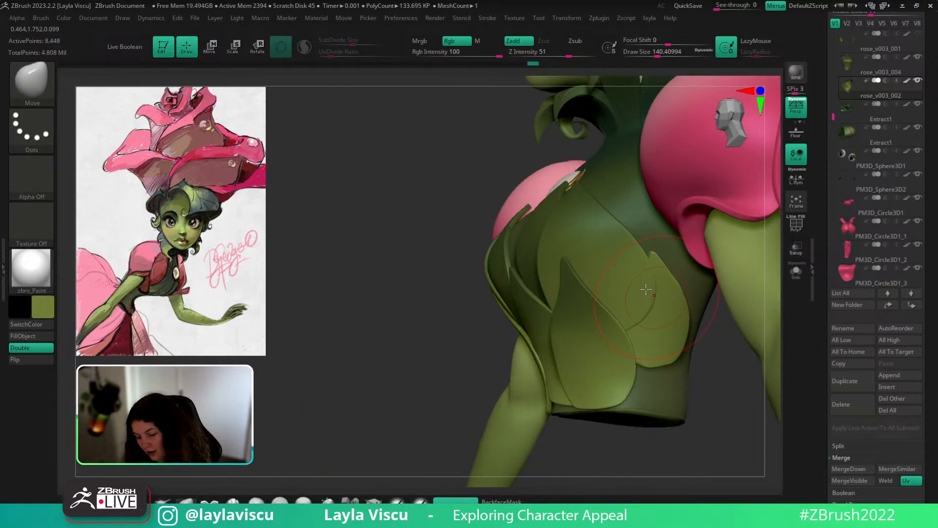
key("s")
left_click_drag(678, 272, 667, 271)
left_click_drag(707, 327, 680, 289)
key("s")
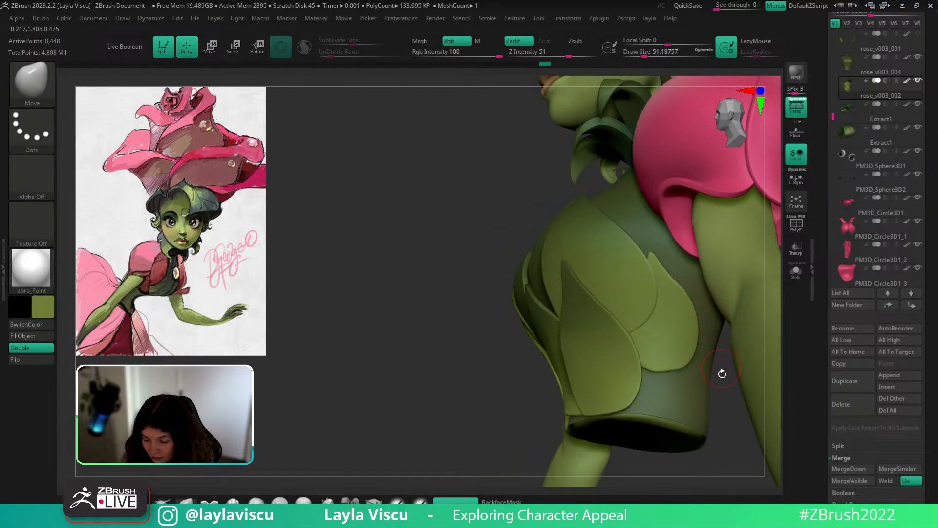
Isolate the bodice, refine the side petal's tip and edge with the Move brush, and bring back the full figure.
left_click(796, 271)
right_click_drag(745, 337, 646, 341, "alt")
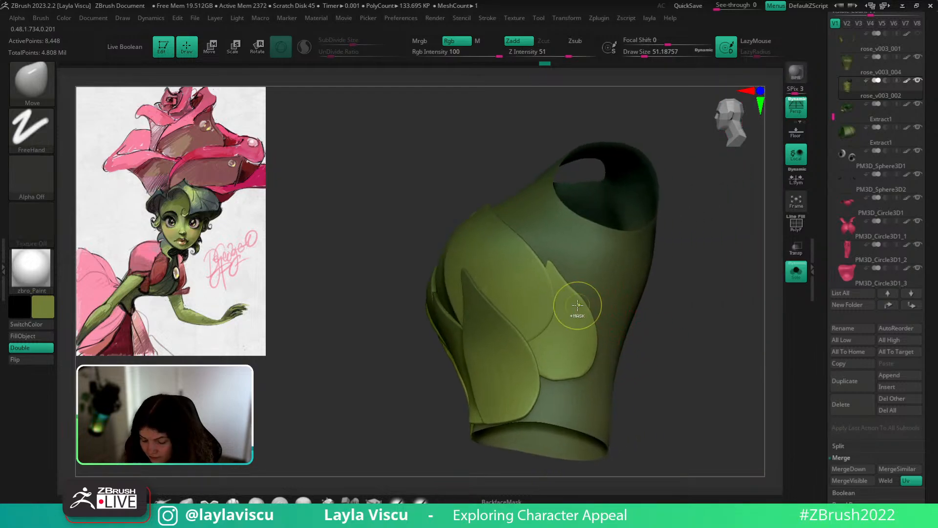
right_click_drag(576, 308, 593, 303, "ctrl")
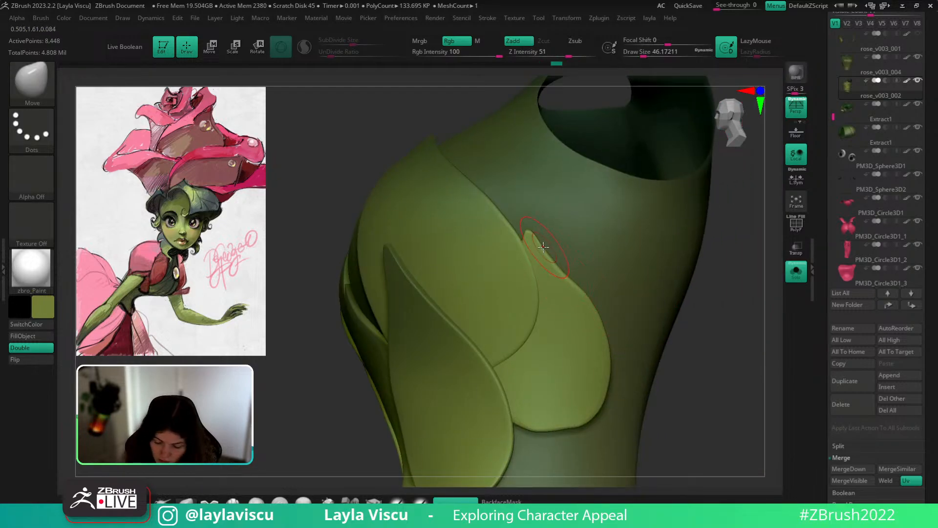
key("s")
mouse_move(530, 258)
left_mouse_down()
mouse_move(522, 258)
mouse_move(522, 275)
left_mouse_up()
right_click_drag(690, 274, 627, 254)
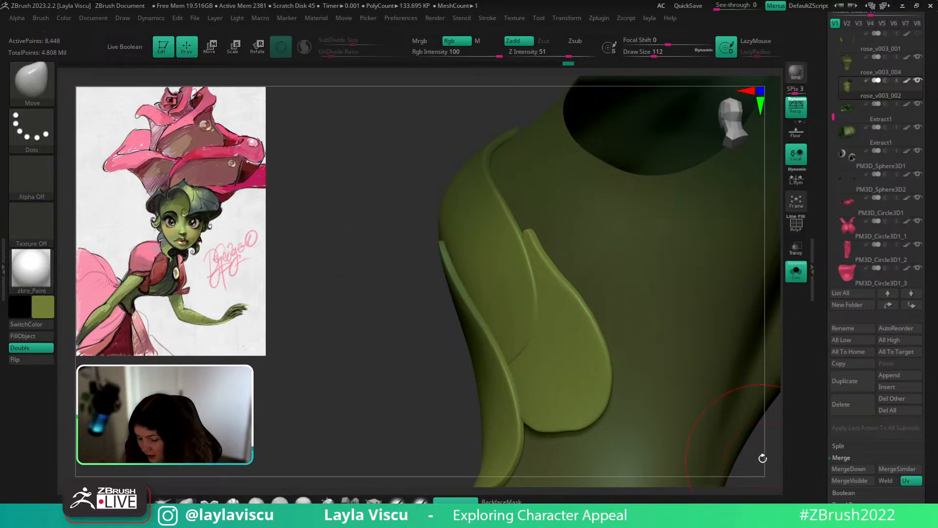
right_click_drag(762, 459, 670, 350)
key("s")
left_click_drag(596, 287, 580, 292)
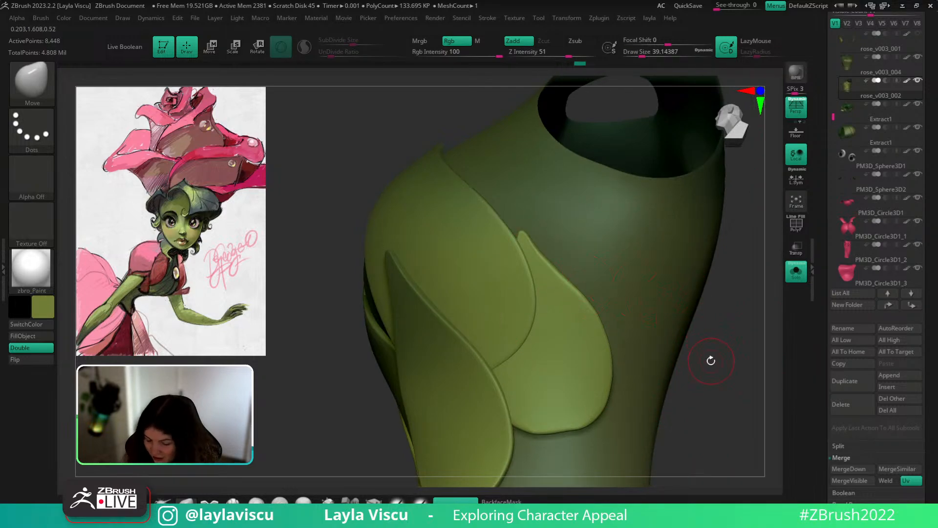
mouse_move(711, 360)
right_mouse_down()
mouse_move(620, 320)
mouse_move(666, 261)
mouse_move(768, 274)
mouse_move(717, 312)
mouse_move(735, 247)
mouse_move(665, 283)
mouse_move(654, 278)
right_mouse_up()
left_click(796, 271)
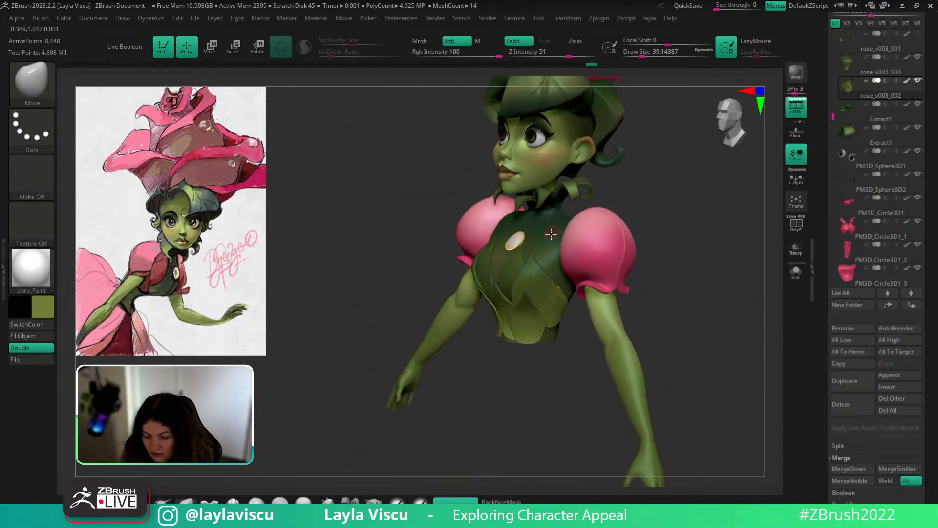
Sample the bodice's dark green and choose the SoftP_3DCW paint brush.
key("c")
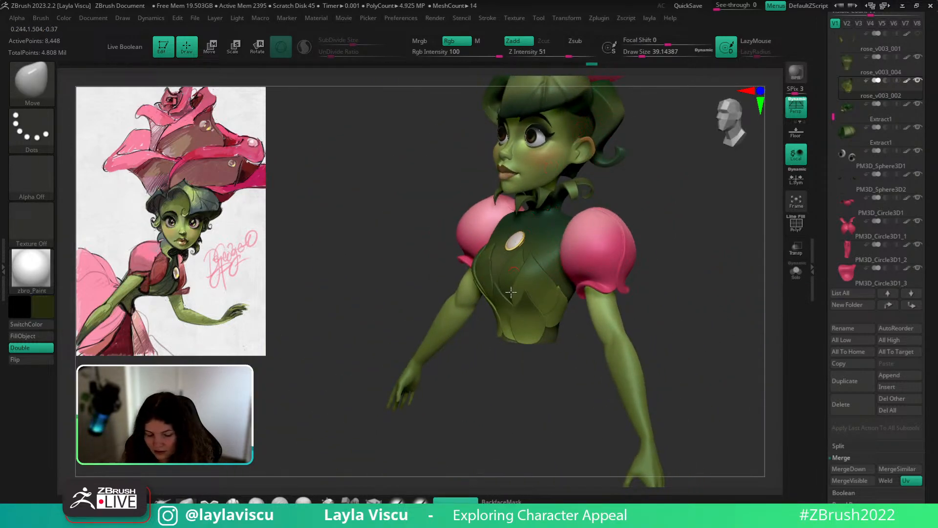
key("c")
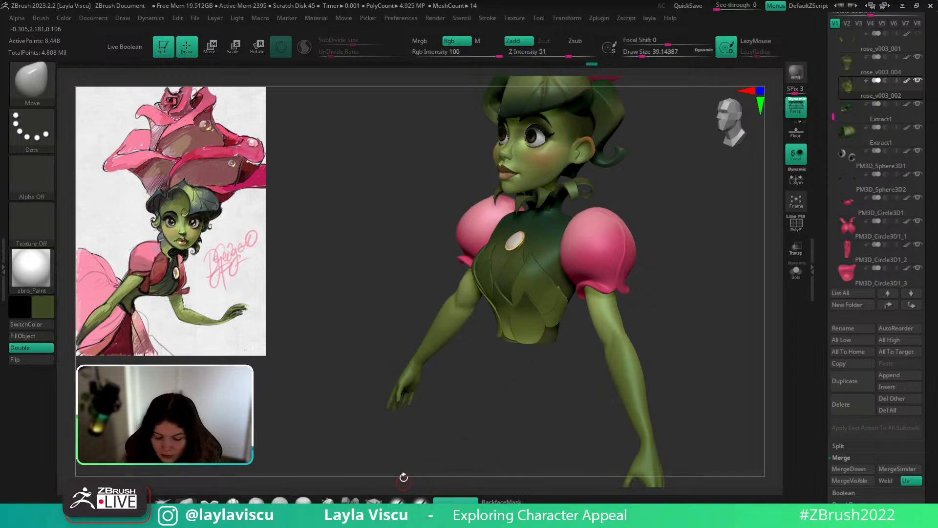
left_click(397, 502)
left_click_drag(696, 263, 641, 285)
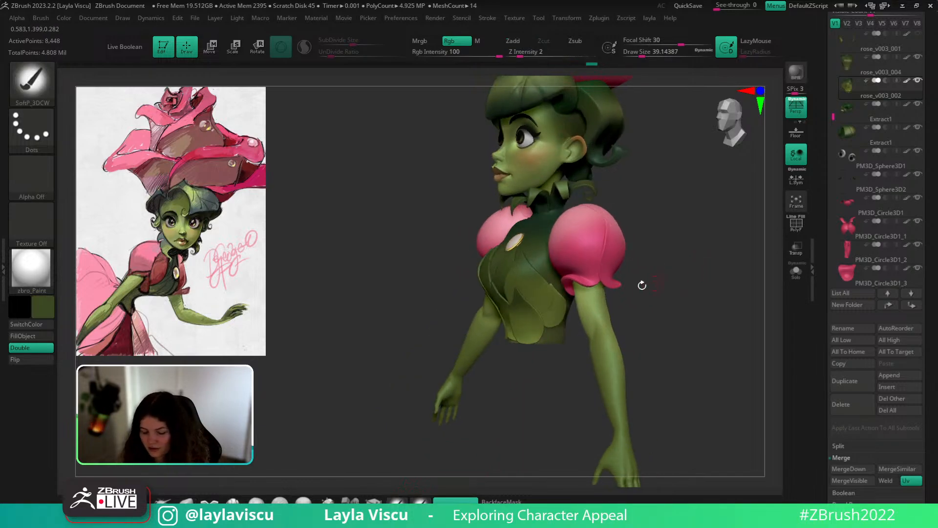
Enlarge the paint brush, isolate the side petals' polygroup and shade their upper ends with the dark green.
right_click_drag(562, 306, 589, 353, "ctrl")
key("s")
left_click_drag(554, 300, 571, 299)
left_click(560, 299, "ctrl+shift")
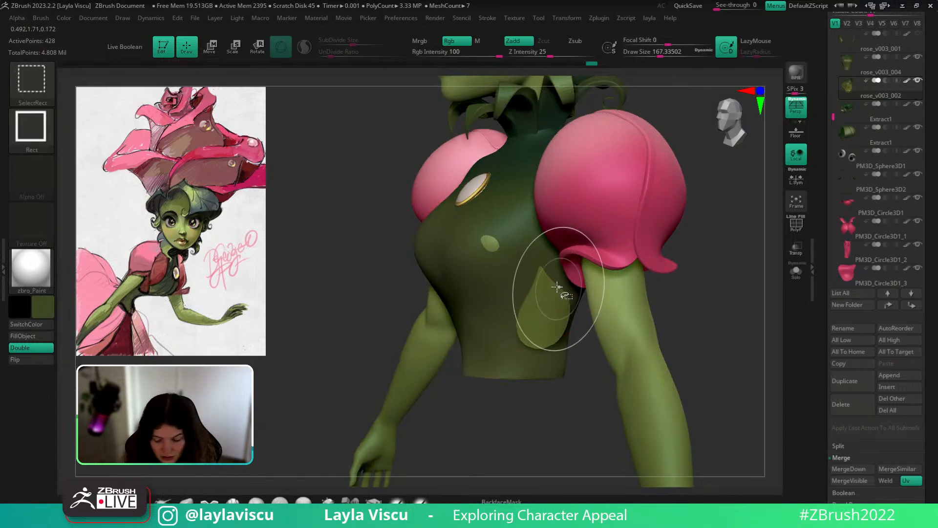
key("ctrl+shift+a")
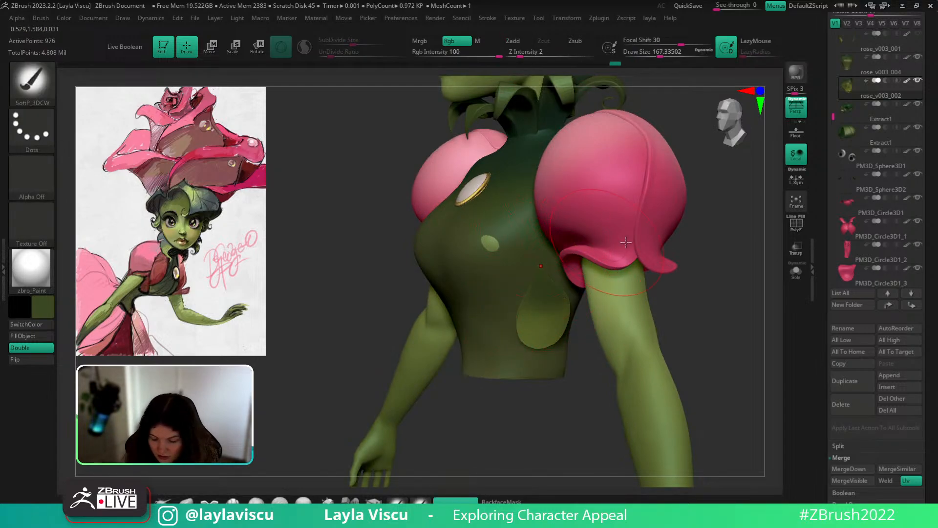
Check the shaded side petals from both sides of the figure and bring back the complete leafy bodice.
left_click(697, 271, "ctrl+shift")
mouse_move(698, 270)
left_mouse_down()
mouse_move(710, 247)
mouse_move(735, 245)
mouse_move(742, 256)
mouse_move(542, 292)
left_mouse_up()
left_click(543, 291, "ctrl+shift")
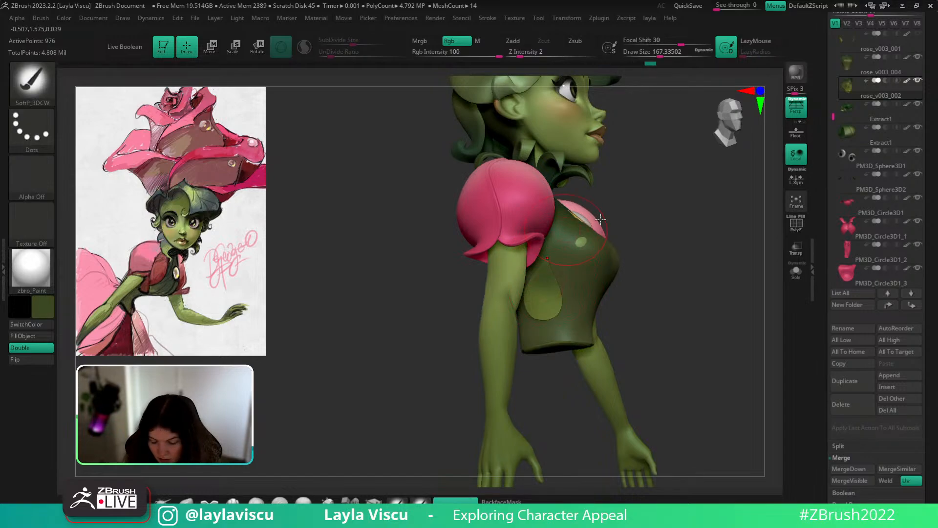
left_click(708, 227, "ctrl+shift")
mouse_move(708, 226)
left_mouse_down()
mouse_move(685, 222)
mouse_move(718, 262)
mouse_move(591, 299)
mouse_move(585, 291)
left_mouse_up()
left_click_drag(722, 245, 566, 302)
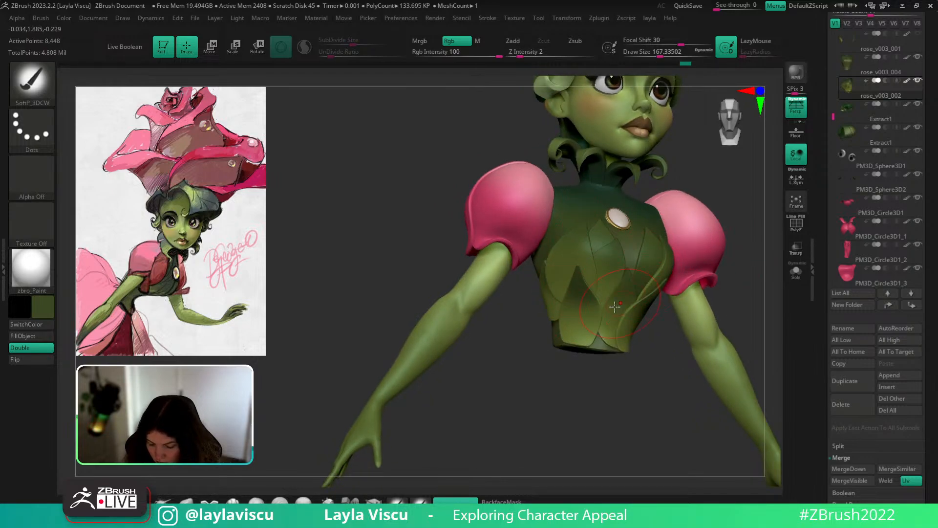
Turn to the figure's back, select the rose_v003_004 bodice subtool and reduce the draw size to about 17.
left_click_drag(721, 228, 678, 271)
left_click_drag(730, 328, 685, 374)
left_click_drag(687, 298, 513, 348)
left_click(875, 74)
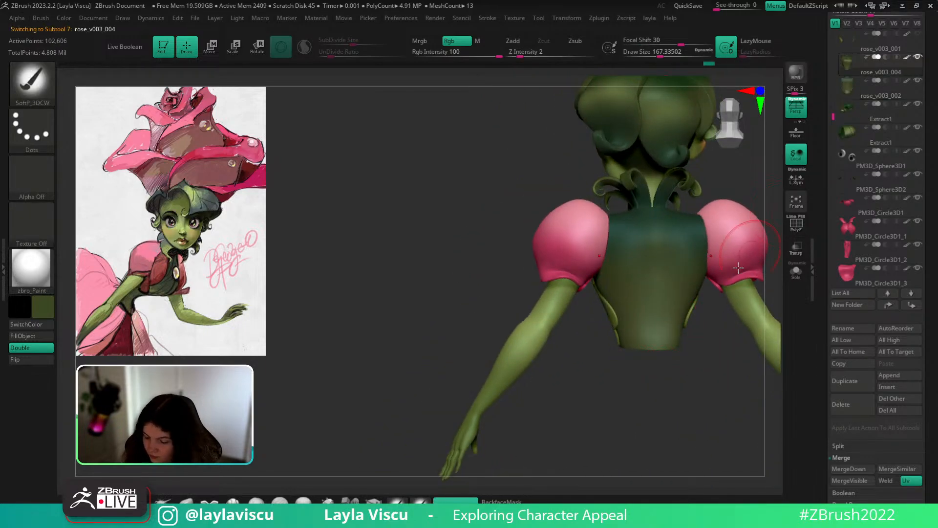
key("s")
left_click_drag(670, 318, 654, 319)
mouse_move(691, 310)
right_mouse_down("ctrl")
mouse_move(695, 352)
mouse_move(705, 343)
right_mouse_up("ctrl")
key("s")
left_click_drag(677, 285, 668, 286)
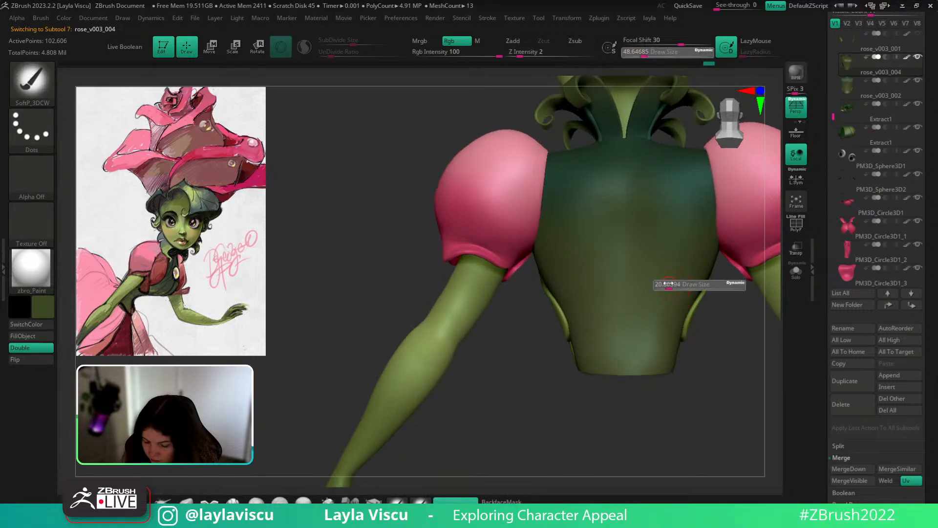
Mask two solid, mirrored teardrop petal shapes on the back of the isolated bodice.
mouse_move(684, 317)
left_mouse_down("ctrl")
mouse_move(678, 267)
mouse_move(661, 261)
mouse_move(652, 313)
mouse_move(685, 282)
left_mouse_up("ctrl")
left_click(796, 273)
key("ctrl+z")
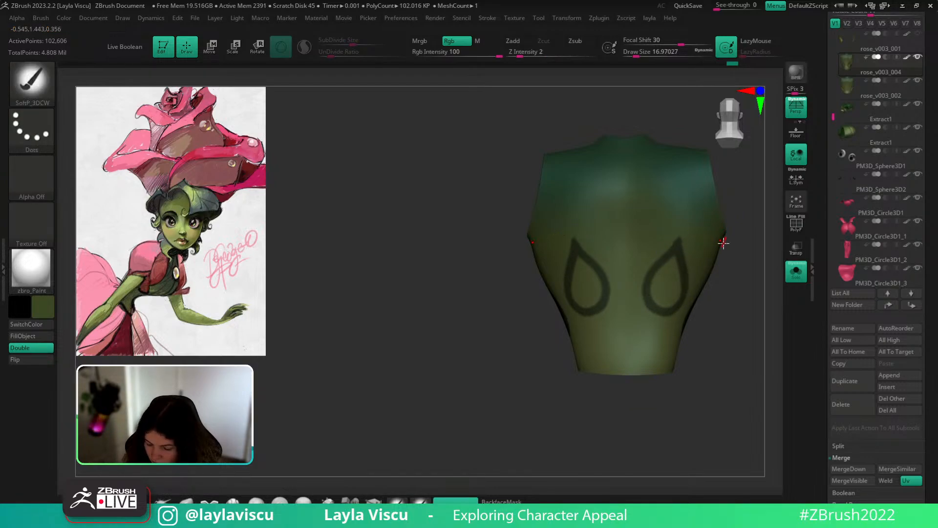
key("space")
left_click(706, 454)
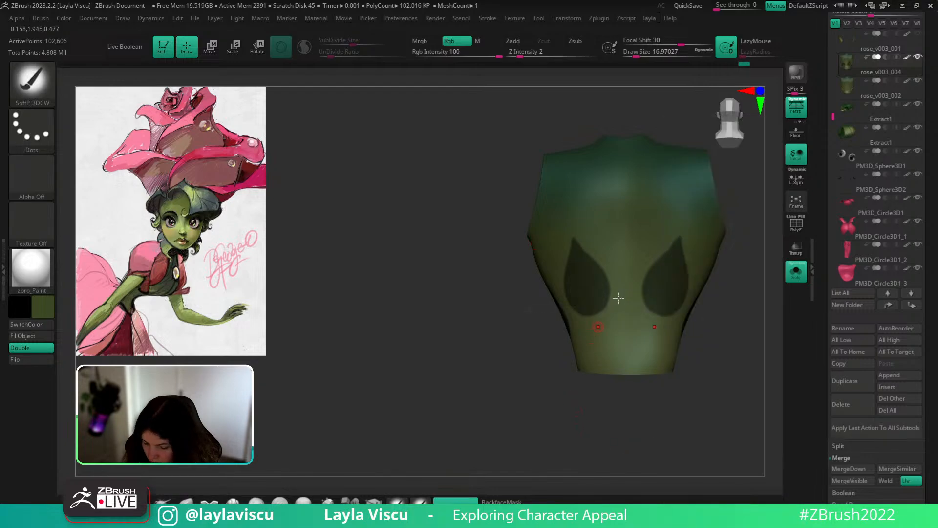
Inspect the masked bodice and duplicate the rose_v003_004 subtool.
left_click_drag(707, 285, 720, 298)
right_click_drag(721, 297, 738, 320, "ctrl")
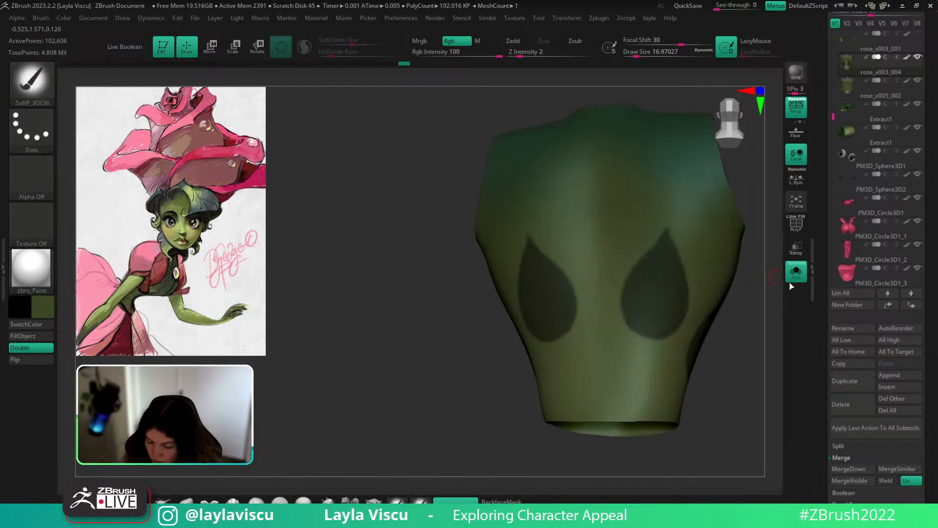
left_click(792, 279)
left_click(794, 278)
left_click_drag(743, 315, 707, 331)
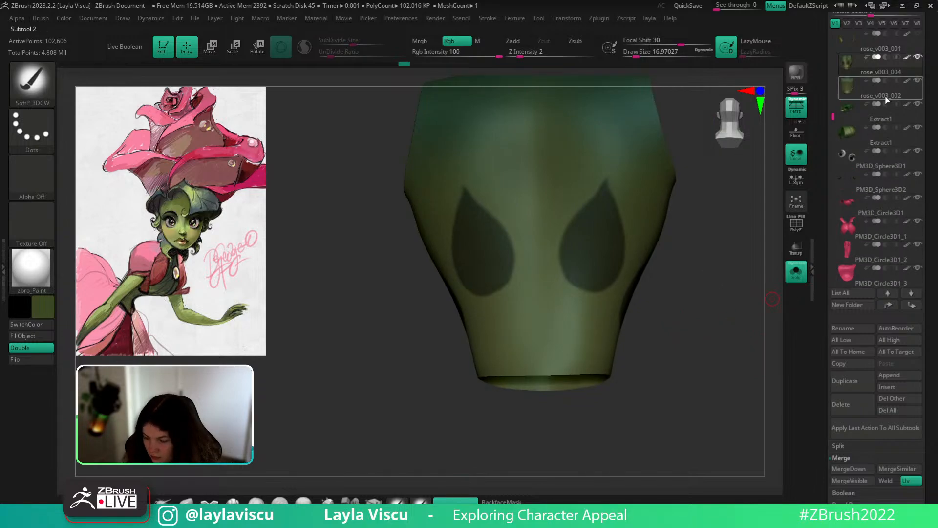
mouse_move(888, 103)
left_click(875, 66)
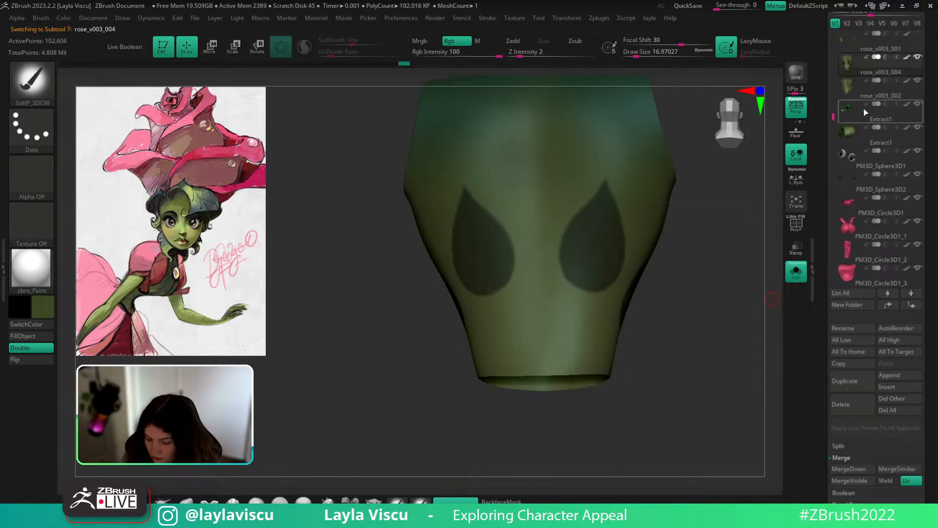
left_click(851, 381)
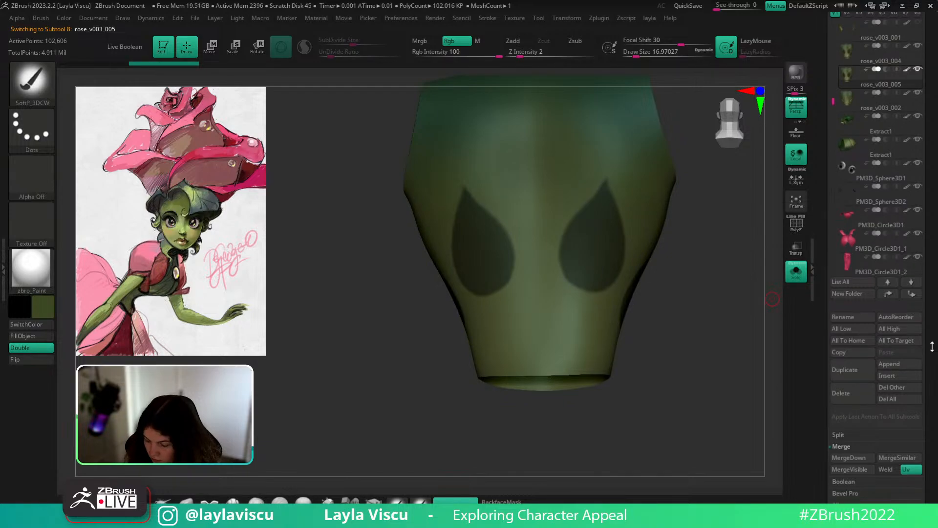
Isolate the petal-shaped regions on the duplicate, delete its hidden geometry and display the polyframe.
scroll(856, 372, "down", 5)
left_click(856, 345)
left_click(623, 251, "ctrl+shift")
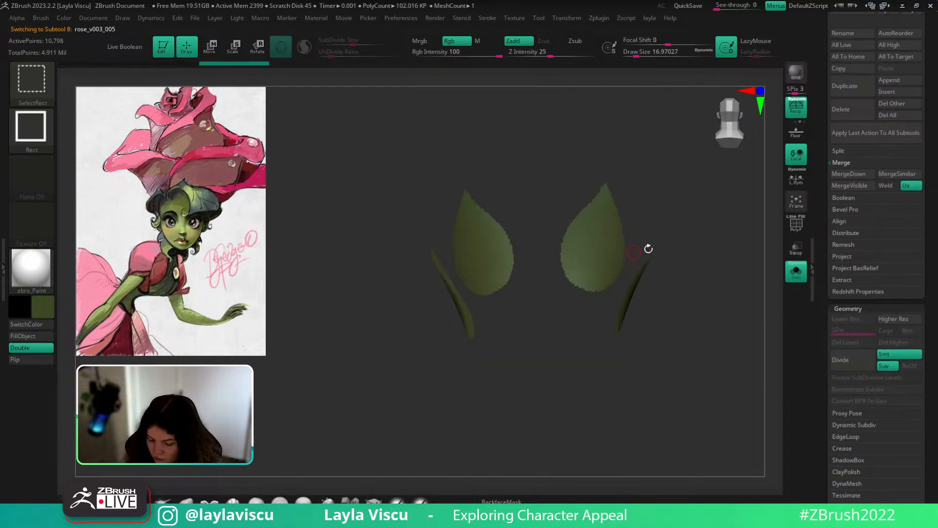
key("1")
left_click(685, 156)
key("shift+f")
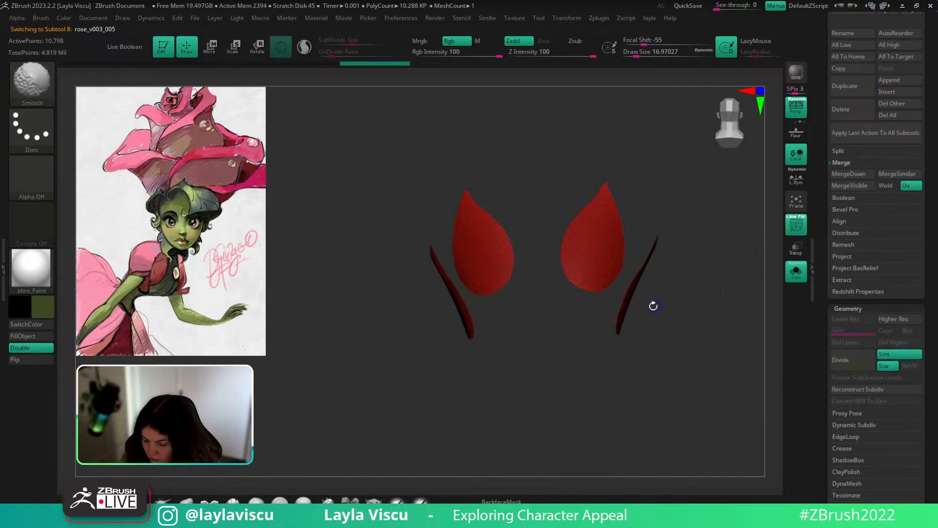
Separate the pieces with Auto Groups, keep only the two teardrop petals and polish their edges by groups.
key("1")
left_click(655, 180)
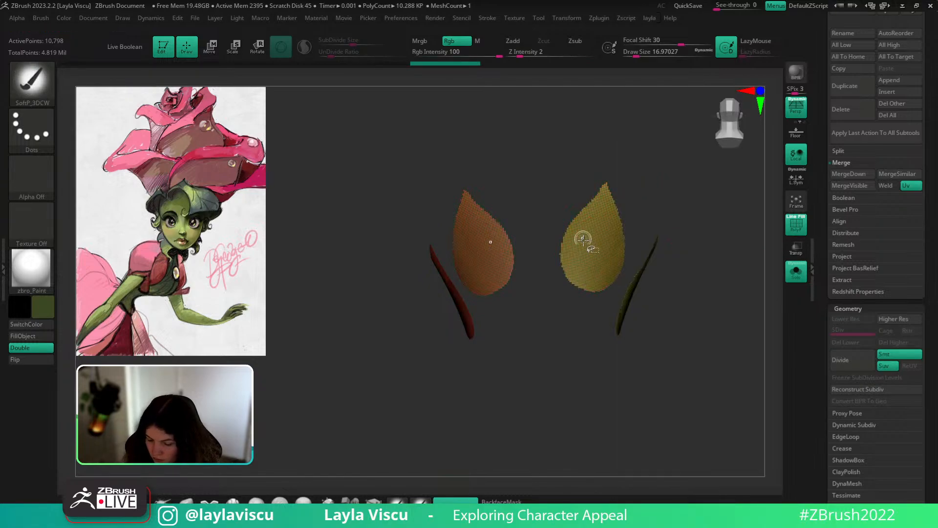
left_click(586, 243, "ctrl+shift")
left_click(585, 245, "ctrl+shift")
left_click(501, 235, "ctrl+shift")
left_click_drag(570, 212, 630, 191, "ctrl+shift")
key("1")
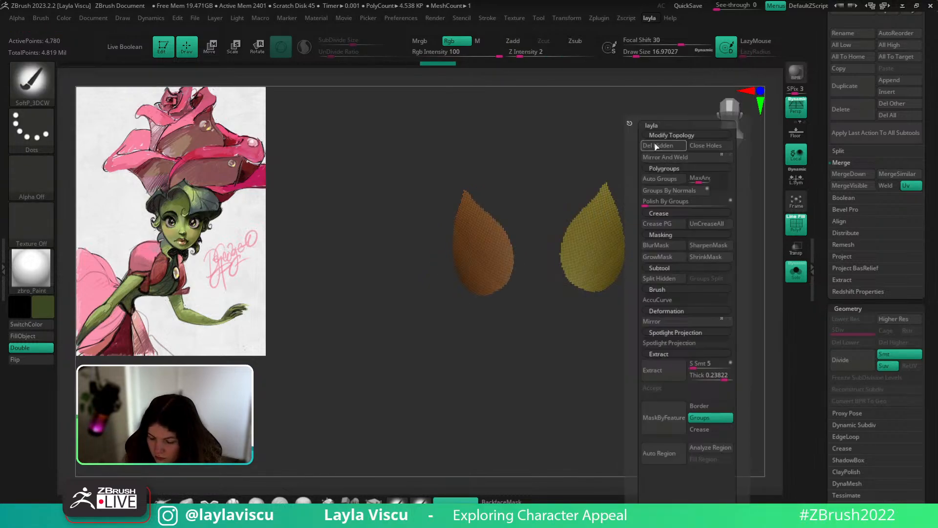
left_click(697, 201)
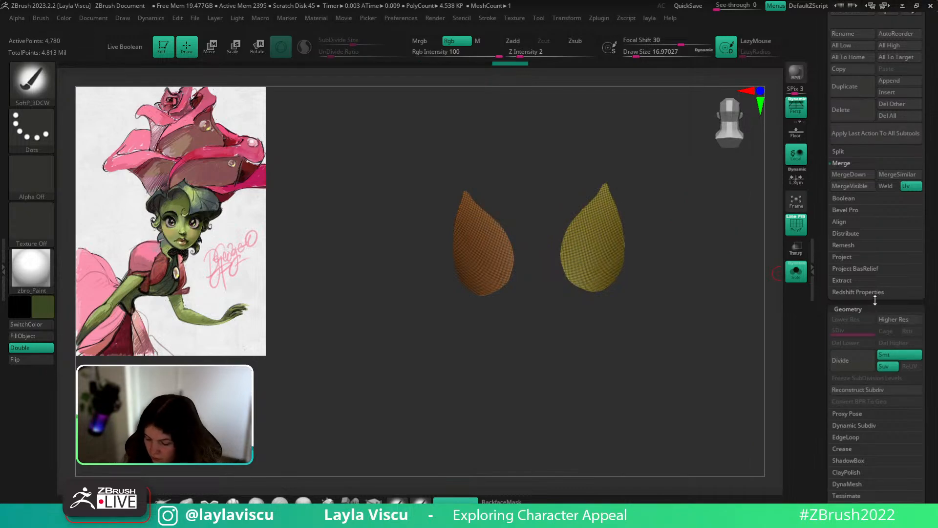
ZRemesh the petals at a target polygon count of 0.74673 and draw lengthwise ZRemesher guide curves on one petal.
left_click_drag(869, 307, 869, 190)
left_click(848, 406)
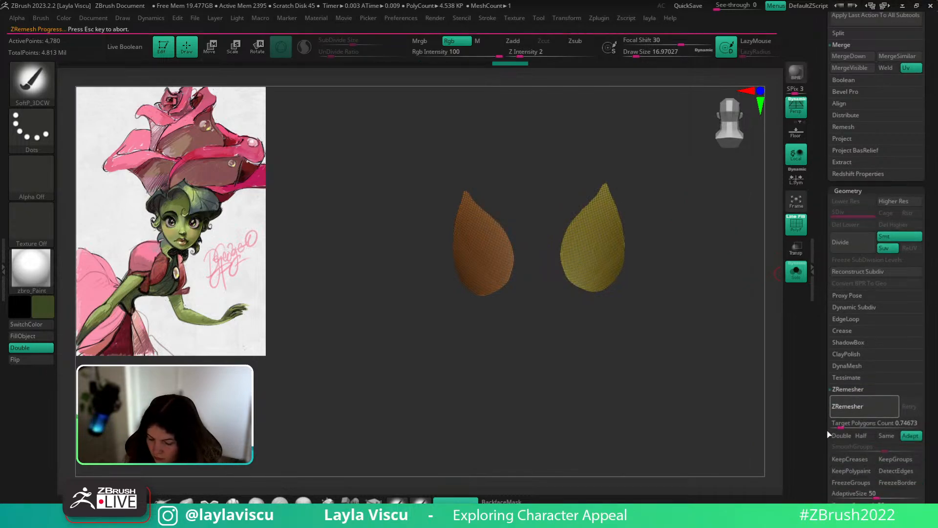
key("b")
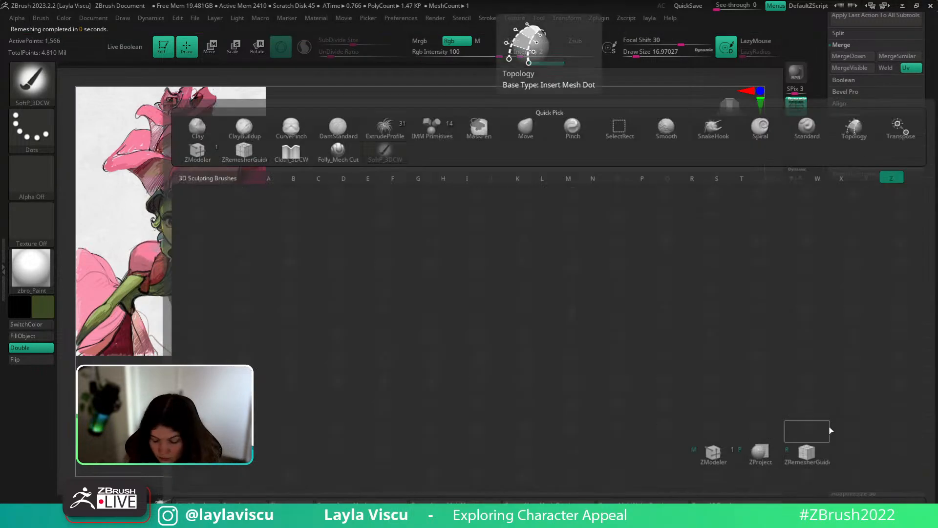
left_click(796, 446)
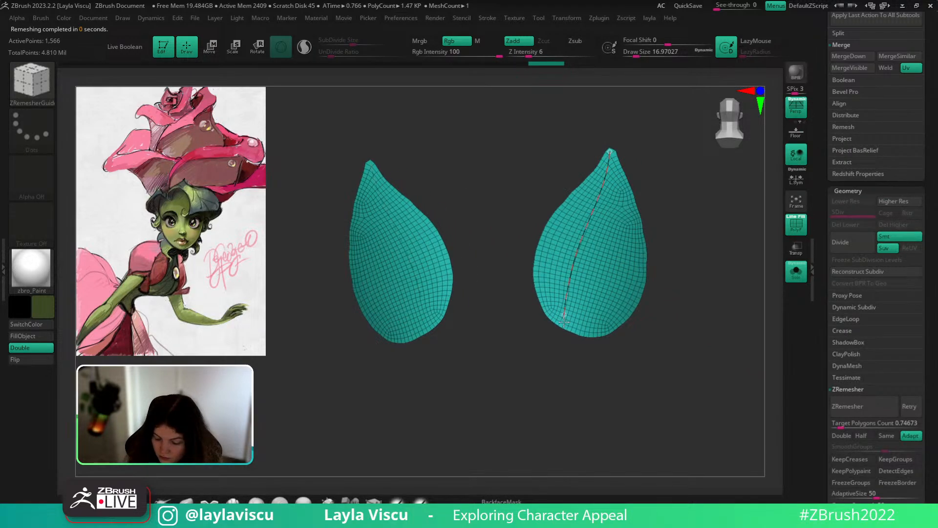
left_click_drag(564, 322, 594, 318)
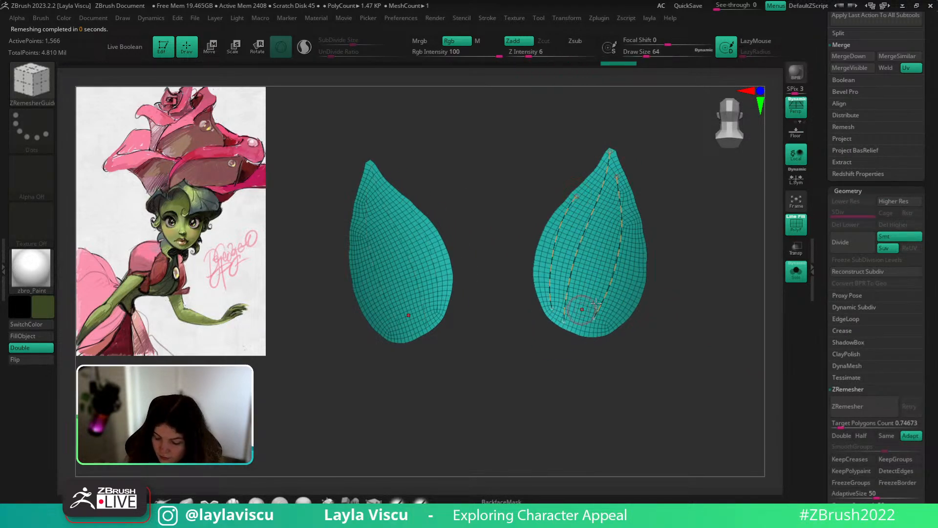
Remesh the petals along the guides with the target polygon count lowered to 0.31117.
left_click(848, 406)
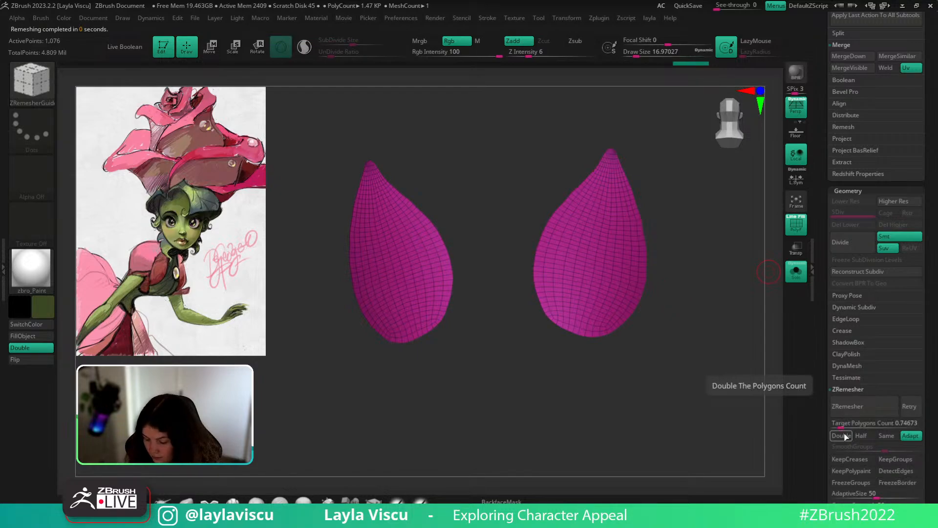
key("ctrl+z")
left_click_drag(841, 427, 837, 426)
left_click(848, 409)
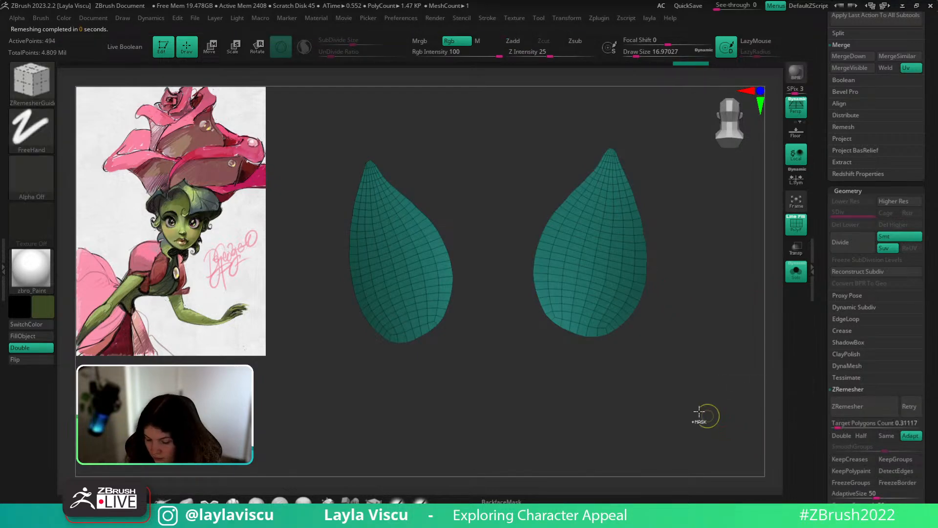
right_click_drag(699, 411, 658, 332, "ctrl")
key("shift+f")
right_click_drag(582, 204, 603, 270, "ctrl")
key("shift+f")
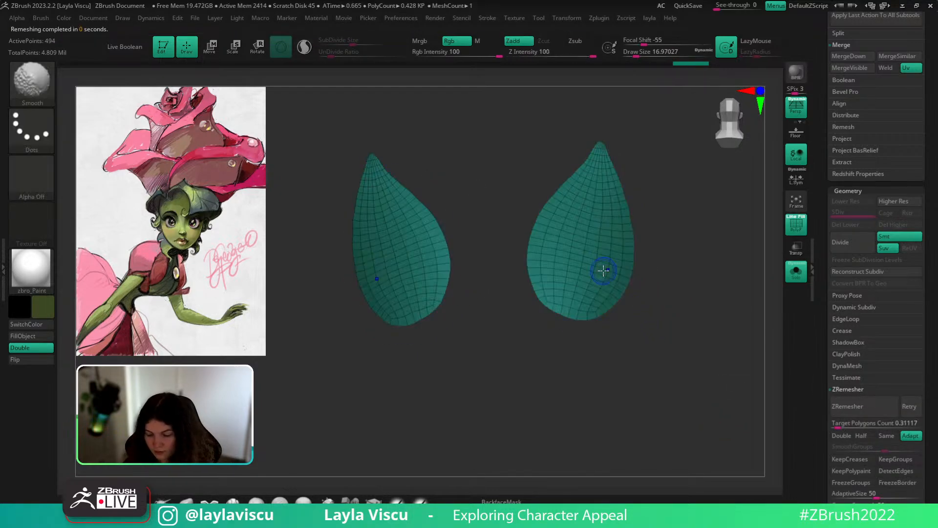
Sharpen the two petals' tips using the Pinch brush at a draw size of about 35.
key("b")
key("p")
key("i")
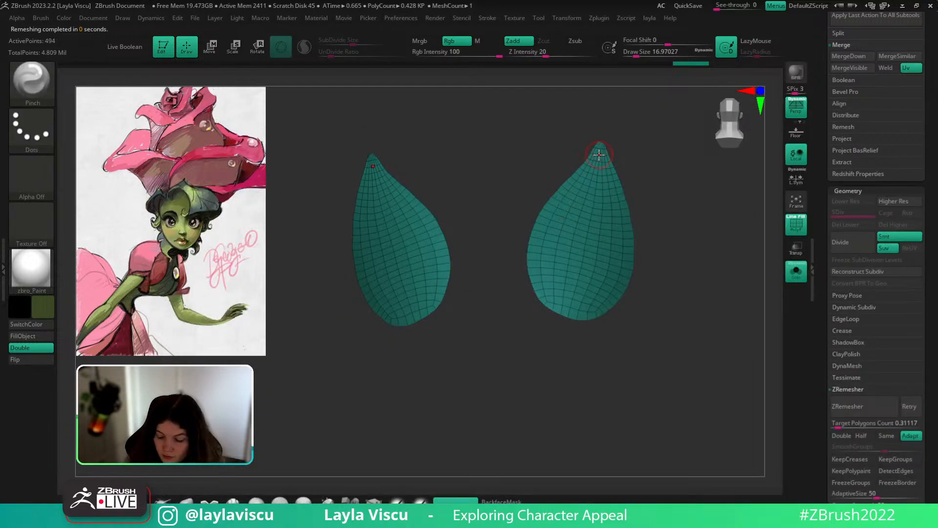
key("s")
left_click_drag(599, 155, 608, 128)
key("shift+f")
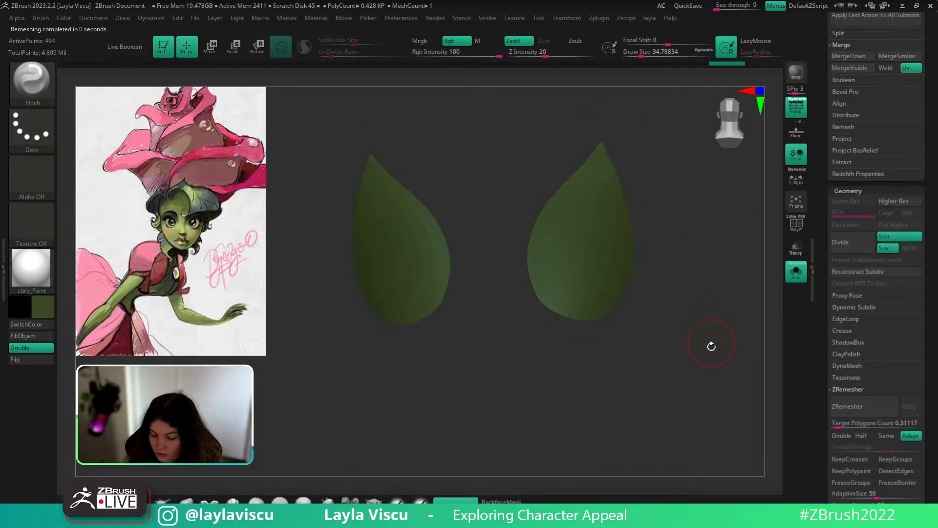
Bring back the full figure and choose the Move brush with a draw size of about 245.
right_click_drag(710, 345, 716, 278, "ctrl")
left_click(793, 273)
left_click_drag(730, 355, 731, 354)
key("shift+f")
key("shift+f")
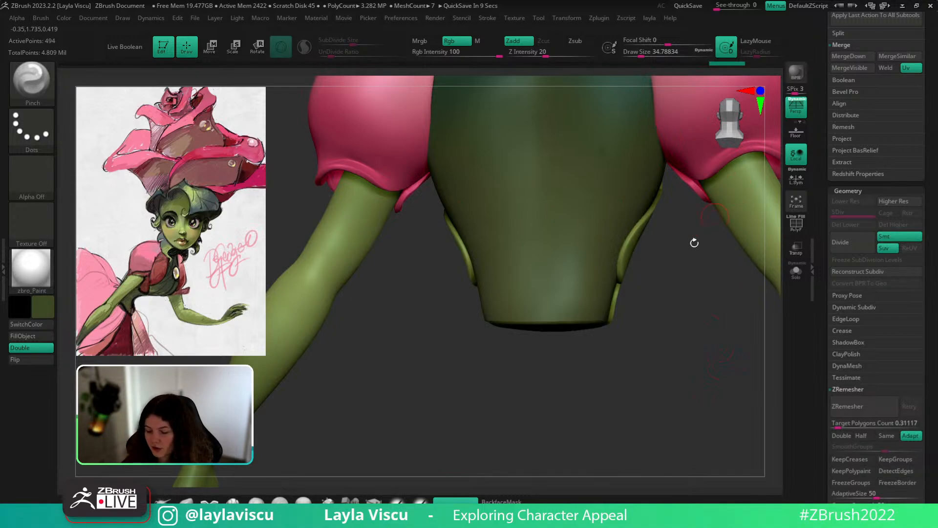
key("s")
left_click_drag(580, 207, 608, 206)
left_click(209, 499)
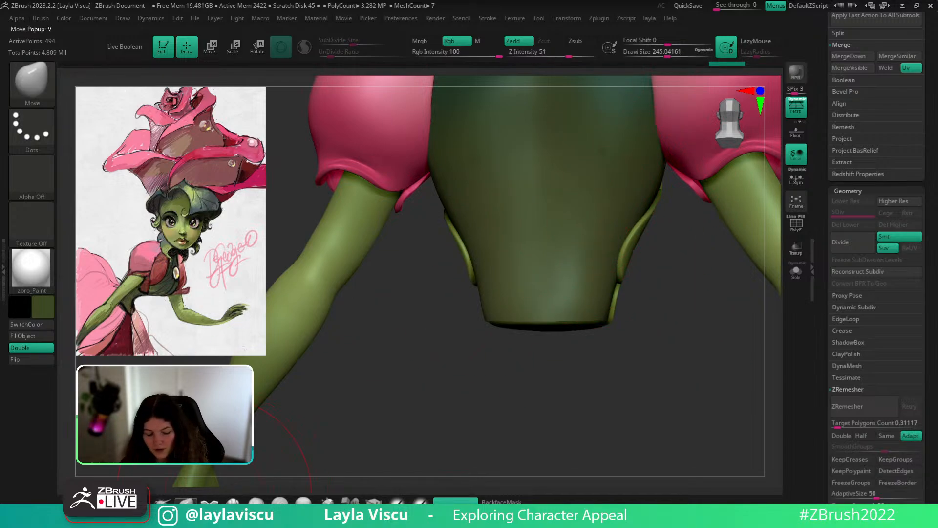
Reshape the lower and inner edges of the back petals with the Move brush at a draw size of about 68.
left_click_drag(662, 446, 641, 523, "alt")
key("s")
left_click_drag(568, 289, 580, 252)
left_click(570, 299, "ctrl")
left_click_drag(641, 350, 644, 386, "shift")
mouse_move(582, 381)
right_mouse_down("ctrl")
mouse_move(563, 341)
mouse_move(558, 289)
right_mouse_up("ctrl")
mouse_move(557, 282)
right_mouse_down("ctrl")
mouse_move(578, 310)
mouse_move(581, 361)
right_mouse_up("ctrl")
key("s")
left_click_drag(556, 287, 543, 294)
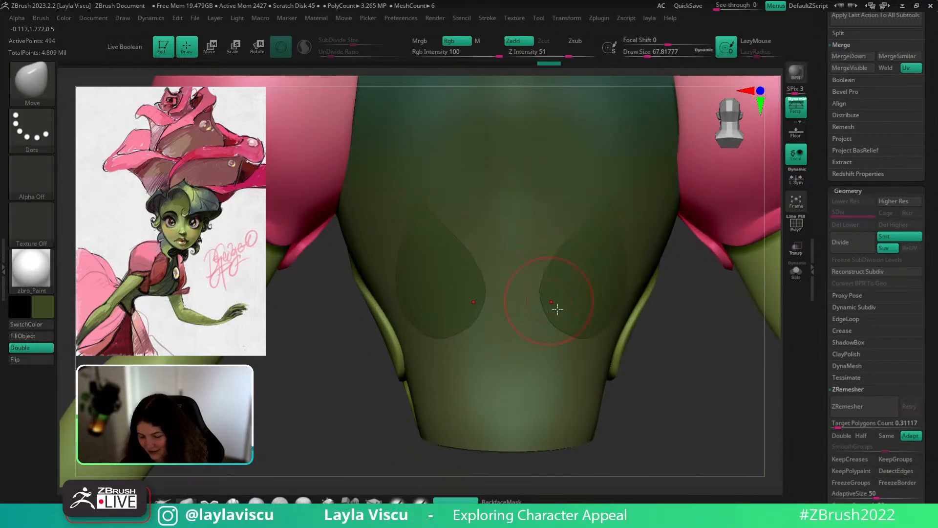
mouse_move(564, 327)
left_mouse_down()
mouse_move(561, 334)
mouse_move(547, 311)
left_mouse_up()
left_click_drag(674, 358, 652, 358)
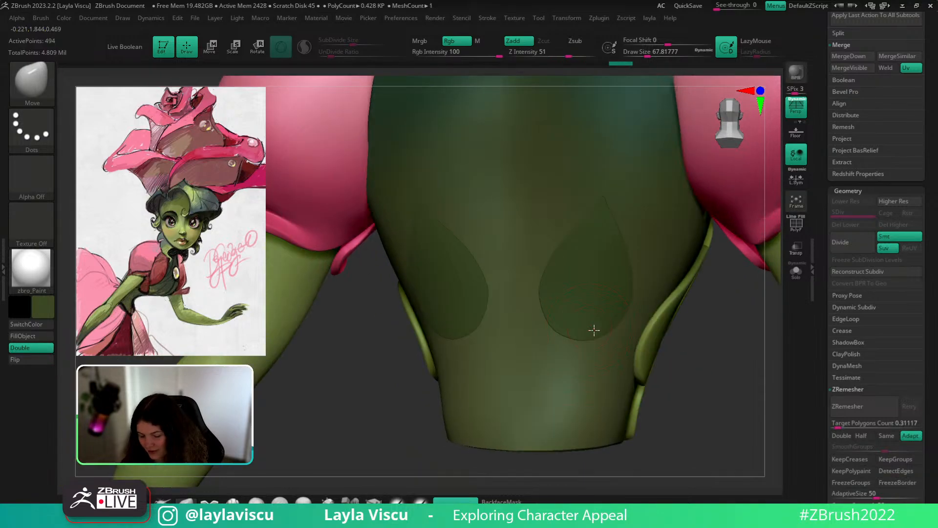
left_click_drag(592, 329, 549, 316)
left_click_drag(690, 378, 652, 348)
left_click_drag(607, 333, 566, 333)
left_click_drag(724, 389, 724, 417, "shift")
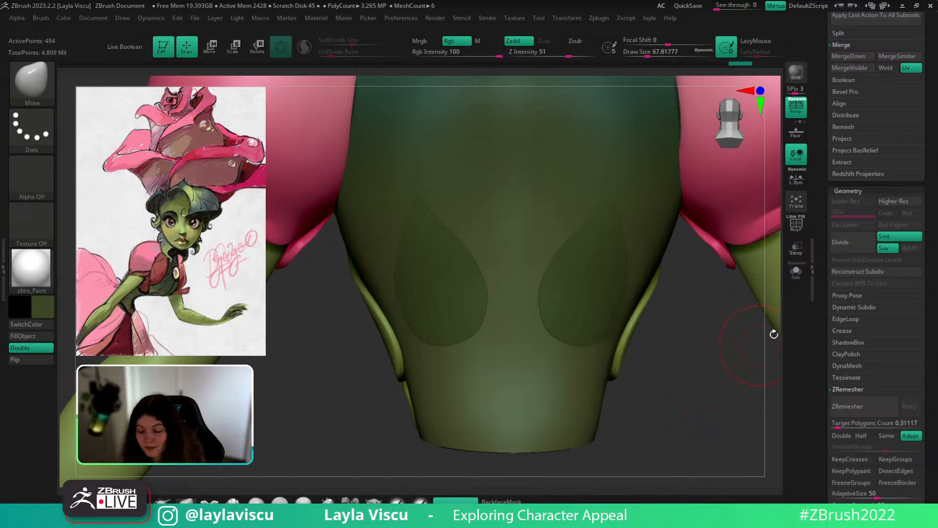
Isolate the back petals and add one border loop around each with GroupsLoops.
left_click(796, 271)
left_click_drag(731, 335, 712, 338)
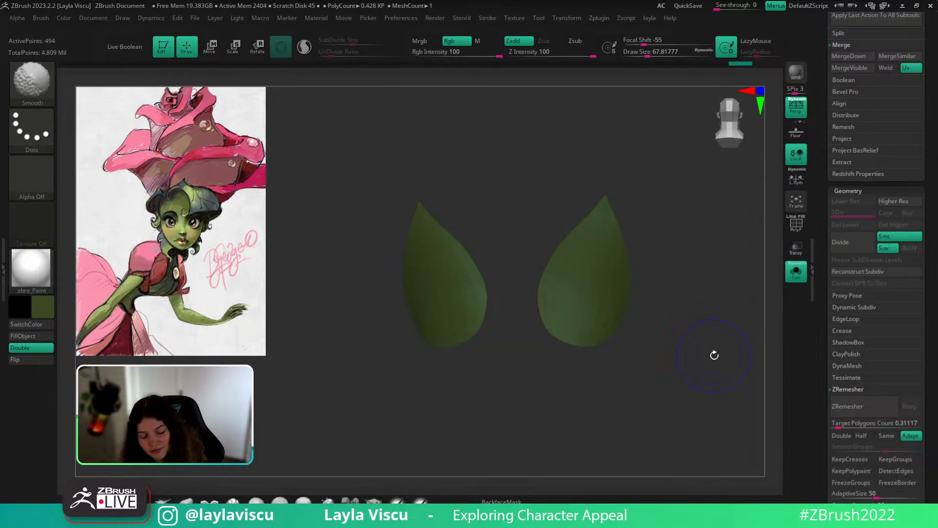
key("shift+f")
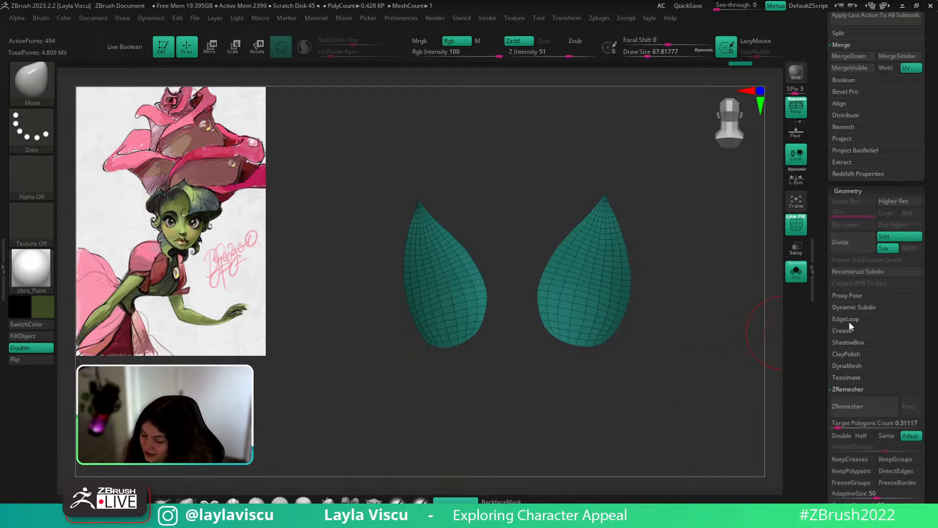
left_click(848, 320)
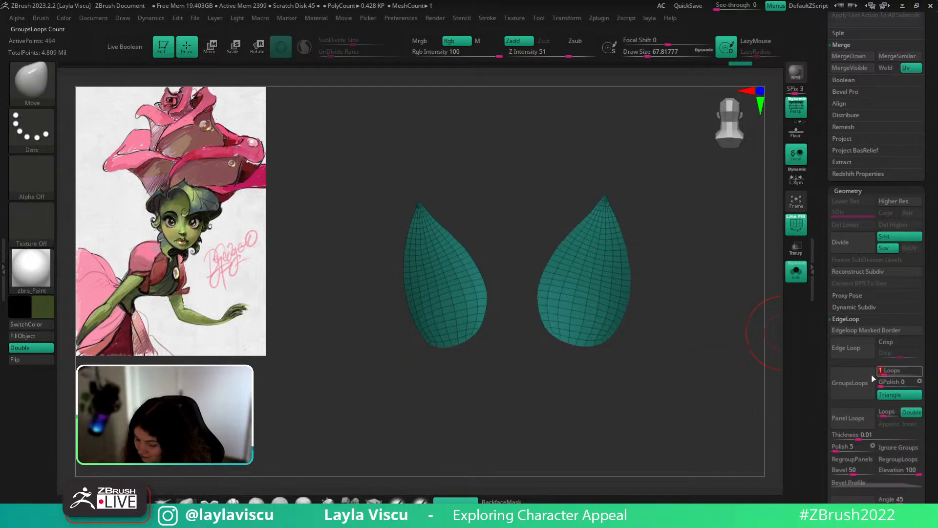
left_click(850, 383)
key("shift+f")
key("shift+f")
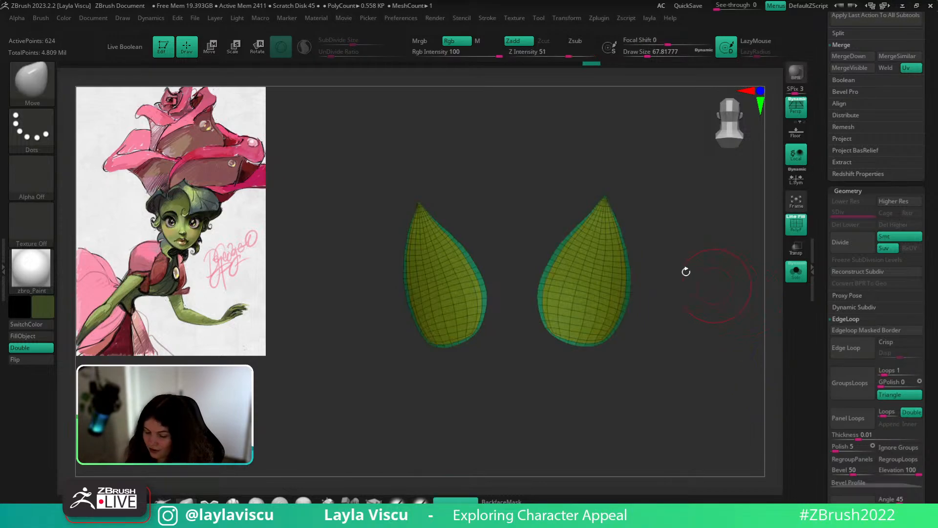
Reduce the draw size to about 27, bring back the full figure and give the back petals a lighter olive green.
right_click_drag(612, 209, 641, 231, "ctrl")
key("s")
left_click(604, 219)
key("shift+f")
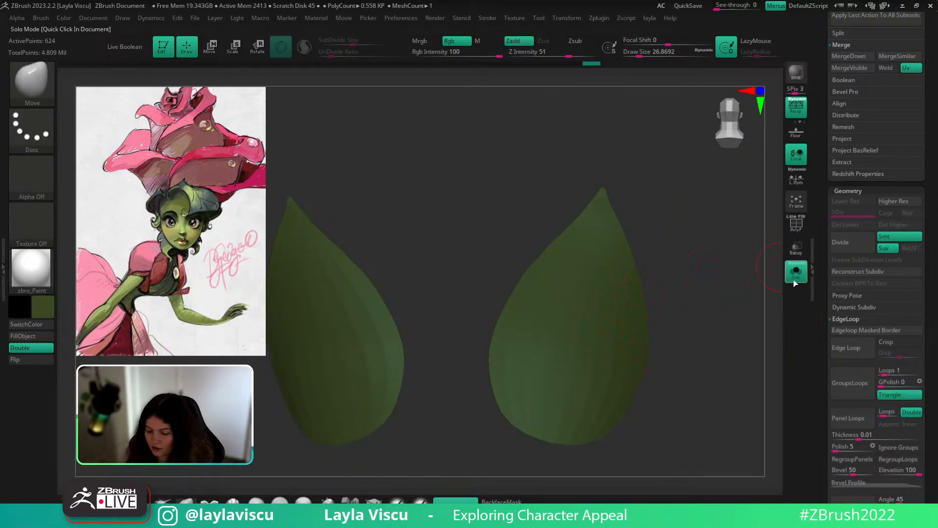
left_click(795, 278)
right_click_drag(670, 300, 696, 441, "ctrl")
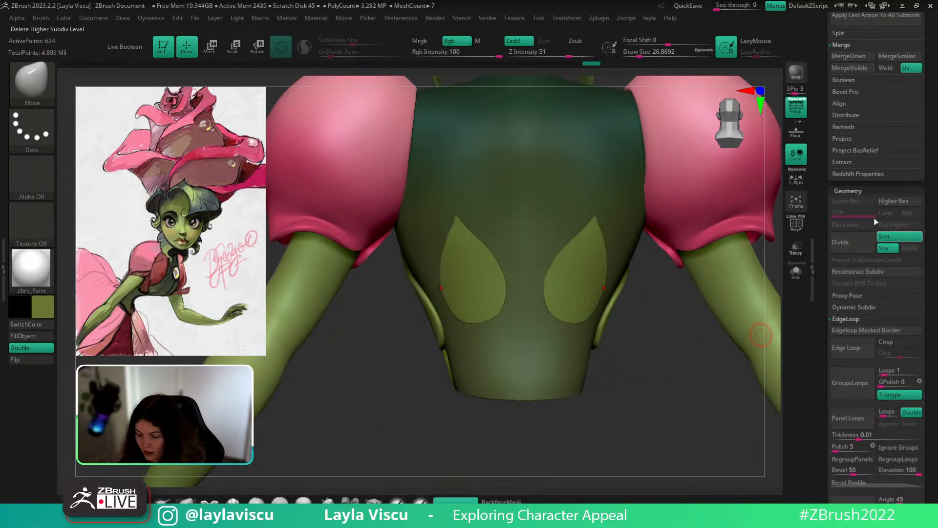
Switch to the Move gizmo and place it on the centre of one of the back petals.
scroll(860, 307, "up", 10)
left_click_drag(860, 307, 860, 171)
key("shift+f")
right_click_drag(666, 350, 619, 334)
key("shift+f")
key("w")
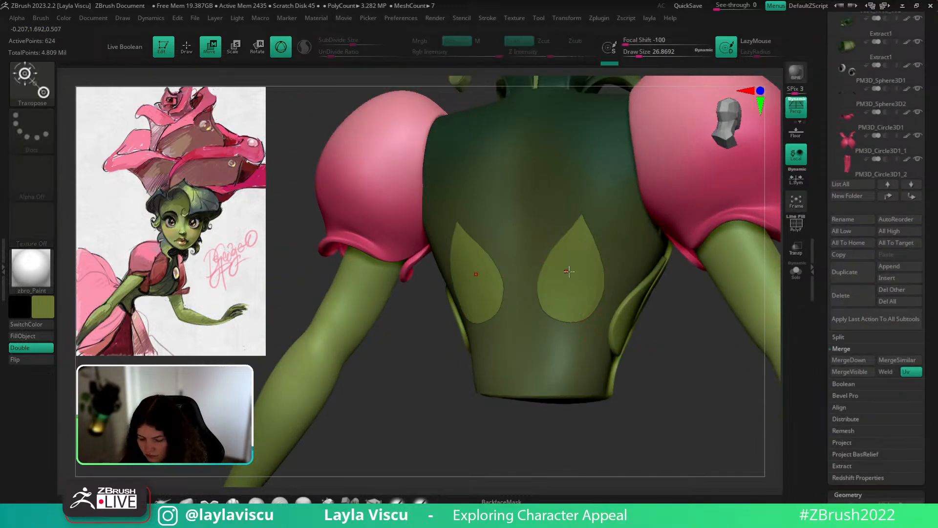
left_click(570, 279, "alt")
left_click(556, 201, "alt")
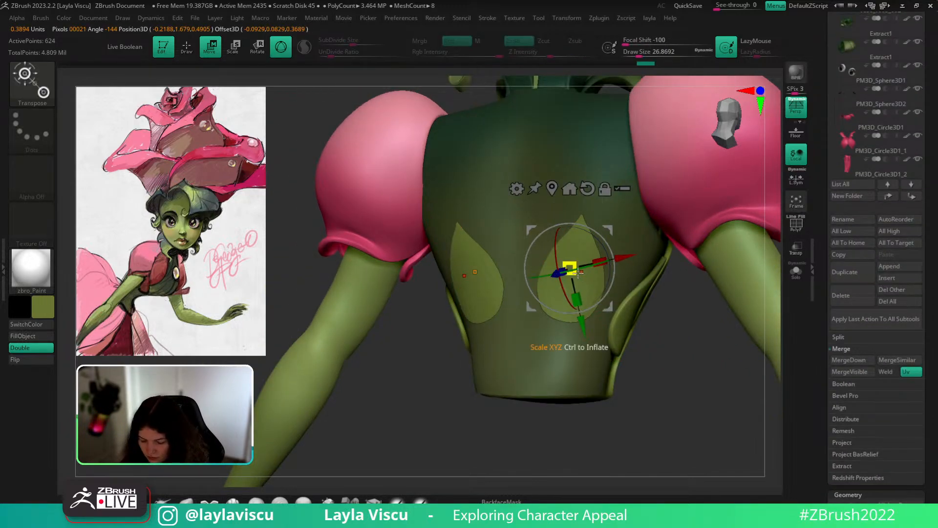
Turn on local symmetry and scale both back petals up slightly with the gizmo.
left_click_drag(571, 268, 582, 269)
key("ctrl+z")
left_click(796, 177)
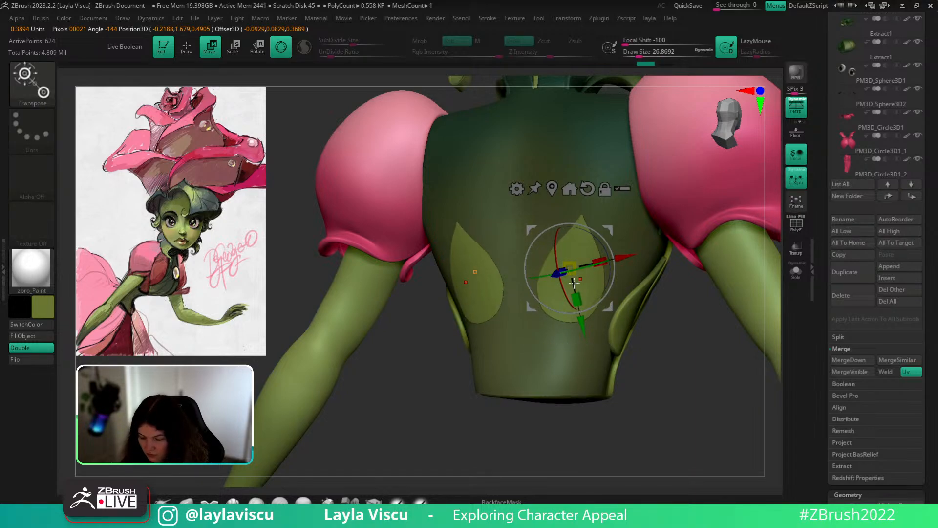
left_click_drag(569, 269, 588, 278)
left_click_drag(686, 347, 327, 459, "shift")
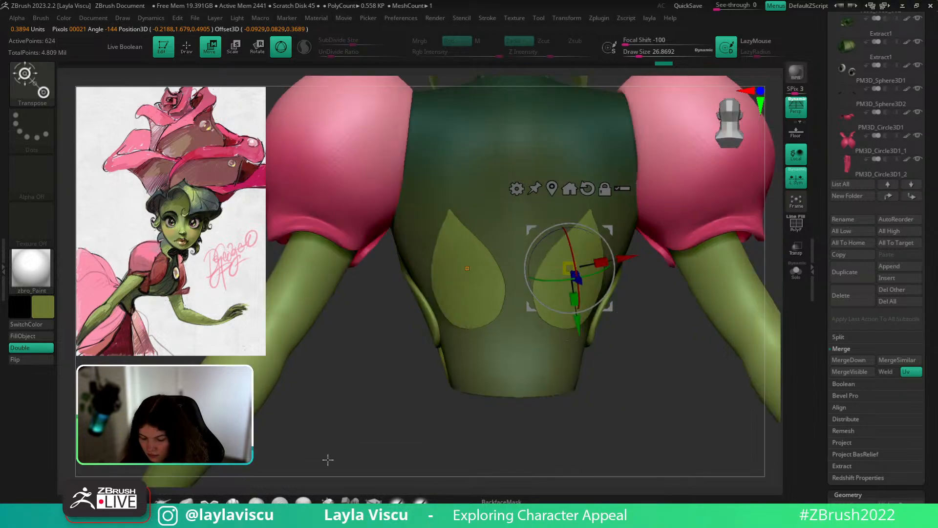
key("q")
right_click_drag(518, 362, 519, 299, "ctrl")
left_click_drag(574, 389, 519, 384)
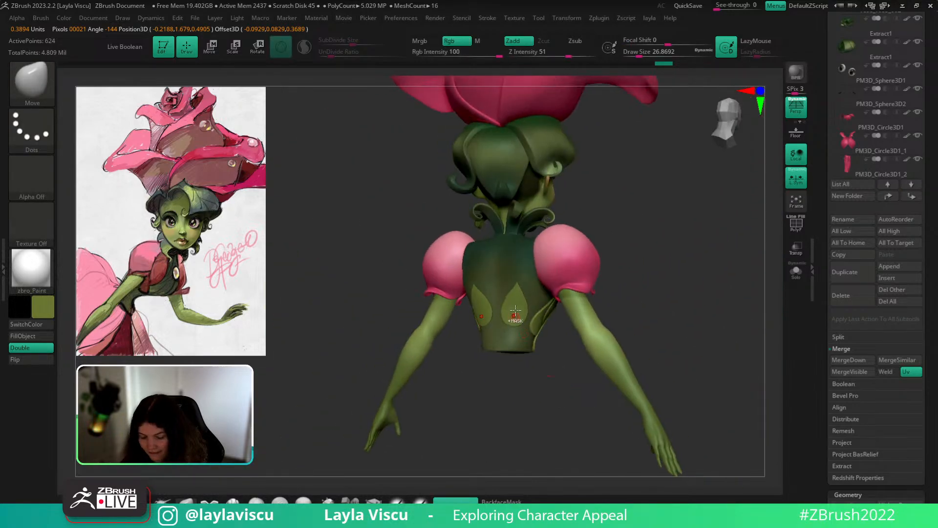
Shade the upper part of the back petals darker olive green with the SoftP_3DCW brush at a draw size of about 192.
right_click_drag(515, 318, 523, 372, "ctrl")
key("s")
left_click_drag(521, 315, 531, 319)
left_click_drag(585, 375, 442, 355)
left_click_drag(344, 276, 503, 377, "shift")
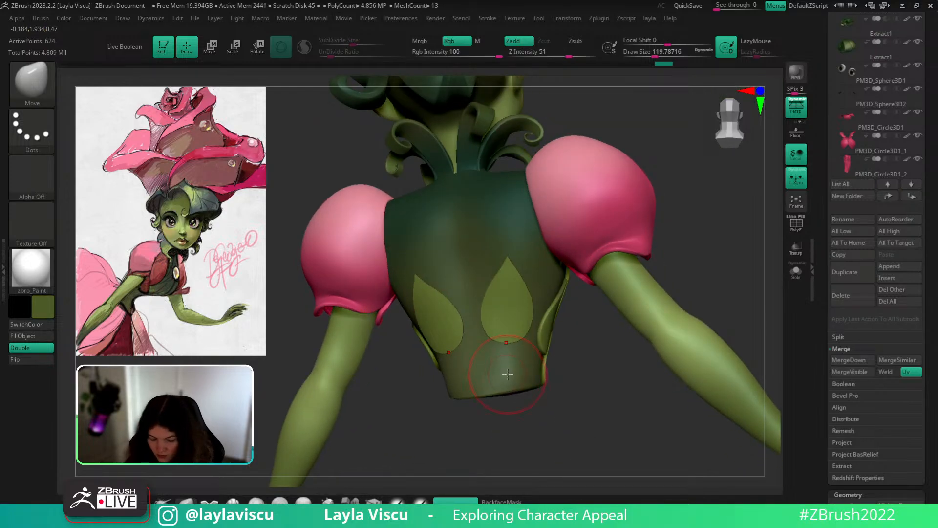
left_click(420, 502)
key("s")
left_click_drag(523, 285, 531, 287)
mouse_move(507, 250)
left_mouse_down()
mouse_move(494, 290)
mouse_move(527, 294)
left_mouse_up()
Assign one polygroup to the back petals and extrude them outward with ZModeler to give them thickness.
left_click_drag(601, 346, 635, 399, "shift")
key("shift+f")
left_click_drag(873, 492, 872, 269)
left_click(861, 401)
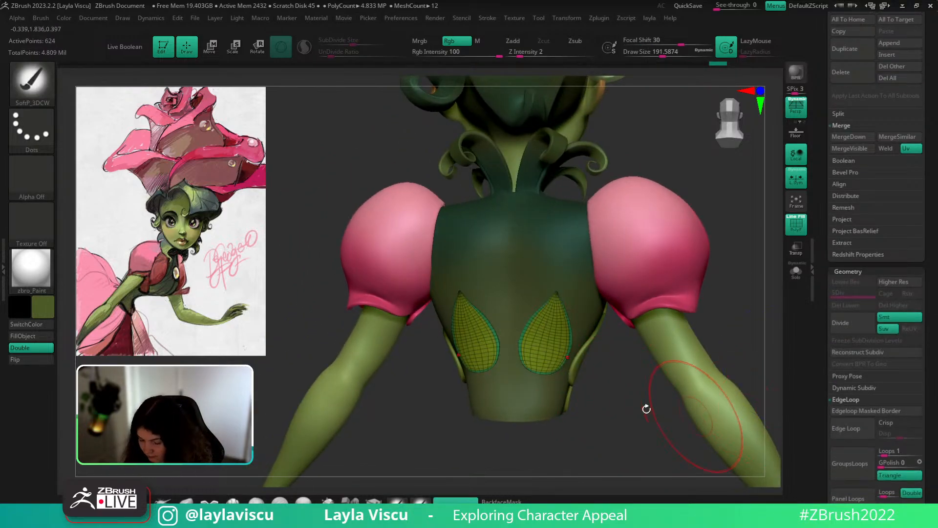
left_click(372, 502)
right_click_drag(541, 338, 548, 360, "ctrl")
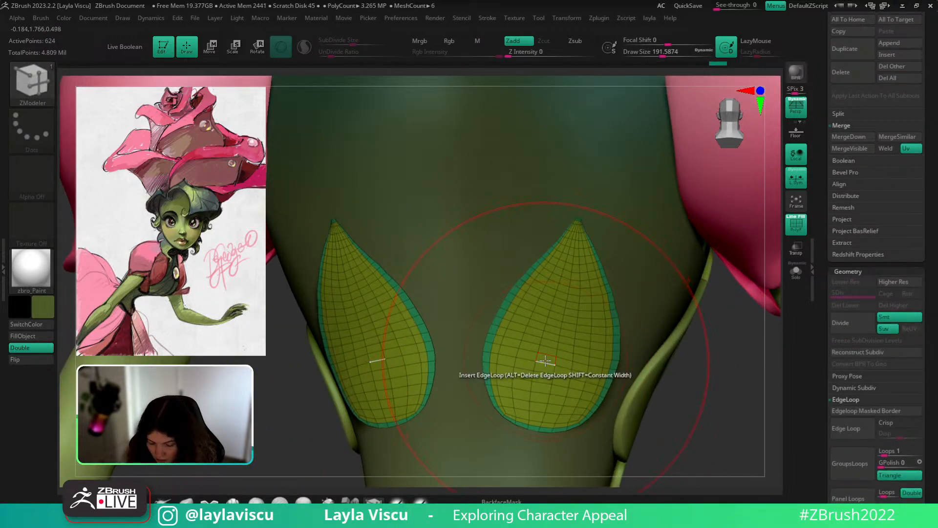
key("ctrl+w")
left_click_drag(545, 358, 548, 363)
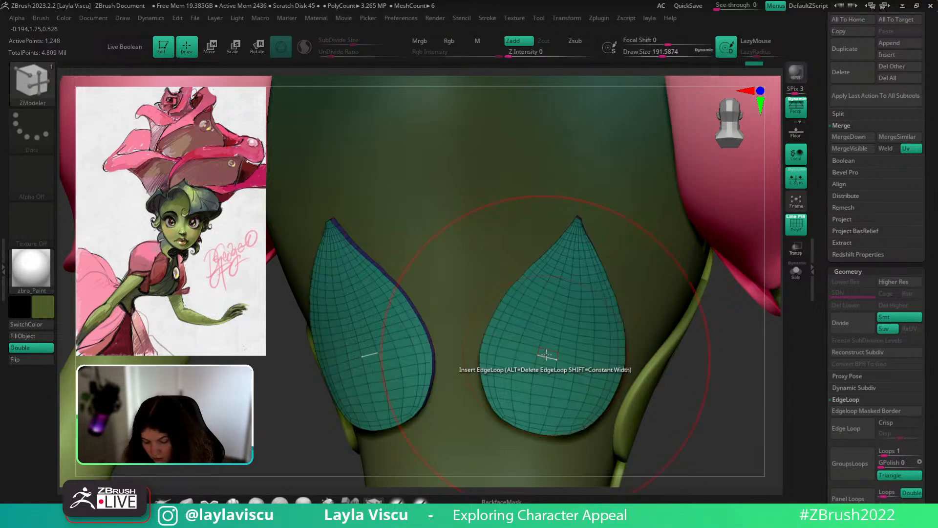
Insert an edge loop along the side rim of the thickened back petals.
right_click_drag(675, 336, 622, 325)
left_click(565, 317)
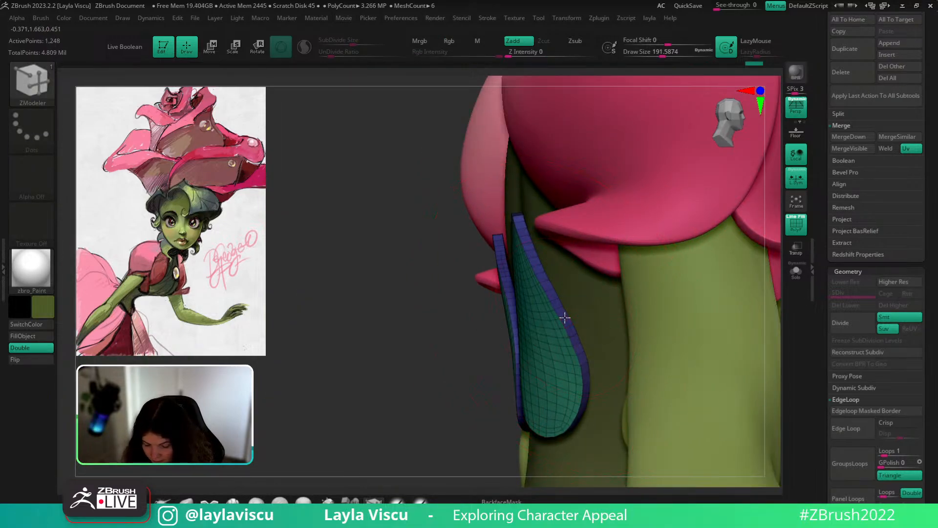
right_click_drag(567, 313, 556, 264, "ctrl")
Merge the back petals in subtool rose_v003_005 down into the bodice subtool rose_v003_002.
left_click_drag(933, 158, 920, 265)
left_click(889, 182)
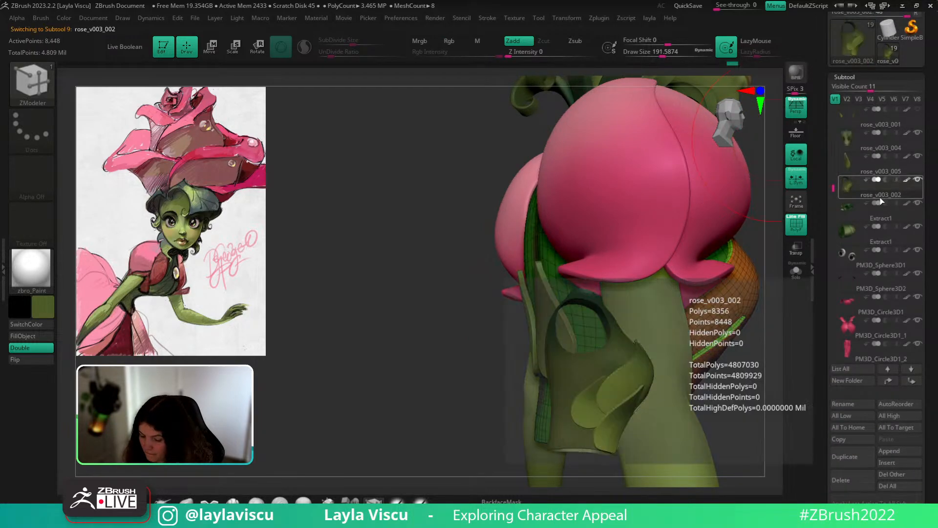
left_click(889, 175)
scroll(880, 245, "down", 5)
left_click(850, 377)
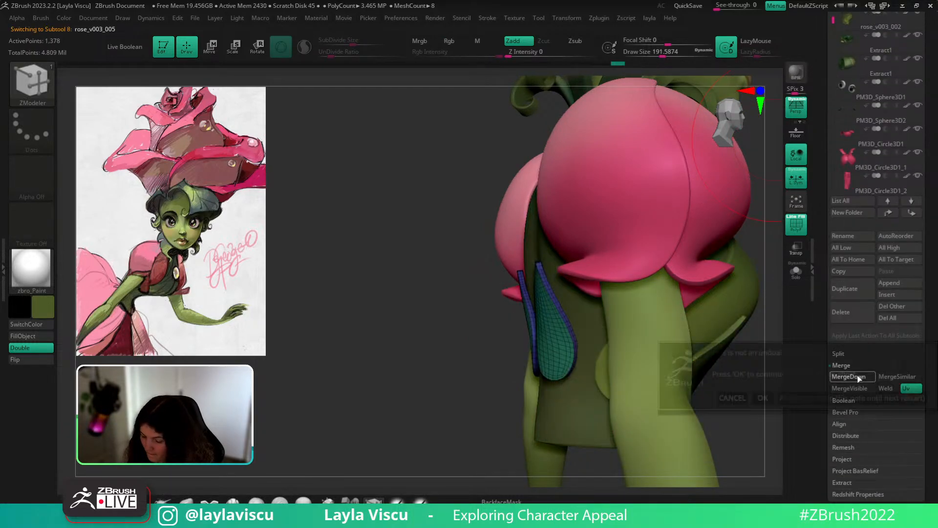
left_click(766, 398)
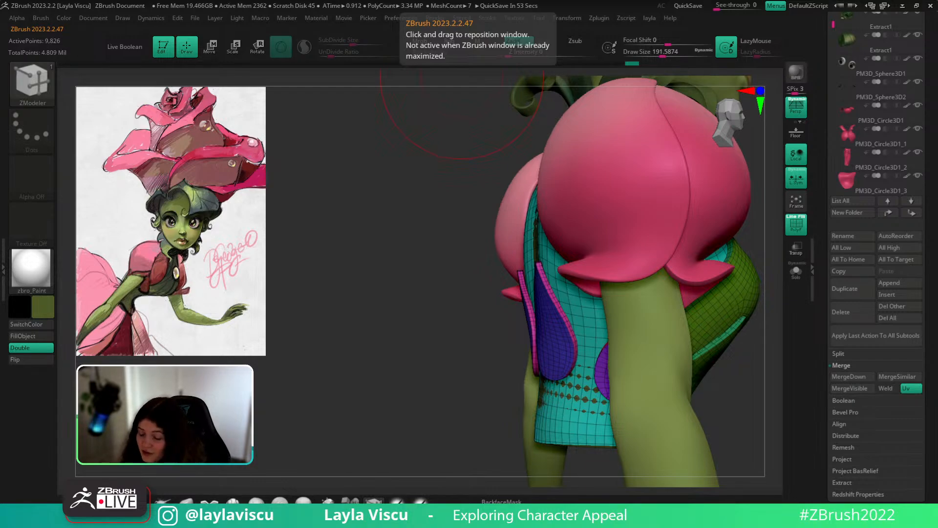
Choose the Move brush and isolate the merged bodice with its wireframe hidden.
mouse_move(733, 409)
left_mouse_down()
mouse_move(757, 391)
mouse_move(781, 389)
left_mouse_up()
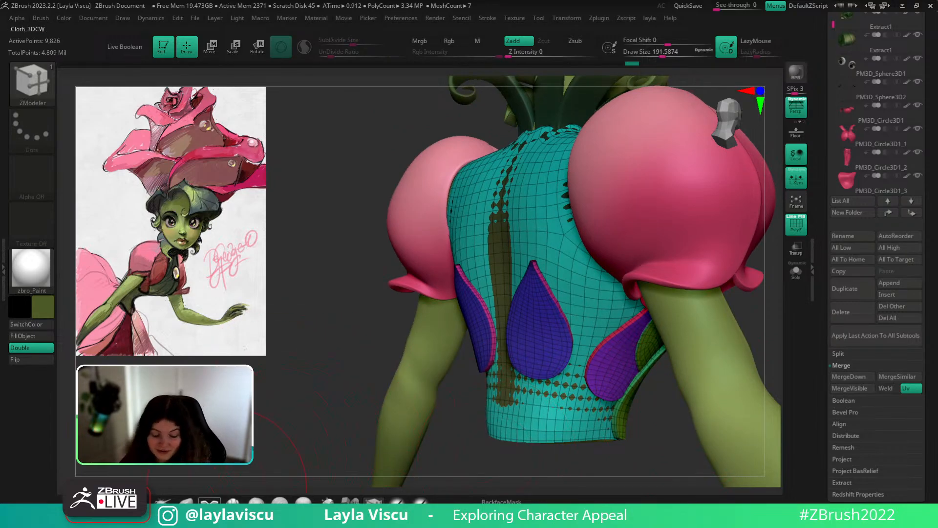
left_click(187, 502)
key("shift+f")
key("shift+f")
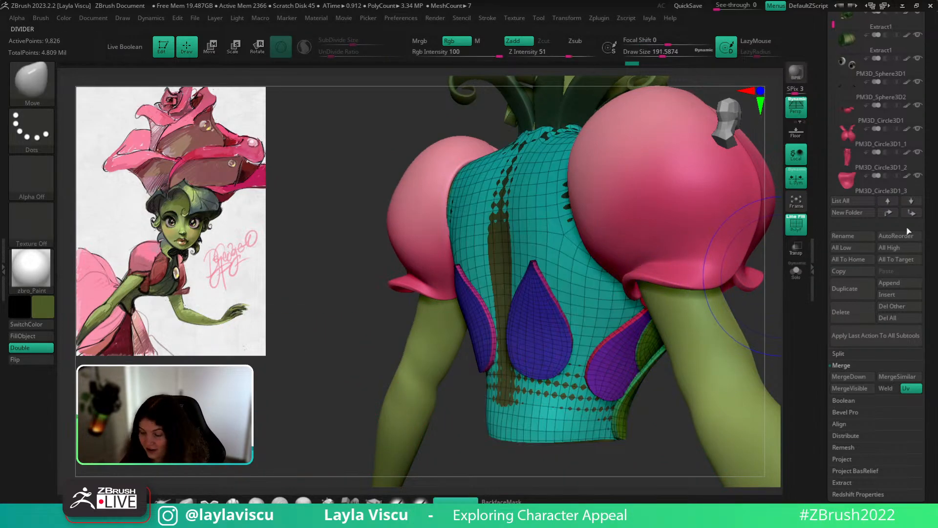
scroll(936, 249, "up", 5)
scroll(936, 249, "up", 1)
mouse_move(898, 134)
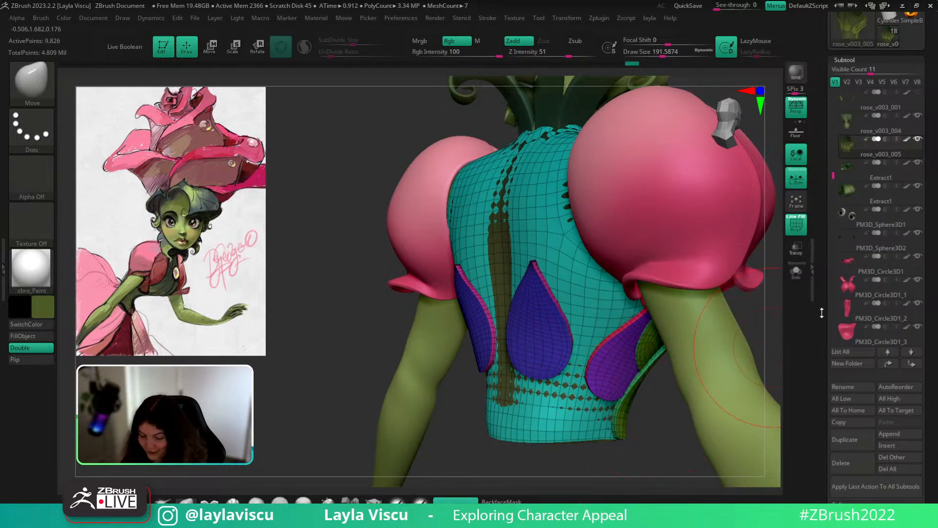
left_click(796, 271)
key("shift+f")
left_click_drag(719, 393, 746, 386)
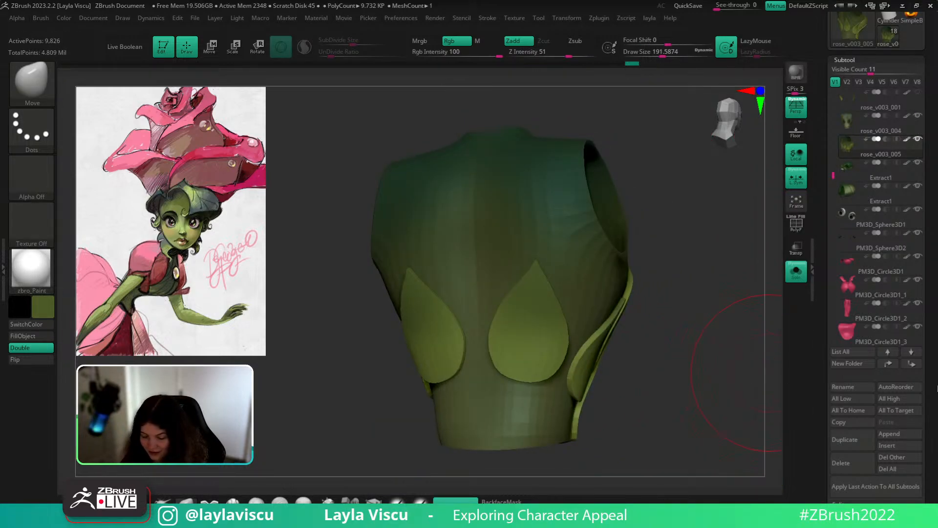
Preview the bodice with dynamic subdivision smoothing and reduce the draw size to about 101.
left_click_drag(923, 453, 923, 329)
key("d")
left_click(415, 174)
left_click_drag(725, 381, 714, 387)
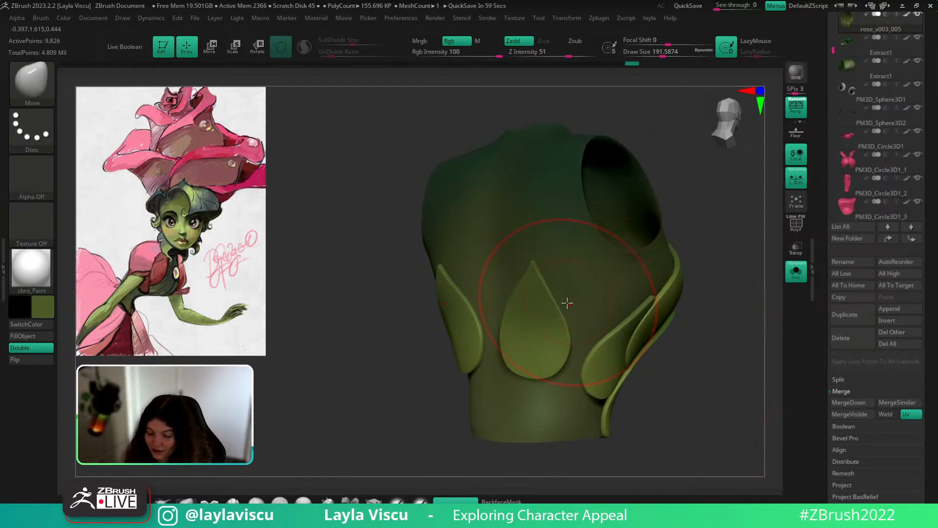
key("s")
left_click_drag(567, 304, 556, 323)
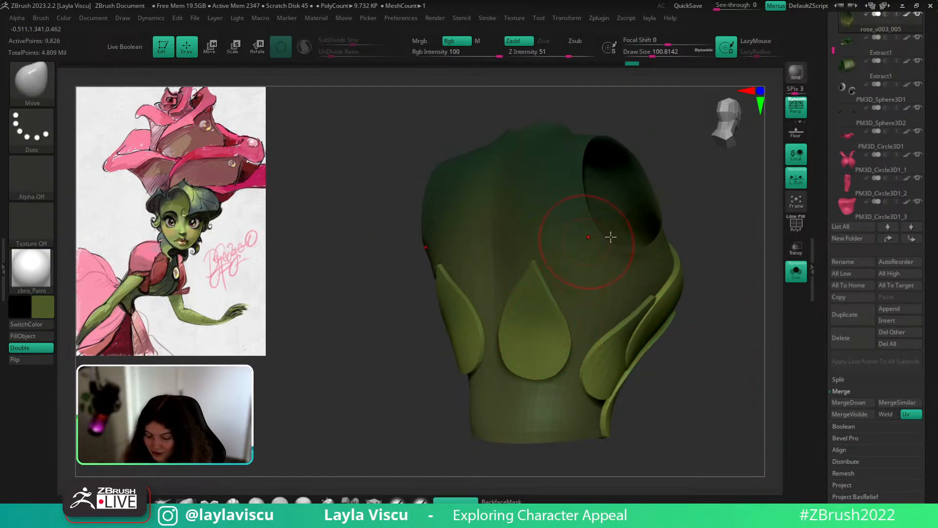
Show the bodice wireframe and delete surplus edge loops across the middle of the back petals with ZModeler at a draw size of about 22.
left_click_drag(907, 414, 906, 211)
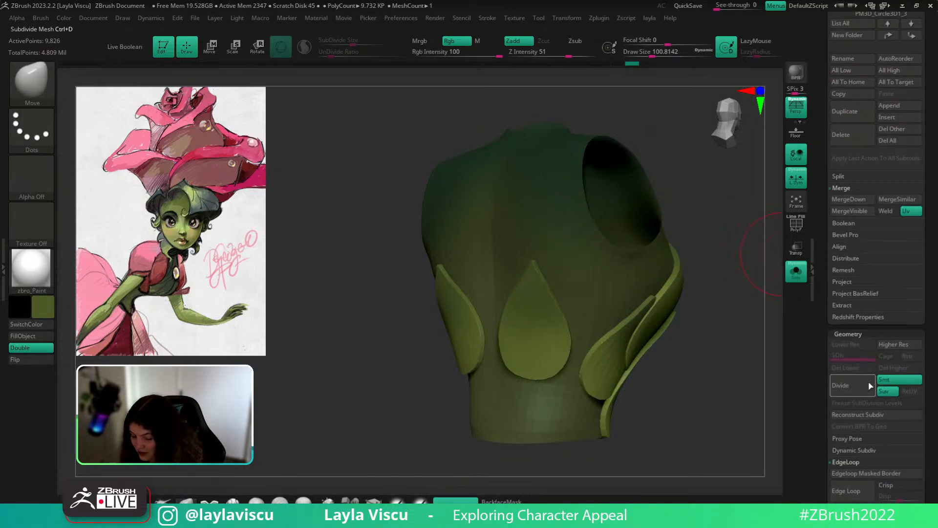
key("shift+f")
left_click_drag(702, 440, 359, 495)
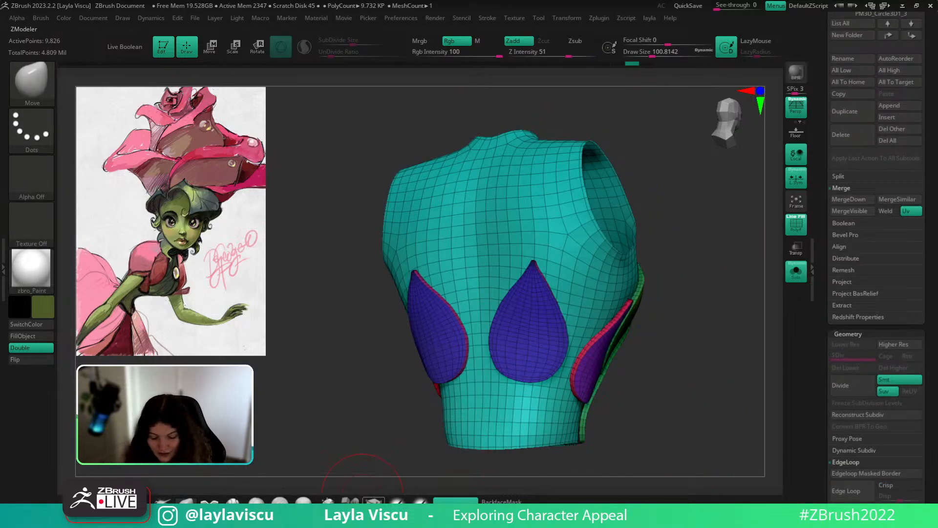
key("b")
key("z")
key("m")
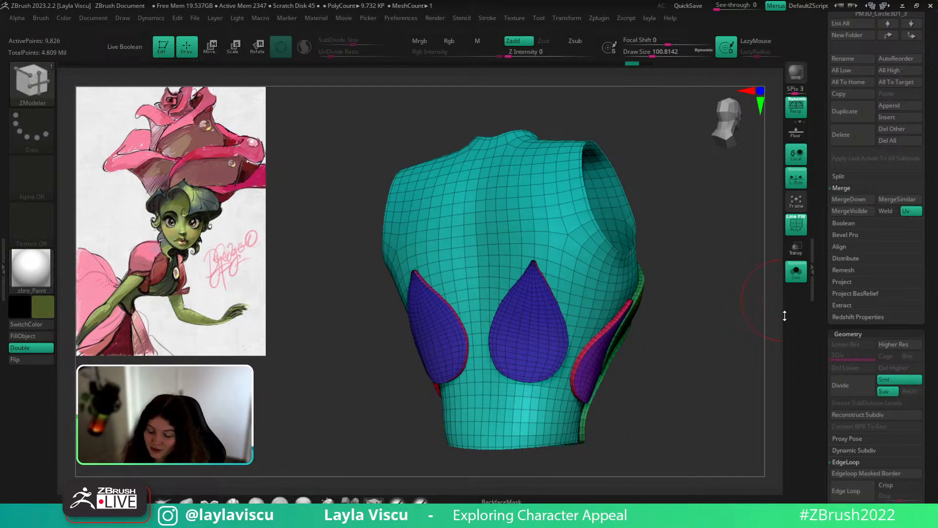
mouse_move(660, 392)
left_mouse_down("alt")
mouse_move(704, 371)
mouse_move(706, 386)
left_mouse_up("alt")
right_click_drag(608, 292, 579, 326, "ctrl")
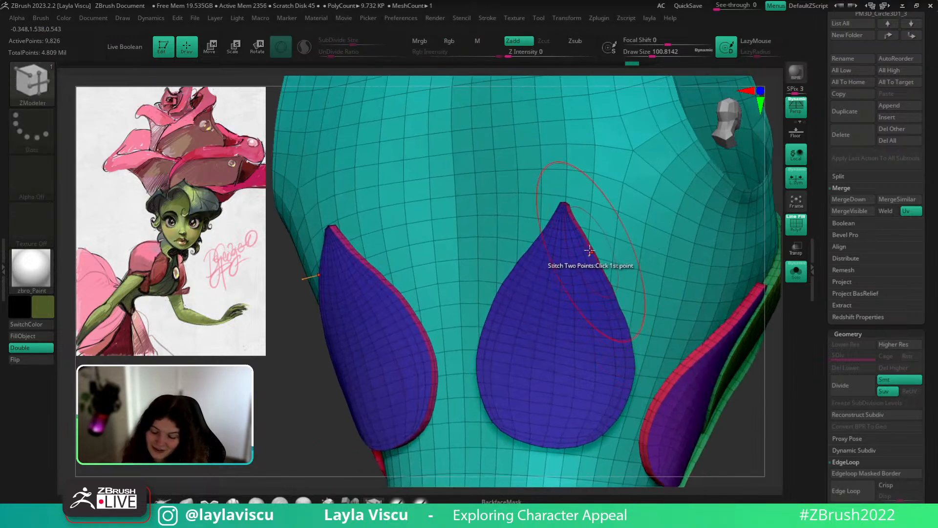
key("s")
left_click_drag(586, 251, 571, 255)
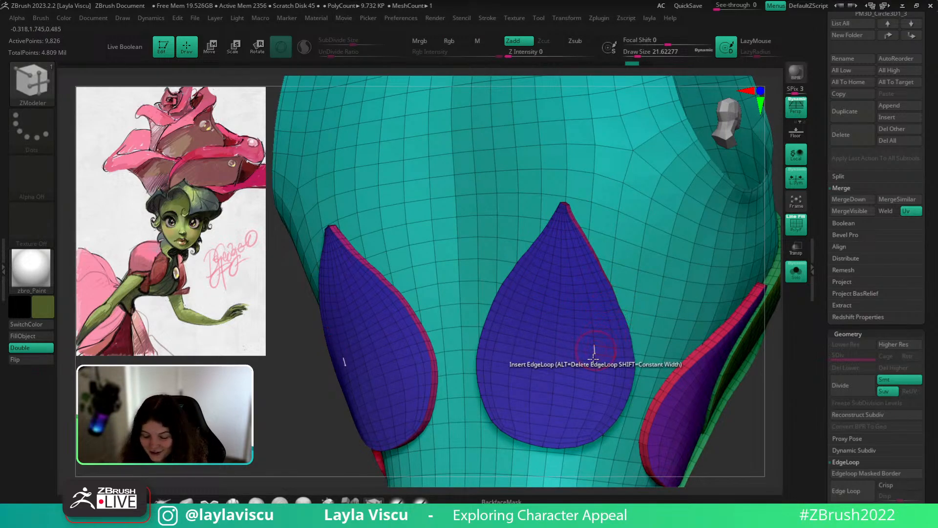
left_click(584, 325, "alt")
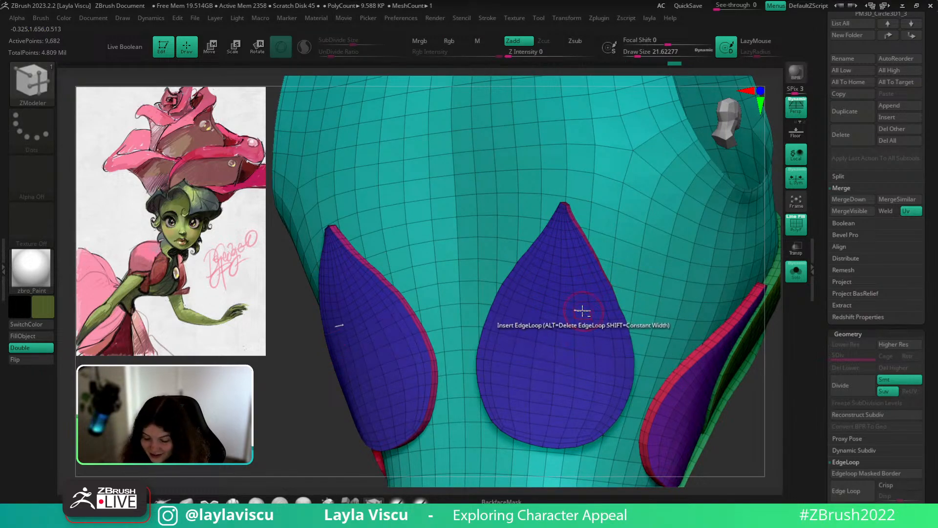
left_click(582, 310, "alt")
left_click(582, 297, "alt")
Delete further edge loops near the pointed tips and rounded lower ends of the back petals with ZModeler.
key("b")
key("z")
key("m")
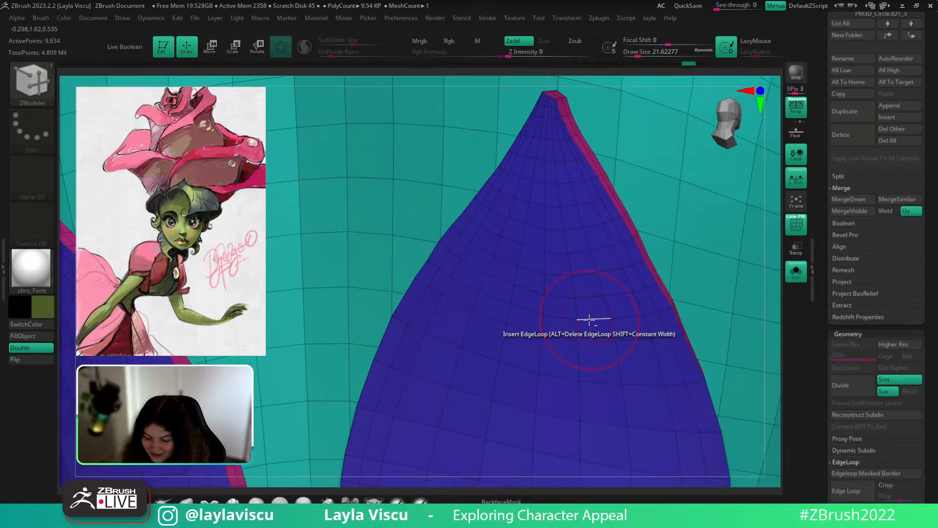
left_click(564, 179, "alt")
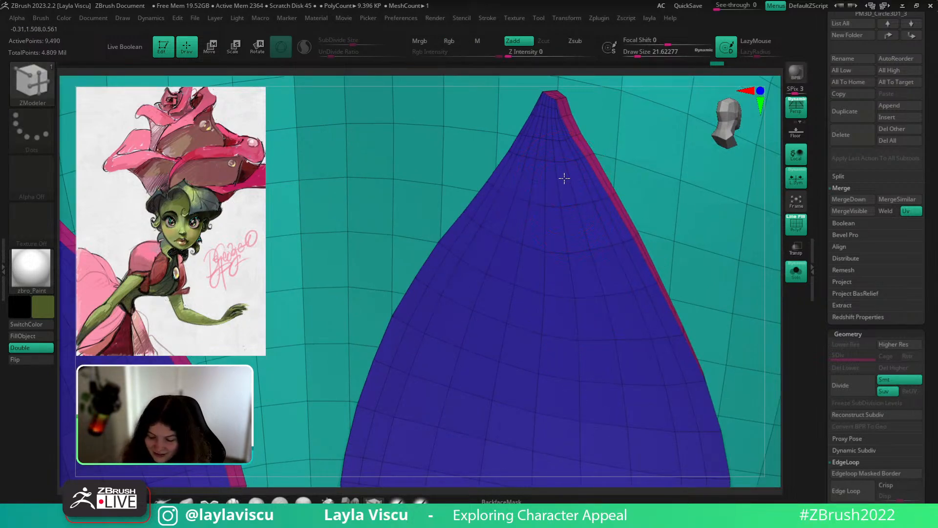
left_click(555, 141, "alt")
right_click_drag(558, 159, 729, 260, "ctrl")
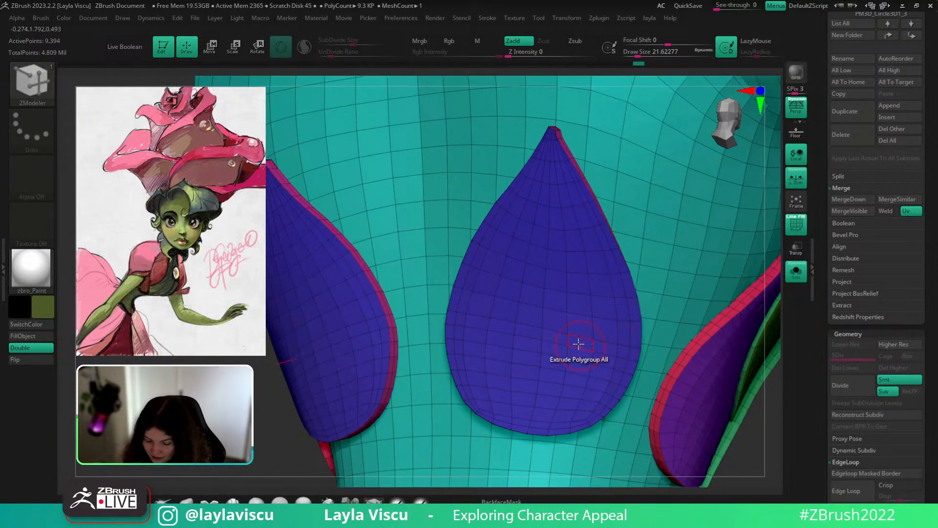
left_click(571, 378, "alt")
left_click(569, 399, "alt")
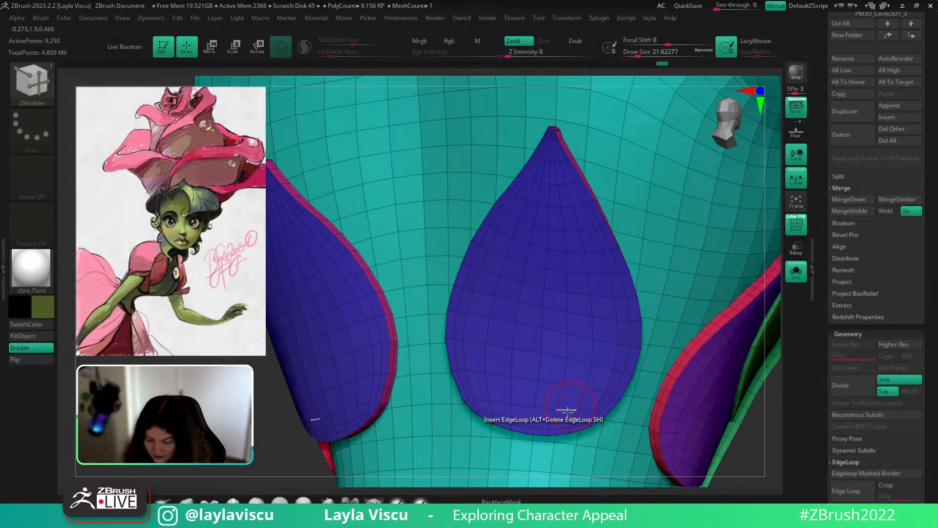
Hide the wireframe and turn on dynamic subdivision for the bodice.
key("f")
key("shift+f")
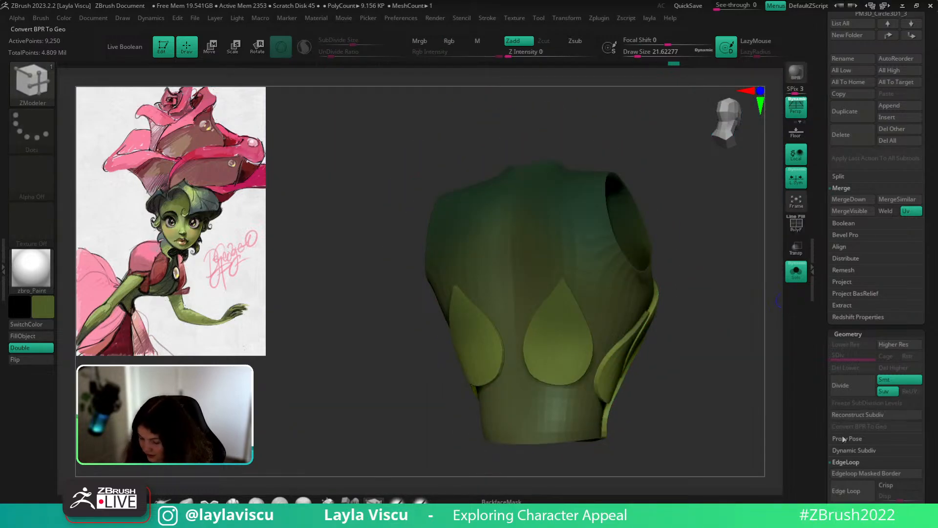
left_click(854, 453)
left_click(852, 462)
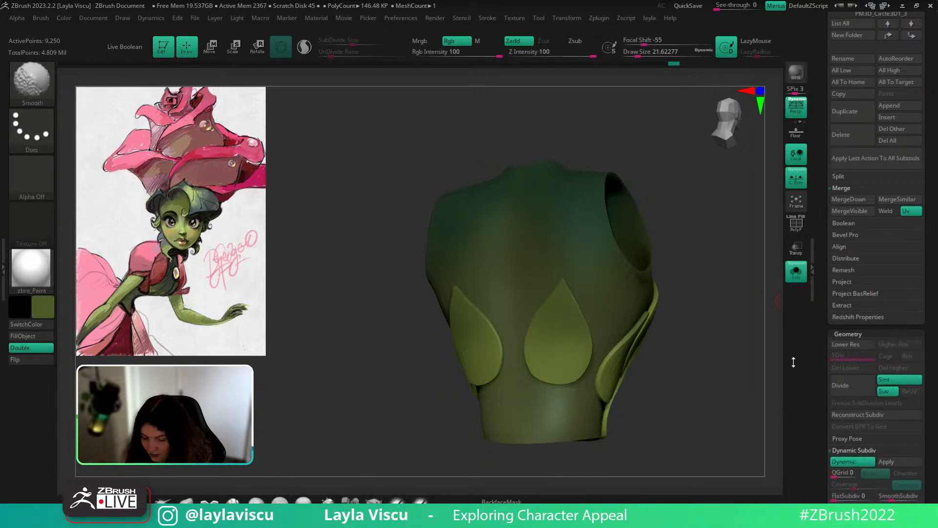
Bring back the full figure and choose the Move brush.
key("shift+f")
left_click(795, 274)
key("shift+f")
left_click(186, 503)
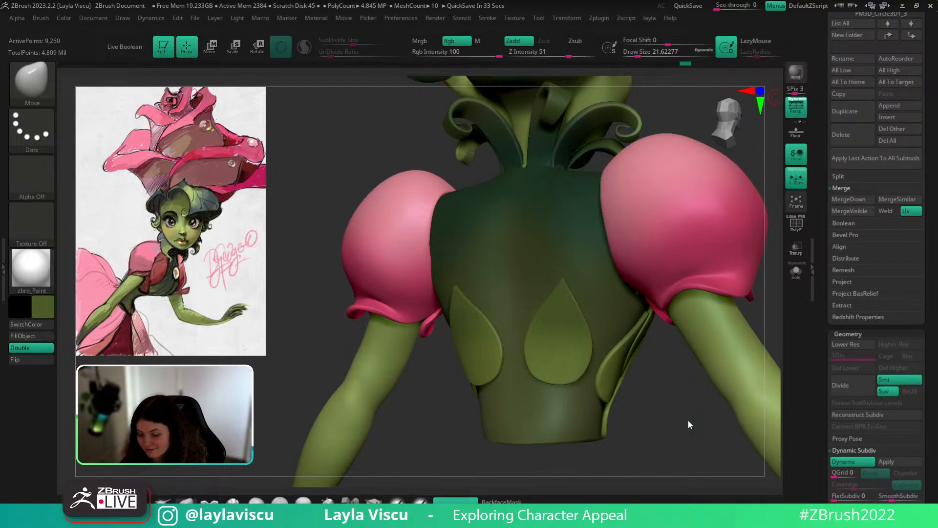
Make rose_v003_004 the active subtool.
left_click_drag(688, 419, 646, 342)
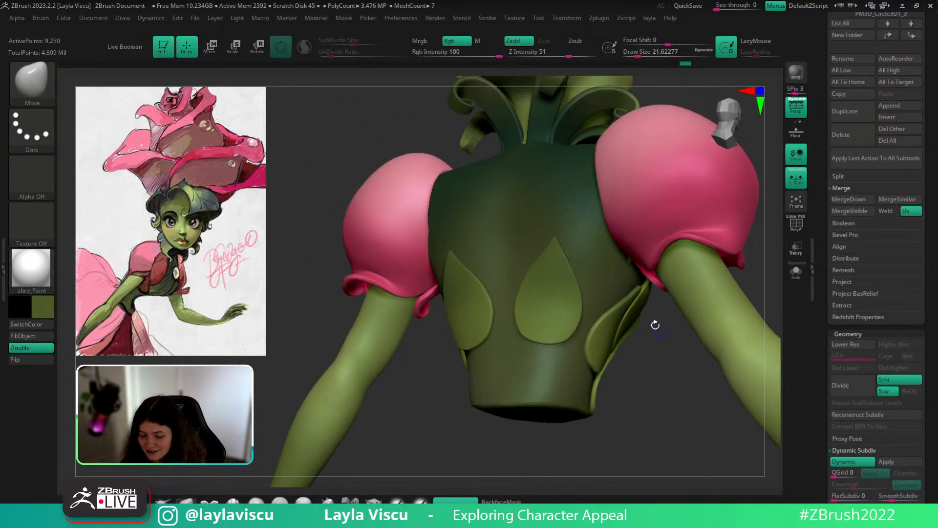
key("shift+f")
key("shift+f")
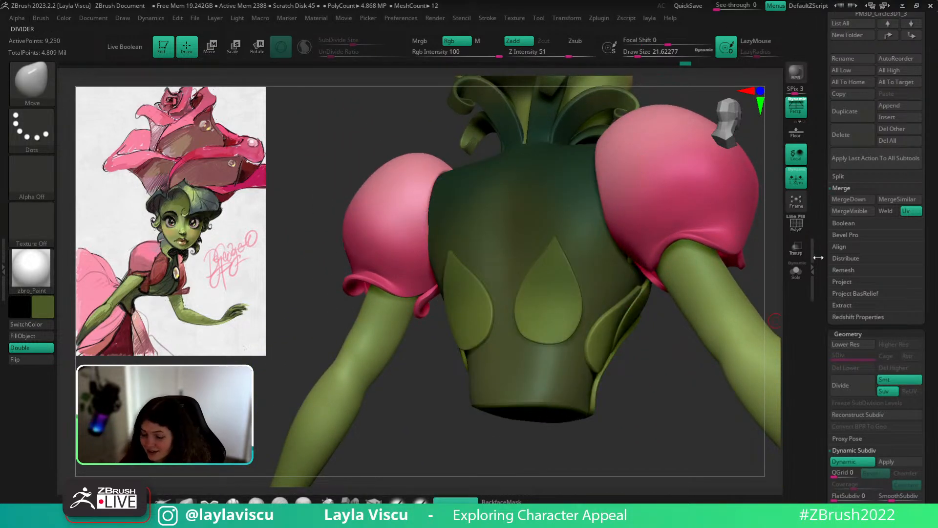
left_click_drag(822, 257, 825, 421)
left_click(864, 120)
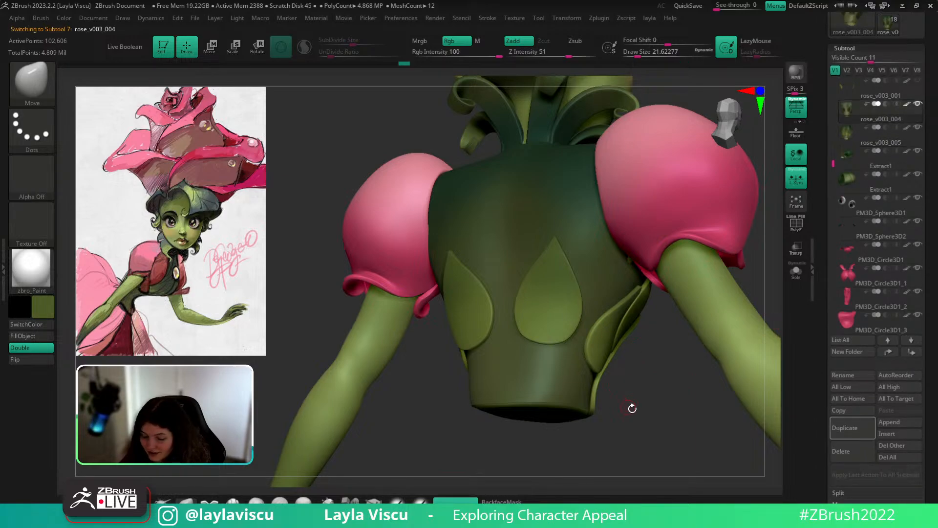
Turn on the wireframe display to check the mesh density of the dark green torso from behind.
left_click_drag(629, 406, 645, 383)
left_click_drag(777, 292, 736, 357)
key("shift+f")
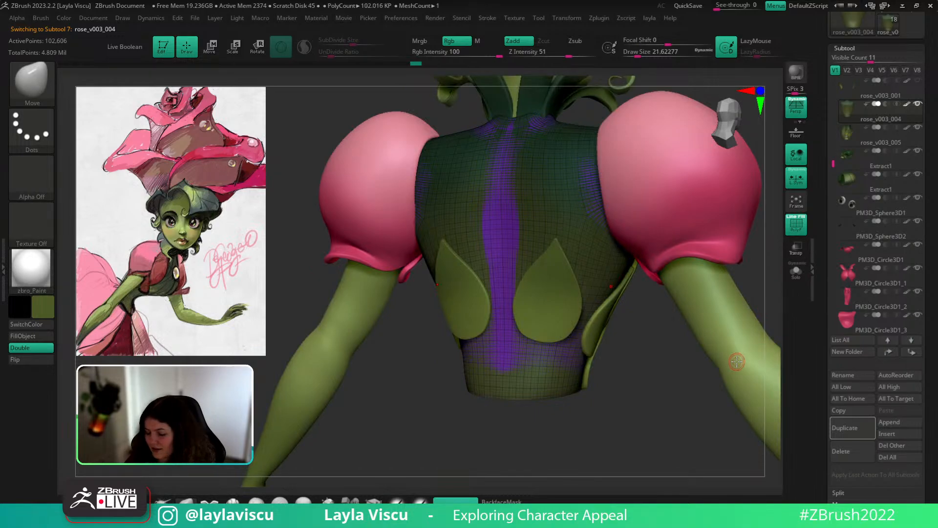
left_click_drag(924, 371, 924, 259)
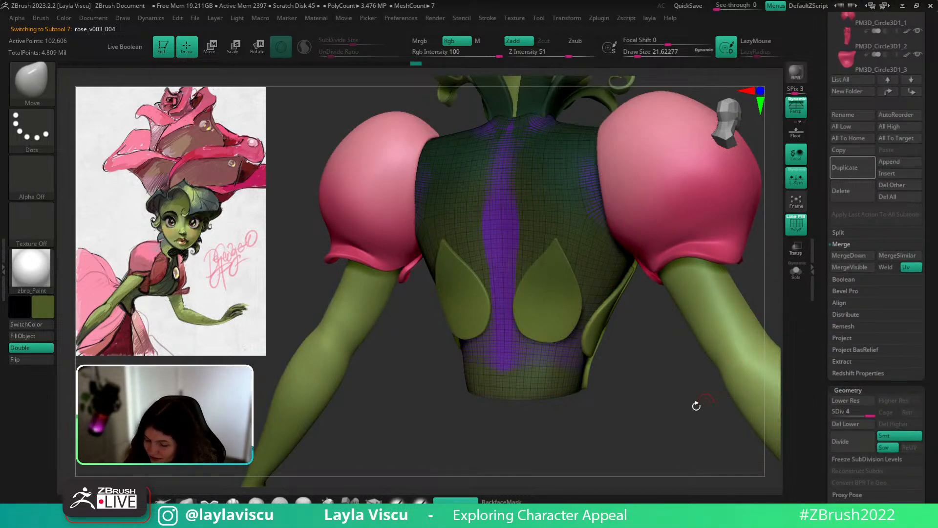
left_click_drag(925, 82, 925, 157)
Make the petalled bodice rose_v003_005 the active subtool and isolate it for a view of its side.
left_click(583, 310, "alt")
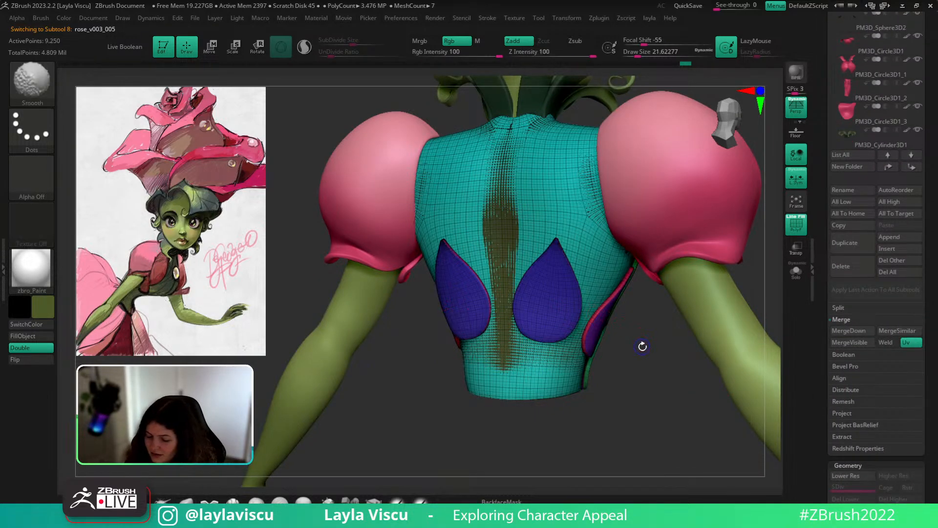
left_click_drag(891, 448, 890, 338)
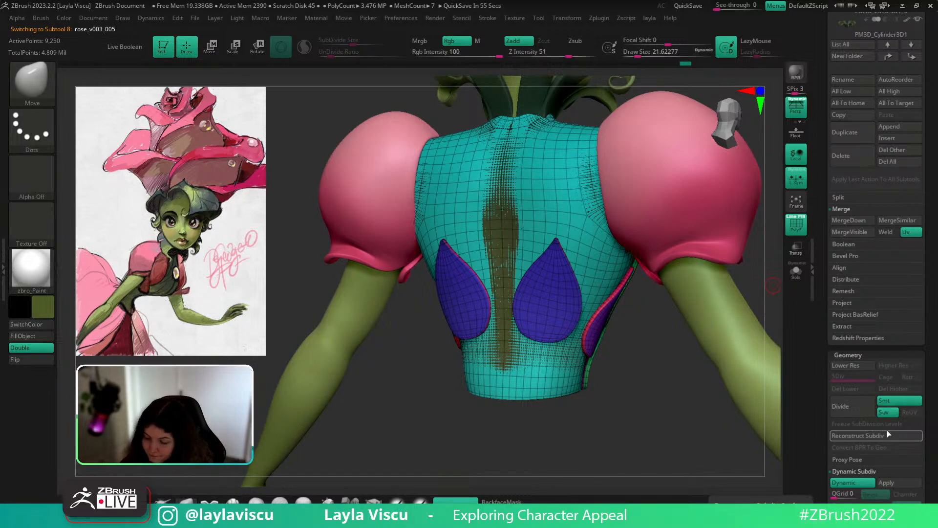
left_click_drag(675, 367, 782, 285)
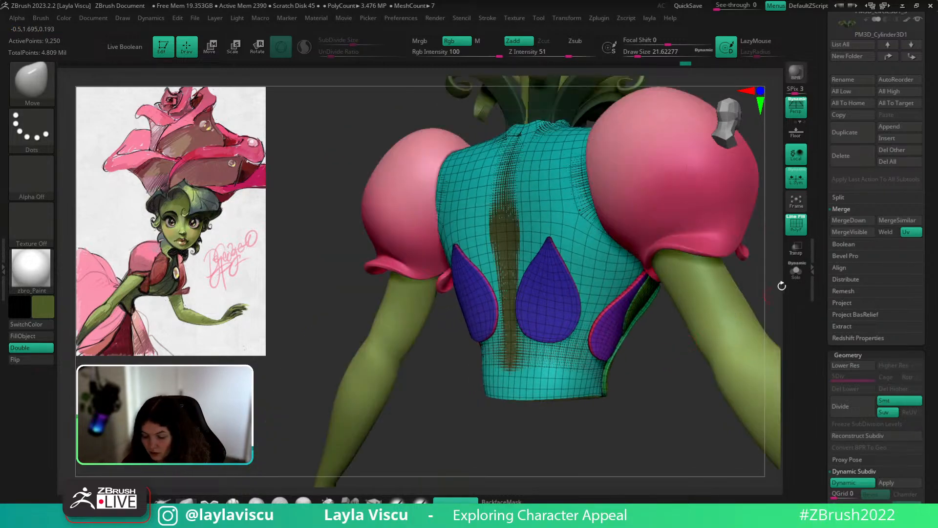
left_click(804, 275)
left_click_drag(662, 389, 594, 390)
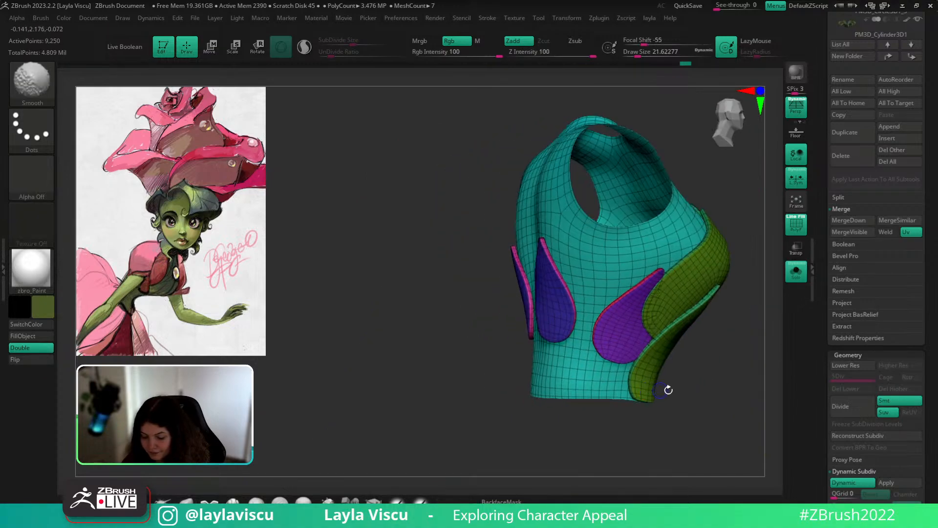
Select the rose_v003_004 torso subtool and show it together with the rest of the character, with polyframe on.
key("shift+f")
left_click_drag(702, 380, 755, 379)
left_click_drag(829, 162, 829, 436)
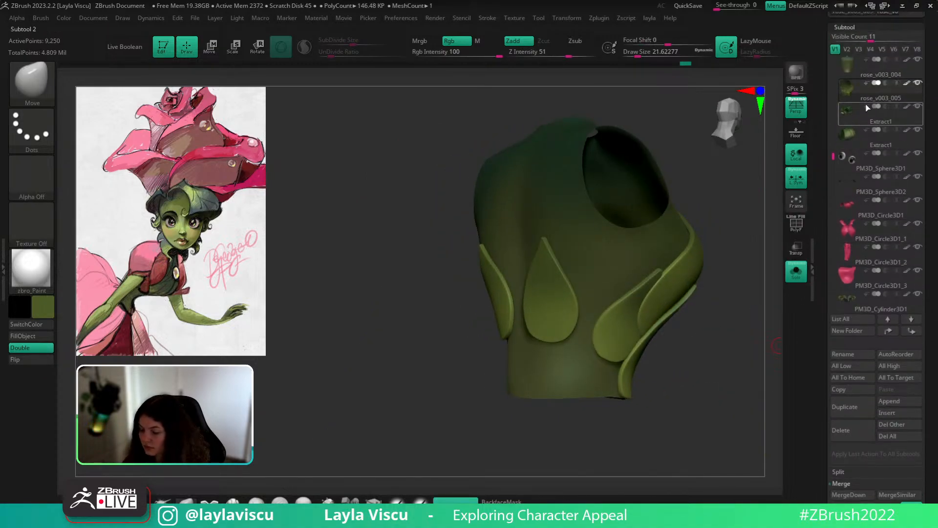
left_click(867, 71)
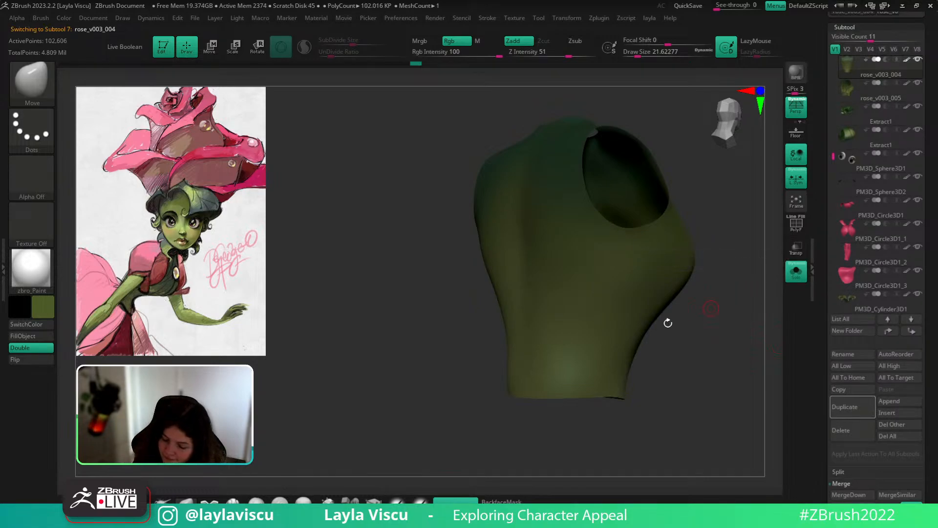
key("shift+f")
left_click(795, 272)
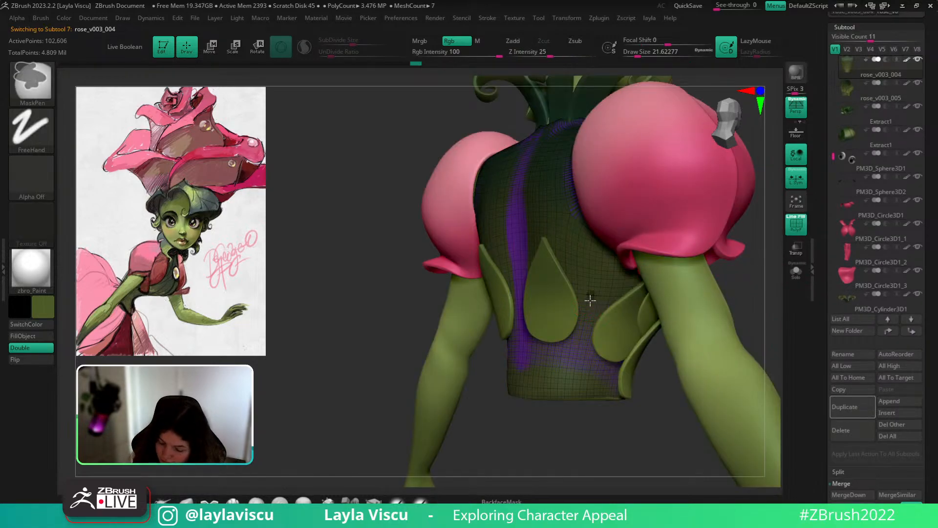
mouse_move(586, 300)
left_mouse_down("ctrl")
mouse_move(559, 335)
mouse_move(599, 331)
mouse_move(590, 348)
mouse_move(589, 329)
left_mouse_up("ctrl")
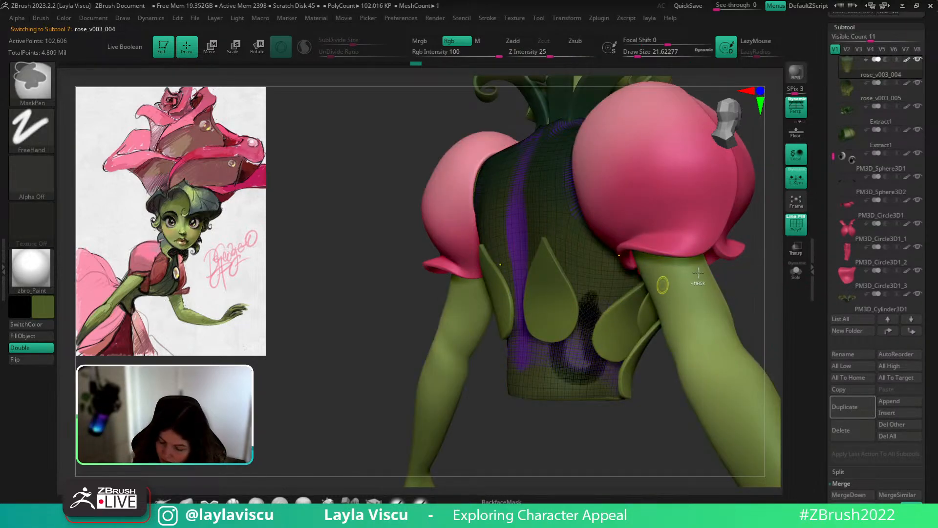
key("ctrl+z")
mouse_move(594, 294)
left_mouse_down("ctrl")
mouse_move(577, 311)
mouse_move(560, 374)
mouse_move(603, 351)
mouse_move(593, 292)
left_mouse_up("ctrl")
key("1")
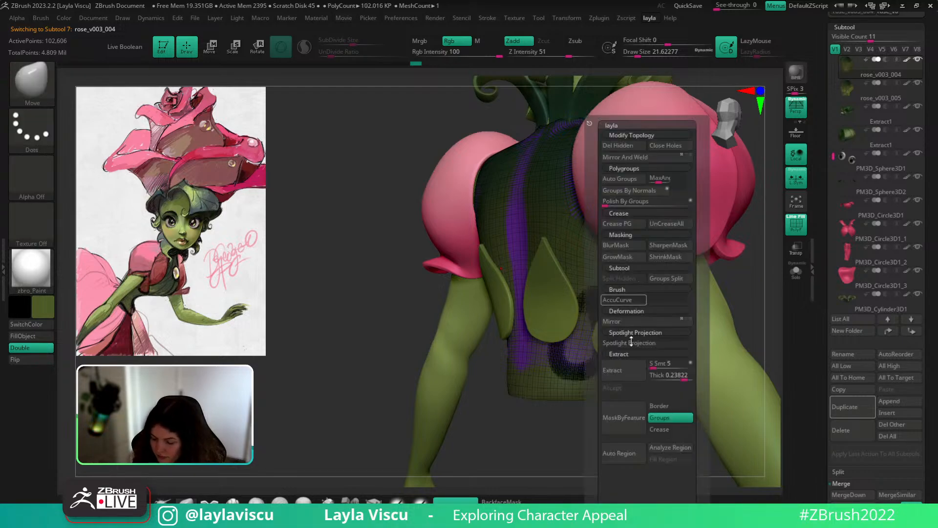
left_click(635, 415)
left_click_drag(560, 408, 569, 446, "ctrl")
key("1")
left_click(682, 450)
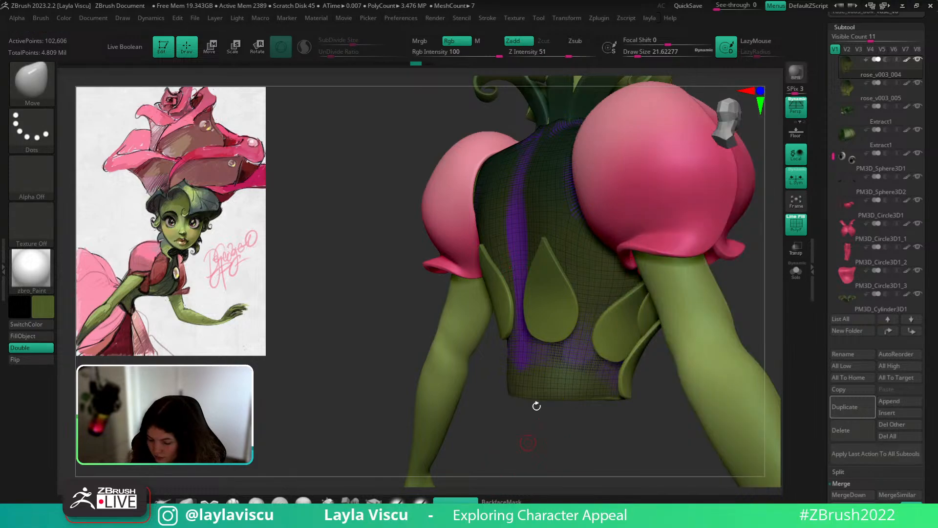
Isolate the torso, mask a closed teardrop outline on the lower back, and fill it using Auto Region.
left_click(794, 273)
key("shift+f")
key("shift+f")
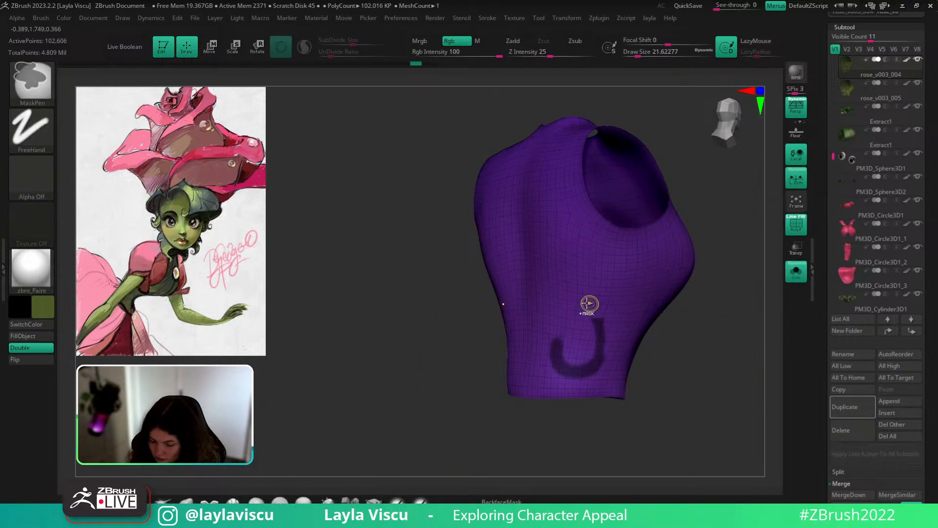
key("ctrl+z")
mouse_move(592, 295)
left_mouse_down("ctrl")
mouse_move(566, 355)
mouse_move(593, 346)
mouse_move(589, 293)
left_mouse_up("ctrl")
left_click_drag(719, 329, 712, 312)
key("space")
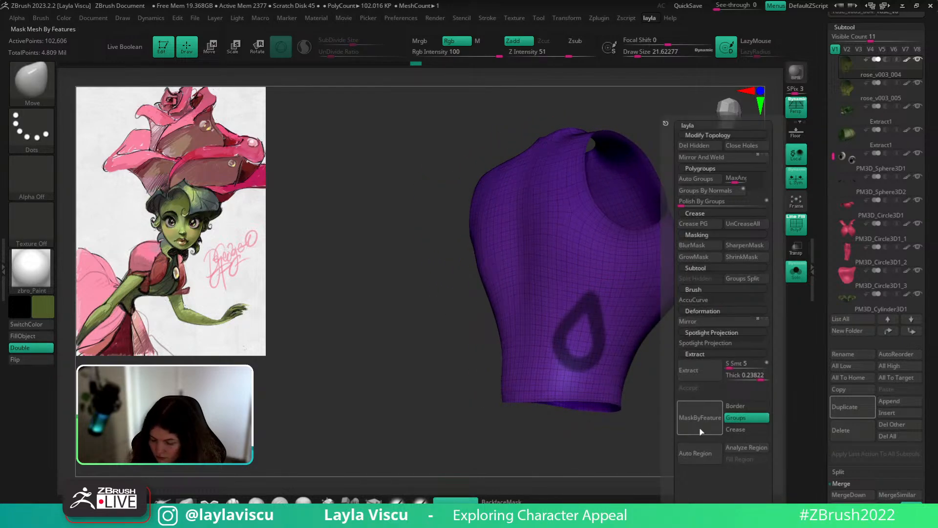
left_click(699, 452)
Compare the masked teardrop with the existing leaves and mask a larger pointed teardrop outline around it.
left_click_drag(695, 348, 709, 344)
key("shift+f")
left_click(798, 277)
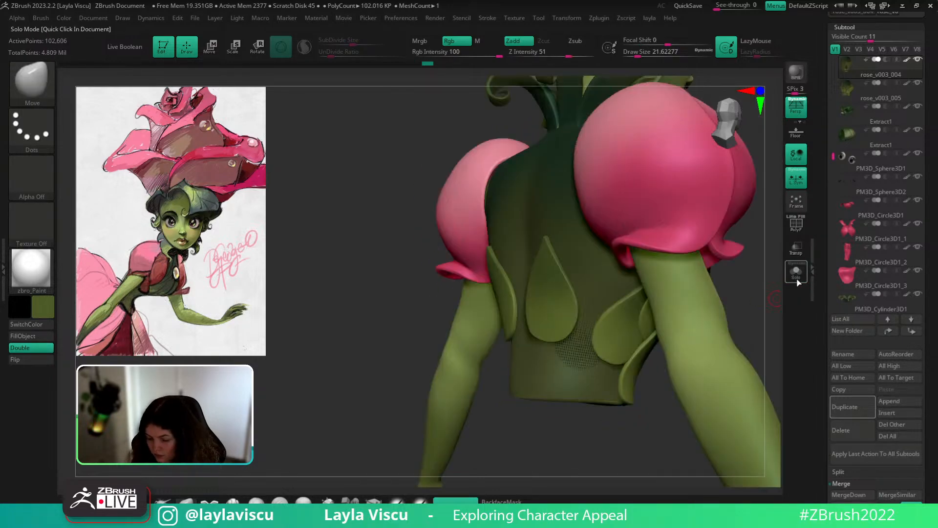
left_click(797, 277)
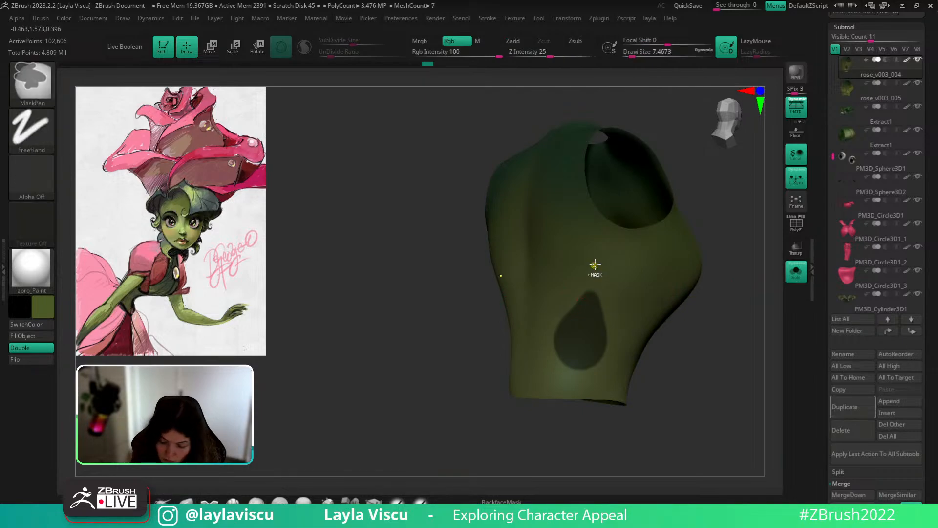
mouse_move(595, 266)
left_mouse_down("ctrl")
mouse_move(561, 310)
mouse_move(553, 370)
mouse_move(595, 373)
mouse_move(599, 270)
mouse_move(605, 366)
left_mouse_up("ctrl")
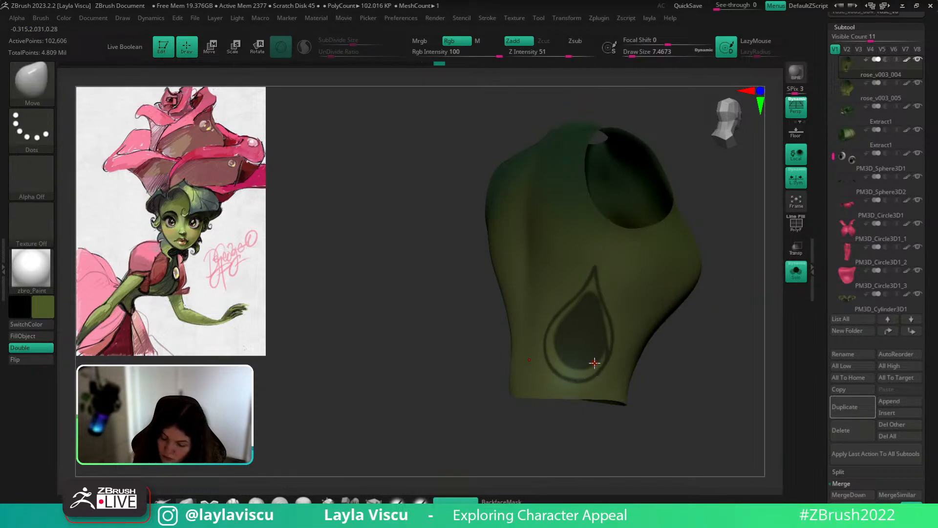
key("2")
left_click(700, 426)
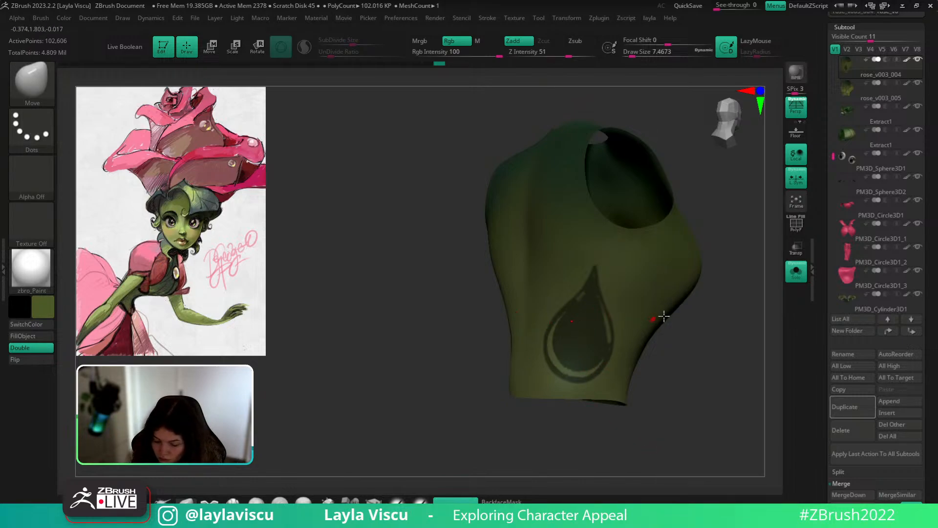
Fill the gap between the teardrop mask and its larger outline at a draw size of about 18.46.
key("s")
mouse_move(574, 369)
left_mouse_down()
mouse_move(557, 359)
mouse_move(551, 337)
left_mouse_up()
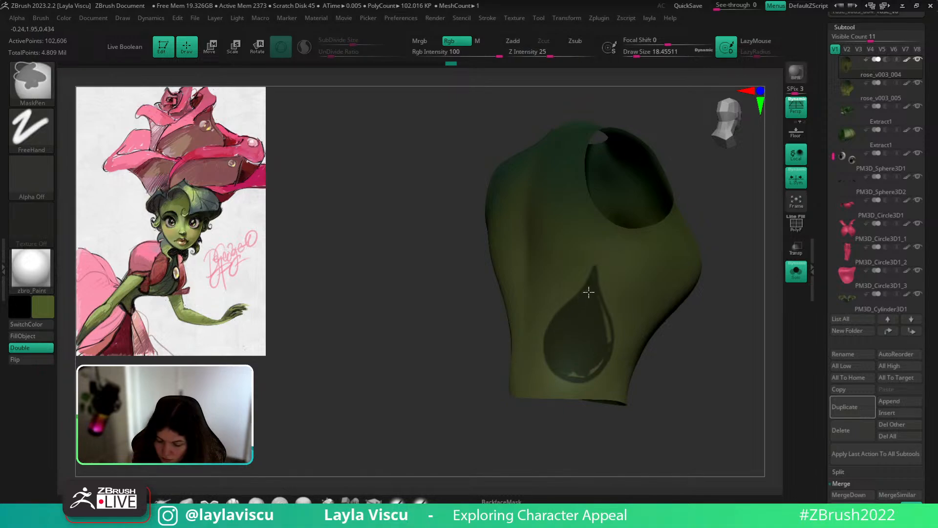
mouse_move(574, 375)
left_mouse_down("ctrl")
mouse_move(601, 371)
mouse_move(602, 320)
mouse_move(605, 330)
left_mouse_up("ctrl")
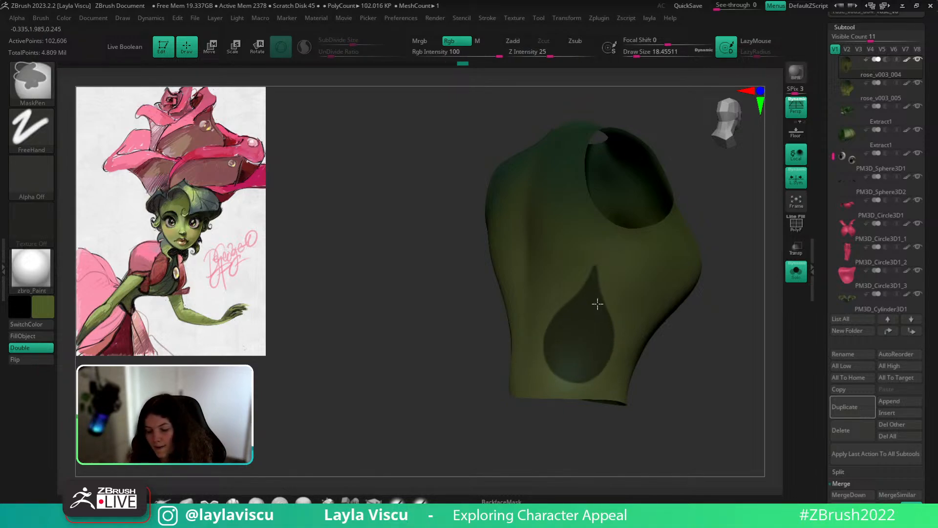
Refine the tip and upper edges of the teardrop mask at a draw size of about 3.67, checking it against the full character.
key("s")
left_click_drag(604, 288, 594, 288)
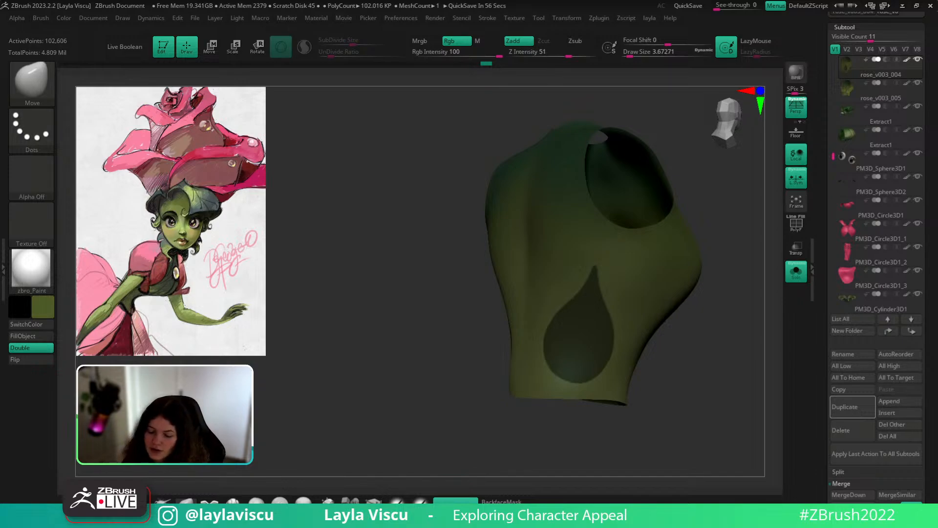
right_click_drag(593, 255, 611, 295, "ctrl")
left_click_drag(569, 311, 590, 274, "ctrl")
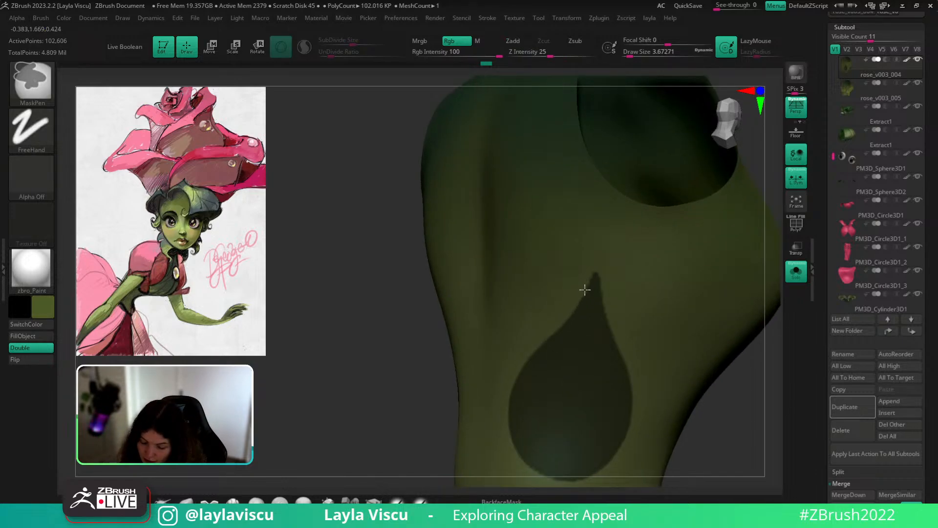
key("f")
left_click(796, 272)
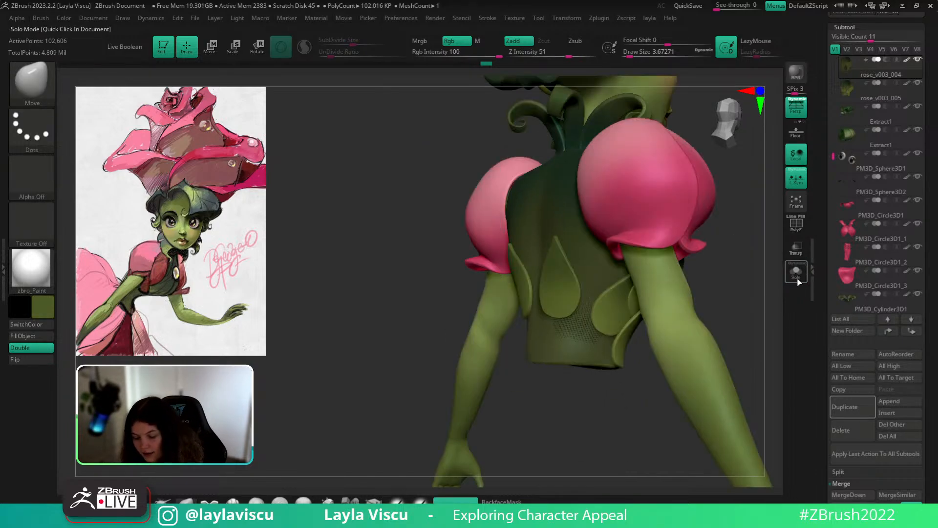
left_click(797, 281)
right_click_drag(597, 279, 592, 262, "ctrl")
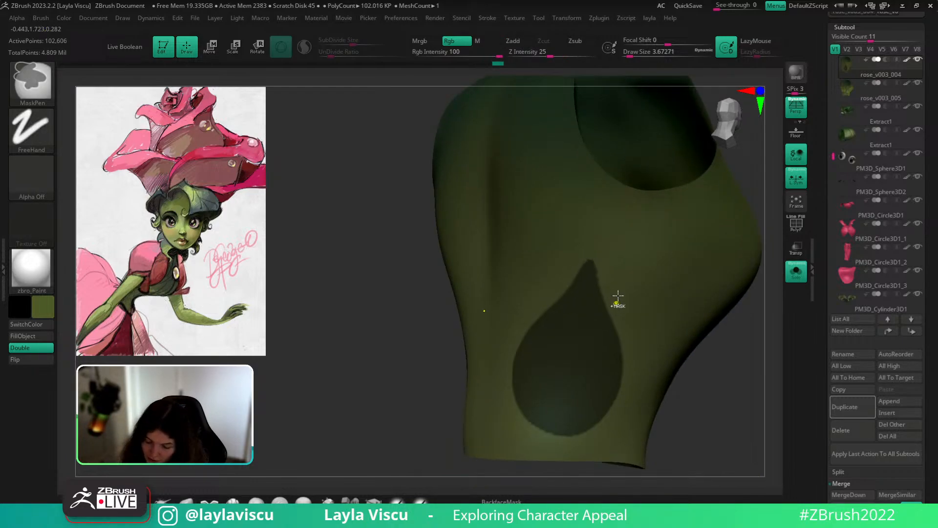
key("f")
left_click(796, 272)
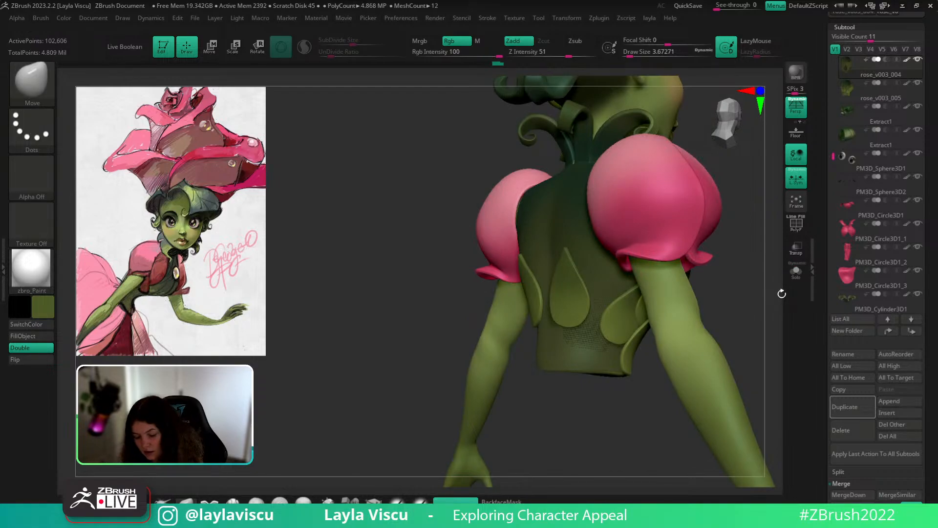
Turn the masked teardrop into its own polygroup, duplicate the torso subtool, and open the copy's geometry settings.
scroll(880, 245, "down", 3)
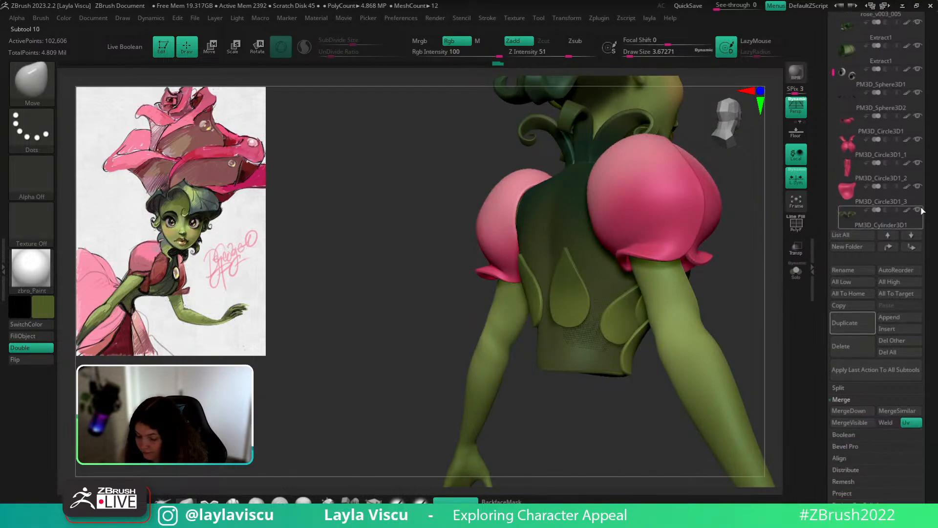
key("ctrl")
left_click(853, 324)
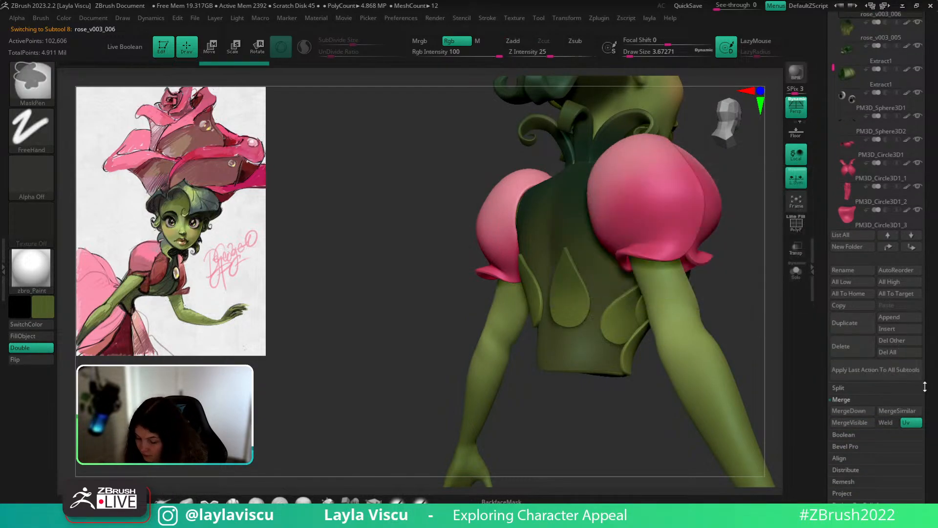
left_click_drag(923, 388, 918, 306)
left_click(845, 360)
Isolate the teardrop polygroup on the duplicated torso and delete the hidden geometry.
left_click(798, 270)
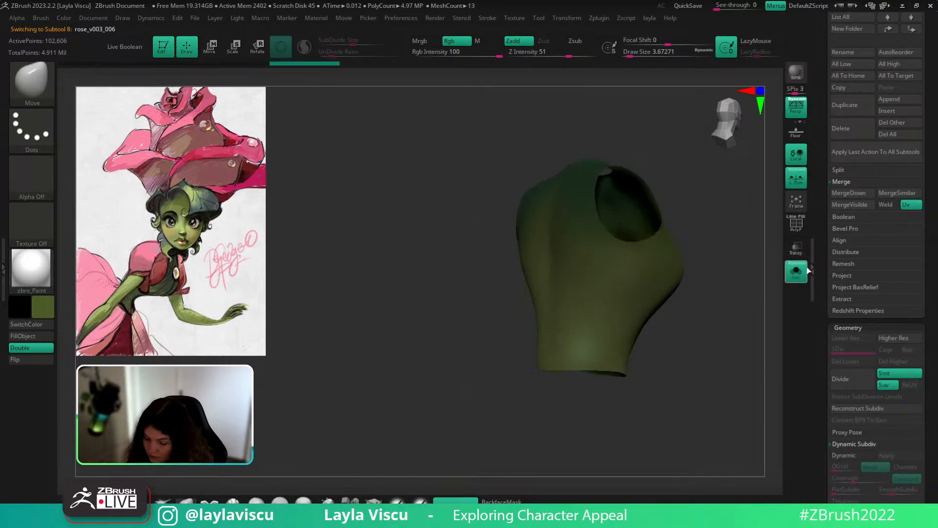
key("shift+f")
left_click(604, 309, "ctrl+shift")
key("1")
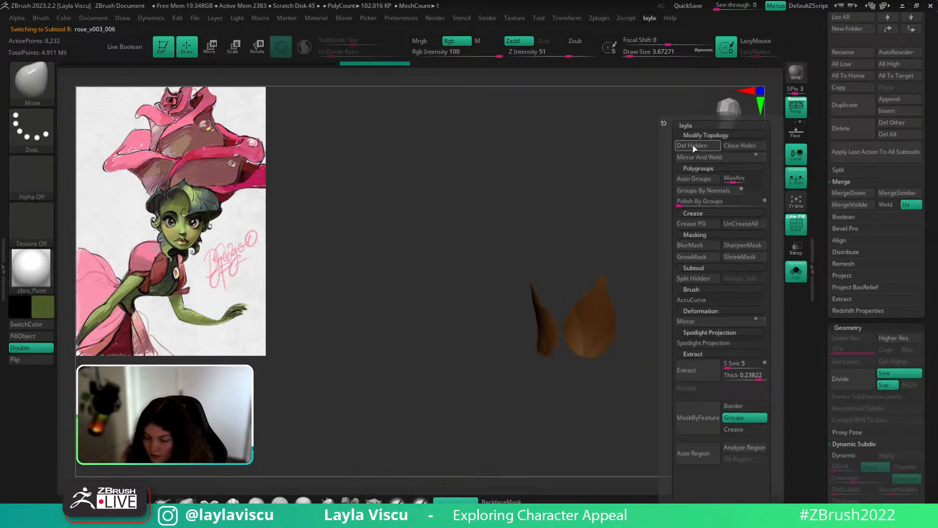
left_click(695, 147)
left_click_drag(722, 244, 714, 268)
key("shift+f")
Draw ZRemesher guide curves from the tip to the base of the teardrop leaf and ZRemesh the mesh.
left_click_drag(869, 324, 871, 244)
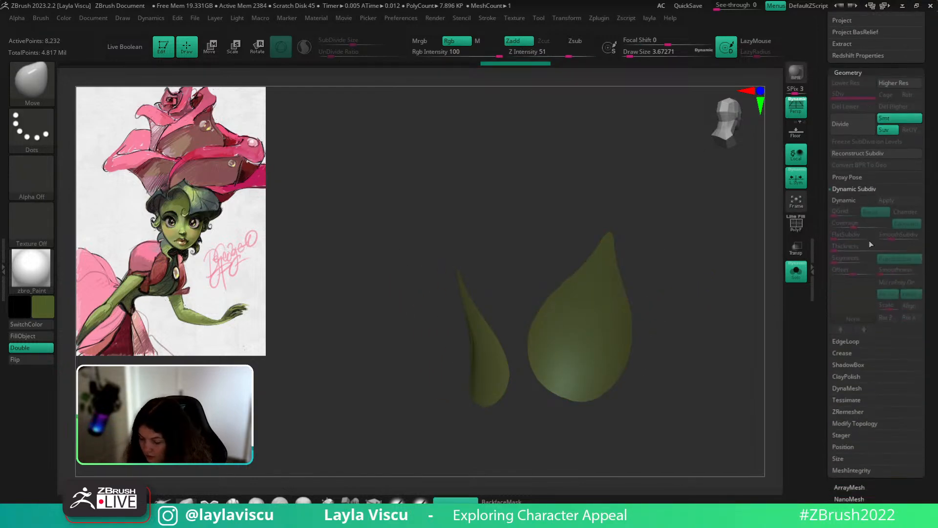
left_click(848, 411)
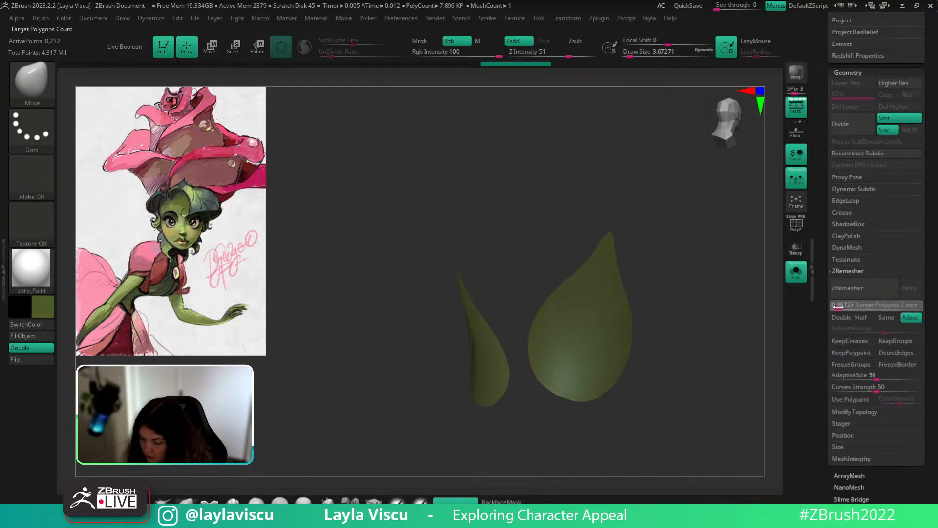
key("shift+f")
key("b")
key("z")
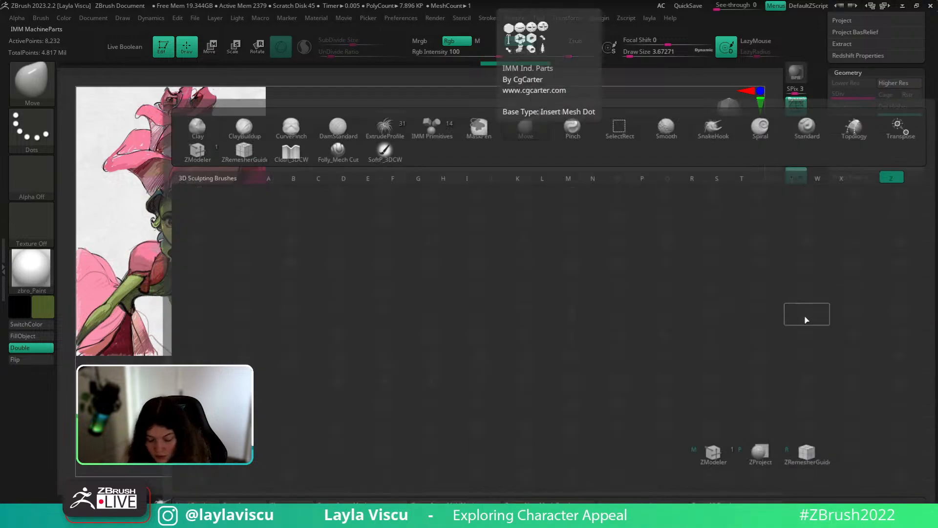
left_click(806, 449)
mouse_move(609, 235)
left_mouse_down()
mouse_move(556, 381)
mouse_move(613, 288)
mouse_move(586, 398)
left_mouse_up()
left_click_drag(597, 254, 526, 385)
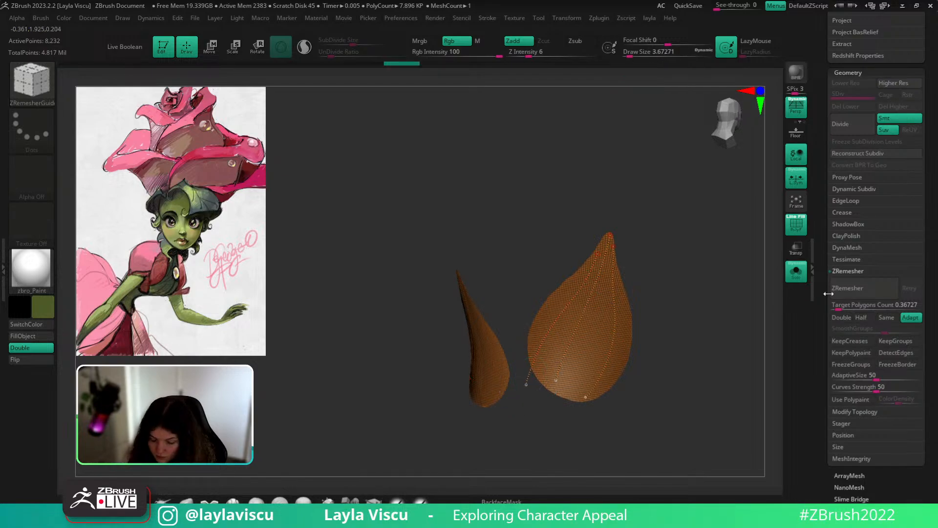
left_click(869, 294)
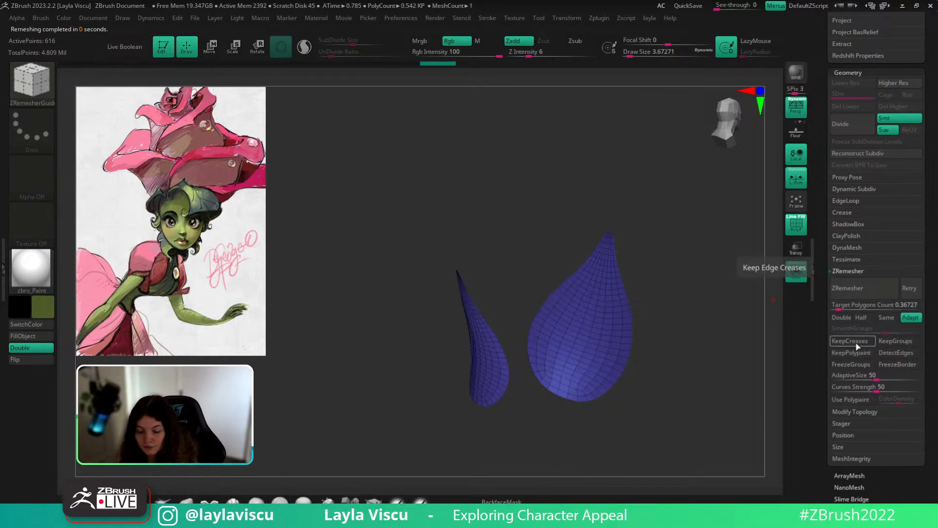
Sharpen the leaf's upper tip with the Pinch brush at a draw size of about 48.65.
key("shift+f")
key("shift+f")
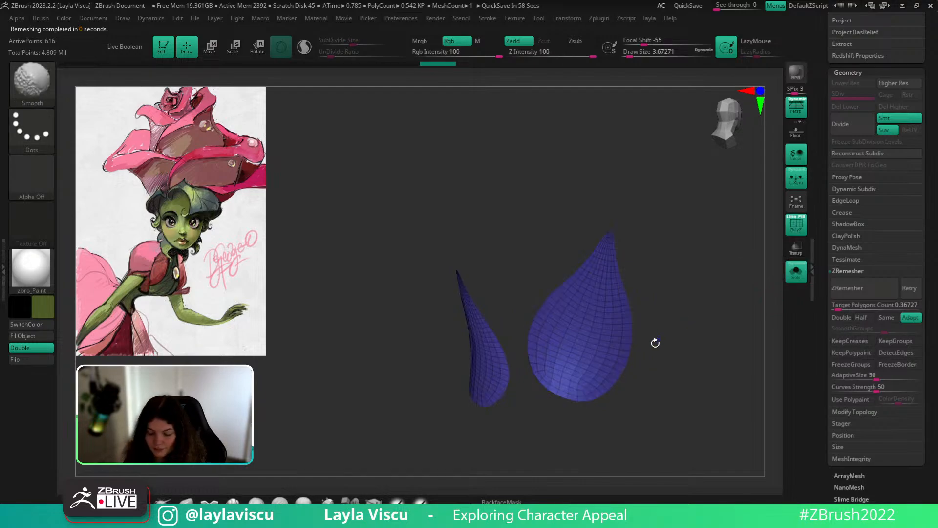
key("b")
key("p")
key("i")
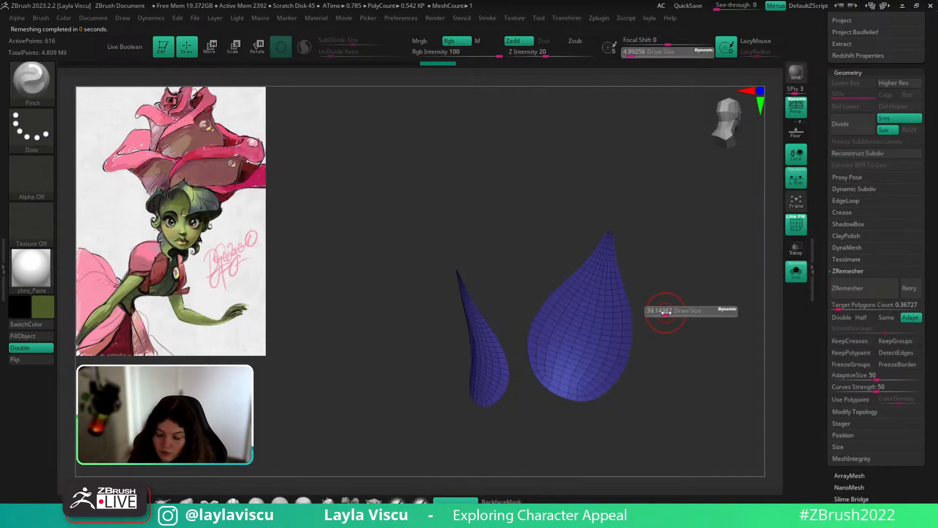
left_click_drag(606, 241, 615, 206)
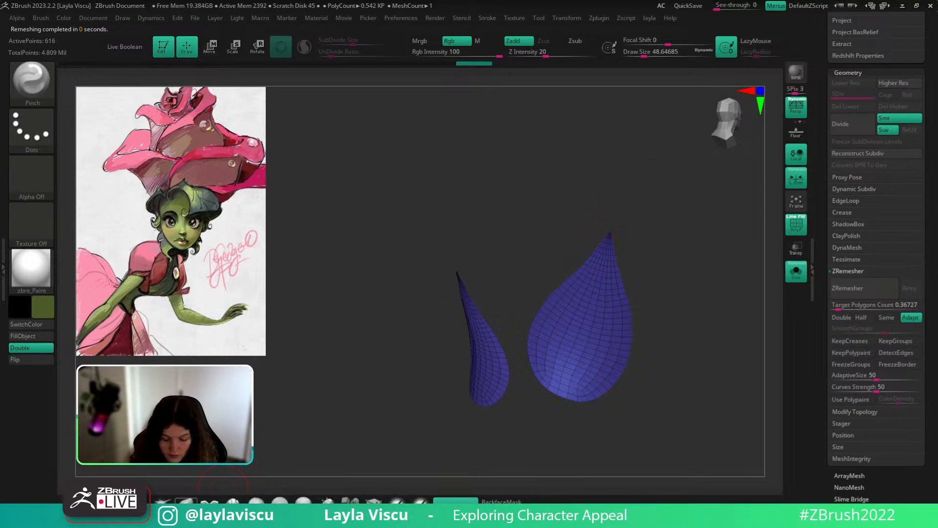
key("shift+f")
key("shift+f")
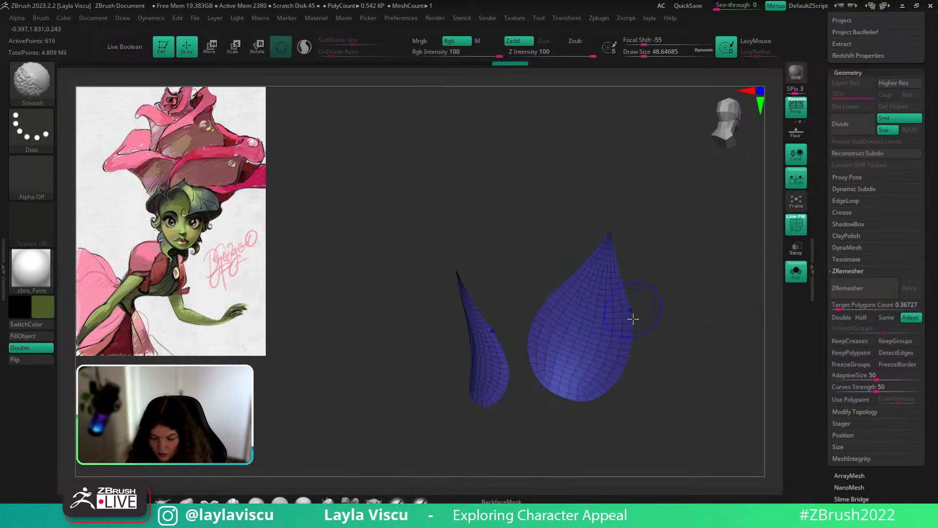
Delete several crosswise edge loops from the lower part of the teardrop leaf with the ZModeler brush.
key("b")
key("z")
key("m")
right_click_drag(568, 371, 529, 375, "ctrl")
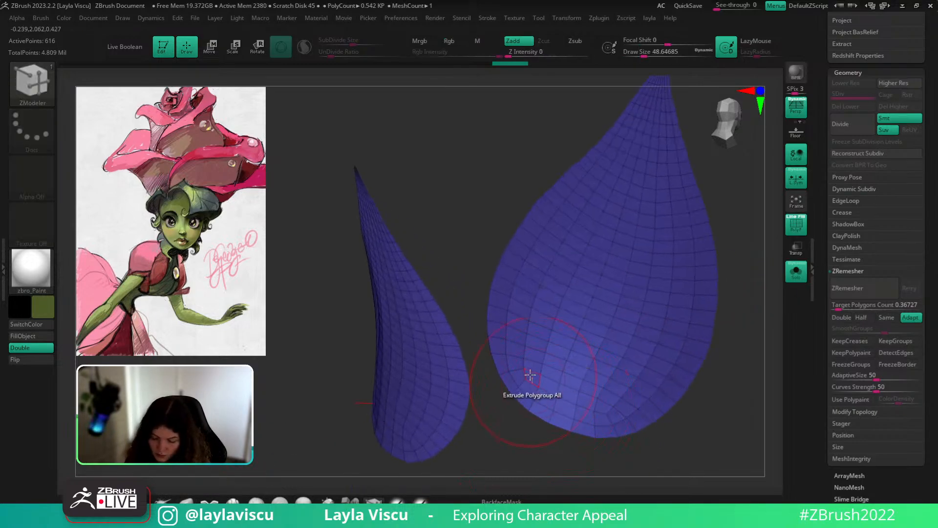
left_click(538, 336, "alt")
left_click(544, 315, "alt")
left_click(551, 289, "alt")
Delete more crosswise edge loops towards the leaf's tip and undo the last excess deletion.
left_click_drag(738, 246, 712, 328, "alt")
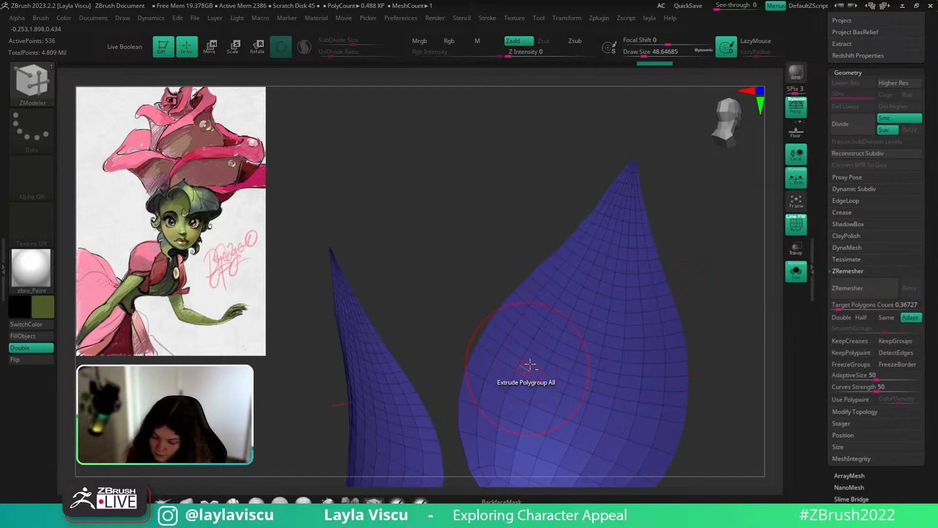
left_click(572, 317, "alt")
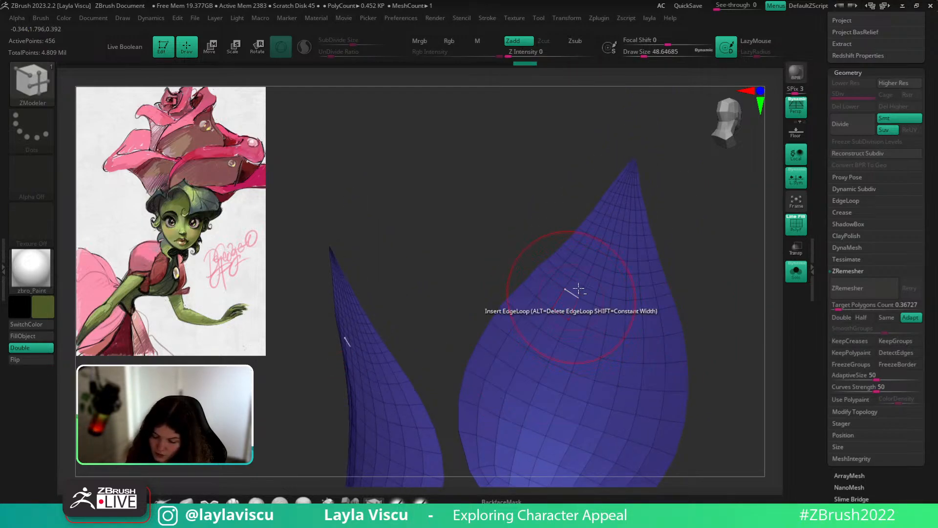
left_click(579, 285, "alt")
left_click(599, 238, "alt")
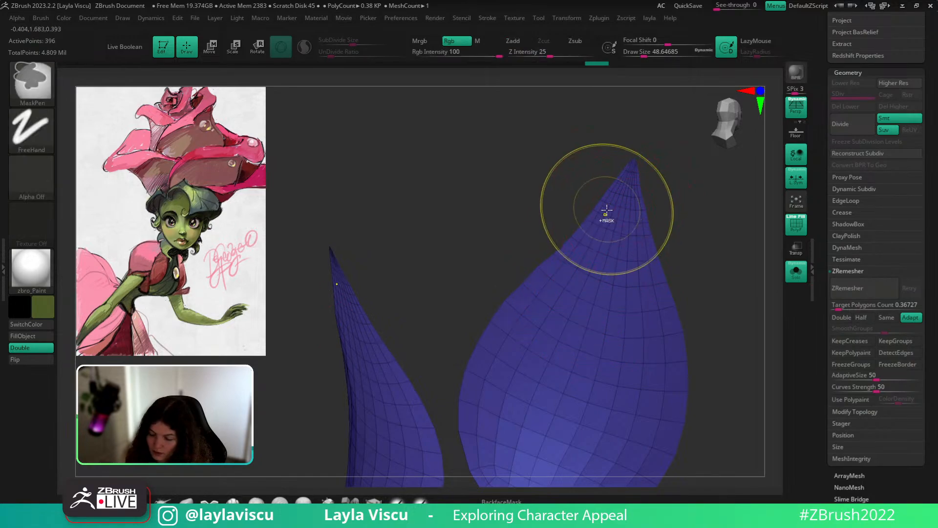
right_click_drag(606, 214, 610, 217, "ctrl")
left_click(609, 216, "alt")
left_click(625, 185, "alt")
key("f")
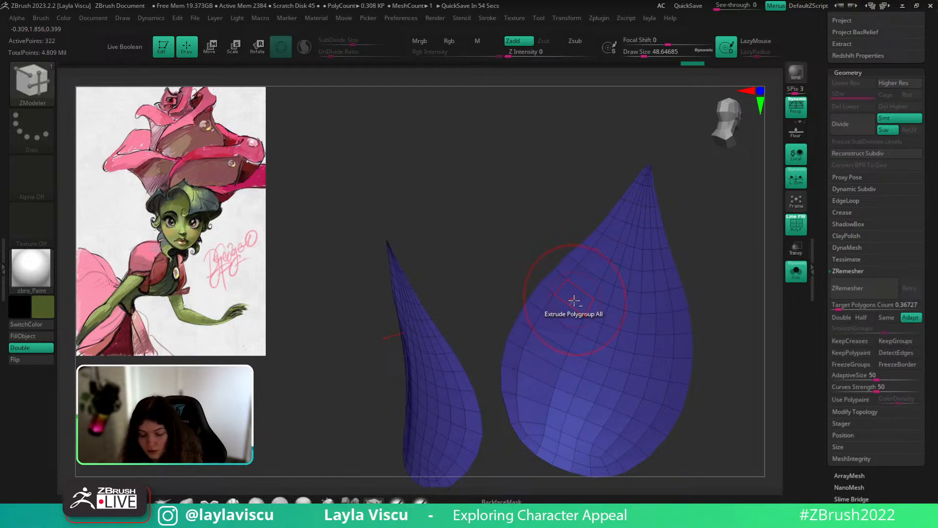
key("ctrl+z")
key("ctrl+z")
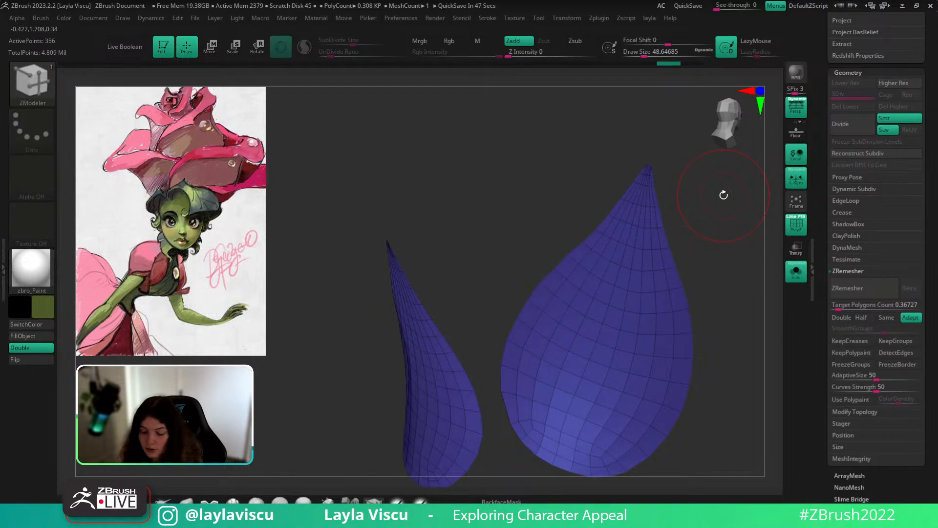
Reduce the ZModeler brush's draw size to about 1.3 for precise edge work on the leaf.
left_click_drag(700, 214, 684, 296, "alt")
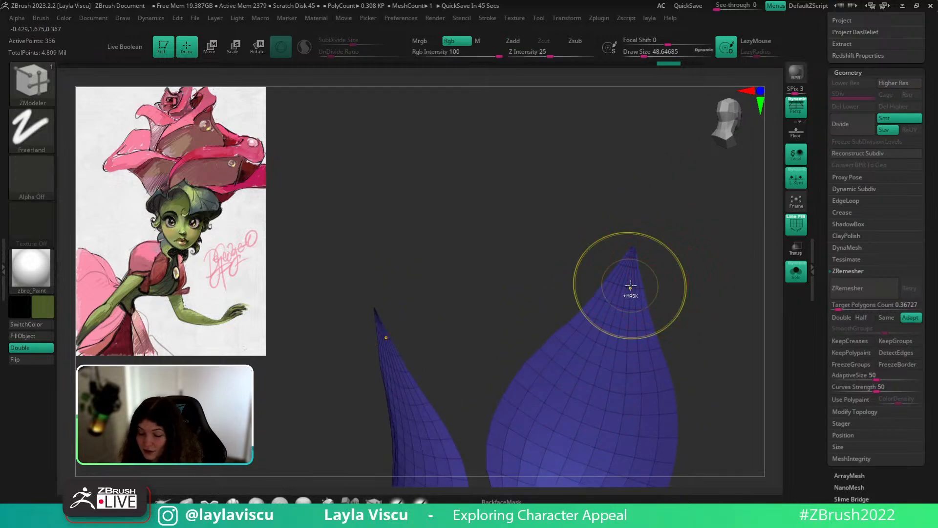
right_click_drag(630, 285, 645, 294, "ctrl")
key("s")
left_click_drag(646, 290, 629, 291)
right_click_drag(657, 285, 669, 241, "ctrl")
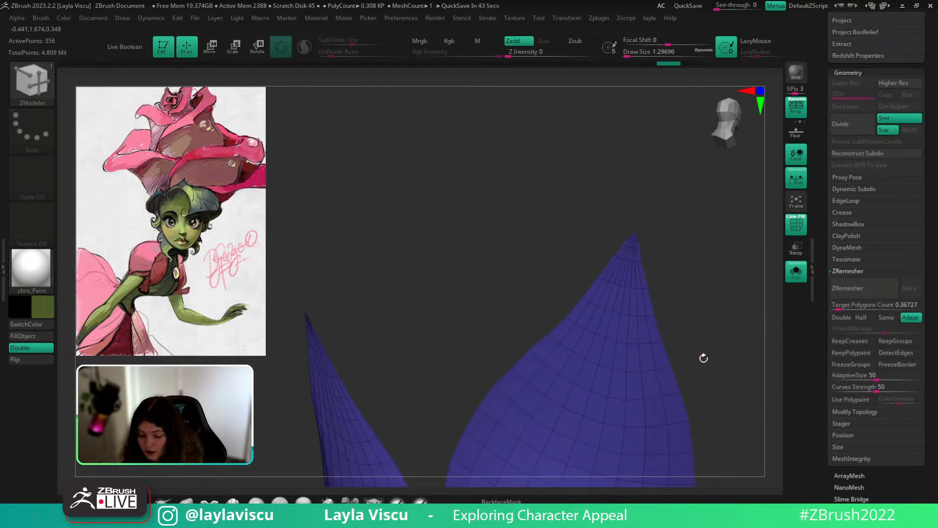
right_click_drag(703, 359, 689, 300, "ctrl")
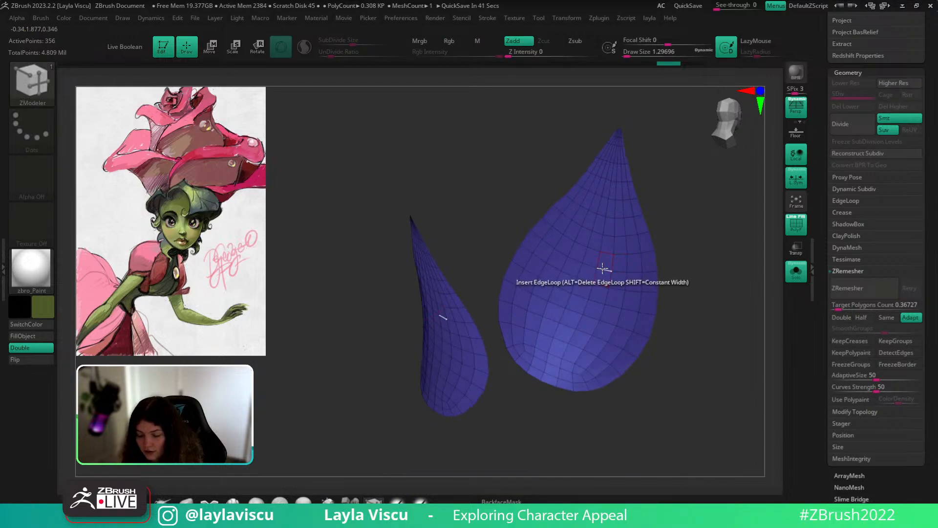
key("space")
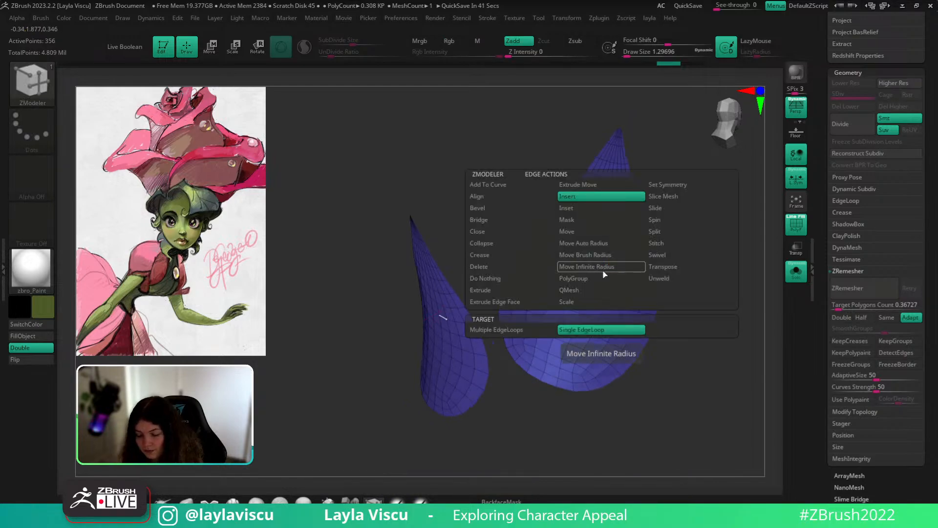
left_click(505, 266)
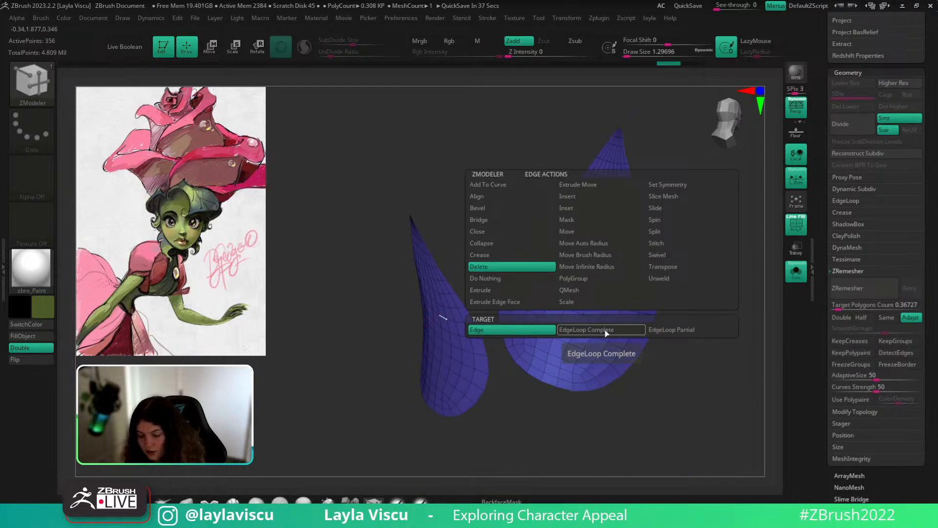
left_click(581, 197)
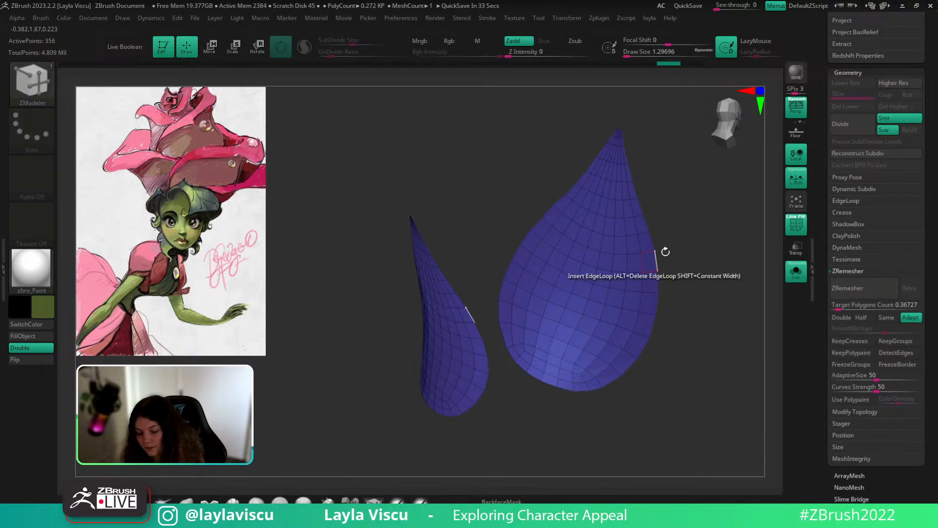
Compare the leaf with the rest of the character and isolate the leaf subtool again.
right_click_drag(678, 216, 719, 200, "alt")
left_click(796, 274)
right_click_drag(701, 293, 707, 444, "ctrl")
left_click(796, 274)
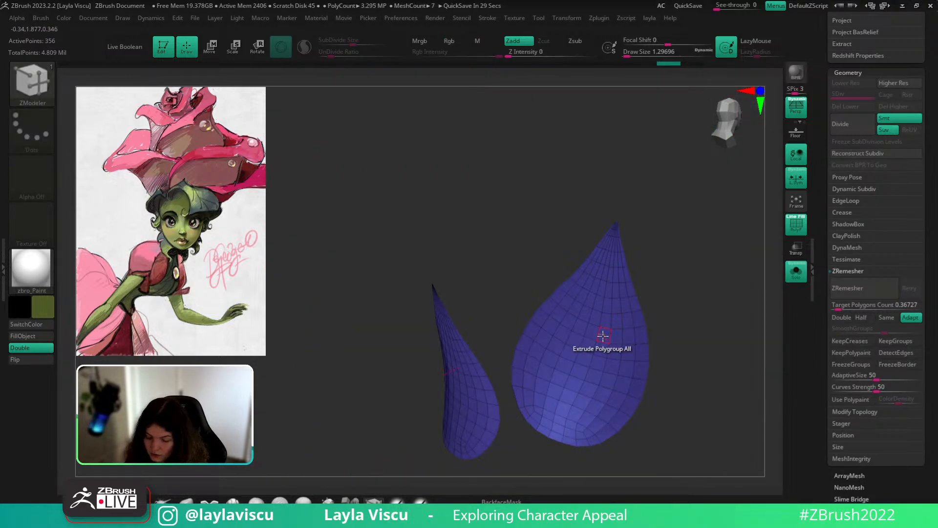
Extrude the whole leaf polygroup into a thin solid with ZModeler, adding supporting edge loops along its border and rim.
right_click_drag(634, 317, 735, 269, "ctrl")
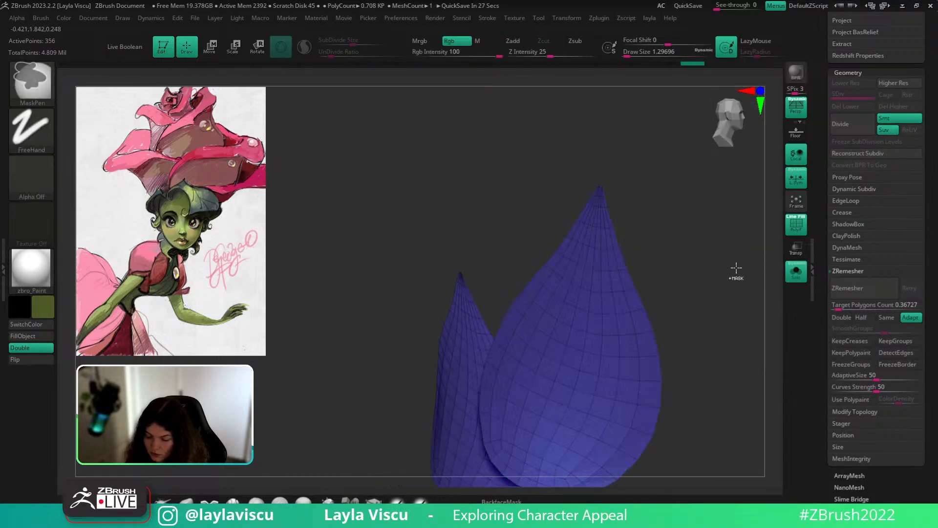
left_click(847, 201)
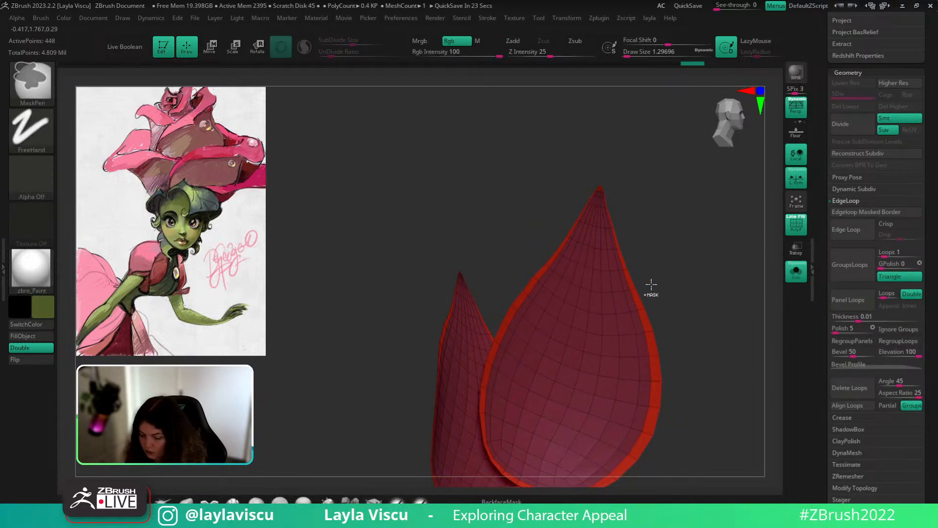
left_click(634, 342)
left_click(638, 341)
right_click_drag(667, 325, 636, 298, "ctrl")
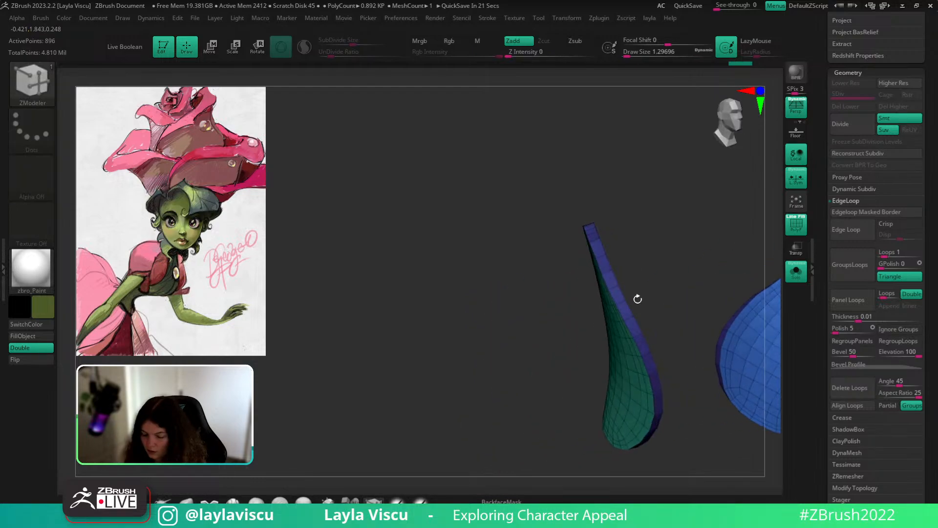
left_click(620, 300)
Show all subtools and merge the leaf subtool rose_v003_006 down into rose_v003_005.
left_click(797, 270)
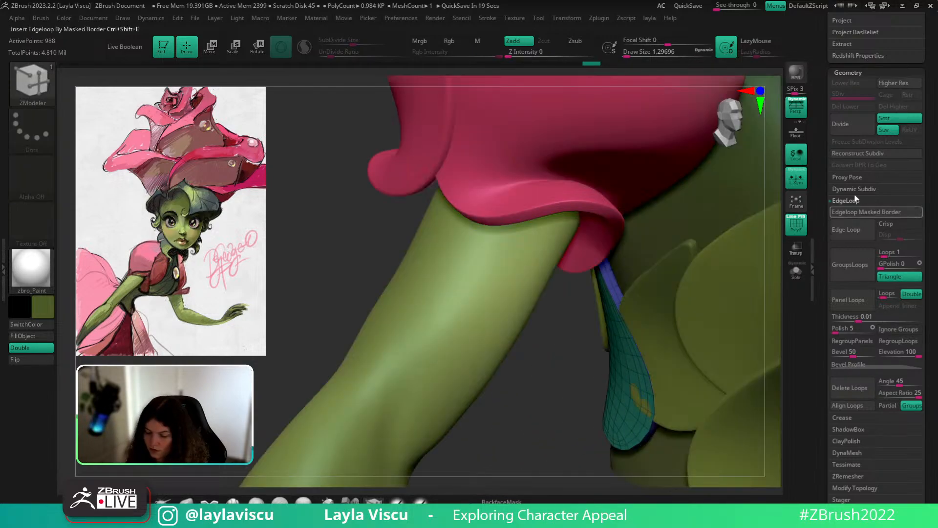
left_click_drag(859, 74, 872, 220)
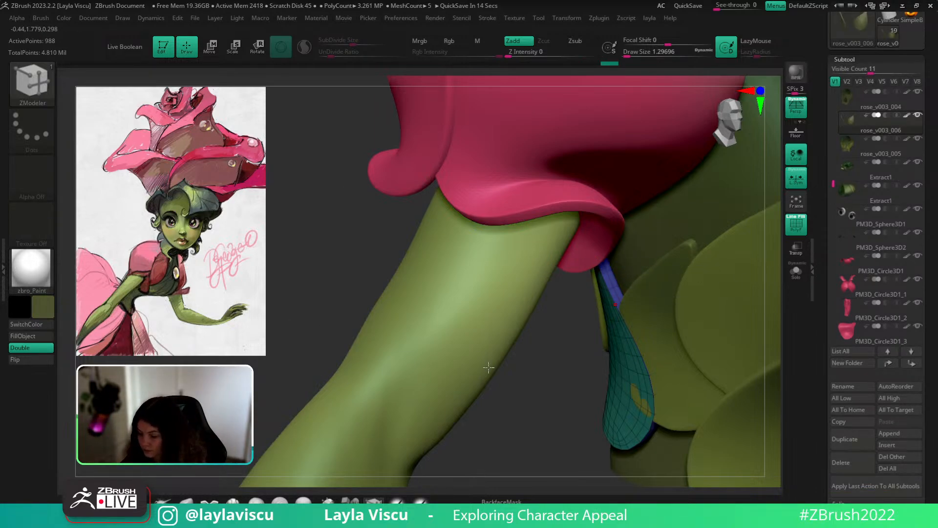
scroll(857, 493, "down", 1)
left_click(852, 501)
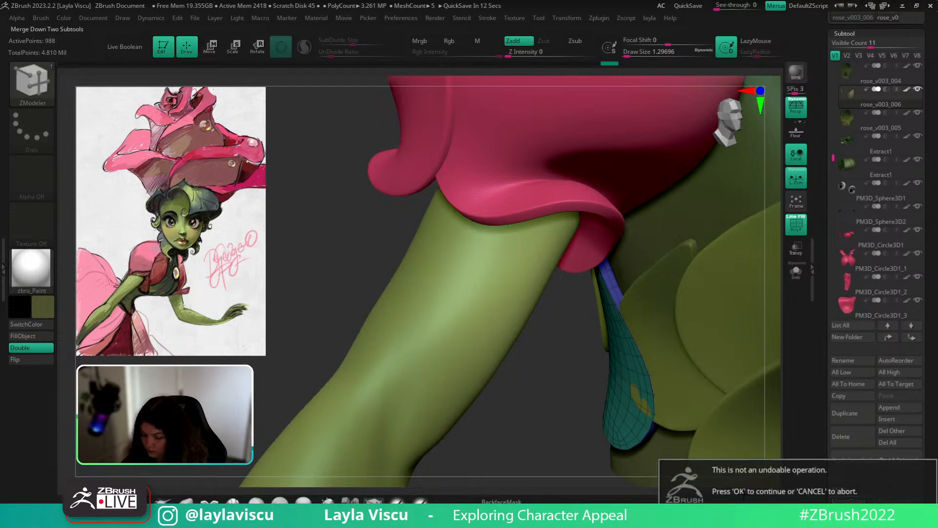
left_click(736, 510)
left_click_drag(528, 374, 630, 409)
right_click_drag(630, 409, 668, 394, "ctrl")
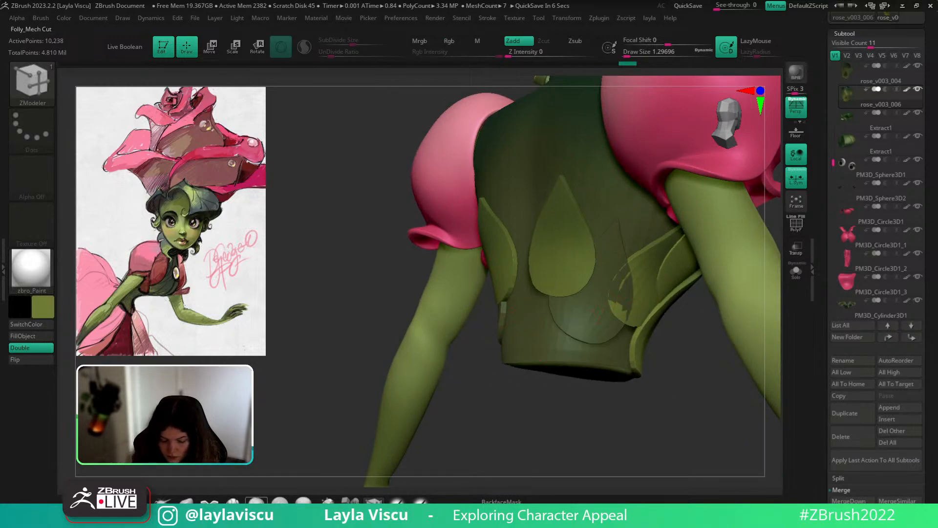
Isolate the complete new leaf, fill it with the current light green and show the whole merged subtool again.
left_click(609, 293, "ctrl+shift")
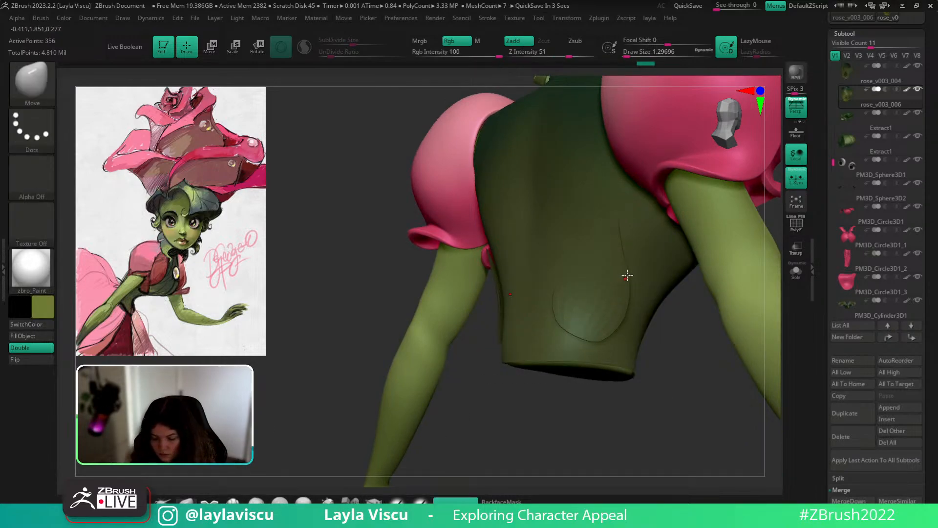
key("ctrl+shift+a")
left_click(43, 340)
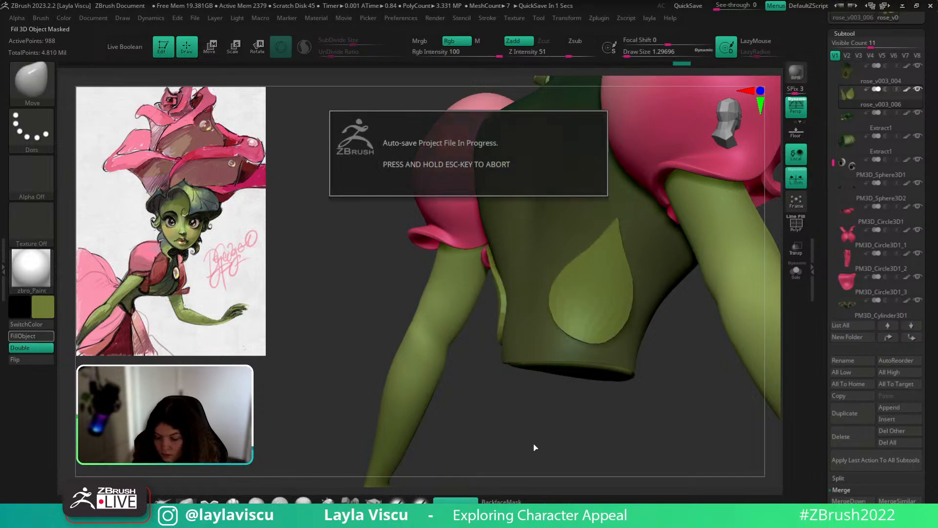
key("Escape")
left_click(598, 418, "ctrl+shift")
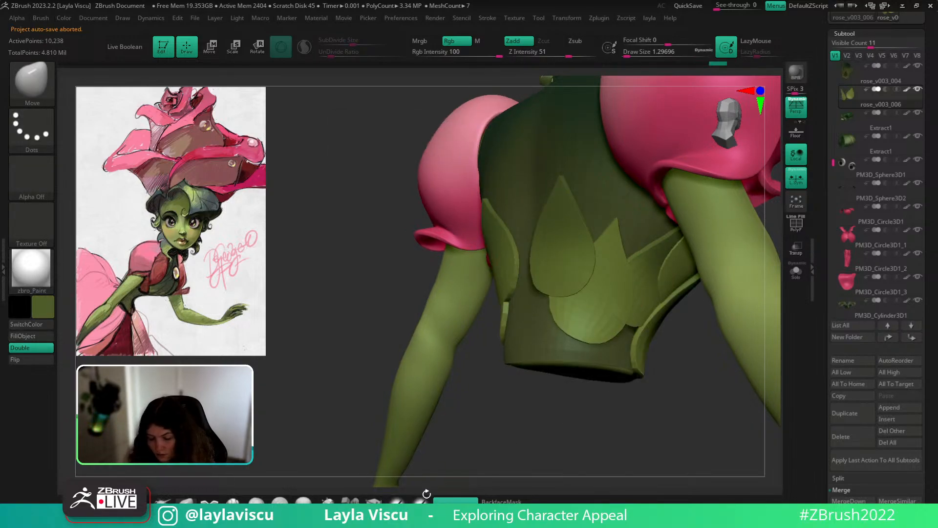
Isolate the new leaf in Solo mode and shade its upper part darker green with the SoftP_3DCW brush at draw size about 104.
left_click(420, 501)
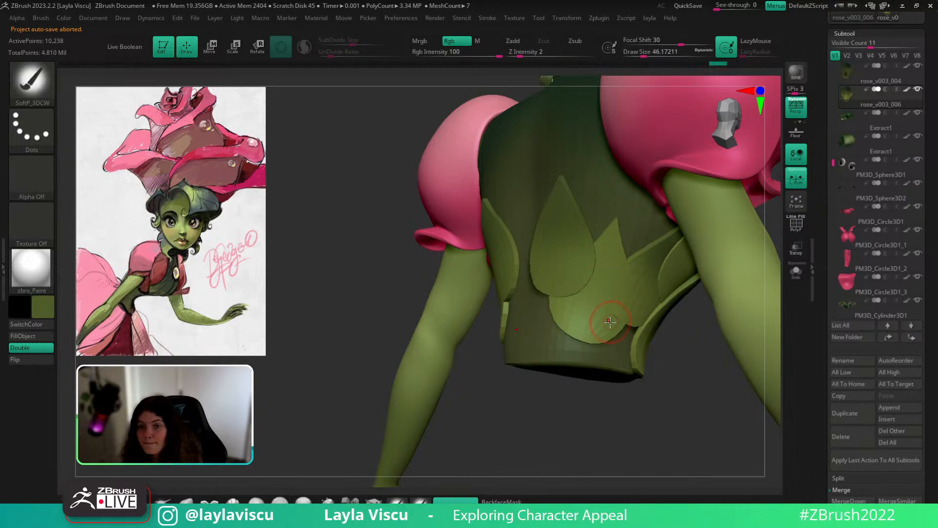
left_click(796, 271)
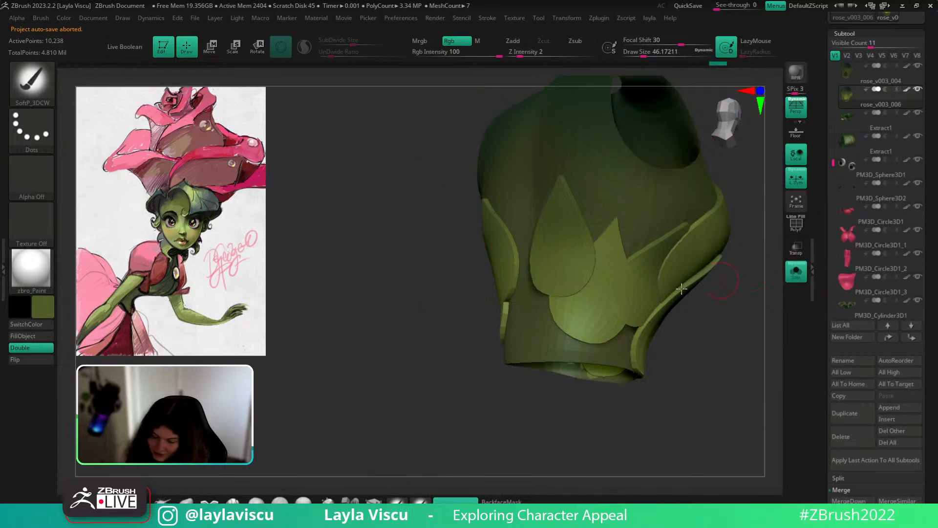
key("shift+f")
key("shift+f")
left_click(626, 245, "ctrl+shift")
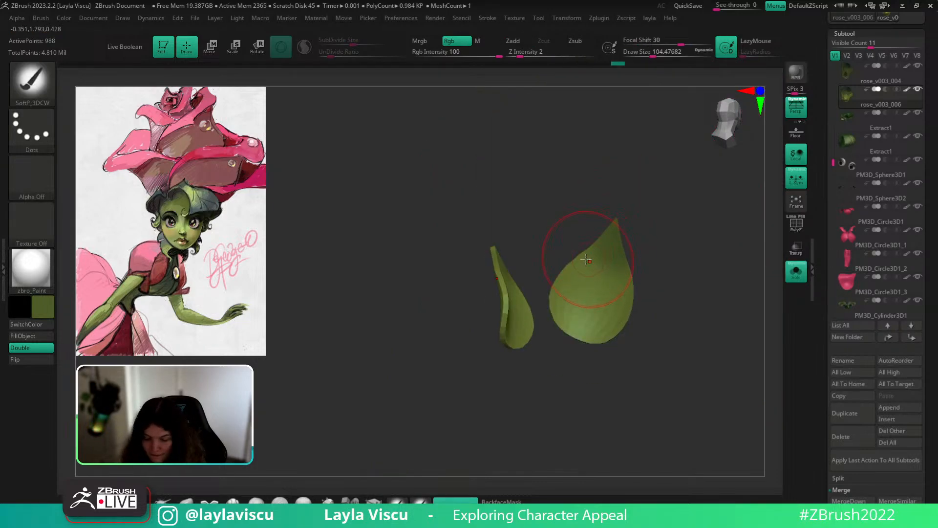
left_click(674, 229, "ctrl+shift")
Activate Dynamic Subdiv on the merged bodice and inspect its polygroup wireframe.
mouse_move(736, 332)
left_mouse_down()
mouse_move(721, 327)
mouse_move(680, 355)
left_mouse_up()
left_click(210, 501)
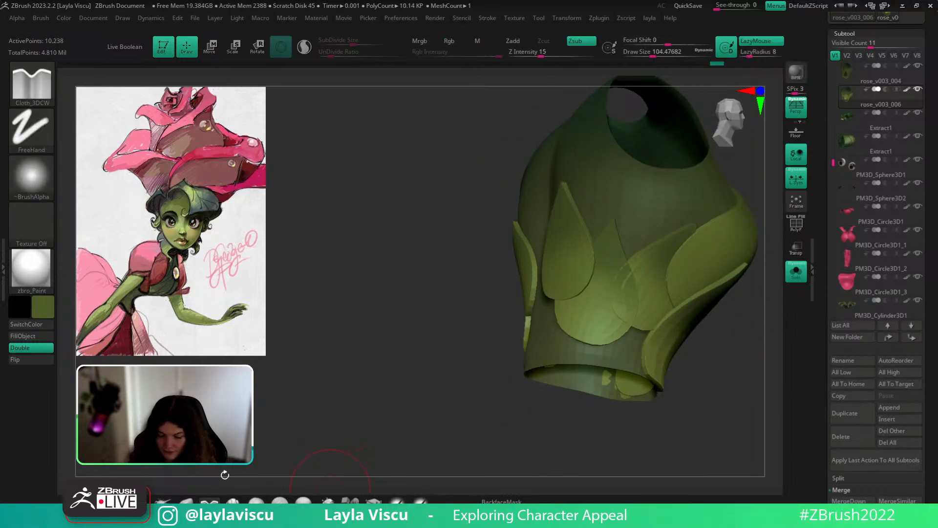
key("d")
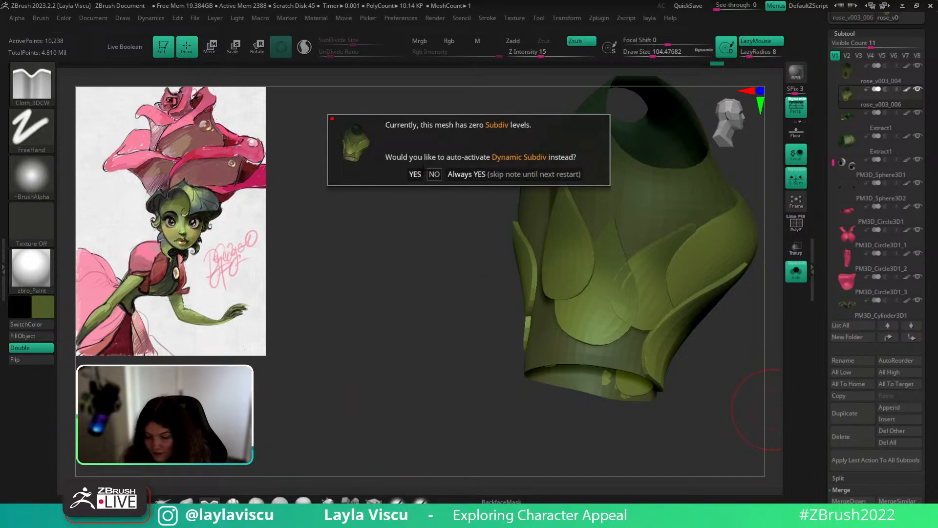
left_click(416, 174)
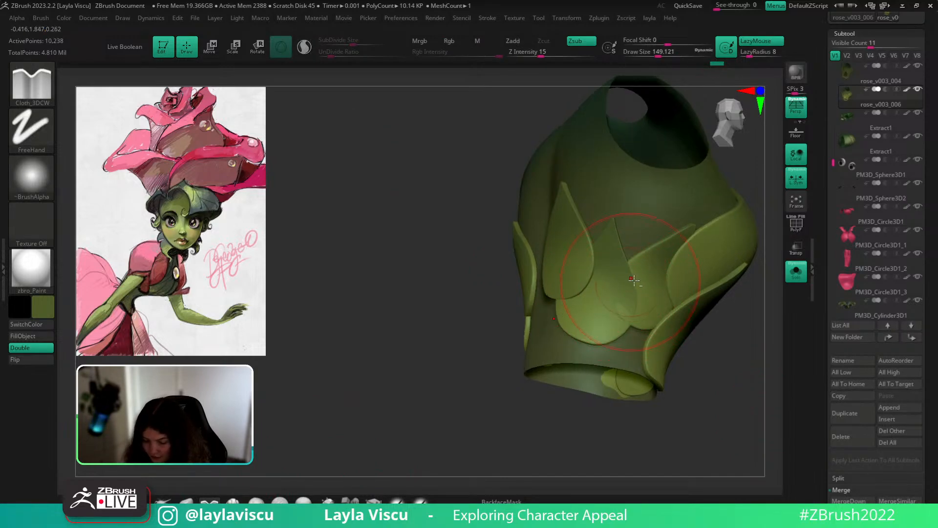
key("shift+f")
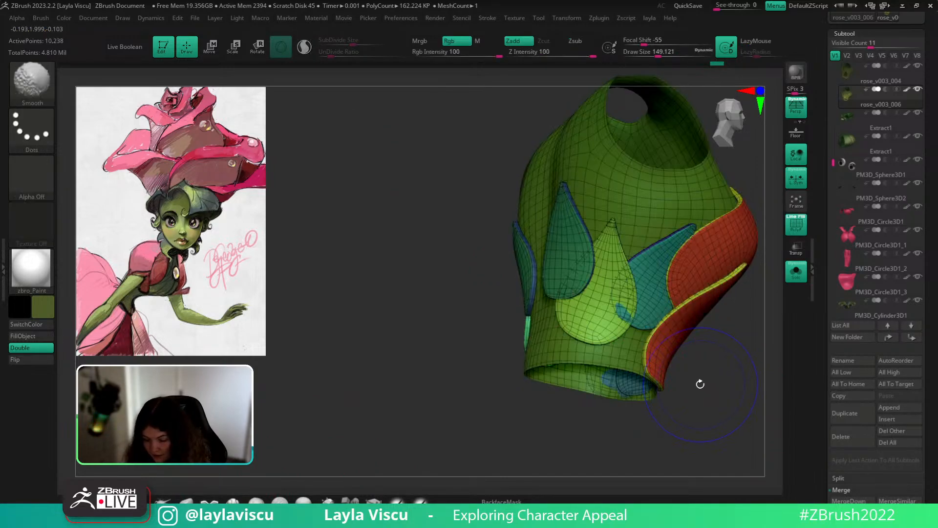
key("shift+f")
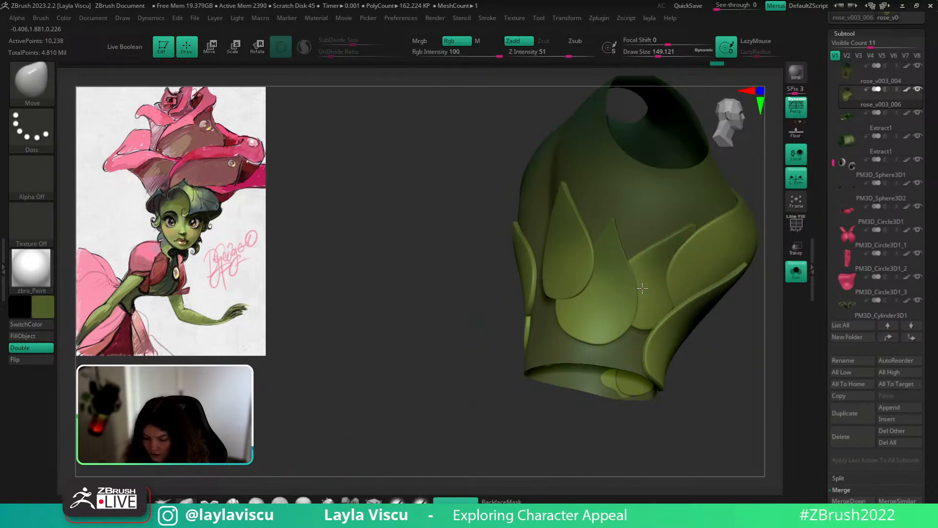
Nudge the back leaf with the Move brush at draw size about 149 and bring the full character back into view.
left_click_drag(727, 374, 658, 369)
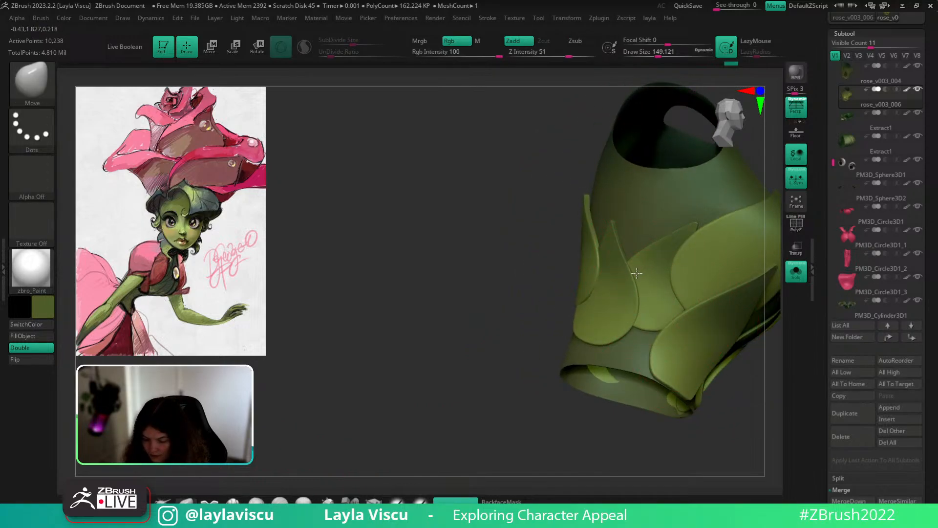
key("ctrl")
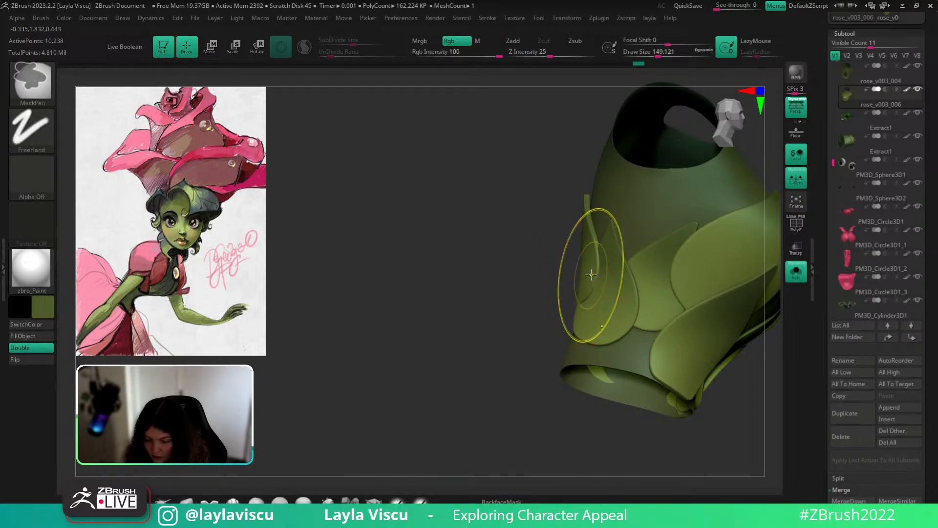
left_click_drag(592, 274, 598, 274)
right_click_drag(728, 381, 724, 351, "ctrl")
mouse_move(725, 352)
left_mouse_down("shift")
mouse_move(736, 392)
mouse_move(697, 378)
left_mouse_up("shift")
left_click_drag(697, 379, 708, 403, "alt")
left_click(796, 271)
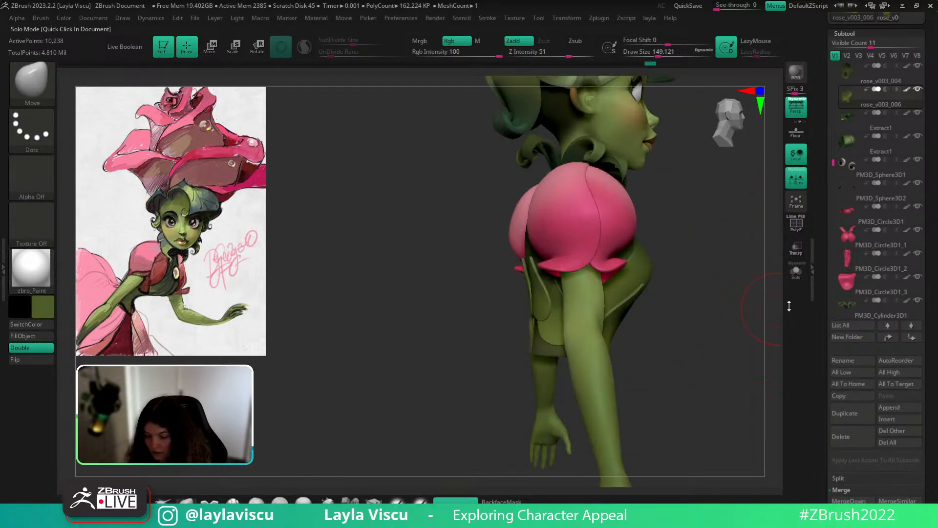
mouse_move(758, 358)
left_mouse_down()
mouse_move(743, 335)
mouse_move(682, 392)
mouse_move(643, 396)
mouse_move(708, 395)
mouse_move(717, 442)
mouse_move(685, 337)
mouse_move(767, 302)
mouse_move(834, 299)
mouse_move(743, 352)
mouse_move(649, 357)
mouse_move(691, 366)
mouse_move(682, 386)
left_mouse_up()
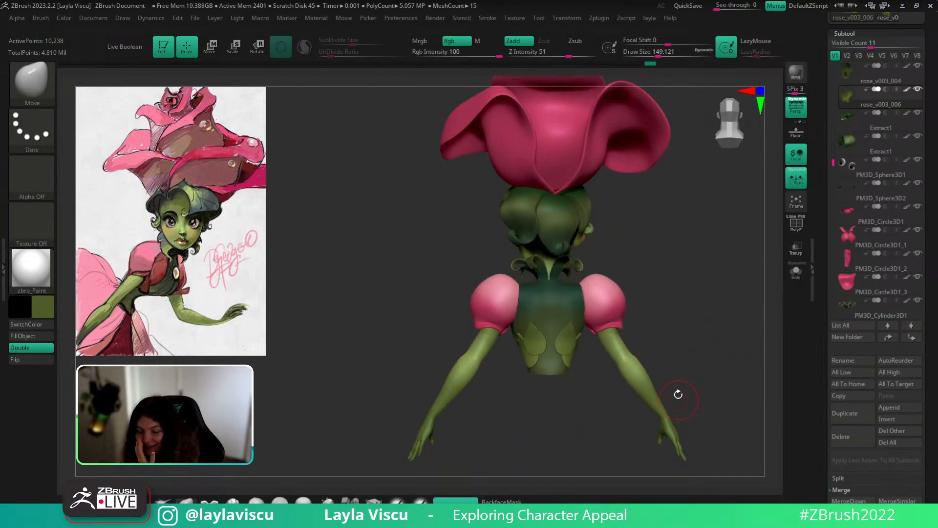
Select the bodice torso from behind, isolate it in Solo mode and reduce the draw size to about 7.5.
right_click_drag(673, 344, 722, 272, "alt")
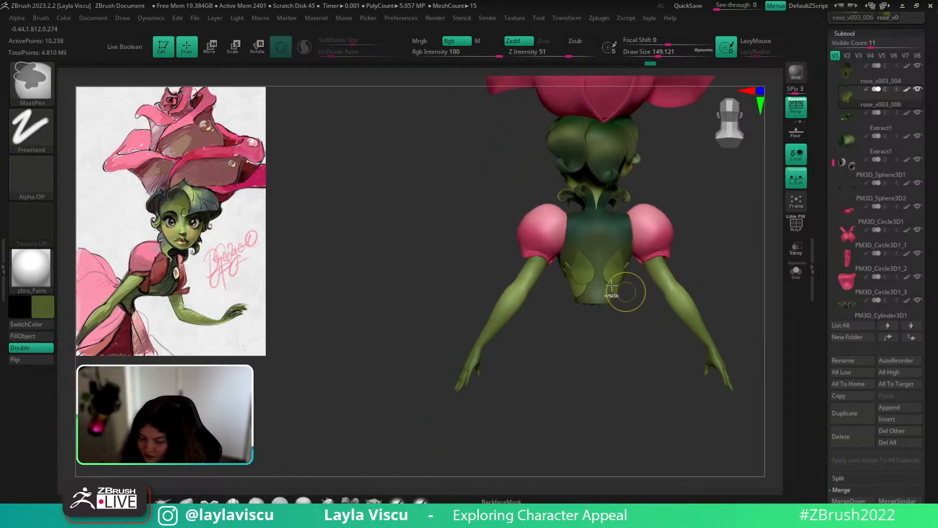
right_click_drag(628, 294, 676, 293, "ctrl")
right_click_drag(735, 244, 686, 331, "alt")
left_click(548, 364, "alt")
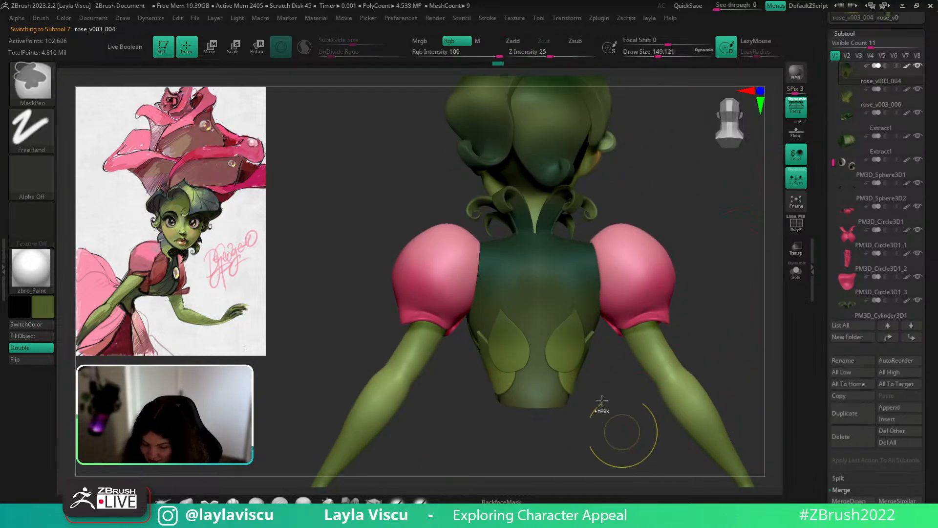
key("s")
mouse_move(566, 352)
left_mouse_down()
mouse_move(535, 347)
mouse_move(530, 325)
mouse_move(532, 337)
left_mouse_up()
left_click(796, 279)
key("s")
key("s")
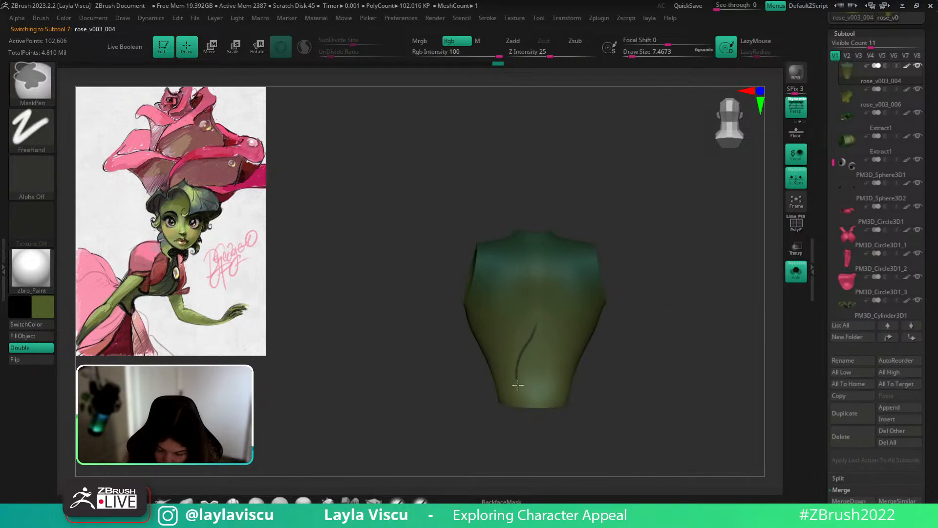
Draw a mirrored teardrop-shaped mask outline on the lower centre of the bodice's back with X symmetry and MaskPen.
mouse_move(518, 385)
left_mouse_down("ctrl")
mouse_move(535, 400)
mouse_move(522, 392)
mouse_move(534, 330)
mouse_move(513, 380)
left_mouse_up("ctrl")
key("ctrl+z")
key("x")
key("ctrl+z")
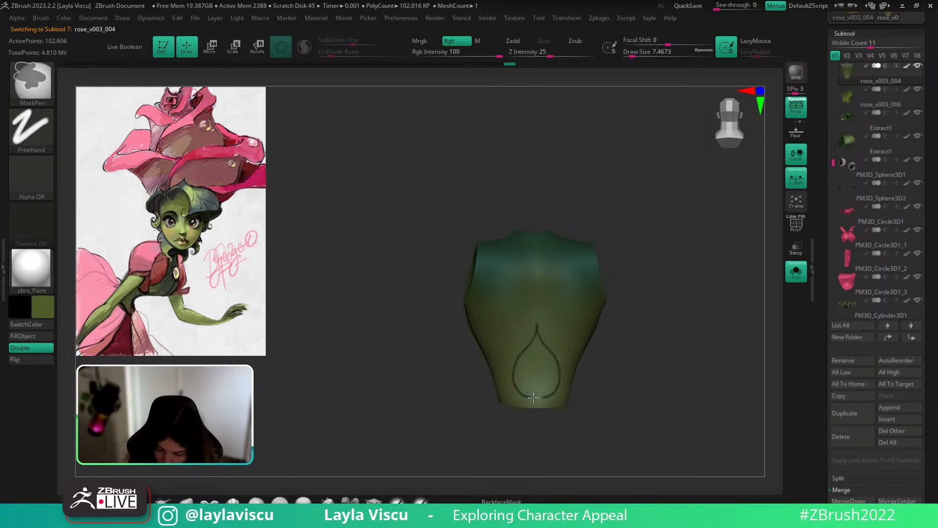
left_click(790, 279)
left_click(790, 279)
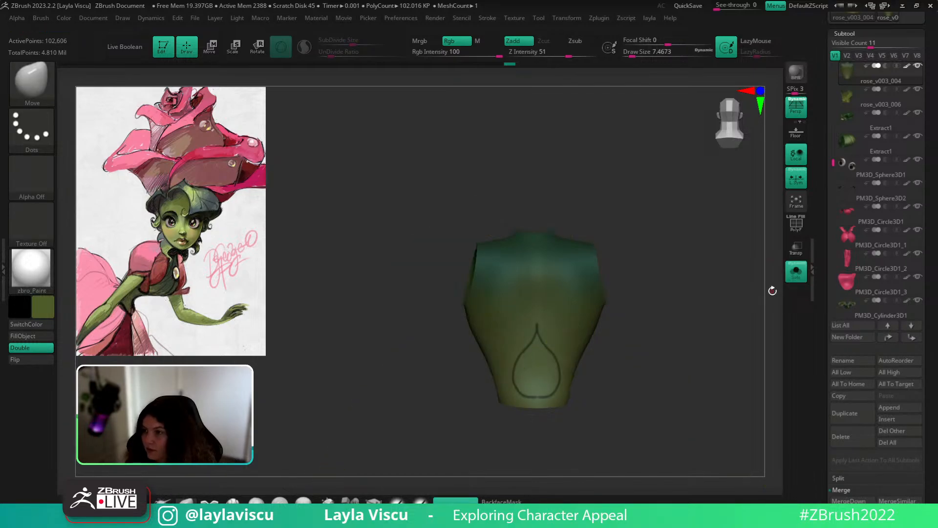
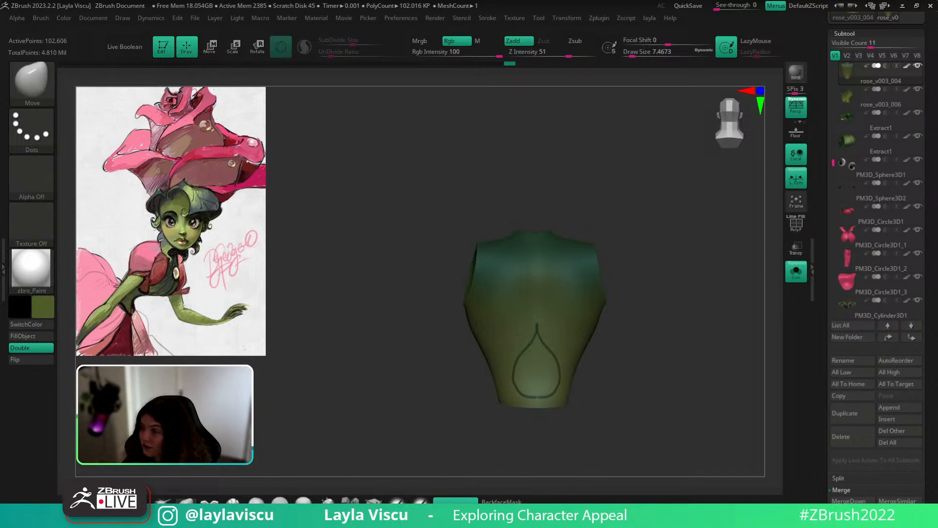
Examine the leaf corset reference images for how the leaves overlap and how the bodice edges are shaped.
right_click_drag(937, 0, 623, 330)
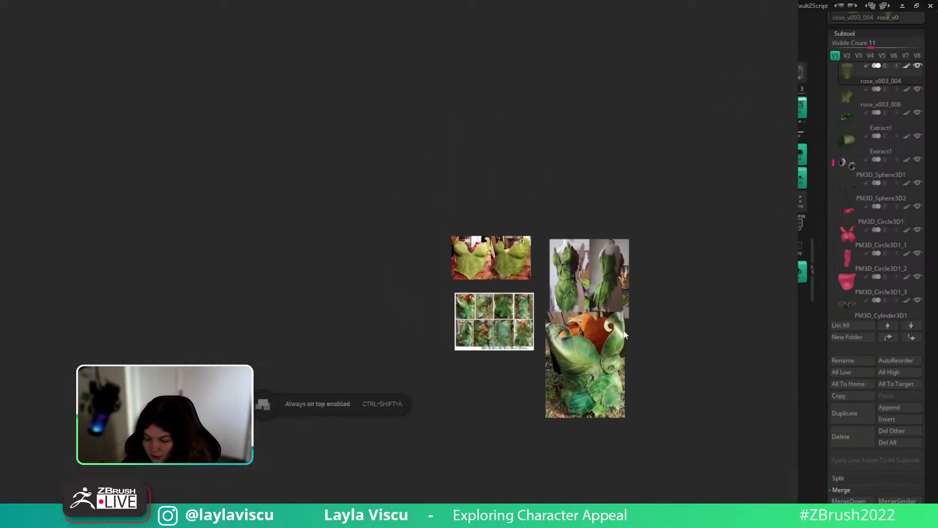
scroll(603, 341, "up", 3)
scroll(602, 339, "up", 5)
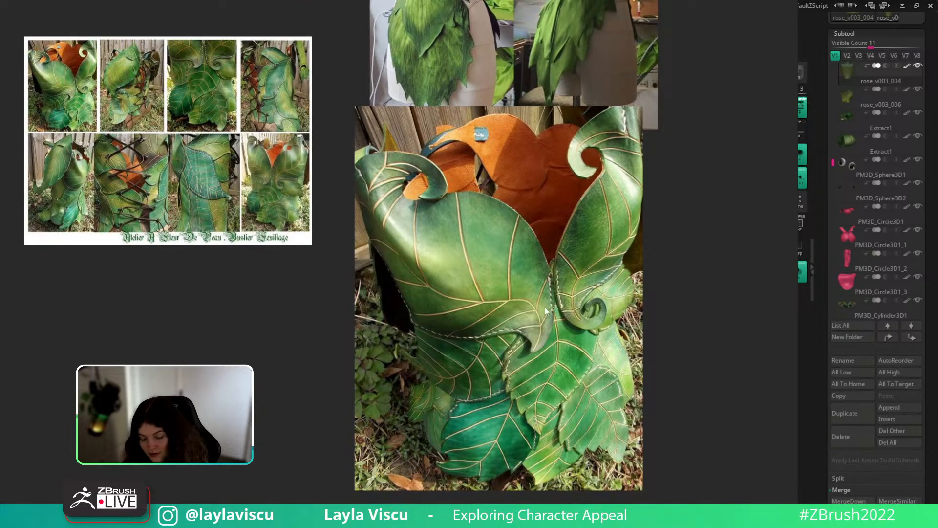
scroll(481, 264, "down", 2)
middle_click_drag(477, 212, 523, 285)
scroll(525, 274, "up", 1)
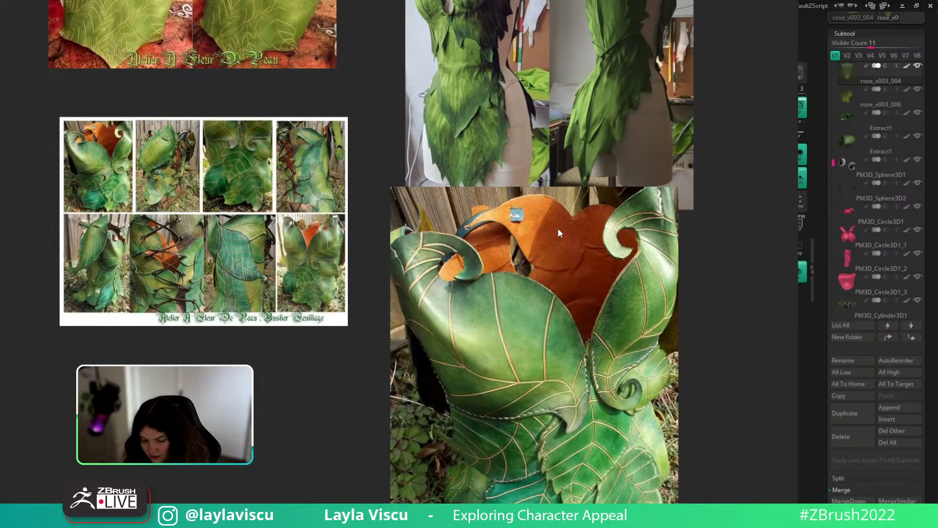
scroll(558, 227, "up", 2)
scroll(502, 259, "down", 3)
middle_click_drag(502, 259, 550, 355)
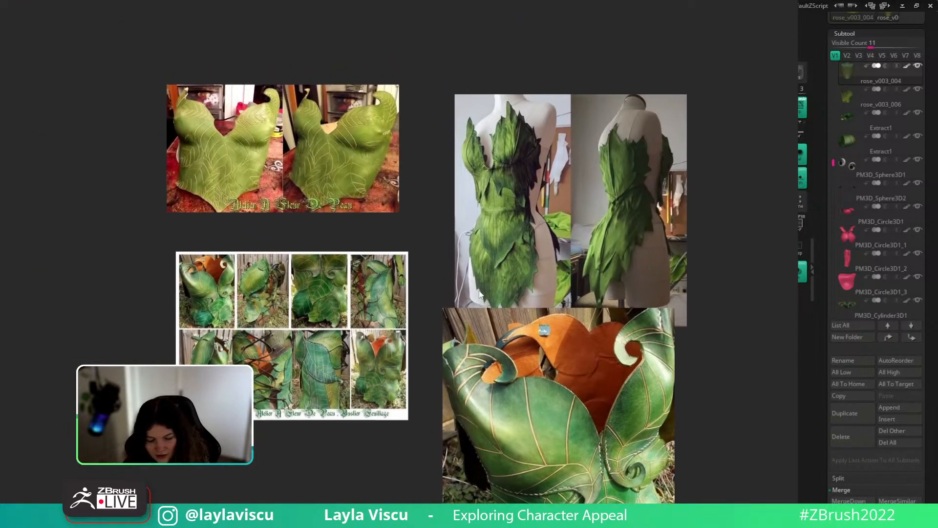
scroll(239, 345, "up", 4)
scroll(241, 338, "down", 6)
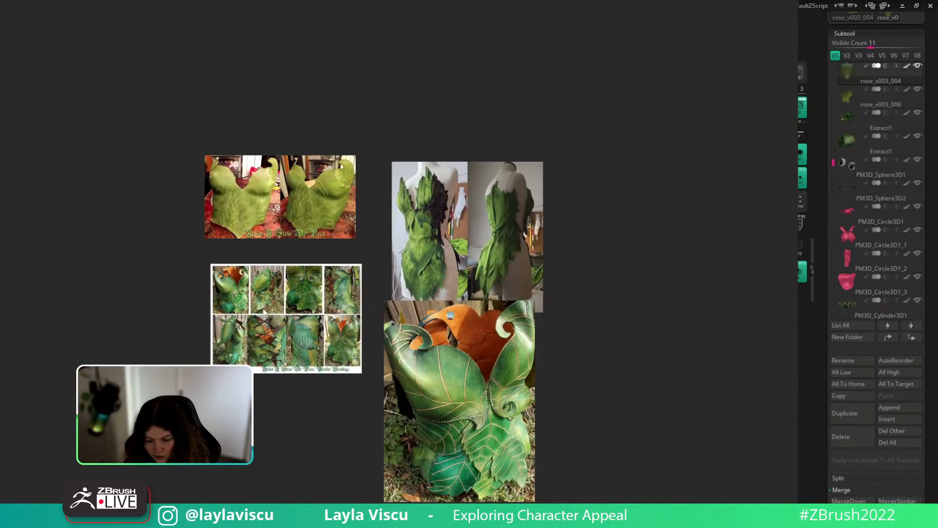
right_click_drag(242, 337, 883, 0)
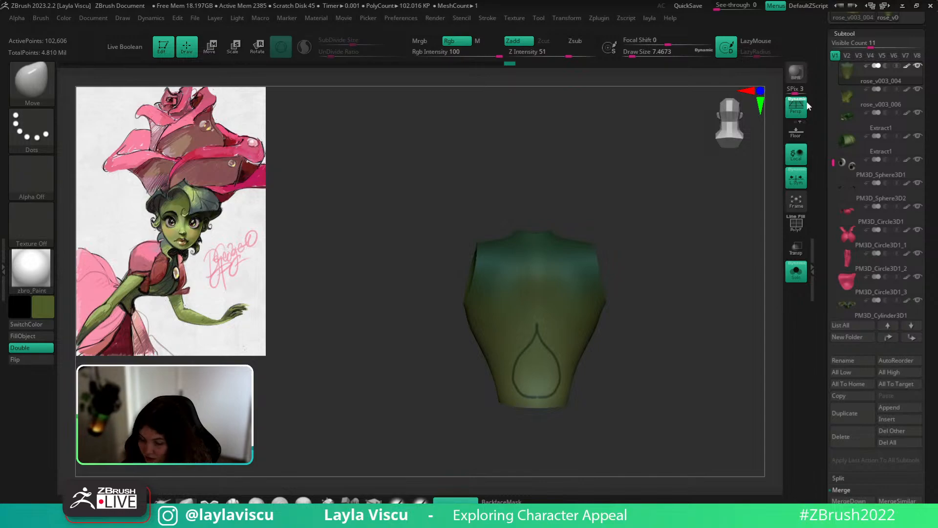
Redraw the lower sides of the teardrop mask outline narrower and erase the leftover outer strokes.
mouse_move(541, 397)
right_mouse_down("ctrl")
mouse_move(663, 468)
mouse_move(667, 462)
right_mouse_up("ctrl")
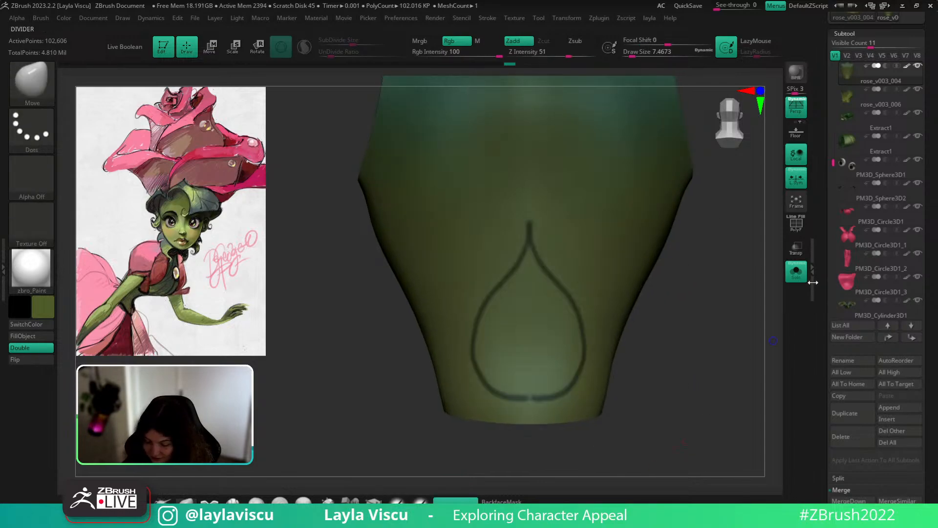
left_click(797, 279)
left_click(797, 278)
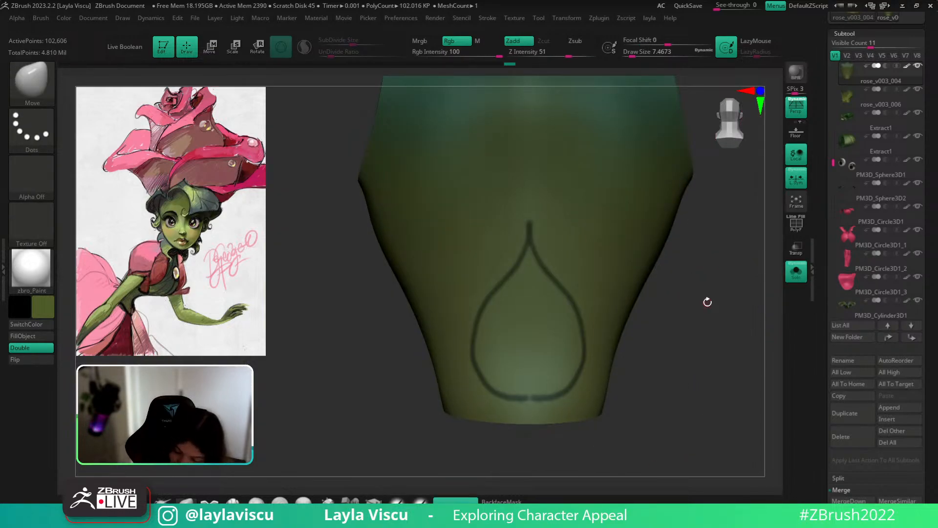
mouse_move(530, 244)
left_mouse_down("ctrl")
mouse_move(492, 298)
mouse_move(487, 369)
mouse_move(521, 390)
mouse_move(552, 383)
left_mouse_up("ctrl")
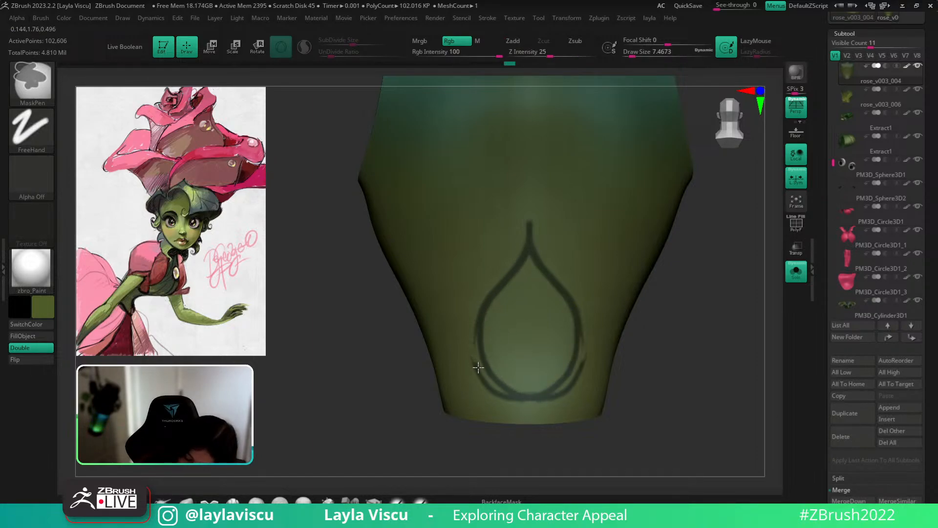
left_click_drag(478, 367, 509, 402, "ctrl+alt")
left_click_drag(473, 361, 494, 398, "ctrl+alt")
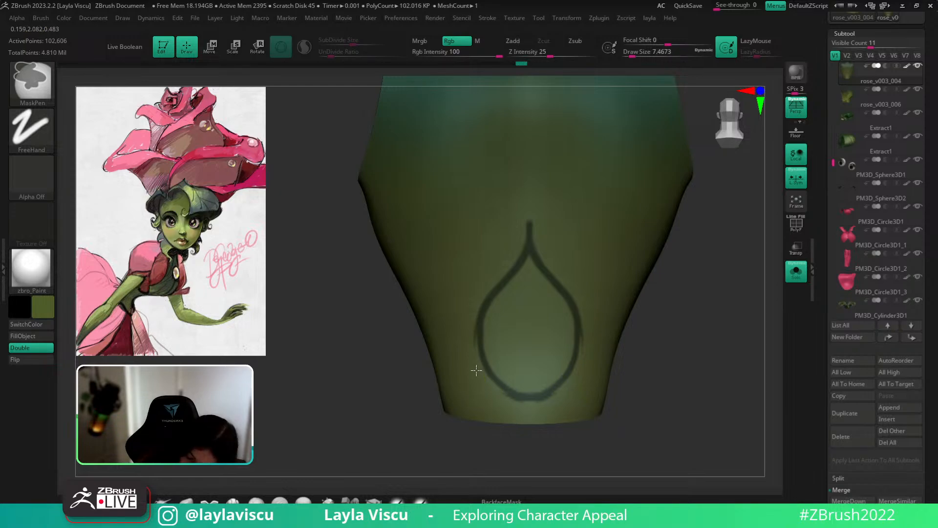
left_click_drag(476, 323, 507, 264, "ctrl+alt")
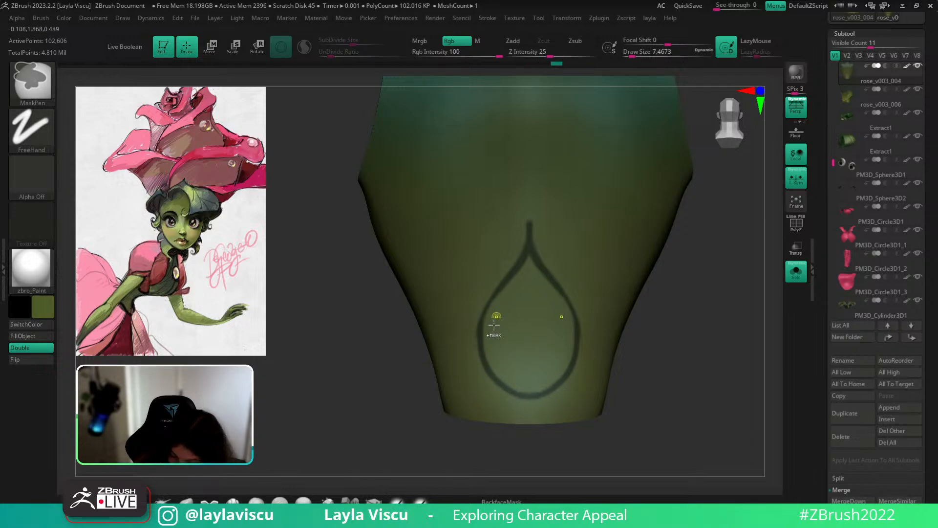
Fill the region enclosed by the teardrop outline with mask.
key("3")
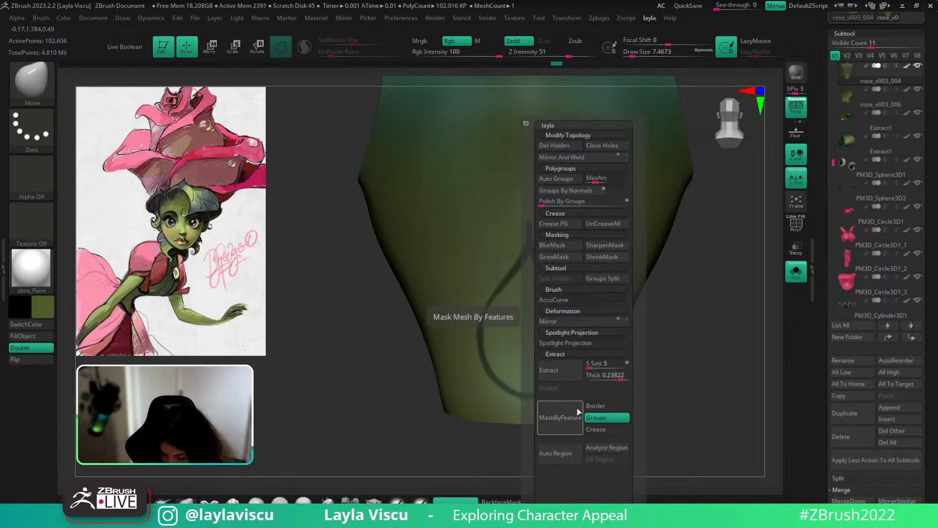
key("3")
left_click(599, 452)
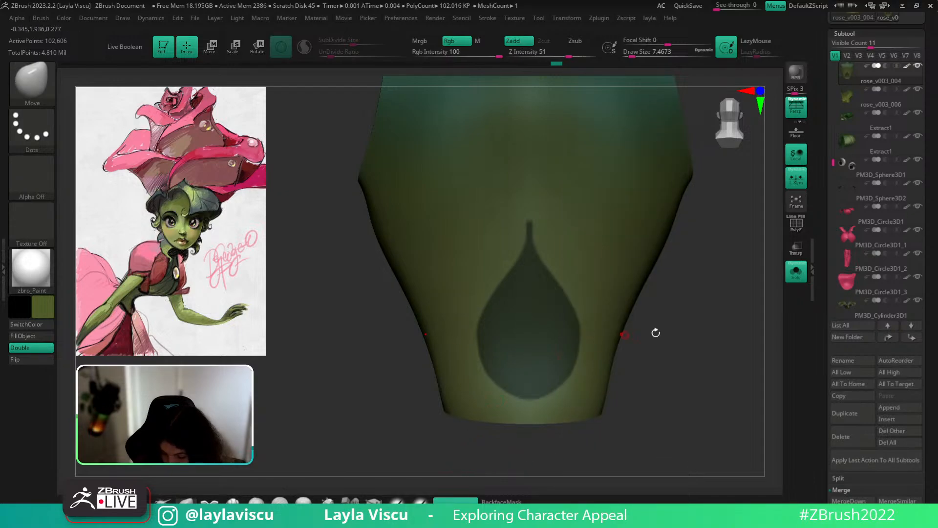
Trim the mask's upper stem into a clean short point and tidy its lower edge on the bodice back.
key("ctrl")
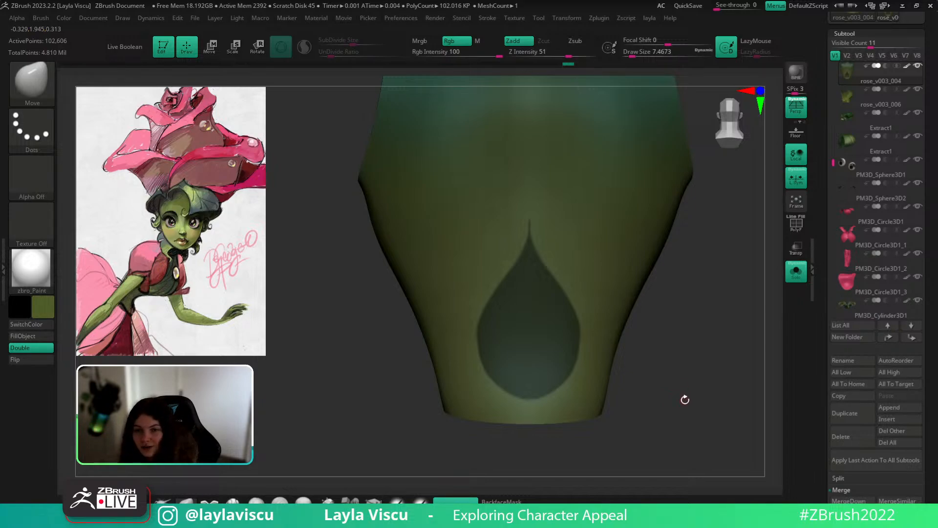
left_click(796, 276)
left_click(796, 279)
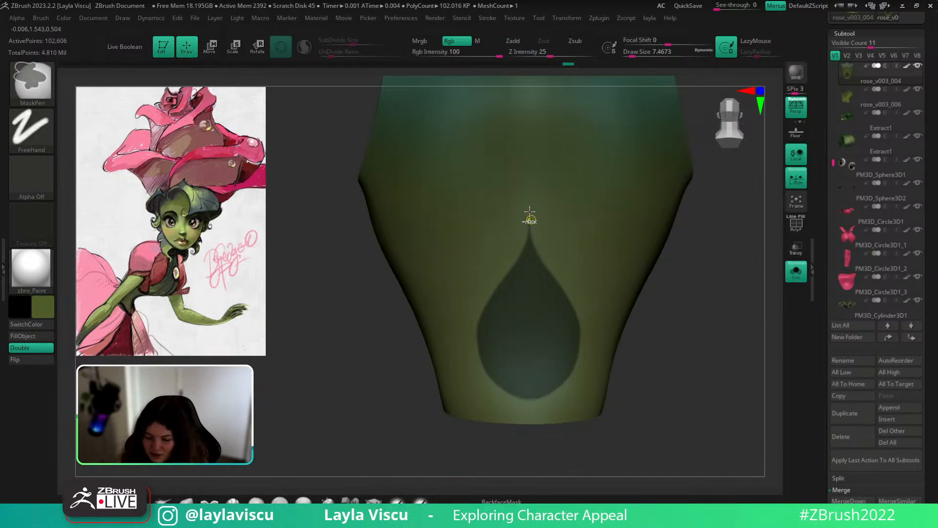
right_click_drag(556, 250, 497, 181, "ctrl")
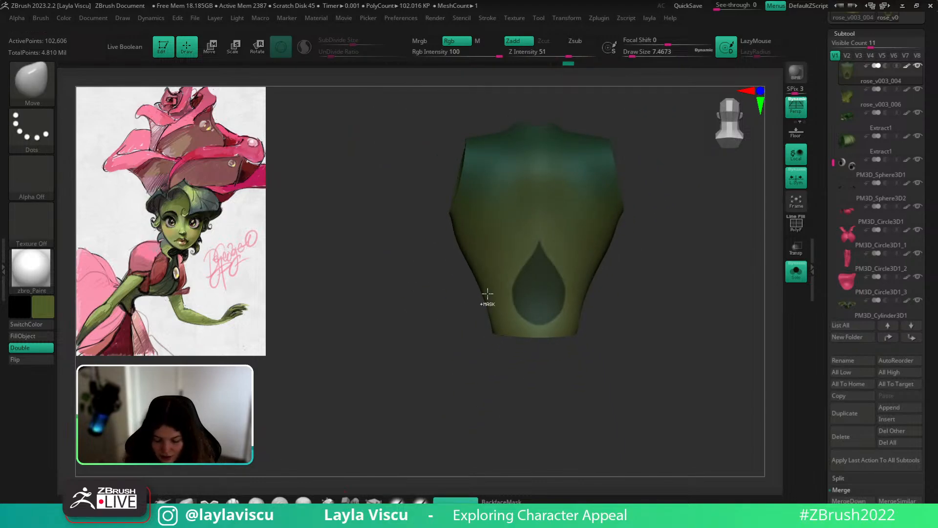
right_click_drag(486, 300, 536, 341, "ctrl")
left_click_drag(557, 358, 596, 362, "ctrl+alt")
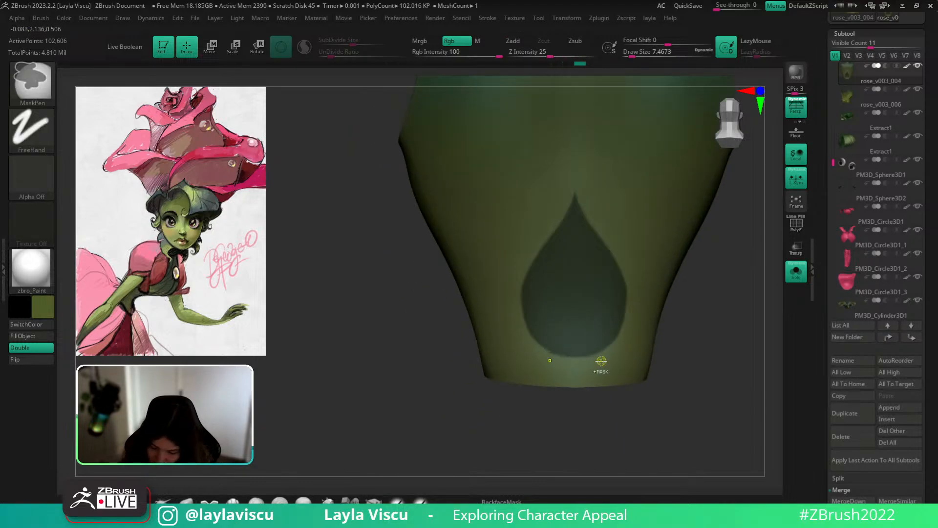
Compare the masked teardrop with the existing back leaves by switching between the full character and the isolated bodice.
left_click(796, 275)
right_click_drag(773, 314, 696, 322, "ctrl")
right_click_drag(695, 368, 667, 372)
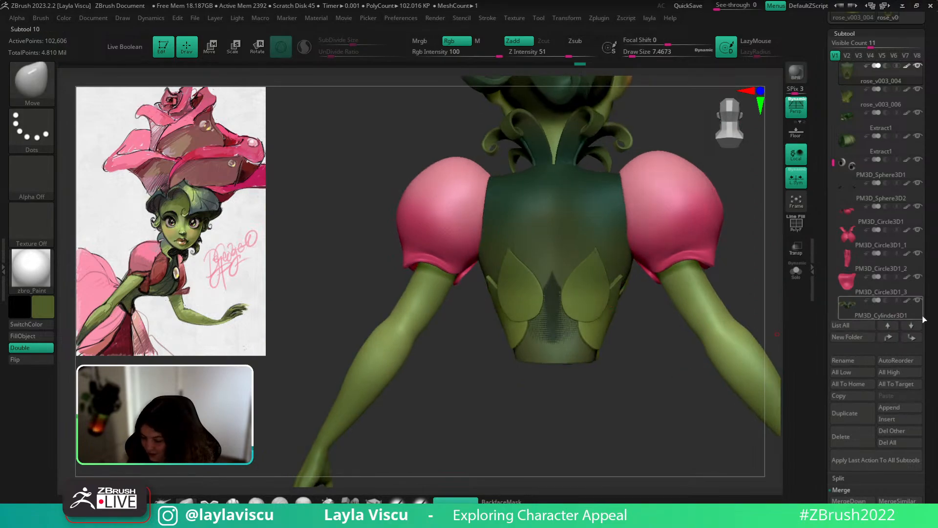
left_click_drag(929, 317, 936, 212)
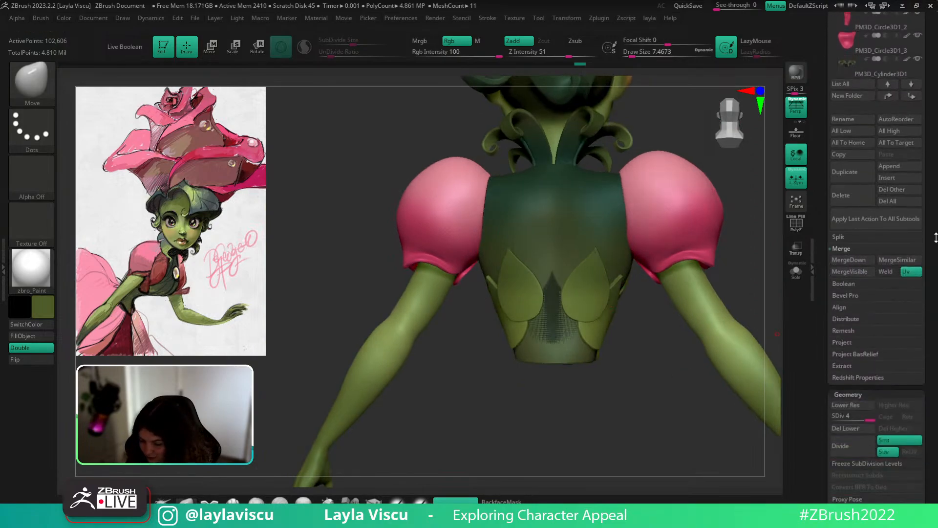
left_click(799, 276)
left_click(800, 279)
left_click(800, 280)
right_click_drag(566, 318, 594, 312, "ctrl")
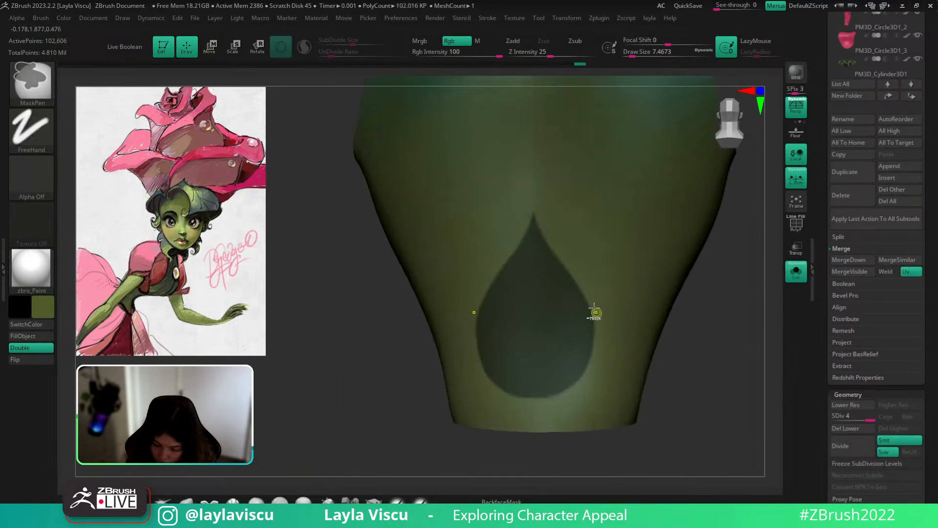
left_click(796, 271)
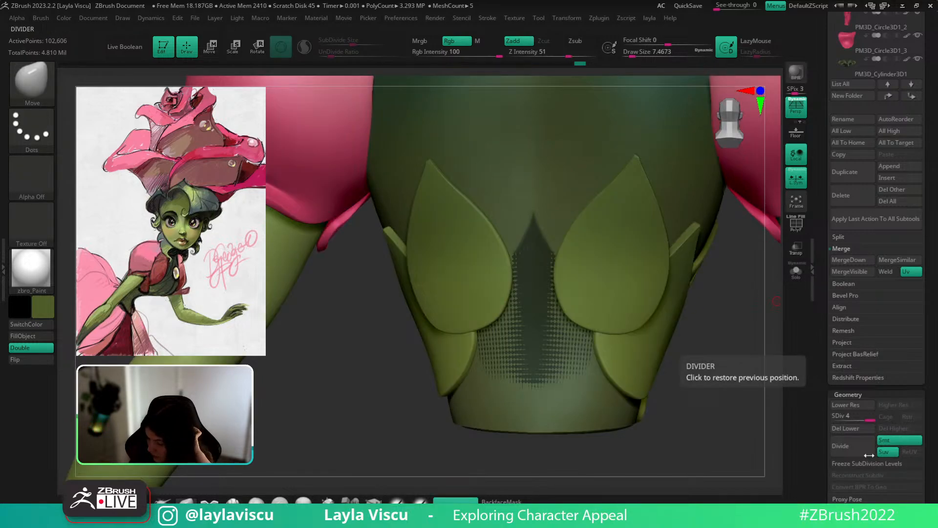
scroll(918, 298, "up", 5)
scroll(917, 298, "up", 1)
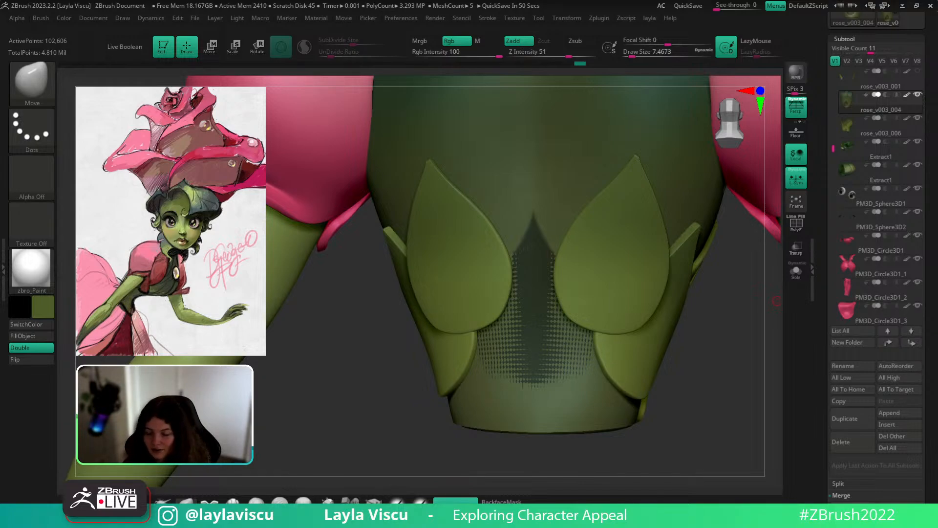
left_click_drag(719, 339, 727, 339)
left_click(796, 275)
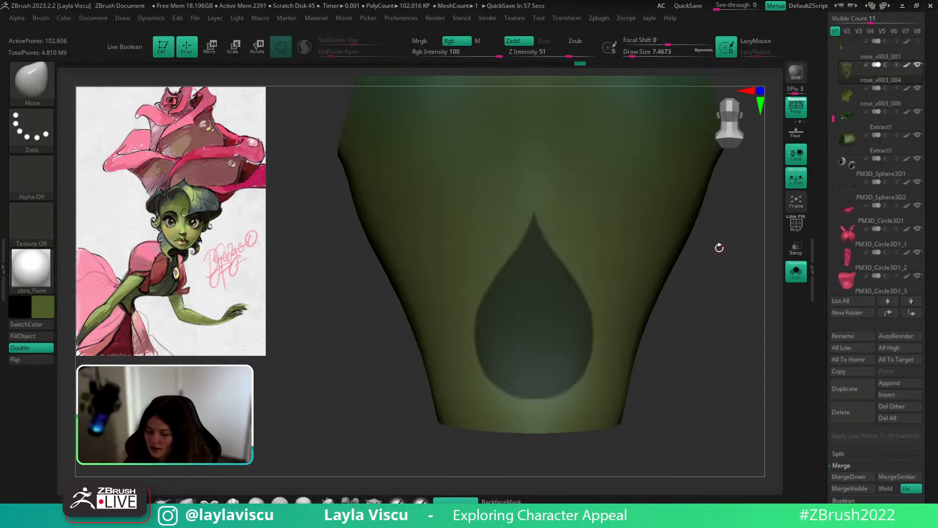
Duplicate the masked bodice with its polygroup wireframe shown, delete the copy's lower subdivision levels and keep only the masked teardrop visible.
key("shift+f")
scroll(932, 320, "down", 1)
scroll(932, 321, "up", 3)
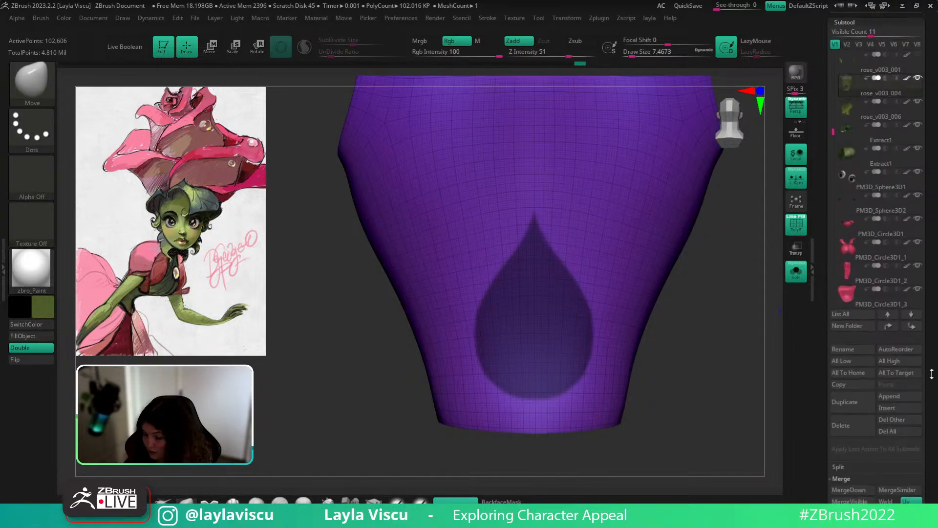
left_click(868, 115)
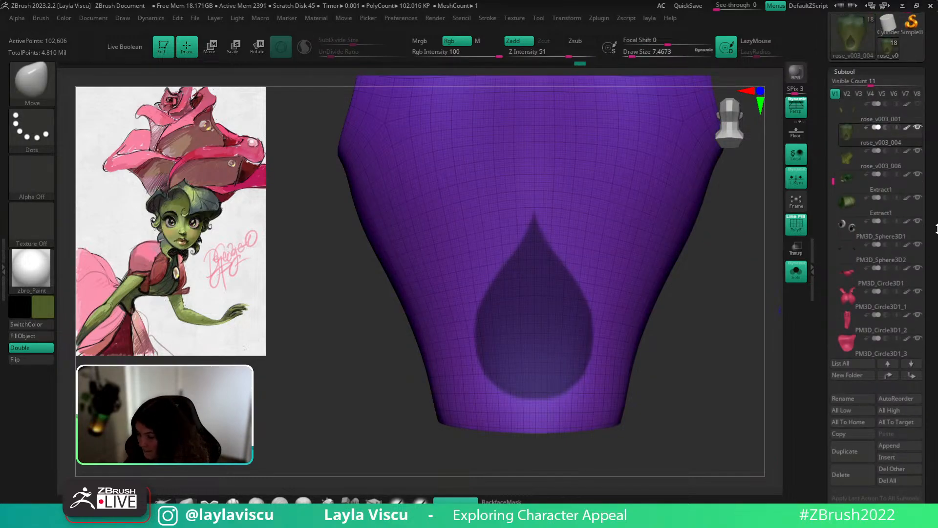
scroll(933, 342, "down", 1)
scroll(867, 401, "down", 10)
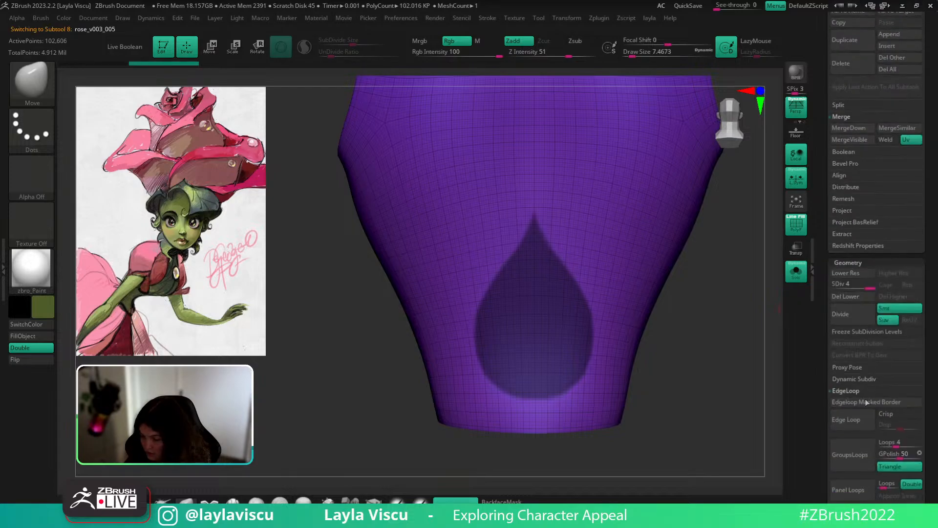
left_click(854, 297)
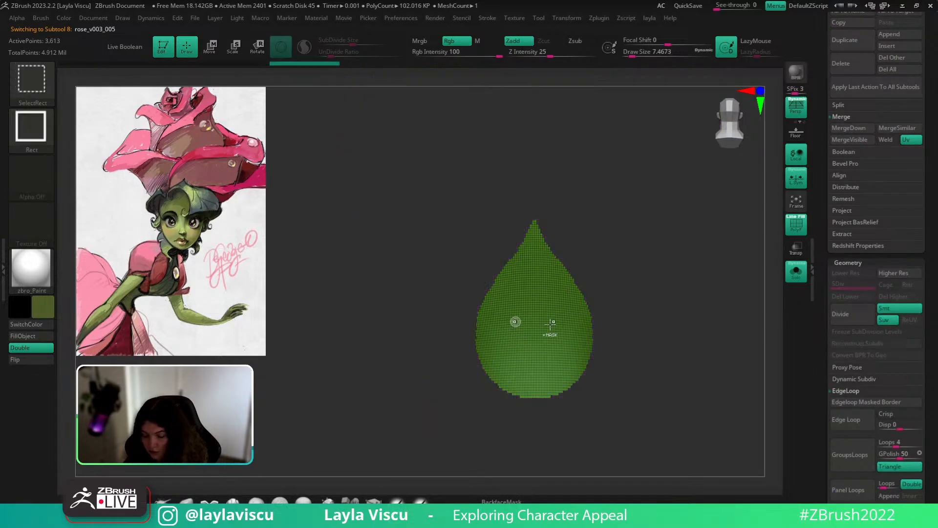
Smooth the jagged border of the teardrop leaf piece with Polish By Groups.
key("q")
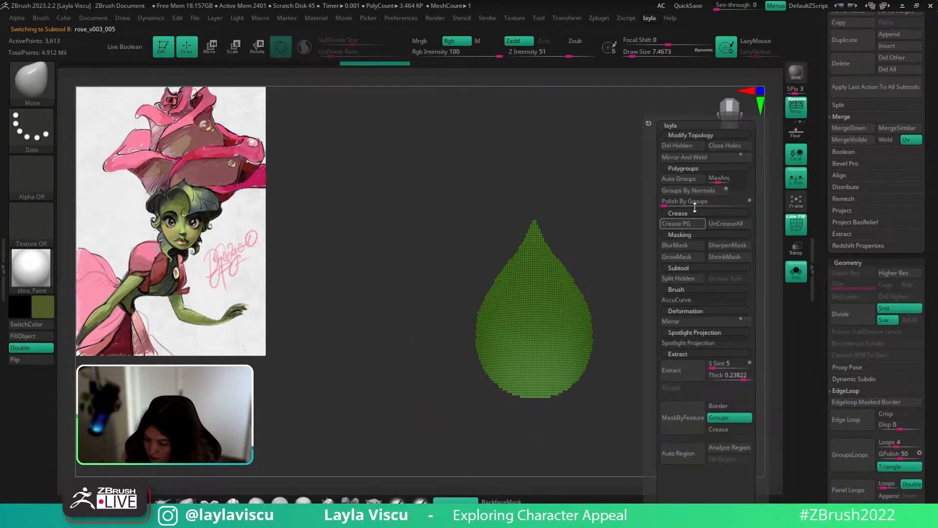
left_click_drag(670, 204, 715, 206)
key("q")
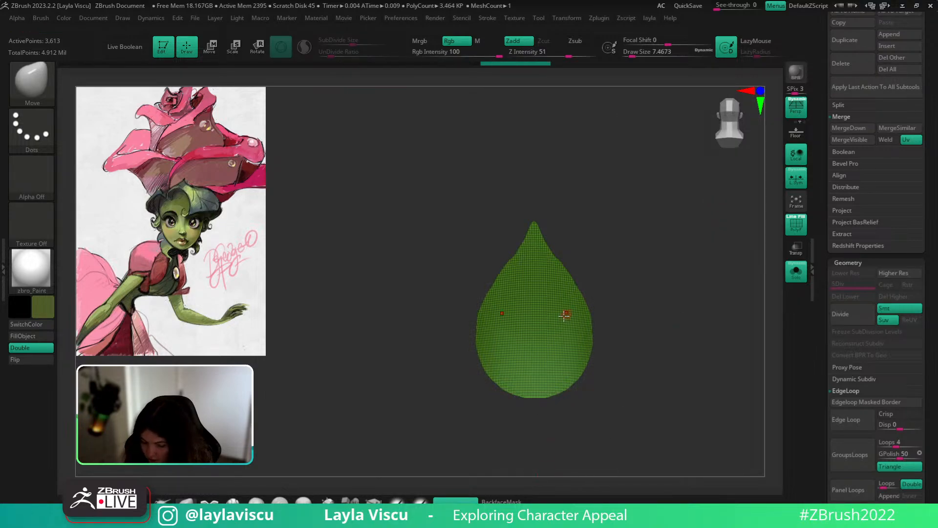
Lay two curved ZRemesher guides along the teardrop leaf, one from the tip near the edge and one through the middle.
key("b")
key("z")
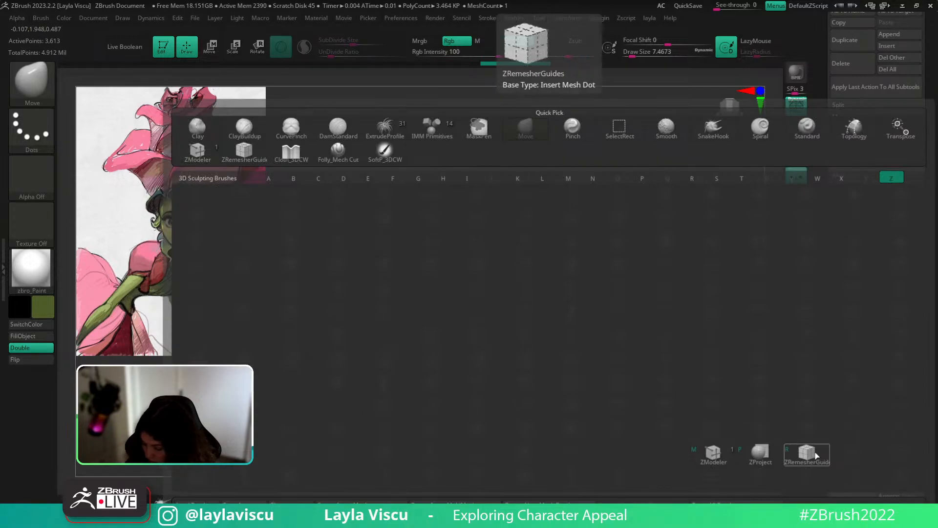
left_click(813, 452)
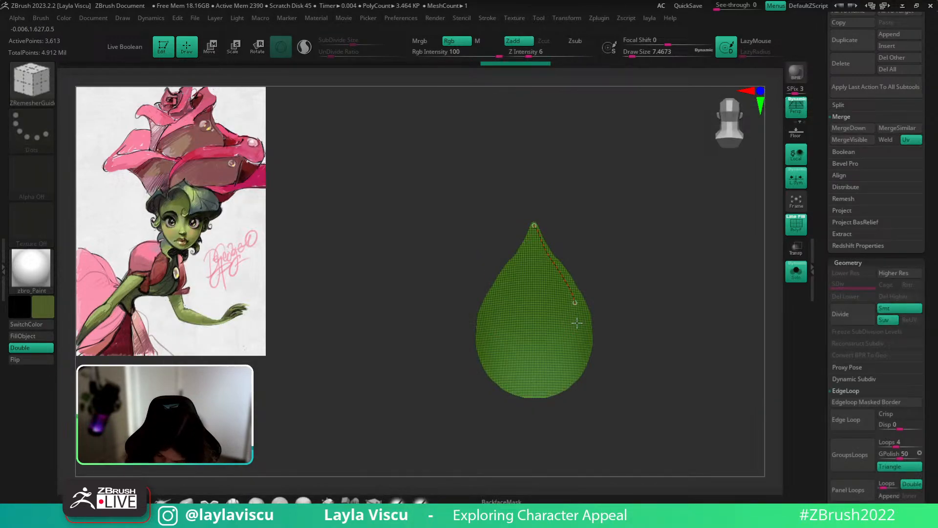
left_click_drag(577, 324, 546, 391)
left_click_drag(537, 260, 530, 384)
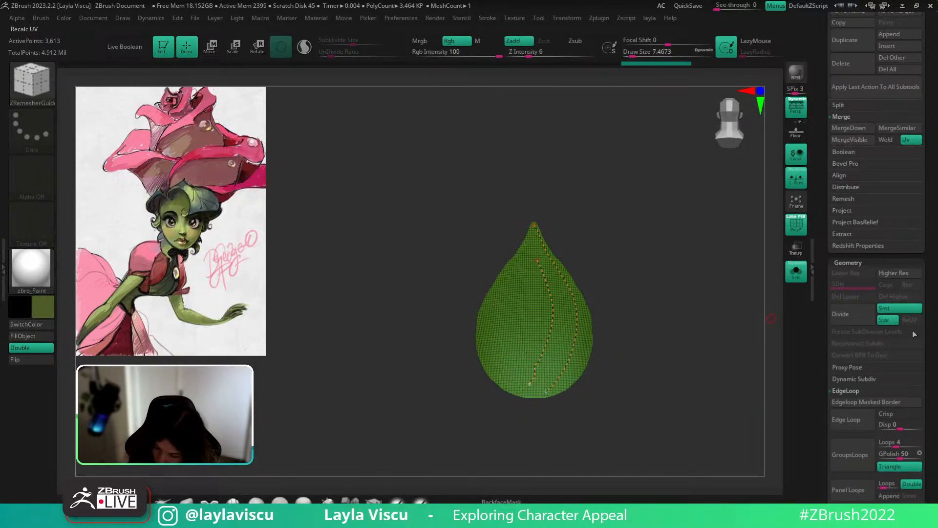
Delete the hidden bodice geometry and ZRemesh the remaining teardrop leaf with a target polygon count of 0.74673.
left_click_drag(932, 435, 934, 355)
left_click(853, 451)
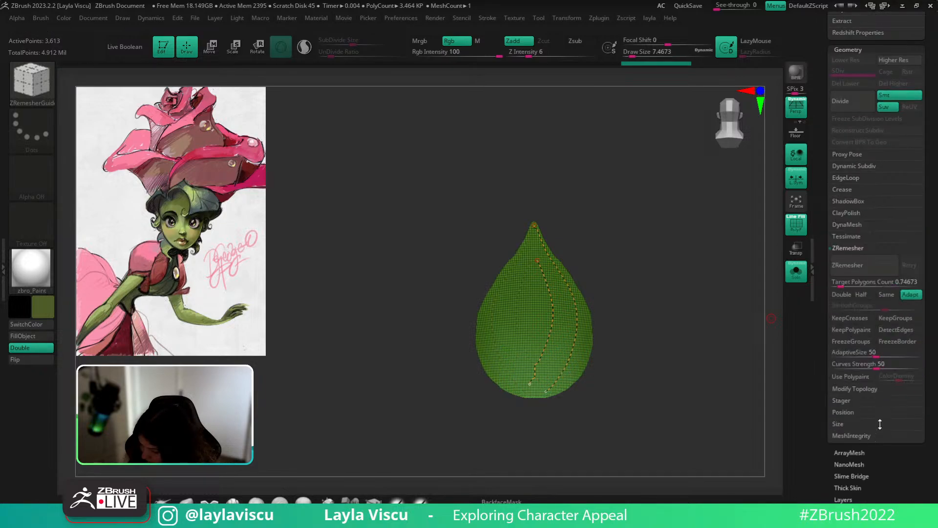
left_click(848, 265)
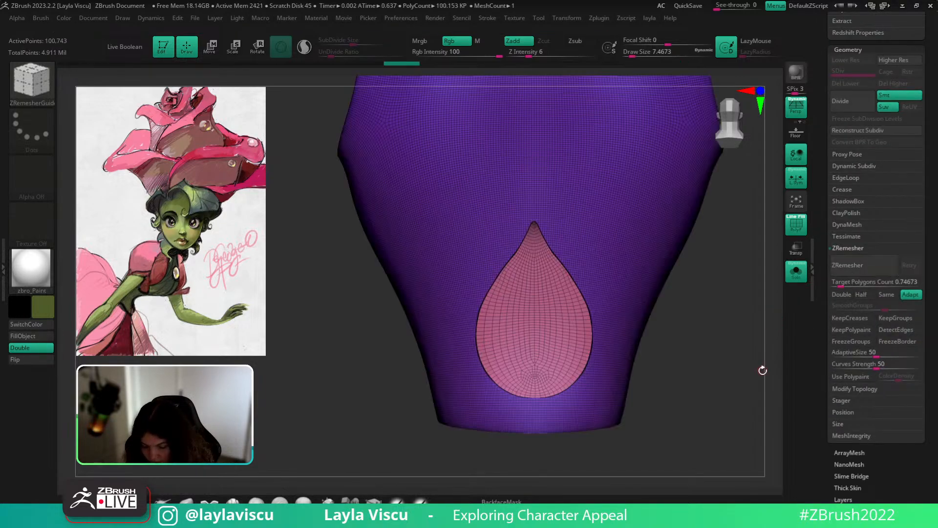
key("space")
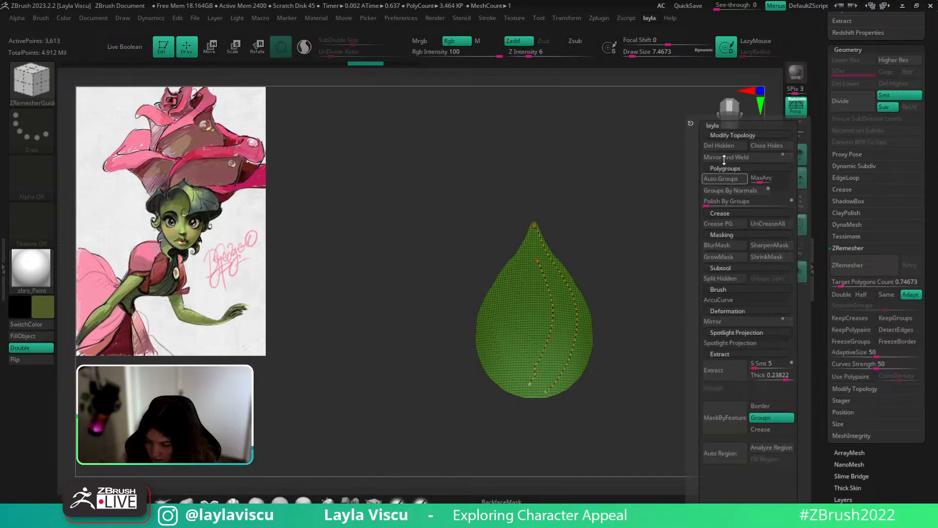
left_click(723, 147)
left_click(858, 271)
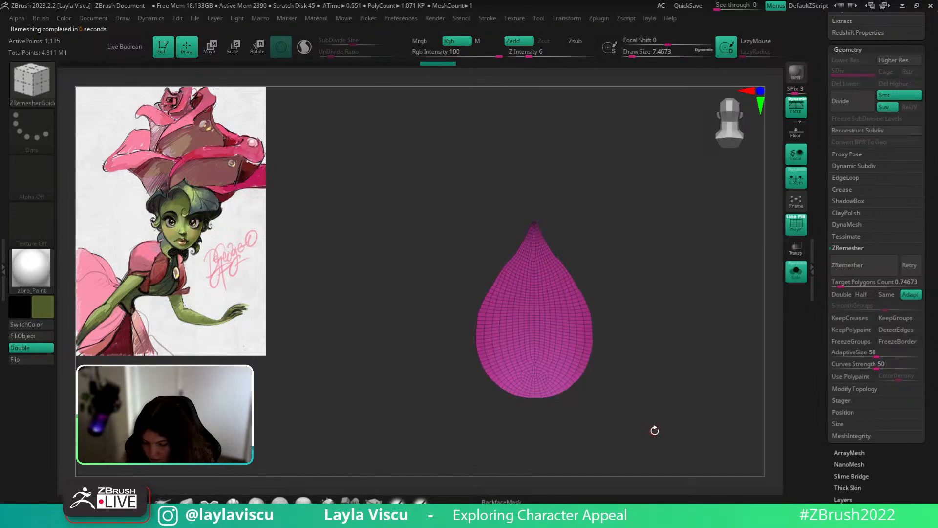
Add a guide curve along the leaf's side and ZRemesh it again with the target polygon count lowered to 0.36727.
left_click_drag(558, 277, 550, 380)
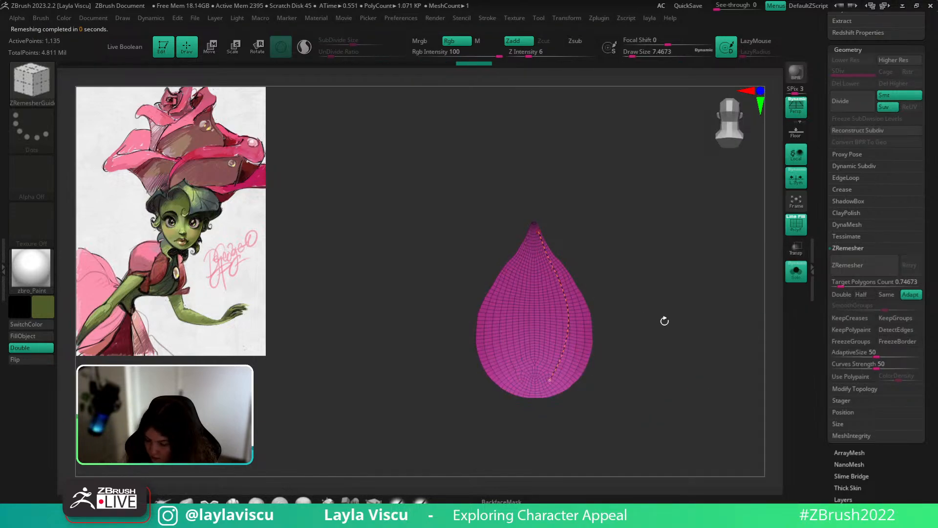
left_click_drag(844, 285, 838, 285)
left_click(852, 269)
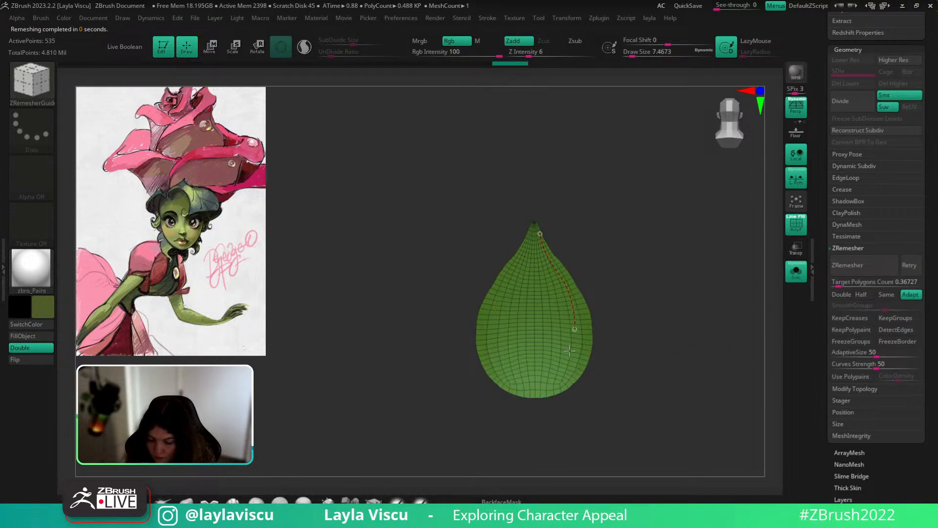
Draw another side guide curve and ZRemesh the leaf with a target polygon count of 0.12969.
left_click_drag(570, 351, 552, 386)
left_click(839, 286)
left_click_drag(839, 286, 833, 287)
left_click(852, 264)
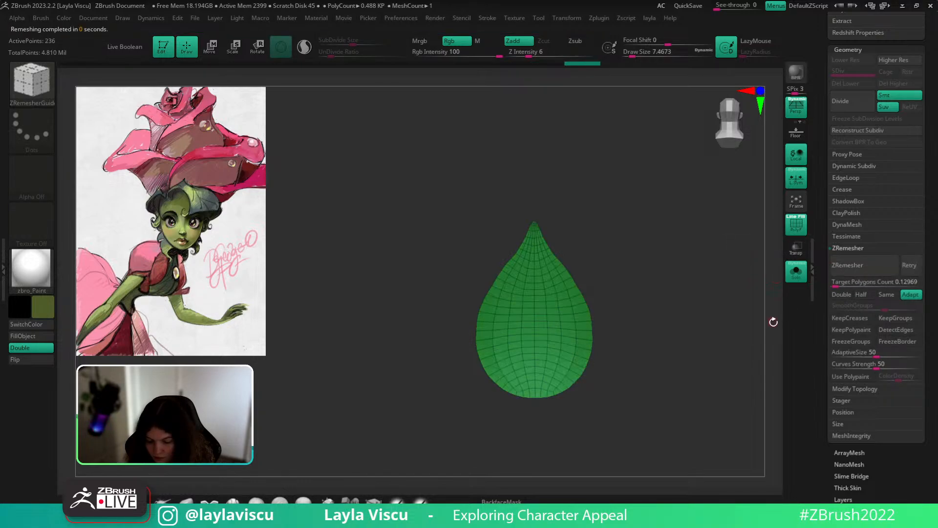
key("shift+f")
key("shift+f")
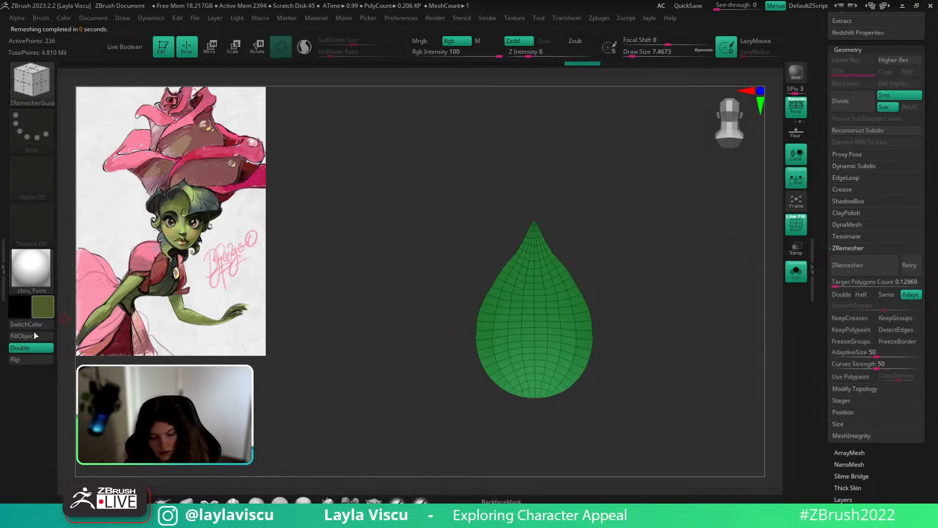
Show the other subtools without wireframe and fill the new leaf with the green sampled from the neighbouring back leaves.
left_click(34, 336)
left_click(797, 274)
key("shift+f")
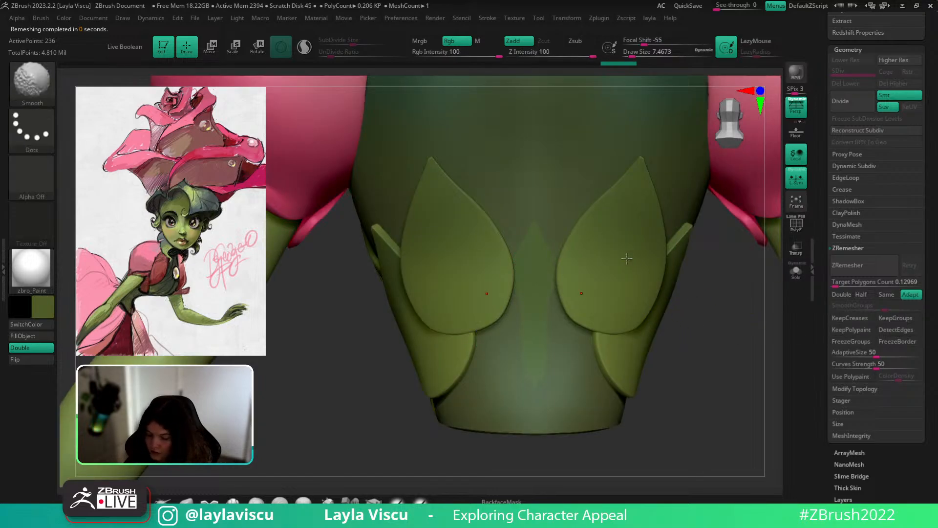
key("c")
left_click(23, 338)
right_click_drag(677, 359, 694, 335, "ctrl")
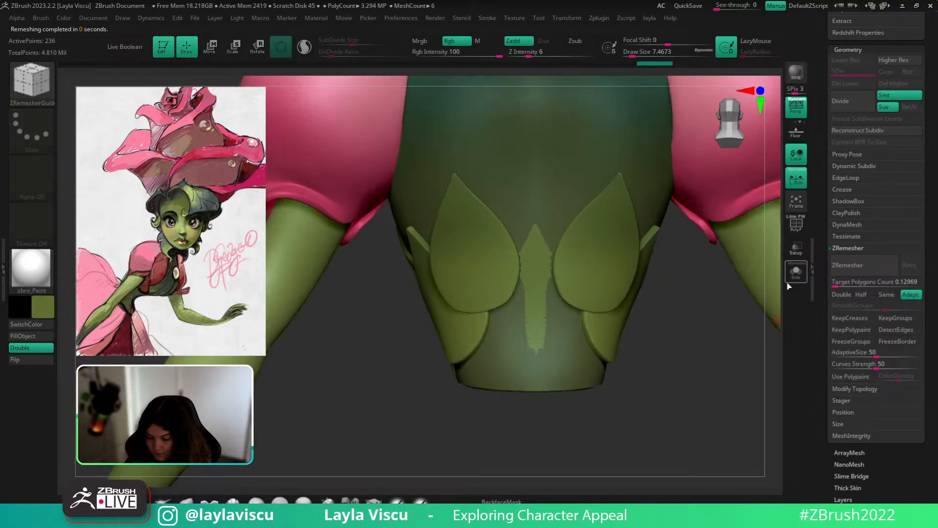
Isolate the leaf, switch to ZModeler with the wireframe shown, and insert GroupsLoops with 1 loop and GPolish 0.
left_click(796, 271)
key("b")
key("z")
key("m")
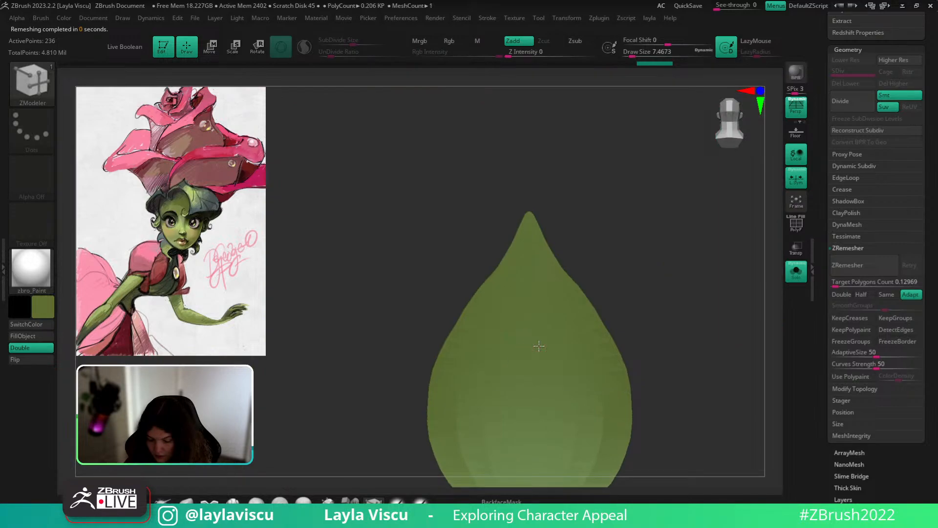
right_click_drag(539, 346, 631, 293)
key("shift+f")
left_click(513, 318, "ctrl+shift")
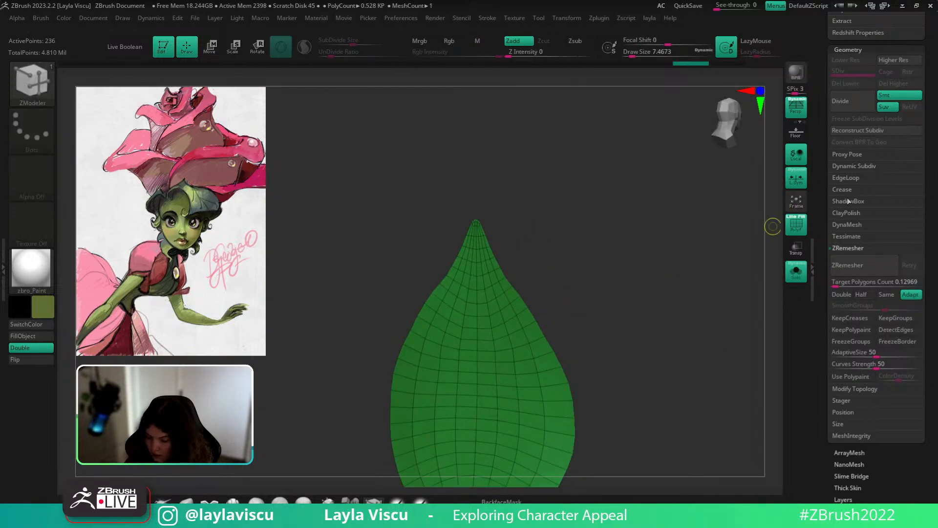
left_click(846, 177)
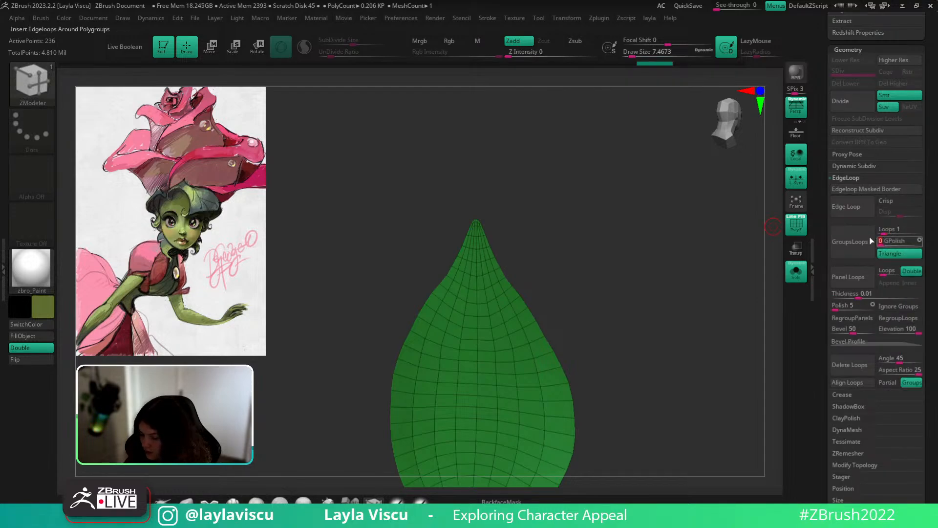
left_click(861, 242)
Extrude the leaf's surface with ZModeler to give the flat sheet thickness.
right_click_drag(601, 293, 589, 259)
left_click(541, 310, "ctrl+shift")
left_click(510, 310)
Merge the thickened leaf rose_v003_005 down with the bodice subtool rose_v003_006 and hide the wireframe.
left_click_drag(862, 58, 906, 207)
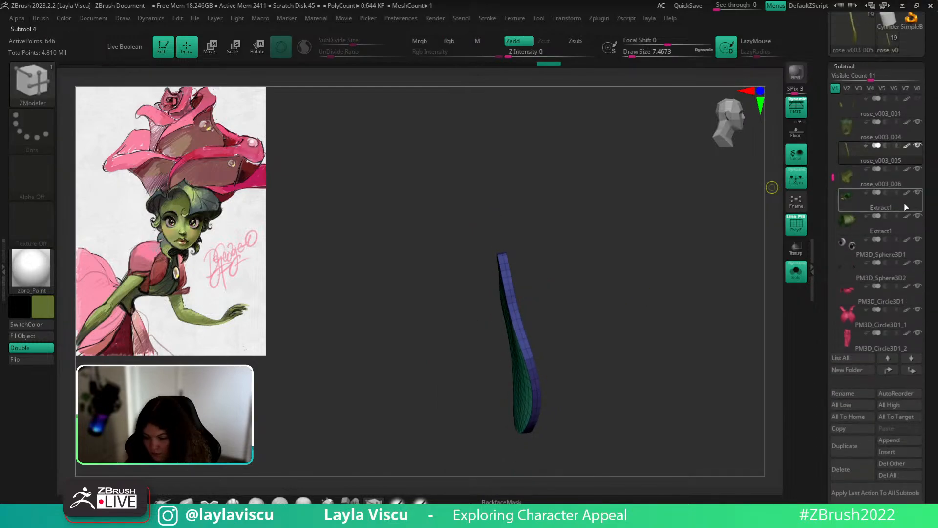
scroll(906, 207, "down", 3)
left_click(852, 424)
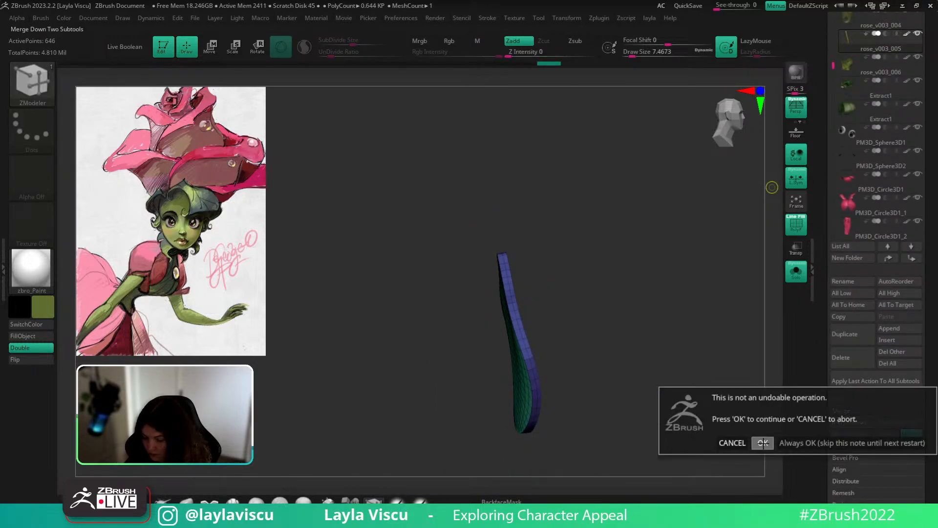
left_click(763, 443)
key("shift+f")
Set the Move brush's draw size to about 132 and turn on the dynamic subdivision preview for the merged bodice.
mouse_move(371, 407)
right_mouse_down("ctrl")
mouse_move(366, 347)
mouse_move(480, 355)
right_mouse_up("ctrl")
right_click_drag(479, 273, 481, 310, "ctrl")
key("s")
left_click_drag(482, 304, 504, 302)
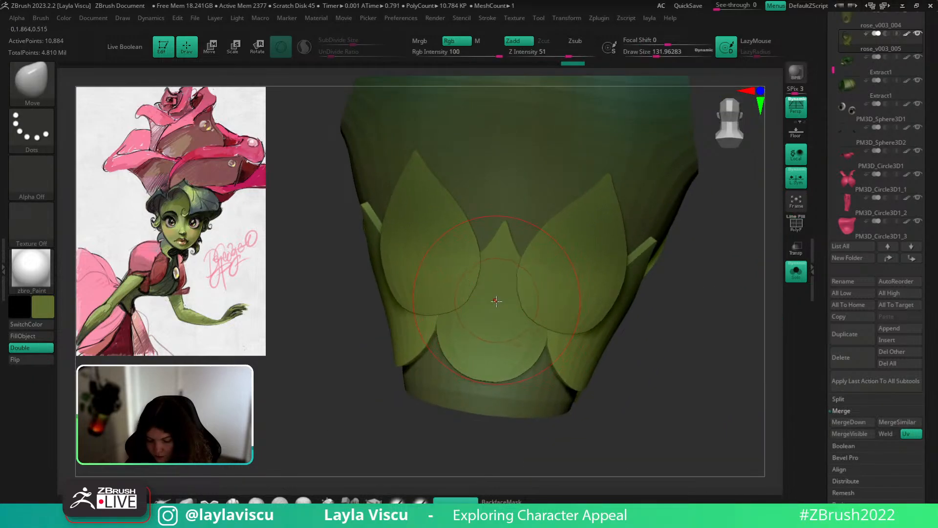
key("d")
Pull the central leaf outward with the Move brush so it overlaps the neighbouring back leaves.
left_click(469, 174)
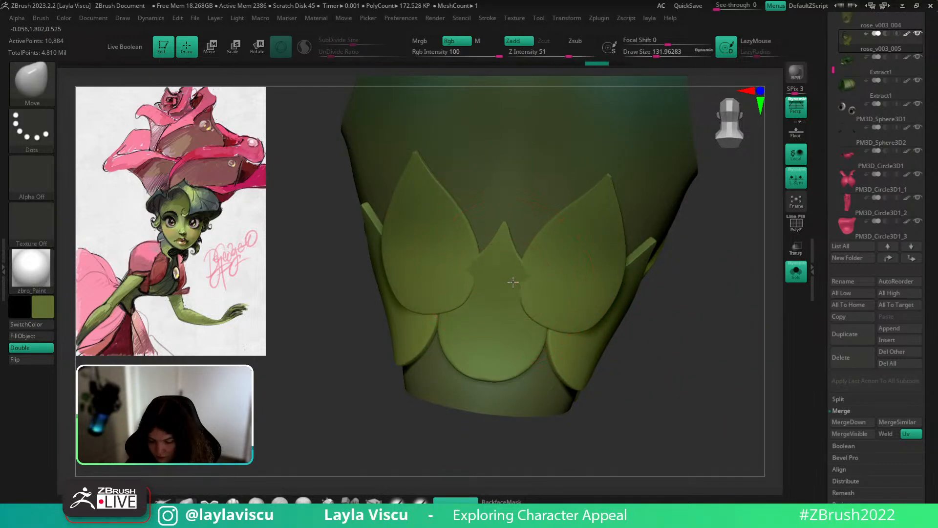
key("ctrl+z")
left_click_drag(537, 311, 533, 311)
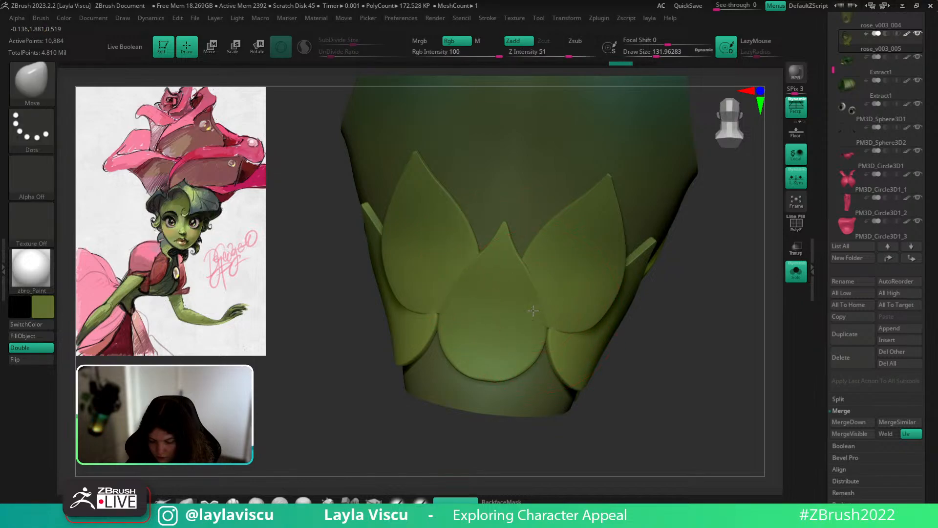
left_click_drag(699, 393, 698, 413, "shift")
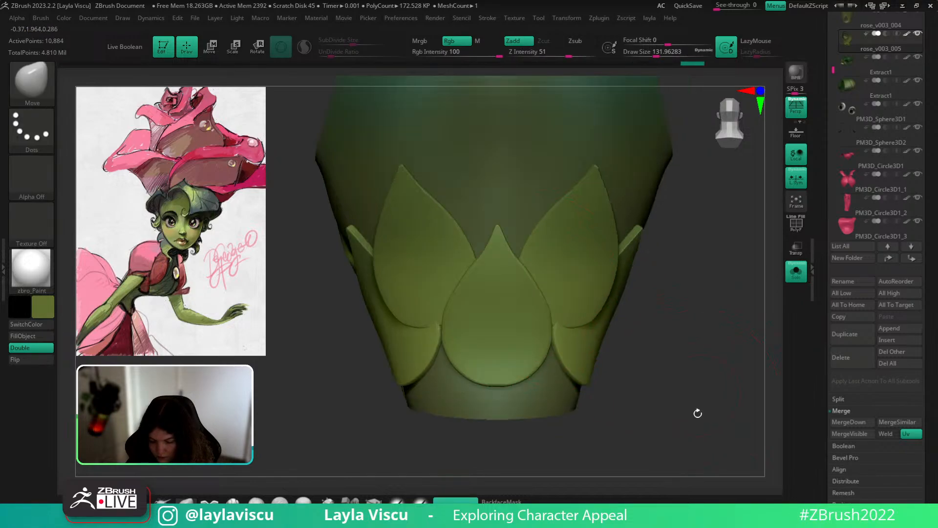
Extend the central leaf's rounded lower edge downward and reshape its upper point using a draw size of about 94.
mouse_move(698, 413)
right_mouse_down("ctrl")
mouse_move(486, 339)
mouse_move(499, 371)
right_mouse_up("ctrl")
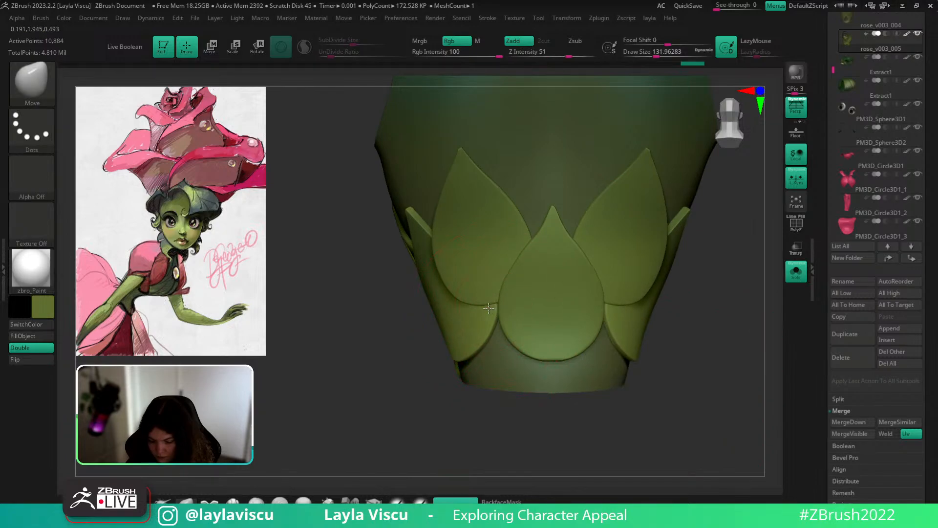
left_click_drag(576, 353, 578, 365)
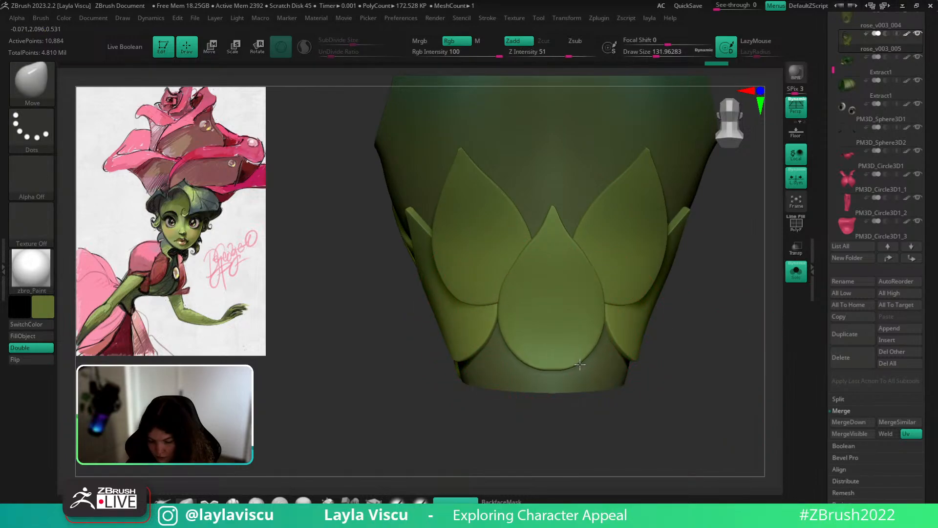
key("s")
left_click_drag(581, 292, 568, 291)
key("s")
left_click_drag(564, 240, 572, 240)
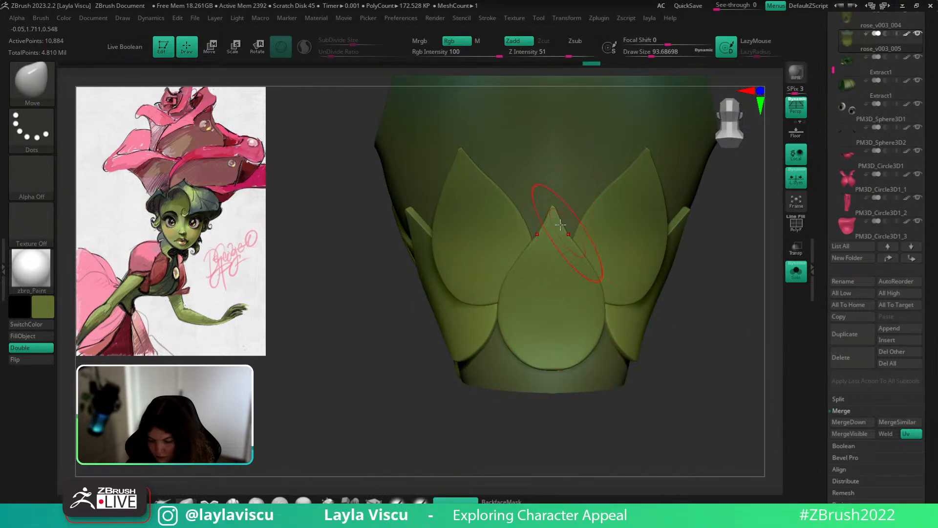
right_click_drag(519, 204, 519, 142, "ctrl")
Refine the central leaf's bottom curve and tip with the Move brush at a draw size of about 51.
right_click_drag(664, 230, 622, 310)
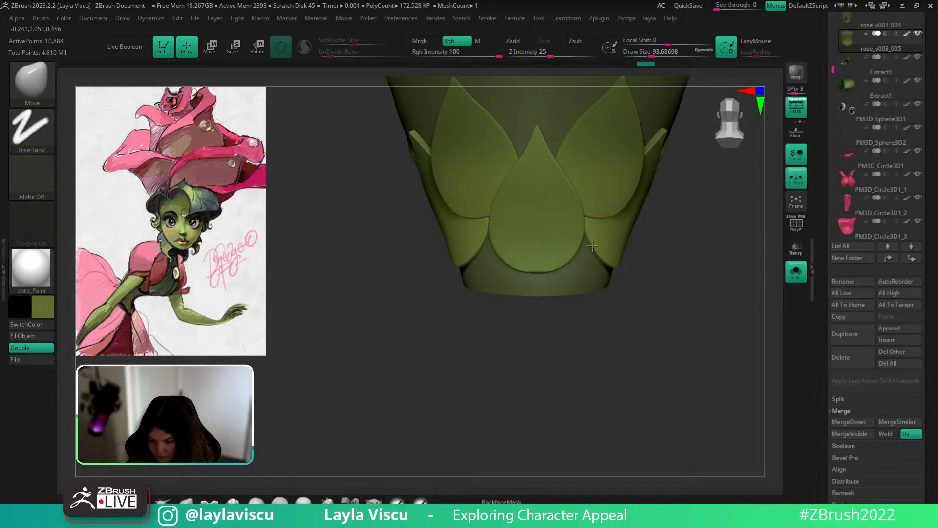
right_click_drag(556, 254, 557, 193, "ctrl")
mouse_move(668, 276)
right_mouse_down("ctrl")
mouse_move(683, 309)
mouse_move(745, 312)
mouse_move(567, 293)
right_mouse_up("ctrl")
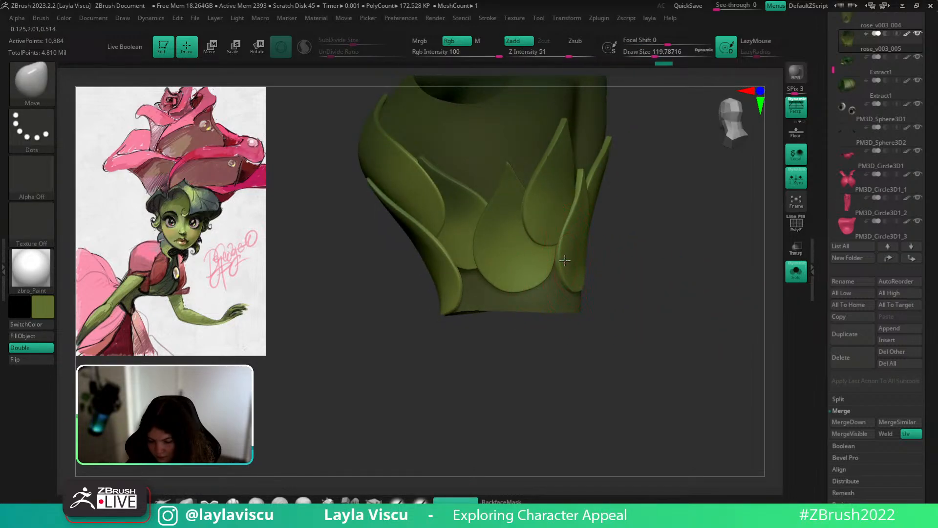
right_click_drag(565, 260, 689, 286)
key("s")
left_click_drag(615, 282, 592, 283)
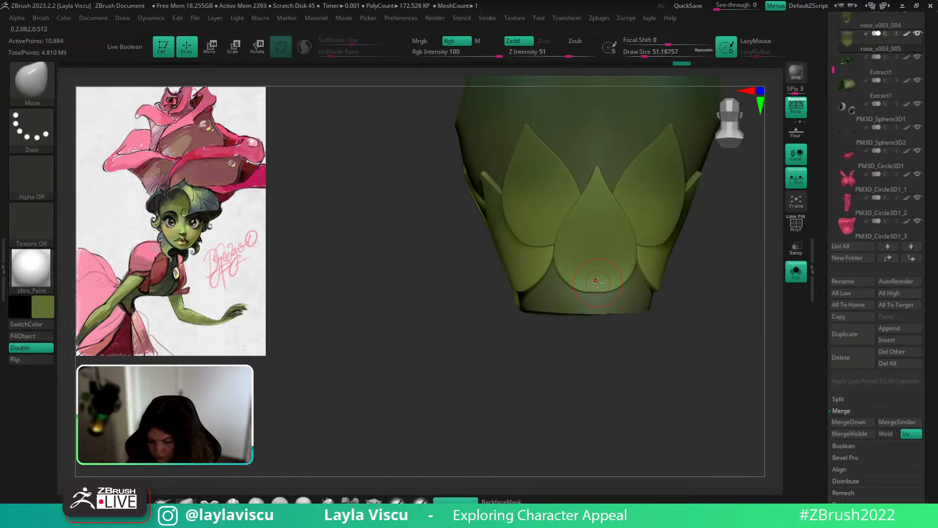
right_click_drag(714, 332, 685, 385, "alt")
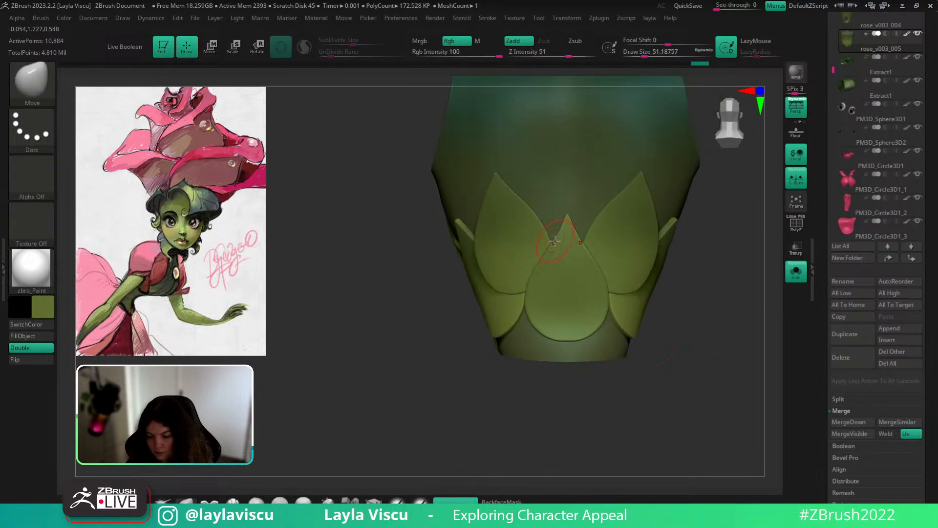
Try to reshape the side leaf next to the central one with the Move brush at a draw size of about 90.
key("s")
left_click_drag(567, 250, 580, 250)
mouse_move(728, 325)
right_mouse_down("ctrl")
mouse_move(509, 298)
mouse_move(649, 327)
mouse_move(723, 367)
right_mouse_up("ctrl")
right_click_drag(722, 367, 748, 364)
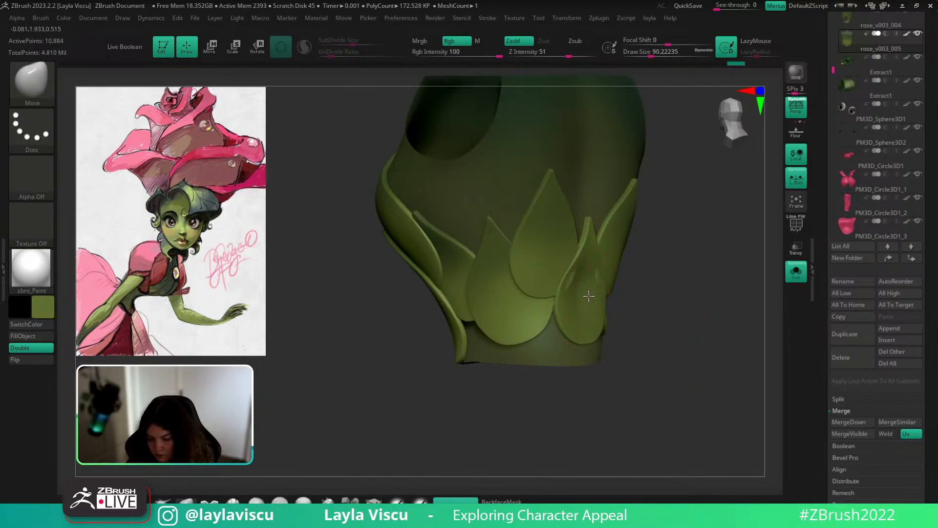
left_click_drag(594, 305, 595, 307)
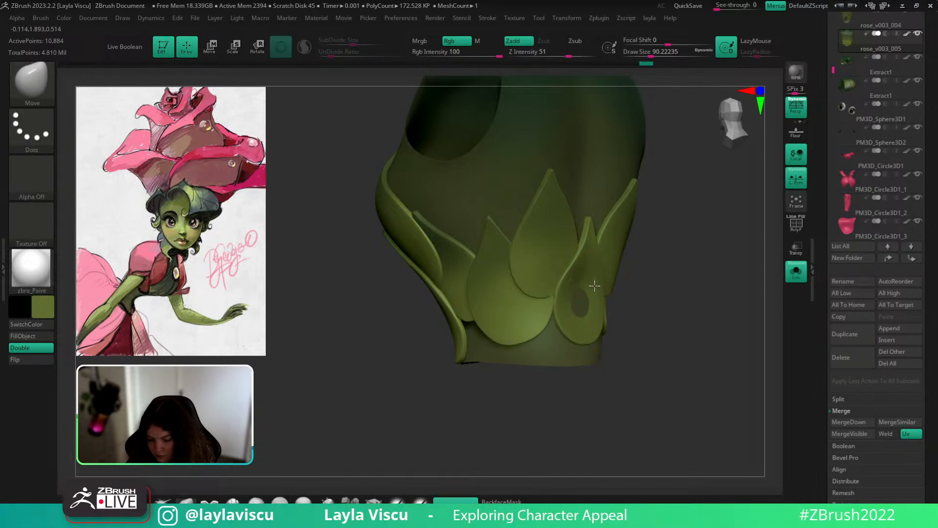
left_click_drag(549, 305, 578, 306)
key("z")
key("z")
key("ctrl+z")
key("ctrl+z")
Try to correct the bodice patch poking through the side leaf with the polygroup wireframe shown, and undo the stroke.
key("shift+f")
right_click_drag(581, 308, 577, 306, "ctrl")
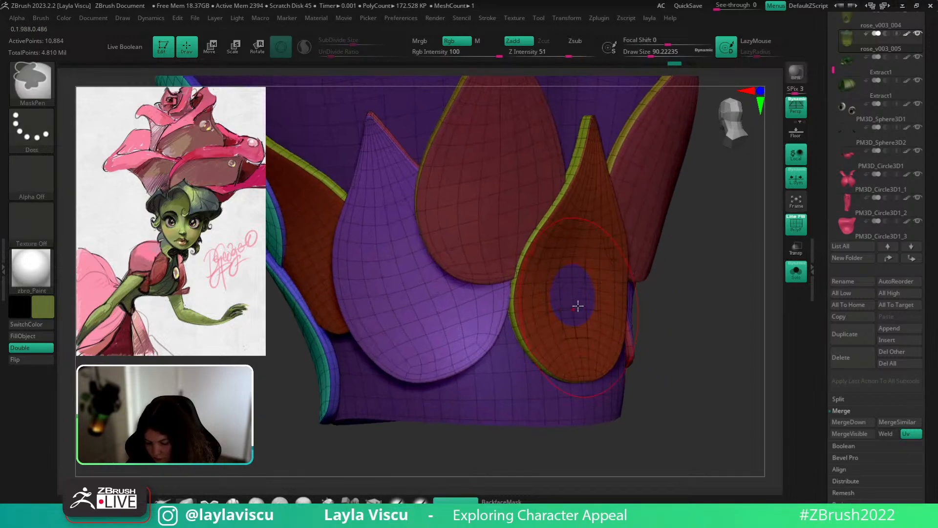
mouse_move(575, 298)
left_mouse_down()
mouse_move(565, 297)
mouse_move(566, 283)
left_mouse_up()
key("ctrl+z")
key("shift+f")
Review the leaf-covered bodice from the back and side, and sample a green from its surface.
right_click_drag(599, 303, 635, 373, "ctrl")
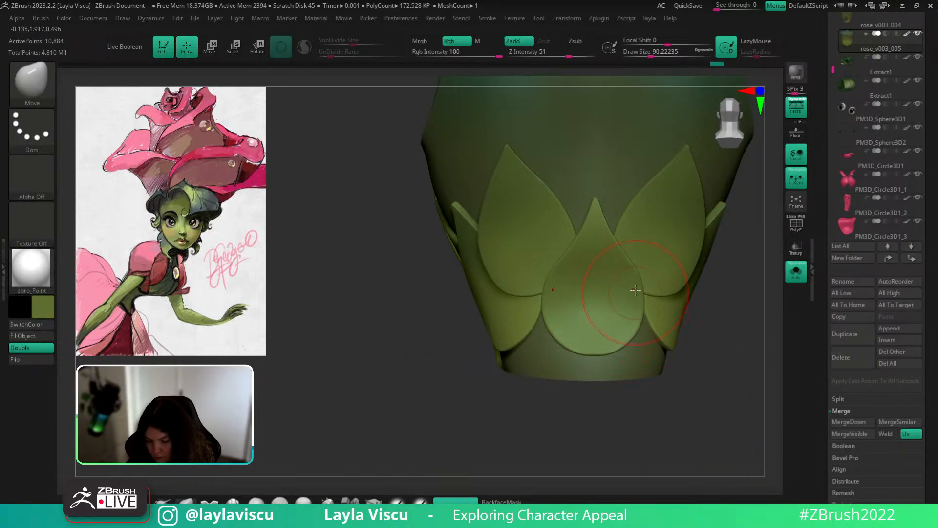
right_click_drag(598, 219, 403, 207, "ctrl")
right_click_drag(699, 330, 664, 314)
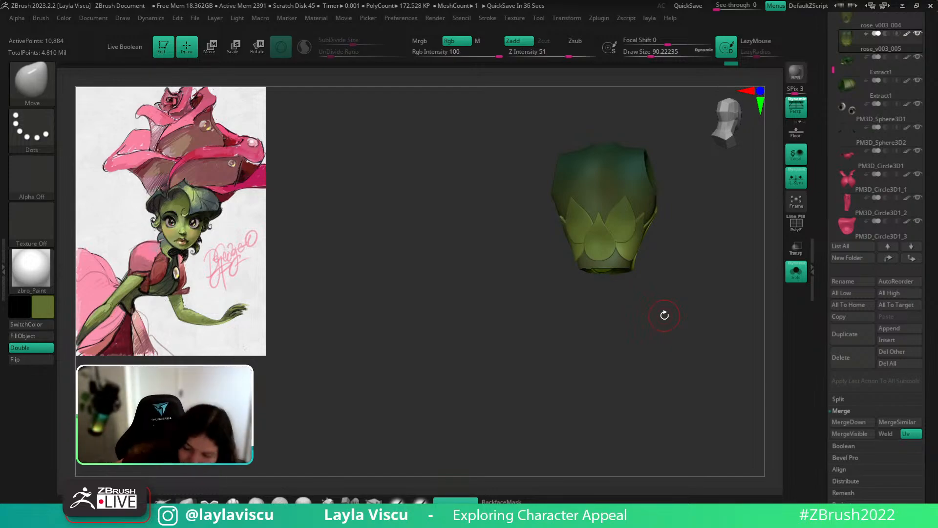
mouse_move(669, 260)
right_mouse_down()
mouse_move(673, 303)
mouse_move(639, 253)
mouse_move(572, 244)
right_mouse_up()
key("c")
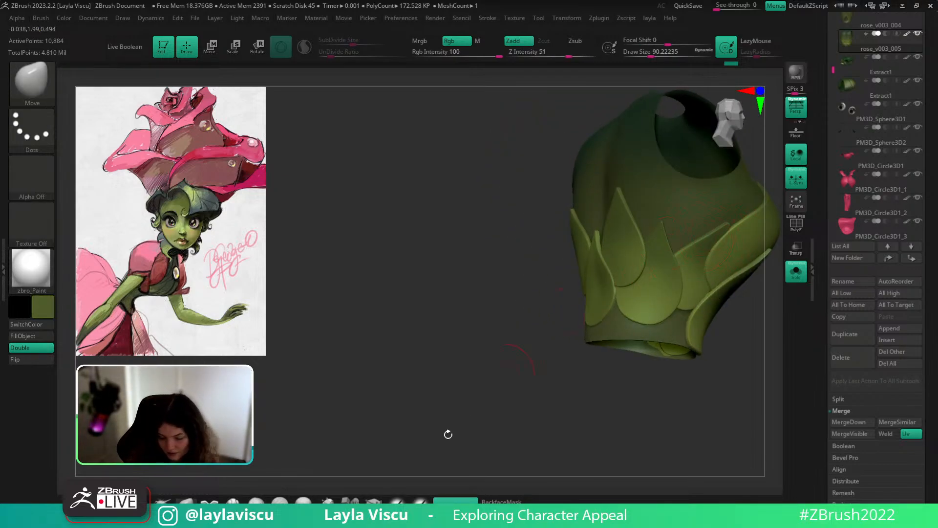
Blend the sampled green around the central back leaf's tip with the SoftP_3DCW brush at a draw size of about 149.
left_click(417, 500)
right_click_drag(641, 249, 610, 293)
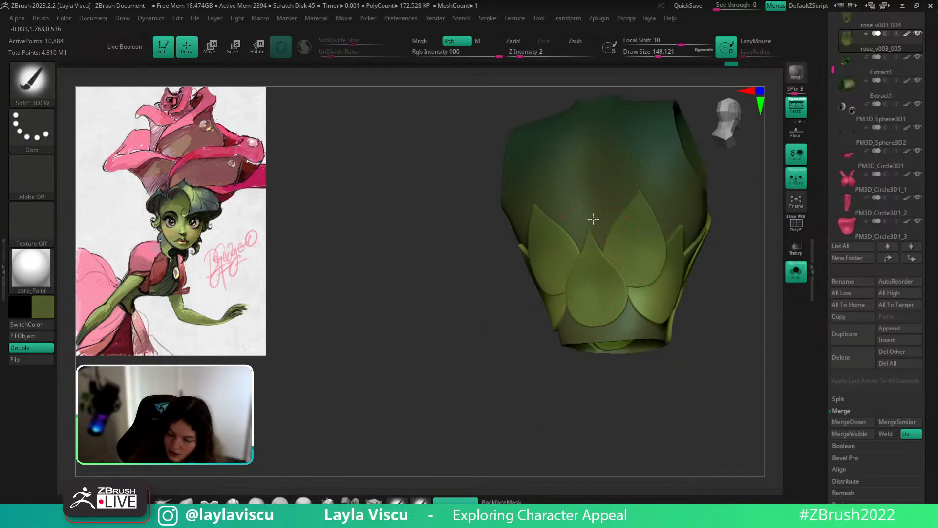
left_click_drag(594, 219, 594, 237)
right_click_drag(703, 289, 665, 251)
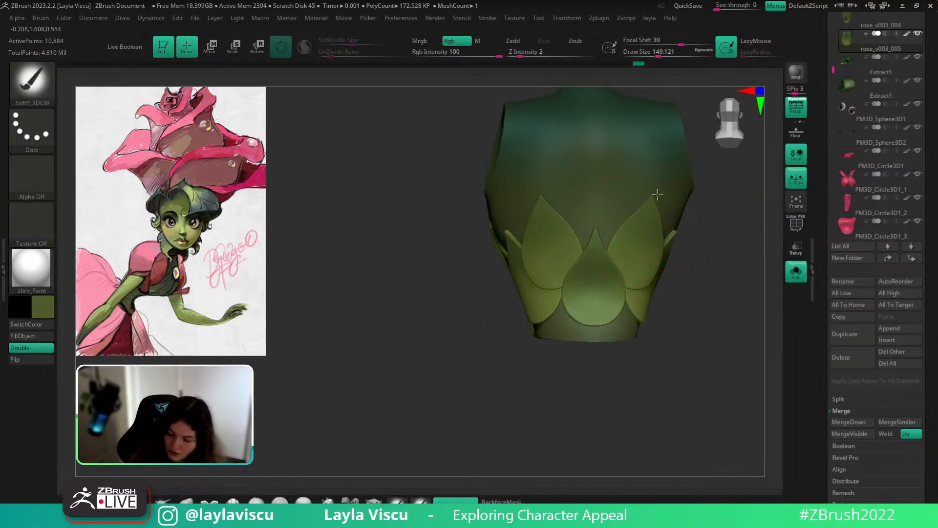
right_click_drag(747, 272, 691, 310, "alt")
right_click_drag(691, 310, 697, 258, "ctrl")
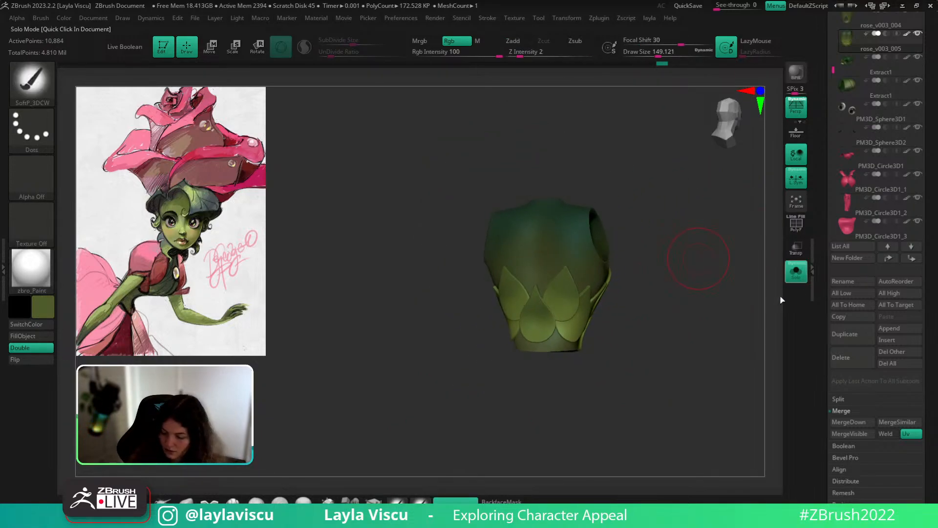
Turn off solo mode and tint the central back leaf with a green sampled from the front of the bodice.
left_click(796, 273)
right_click_drag(726, 327, 614, 264, "ctrl")
right_click_drag(709, 266, 677, 312)
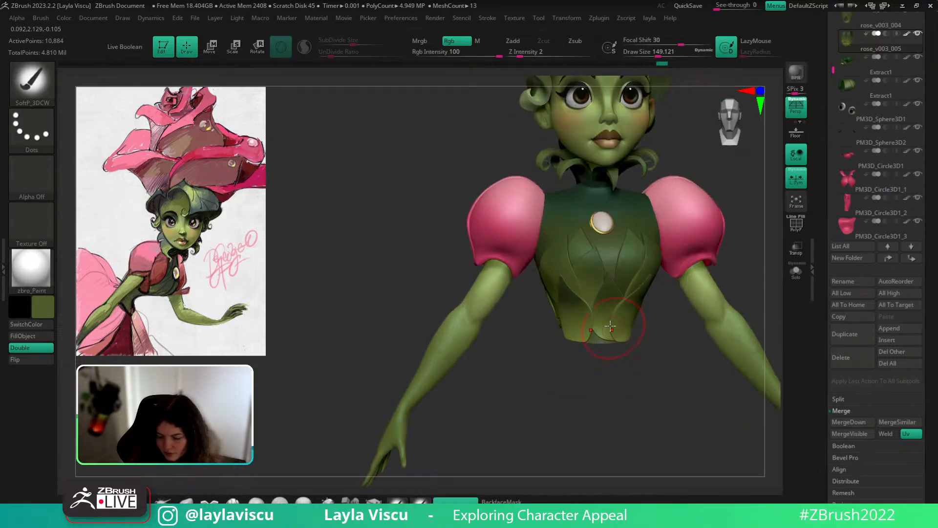
key("c")
right_click_drag(600, 378, 631, 310)
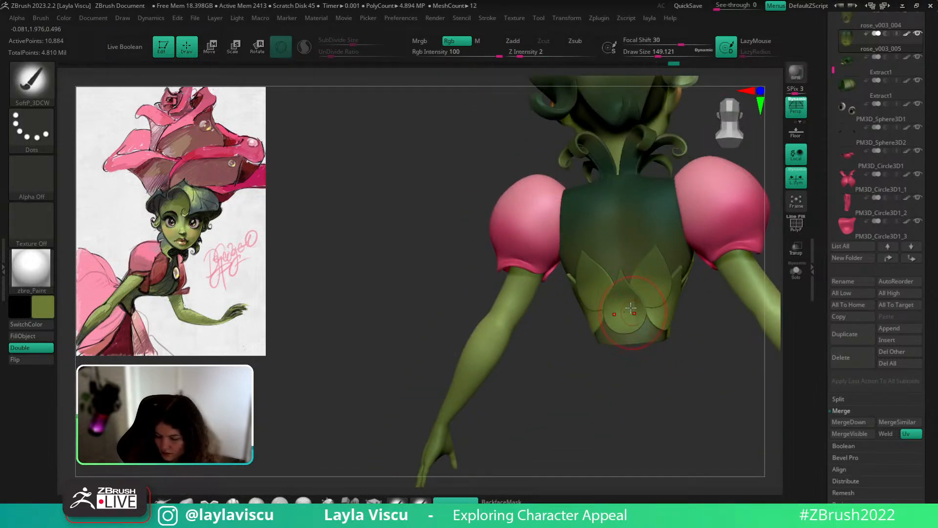
right_click_drag(701, 362, 578, 398)
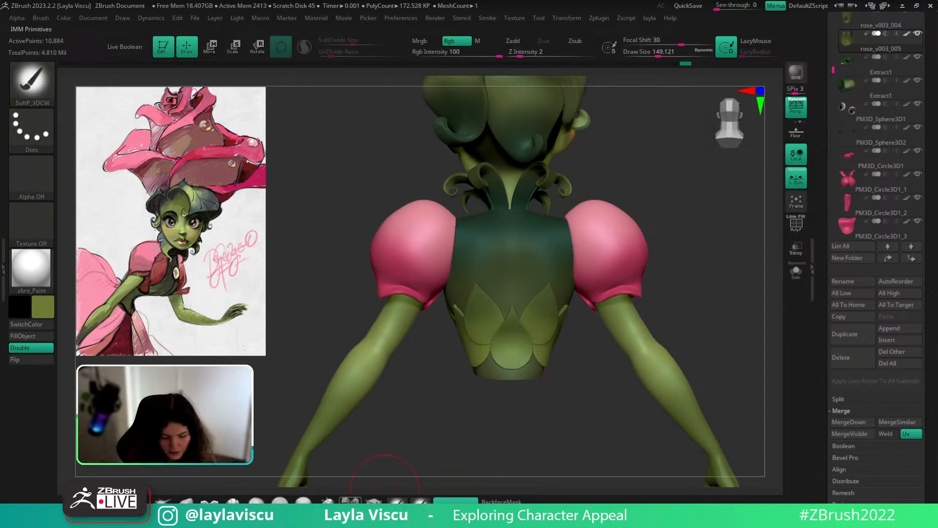
Adjust the central back leaf and its neighbouring side leaf with the Move brush at draw sizes of about 74 and 97.
left_click(186, 502)
right_click_drag(518, 316, 536, 353, "ctrl")
key("s")
left_click_drag(545, 365, 536, 364)
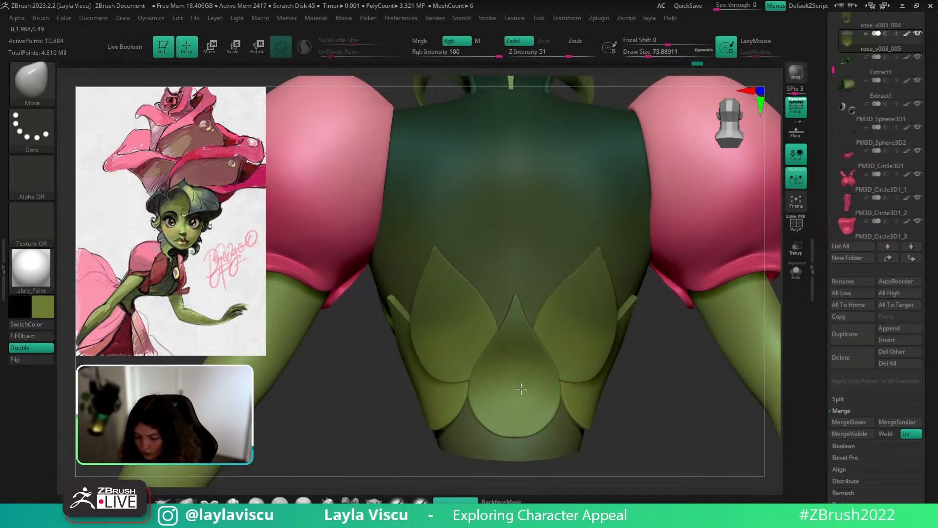
right_click_drag(628, 398, 519, 366)
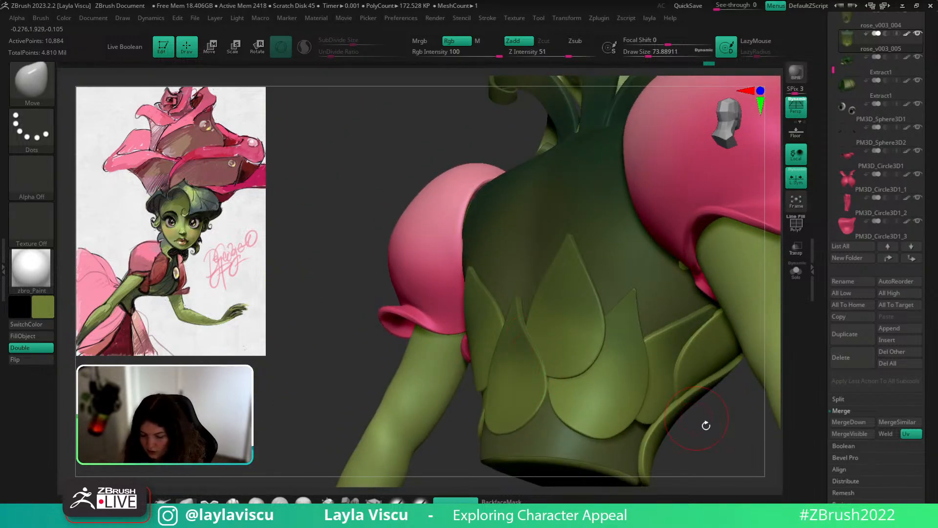
right_click_drag(706, 425, 538, 397)
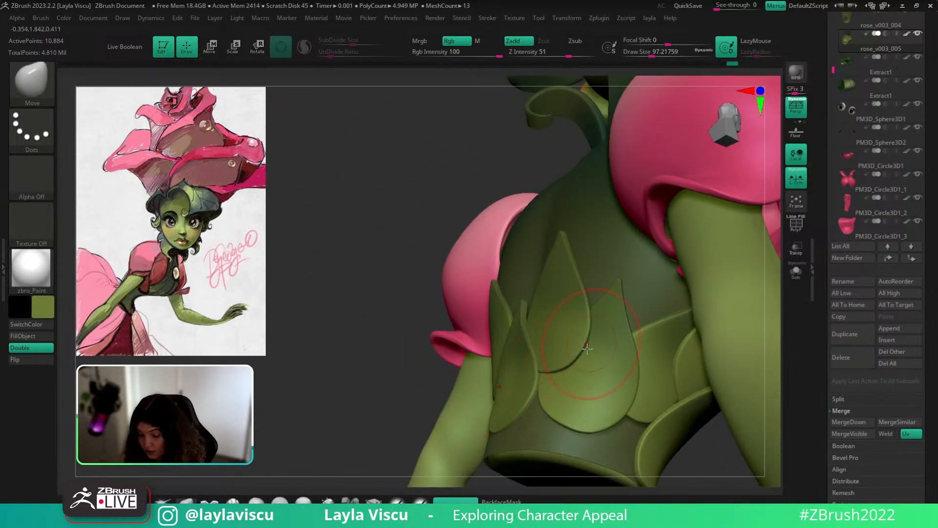
right_click_drag(588, 348, 628, 410)
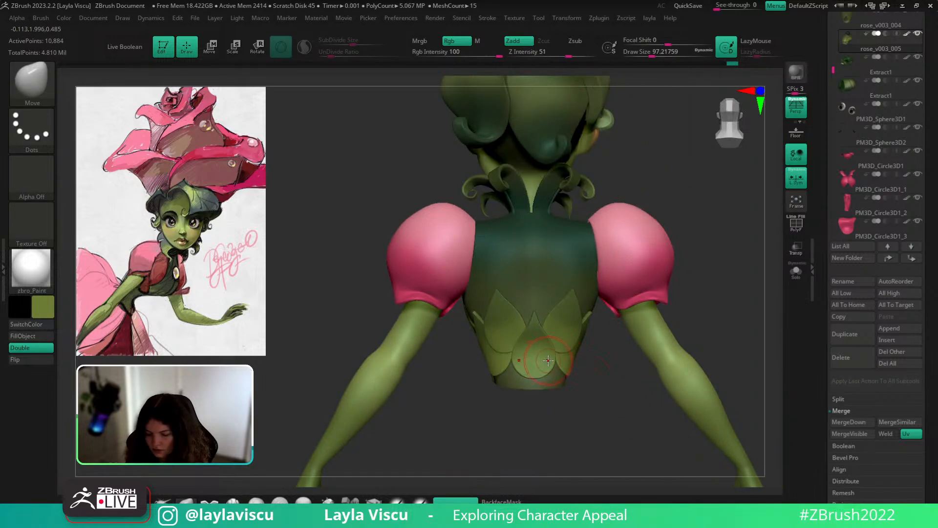
Refine the tips and edges of the back leaves with the Move brush at draw sizes of about 116 and 77.
key("bracketright")
scroll(582, 356, "up", 3)
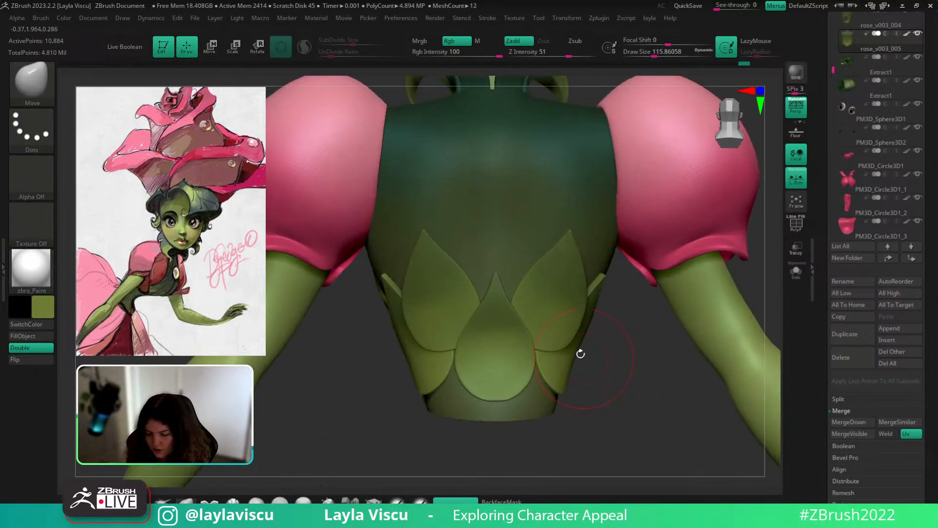
right_click_drag(625, 390, 629, 364)
scroll(629, 364, "down", 3)
left_click_drag(630, 387, 608, 352)
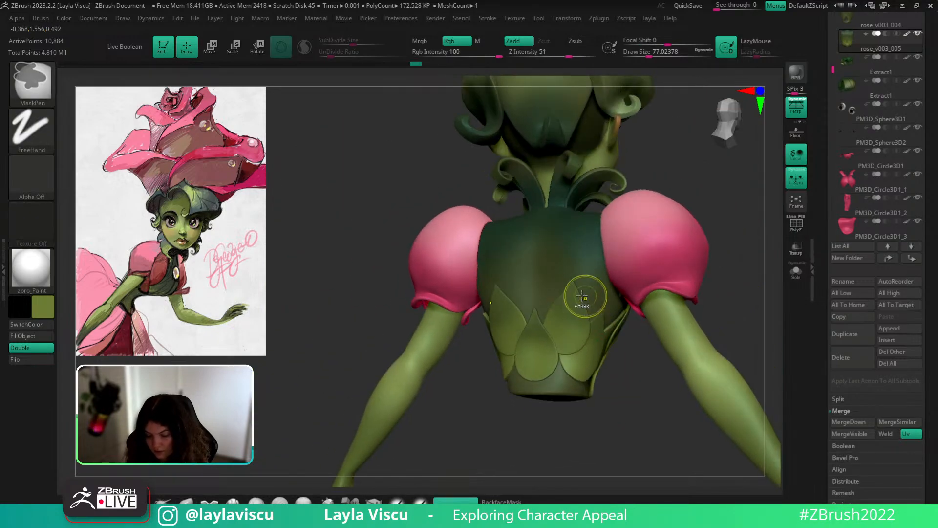
right_click_drag(584, 297, 576, 300, "ctrl")
left_click_drag(576, 299, 571, 300)
left_click_drag(658, 406, 666, 379)
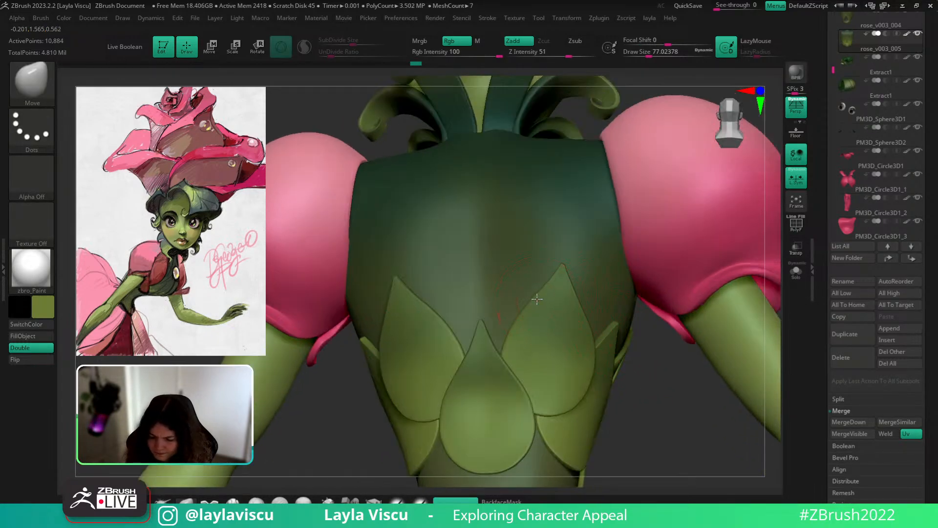
left_click_drag(537, 297, 541, 296)
right_click_drag(542, 296, 561, 234, "ctrl")
Blend sampled bodice greens over the back leaves with the SoftP_3DCW brush at a draw size of about 197, undoing the last stroke.
left_click_drag(600, 393, 631, 399)
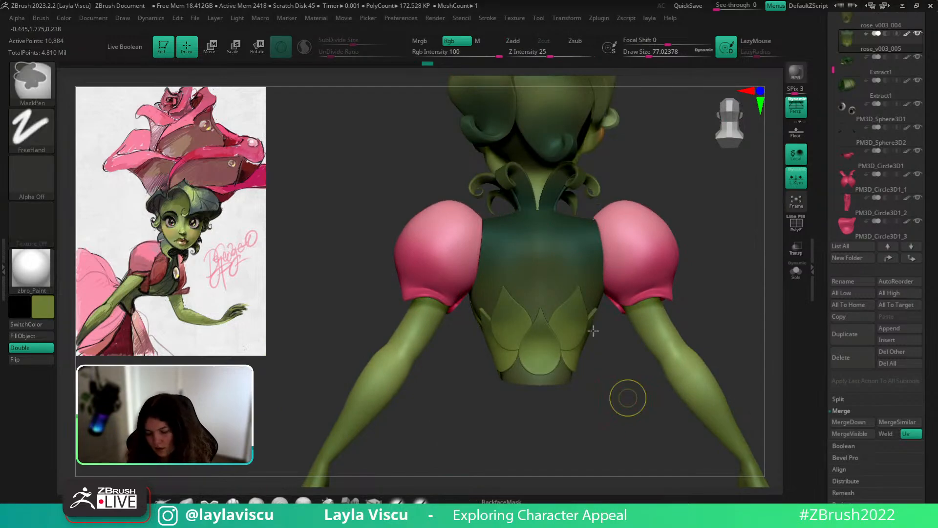
right_click_drag(628, 398, 617, 386, "ctrl")
mouse_move(618, 386)
left_mouse_down()
mouse_move(582, 394)
mouse_move(620, 410)
left_mouse_up()
right_click_drag(617, 391, 602, 436, "ctrl")
key("c")
left_click(401, 500)
key("s")
left_click_drag(551, 335, 566, 334)
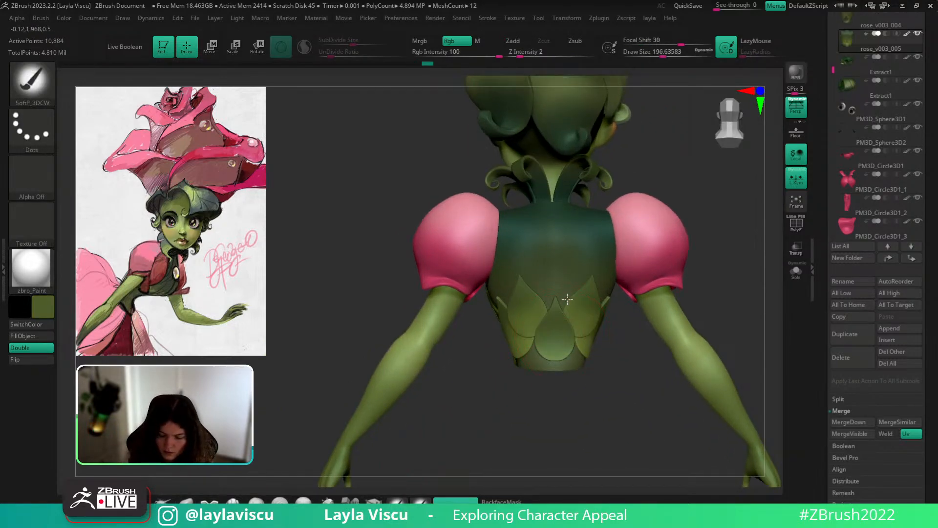
key("c")
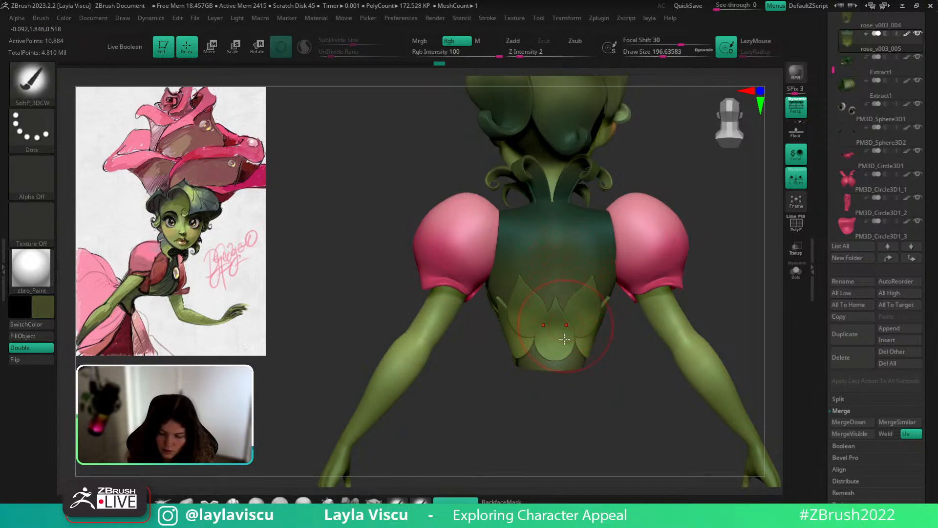
key("ctrl+z")
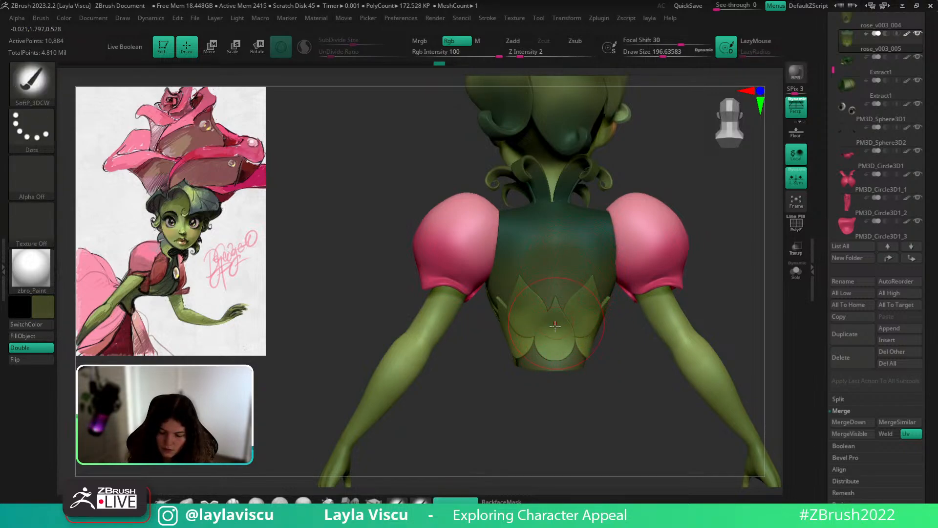
Try to darken the central back leaf and its neighbours with a newly sampled colour, and undo the stroke.
key("c")
mouse_move(590, 307)
left_mouse_down()
mouse_move(570, 299)
mouse_move(590, 300)
mouse_move(556, 321)
left_mouse_up()
key("c")
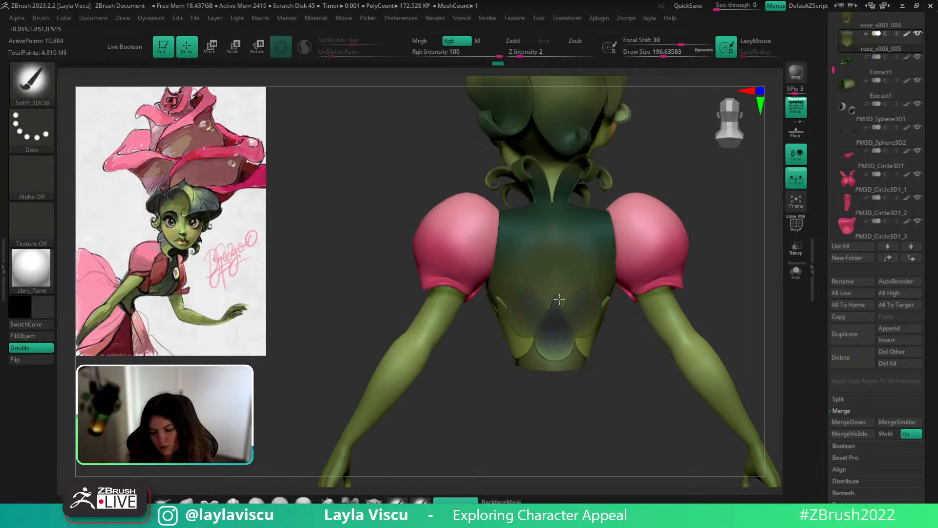
mouse_move(627, 350)
left_mouse_down()
mouse_move(679, 313)
mouse_move(672, 330)
mouse_move(691, 339)
left_mouse_up()
key("ctrl+z")
Darken the upper parts of the back and side leaves with a sampled dark green at a draw size of about 262.
left_click_drag(592, 389, 592, 331, "alt")
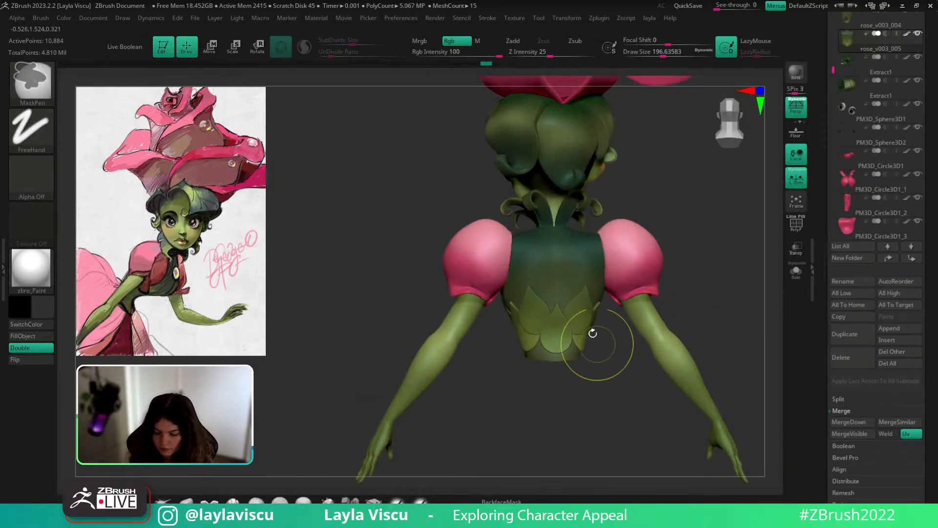
left_click_drag(722, 263, 694, 274)
key("c")
key("s")
left_click_drag(575, 313, 582, 314)
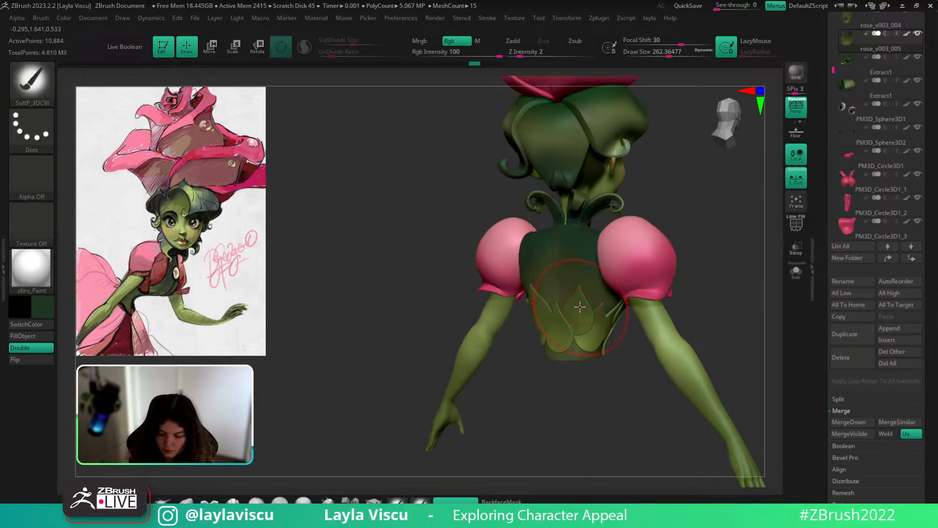
left_click_drag(585, 273, 594, 277)
mouse_move(557, 317)
left_mouse_down()
mouse_move(559, 306)
mouse_move(604, 306)
left_mouse_up()
mouse_move(704, 272)
left_mouse_down()
mouse_move(657, 286)
mouse_move(695, 267)
mouse_move(654, 285)
left_mouse_up()
left_click_drag(609, 309, 614, 314)
mouse_move(745, 280)
left_mouse_down()
mouse_move(782, 287)
mouse_move(723, 296)
left_mouse_up()
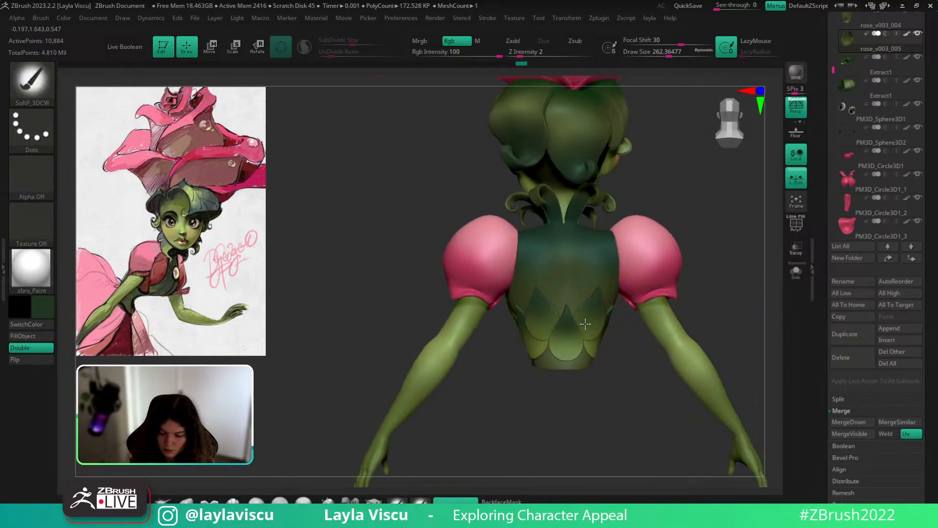
mouse_move(598, 302)
left_mouse_down()
mouse_move(591, 341)
mouse_move(566, 324)
left_mouse_up()
Sample a mid green and blend it over the back leaves, checking the bodice from the side and back.
right_click_drag(584, 337, 684, 269, "ctrl")
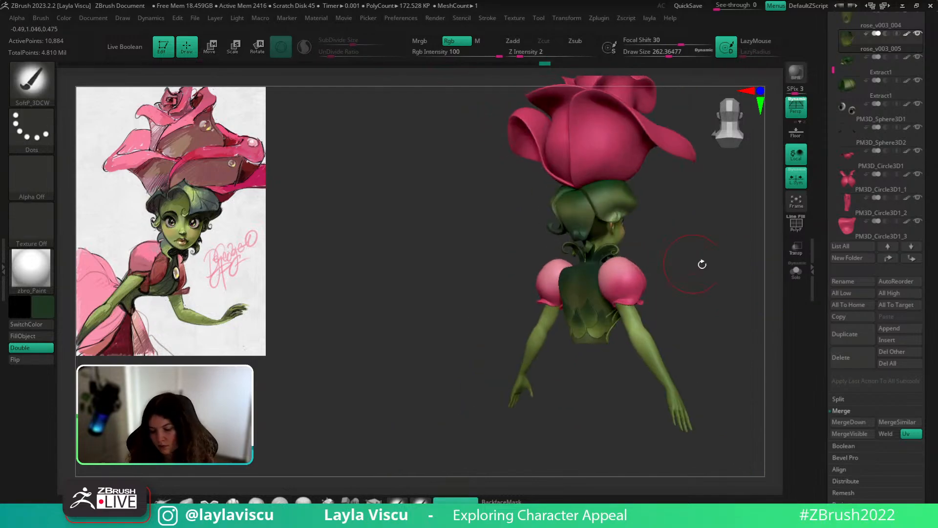
mouse_move(702, 264)
left_mouse_down()
mouse_move(710, 284)
mouse_move(738, 292)
mouse_move(644, 288)
left_mouse_up()
right_click_drag(644, 288, 576, 314, "ctrl")
key("c")
mouse_move(565, 300)
left_mouse_down()
mouse_move(562, 330)
mouse_move(592, 343)
left_mouse_up()
mouse_move(734, 311)
left_mouse_down()
mouse_move(614, 328)
mouse_move(618, 338)
left_mouse_up()
mouse_move(660, 387)
left_mouse_down()
mouse_move(618, 381)
mouse_move(610, 364)
left_mouse_up()
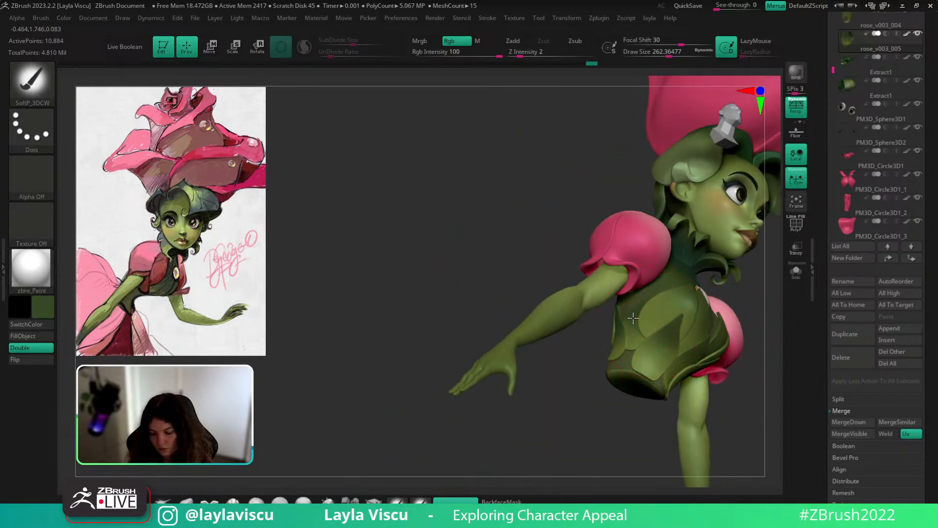
left_click_drag(604, 415, 704, 389)
right_click_drag(639, 336, 621, 306, "ctrl")
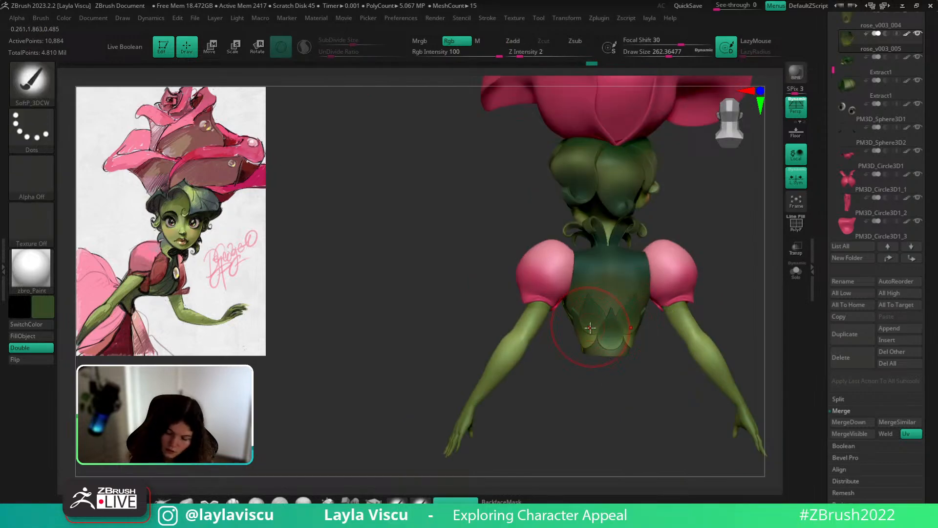
Lighten the lower part of the back leaves with a sampled olive green at a draw size of about 212, and return to the front view.
key("c")
key("c")
key("s")
left_click_drag(590, 328, 586, 328)
mouse_move(589, 325)
left_mouse_down()
mouse_move(592, 313)
mouse_move(590, 324)
left_mouse_up()
right_click_drag(667, 340, 674, 368, "ctrl")
left_click_drag(617, 330, 620, 356)
right_click_drag(684, 415, 691, 389, "ctrl")
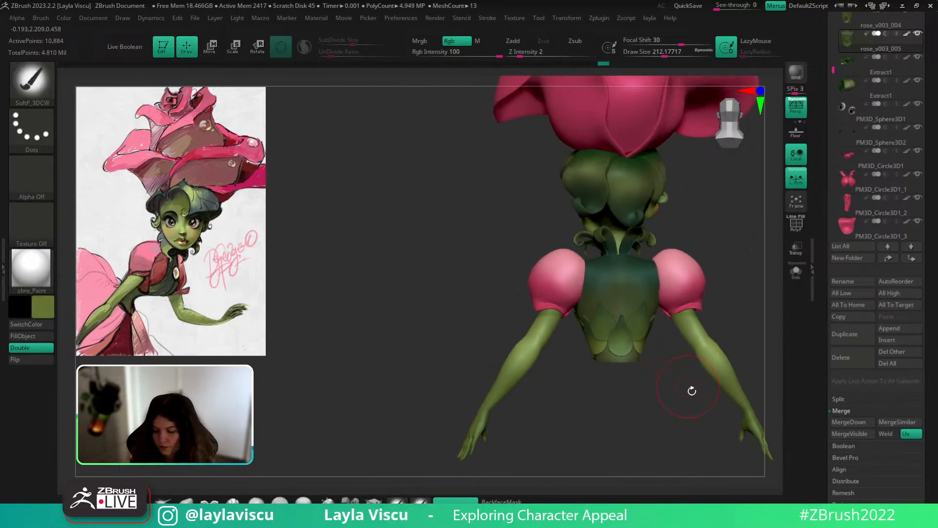
left_click_drag(691, 389, 573, 397)
left_click_drag(744, 310, 733, 311, "shift")
left_click_drag(710, 308, 676, 353, "alt")
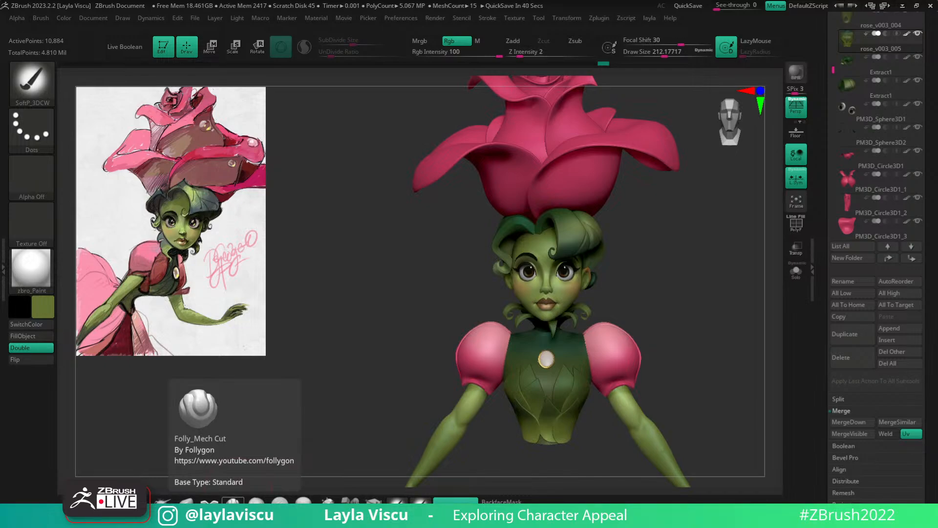
Select the Standard brush, set it to paint Rgb only, and switch it back to Zadd without colour.
left_click(233, 501)
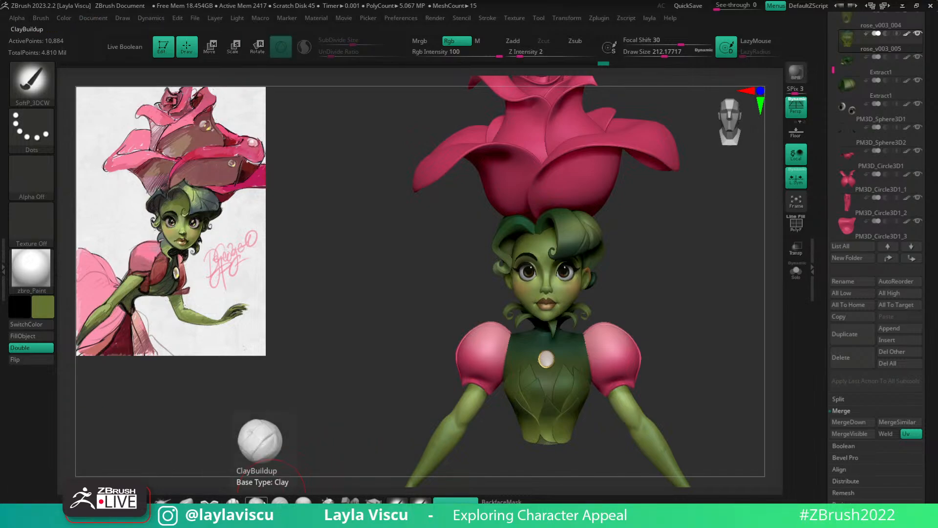
left_click(280, 501)
left_click(303, 501)
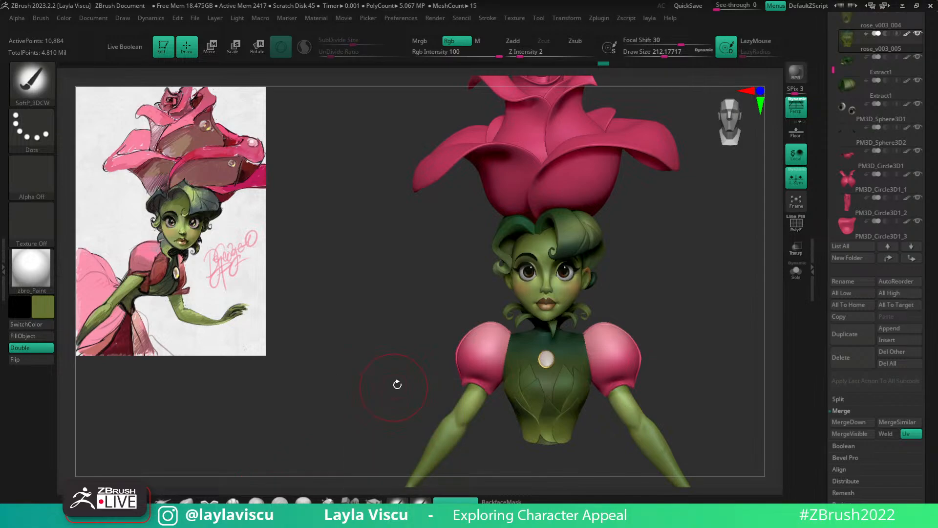
key("b")
key("s")
key("t")
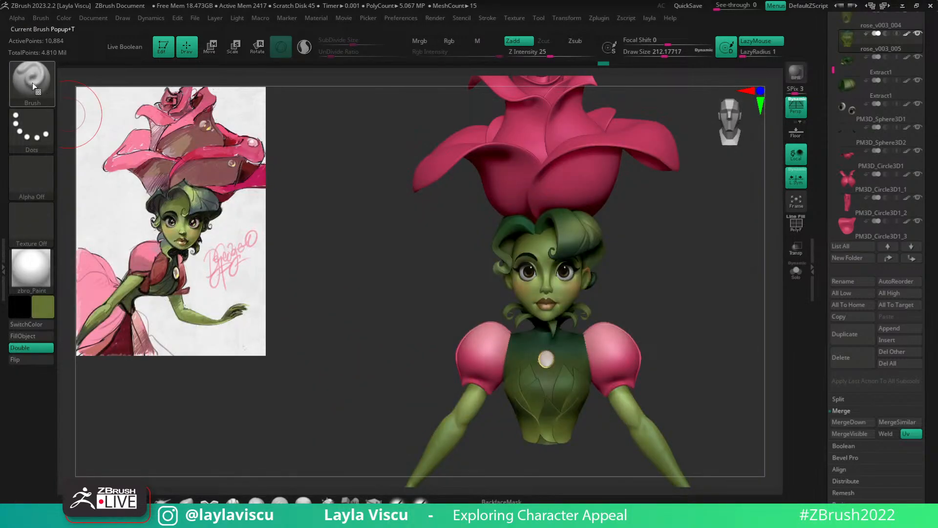
left_click(449, 41)
left_click(519, 41)
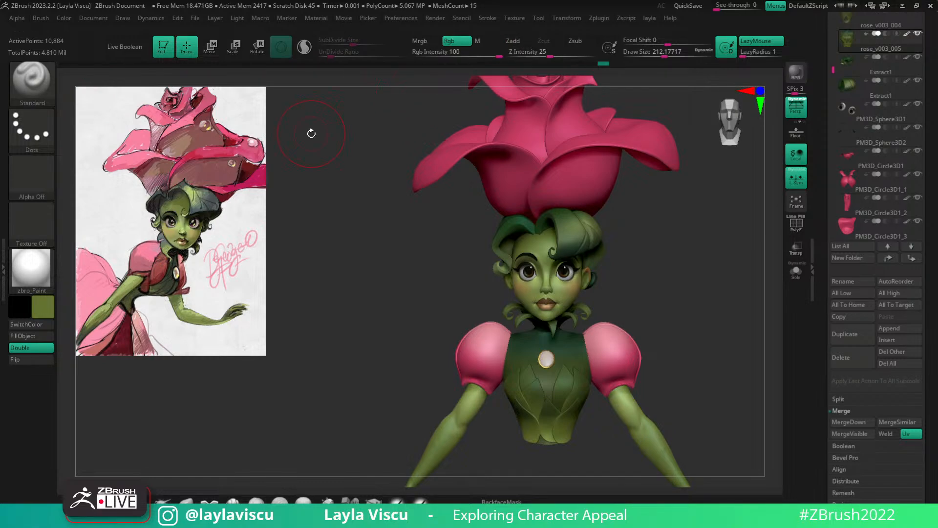
left_click(458, 41)
left_click(522, 41)
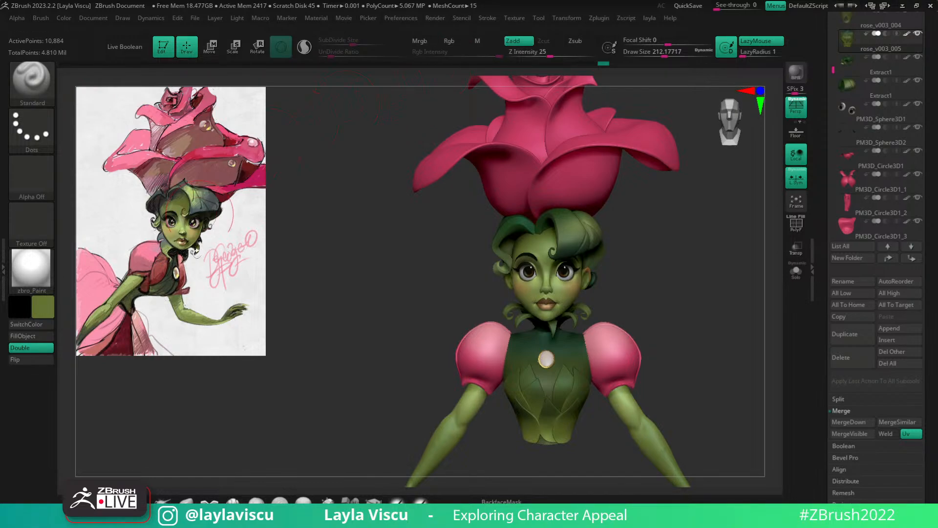
Switch to the Move brush, look through the brush library, and pick the Folly_Hair brush.
left_click(186, 500)
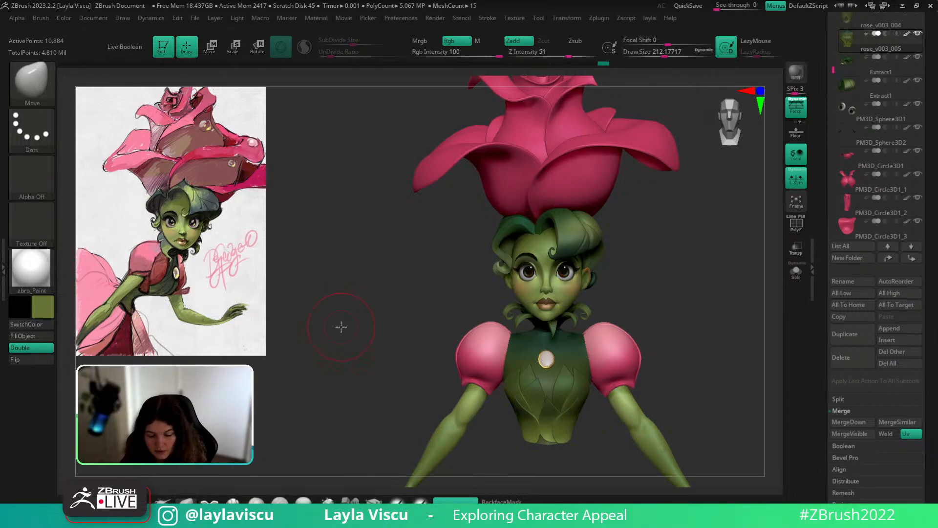
key("b")
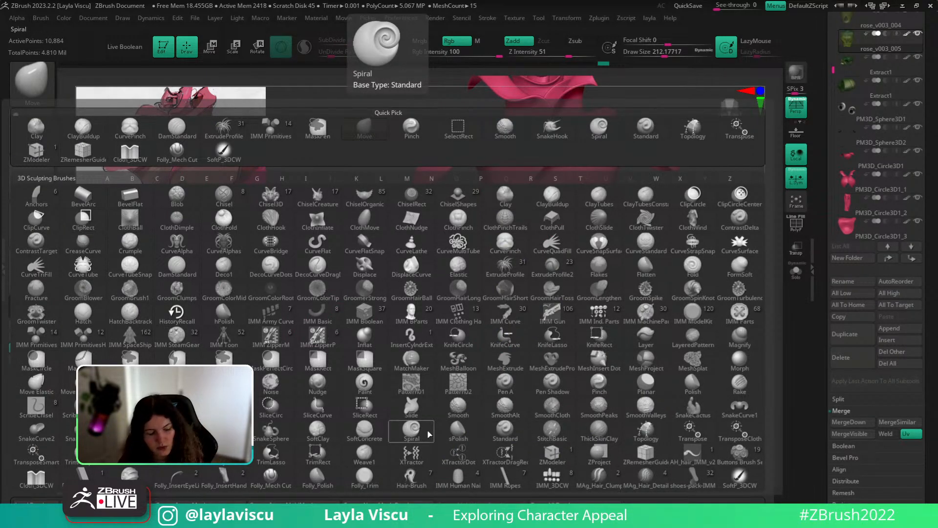
key("m")
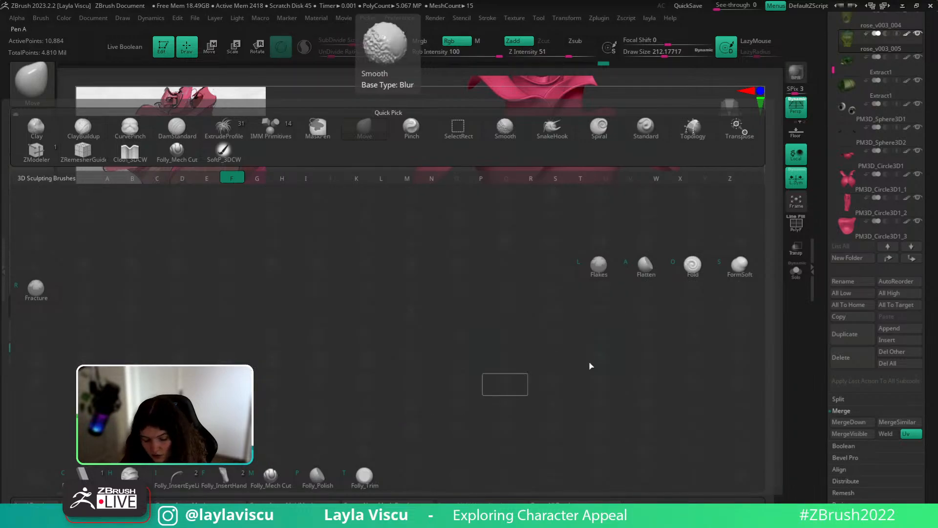
key("v")
key("b")
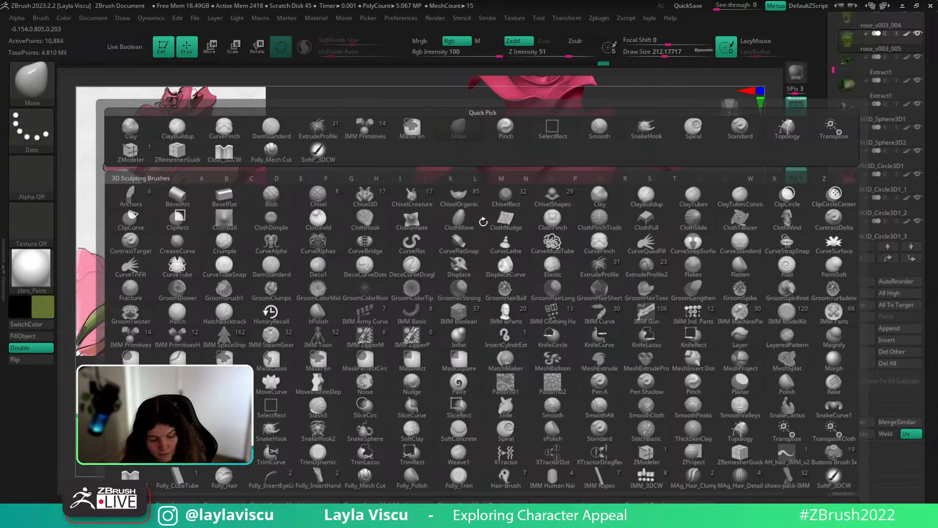
key("h")
left_click(504, 475)
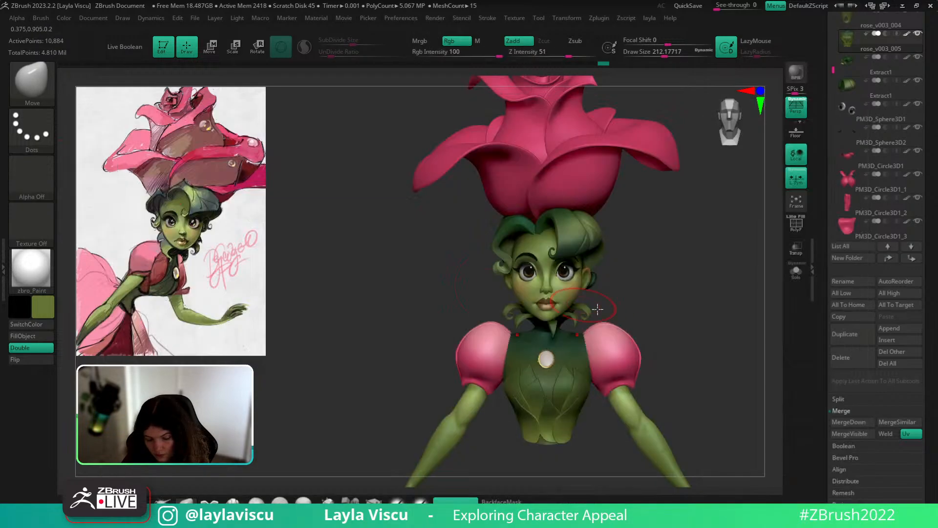
key("b")
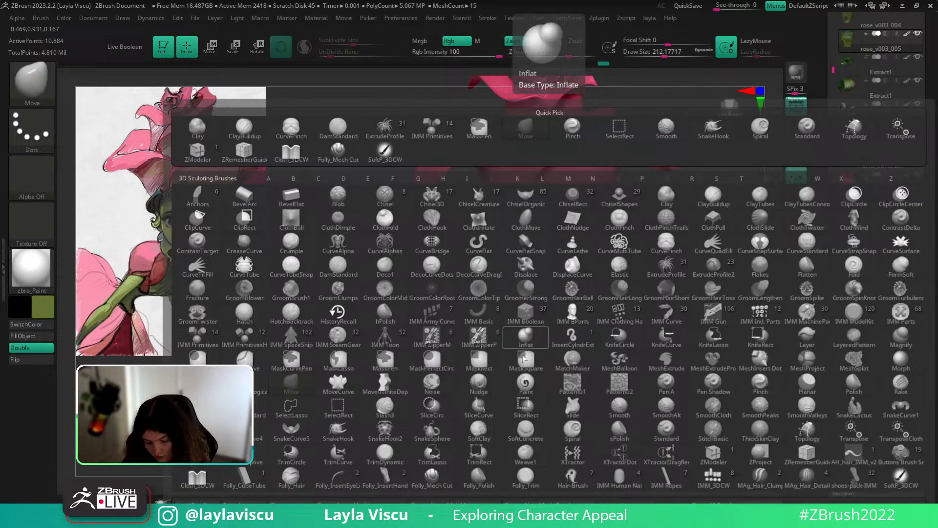
left_click(301, 478)
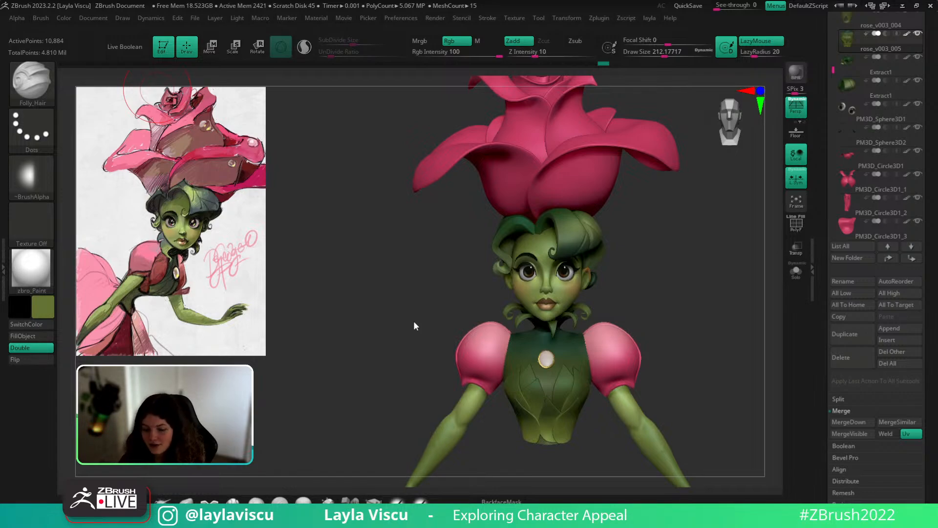
Select the rose_v005 body subtool and paint dark olive beside the nose and inner eye with SoftP_3DCW at a draw size of about 51.
right_click_drag(587, 296, 548, 333, "ctrl")
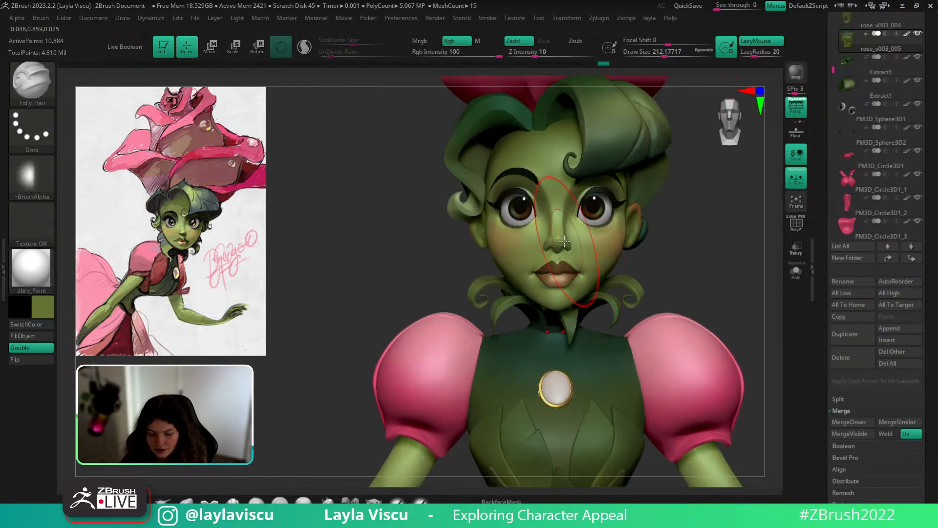
key("z")
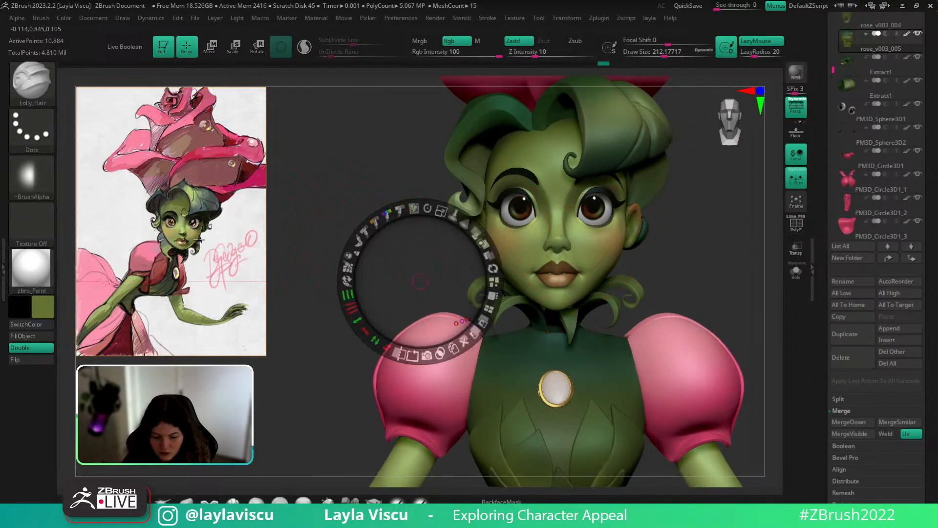
key("z")
left_click(575, 203, "alt")
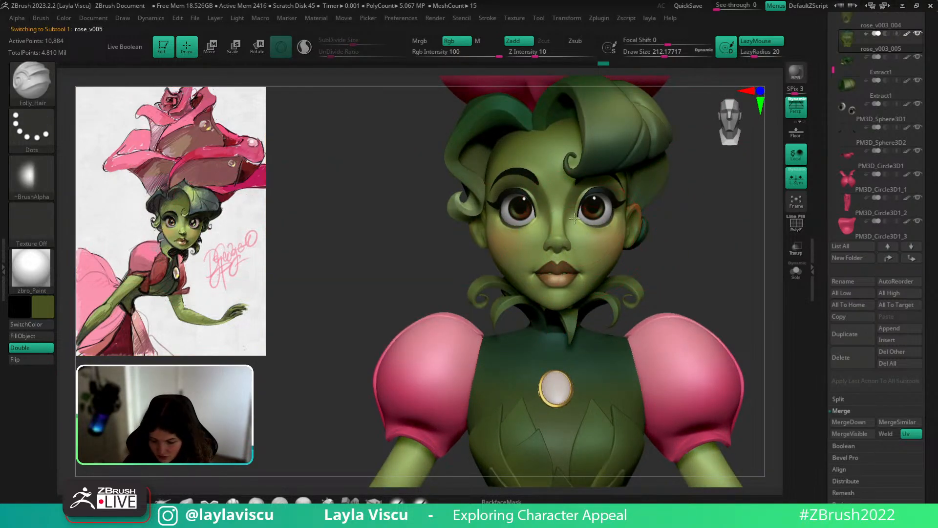
left_click(398, 502)
key("s")
mouse_move(581, 224)
left_mouse_down()
mouse_move(558, 224)
mouse_move(592, 184)
mouse_move(578, 213)
left_mouse_up()
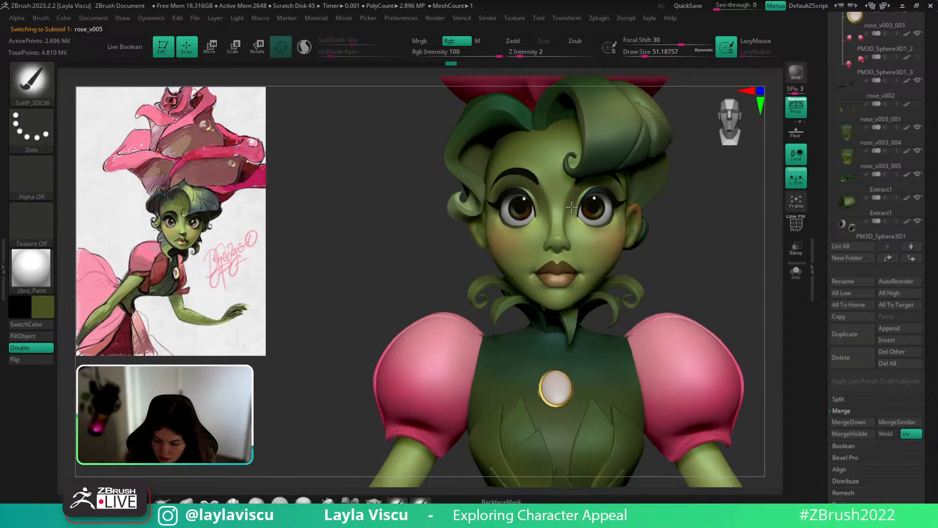
Examine the whole character from the back and front, and then the arm up close.
mouse_move(707, 214)
left_mouse_down()
mouse_move(722, 283)
mouse_move(743, 272)
mouse_move(722, 285)
mouse_move(724, 312)
mouse_move(706, 257)
mouse_move(708, 216)
mouse_move(760, 243)
mouse_move(733, 285)
mouse_move(765, 277)
mouse_move(737, 304)
left_mouse_up()
key("ctrl")
right_click_drag(737, 304, 700, 248, "ctrl")
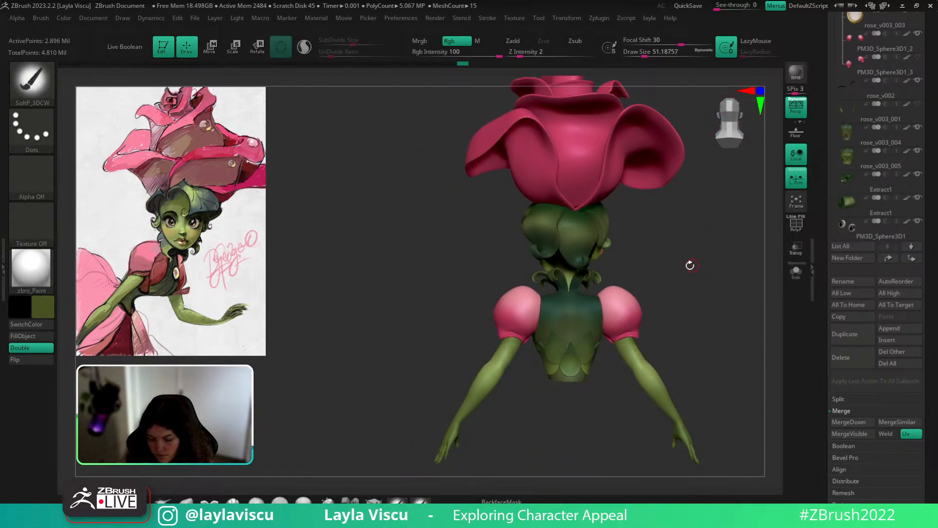
mouse_move(641, 274)
left_mouse_down()
mouse_move(683, 266)
mouse_move(737, 279)
left_mouse_up()
right_click_drag(583, 295, 618, 279, "ctrl")
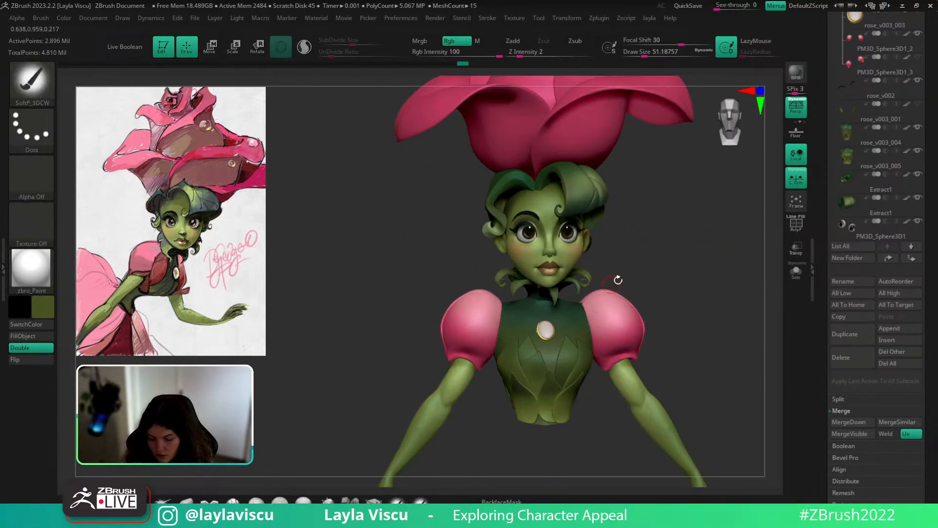
left_click_drag(659, 276, 644, 264, "alt")
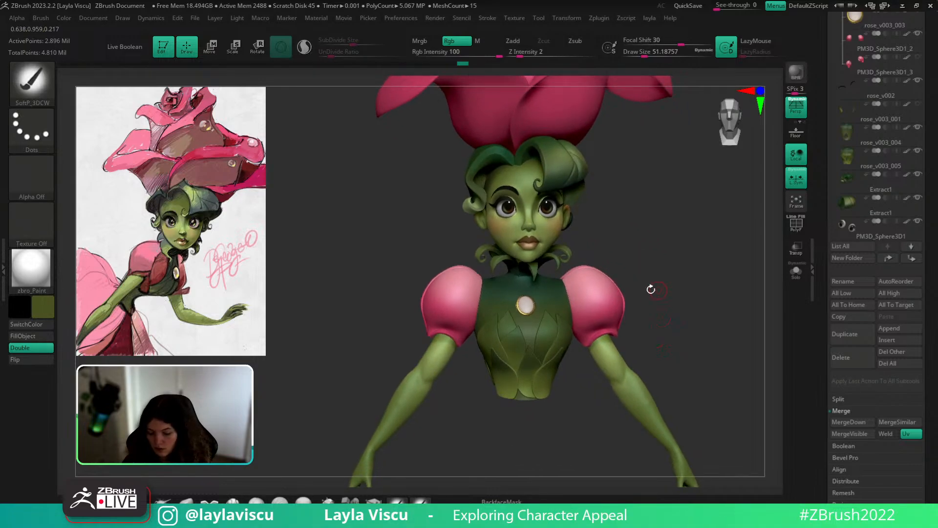
left_click_drag(691, 386, 604, 313, "alt")
mouse_move(604, 342)
right_mouse_down("ctrl")
mouse_move(620, 381)
mouse_move(639, 382)
right_mouse_up("ctrl")
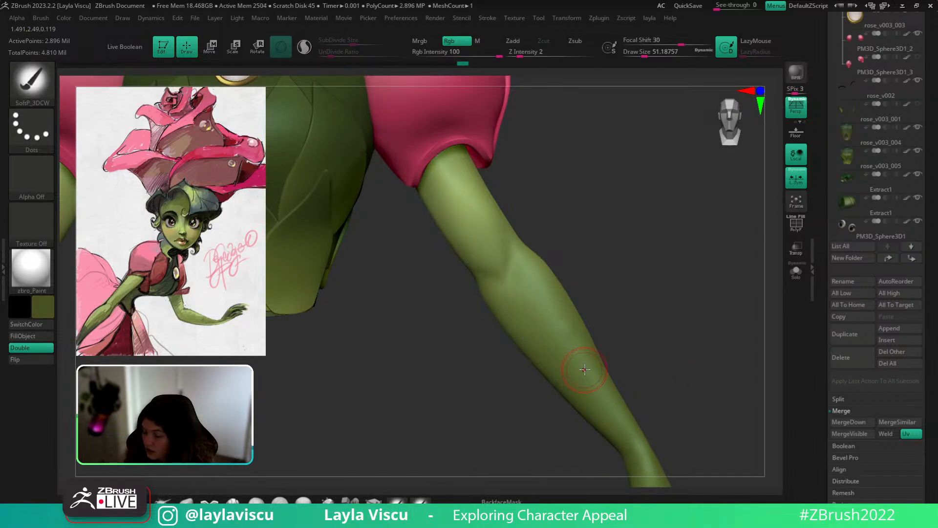
Flatten the surface of the forearm with the hPolish brush.
key("b")
key("h")
key("p")
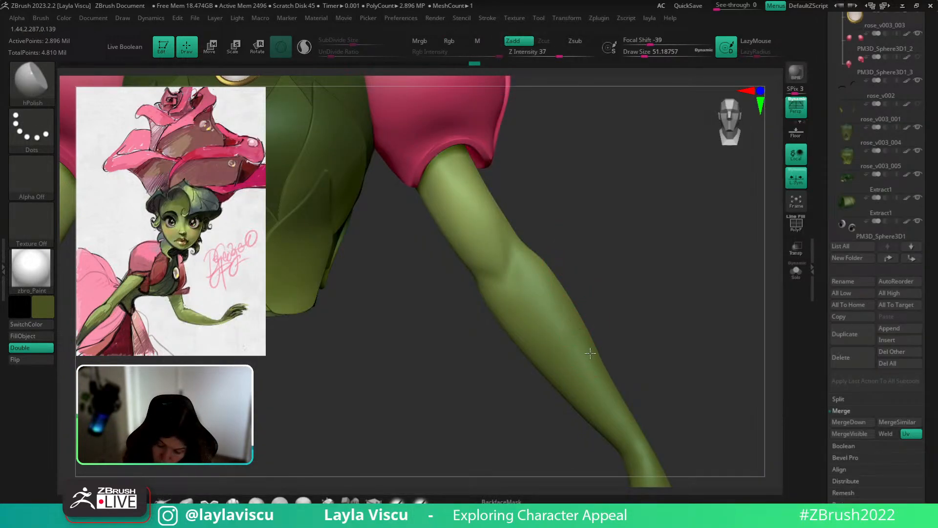
key("shift")
right_click_drag(573, 339, 605, 324, "ctrl")
Define the back of the elbow with the Folly_Mech Cut brush, smooth it, and adjust its outline with Move at a draw size of about 80.
left_click(233, 501)
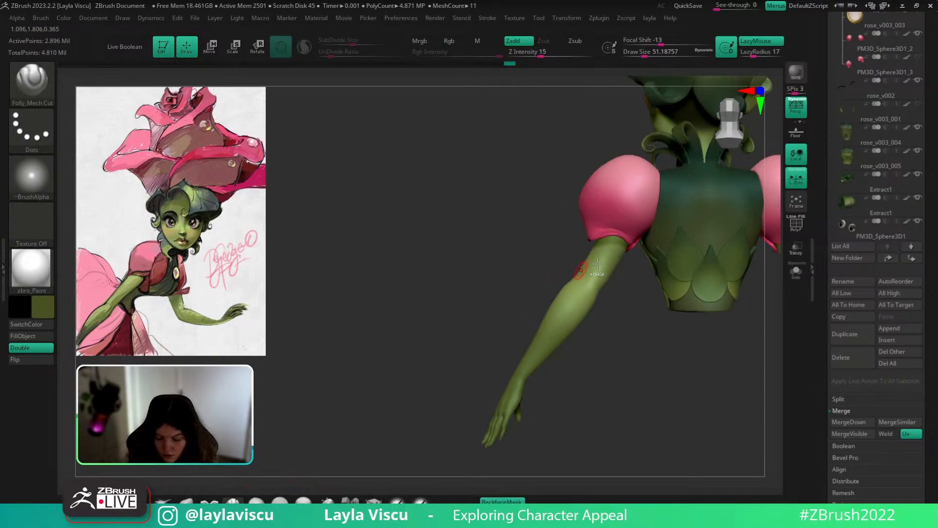
right_click_drag(593, 268, 591, 293, "ctrl")
mouse_move(592, 268)
left_mouse_down()
mouse_move(598, 277)
mouse_move(567, 318)
left_mouse_up()
key("shift")
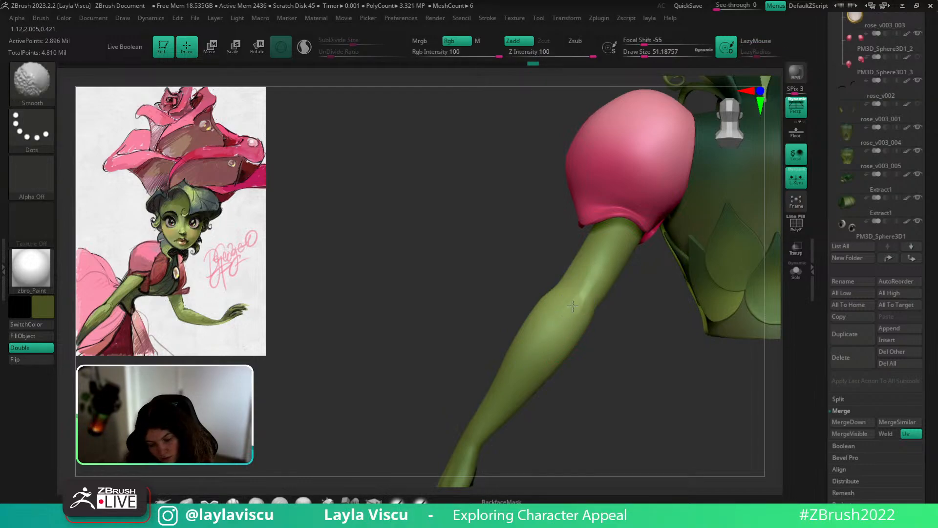
left_click(186, 502)
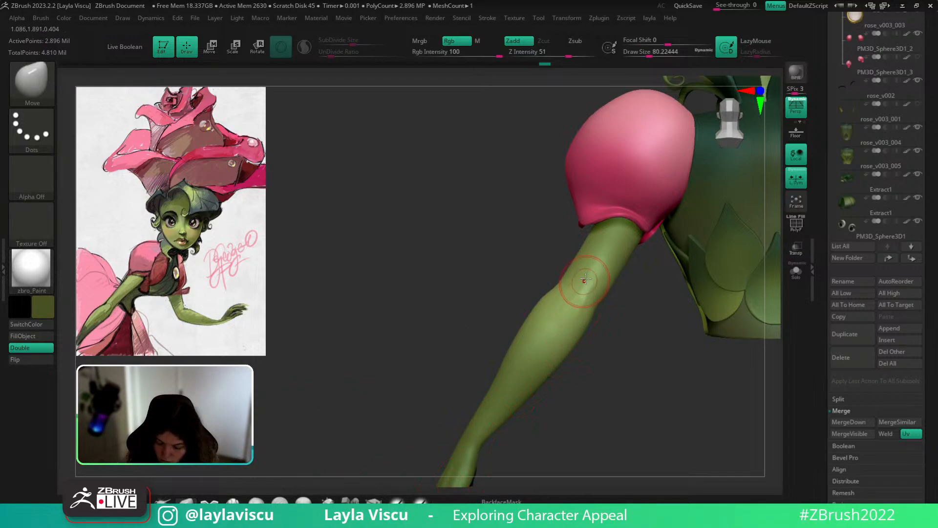
left_click_drag(579, 313, 583, 303)
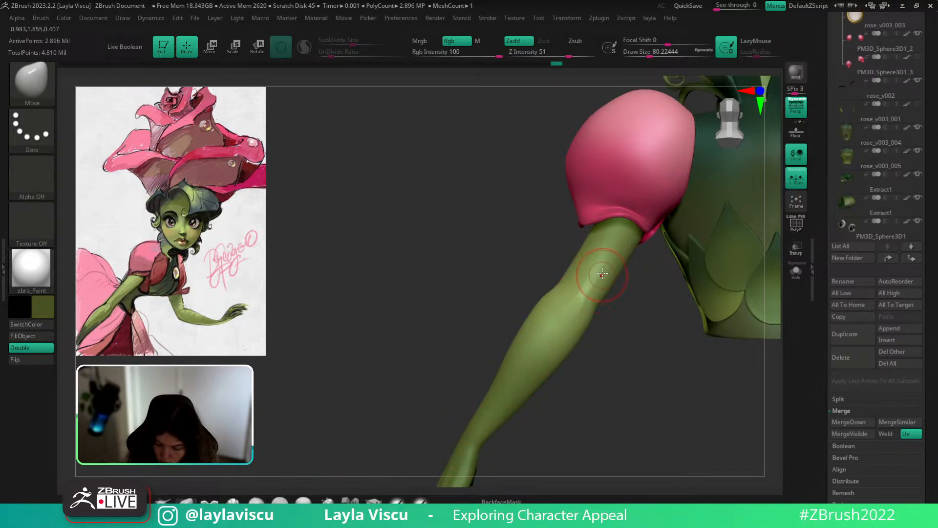
Turn off the painted colour on all subtools and display the model in white BasicMaterial.
left_click(907, 35, "ctrl+shift")
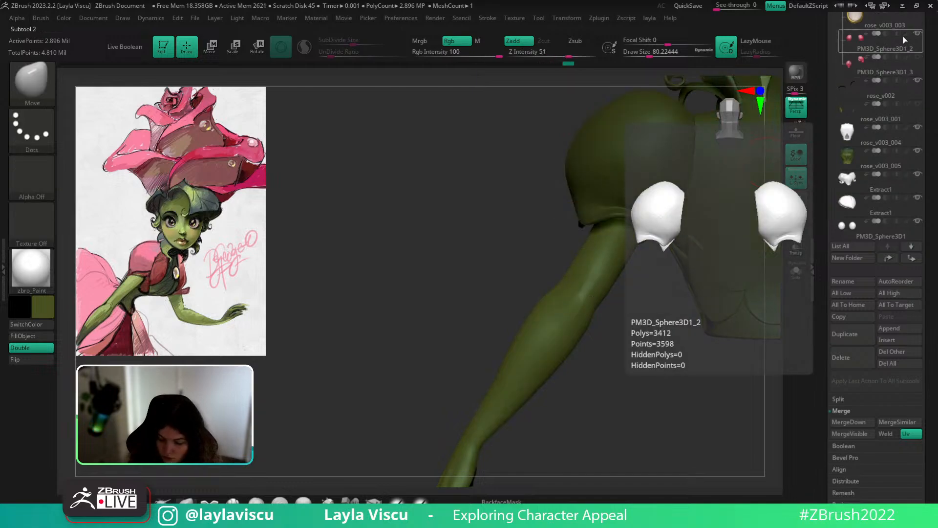
left_click(49, 304)
left_click(30, 226)
left_click(40, 270)
left_click(137, 328)
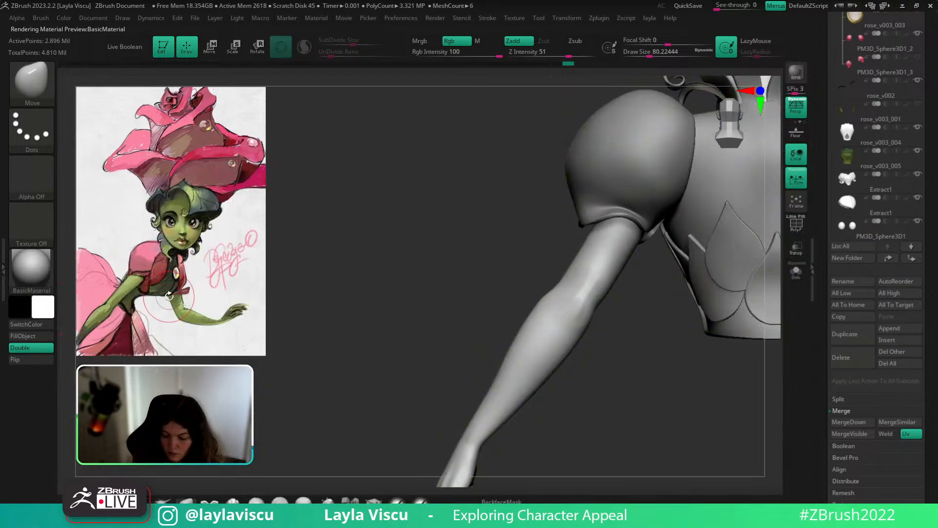
Build up the back of the elbow with the ClayBuildup brush at a draw size of about 46 and smooth it.
left_click_drag(624, 336, 584, 320)
left_click_drag(617, 348, 570, 327)
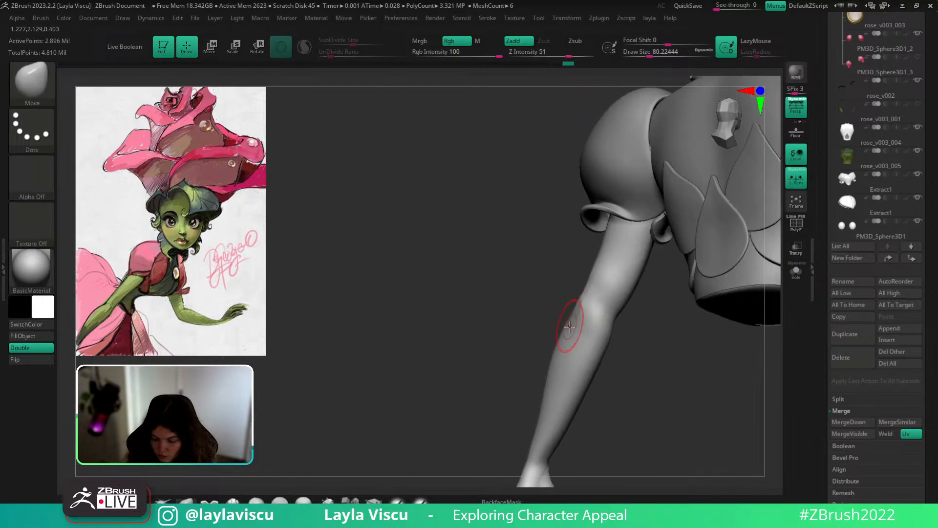
mouse_move(629, 352)
left_mouse_down()
mouse_move(704, 366)
mouse_move(670, 404)
mouse_move(569, 325)
left_mouse_up()
mouse_move(622, 369)
left_mouse_down()
mouse_move(618, 333)
mouse_move(619, 365)
mouse_move(586, 326)
left_mouse_up()
right_click_drag(586, 327, 574, 310, "ctrl")
key("b")
key("c")
key("b")
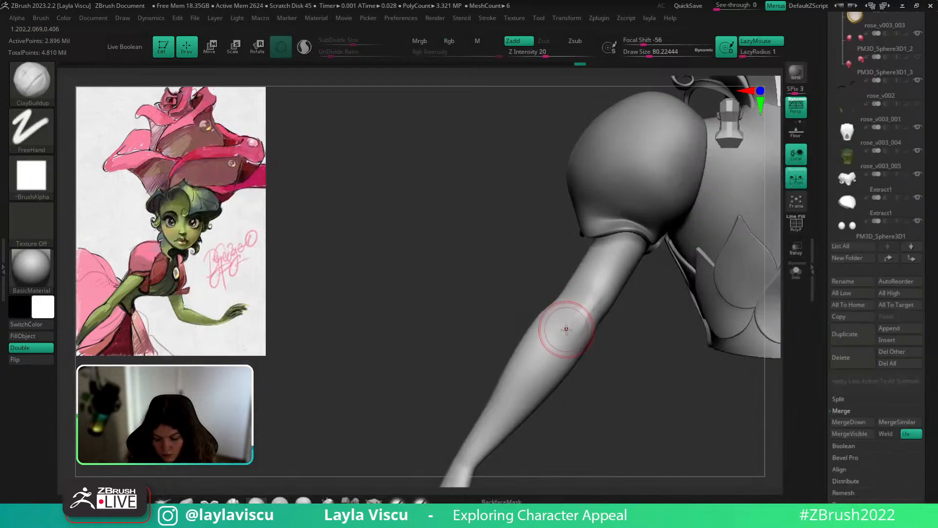
key("s")
left_click_drag(568, 332, 561, 333)
mouse_move(562, 336)
left_mouse_down()
mouse_move(580, 319)
mouse_move(564, 330)
mouse_move(571, 324)
left_mouse_up()
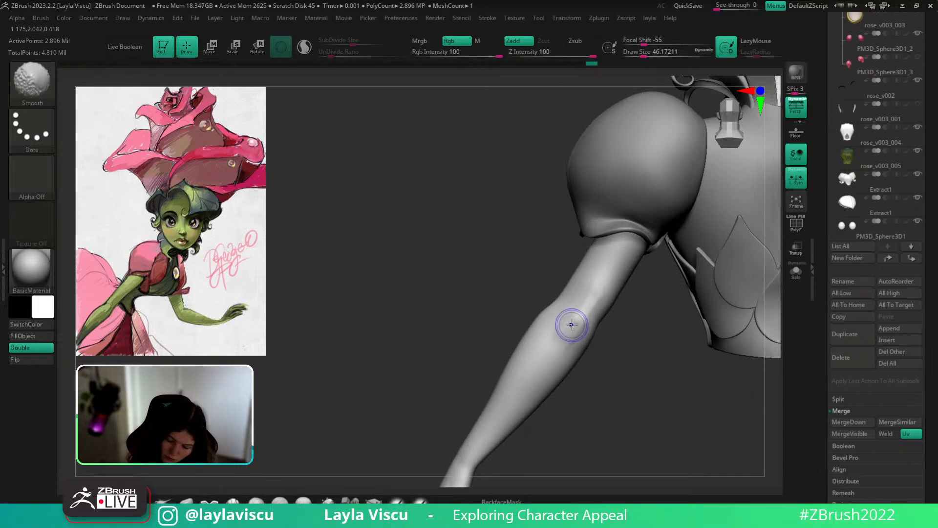
Drop the body to a lower subdivision level, then rework and smooth the elbow and adjoining forearm.
key("shift+d")
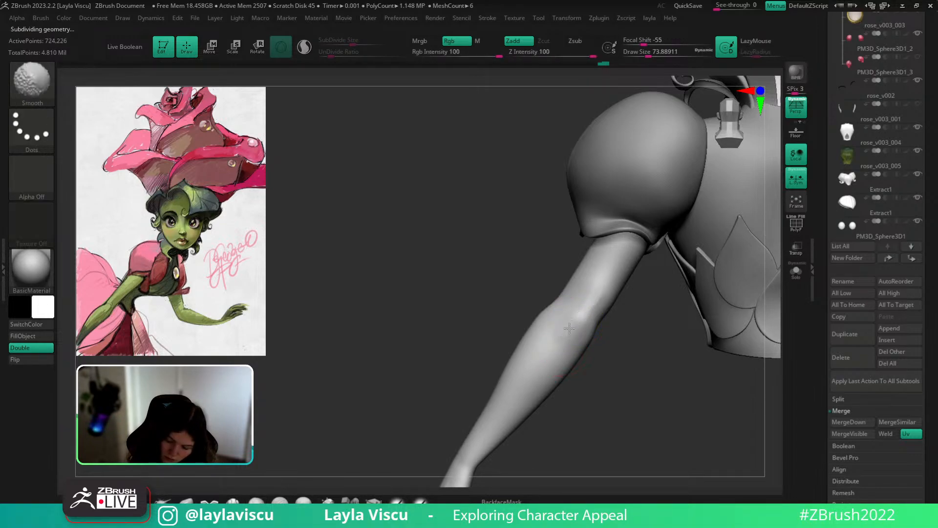
left_click_drag(565, 345, 573, 337, "shift")
mouse_move(633, 348)
left_mouse_down()
mouse_move(649, 369)
mouse_move(576, 352)
mouse_move(586, 342)
left_mouse_up()
mouse_move(557, 318)
left_mouse_down()
mouse_move(536, 350)
mouse_move(573, 332)
left_mouse_up()
left_click_drag(572, 332, 533, 366, "shift")
mouse_move(616, 361)
left_mouse_down()
mouse_move(588, 360)
mouse_move(573, 326)
left_mouse_up()
mouse_move(594, 318)
right_mouse_down("ctrl")
mouse_move(602, 245)
mouse_move(647, 371)
mouse_move(639, 423)
mouse_move(595, 326)
mouse_move(604, 374)
right_mouse_up("ctrl")
mouse_move(597, 281)
left_mouse_down()
mouse_move(586, 320)
mouse_move(556, 302)
mouse_move(560, 313)
left_mouse_up()
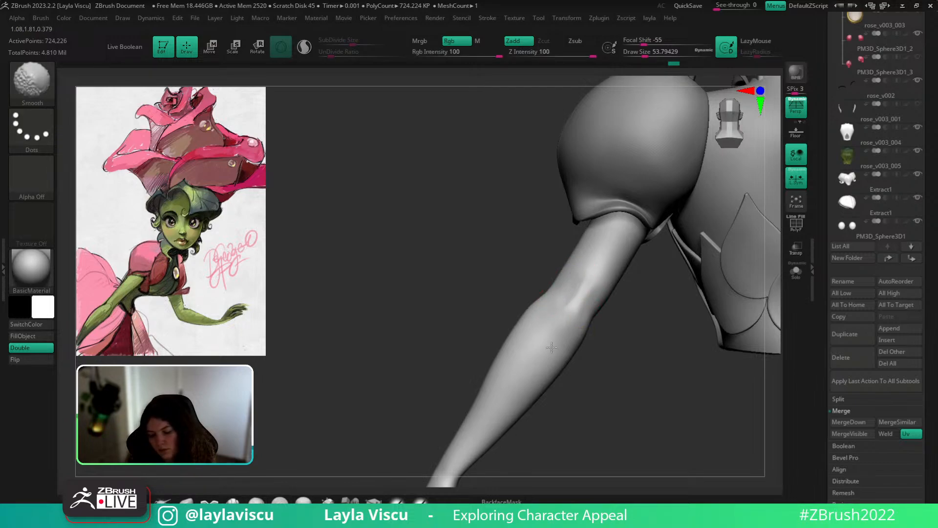
Check the arms from the back and smooth the back of the upper arm above the elbow.
right_click_drag(590, 350, 597, 285, "ctrl")
right_click_drag(625, 347, 625, 302, "ctrl")
mouse_move(626, 366)
right_mouse_down()
mouse_move(608, 381)
mouse_move(624, 374)
right_mouse_up()
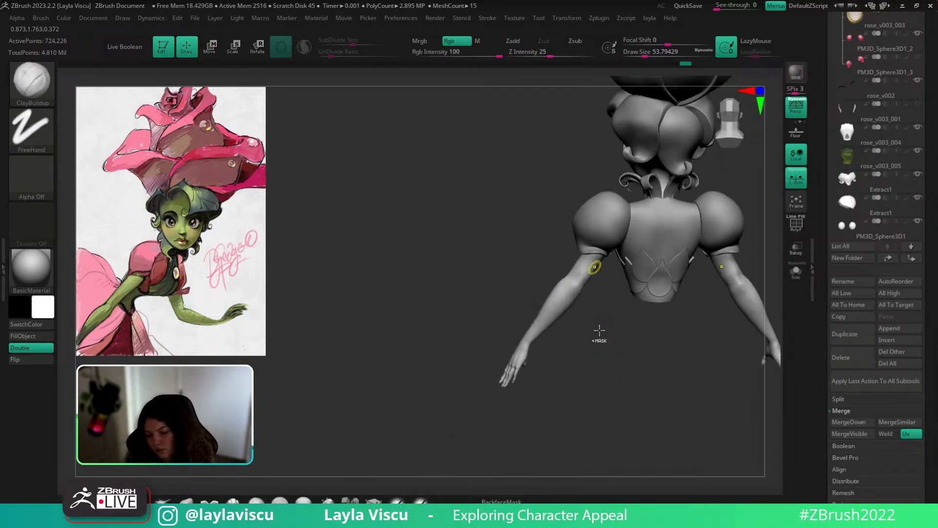
right_click_drag(599, 331, 589, 383, "ctrl")
key("s")
mouse_move(582, 268)
left_mouse_down("shift")
mouse_move(571, 265)
mouse_move(560, 288)
left_mouse_up("shift")
Reshape the upper arm and elbow outline with the Move brush at a draw size of about 74.
right_click_drag(596, 341, 601, 278, "ctrl")
mouse_move(574, 400)
right_mouse_down()
mouse_move(593, 404)
mouse_move(673, 331)
mouse_move(582, 310)
mouse_move(606, 316)
right_mouse_up()
left_click(186, 501)
left_click_drag(580, 288, 586, 284)
mouse_move(595, 298)
right_mouse_down()
mouse_move(576, 307)
mouse_move(603, 269)
right_mouse_up()
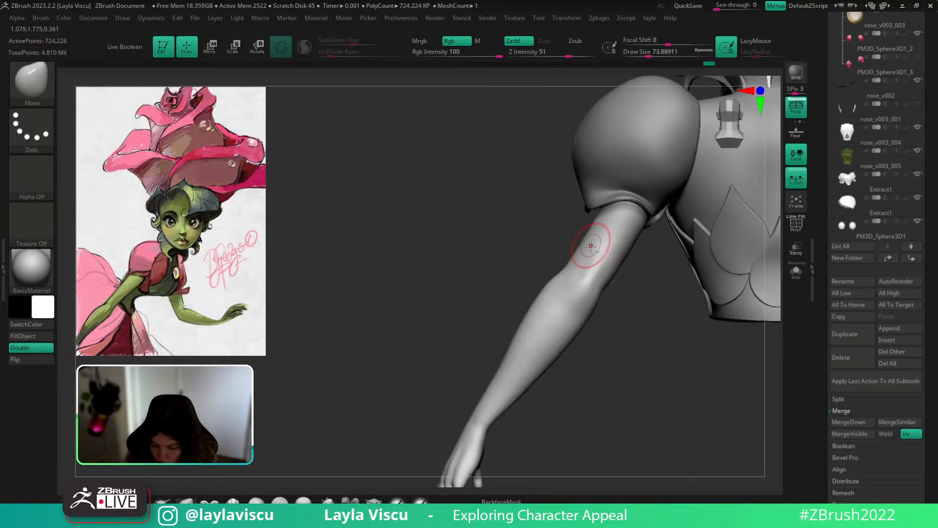
left_click_drag(590, 245, 596, 302)
mouse_move(596, 302)
right_mouse_down()
mouse_move(612, 329)
mouse_move(717, 295)
mouse_move(607, 268)
right_mouse_up()
Turn on BackfaceMask and reshape the finger bases and little finger with the Move brush at a draw size of about 90.
right_click_drag(697, 325, 655, 391, "alt")
left_click_drag(622, 345, 608, 283, "shift")
mouse_move(611, 281)
right_mouse_down()
mouse_move(691, 313)
mouse_move(707, 287)
mouse_move(685, 298)
right_mouse_up()
left_click_drag(639, 308, 635, 296, "shift")
right_click_drag(694, 259, 705, 314)
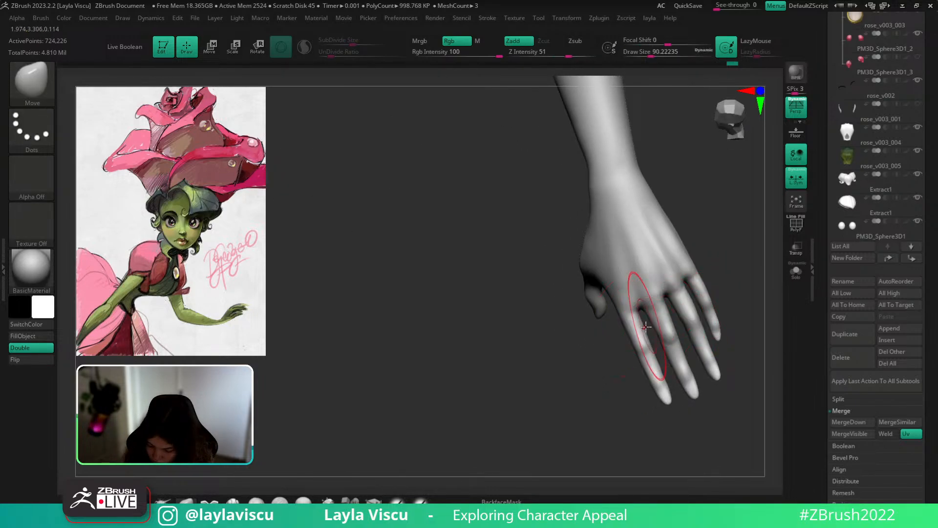
left_click(514, 501)
left_click_drag(643, 320, 644, 322)
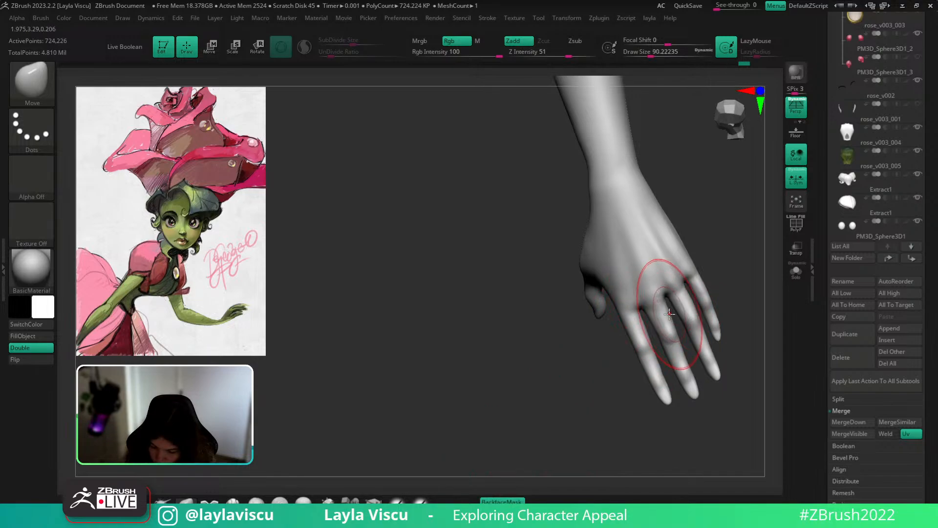
left_click_drag(717, 320, 712, 322)
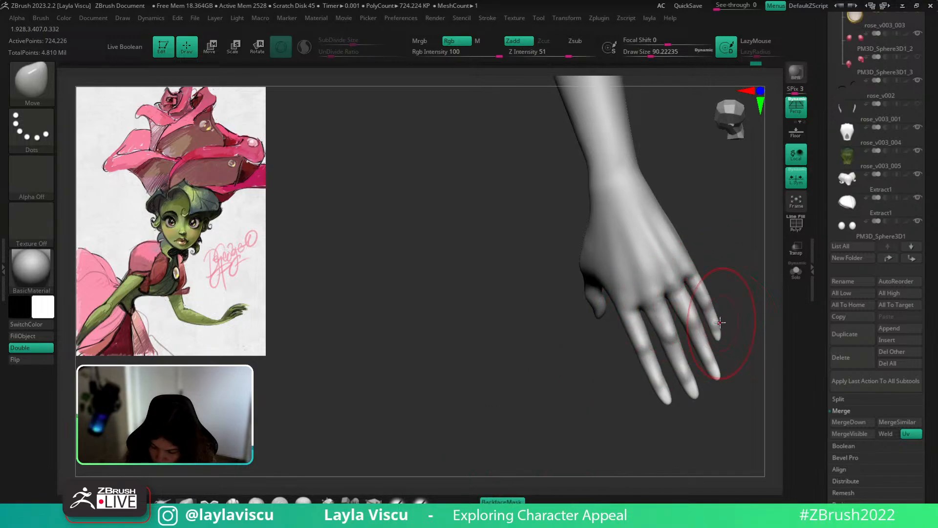
Try to adjust the little finger's tip with the Move brush at a draw size of about 49, and undo it.
right_click_drag(755, 343, 742, 350)
key("s")
left_click_drag(721, 342, 724, 337)
key("ctrl+z")
left_click(514, 502)
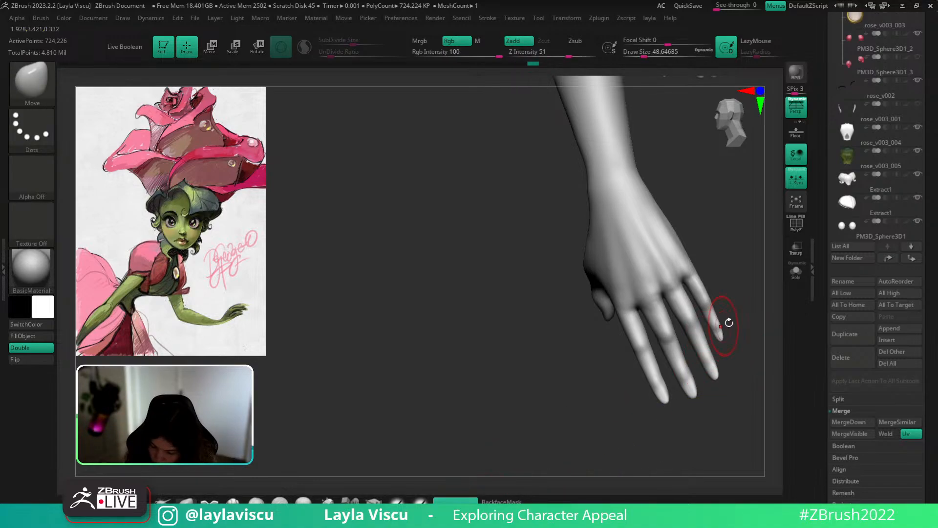
Enable BackfaceMask and shape the base of the thumb with the Move brush at a draw size of about 77.
right_click_drag(729, 322, 764, 278)
right_click_drag(742, 264, 704, 369, "ctrl")
left_click(505, 502)
key("s")
left_click_drag(700, 294, 700, 300)
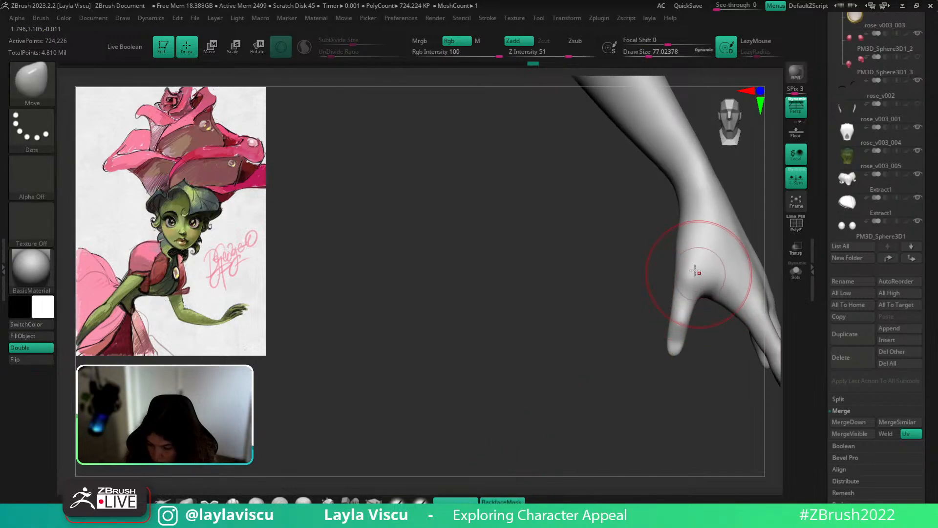
left_click_drag(681, 250, 676, 247)
Refine the tip of the thumb with the Move brush at a draw size of about 27.
mouse_move(699, 237)
right_mouse_down("ctrl")
mouse_move(708, 206)
mouse_move(722, 194)
mouse_move(681, 289)
mouse_move(696, 395)
right_mouse_up("ctrl")
right_click_drag(689, 342, 685, 289)
key("s")
mouse_move(674, 283)
left_mouse_down()
mouse_move(664, 284)
mouse_move(673, 272)
left_mouse_up()
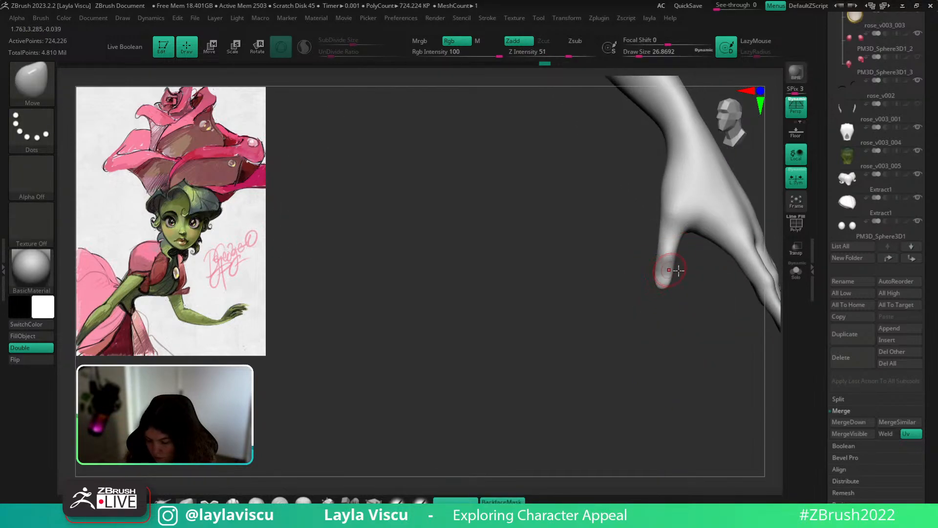
Rework the philtrum above the upper lip with the Folly_Mech Cut brush at a draw size of about 27.
mouse_move(678, 269)
right_mouse_down("ctrl")
mouse_move(680, 167)
mouse_move(687, 212)
right_mouse_up("ctrl")
mouse_move(686, 212)
right_mouse_down("alt")
mouse_move(723, 384)
mouse_move(720, 430)
right_mouse_up("alt")
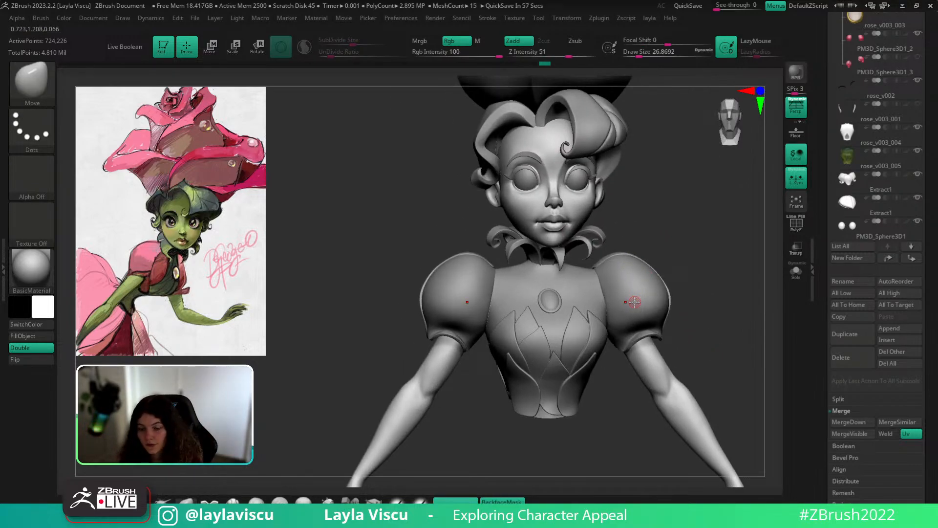
right_click_drag(717, 283, 733, 322, "alt")
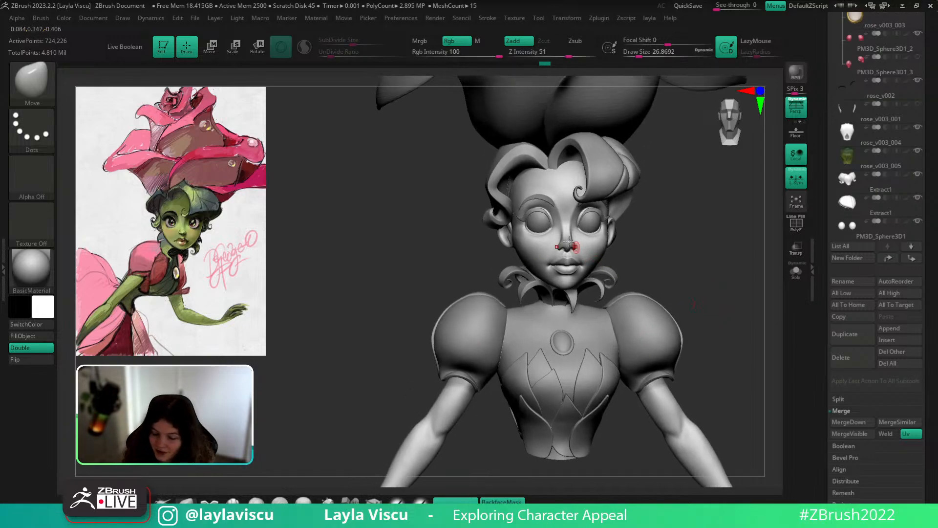
right_click_drag(572, 245, 612, 363, "ctrl")
key("d")
left_click(233, 501)
right_click_drag(308, 313, 313, 339)
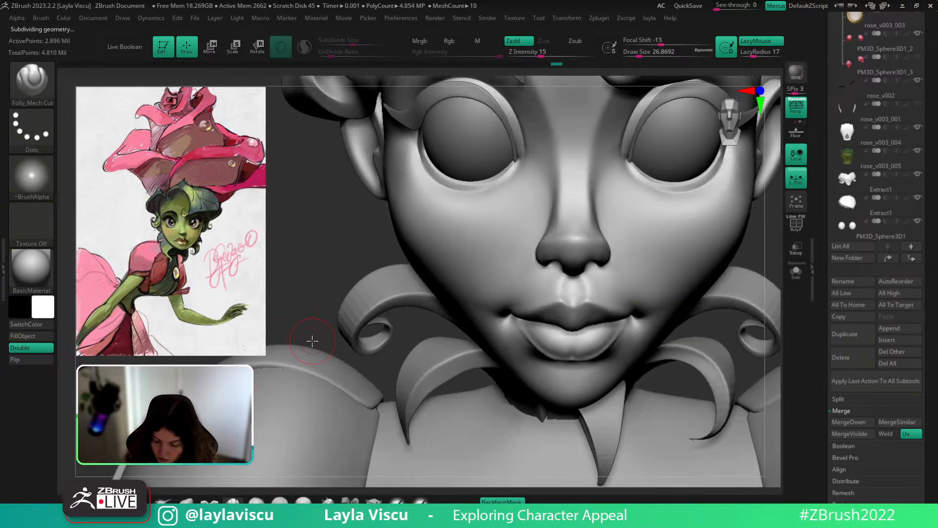
left_click_drag(586, 297, 579, 267)
right_click_drag(593, 313, 606, 234, "ctrl")
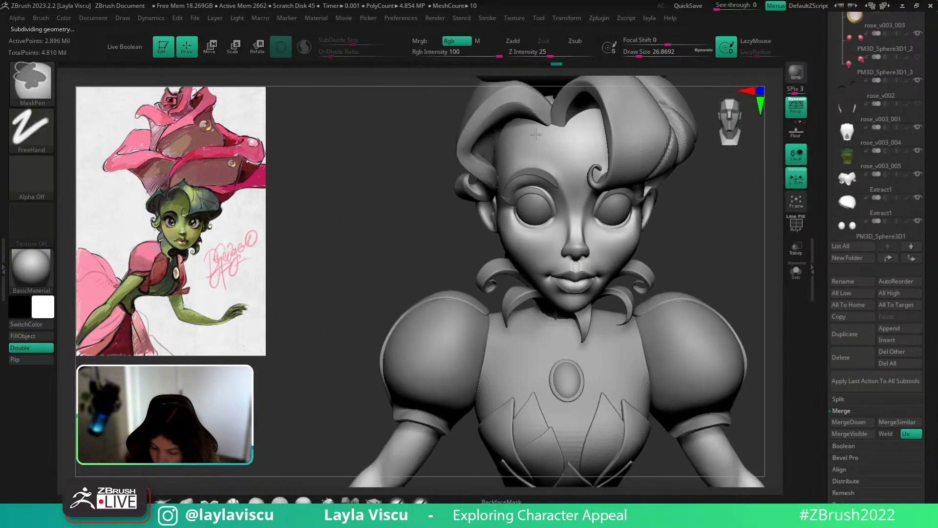
right_click_drag(702, 326, 705, 300)
Trim the area between the nose and upper lip with the TrimDynamic brush at a draw size of about 13.
mouse_move(626, 303)
right_mouse_down("ctrl")
mouse_move(637, 385)
mouse_move(624, 362)
right_mouse_up("ctrl")
key("b")
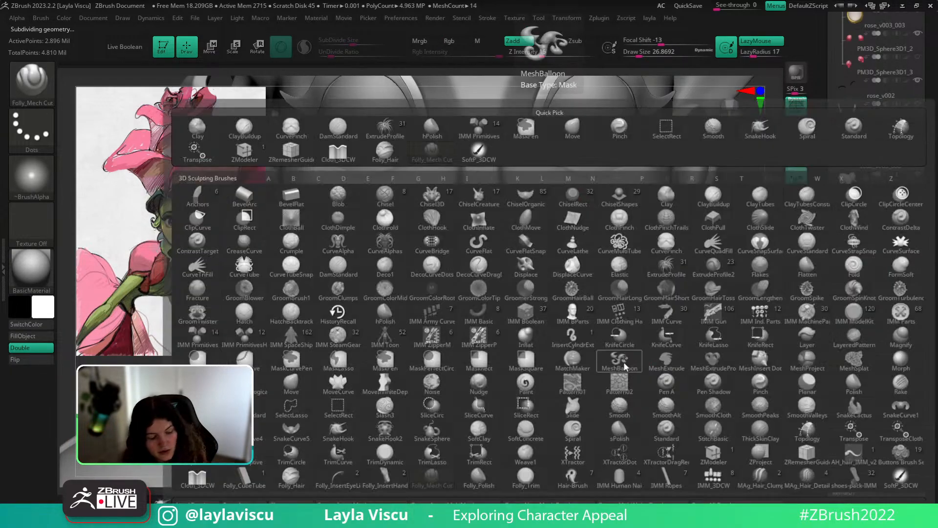
key("t")
key("d")
key("s")
left_click_drag(608, 294, 604, 296)
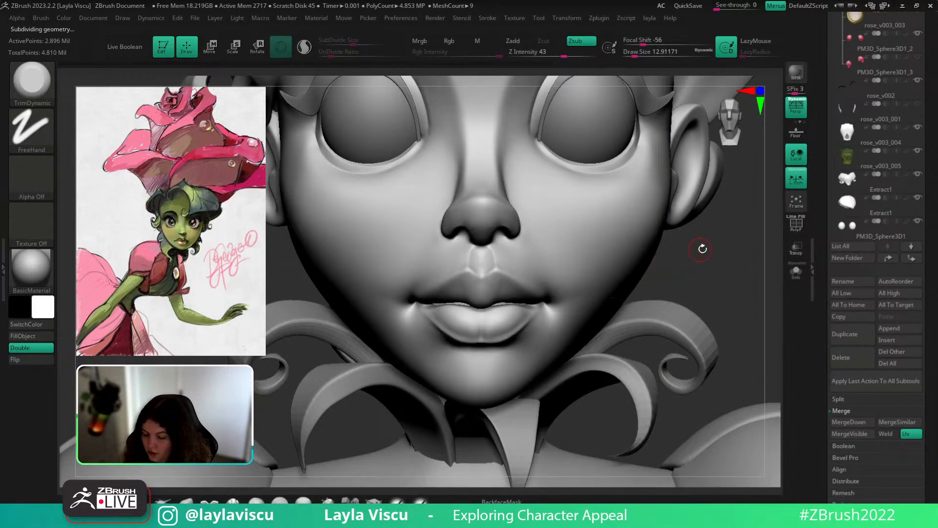
right_click_drag(706, 260, 763, 269, "alt")
mouse_move(562, 274)
left_mouse_down()
mouse_move(558, 256)
mouse_move(550, 274)
left_mouse_up()
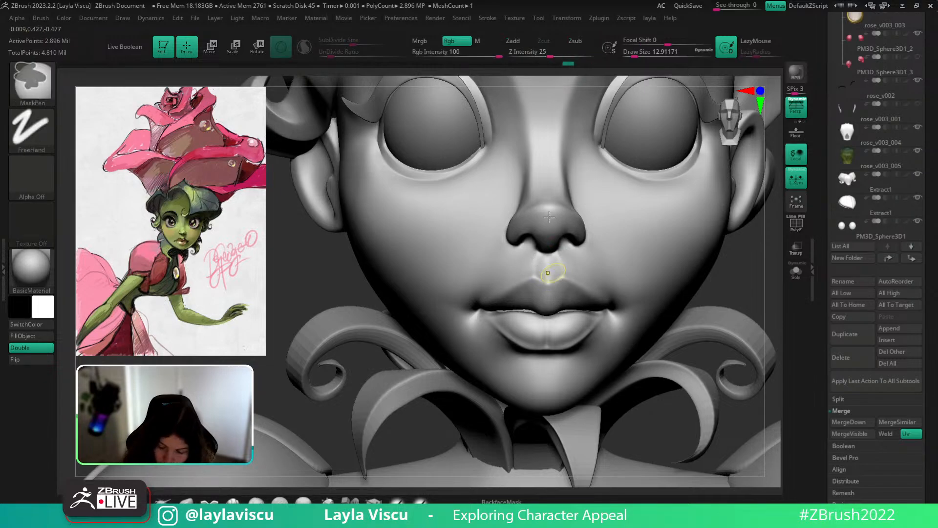
right_click_drag(549, 271, 708, 280, "ctrl")
right_click_drag(620, 366, 622, 391, "ctrl")
left_click_drag(486, 293, 479, 286)
left_click_drag(727, 278, 748, 266)
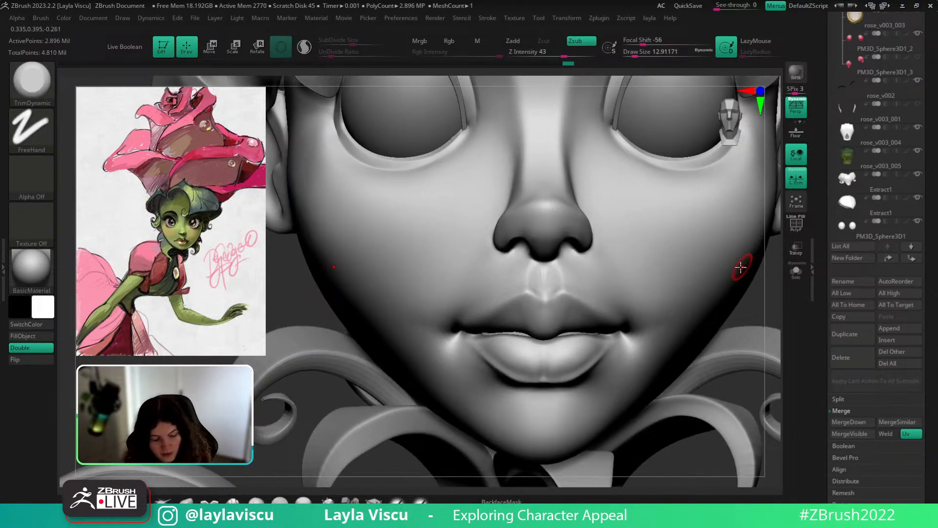
Polish the area above the upper lip with the hPolish brush at a draw size of about 13.
key("b")
key("h")
key("p")
left_click_drag(756, 299, 777, 321)
left_click_drag(555, 273, 547, 283)
right_click_drag(576, 273, 702, 260, "ctrl")
left_click_drag(701, 259, 679, 246, "shift")
right_click_drag(680, 241, 679, 318, "ctrl")
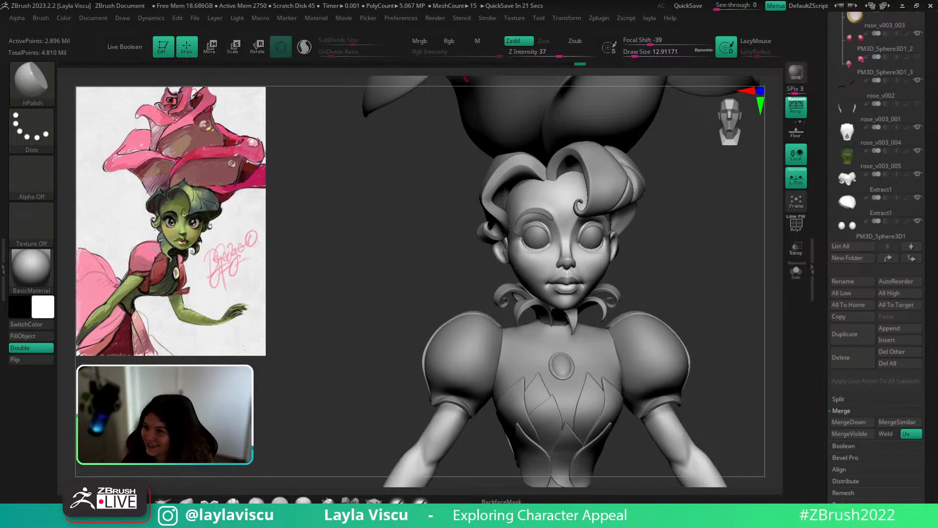
Select the curled leaf collar subtool and isolate it in Solo mode.
left_click_drag(675, 274, 639, 297, "ctrl")
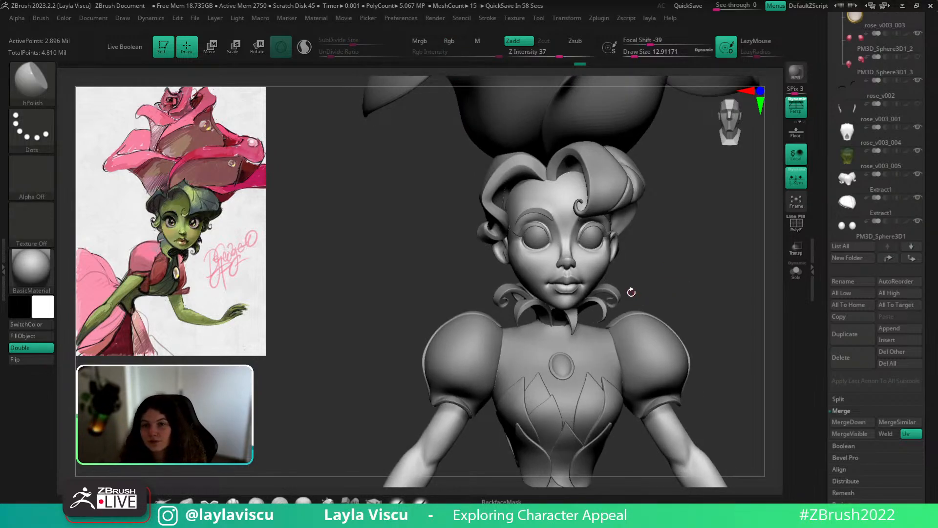
left_click_drag(708, 287, 704, 301)
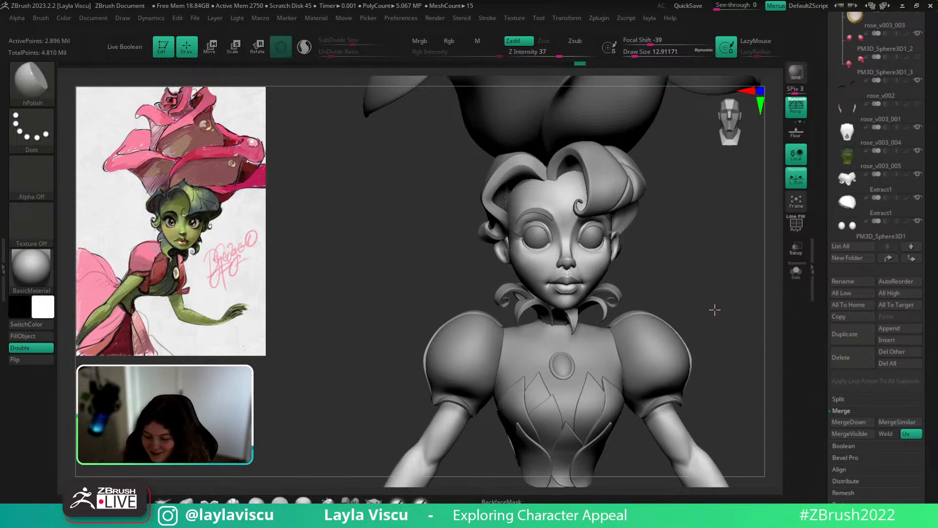
mouse_move(714, 309)
left_mouse_down()
mouse_move(721, 286)
mouse_move(731, 300)
left_mouse_up()
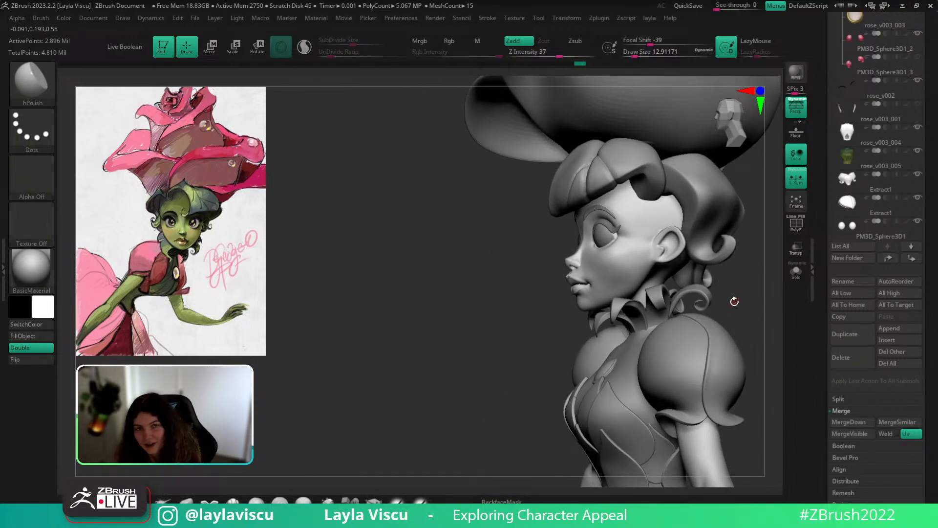
left_click(796, 272)
left_click(796, 272)
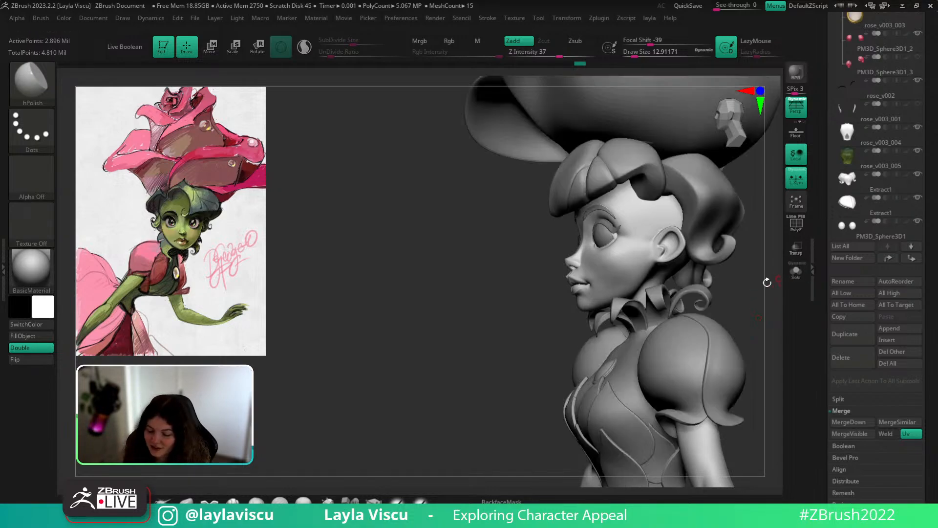
left_click(681, 296, "alt")
left_click(795, 275)
right_click_drag(684, 364, 670, 419, "ctrl")
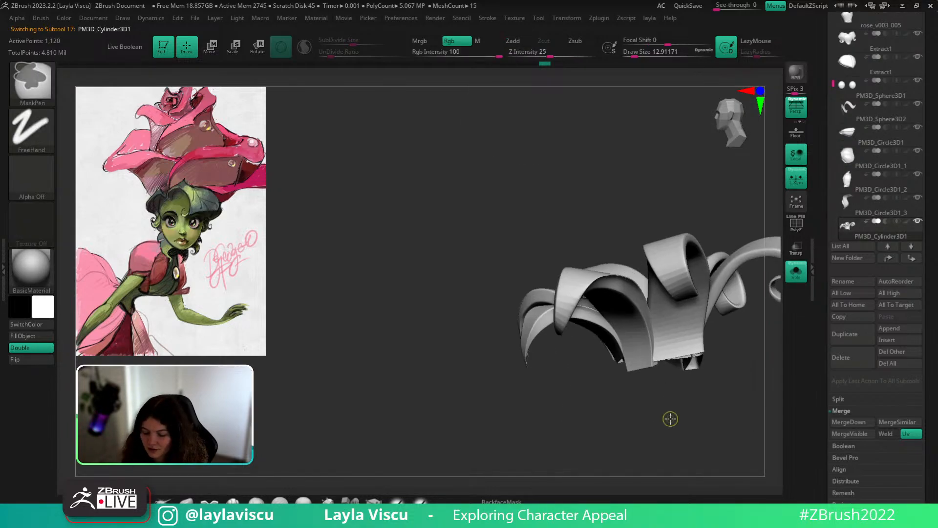
Isolate one side leaf of the collar, smooth it at a draw size of about 80, and show the whole collar again.
left_click(627, 292, "ctrl+shift")
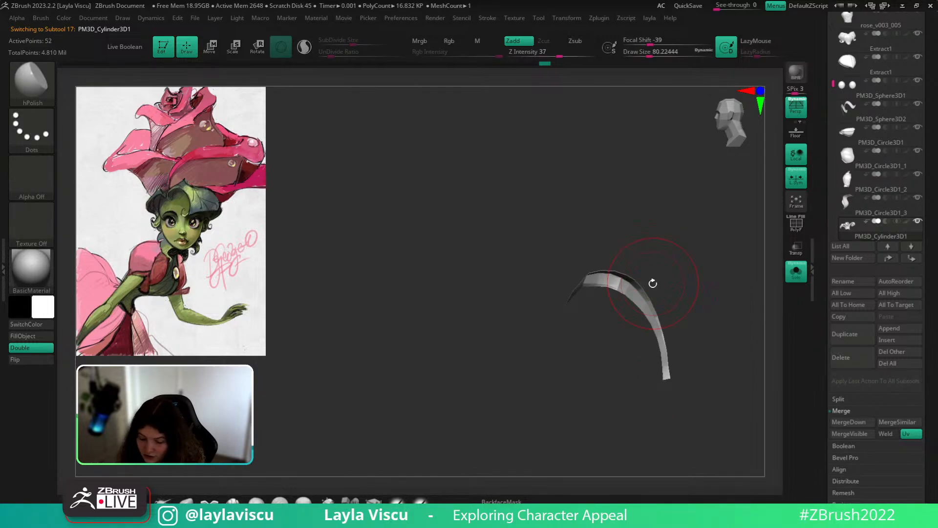
key("shift")
right_click_drag(622, 271, 611, 274)
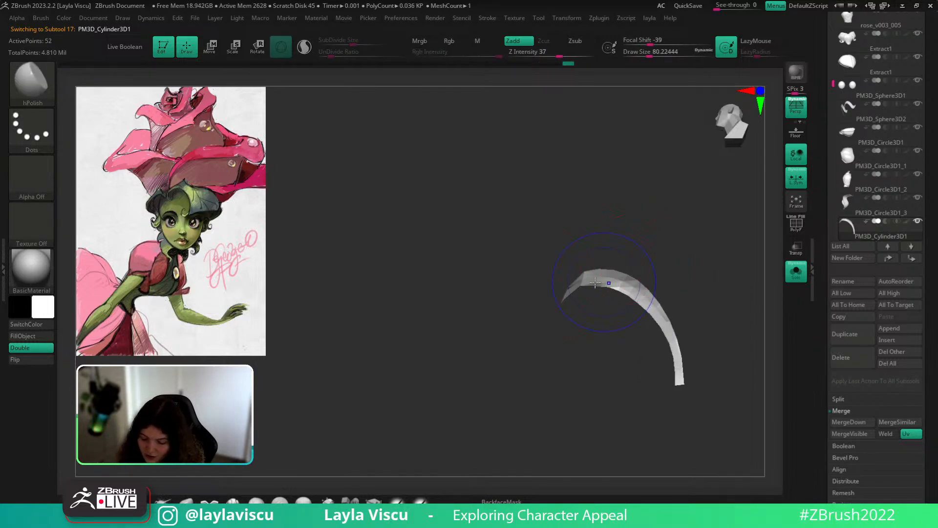
left_click_drag(625, 271, 608, 279, "shift")
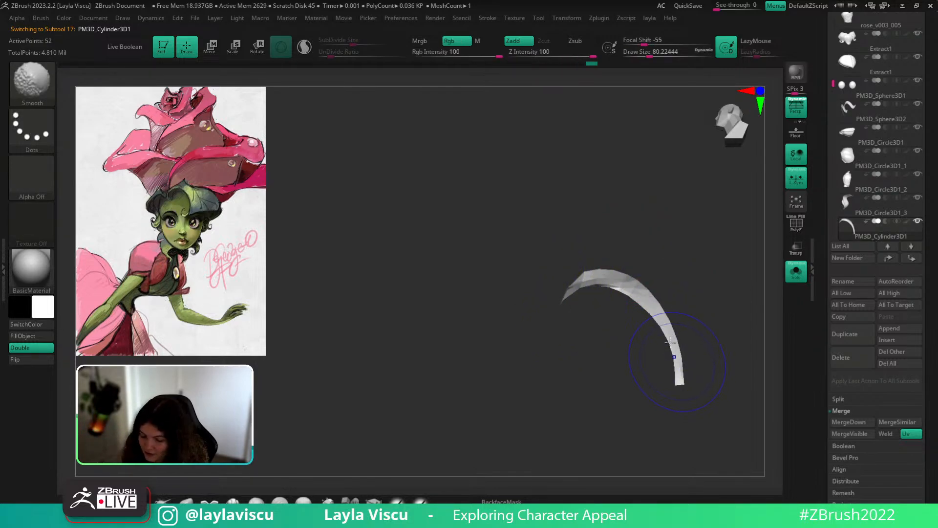
right_click_drag(675, 342, 633, 306)
left_click(747, 348, "ctrl+shift")
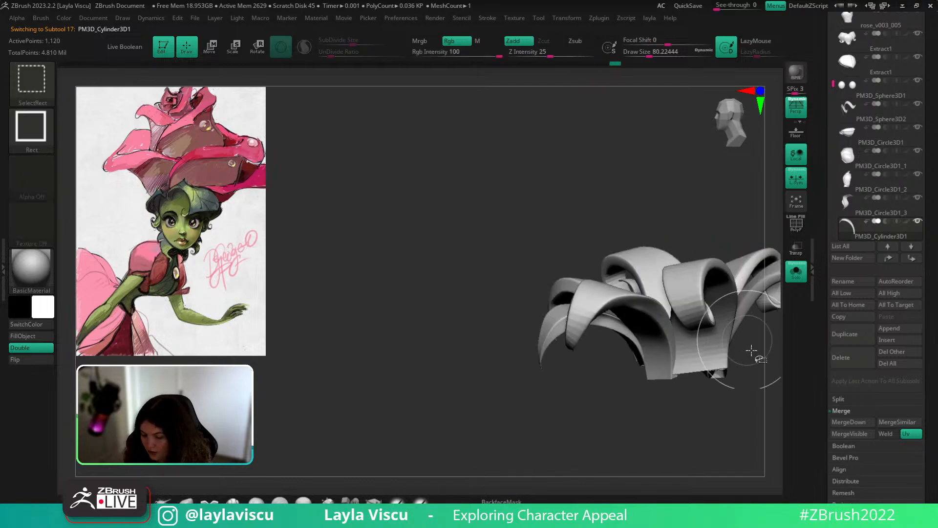
Isolate another curved collar leaf, even out its bend at a draw size of about 39 with hPolish, and restore the full collar.
right_click_drag(748, 348, 660, 322, "ctrl")
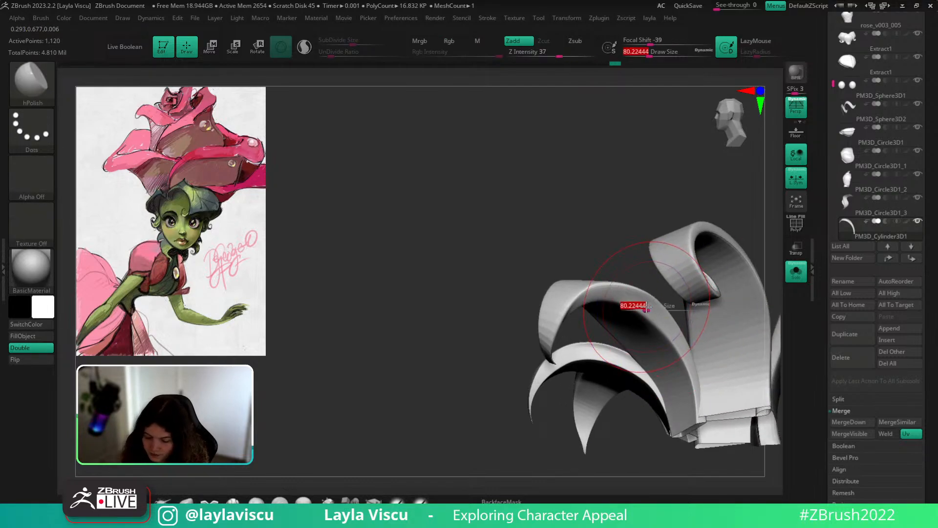
left_click(631, 302, "ctrl+shift")
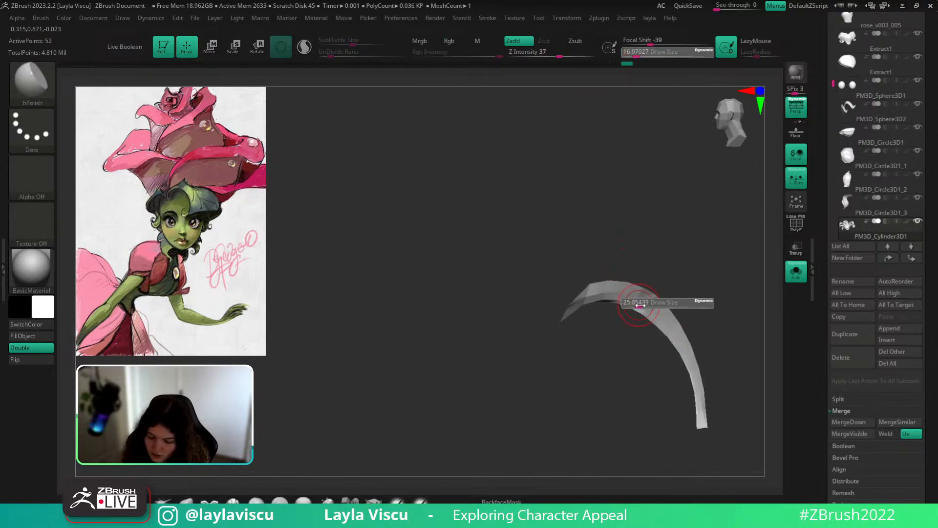
left_click(683, 286, "ctrl+shift")
mouse_move(683, 287)
right_mouse_down("ctrl")
mouse_move(654, 313)
mouse_move(743, 254)
mouse_move(757, 303)
right_mouse_up("ctrl")
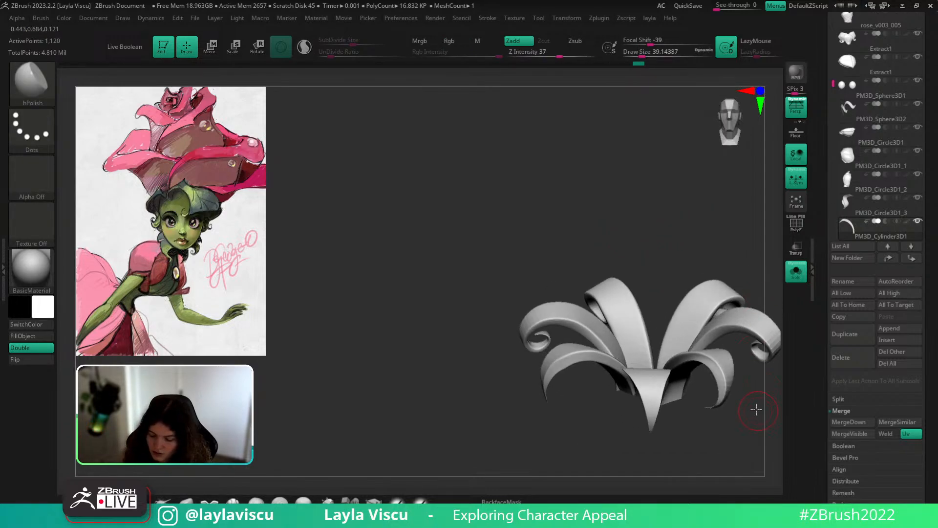
right_click_drag(756, 408, 668, 329, "alt")
left_click(674, 302, "ctrl+shift")
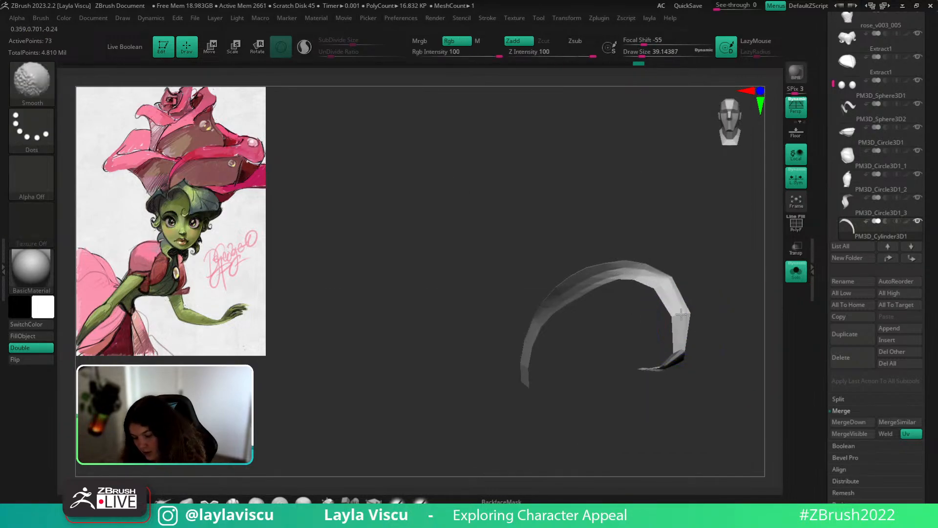
key("b")
key("h")
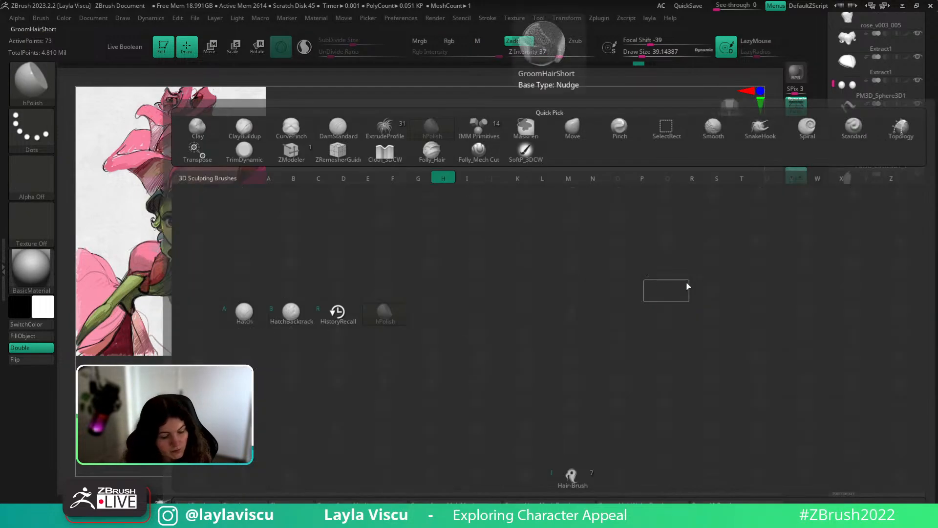
key("p")
mouse_move(656, 280)
left_mouse_down()
mouse_move(627, 270)
mouse_move(552, 298)
mouse_move(543, 313)
left_mouse_up()
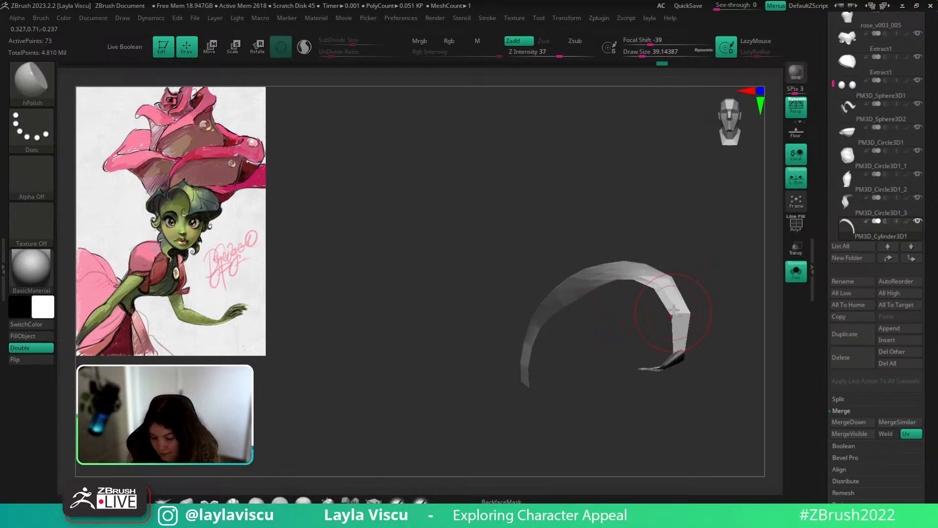
left_click(672, 183, "ctrl+shift")
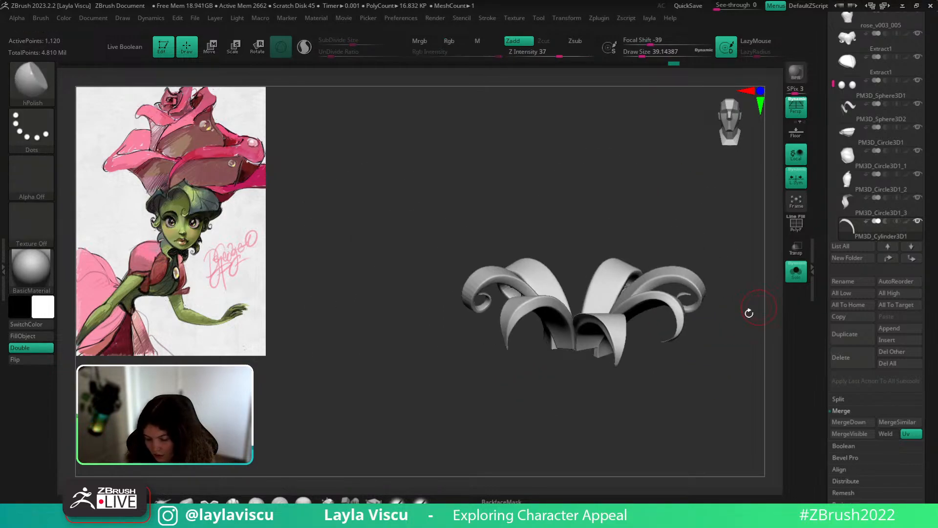
Isolate the arched leaf near the collar's center, refine its curve with hPolish, and bring back the other leaves.
right_click_drag(748, 313, 695, 376, "ctrl")
left_click_drag(695, 376, 742, 375)
left_click(589, 326, "ctrl+shift")
mouse_move(513, 327)
left_mouse_down()
mouse_move(501, 336)
mouse_move(541, 320)
mouse_move(533, 324)
mouse_move(576, 325)
left_mouse_up()
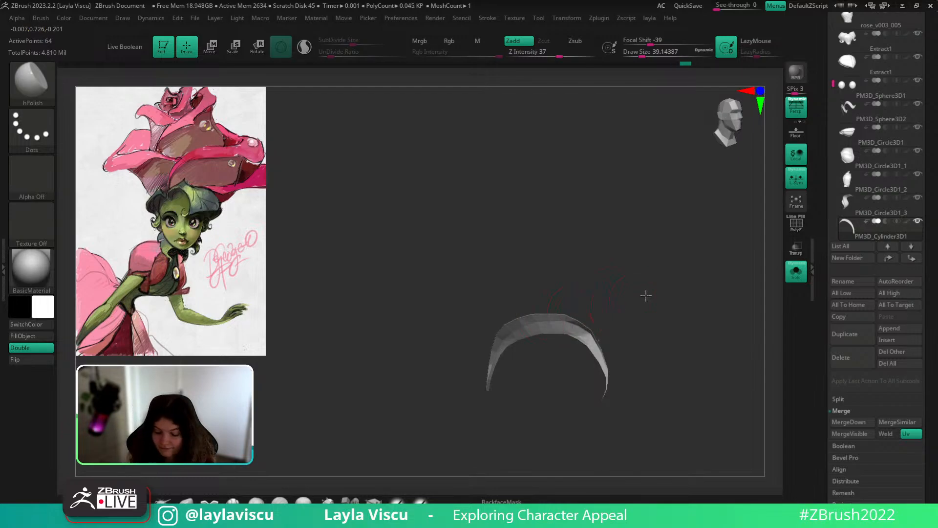
left_click_drag(645, 295, 661, 290)
mouse_move(575, 320)
left_mouse_down()
mouse_move(602, 338)
mouse_move(543, 321)
mouse_move(496, 347)
mouse_move(488, 364)
left_mouse_up()
left_click_drag(623, 258, 663, 247)
left_click(664, 247, "ctrl+shift")
right_click_drag(663, 248, 651, 198, "ctrl")
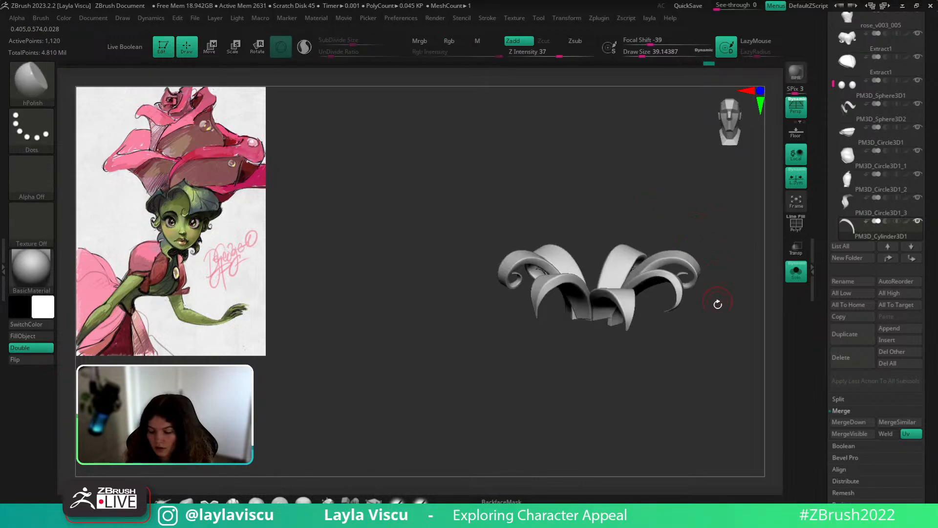
Turn off Solo mode and review the whole character with the refined collar from the front.
mouse_move(718, 303)
left_mouse_down()
mouse_move(643, 386)
mouse_move(679, 372)
mouse_move(647, 300)
mouse_move(729, 283)
mouse_move(731, 274)
mouse_move(610, 235)
mouse_move(635, 207)
mouse_move(655, 224)
mouse_move(643, 221)
mouse_move(644, 234)
mouse_move(712, 249)
left_mouse_up()
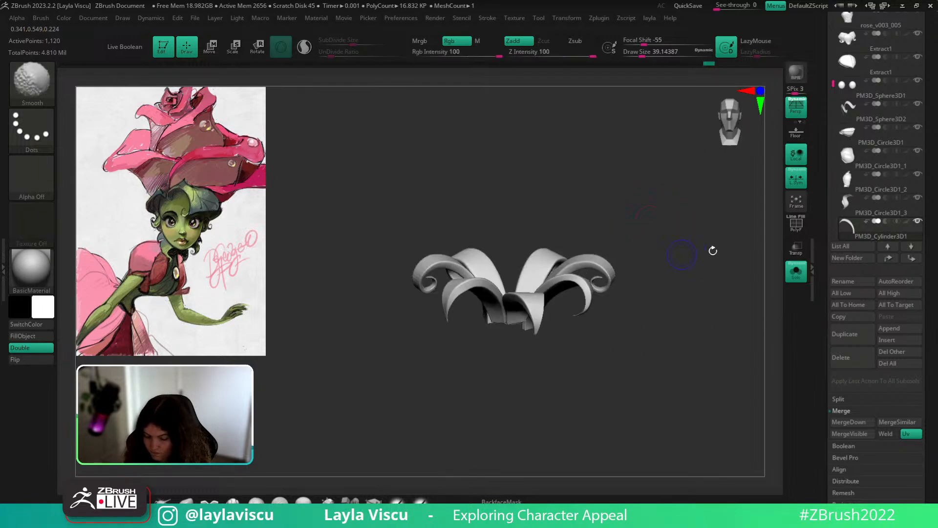
left_click(796, 271)
left_click_drag(761, 356, 676, 360, "alt")
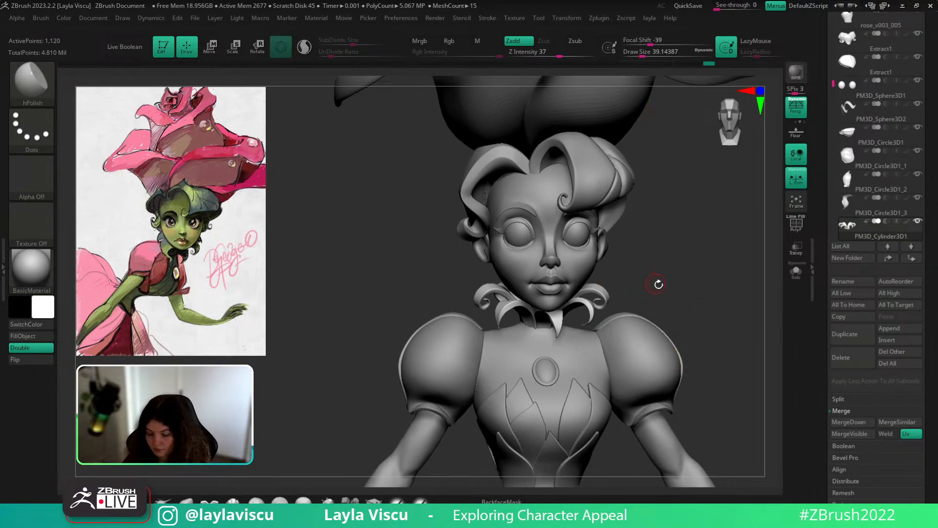
left_click_drag(658, 283, 643, 227)
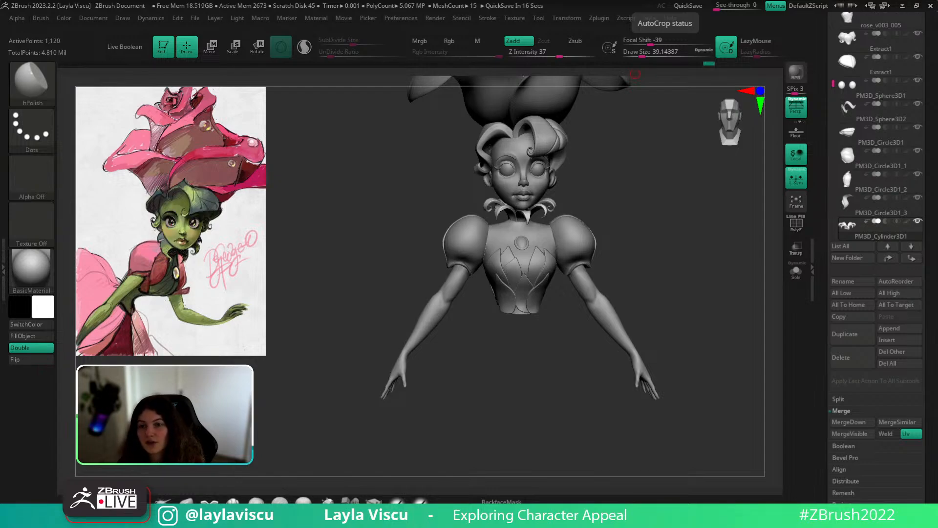
left_click_drag(670, 206, 666, 203)
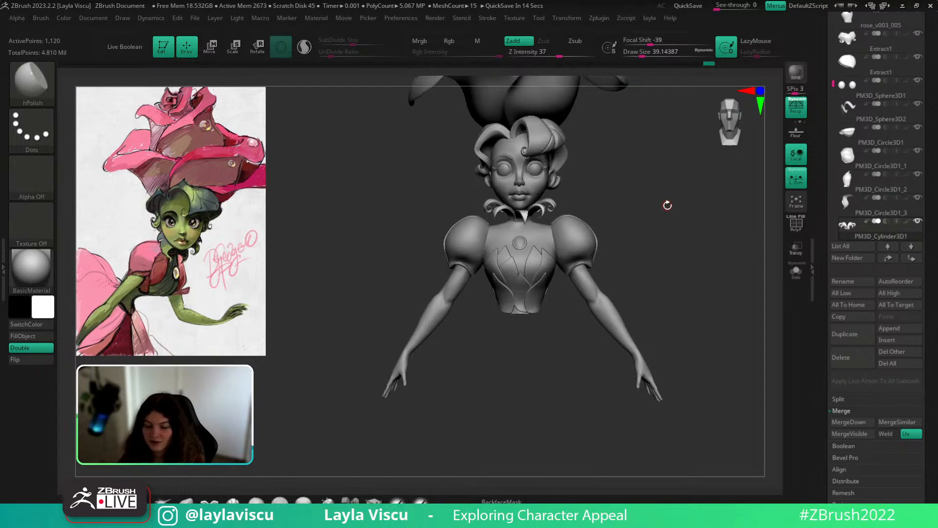
Select the bodice torso subtool rose_v003_004 and bring the start of the Subtool section into view.
left_click(525, 249, "alt")
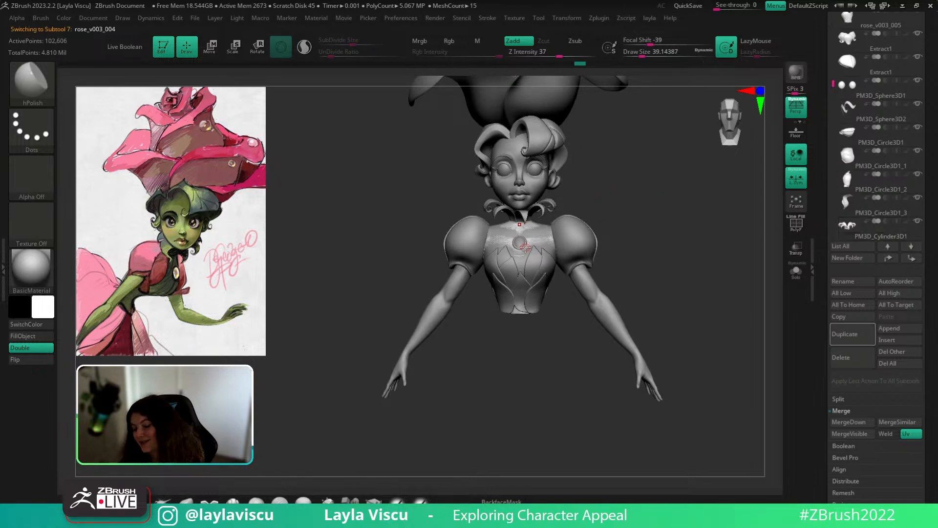
right_click_drag(552, 189, 597, 202, "ctrl")
right_click_drag(681, 163, 658, 205, "alt")
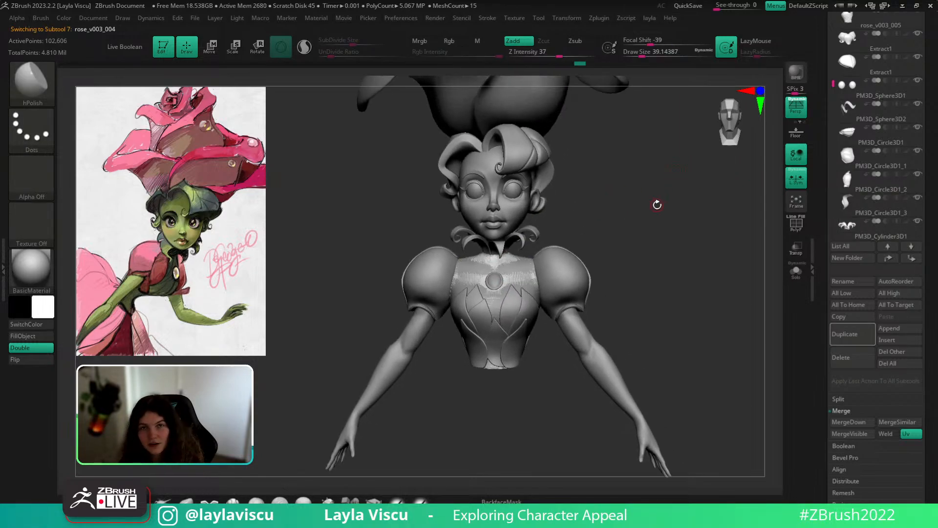
mouse_move(730, 202)
left_mouse_down()
mouse_move(706, 203)
mouse_move(794, 198)
left_mouse_up()
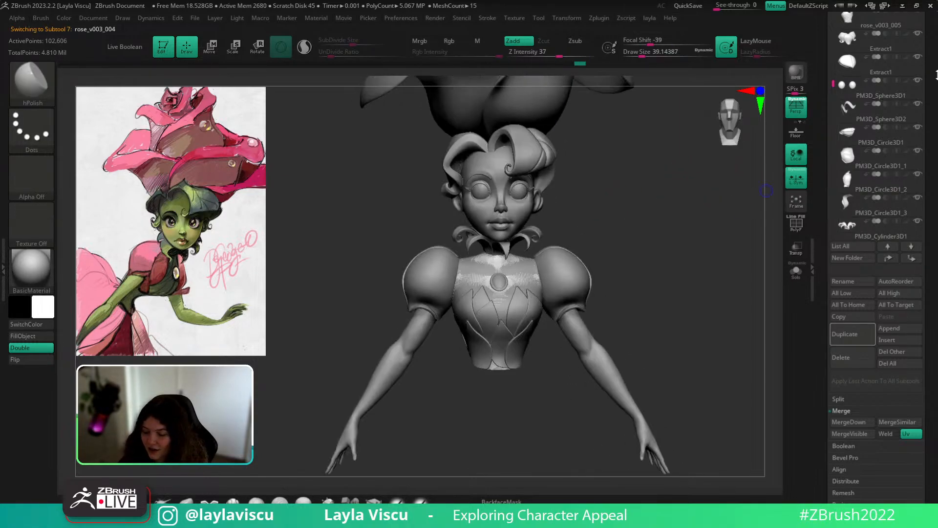
left_click_drag(936, 75, 927, 143)
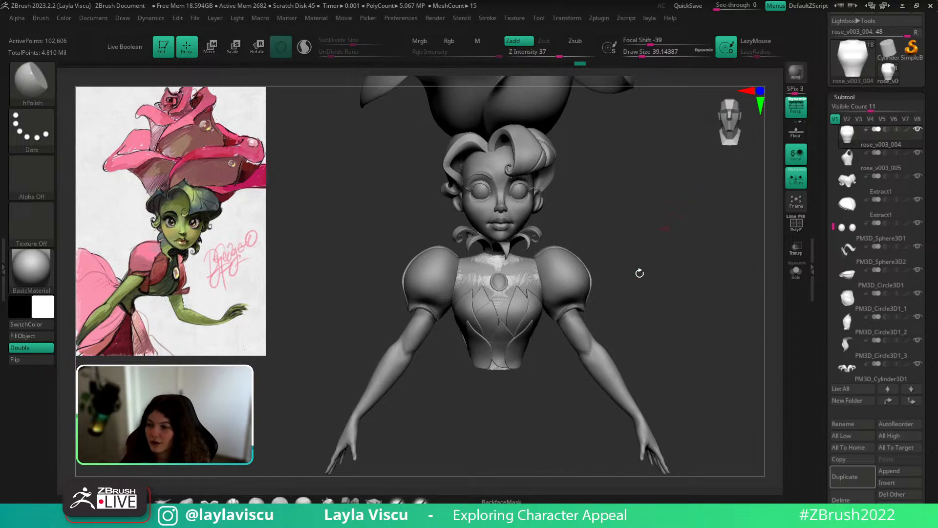
Isolate the bodice torso, turn to its back and undo the existing teardrop mask on the lower back.
left_click(796, 271)
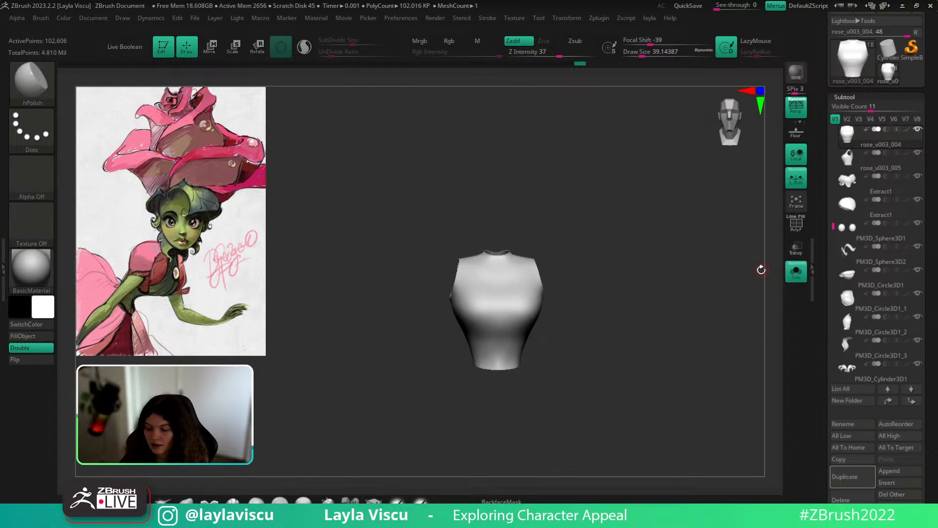
left_click_drag(762, 270, 661, 272)
left_click_drag(680, 303, 667, 303)
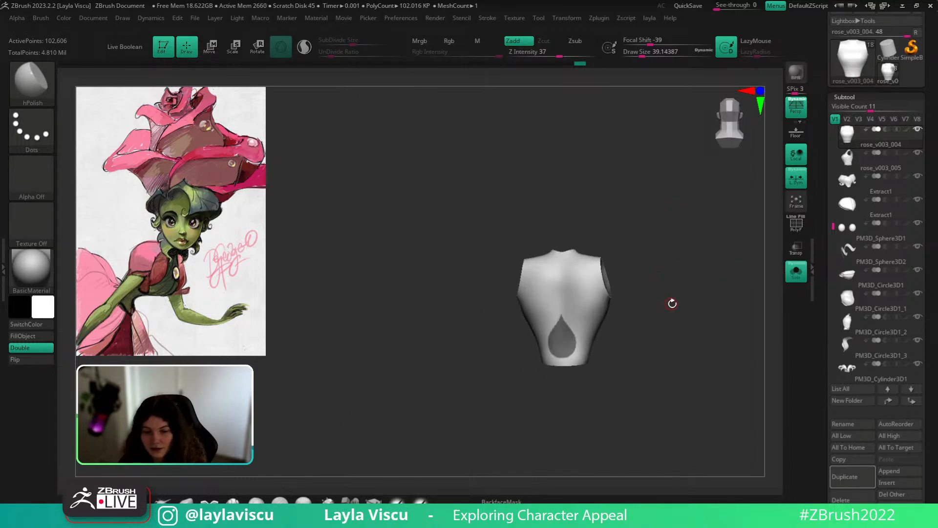
key("ctrl+z")
key("ctrl+z")
right_click_drag(597, 341, 637, 405, "ctrl")
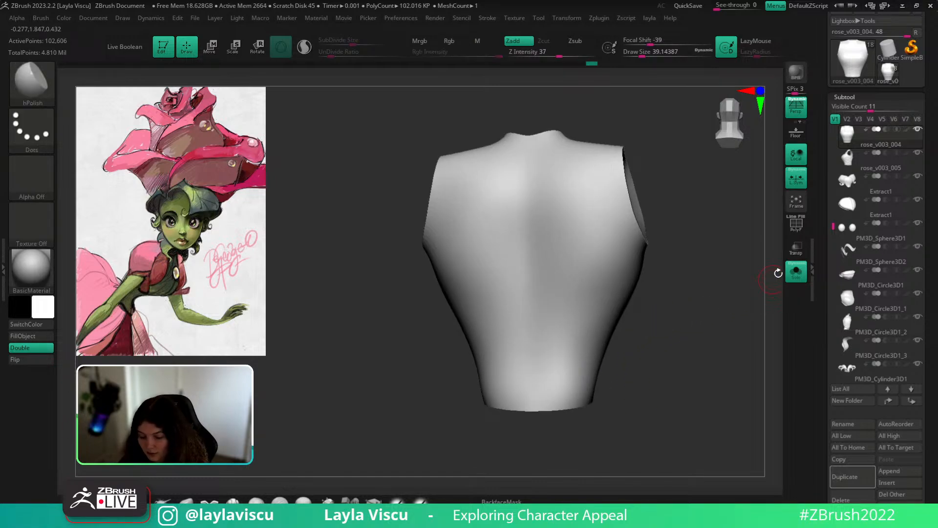
Check the back leaf placement on the full figure, and mask two mirrored teardrop outlines on the isolated torso's back at draw size about 12.
left_click(796, 271)
right_click_drag(647, 360, 615, 408, "alt")
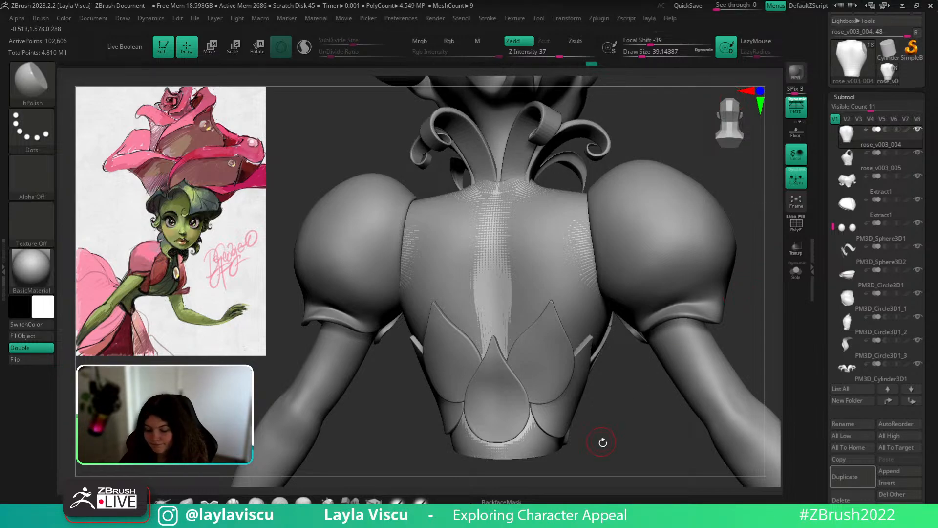
left_click_drag(603, 439, 719, 364)
left_click(804, 275)
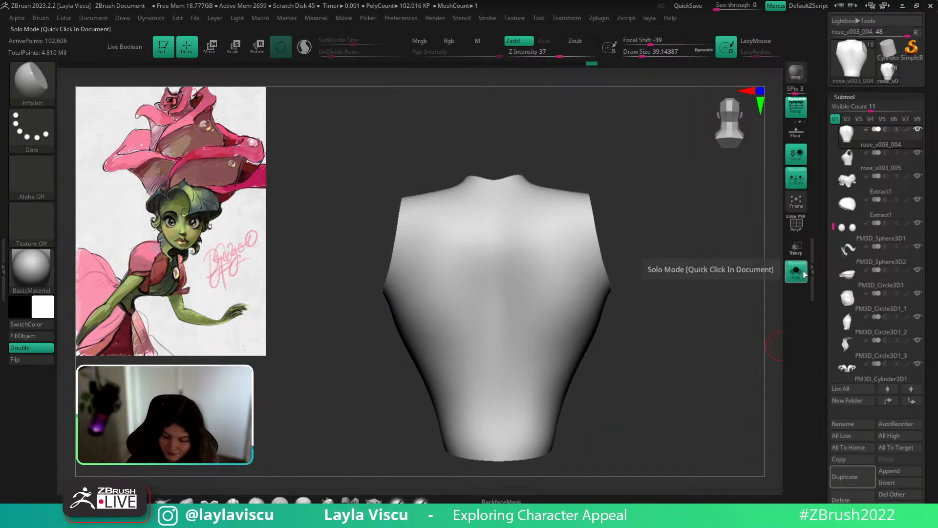
key("s")
mouse_move(526, 248)
left_mouse_down()
mouse_move(498, 308)
mouse_move(536, 347)
mouse_move(531, 241)
mouse_move(513, 261)
mouse_move(505, 338)
mouse_move(571, 325)
mouse_move(530, 238)
left_mouse_up()
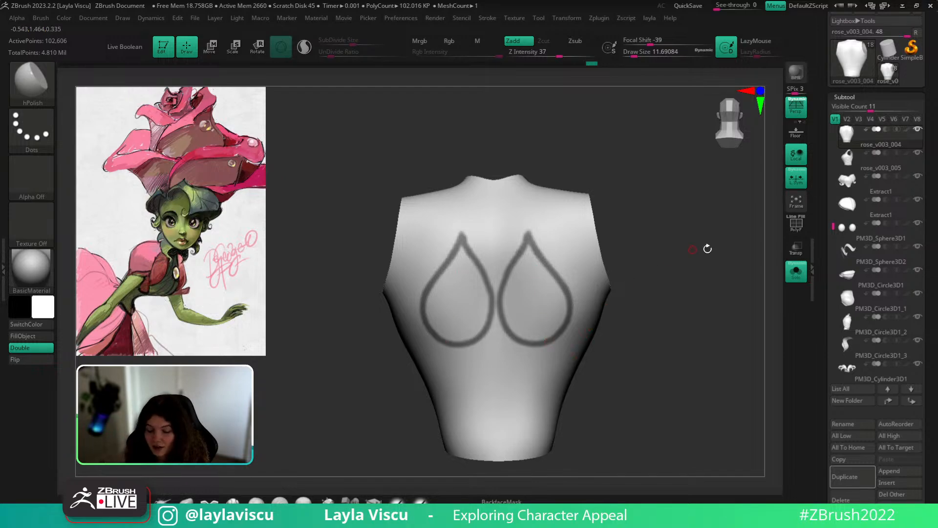
Fill both teardrop outlines with mask and trim their inner edges so the two shapes stand apart.
left_click_drag(934, 200, 923, 120)
key("l")
left_click(675, 459)
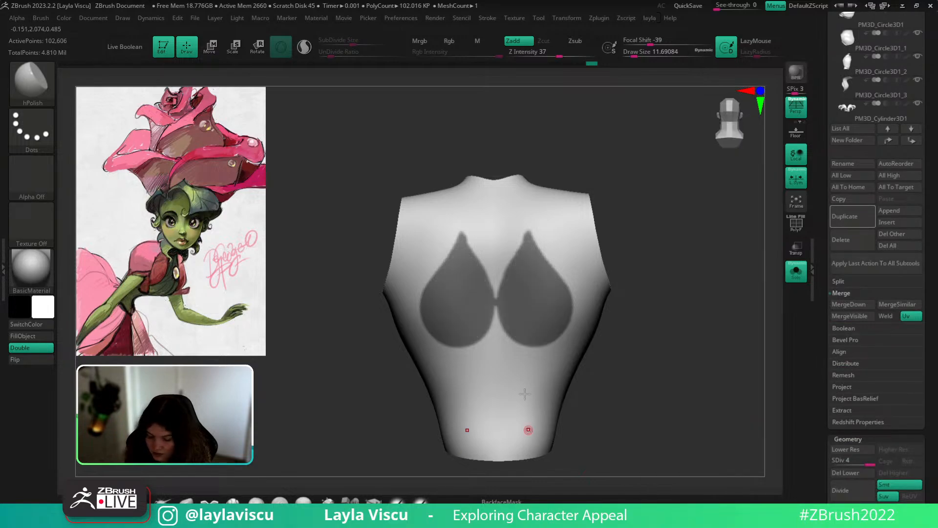
key("ctrl")
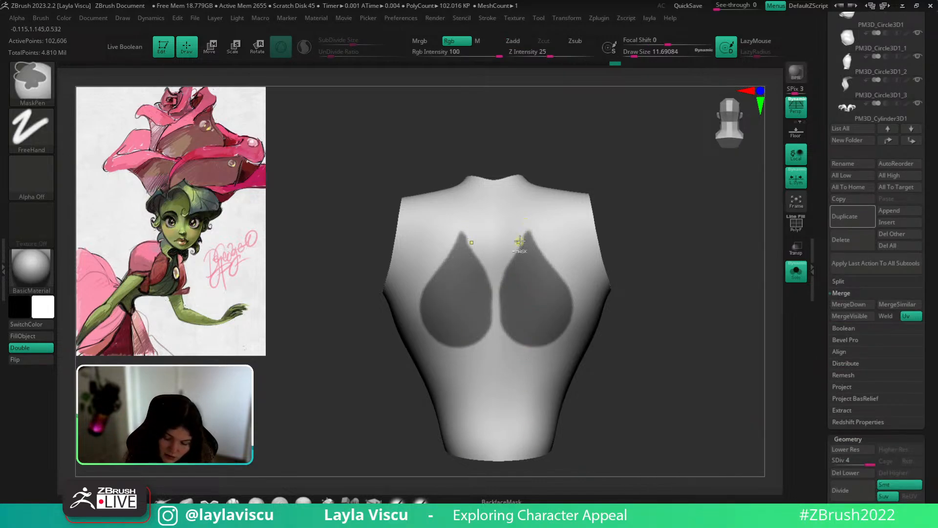
mouse_move(520, 241)
left_mouse_down("ctrl+alt")
mouse_move(506, 290)
mouse_move(542, 345)
left_mouse_up("ctrl+alt")
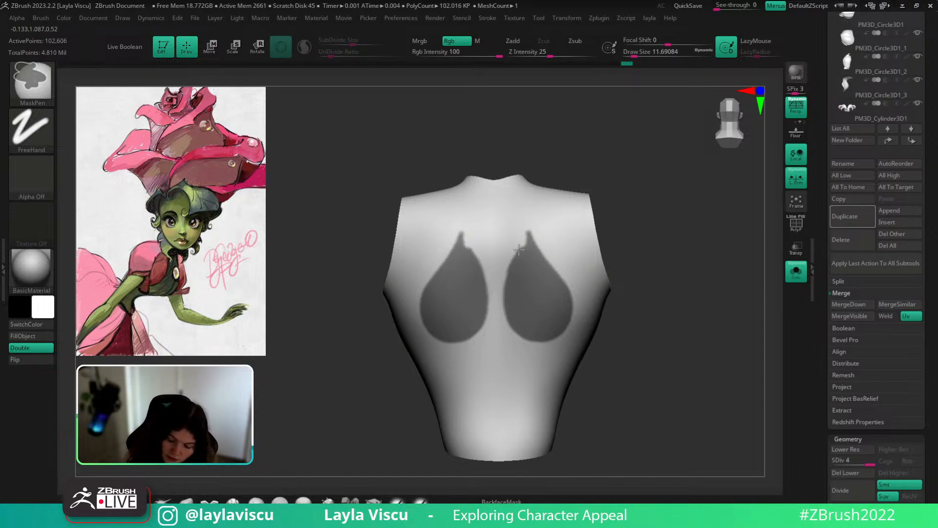
left_click_drag(519, 250, 503, 318, "ctrl+alt")
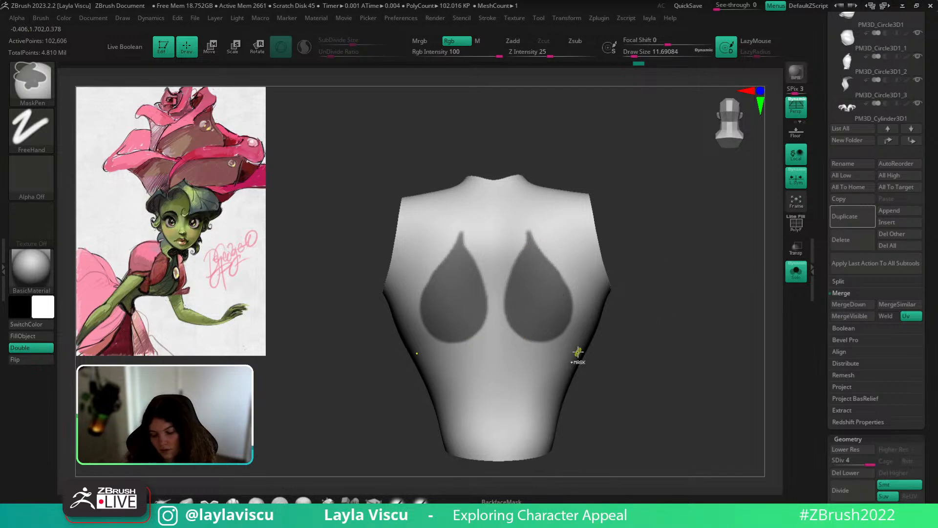
Duplicate the masked torso, turn the copy's masked teardrops into a polygroup and delete its lower subdivision levels.
left_click(790, 276)
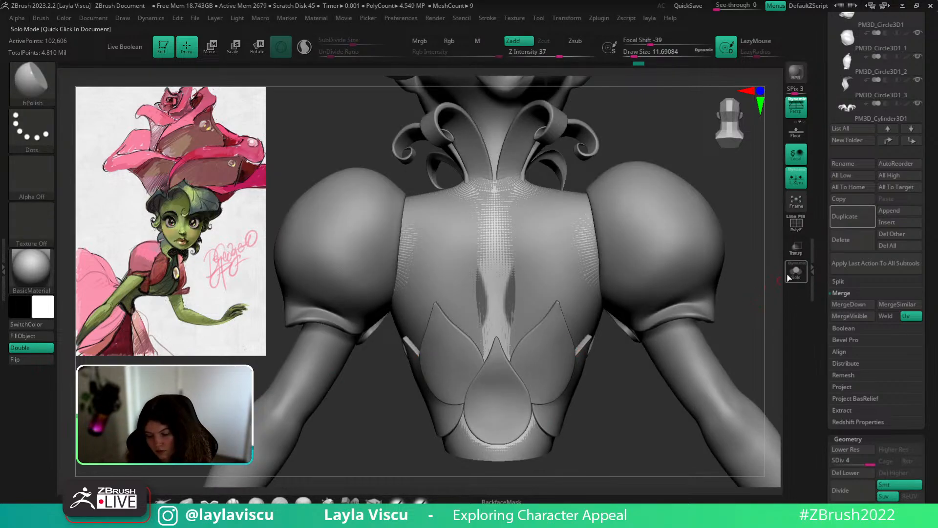
key("ctrl+shift+d")
left_click_drag(867, 462, 863, 472)
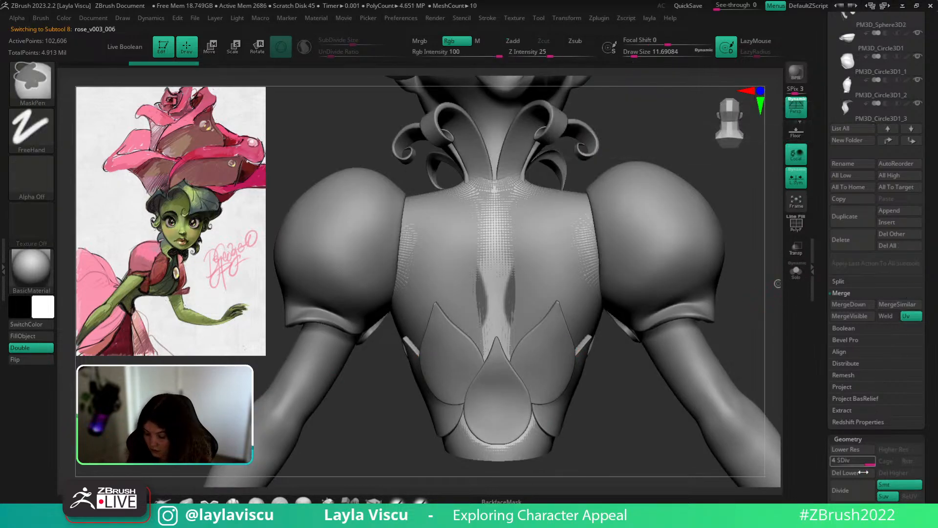
key("ctrl+w")
left_click(857, 475)
Isolate the teardrop polygroup, delete the hidden torso geometry and smooth the jagged teardrop borders.
left_click(799, 276)
key("shift+f")
left_click(557, 311, "ctrl+shift")
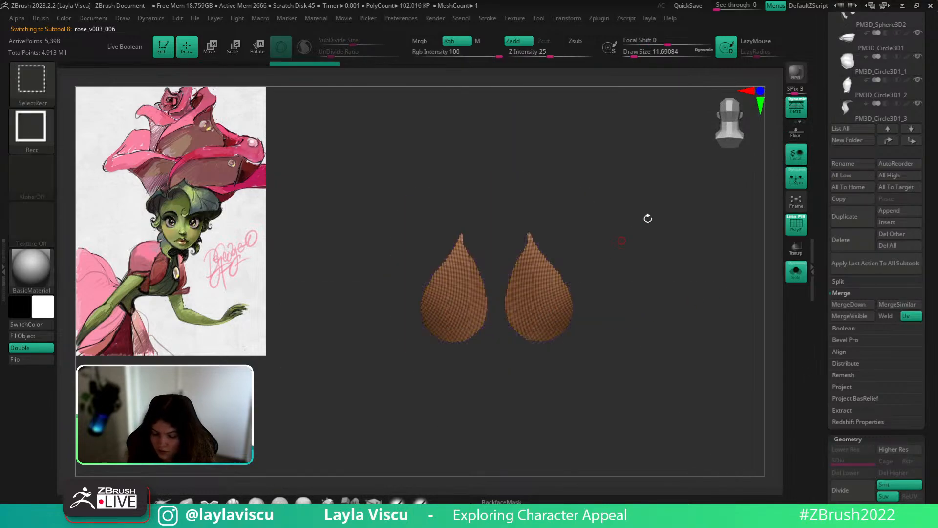
key("space")
left_click(649, 146)
left_click_drag(652, 201, 681, 204)
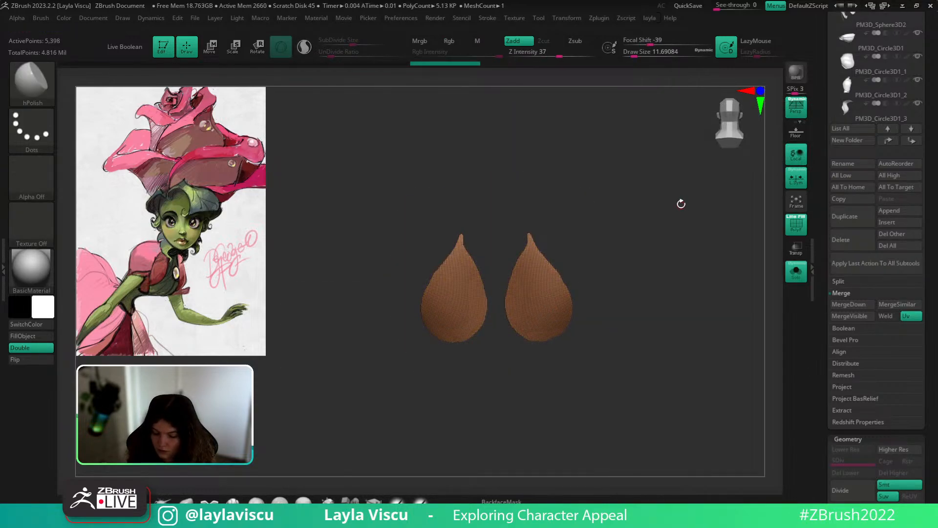
Try to remesh the two teardrops with ZRemesher at a target polygons count of 0.74673, without guides.
scroll(851, 244, "down", 10)
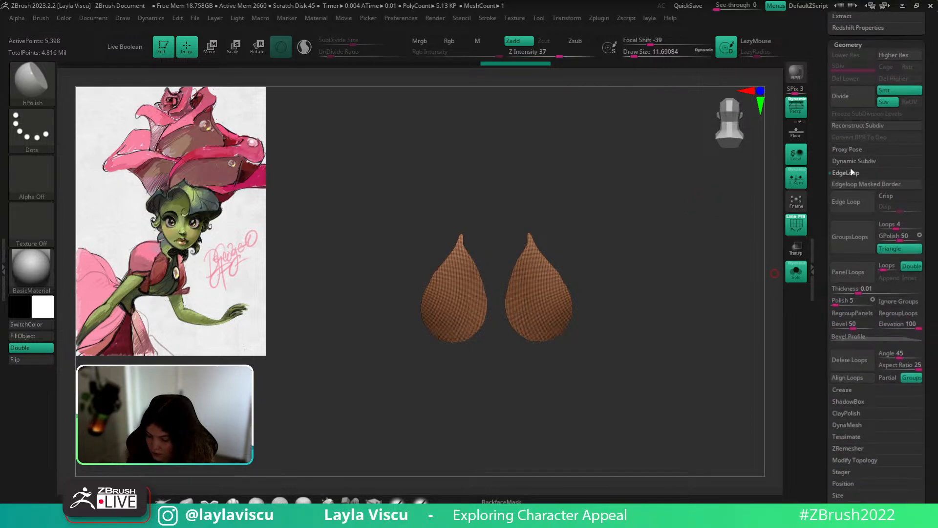
left_click(848, 448)
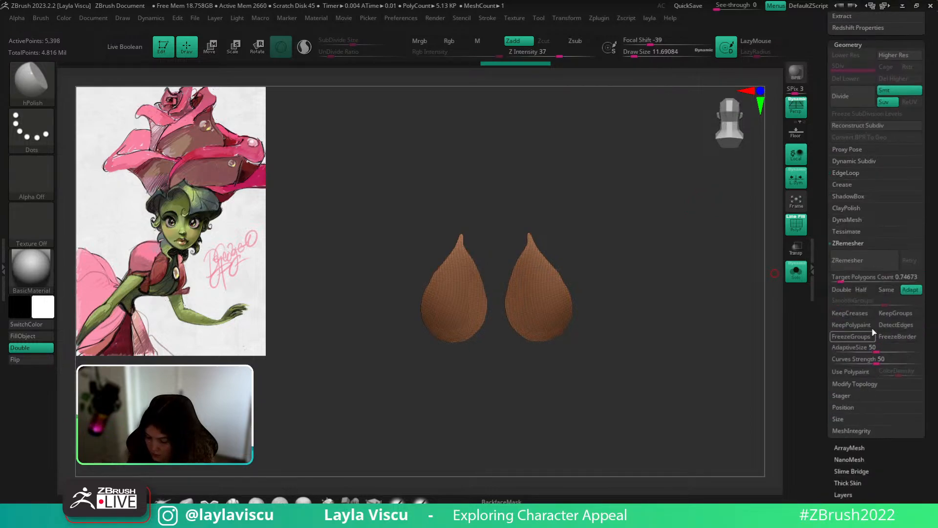
left_click(850, 260)
Undo the unguided remesh, draw tip-to-base ZRemesherGuides curves along a teardrop and remesh at a target polygons count of 0.42996.
key("b")
key("z")
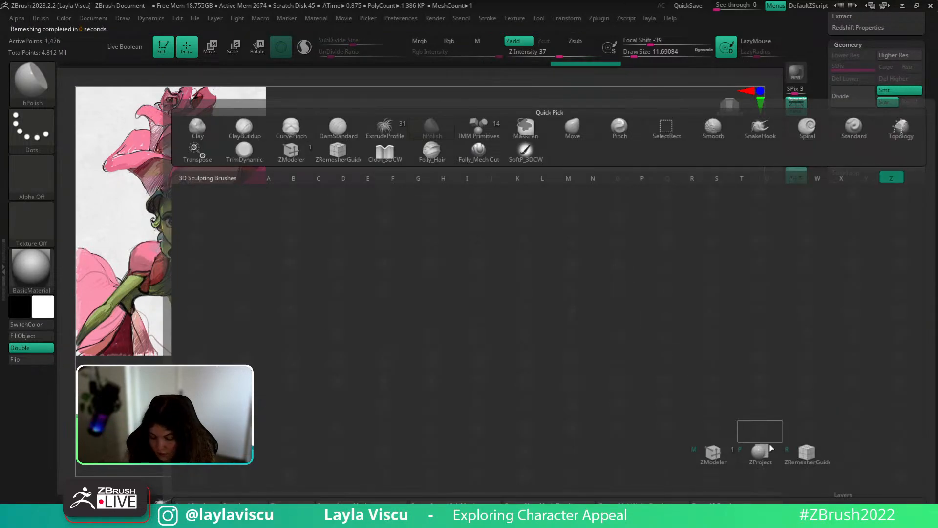
left_click(809, 447)
key("ctrl+z")
mouse_move(530, 236)
left_mouse_down()
mouse_move(562, 300)
mouse_move(557, 338)
left_mouse_up()
left_click_drag(522, 264, 524, 332)
left_click(839, 279)
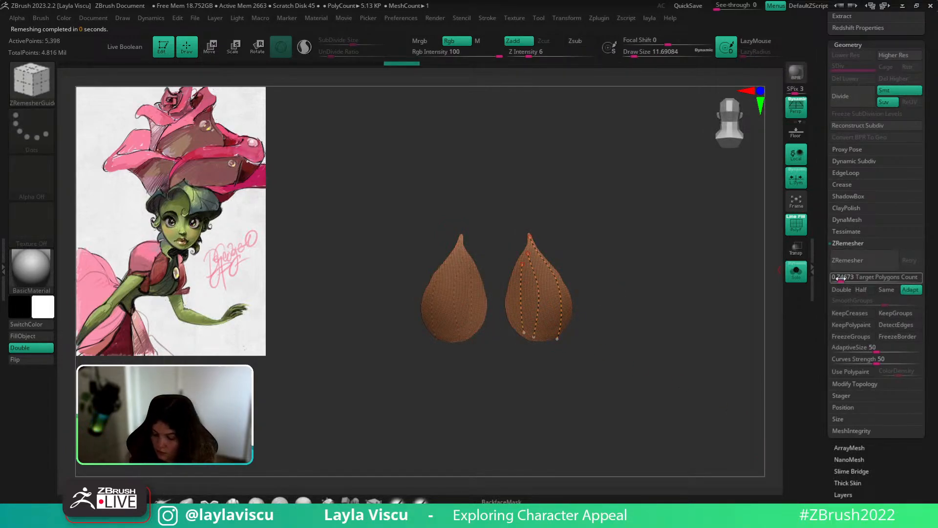
left_click(851, 267)
Draw three new lengthwise guide curves on one teardrop and remesh both pieces at a target polygons count of 0.49925.
key("f")
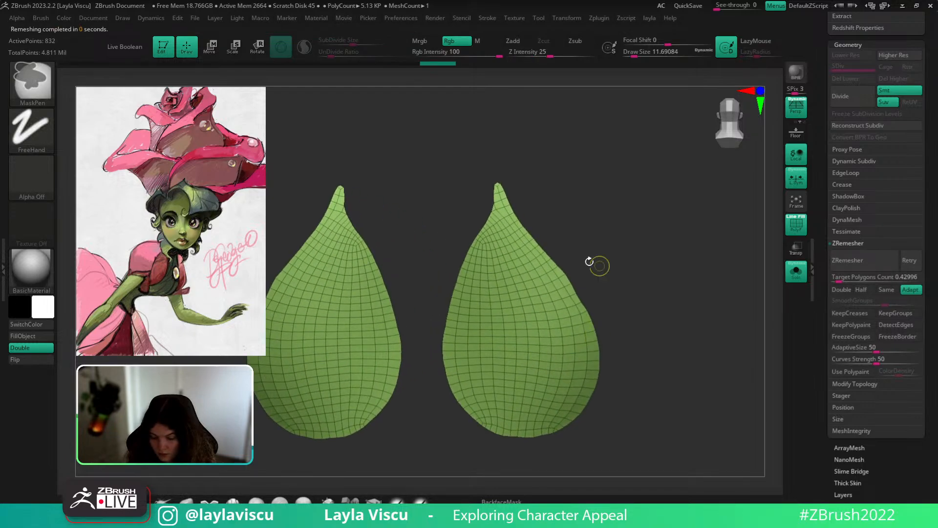
left_click_drag(496, 195, 477, 408)
mouse_move(513, 237)
left_mouse_down()
mouse_move(527, 404)
mouse_move(568, 391)
left_mouse_up()
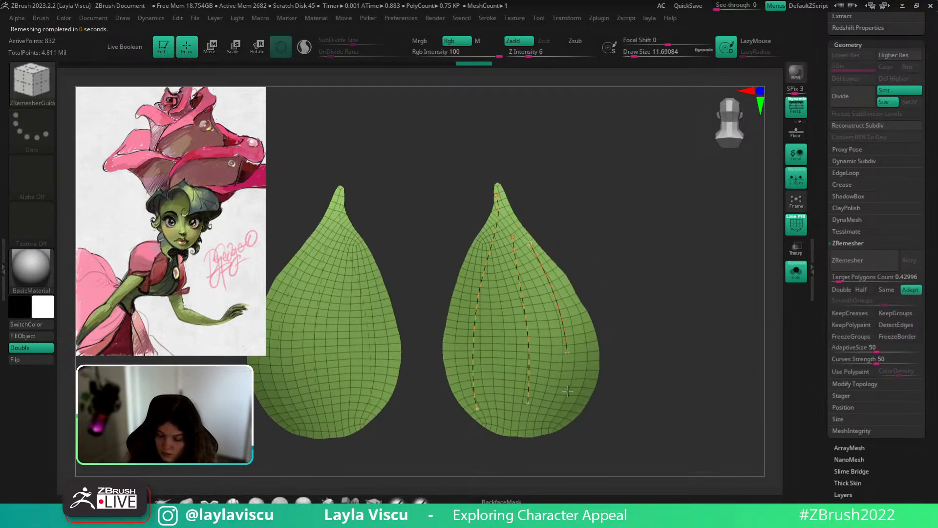
left_click(840, 279)
left_click(845, 267)
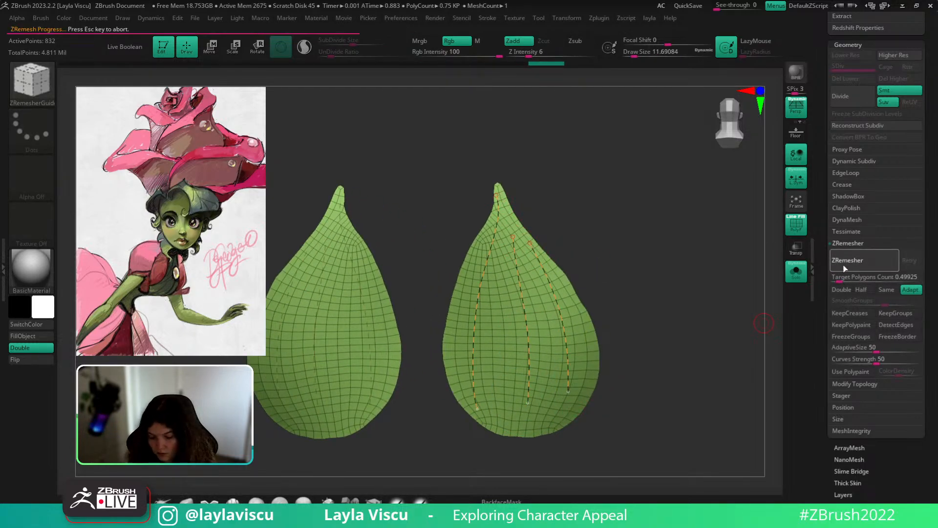
key("shift+f")
key("shift+f")
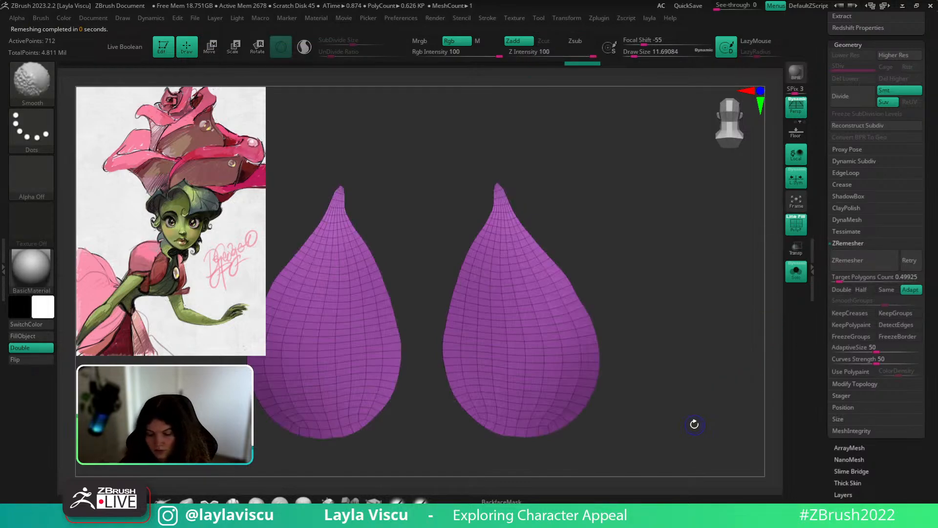
key("shift+f")
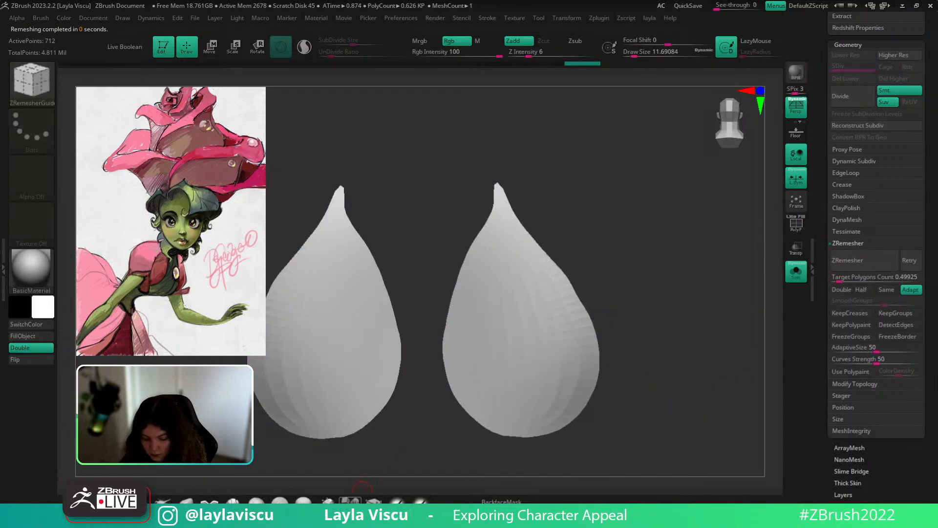
key("shift+f")
Thin out the crosswise edge loops in the lower half of the teardrops with ZModeler.
right_click_drag(503, 417, 517, 443, "ctrl")
key("b")
key("z")
key("m")
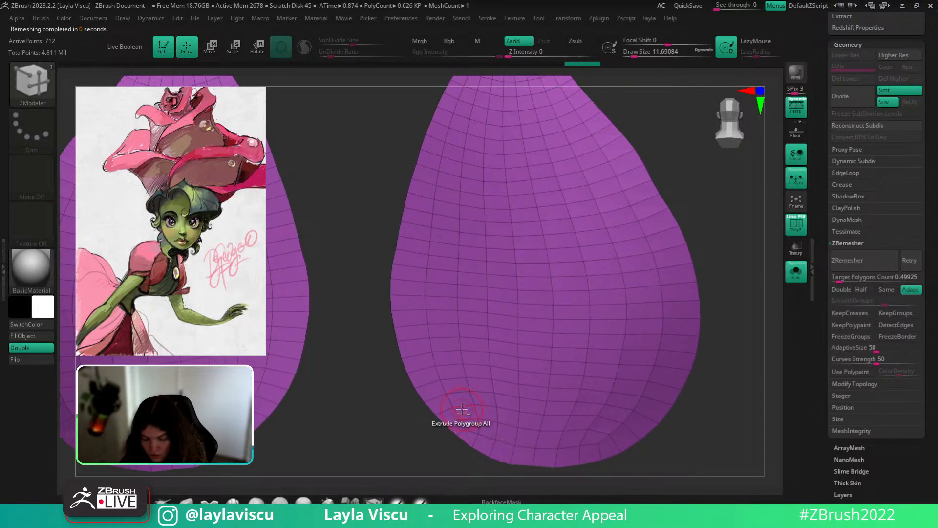
left_click(462, 406, "alt")
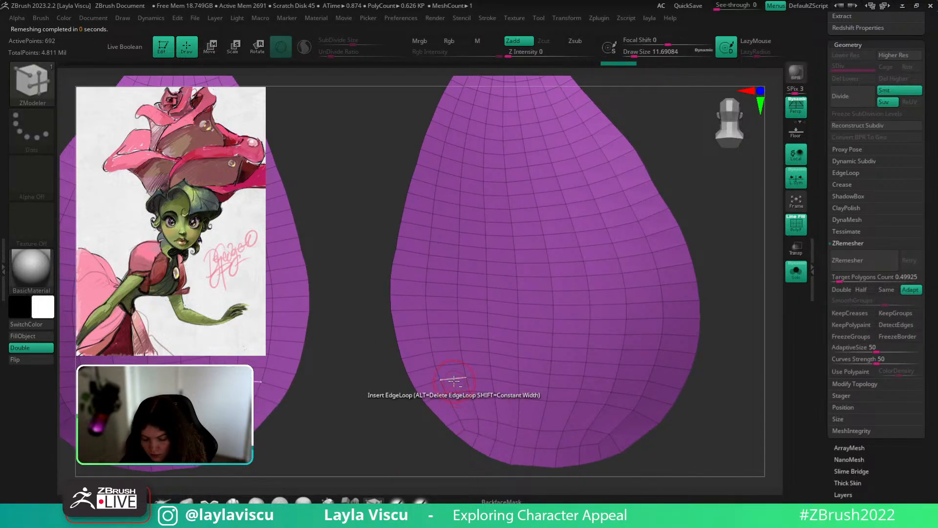
left_click(454, 382, "alt")
left_click(442, 344, "alt")
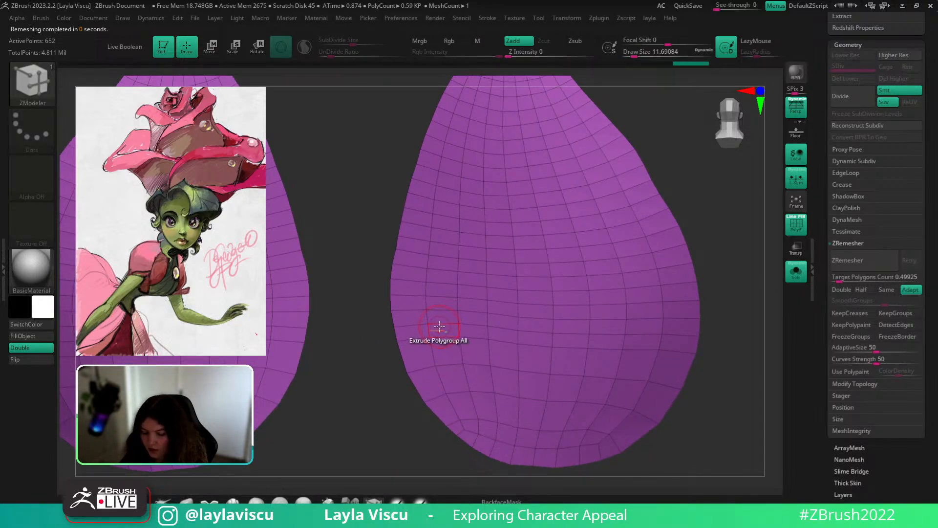
left_click(437, 298, "alt")
left_click(437, 297, "alt")
left_click(443, 271, "alt")
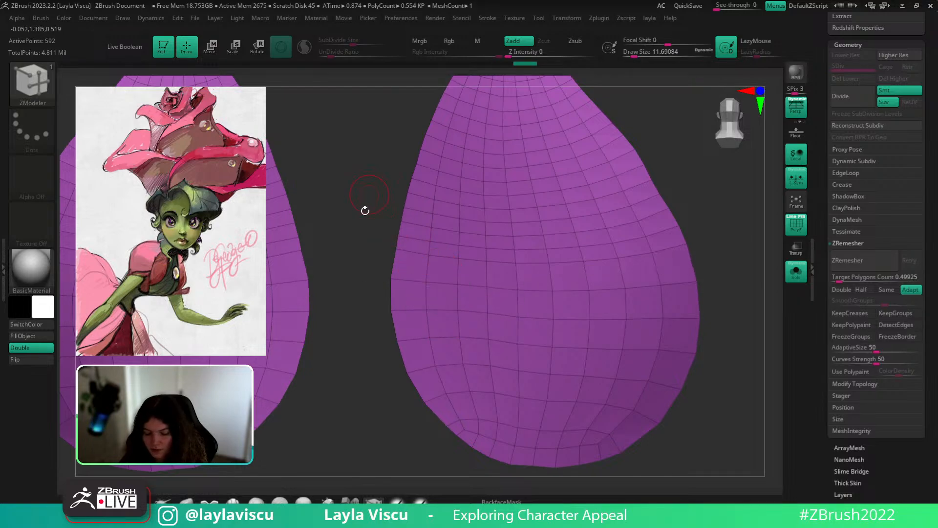
Delete alternate crosswise edge loops in the upper half of the teardrops, up to the narrowing neck.
left_click_drag(364, 197, 343, 321, "alt")
left_click(423, 370, "alt")
left_click(424, 344, "alt")
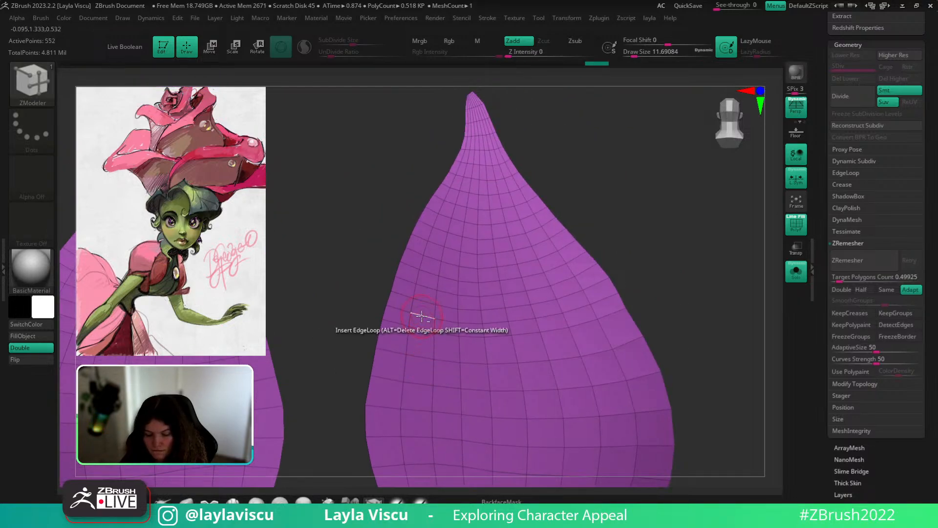
left_click(423, 315, "alt")
left_click(425, 287, "alt")
left_click(428, 263, "alt")
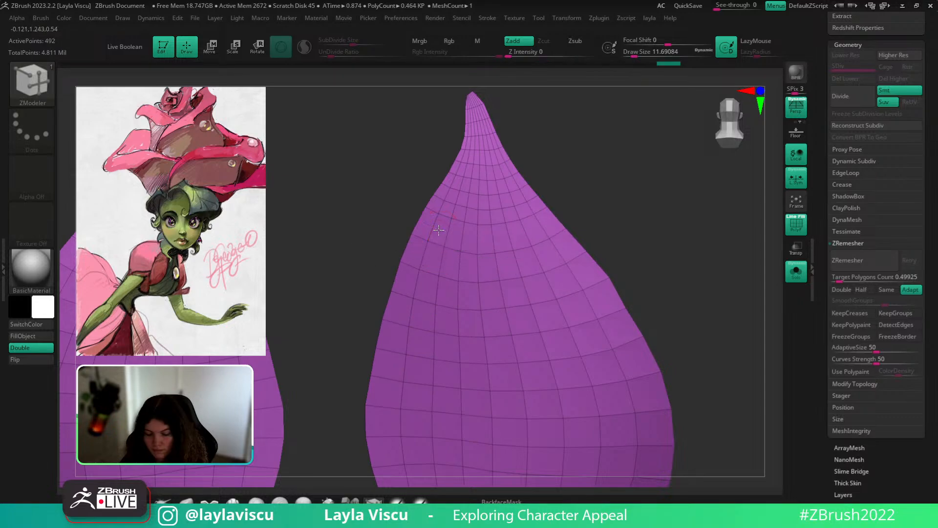
left_click(445, 216, "alt")
left_click(449, 202, "alt")
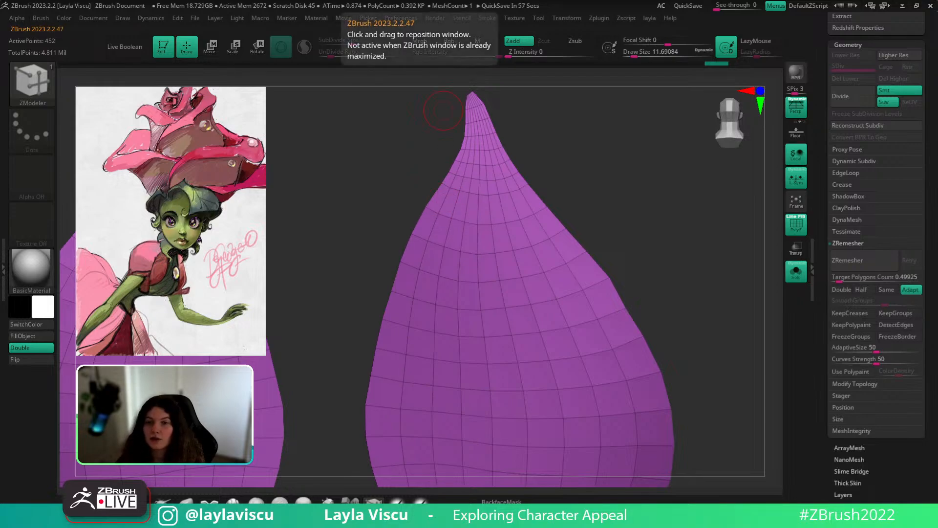
Remove the excess crosswise edge loops from the narrow tips of the teardrops.
left_click(595, 244, "alt")
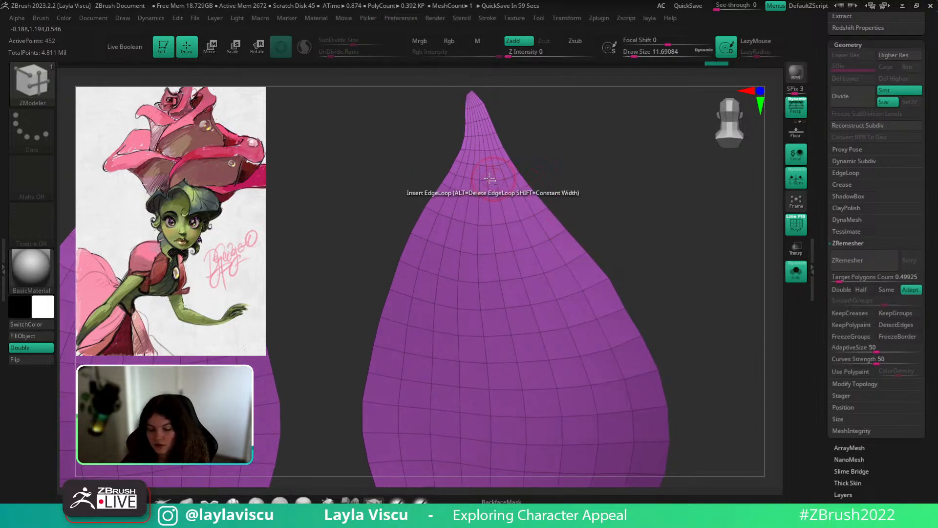
left_click(482, 150, "alt")
right_click_drag(601, 93, 613, 239, "ctrl")
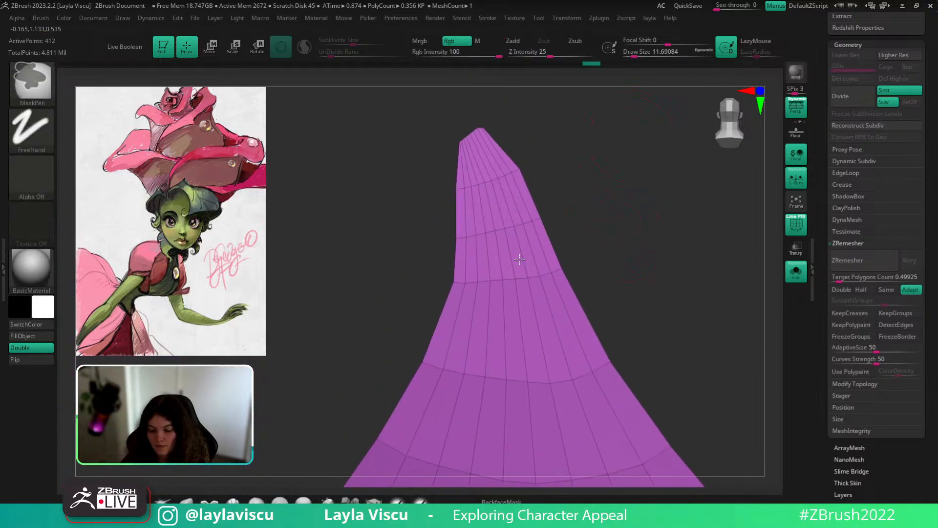
left_click(503, 224, "alt")
right_click_drag(503, 224, 645, 281, "ctrl")
right_click_drag(527, 289, 730, 241, "ctrl")
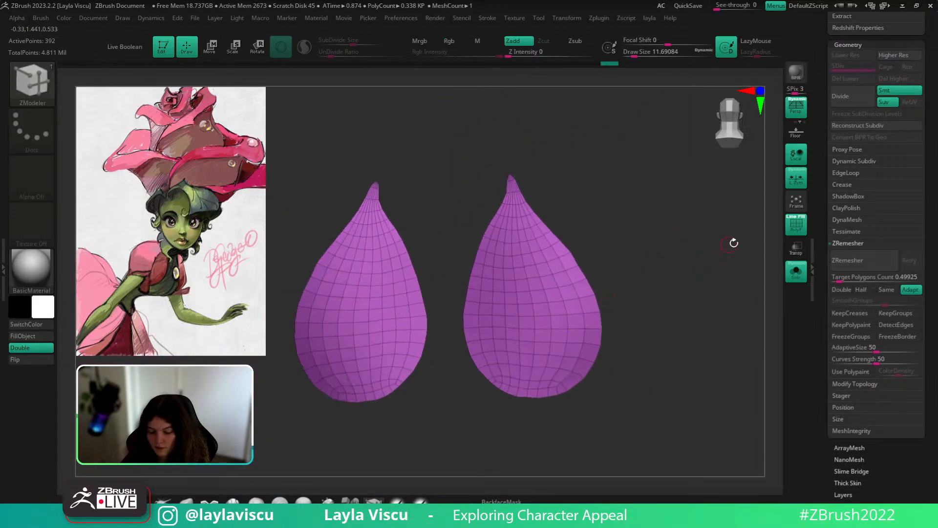
Add a border loop around both teardrops with GroupsLoops, using 1 loop and GPolish 0.
key("shift+f")
key("shift+f")
left_click(846, 173)
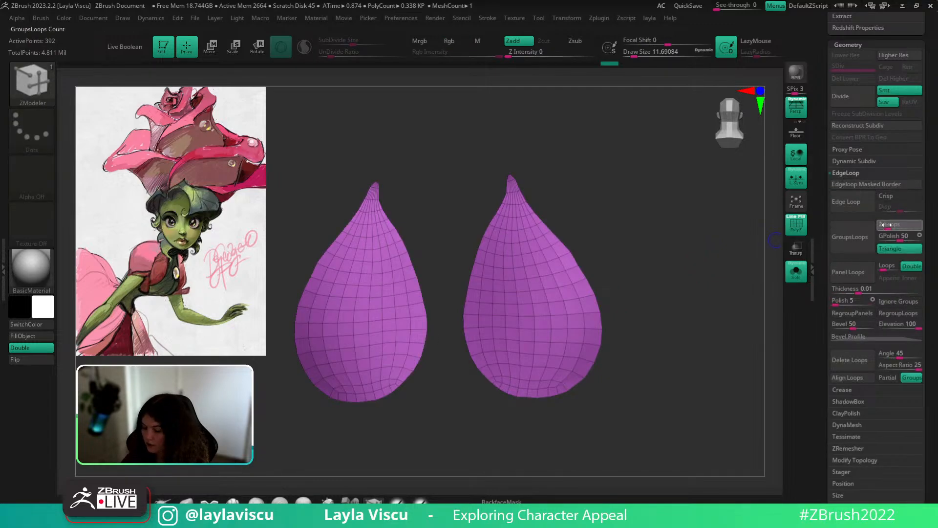
left_click_drag(897, 225, 878, 236)
left_click(866, 236)
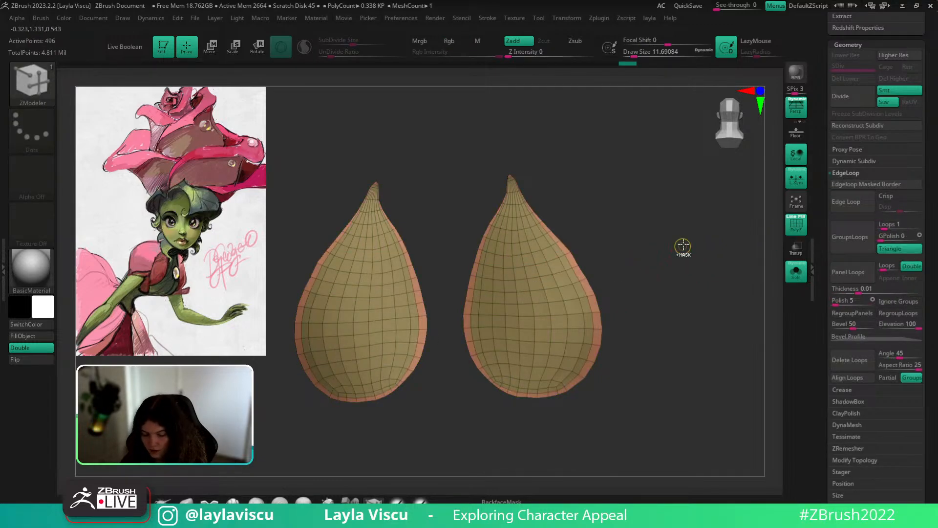
Assign both teardrops to a single polygroup and extrude them with ZModeler to give them thickness.
key("ctrl+w")
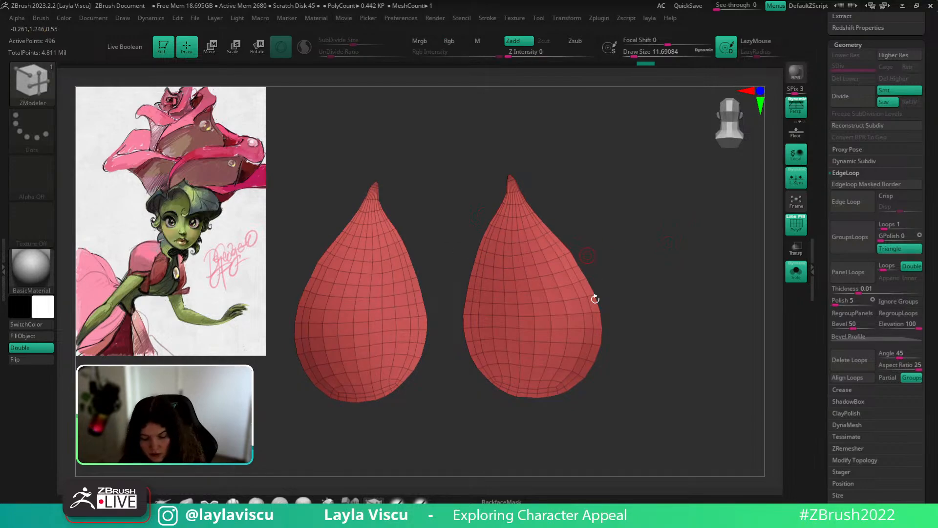
left_click_drag(537, 272, 543, 279)
right_click_drag(546, 281, 672, 283)
right_click_drag(672, 283, 543, 292, "ctrl")
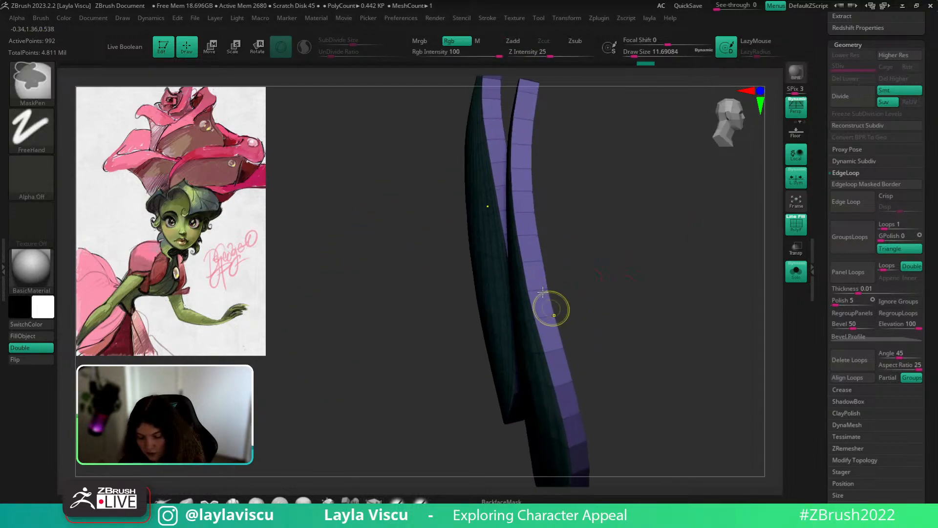
left_click(533, 260)
Bring back the other subtools, turn on their colour display, and merge the teardrop subtool down into the bodice subtool.
left_click(796, 273)
right_click_drag(724, 254, 717, 173, "ctrl")
right_click_drag(478, 272, 606, 268)
left_click(841, 45)
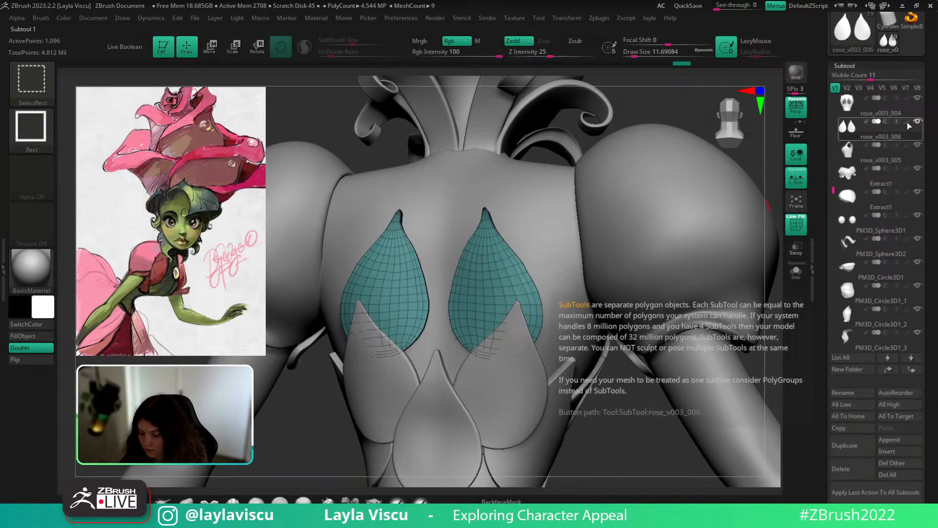
left_click(908, 123, "shift")
left_click_drag(935, 321, 935, 258)
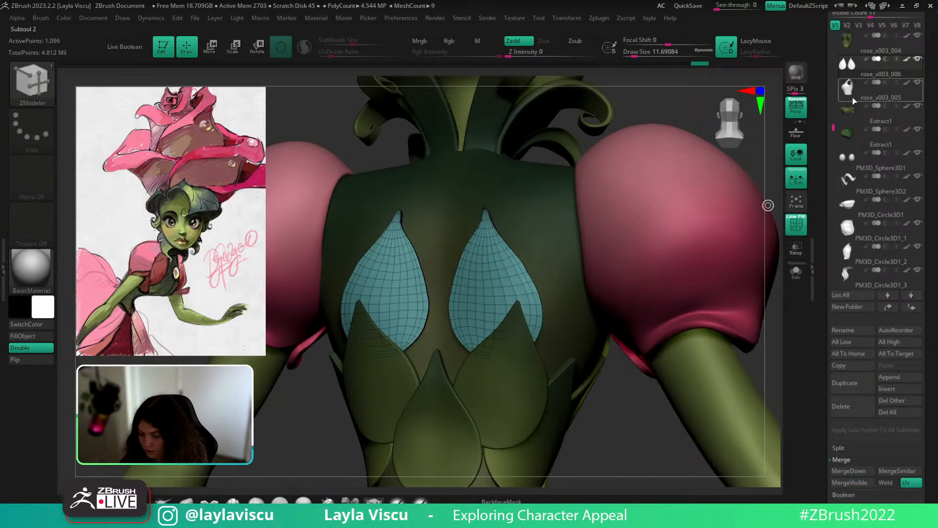
left_click(849, 470)
left_click(763, 494)
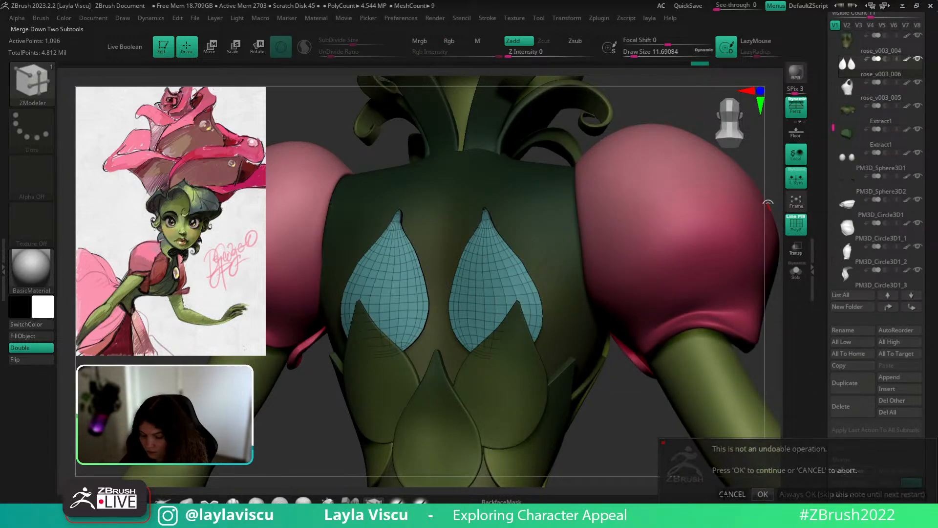
Isolate the merged bodice and fill only the two white leaves with its sampled olive green and the zbro_Paint material.
left_click(186, 501)
key("shift+f")
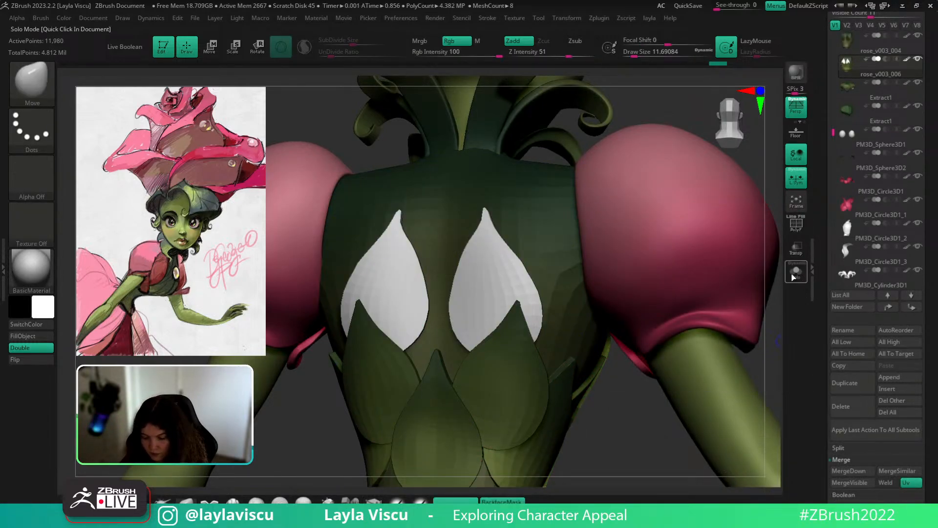
left_click(796, 272)
key("shift+f")
key("shift+f")
key("c")
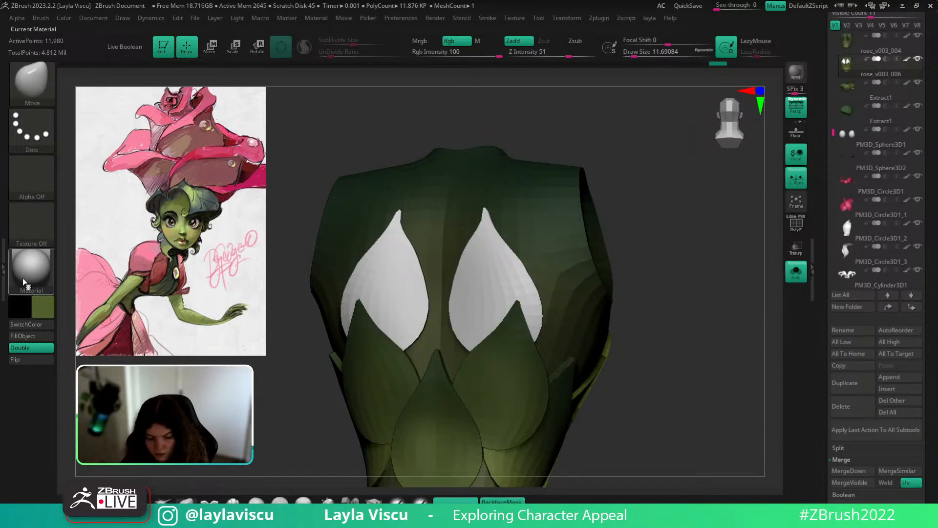
left_click(24, 269)
left_click(387, 303)
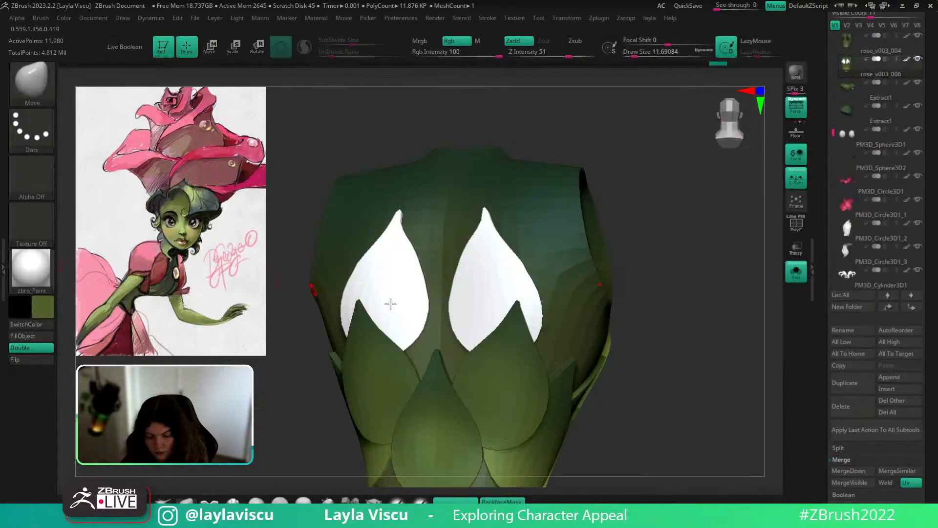
left_click(486, 283, "ctrl+shift")
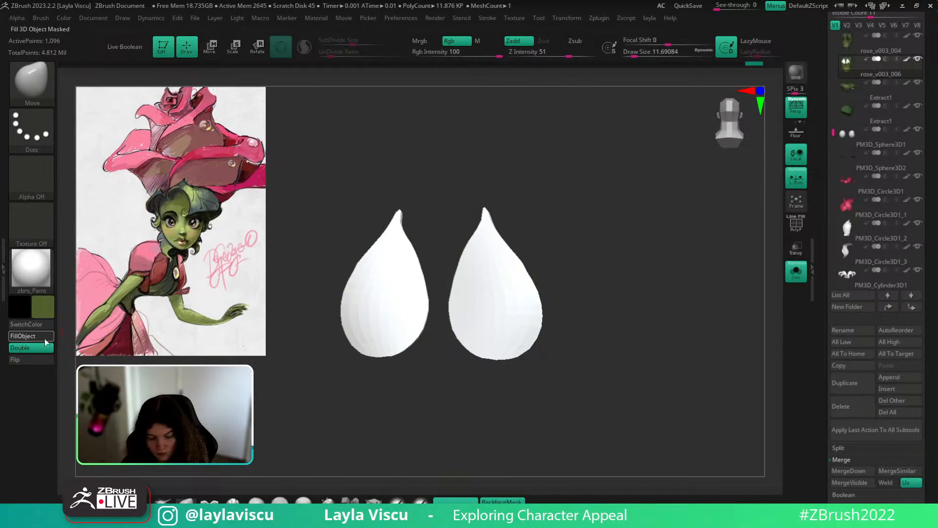
left_click(529, 215, "ctrl+shift")
Paint sampled dark green over the new leaves' tips with SoftP_3DCW, then blend a lighter sampled green across their lower parts.
key("c")
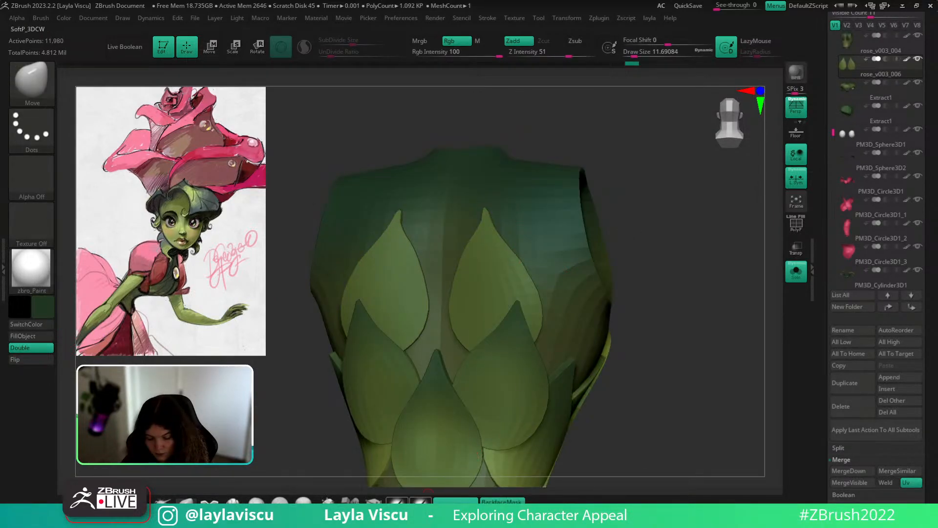
left_click(491, 246)
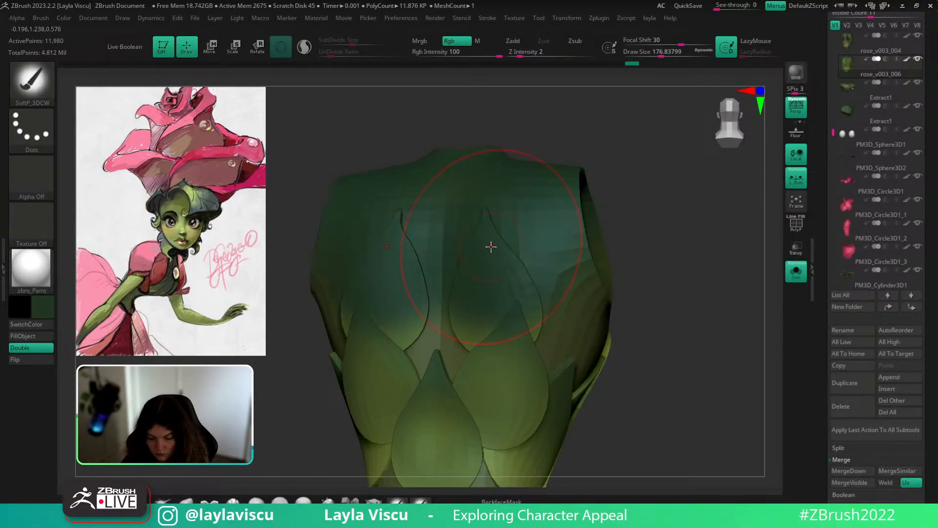
key("ctrl+z")
left_click(477, 254)
mouse_move(657, 259)
right_mouse_down("ctrl")
mouse_move(577, 242)
mouse_move(611, 264)
right_mouse_up("ctrl")
key("c")
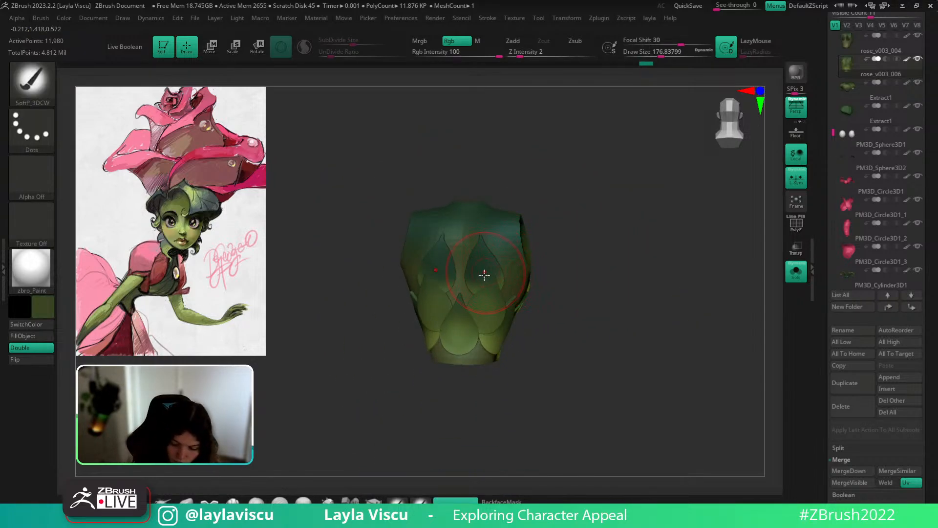
left_click_drag(488, 285, 496, 275)
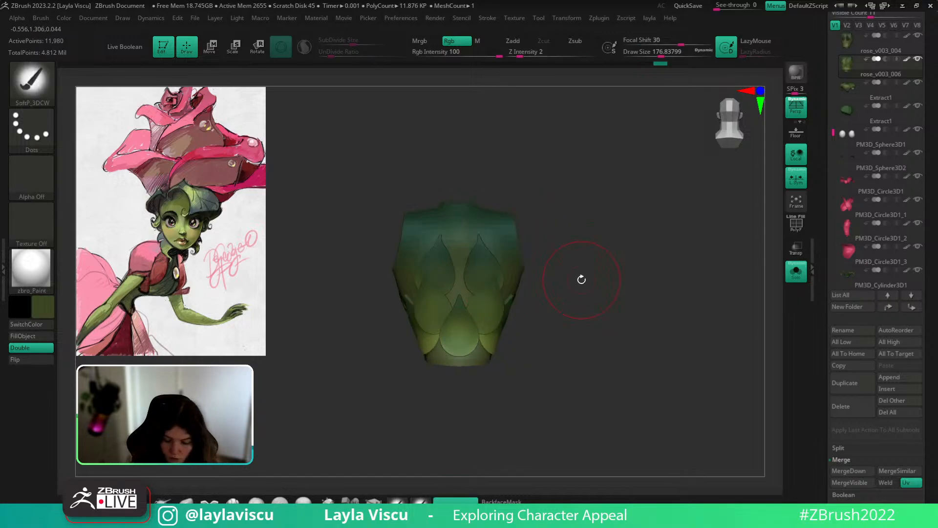
left_click_drag(580, 278, 531, 270)
left_click_drag(587, 274, 612, 276)
Show the full character and darken the new upper leaves and the central lower leaf with soft dark green strokes.
left_click(794, 272)
right_click_drag(705, 266, 700, 244, "ctrl")
right_click_drag(699, 245, 501, 283)
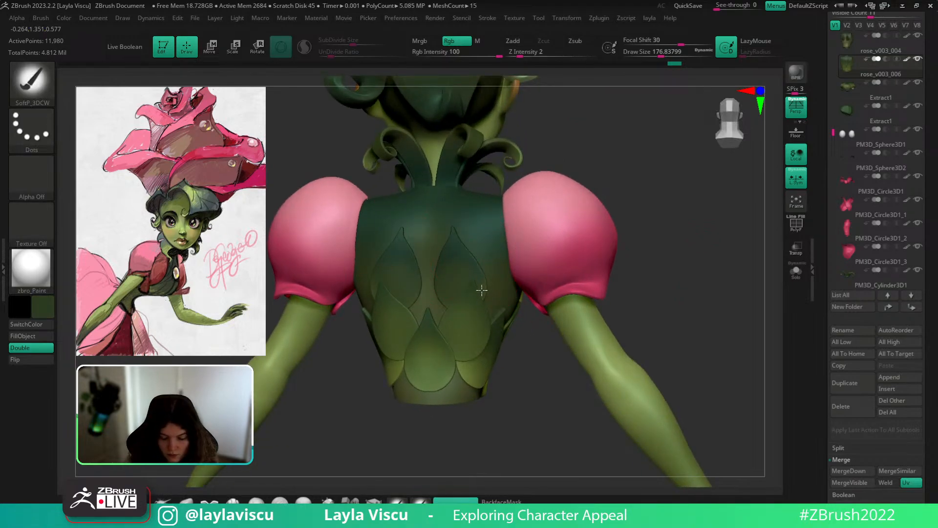
left_click_drag(450, 257, 478, 315)
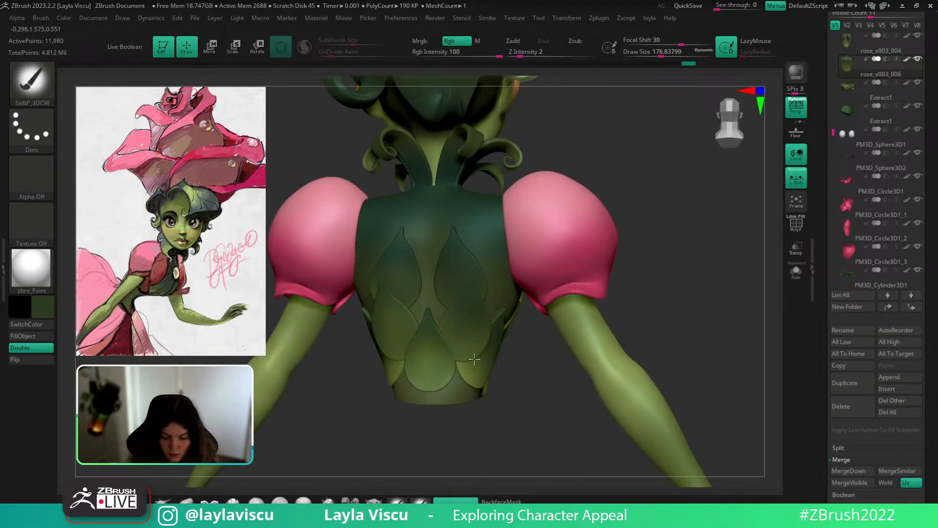
mouse_move(469, 337)
right_mouse_down("ctrl")
mouse_move(489, 299)
mouse_move(462, 317)
right_mouse_up("ctrl")
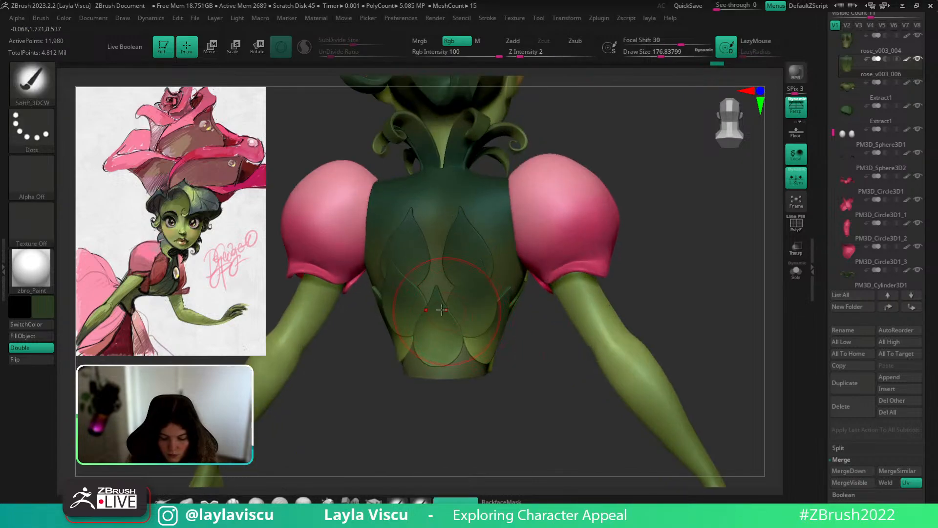
left_click_drag(442, 308, 450, 321)
Sample an olive green from the bodice and blend it softly over the new upper leaves.
mouse_move(503, 325)
right_mouse_down("ctrl")
mouse_move(572, 244)
mouse_move(616, 244)
mouse_move(548, 272)
right_mouse_up("ctrl")
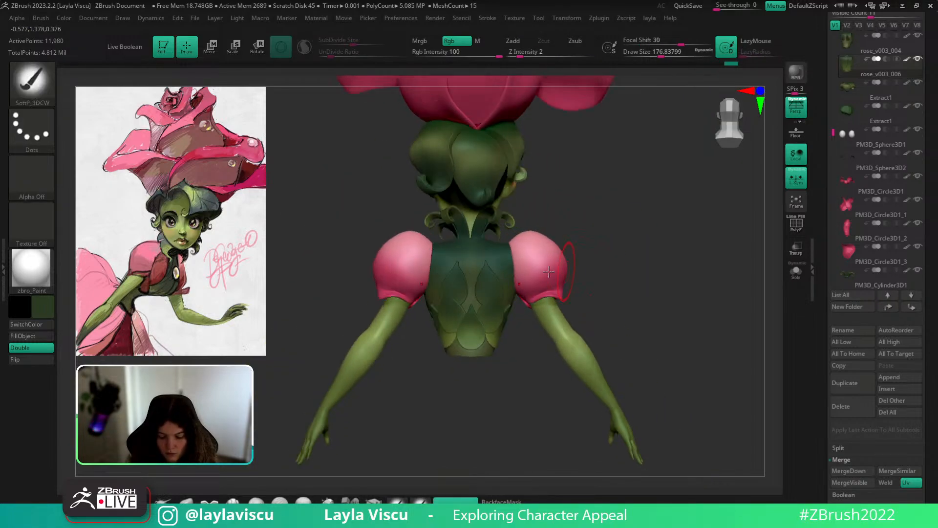
key("c")
left_click_drag(492, 294, 484, 295)
right_click_drag(609, 259, 572, 257)
left_click_drag(485, 284, 484, 292)
right_click_drag(579, 254, 593, 252, "shift")
Adjust the outlines of the upper back leaves with the Move brush at draw sizes of about 83 and 71.
key("b")
key("m")
key("v")
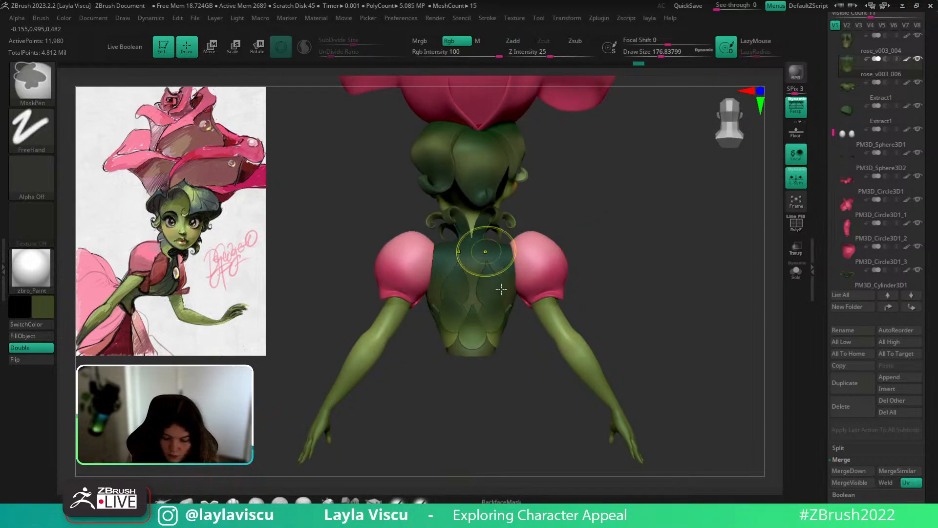
right_click_drag(484, 254, 475, 328, "ctrl")
key("s")
mouse_move(474, 327)
left_mouse_down()
mouse_move(461, 330)
mouse_move(484, 309)
left_mouse_up()
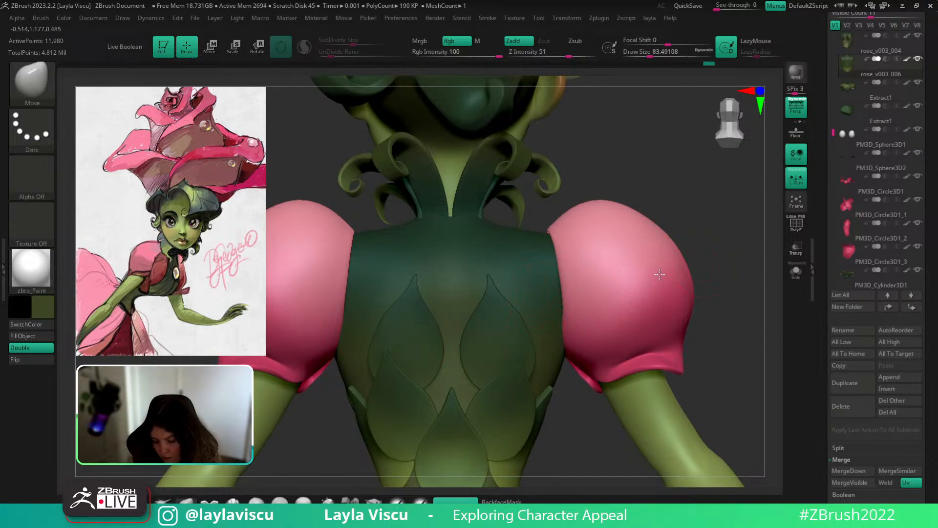
left_click_drag(716, 264, 738, 266)
key("s")
left_click(525, 335)
key("shift")
right_click_drag(733, 274, 697, 228, "ctrl")
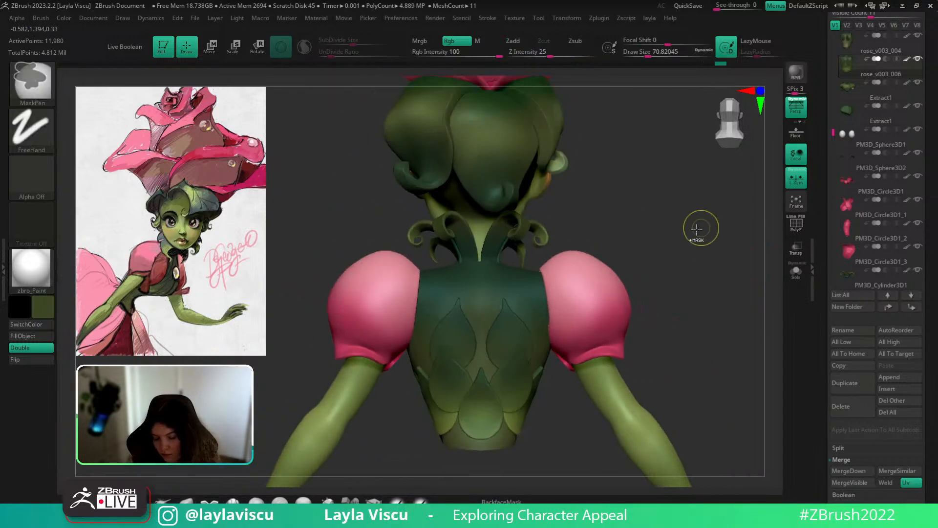
right_click_drag(648, 306, 623, 242, "ctrl")
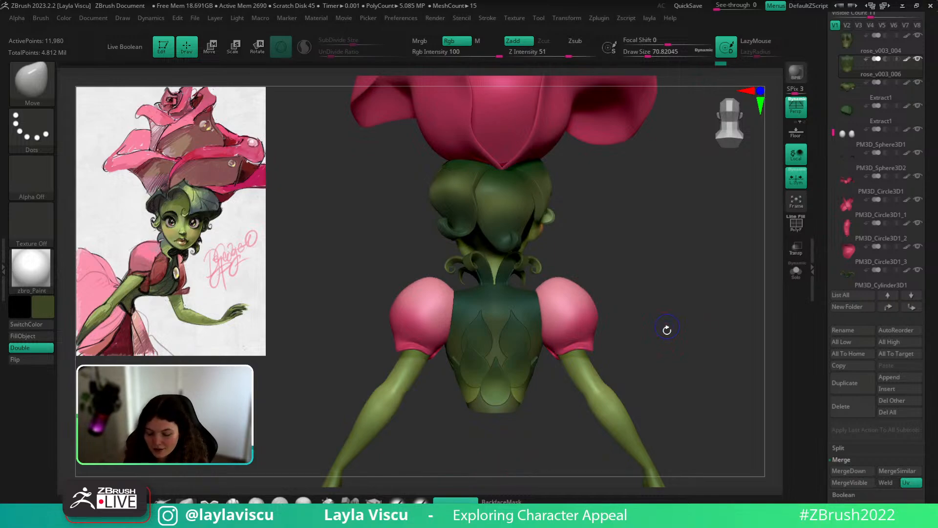
Shade the overlapping back leaves with sampled green using SoftP_3DCW at a draw size of about 202.
mouse_move(593, 314)
right_mouse_down("ctrl")
mouse_move(674, 293)
mouse_move(672, 272)
mouse_move(685, 337)
mouse_move(663, 315)
mouse_move(628, 304)
right_mouse_up("ctrl")
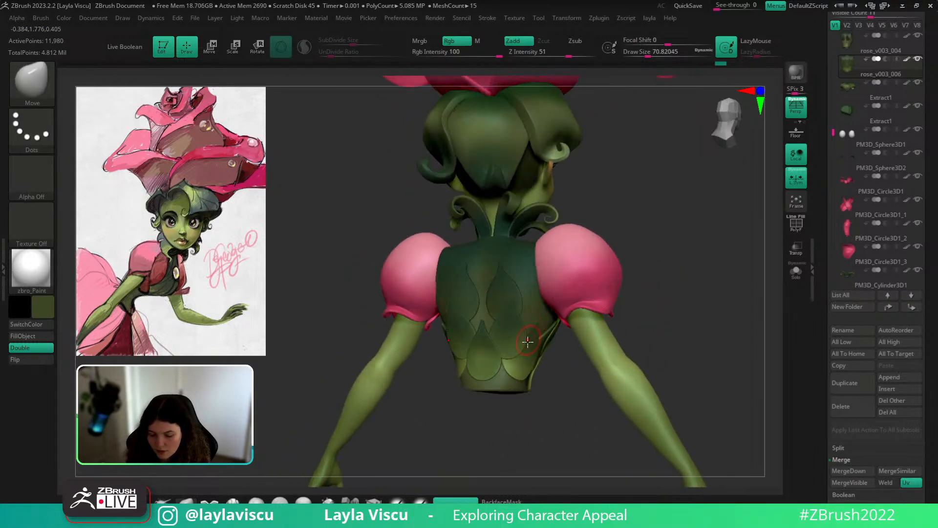
key("c")
key("s")
mouse_move(502, 306)
left_mouse_down()
mouse_move(517, 305)
mouse_move(507, 292)
mouse_move(510, 306)
mouse_move(516, 292)
mouse_move(493, 317)
mouse_move(530, 307)
left_mouse_up()
key("ctrl+z")
left_click(419, 500)
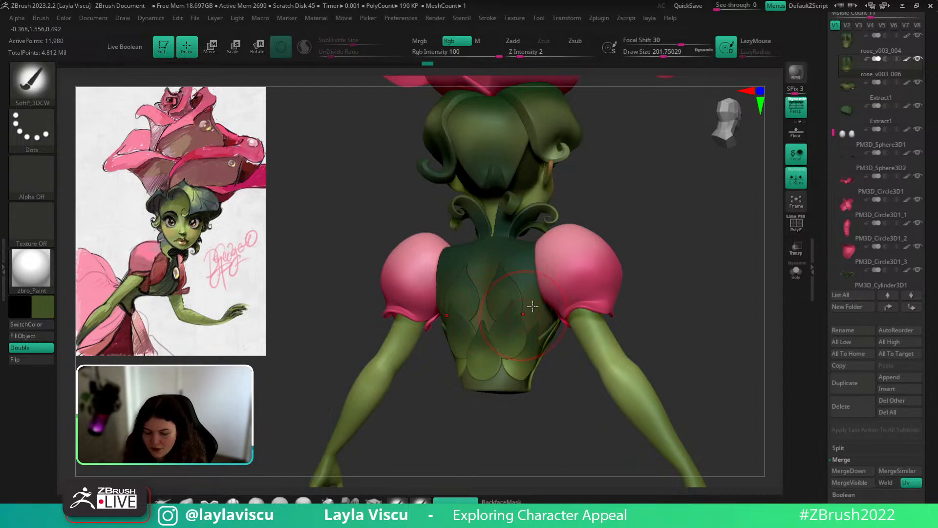
mouse_move(663, 250)
left_mouse_down("shift")
mouse_move(658, 277)
mouse_move(601, 303)
left_mouse_up("shift")
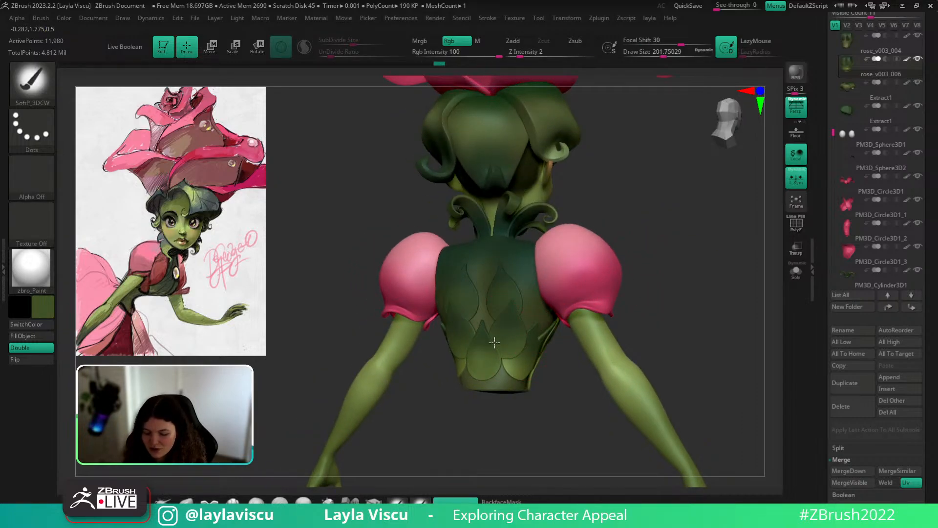
left_click_drag(684, 259, 680, 293, "shift")
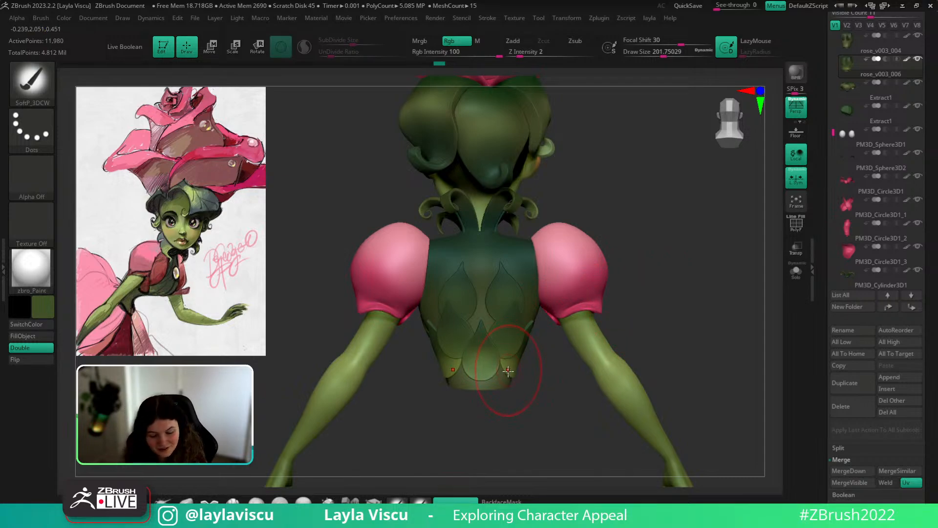
Sample a lighter olive green and brighten the rounded lower parts of the back leaves for contrast with their dark tips.
key("c")
mouse_move(504, 299)
left_mouse_down()
mouse_move(525, 302)
mouse_move(498, 302)
mouse_move(533, 341)
left_mouse_up()
left_click(505, 348)
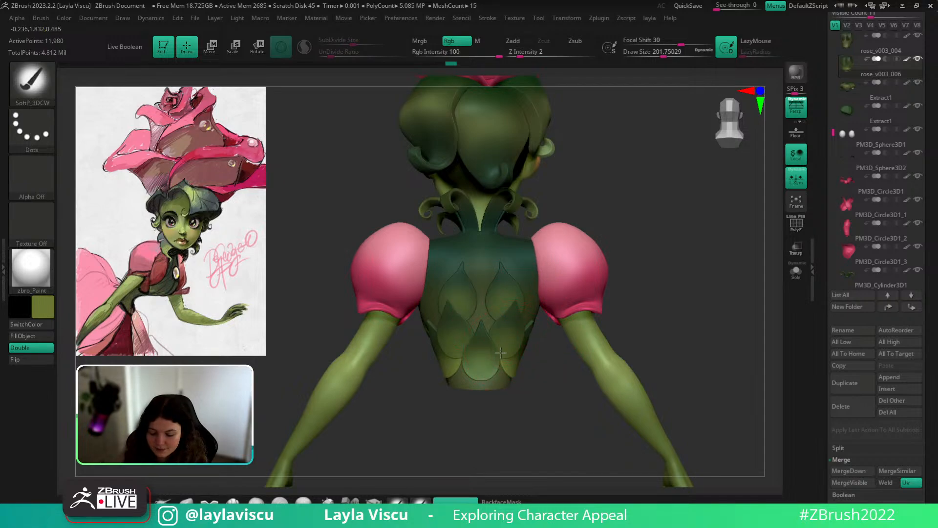
mouse_move(649, 279)
left_mouse_down()
mouse_move(632, 254)
mouse_move(618, 253)
mouse_move(656, 266)
mouse_move(517, 293)
left_mouse_up()
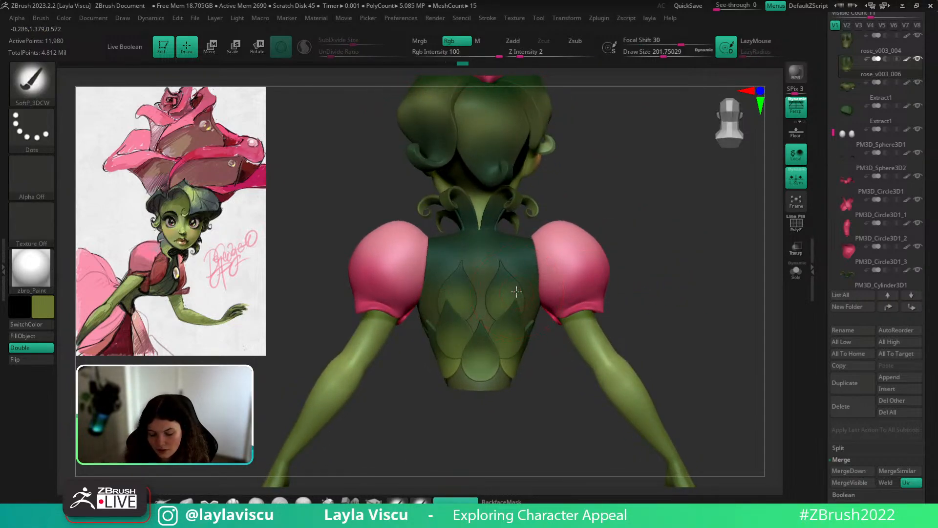
Mask everything on the bodice except the upper pair of back leaves and scale that pair up slightly.
key("shift+f")
left_click(510, 293, "ctrl+shift")
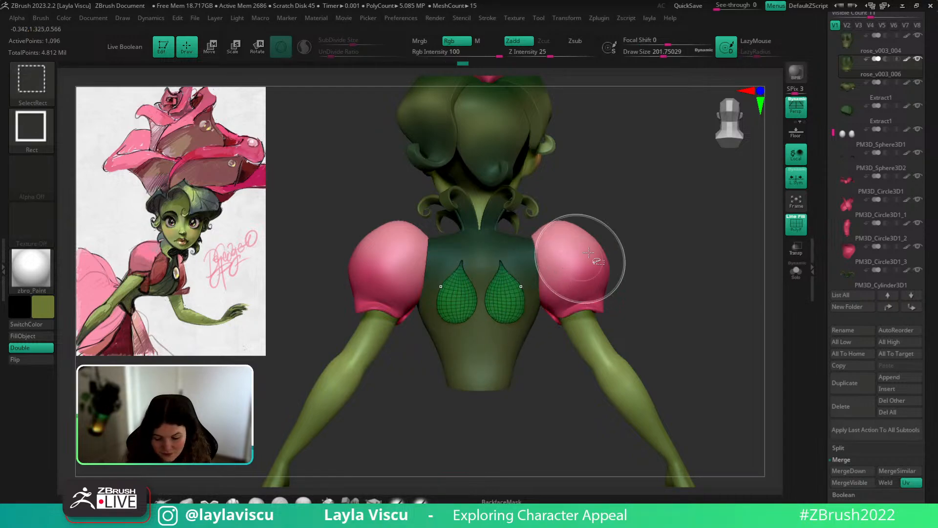
left_click(662, 228, "ctrl+shift")
key("w")
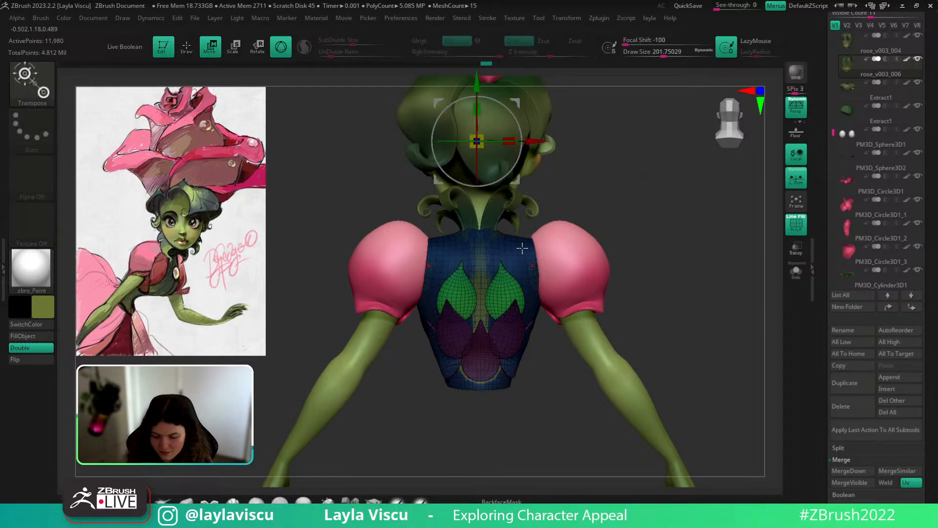
left_click_drag(519, 175, 545, 328, "alt")
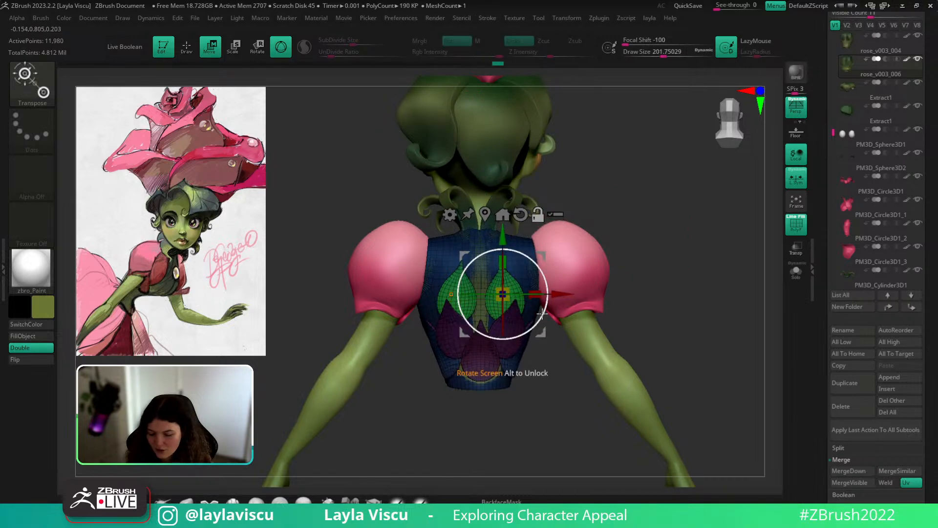
key("f")
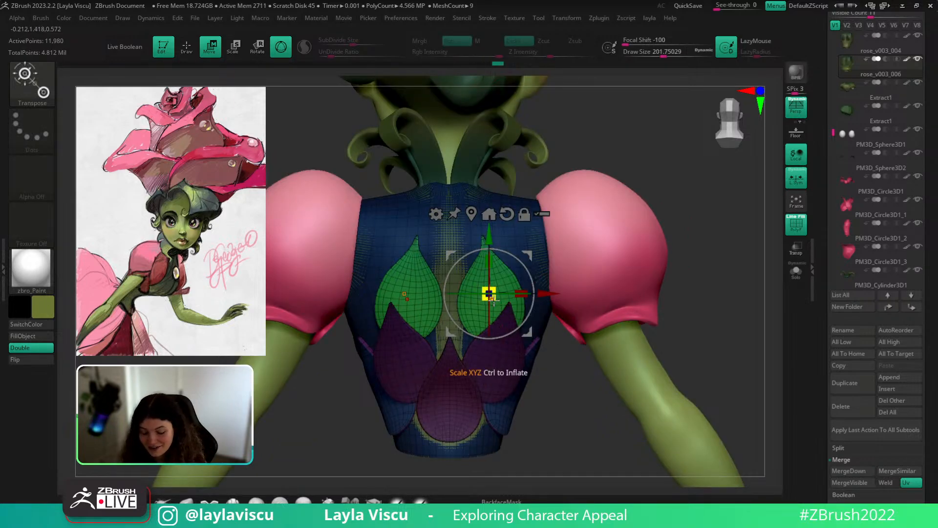
left_click_drag(489, 293, 513, 283)
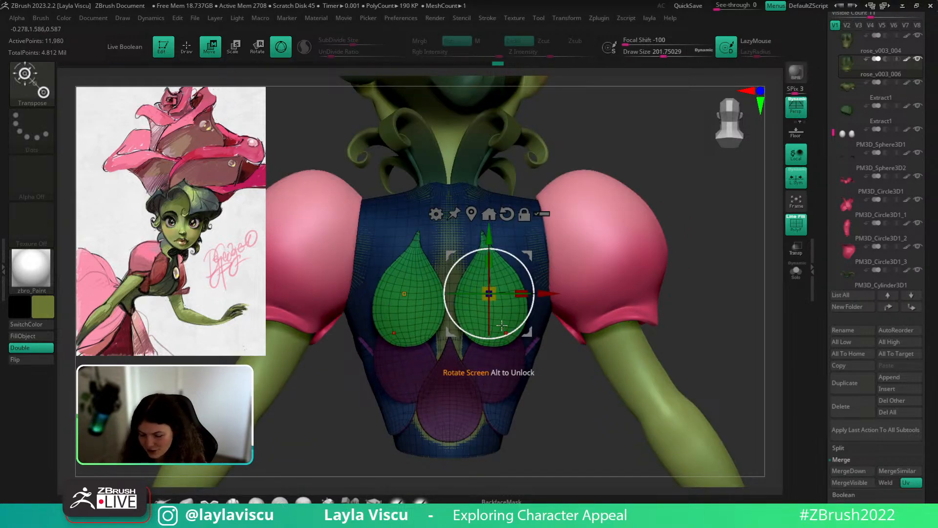
Reshape the enlarged upper leaves with the Move brush so their lower ends tuck beneath the lower leaves, reducing the draw size to about 97.
key("q")
key("s")
left_click_drag(495, 322, 465, 347)
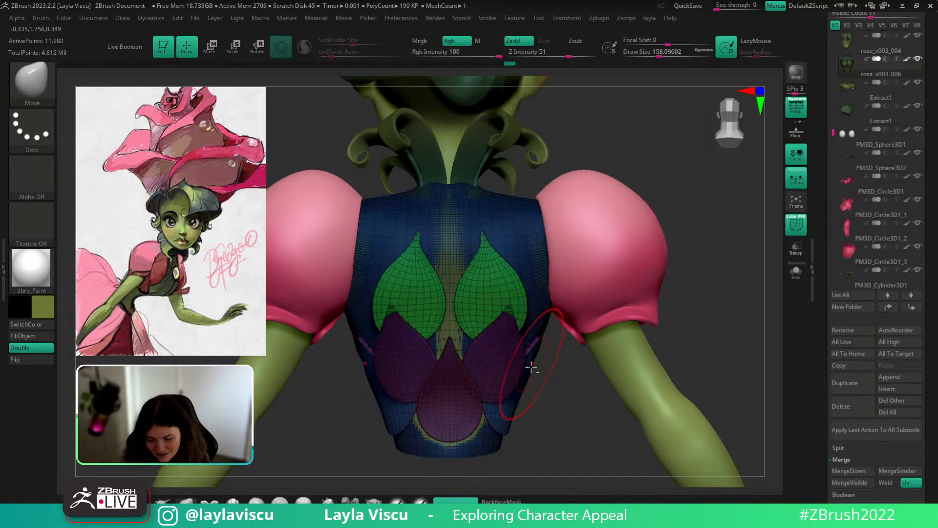
left_click(552, 397, "ctrl")
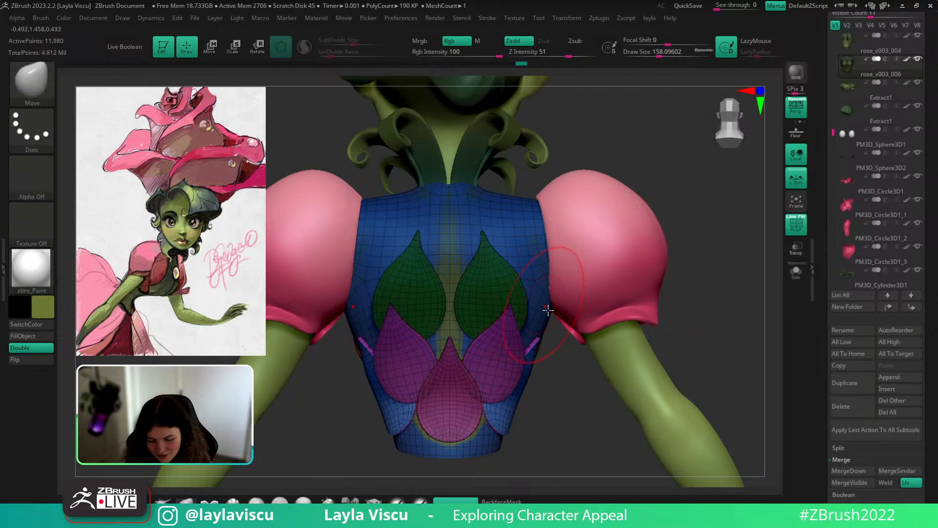
key("shift+f")
key("bracketleft")
key("bracketleft")
left_click_drag(464, 324, 460, 335)
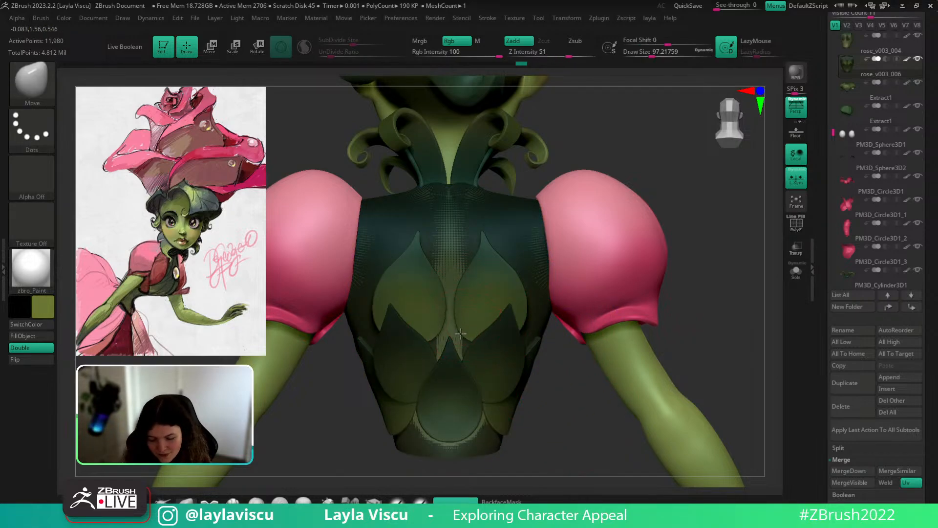
Nudge the enlarged upper back leaves into place with the Move brush and clear the mask from the bodice.
right_click_drag(499, 314, 504, 284, "ctrl")
left_click_drag(504, 284, 466, 287)
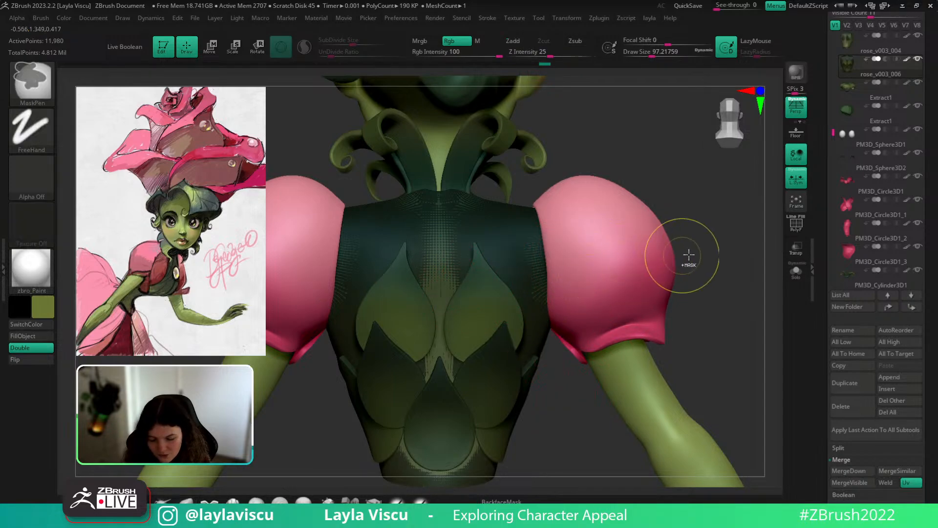
right_click_drag(485, 334, 533, 303, "ctrl")
left_click_drag(630, 289, 637, 295, "ctrl")
mouse_move(641, 296)
right_mouse_down()
mouse_move(647, 287)
mouse_move(631, 290)
right_mouse_up()
mouse_move(631, 291)
right_mouse_down("ctrl")
mouse_move(615, 249)
mouse_move(591, 264)
mouse_move(588, 313)
mouse_move(618, 346)
right_mouse_up("ctrl")
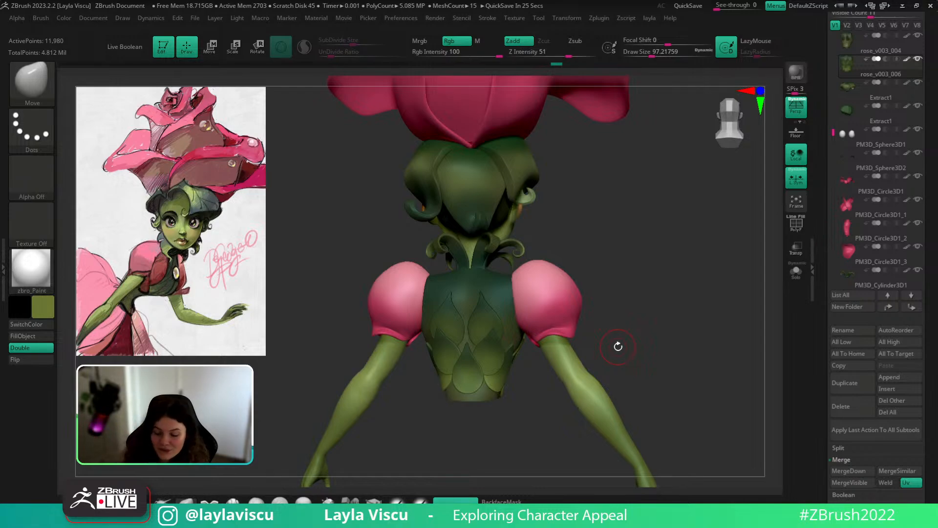
left_click_drag(618, 346, 668, 319)
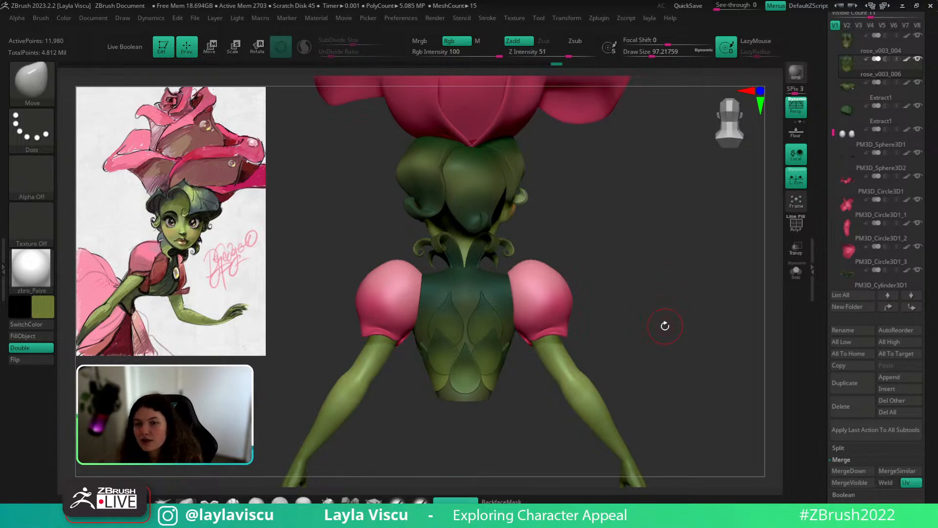
Sample green from the bodice and blend colour around the upper back leaves using SoftP_3DCW at a draw size of about 136.
left_click_drag(667, 323, 696, 313, "alt")
right_click_drag(544, 313, 536, 352, "ctrl")
key("c")
left_click(399, 501)
key("s")
left_click_drag(532, 303, 537, 302)
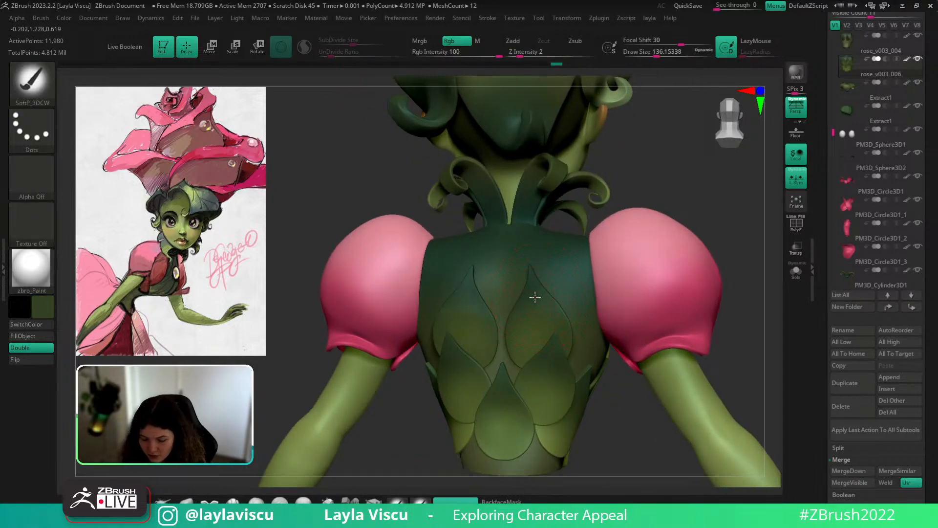
key("ctrl")
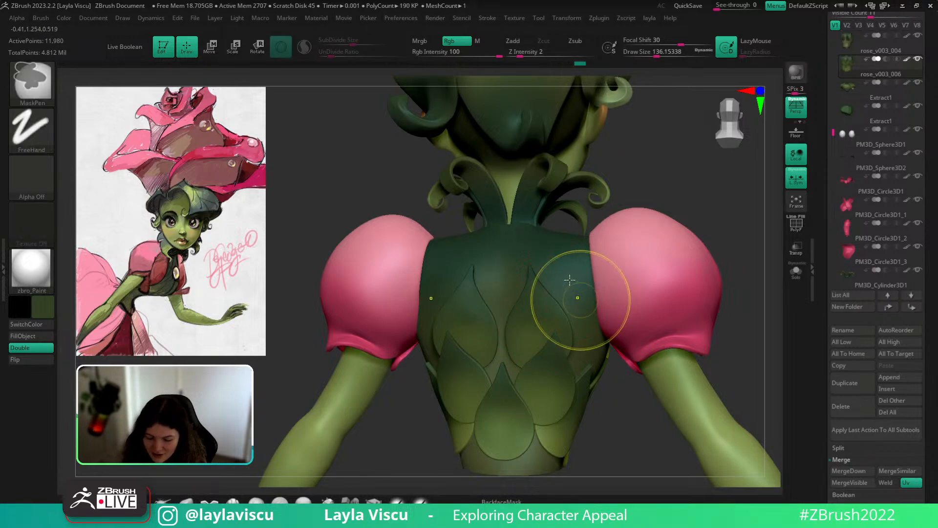
right_click_drag(570, 280, 687, 245, "ctrl")
right_click_drag(548, 334, 561, 312, "ctrl")
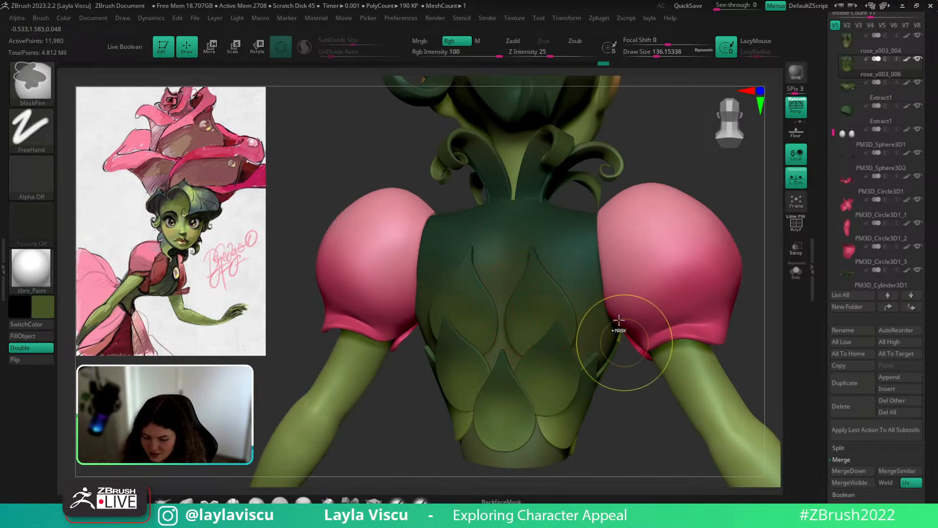
mouse_move(620, 319)
right_mouse_down("ctrl")
mouse_move(699, 283)
mouse_move(694, 299)
right_mouse_up("ctrl")
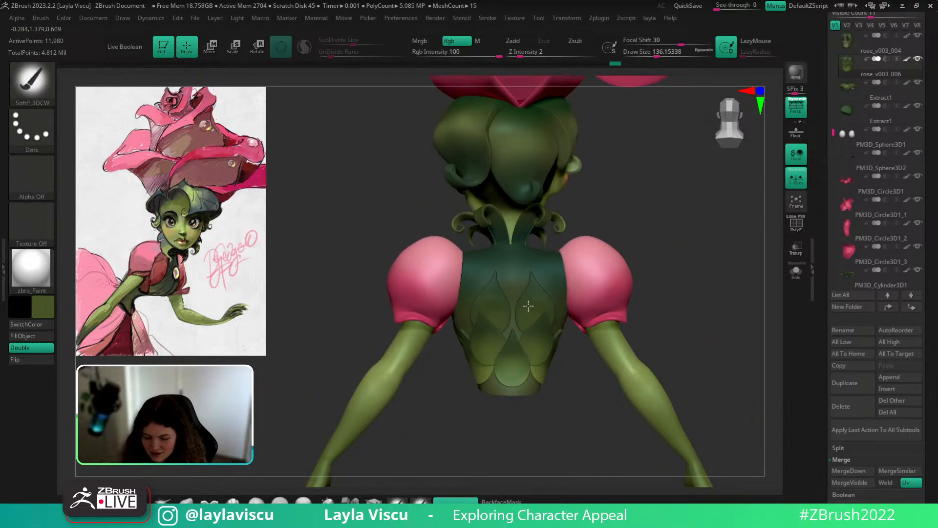
Reshape the upper back leaves from the back and side with the Move brush, raising the draw size to about 177.
key("b")
key("m")
key("v")
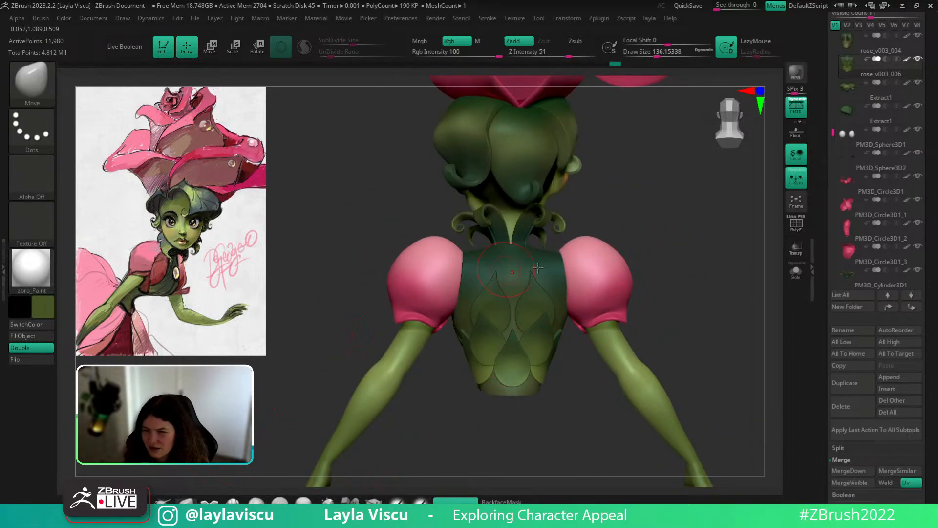
right_click_drag(537, 268, 629, 286, "ctrl")
right_click_drag(739, 259, 783, 242, "alt")
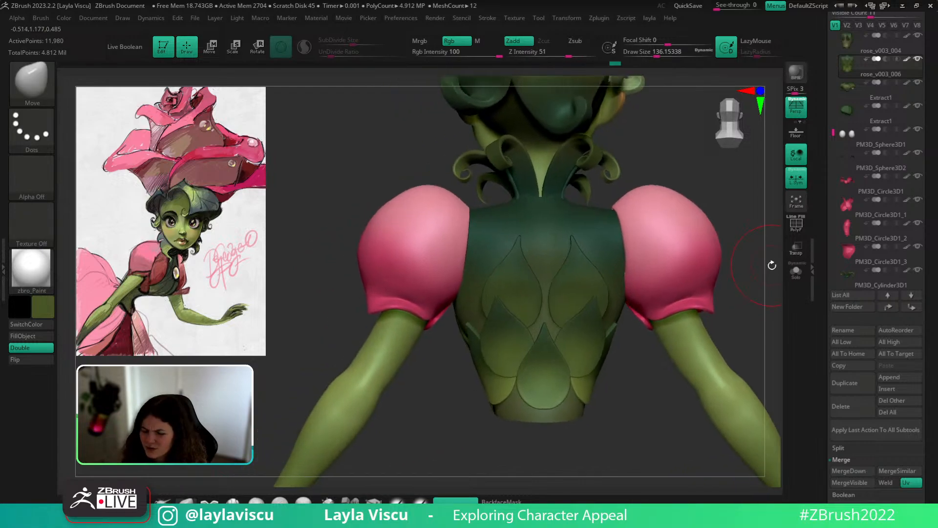
left_click_drag(772, 265, 774, 281)
key("s")
left_click_drag(605, 289, 604, 299)
mouse_move(660, 375)
left_mouse_down()
mouse_move(607, 453)
mouse_move(602, 435)
left_mouse_up()
key("s")
mouse_move(594, 266)
left_mouse_down()
mouse_move(602, 266)
mouse_move(600, 247)
left_mouse_up()
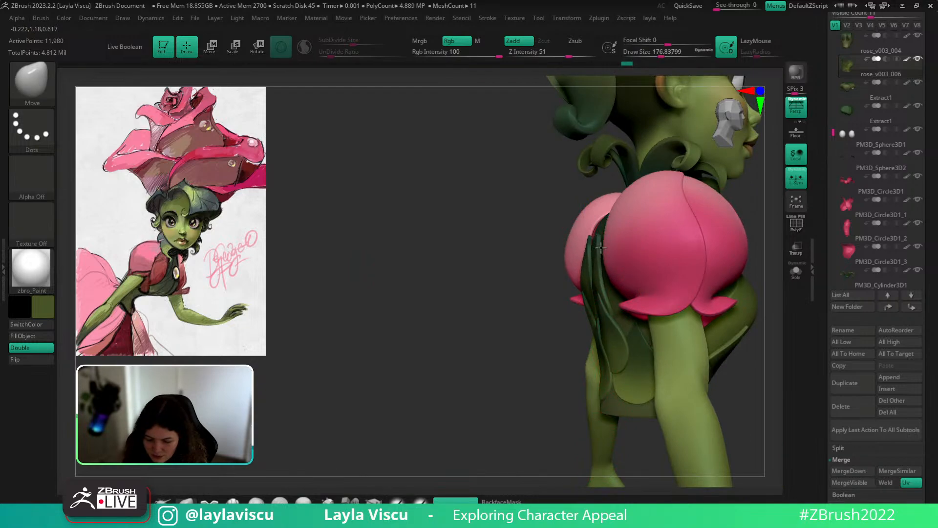
Refine the outer edges of the upper back leaves with the Move brush, reducing the draw size to about 65.
mouse_move(503, 339)
left_mouse_down()
mouse_move(510, 411)
mouse_move(517, 362)
mouse_move(485, 405)
mouse_move(760, 230)
mouse_move(758, 238)
left_mouse_up()
key("s")
key("s")
left_click_drag(640, 287, 589, 274)
key("s")
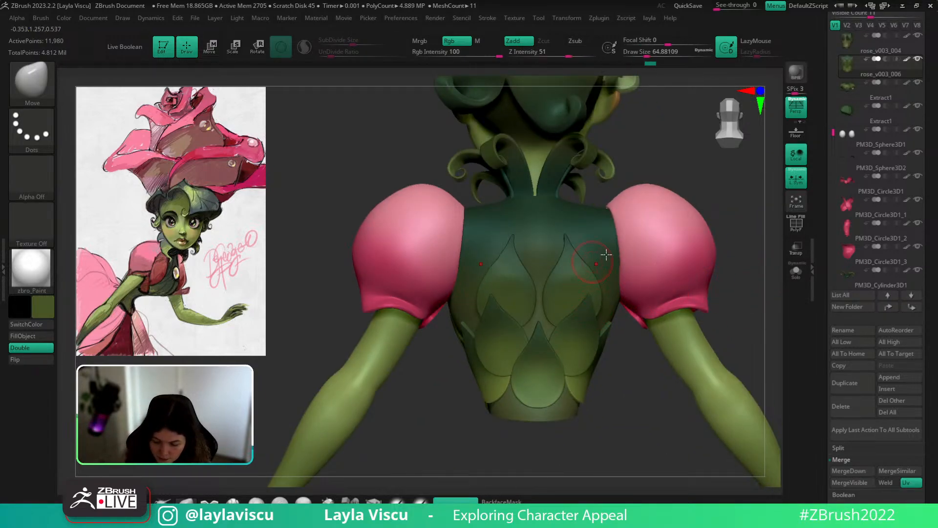
Isolate the lower centre leaf by its polygroup and mask the whole bodice except that leaf.
right_click_drag(655, 259, 658, 218, "ctrl")
right_click_drag(710, 294, 712, 332, "alt")
mouse_move(711, 332)
right_mouse_down()
mouse_move(691, 312)
mouse_move(702, 306)
mouse_move(703, 345)
right_mouse_up()
key("shift+f")
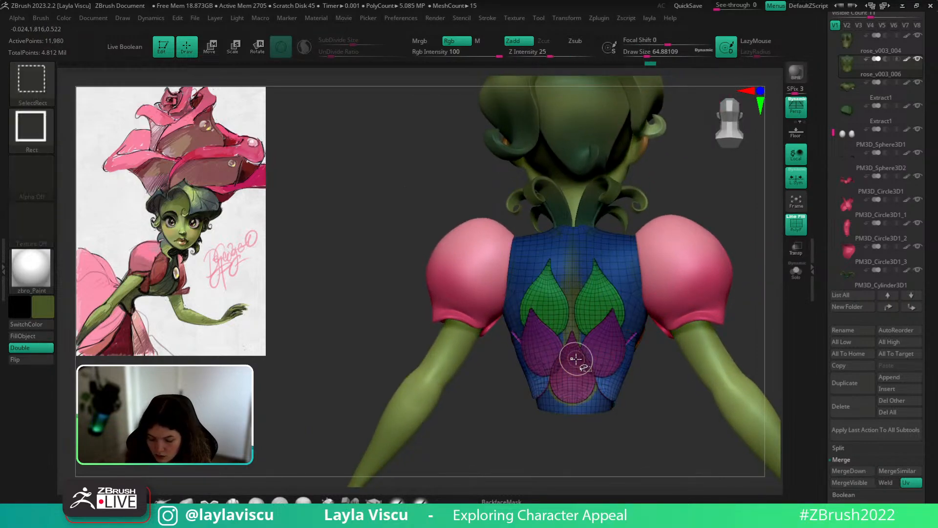
left_click(582, 353, "ctrl+shift")
left_click(654, 408, "ctrl")
left_click(662, 411, "ctrl")
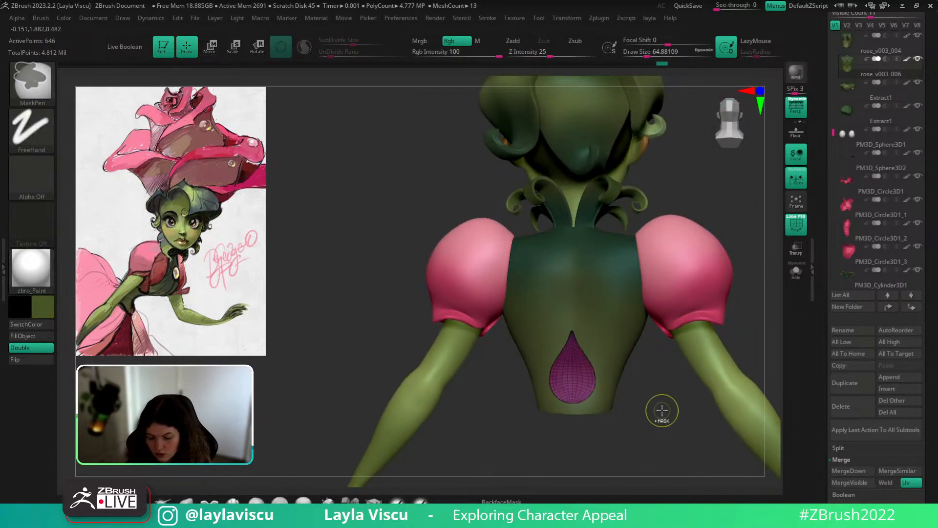
left_click(662, 410, "ctrl")
left_click(664, 397, "ctrl+shift")
left_click(667, 405, "ctrl")
key("w")
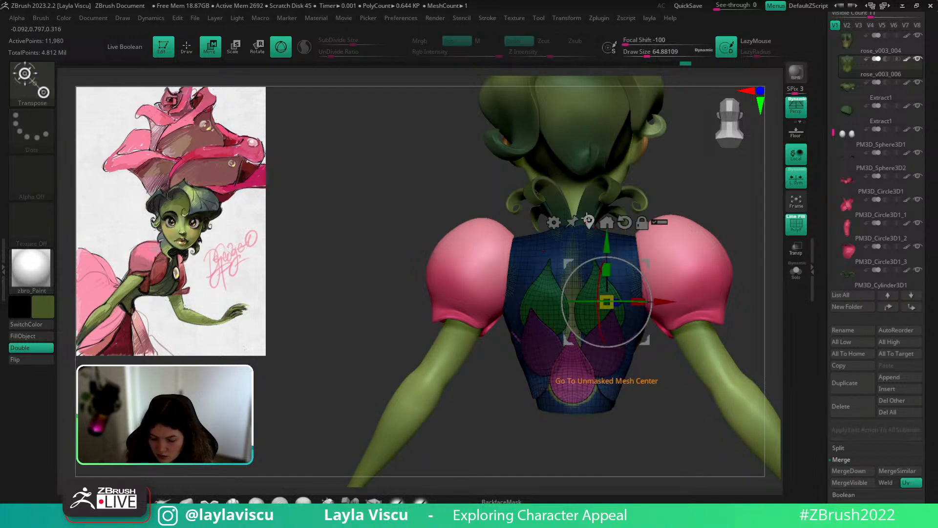
Duplicate the centre leaf upward between the upper pair, hide the polyframe and scale the copy up.
left_click(591, 222)
right_click_drag(664, 404, 676, 402)
left_click_drag(572, 310, 572, 232, "ctrl")
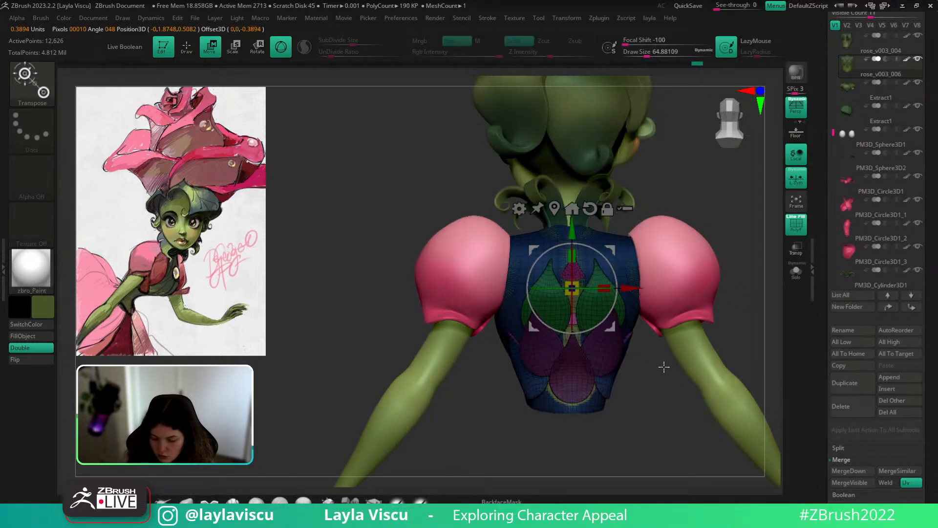
left_click_drag(664, 367, 685, 387)
left_click_drag(556, 268, 563, 274)
key("shift+f")
left_click_drag(720, 302, 735, 304, "shift")
left_click_drag(577, 236, 578, 248)
left_click_drag(581, 308, 589, 313)
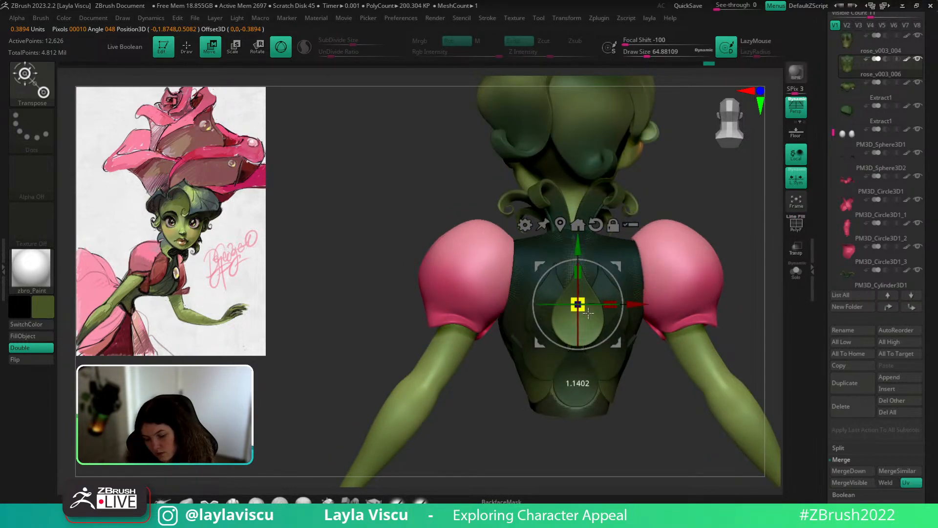
Bend the duplicated centre leaf to follow the back's curvature with the Bend Arc deformer, undoing the sideways distortion.
left_click(526, 225)
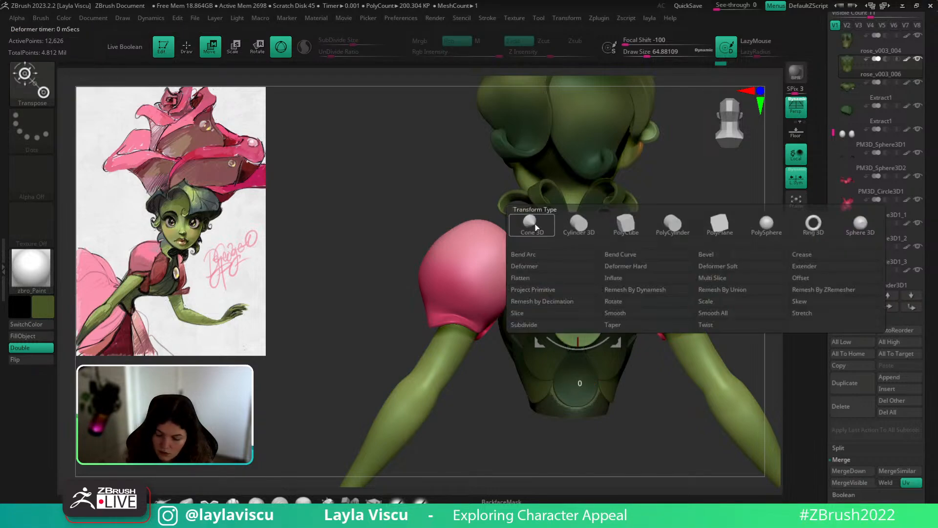
left_click(523, 254)
left_click_drag(624, 394, 661, 323)
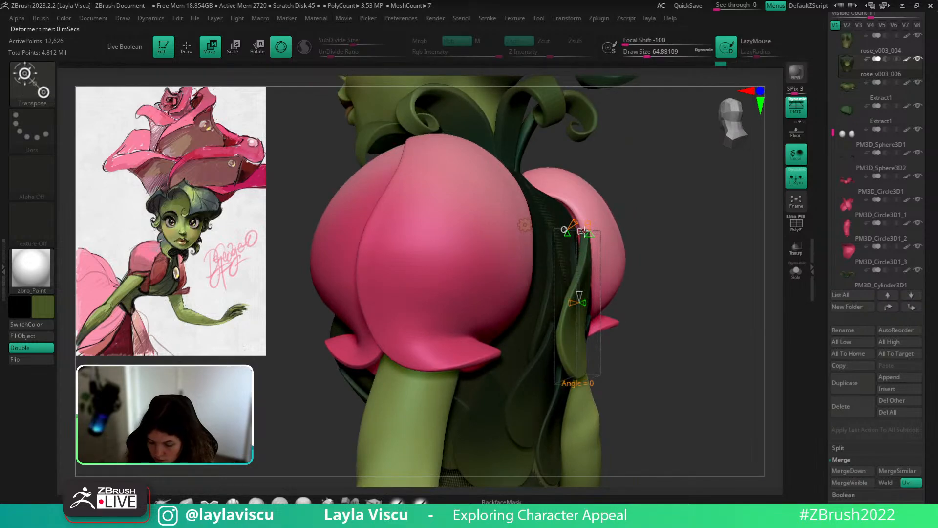
left_click_drag(583, 232, 535, 231)
left_click_drag(571, 303, 644, 271)
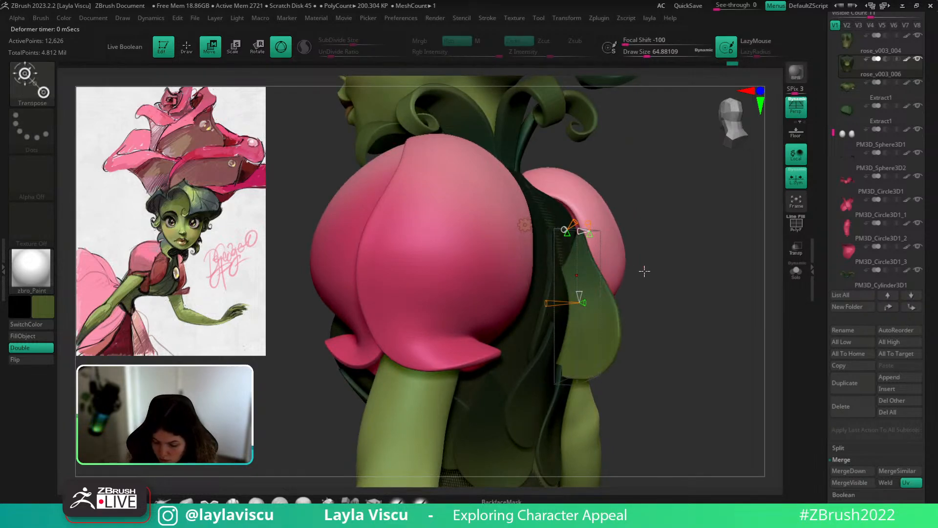
key("ctrl+z")
left_click_drag(584, 303, 543, 305)
left_click_drag(687, 298, 632, 361)
Show the bodice in Solo mode, fine-tune the centre leaf's bend and finish the deformer.
left_click(794, 269)
left_click_drag(735, 339, 698, 458)
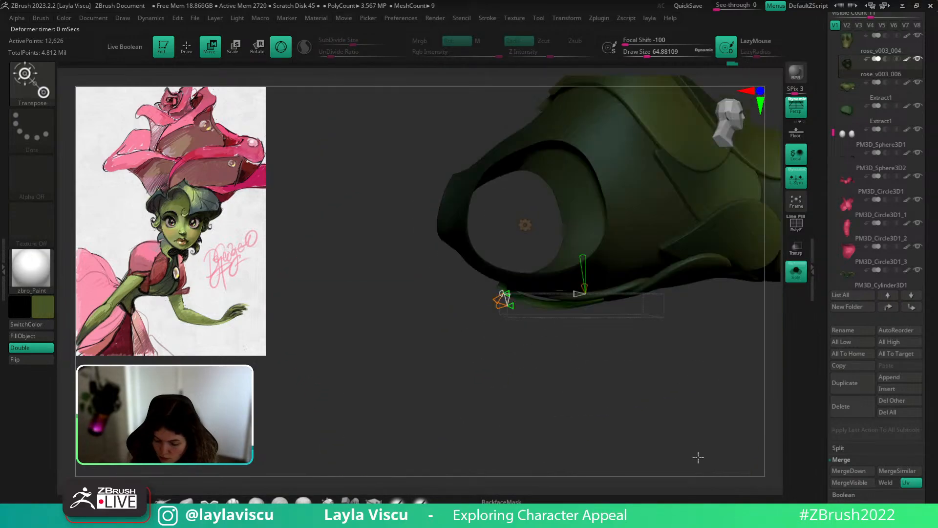
mouse_move(584, 258)
left_mouse_down()
mouse_move(585, 245)
mouse_move(585, 259)
left_mouse_up()
left_click_drag(655, 332, 692, 265)
left_click(524, 225)
left_click(614, 223)
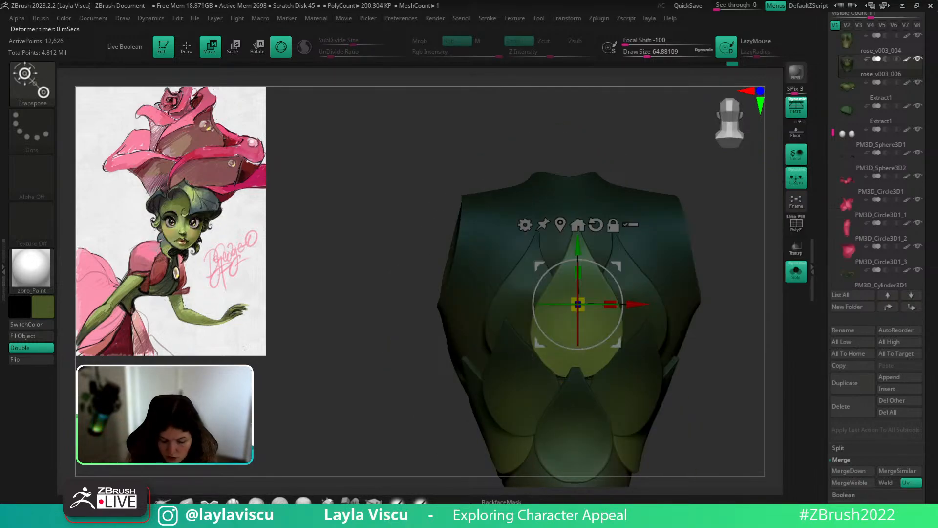
Widen the new centre leaf with the Move brush, reducing the draw size to about 94, and clear the mask.
left_click(187, 502)
key("s")
left_click_drag(607, 355, 593, 379)
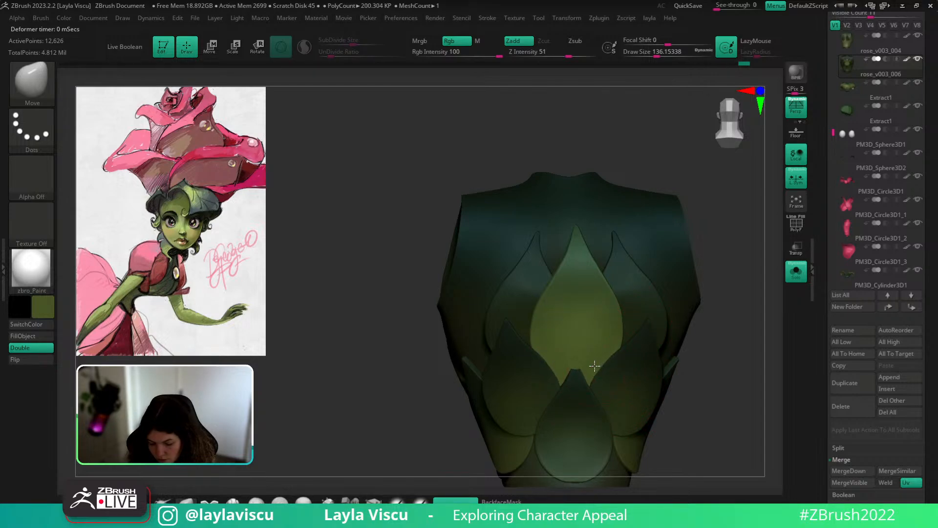
key("[")
left_click_drag(621, 331, 626, 334)
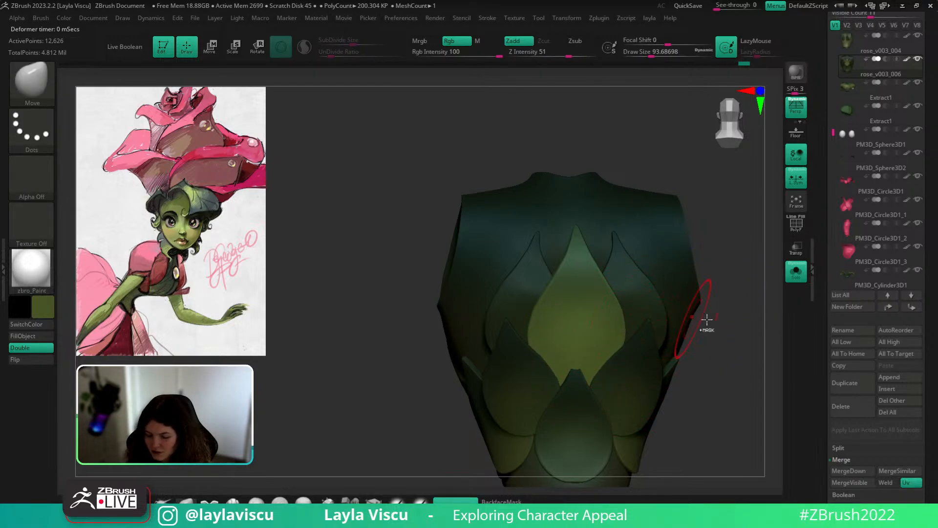
left_click(706, 319, "ctrl")
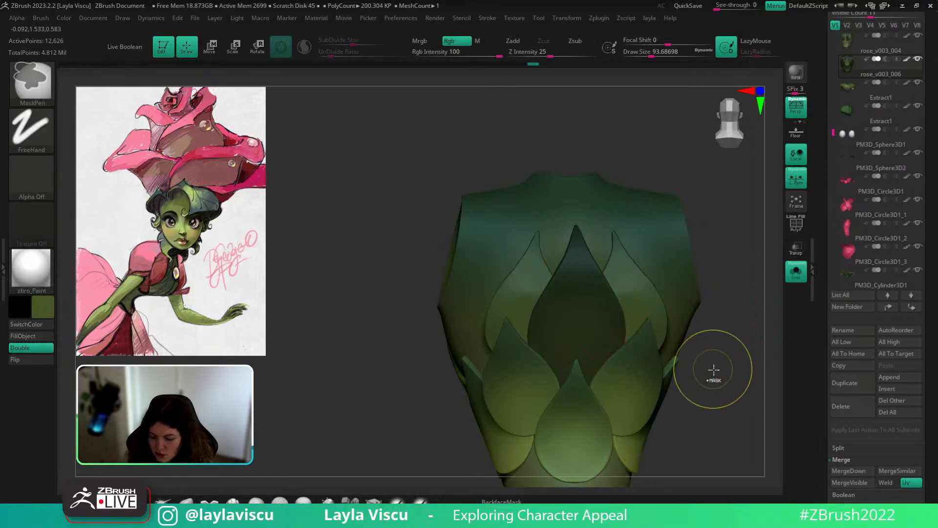
right_click_drag(714, 371, 696, 357, "ctrl")
left_click_drag(696, 357, 710, 368, "ctrl")
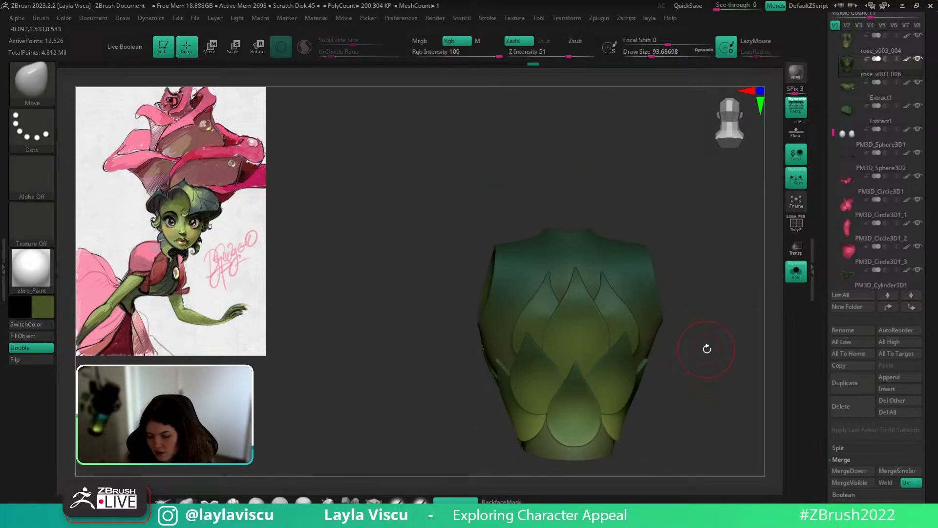
Adjust the upper pair of leaves around the new centre leaf with the Move brush, setting the draw size to about 124.
right_click_drag(706, 347, 685, 336)
key("s")
left_click_drag(603, 306, 614, 306)
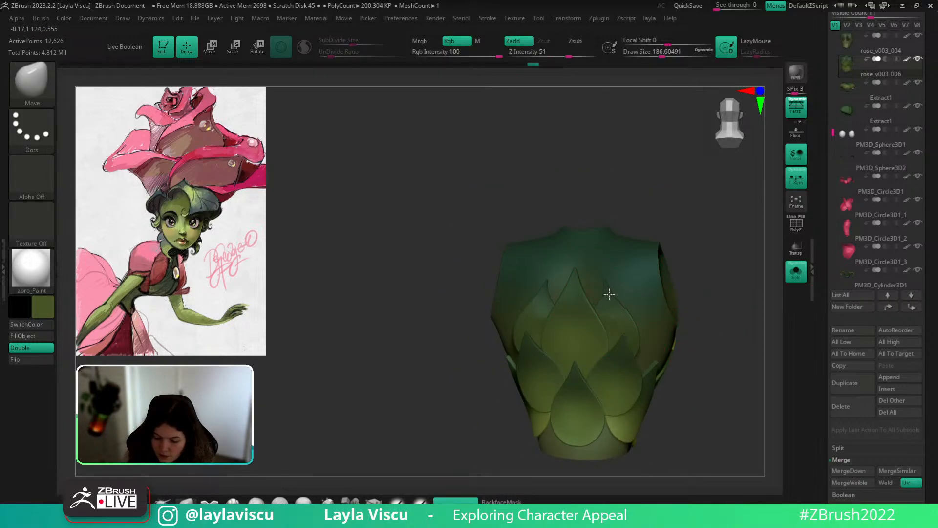
left_click_drag(686, 291, 732, 293)
key("s")
mouse_move(625, 312)
left_mouse_down()
mouse_move(614, 312)
mouse_move(620, 302)
left_mouse_up()
key("s")
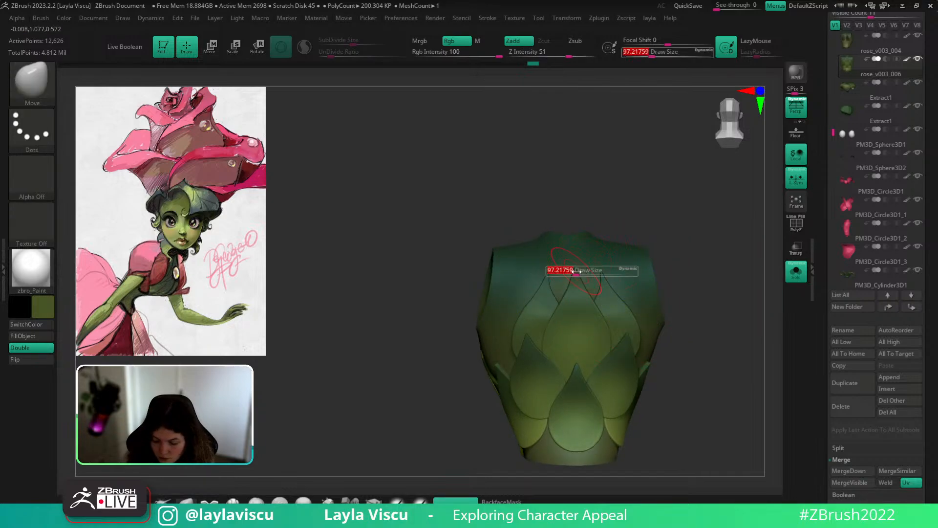
left_click_drag(577, 272, 579, 272)
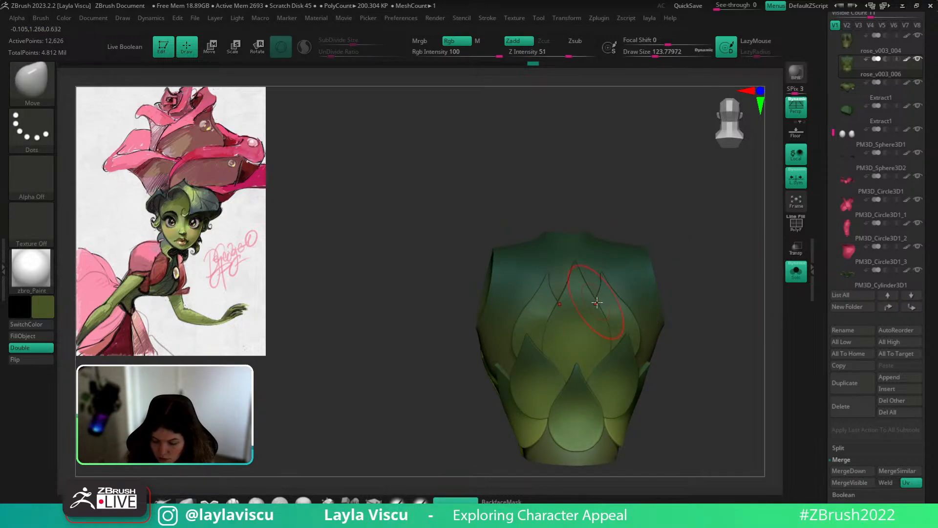
Refine the overlap of the upper leaves with the Move brush at a draw size of about 94 and turn off Solo mode.
key("ctrl")
right_click_drag(640, 307, 675, 293, "ctrl")
mouse_move(675, 293)
right_mouse_down()
mouse_move(670, 318)
mouse_move(657, 315)
right_mouse_up()
right_click_drag(656, 316, 655, 335, "ctrl")
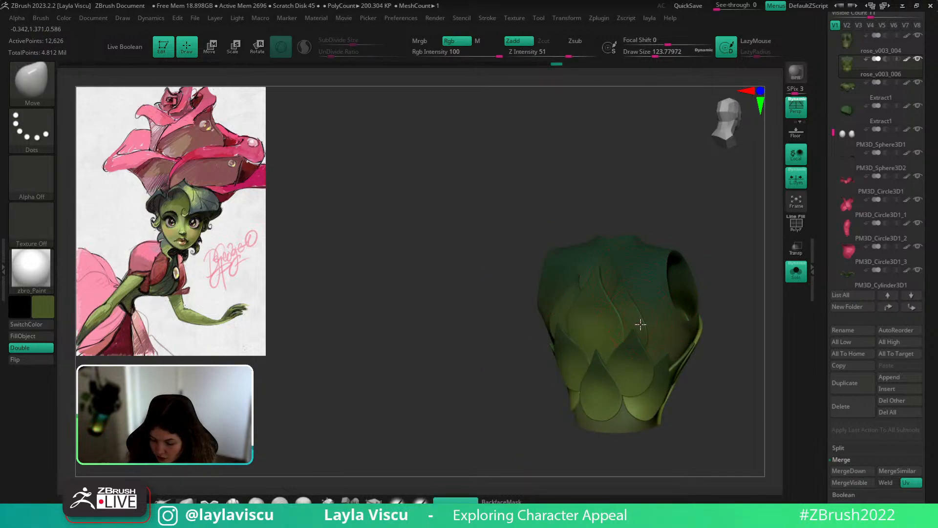
right_click_drag(737, 321, 636, 335)
left_click_drag(621, 288, 640, 273)
key("s")
left_click(628, 288)
left_click_drag(630, 314, 625, 319)
mouse_move(567, 356)
right_mouse_down("shift")
mouse_move(762, 274)
mouse_move(707, 303)
right_mouse_up("shift")
left_click(800, 276)
right_click_drag(750, 262, 729, 275, "ctrl")
right_click_drag(640, 325, 670, 364, "shift")
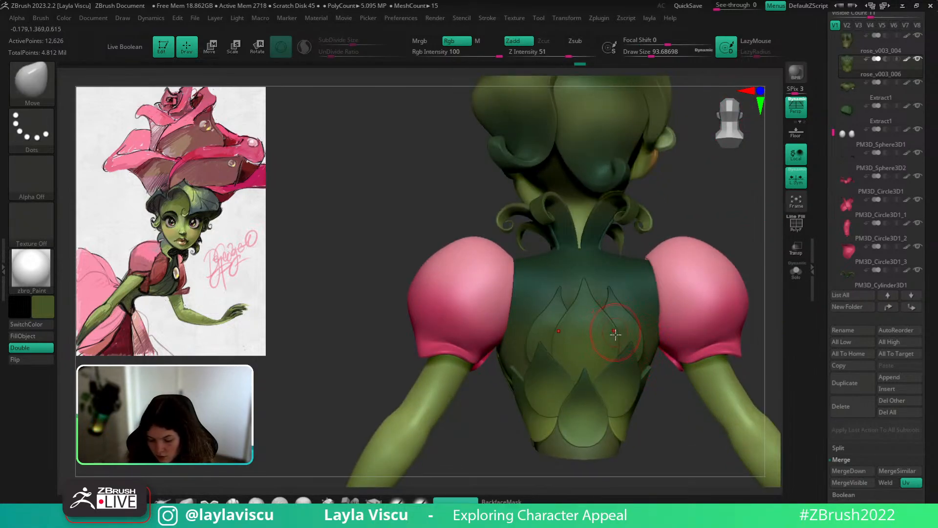
Isolate the lower side pair of back leaves and mask everything on the bodice except that pair.
right_click_drag(757, 262, 708, 267, "ctrl")
right_click_drag(709, 267, 702, 291)
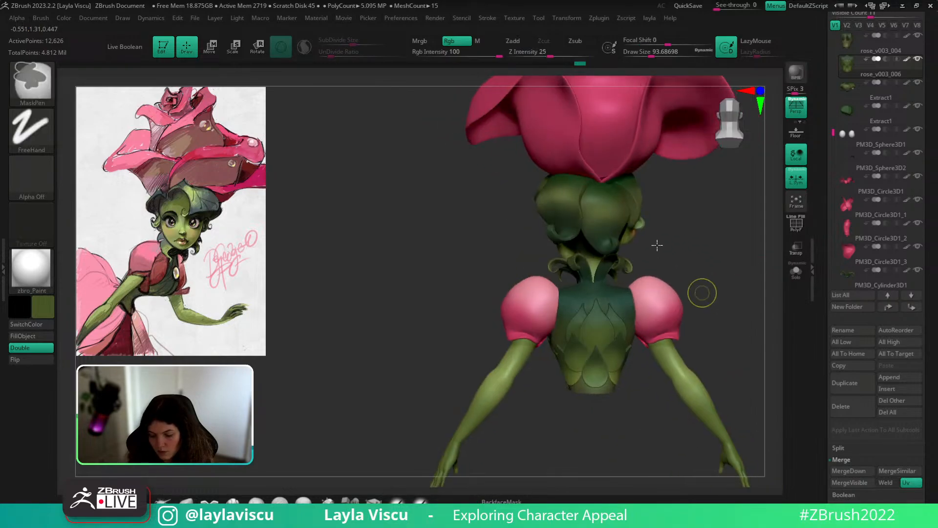
right_click_drag(655, 244, 630, 217, "ctrl")
right_click_drag(615, 377, 668, 454, "ctrl")
left_click(629, 311, "ctrl+shift")
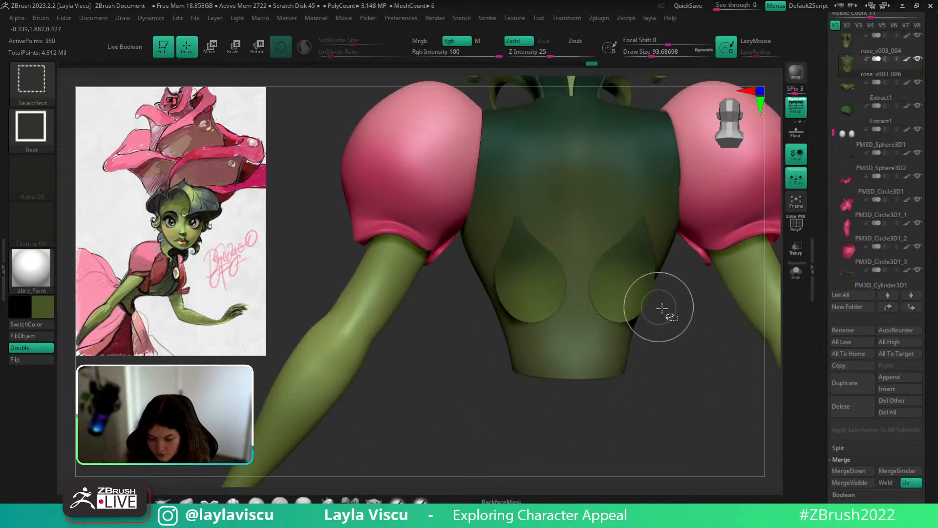
left_click(689, 329, "ctrl")
left_click(689, 332, "ctrl")
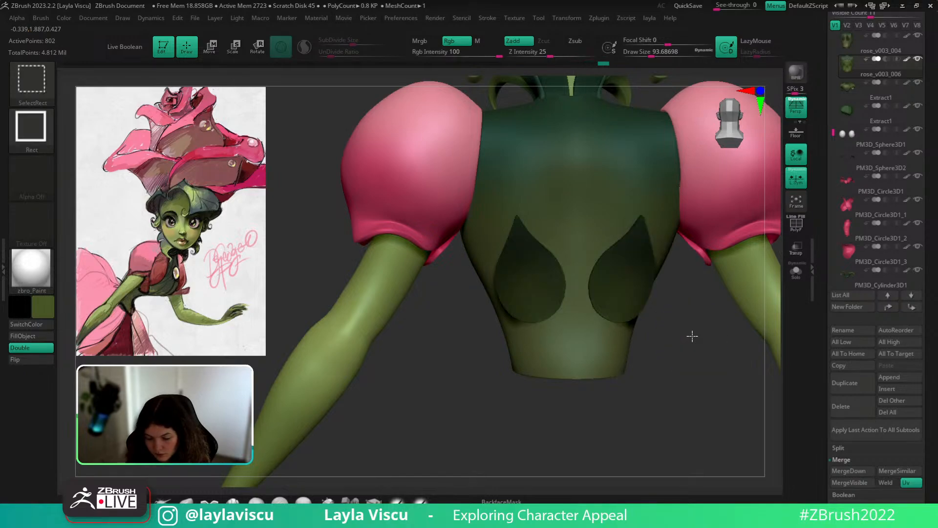
left_click(690, 339, "ctrl+shift")
Duplicate the lower side leaves down to the bodice's bottom edge, scale the copies down and narrow them.
key("w")
left_click(563, 123)
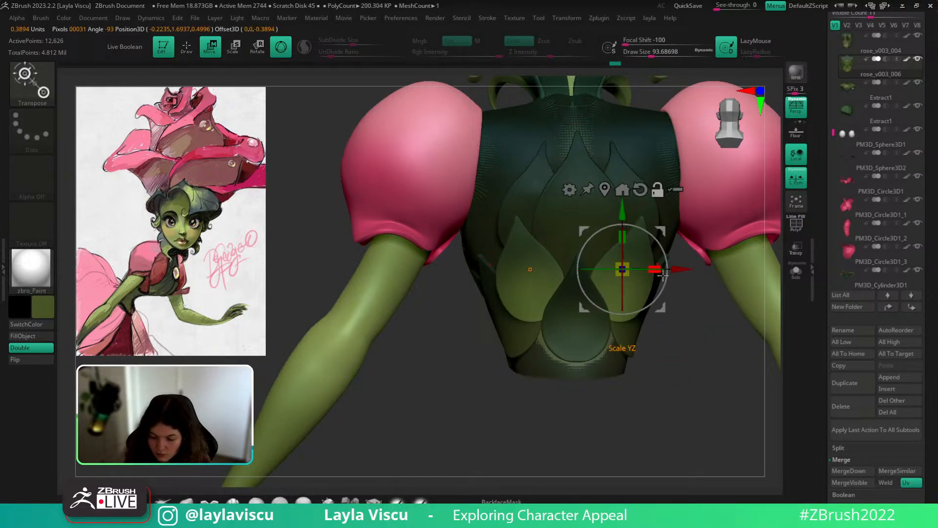
left_click_drag(666, 280, 657, 297, "alt")
right_click_drag(679, 342, 702, 339)
left_click_drag(682, 292, 657, 364, "alt")
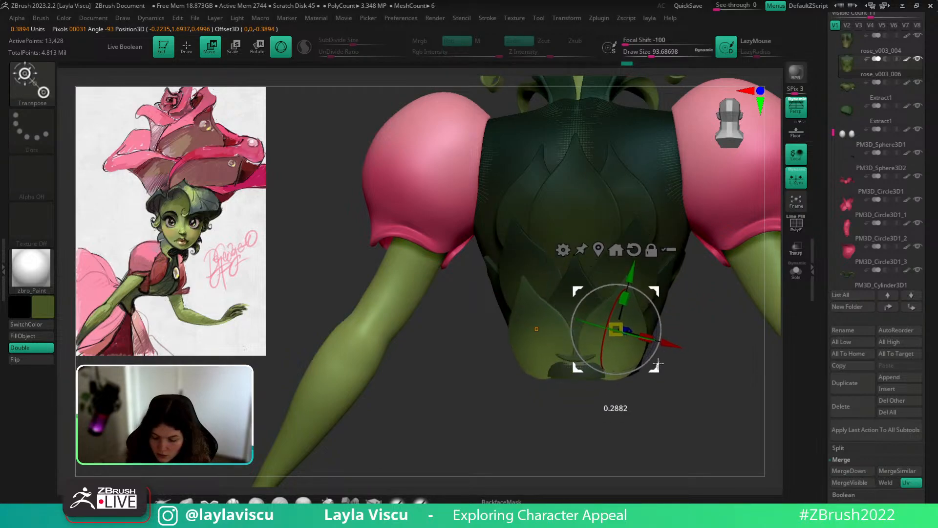
left_click_drag(618, 327, 605, 329)
left_click_drag(654, 365, 653, 375)
left_click_drag(635, 342, 651, 344)
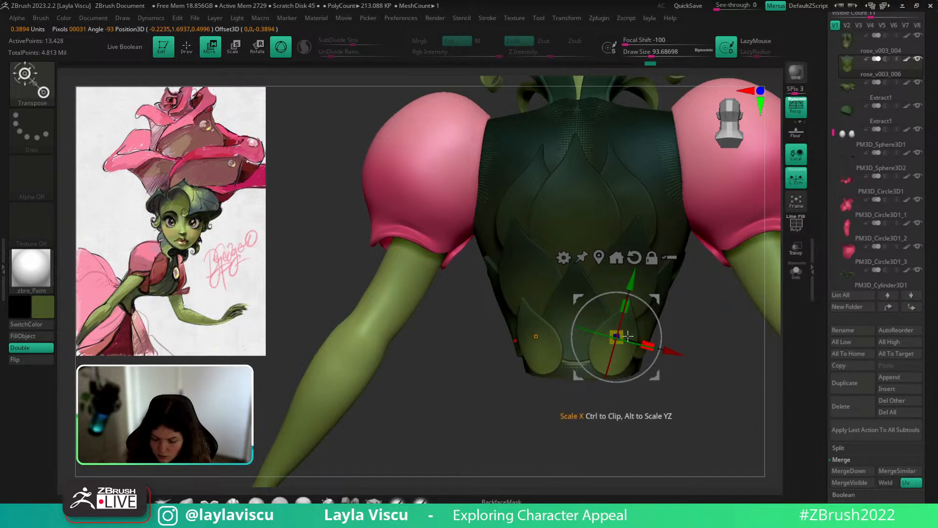
Fit the duplicated leaves against the bodice's bottom edge with the Move brush, using draw sizes of about 116 and 77.
key("q")
mouse_move(667, 376)
left_mouse_down()
mouse_move(631, 357)
mouse_move(641, 363)
left_mouse_up()
key("s")
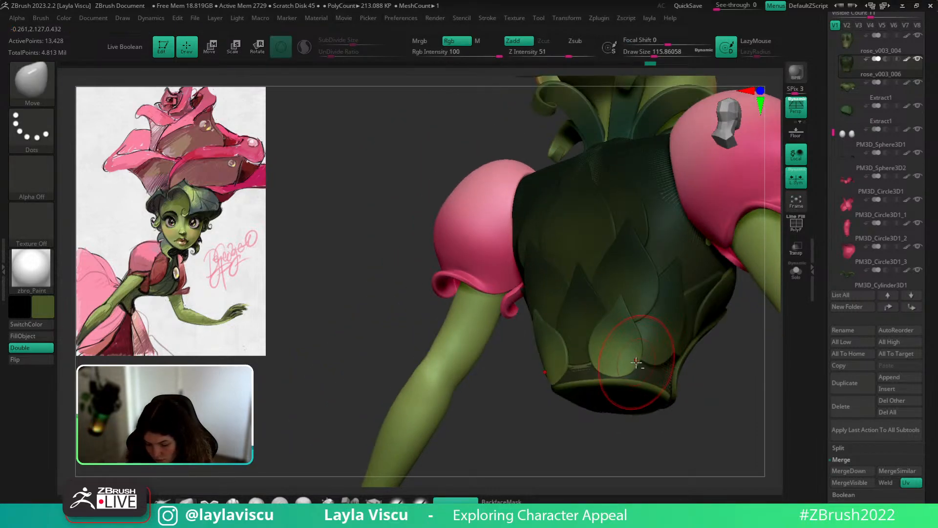
left_click_drag(703, 385, 596, 362)
key("s")
key("s")
left_click_drag(594, 356, 591, 355)
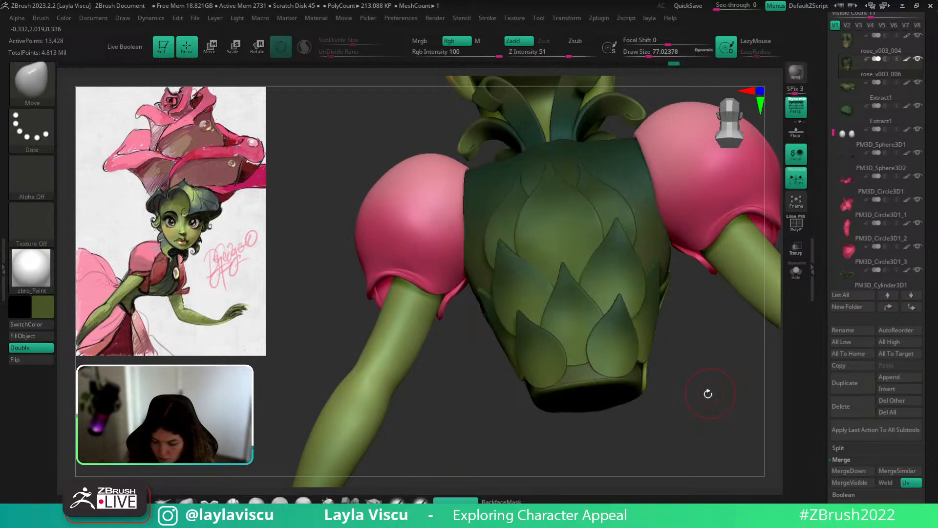
Refine the outline and position of the bottom leaf pair with the Move brush at a draw size of about 74.
left_click_drag(708, 392, 613, 389)
mouse_move(566, 271)
left_mouse_down()
mouse_move(568, 375)
mouse_move(609, 367)
left_mouse_up()
key("s")
mouse_move(601, 401)
left_mouse_down()
mouse_move(647, 352)
mouse_move(591, 262)
mouse_move(742, 355)
mouse_move(676, 427)
mouse_move(662, 369)
mouse_move(656, 381)
mouse_move(615, 374)
left_mouse_up()
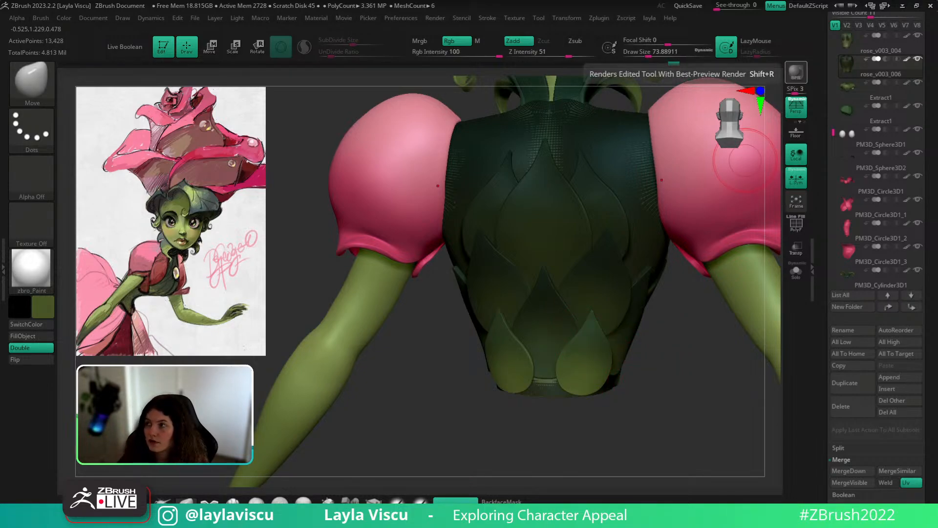
Clear the bodice's mask and reshape the small side leaves at the lower back with the Move brush, reducing its draw size to about 62.
mouse_move(653, 345)
left_mouse_down()
mouse_move(666, 354)
mouse_move(665, 336)
mouse_move(697, 339)
mouse_move(591, 336)
mouse_move(604, 335)
left_mouse_up()
left_click(667, 359, "ctrl")
key("s")
key("ctrl+z")
key("s")
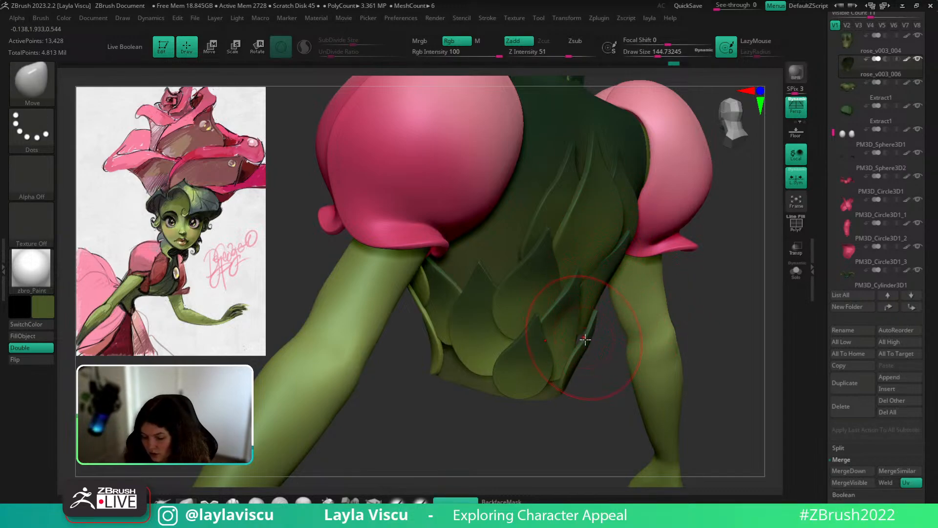
right_click_drag(594, 314, 586, 329, "ctrl")
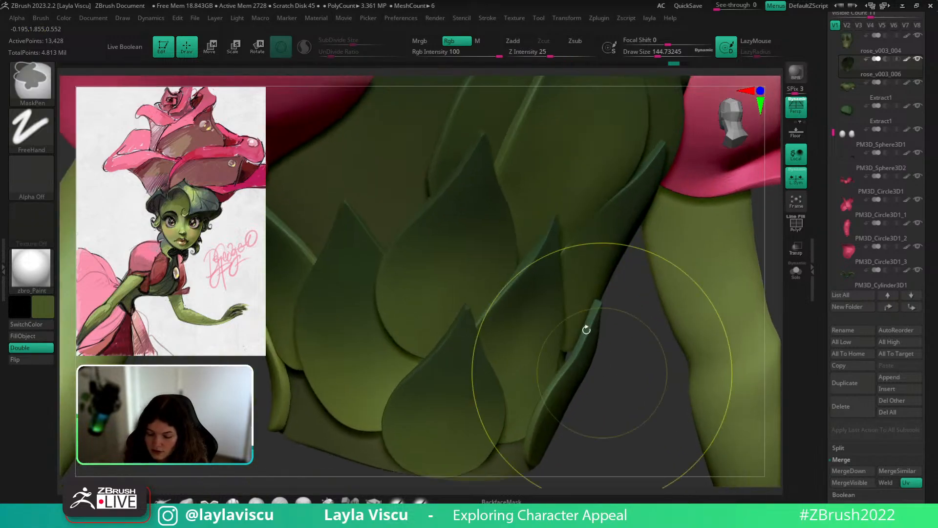
key("s")
mouse_move(589, 344)
left_mouse_down()
mouse_move(578, 344)
mouse_move(576, 357)
left_mouse_up()
mouse_move(604, 360)
right_mouse_down()
mouse_move(532, 360)
mouse_move(565, 384)
mouse_move(541, 406)
mouse_move(620, 390)
right_mouse_up()
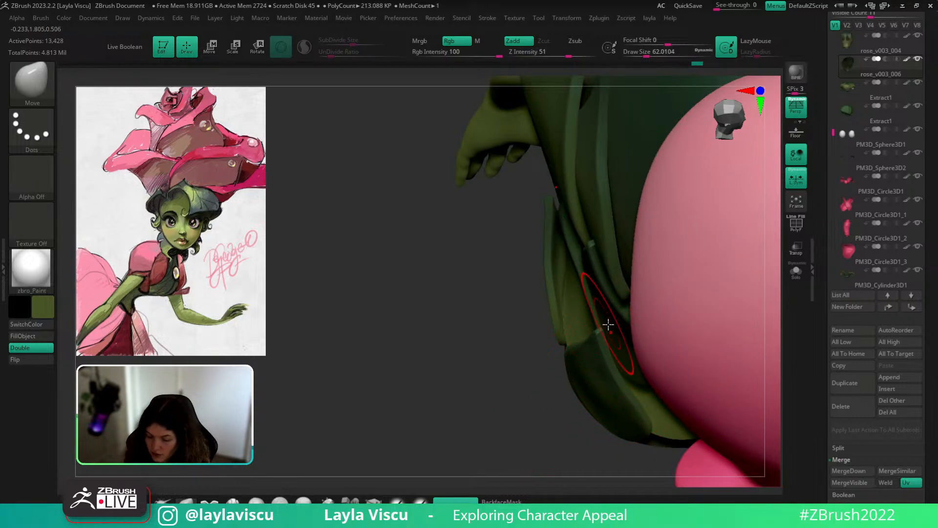
mouse_move(608, 325)
right_mouse_down()
mouse_move(578, 373)
mouse_move(620, 405)
mouse_move(584, 374)
right_mouse_up()
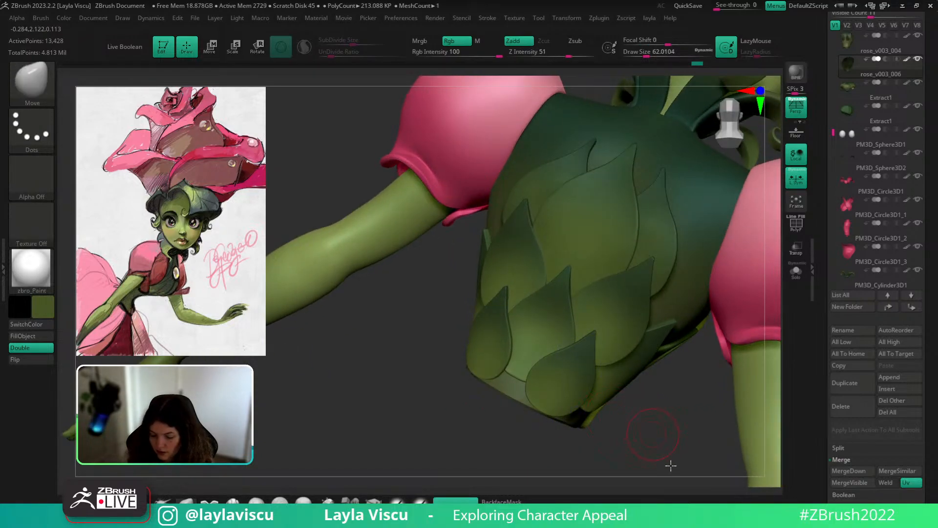
Adjust the lowest leaves on the bodice's back with the Move brush at draw size about 68.
right_click_drag(670, 465, 634, 362, "shift")
right_click_drag(576, 361, 559, 360, "ctrl")
key("s")
left_click_drag(559, 363, 554, 361)
mouse_move(643, 375)
right_mouse_down()
mouse_move(618, 376)
mouse_move(695, 442)
mouse_move(660, 376)
mouse_move(626, 377)
mouse_move(588, 357)
right_mouse_up()
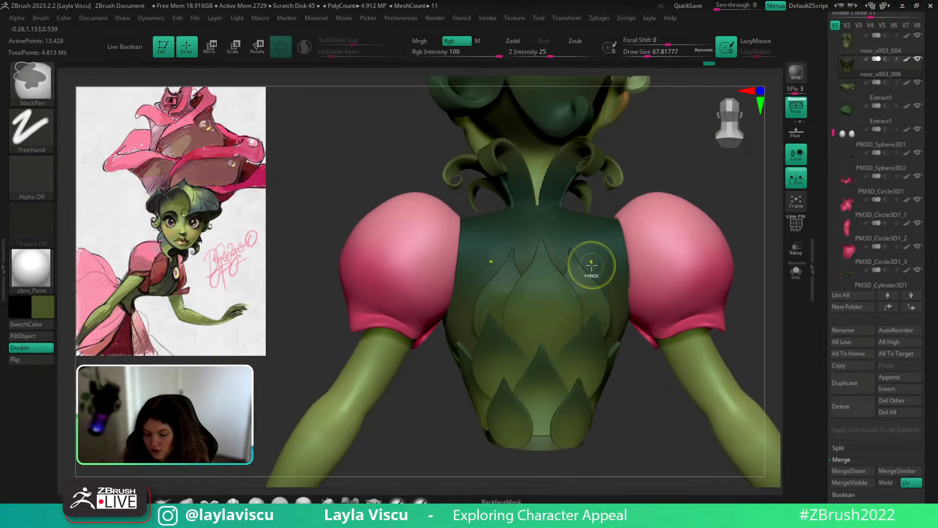
Undo to the masked state of the two lowest back leaves, check the mask by inverting it, and clear it.
key("ctrl+z")
left_click(641, 422, "ctrl")
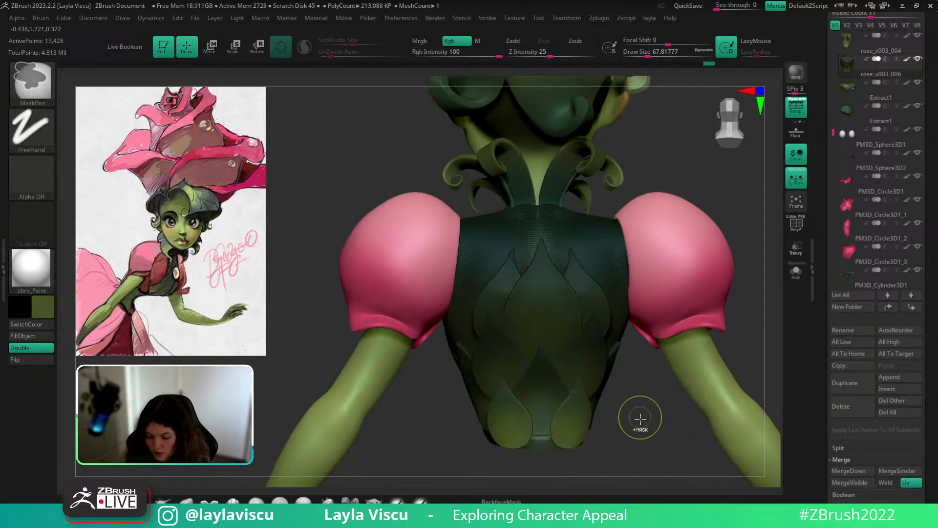
left_click(641, 417, "ctrl")
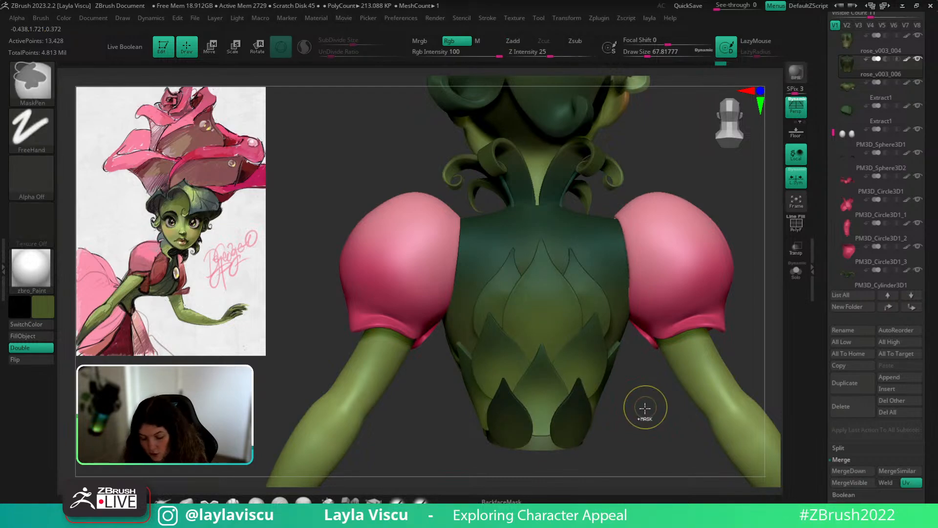
left_click(643, 413, "ctrl")
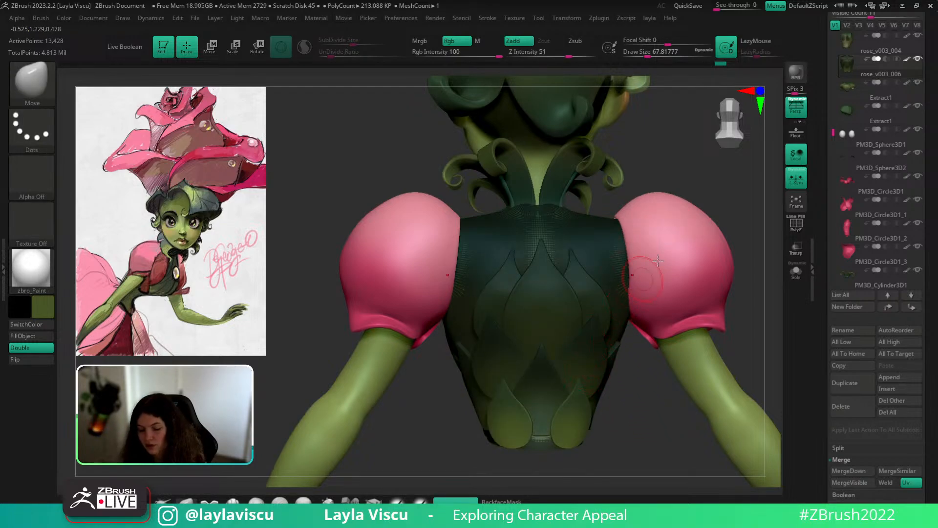
left_click_drag(635, 381, 523, 356, "ctrl")
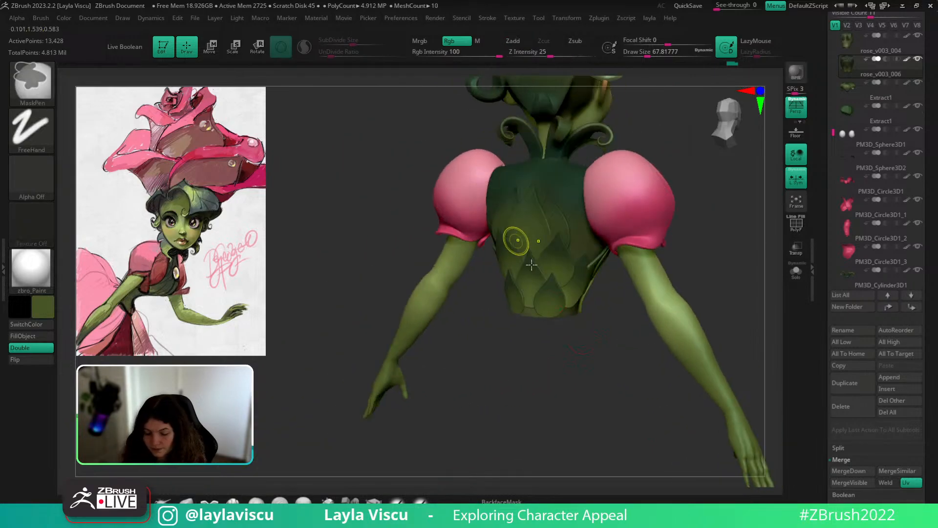
Examine the leaf arrangement and overall proportions of the bodice from behind, both close up and with the full figure in view.
right_click_drag(518, 239, 573, 246, "ctrl")
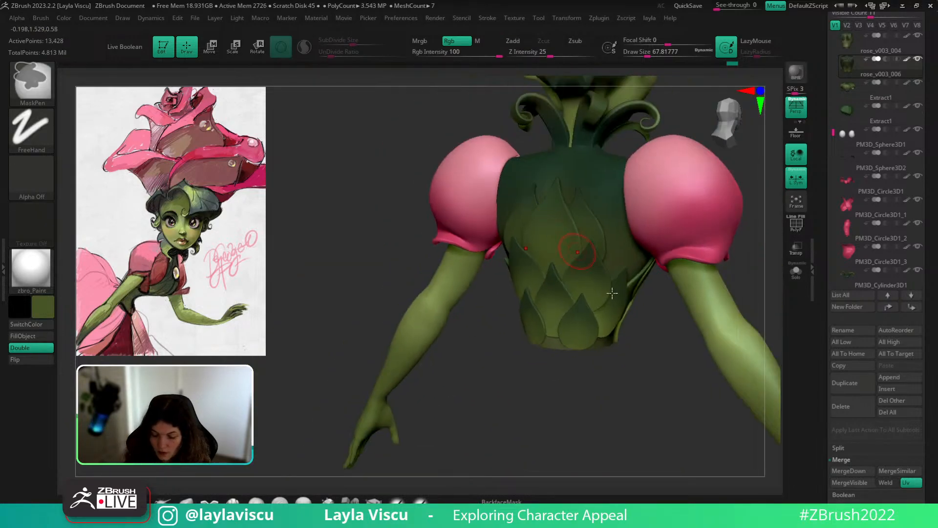
left_click_drag(636, 342, 676, 400, "shift")
right_click_drag(671, 393, 651, 351, "ctrl")
left_click_drag(716, 298, 704, 313)
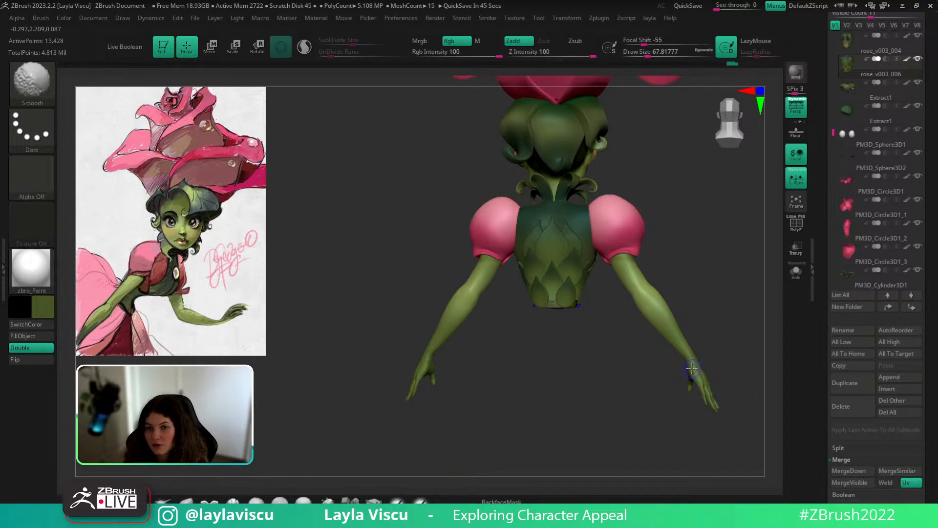
left_click_drag(732, 317, 733, 333, "shift")
left_click_drag(730, 299, 728, 340, "alt")
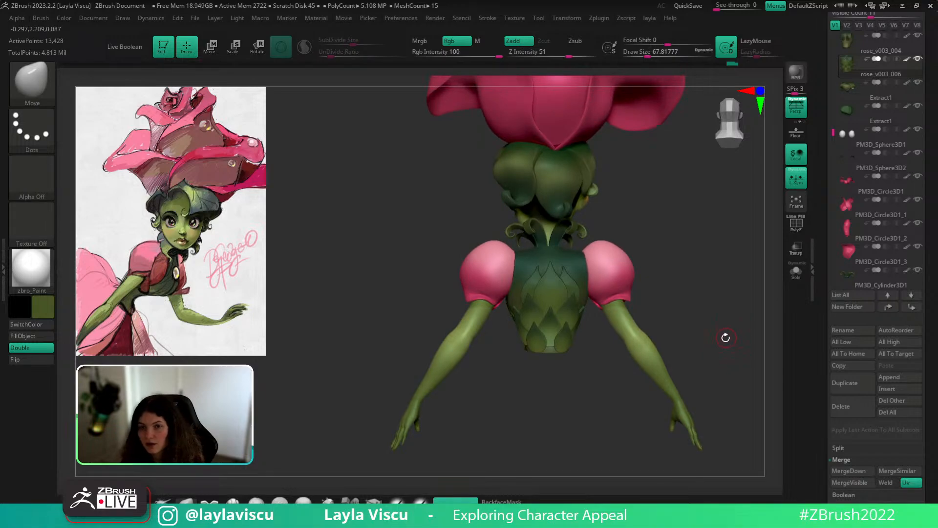
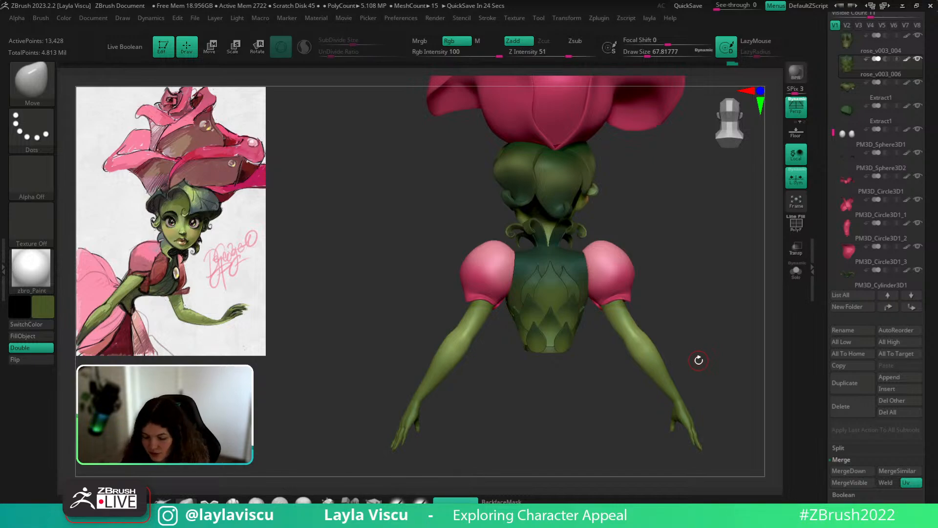
left_click_drag(699, 361, 682, 379)
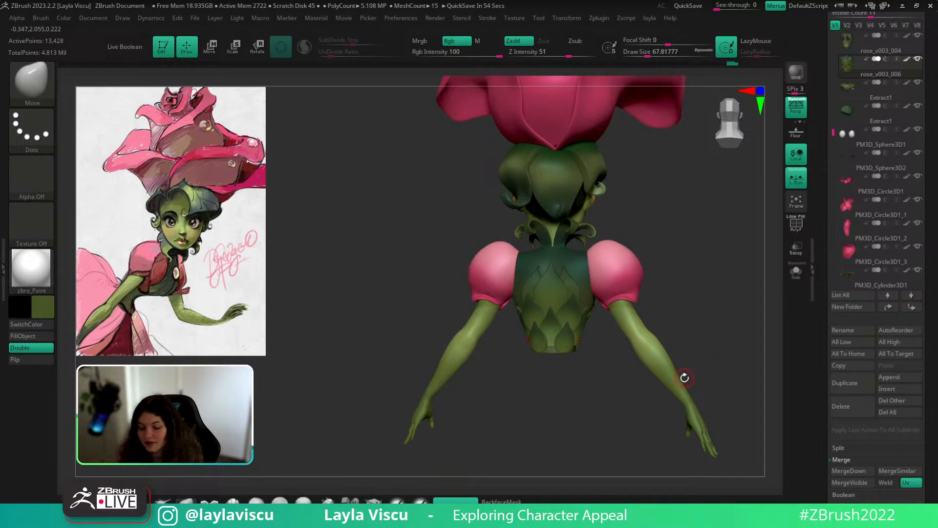
right_click_drag(684, 378, 687, 300)
Paint sampled dark and olive greens softly over the upper back leaves with the SoftP_3DCW brush at draw size about 177.
right_click_drag(553, 278, 576, 251, "ctrl")
key("c")
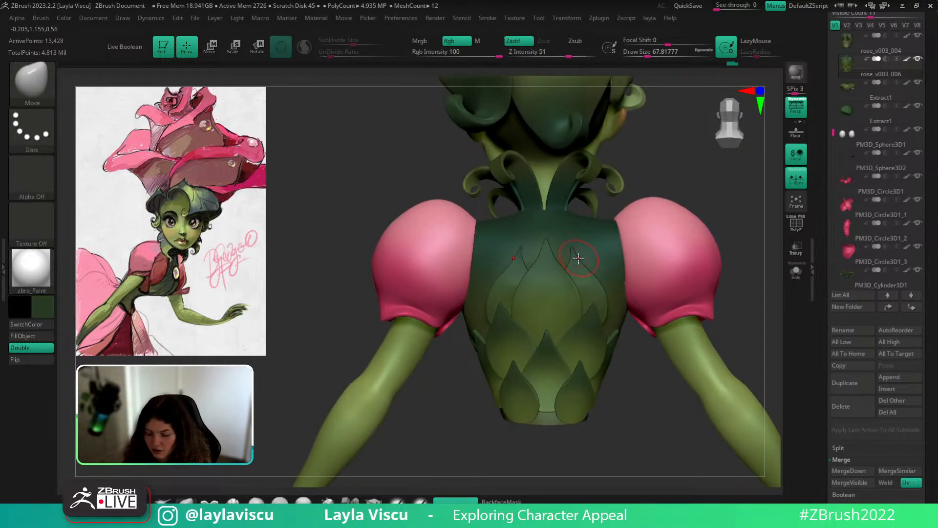
key("]")
left_click_drag(586, 264, 583, 272)
key("ctrl+z")
left_click(398, 501)
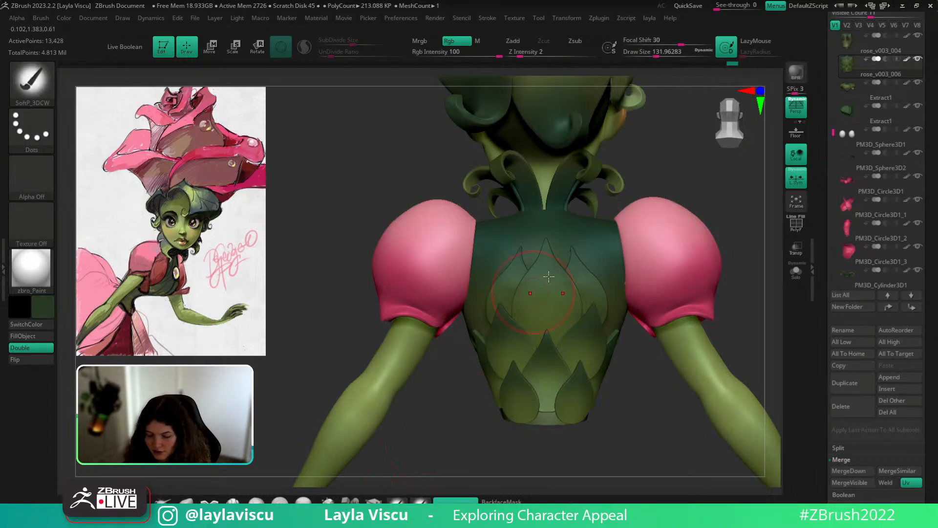
key("]")
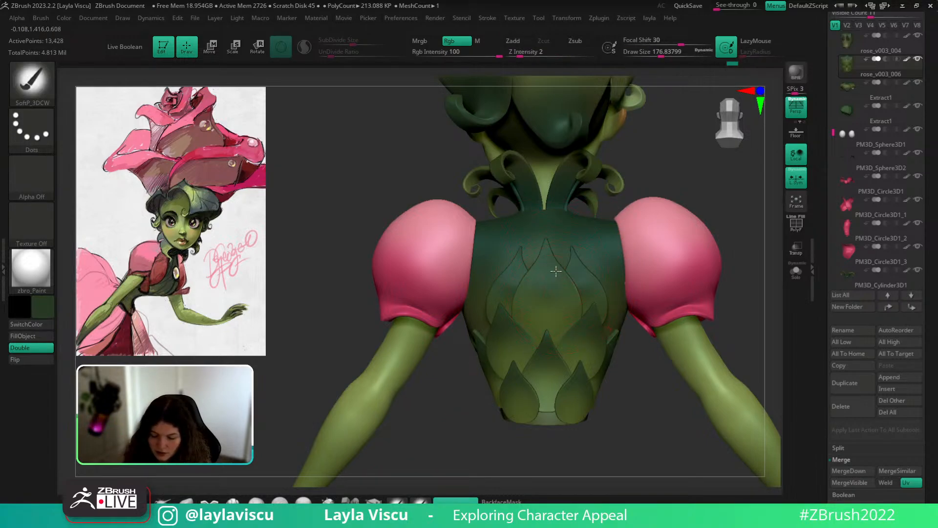
key("c")
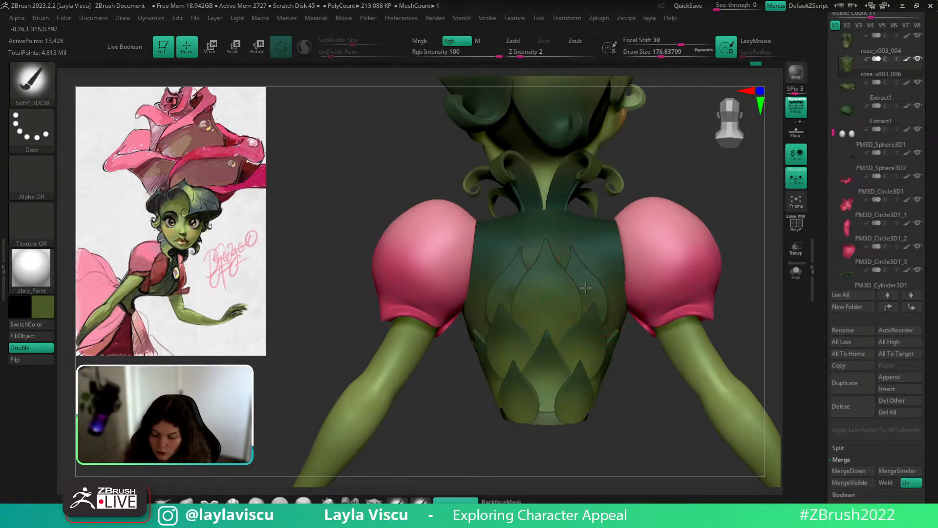
Isolate the bodice's base layer beneath the back leaves, smooth its colour at draw size about 104, and show all parts again.
mouse_move(609, 280)
right_mouse_down("ctrl")
mouse_move(710, 291)
mouse_move(616, 334)
right_mouse_up("ctrl")
key("s")
left_click_drag(564, 282, 555, 282)
left_click(547, 275, "ctrl+shift")
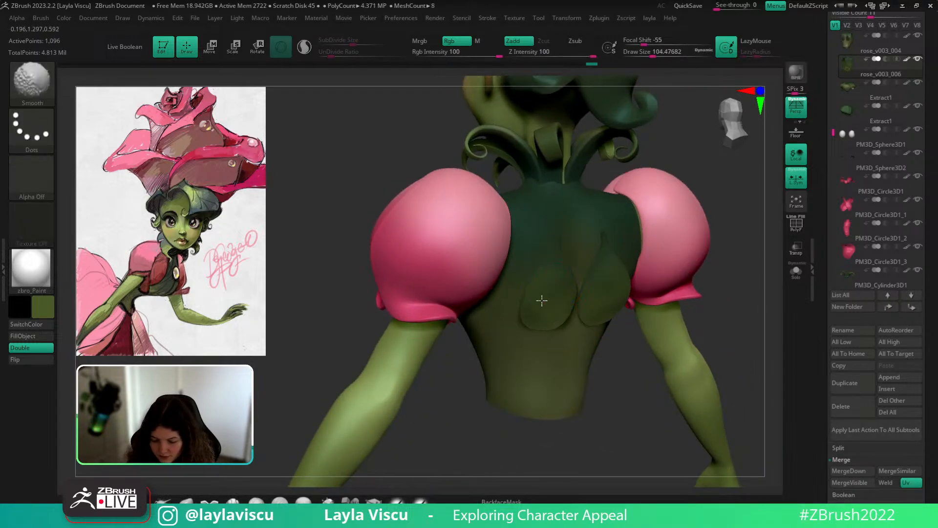
left_click(723, 279, "ctrl+shift")
left_click_drag(729, 274, 692, 431)
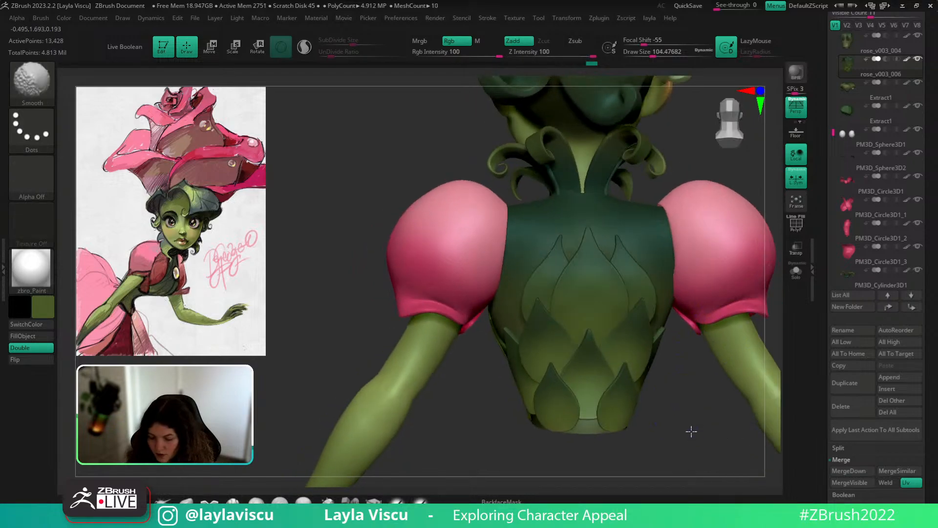
Show only the leaf bodice in Solo mode and switch to the Move brush at draw size about 177.
right_click_drag(692, 431, 630, 415, "ctrl")
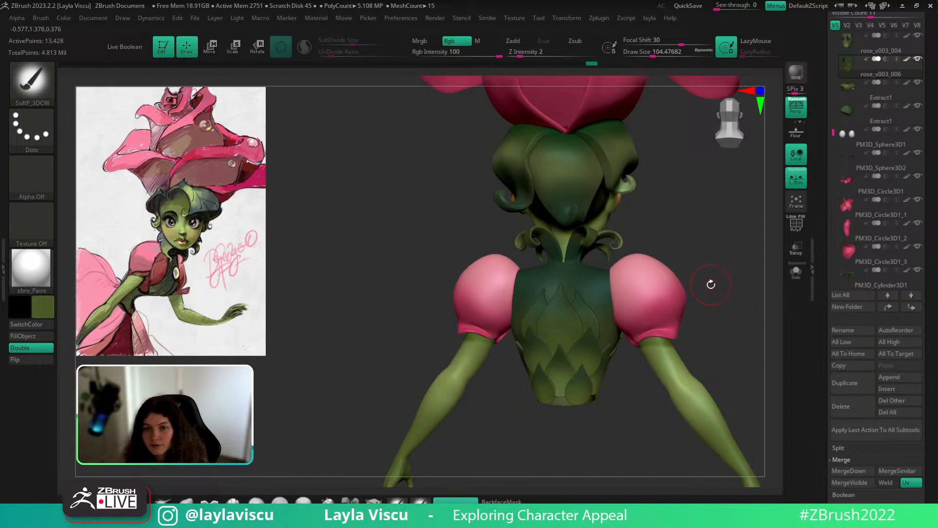
left_click_drag(712, 283, 757, 285)
left_click_drag(765, 280, 630, 339, "shift")
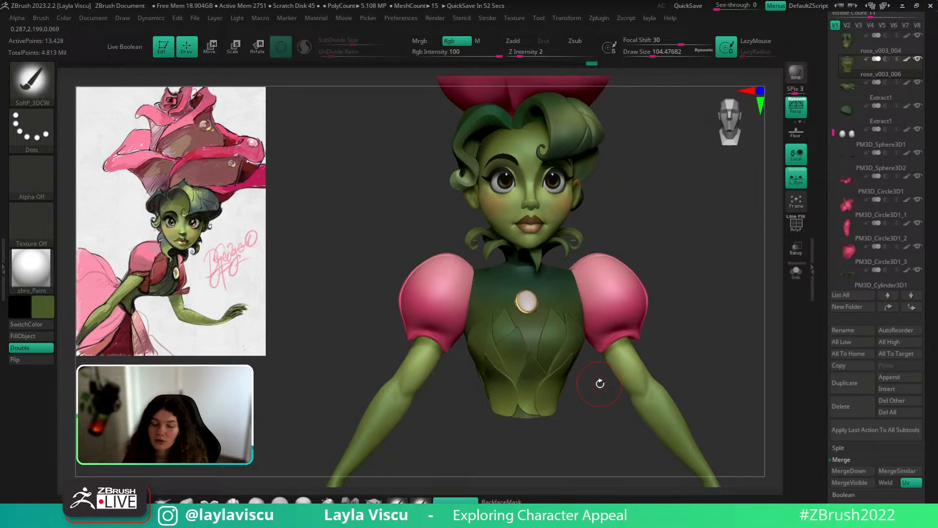
left_click_drag(724, 280, 754, 304)
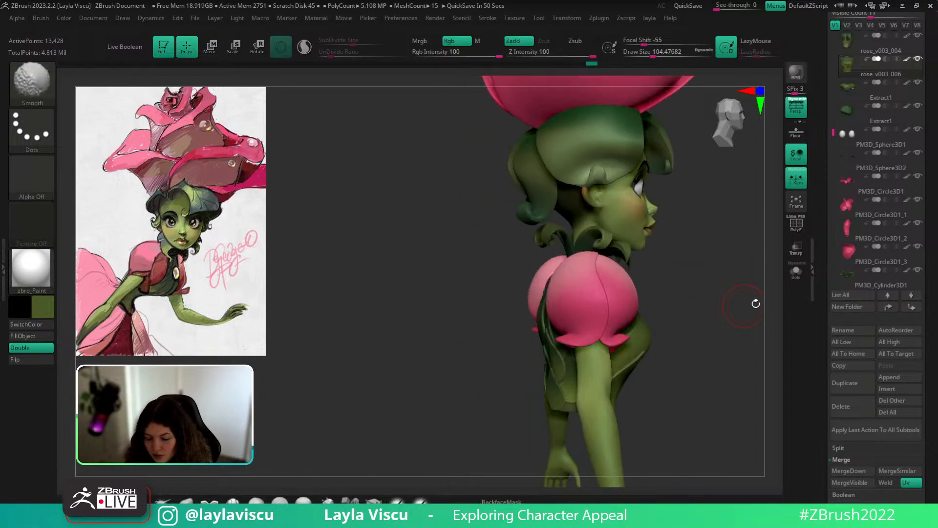
left_click(796, 272)
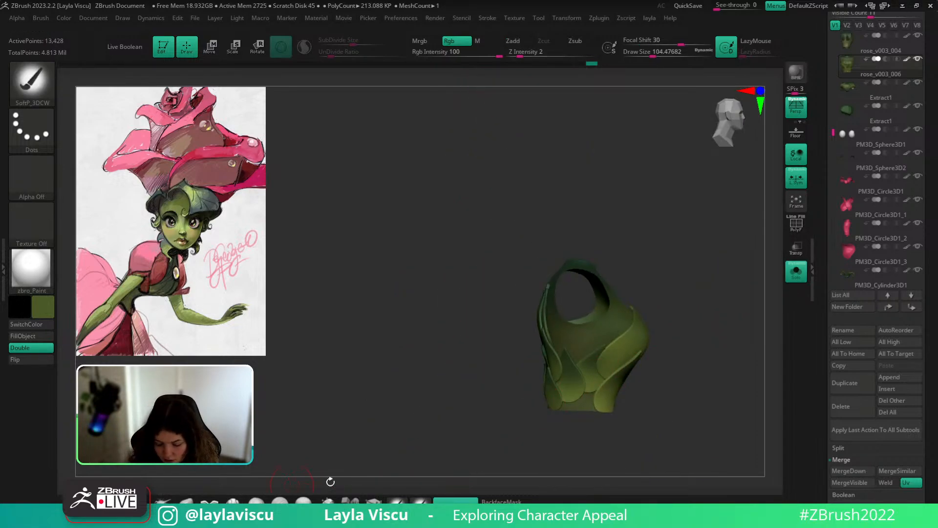
key("s")
left_click(556, 386)
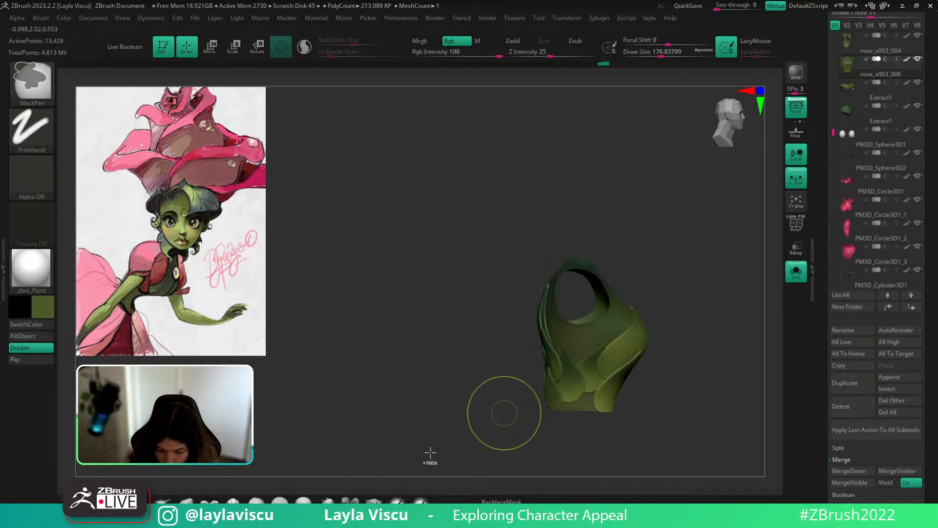
key("b")
key("m")
key("v")
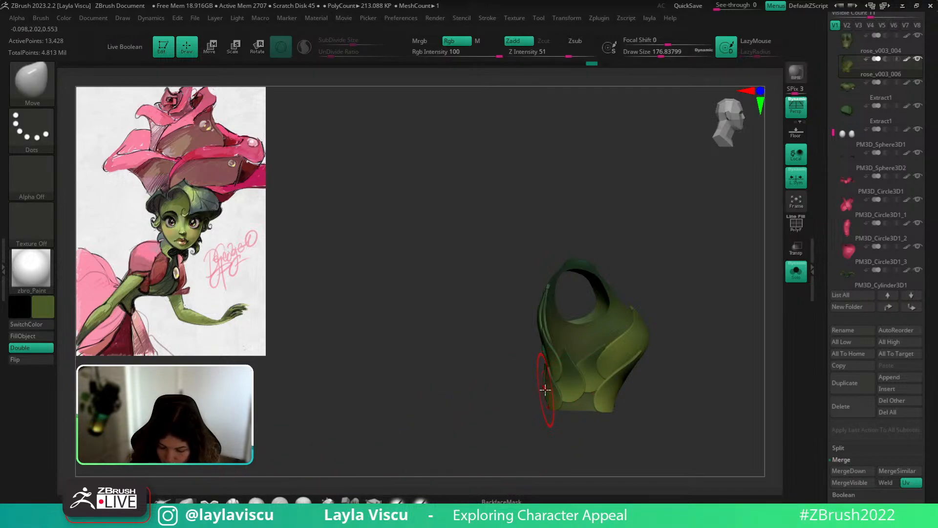
Refine the profile of the bodice's lower back and its leaves with the Move brush, reducing the draw size to about 136.
left_click_drag(544, 390, 603, 383)
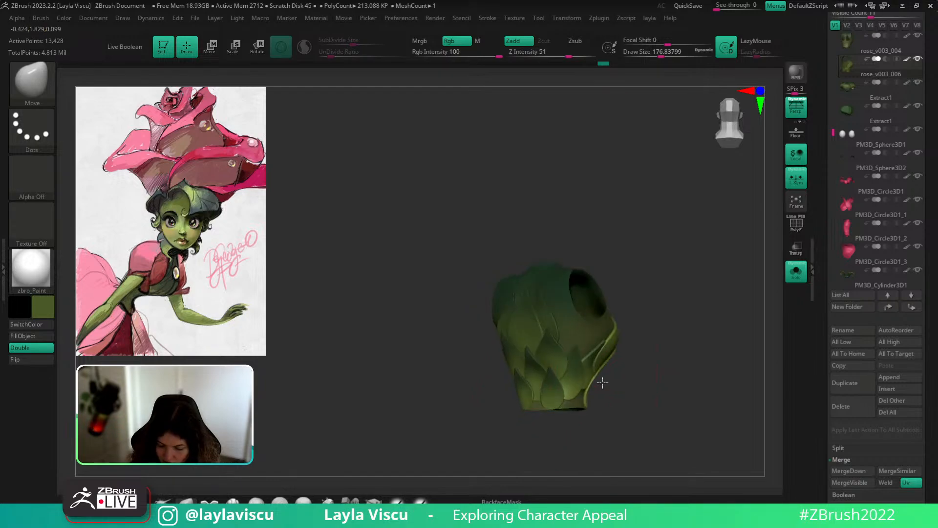
left_click_drag(604, 339, 400, 400)
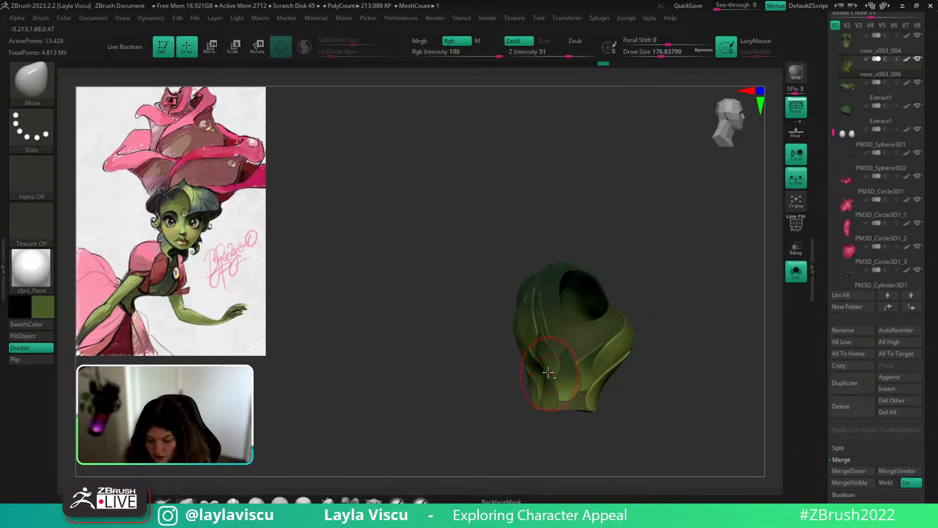
left_click_drag(638, 332, 669, 322)
key("s")
left_click(533, 360)
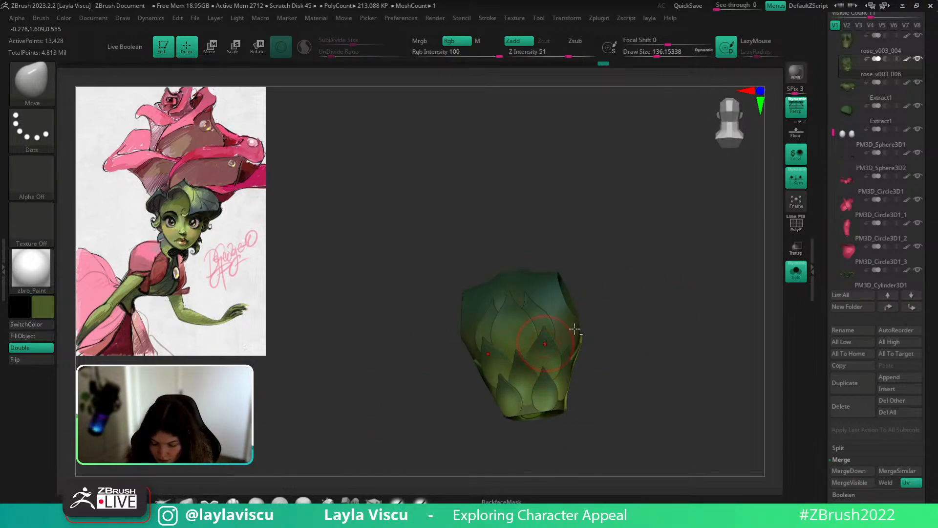
left_click_drag(575, 329, 545, 390)
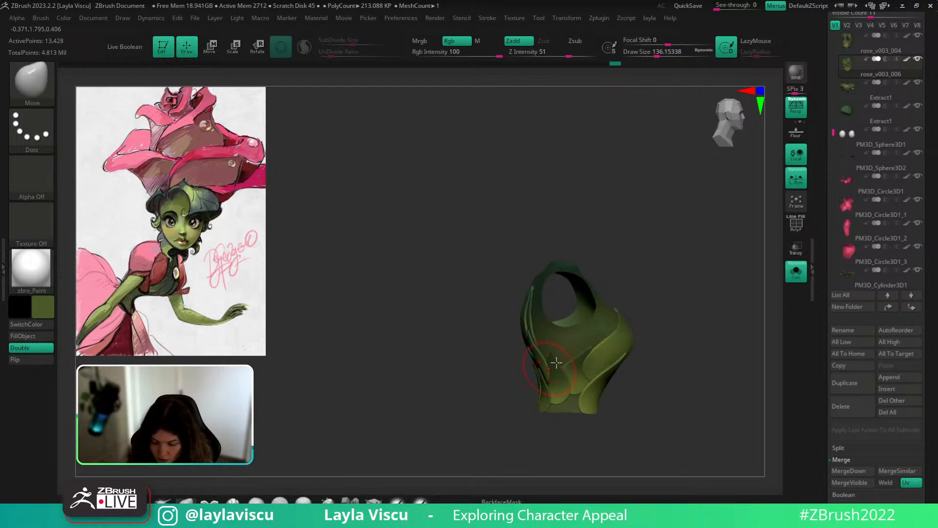
left_click_drag(756, 302, 607, 273)
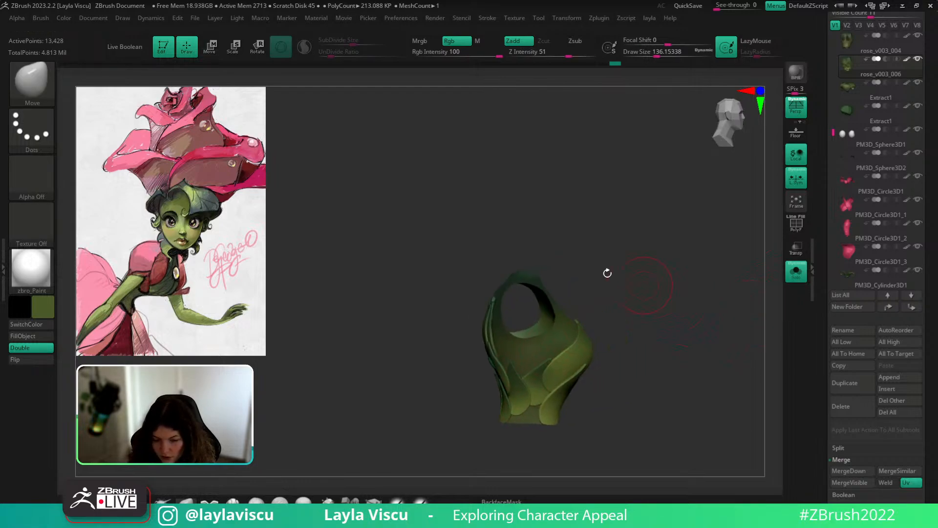
Set the silhouette thumbnail size to 512 and hide the reference image.
left_click(414, 19)
scroll(436, 244, "down", 3)
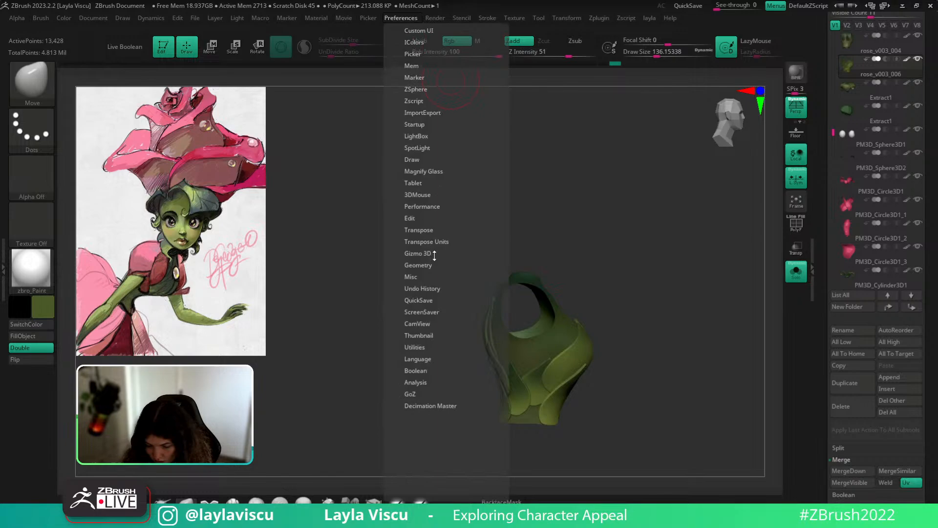
left_click(426, 323)
left_click(427, 323)
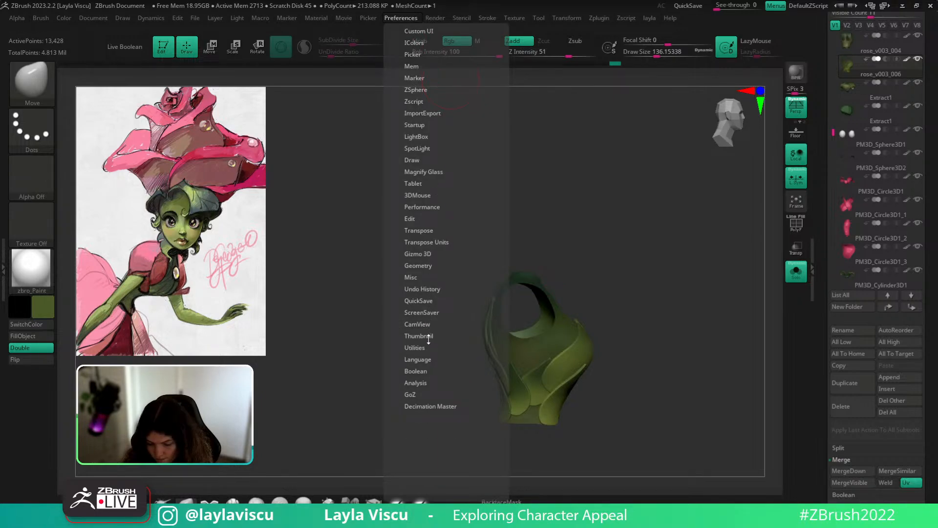
left_click(429, 338)
left_click(430, 348)
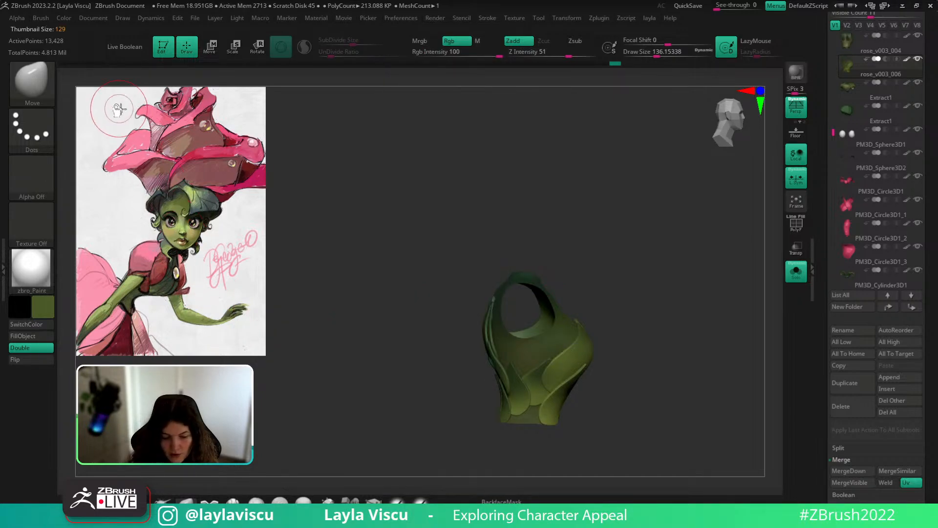
left_click_drag(120, 109, 415, 225)
key("z")
key("shift+z")
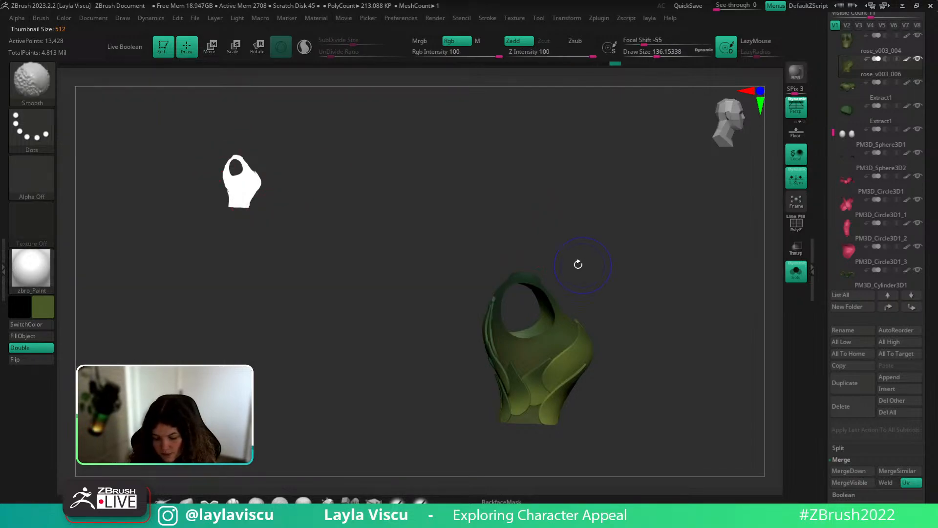
Toggle topological masking, try pulling a back leaf outward with the Move brush at draw size about 71, and undo the pull.
left_click(461, 501)
key("s")
left_click_drag(480, 369, 474, 369)
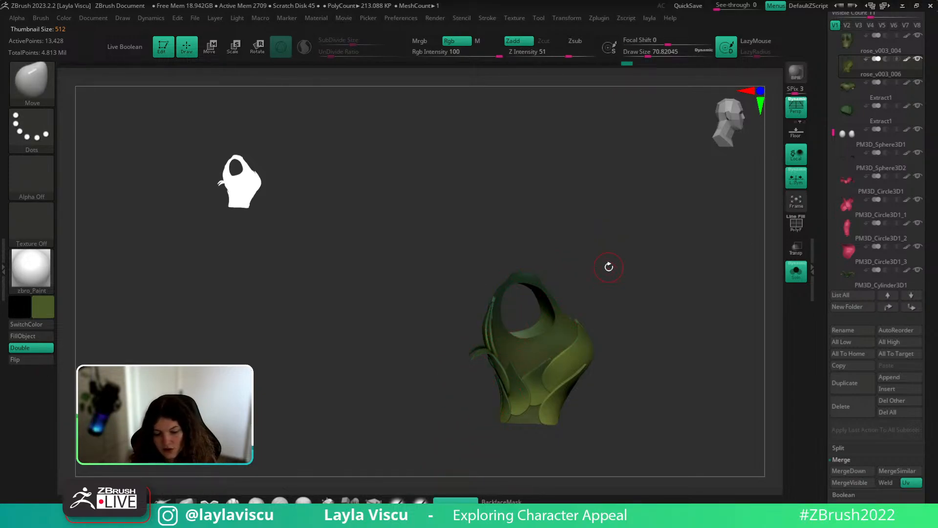
key("ctrl+z")
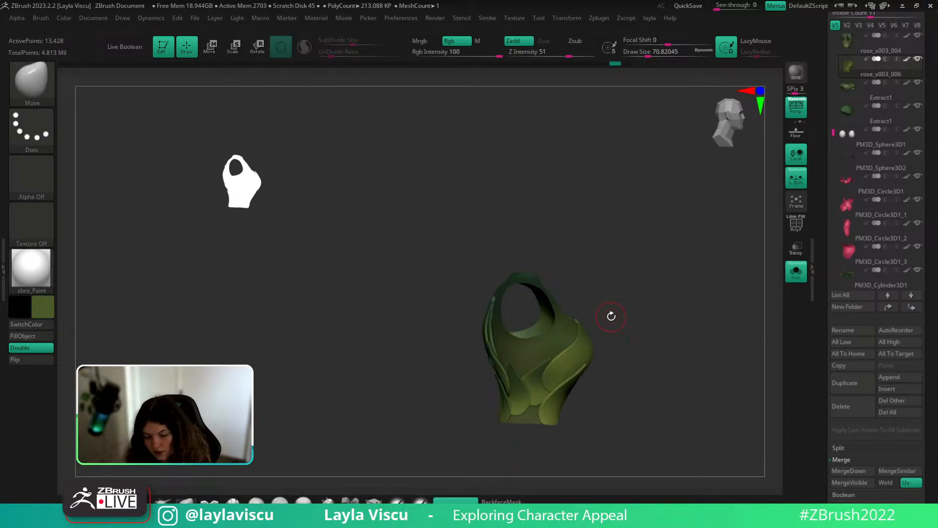
Turn off the silhouette thumbnail and show the reference image again.
left_click_drag(270, 203, 115, 82)
left_click(403, 20)
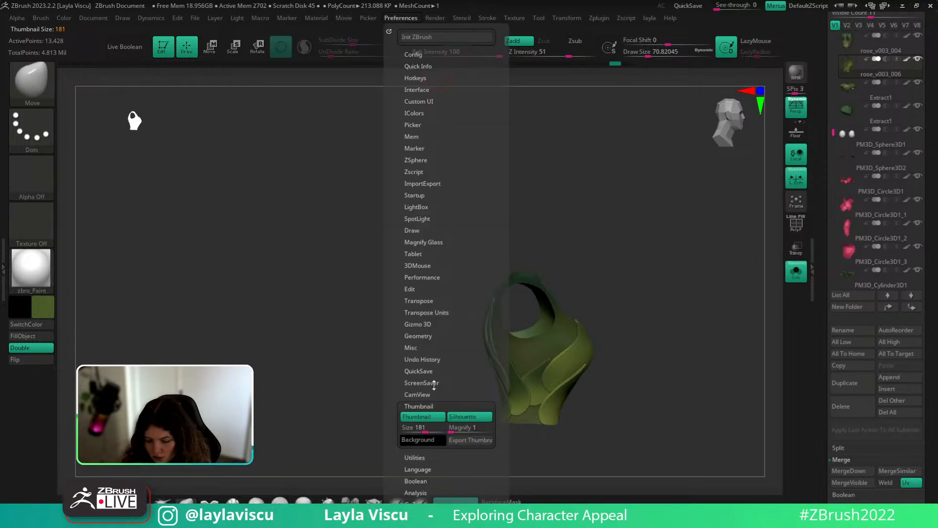
left_click(428, 417)
key("shift+z")
key("z")
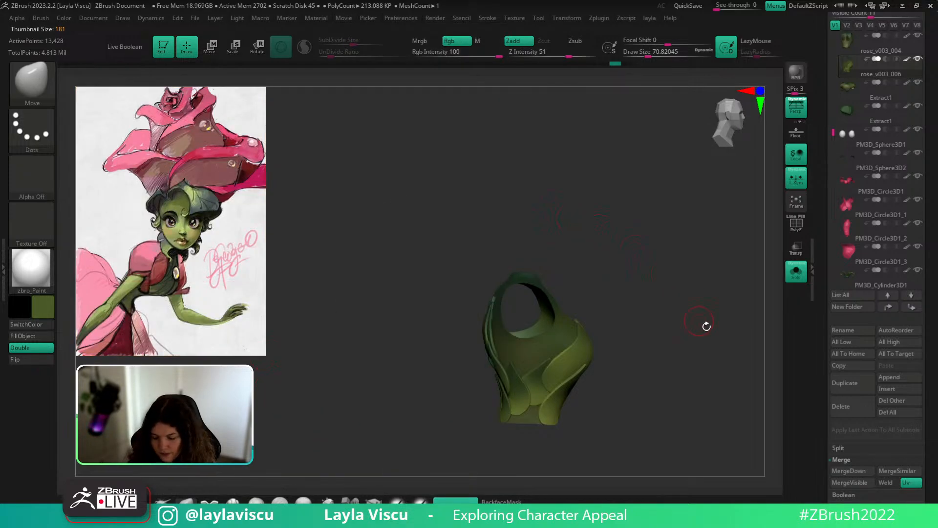
Toggle topological masking and adjust the leaves along the bodice's upper back with the Move brush, using draw sizes of about 172 and 112.
key("s")
left_click(500, 326)
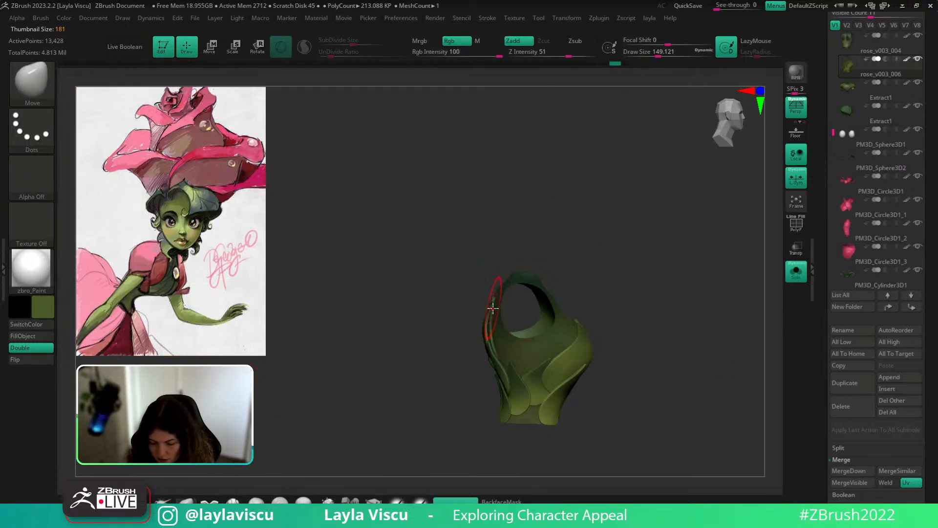
left_click(444, 498)
key("bracketright")
mouse_move(486, 325)
left_mouse_down()
mouse_move(605, 266)
mouse_move(635, 263)
left_mouse_up()
left_click_drag(579, 302, 676, 282)
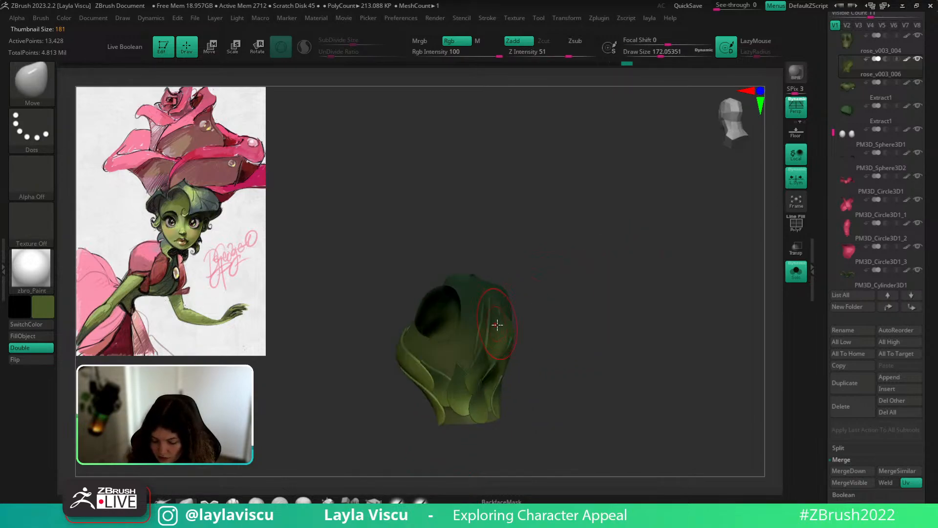
left_click_drag(592, 281, 684, 276)
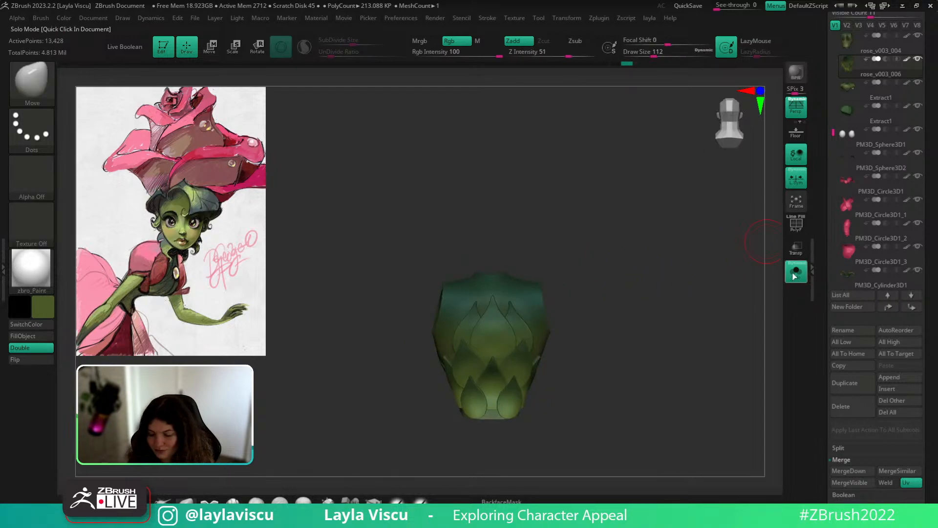
Show all parts, select the body and push its lower back inward beneath the leaves with the Move brush at draw size about 187.
left_click(796, 272)
mouse_move(687, 344)
left_mouse_down()
mouse_move(708, 318)
mouse_move(678, 333)
left_mouse_up()
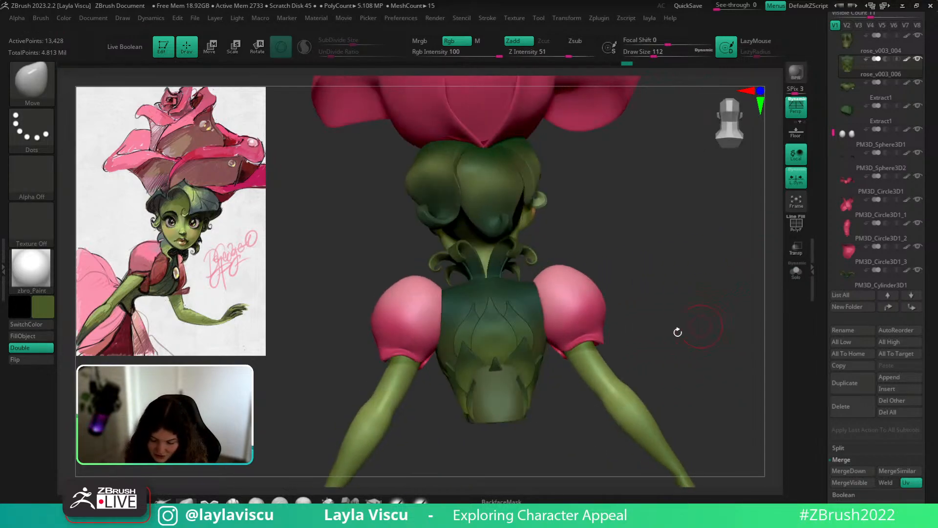
left_click(503, 403, "alt")
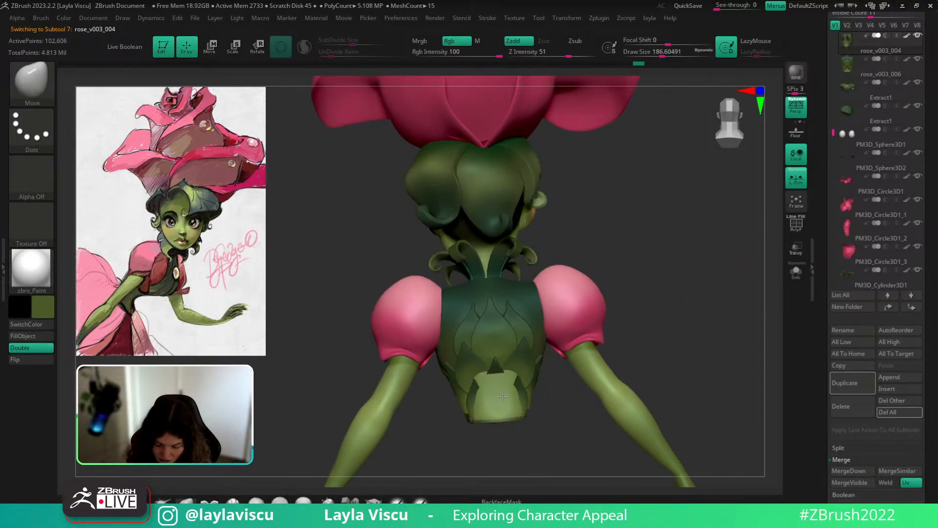
mouse_move(651, 318)
left_mouse_down()
mouse_move(676, 310)
mouse_move(661, 315)
left_mouse_up()
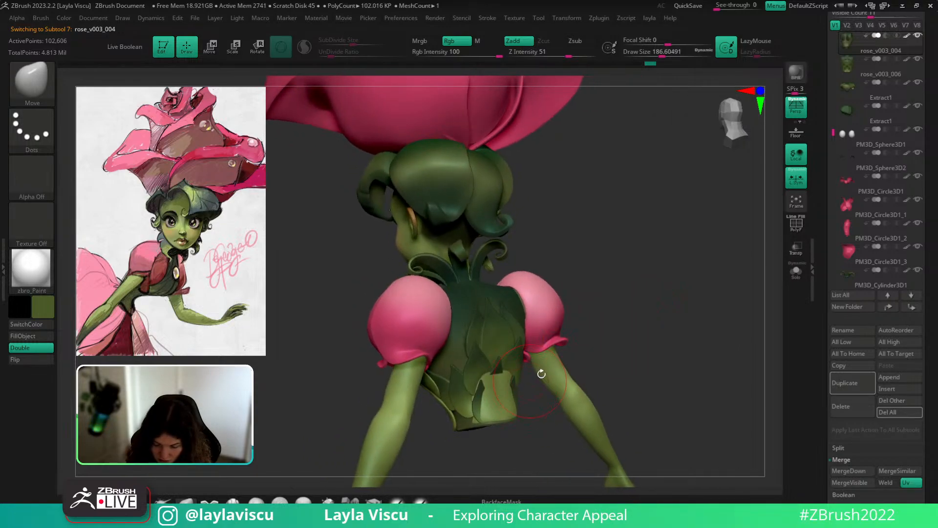
left_click(715, 270, "ctrl+shift")
left_click_drag(504, 392, 500, 397, "alt")
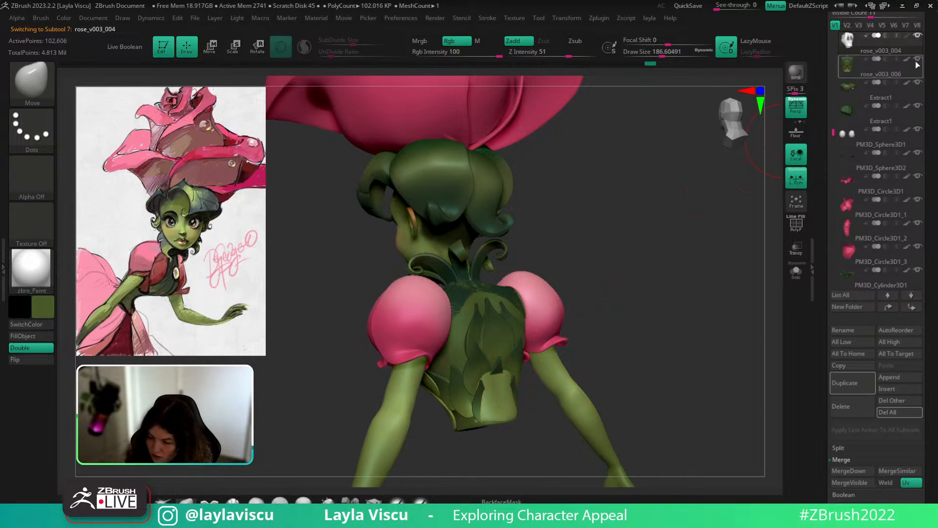
left_click(507, 400, "alt")
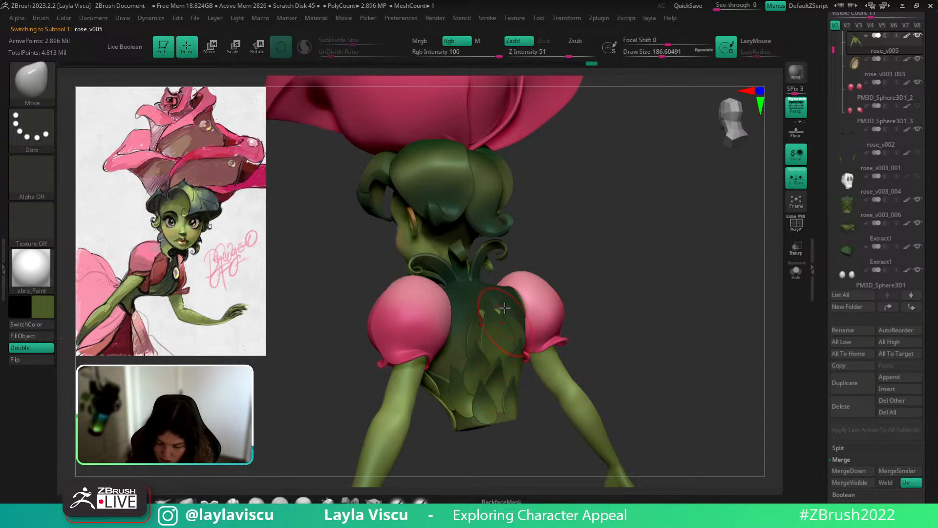
Make the leaf bodice rose_v003_006 the active subtool in the back view.
left_click_drag(608, 320, 611, 293)
left_click(505, 348, "alt")
right_click_drag(505, 348, 492, 318, "ctrl")
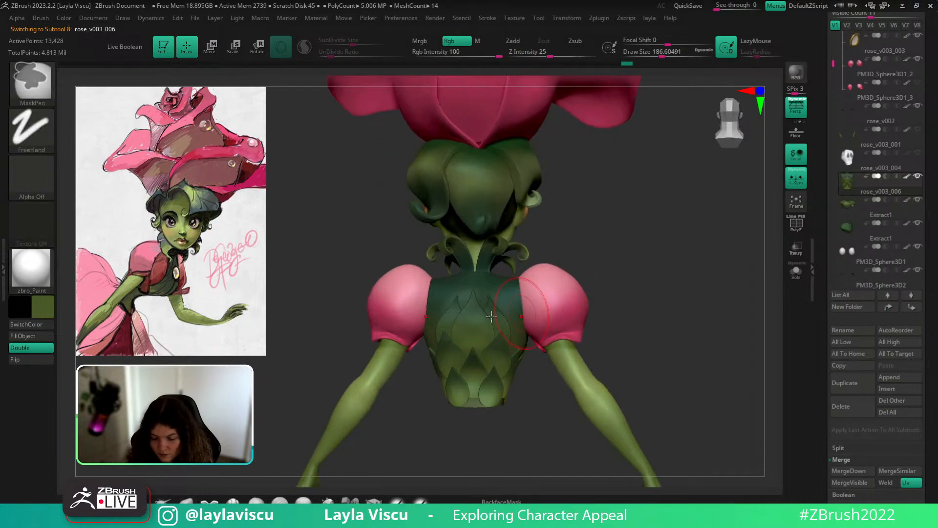
Try filling the whole leaf bodice with a dark green sampled from it, and undo the fill.
key("c")
left_click(37, 339)
right_click_drag(616, 350, 641, 322, "ctrl")
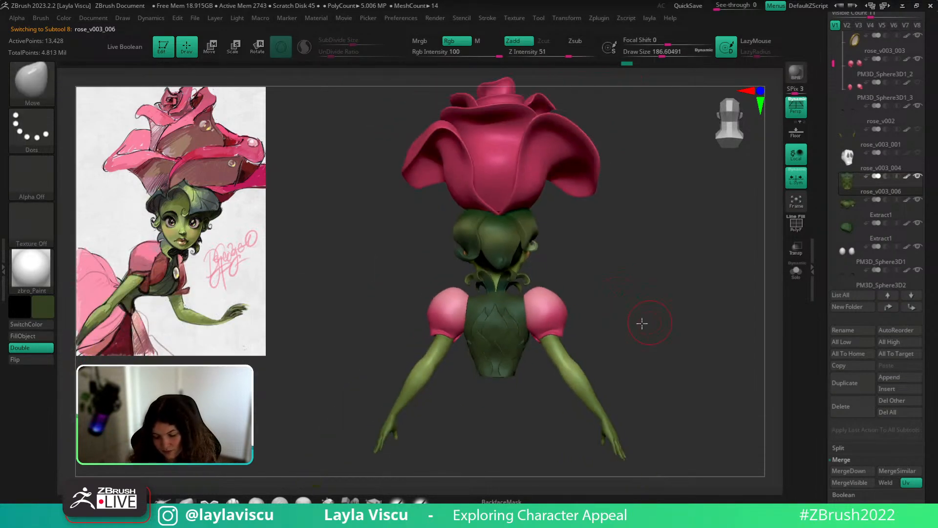
mouse_move(642, 323)
left_mouse_down()
mouse_move(671, 326)
mouse_move(616, 335)
mouse_move(635, 328)
left_mouse_up()
right_click_drag(636, 329, 555, 435, "ctrl")
key("ctrl+z")
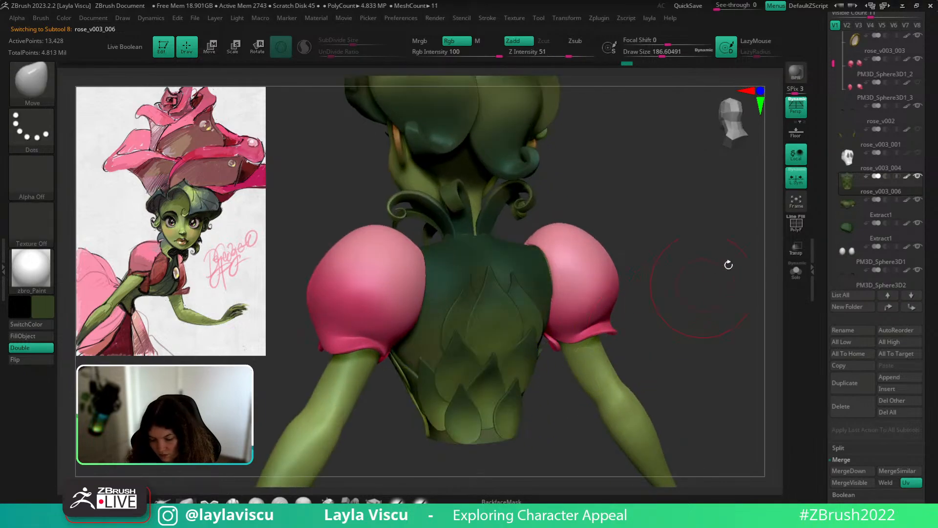
Turn off the leaf bodice's painted colours and display it in white with BasicMaterial.
left_click(907, 177)
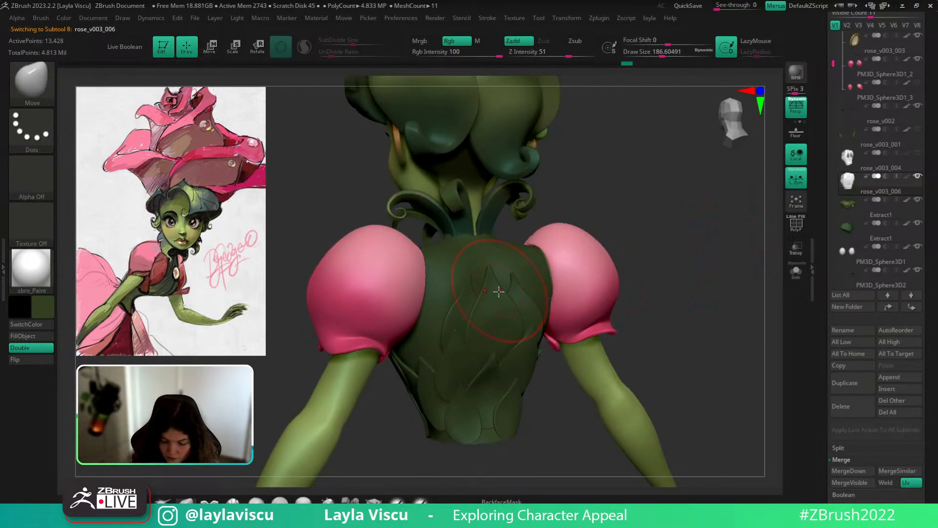
left_click(31, 271)
left_click(138, 304)
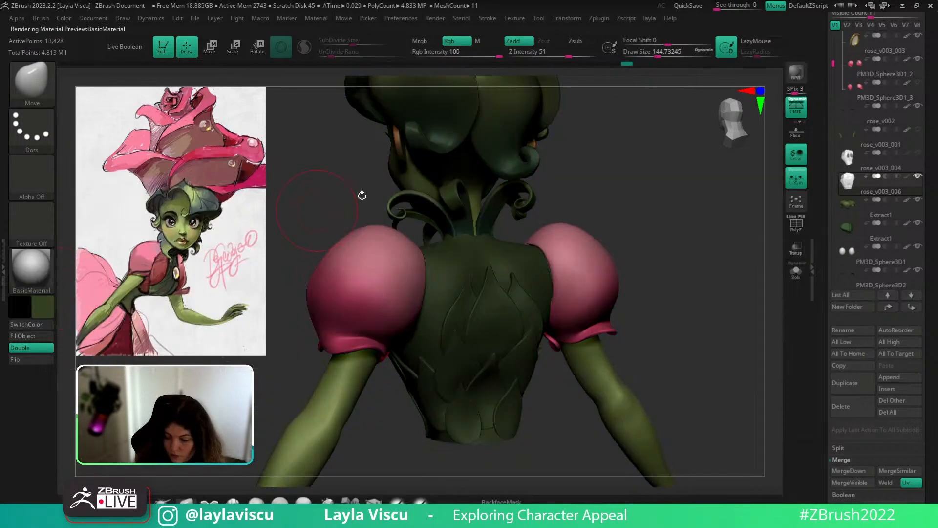
mouse_move(909, 184)
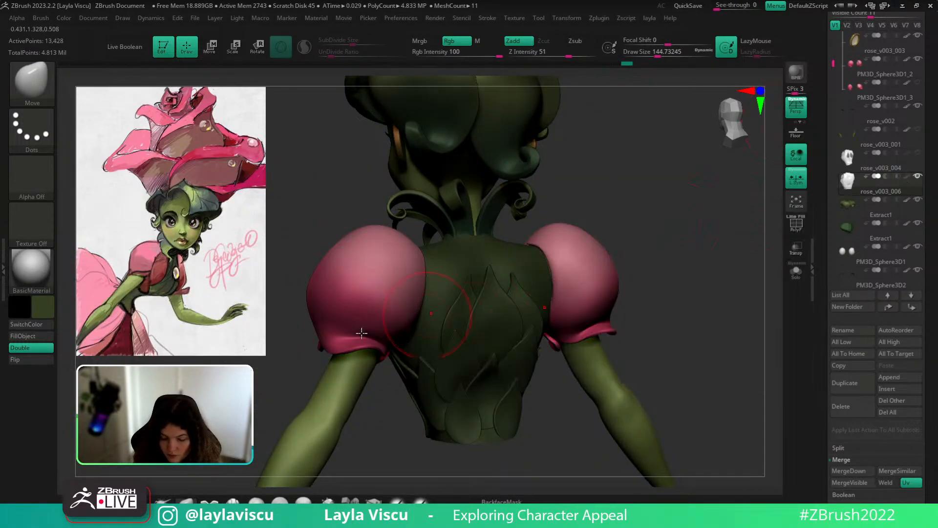
left_click(42, 299)
left_click_drag(33, 222, 29, 219)
left_click_drag(673, 220, 606, 257)
Isolate the large centre back leaf to inspect its form, and show the whole bodice again.
key("[")
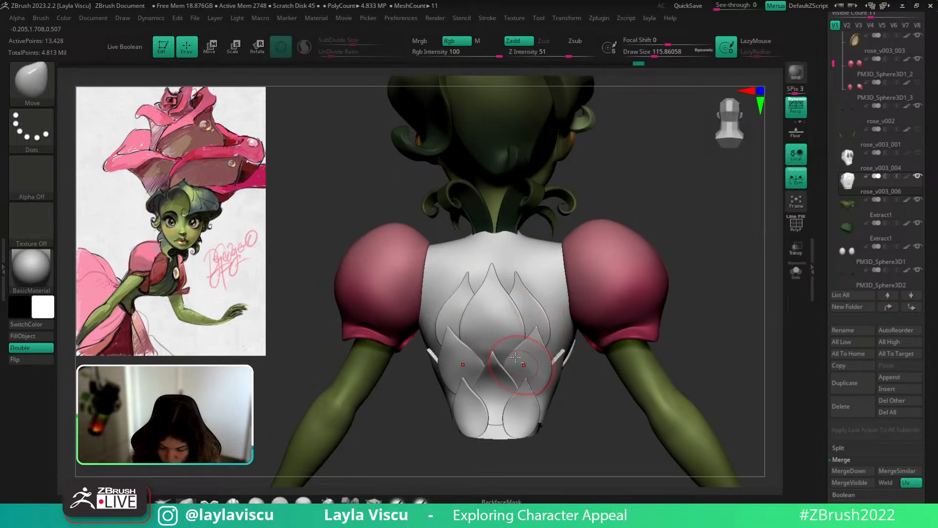
left_click(531, 327, "ctrl+shift")
key("ctrl+z")
left_click(490, 323, "ctrl+shift")
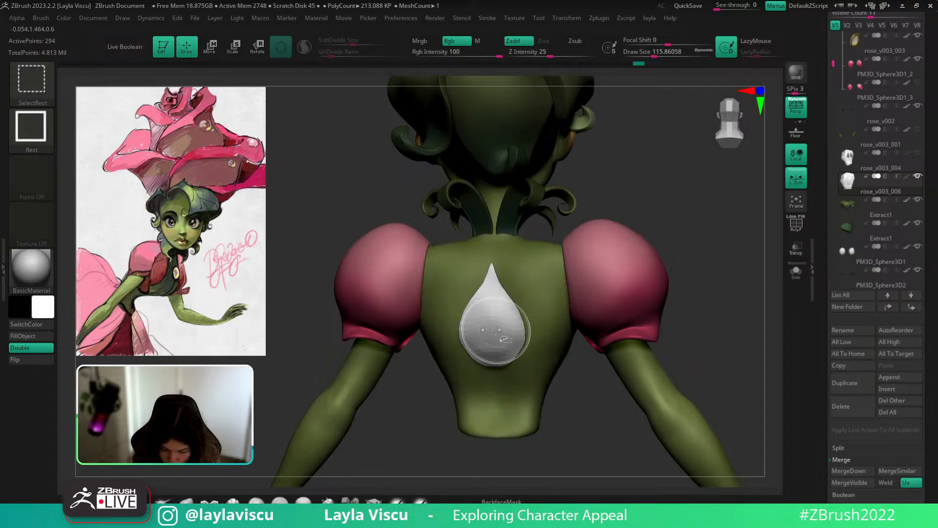
left_click(674, 264, "ctrl+shift")
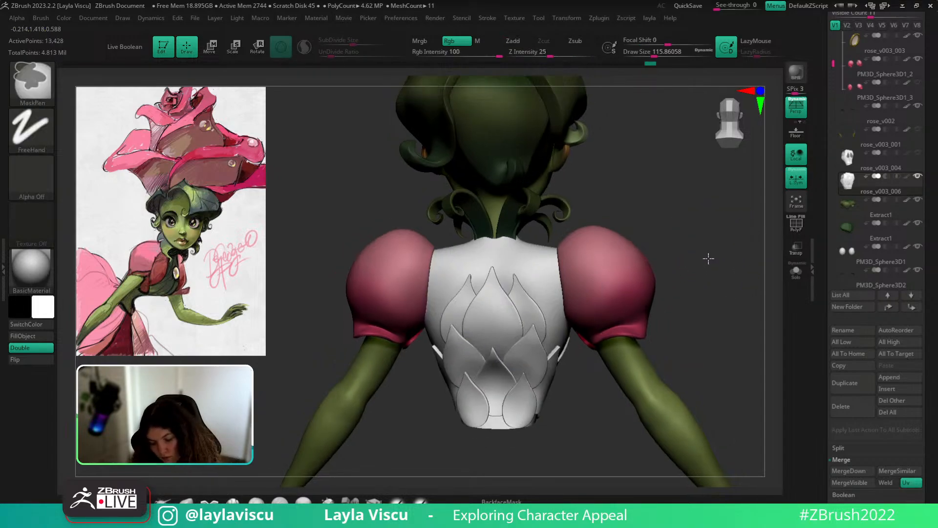
mouse_move(708, 259)
left_mouse_down()
mouse_move(666, 272)
mouse_move(736, 277)
left_mouse_up()
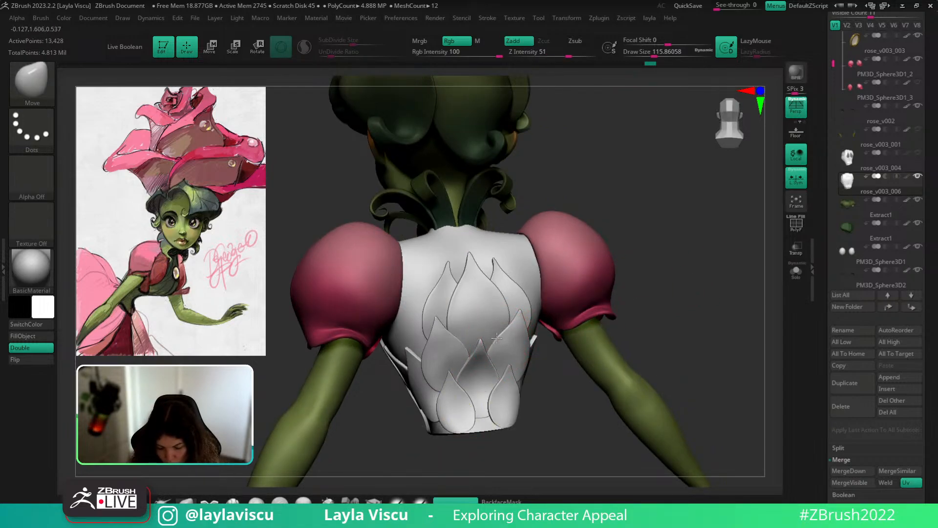
mouse_move(622, 295)
right_mouse_down("ctrl")
mouse_move(613, 233)
mouse_move(640, 370)
right_mouse_up("ctrl")
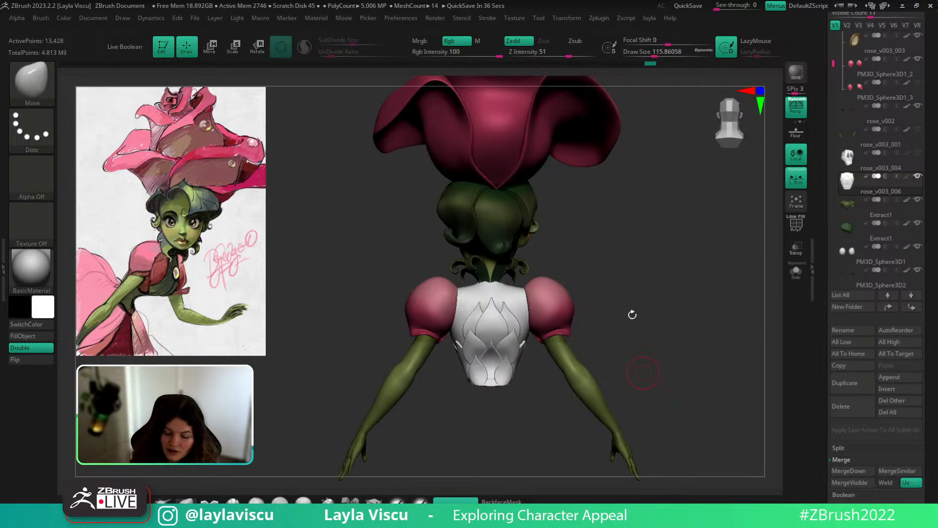
Isolate the middle pair of back leaves in Solo mode, smooth their surfaces, and show the whole bodice again.
right_click_drag(632, 314, 554, 444)
left_click(513, 359, "ctrl+shift")
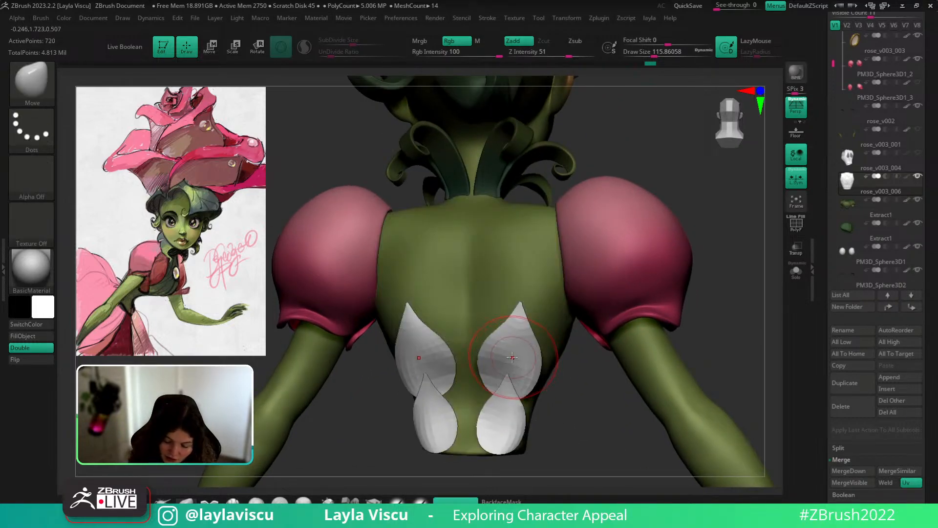
key("shift+f")
key("shift+f")
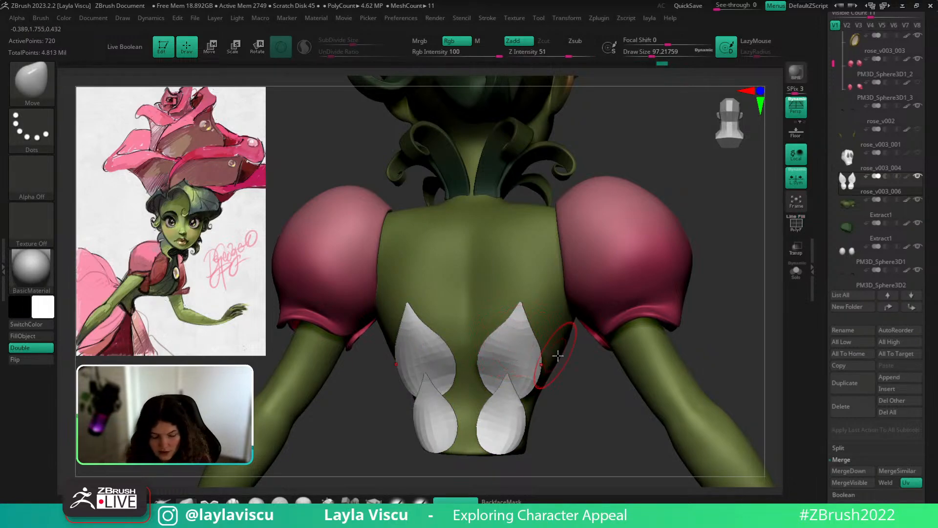
left_click(796, 271)
left_click(495, 353, "ctrl+shift")
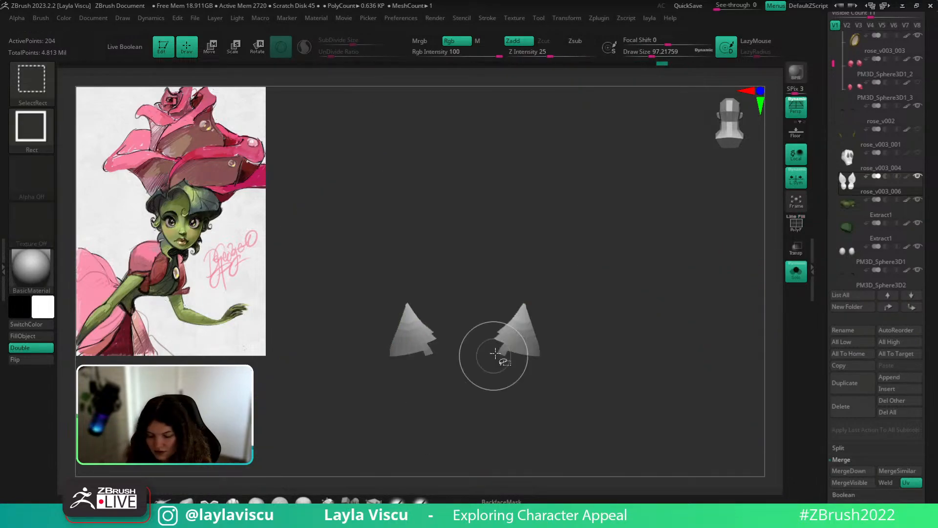
left_click(586, 303, "ctrl+shift")
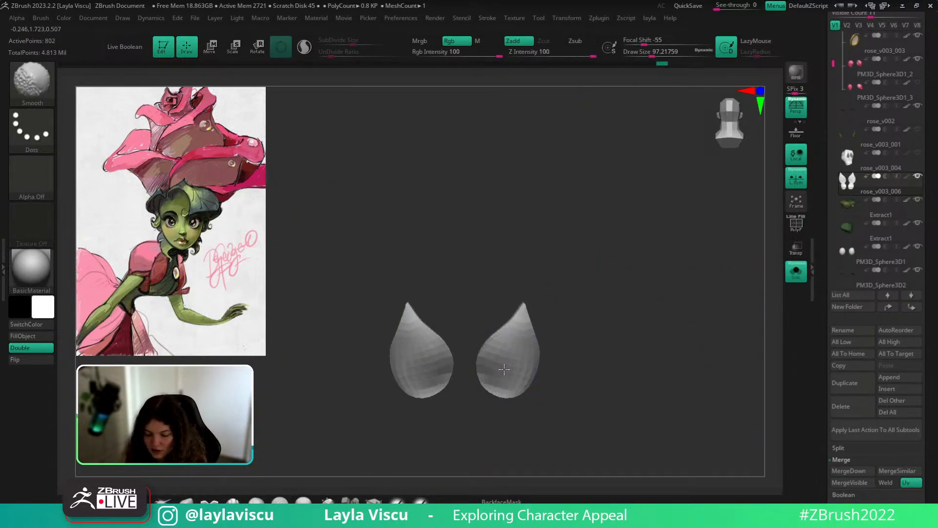
left_click(660, 295, "ctrl+shift")
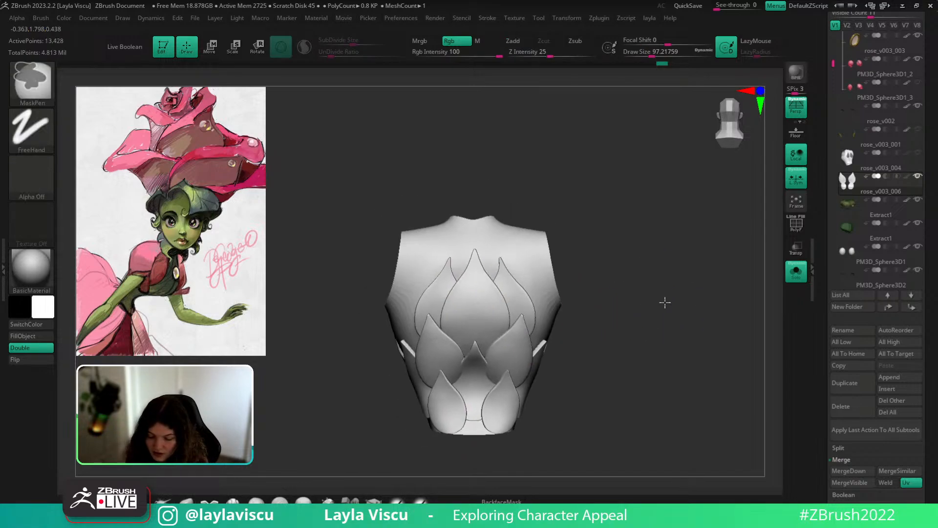
Isolate the middle leaf pair again, smooth the lower centre back leaf on its own, and restore the full bodice.
mouse_move(665, 302)
left_mouse_down("alt")
mouse_move(637, 282)
mouse_move(555, 394)
left_mouse_up("alt")
key("ctrl+shift+z")
left_click_drag(611, 332, 591, 336)
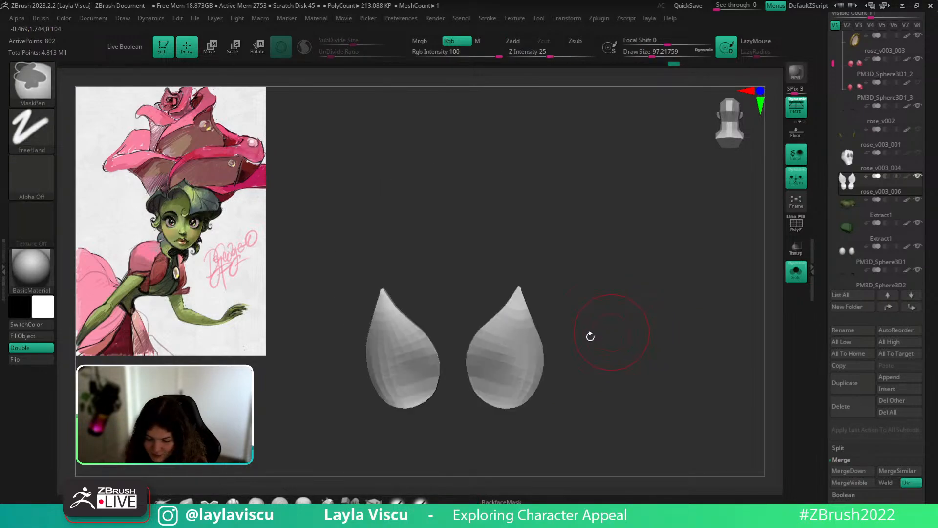
left_click(646, 293, "ctrl+shift")
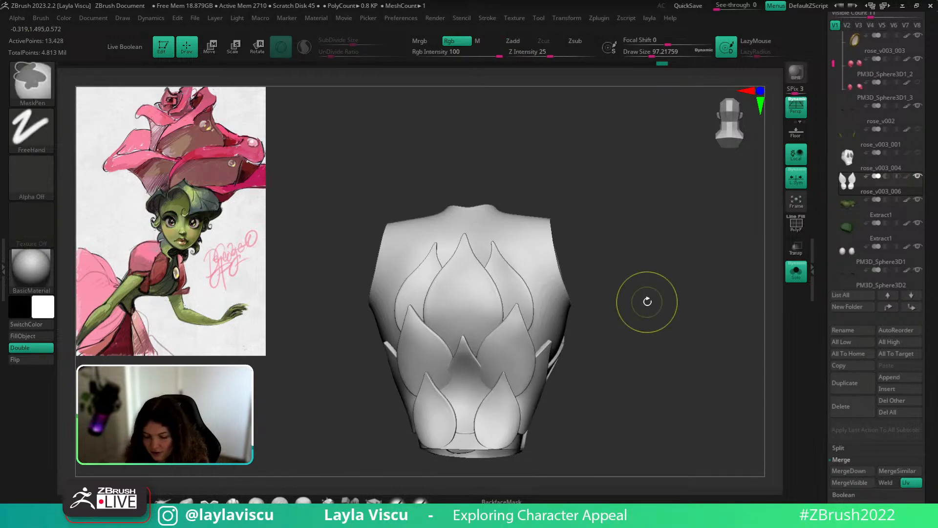
left_click(480, 384, "ctrl+shift")
left_click_drag(479, 386, 481, 396, "shift")
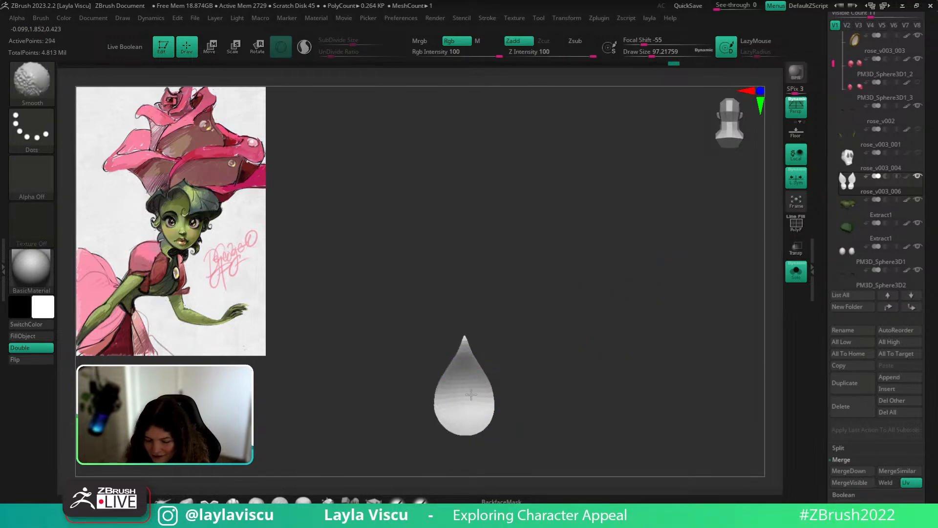
left_click(650, 301, "ctrl+shift")
Refine the shapes of the overlapping lower back leaves with the Move brush, changing the draw size from about 119 to about 90.
key("s")
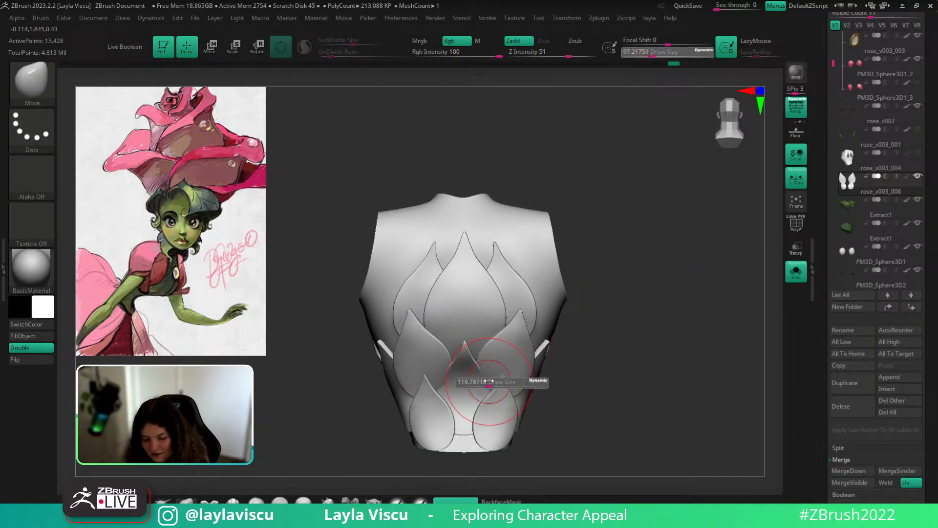
left_click_drag(486, 381, 489, 381)
mouse_move(590, 336)
left_mouse_down()
mouse_move(639, 331)
mouse_move(553, 338)
mouse_move(647, 331)
mouse_move(597, 304)
mouse_move(598, 289)
left_mouse_up()
left_click_drag(598, 288, 594, 371, "alt")
key("s")
left_click_drag(491, 393, 486, 392)
right_click_drag(597, 382, 634, 376, "ctrl")
right_click_drag(634, 375, 633, 310, "alt")
right_click_drag(633, 310, 608, 313)
Show all parts to check the bodice from the side on the character, and return to Solo mode.
left_click(797, 271)
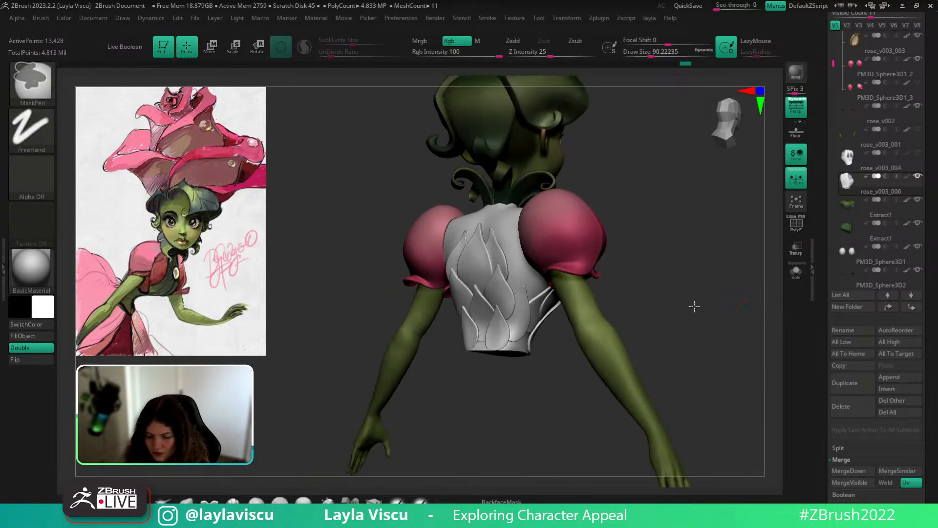
left_click_drag(693, 308, 643, 300)
left_click(796, 274)
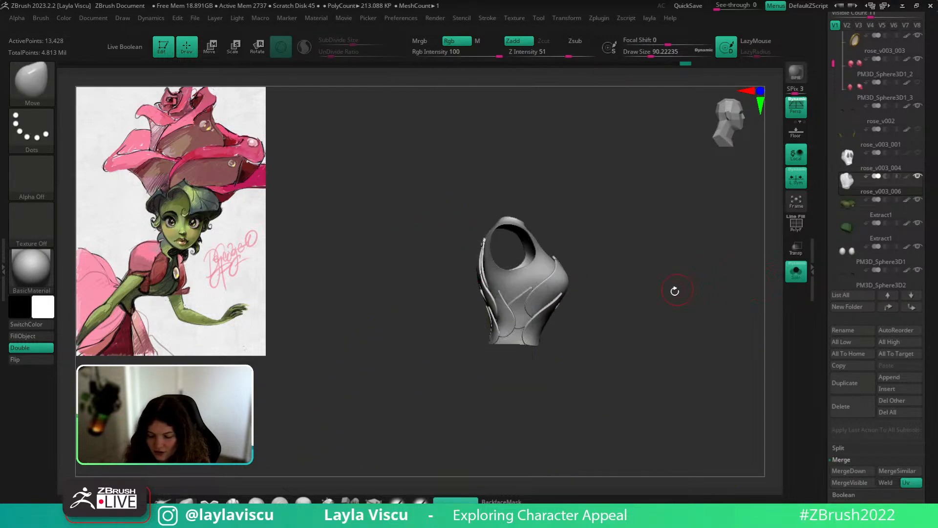
Isolate the base bodice surface, mask it, and show the leaves again so that only the leaves stay editable.
right_click_drag(675, 292, 661, 384, "alt")
key("s")
left_click_drag(487, 321, 495, 321)
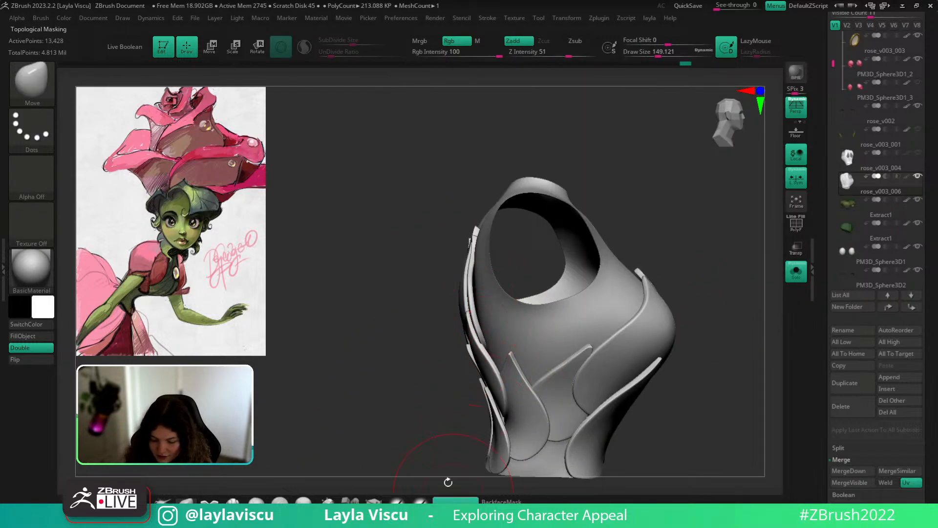
left_click(585, 314, "ctrl+shift")
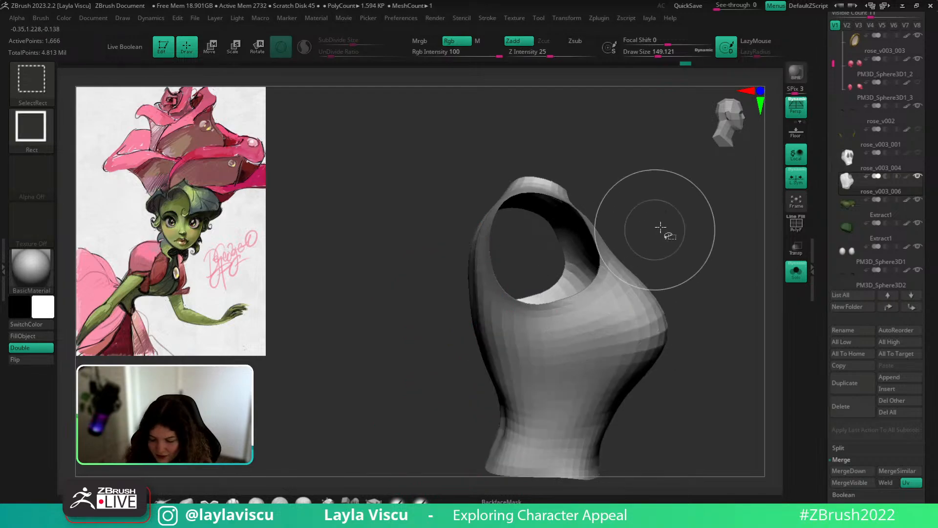
left_click(716, 247, "ctrl")
left_click(716, 248, "ctrl+shift")
left_click(717, 248, "ctrl")
left_click(448, 306, "ctrl")
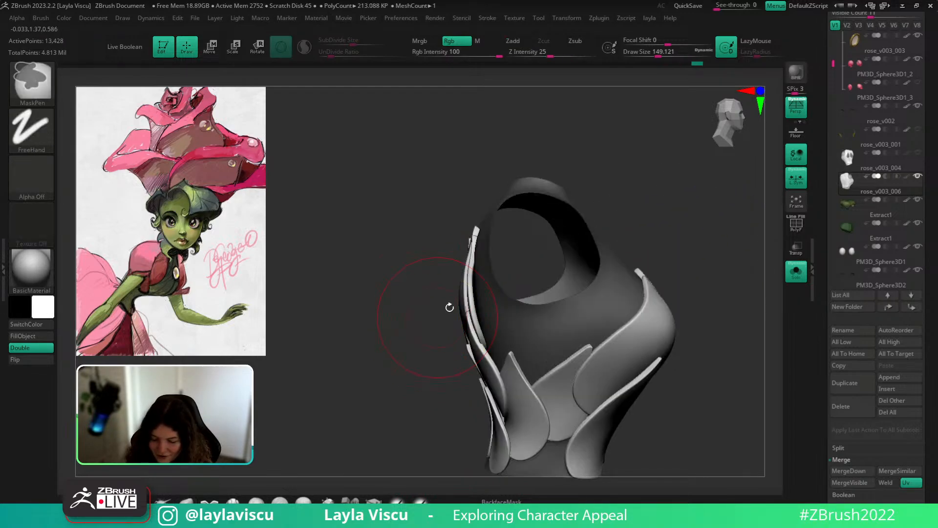
Adjust the silhouette of the unmasked back leaves with the Move brush at a draw size of about 177.
key("bracketright")
mouse_move(461, 298)
left_mouse_down()
mouse_move(479, 294)
mouse_move(478, 284)
left_mouse_up()
left_click_drag(595, 227, 616, 224)
right_click_drag(617, 225, 626, 230)
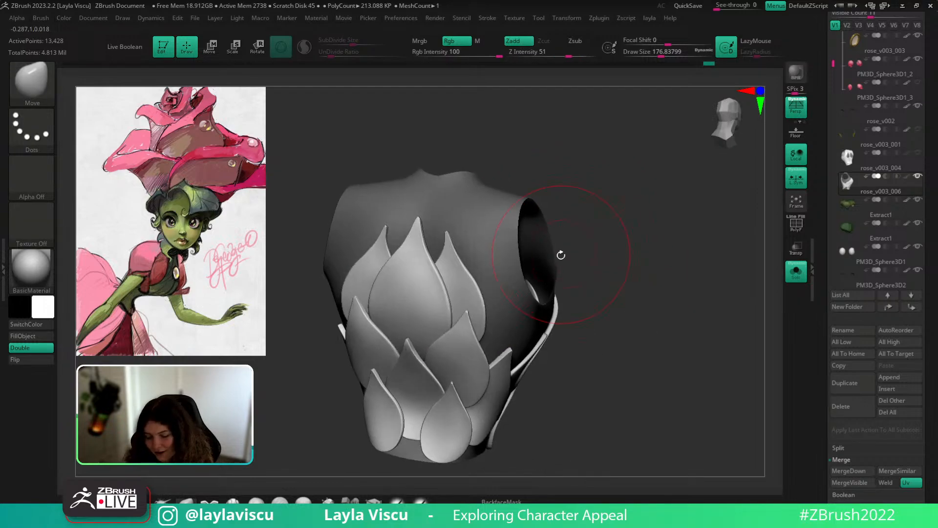
key("bracketleft")
key("bracketleft")
key("bracketleft")
right_click_drag(509, 232, 508, 149, "ctrl")
Leave Solo mode to show the full character from the front and turn on the bodice's painted colour.
mouse_move(628, 303)
right_mouse_down("shift")
mouse_move(670, 316)
mouse_move(723, 358)
mouse_move(706, 313)
right_mouse_up("shift")
left_click(796, 272)
mouse_move(704, 257)
right_mouse_down()
mouse_move(688, 257)
mouse_move(733, 250)
mouse_move(723, 280)
mouse_move(750, 312)
right_mouse_up()
left_click(907, 177)
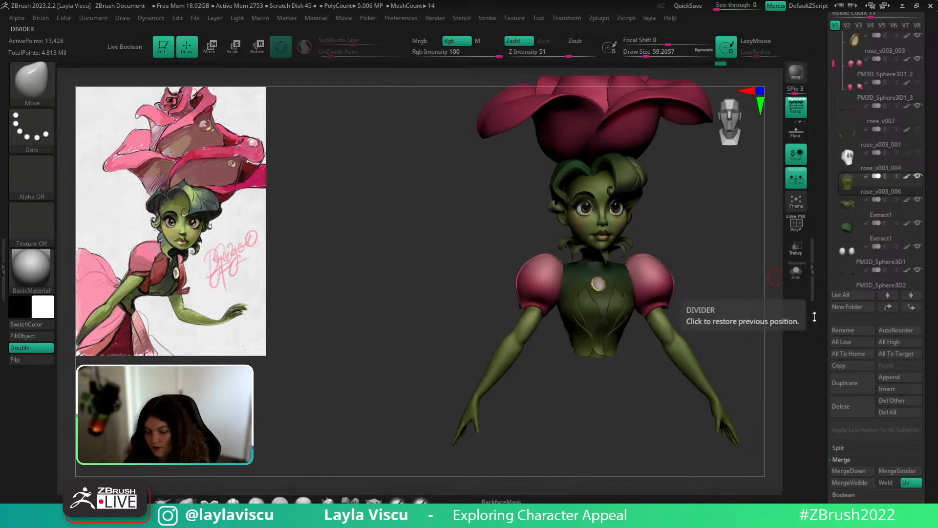
Switch the material to zbro_Paint and view the bodice on the character.
left_click(31, 269)
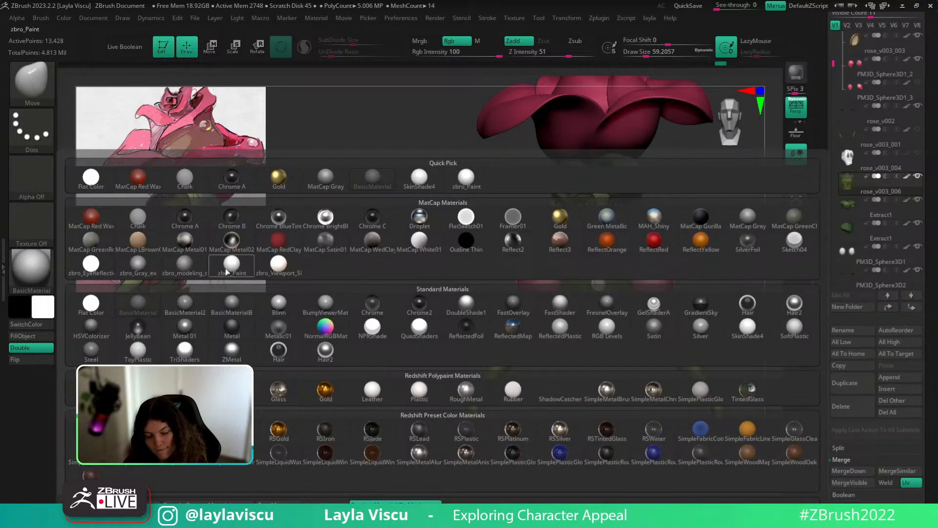
left_click(227, 266)
right_click_drag(714, 306, 598, 306, "alt")
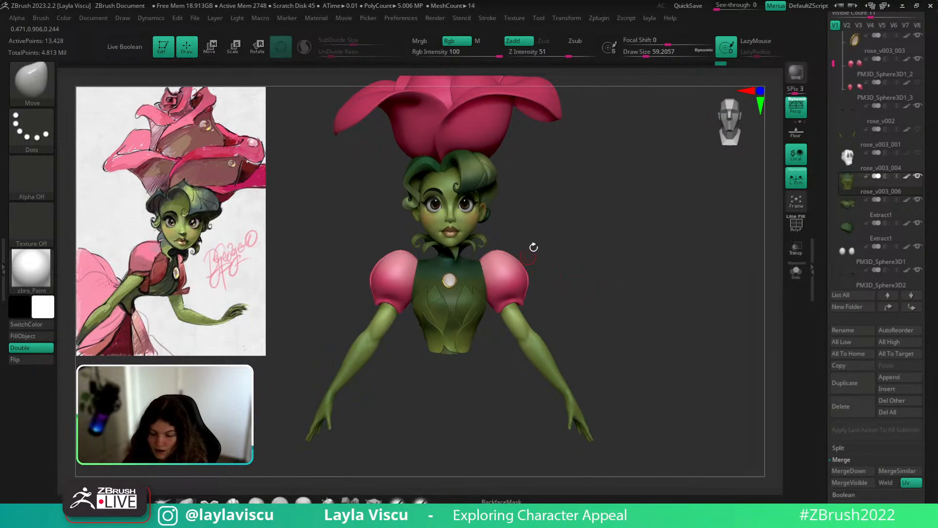
mouse_move(534, 247)
right_mouse_down()
mouse_move(587, 262)
mouse_move(479, 257)
mouse_move(464, 342)
mouse_move(488, 429)
mouse_move(448, 373)
right_mouse_up()
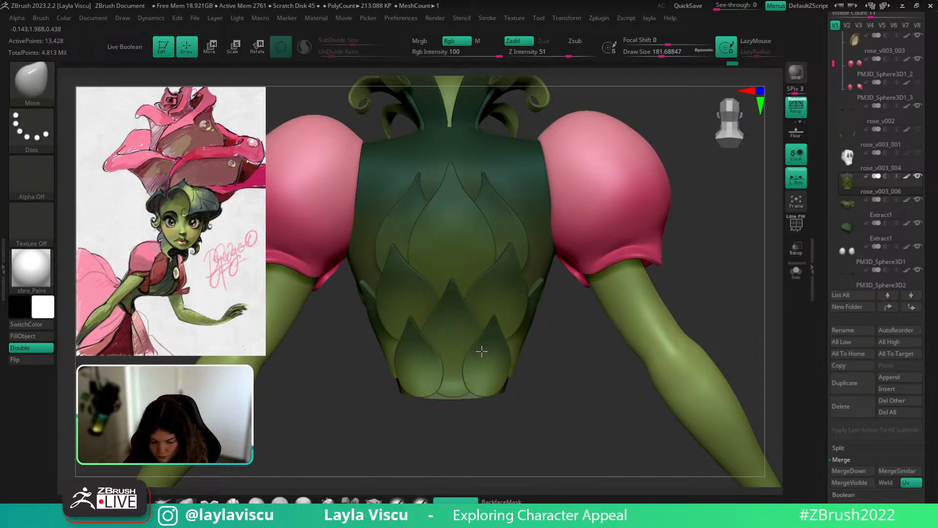
Reshape the lower back leaves near the waist edge with the Move brush, using draw sizes of about 120 and 197.
key("s")
left_click_drag(458, 386, 450, 386)
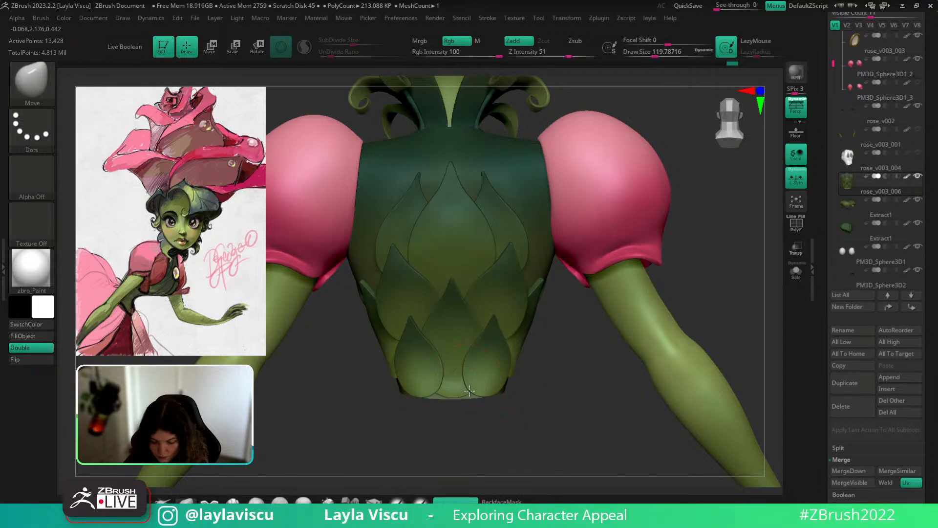
right_click_drag(483, 387, 462, 400)
key("s")
left_click_drag(462, 401, 472, 400)
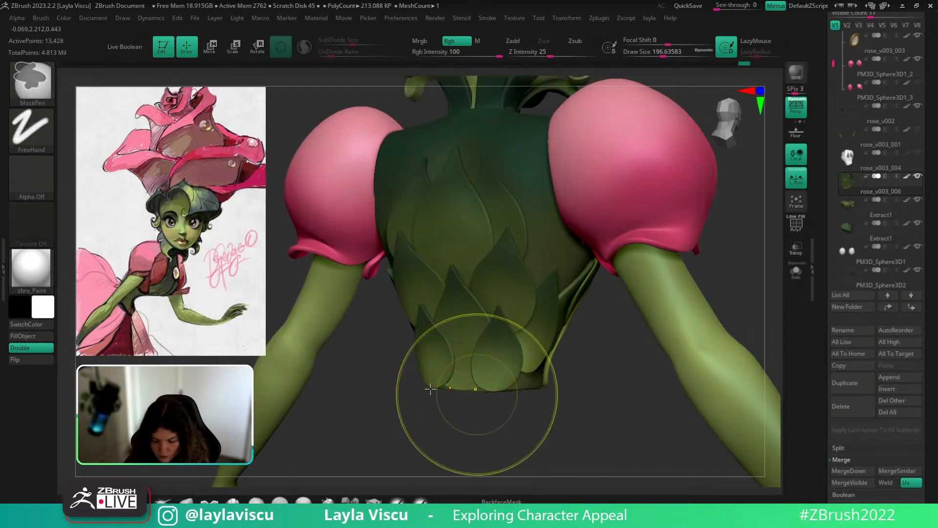
right_click_drag(478, 394, 465, 449, "ctrl")
mouse_move(465, 450)
right_mouse_down()
mouse_move(459, 459)
mouse_move(518, 462)
right_mouse_up()
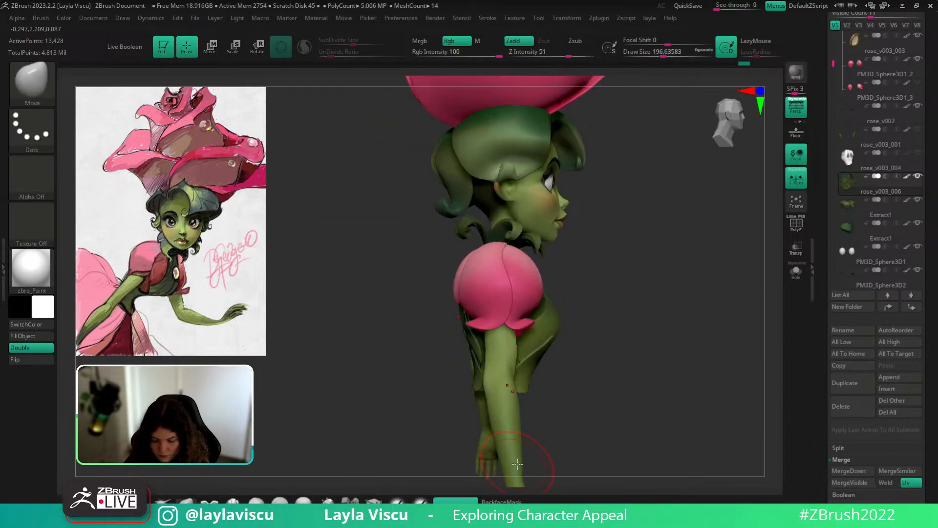
mouse_move(594, 436)
right_mouse_down()
mouse_move(578, 421)
mouse_move(605, 432)
mouse_move(592, 430)
right_mouse_up()
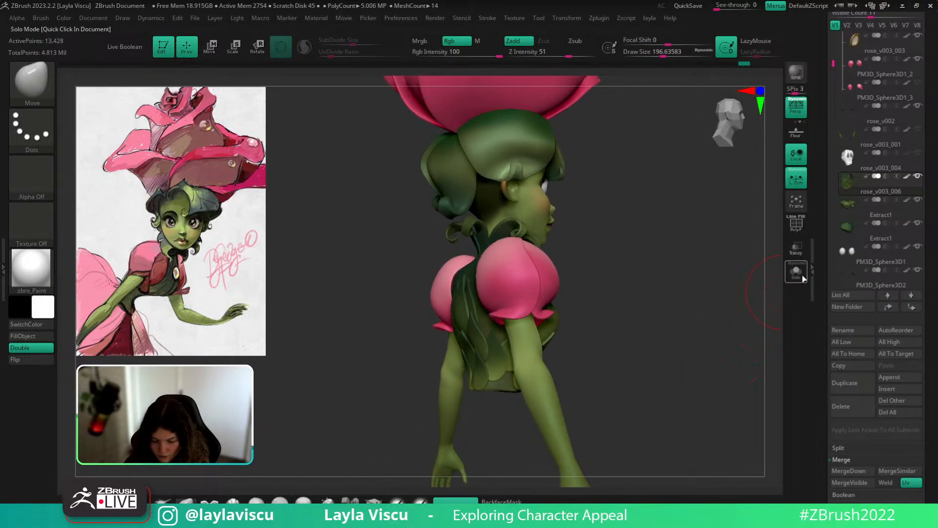
Isolate the bodice in Solo mode and mask everything except the lower side leaf pair, ready for transforming.
left_click(800, 275)
right_click_drag(529, 373, 565, 388, "ctrl")
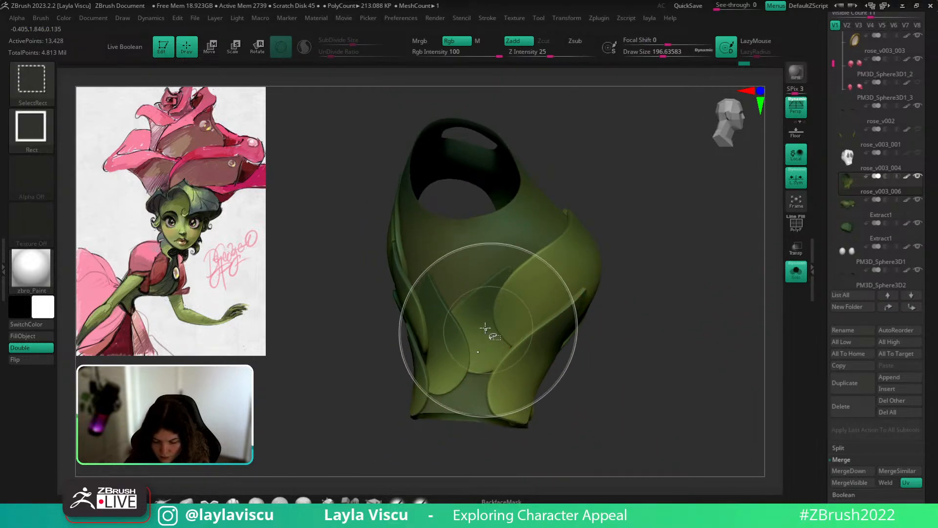
left_click(480, 346, "ctrl+shift")
left_click(672, 322, "ctrl")
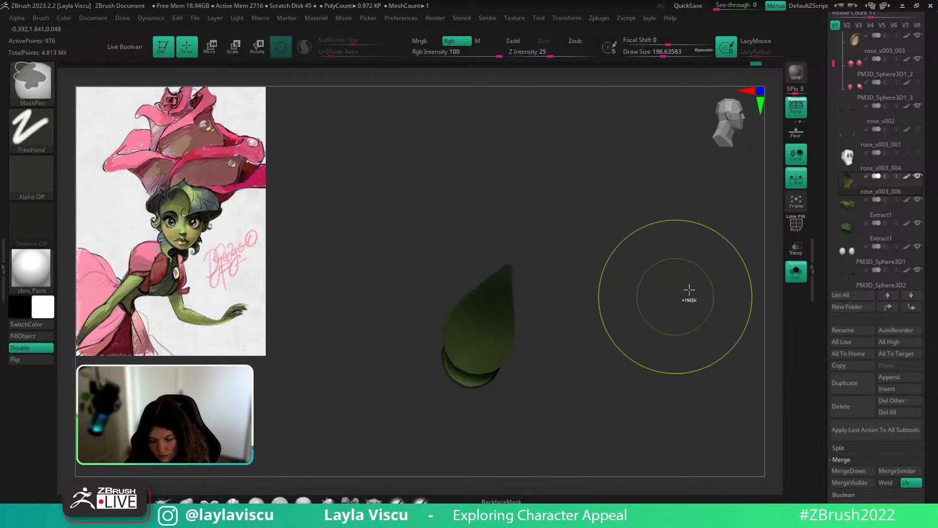
left_click(699, 292, "ctrl+shift")
key("w")
left_click(498, 239, "alt")
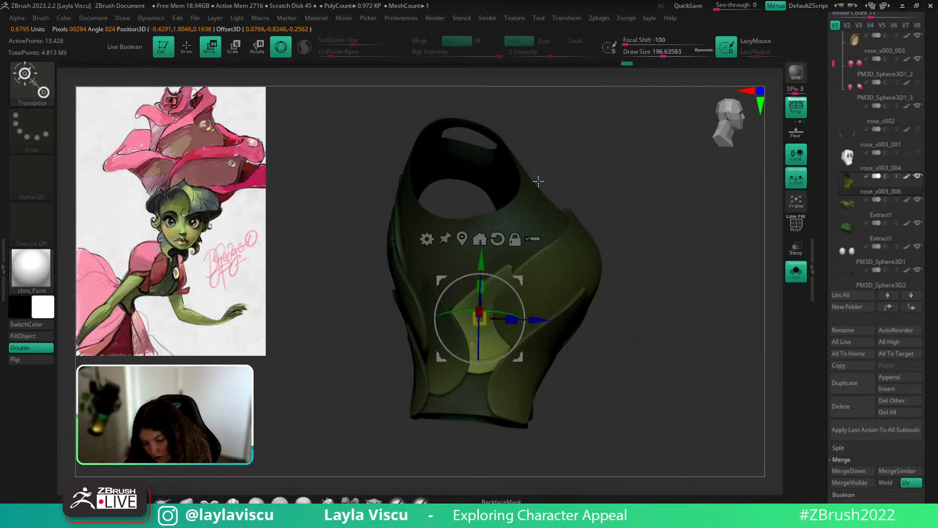
Duplicate the unmasked side leaf with the transform gizmo and place the copy lower down, near the waist edge.
left_click(462, 239)
left_click_drag(480, 318, 522, 394)
left_click_drag(647, 364, 657, 288)
left_click_drag(448, 211, 489, 208)
left_click_drag(636, 313, 628, 232)
left_click(462, 147)
left_click_drag(501, 276, 495, 251)
left_click_drag(626, 250, 623, 335)
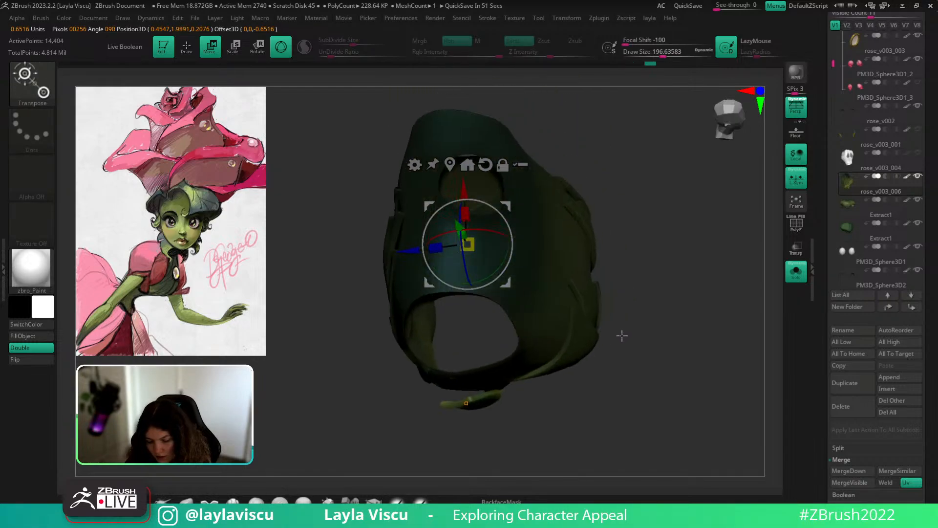
Rotate and shift the duplicated leaf so it follows the curve of the bodice's side.
left_click_drag(666, 220, 655, 302)
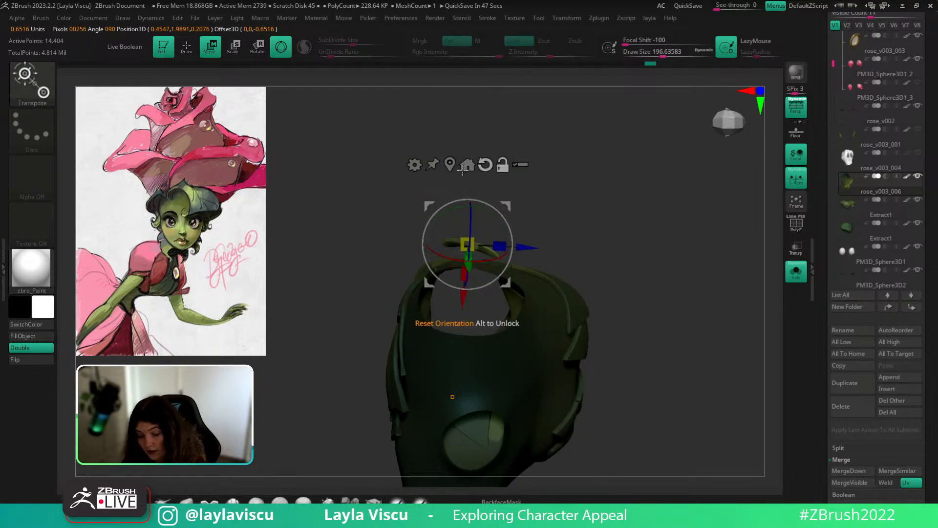
mouse_move(589, 230)
left_mouse_down()
mouse_move(595, 211)
mouse_move(593, 236)
left_mouse_up()
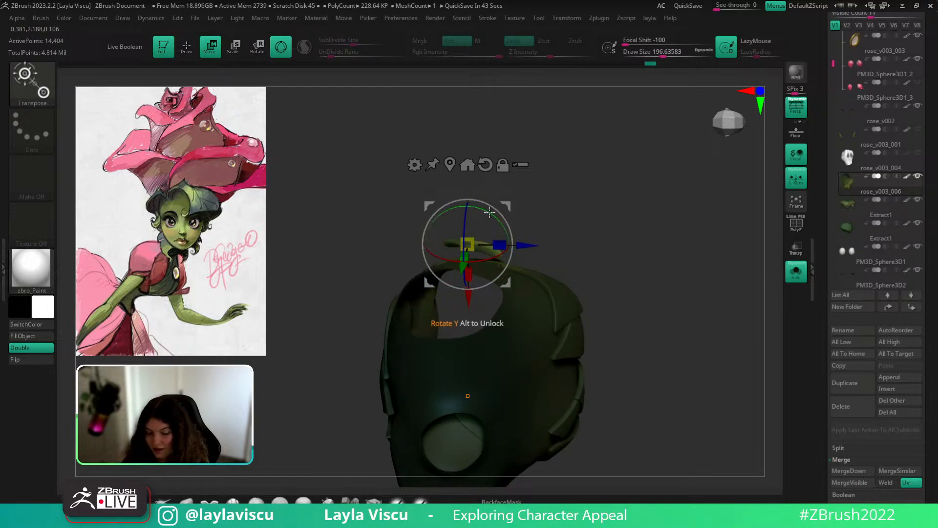
left_click_drag(509, 276, 501, 293)
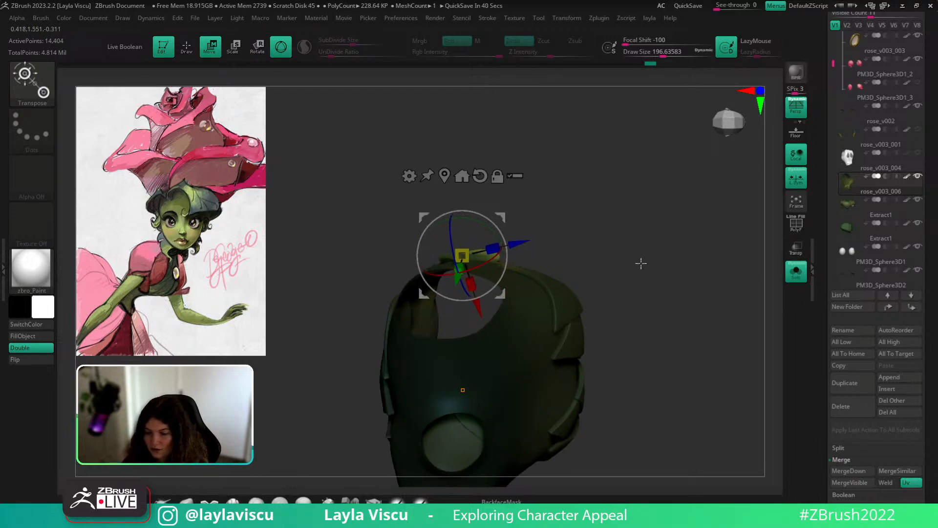
left_click_drag(641, 264, 625, 454)
left_click_drag(643, 330, 668, 273)
left_click_drag(546, 288, 557, 335, "alt")
Shape the duplicated side leaf around the waist with the Move brush, using draw sizes between about 116 and 217.
key("q")
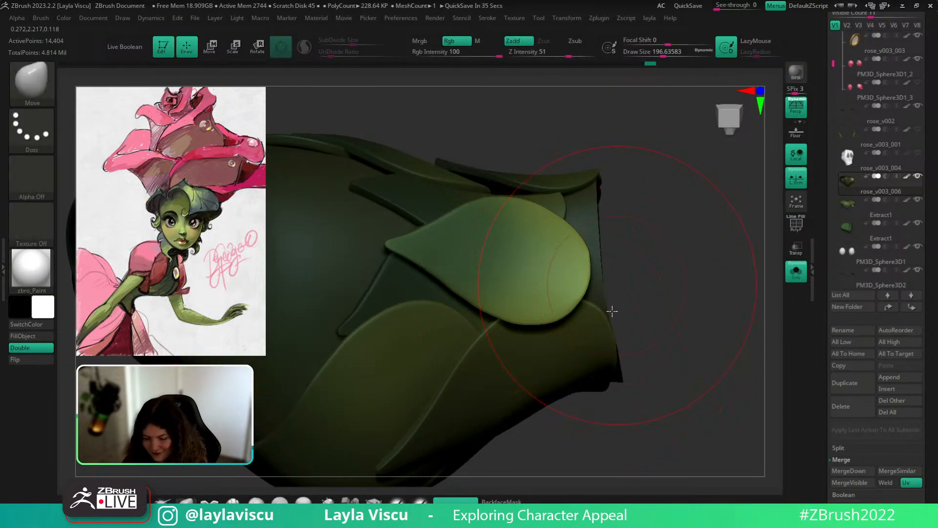
left_click_drag(611, 310, 566, 346)
key("s")
left_click_drag(538, 315, 527, 315)
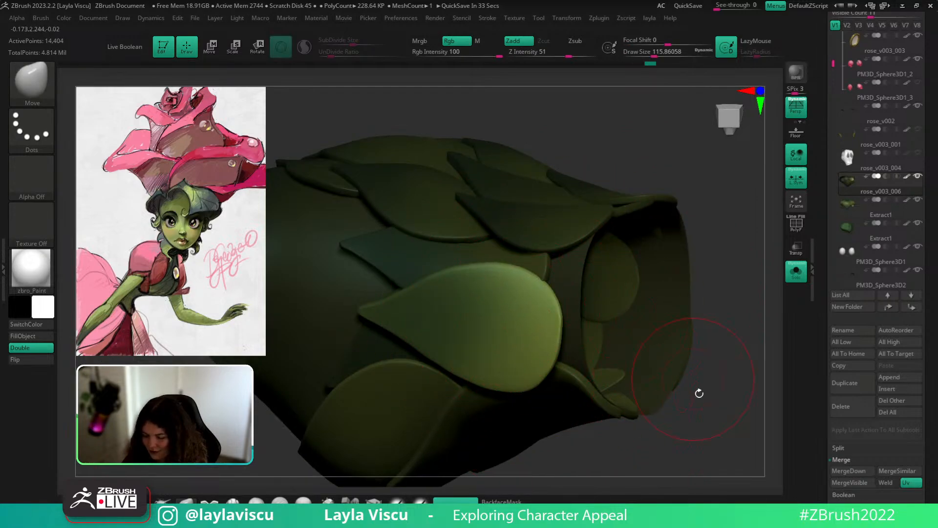
mouse_move(698, 391)
left_mouse_down()
mouse_move(670, 331)
mouse_move(591, 320)
left_mouse_up()
key("s")
left_click_drag(516, 370, 524, 382)
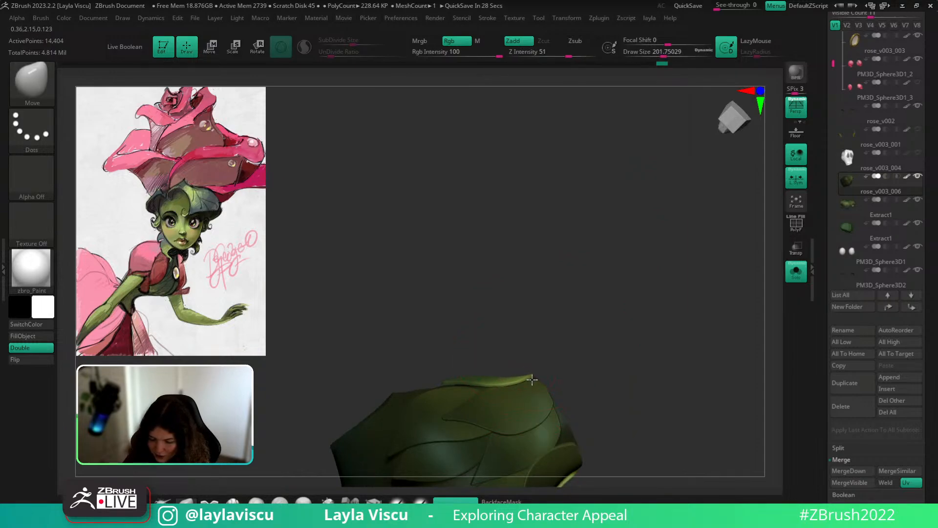
mouse_move(626, 331)
left_mouse_down()
mouse_move(624, 429)
mouse_move(658, 383)
mouse_move(631, 441)
mouse_move(540, 372)
left_mouse_up()
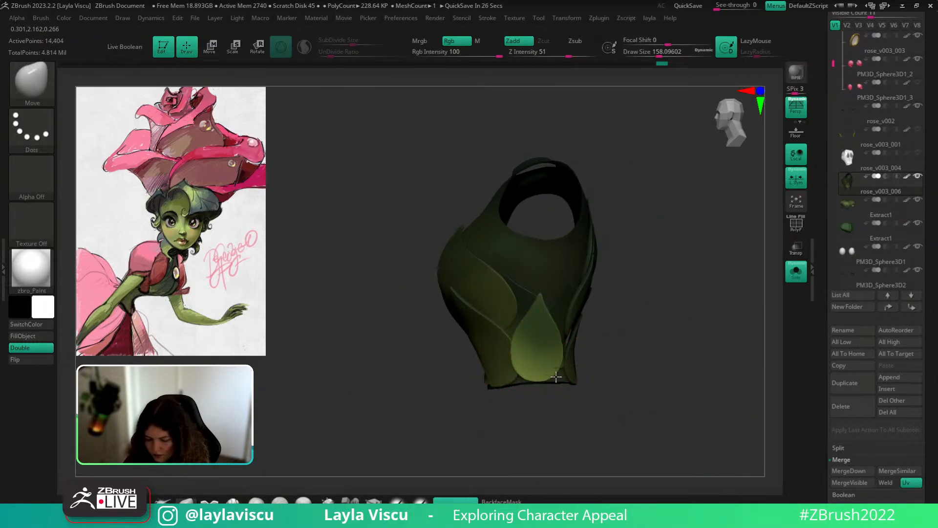
key("s")
left_click_drag(536, 300, 540, 298)
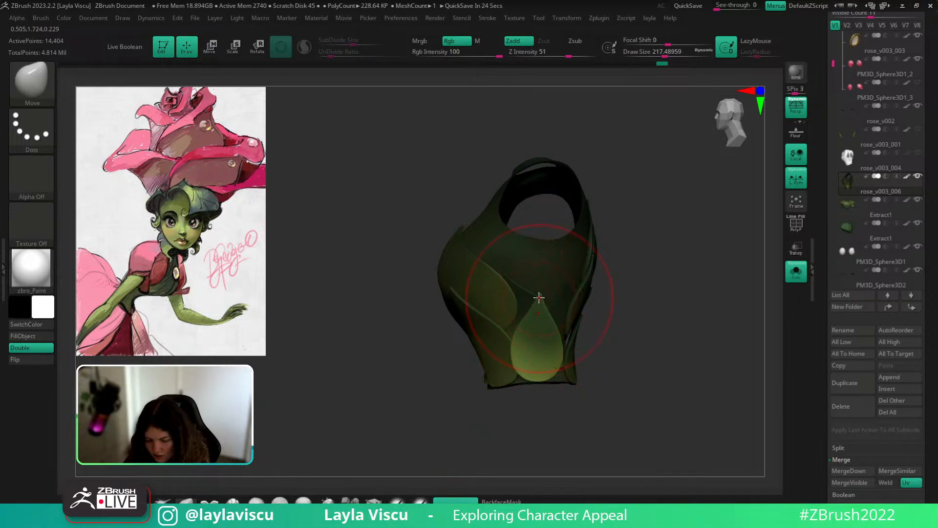
Refine the duplicated leaf's tip, outline and curvature with the Move brush, reducing the draw size to about 104 and 80.
left_click_drag(677, 328, 677, 293)
key("s")
left_click_drag(551, 329, 543, 329)
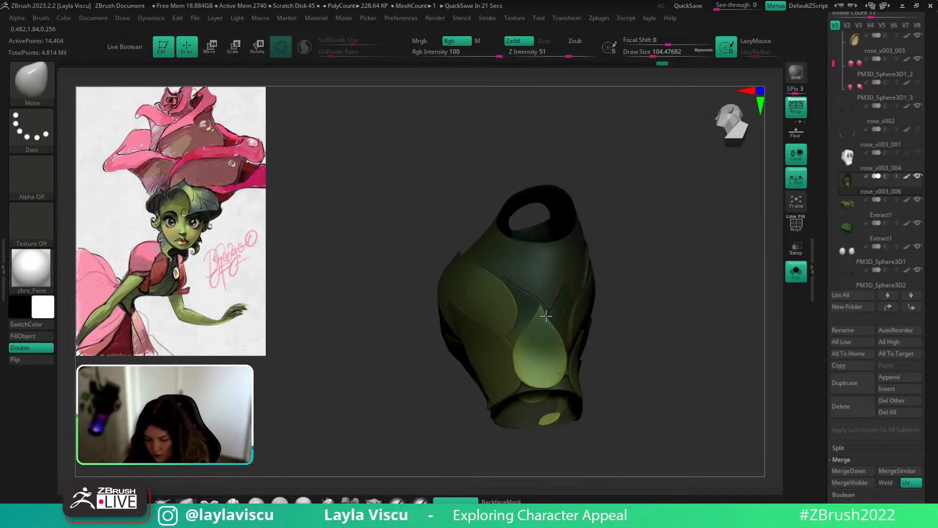
right_click_drag(548, 316, 571, 353, "ctrl")
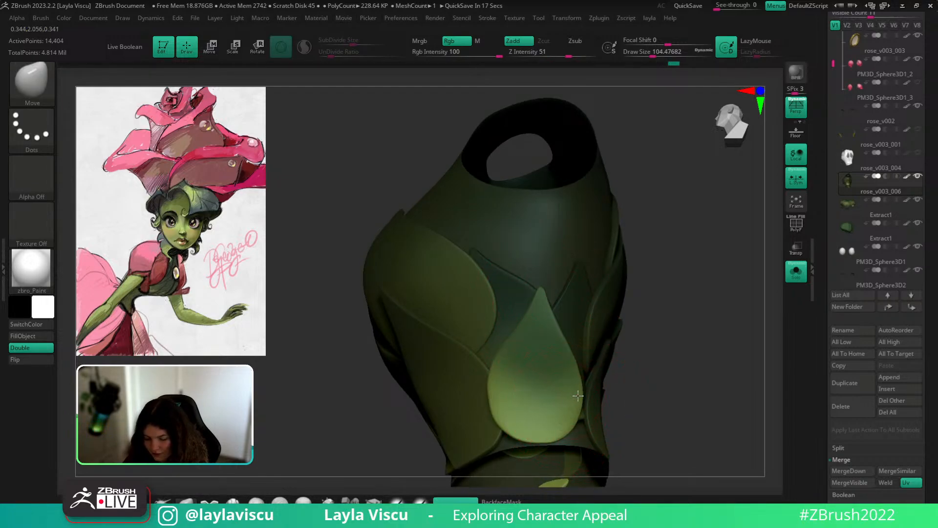
left_click_drag(674, 396, 573, 361)
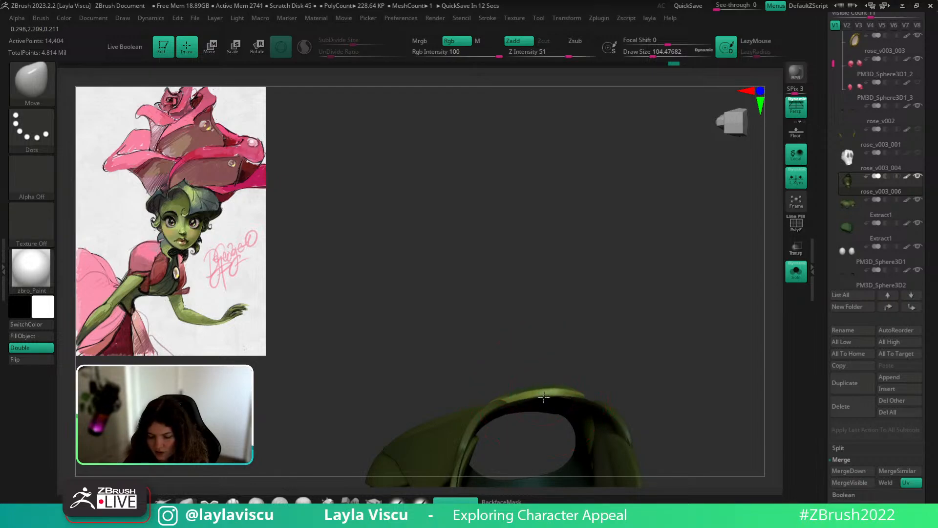
left_click_drag(652, 338, 653, 476)
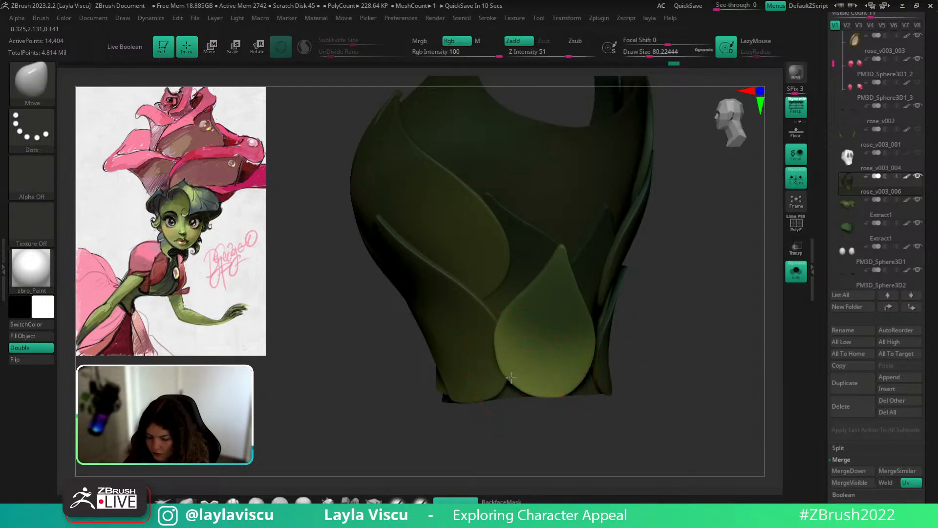
Clear the mask and show the full character to view the bodice from the front.
right_click_drag(732, 315, 603, 308, "ctrl")
left_click_drag(606, 311, 631, 325, "ctrl")
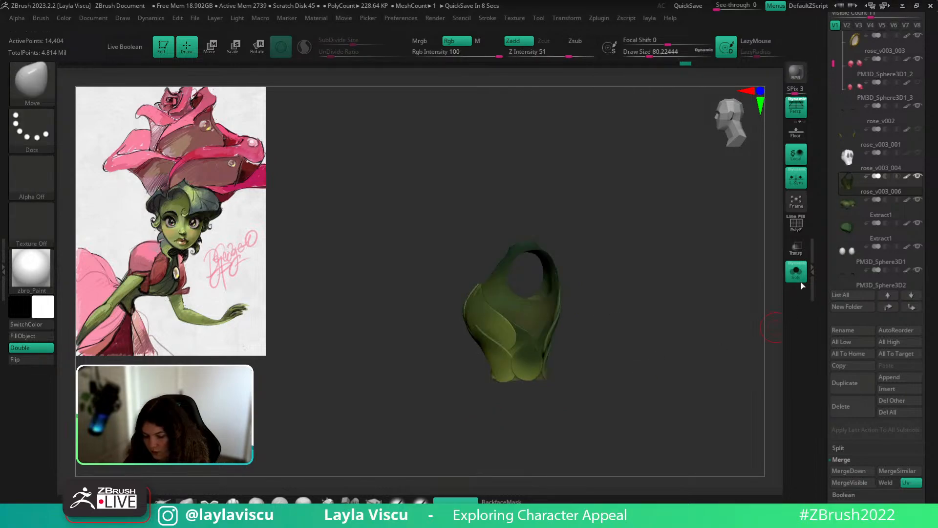
left_click(798, 279)
left_click_drag(643, 379, 718, 371)
right_click_drag(538, 360, 591, 391, "ctrl")
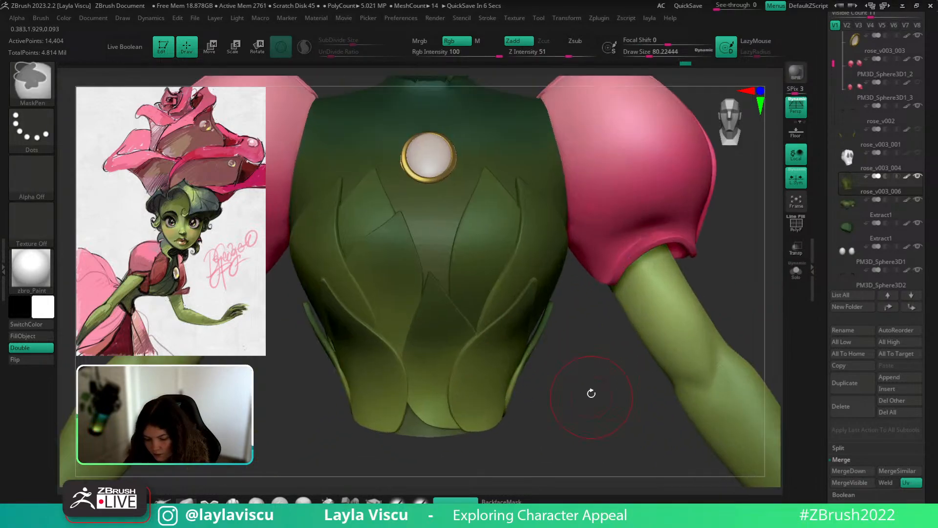
Refine the lower side leaves along the waist on the full character with the Move brush at a draw size of about 120.
left_click_drag(591, 391, 555, 384)
key("s")
mouse_move(549, 331)
left_mouse_down()
mouse_move(559, 330)
mouse_move(550, 315)
left_mouse_up()
mouse_move(570, 378)
left_mouse_down("shift")
mouse_move(591, 379)
mouse_move(552, 371)
mouse_move(532, 387)
mouse_move(513, 383)
left_mouse_up("shift")
key("bracketleft")
key("s")
left_click_drag(570, 409, 513, 370)
key("Escape")
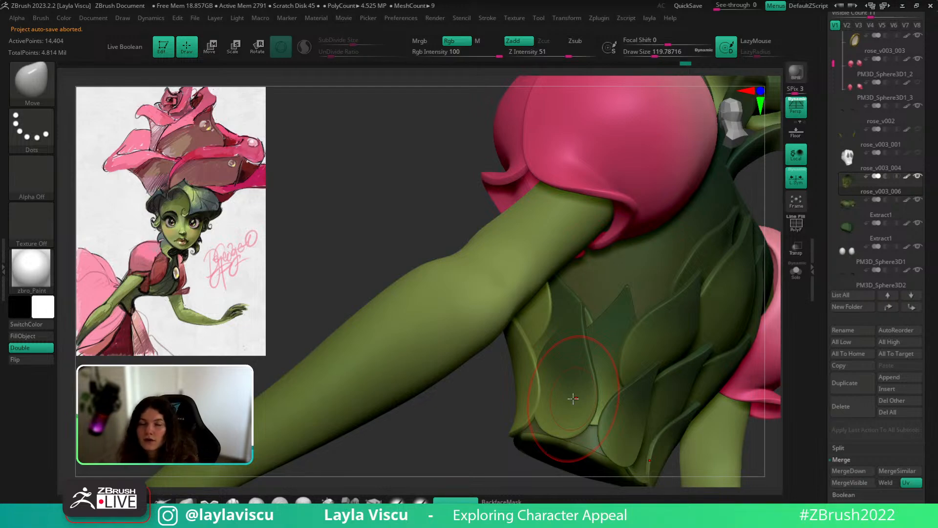
Fit the rounded base of the new side leaf against its neighbours with the Move brush, raising the draw size to about 128.
mouse_move(473, 432)
left_mouse_down()
mouse_move(621, 408)
mouse_move(588, 383)
left_mouse_up()
left_click_drag(749, 273, 769, 288)
left_click_drag(568, 395, 556, 367)
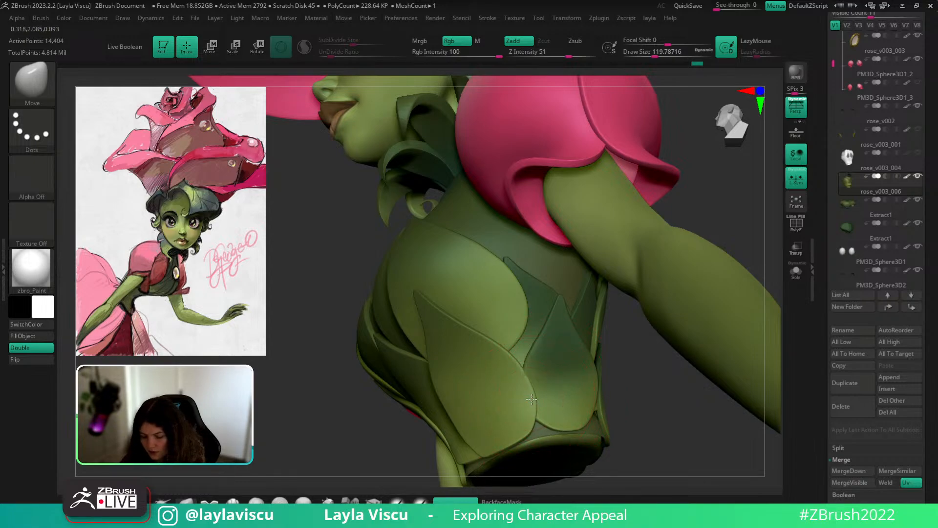
left_click_drag(630, 433, 547, 425)
key("s")
left_click_drag(693, 386, 549, 423)
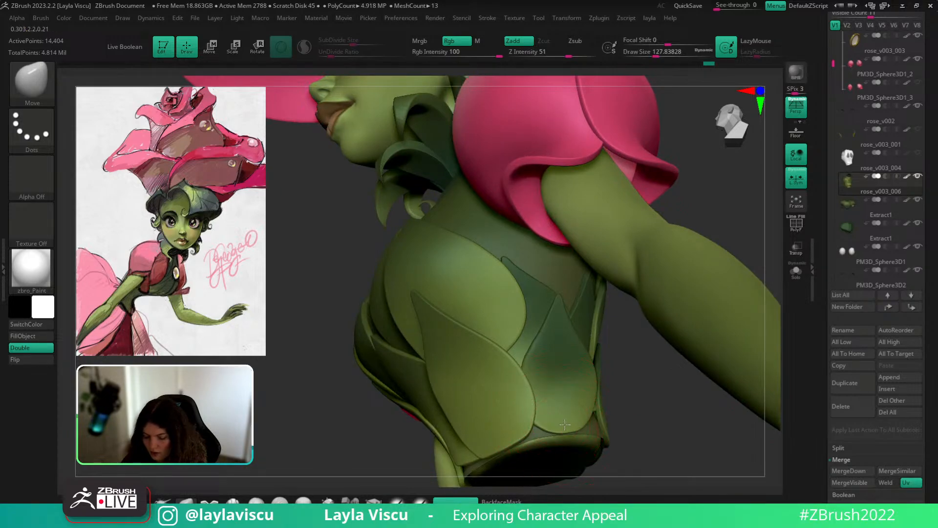
Isolate the two overlapping side leaves, smooth the lower one, and bring the rest of the bodice back into view.
left_click(561, 378, "ctrl+shift")
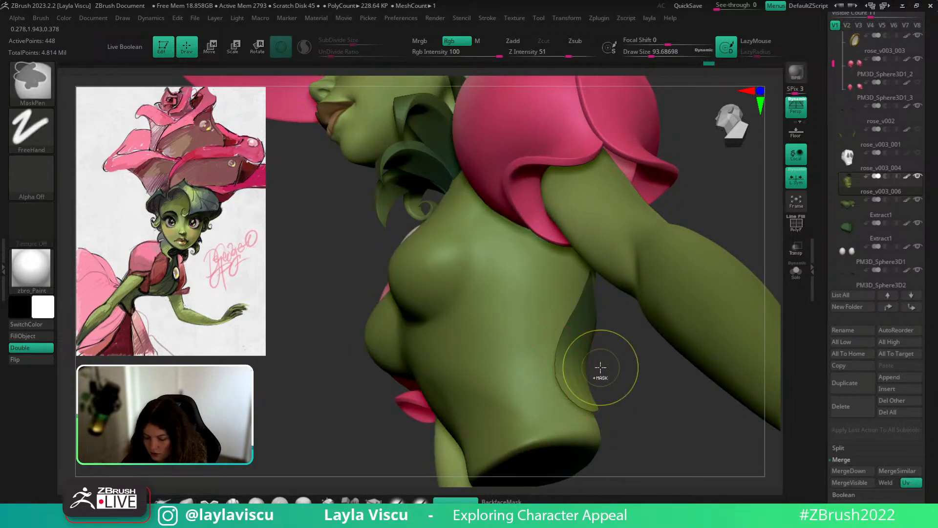
key("ctrl+z")
left_click(555, 367, "ctrl+shift")
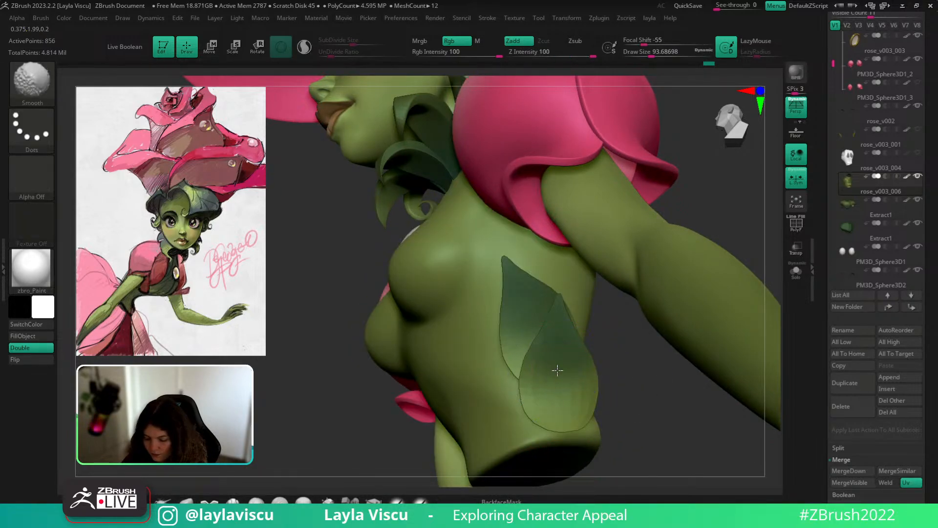
left_click(641, 386, "ctrl+shift")
Reshape the upper part and tip of the new side leaf with the Move brush at a draw size of about 80.
mouse_move(639, 387)
left_mouse_down()
mouse_move(568, 389)
mouse_move(668, 337)
mouse_move(712, 365)
mouse_move(714, 303)
left_mouse_up()
right_click_drag(714, 302, 557, 348)
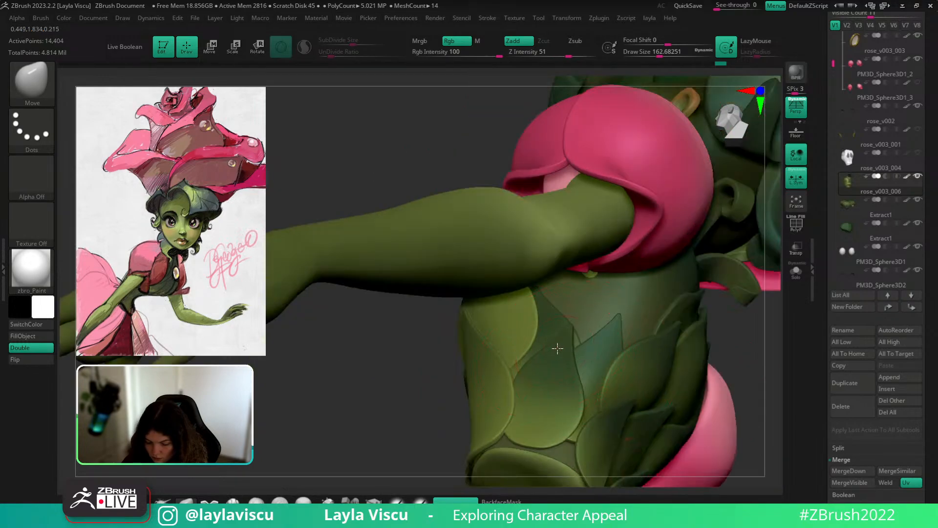
key("bracketleft")
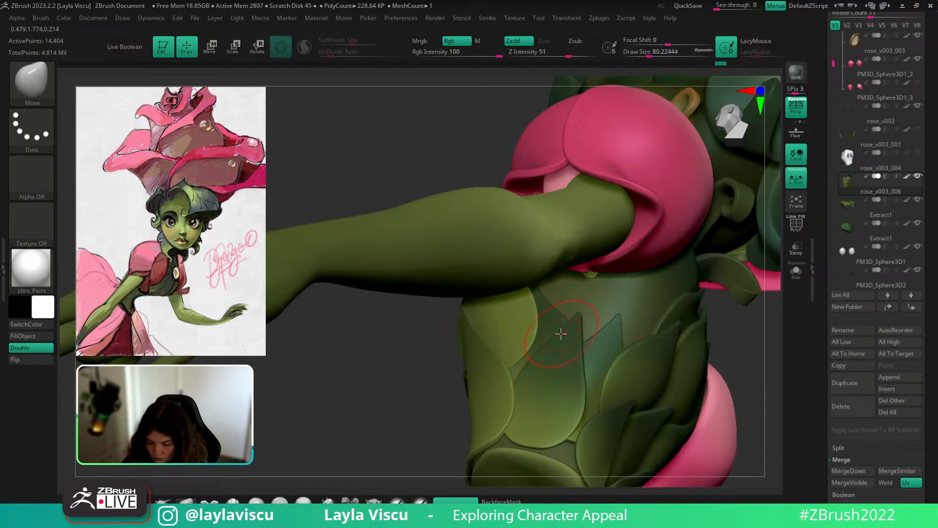
right_click_drag(734, 335, 537, 371)
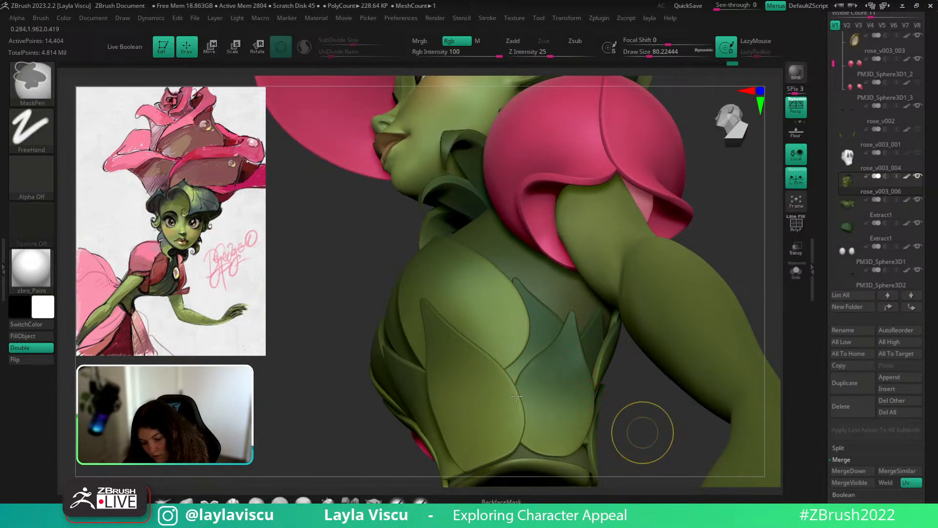
right_click_drag(641, 428, 653, 379, "ctrl")
right_click_drag(653, 379, 743, 379)
mouse_move(622, 440)
right_mouse_down()
mouse_move(586, 397)
mouse_move(601, 377)
mouse_move(549, 360)
mouse_move(588, 358)
right_mouse_up()
right_click_drag(535, 400, 574, 415)
Adjust the side leaf tips along the bodice silhouette with the Move brush at a draw size of about 65.
right_click_drag(676, 415, 583, 382)
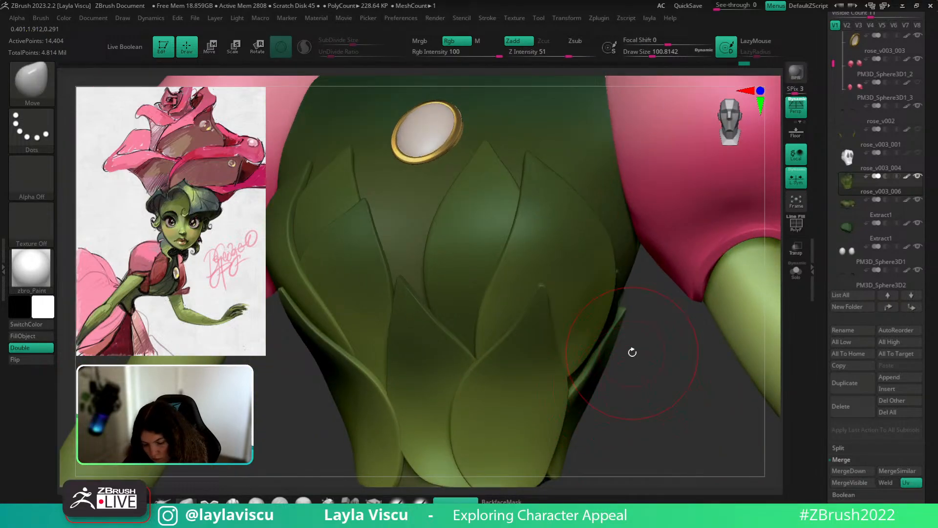
right_click_drag(632, 352, 616, 346)
key("s")
left_click_drag(632, 311, 626, 311)
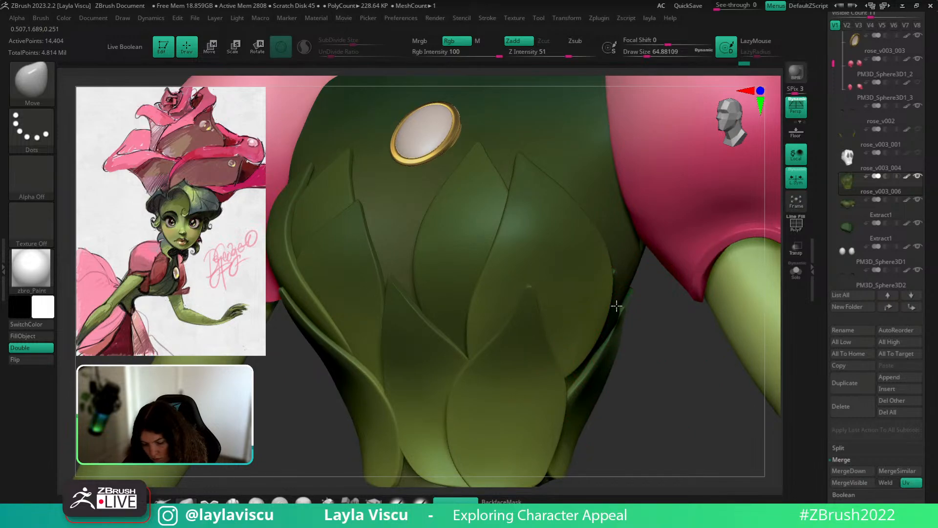
right_click_drag(617, 306, 623, 355)
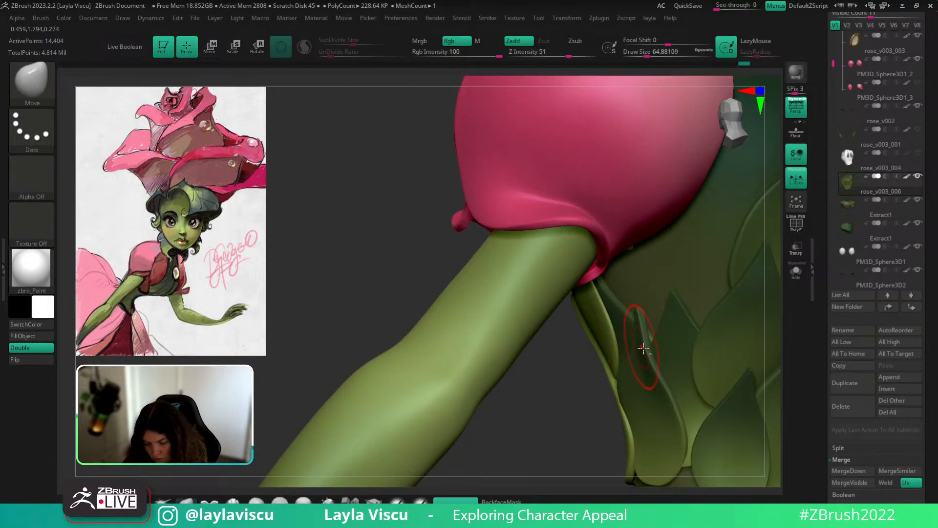
right_click_drag(565, 417, 642, 371)
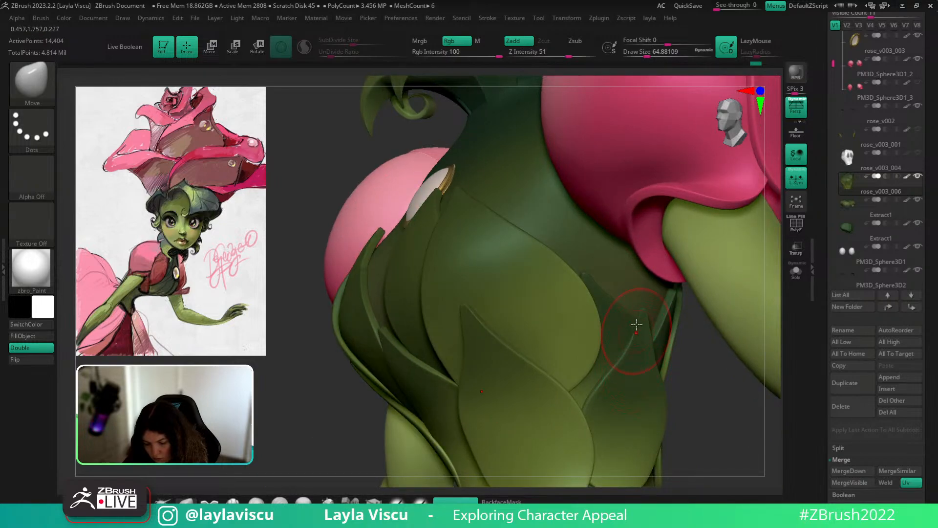
right_click_drag(627, 320, 649, 342)
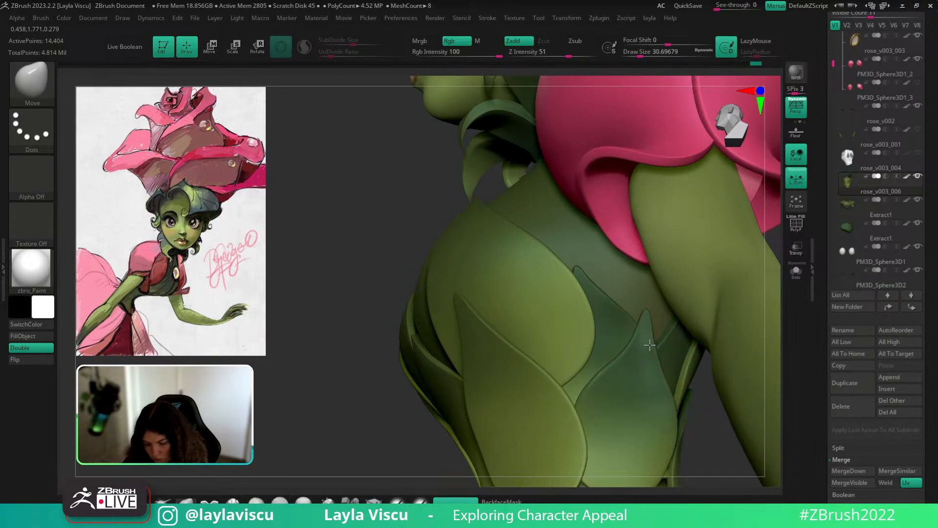
Refine the pointed tip of the new side leaf with the Move brush at a draw size of about 54.
key("s")
left_click_drag(641, 314, 646, 314)
left_click_drag(647, 314, 650, 319)
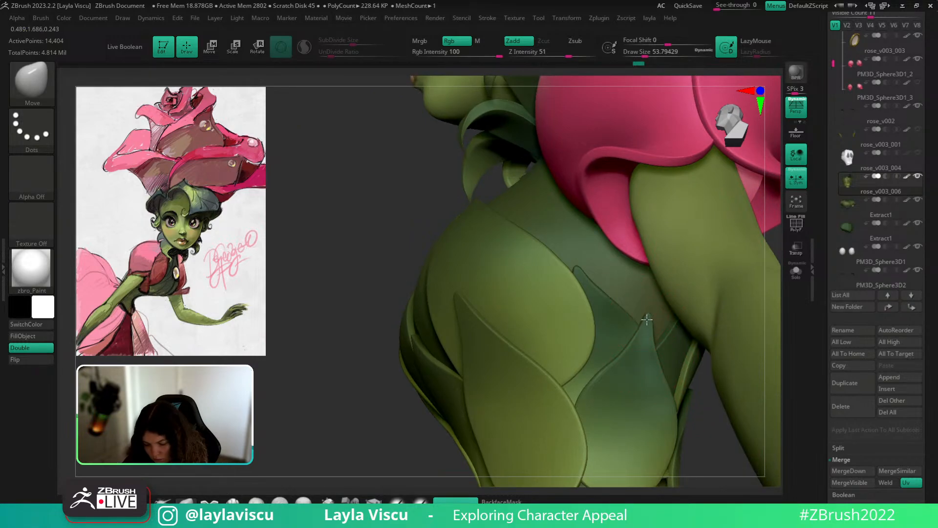
right_click_drag(470, 357, 464, 274, "ctrl")
mouse_move(723, 380)
right_mouse_down()
mouse_move(733, 379)
mouse_move(656, 364)
mouse_move(560, 390)
mouse_move(664, 369)
right_mouse_up()
Isolate the side leaves, smooth the lower leaf's edge near its tip, and restore the full bodice.
left_click(664, 363, "ctrl+shift")
left_click_drag(689, 331, 688, 326, "shift")
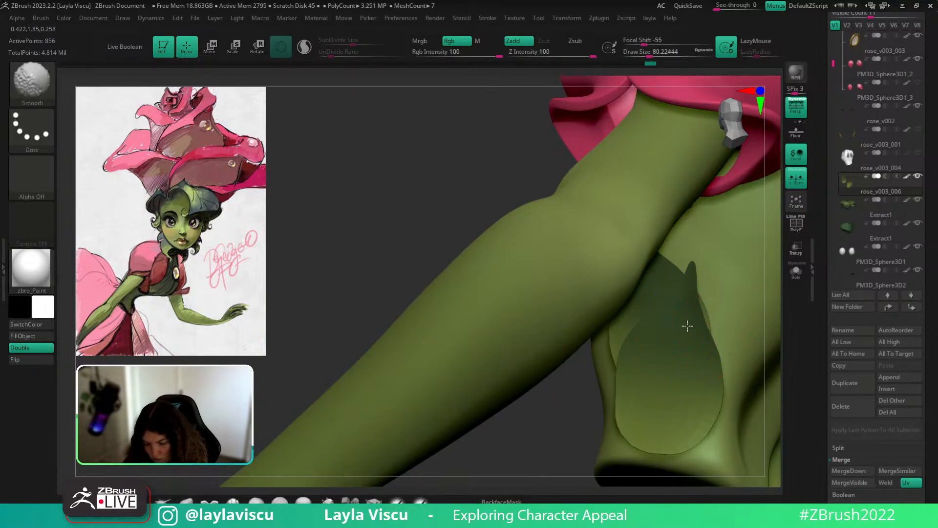
left_click(554, 407, "ctrl+shift")
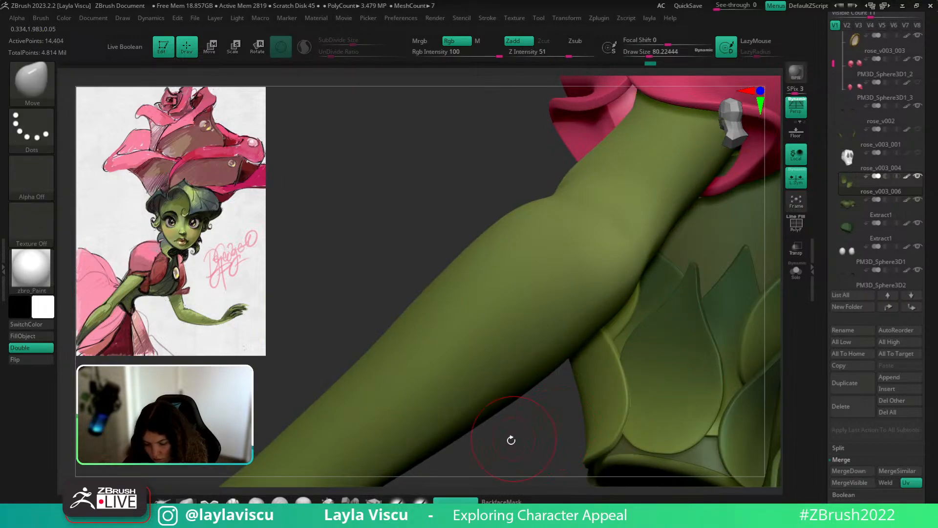
Adjust the lower side leaf's rounded base in isolation with the Move brush, reduce the draw size to about 51, and unhide the bodice.
mouse_move(510, 440)
right_mouse_down()
mouse_move(540, 461)
mouse_move(522, 452)
right_mouse_up()
left_click(655, 393, "ctrl+shift")
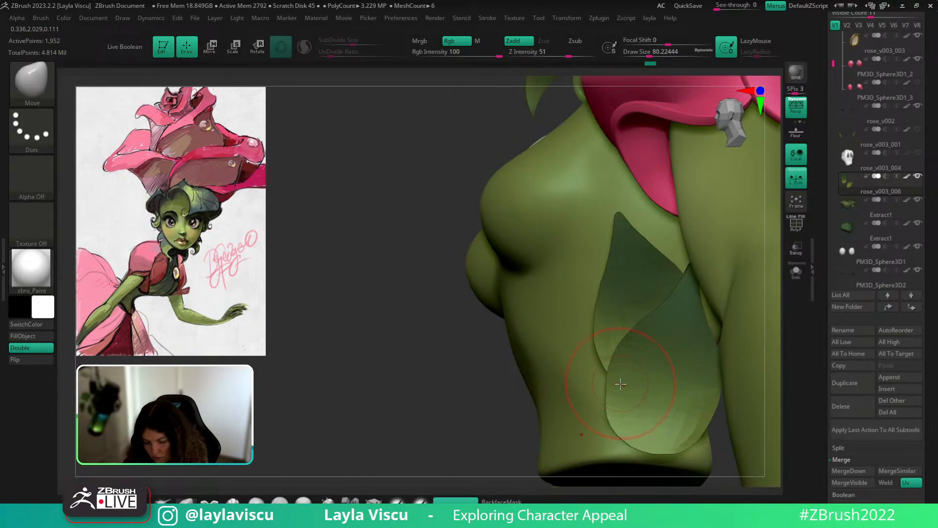
key("s")
left_click_drag(622, 386, 616, 386)
left_click(478, 404, "ctrl+shift")
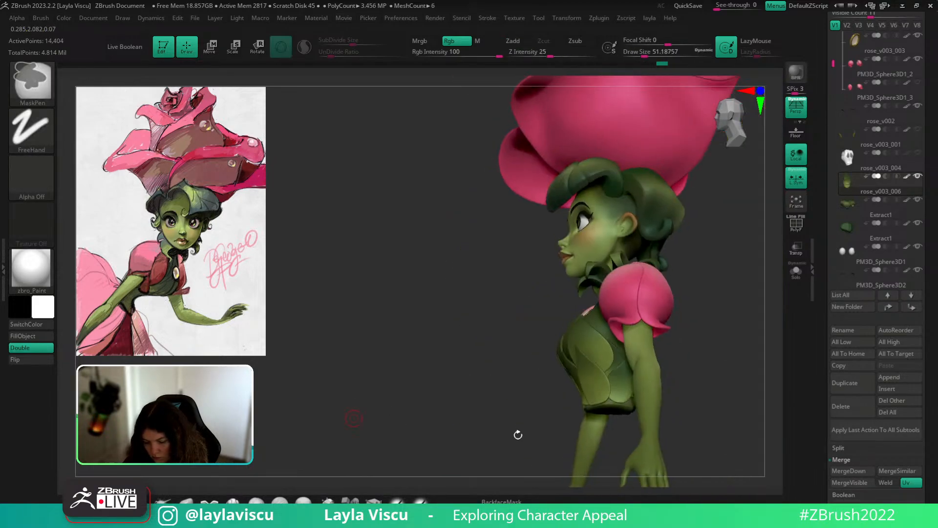
Show the whole character from the front and save the tool.
right_click_drag(518, 434, 700, 371)
left_click_drag(936, 184, 935, 237)
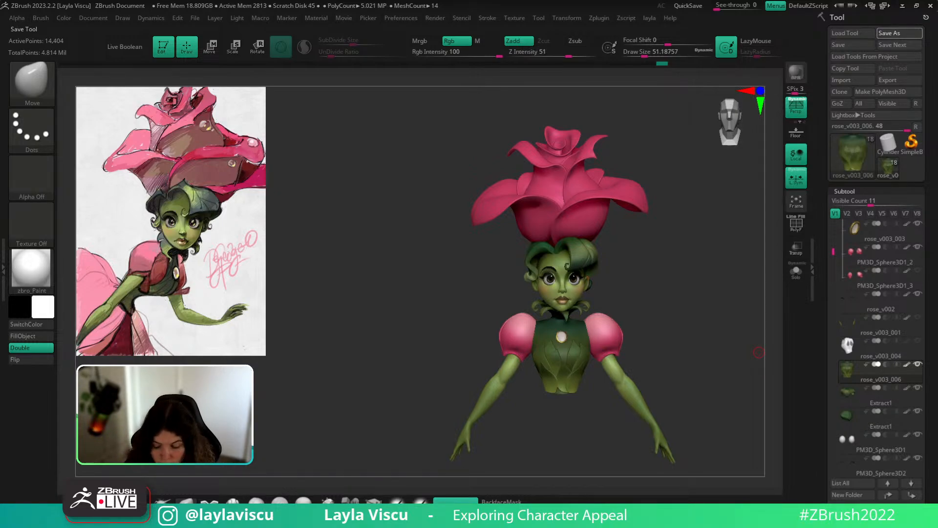
key("ctrl+s")
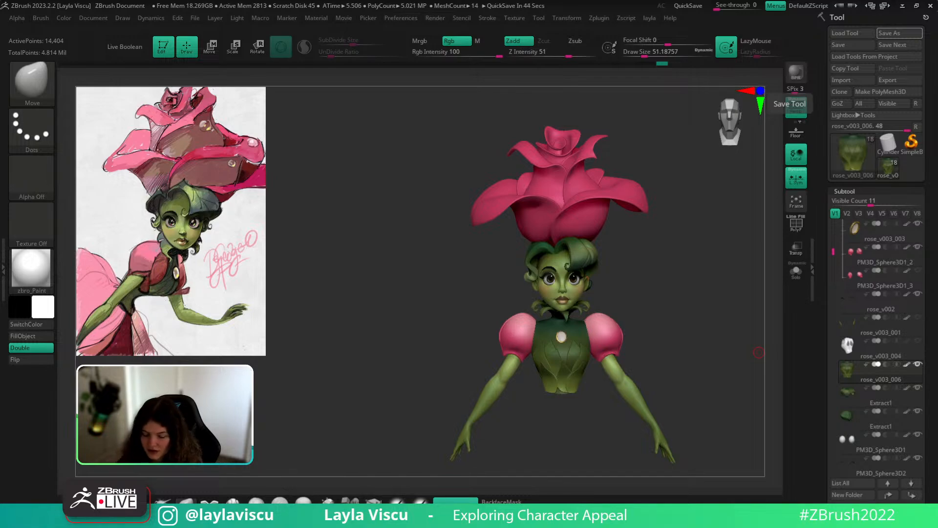
Sample dark green, choose the SoftP_3DCW brush at a draw size of about 182, and isolate the bodice subtool.
left_click_drag(727, 253, 698, 288)
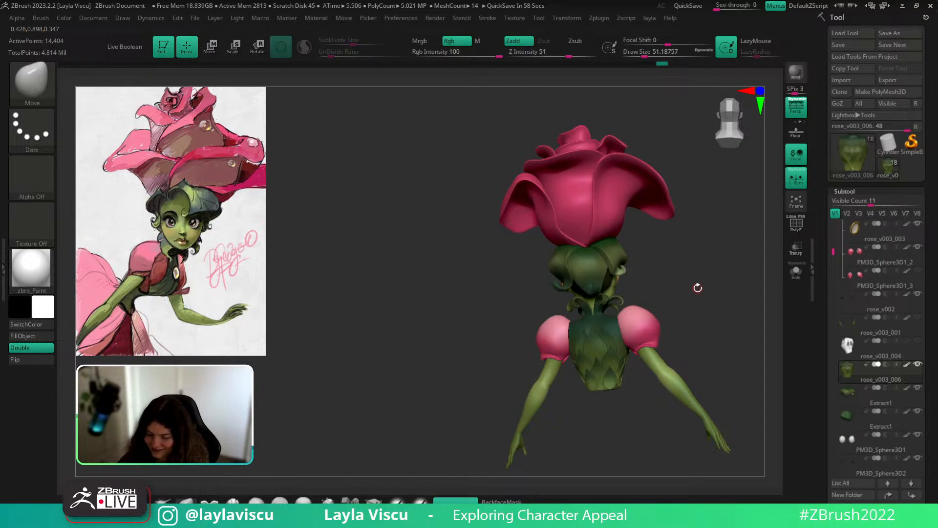
left_click_drag(689, 394, 552, 365, "alt")
key("c")
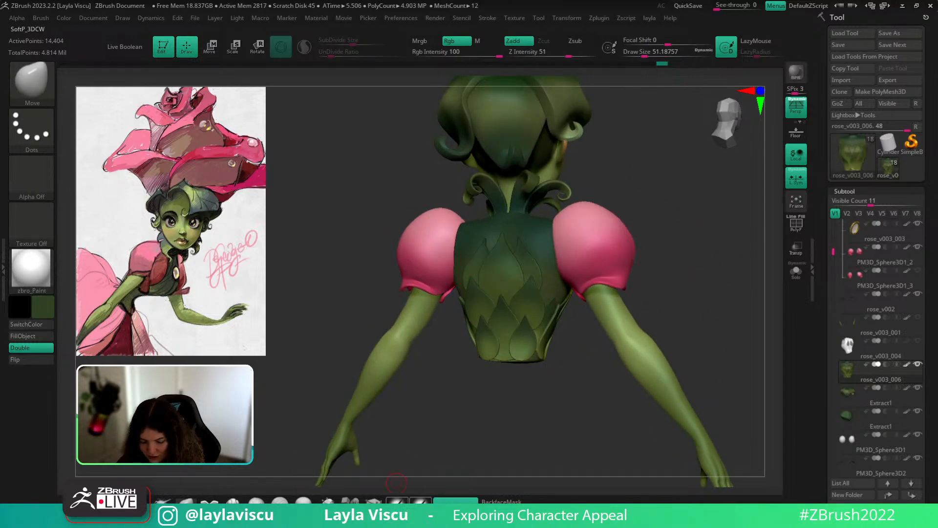
left_click(396, 501)
left_click_drag(547, 398, 542, 458, "alt")
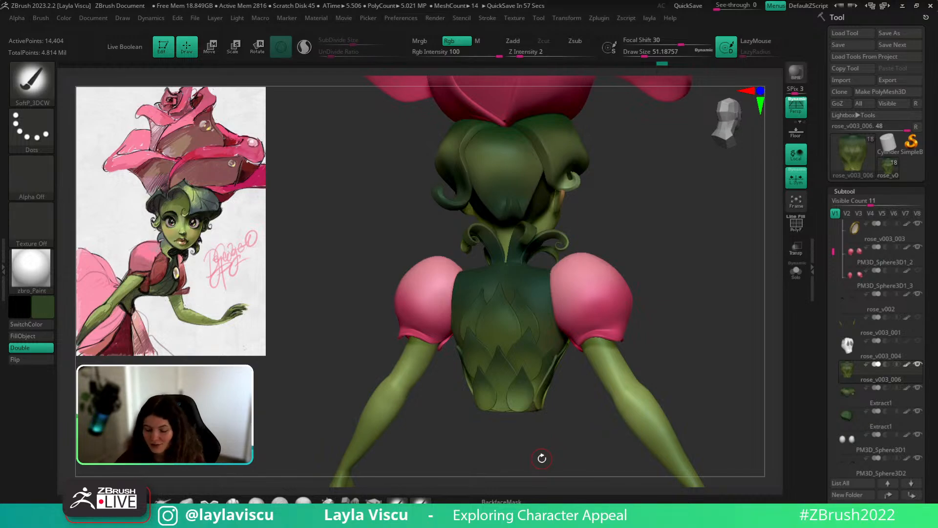
key("s")
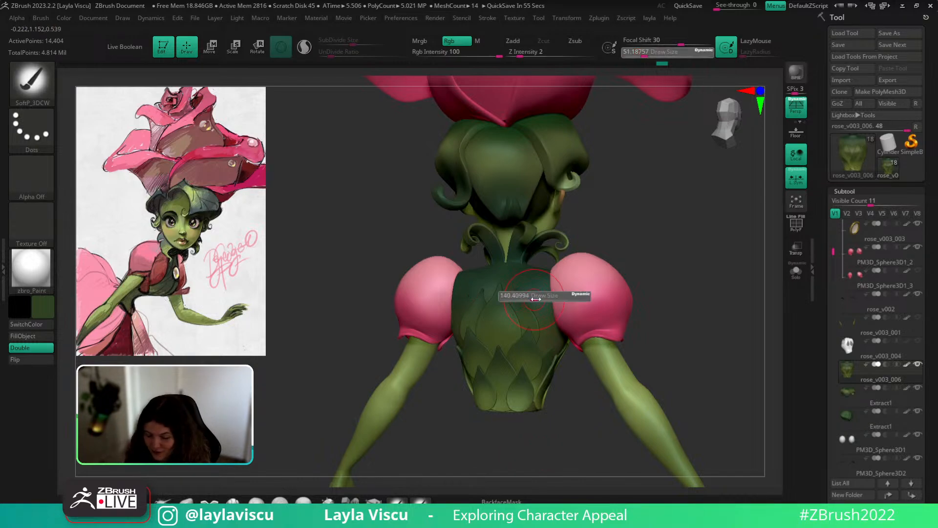
left_click(796, 271)
Hide the bodice base, paint the separate leaves with the sampled dark green, and show the base again.
key("shift")
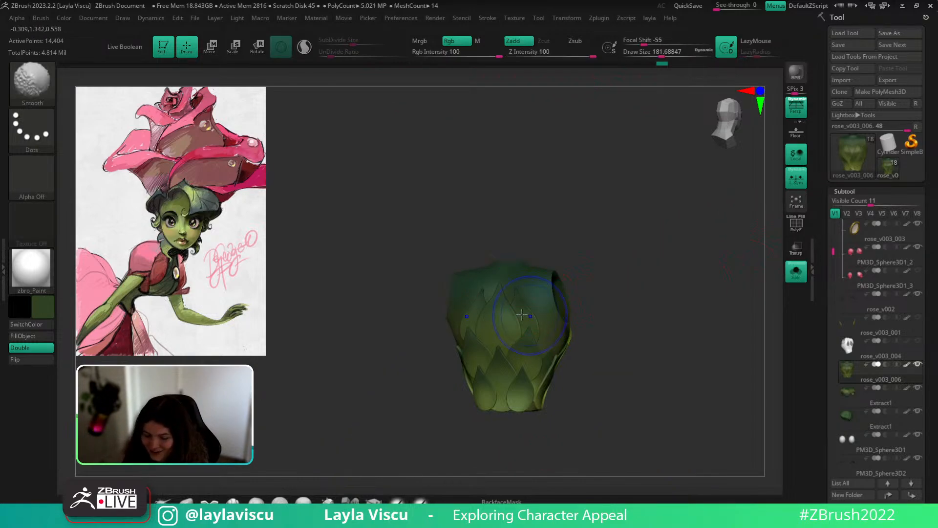
key("shift+f")
key("shift+f")
left_click(542, 291, "ctrl+shift")
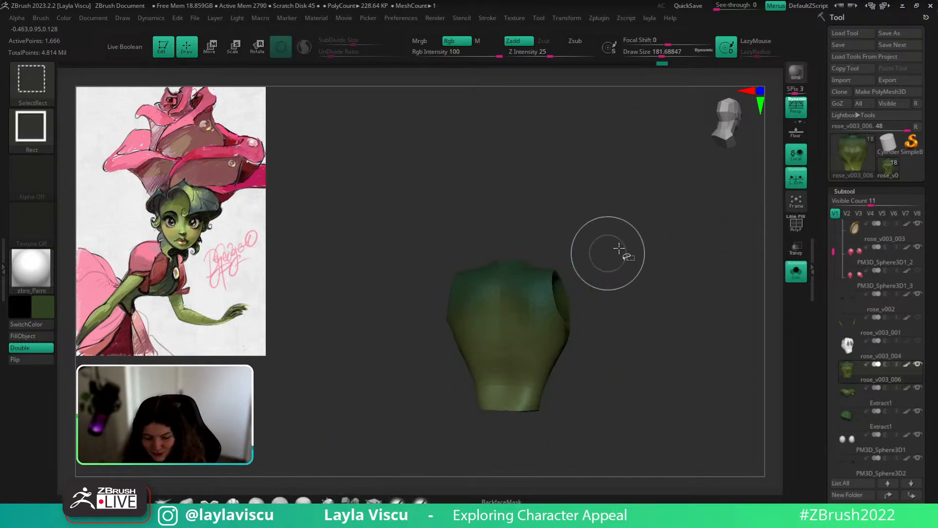
left_click_drag(668, 249, 677, 270, "ctrl+shift")
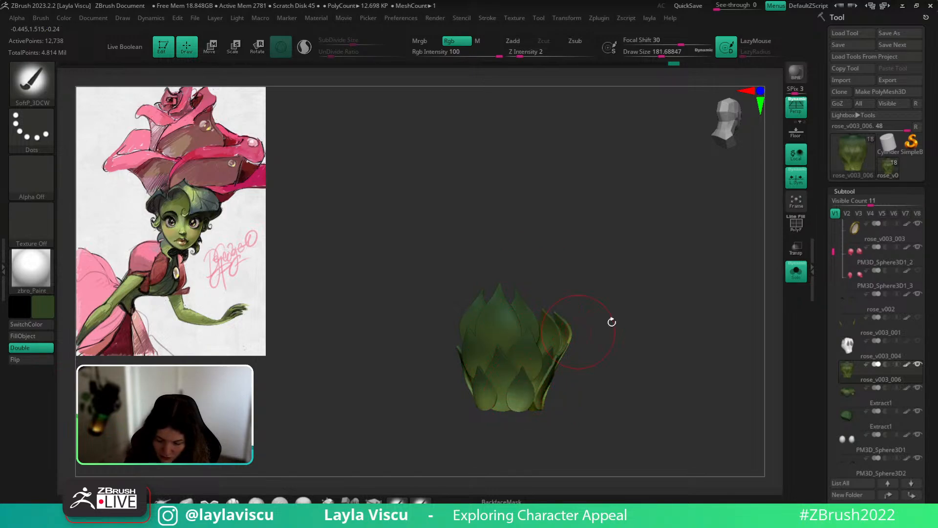
left_click_drag(612, 321, 554, 339)
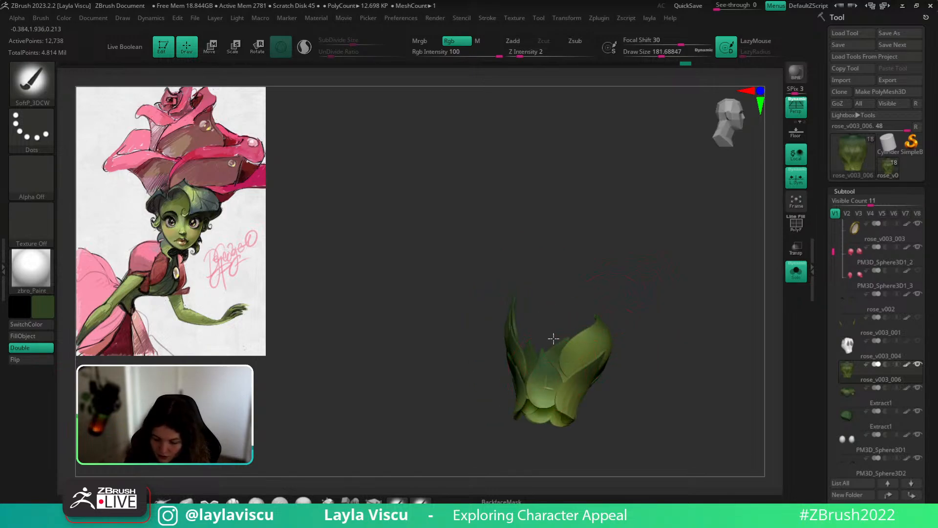
left_click(635, 313, "ctrl+shift")
Refine the isolated bodice's side with the Move brush at a draw size of about 182, and show the full character.
left_click(236, 502)
right_click_drag(544, 360, 538, 393, "ctrl")
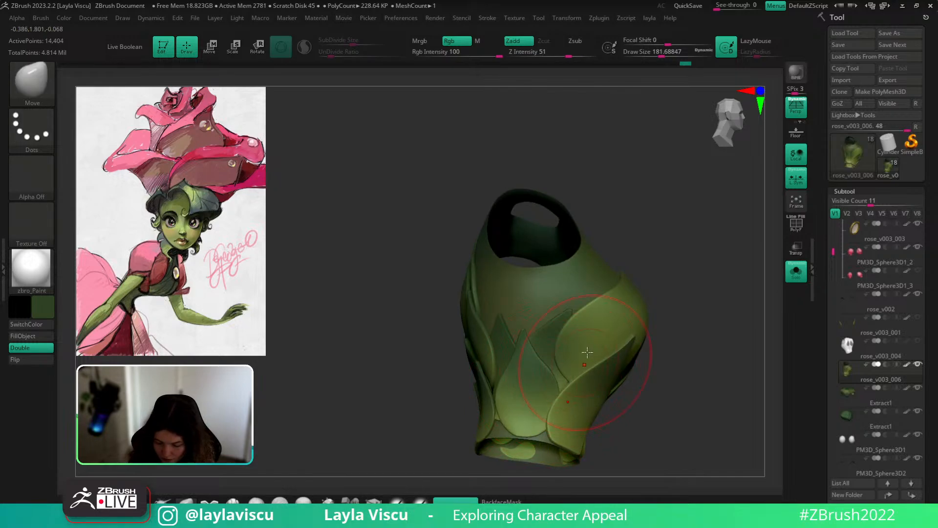
right_click_drag(586, 352, 589, 318)
right_click_drag(589, 317, 591, 274, "ctrl")
left_click(787, 281)
right_click_drag(723, 314, 722, 381)
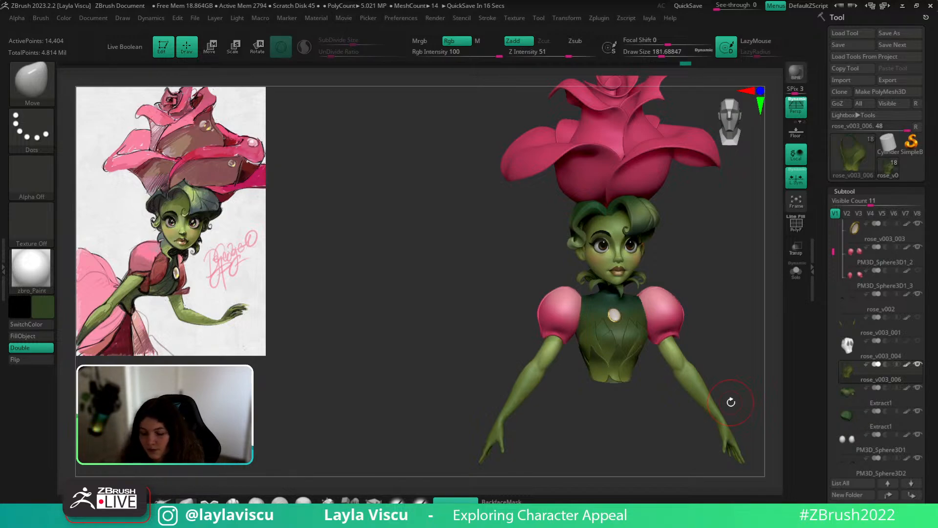
Reshape the isolated bodice's shoulder edges front and back with the Move brush at a draw size of about 120, and unhide the character.
left_click_drag(728, 318, 671, 337)
right_click_drag(672, 337, 603, 362, "ctrl")
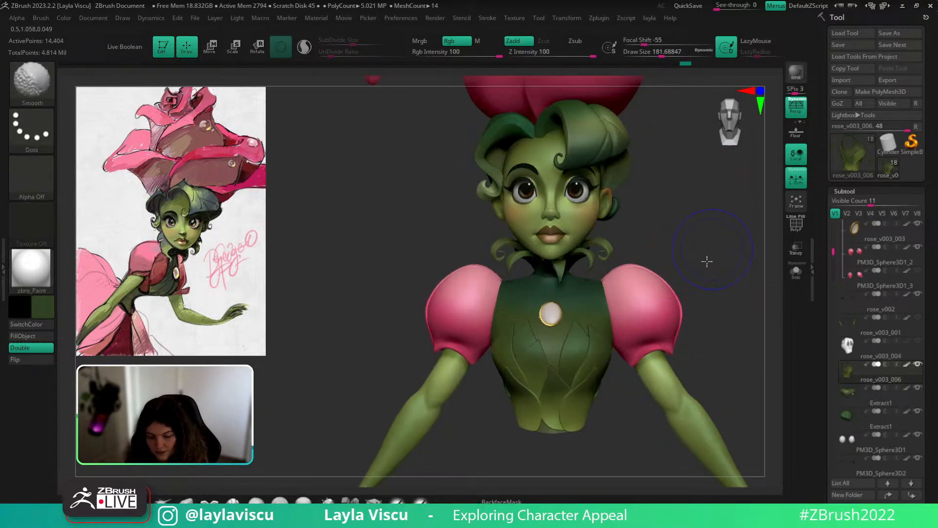
left_click_drag(706, 262, 689, 253, "shift")
left_click(796, 271)
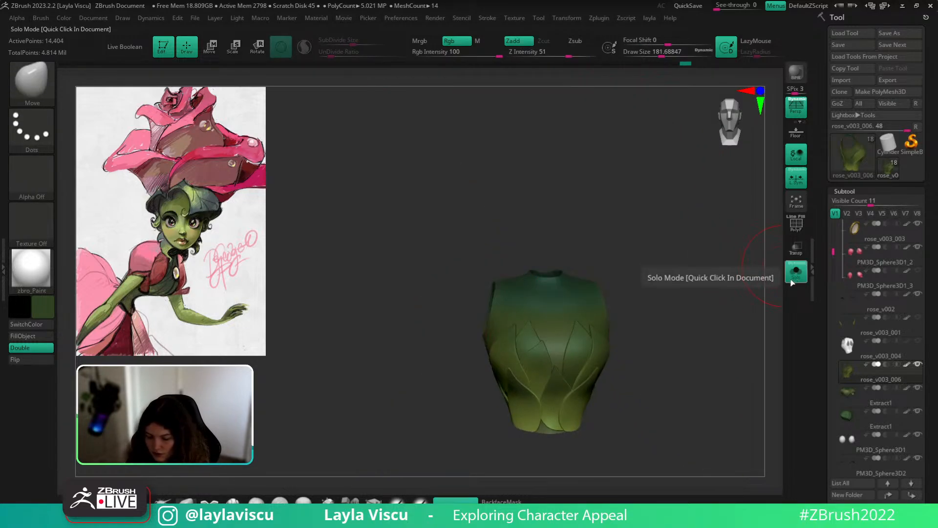
right_click_drag(608, 304, 606, 333, "ctrl")
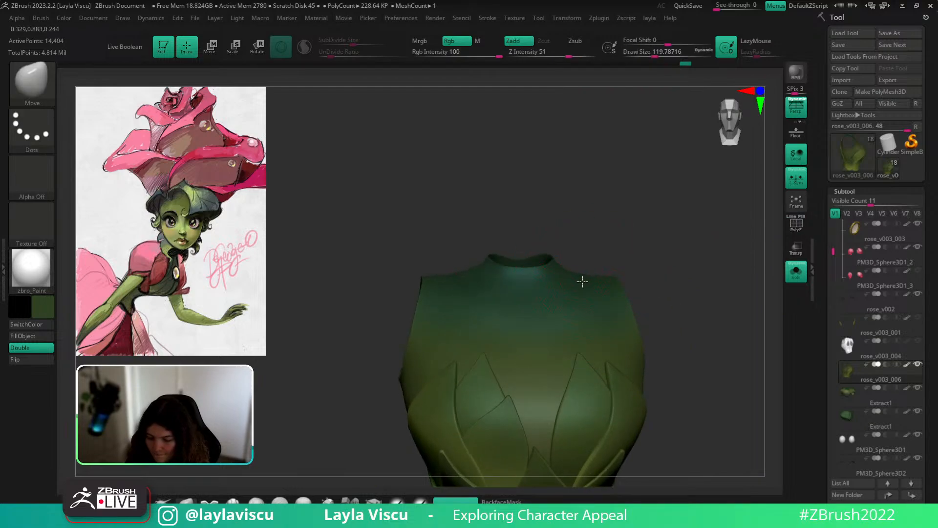
mouse_move(629, 253)
left_mouse_down()
mouse_move(552, 250)
mouse_move(589, 225)
mouse_move(591, 277)
left_mouse_up()
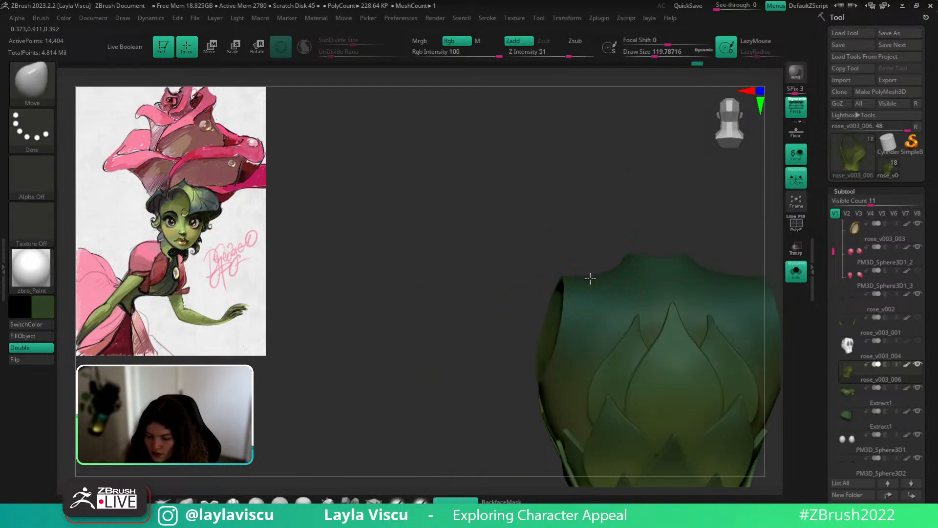
left_click(796, 271)
Select the body subtool rose_v006 and fit its shoulders under the bodice with the Move brush at a draw size of about 120.
right_click_drag(684, 237, 754, 251, "ctrl")
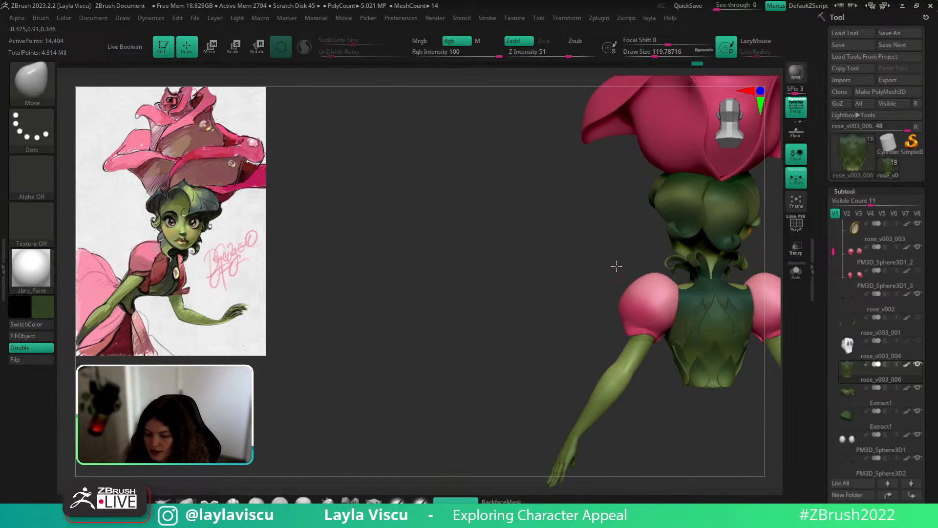
mouse_move(615, 266)
left_mouse_down()
mouse_move(750, 258)
mouse_move(450, 275)
mouse_move(394, 290)
left_mouse_up()
left_click_drag(668, 277, 701, 279)
right_click_drag(631, 274, 629, 335, "ctrl")
left_click(634, 293, "alt")
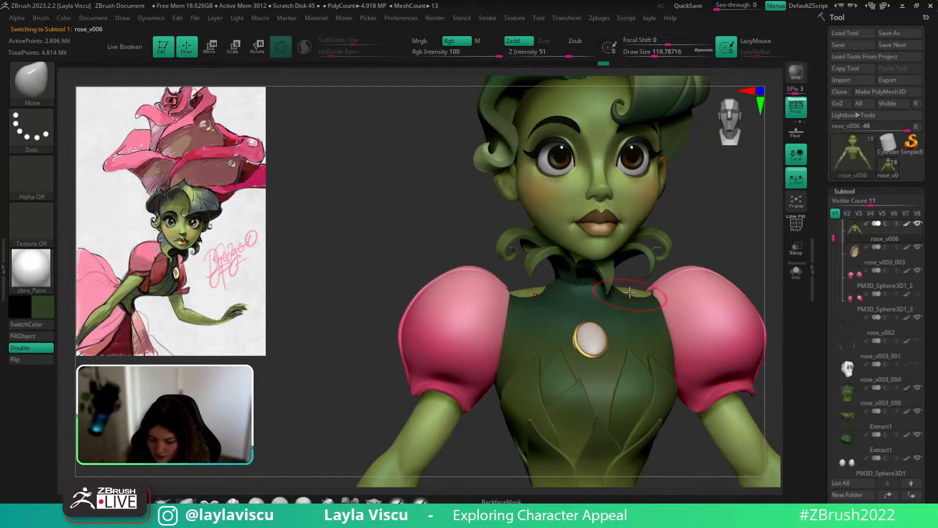
right_click_drag(681, 273, 680, 236, "ctrl")
right_click_drag(728, 259, 628, 273)
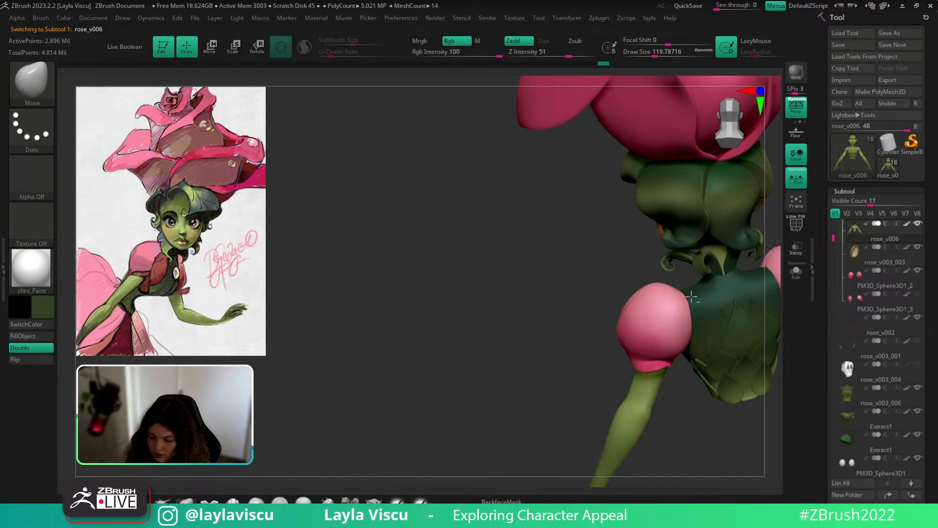
right_click_drag(689, 417, 785, 415)
right_click_drag(750, 287, 624, 289, "shift")
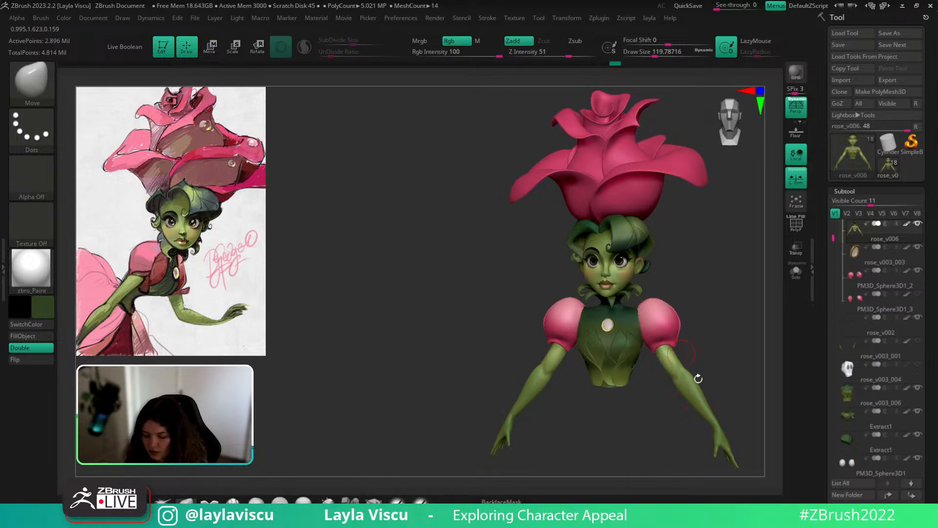
Inspect the body's neck and shoulders in isolation, show the full character again, and display the polyframe.
right_click_drag(698, 376, 706, 365, "shift")
right_click_drag(650, 353, 664, 435, "ctrl")
mouse_move(777, 352)
right_mouse_down()
mouse_move(754, 339)
mouse_move(784, 334)
right_mouse_up()
right_click_drag(607, 248, 635, 298, "ctrl")
right_click_drag(740, 197, 719, 214)
left_click(796, 272)
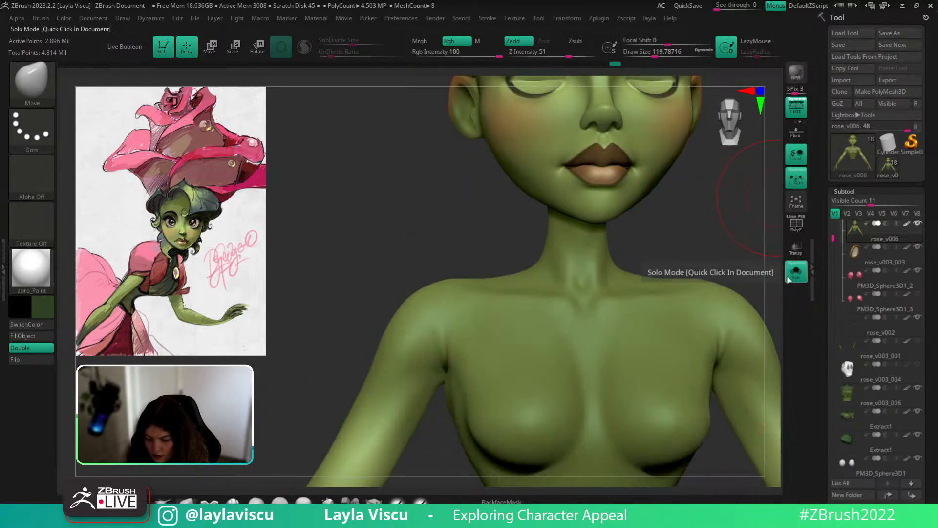
key("shift+f")
left_click(796, 270)
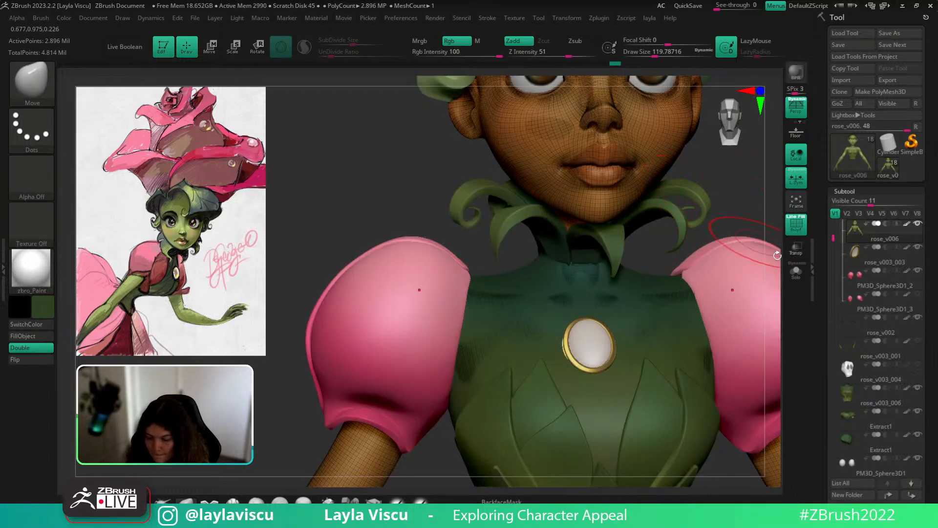
Try to duplicate the collar leaves of PM3D_Cylinder3D1 and scale, rotate and lower the copy as a second layer around the neck.
left_click(684, 231, "alt")
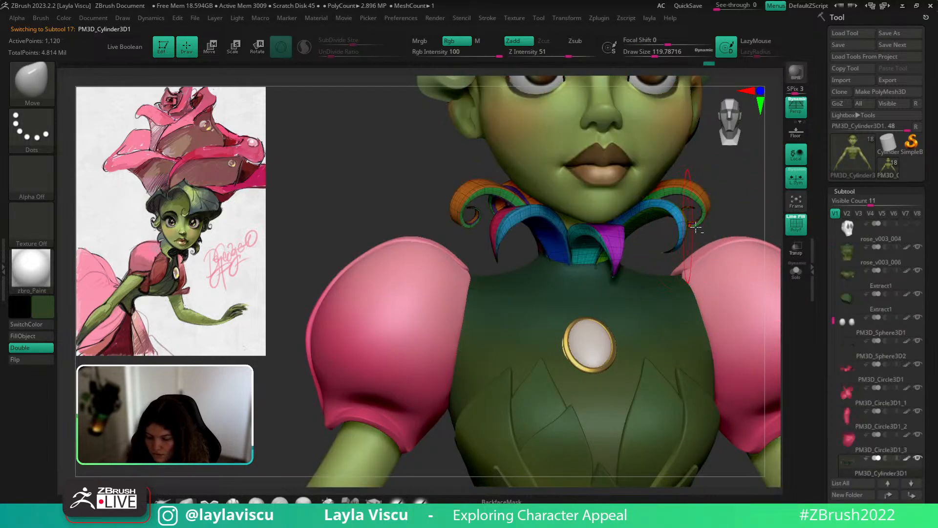
key("w")
left_click_drag(592, 202, 593, 211)
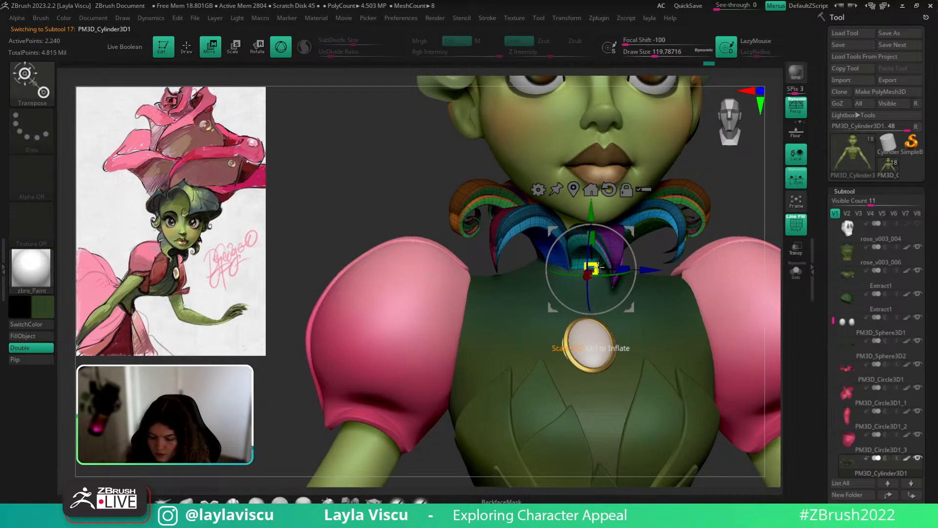
left_click_drag(593, 267, 600, 264)
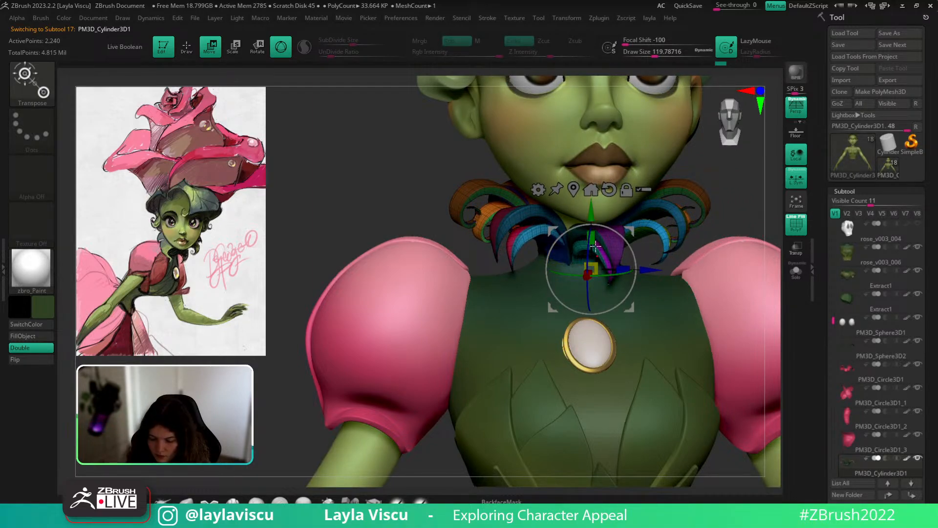
left_click_drag(617, 233, 579, 277)
left_click_drag(629, 308, 645, 312)
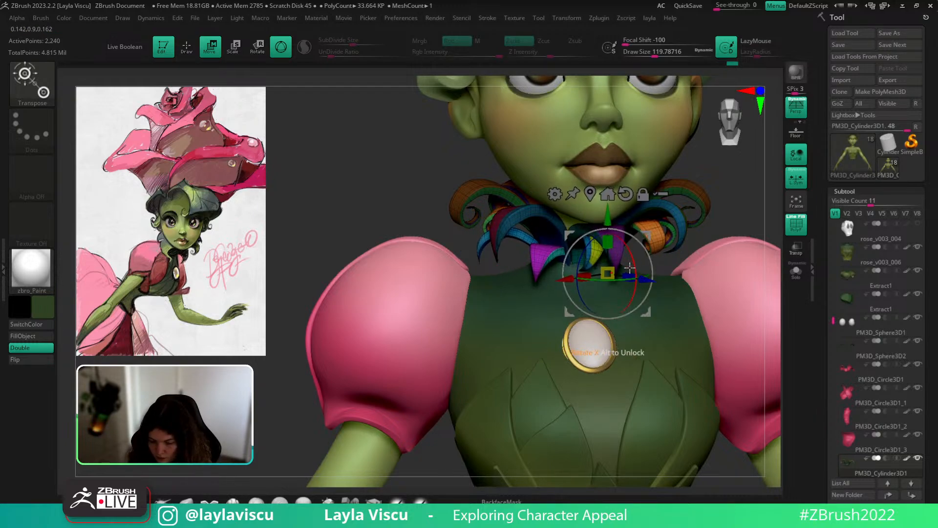
left_click_drag(646, 249, 649, 256)
left_click_drag(614, 223, 613, 230)
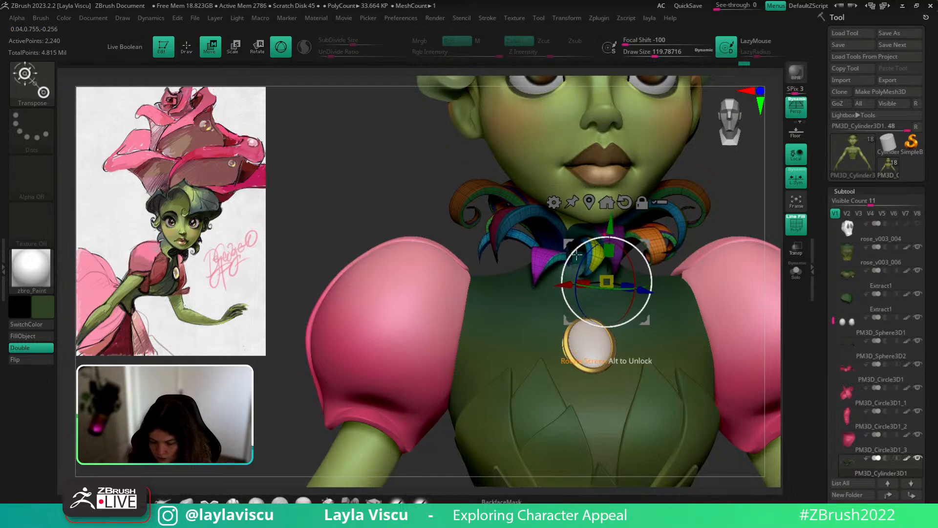
key("q")
key("shift+f")
right_click_drag(693, 368, 705, 208, "ctrl")
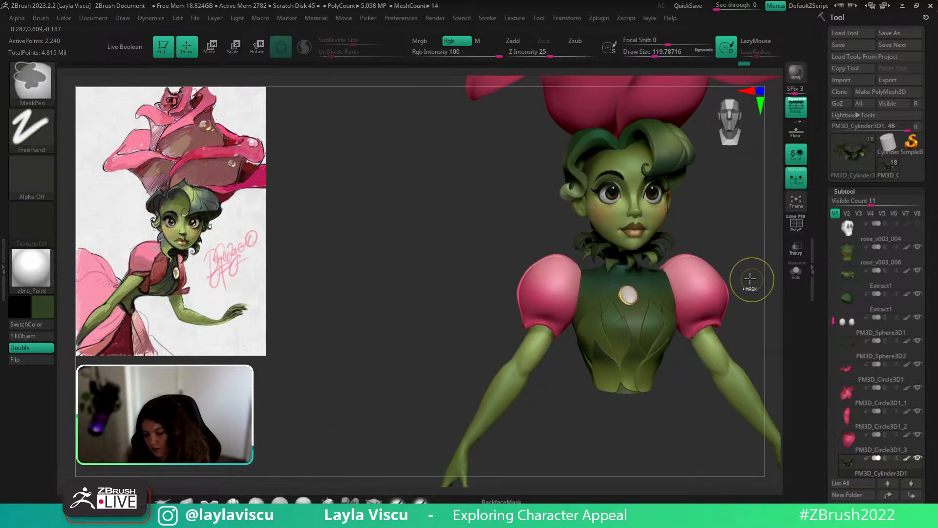
key("ctrl+z")
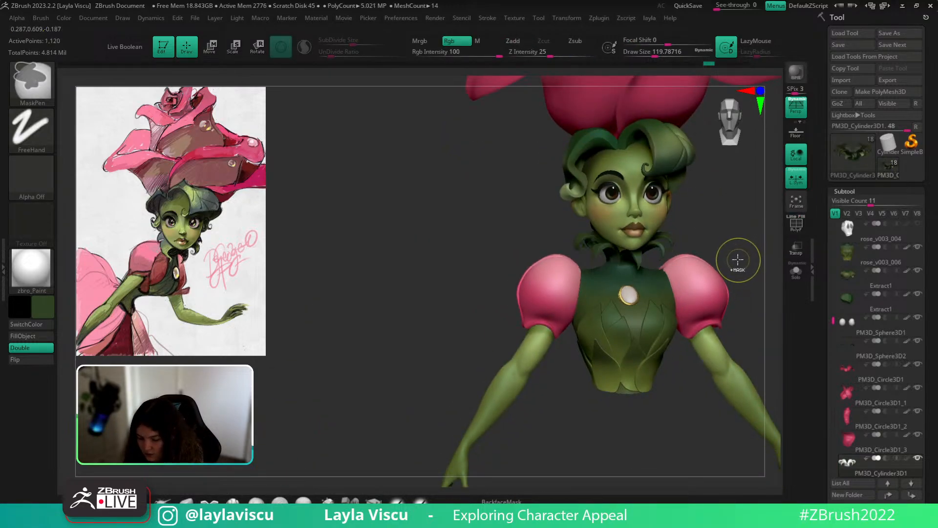
Turn on the polypaint display of the collar subtool PM3D_Cylinder3D1.
right_click_drag(738, 234, 685, 268, "alt")
mouse_move(634, 309)
right_mouse_down("ctrl")
mouse_move(689, 268)
mouse_move(693, 313)
mouse_move(697, 286)
mouse_move(646, 295)
right_mouse_up("ctrl")
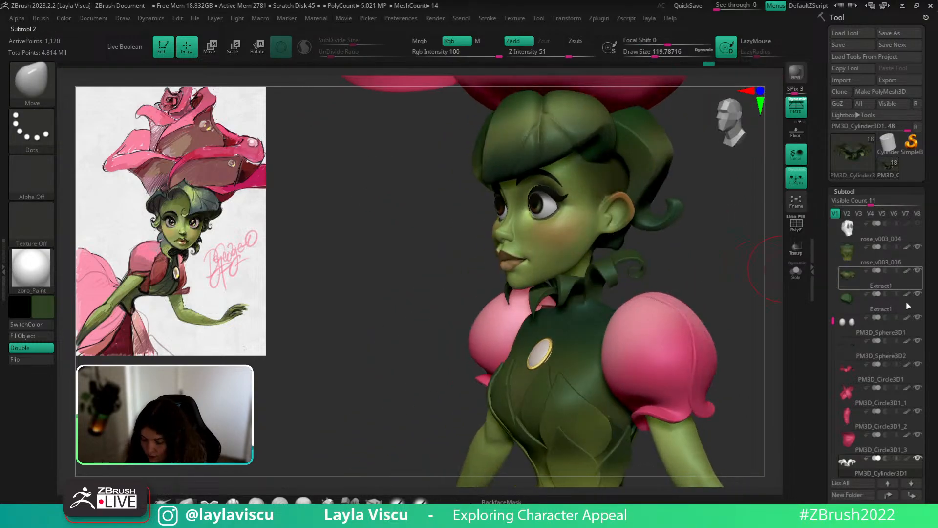
left_click(907, 458)
right_click_drag(756, 352, 704, 287)
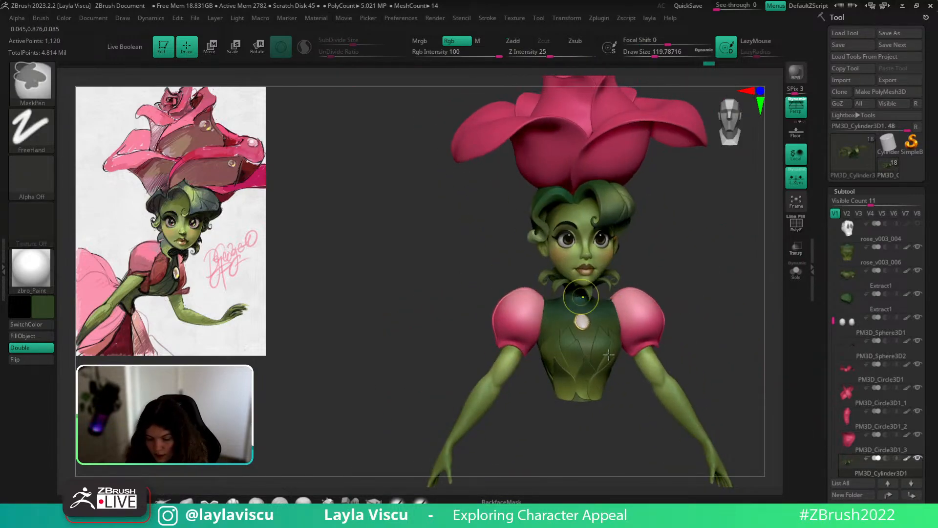
Nudge the chest area just below the collar with the Move brush at a draw size of about 120, and select the body rose_v006.
right_click_drag(608, 357, 609, 315, "ctrl")
left_click(610, 313, "alt")
left_click_drag(595, 303, 582, 301)
left_click(582, 303, "alt")
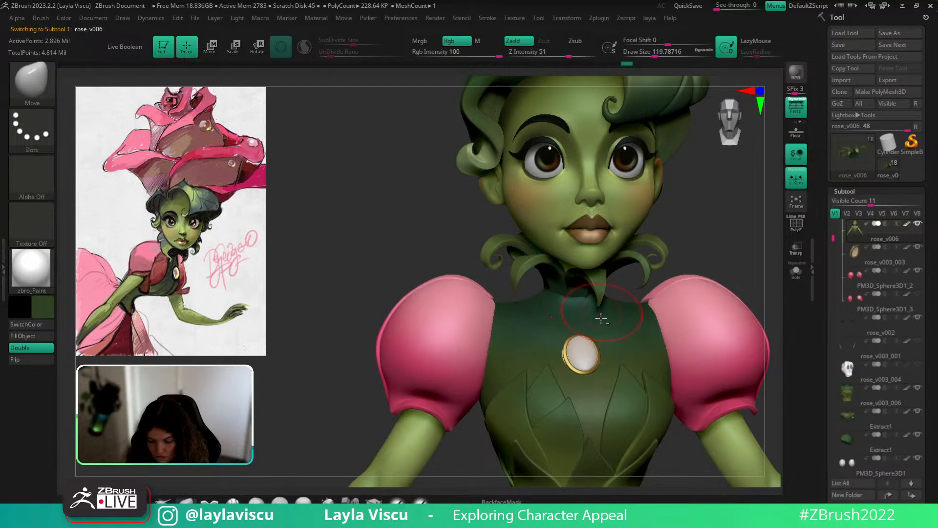
right_click_drag(633, 279, 680, 208, "ctrl")
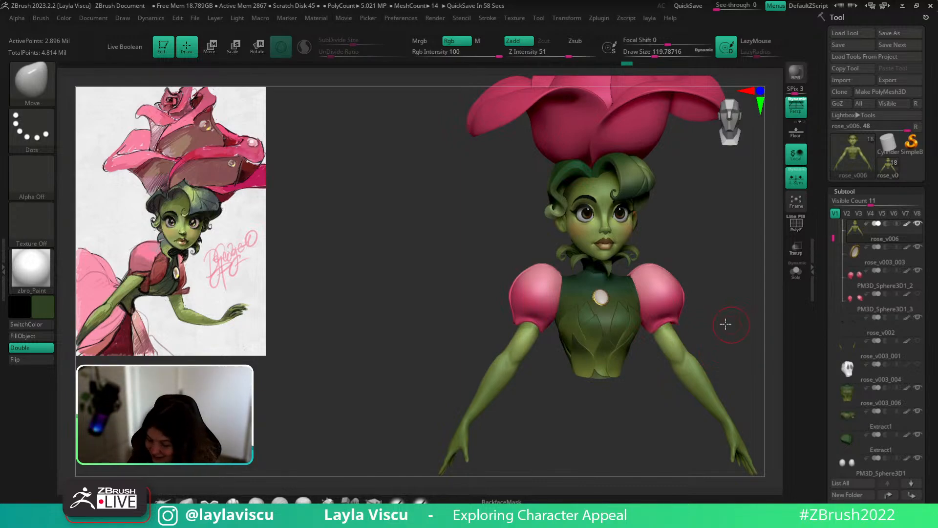
Select the bodice rose_v003_006, enable backface masking, and adjust its lower leaves with the Move brush at a draw size of about 71.
left_click_drag(725, 323, 741, 343)
right_click_drag(647, 344, 583, 321, "alt")
left_click(582, 323, "alt")
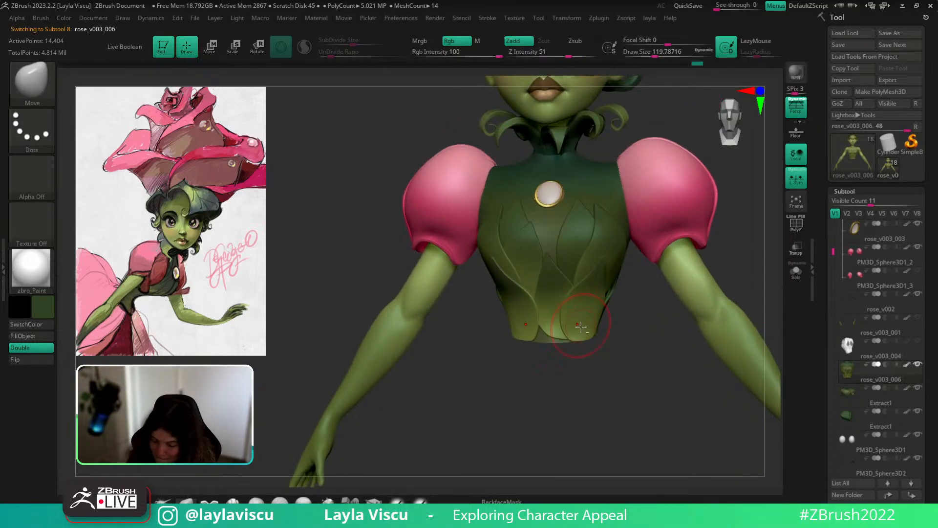
right_click_drag(601, 408, 601, 373, "ctrl")
mouse_move(698, 272)
right_mouse_down("alt")
mouse_move(695, 289)
mouse_move(662, 295)
mouse_move(614, 346)
mouse_move(607, 390)
right_mouse_up("alt")
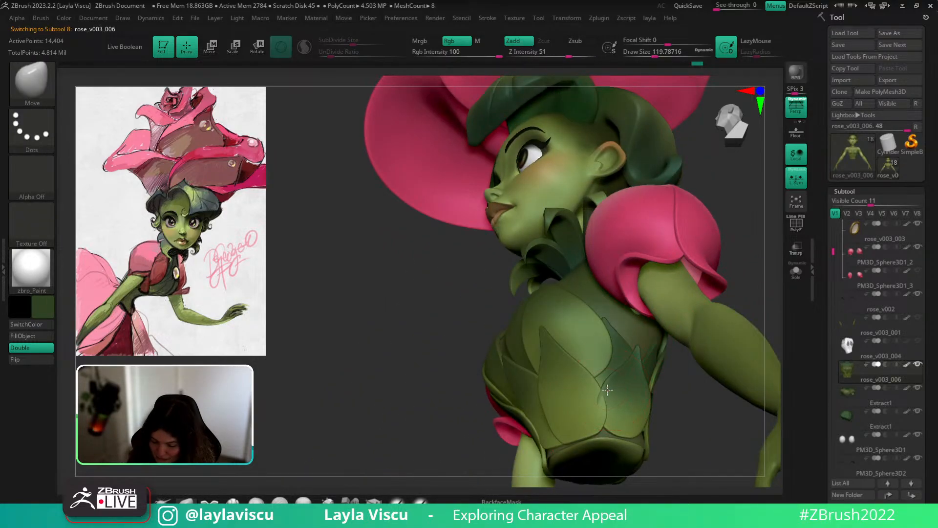
left_click(456, 500)
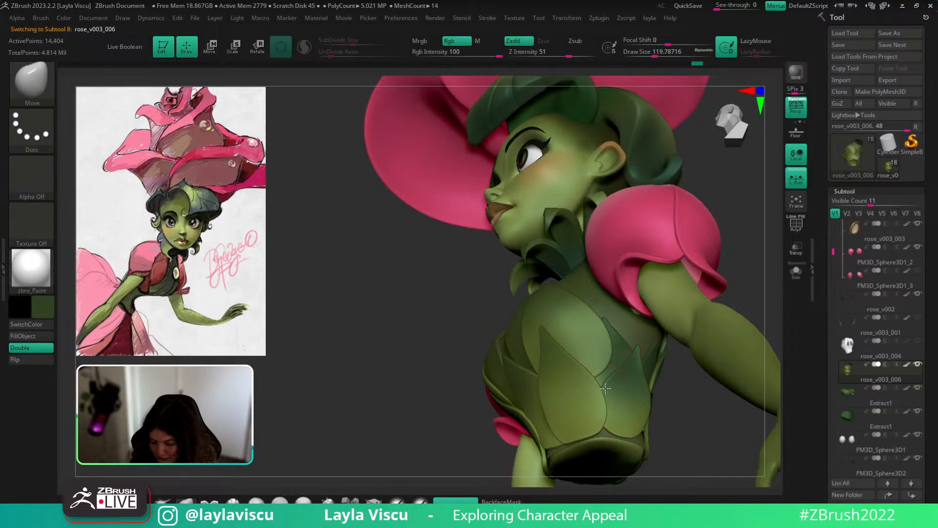
mouse_move(683, 376)
right_mouse_down()
mouse_move(684, 402)
mouse_move(604, 313)
mouse_move(741, 289)
mouse_move(731, 279)
mouse_move(758, 323)
mouse_move(773, 196)
right_mouse_up()
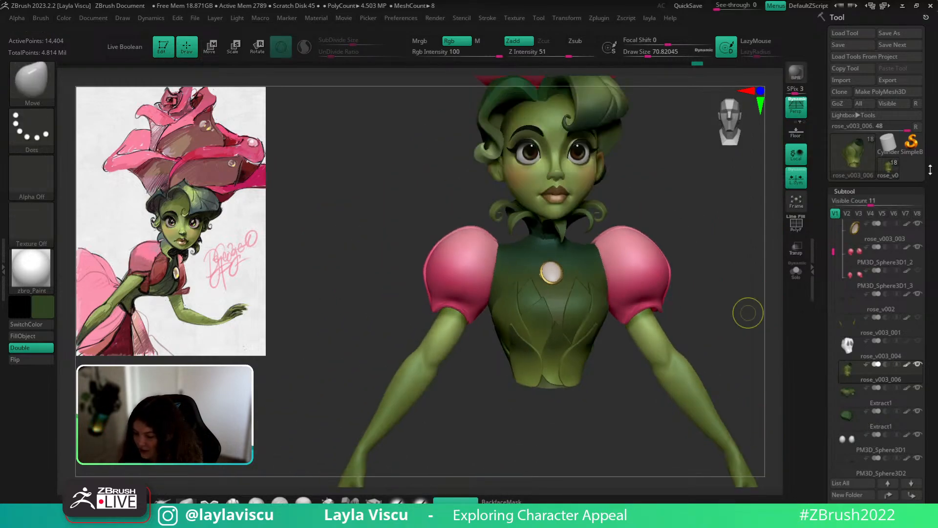
mouse_move(716, 305)
right_mouse_down("alt")
mouse_move(717, 352)
mouse_move(707, 298)
right_mouse_up("alt")
mouse_move(726, 368)
right_mouse_down("ctrl")
mouse_move(722, 338)
mouse_move(720, 356)
mouse_move(689, 335)
right_mouse_up("ctrl")
right_click_drag(577, 286, 571, 330, "ctrl")
right_click_drag(565, 215, 569, 273, "ctrl")
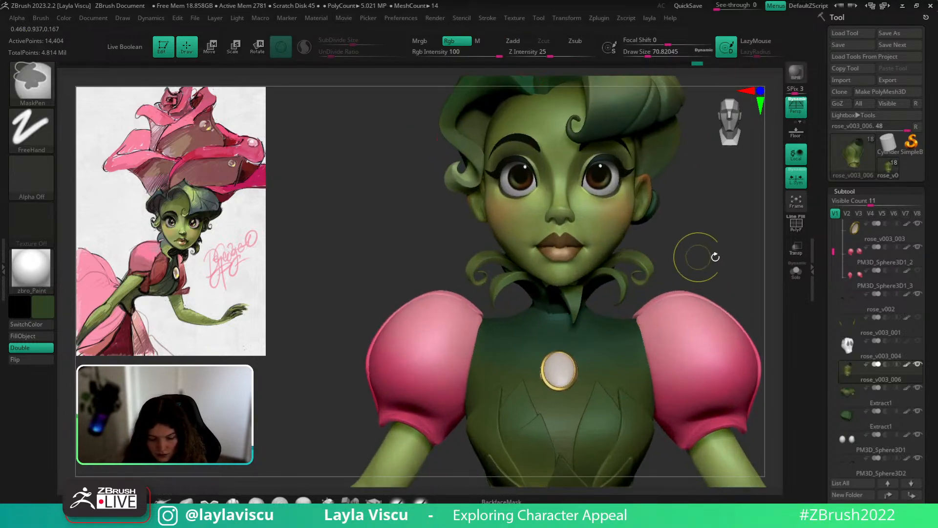
Select the eyebrows rose_v002 and refine their shape with the Move brush at a draw size of about 90.
right_click_drag(742, 313, 745, 383, "alt")
right_click_drag(672, 281, 732, 276)
left_click(599, 227, "alt")
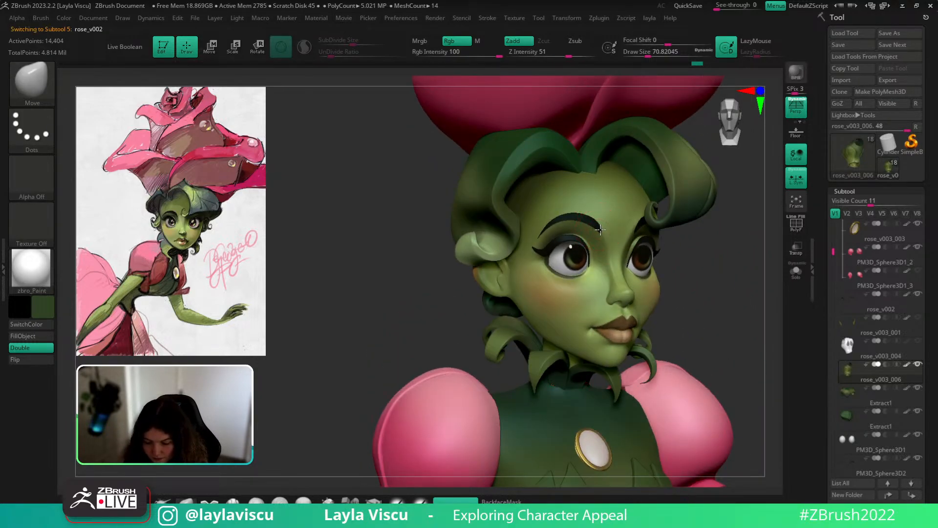
mouse_move(605, 245)
right_mouse_down("ctrl")
mouse_move(596, 218)
mouse_move(611, 264)
right_mouse_up("ctrl")
right_click_drag(728, 276, 700, 259)
right_click_drag(700, 259, 698, 237, "ctrl")
left_click_drag(716, 281, 735, 280)
right_click_drag(593, 237, 621, 214, "ctrl")
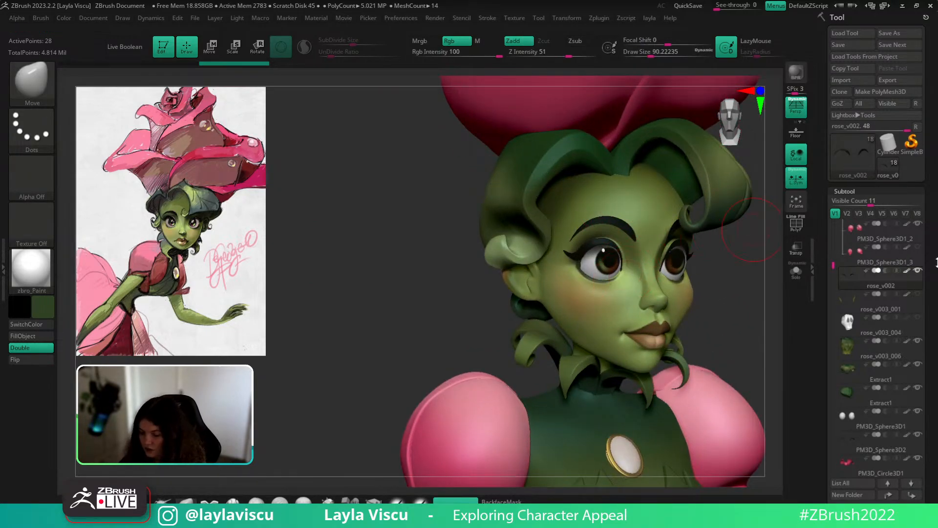
right_click_drag(733, 247, 704, 285, "ctrl")
left_click_drag(752, 285, 723, 289)
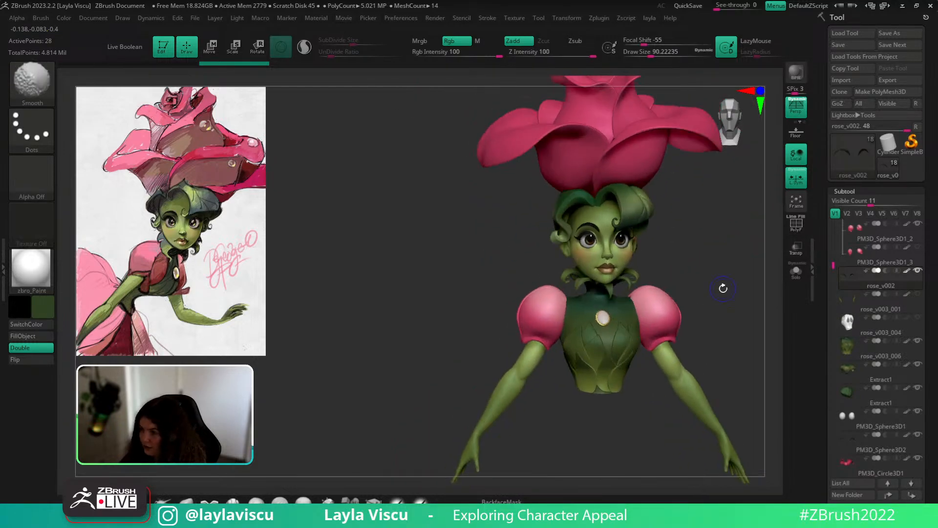
left_click_drag(703, 242, 670, 288)
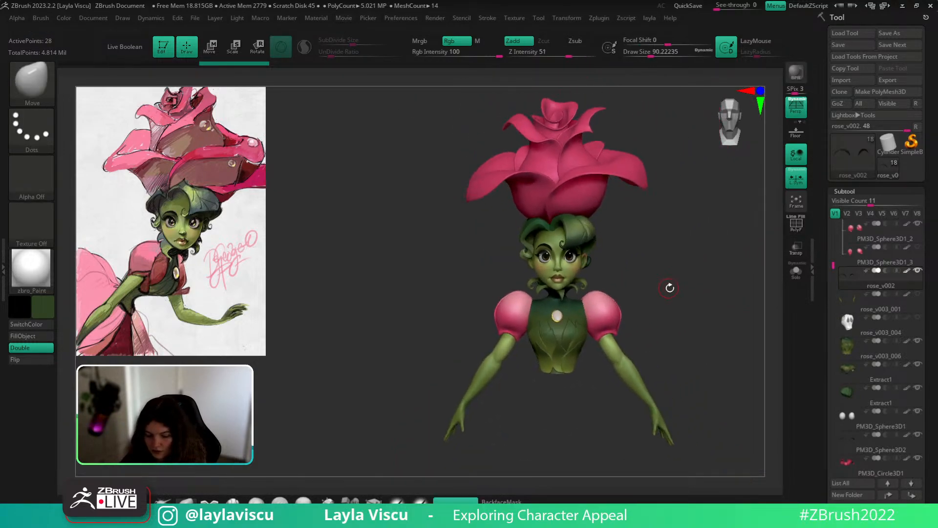
Mask everything but the forearms and hands on the body rose_v006 and stretch them lengthwise from the elbows by about 1.08.
mouse_move(662, 350)
right_mouse_down("ctrl")
mouse_move(630, 344)
mouse_move(647, 385)
mouse_move(613, 338)
right_mouse_up("ctrl")
left_click(618, 365, "alt")
key("w")
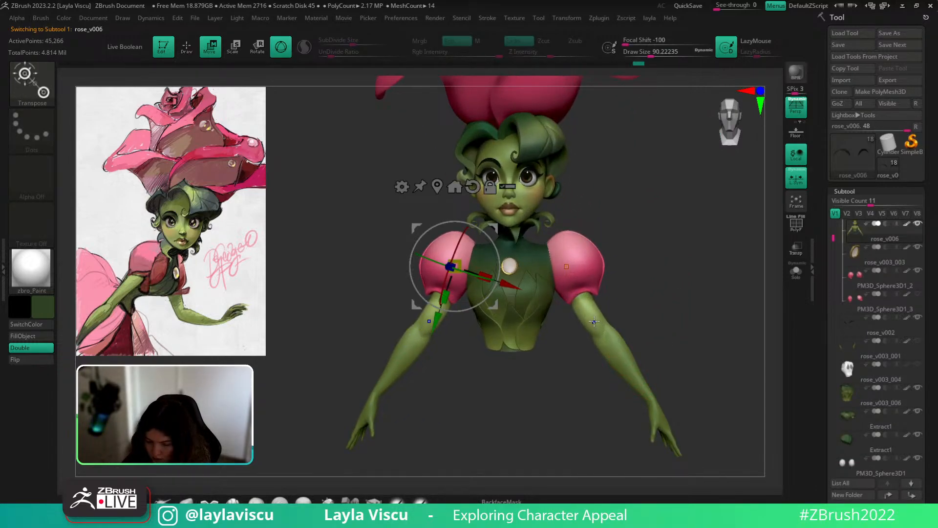
left_click(595, 321)
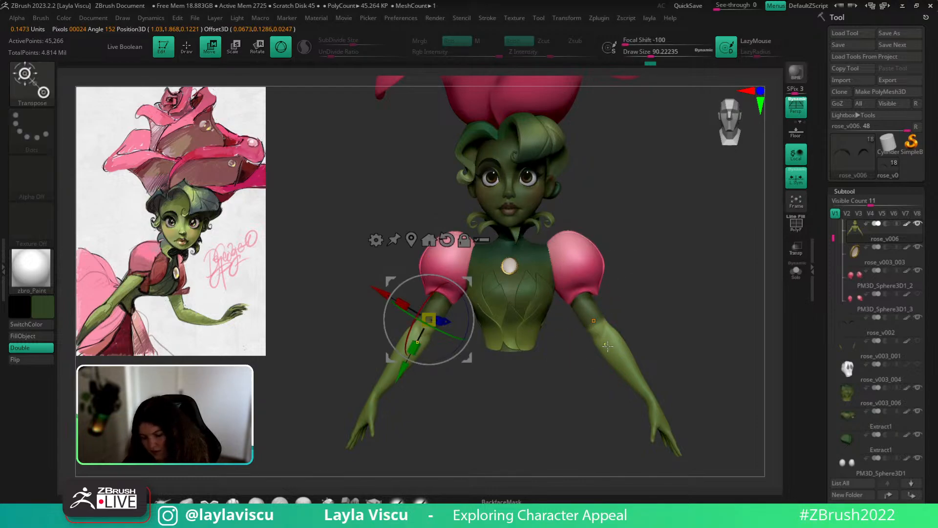
left_click(555, 391, "ctrl")
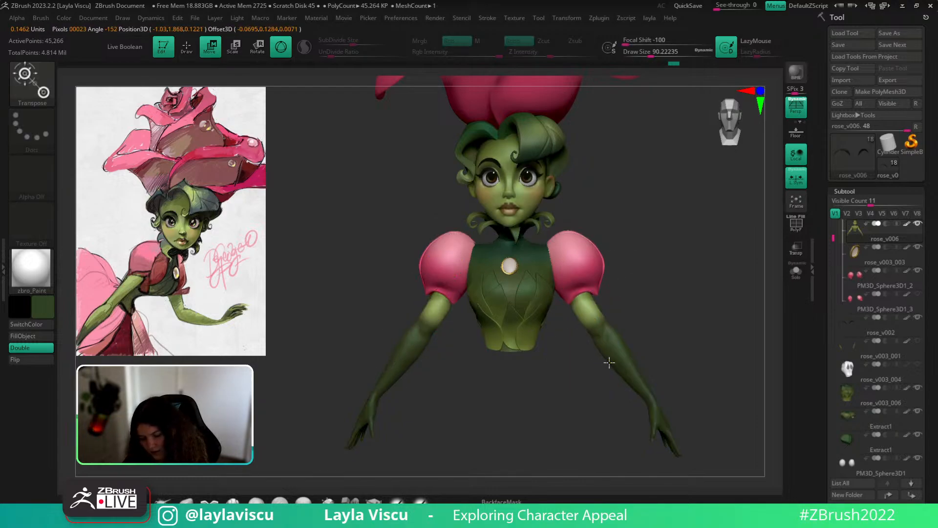
left_click(566, 402, "ctrl")
left_click_drag(457, 331, 457, 290)
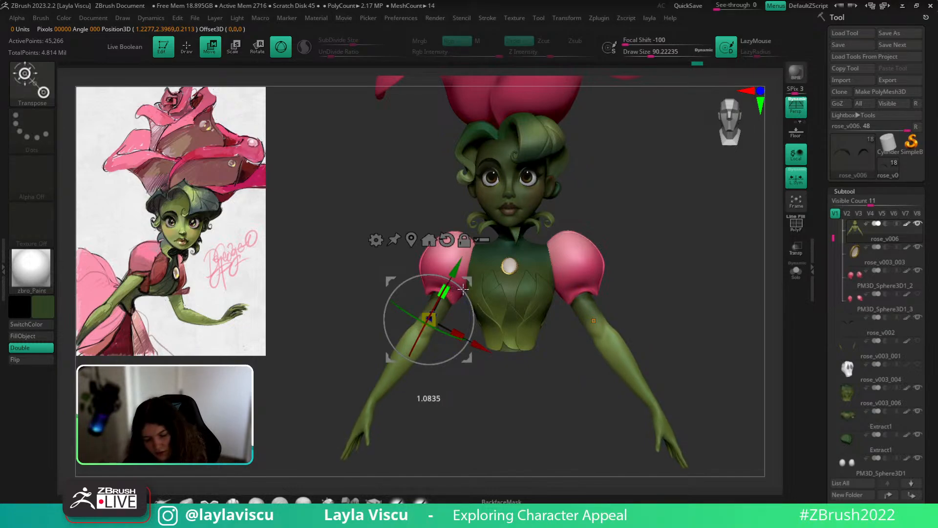
Restore the cleared forearm mask, fine-tune the forearms' length along the arm axis, and clear the mask.
key("q")
right_click_drag(461, 418, 443, 401, "ctrl")
left_click_drag(444, 401, 462, 436, "ctrl")
right_click_drag(461, 420, 489, 418, "ctrl")
key("ctrl+z")
key("ctrl+z")
key("w")
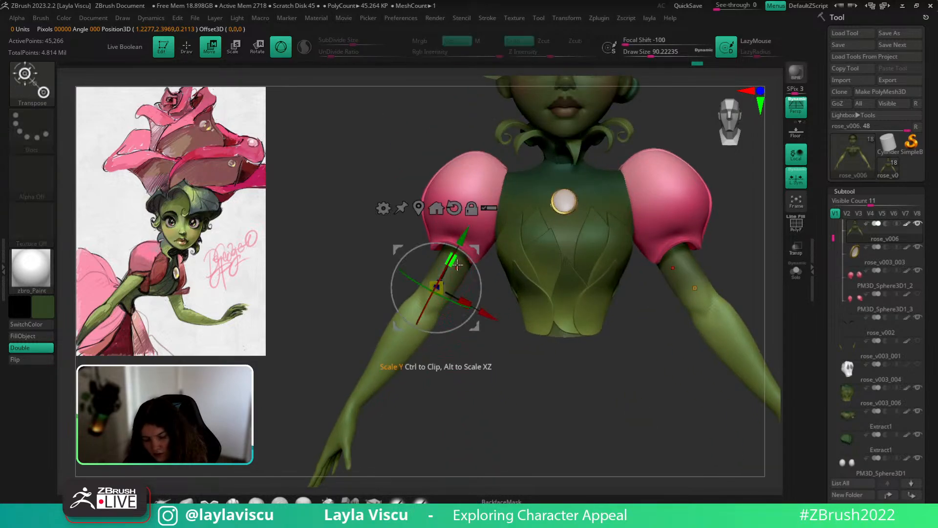
left_click_drag(462, 239, 456, 250)
key("q")
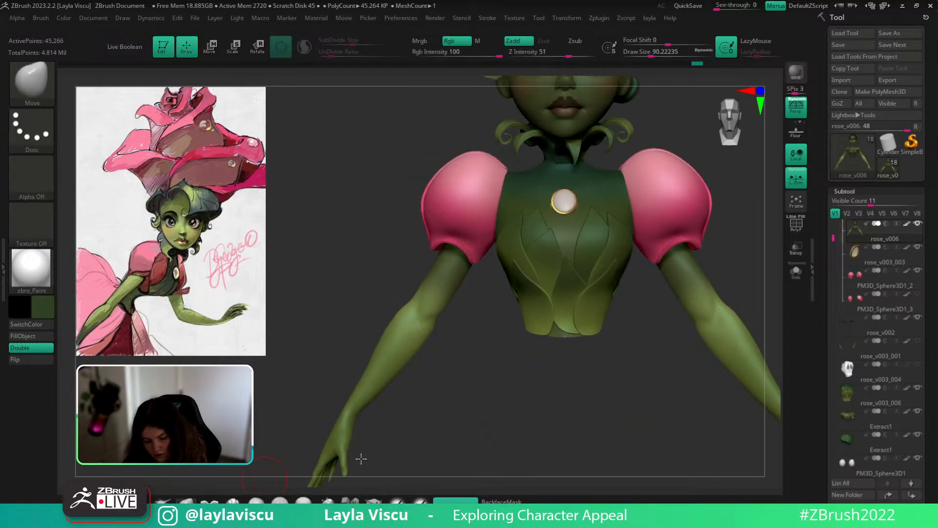
right_click_drag(360, 459, 451, 408, "ctrl")
left_click_drag(452, 408, 465, 427, "ctrl")
mouse_move(650, 316)
left_mouse_down()
mouse_move(604, 289)
mouse_move(596, 306)
mouse_move(621, 324)
left_mouse_up()
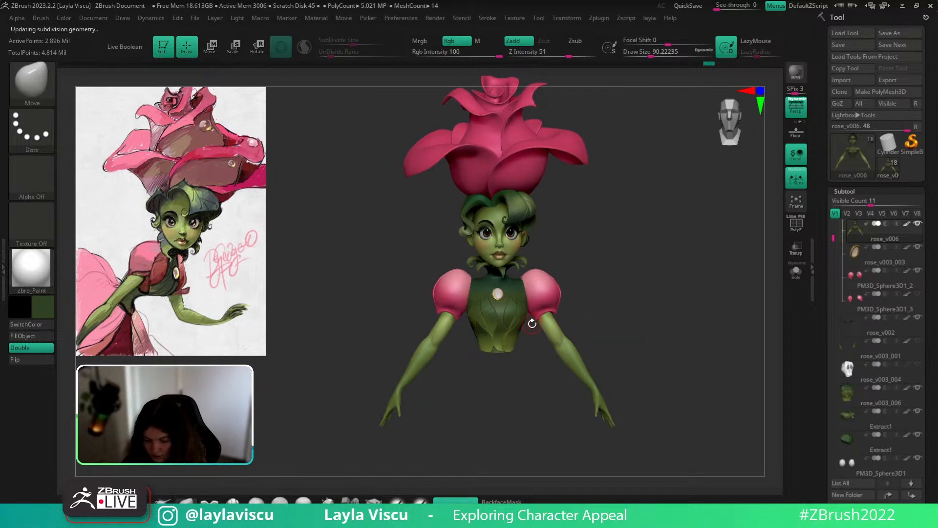
Enlarge the concept image with Spotlight and place it as a semi-transparent overlay over the character.
key("z")
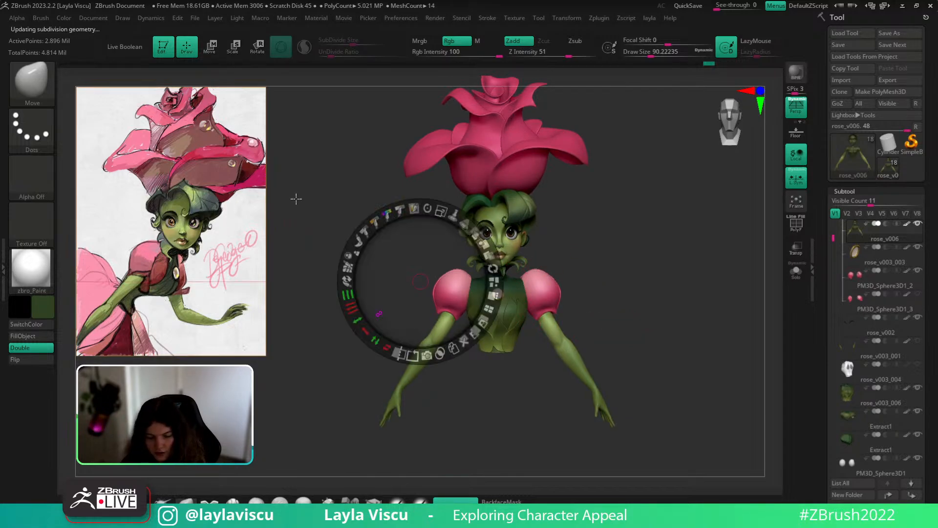
left_click(207, 204)
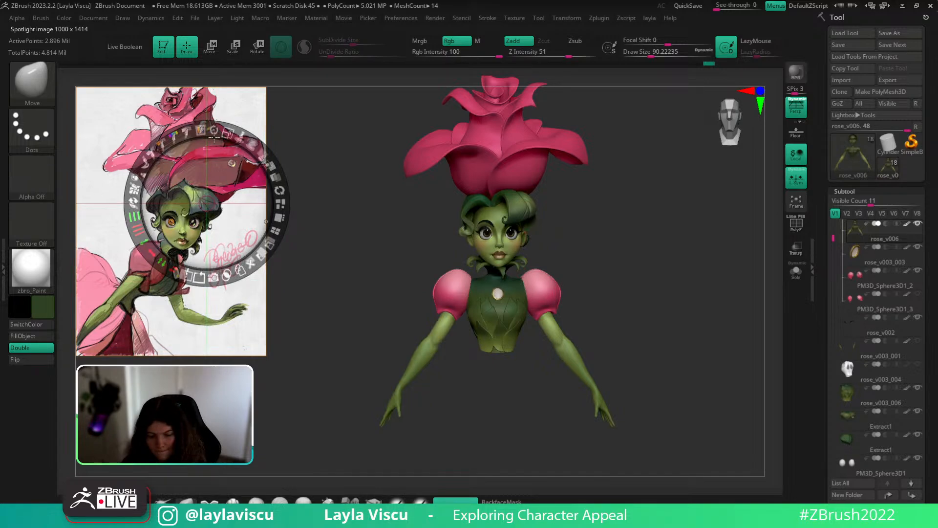
left_click_drag(214, 139, 437, 275)
mouse_move(379, 292)
left_mouse_down()
mouse_move(398, 271)
mouse_move(555, 198)
mouse_move(576, 171)
mouse_move(518, 165)
mouse_move(528, 164)
left_mouse_up()
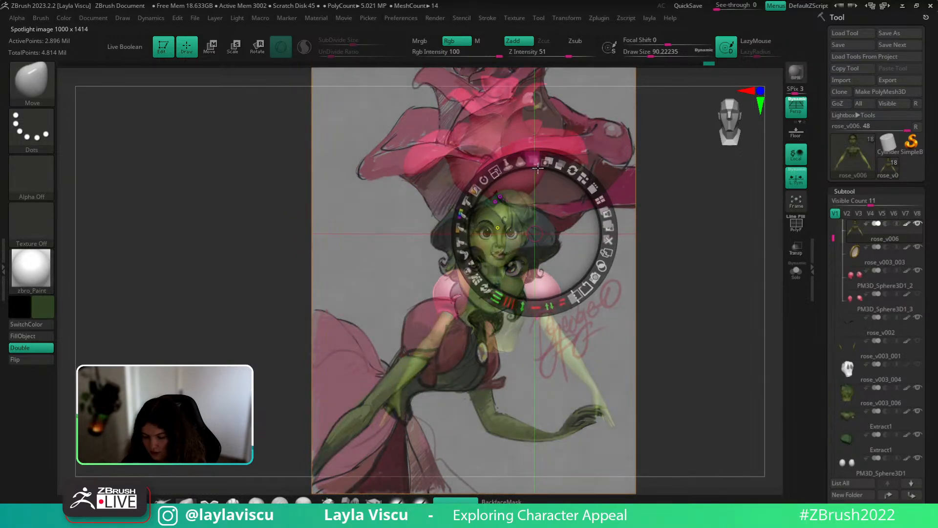
key("z")
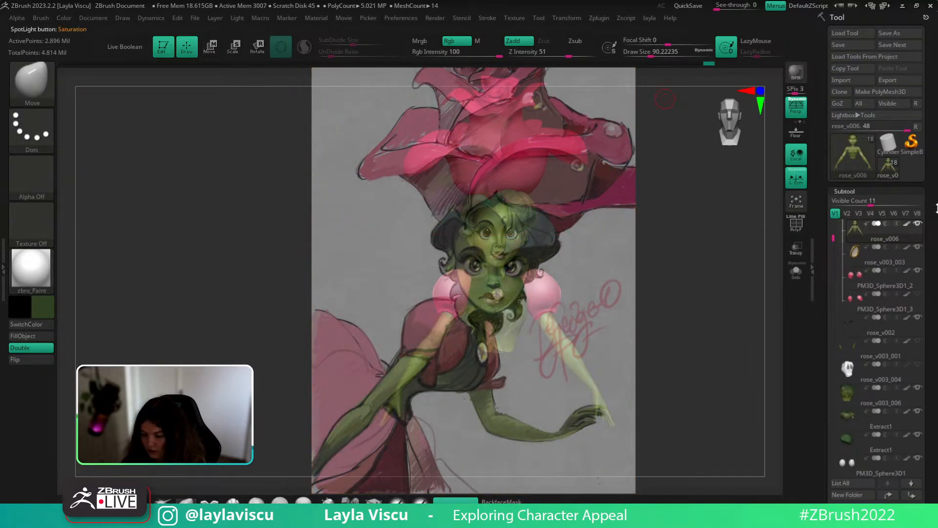
Bring up the document's ZAppLink Properties for storing camera views.
left_click(85, 28)
left_click(883, 387)
left_click_drag(913, 368, 890, 261)
Line the character's head up with the overlaid concept and set the camera focal length to 85 mm.
left_click_drag(620, 274, 672, 276, "alt")
mouse_move(121, 19)
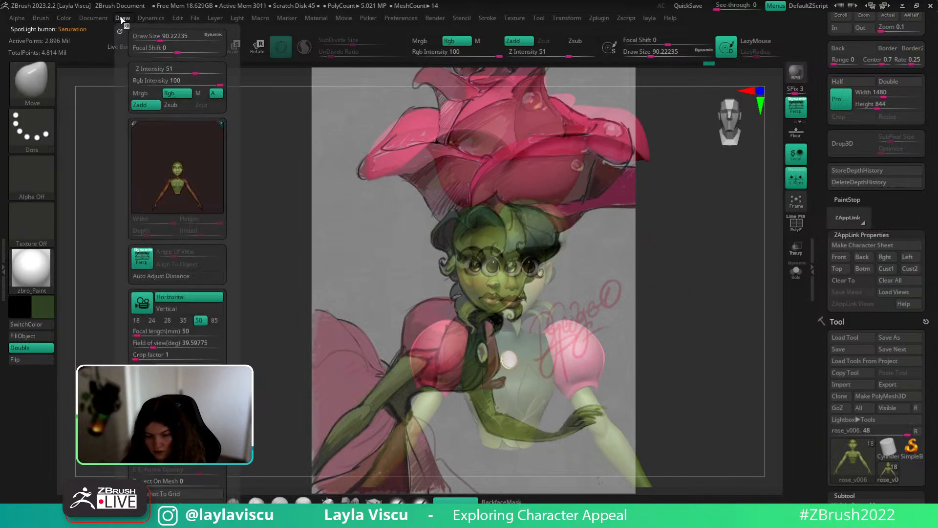
left_click(214, 320)
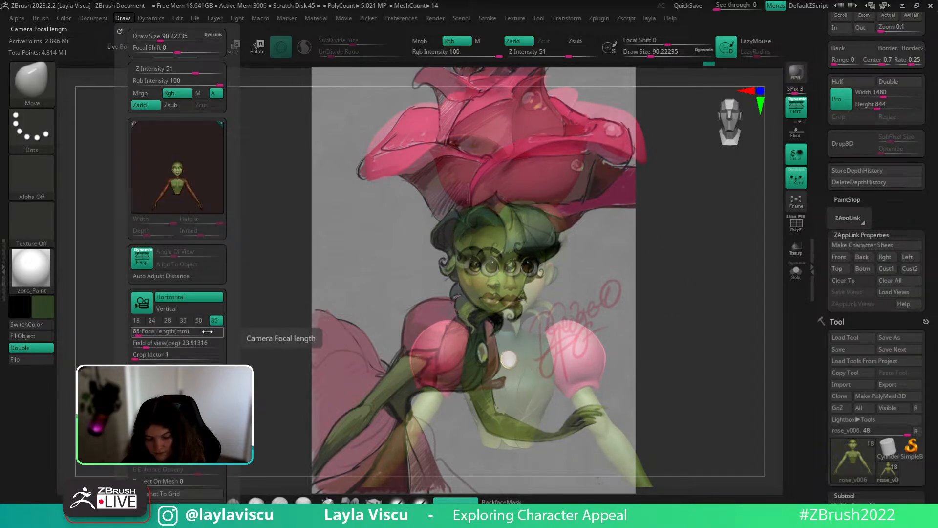
Confirm the 85 mm focal length and shift the model so its face sits on the concept's face.
left_click(204, 331)
key("Return")
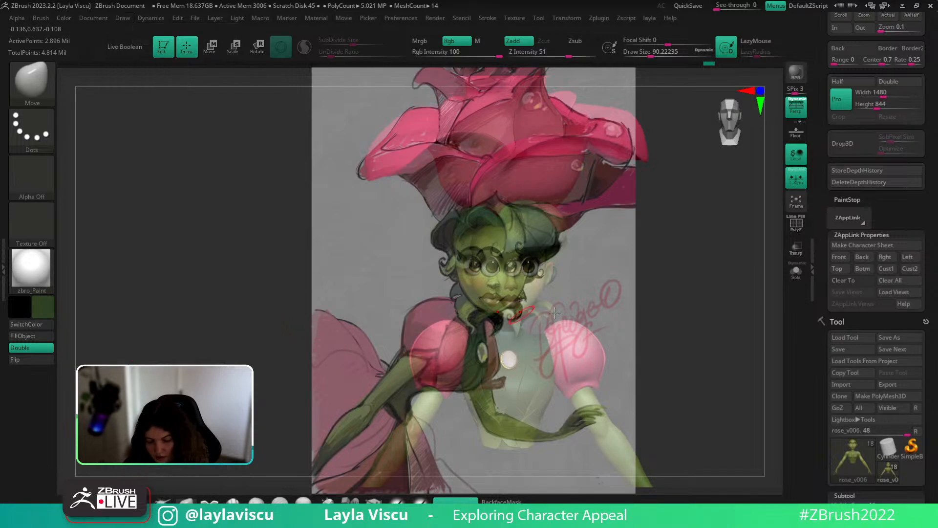
left_click_drag(611, 293, 591, 292, "alt")
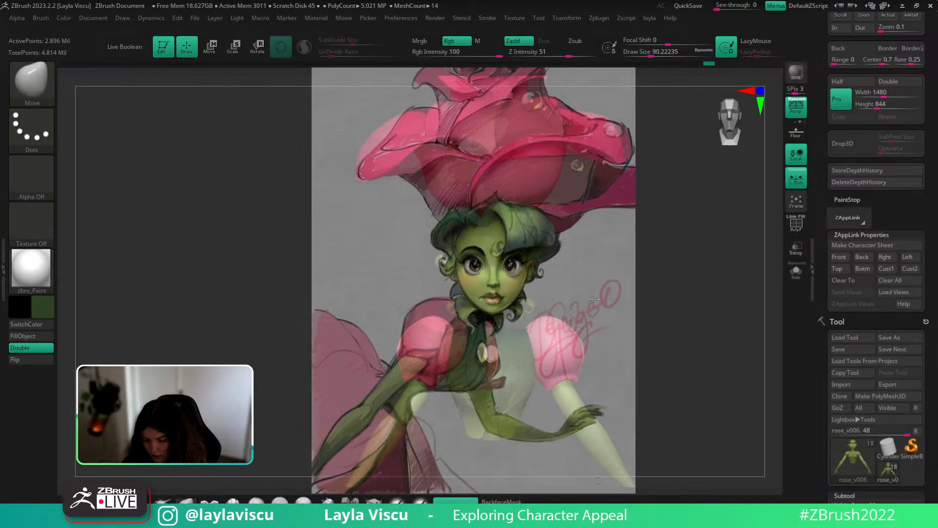
Check the alignment and raise the Spotlight concept image to full opacity.
key("shift+z")
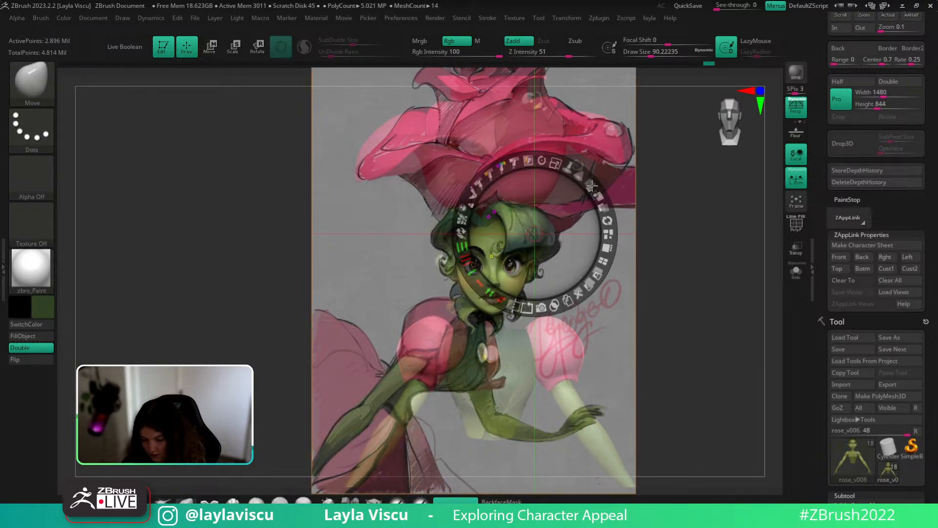
mouse_move(591, 186)
left_mouse_down()
mouse_move(576, 170)
mouse_move(597, 208)
mouse_move(589, 187)
left_mouse_up()
key("z")
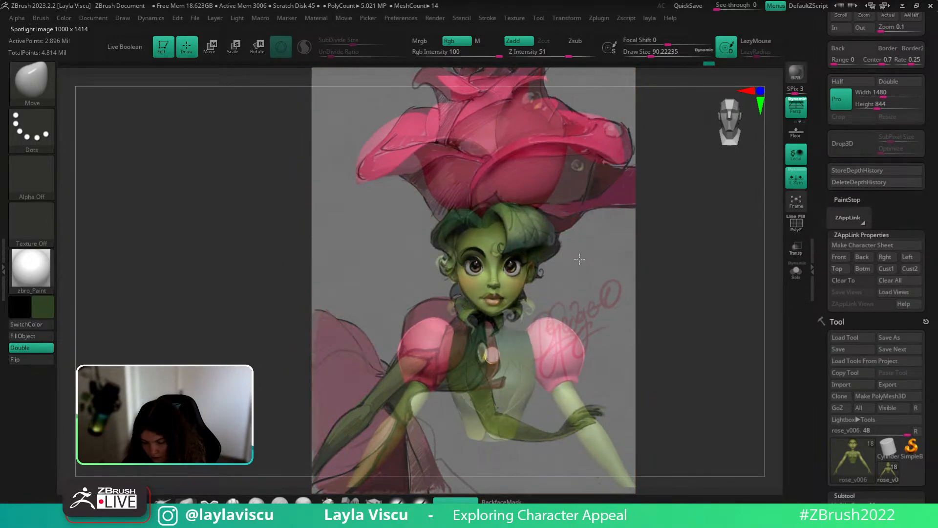
key("z")
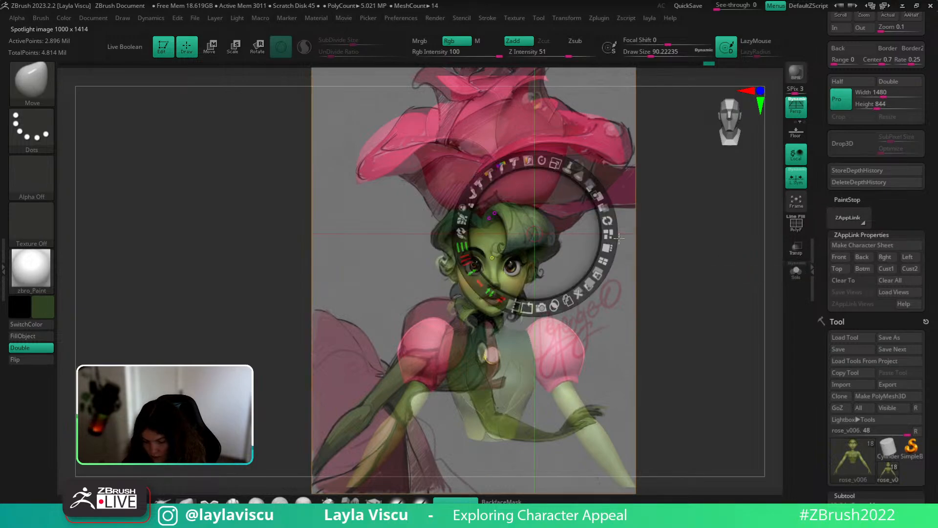
mouse_move(589, 183)
left_mouse_down()
mouse_move(600, 254)
mouse_move(599, 210)
mouse_move(597, 241)
mouse_move(594, 198)
mouse_move(575, 166)
mouse_move(613, 254)
mouse_move(596, 196)
mouse_move(627, 303)
left_mouse_up()
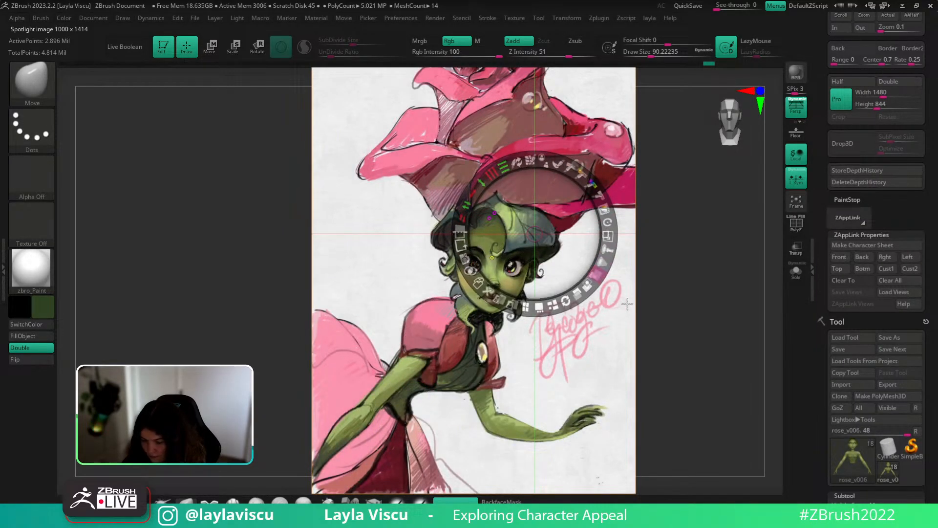
Store the matched camera view in the Cust1 slot and hide the concept overlay.
key("z")
left_click(894, 271)
key("shift+z")
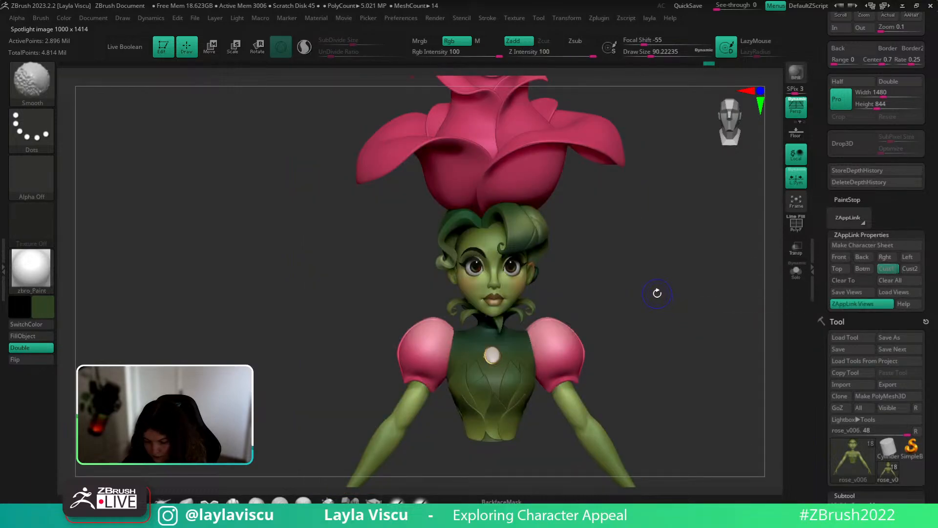
Lower the Spotlight concept image's opacity so it is semi-transparent over the model, and hide it.
key("shift+z")
key("z")
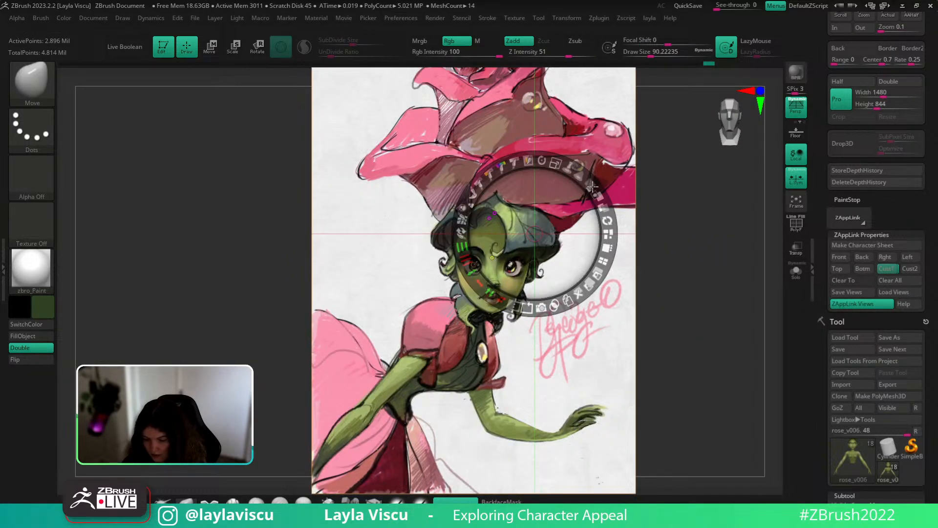
mouse_move(591, 185)
left_mouse_down()
mouse_move(528, 157)
mouse_move(480, 155)
mouse_move(538, 158)
mouse_move(586, 178)
left_mouse_up()
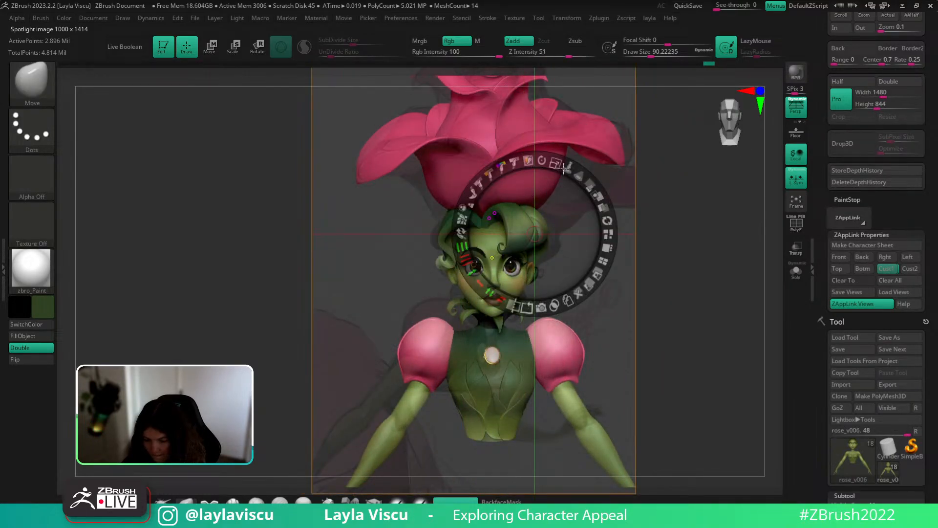
left_click_drag(594, 189, 603, 251)
key("z")
key("shift+z")
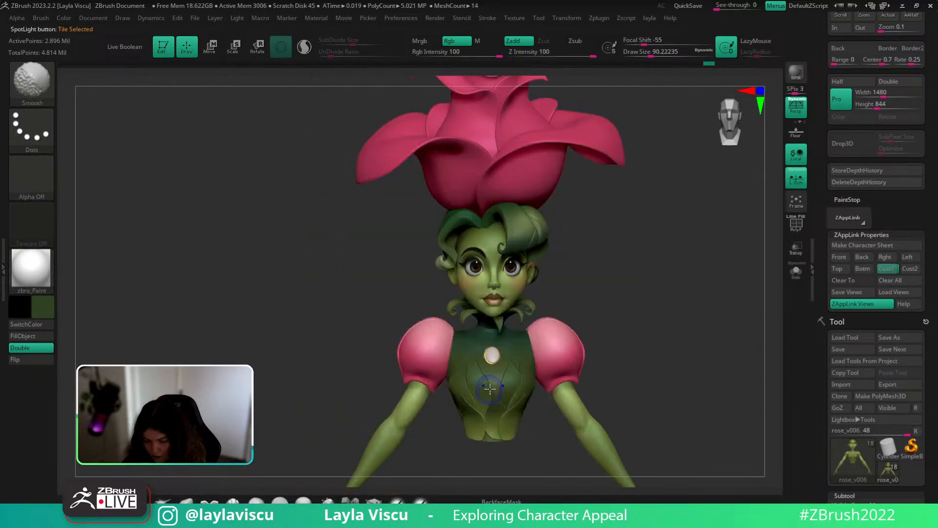
Select the Move brush, frame the face and collar closely, and set the draw size to about 145.
key("shift+z")
key("shift+z")
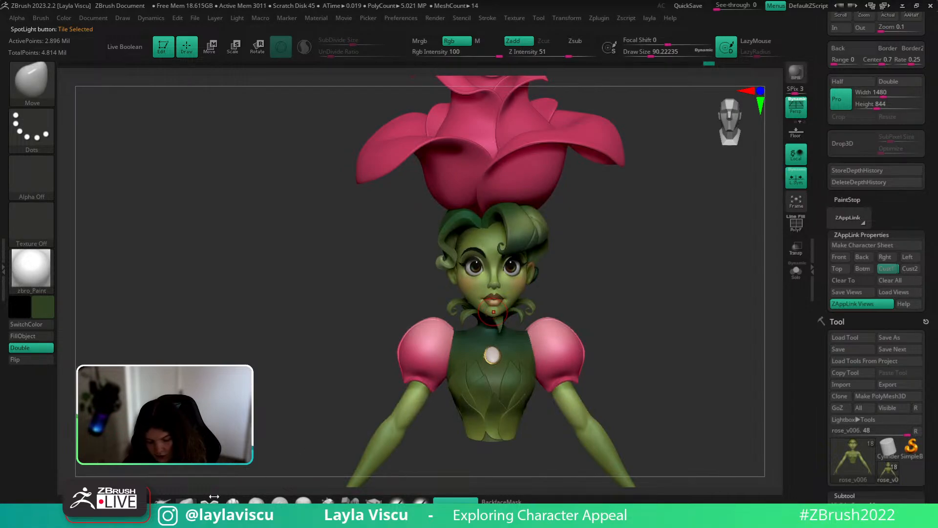
key("b")
key("m")
key("v")
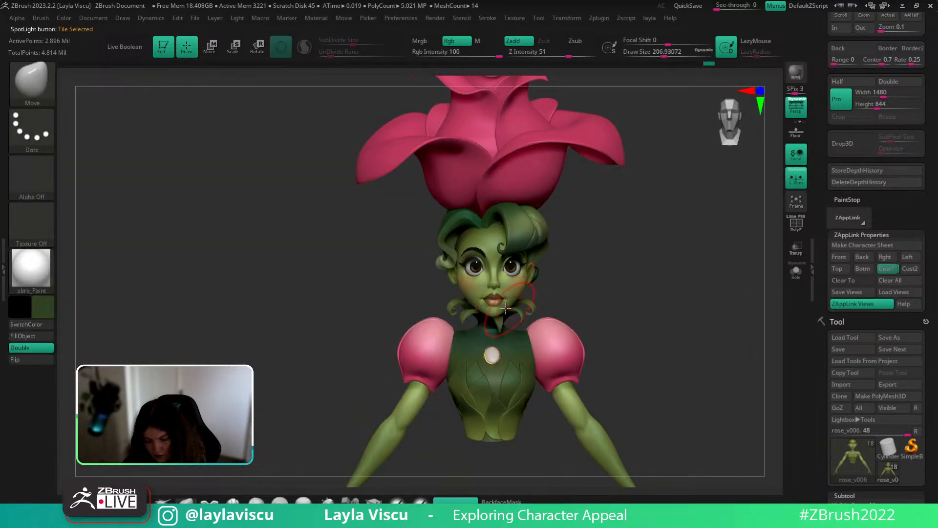
right_click_drag(505, 308, 506, 322, "ctrl")
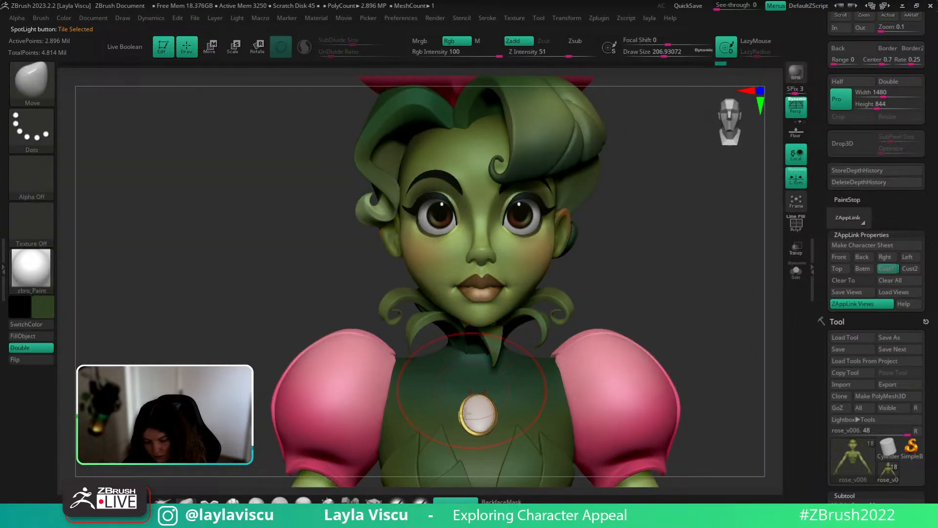
left_click(455, 500)
key("s")
left_click_drag(501, 308, 495, 308)
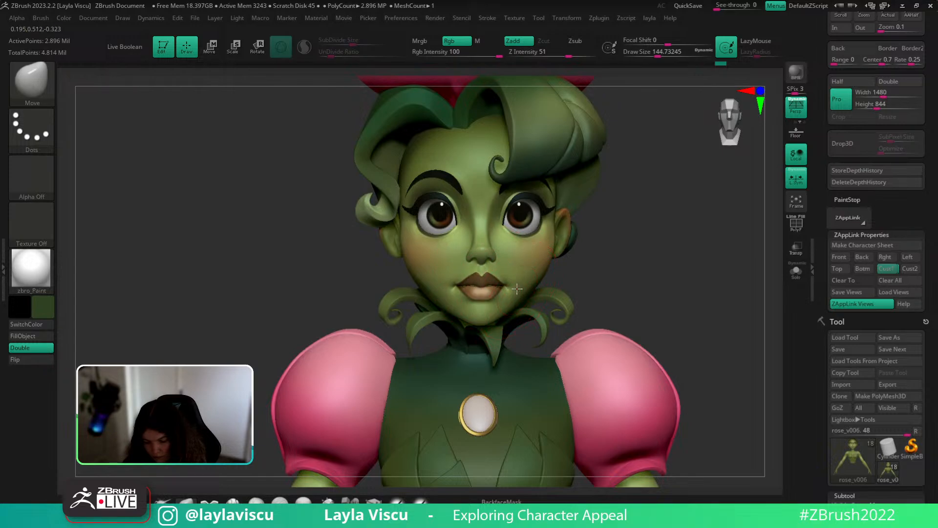
Recall the Cust1 camera view and compare the model with the semi-transparent concept overlay.
left_click(886, 268)
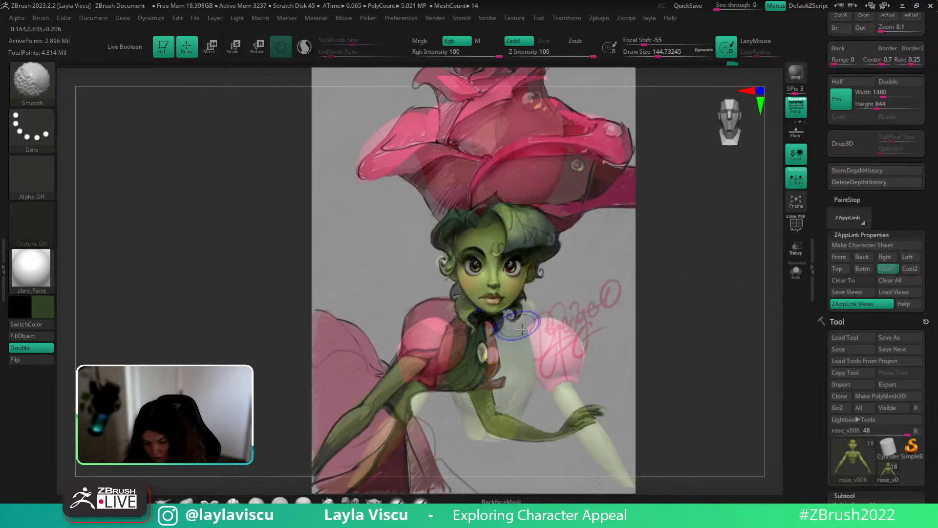
key("shift+z")
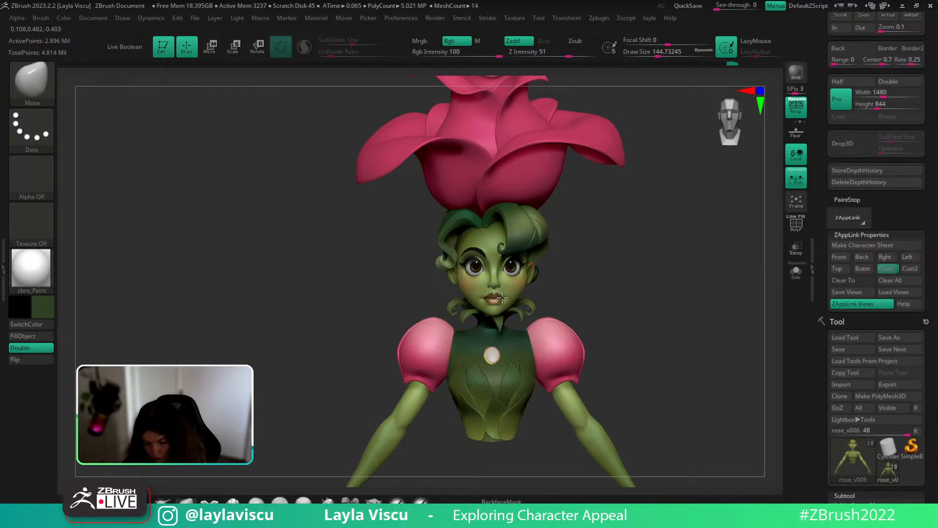
key("shift+z")
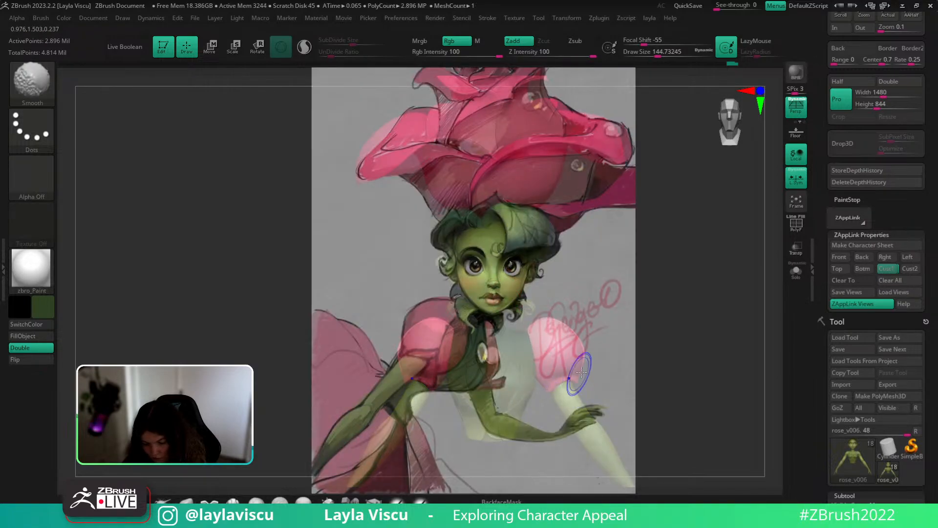
key("]")
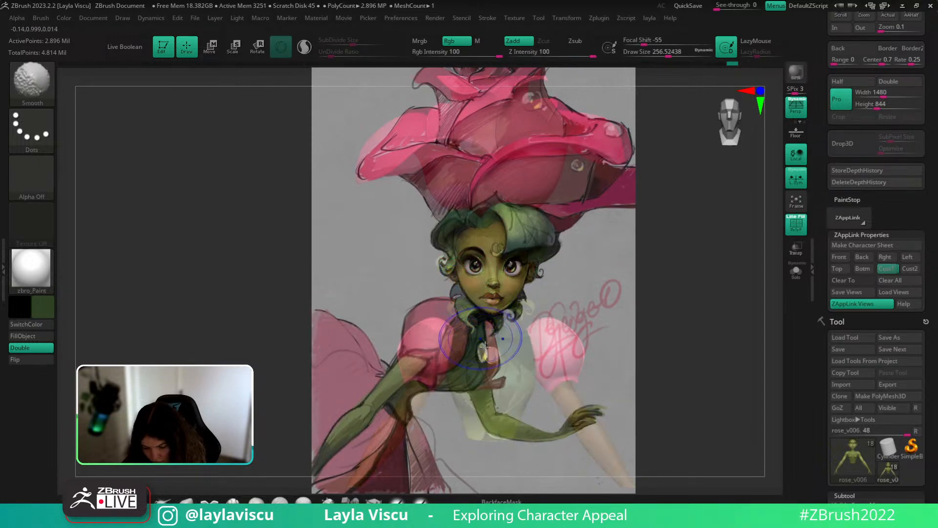
key("shift+z")
key("shift+z")
key("shift+z")
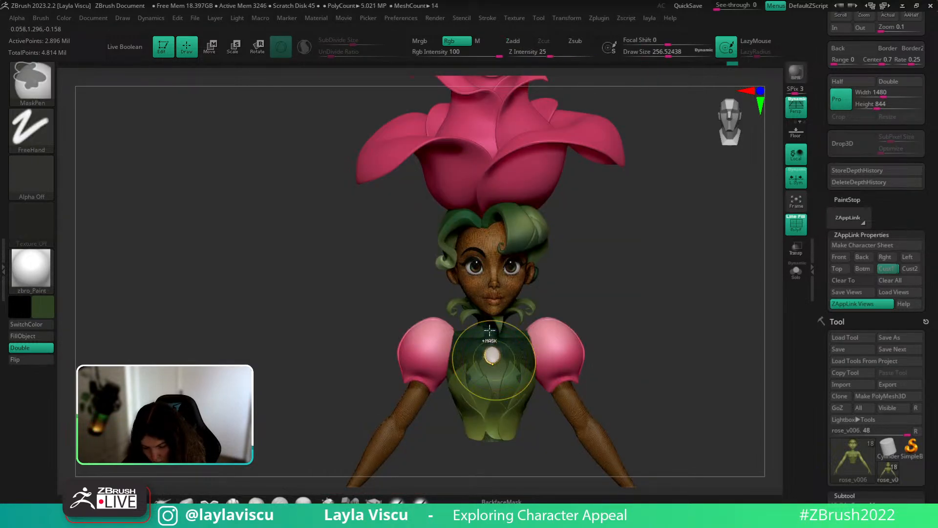
Set the Move brush's draw size to about 172 and turn off the wireframe display.
key("s")
left_click_drag(472, 300, 465, 299)
key("shift+z")
key("shift+z")
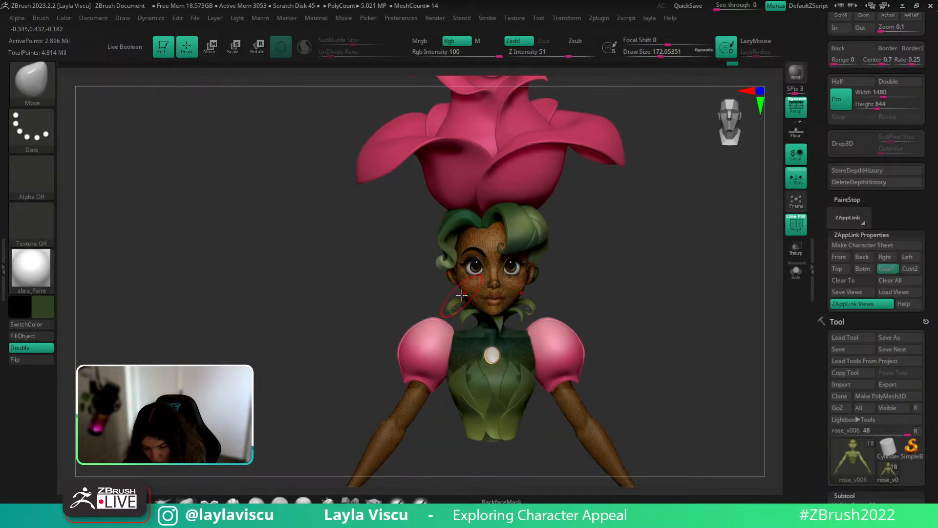
key("shift+f")
key("shift+z")
key("shift+z")
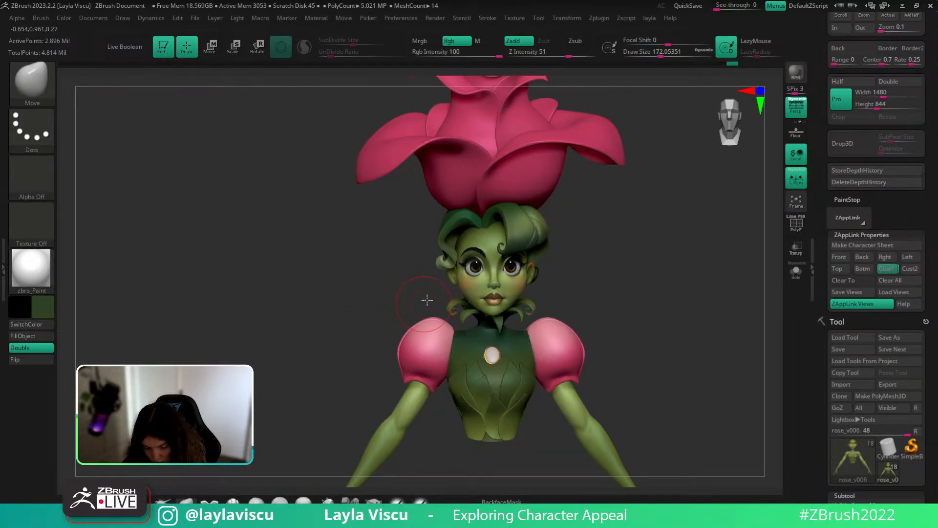
Inspect the head in three-quarter view, recall the Cust1 view, and compare the face with the concept by toggling the overlay.
right_click_drag(427, 300, 480, 308)
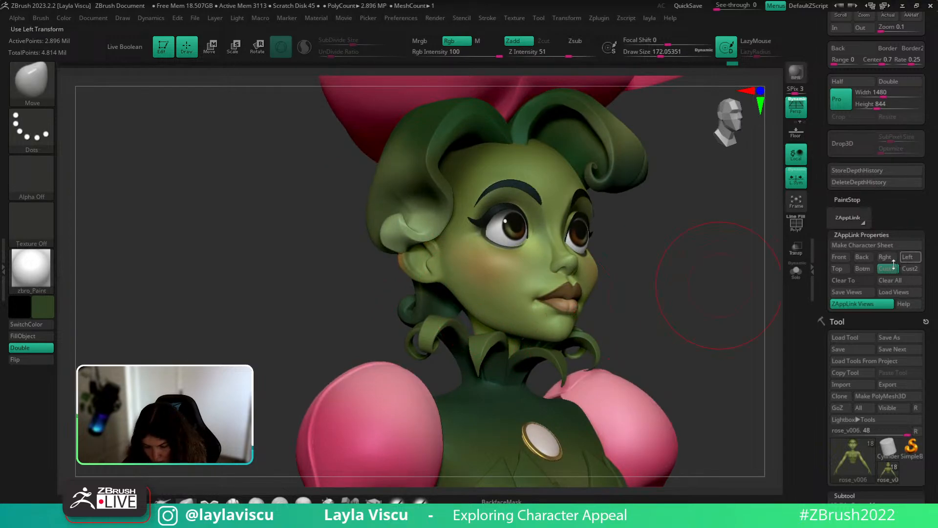
left_click(888, 269)
key("shift+z")
key("shift+z")
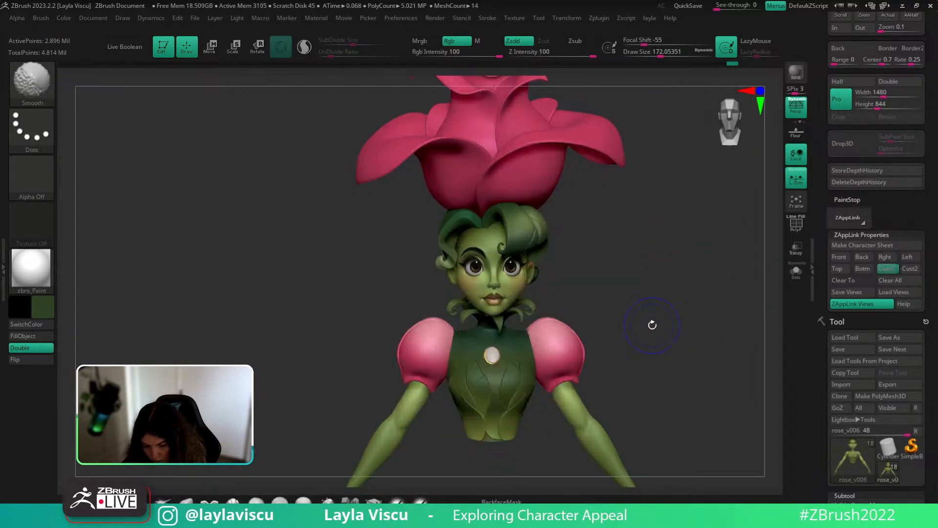
key("shift+z")
key("shift+z")
key("shift+z")
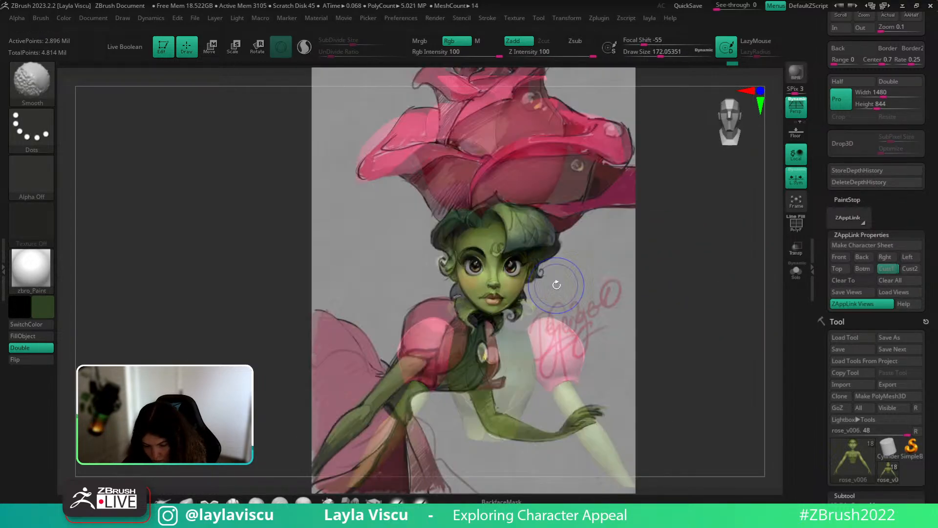
key("shift+z")
key("shift+z")
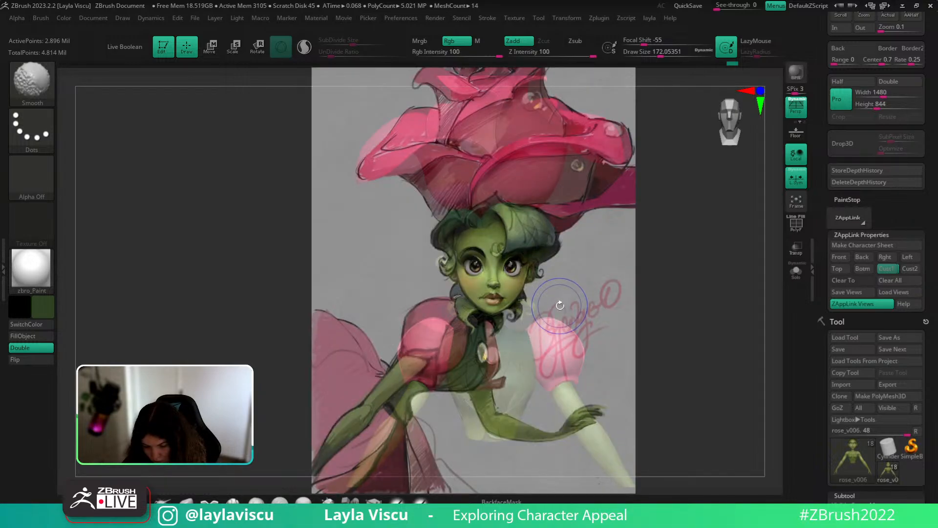
key("shift+z")
key("shift+z")
key("shift+z")
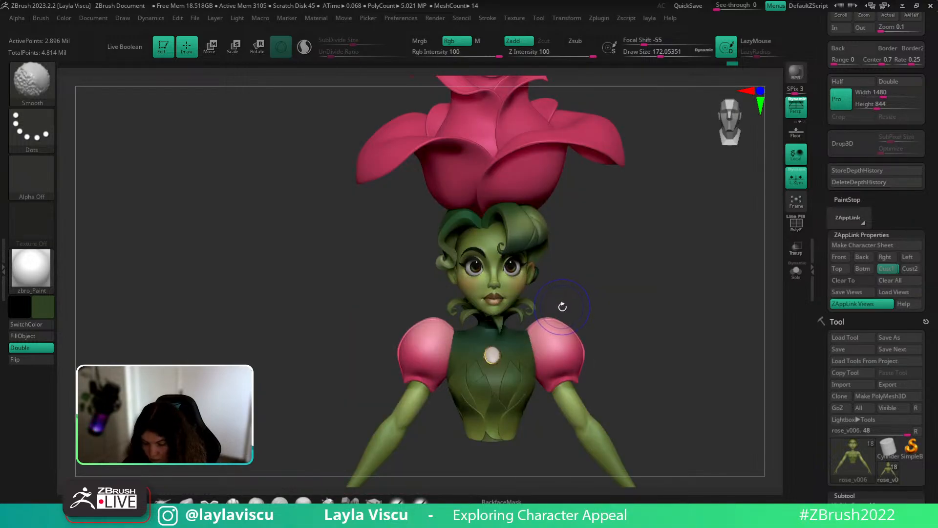
key("shift+z")
Make the concept overlay fully opaque and flip between it and the model to compare the facial proportions.
key("z")
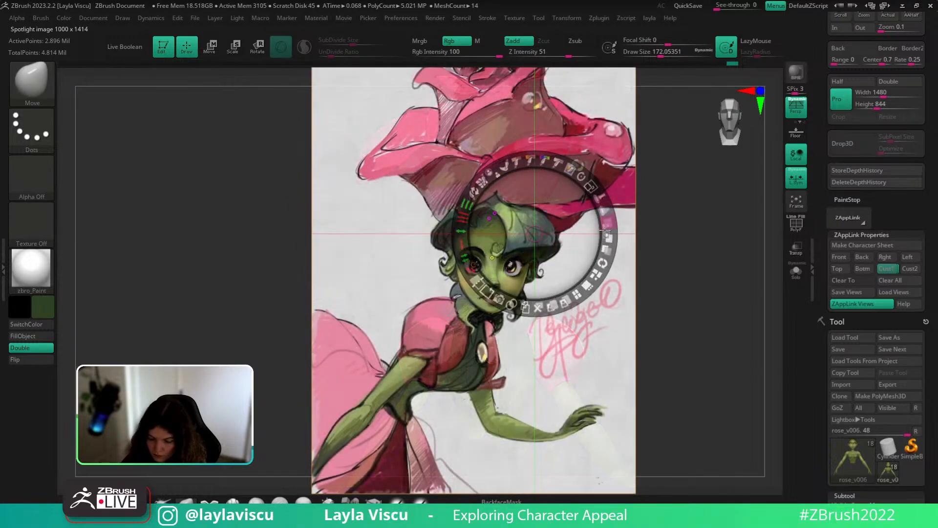
key("z")
key("shift+z")
key("shift+z")
key("shift+z")
key("shift+z")
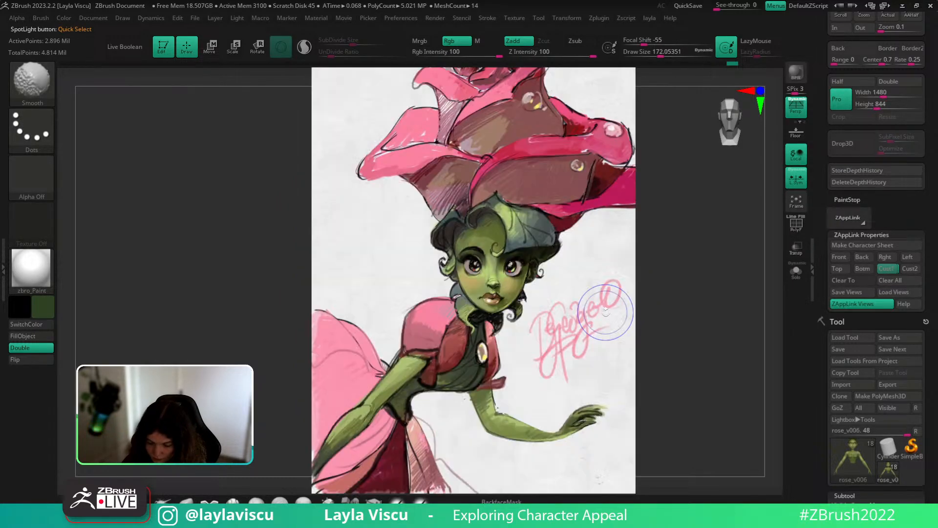
key("shift+z")
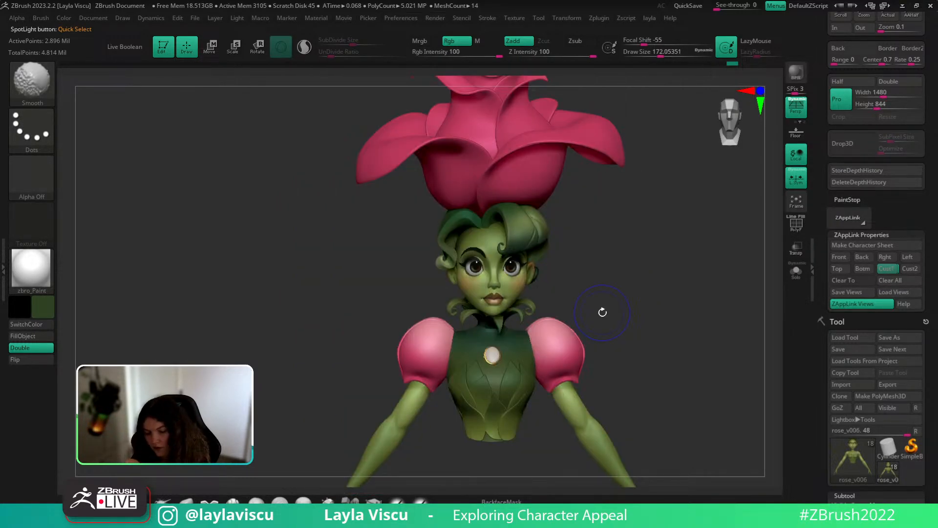
key("shift+z")
key("shift+z")
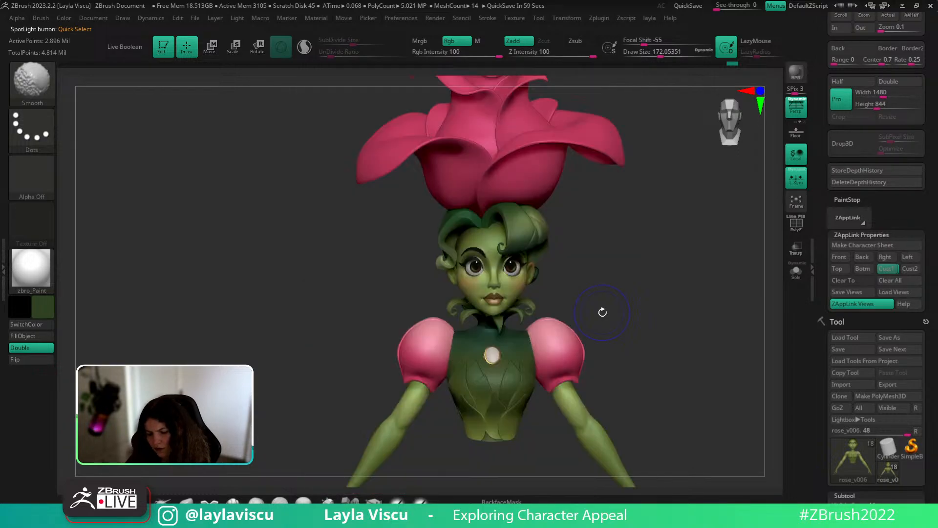
key("shift+z")
key("shift+z")
key("shift+z")
key("shift+z")
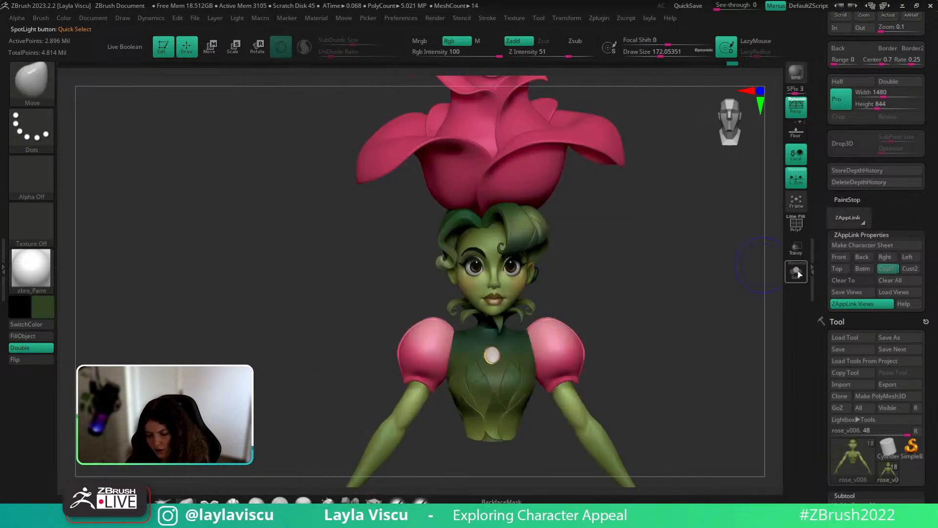
Isolate the head and lower its mesh three subdivision levels with the wireframe shown.
left_click(796, 272)
right_click_drag(706, 275, 706, 337, "ctrl")
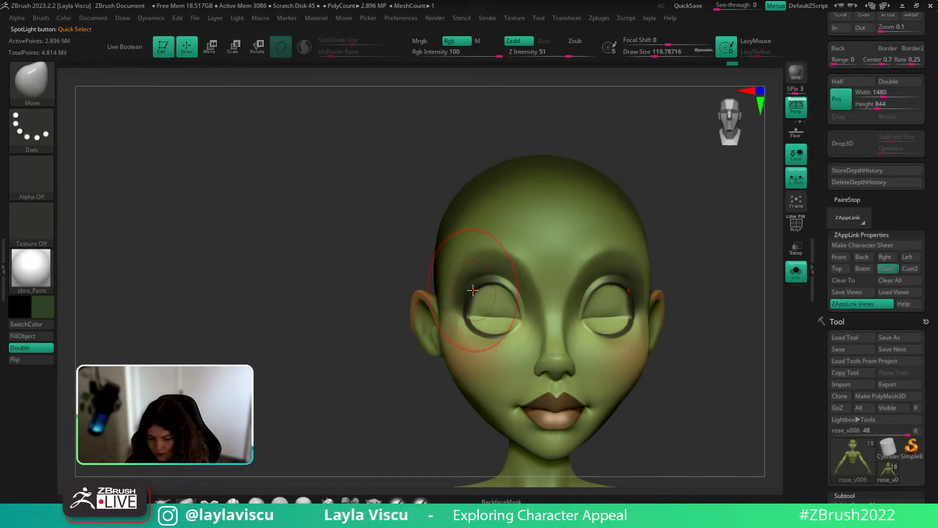
key("shift+d")
key("shift+d")
key("shift+d")
key("shift+f")
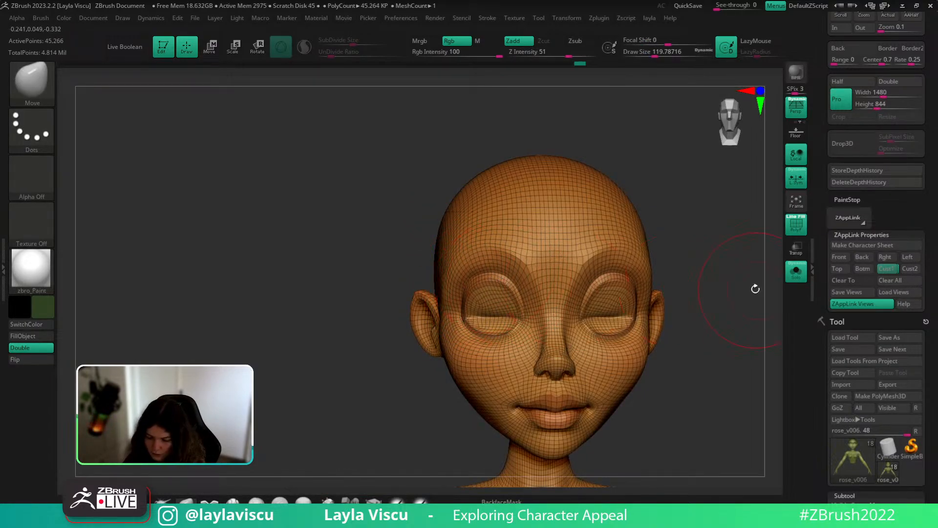
Turn off Solo so that all character parts show around the head.
left_click_drag(756, 289, 807, 294, "shift")
left_click(796, 272)
left_click_drag(709, 303, 498, 307, "shift")
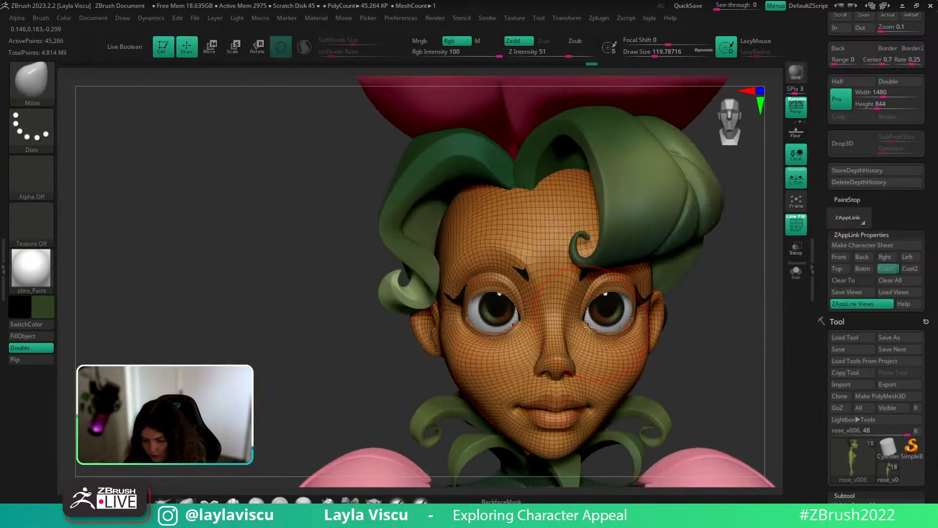
Select the eyeballs in side view and nudge them about 0.0174 along the face's front-to-back axis.
left_click(503, 326, "alt")
key("w")
left_click_drag(713, 350, 659, 316, "shift")
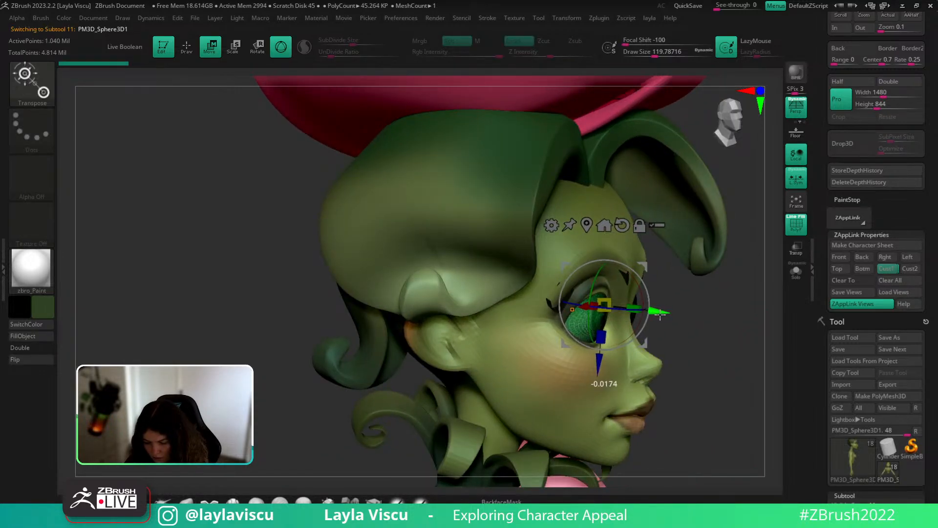
key("q")
key("space")
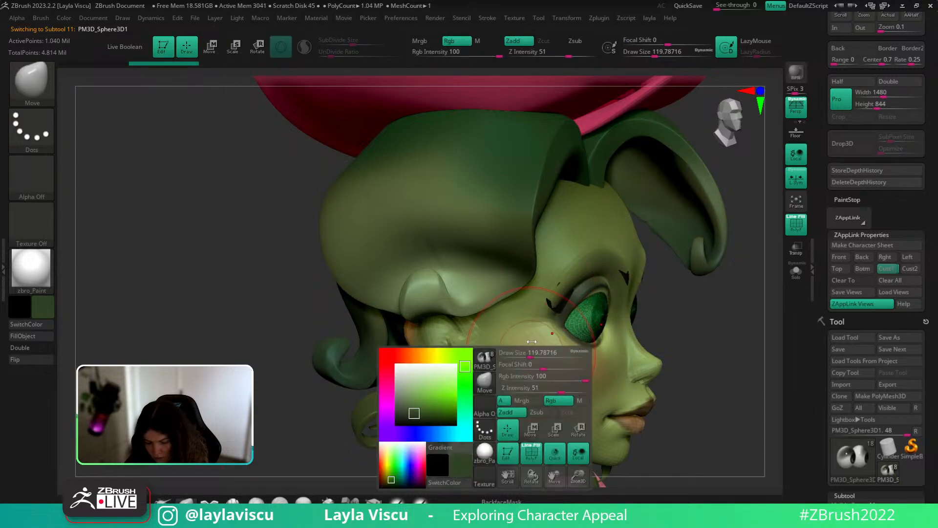
Select the head, raise its mesh three subdivision levels and turn off the wireframe display.
left_click(599, 335, "alt")
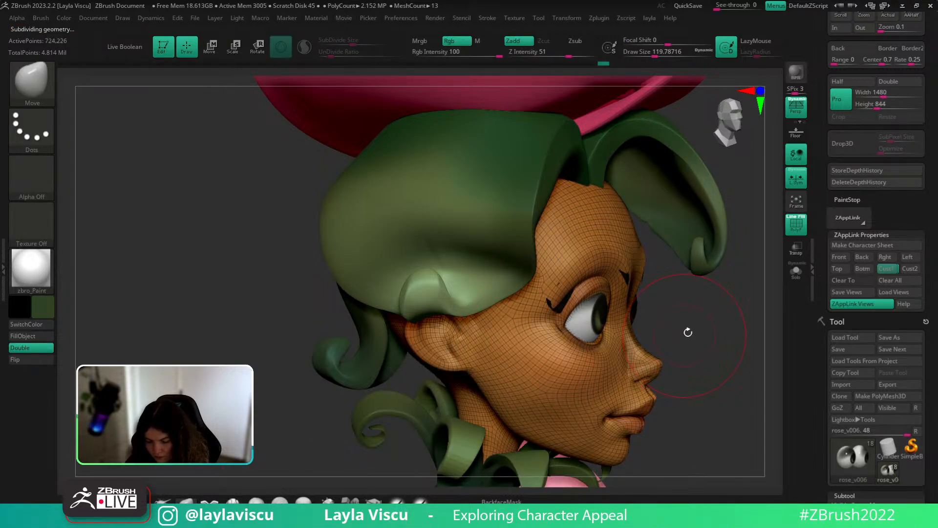
key("d")
mouse_move(744, 346)
right_mouse_down()
mouse_move(757, 359)
mouse_move(721, 354)
mouse_move(707, 332)
right_mouse_up()
key("shift+f")
right_click_drag(707, 332, 655, 279, "alt")
right_click_drag(654, 279, 662, 335, "ctrl")
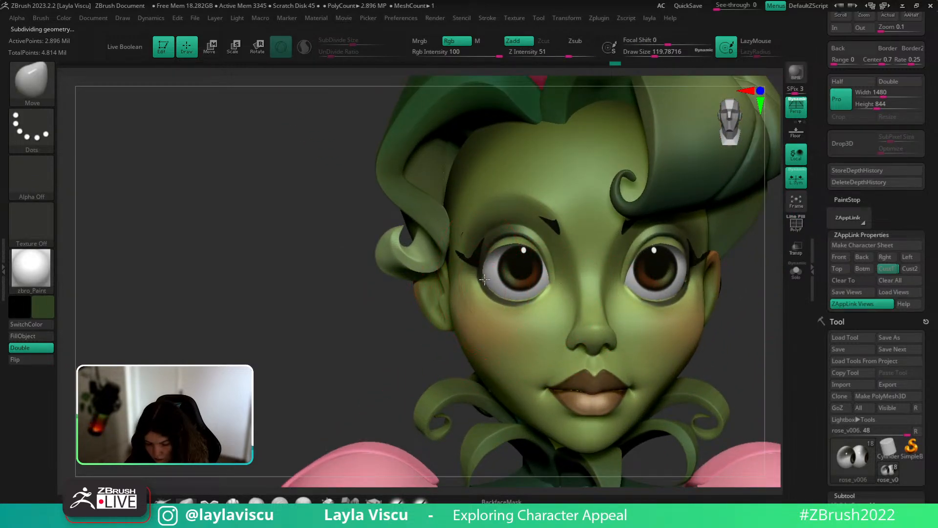
Set the Move brush's draw size to about 74 for adjusting the area around the eyelid.
key("s")
left_click(514, 250)
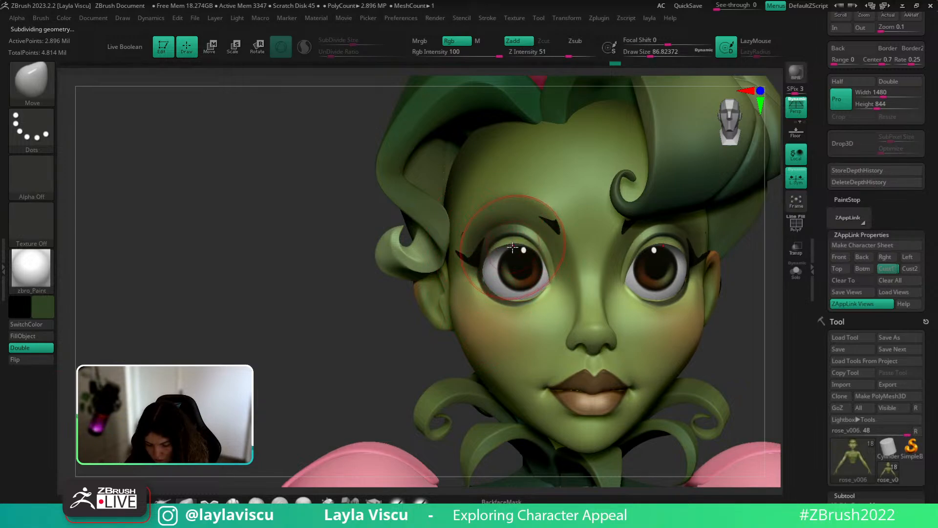
key("s")
left_click(505, 248)
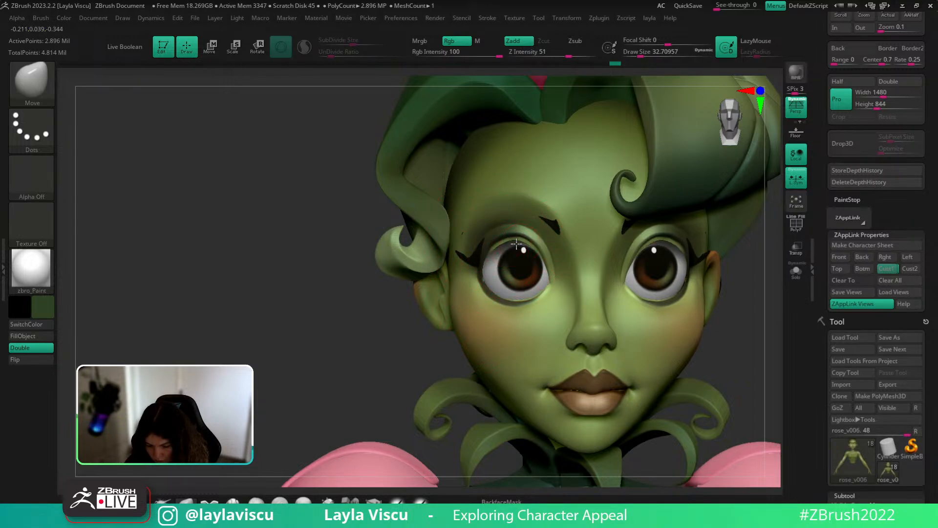
key("s")
left_click(552, 244)
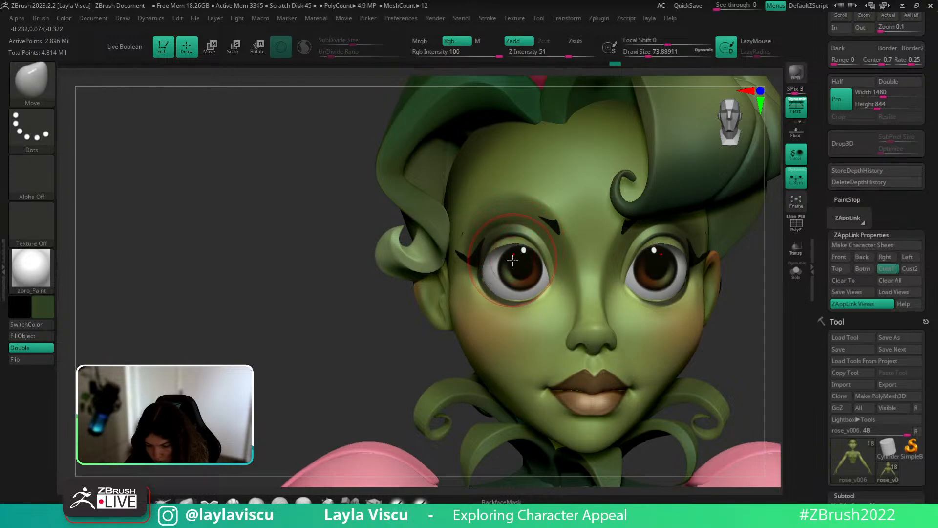
Select the eyeballs and nudge them slightly within the sockets.
left_click(551, 233, "alt")
key("w")
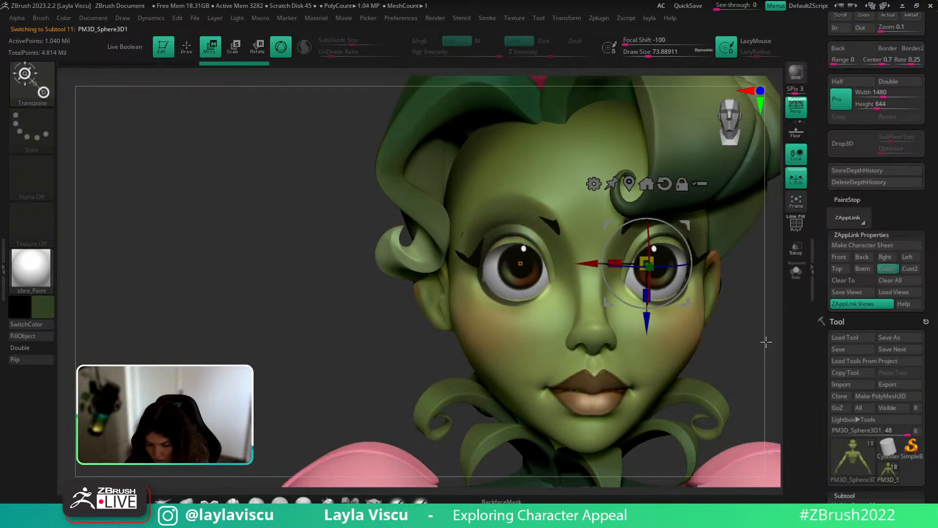
mouse_move(765, 342)
left_mouse_down("ctrl")
mouse_move(746, 331)
mouse_move(770, 332)
left_mouse_up("ctrl")
left_click_drag(655, 271, 655, 272)
key("q")
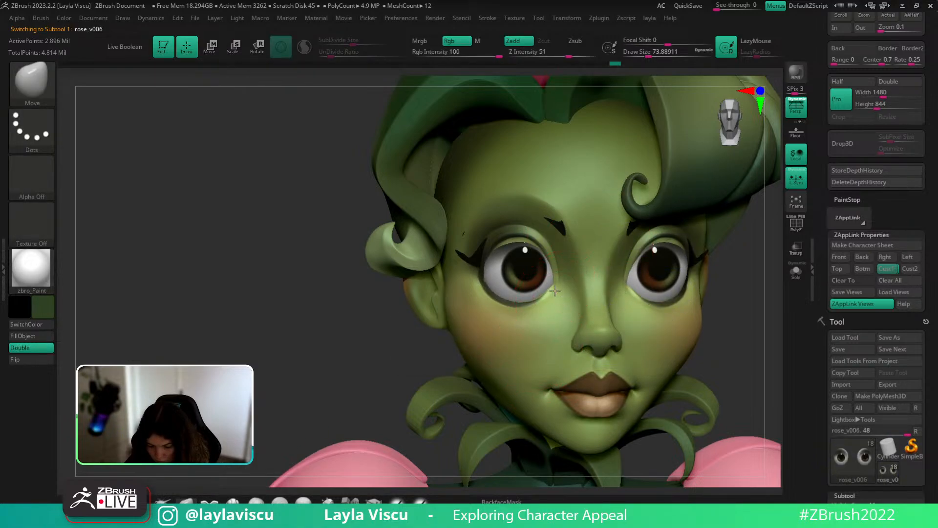
Isolate the head in three-quarter view and set the ClayBuildup brush to a draw size of about 25.
left_click_drag(320, 334, 403, 334)
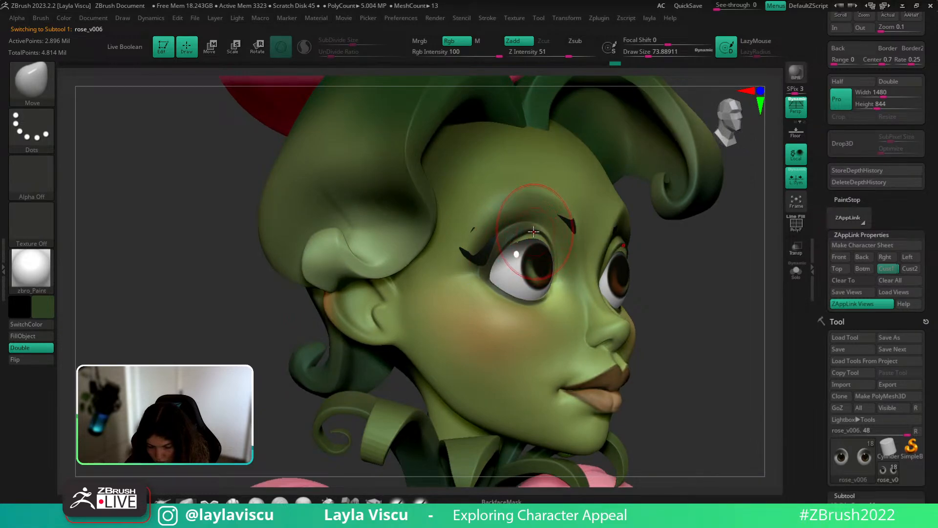
key("bracketright")
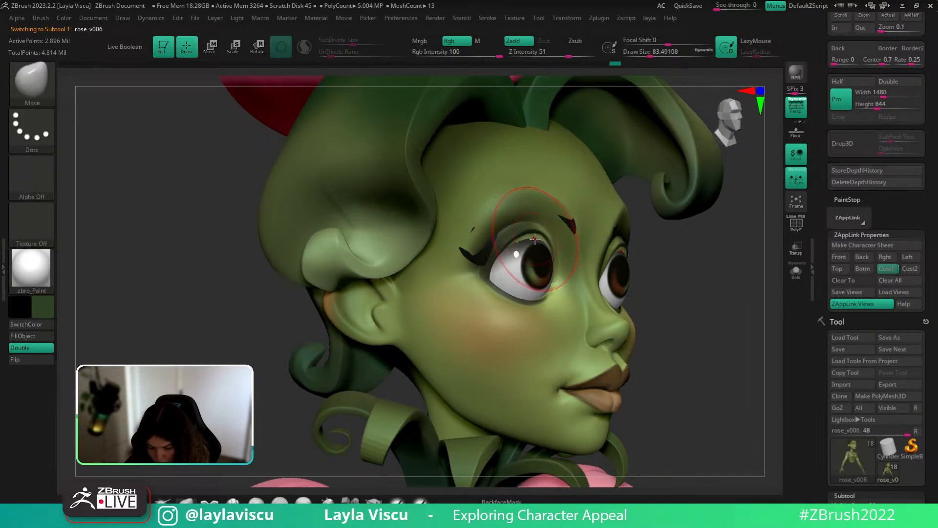
key("b")
key("c")
key("b")
key("alt+s")
key("s")
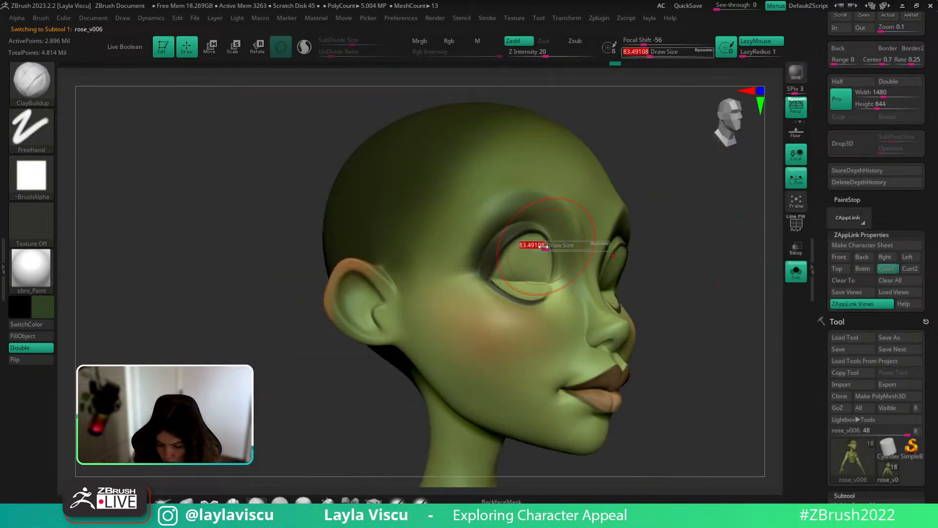
left_click_drag(548, 248, 536, 248)
Build up the surface inside the eye opening along its upper and inner edges, and show all parts again.
right_click_drag(523, 264, 523, 305, "ctrl")
mouse_move(479, 286)
left_mouse_down()
mouse_move(514, 239)
mouse_move(557, 221)
left_mouse_up()
mouse_move(557, 221)
left_mouse_down()
mouse_move(503, 236)
mouse_move(566, 222)
mouse_move(575, 284)
mouse_move(568, 281)
left_mouse_up()
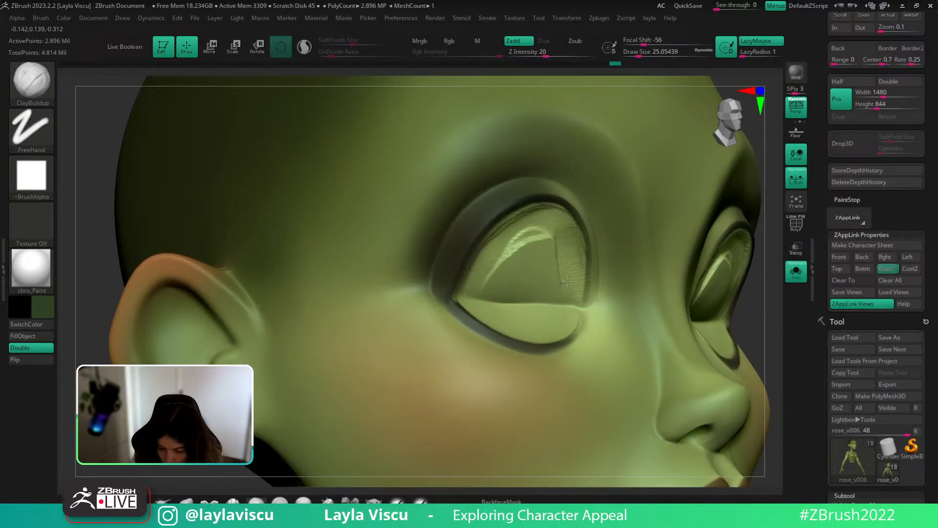
left_click_drag(512, 224, 473, 283)
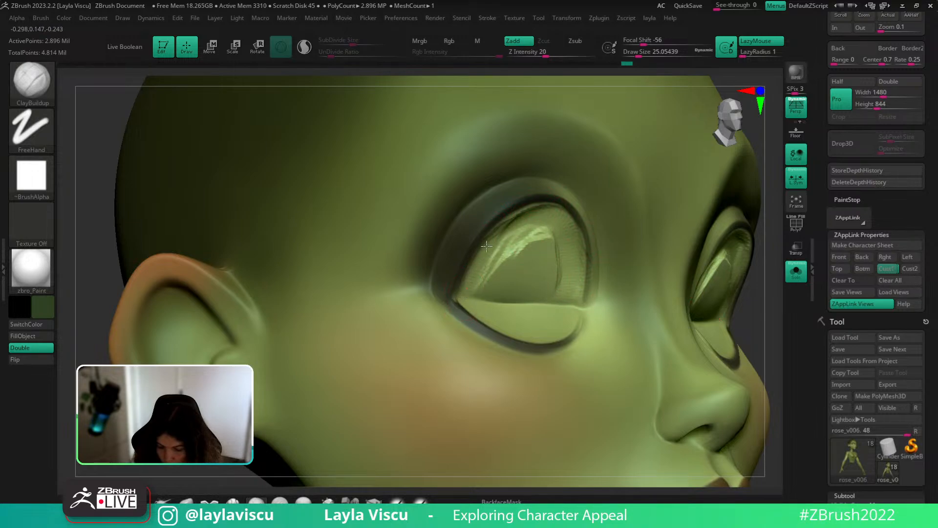
mouse_move(540, 218)
left_mouse_down()
mouse_move(499, 252)
mouse_move(541, 230)
mouse_move(507, 247)
mouse_move(481, 291)
mouse_move(535, 294)
mouse_move(560, 266)
mouse_move(513, 254)
mouse_move(508, 273)
mouse_move(553, 281)
mouse_move(485, 275)
mouse_move(515, 220)
mouse_move(552, 266)
mouse_move(546, 289)
mouse_move(508, 267)
left_mouse_up()
left_click(457, 42, "shift")
right_click_drag(508, 266, 492, 168, "ctrl")
mouse_move(774, 293)
left_mouse_down()
mouse_move(738, 306)
mouse_move(752, 303)
left_mouse_up()
left_click(796, 271)
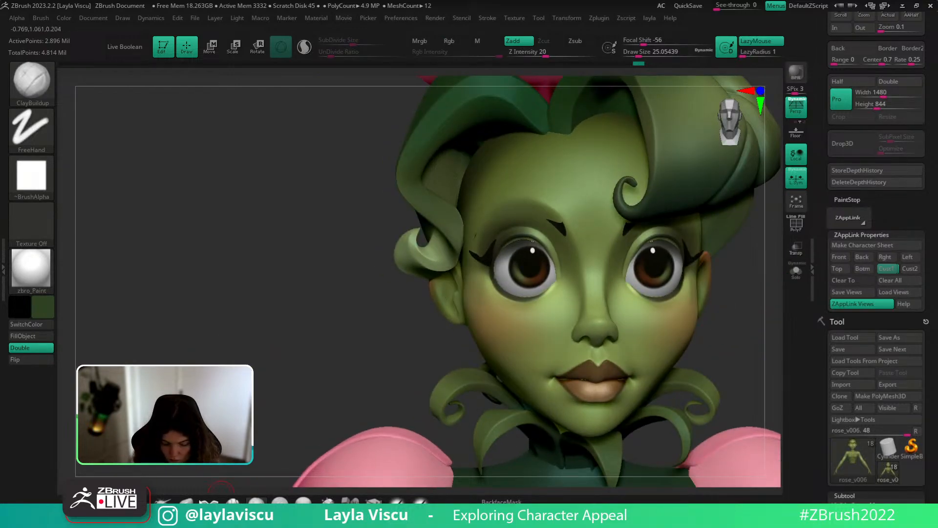
Adjust the inner edge of the eyelid with the Move brush and reduce its draw size to about 37.
key("b")
key("m")
key("v")
right_click_drag(549, 254, 577, 275, "ctrl")
left_click_drag(566, 263, 571, 261)
left_click_drag(568, 296, 563, 279)
key("s")
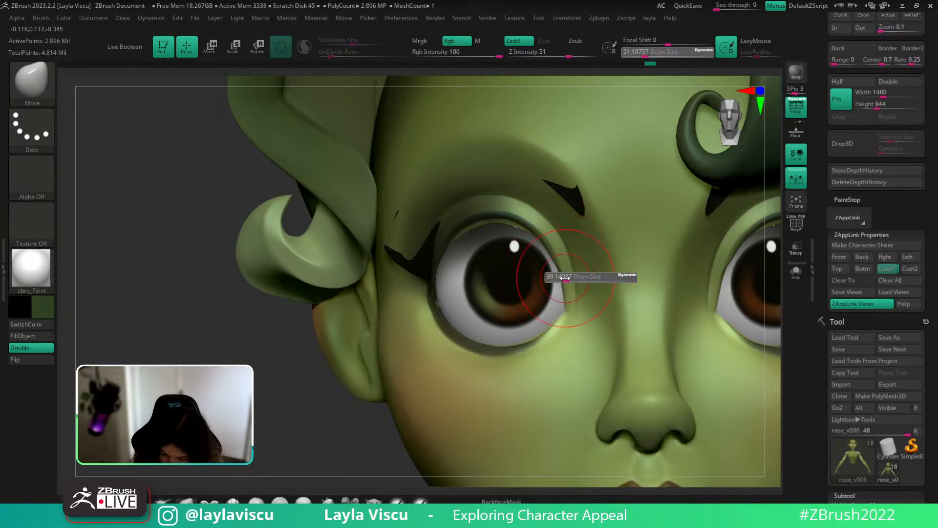
right_click_drag(567, 270, 587, 141, "ctrl")
Select the eyebrows and reshape their arches with the Move brush at draw size 112.
left_click(573, 231, "alt")
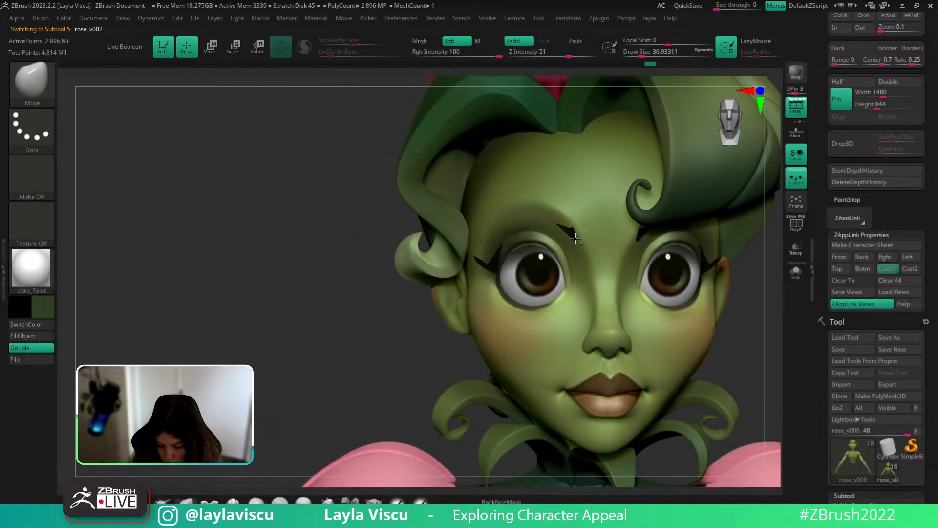
key("s")
left_click_drag(543, 203, 551, 201)
mouse_move(558, 224)
left_mouse_down()
mouse_move(552, 197)
mouse_move(494, 219)
left_mouse_up()
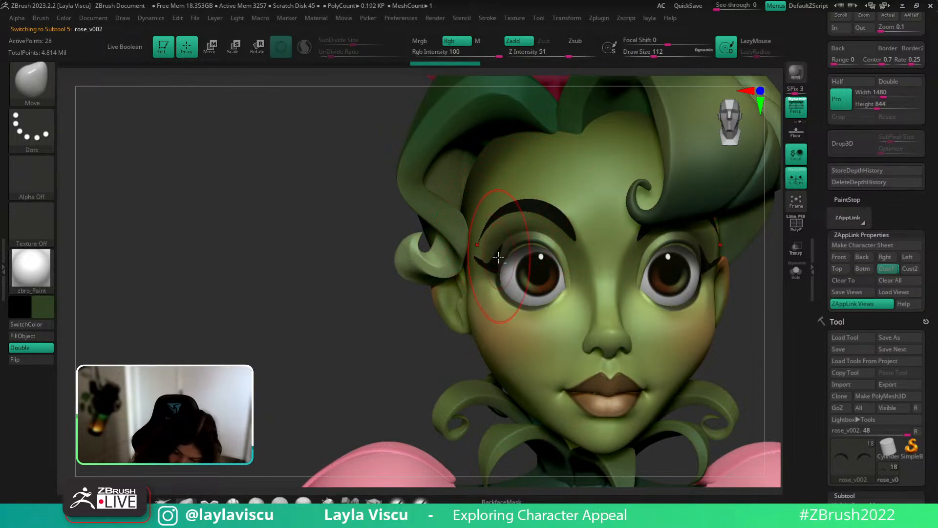
left_click_drag(491, 253, 486, 267)
Select the upper lashes and shift them outward from the eyelids so they sit on the lid surface.
left_click(501, 285, "alt")
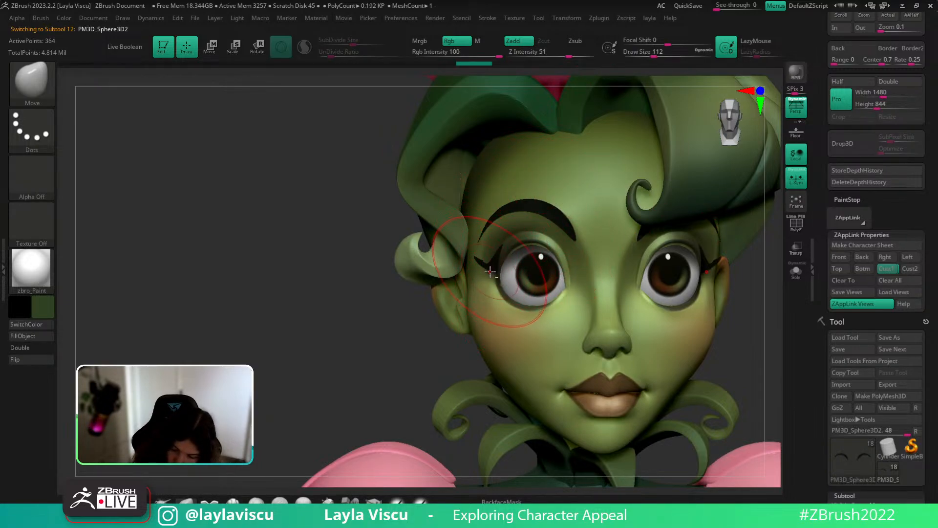
left_click_drag(426, 360, 499, 357)
key("w")
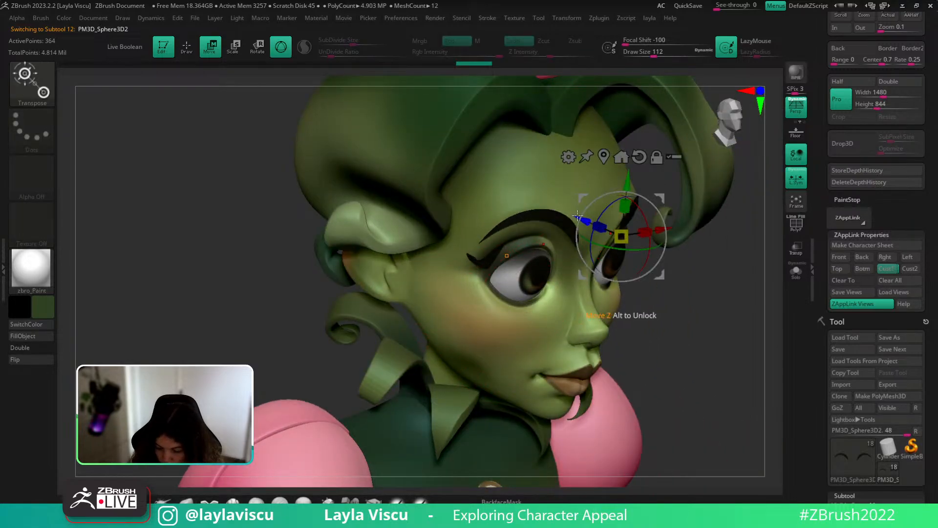
left_click_drag(577, 215, 585, 218)
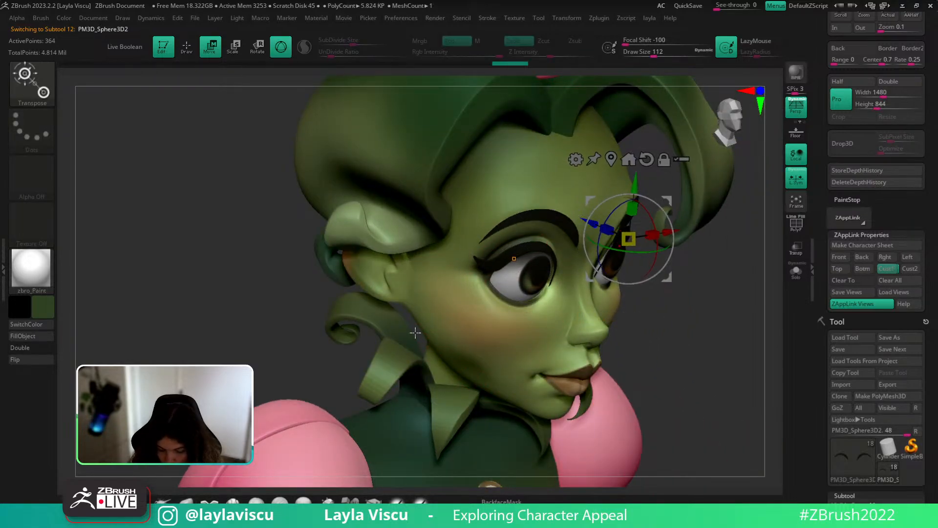
key("q")
Fit the inner end of the lash line to the eyelid with the Move brush at draw size about 124.
mouse_move(697, 295)
left_mouse_down()
mouse_move(705, 266)
mouse_move(716, 265)
mouse_move(703, 267)
left_mouse_up()
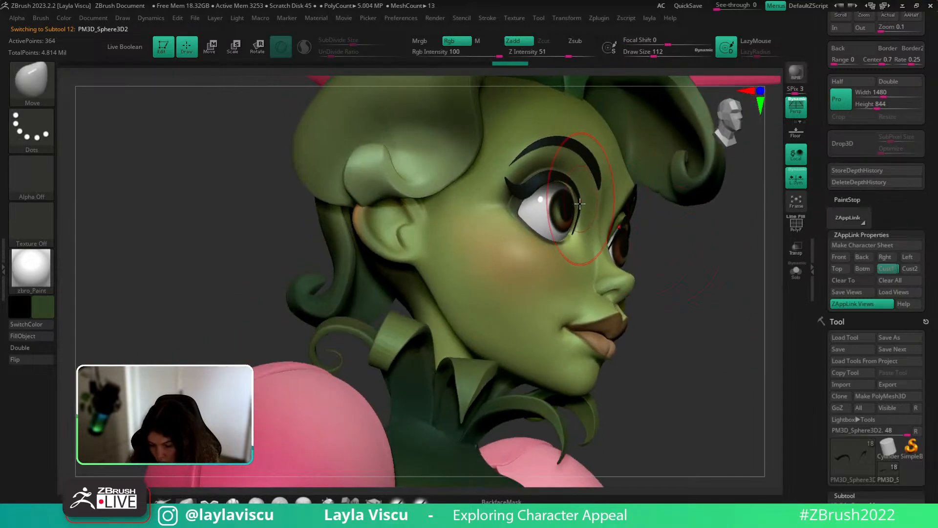
key("bracketright")
left_click_drag(578, 210, 574, 211)
left_click_drag(696, 254, 658, 254)
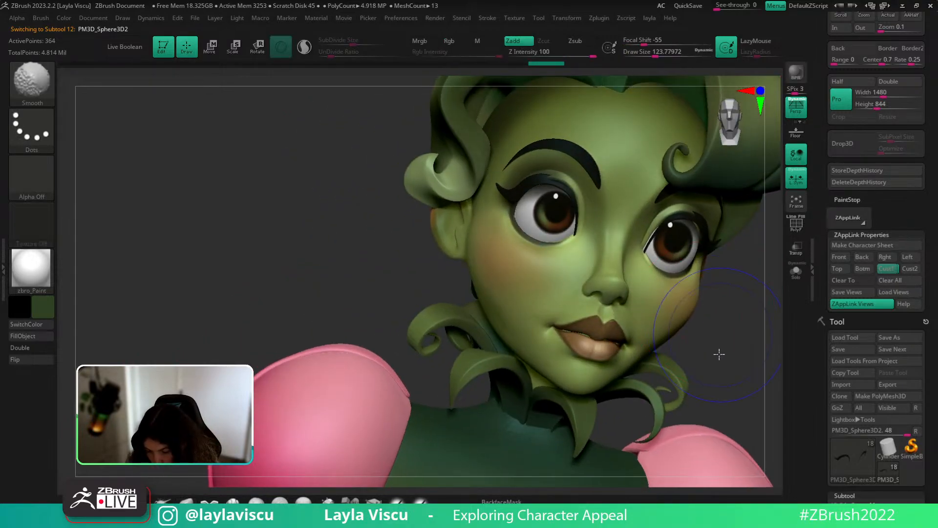
left_click_drag(718, 354, 700, 353, "shift")
Refine the upper edge and outer part of the lash line with the Move brush at draw size about 39.
right_click_drag(563, 202, 597, 241, "ctrl")
key("s")
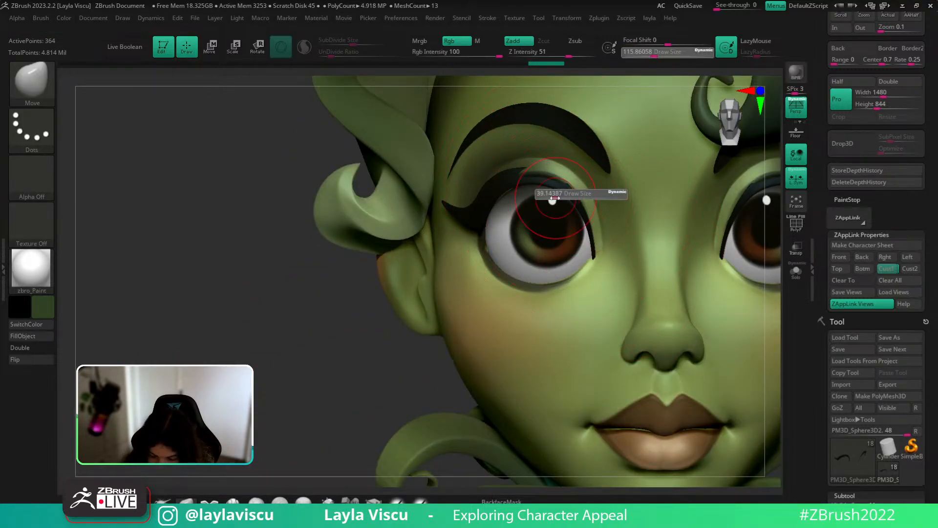
left_click(551, 196)
left_click_drag(548, 179, 546, 172)
left_click_drag(537, 177, 535, 171)
left_click_drag(494, 194, 496, 194)
right_click_drag(494, 197, 467, 156, "ctrl")
left_click_drag(446, 283, 513, 278)
mouse_move(498, 203)
right_mouse_down("ctrl")
mouse_move(510, 247)
mouse_move(471, 231)
right_mouse_up("ctrl")
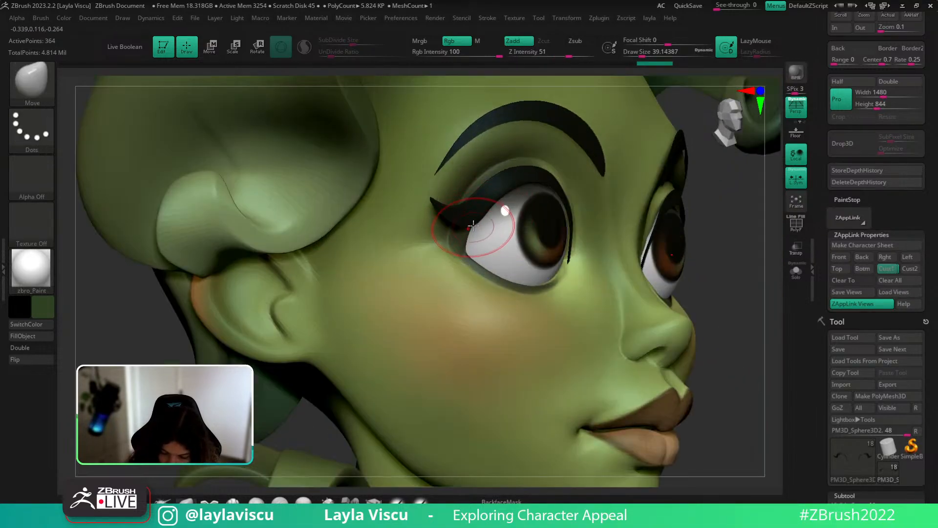
Recall the Cust1 view and toggle the concept overlay to compare the eyes, lashes and brows.
left_click(888, 268)
key("shift+z")
key("shift+z")
key("shift+z")
key("shift+z")
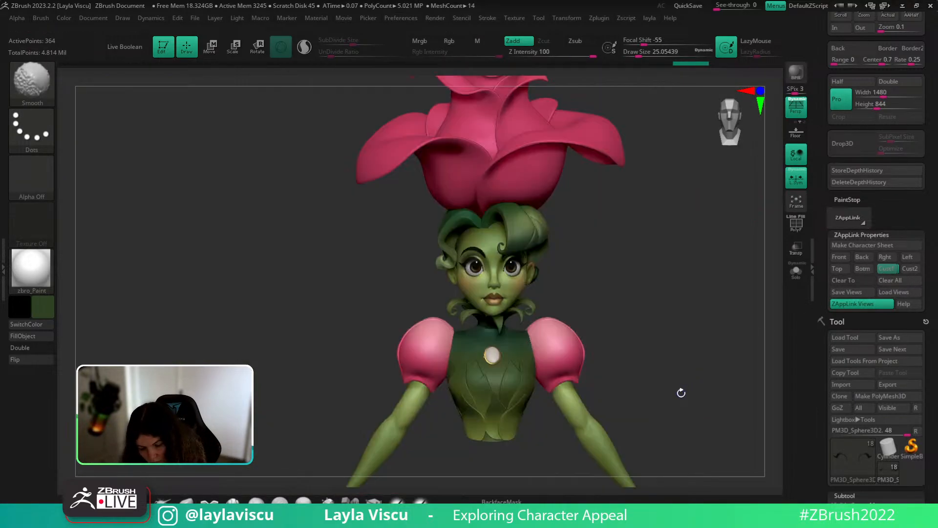
Inspect the bust in profile, recall the Cust1 view, and flip between the model and the concept overlay.
right_click_drag(680, 393, 606, 386)
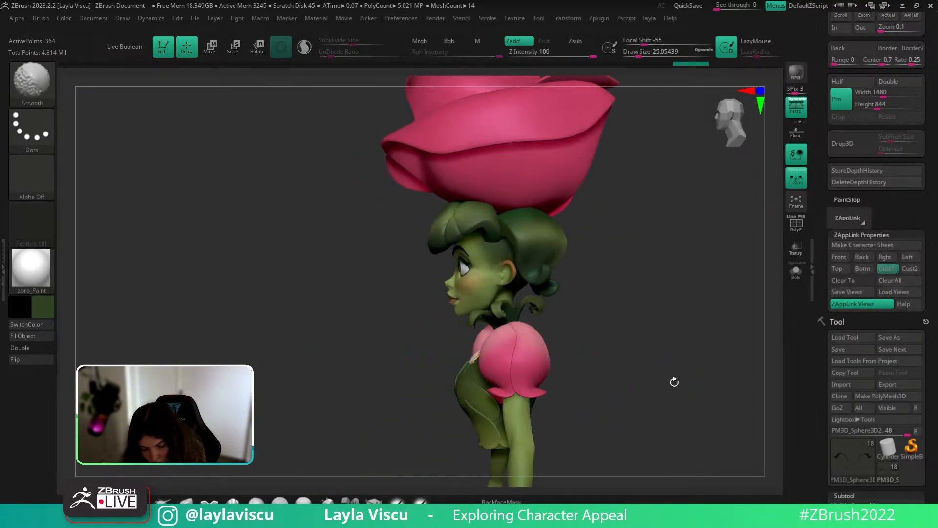
mouse_move(628, 342)
right_mouse_down("ctrl")
mouse_move(723, 352)
mouse_move(703, 348)
right_mouse_up("ctrl")
mouse_move(432, 245)
right_mouse_down("ctrl")
mouse_move(462, 252)
mouse_move(423, 254)
right_mouse_up("ctrl")
left_click(889, 270)
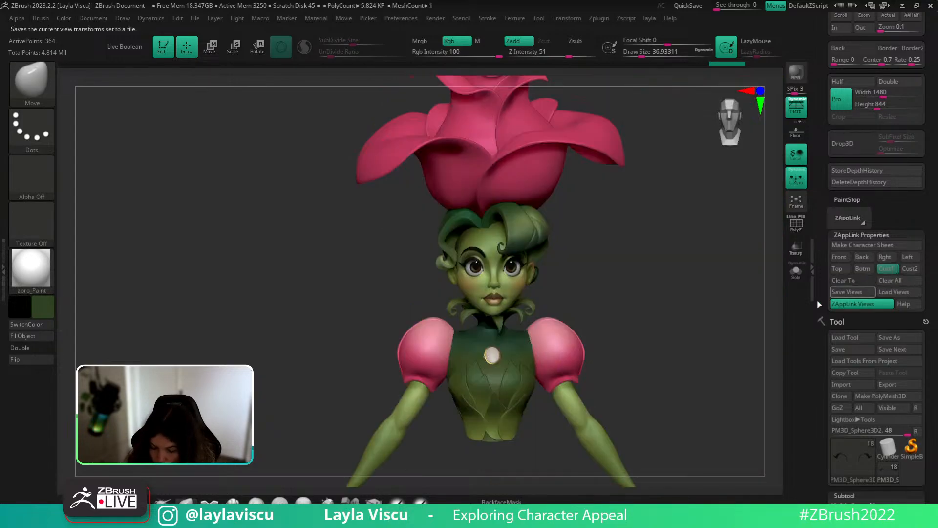
key("shift+z")
key("shift+z")
key("shift+z")
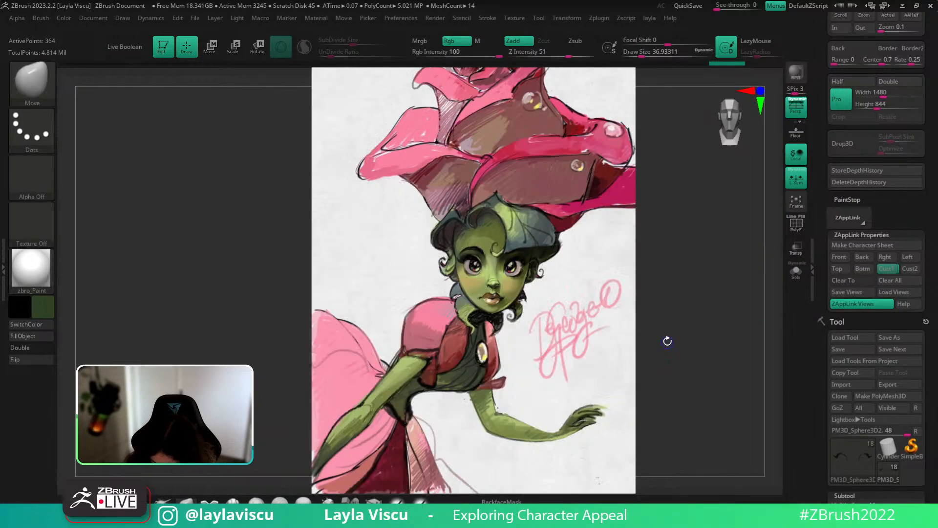
key("shift+z")
Select the head subtool and nudge the outer corner of the eyelid with the Move brush at draw size about 18.
mouse_move(670, 323)
right_mouse_down()
mouse_move(616, 426)
mouse_move(481, 282)
right_mouse_up()
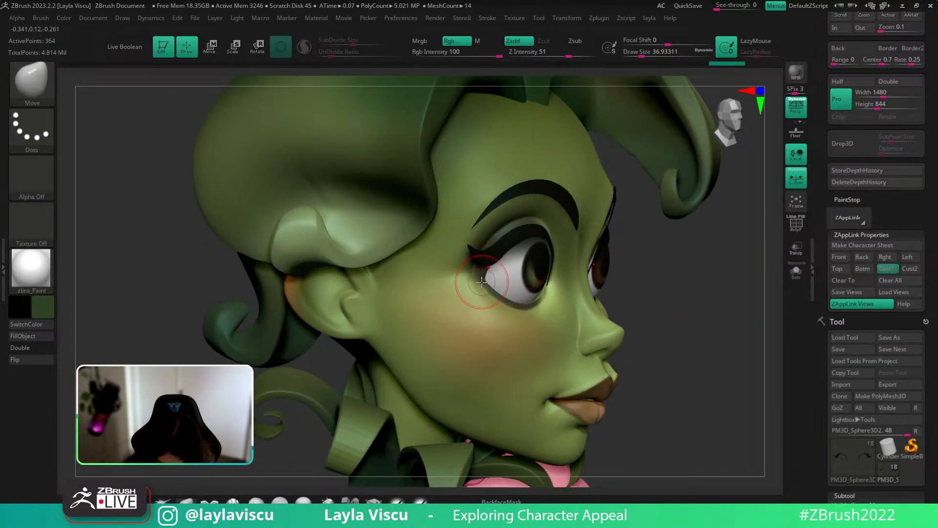
left_click(494, 262, "alt")
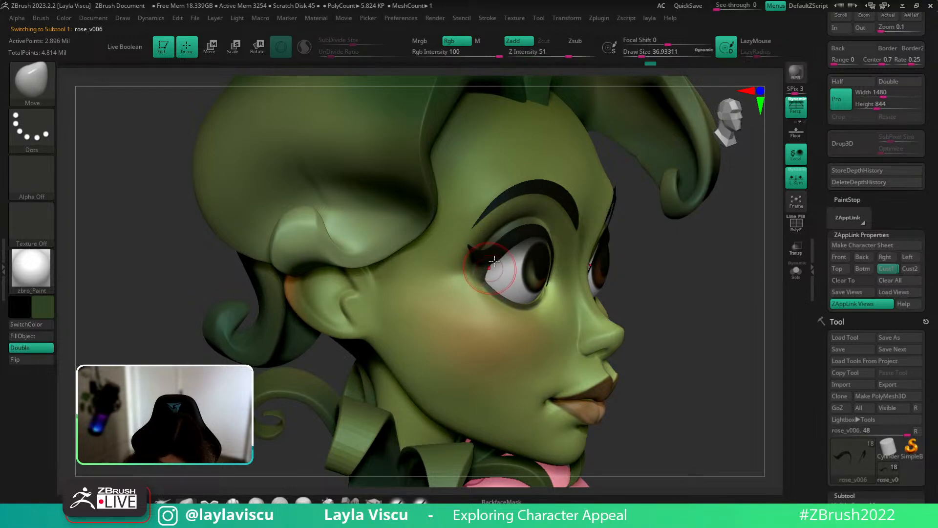
key("shift+z")
key("shift+z")
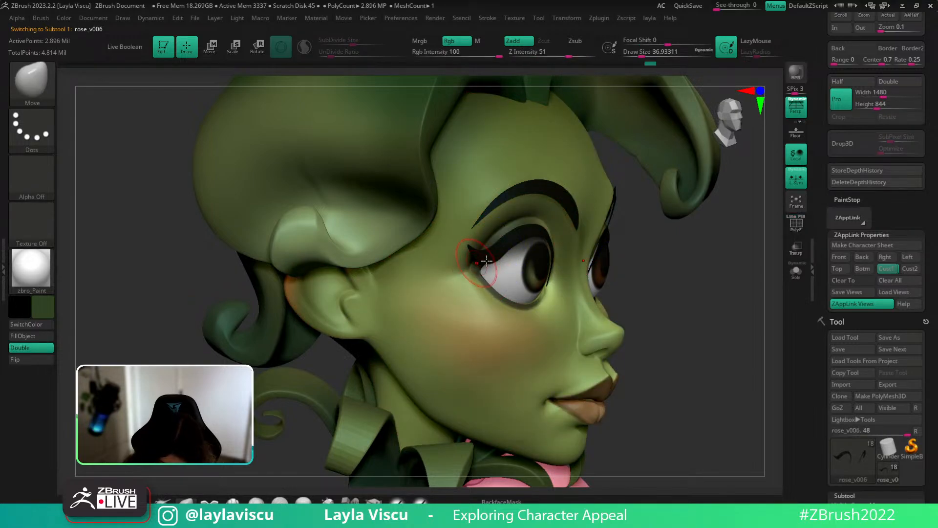
key("s")
left_click_drag(479, 281, 474, 281)
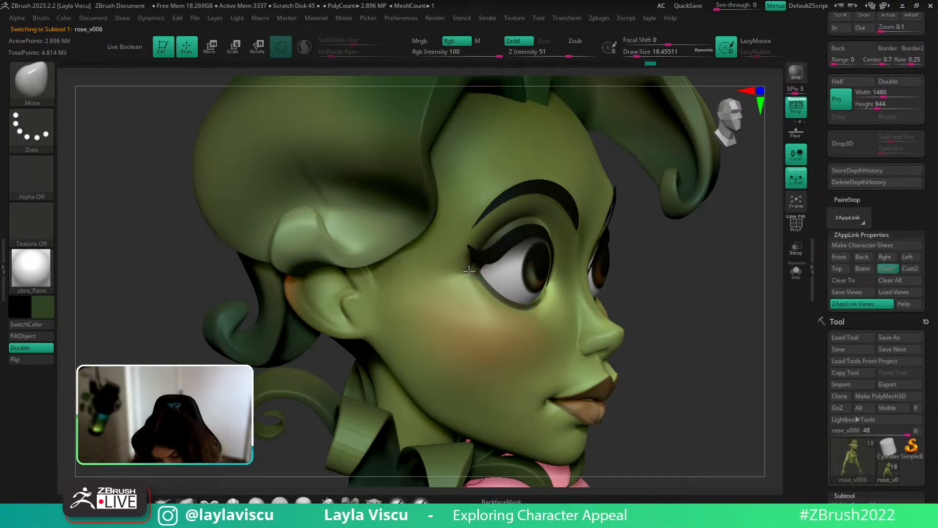
left_click_drag(684, 292, 648, 282)
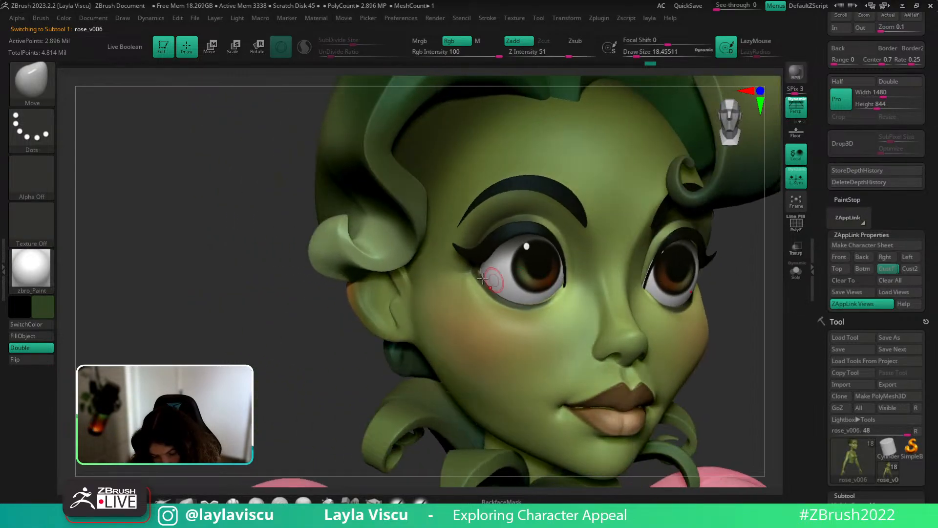
left_click_drag(476, 277, 471, 273)
mouse_move(747, 324)
left_mouse_down()
mouse_move(752, 304)
mouse_move(763, 308)
left_mouse_up()
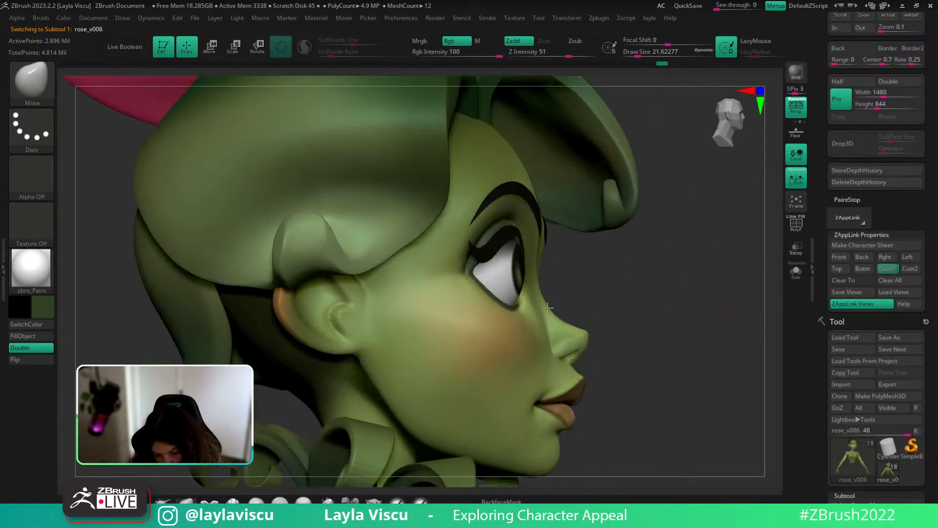
key("s")
left_click(477, 287)
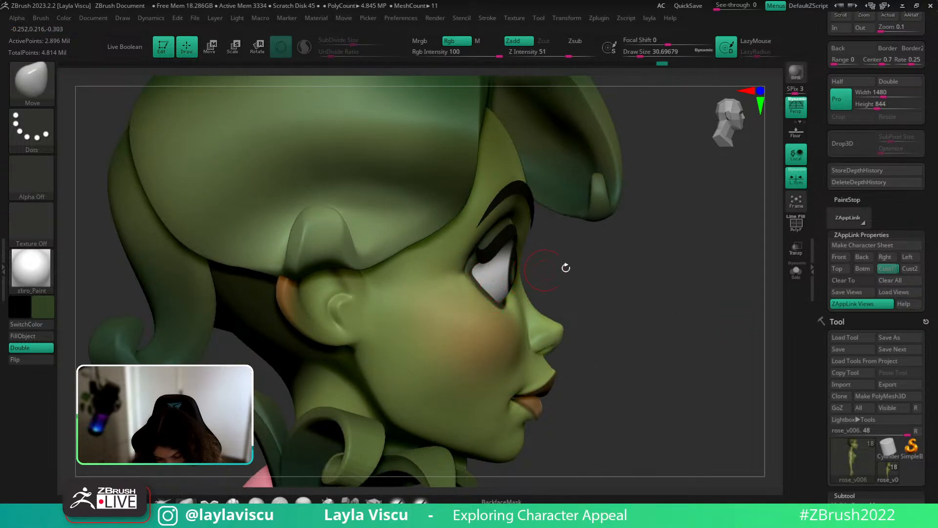
Isolate the head in solo mode, refine the outer eyelid corner in profile with the Move brush, and show all subtools again.
left_click_drag(566, 269, 637, 272, "alt")
left_click(795, 274)
right_click_drag(741, 266, 528, 278, "ctrl")
key("s")
left_click(436, 286)
left_click_drag(436, 288, 452, 268)
right_click_drag(456, 268, 454, 190, "ctrl")
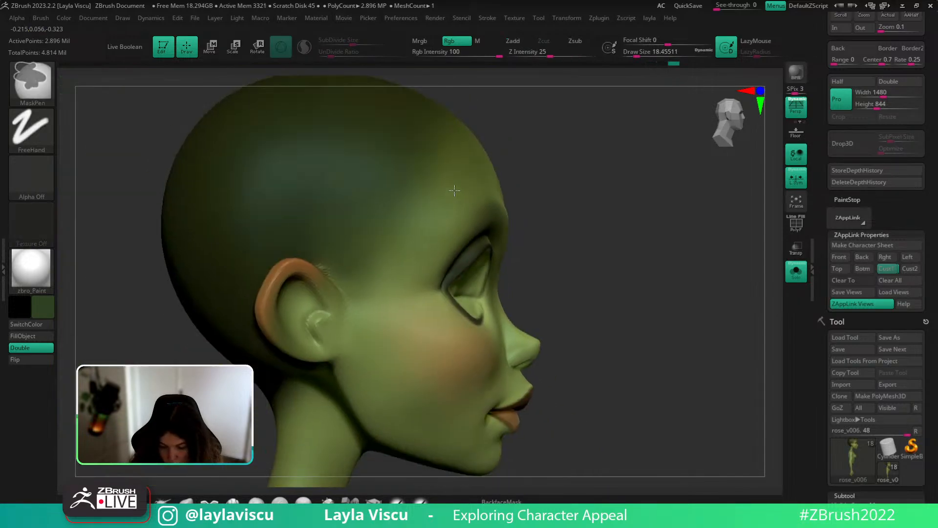
left_click(795, 275)
right_click_drag(718, 272, 601, 289, "ctrl")
left_click(795, 274)
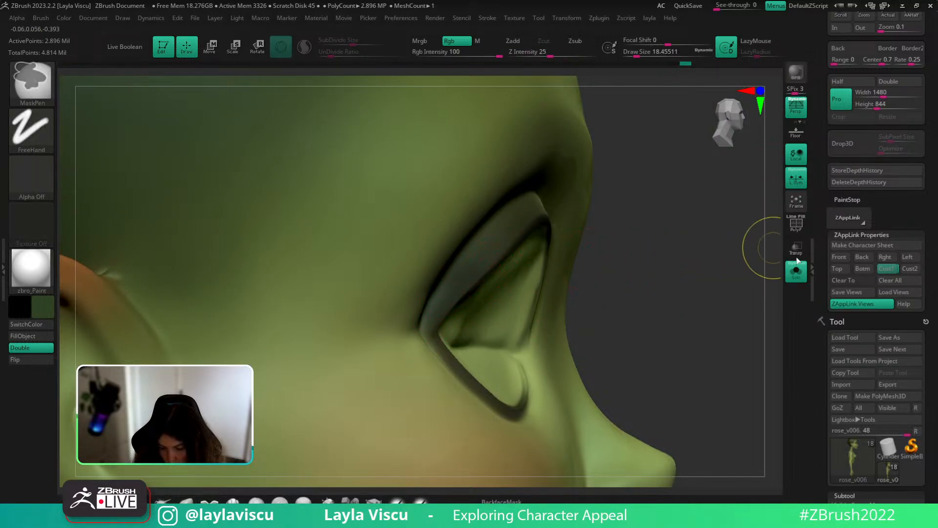
left_click(795, 272)
right_click_drag(752, 350, 702, 323, "ctrl")
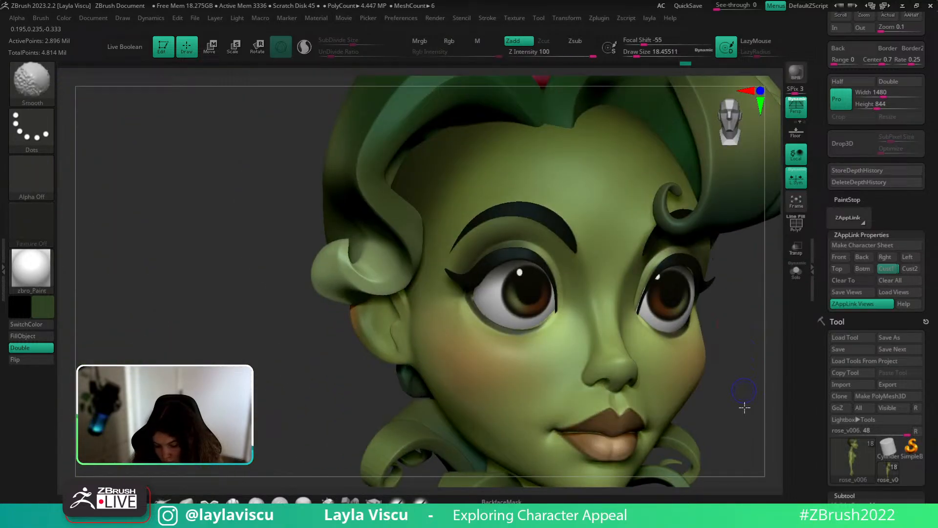
Paint the outer rim of the eyelid in a sampled dark skin colour with the SoftP_3DCW brush at draw size about 6.6.
right_click_drag(745, 407, 761, 379, "shift")
key("c")
left_click(792, 274)
left_click(410, 502)
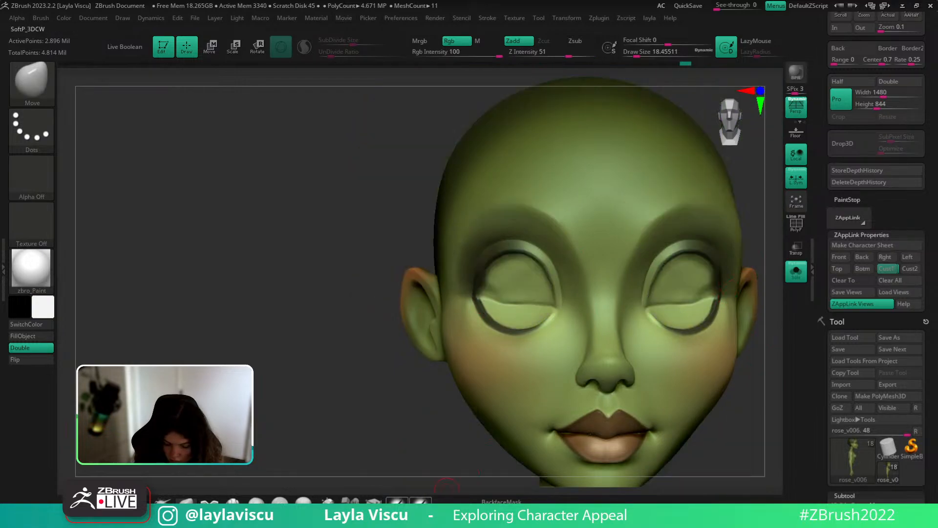
right_click_drag(462, 282, 488, 313, "ctrl")
key("s")
left_click_drag(488, 315, 502, 315)
key("s")
mouse_move(498, 295)
left_mouse_down()
mouse_move(508, 338)
mouse_move(503, 274)
mouse_move(505, 344)
mouse_move(521, 234)
left_mouse_up()
key("ctrl+z")
key("c")
key("c")
mouse_move(494, 268)
left_mouse_down()
mouse_move(490, 304)
mouse_move(503, 335)
left_mouse_up()
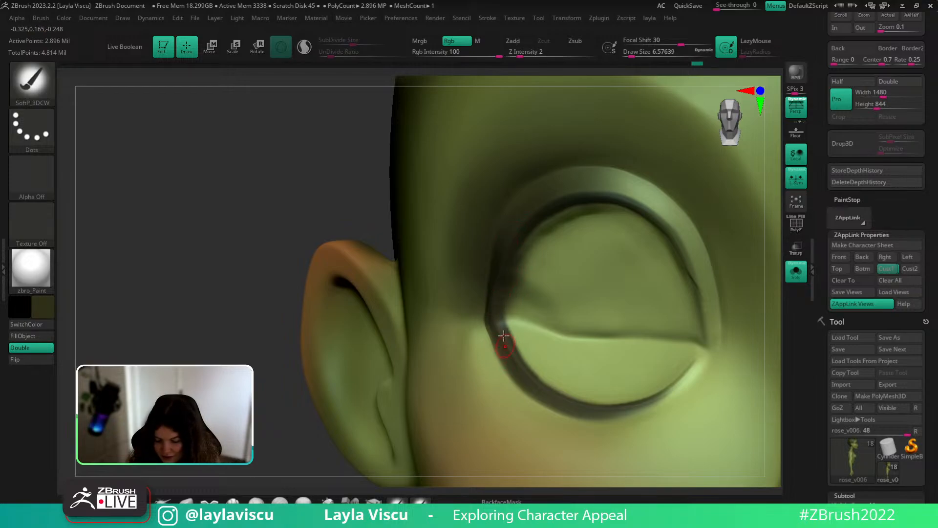
right_click_drag(503, 335, 666, 184, "ctrl")
left_click(796, 277)
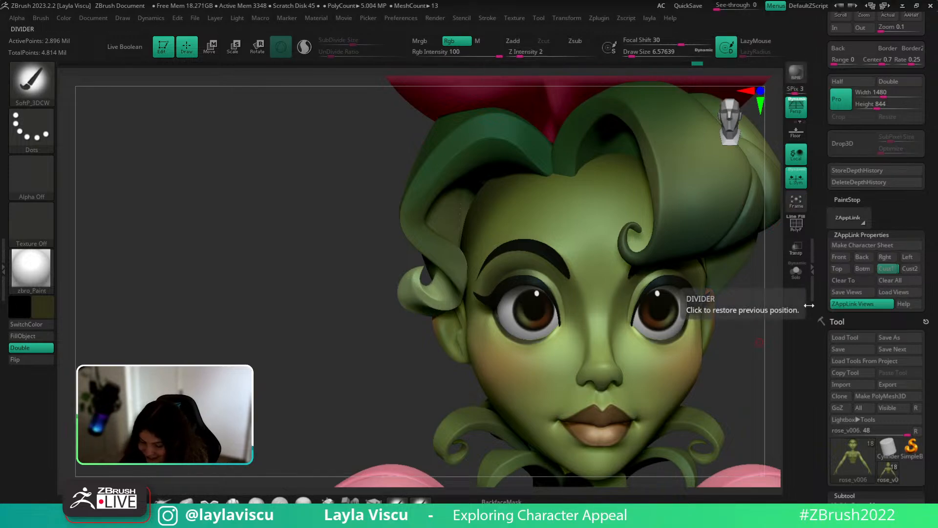
Adjust the inner part of the upper eyelid with the Move brush at draw size about 44.
key("b")
key("m")
key("v")
left_click_drag(745, 327, 775, 328)
key("s")
left_click_drag(642, 297, 658, 297)
left_click_drag(709, 274, 716, 303)
left_click_drag(776, 310, 758, 264)
right_click_drag(757, 264, 753, 266)
right_click_drag(708, 320, 684, 313)
right_click_drag(684, 312, 683, 354, "ctrl")
key("s")
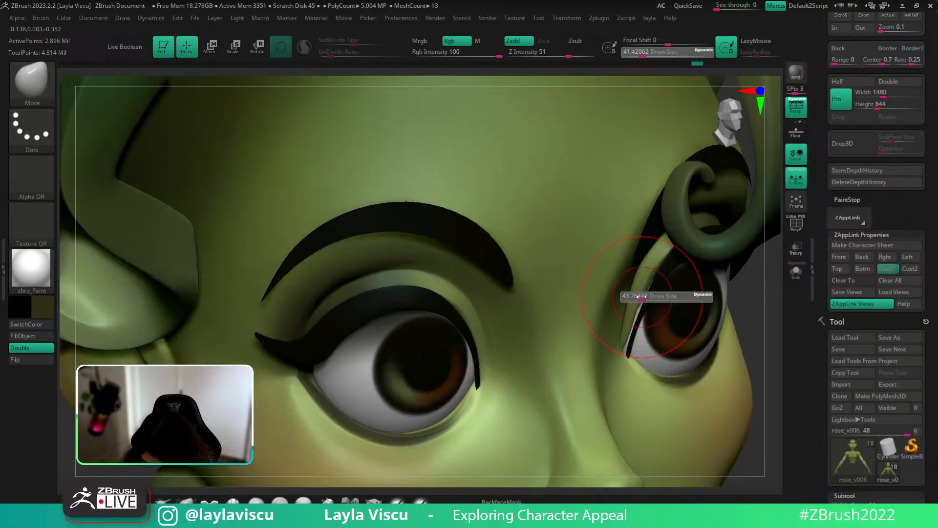
left_click(645, 295)
key("c")
left_click(420, 501)
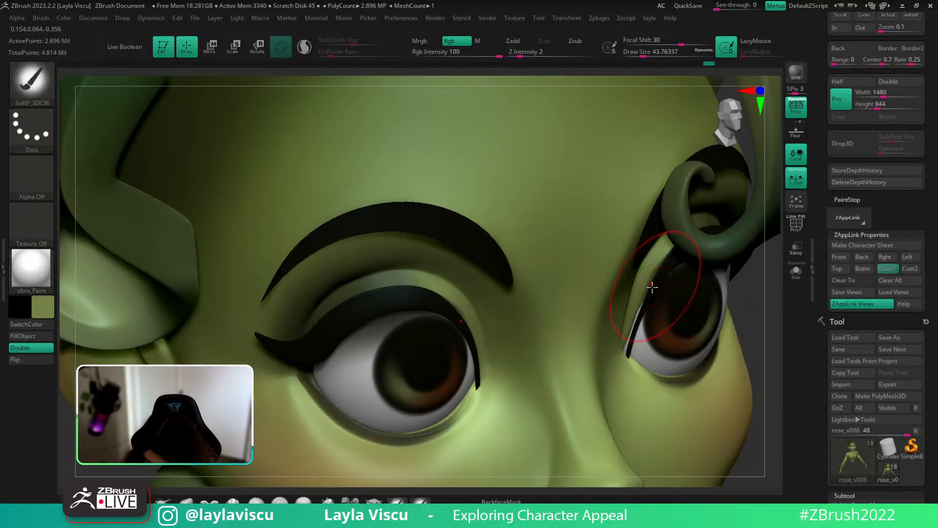
key("s")
left_click_drag(651, 290, 643, 289)
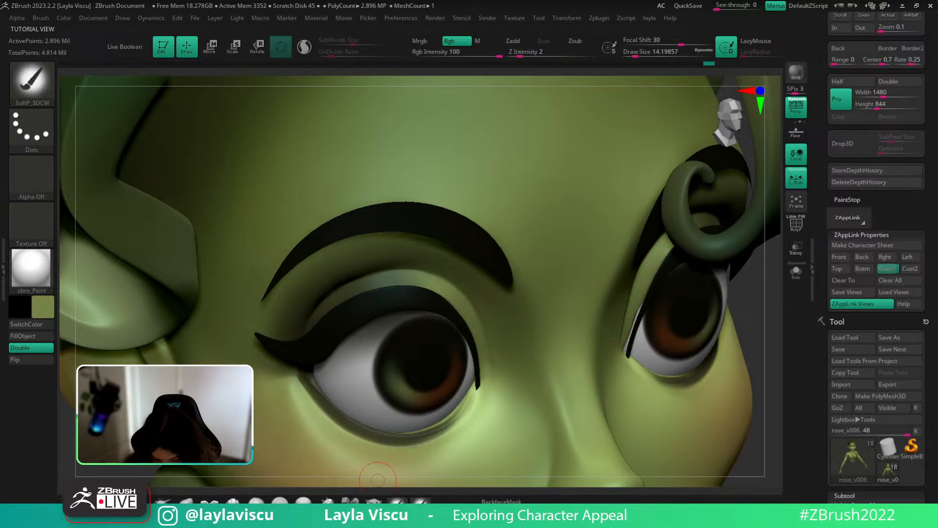
Fit the inner eyelid edge to the lash line with the Move brush at draw size about 23.
key("b")
key("m")
key("v")
key("s")
mouse_move(626, 338)
left_mouse_down()
mouse_move(628, 346)
mouse_move(636, 316)
left_mouse_up()
right_click_drag(636, 317, 536, 136, "ctrl")
left_click_drag(776, 286, 761, 343, "shift")
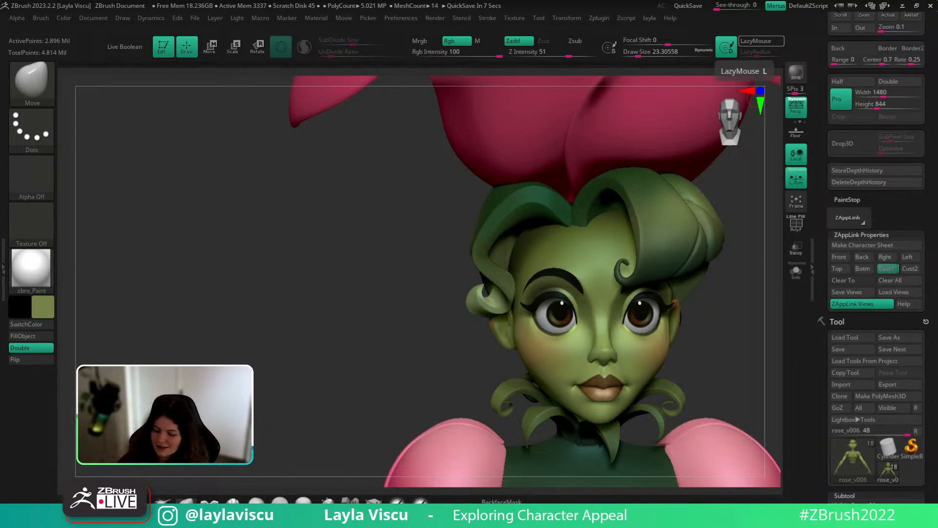
Recall the Cust1 view and flip the concept overlay to compare the face with the drawing.
left_click(896, 260)
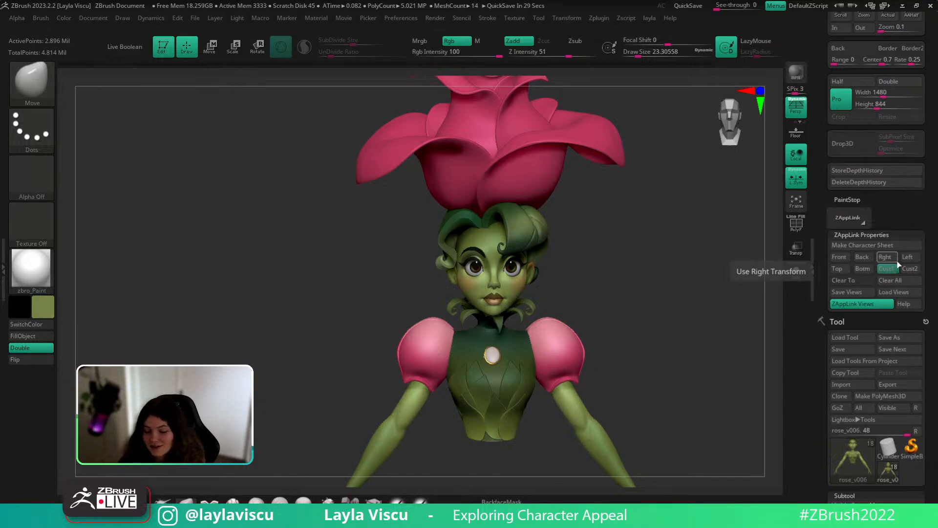
mouse_move(680, 317)
left_mouse_down()
mouse_move(624, 329)
mouse_move(673, 274)
mouse_move(675, 333)
left_mouse_up()
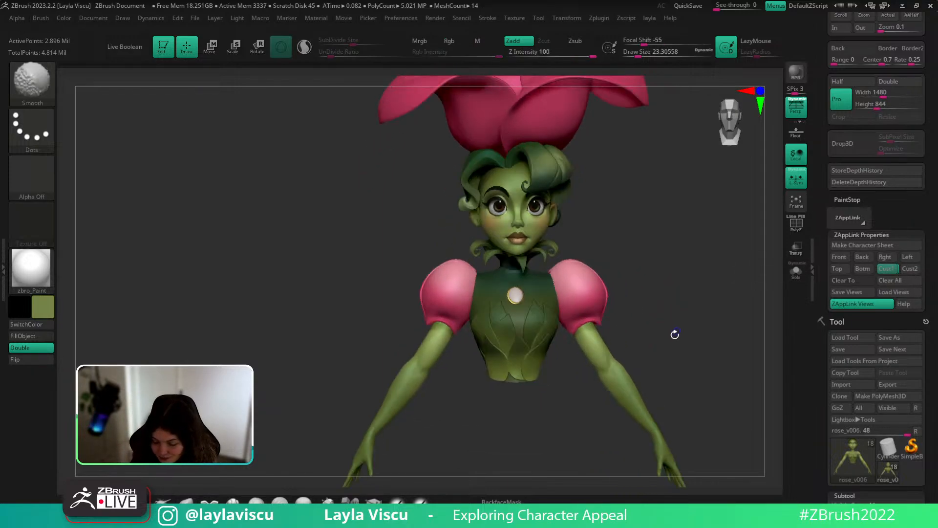
left_click(888, 268)
key("shift")
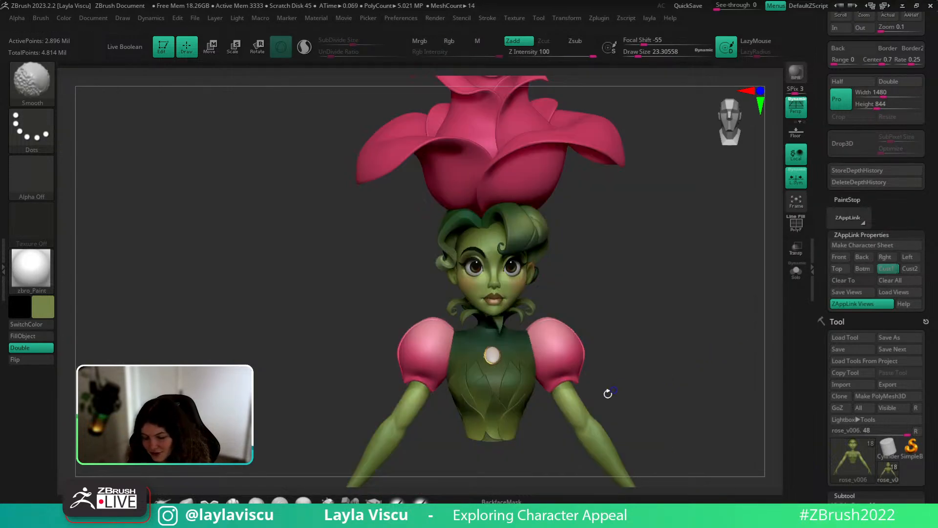
key("shift+z")
key("shift+z")
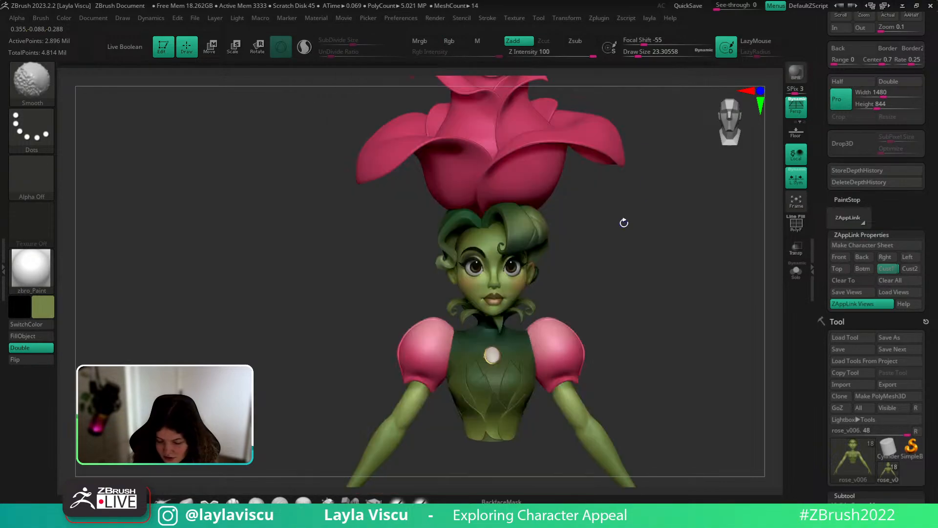
Select the lash subtool and reshape its outer section with the Move brush at draw sizes about 68 and 41.
right_click_drag(632, 238, 696, 240)
right_click_drag(518, 235, 561, 261, "ctrl")
left_click(560, 262, "alt")
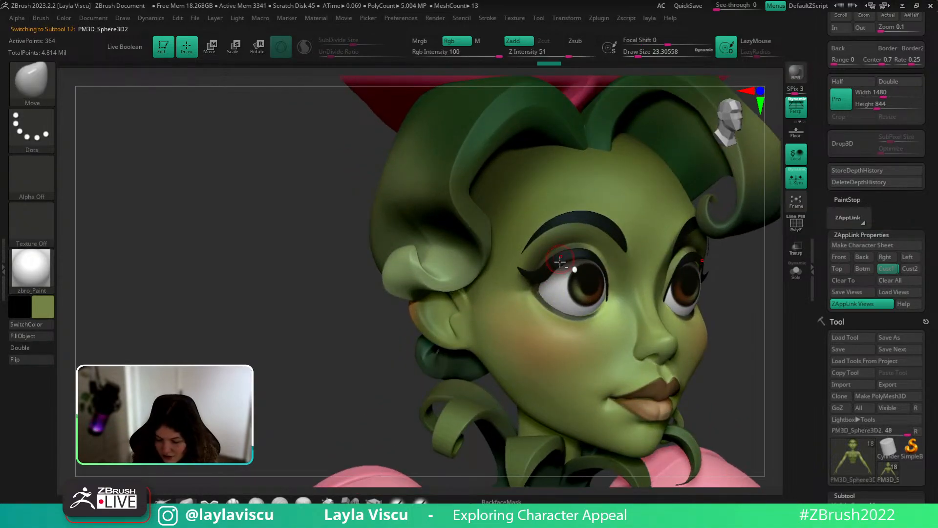
key("ctrl")
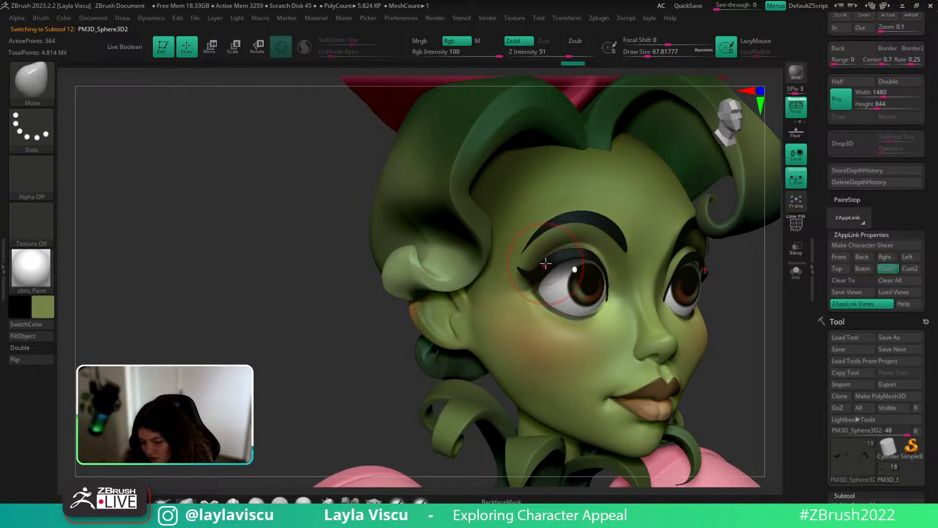
key("bracketleft")
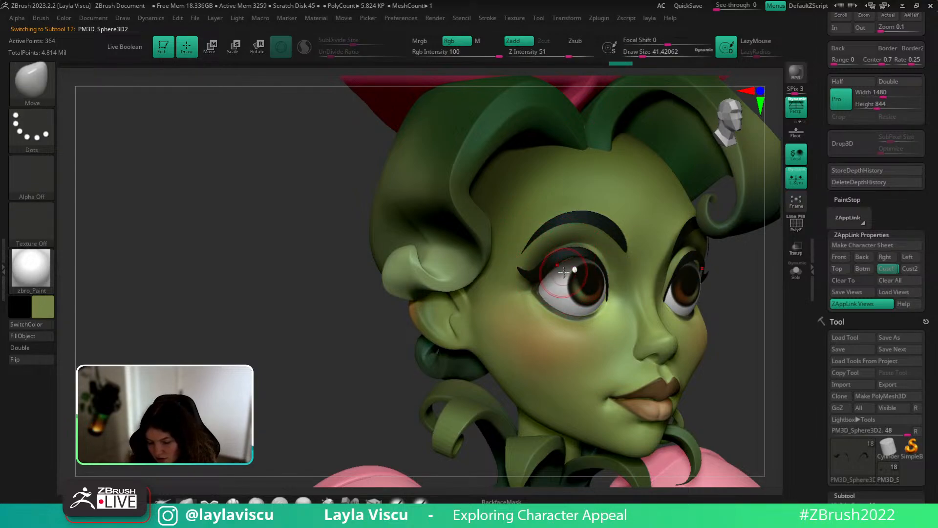
Refine the lash line with the polygon wireframe shown, using the Move brush at draw size about 46.
key("shift")
key("shift+f")
right_click_drag(567, 253, 562, 269, "ctrl")
key("s")
mouse_move(557, 267)
left_mouse_down()
mouse_move(546, 275)
mouse_move(557, 254)
left_mouse_up()
key("s")
left_click(888, 269)
key("shift+f")
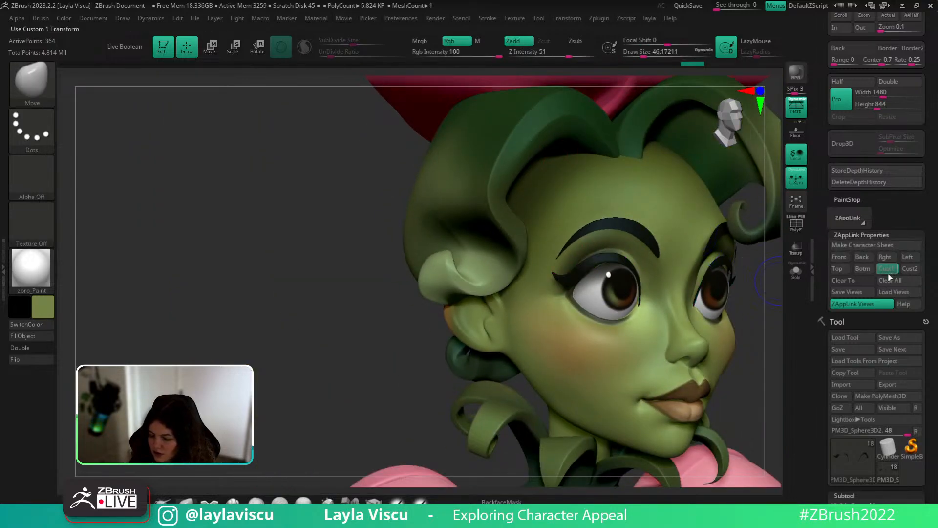
Recall the Cust1 view and repeatedly toggle the concept overlay to compare the reshaped lashes with the drawing.
left_click(892, 273)
key("shift+z")
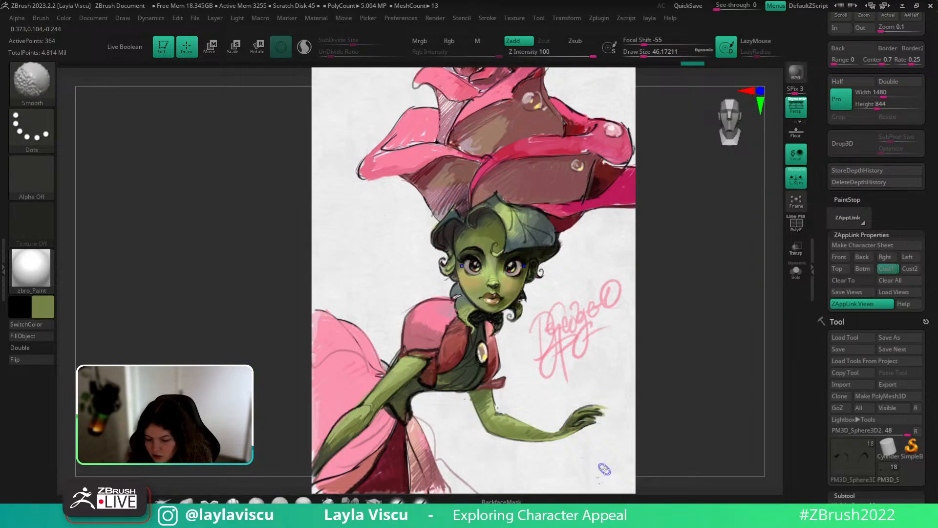
key("shift+z")
key("shift+z")
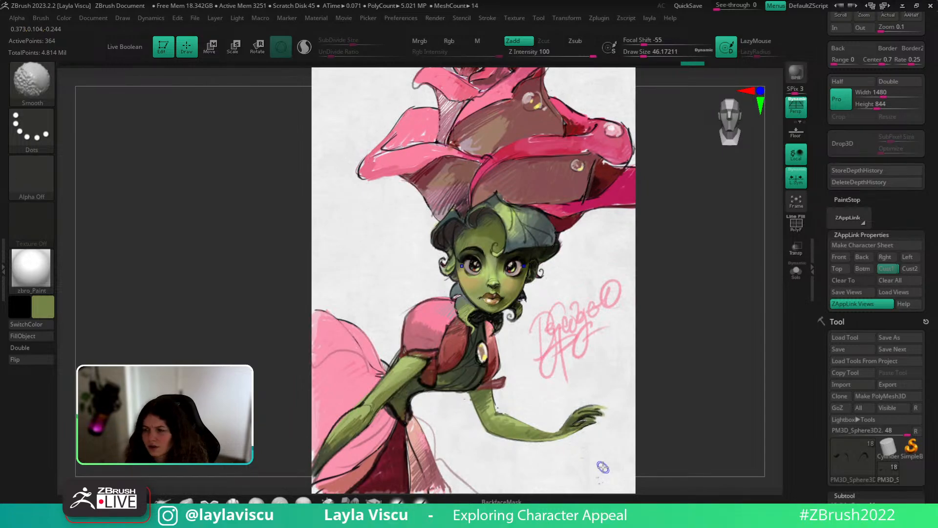
key("shift+z")
key("shift+z")
key("shift+z")
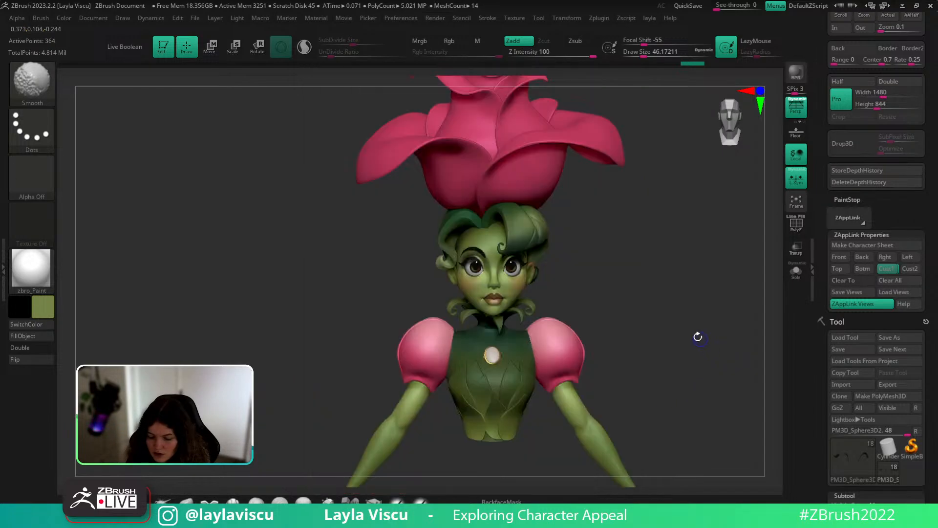
Select the head subtool and adjust the outer upper eyelid under the lash with the Move brush at draw size about 44.
left_click_drag(697, 336, 747, 339)
mouse_move(635, 294)
left_mouse_down("alt")
mouse_move(598, 342)
mouse_move(674, 313)
mouse_move(595, 292)
left_mouse_up("alt")
left_click(510, 256, "alt")
left_click(797, 274)
key("s")
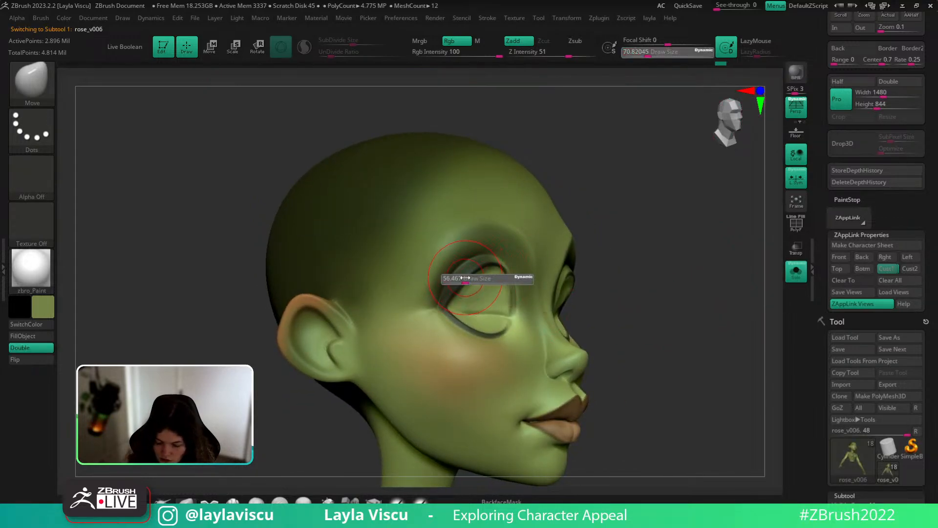
left_click(467, 278)
left_click(792, 274)
right_click_drag(478, 293, 494, 273, "ctrl")
key("s")
left_click(493, 272)
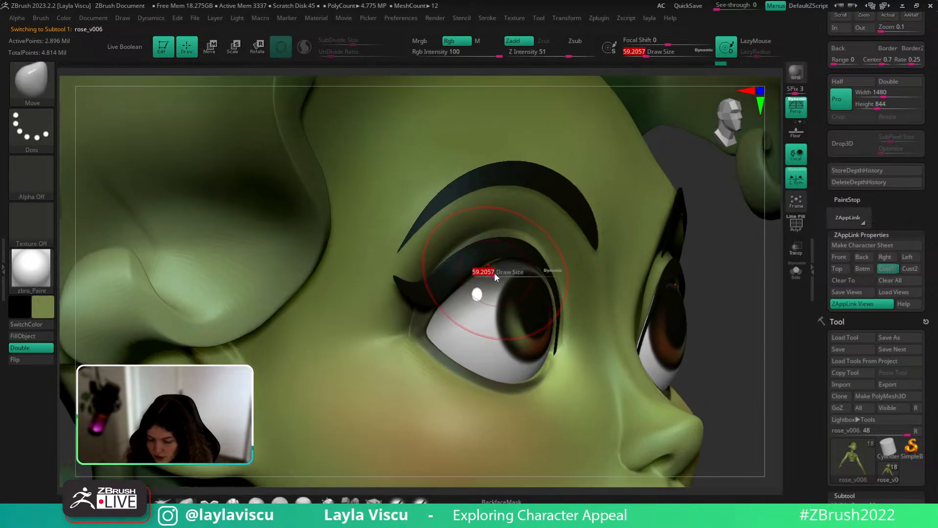
left_click_drag(735, 262, 720, 196)
left_click_drag(447, 288, 437, 278)
right_click_drag(458, 287, 435, 227, "ctrl")
mouse_move(758, 400)
left_mouse_down()
mouse_move(731, 448)
mouse_move(737, 390)
mouse_move(727, 380)
mouse_move(743, 400)
left_mouse_up()
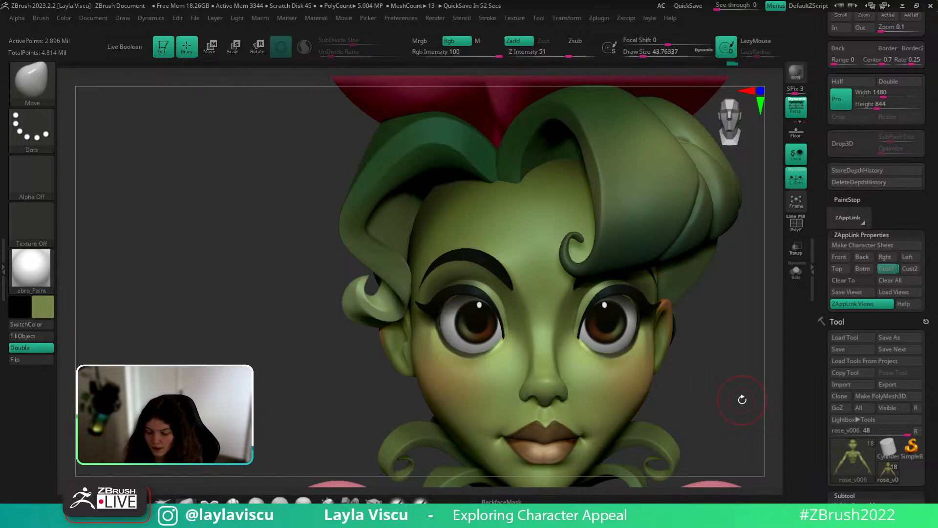
Select the lash subtool, enable BackfaceMask, and pull the outer corner of the lash line with the Move brush.
mouse_move(742, 399)
left_mouse_down()
mouse_move(739, 333)
mouse_move(680, 364)
mouse_move(744, 341)
mouse_move(713, 310)
left_mouse_up()
right_click_drag(570, 279, 529, 300, "ctrl")
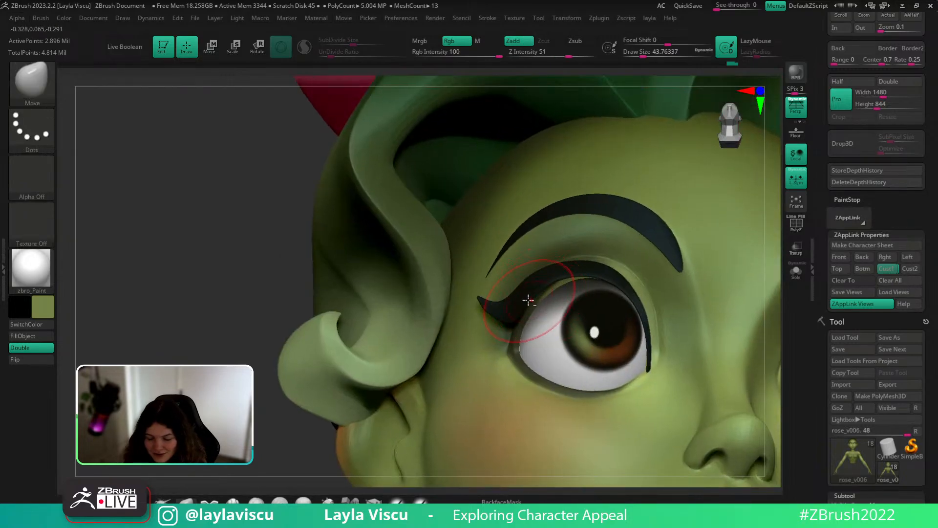
left_click(528, 302, "alt")
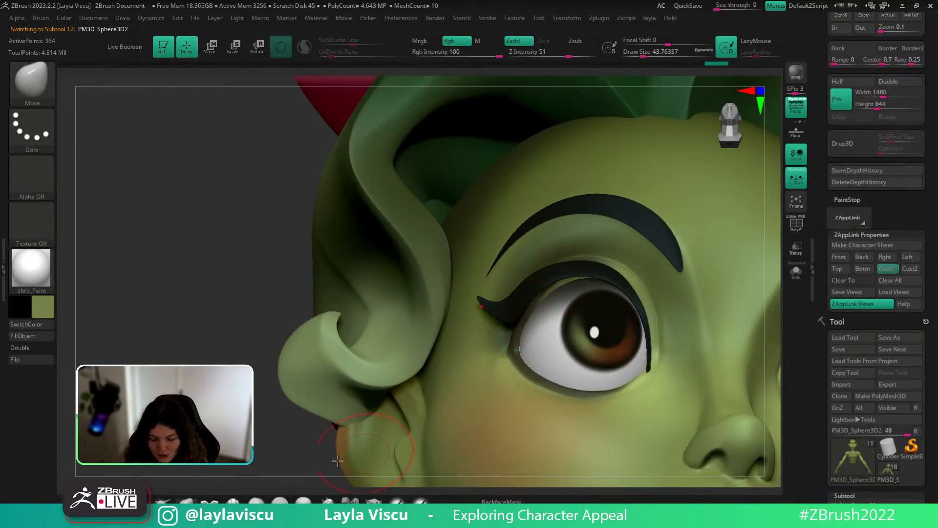
left_click_drag(284, 413, 415, 441)
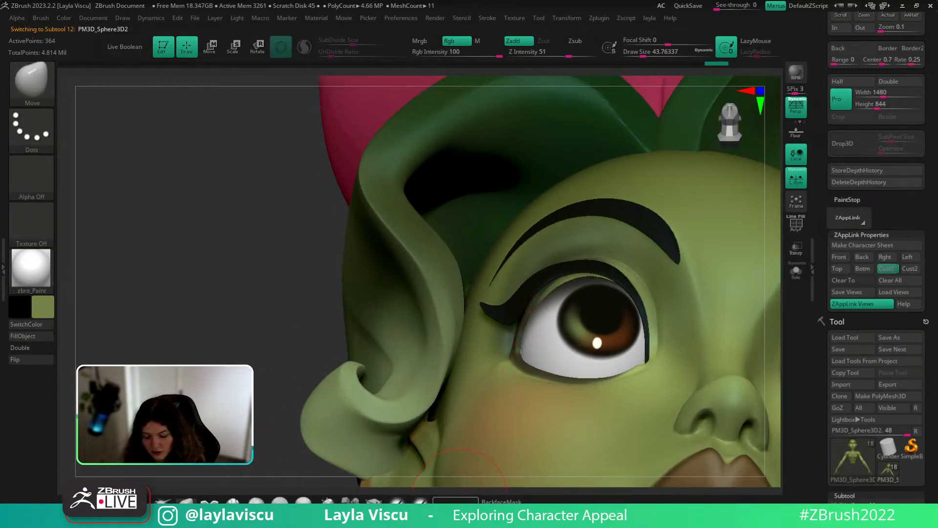
left_click(456, 500)
left_click(502, 501)
left_click_drag(520, 356, 532, 311)
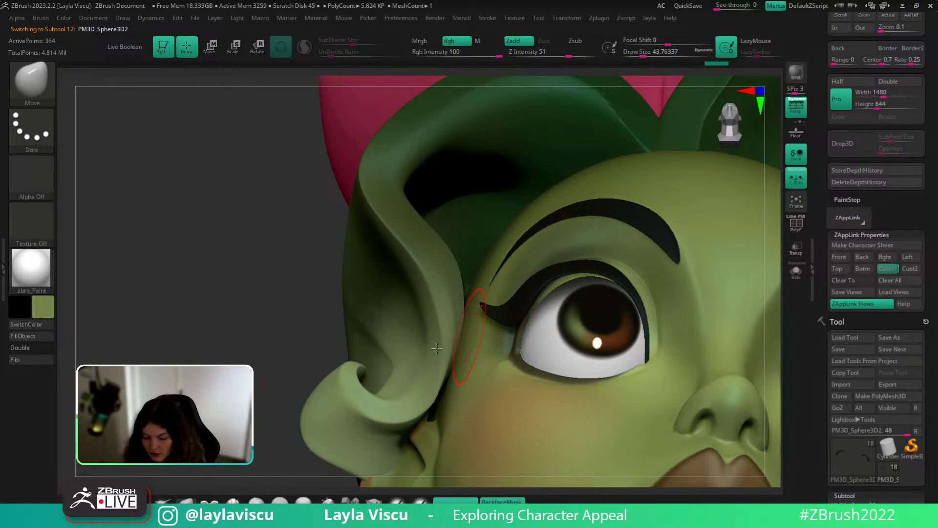
Insert an extra edge loop along the lash mesh with the ZModeler brush at draw size about 9.4, with PolyFrame shown.
left_click_drag(295, 403, 314, 315)
mouse_move(543, 296)
left_mouse_down()
mouse_move(581, 275)
mouse_move(615, 284)
left_mouse_up()
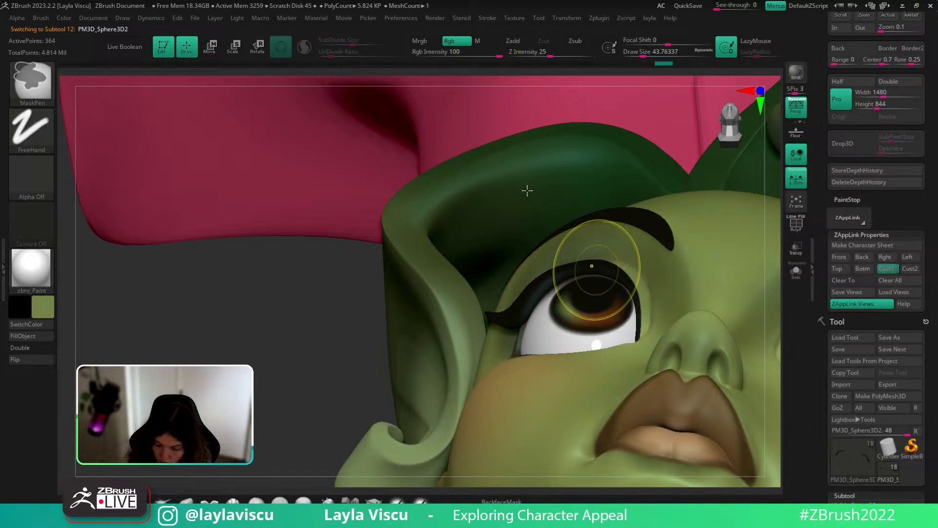
right_click_drag(526, 190, 749, 405, "ctrl")
left_click_drag(749, 405, 755, 452, "shift")
left_click_drag(758, 352, 813, 359)
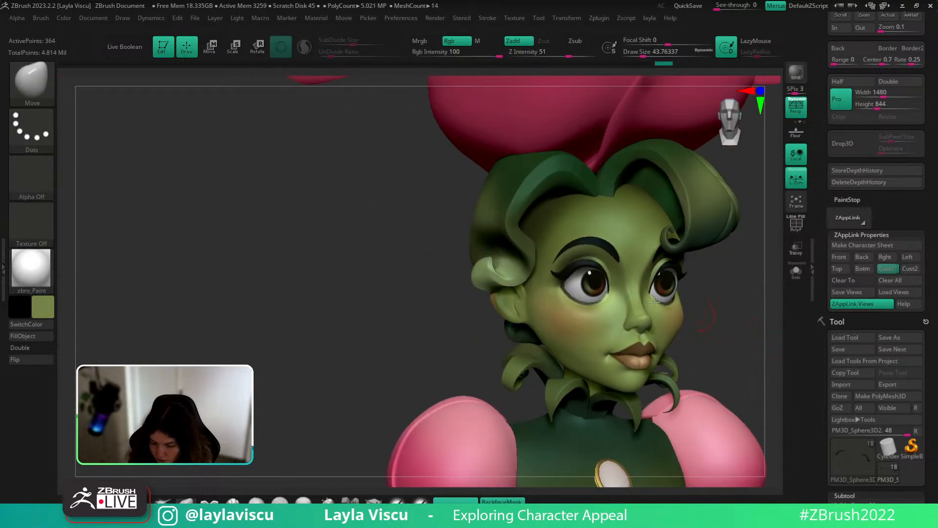
right_click_drag(639, 415, 638, 332, "ctrl")
key("shift+f")
key("s")
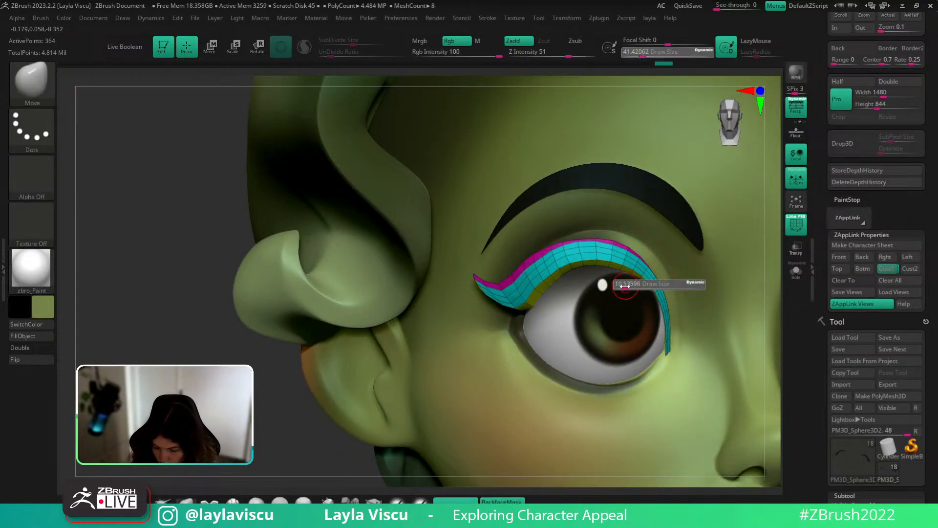
key("b")
key("z")
key("m")
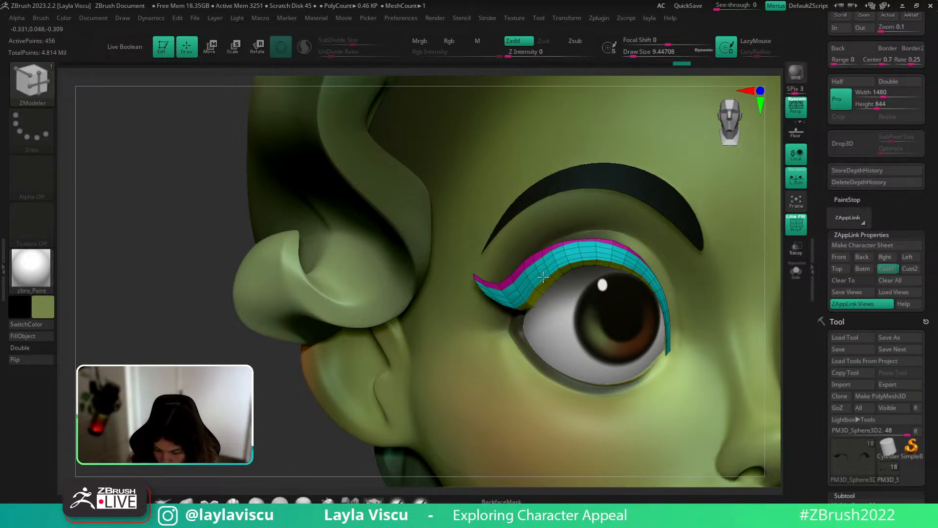
key("space")
left_click(589, 208)
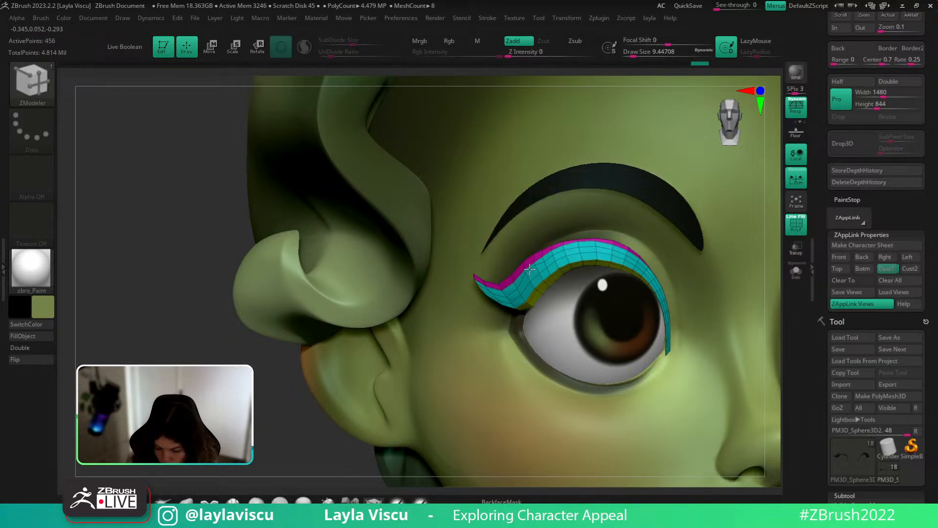
Narrow the strip along the lash's upper edge with ZModeler and undo the unwanted extra edits.
key("space")
left_click(534, 277)
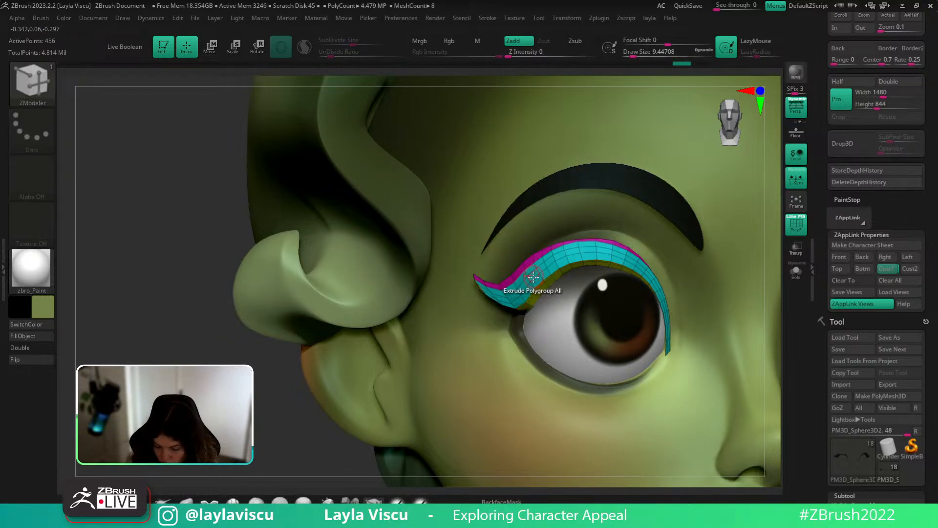
left_click_drag(535, 273, 533, 268)
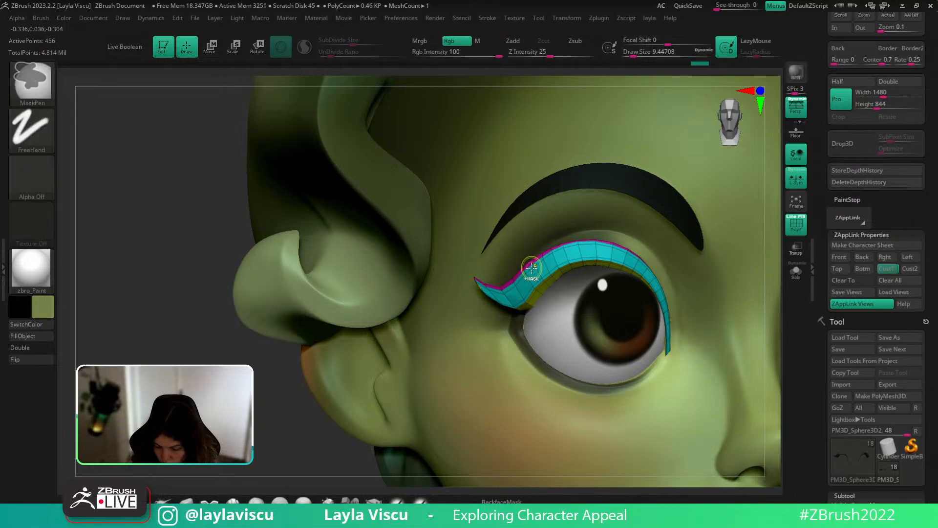
key("ctrl+i")
key("ctrl+z")
key("ctrl+z")
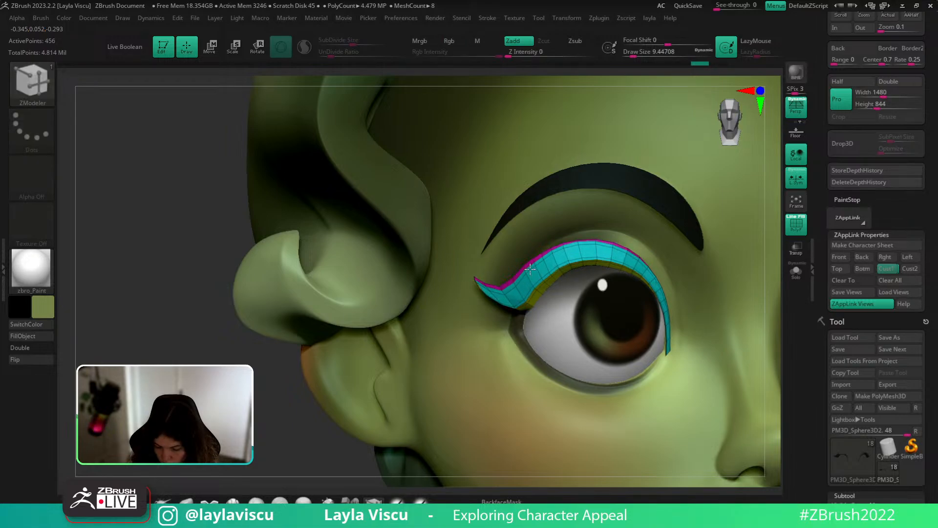
right_click_drag(530, 269, 490, 182, "ctrl")
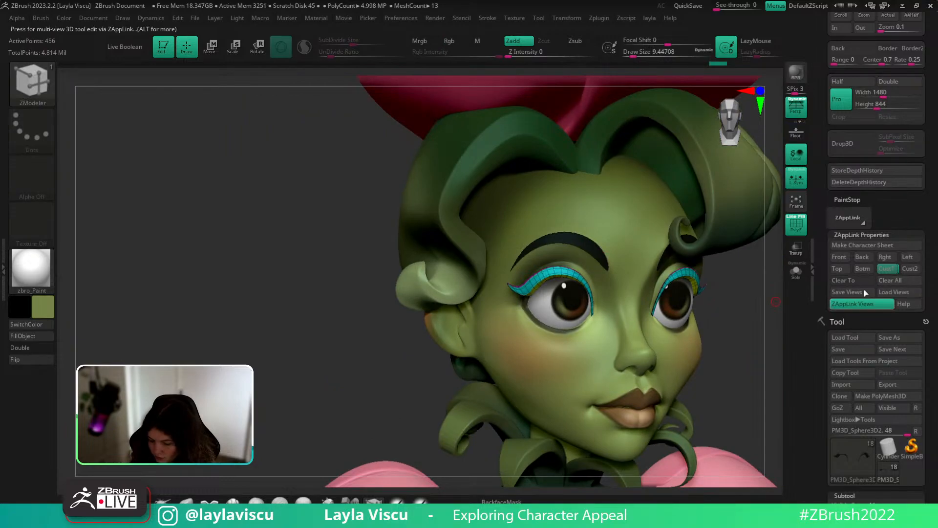
Hide the wireframe, switch to the Move brush, and compare the lashes with the concept overlay from the Cust1 view.
key("shift+f")
left_click(888, 269)
left_click(256, 501)
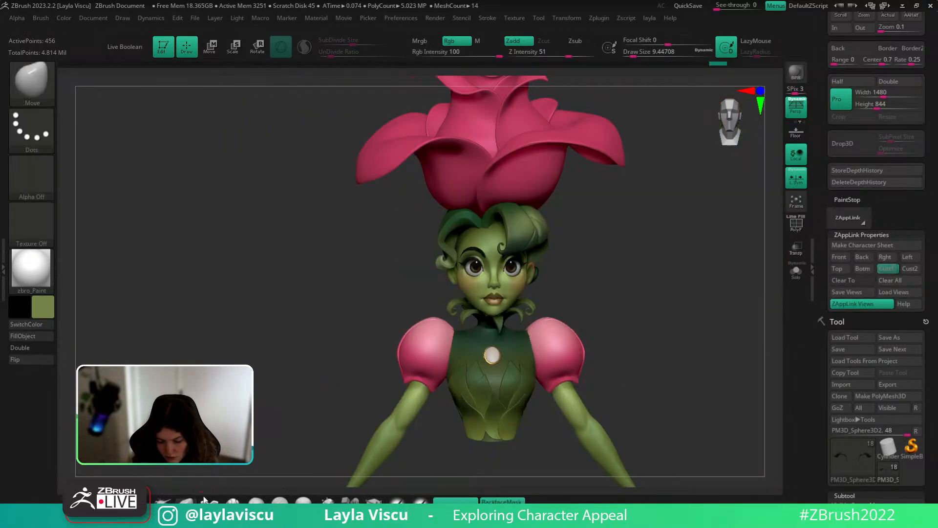
key("shift+z")
key("shift+z")
key("shift+z")
key("shift+z")
key("shift+z")
key("shift+z")
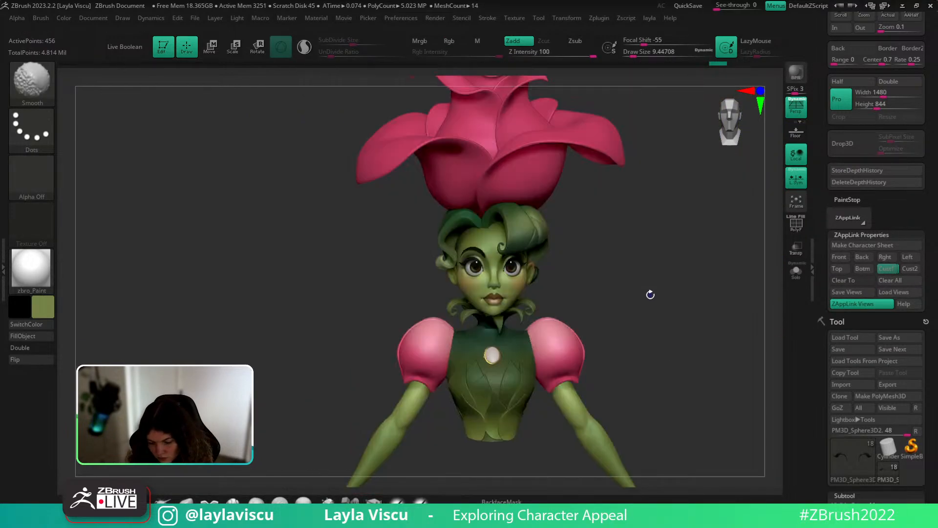
key("shift+z")
key("shift+z")
key("shift+z")
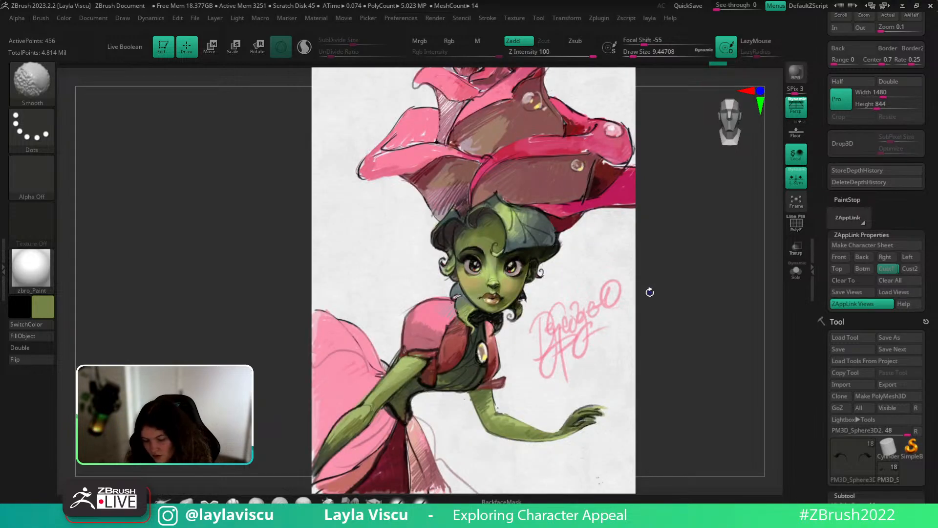
key("shift+z")
key("shift+z")
key("shift+z")
key("shift+z")
key("shift+z")
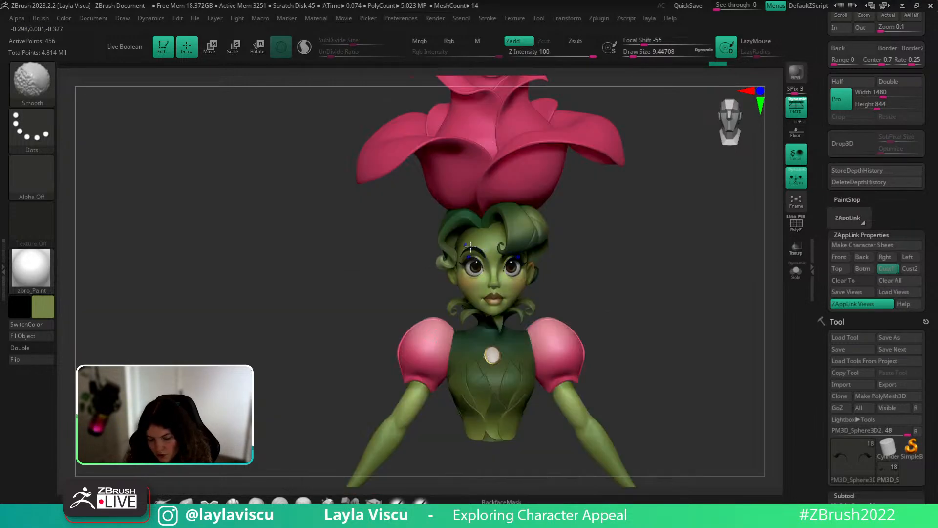
Select the eyebrow subtool and reshape the brow's inner end with the Move brush at draw size about 59.
right_click_drag(525, 254, 517, 212, "ctrl")
key("b")
key("m")
key("v")
left_click(499, 241, "alt")
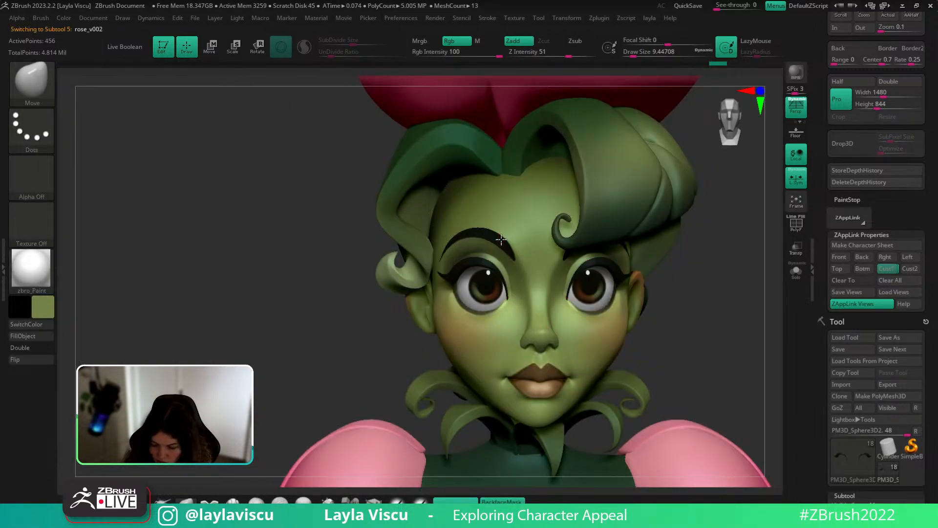
left_click_drag(381, 341, 418, 341)
key("s")
left_click_drag(503, 229, 511, 229)
key("shift+f")
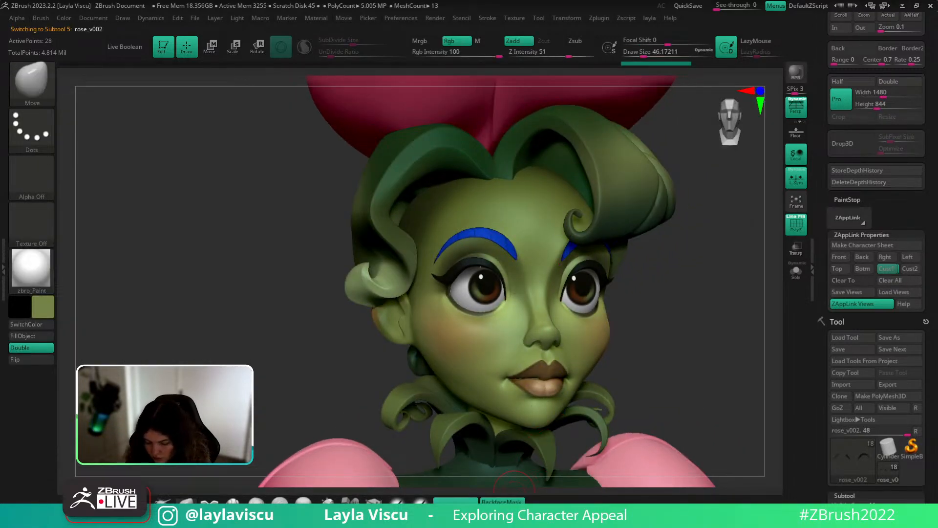
key("shift+f")
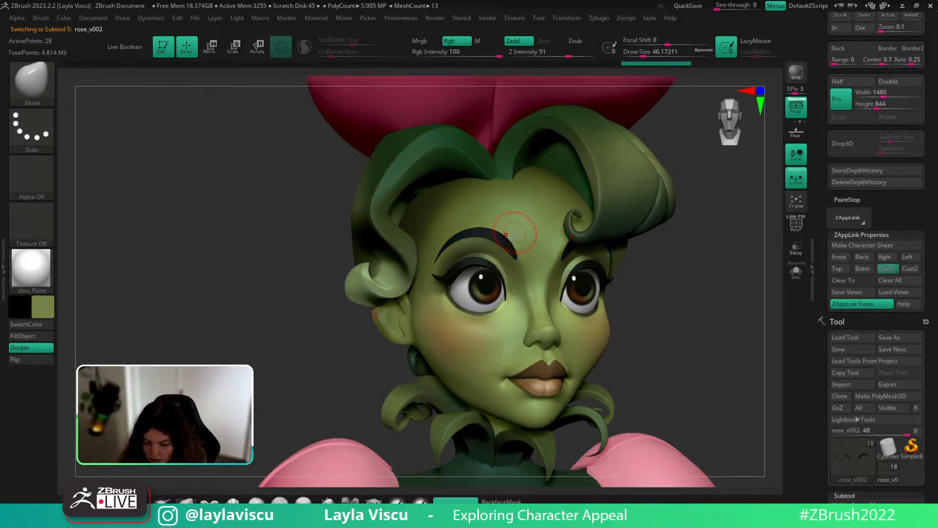
key("bracketright")
left_click_drag(502, 241, 505, 238)
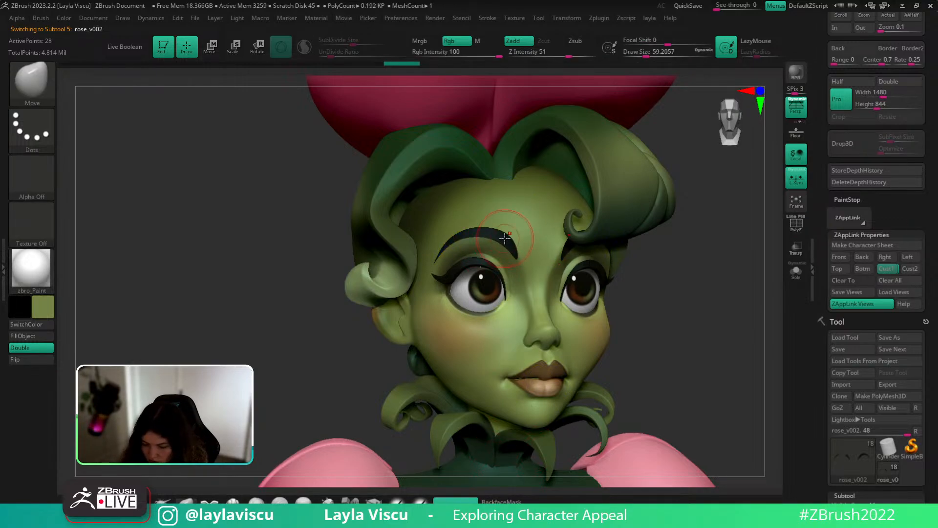
Recall the Cust1 view and toggle the concept overlay to compare the reshaped eyebrows with the drawing.
left_click(886, 269)
key("shift+z")
key("shift+z")
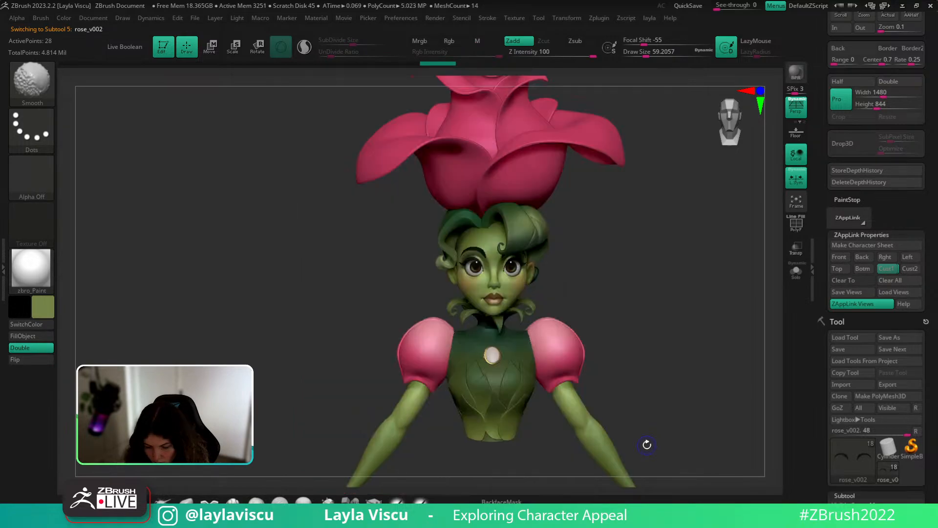
key("shift+z")
key("shift+z")
mouse_move(613, 405)
right_mouse_down("ctrl")
mouse_move(591, 350)
mouse_move(637, 286)
right_mouse_up("ctrl")
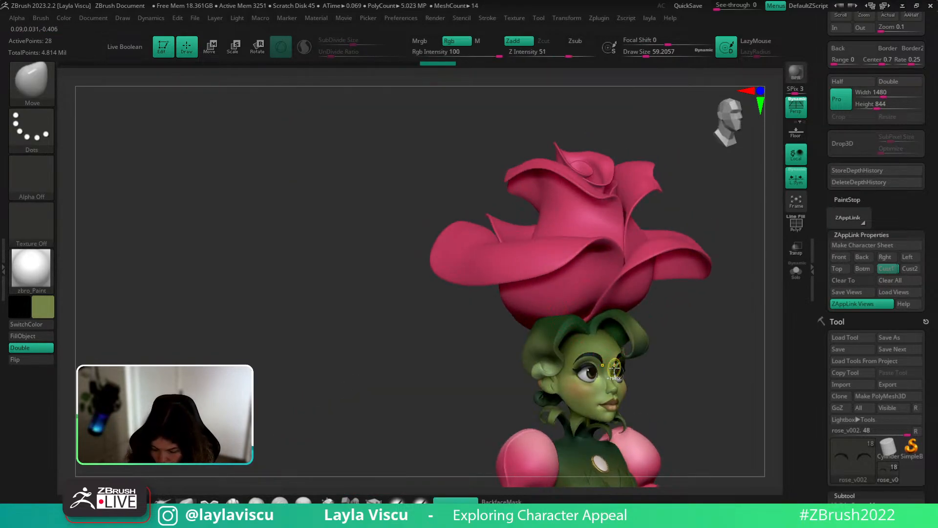
right_click_drag(614, 368, 577, 368, "ctrl")
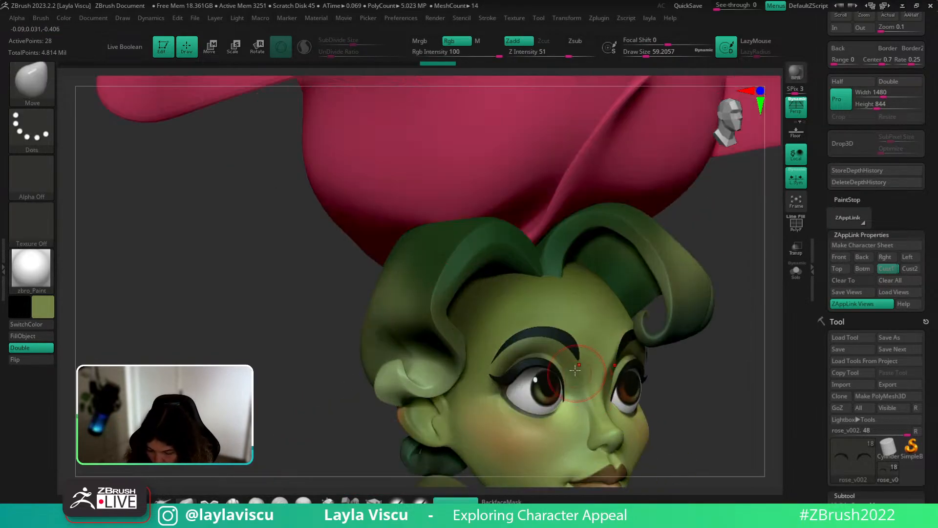
left_click(885, 269)
key("shift+z")
key("shift+z")
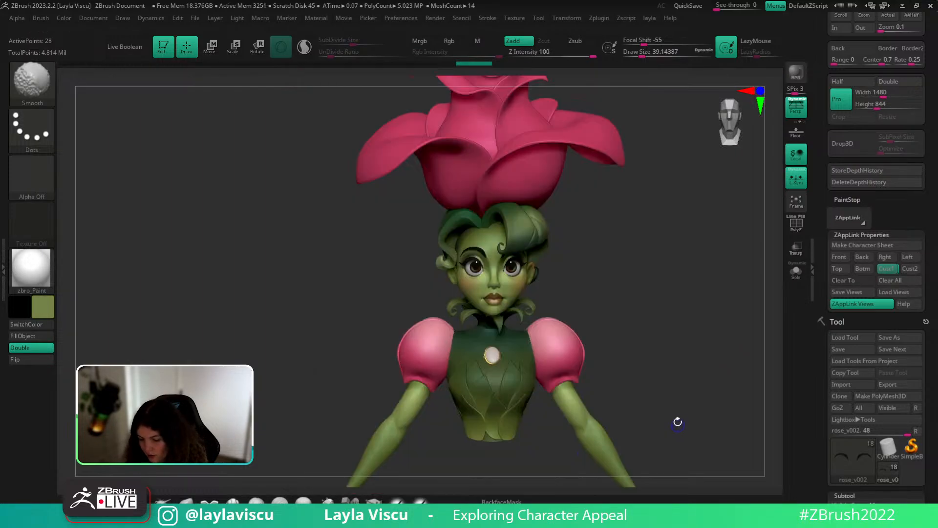
key("shift+z")
key("shift+z")
Select the head subtool and reshape the upper lip's cupid's bow with the Move brush, reducing the draw size from about 39 to 23.
right_click_drag(597, 385, 547, 396, "ctrl")
left_click(547, 396, "alt")
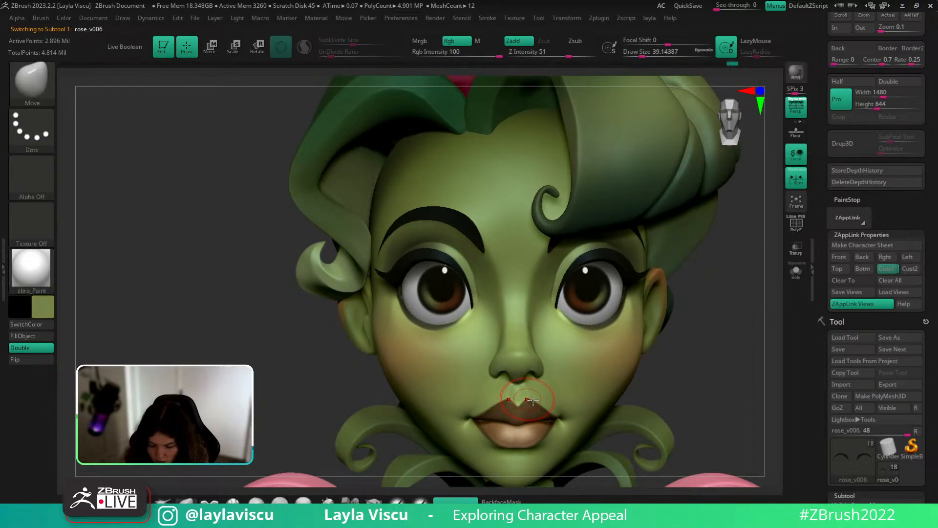
left_click_drag(697, 383, 668, 274, "alt")
left_click_drag(501, 296, 500, 289)
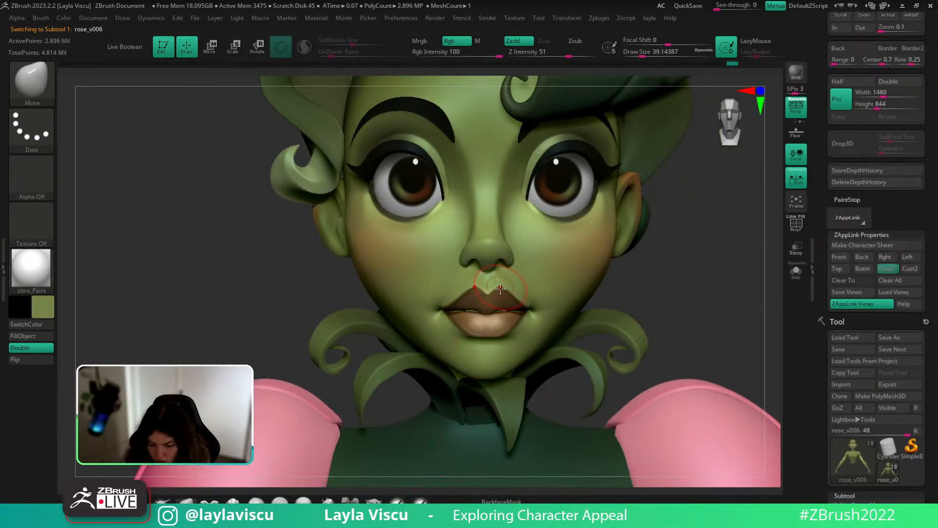
key("bracketleft")
key("bracketleft")
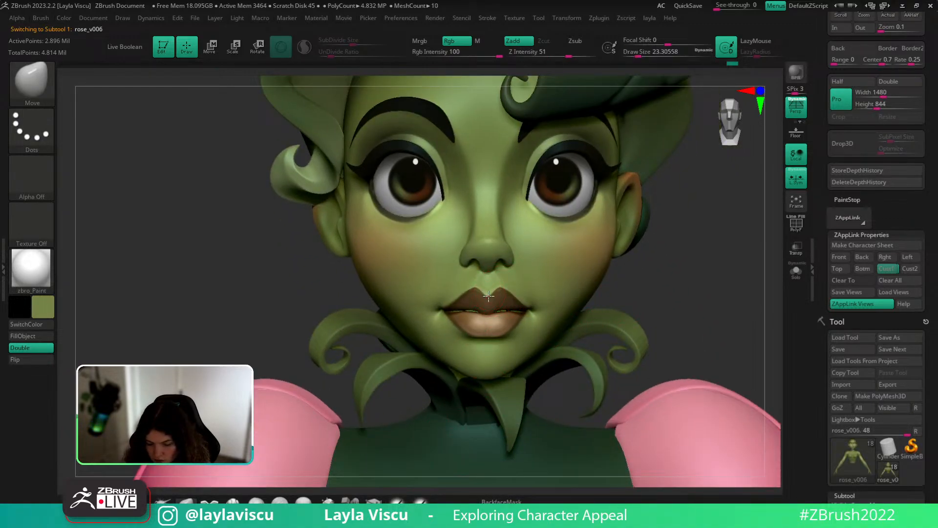
Compare the lips with the concept overlay in the Cust1 view and inspect the face in profile.
left_click(884, 270)
key("shift+z")
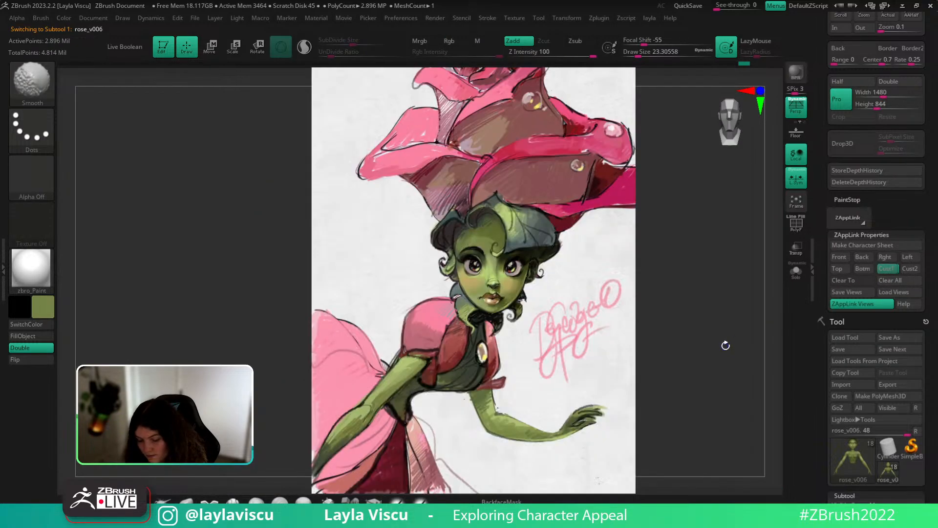
key("shift+z")
right_click_drag(588, 316, 559, 396, "ctrl")
right_click_drag(743, 312, 686, 310)
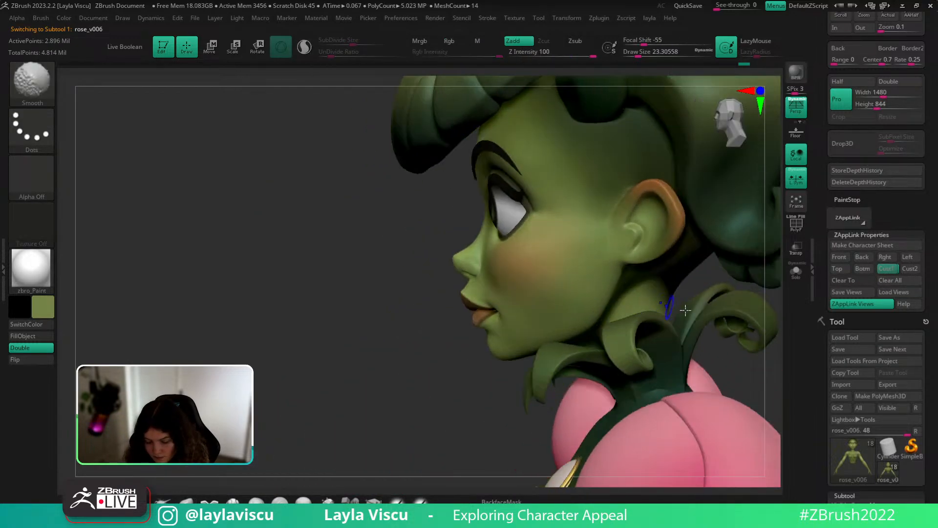
mouse_move(720, 339)
right_mouse_down("shift")
mouse_move(726, 358)
mouse_move(845, 296)
right_mouse_up("shift")
Frame the whole character from the front and save the tool with Save As.
mouse_move(714, 369)
right_mouse_down("ctrl")
mouse_move(712, 352)
mouse_move(670, 377)
mouse_move(681, 373)
mouse_move(655, 361)
mouse_move(671, 416)
right_mouse_up("ctrl")
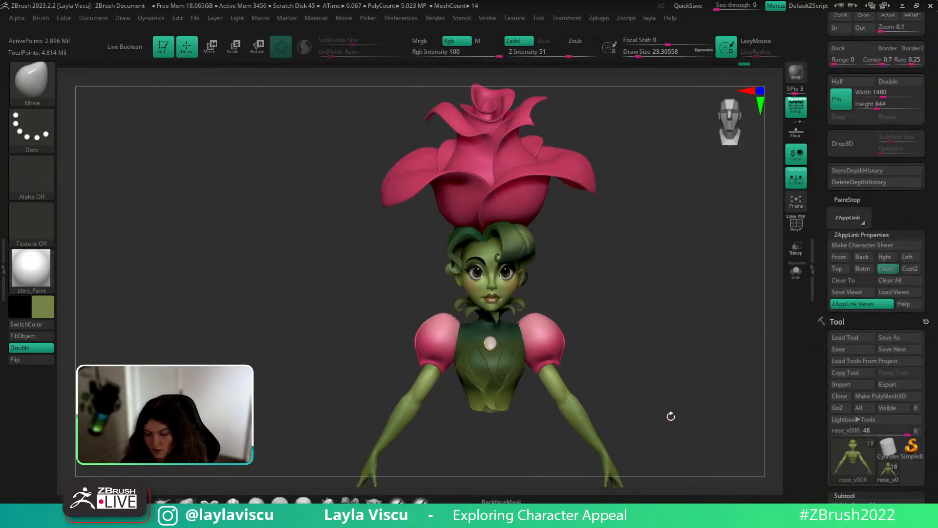
right_click_drag(612, 361, 624, 333, "alt")
left_click(890, 338)
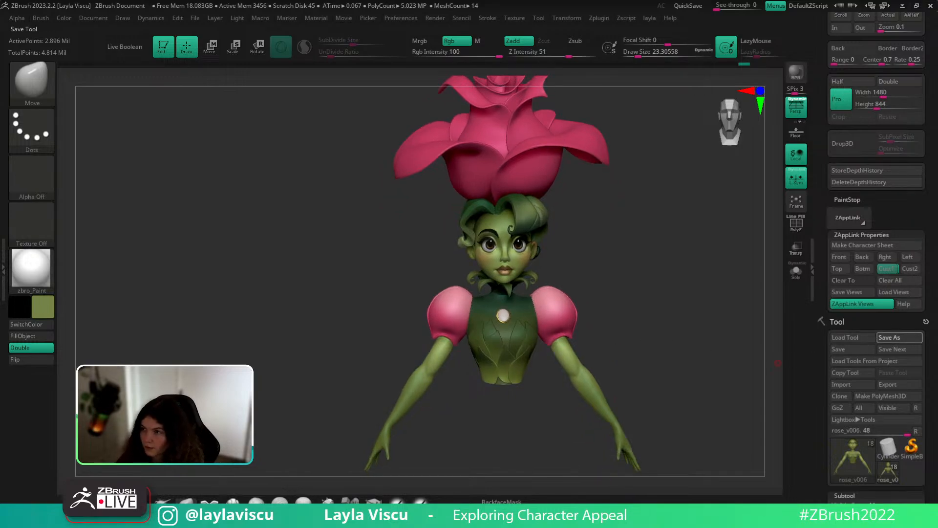
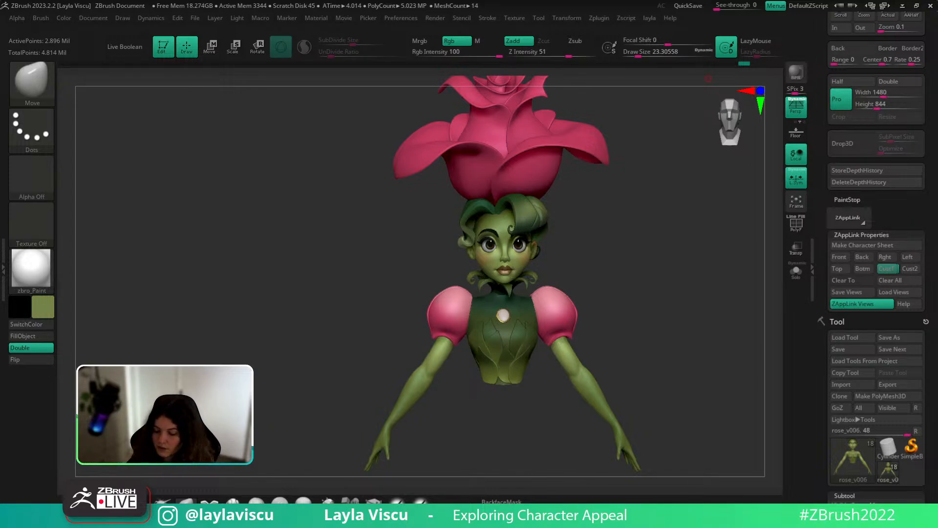
Examine the character from several angles, then toggle the concept overlay in the Cust1 view to check the overall likeness.
left_click(886, 270)
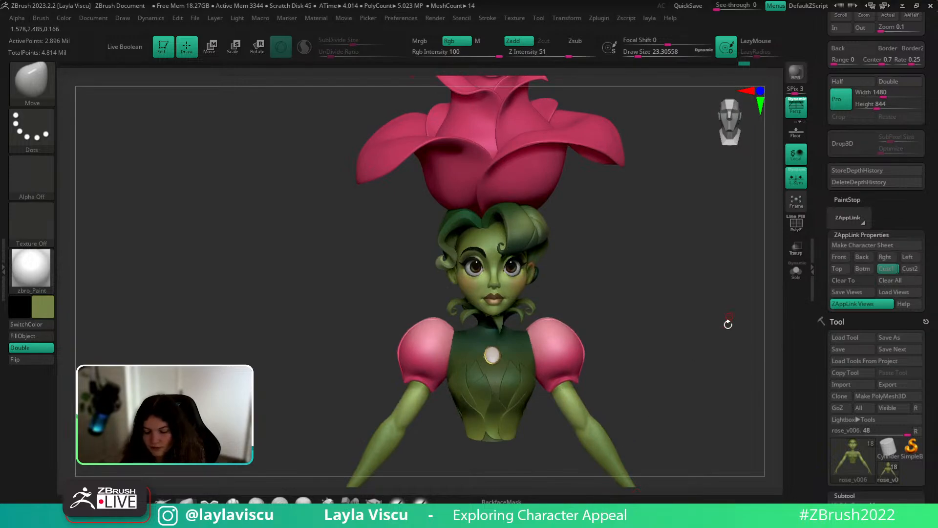
right_click_drag(668, 341, 706, 264, "ctrl")
right_click_drag(623, 315, 587, 314, "ctrl")
mouse_move(663, 310)
right_mouse_down()
mouse_move(654, 312)
mouse_move(683, 295)
mouse_move(680, 348)
mouse_move(649, 283)
mouse_move(629, 281)
mouse_move(618, 328)
mouse_move(618, 296)
mouse_move(652, 324)
mouse_move(622, 329)
right_mouse_up()
mouse_move(704, 333)
right_mouse_down()
mouse_move(672, 339)
mouse_move(669, 319)
right_mouse_up()
right_click_drag(675, 285, 685, 321, "alt")
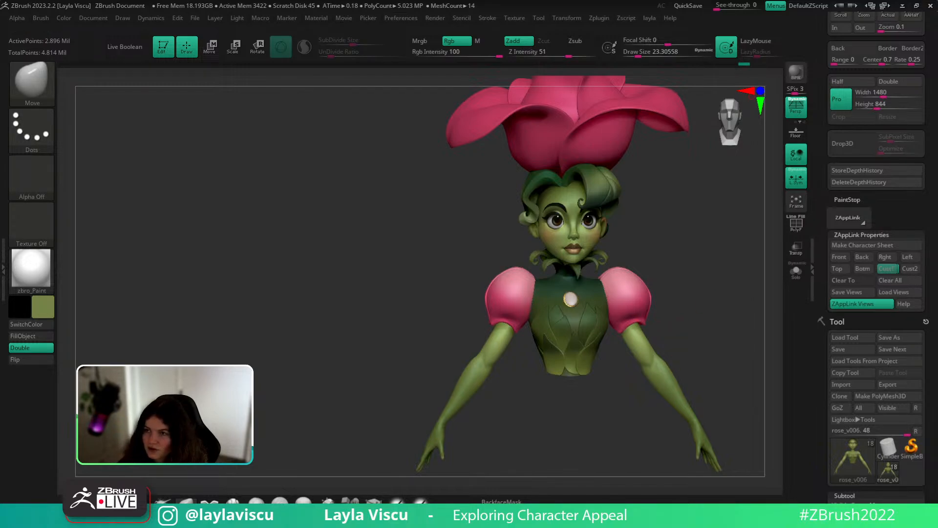
left_click(885, 271)
key("shift+z")
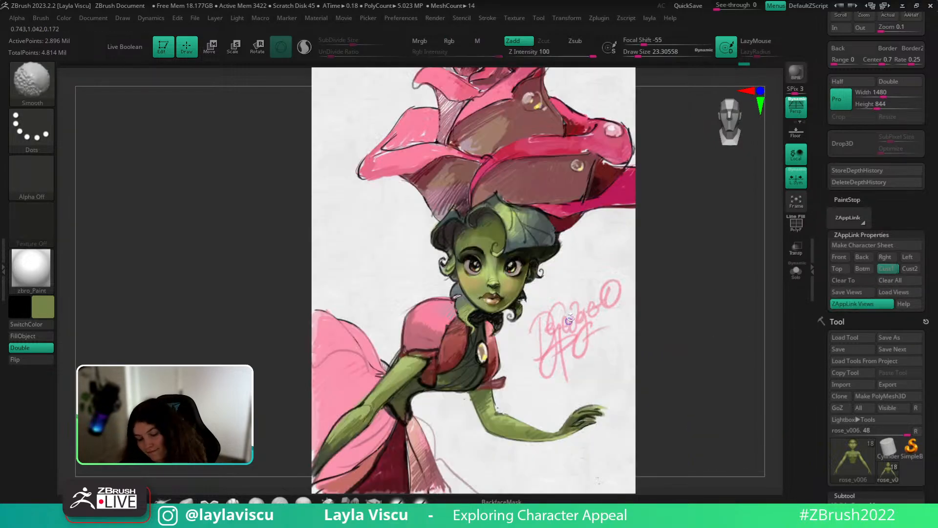
key("shift+z")
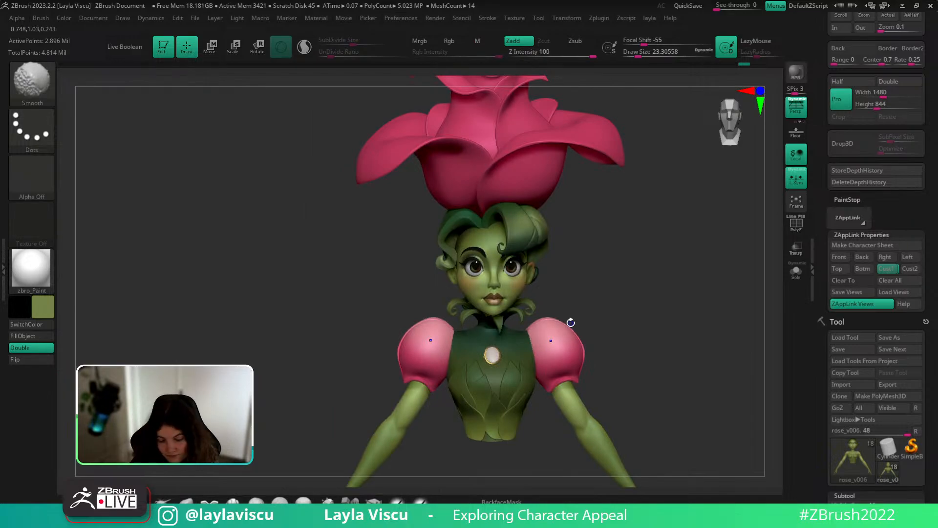
Paint softly over the outer corner of the eye and upper lid in a sampled dark olive, using SoftP_3DCW at draw size about 59.
key("1")
right_click_drag(494, 273, 502, 332, "ctrl")
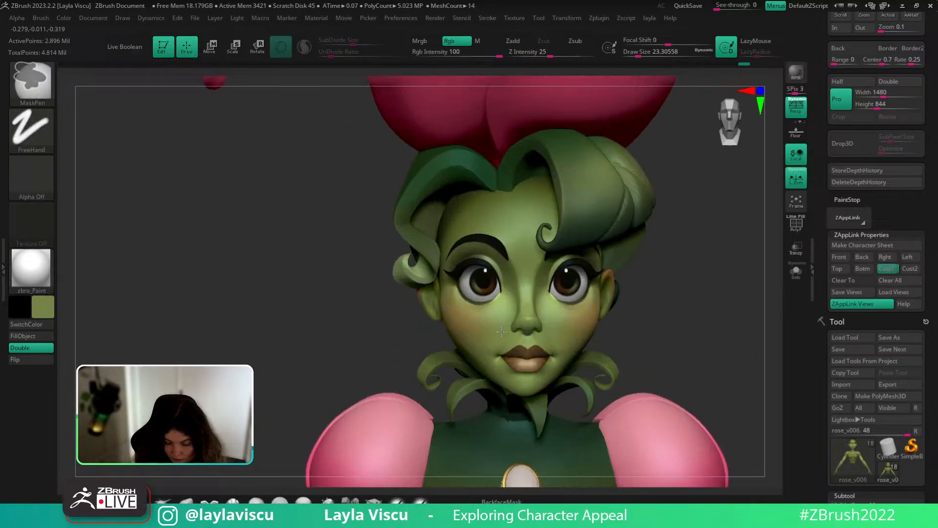
left_click_drag(672, 243, 772, 244)
key("c")
key("s")
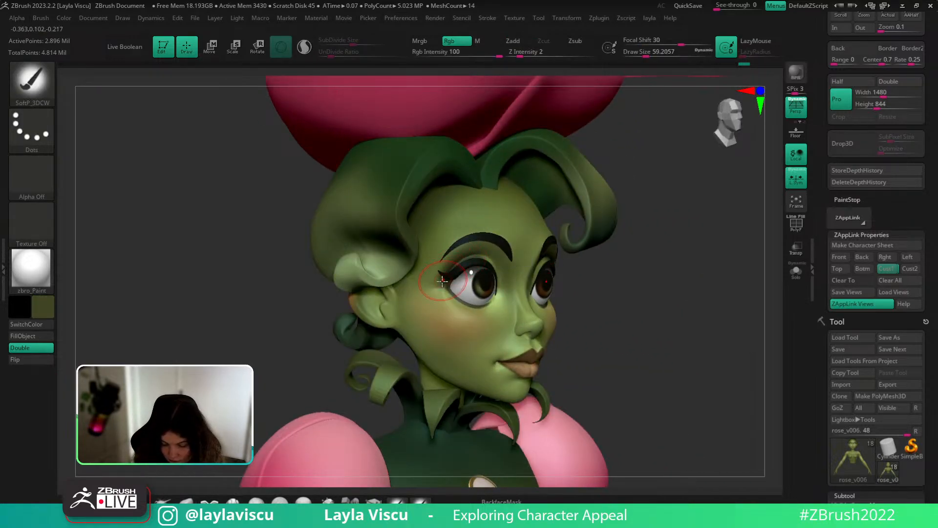
key("ctrl+z")
left_click_drag(442, 286, 457, 265)
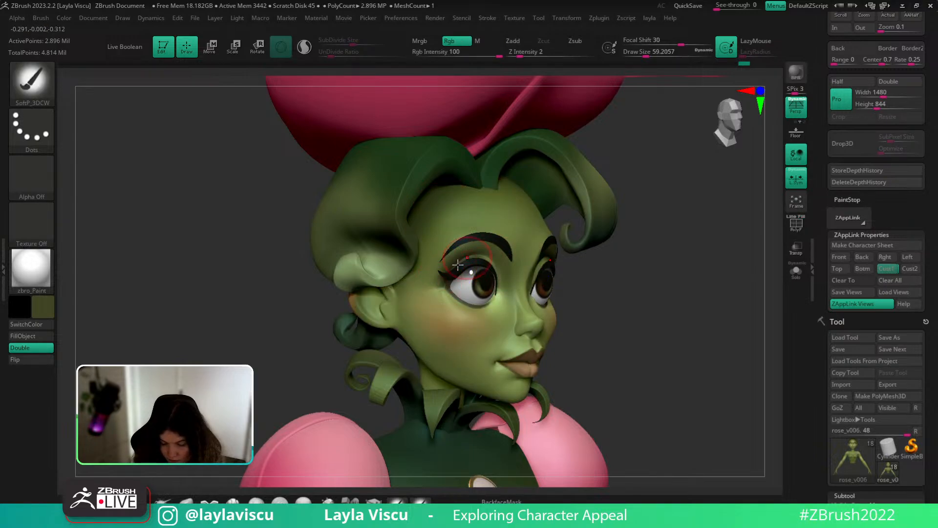
Restore the Cust1 view and compare the face and hair with the concept overlay.
left_click(888, 271)
key("shift+z")
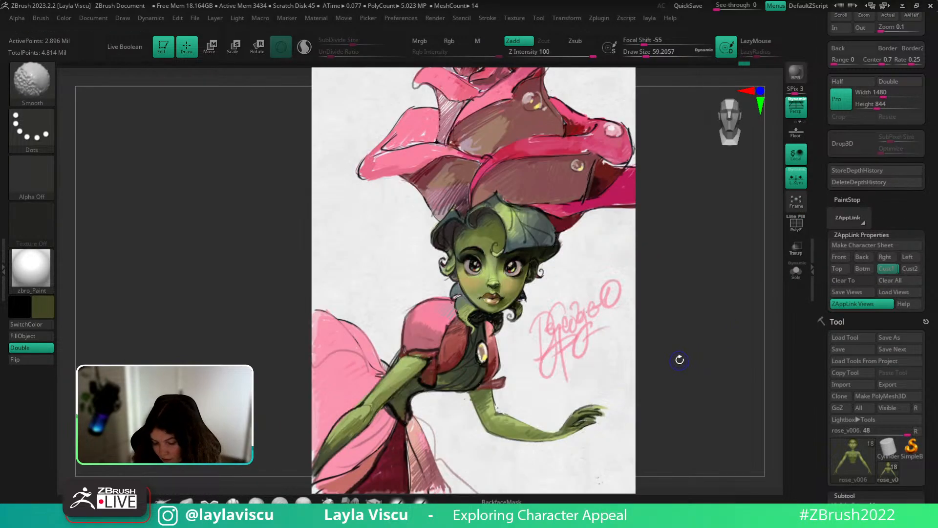
key("shift+z")
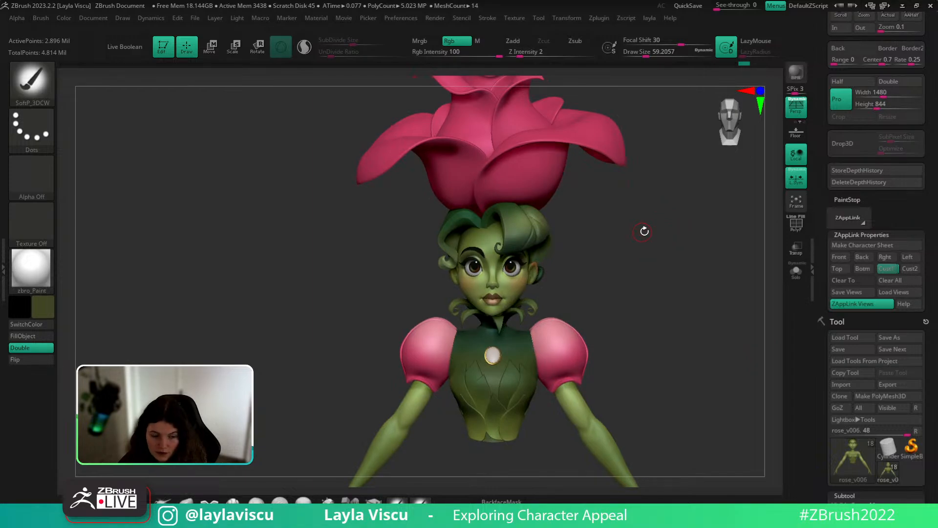
Shrink the Spotlight concept image, place it in the canvas's upper-left corner beside the character, and leave Spotlight editing.
key("shift+z")
key("z")
left_click(574, 168)
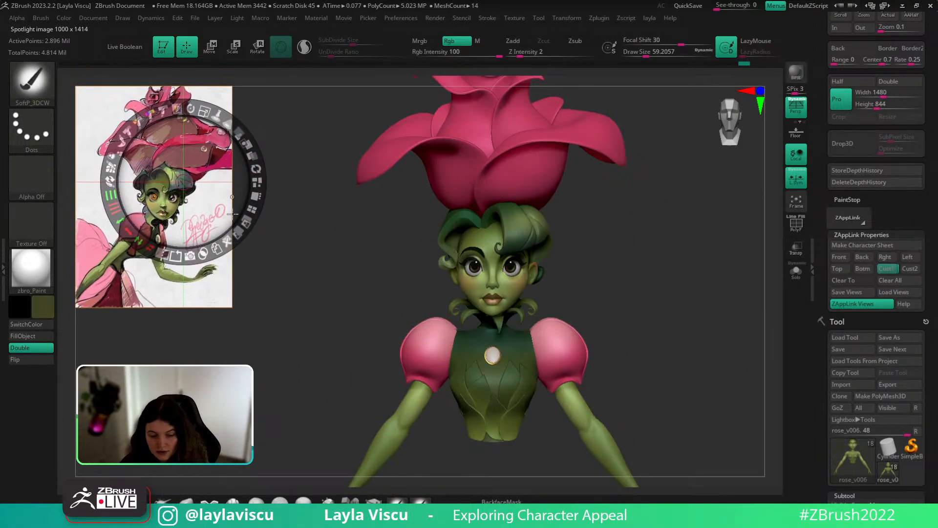
left_click_drag(204, 112, 216, 116)
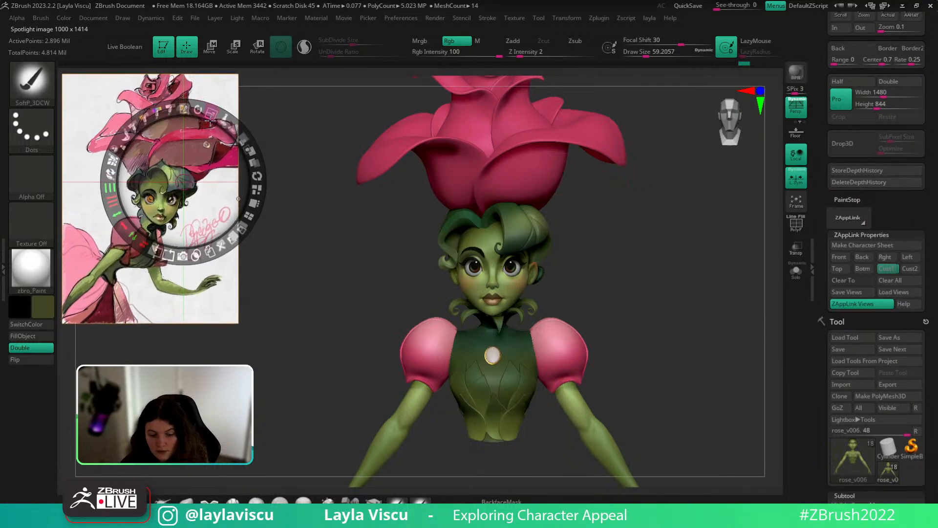
left_click_drag(195, 146, 211, 160)
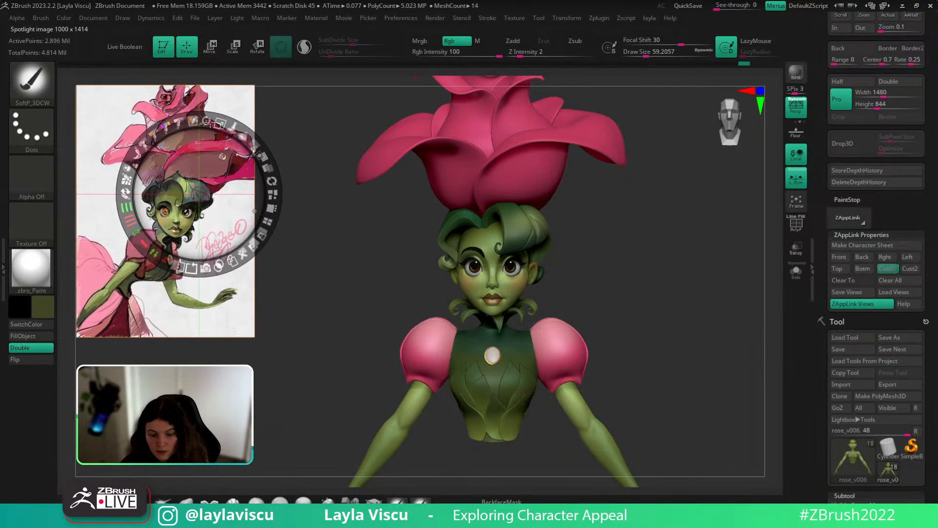
mouse_move(220, 126)
left_mouse_down()
mouse_move(222, 150)
mouse_move(232, 154)
mouse_move(236, 129)
left_mouse_up()
left_click_drag(227, 166, 222, 177)
key("z")
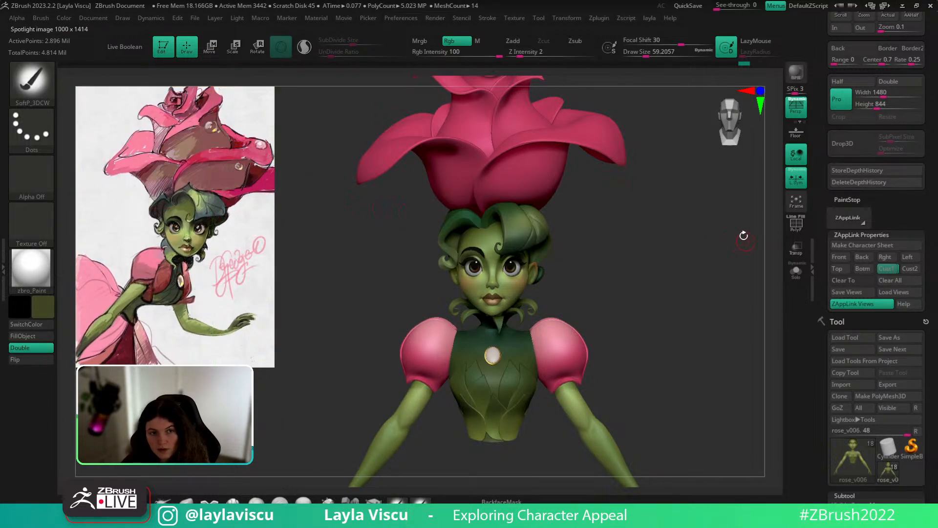
Frame the whole character and compare rose_v006 with the PM3D_Sphere3D1 version, including the view from behind.
mouse_move(622, 294)
right_mouse_down("ctrl")
mouse_move(591, 287)
mouse_move(604, 284)
right_mouse_up("ctrl")
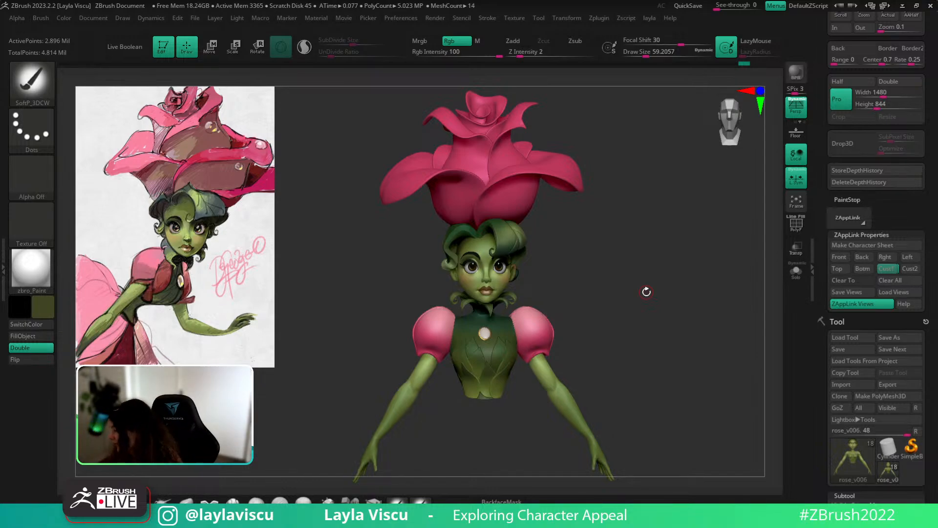
left_click_drag(646, 292, 637, 294)
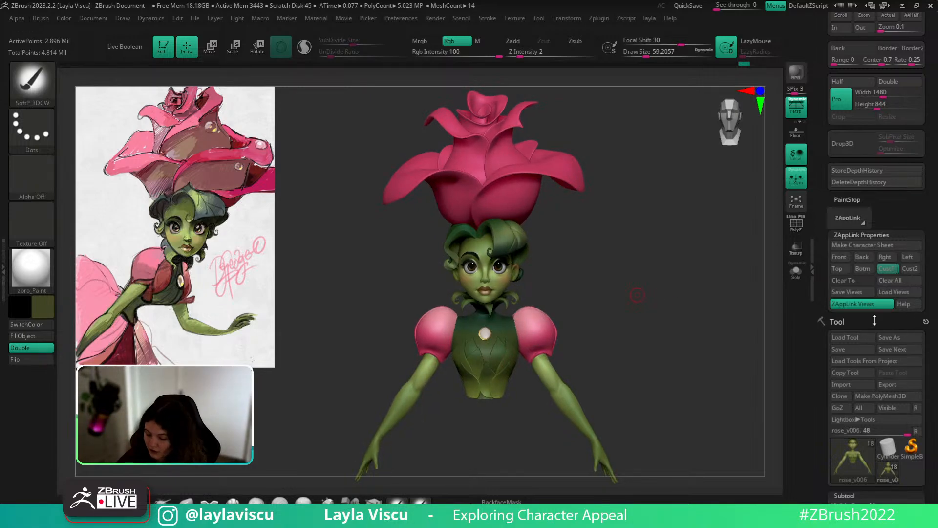
left_click(888, 448)
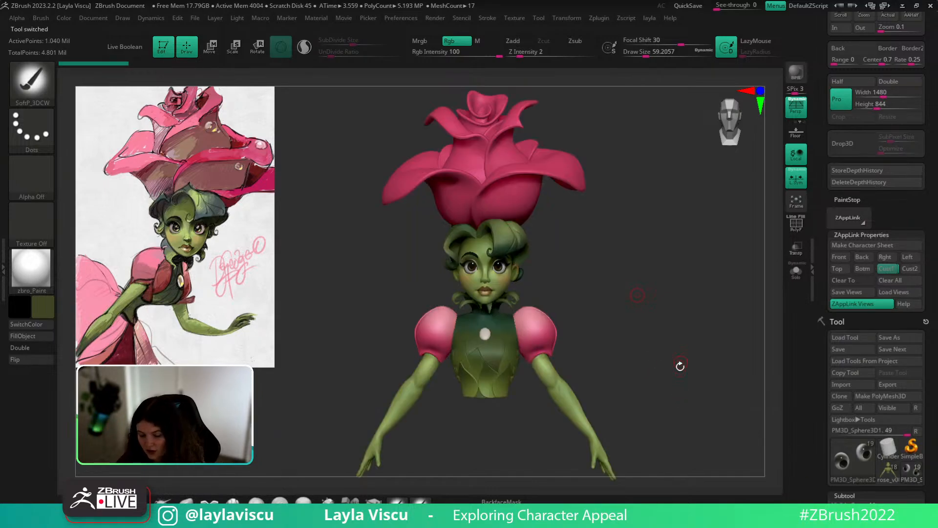
left_click(888, 474)
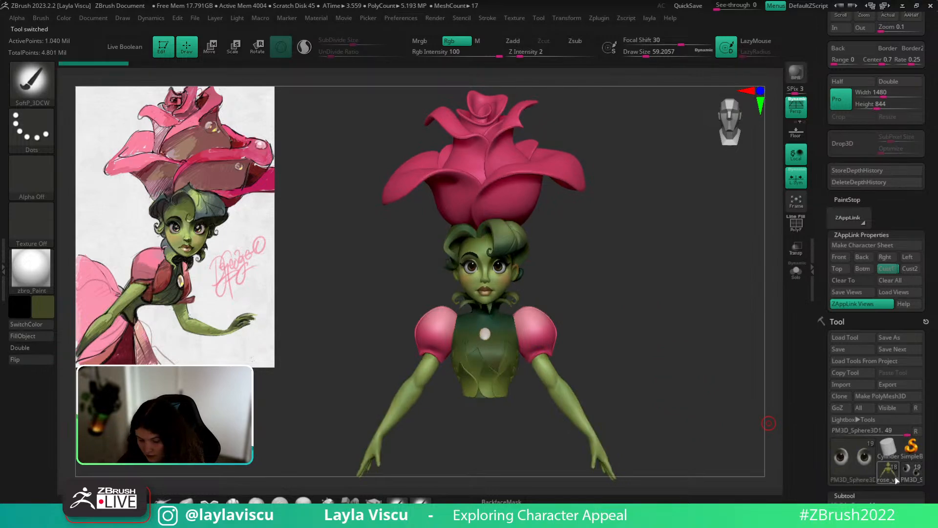
mouse_move(688, 423)
left_mouse_down()
mouse_move(624, 423)
mouse_move(419, 381)
left_mouse_up()
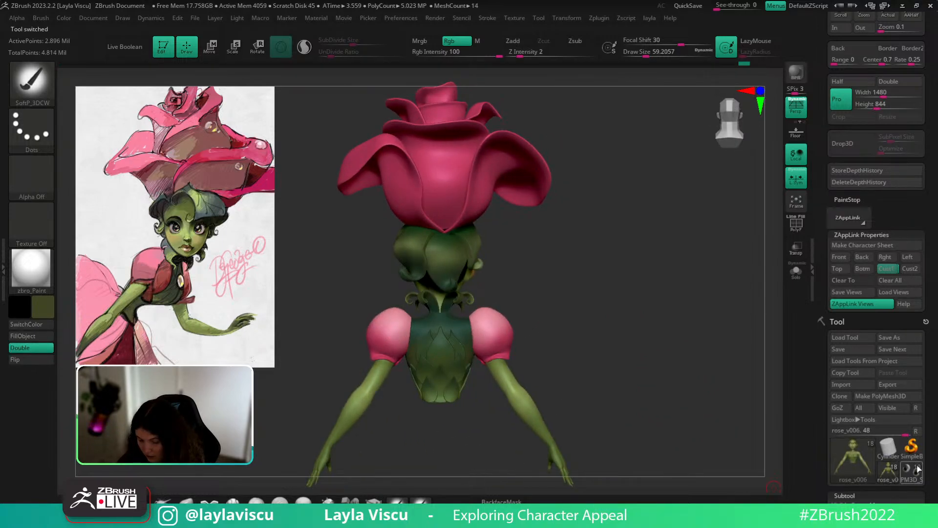
left_click_drag(632, 379, 740, 379)
Bring up the older rose_v002 character, select its eyes and apply the ToyPlastic material with only M enabled.
left_click(888, 447)
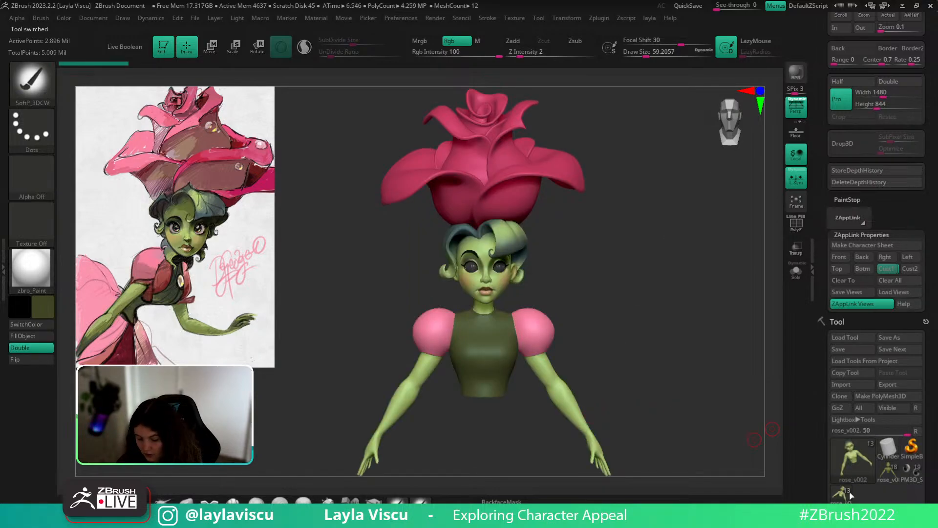
left_click_drag(937, 489, 936, 291)
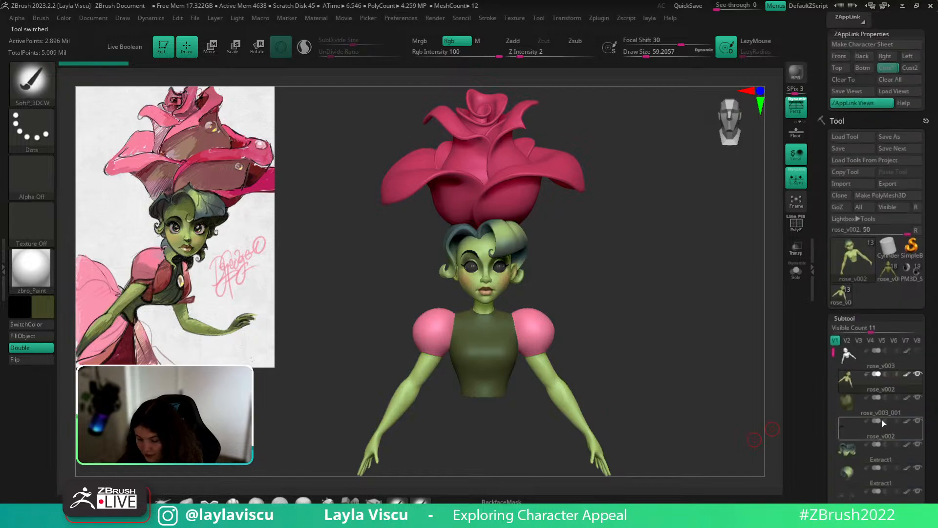
left_click(502, 267, "alt")
left_click(22, 271)
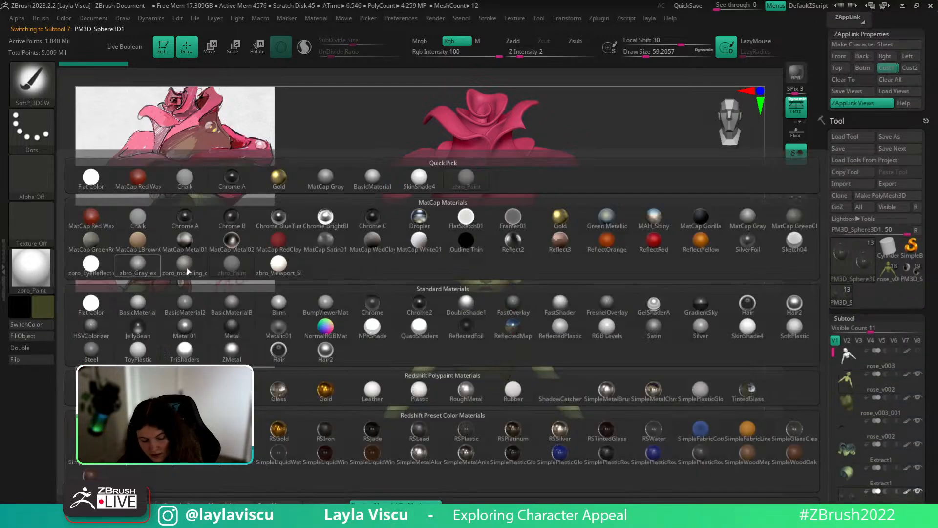
left_click(142, 350)
left_click(478, 41)
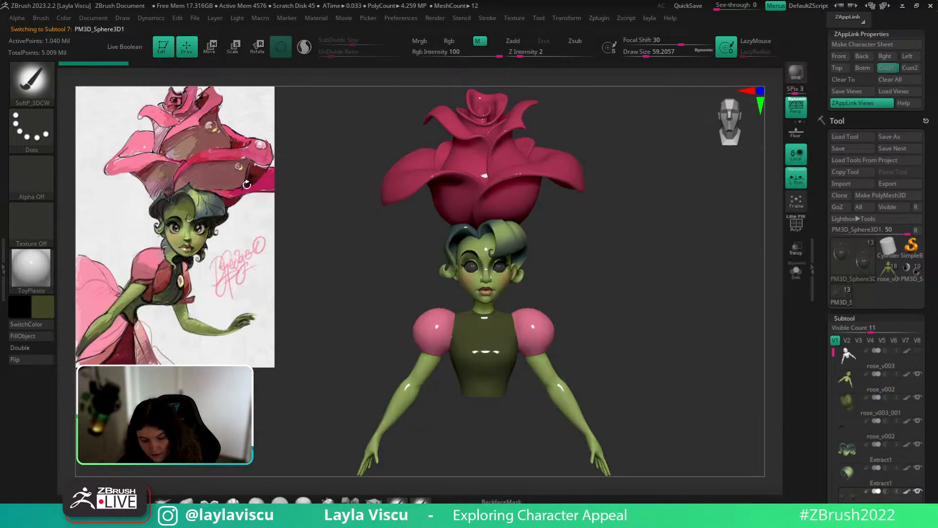
Try BasicMaterial as the display material for the older character, and set it to zbro_Paint.
left_click(40, 267)
left_click(138, 304)
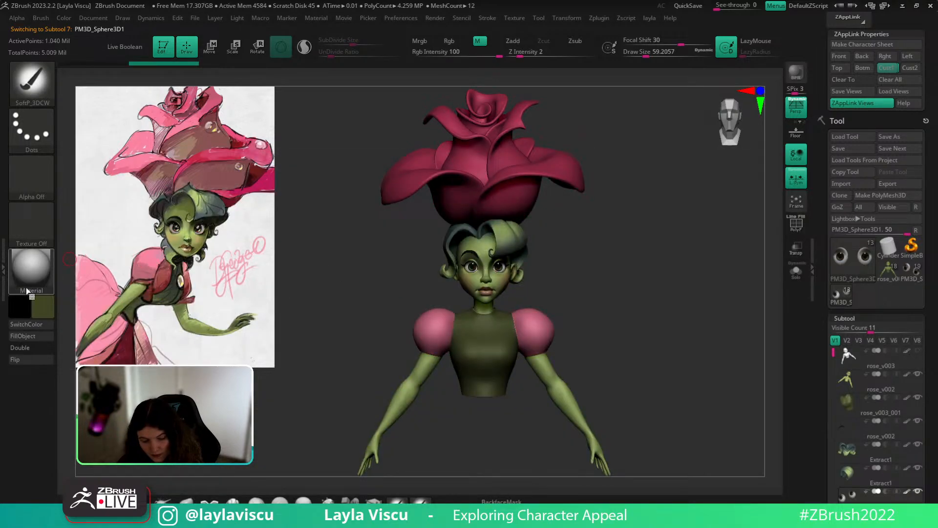
left_click(30, 268)
left_click(232, 266)
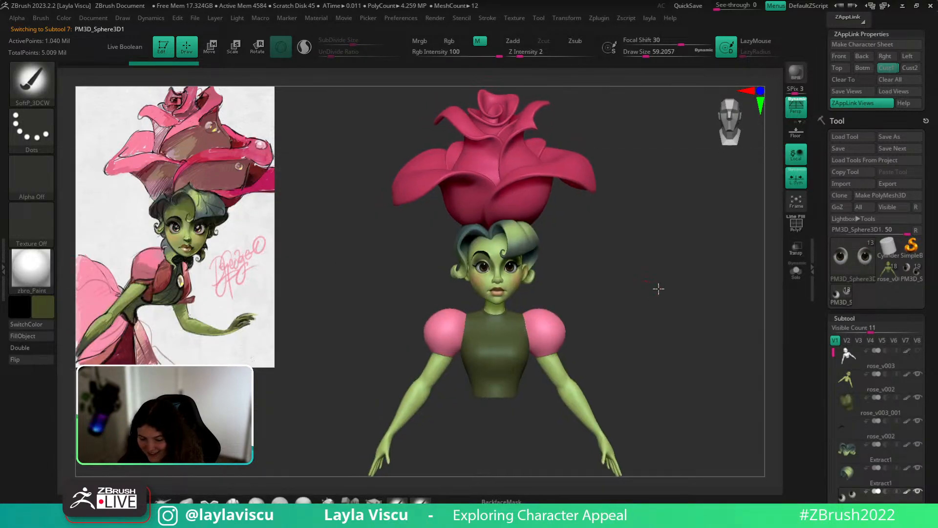
Alternate between rose_v006 and the older version to compare the hair, face, collar and bodice.
left_click(887, 273)
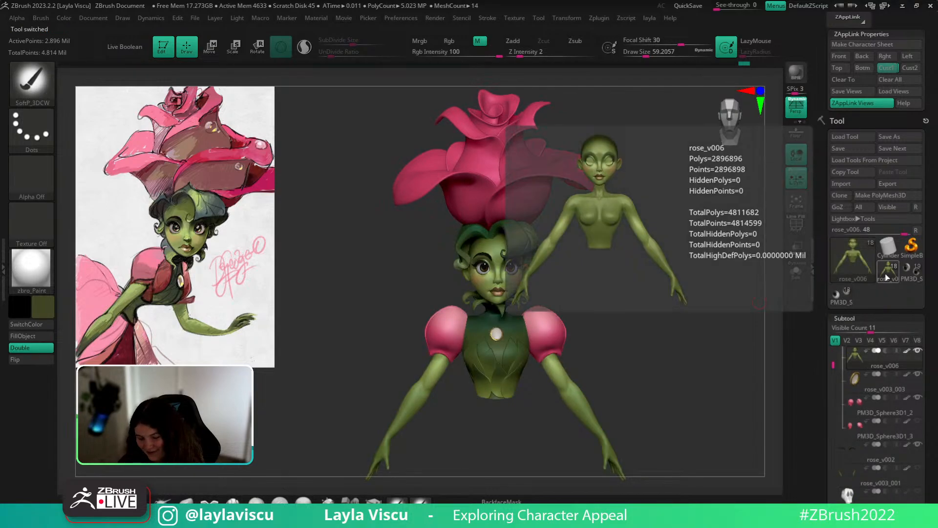
left_click(848, 297)
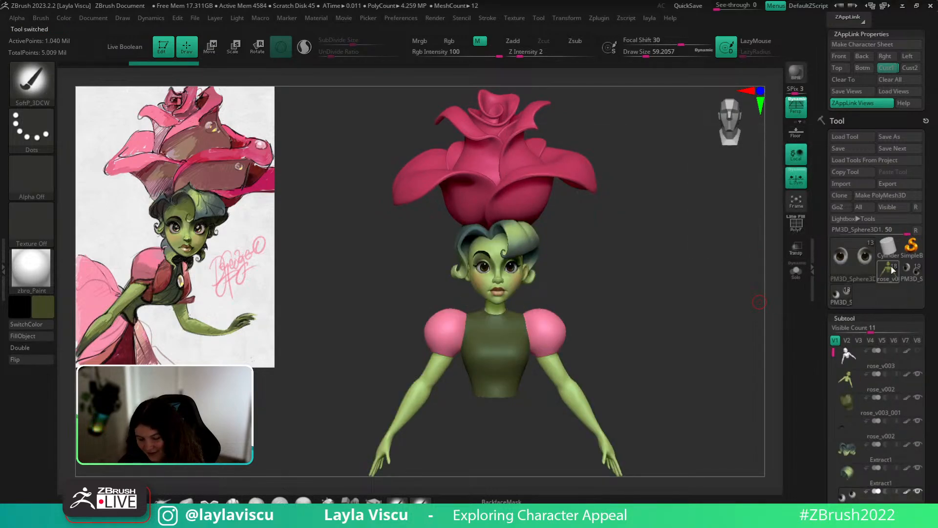
left_click(888, 273)
left_click(841, 296)
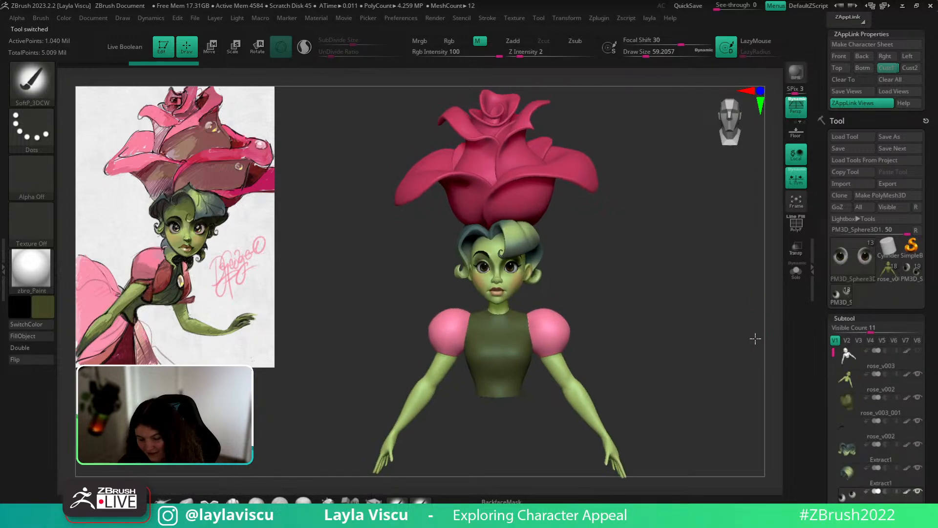
left_click(889, 281)
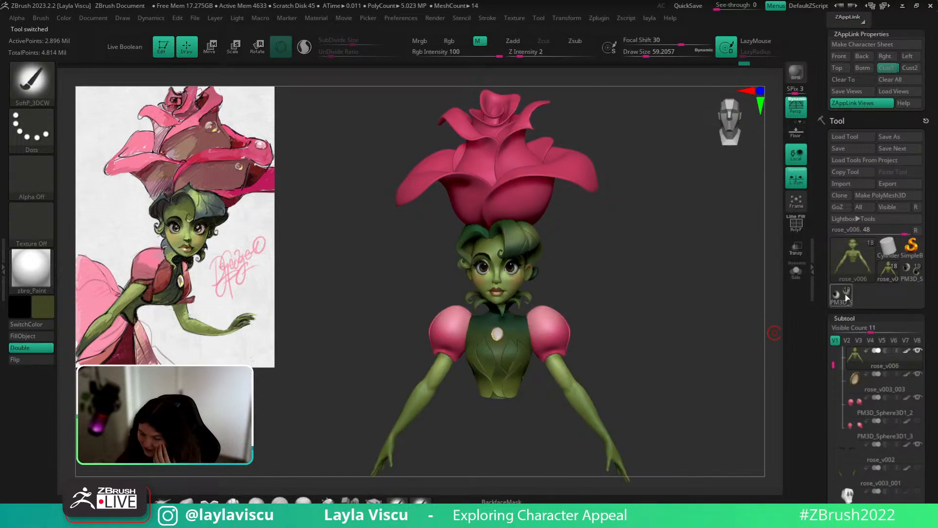
left_click(848, 297)
left_click(888, 273)
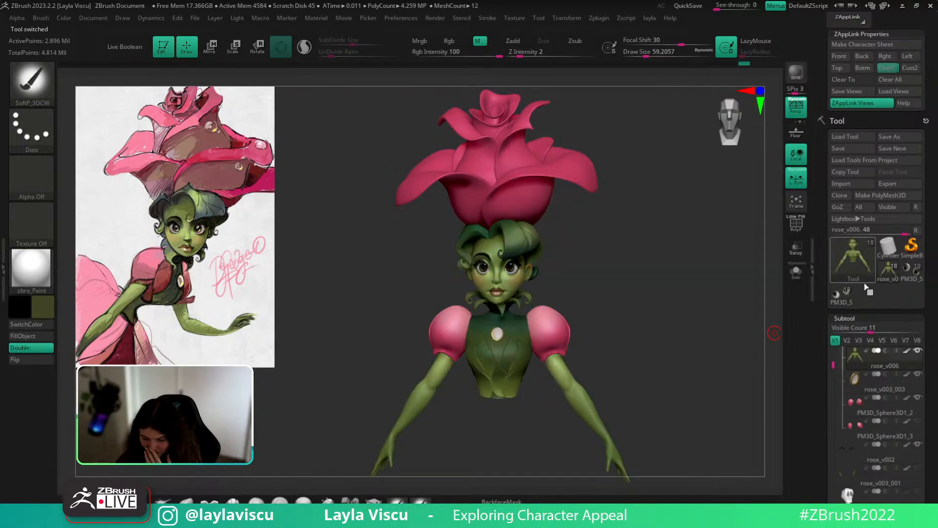
left_click(841, 296)
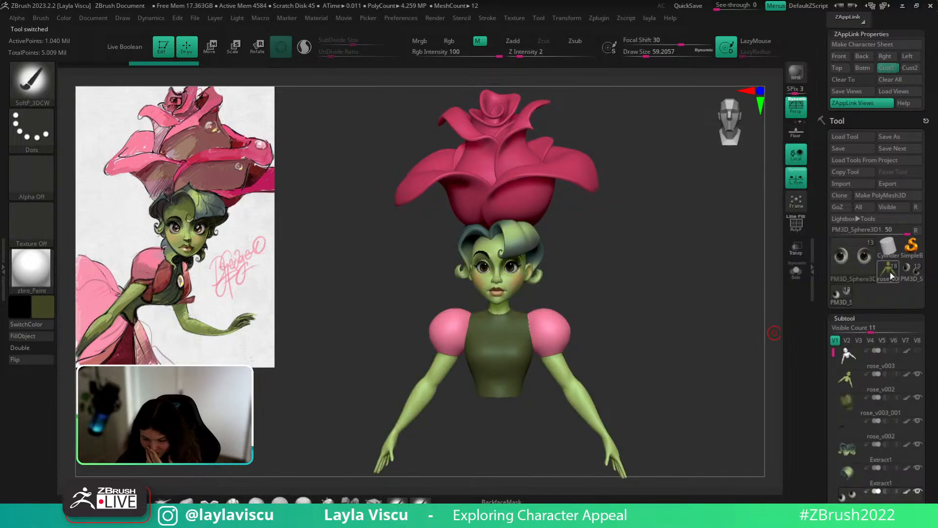
left_click(889, 273)
Examine rose_v006 from the side and front beside the concept, and check it once more against the older version.
mouse_move(679, 348)
left_mouse_down("shift")
mouse_move(682, 360)
mouse_move(532, 368)
mouse_move(558, 364)
mouse_move(526, 360)
mouse_move(651, 336)
mouse_move(654, 400)
left_mouse_up("shift")
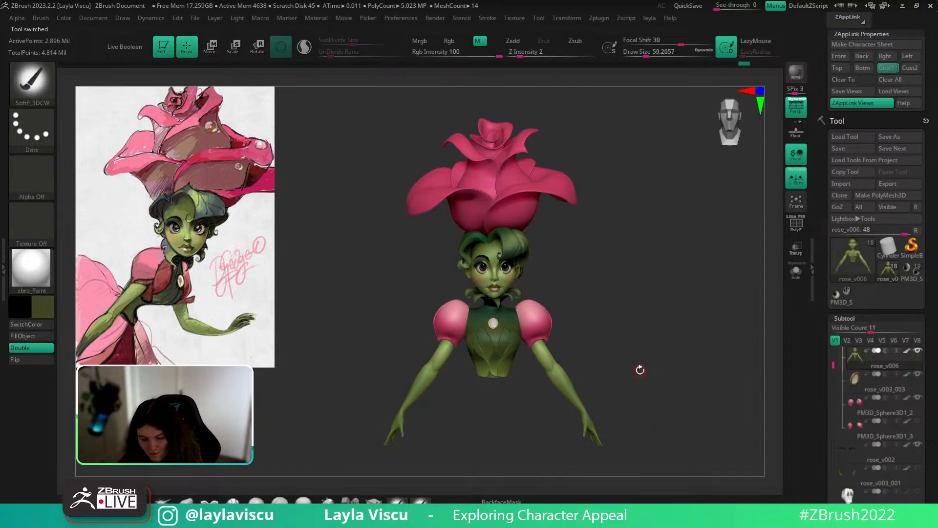
left_click_drag(639, 369, 593, 392)
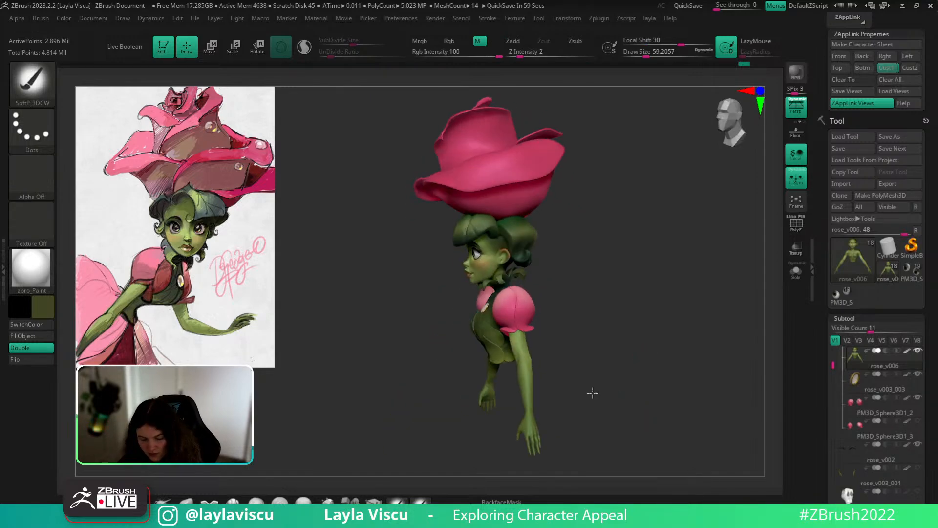
mouse_move(540, 423)
left_mouse_down()
mouse_move(645, 379)
mouse_move(643, 404)
left_mouse_up()
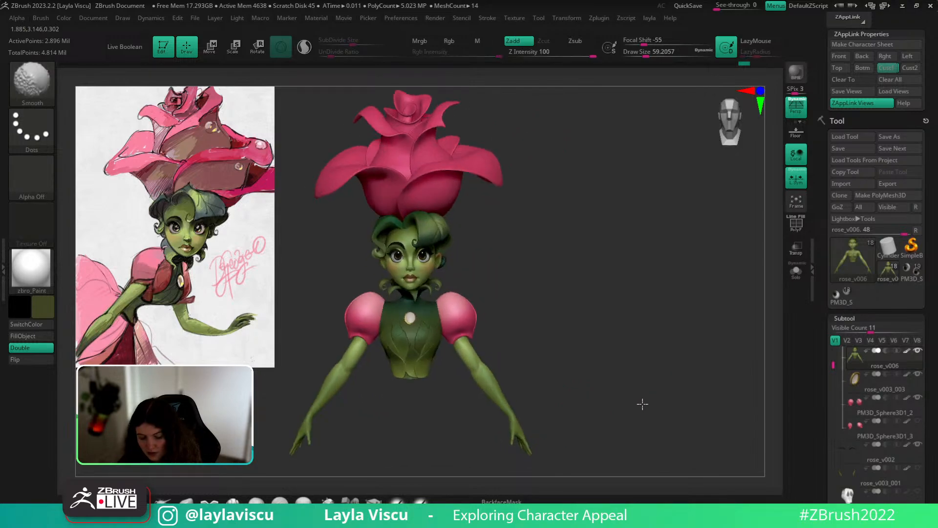
left_click_drag(603, 367, 652, 351, "alt")
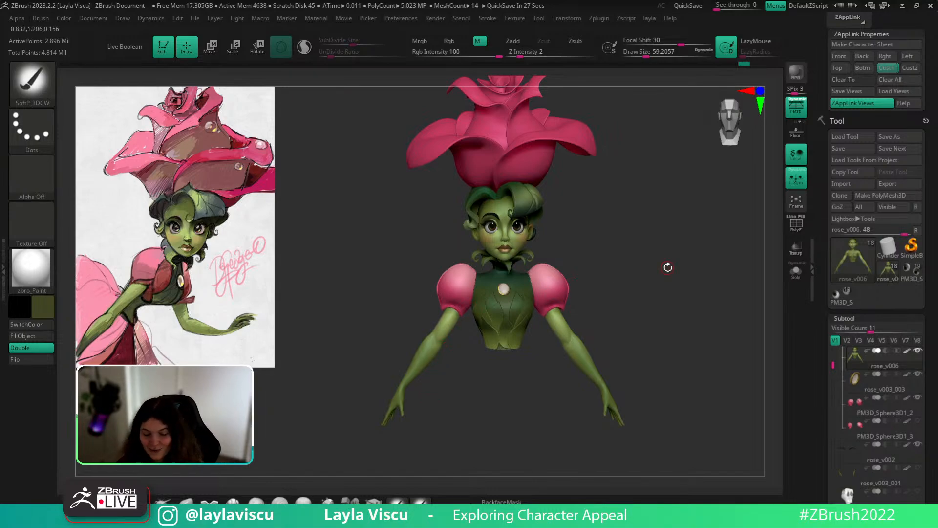
left_click_drag(676, 274, 702, 303, "alt")
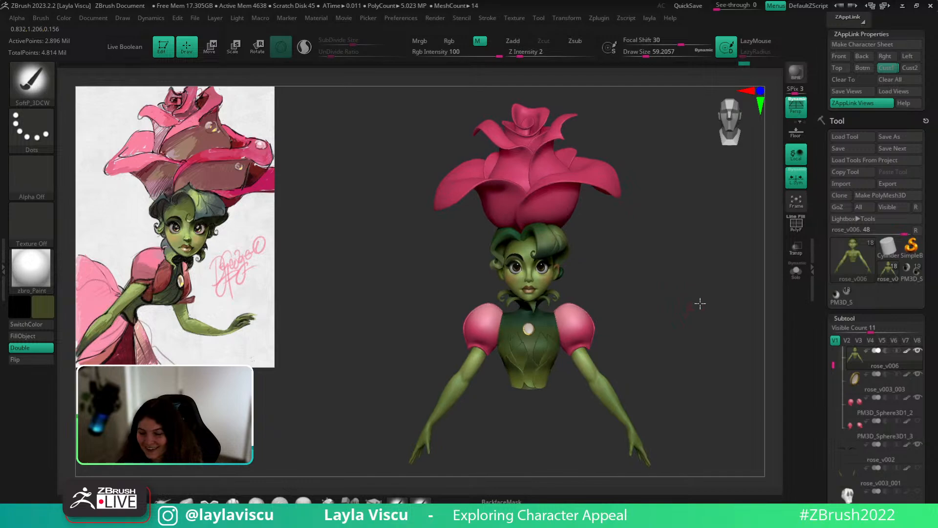
left_click(842, 297)
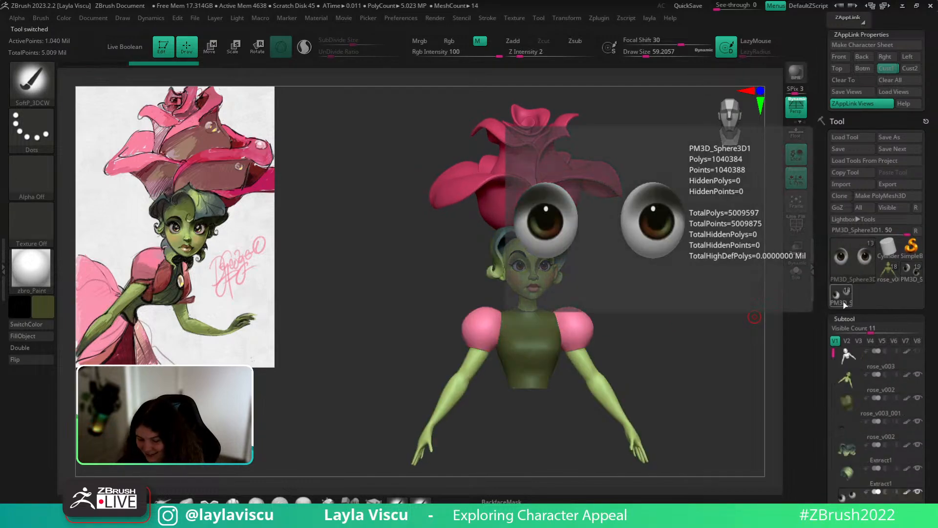
left_click(887, 276)
left_click_drag(686, 305, 676, 336, "shift")
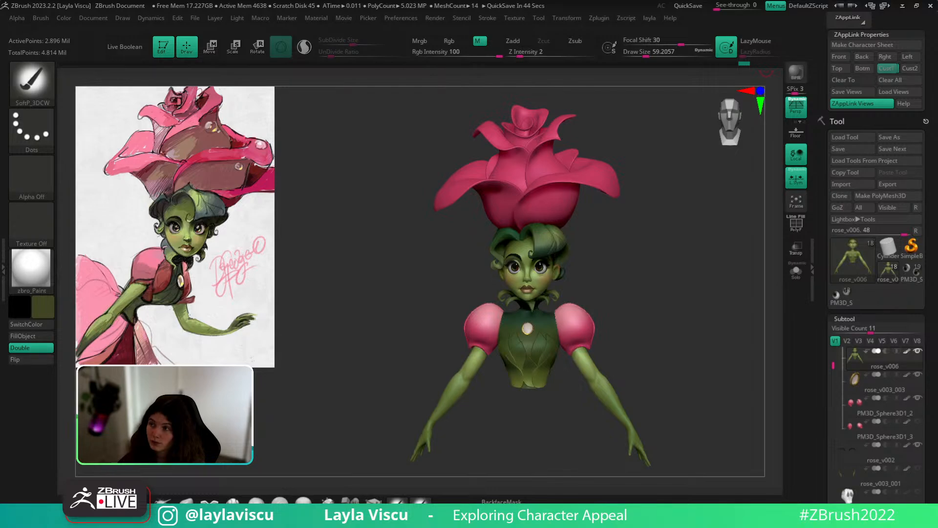
Switch to the web browser and look through the project thumbnails of the artist's ArtStation portfolio.
left_click_drag(839, 0, 329, 149)
double_click(462, 144)
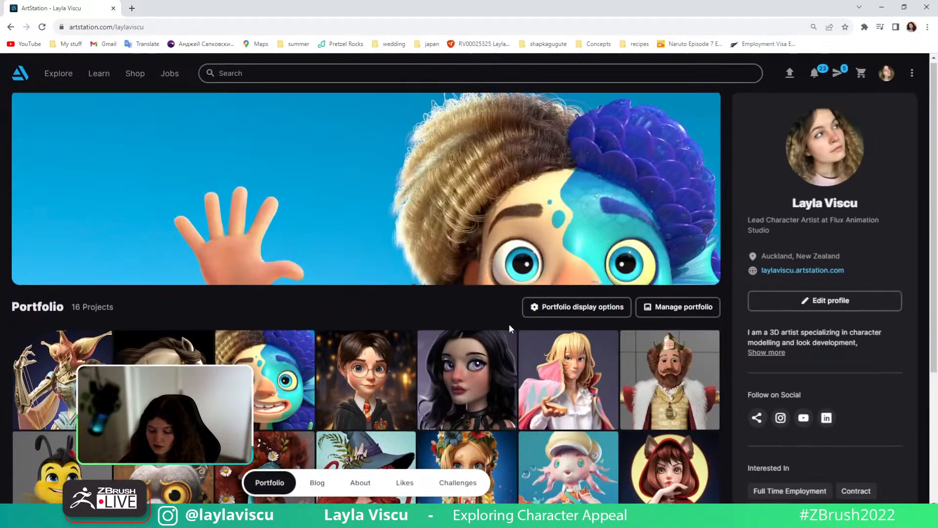
scroll(508, 324, "down", 3)
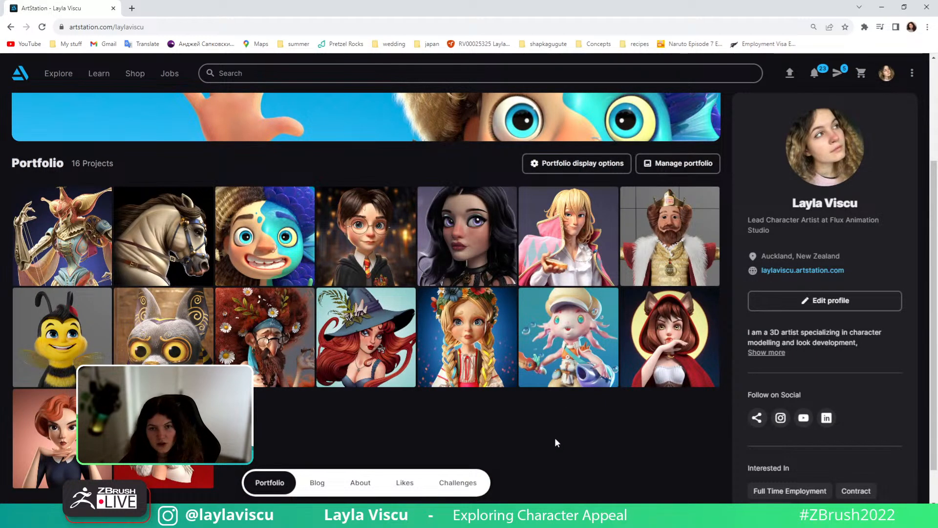
Look over the ArtStation profile's banner and the full grid of portfolio projects once more.
scroll(555, 443, "up", 3)
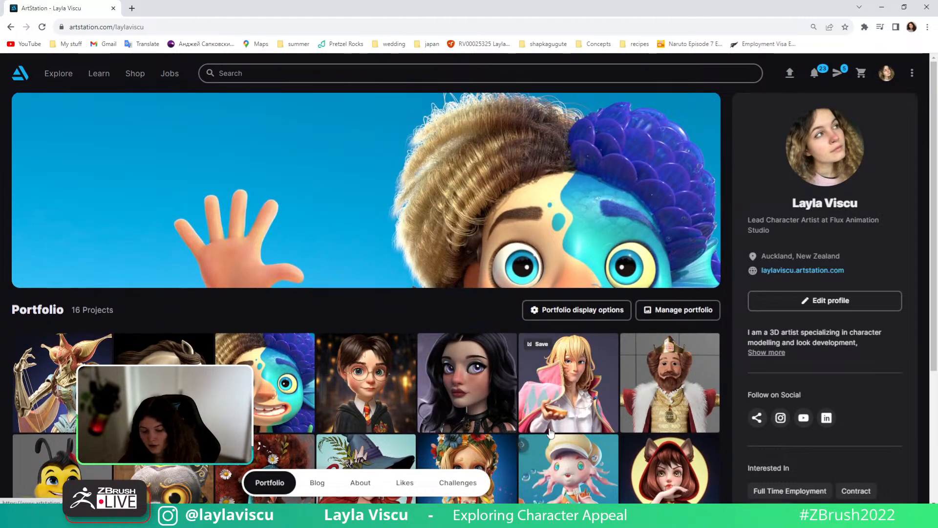
scroll(550, 431, "down", 4)
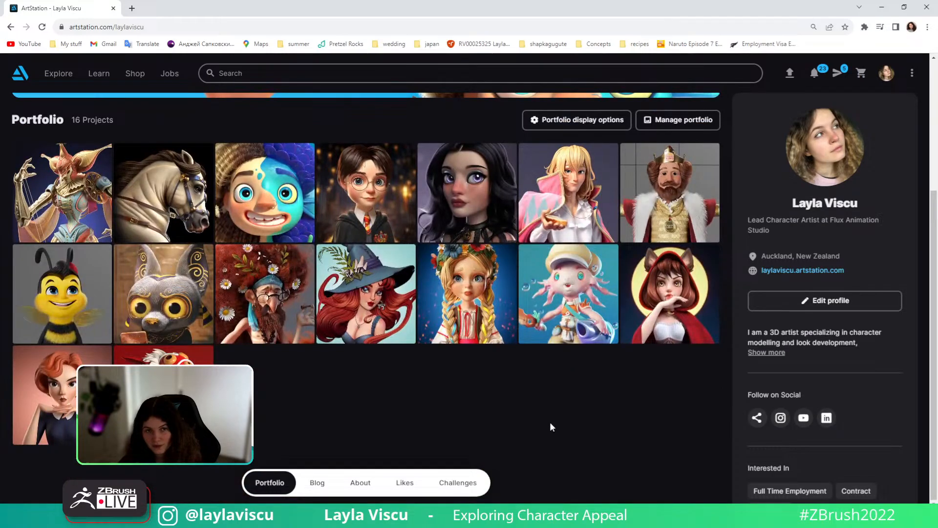
scroll(525, 416, "up", 3)
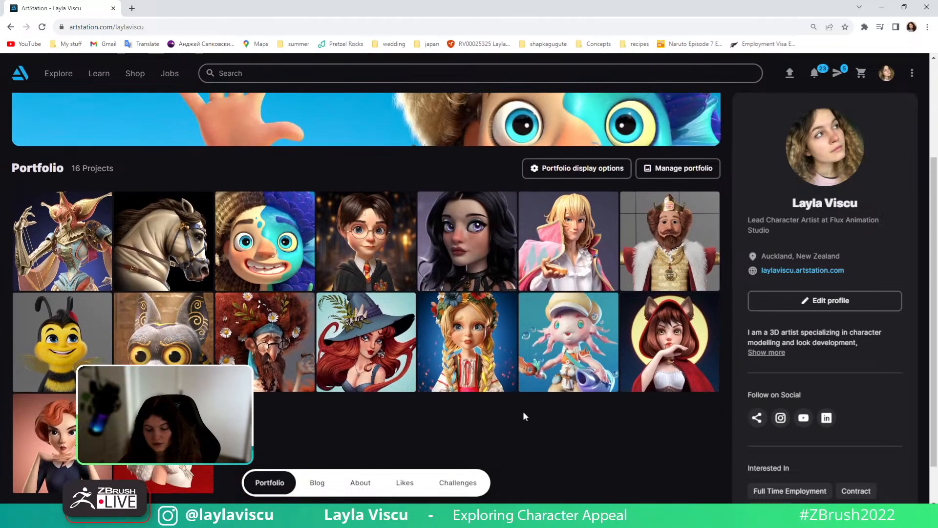
scroll(524, 417, "down", 2)
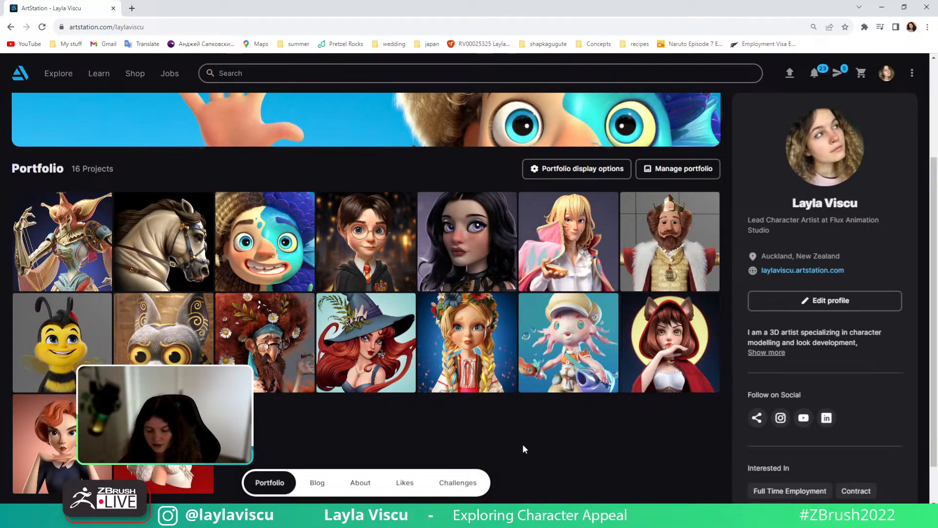
scroll(523, 444, "down", 1)
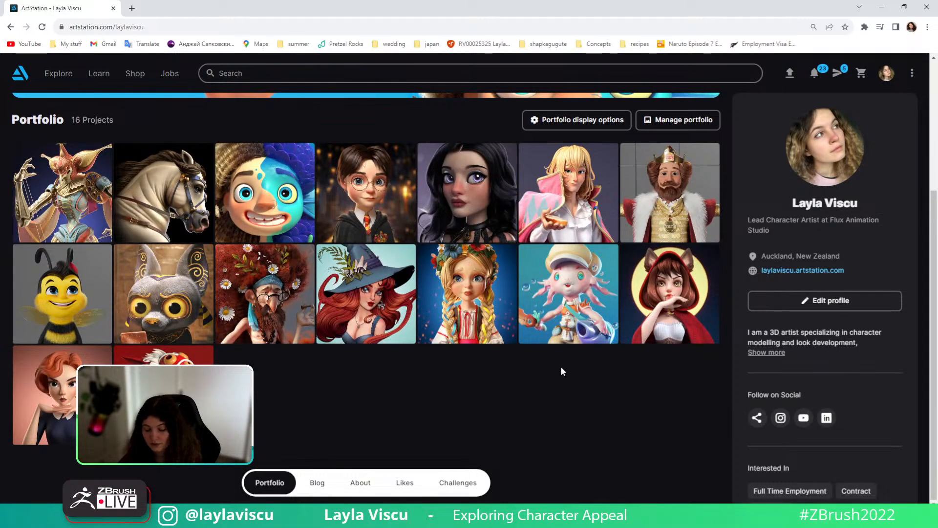
scroll(561, 371, "up", 2)
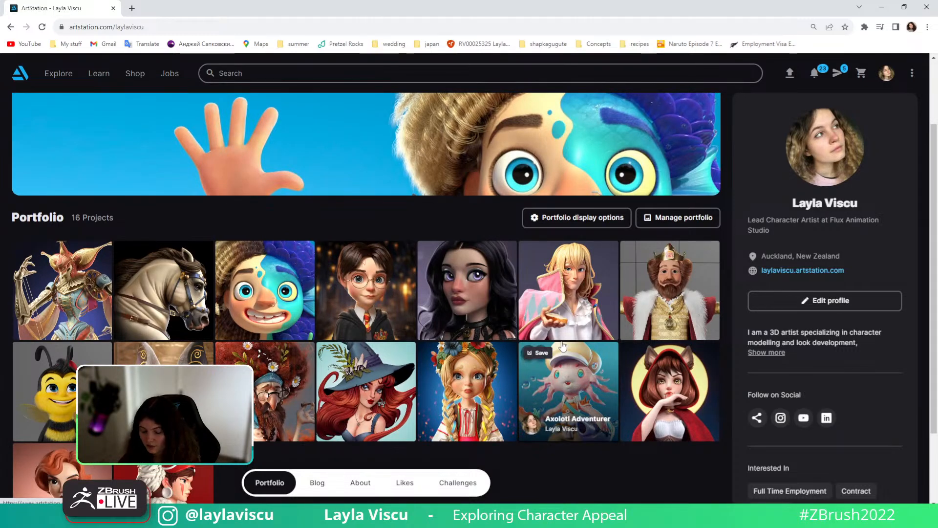
scroll(569, 347, "down", 2)
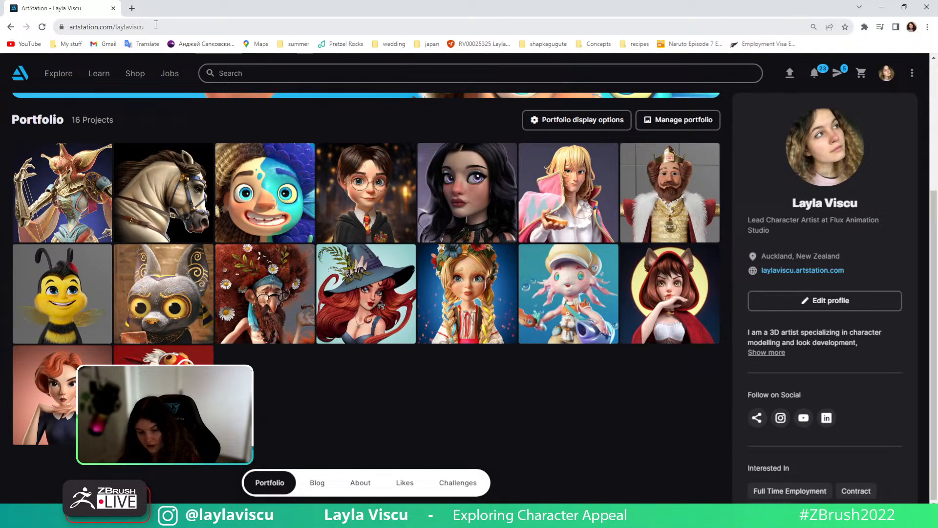
Highlight the profile name in the page's web address, and close the browser to return to ZBrush.
double_click(125, 28)
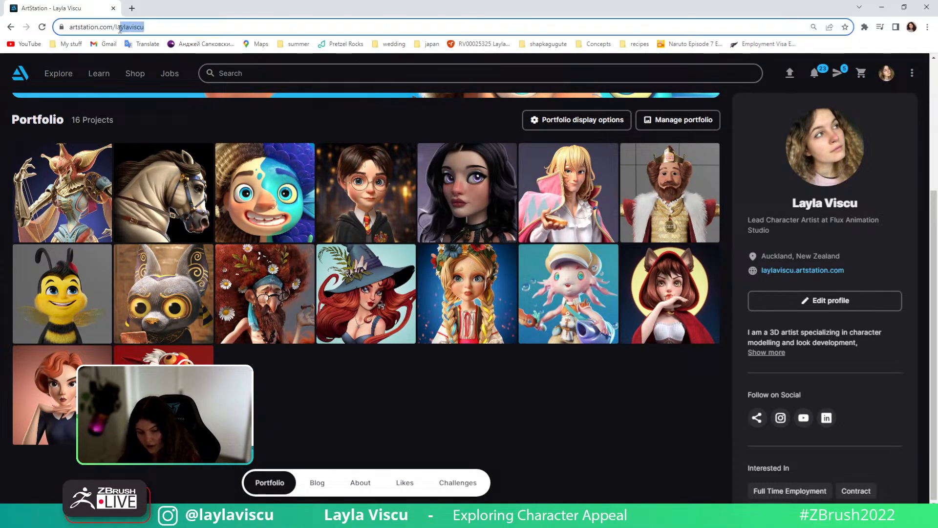
left_click(359, 402)
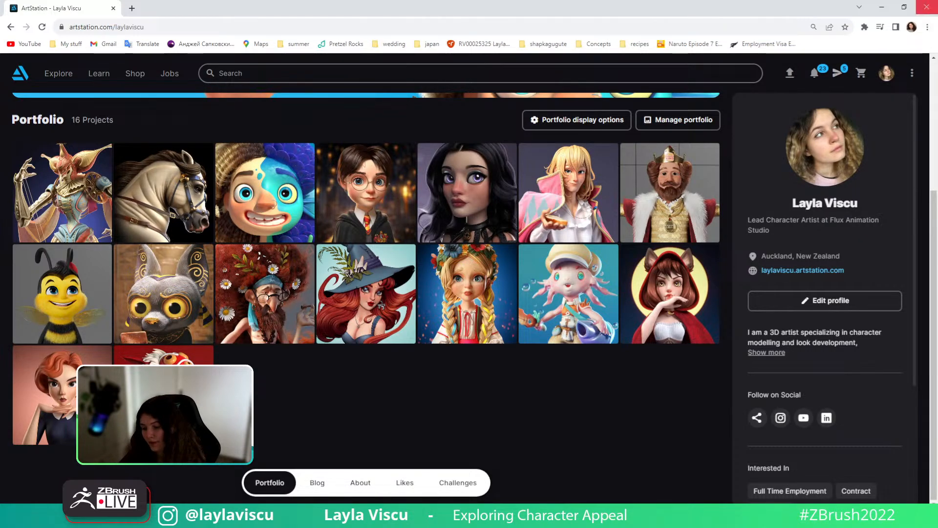
left_click(927, 8)
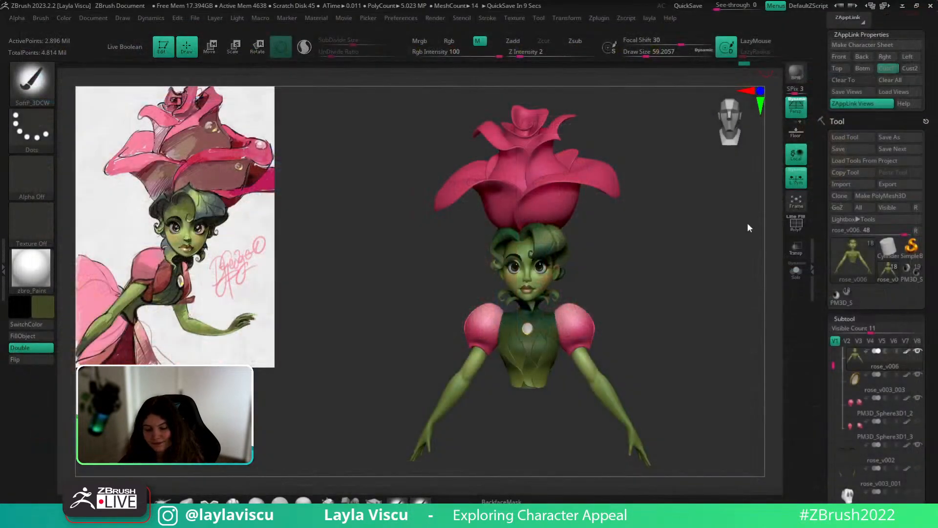